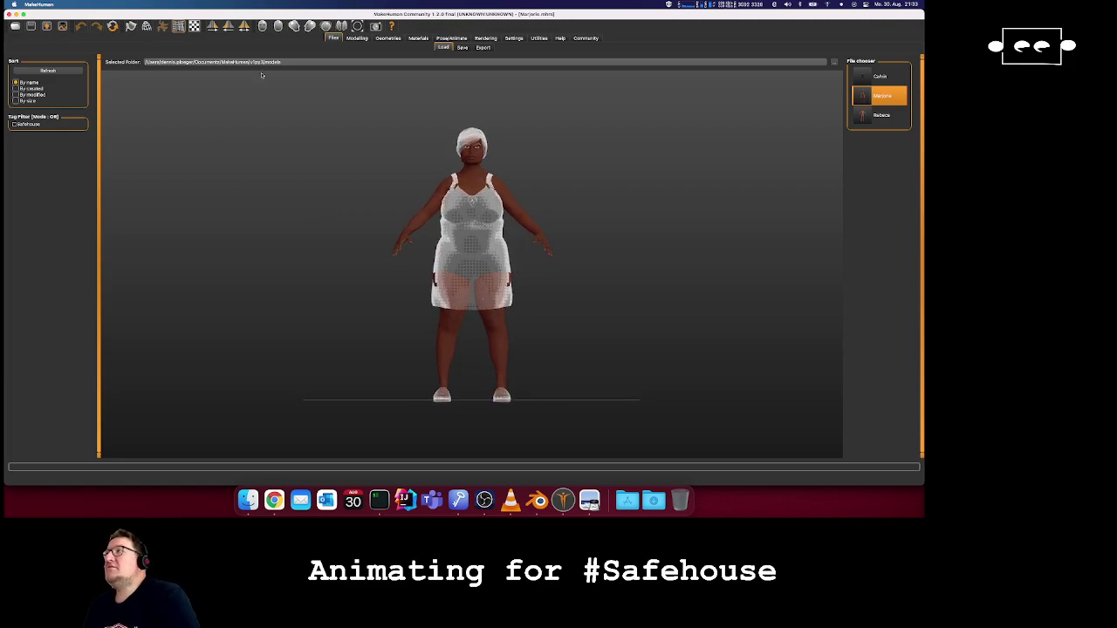
# - Review the character's main, gender and face modelling parameters
pyautogui.press('super+Tab')
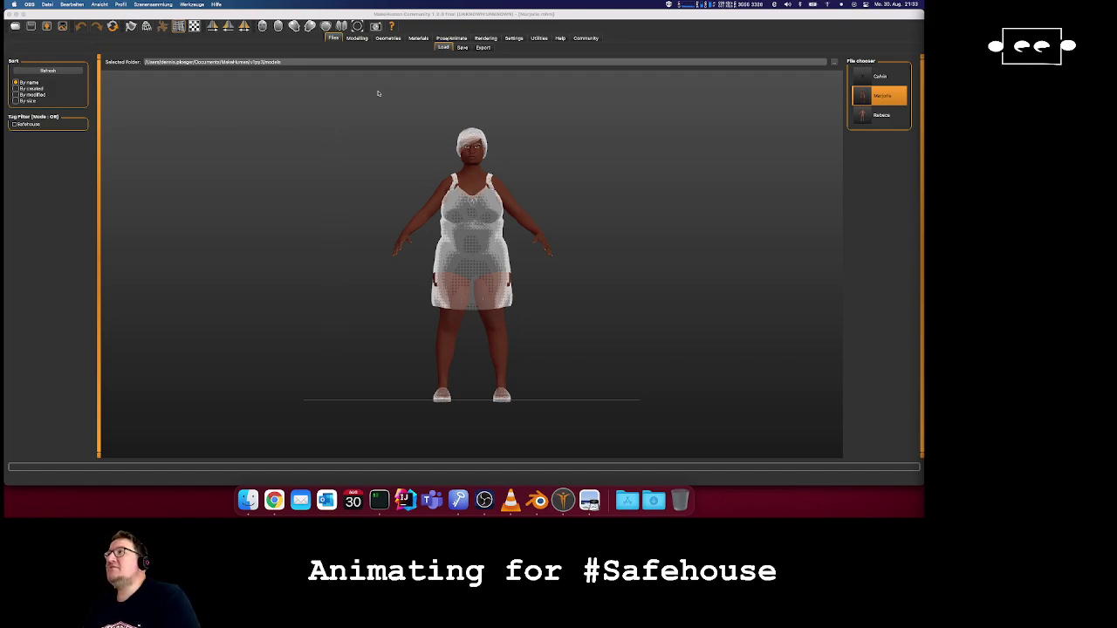
pyautogui.click(356, 39)
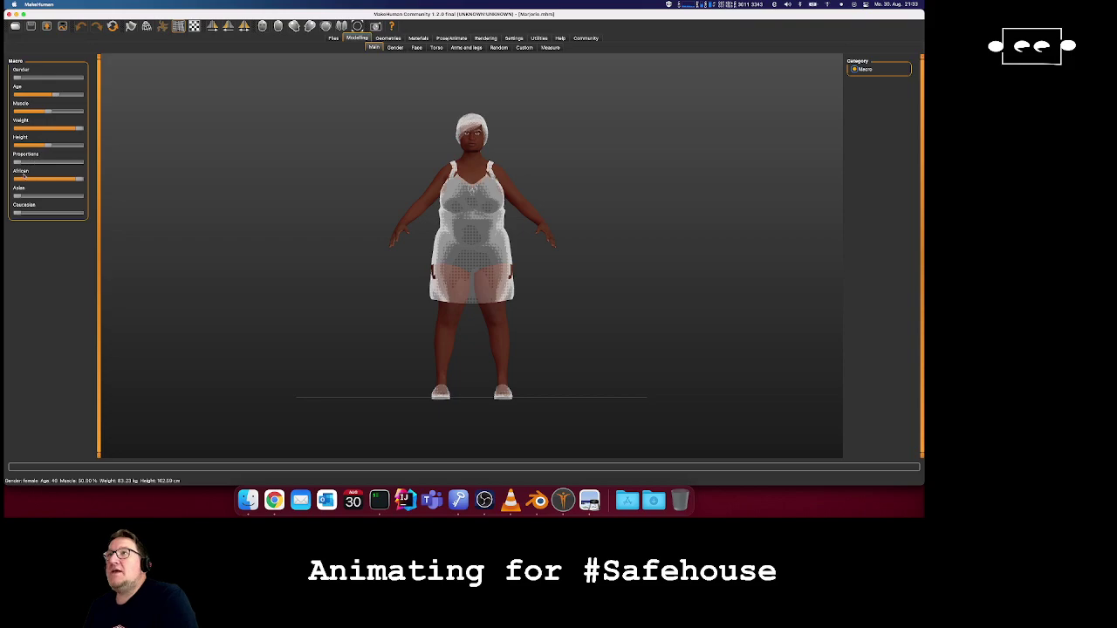
pyautogui.click(395, 48)
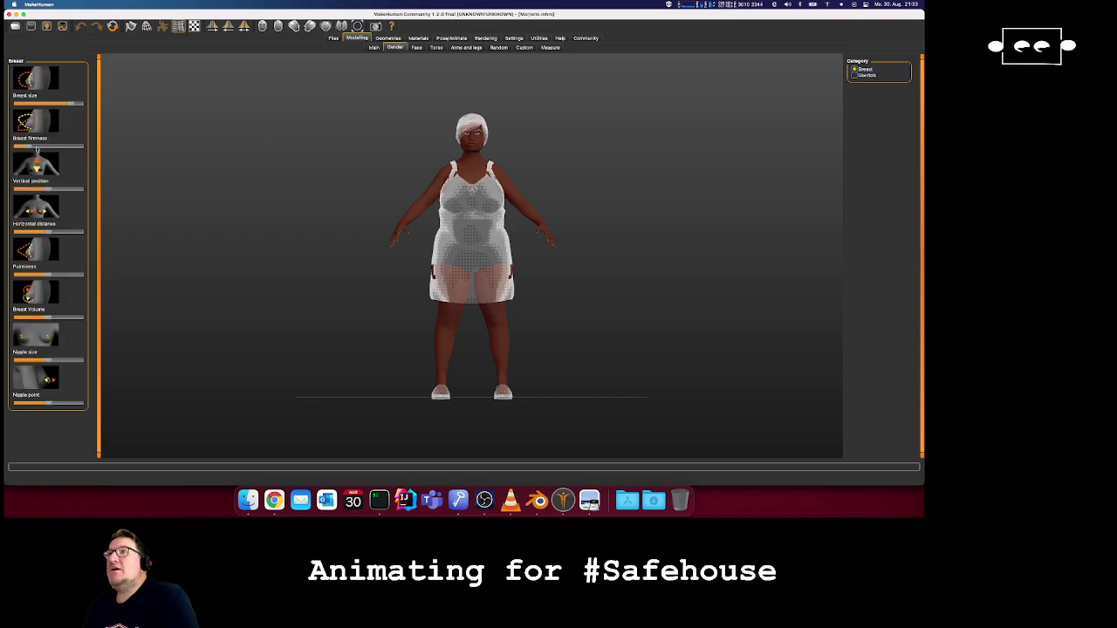
pyautogui.click(417, 48)
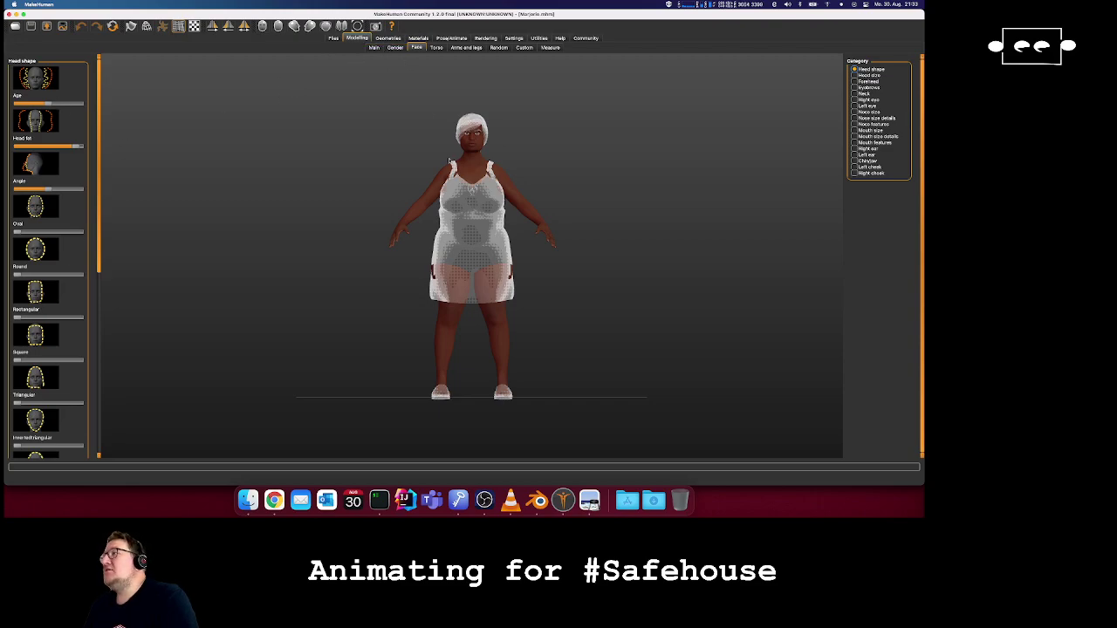
pyautogui.moveTo(371, 225)
pyautogui.mouseDown()
pyautogui.moveTo(435, 218)
pyautogui.moveTo(340, 224)
pyautogui.moveTo(360, 226)
pyautogui.mouseUp()
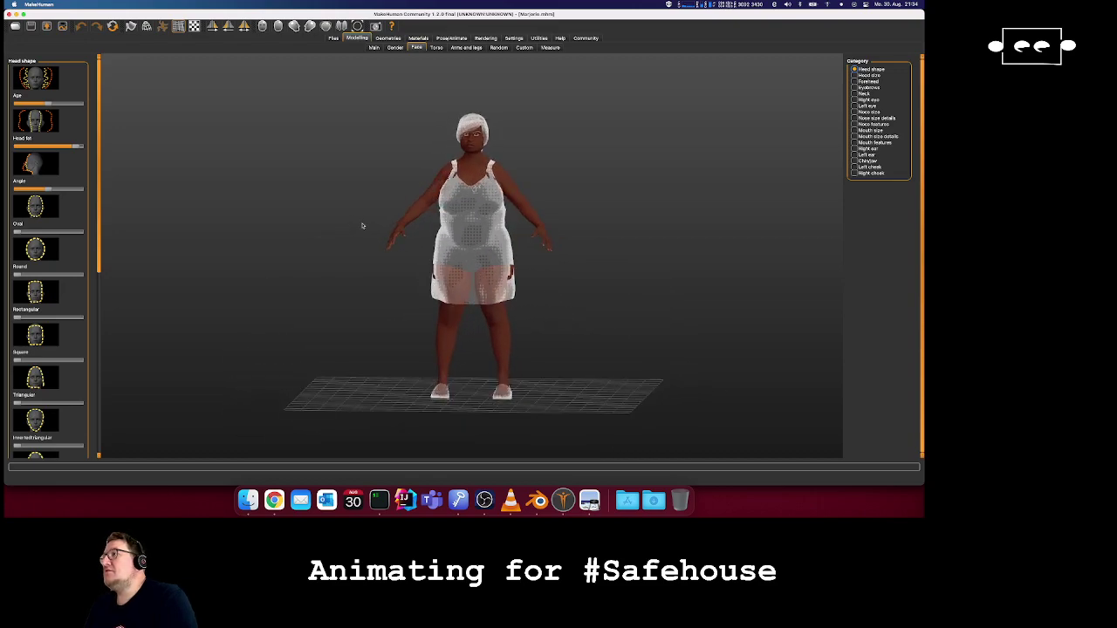
pyautogui.click(373, 47)
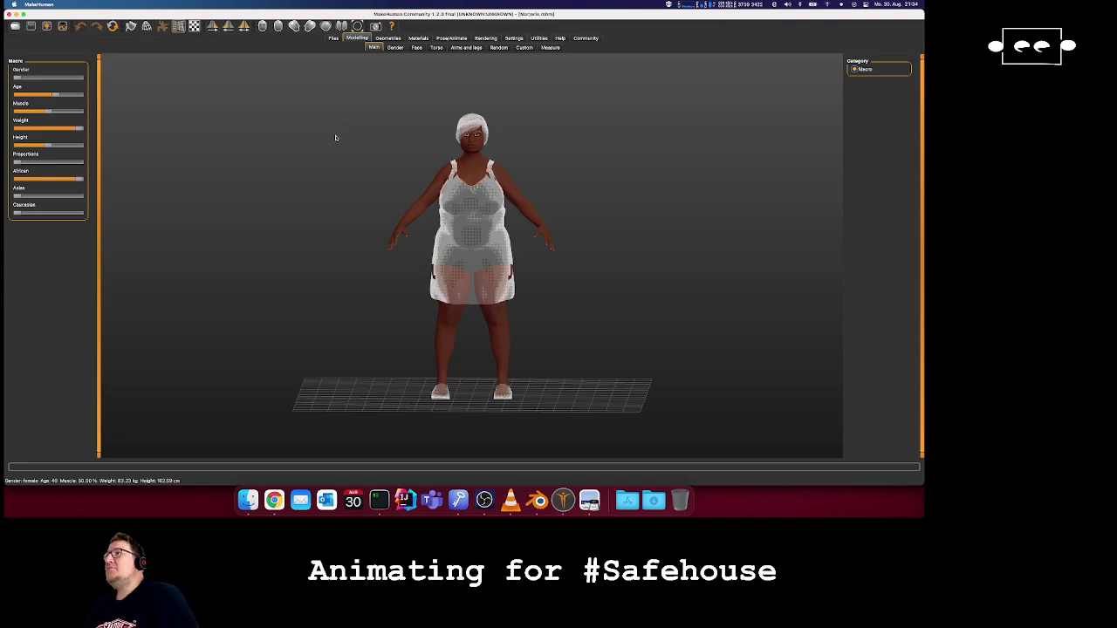
# - Review the clothes and hair geometries available for the character
pyautogui.click(392, 38)
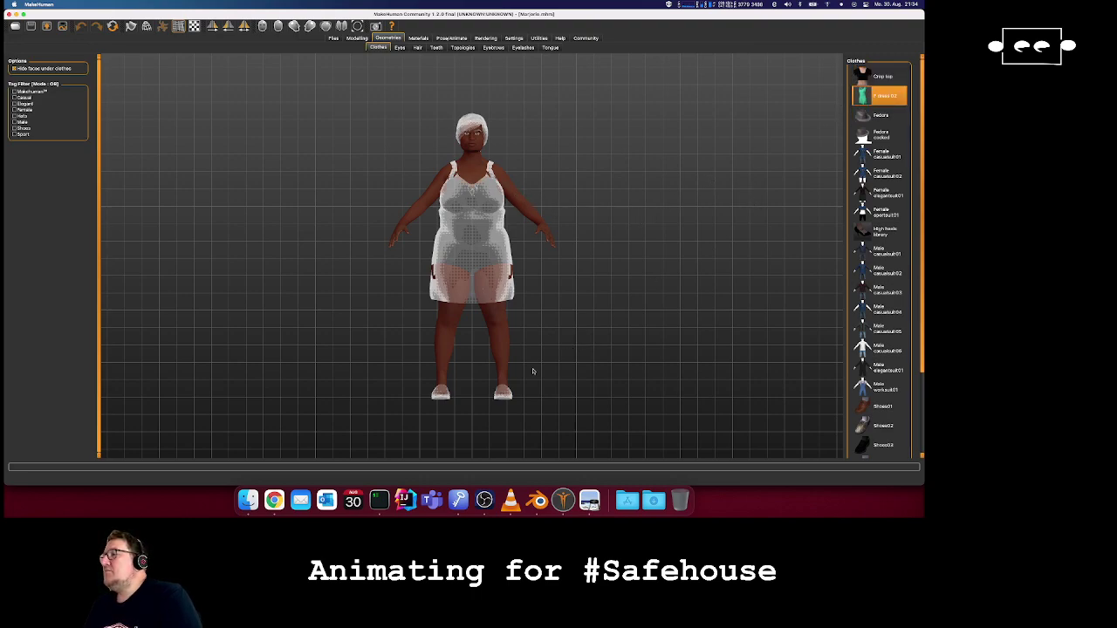
pyautogui.moveTo(517, 365); pyautogui.dragTo(506, 339)
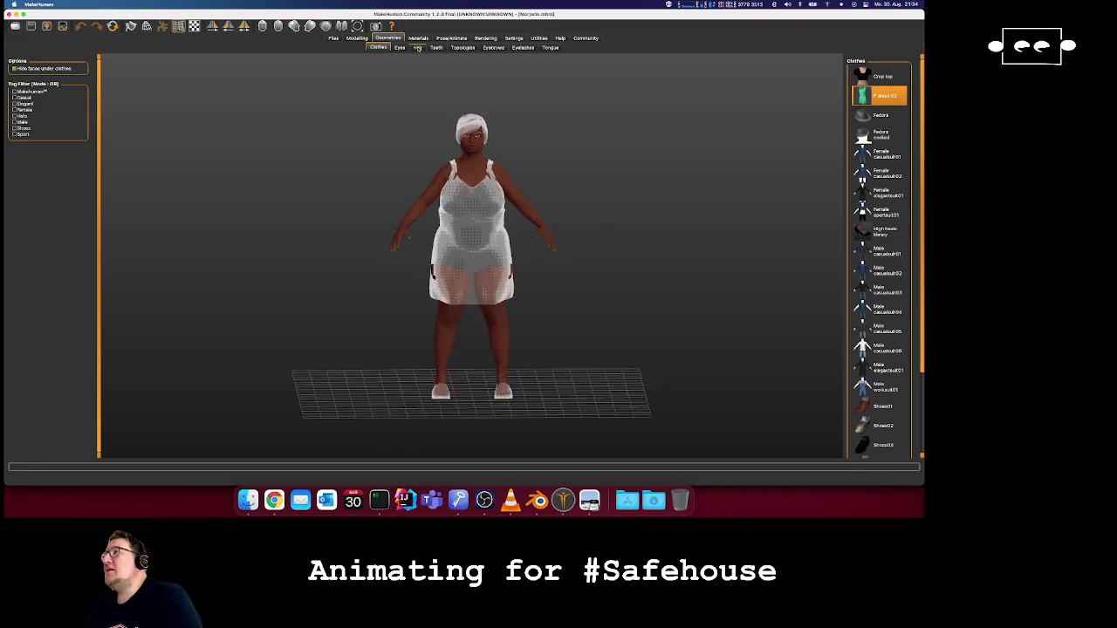
pyautogui.click(417, 47)
pyautogui.moveTo(640, 241)
pyautogui.mouseDown()
pyautogui.moveTo(675, 252)
pyautogui.moveTo(703, 242)
pyautogui.moveTo(611, 246)
pyautogui.moveTo(624, 262)
pyautogui.moveTo(654, 252)
pyautogui.moveTo(643, 244)
pyautogui.mouseUp()
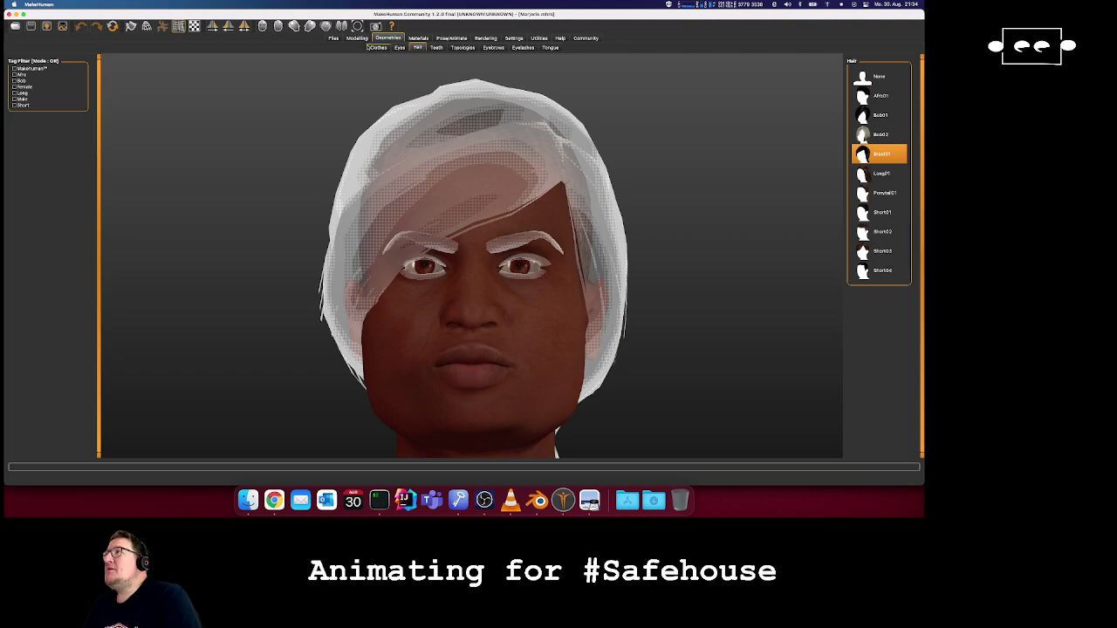
# - Look at the community asset download page and return to the main modelling parameters
pyautogui.click(585, 38)
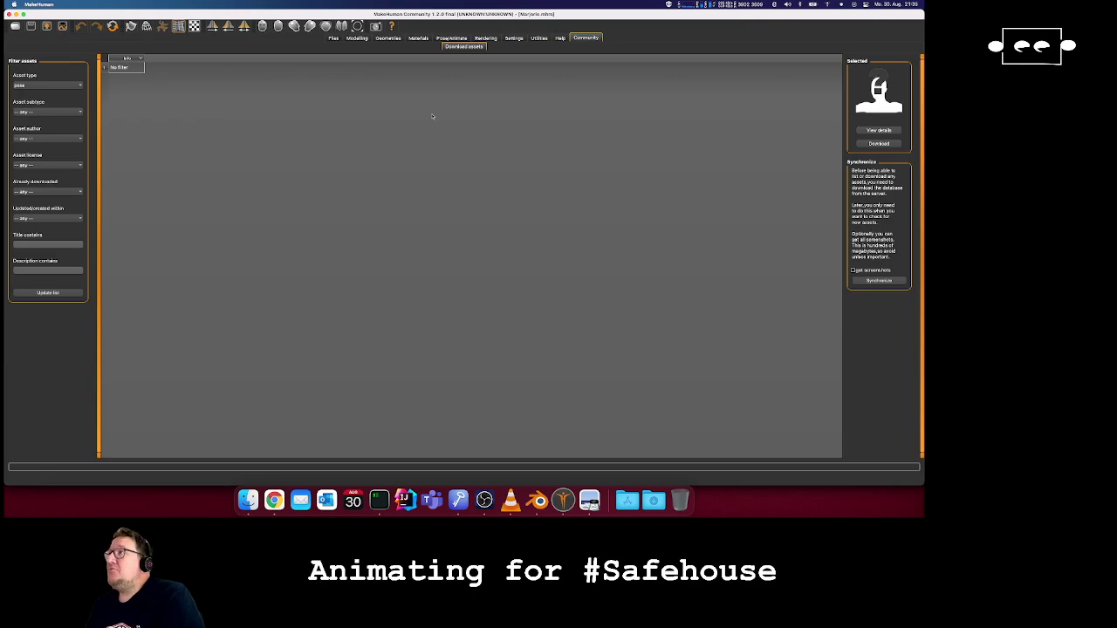
pyautogui.click(336, 39)
pyautogui.click(357, 39)
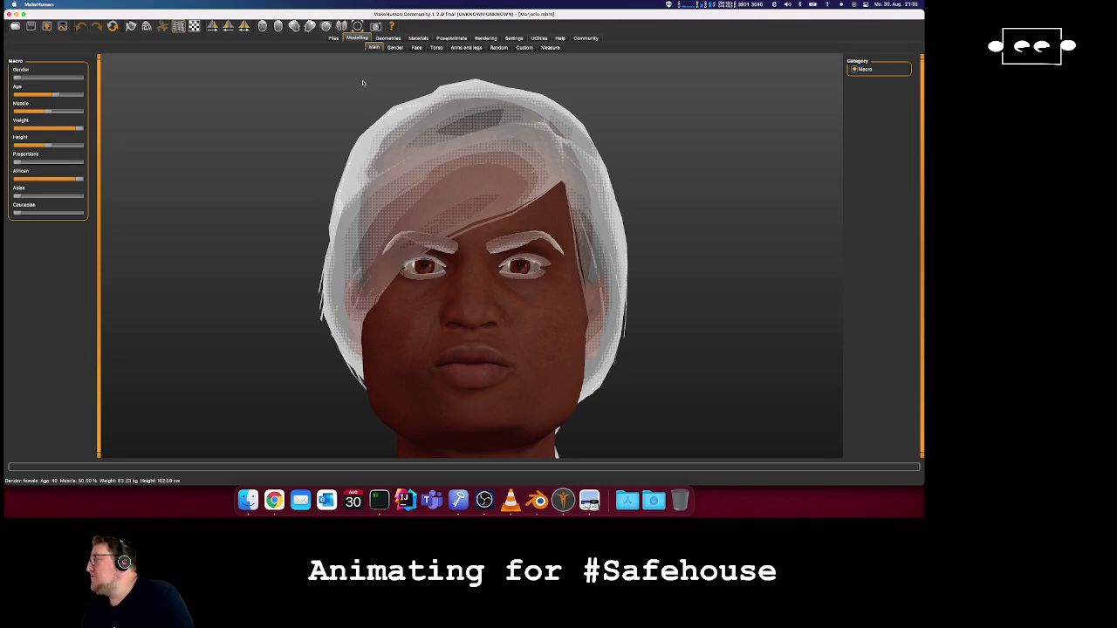
# - Show the whole character and bring up its mesh export options
pyautogui.press('super+Tab')
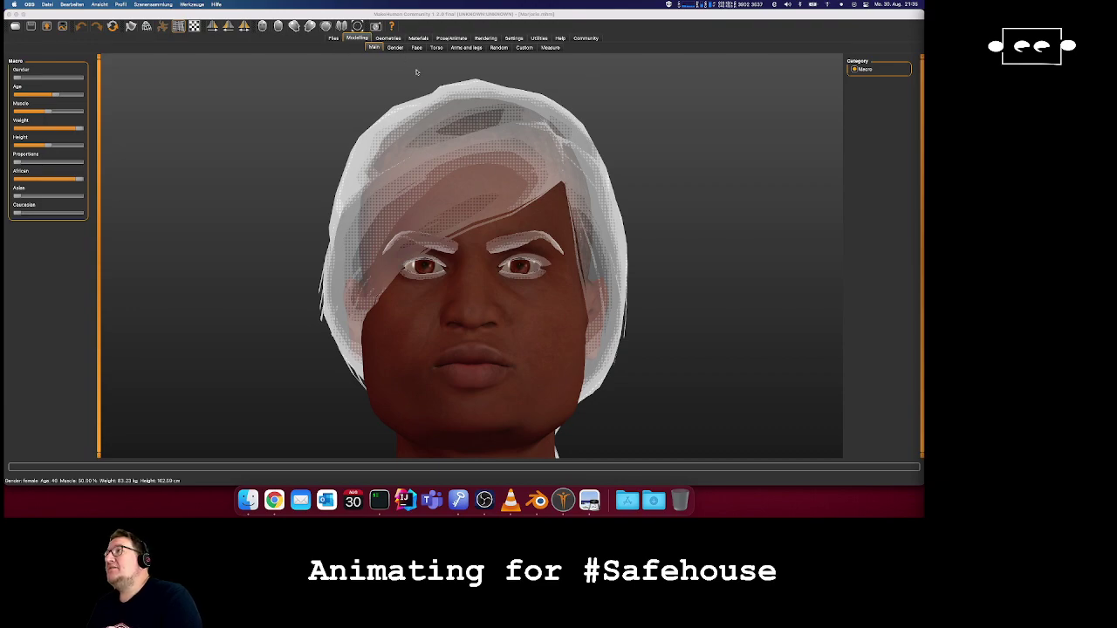
pyautogui.click(393, 47)
pyautogui.click(373, 48)
pyautogui.scroll(-10, 437, 249)
pyautogui.scroll(8, 438, 250)
pyautogui.scroll(-8, 438, 250)
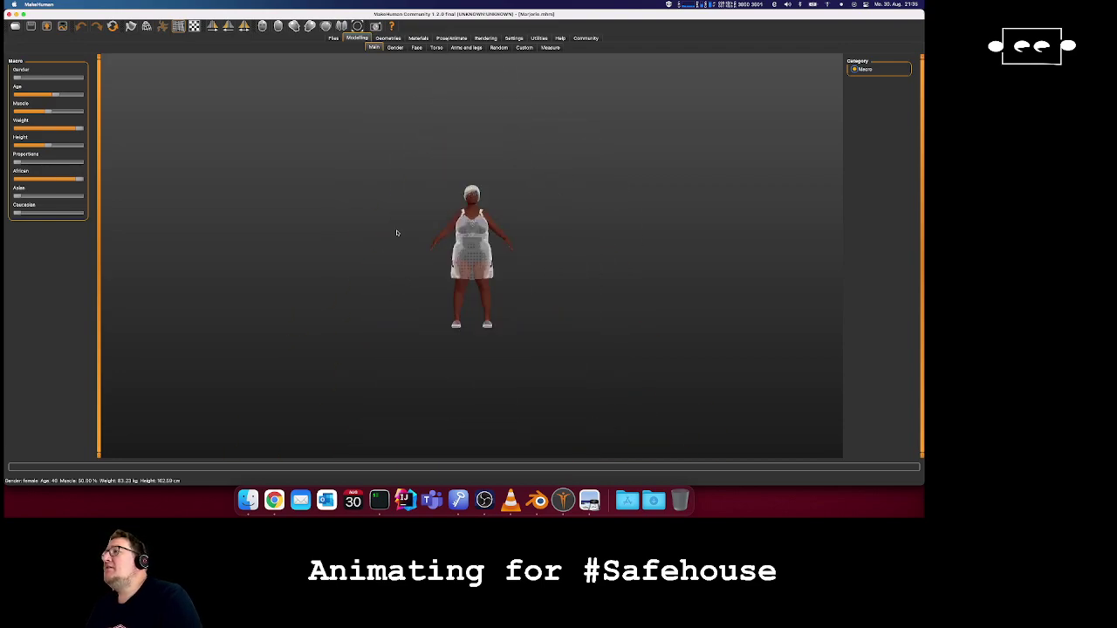
pyautogui.click(333, 38)
pyautogui.click(483, 47)
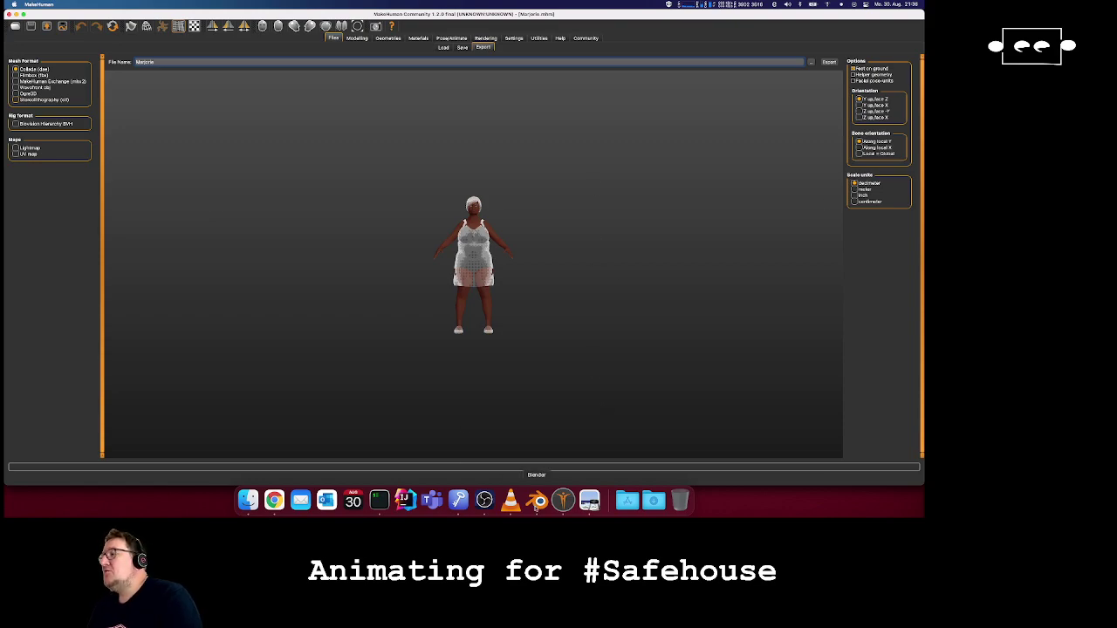
# - Switch to Blender and open the recent project marjorie.blend
pyautogui.click(537, 500)
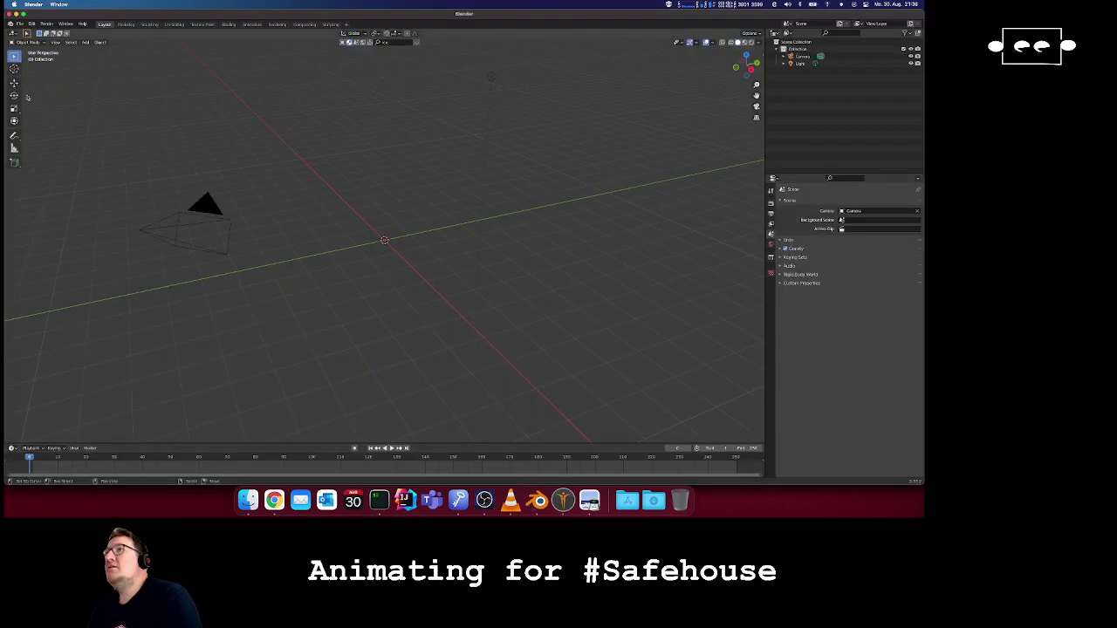
pyautogui.click(19, 24)
pyautogui.moveTo(39, 46)
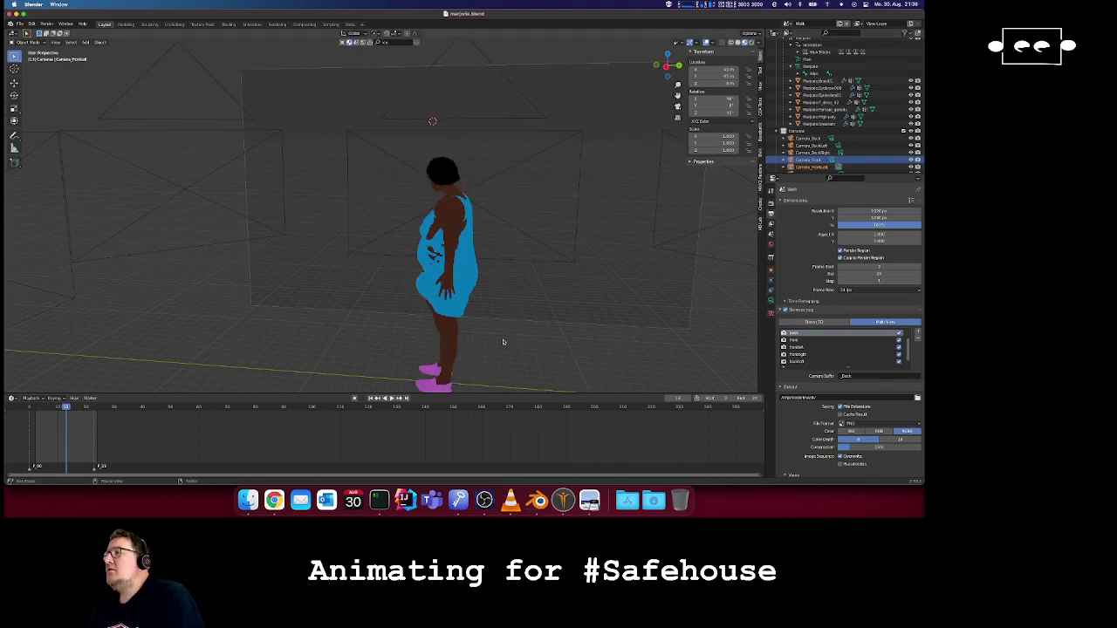
# - Examine the posed character and the cameras arranged around it from the side and the front
pyautogui.moveTo(536, 340); pyautogui.dragTo(493, 353)
pyautogui.hscroll(10, 493, 354)
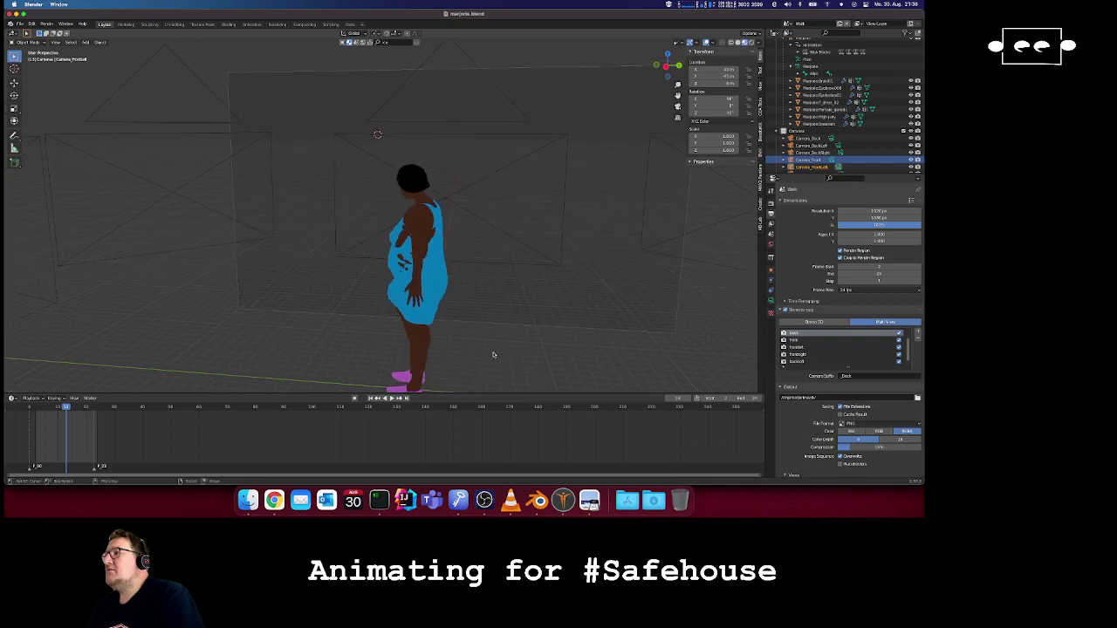
pyautogui.hscroll(-10, 493, 354)
pyautogui.hscroll(10, 493, 355)
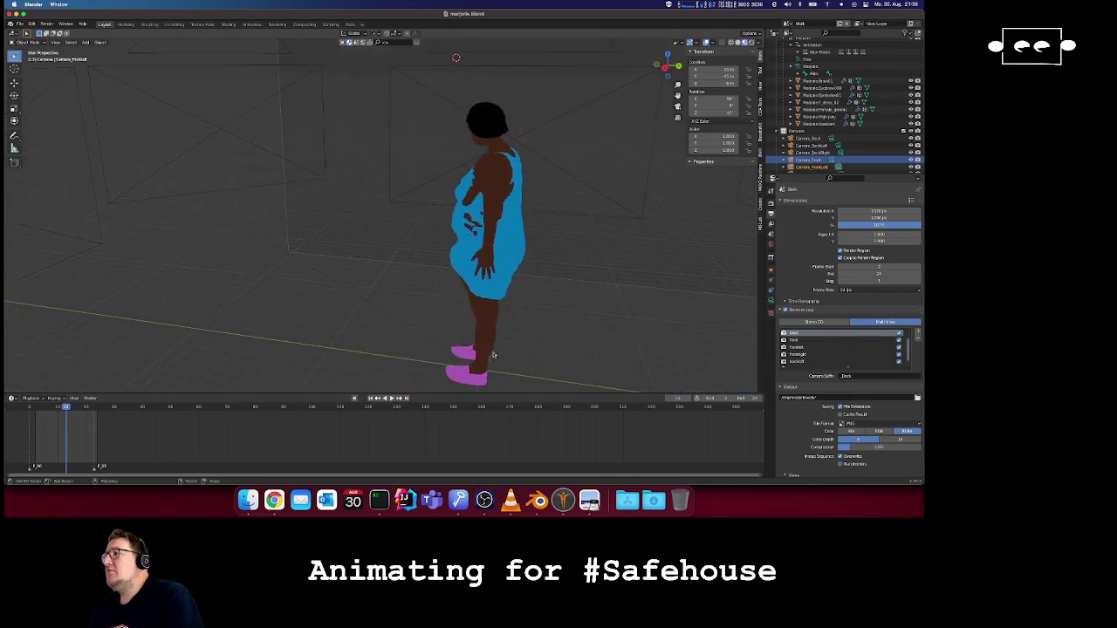
pyautogui.hscroll(-10, 493, 355)
pyautogui.hscroll(10, 493, 354)
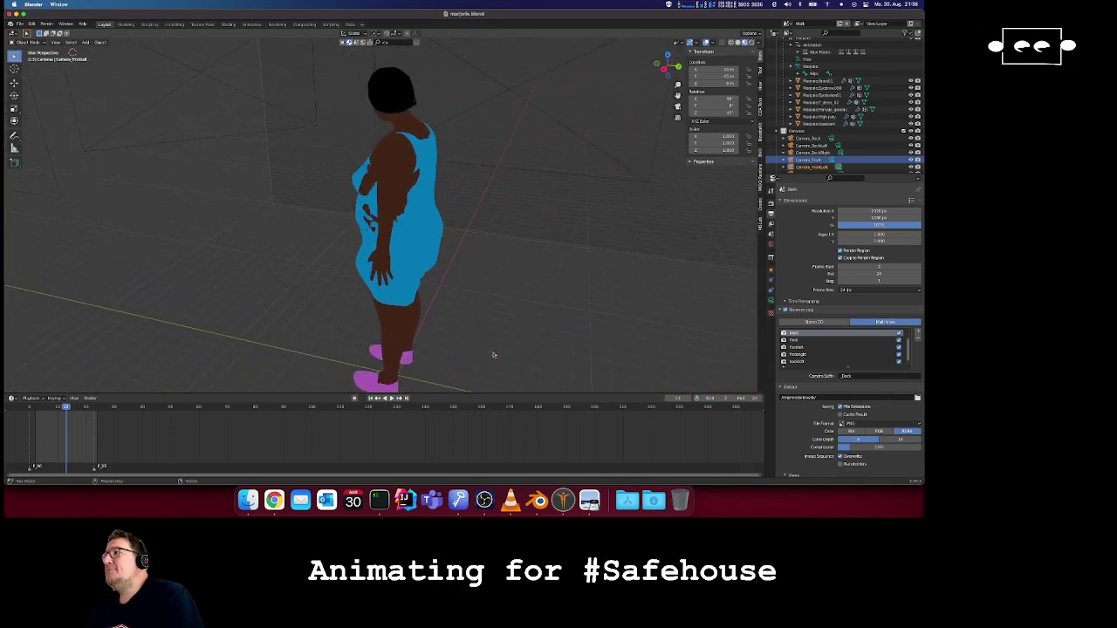
pyautogui.hscroll(-10, 548, 264)
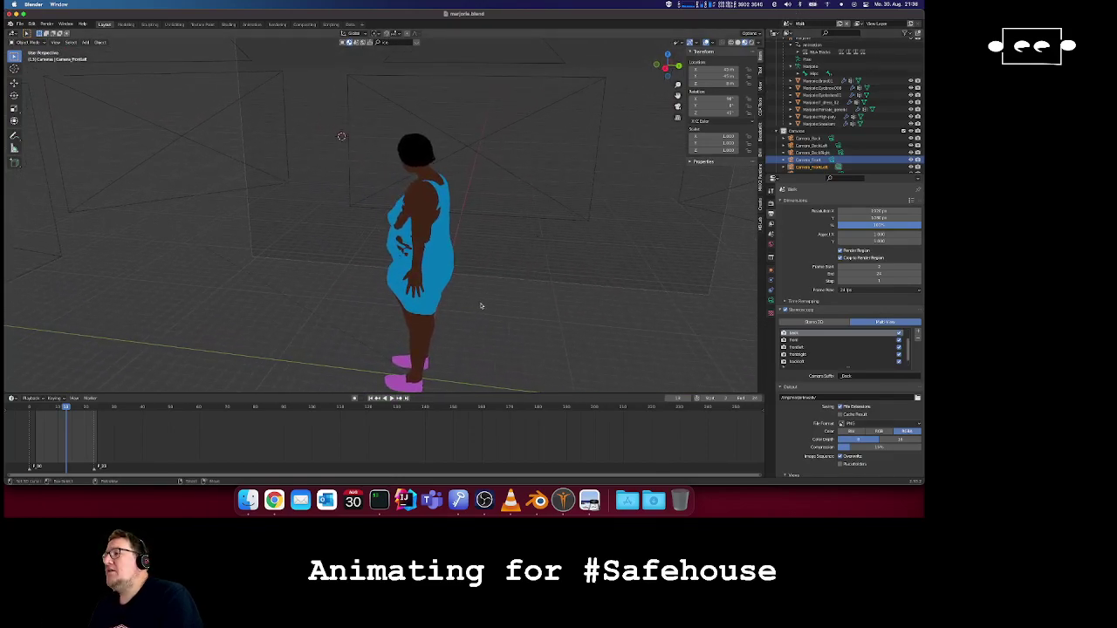
pyautogui.hscroll(10, 480, 305)
pyautogui.hscroll(-10, 481, 306)
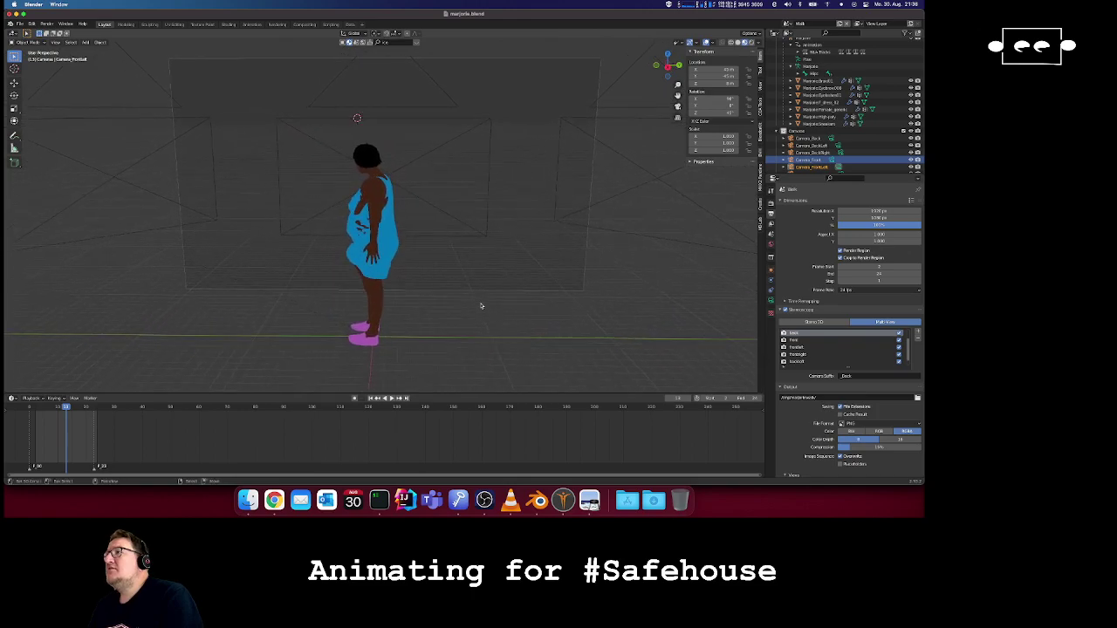
pyautogui.hscroll(8, 481, 305)
pyautogui.keyDown('shift'); pyautogui.scroll(-5, 481, 306); pyautogui.keyUp('shift')
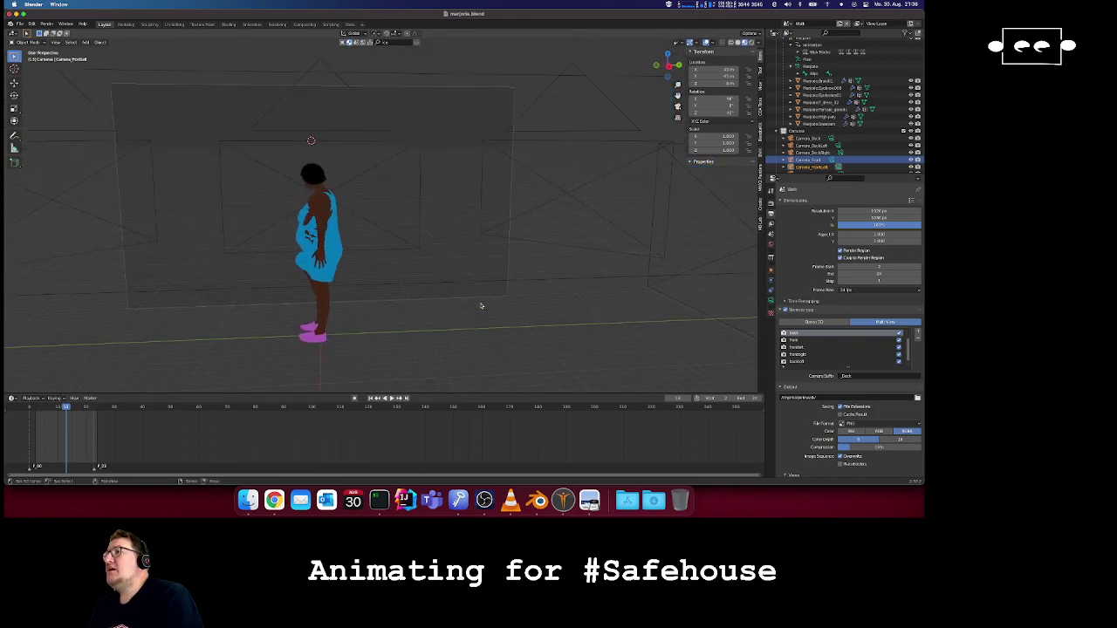
pyautogui.hscroll(-5, 450, 246)
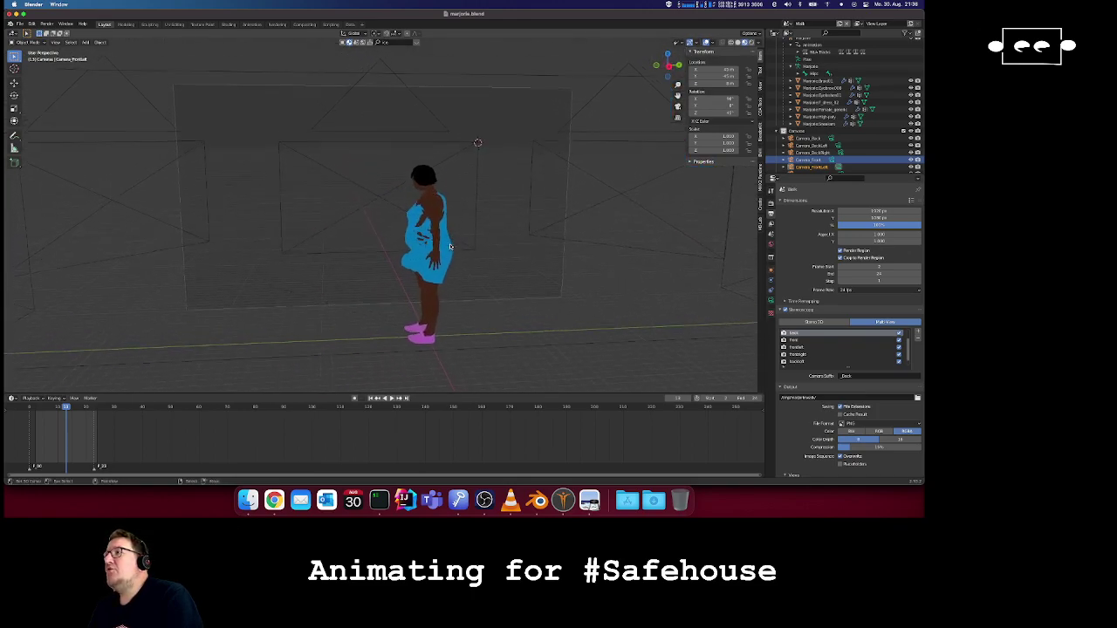
pyautogui.keyDown('shift'); pyautogui.hscroll(5, 450, 246); pyautogui.keyUp('shift')
pyautogui.scroll(5, 450, 246)
pyautogui.keyDown('shift'); pyautogui.scroll(-4, 450, 246); pyautogui.keyUp('shift')
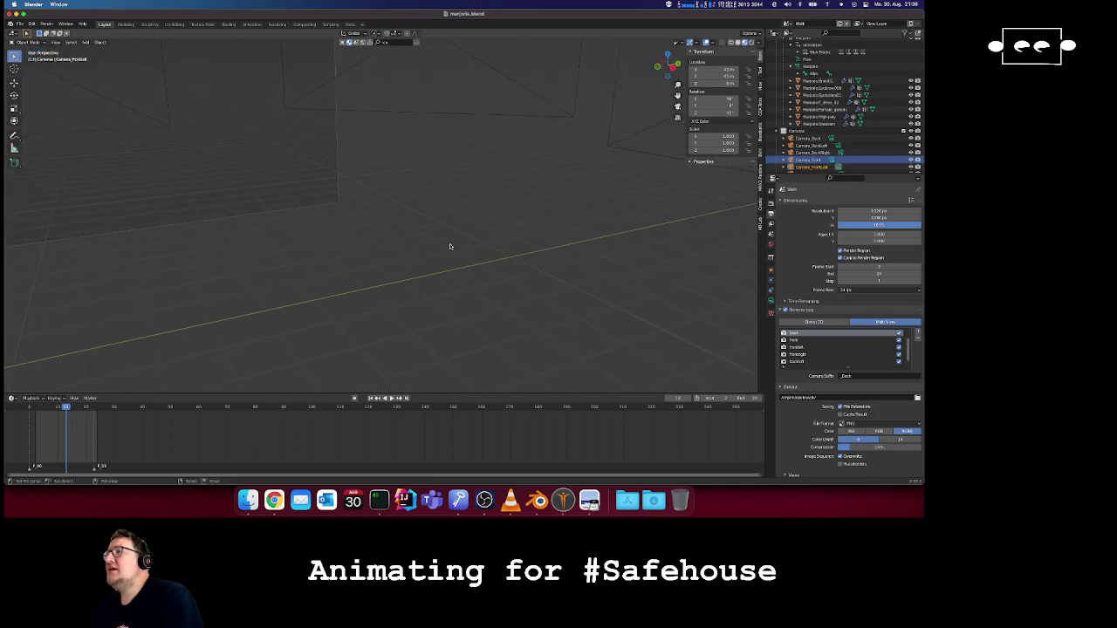
pyautogui.keyDown('shift'); pyautogui.scroll(4, 450, 246); pyautogui.keyUp('shift')
pyautogui.keyDown('shift'); pyautogui.scroll(-1, 450, 246); pyautogui.keyUp('shift')
pyautogui.scroll(-6, 448, 229)
pyautogui.keyDown('shift'); pyautogui.hscroll(-6, 354, 205); pyautogui.keyUp('shift')
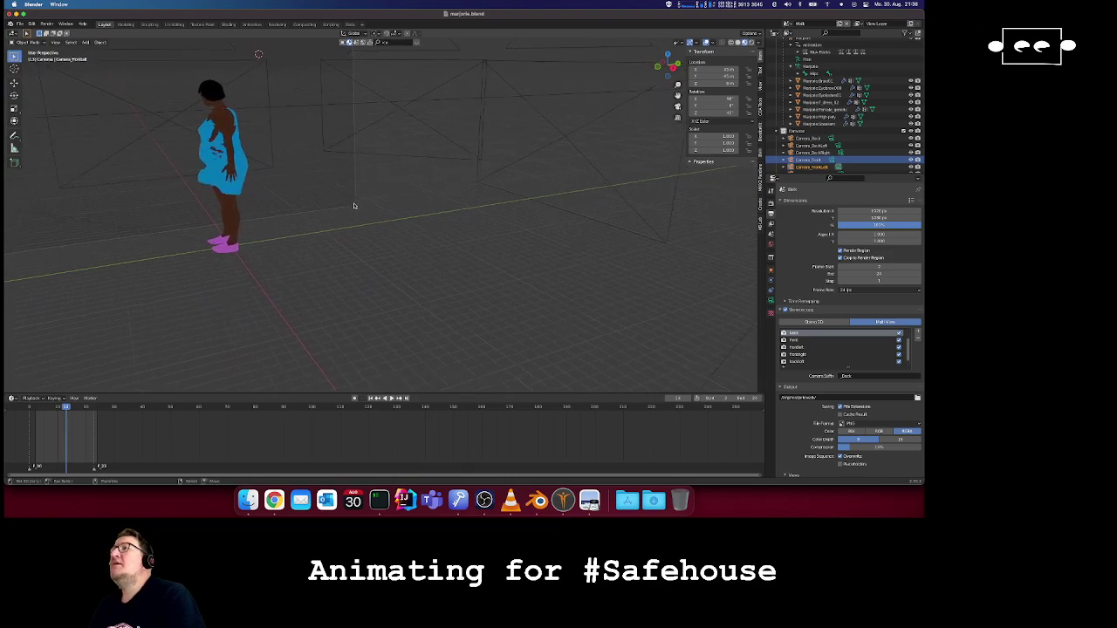
pyautogui.keyDown('shift'); pyautogui.scroll(2, 354, 206); pyautogui.keyUp('shift')
pyautogui.keyDown('shift'); pyautogui.hscroll(8, 354, 206); pyautogui.keyUp('shift')
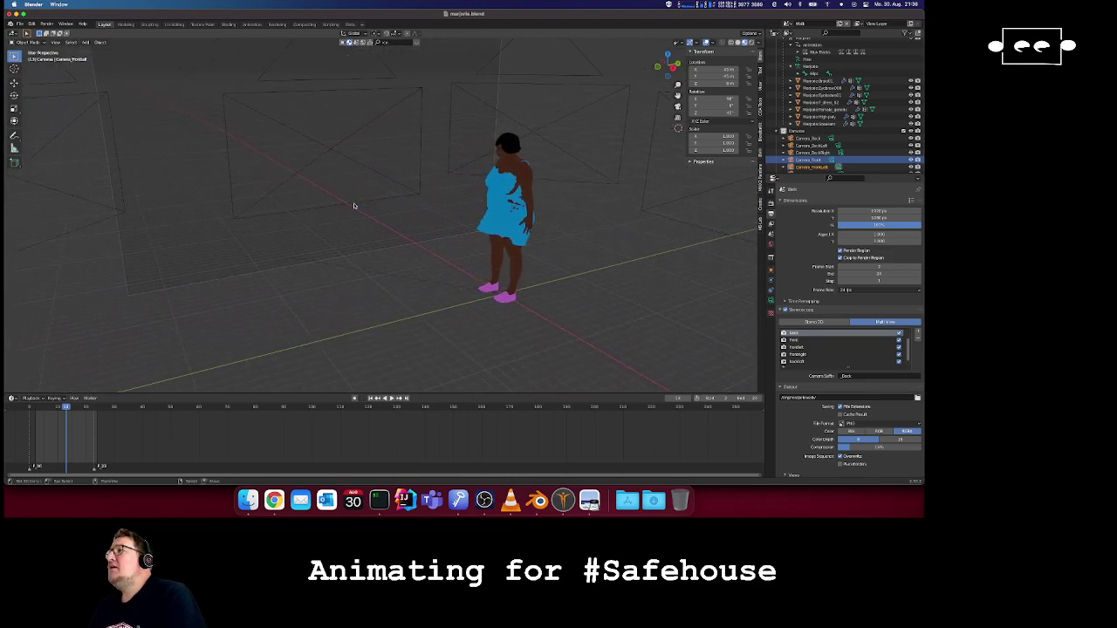
pyautogui.keyDown('shift'); pyautogui.scroll(-3, 355, 206); pyautogui.keyUp('shift')
pyautogui.keyDown('shift'); pyautogui.hscroll(-7, 354, 206); pyautogui.keyUp('shift')
pyautogui.keyDown('shift'); pyautogui.scroll(5, 354, 206); pyautogui.keyUp('shift')
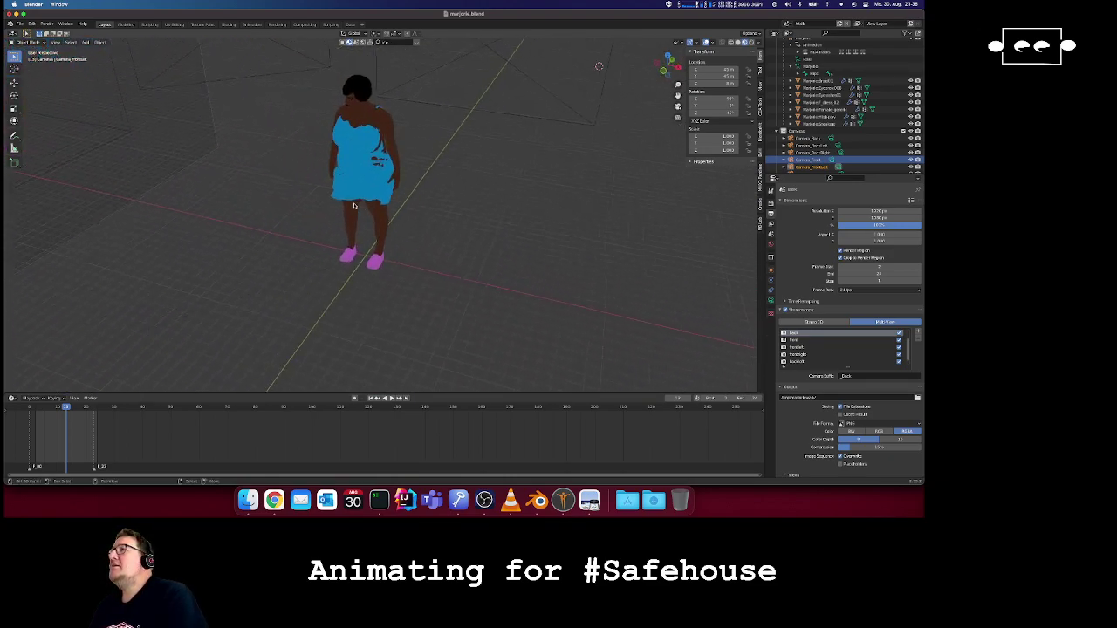
pyautogui.keyDown('shift'); pyautogui.scroll(-2, 354, 206); pyautogui.keyUp('shift')
pyautogui.keyDown('shift'); pyautogui.scroll(-4, 354, 243); pyautogui.keyUp('shift')
pyautogui.keyDown('shift'); pyautogui.hscroll(-2, 354, 244); pyautogui.keyUp('shift')
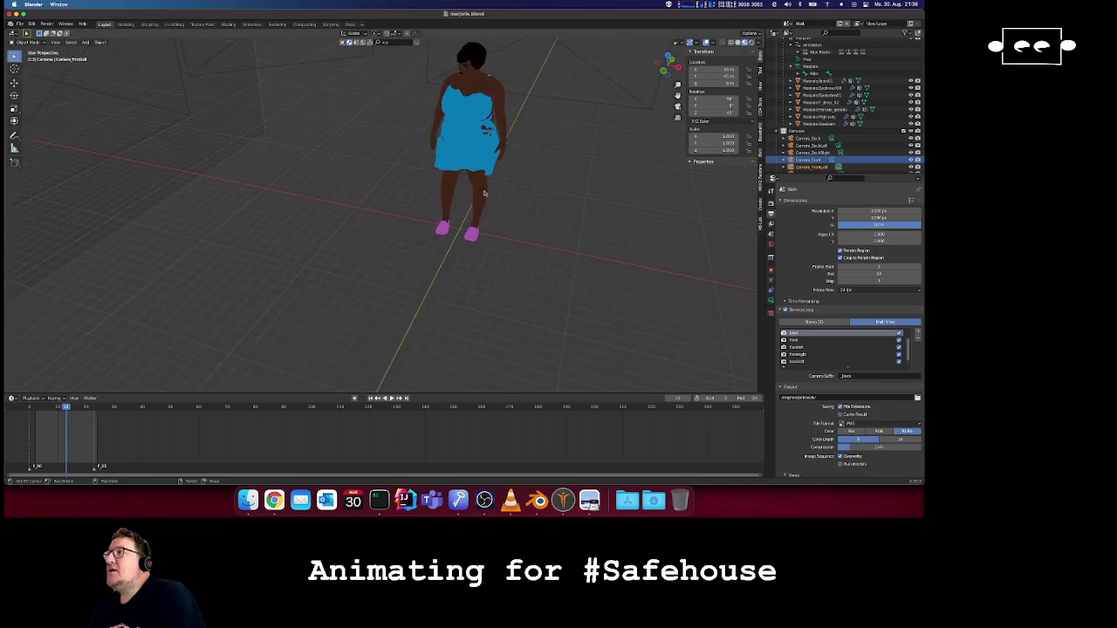
pyautogui.scroll(-6, 484, 193)
pyautogui.keyDown('shift'); pyautogui.scroll(-6, 484, 193); pyautogui.keyUp('shift')
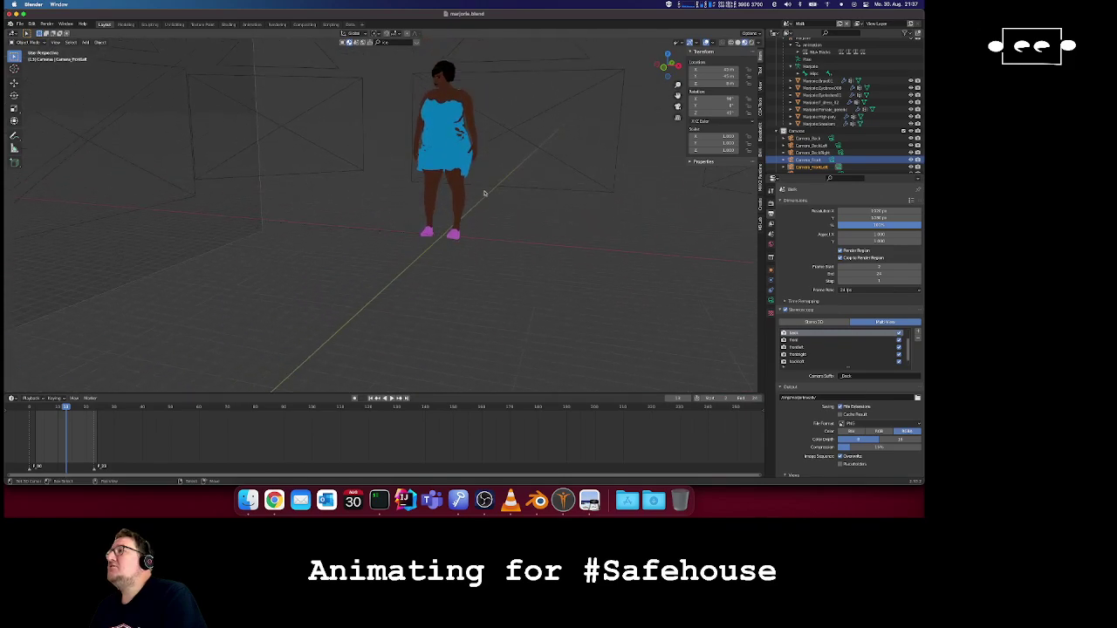
pyautogui.scroll(-3, 484, 193)
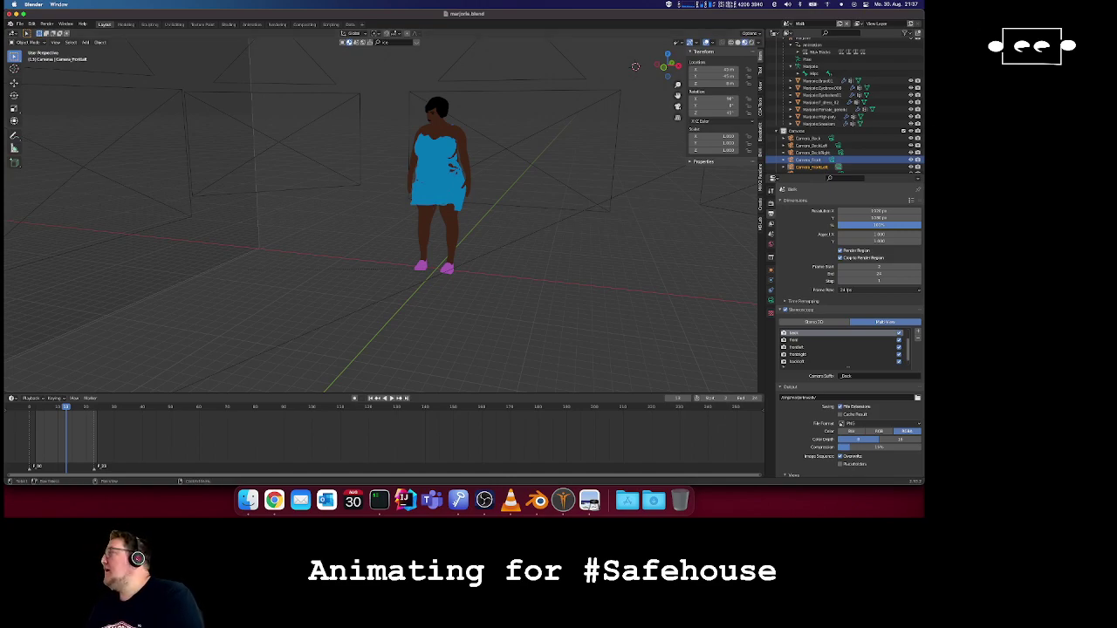
# - Switch back to MakeHuman and examine the character's skeleton rig from several angles
pyautogui.press('super+Tab')
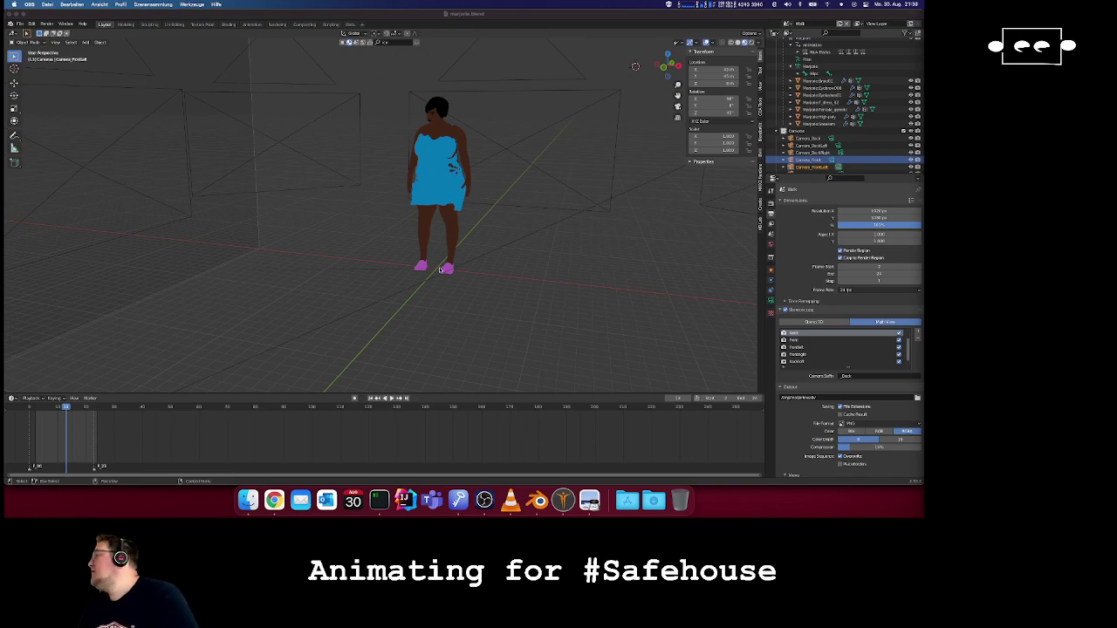
pyautogui.click(563, 499)
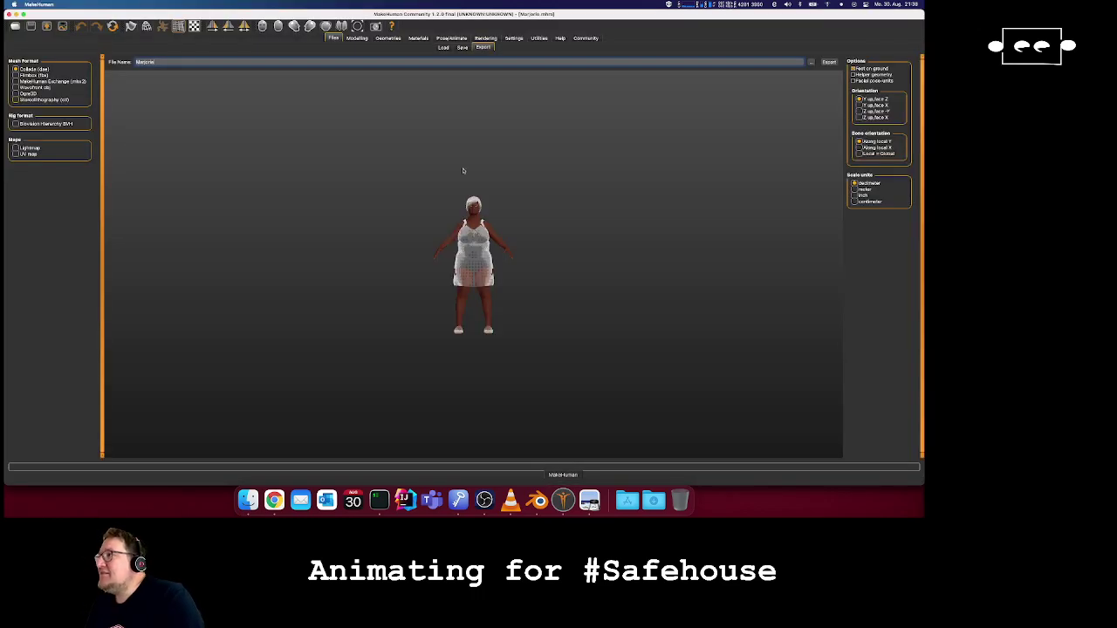
pyautogui.click(451, 37)
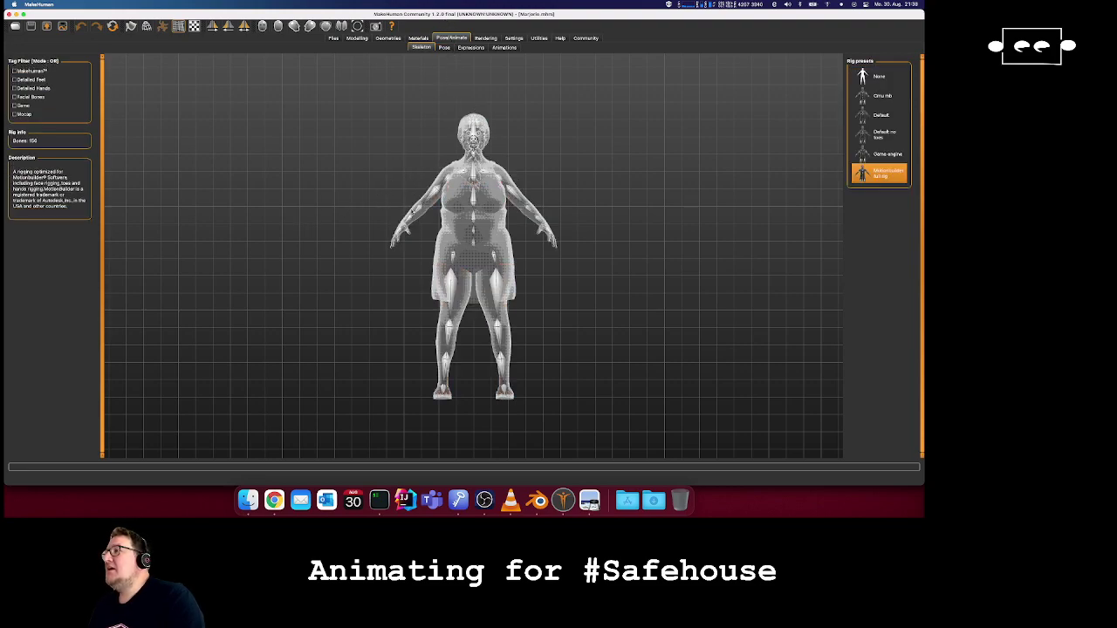
pyautogui.moveTo(435, 198); pyautogui.dragTo(429, 206)
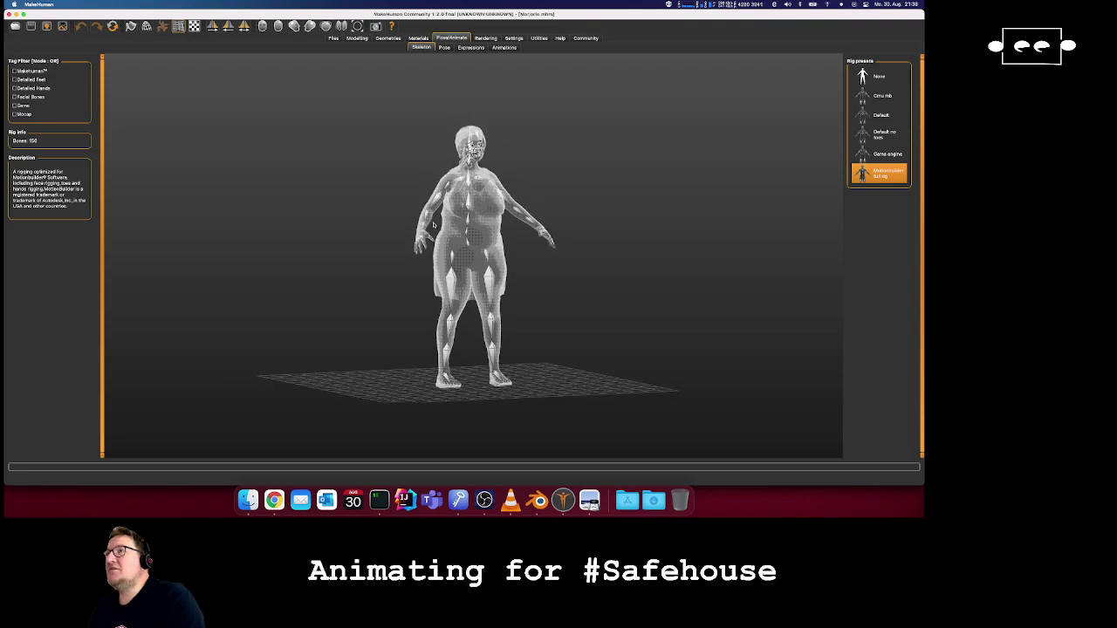
pyautogui.moveTo(471, 210); pyautogui.dragTo(522, 97)
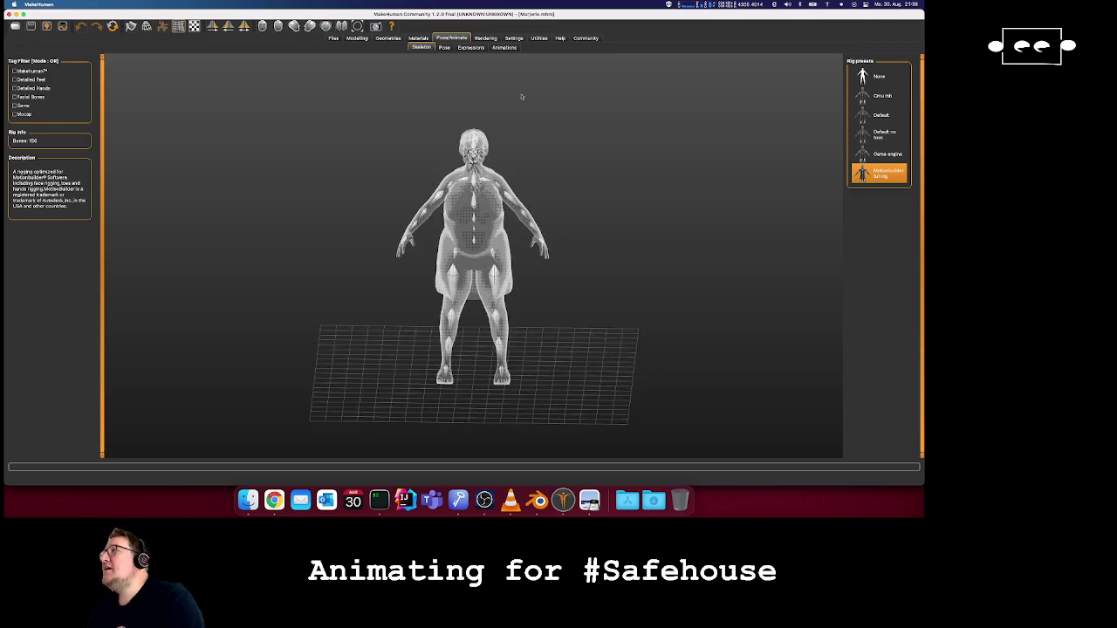
# - Bring up the character's animation view in MakeHuman and switch to Blender
pyautogui.click(503, 48)
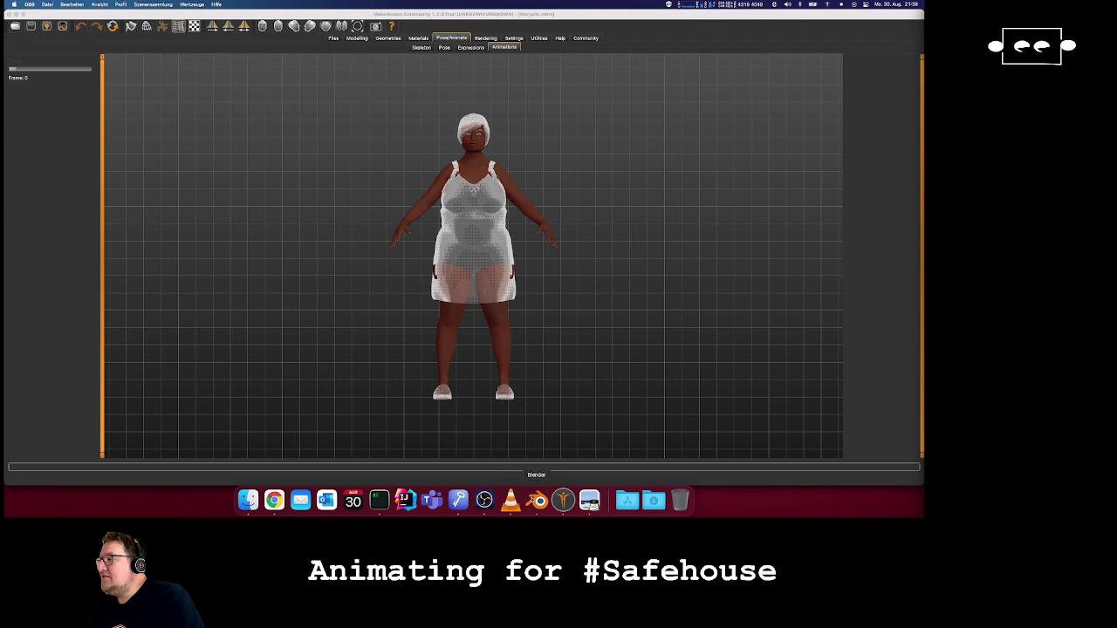
pyautogui.click(537, 500)
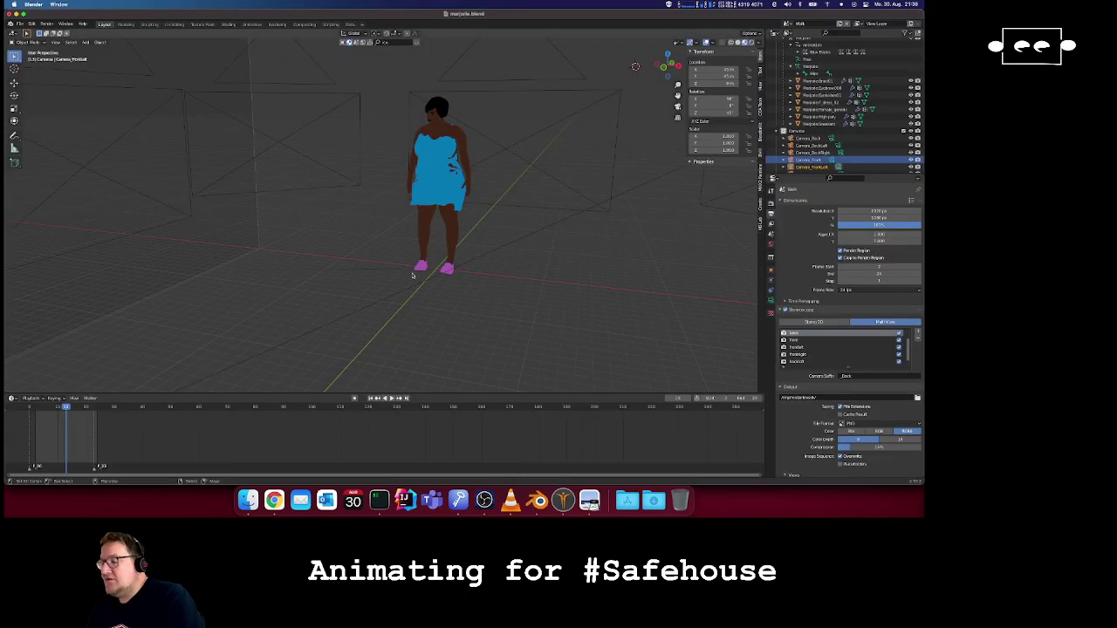
# - Examine the dressed character up close from the front, leaving nothing selected
pyautogui.click(439, 255)
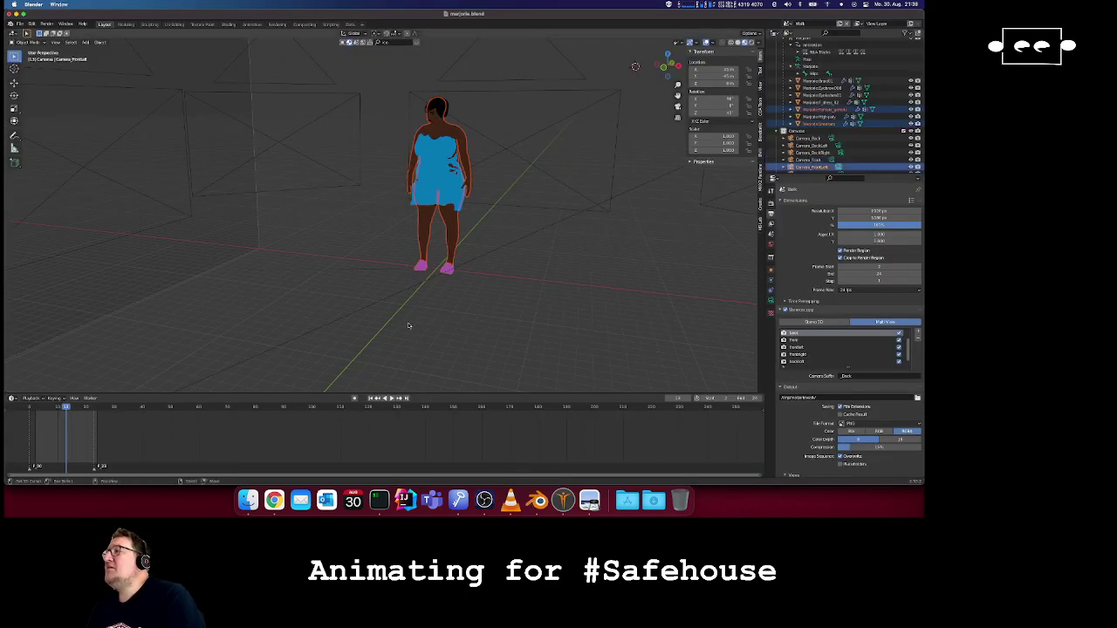
pyautogui.click(423, 323)
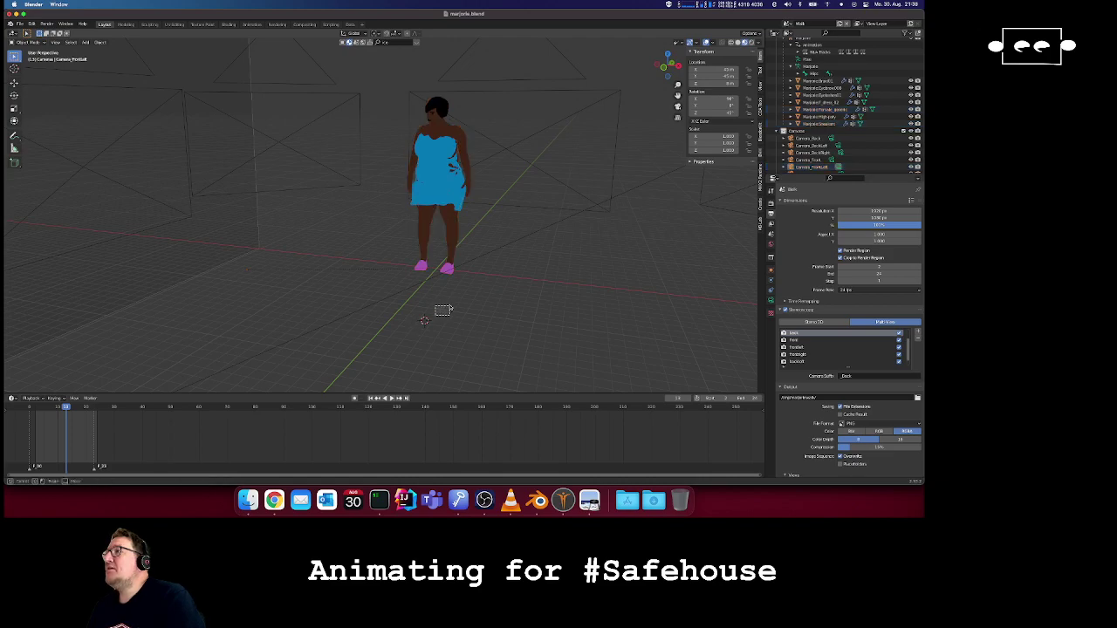
pyautogui.hscroll(5, 450, 319)
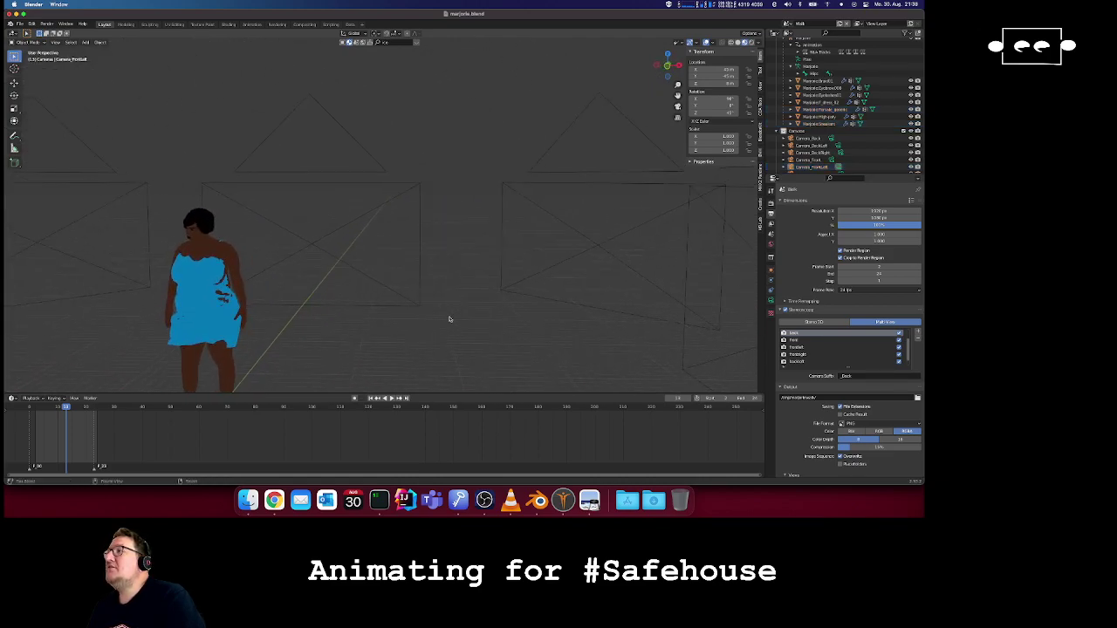
pyautogui.hscroll(-3, 451, 320)
pyautogui.hscroll(-5, 450, 320)
pyautogui.keyDown('ctrl'); pyautogui.scroll(3, 450, 319); pyautogui.keyUp('ctrl')
pyautogui.keyDown('shift'); pyautogui.hscroll(5, 451, 319); pyautogui.keyUp('shift')
pyautogui.hscroll(-8, 450, 319)
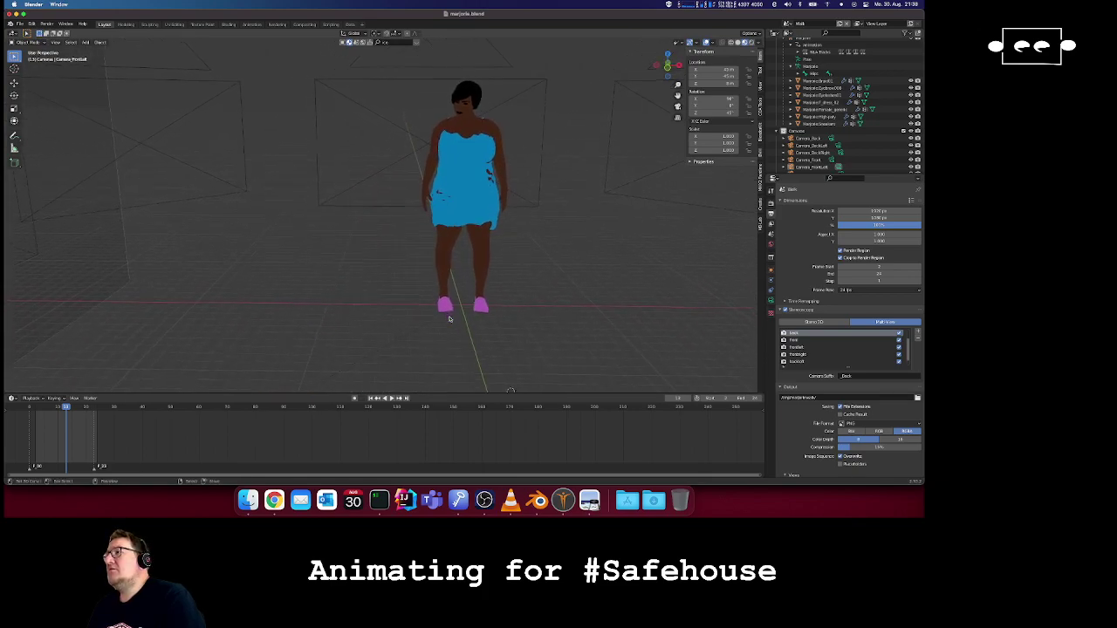
# - Make armatures visible in the viewport through the object type visibility settings
pyautogui.click(701, 43)
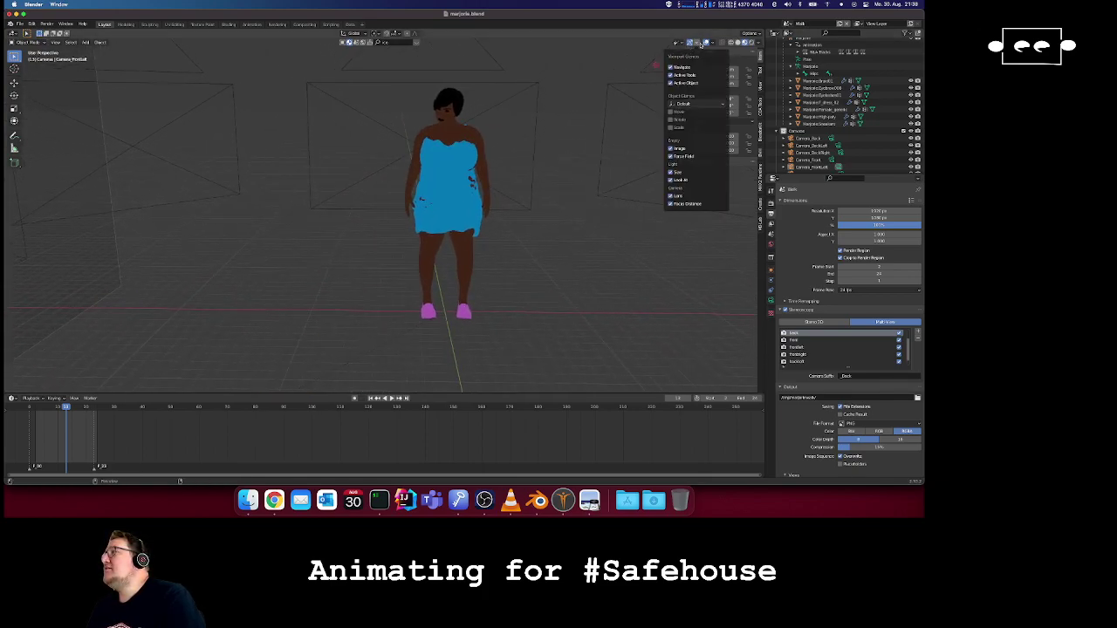
pyautogui.click(679, 43)
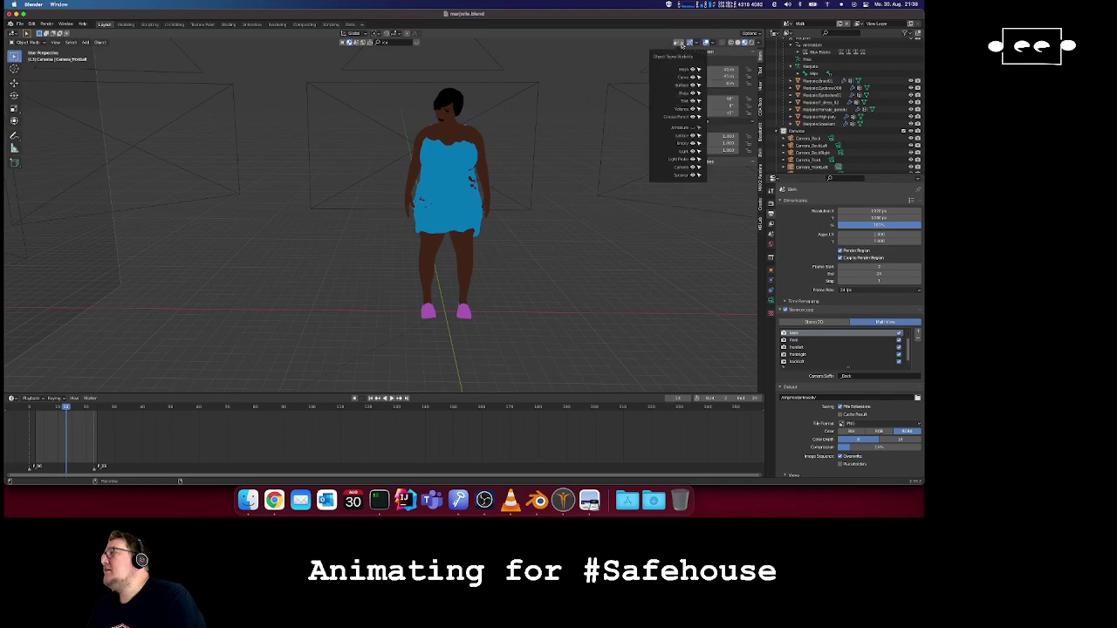
pyautogui.click(695, 127)
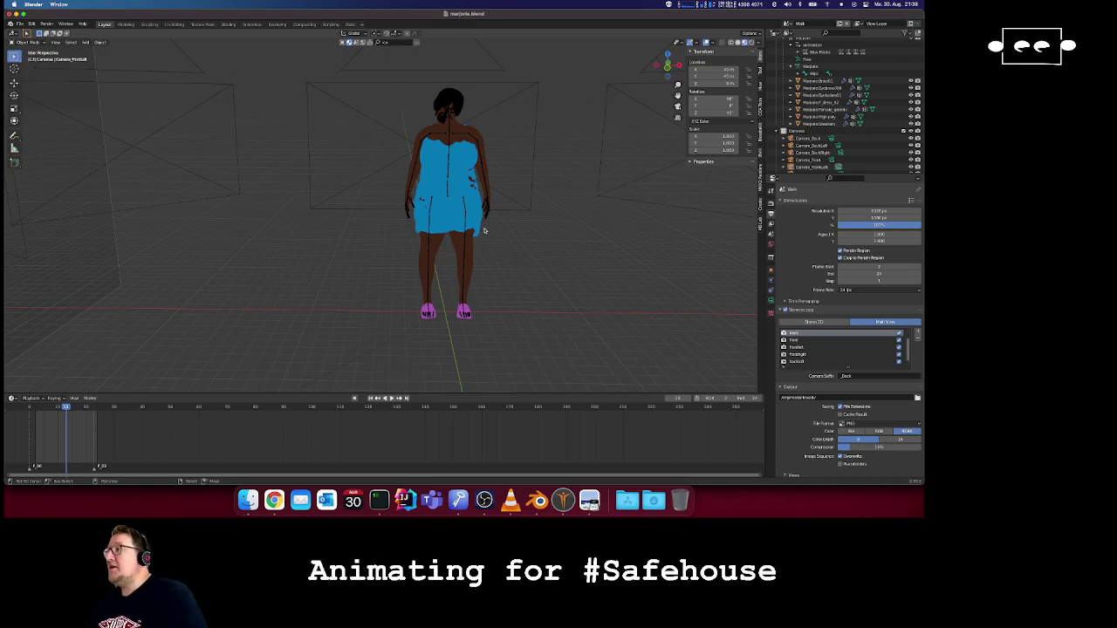
# - Select the character's armature, enter Pose Mode and try rotating the upper spine bone
pyautogui.click(482, 154)
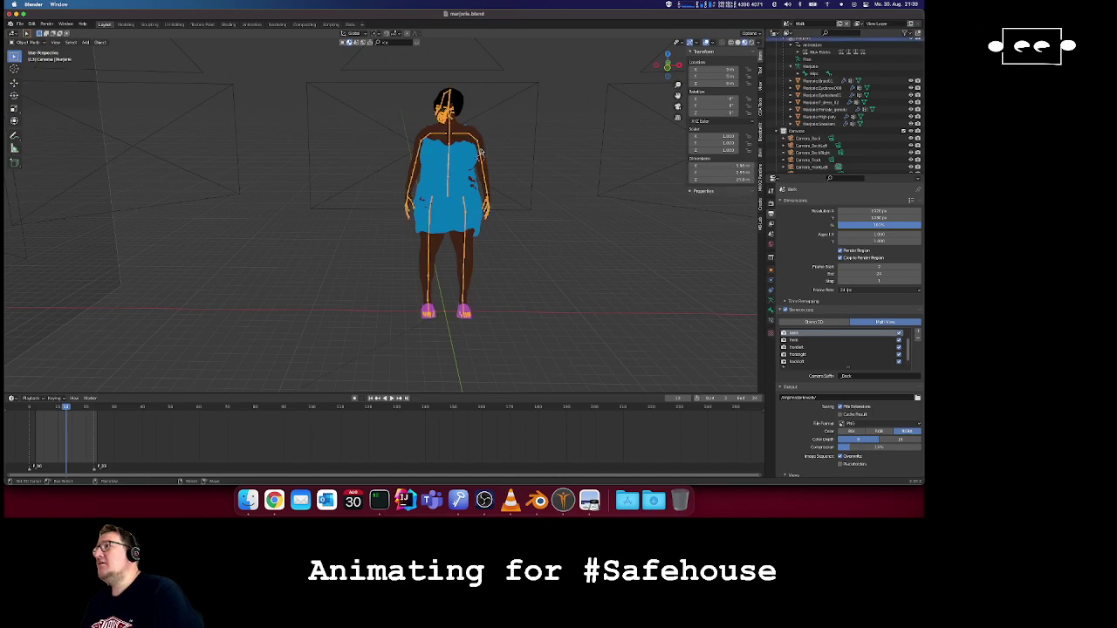
pyautogui.hotkey('ctrl', 'Tab')
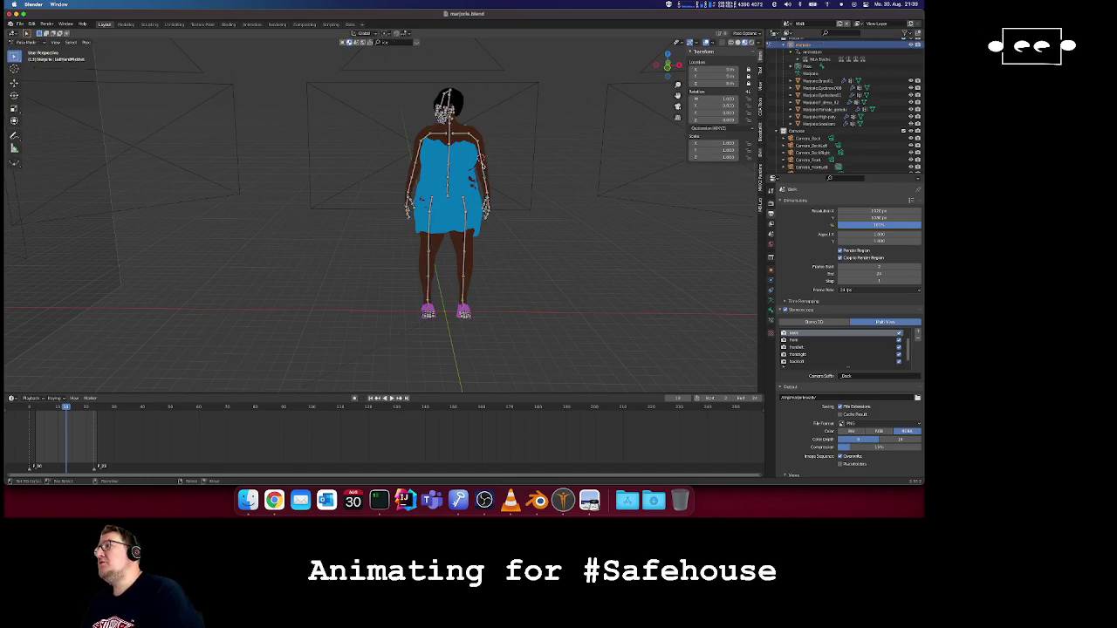
pyautogui.press('r')
pyautogui.press('Escape')
pyautogui.click(452, 140)
pyautogui.press('r')
pyautogui.press('Escape')
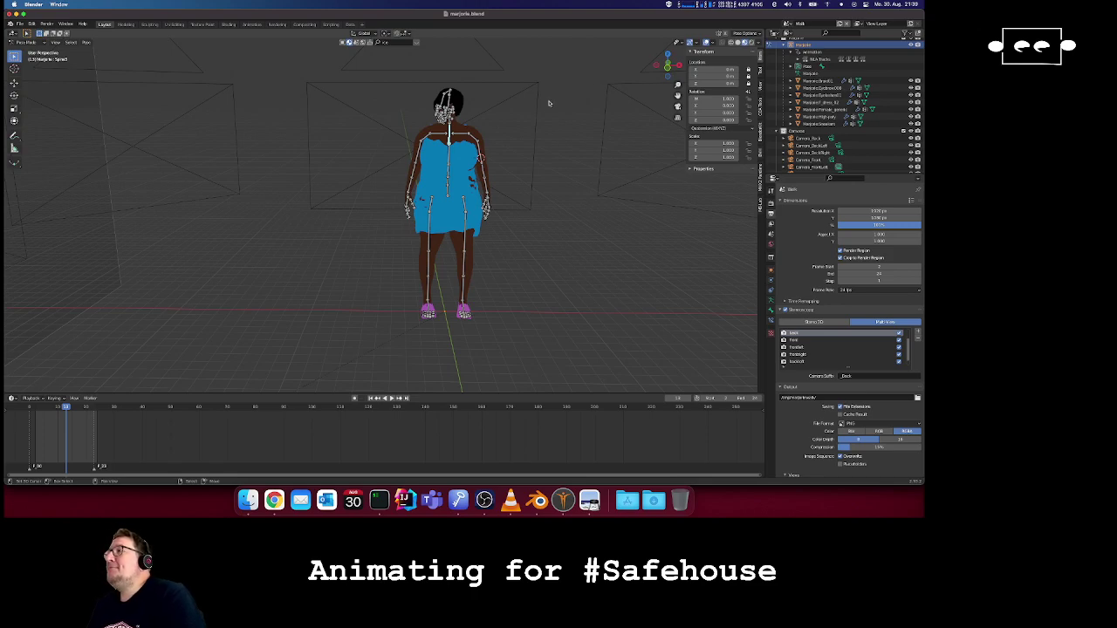
# - Return the armature to Object Mode and hide armatures in the viewport
pyautogui.hotkey('ctrl', 'Tab')
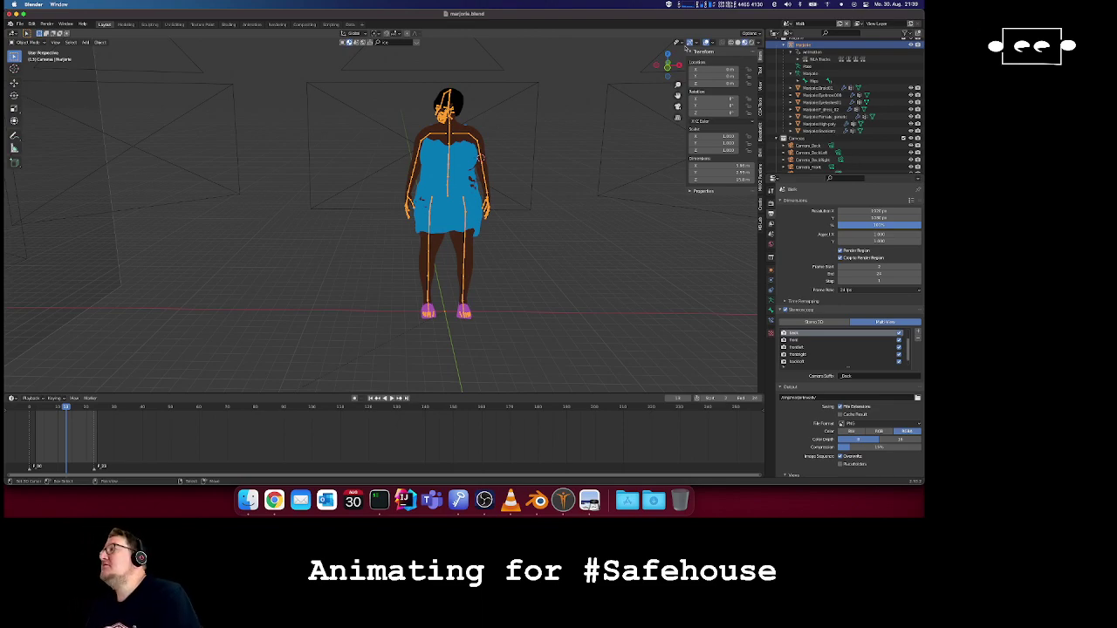
pyautogui.click(682, 43)
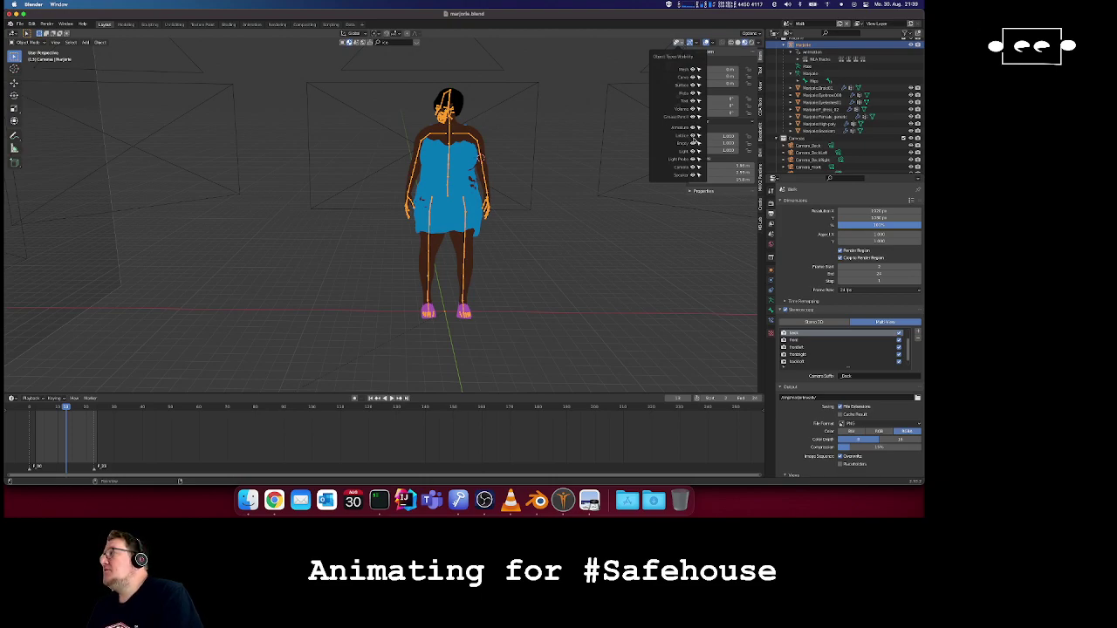
pyautogui.click(694, 128)
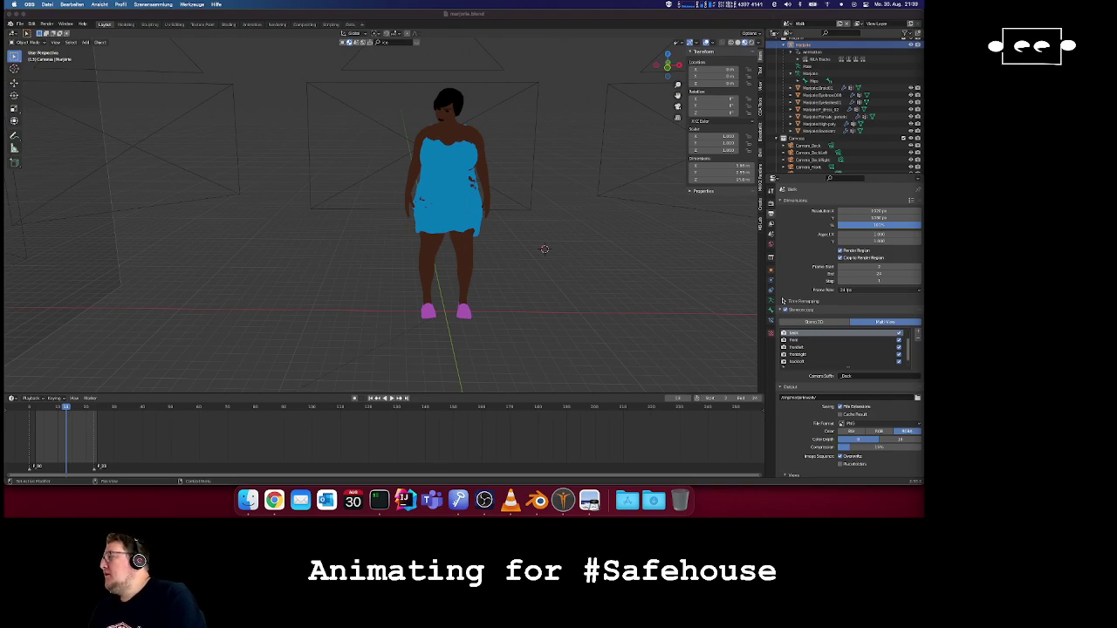
# - Select the character's body mesh and inspect its black material's preview and surface settings
pyautogui.click(770, 335)
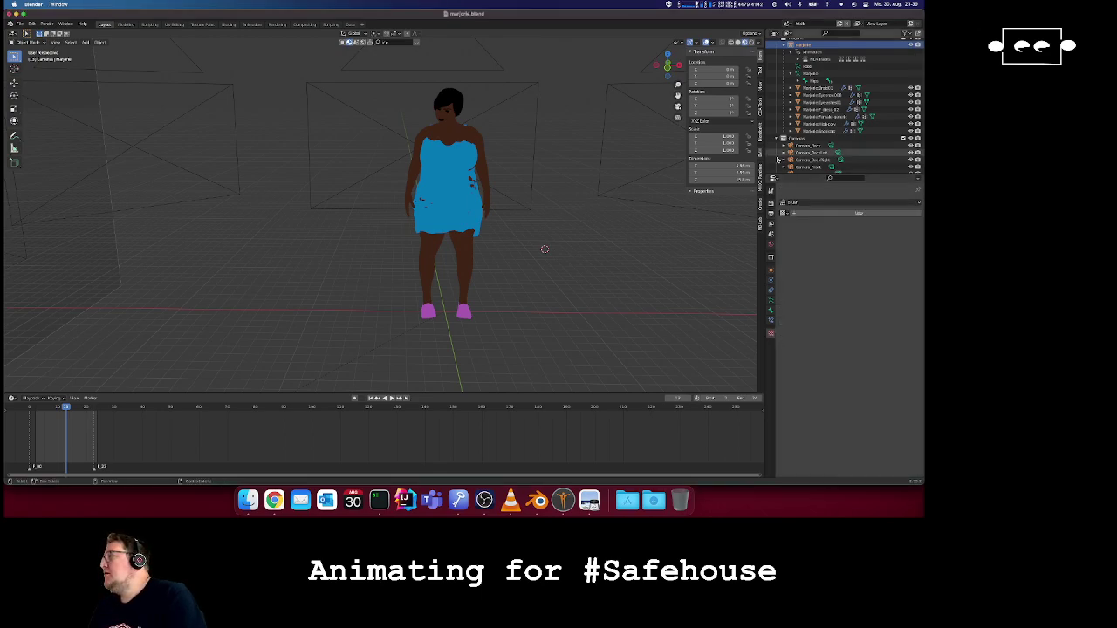
pyautogui.click(458, 137)
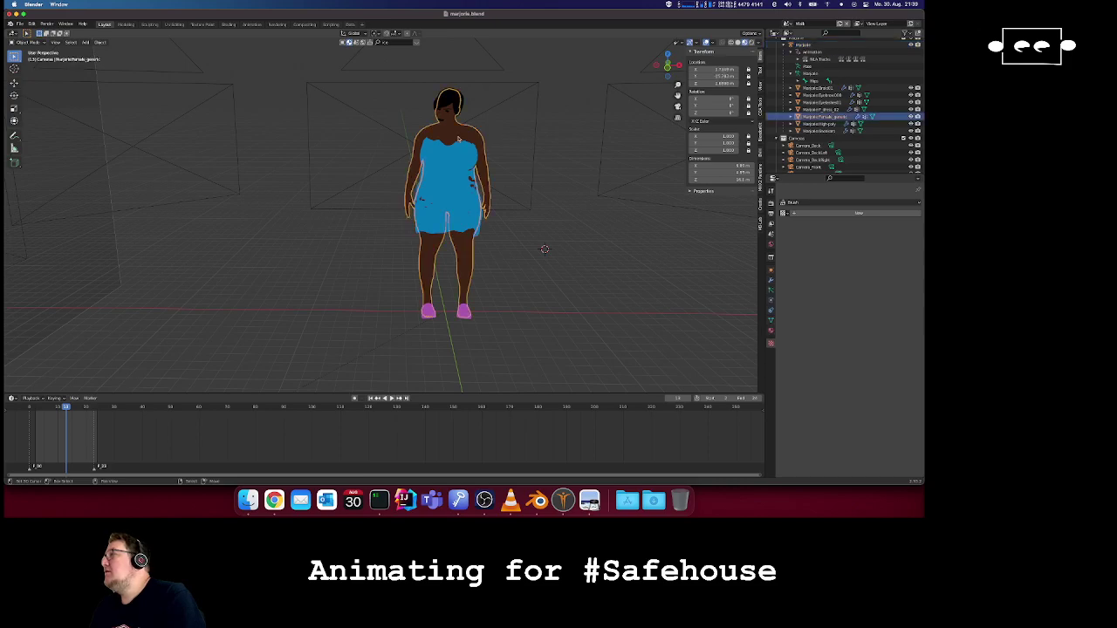
pyautogui.click(771, 342)
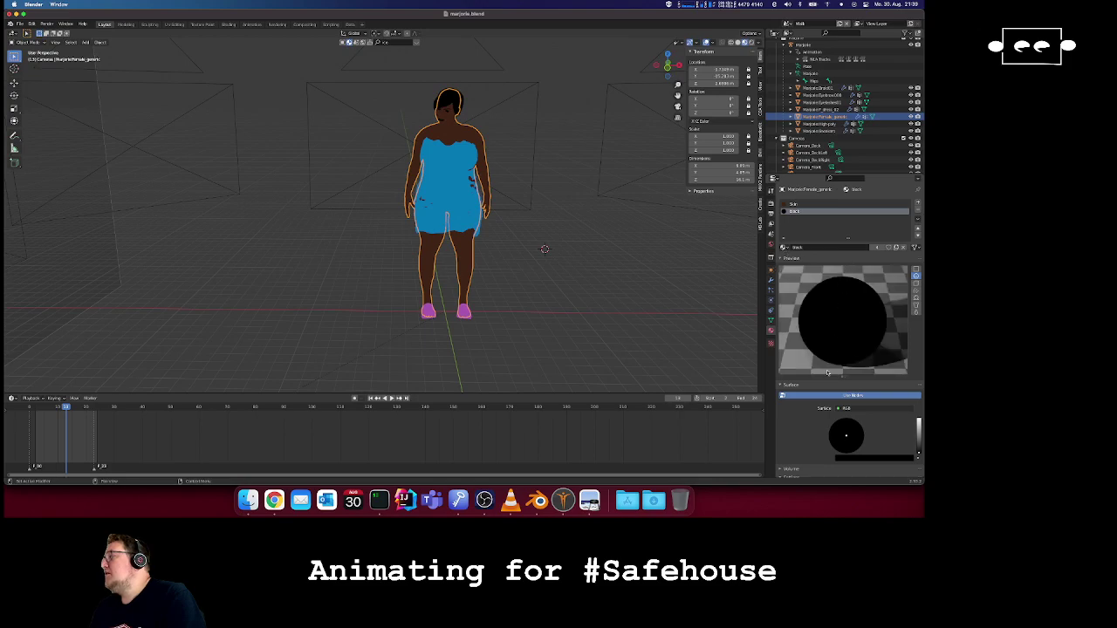
pyautogui.scroll(-1, 827, 373)
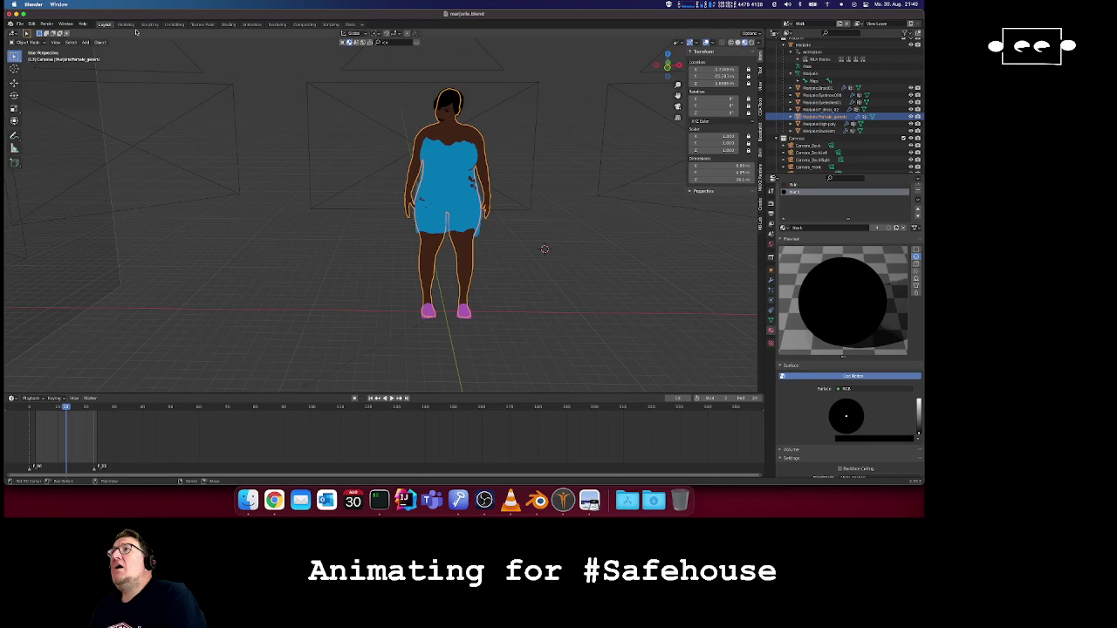
# - Spread out the black material's RGB and Material Output nodes in the Shading workspace and return to the Layout workspace
pyautogui.click(230, 24)
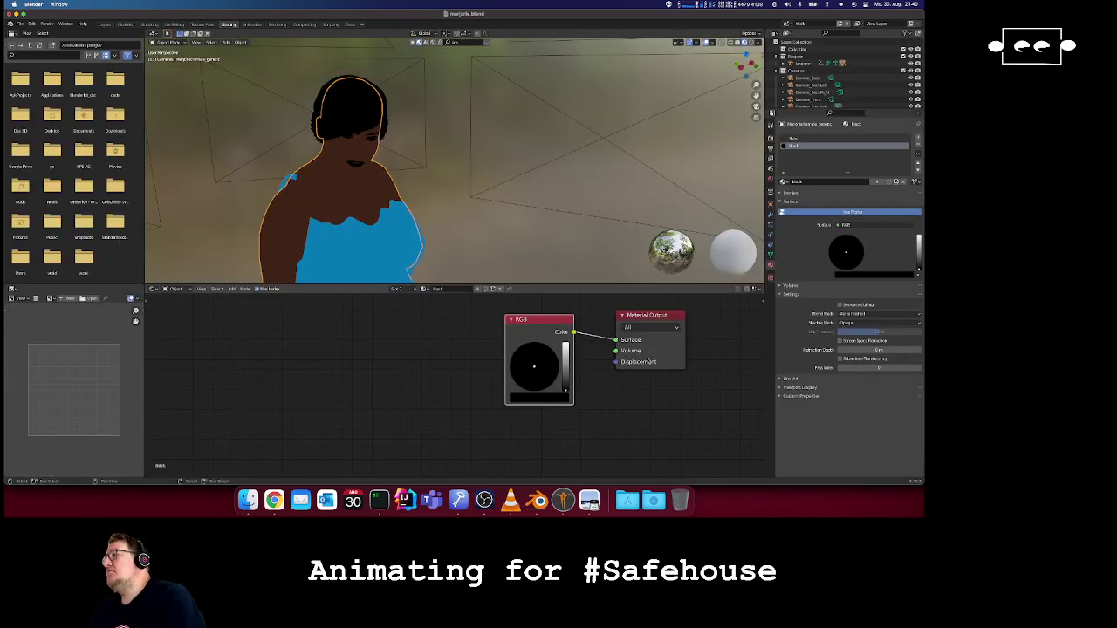
pyautogui.moveTo(649, 319); pyautogui.dragTo(635, 319)
pyautogui.moveTo(518, 321); pyautogui.dragTo(254, 349)
pyautogui.moveTo(639, 315); pyautogui.dragTo(451, 337)
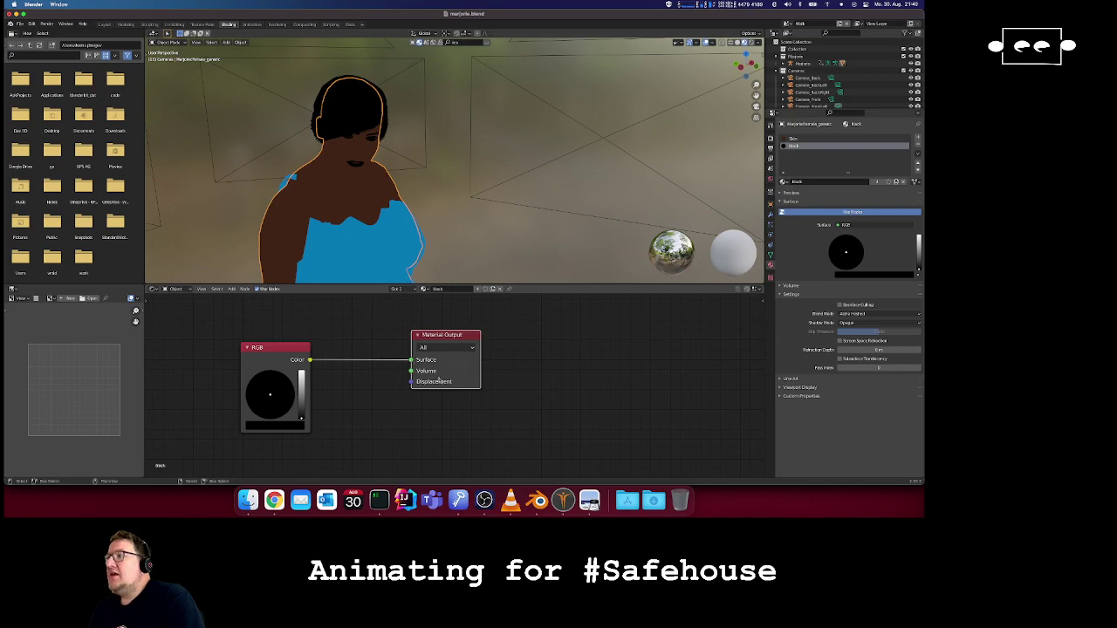
pyautogui.click(328, 180)
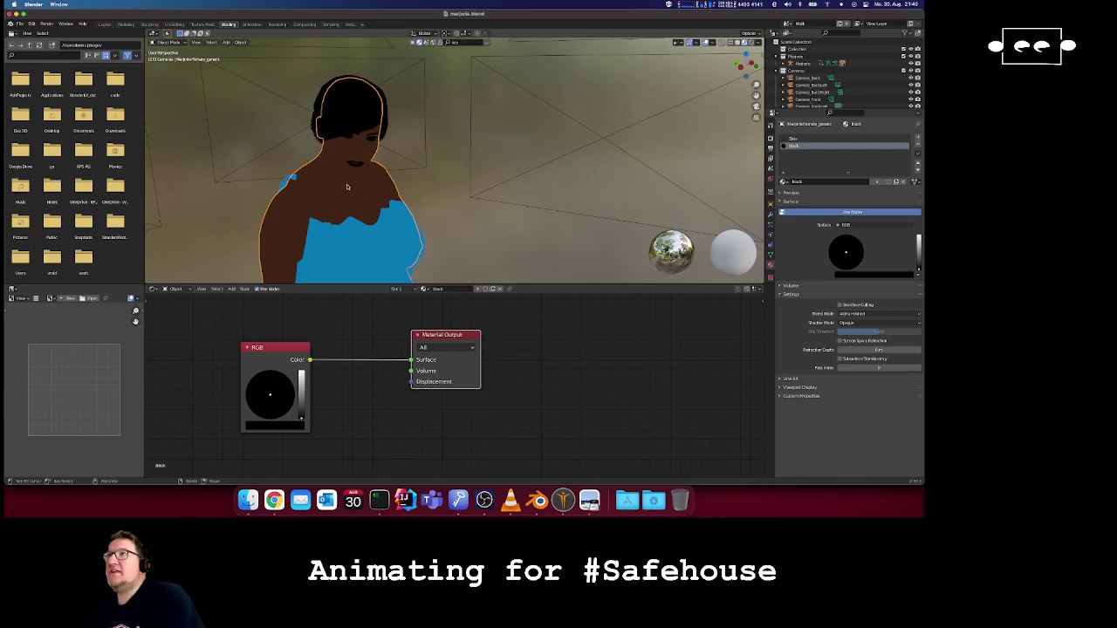
pyautogui.click(104, 24)
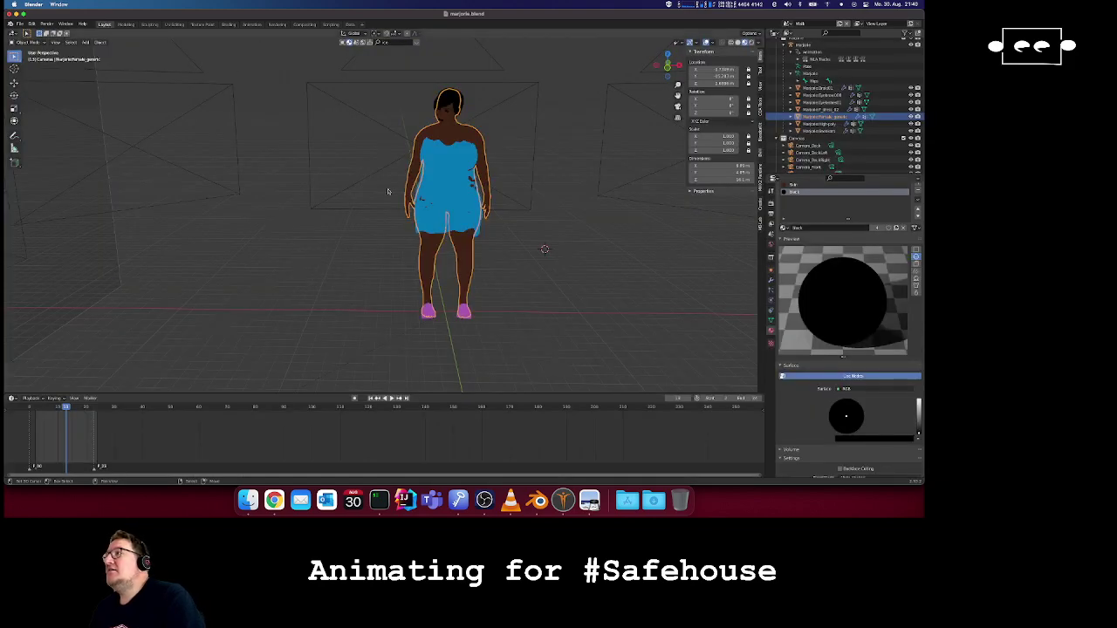
# - Select the blue dress and examine its modifiers and cloth physics settings
pyautogui.press('super+Tab')
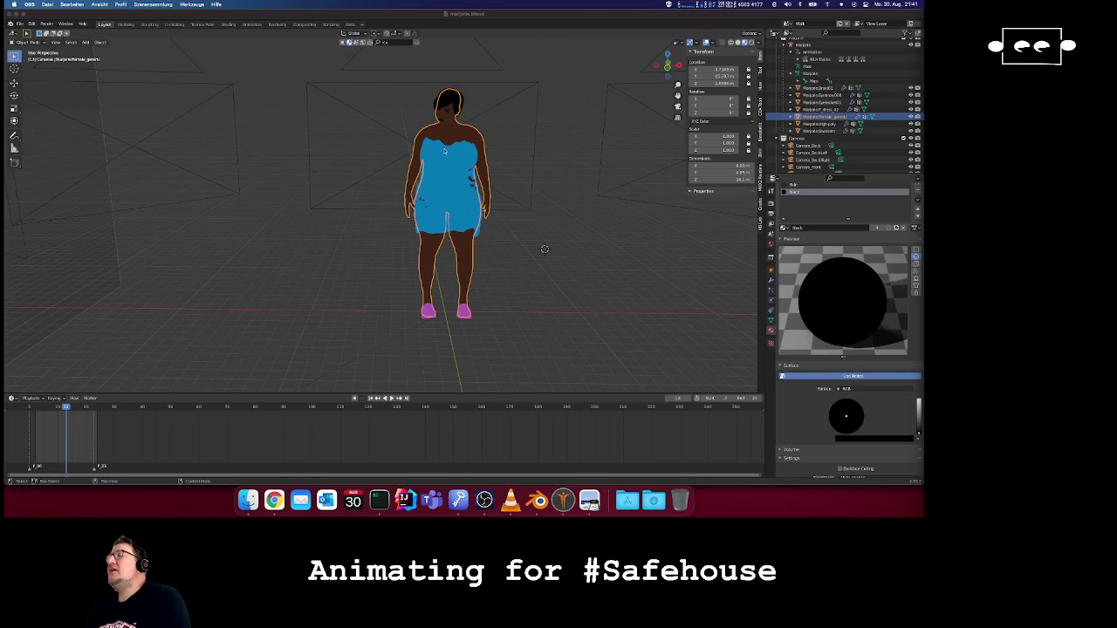
pyautogui.keyDown('shift'); pyautogui.rightClick(515, 260); pyautogui.keyUp('shift')
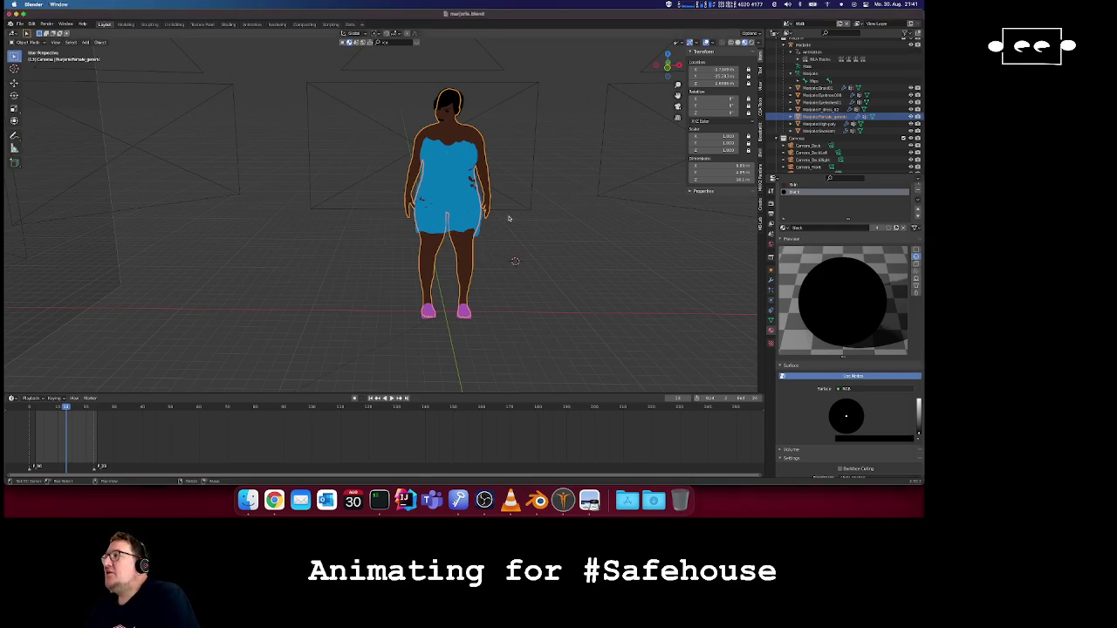
pyautogui.click(460, 193)
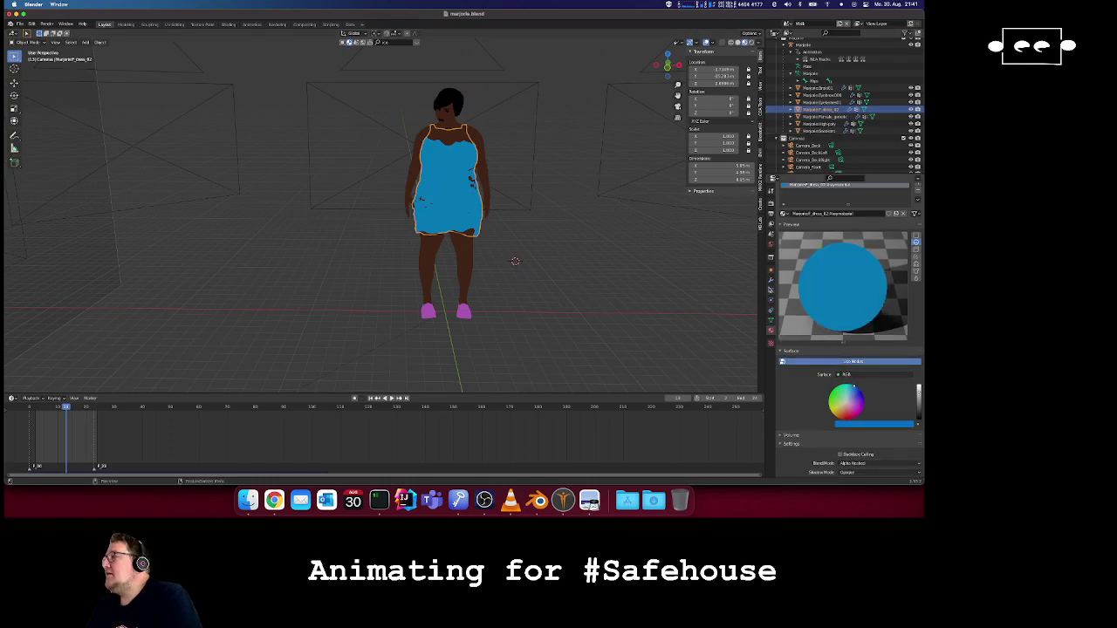
pyautogui.click(771, 280)
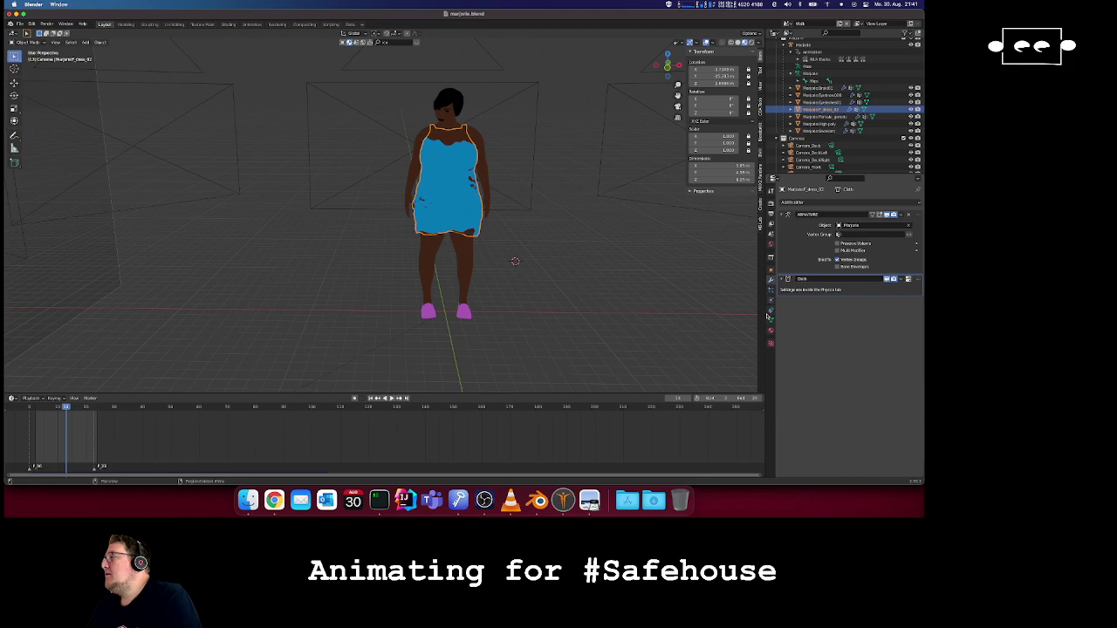
pyautogui.click(771, 301)
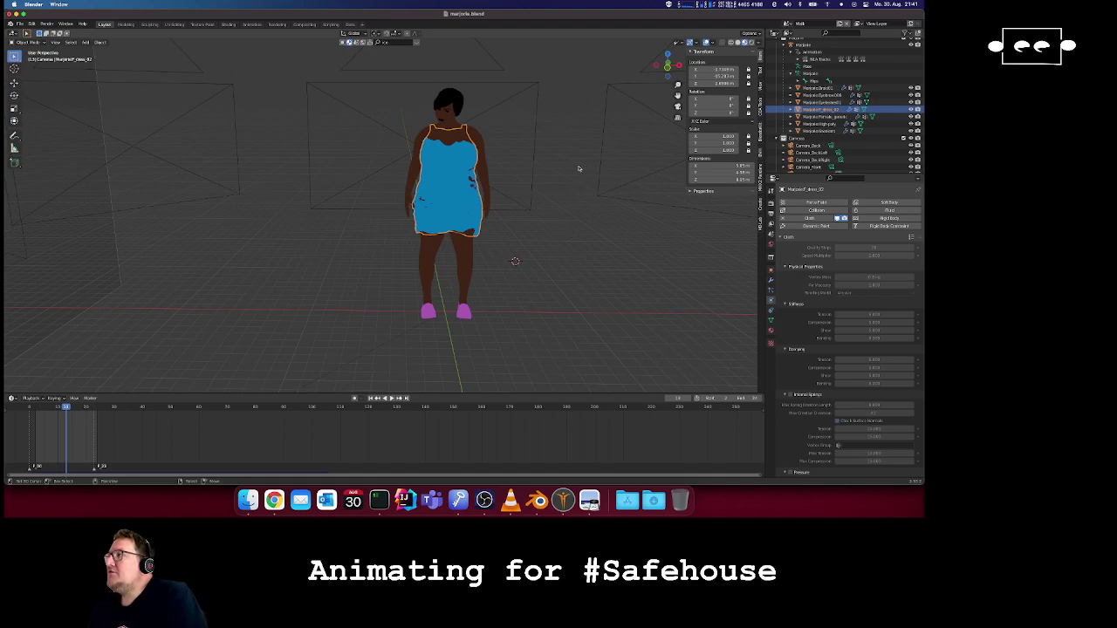
pyautogui.scroll(-3, 834, 303)
pyautogui.scroll(3, 834, 303)
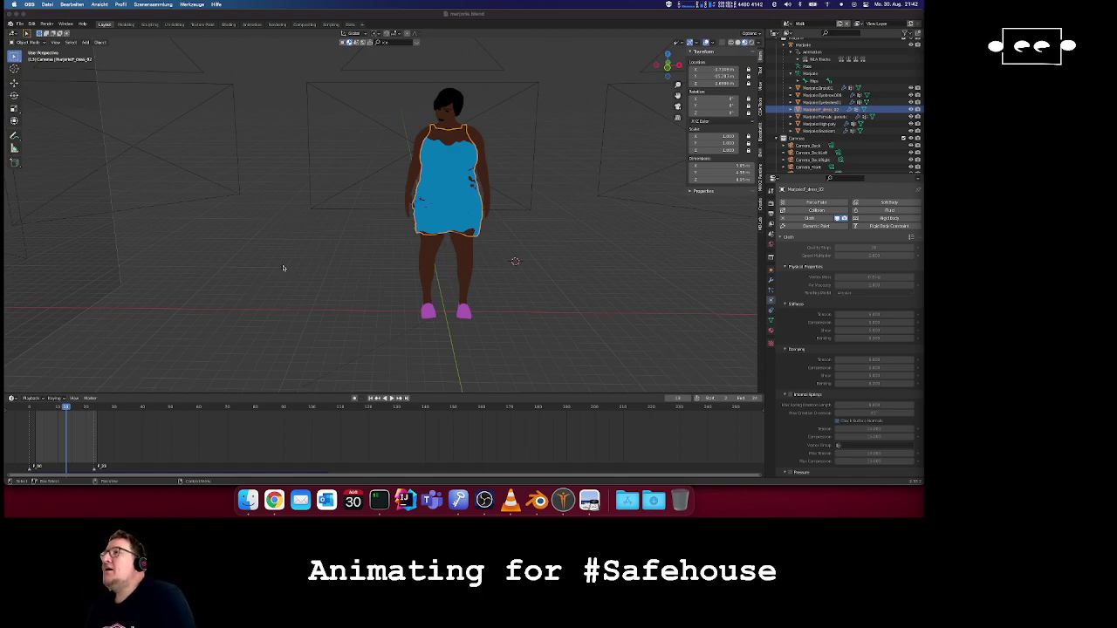
# - Examine the ring of cameras around the character from the front, the side and a raised overview
pyautogui.keyDown('shift'); pyautogui.scroll(-5, 308, 241); pyautogui.keyUp('shift')
pyautogui.keyDown('shift'); pyautogui.scroll(4, 307, 241); pyautogui.keyUp('shift')
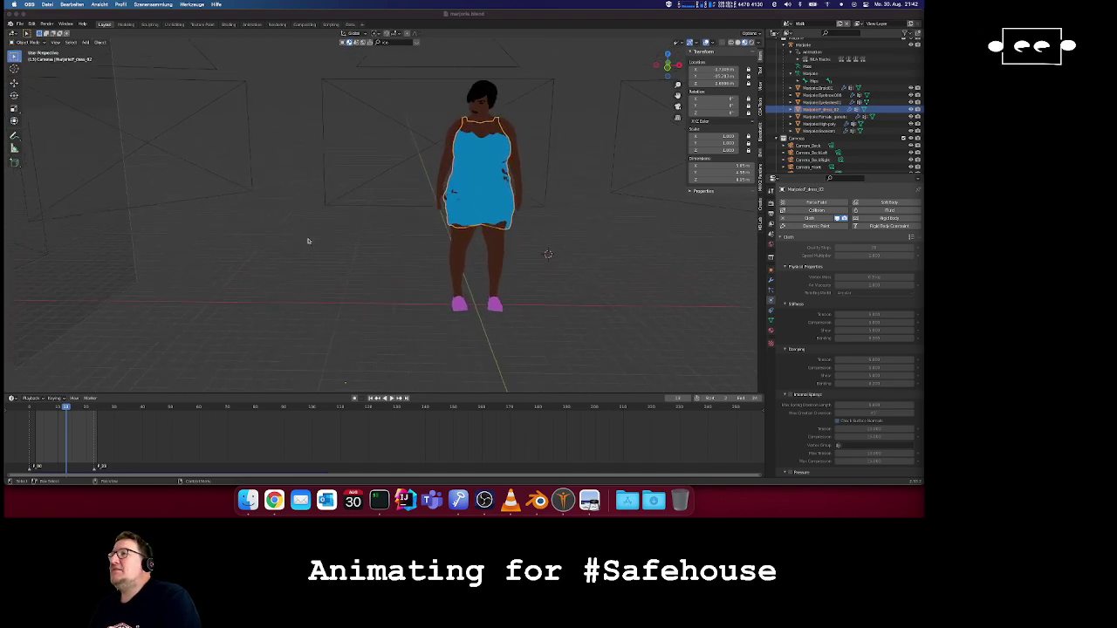
pyautogui.keyDown('shift'); pyautogui.scroll(5, 308, 241); pyautogui.keyUp('shift')
pyautogui.keyDown('shift'); pyautogui.scroll(-3, 308, 241); pyautogui.keyUp('shift')
pyautogui.keyDown('shift'); pyautogui.scroll(5, 308, 241); pyautogui.keyUp('shift')
pyautogui.keyDown('shift'); pyautogui.hscroll(6, 308, 241); pyautogui.keyUp('shift')
pyautogui.keyDown('shift'); pyautogui.scroll(-3, 307, 241); pyautogui.keyUp('shift')
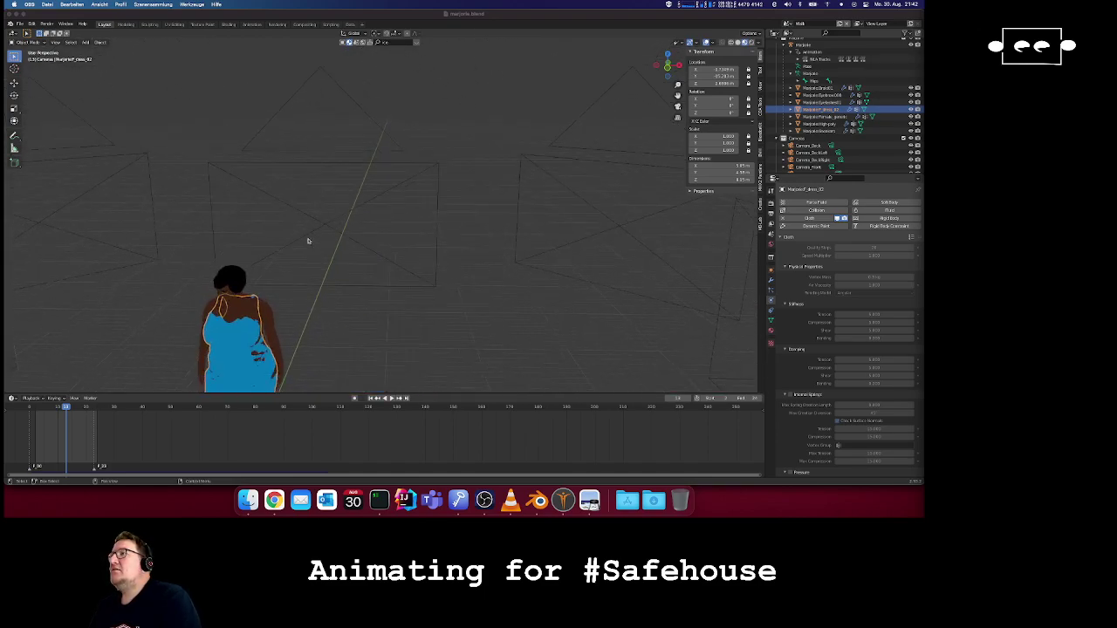
pyautogui.keyDown('shift'); pyautogui.scroll(-2, 313, 225); pyautogui.keyUp('shift')
pyautogui.keyDown('shift'); pyautogui.scroll(6, 313, 225); pyautogui.keyUp('shift')
pyautogui.keyDown('shift'); pyautogui.scroll(-2, 313, 225); pyautogui.keyUp('shift')
pyautogui.keyDown('shift'); pyautogui.scroll(1, 313, 225); pyautogui.keyUp('shift')
pyautogui.click(303, 179)
pyautogui.scroll(5, 303, 179)
pyautogui.scroll(-5, 303, 178)
pyautogui.hscroll(8, 303, 179)
pyautogui.scroll(2, 303, 179)
pyautogui.keyDown('ctrl'); pyautogui.scroll(-5, 302, 180); pyautogui.keyUp('ctrl')
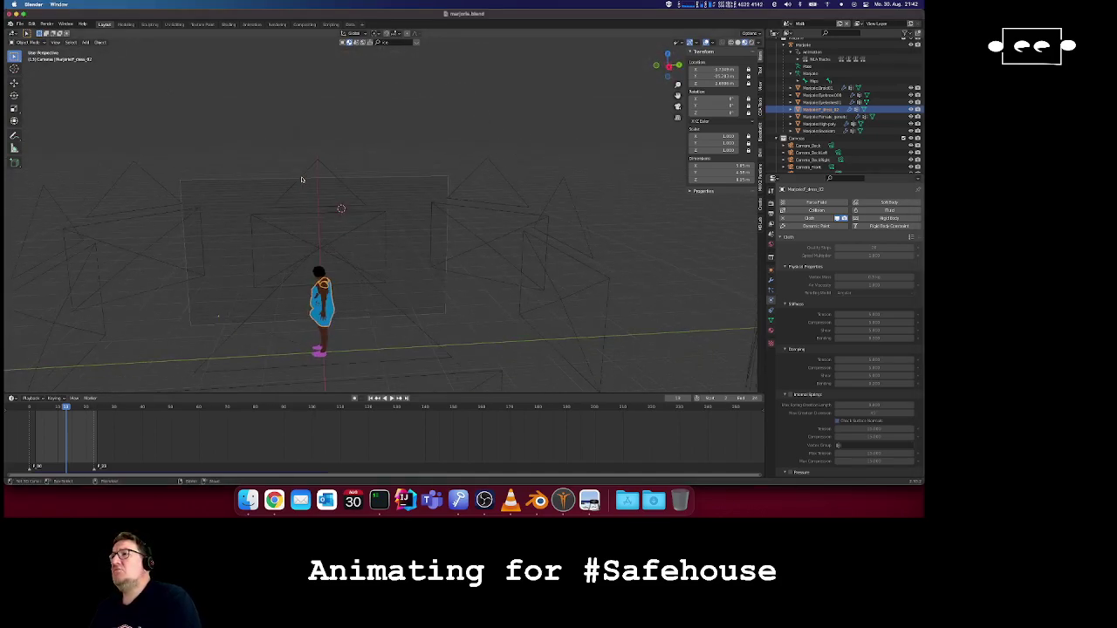
pyautogui.keyDown('shift'); pyautogui.hscroll(-4, 286, 200); pyautogui.keyUp('shift')
pyautogui.scroll(6, 287, 200)
pyautogui.hscroll(4, 286, 201)
pyautogui.hscroll(-5, 286, 201)
pyautogui.hscroll(-12, 286, 200)
pyautogui.hscroll(-10, 285, 200)
pyautogui.hscroll(-10, 285, 201)
pyautogui.hscroll(-6, 286, 200)
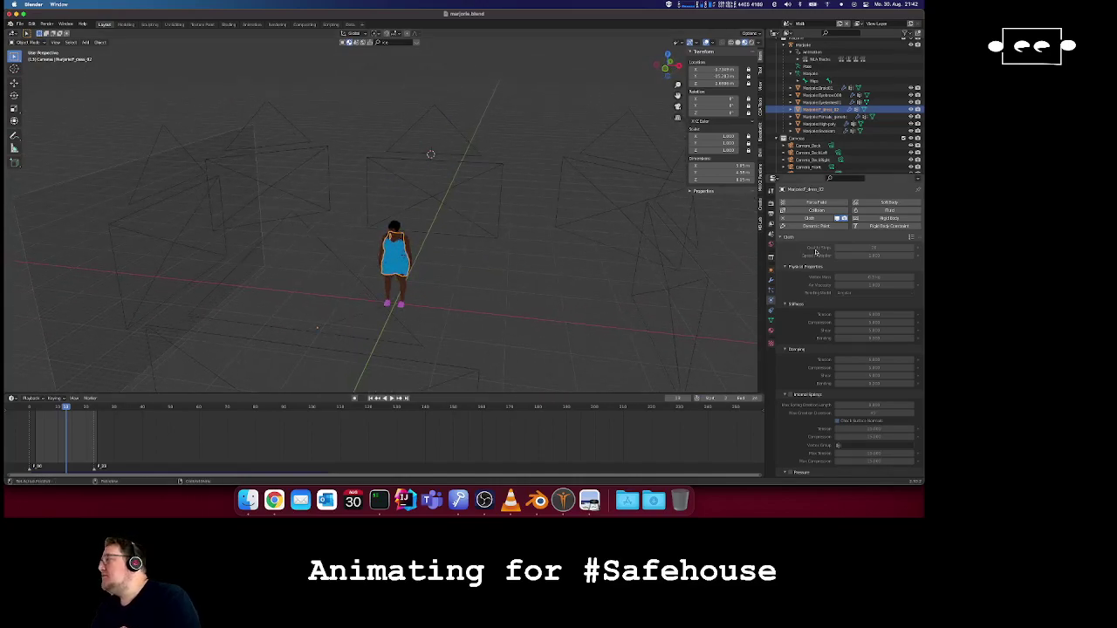
# - Review the output settings with the Multi-View camera list alongside the cameras around the character
pyautogui.click(771, 215)
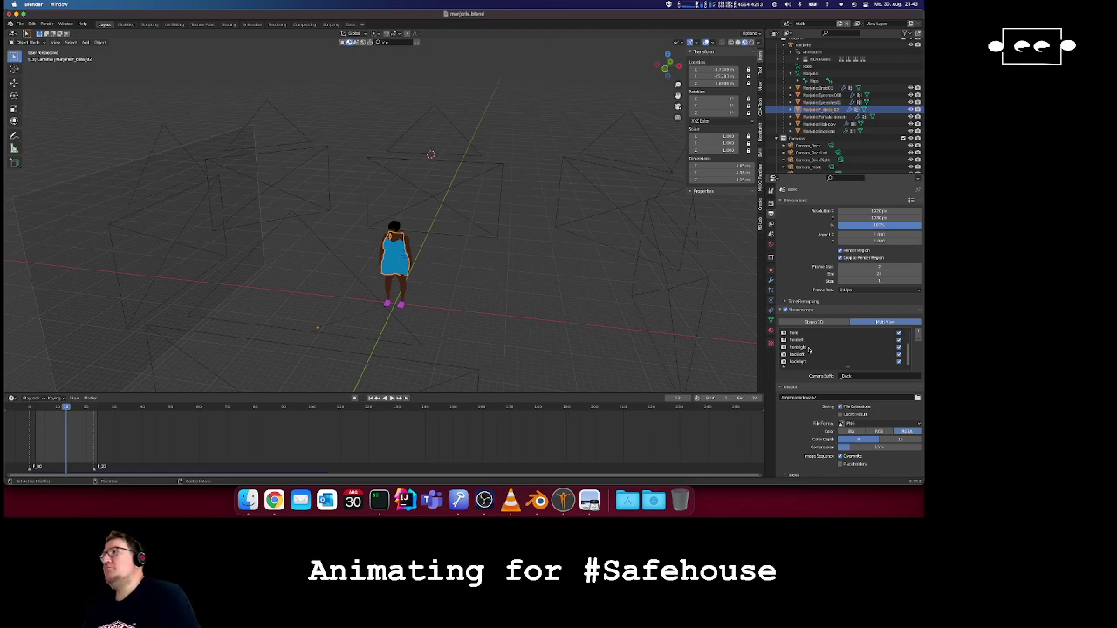
pyautogui.keyDown('shift'); pyautogui.scroll(1, 456, 268); pyautogui.keyUp('shift')
pyautogui.keyDown('shift'); pyautogui.scroll(-5, 456, 268); pyautogui.keyUp('shift')
pyautogui.keyDown('shift'); pyautogui.hscroll(5, 456, 268); pyautogui.keyUp('shift')
pyautogui.keyDown('shift'); pyautogui.scroll(4, 456, 268); pyautogui.keyUp('shift')
pyautogui.keyDown('shift'); pyautogui.hscroll(-1, 455, 268); pyautogui.keyUp('shift')
pyautogui.press('XF86AudioRaiseVolume')
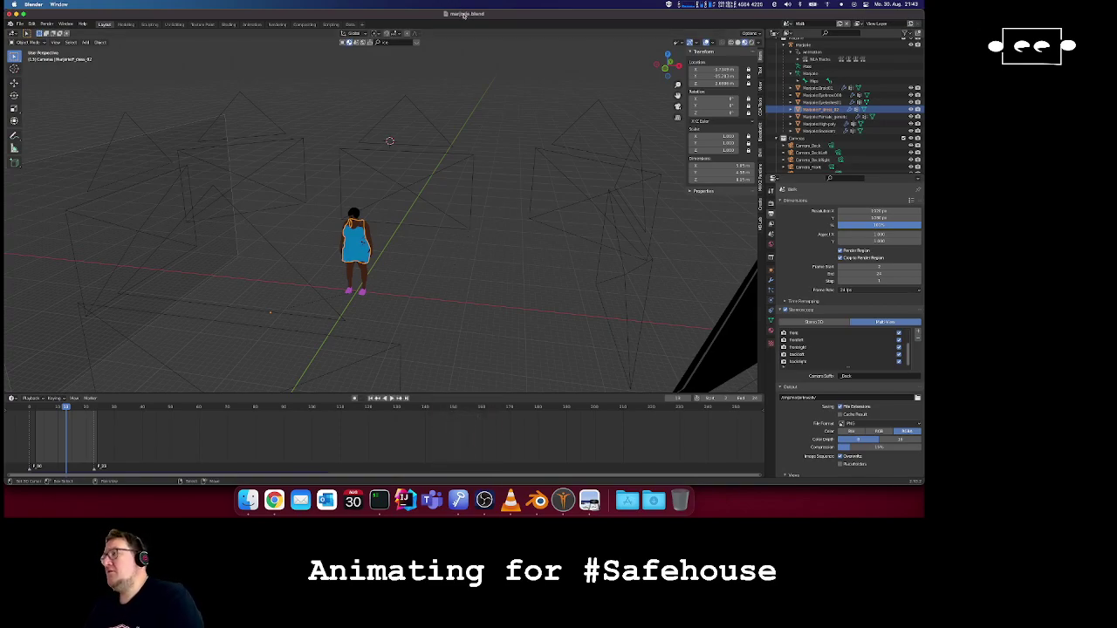
# - Render the current frame and show the result as a single camera view instead of the combined stereo overlay
pyautogui.press('XF86AudioRaiseVolume')
pyautogui.press('F12')
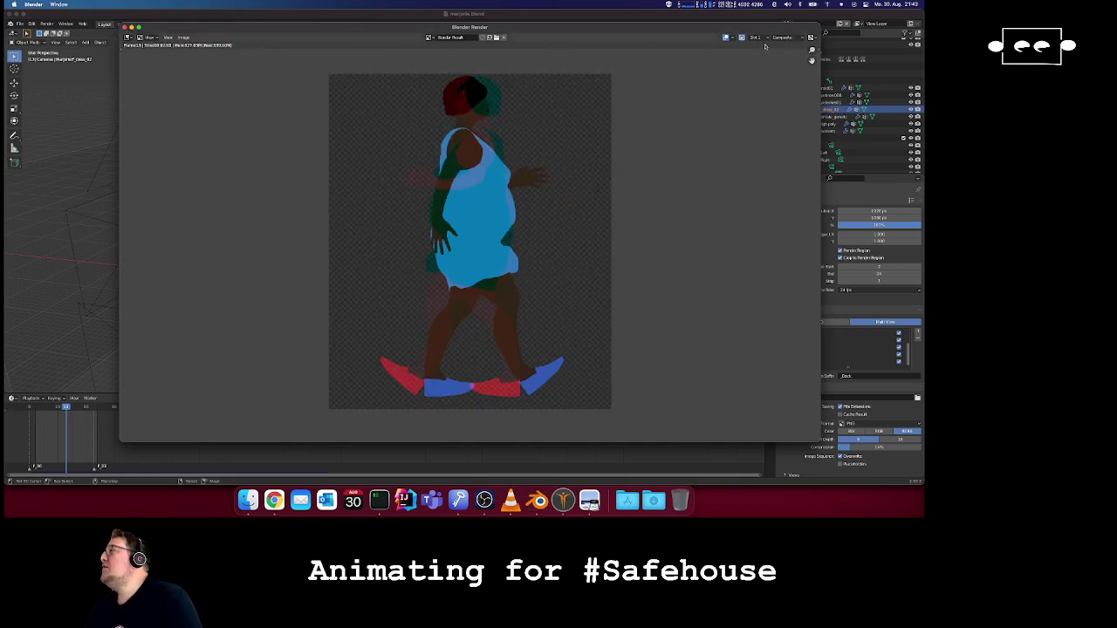
pyautogui.click(794, 38)
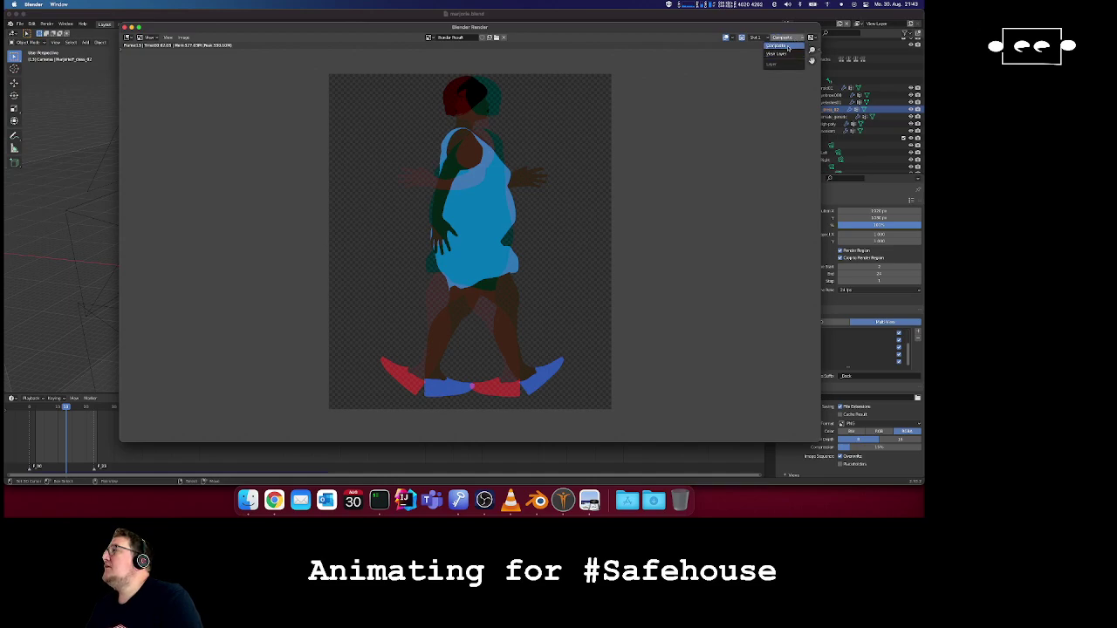
pyautogui.click(788, 54)
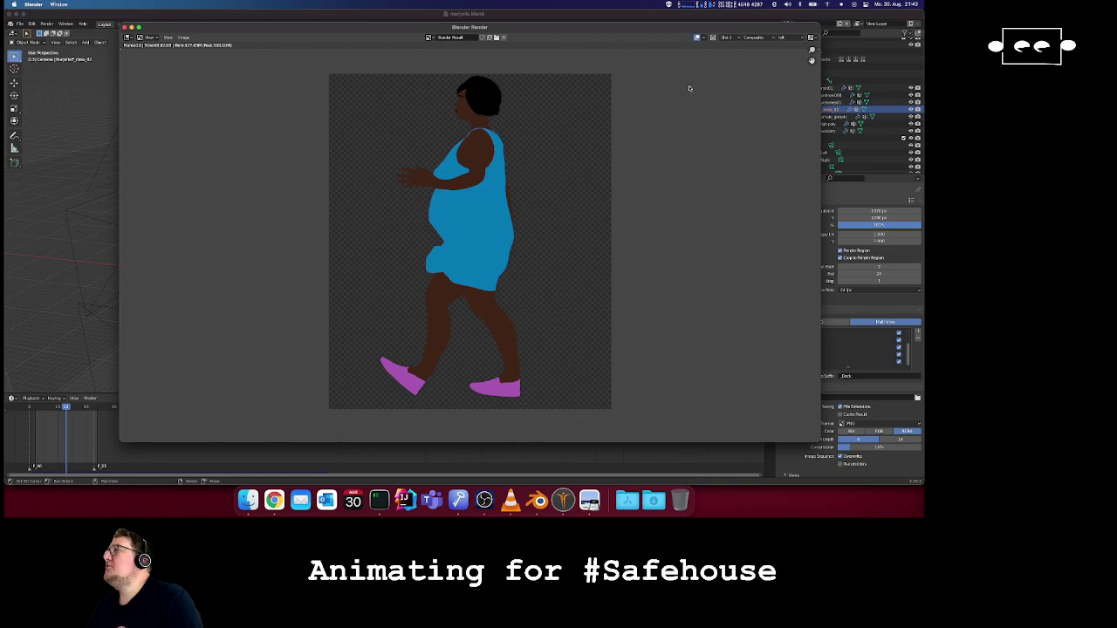
# - Look through the rendered frame's backright, backleft, front, right and left views, and close the render window
pyautogui.click(785, 38)
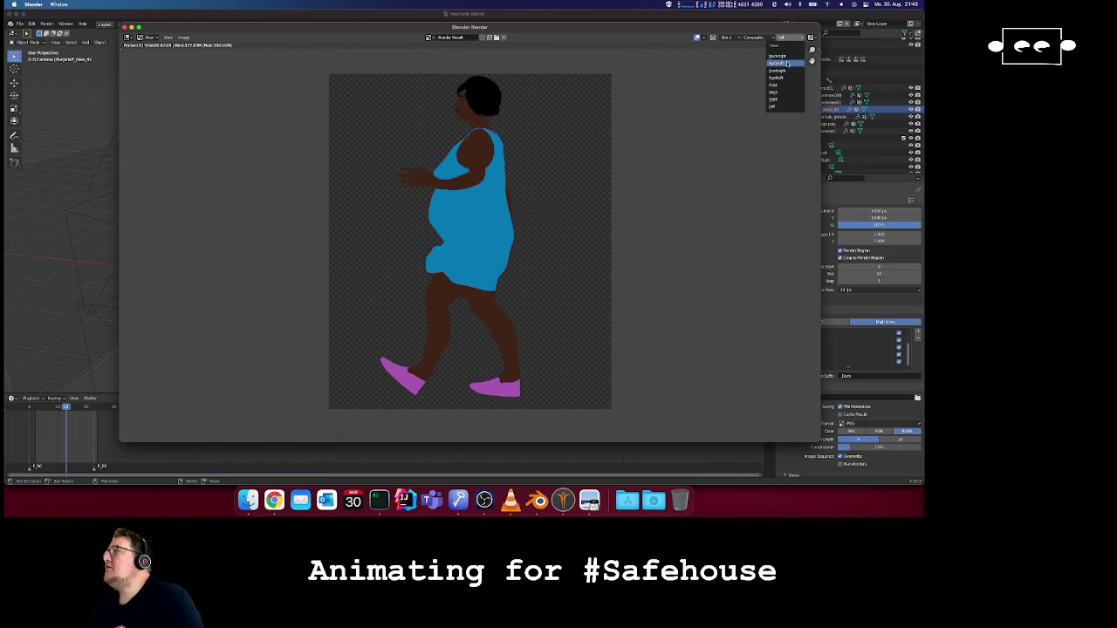
pyautogui.click(776, 55)
pyautogui.click(789, 38)
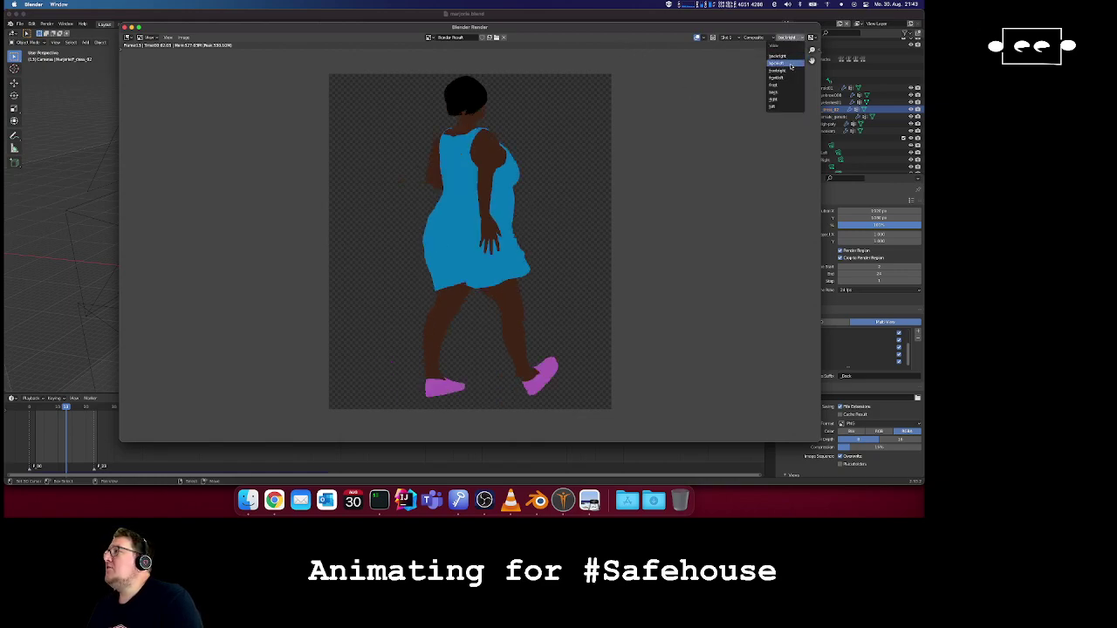
pyautogui.click(791, 64)
pyautogui.click(787, 38)
pyautogui.click(788, 84)
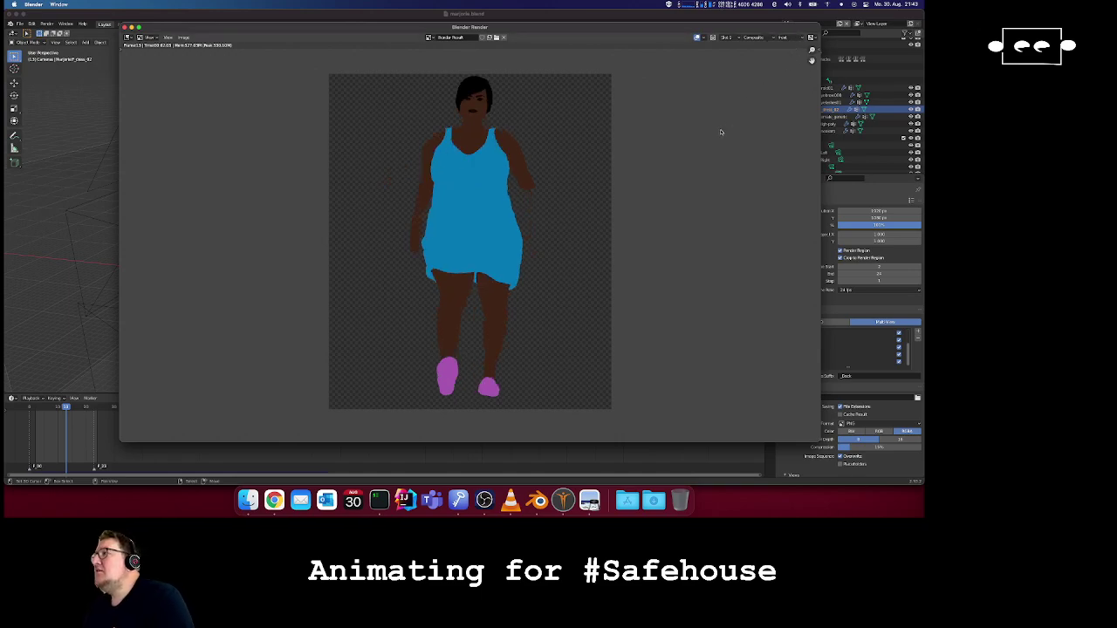
pyautogui.click(787, 39)
pyautogui.click(779, 93)
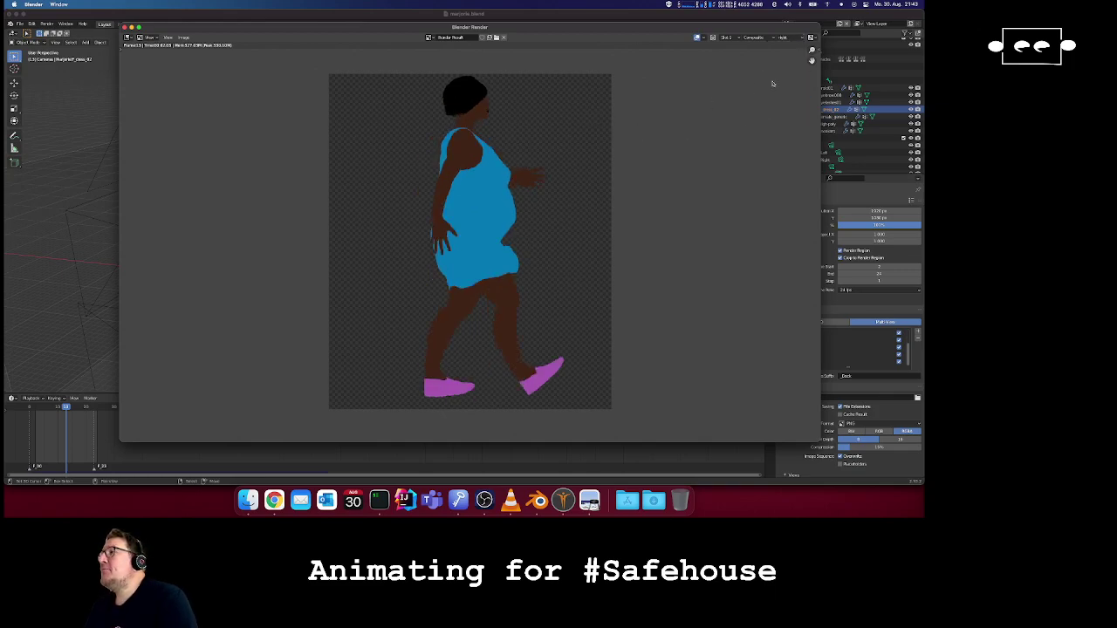
pyautogui.click(788, 38)
pyautogui.click(773, 110)
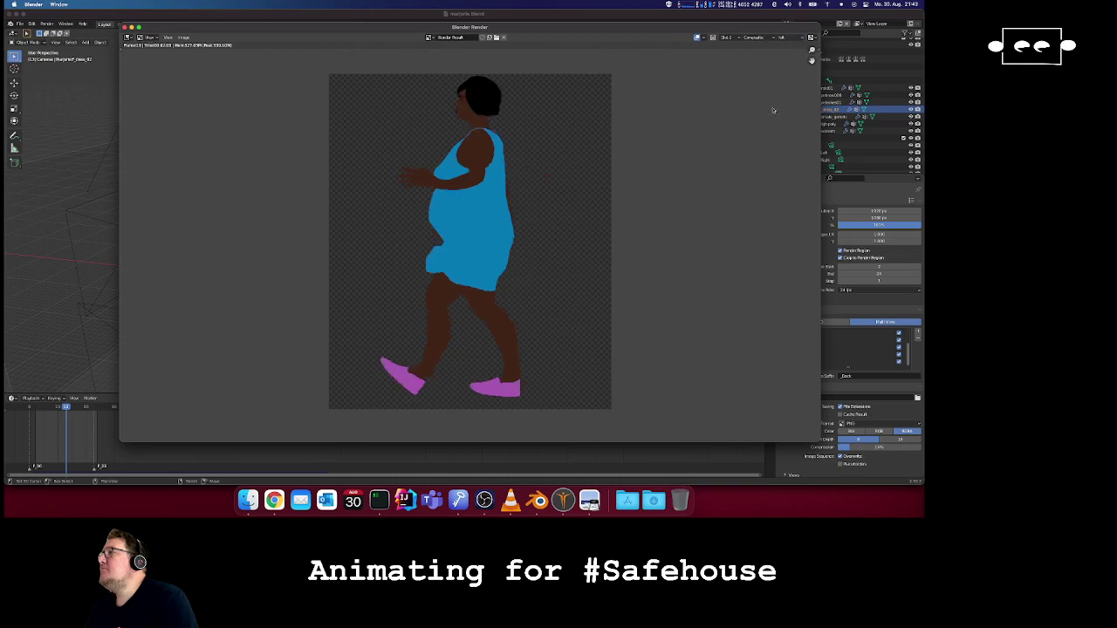
pyautogui.click(125, 27)
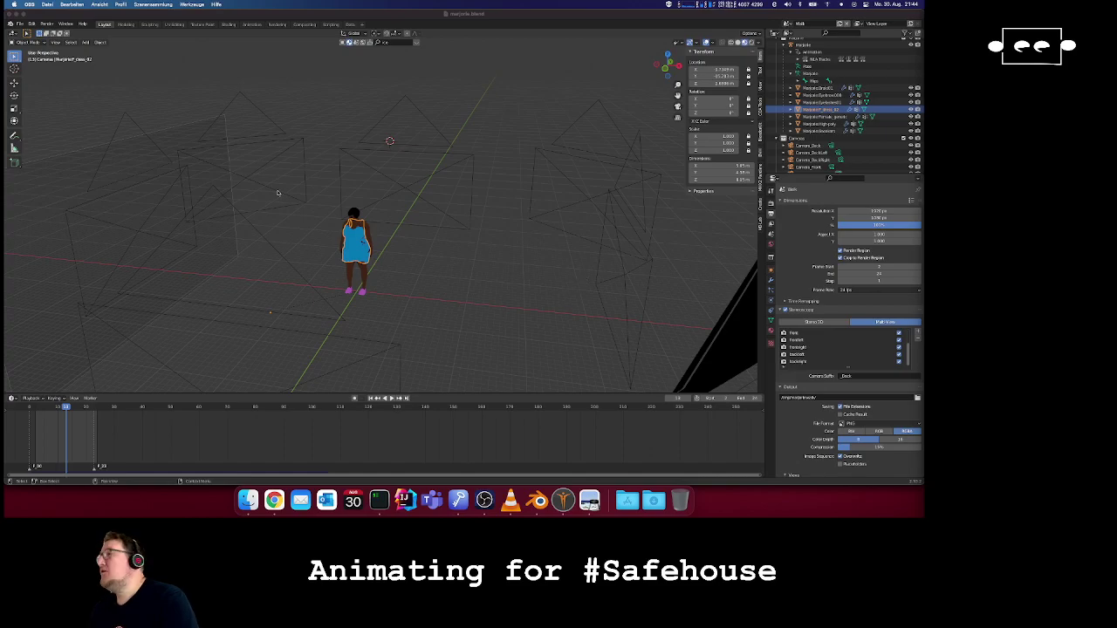
# - Switch to Finder and open the safehouse-game project folder inside code/private/games
pyautogui.click(366, 14)
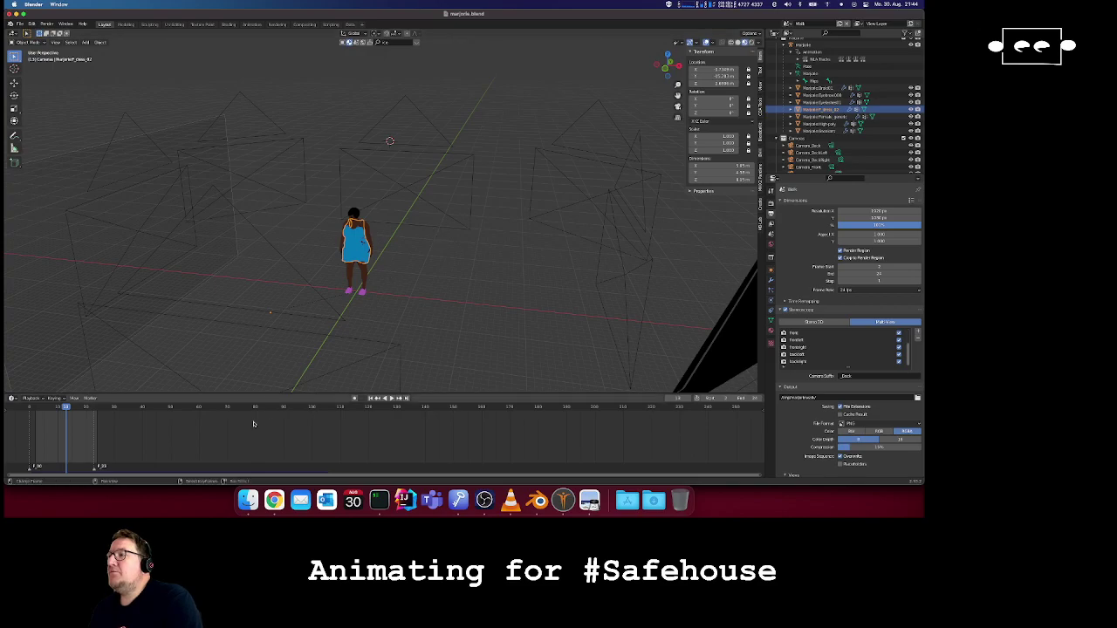
pyautogui.click(244, 501)
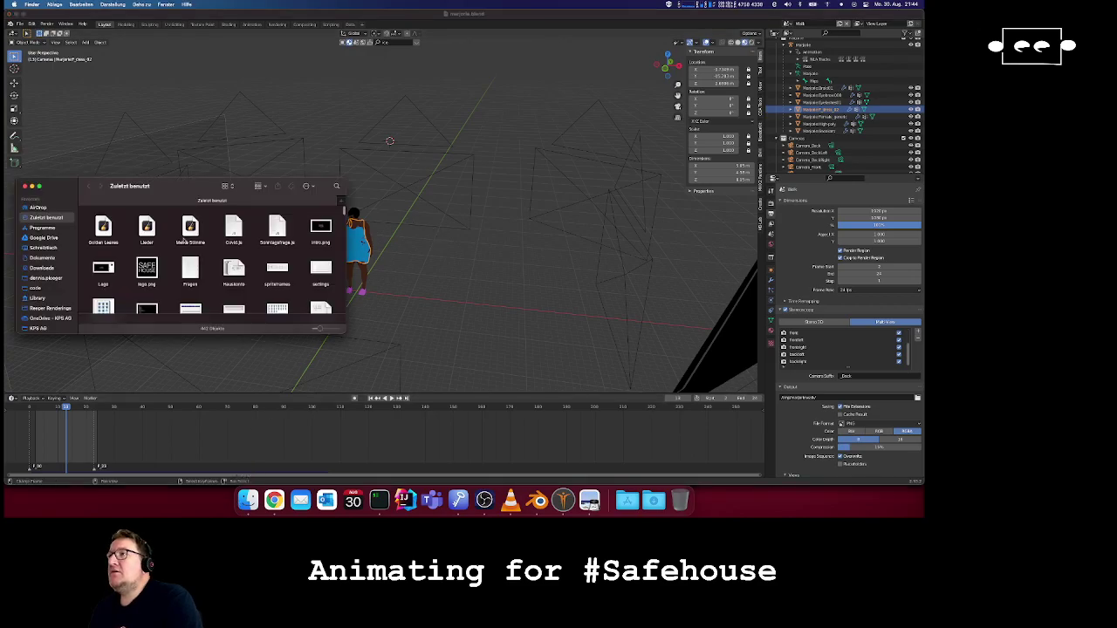
pyautogui.scroll(-2, 43, 261)
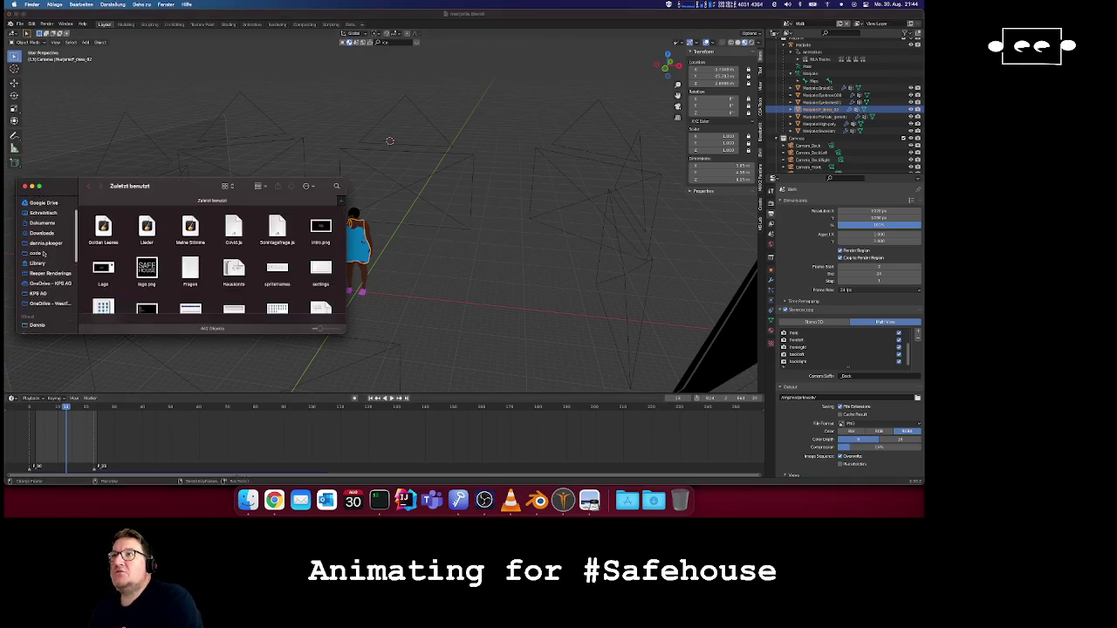
pyautogui.click(43, 253)
pyautogui.doubleClick(257, 222)
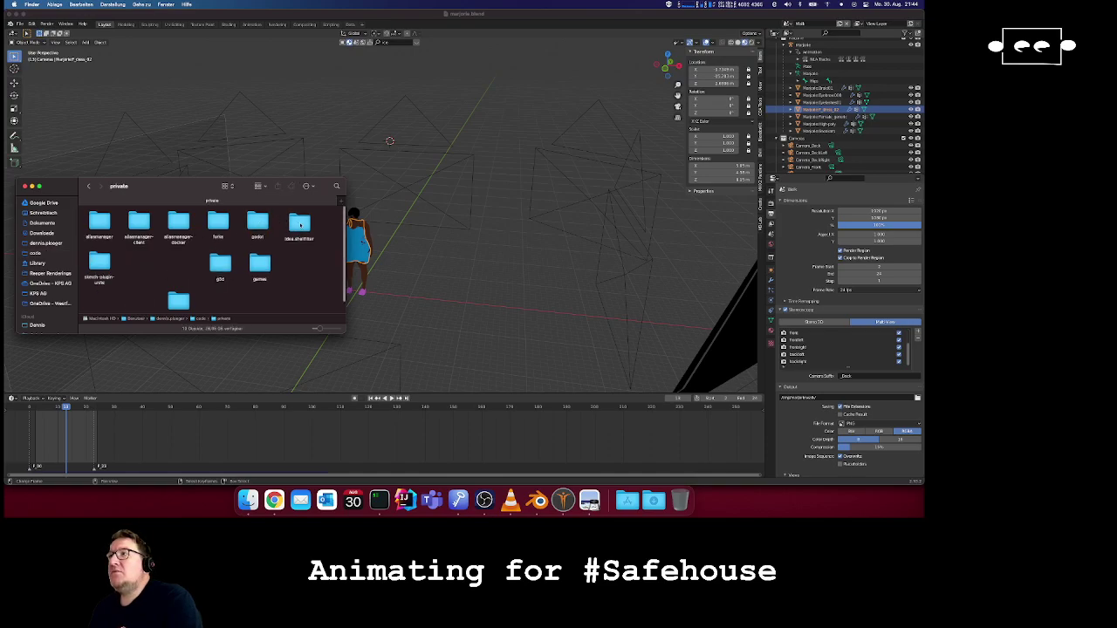
pyautogui.doubleClick(259, 264)
pyautogui.click(102, 224)
pyautogui.doubleClick(181, 224)
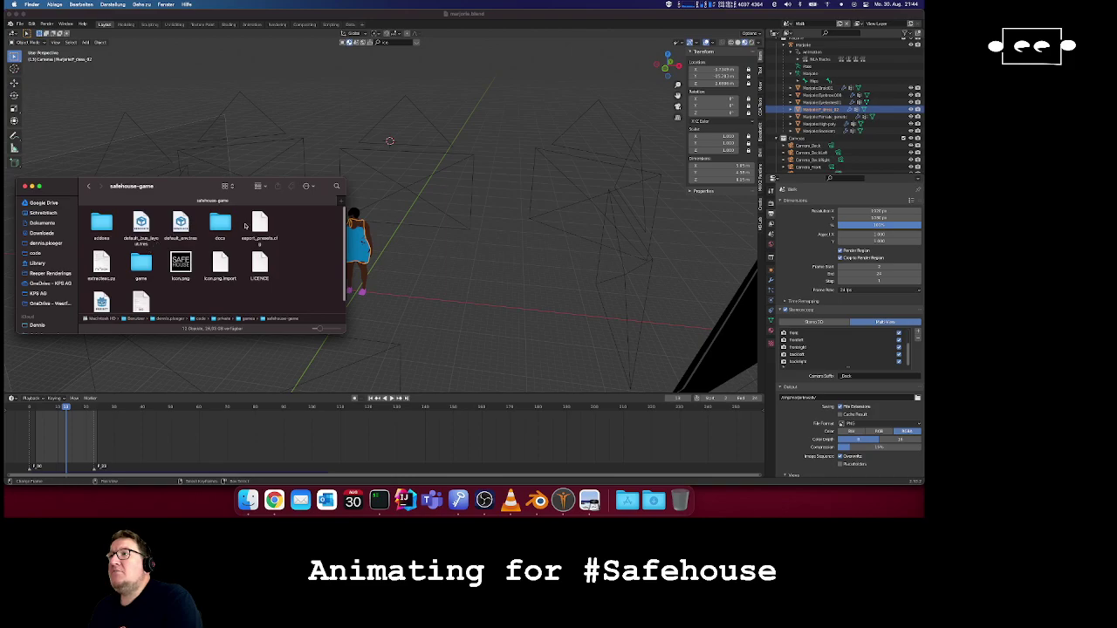
# - Open the sprites folder of the marjorie character within the project's game/characters folder
pyautogui.doubleClick(147, 262)
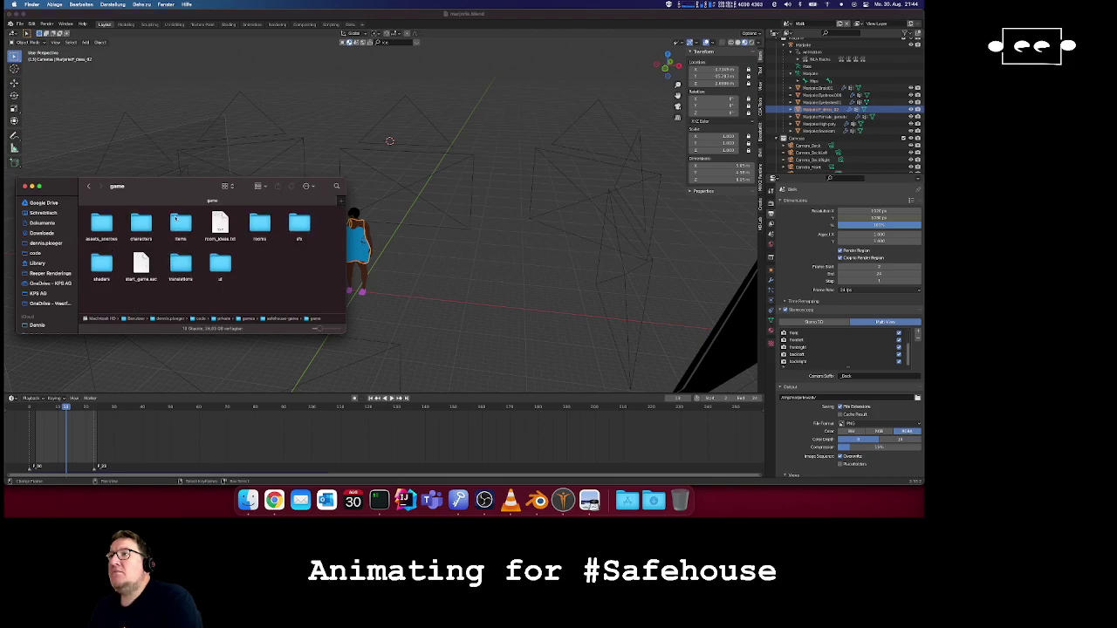
pyautogui.doubleClick(142, 224)
pyautogui.doubleClick(102, 224)
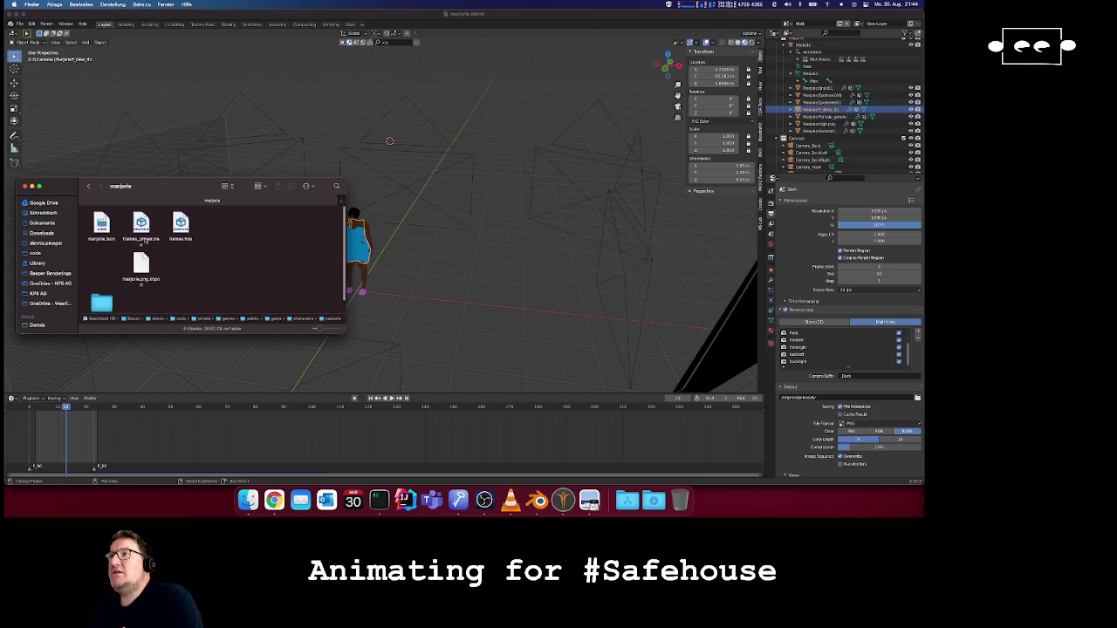
pyautogui.scroll(-2, 105, 292)
pyautogui.click(102, 286)
pyautogui.doubleClick(104, 286)
# - Preview the Idle_Back.png sprite sheet, and close the preview and the Finder window
pyautogui.click(104, 222)
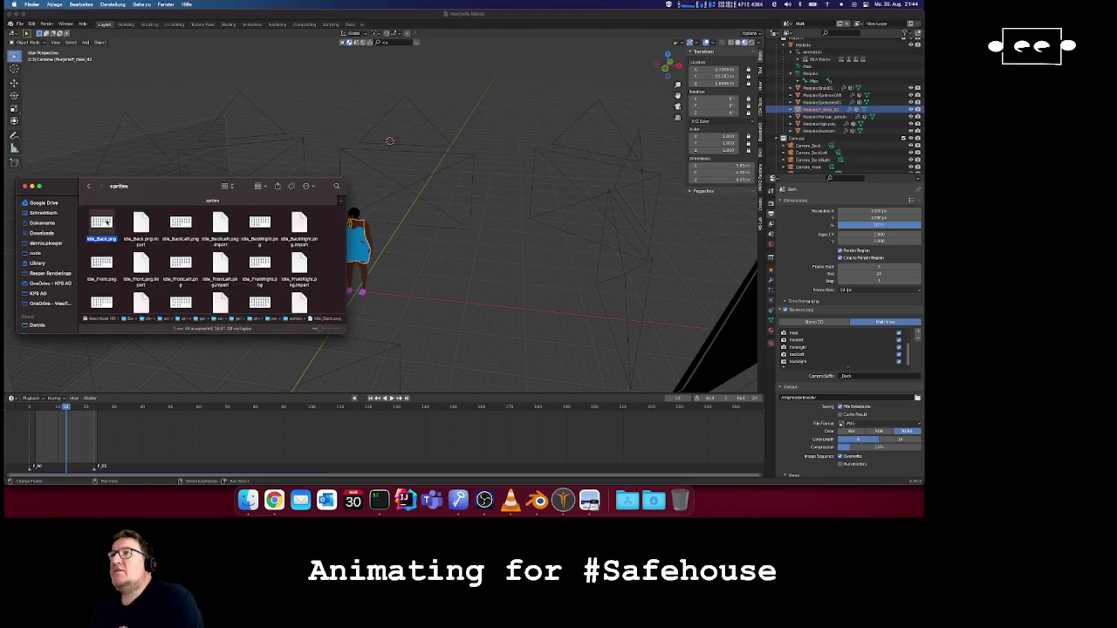
pyautogui.press('space')
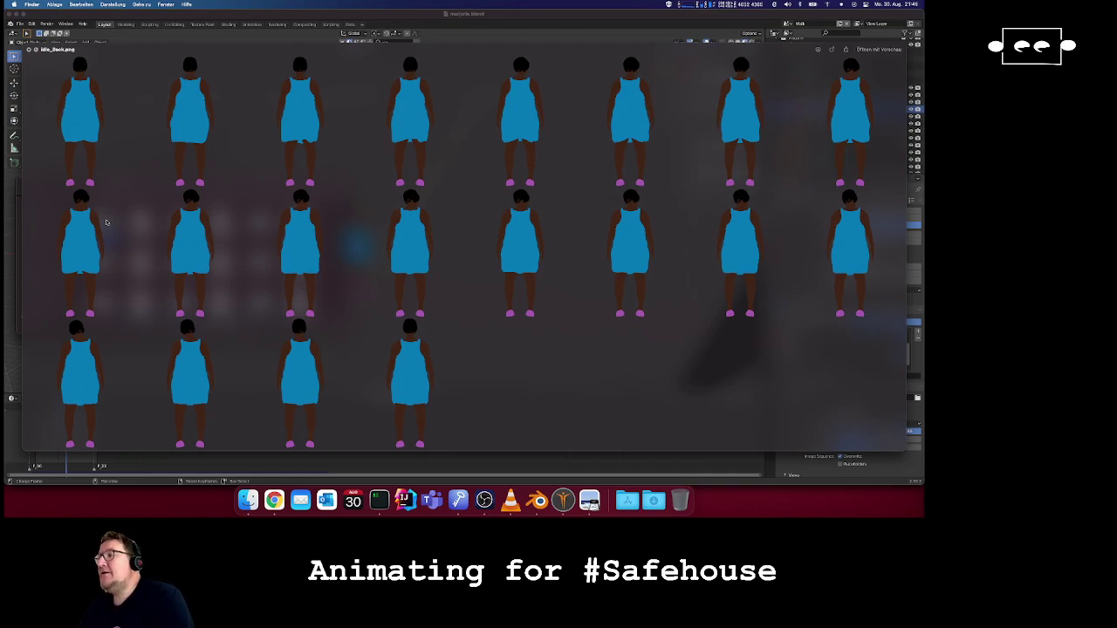
pyautogui.press('space')
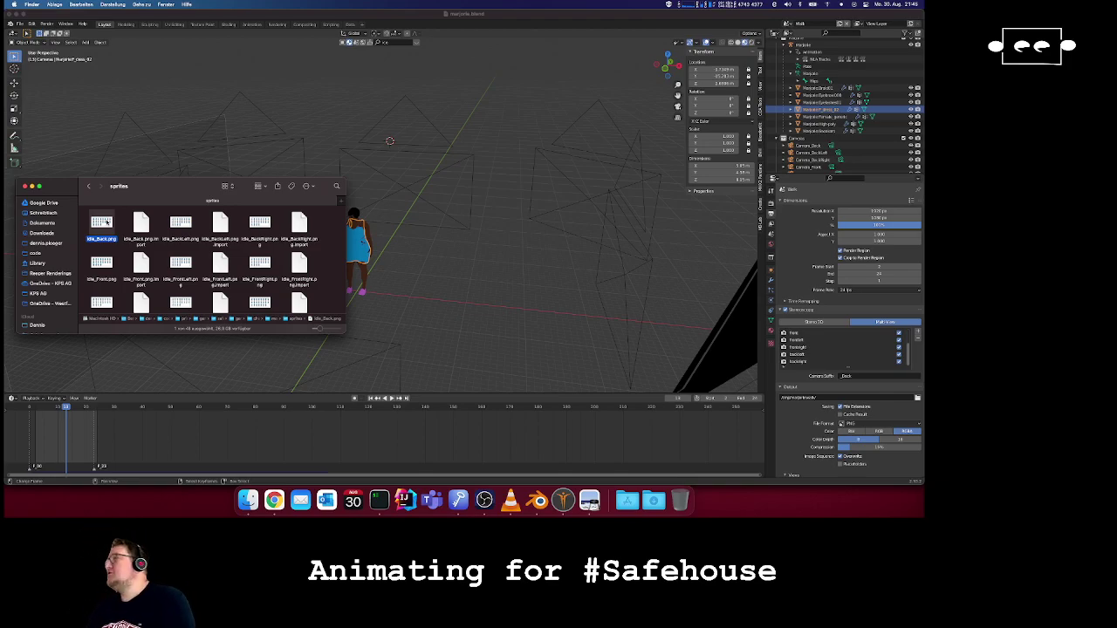
pyautogui.press('super+Tab')
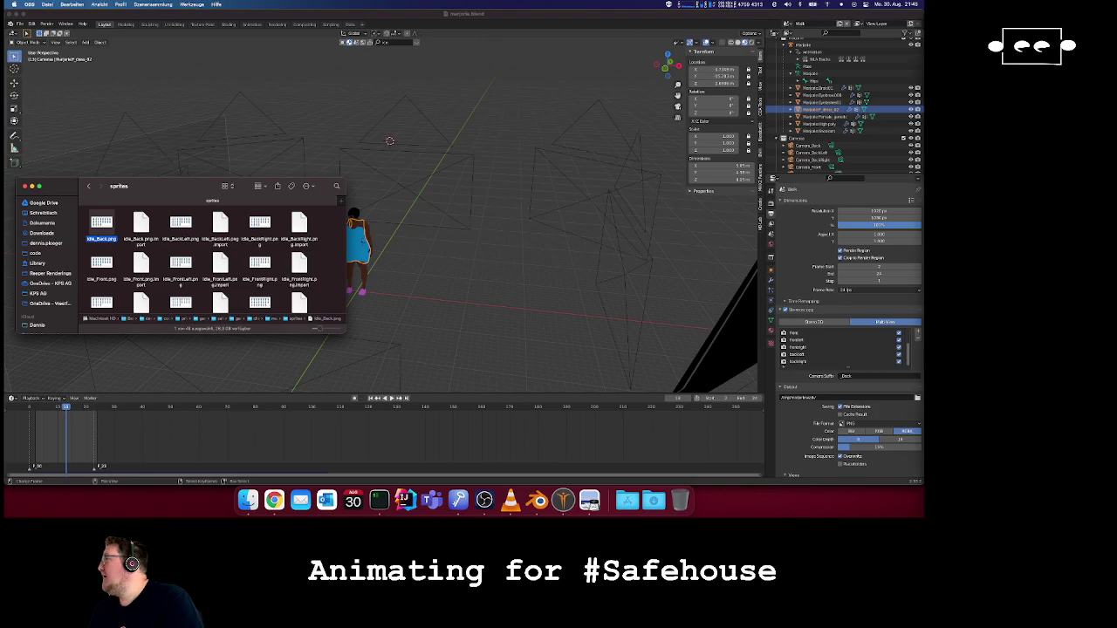
pyautogui.click(153, 186)
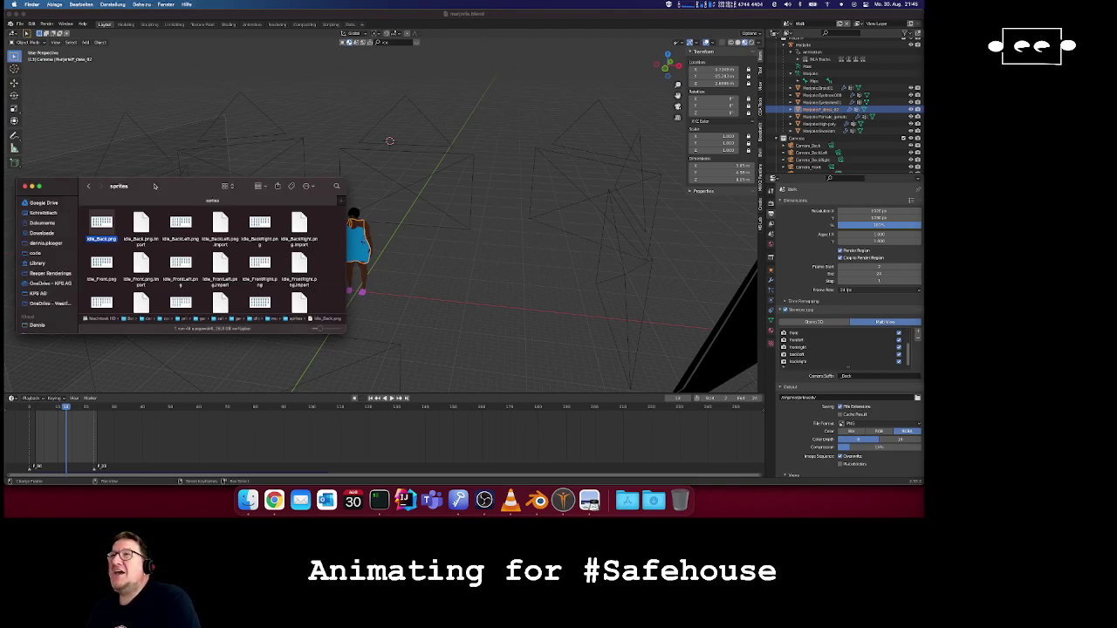
pyautogui.press('super+w')
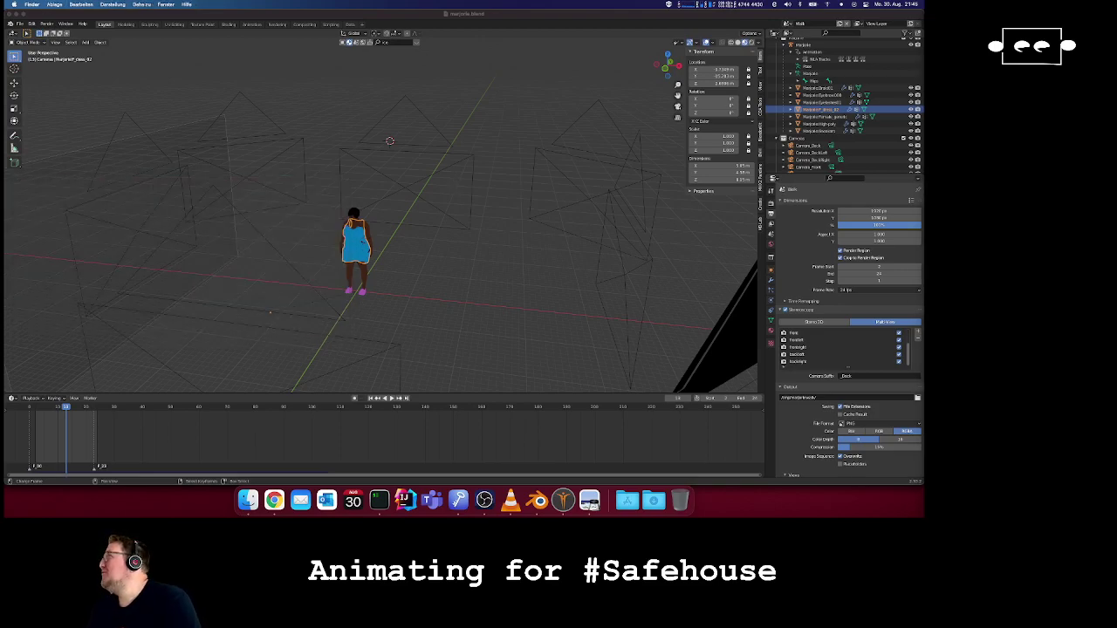
# - Launch Godot and open the Safehouse project from the Project Manager
pyautogui.press('super+Tab')
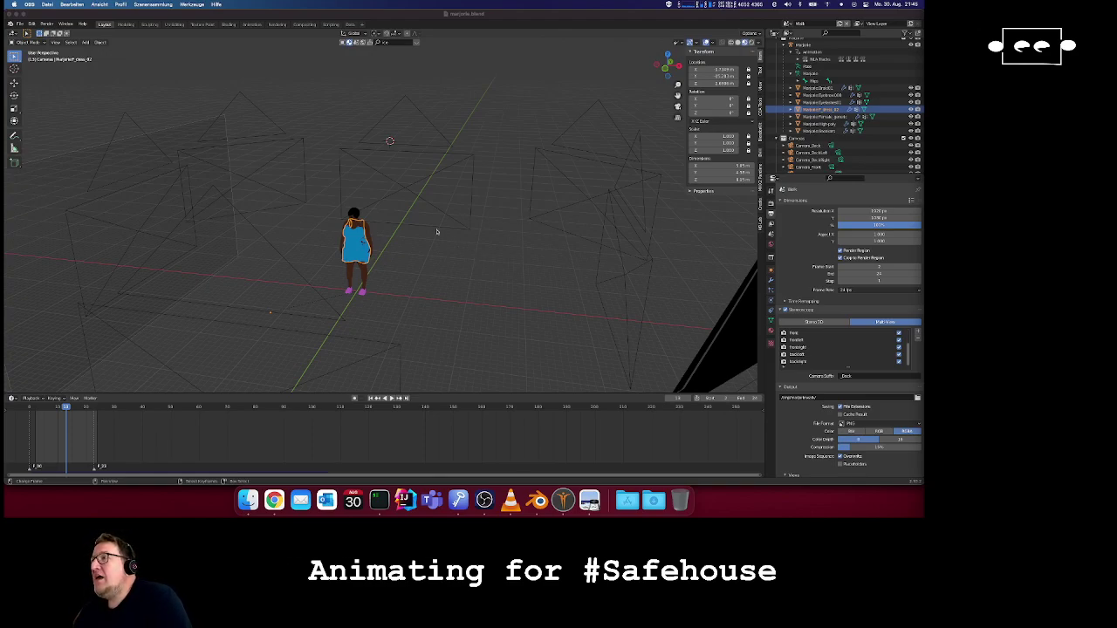
pyautogui.press('super+space')
pyautogui.write('go')
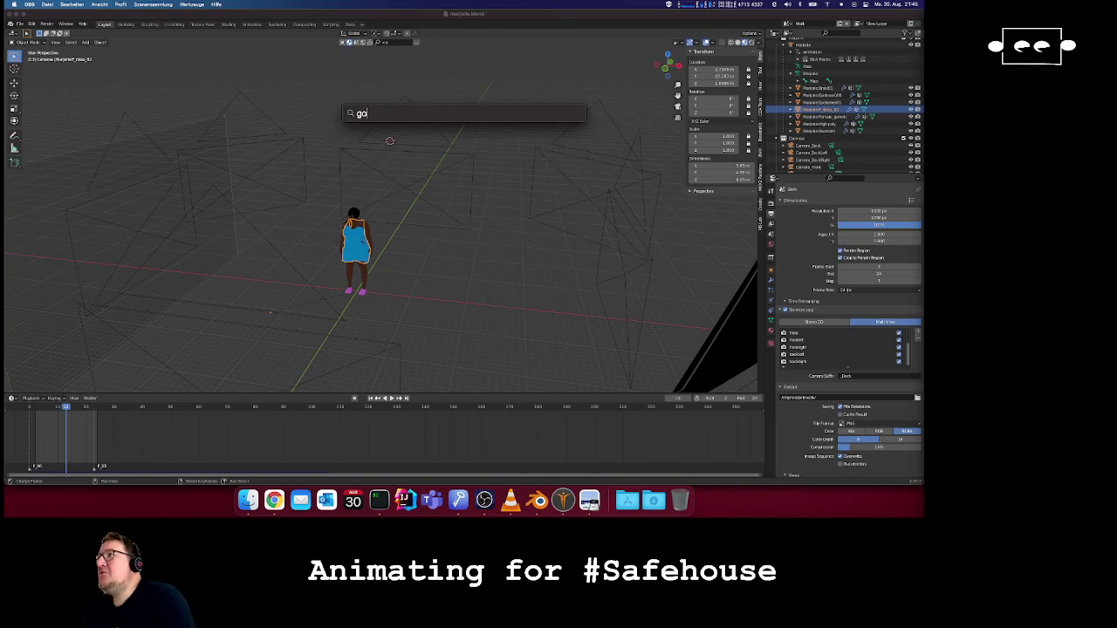
pyautogui.press('Return')
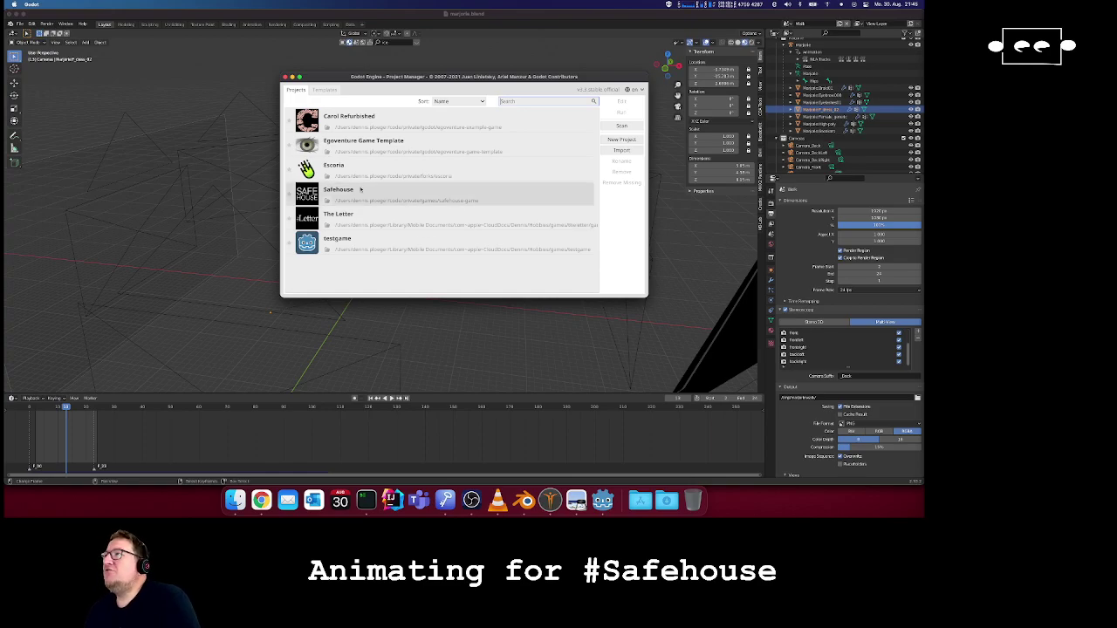
pyautogui.doubleClick(359, 189)
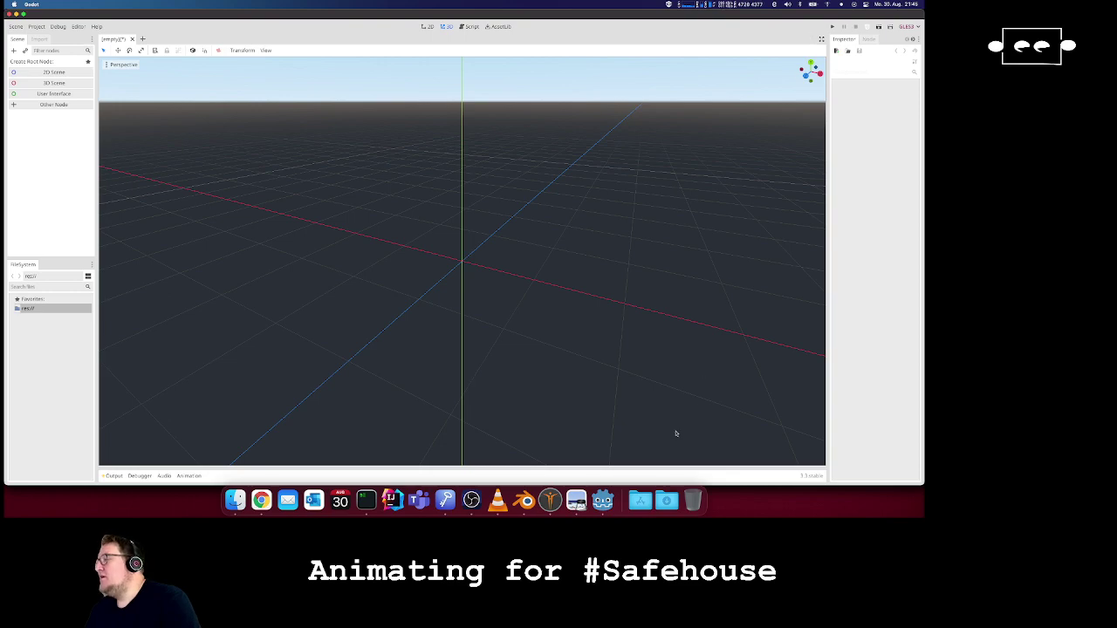
# - Bring up the VLC media player and move its playlist window off the visible desktop
pyautogui.click(498, 501)
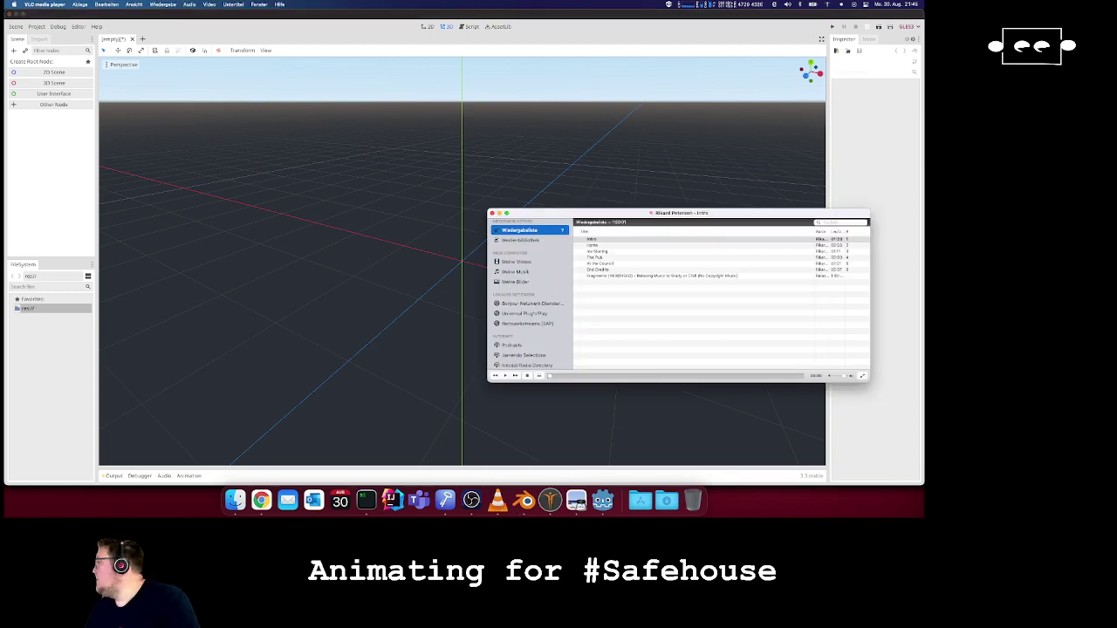
pyautogui.moveTo(638, 214); pyautogui.dragTo(923, 218)
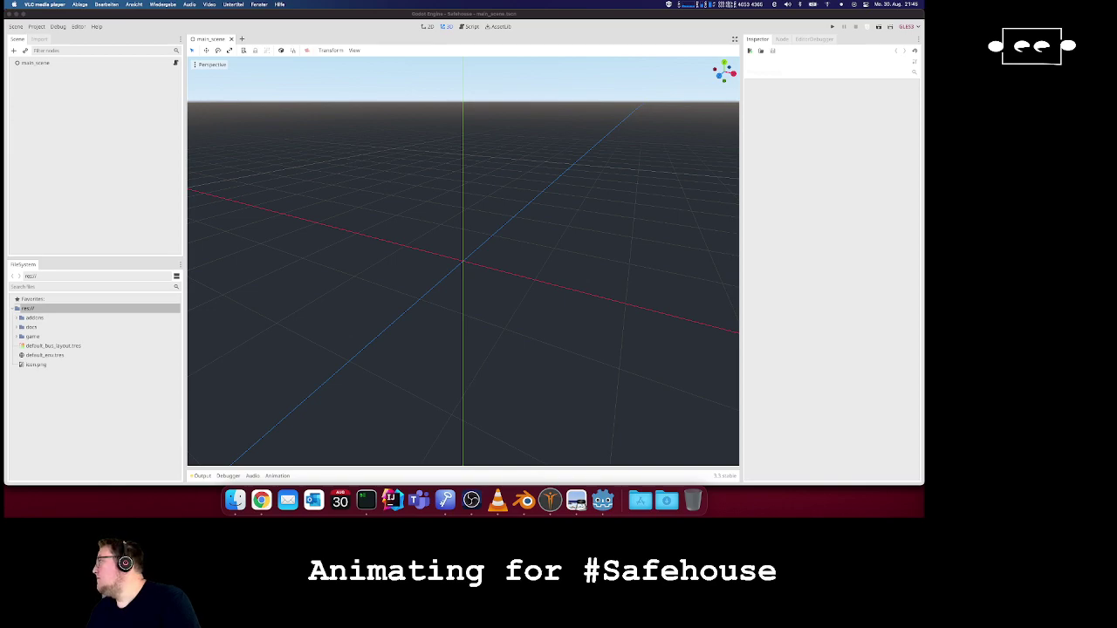
pyautogui.press('super+Tab')
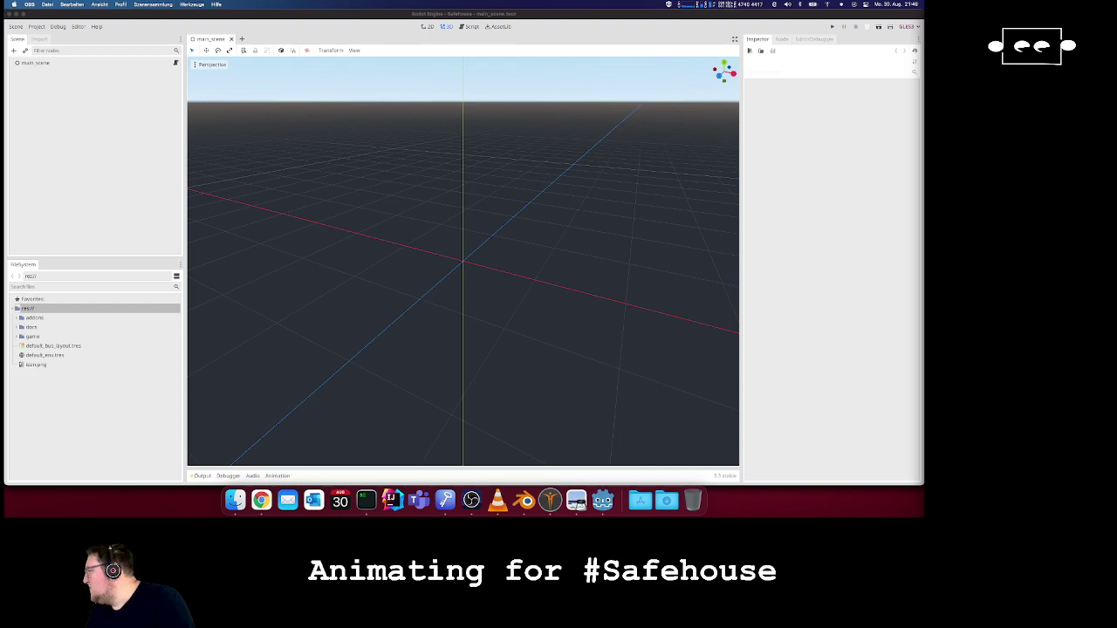
# - Set the system sound output to the Multiausgabegerät device
pyautogui.click(787, 4)
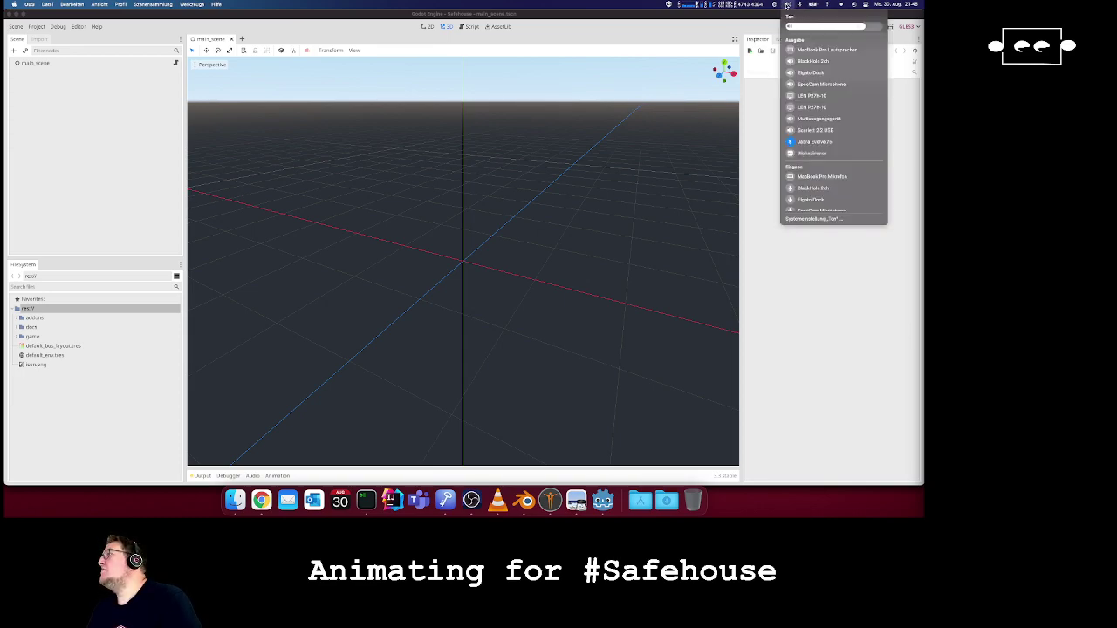
pyautogui.click(820, 118)
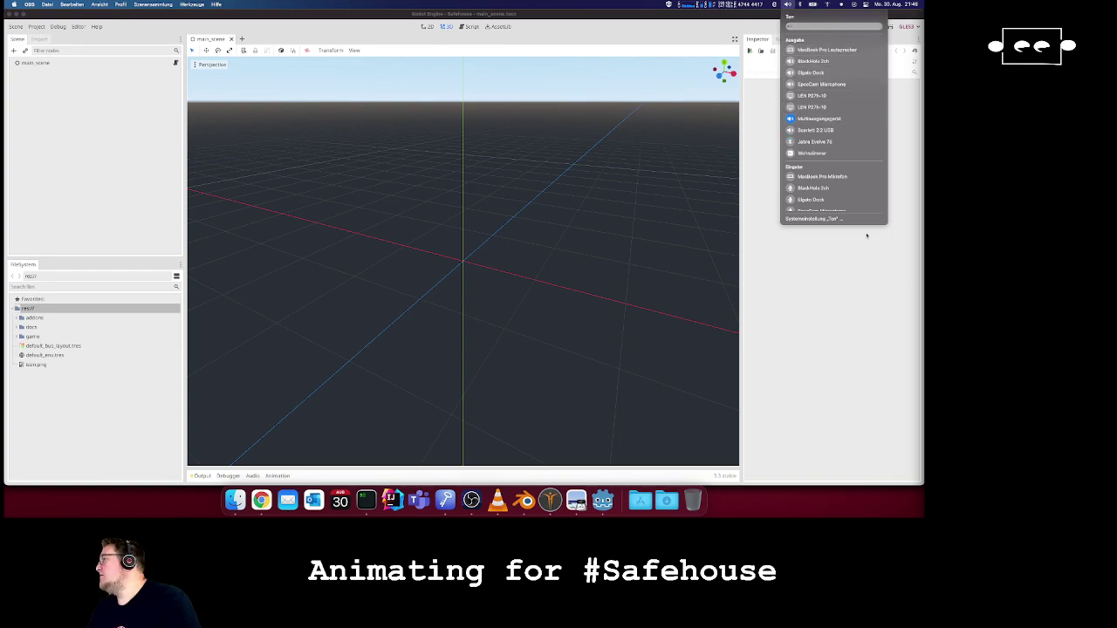
pyautogui.click(789, 6)
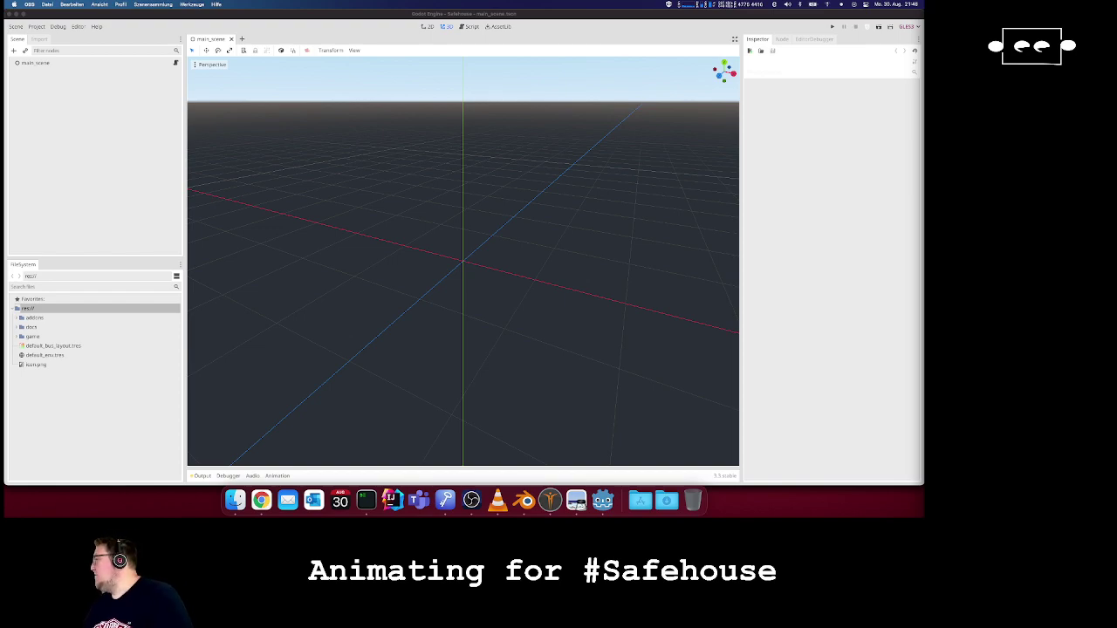
pyautogui.click(306, 15)
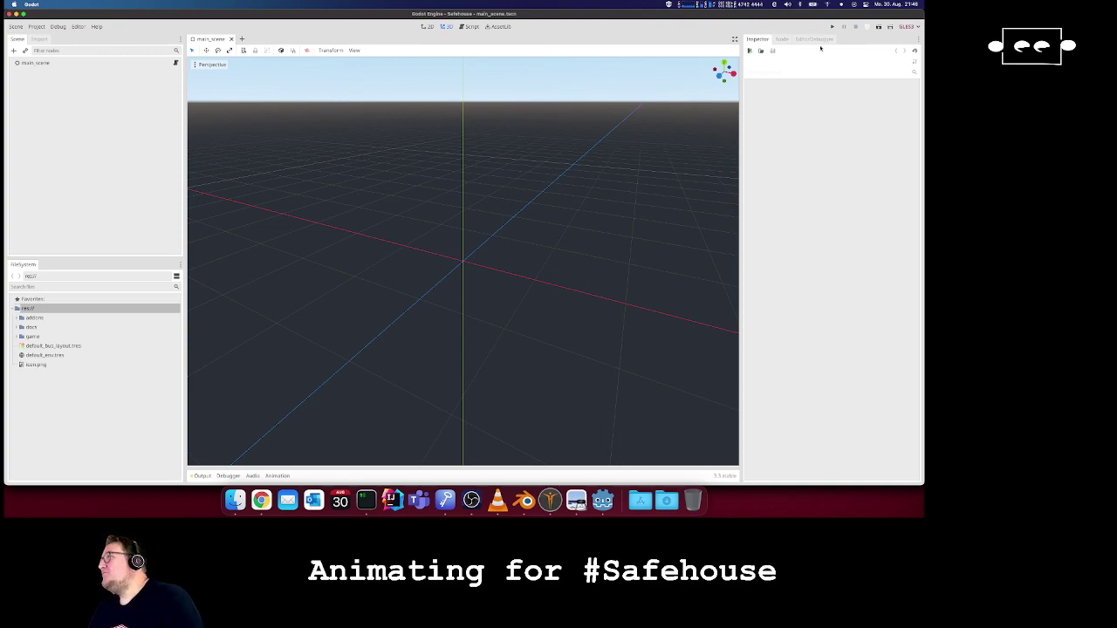
pyautogui.click(788, 4)
pyautogui.click(788, 5)
pyautogui.press('super+Tab')
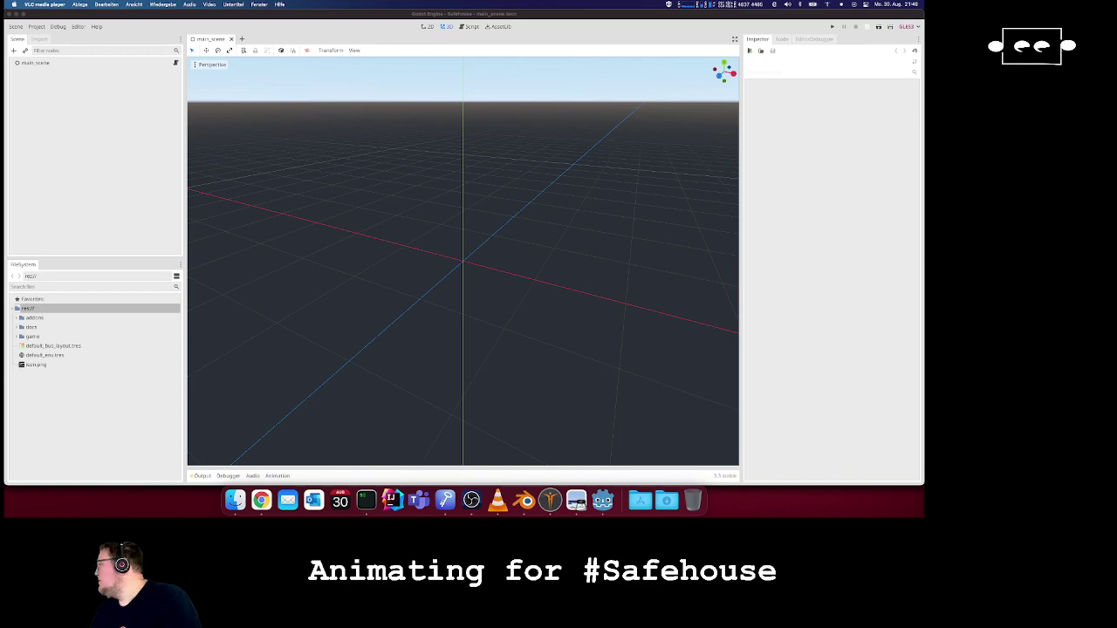
pyautogui.click(482, 11)
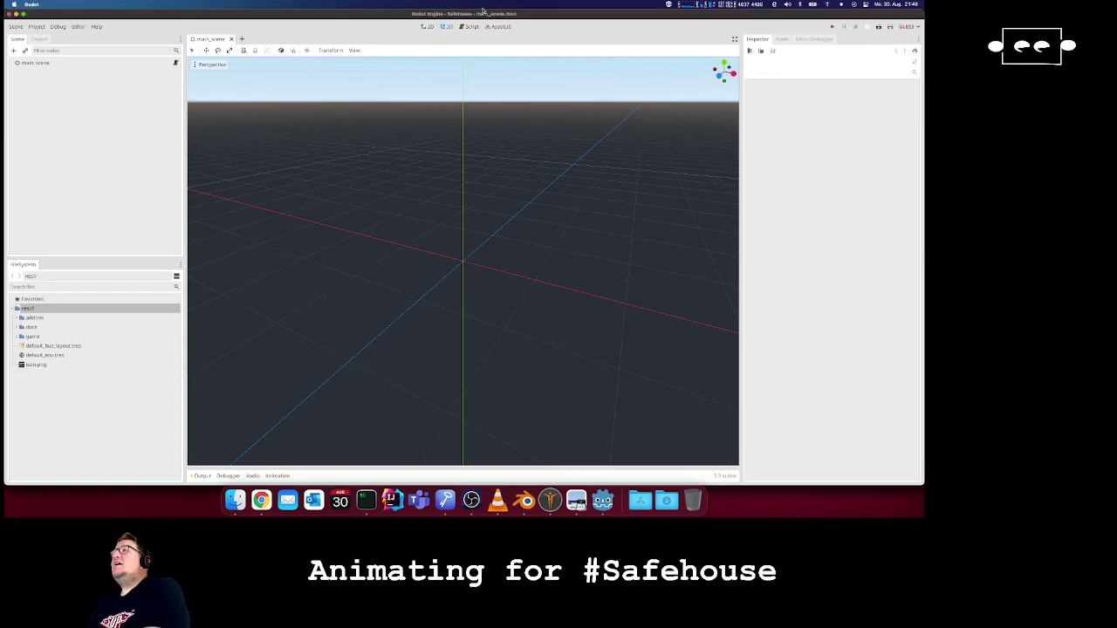
# - Run the Safehouse project, apply the settings on the game's options screen, and start a new game
pyautogui.click(831, 26)
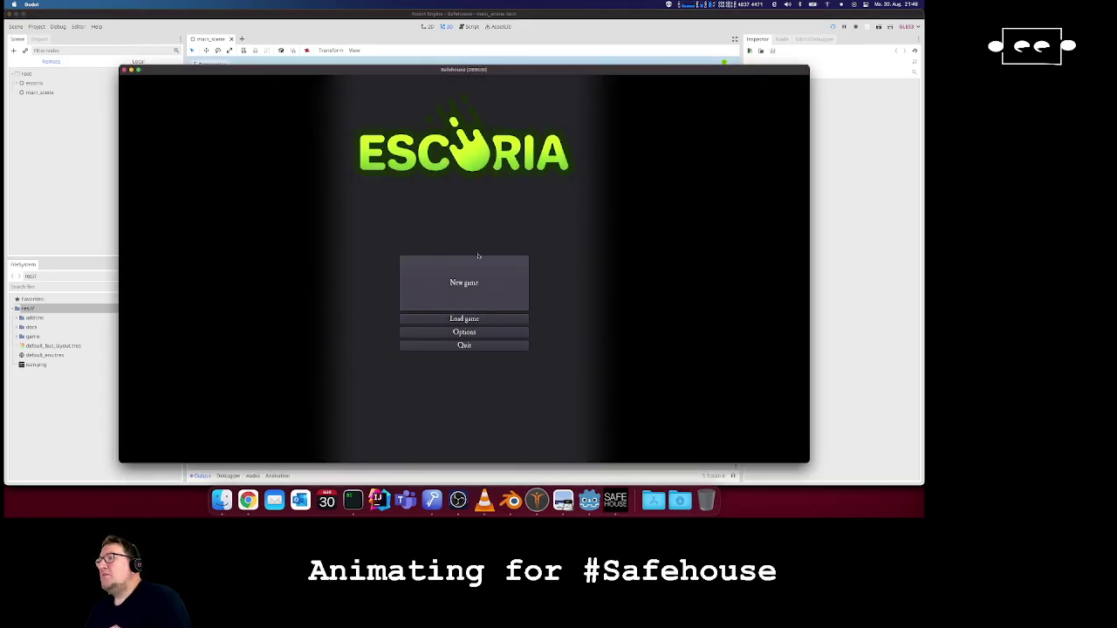
pyautogui.click(475, 331)
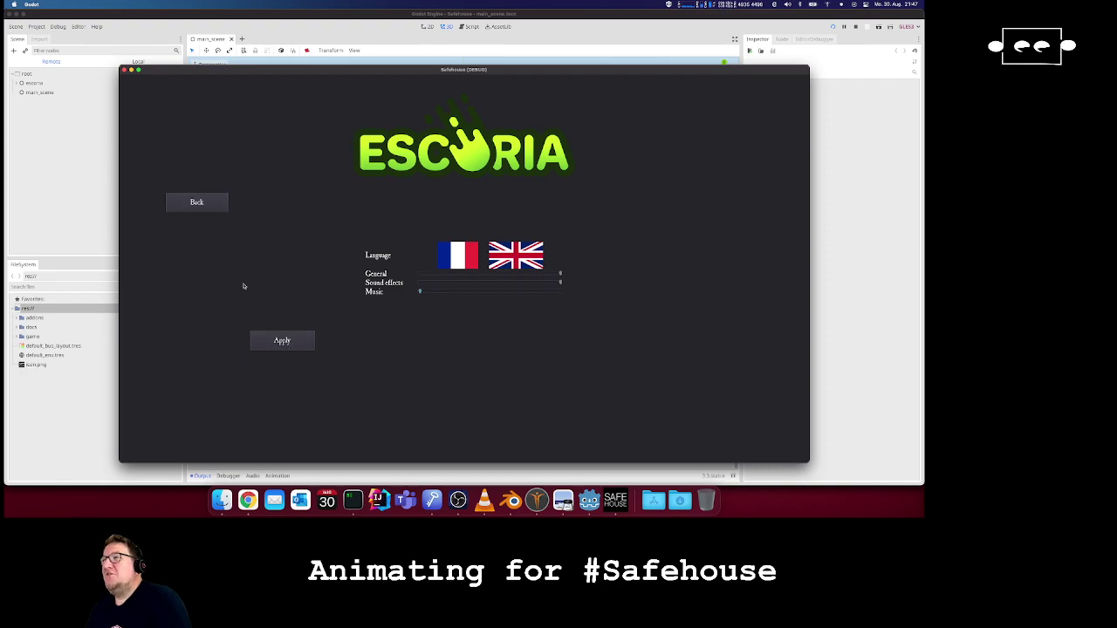
pyautogui.click(282, 340)
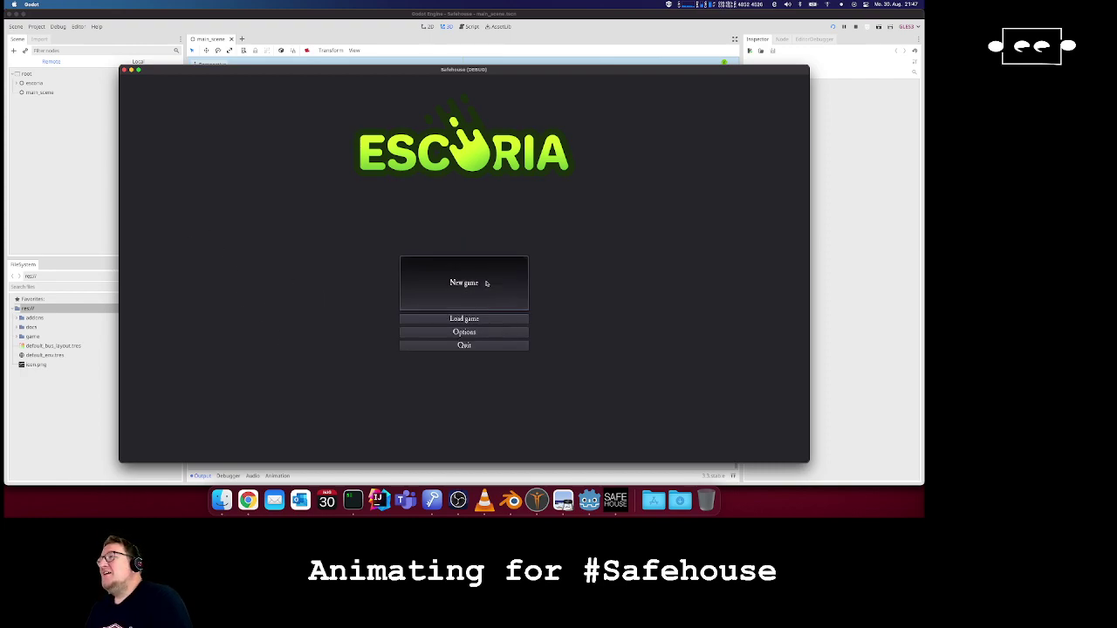
pyautogui.click(486, 283)
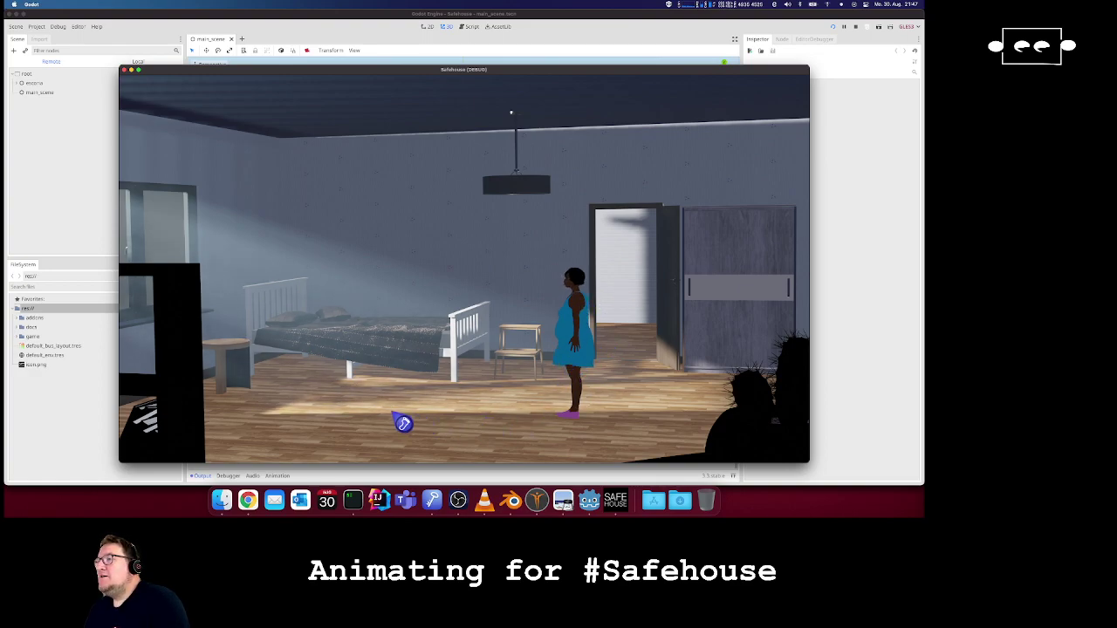
# - Walk the character back and forth across the bedroom floor to examine her walking and idle animations in different directions
pyautogui.click(356, 427)
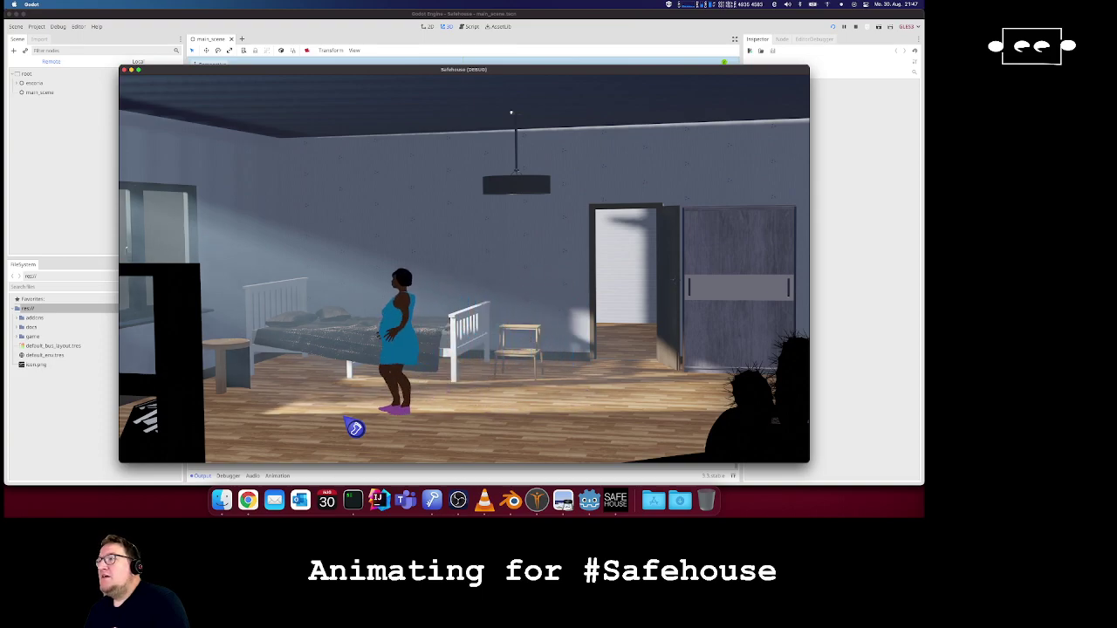
pyautogui.click(538, 408)
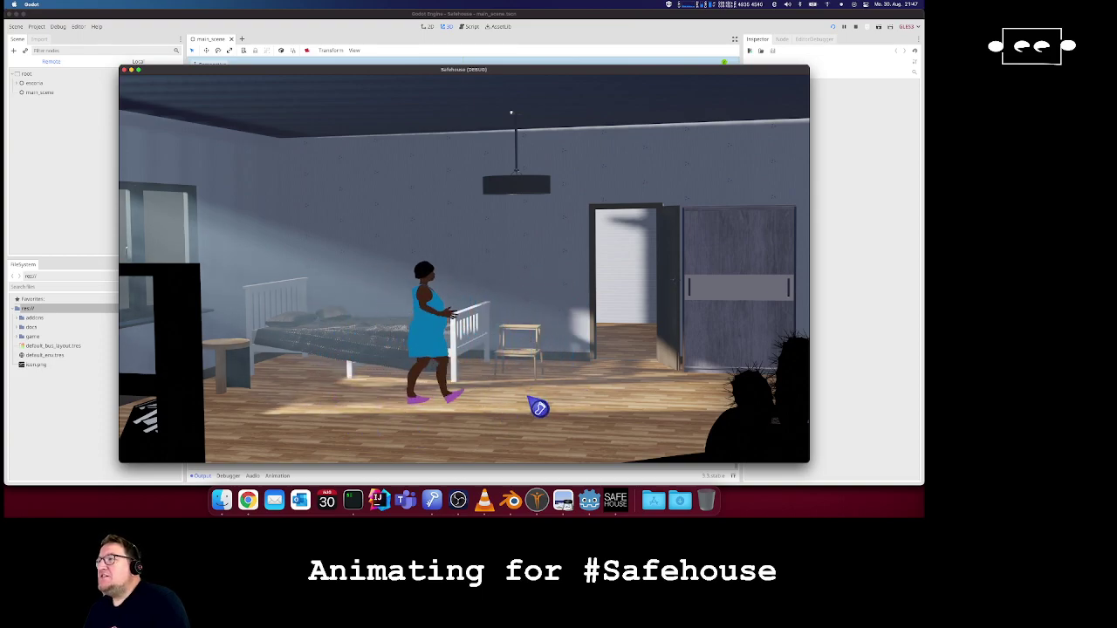
pyautogui.click(574, 420)
pyautogui.click(481, 424)
pyautogui.click(347, 428)
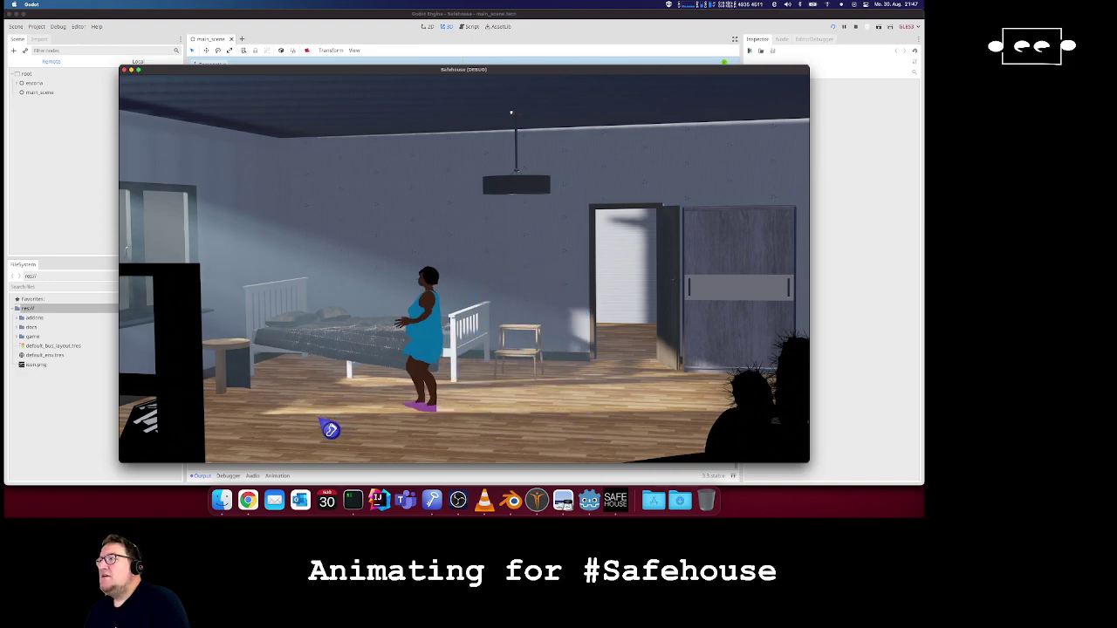
pyautogui.click(591, 405)
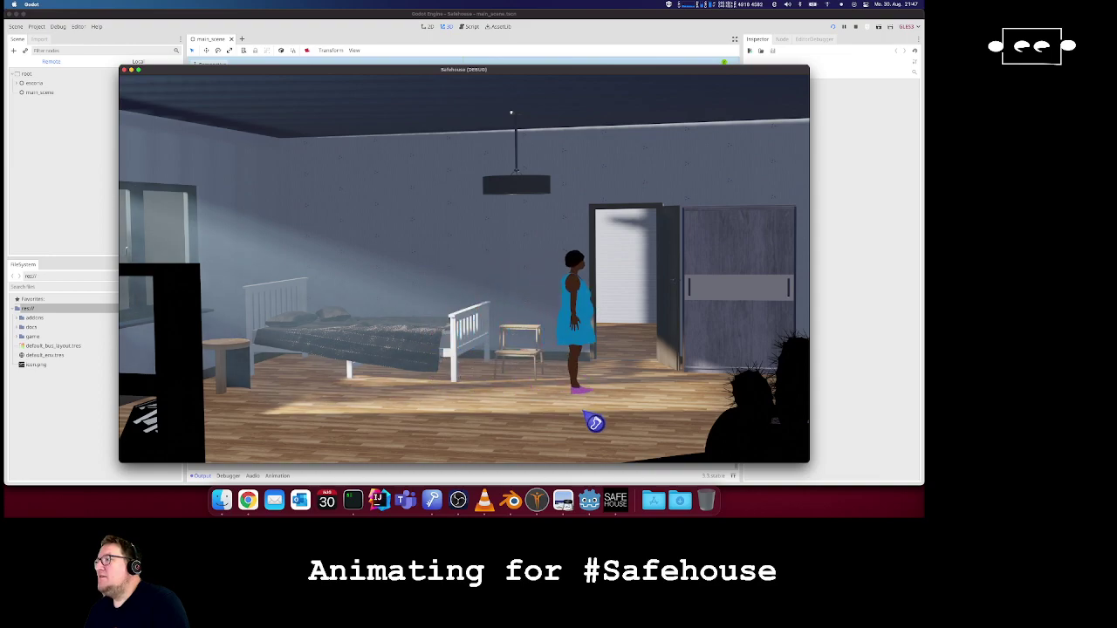
pyautogui.click(449, 424)
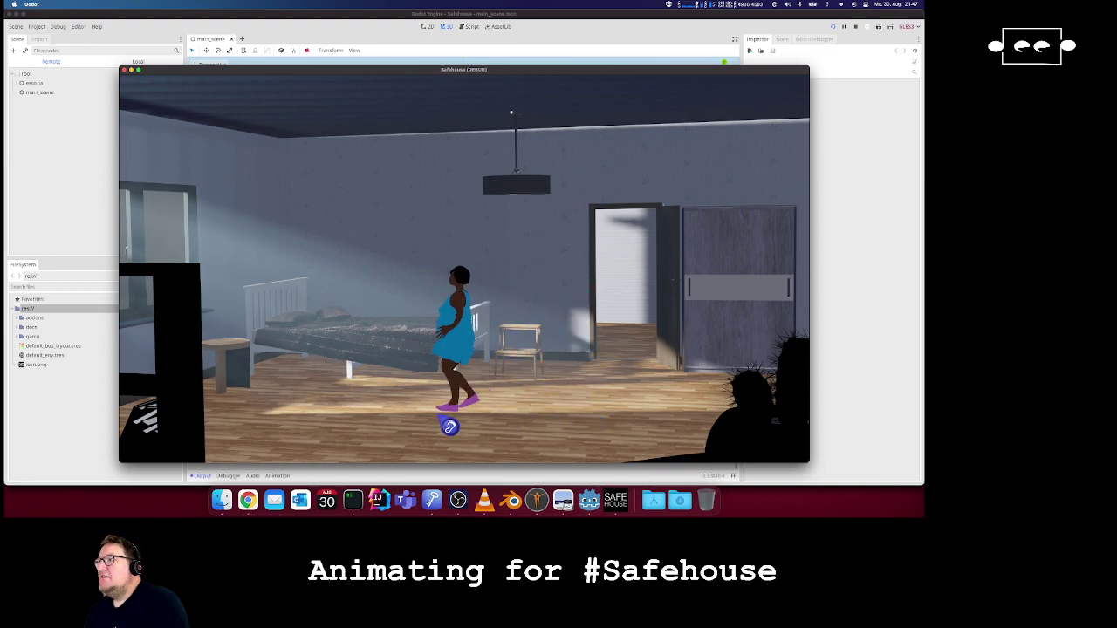
pyautogui.click(327, 417)
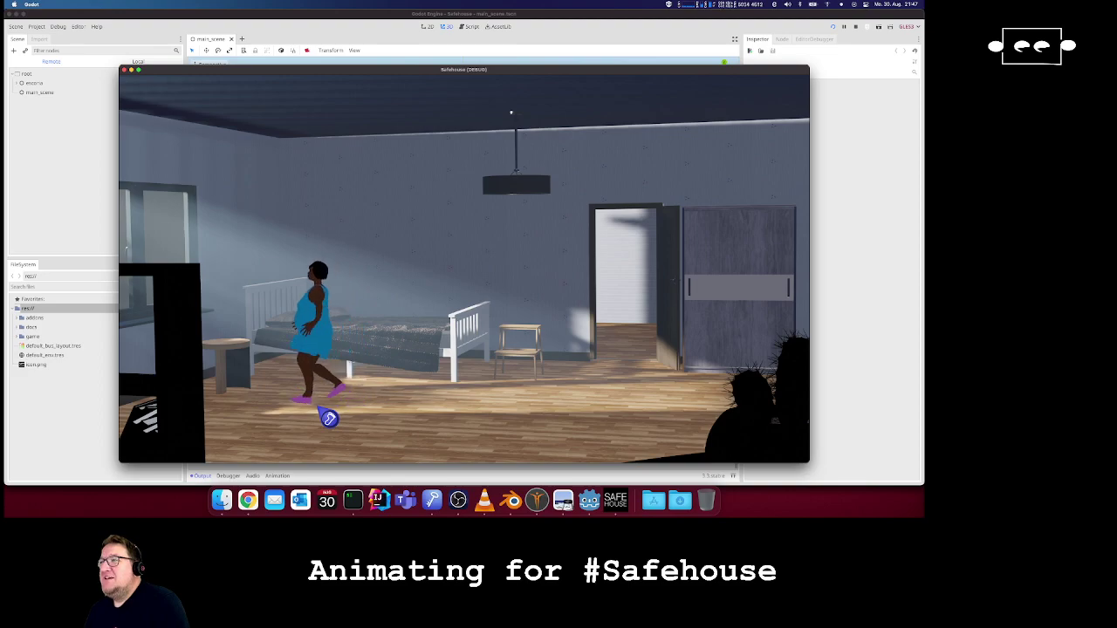
pyautogui.click(541, 406)
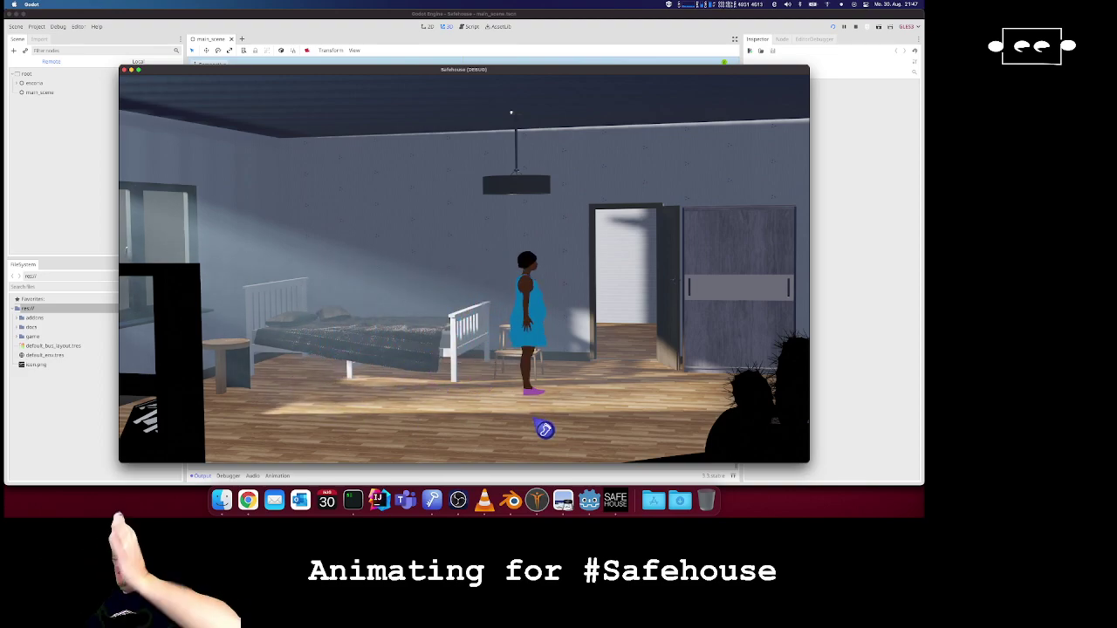
pyautogui.click(548, 436)
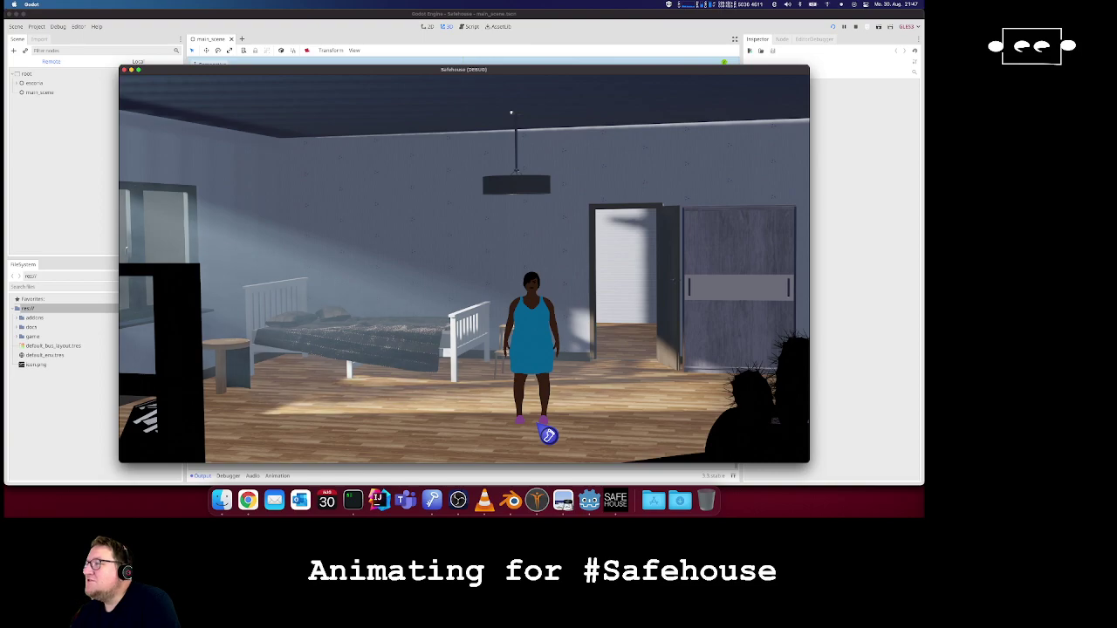
pyautogui.click(420, 434)
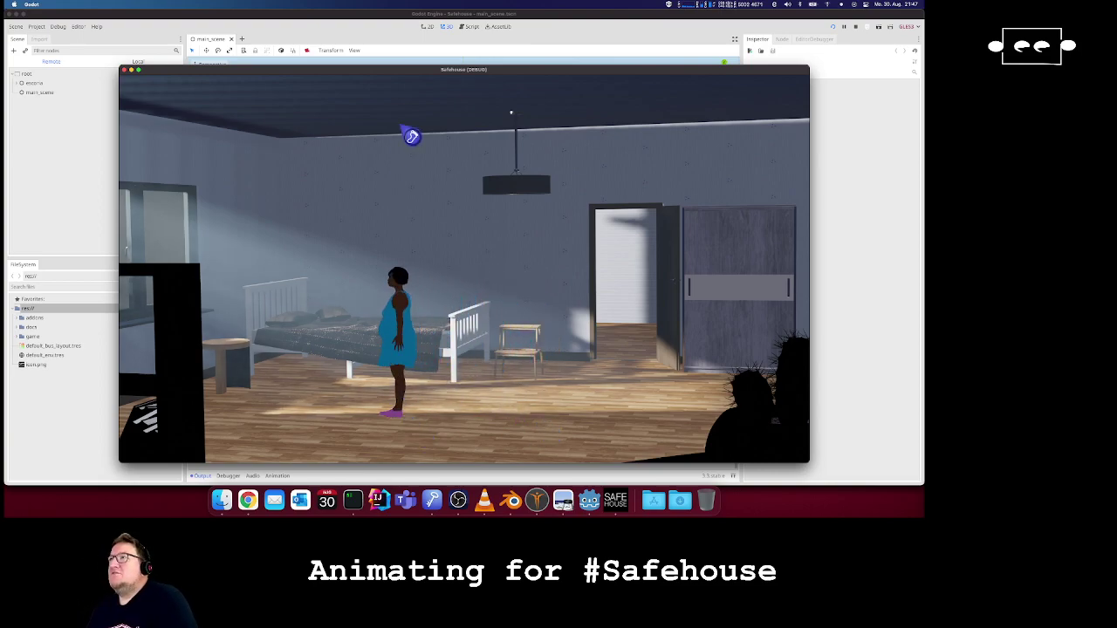
# - Quit the running game, close the Godot editor, and confirm exiting
pyautogui.press('super+q')
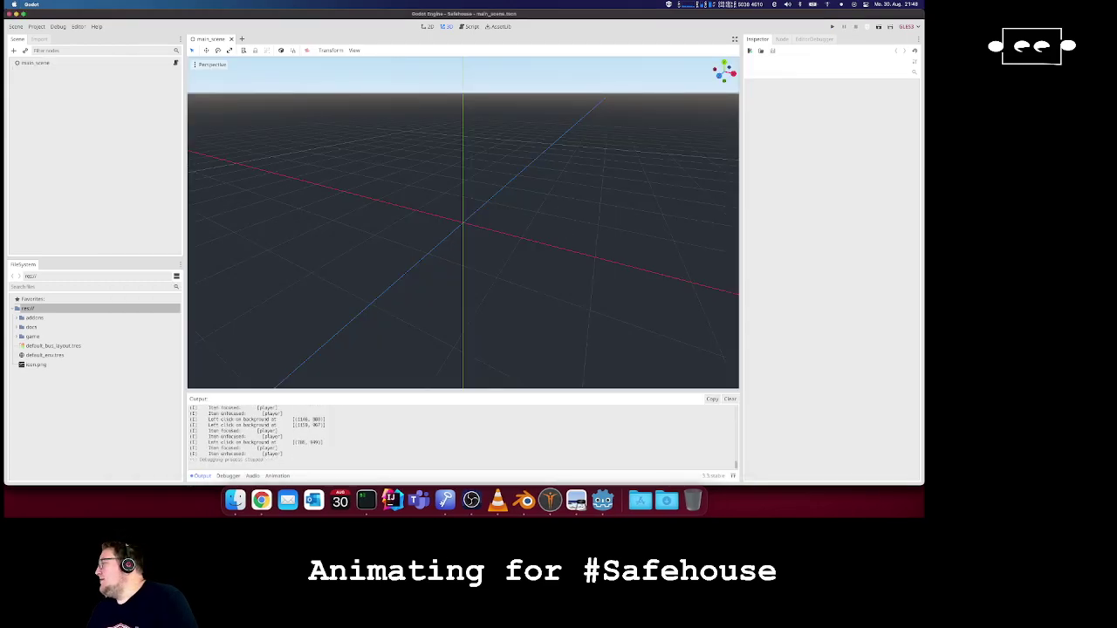
pyautogui.press('super+Tab')
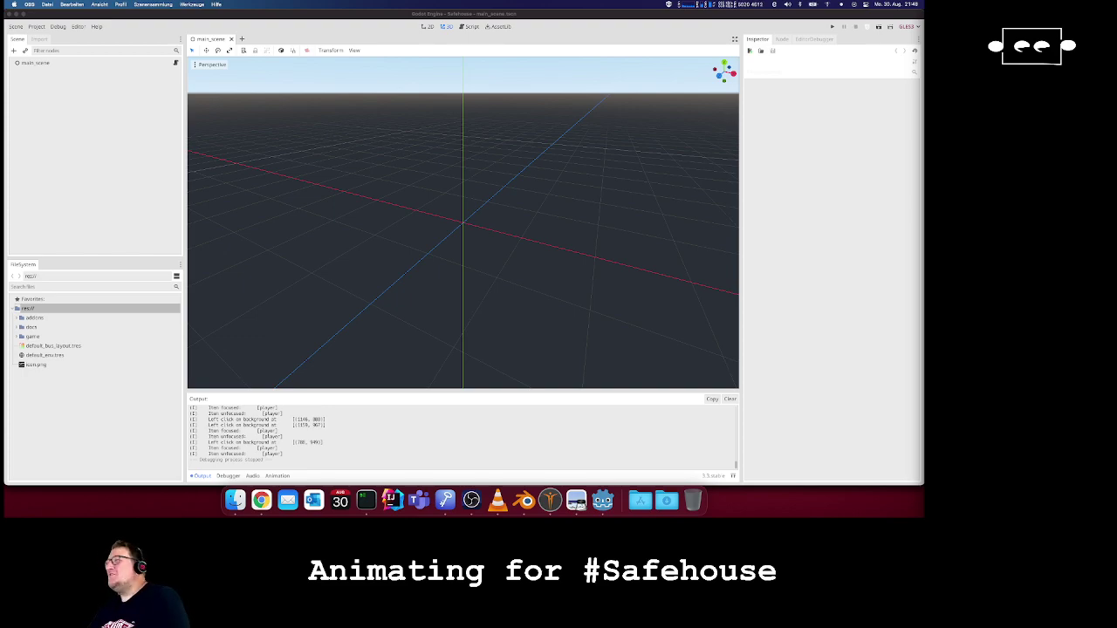
pyautogui.click(554, 14)
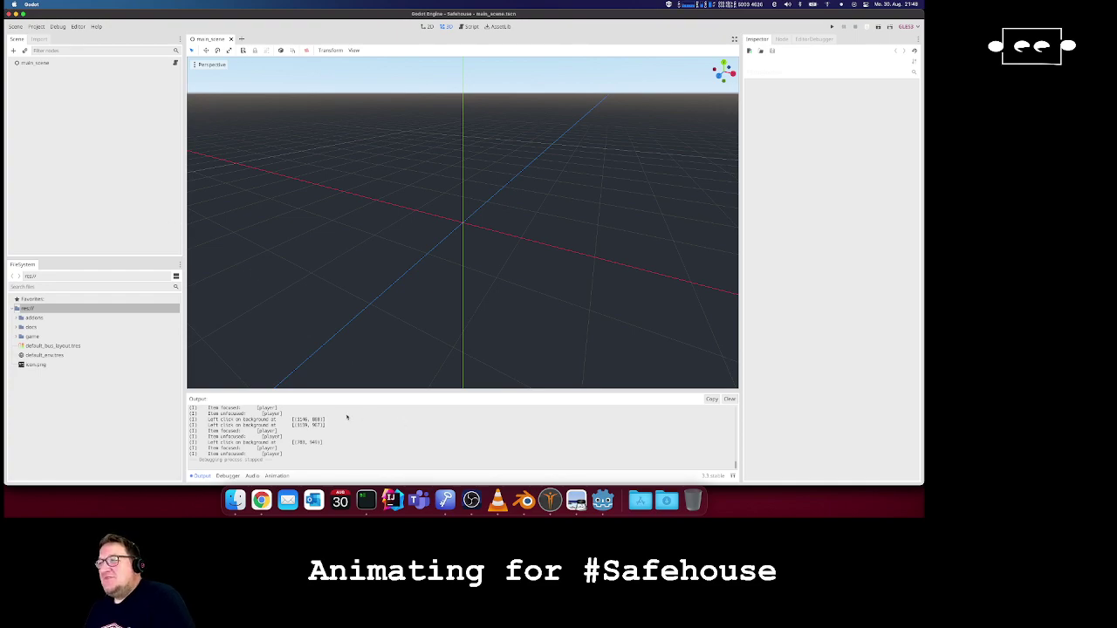
pyautogui.press('super+q')
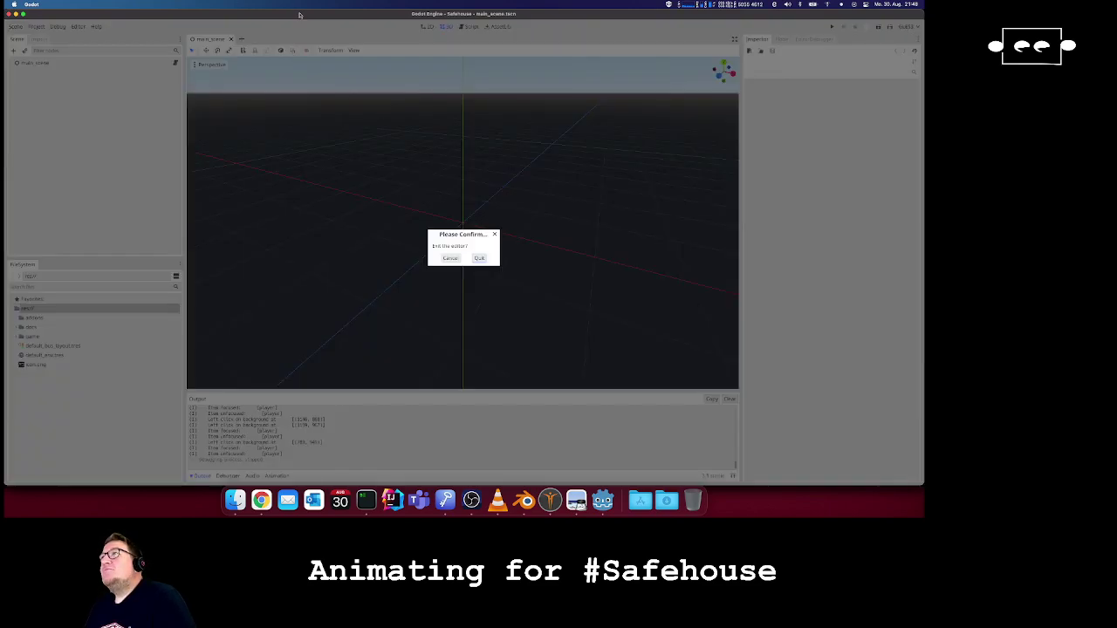
pyautogui.click(479, 260)
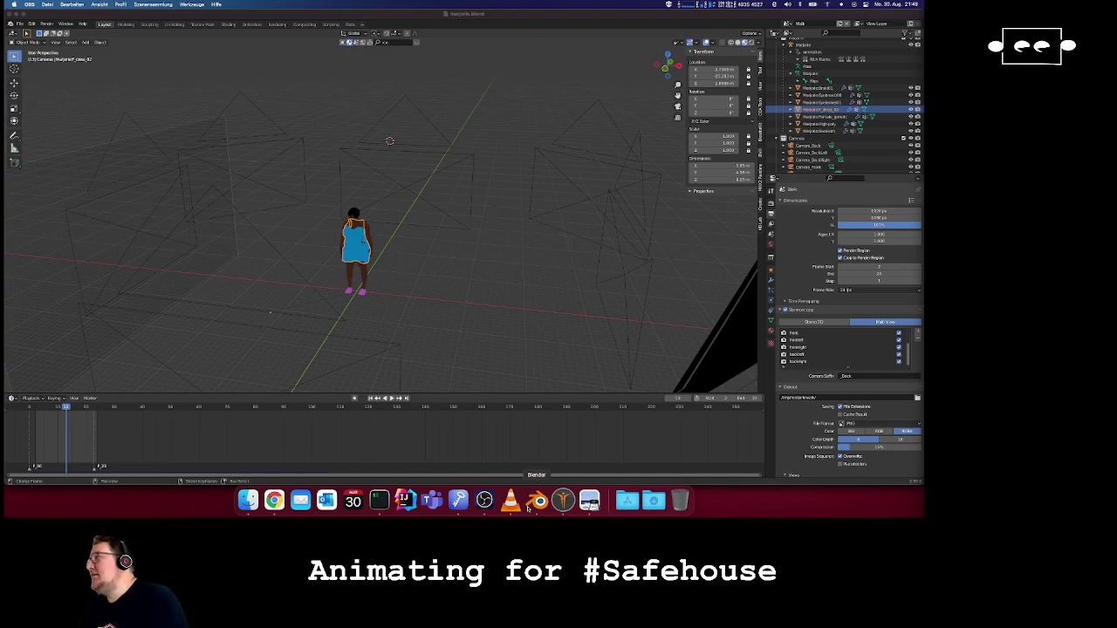
# - Switch the Blender file to the scene where the character carries the suitcase, and examine her from the side
pyautogui.click(787, 23)
pyautogui.click(820, 48)
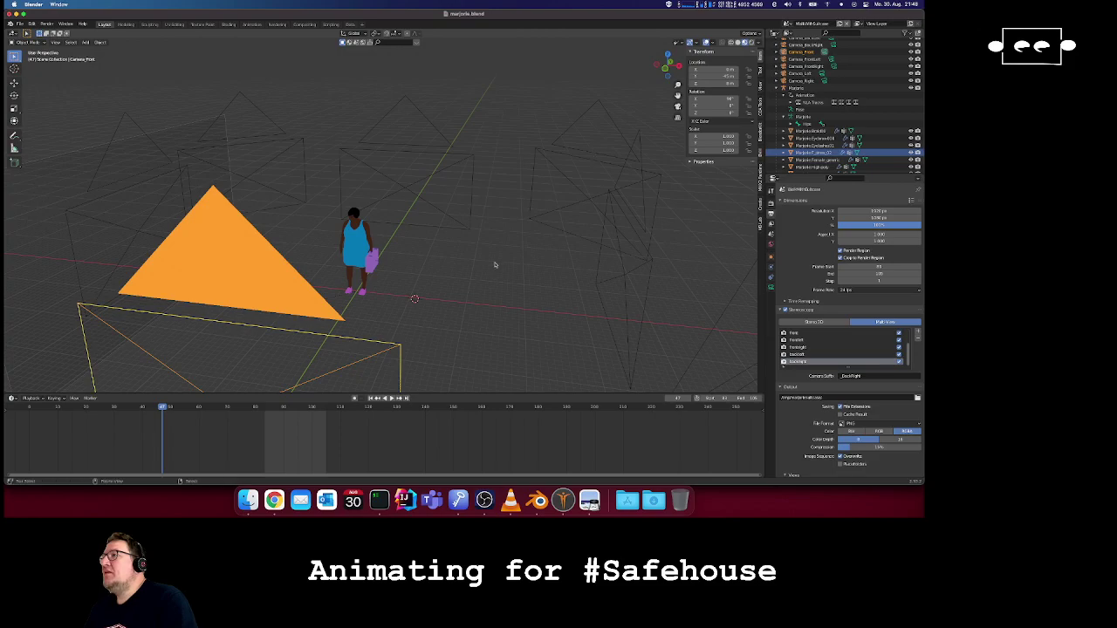
pyautogui.hscroll(10, 495, 264)
pyautogui.hscroll(10, 495, 264)
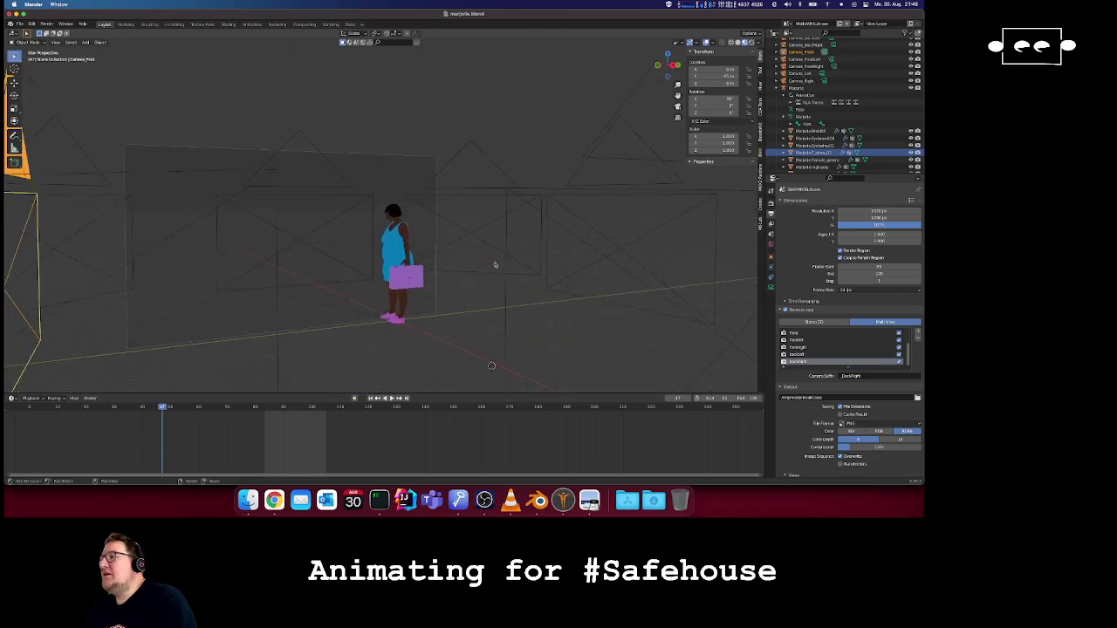
pyautogui.hscroll(10, 495, 265)
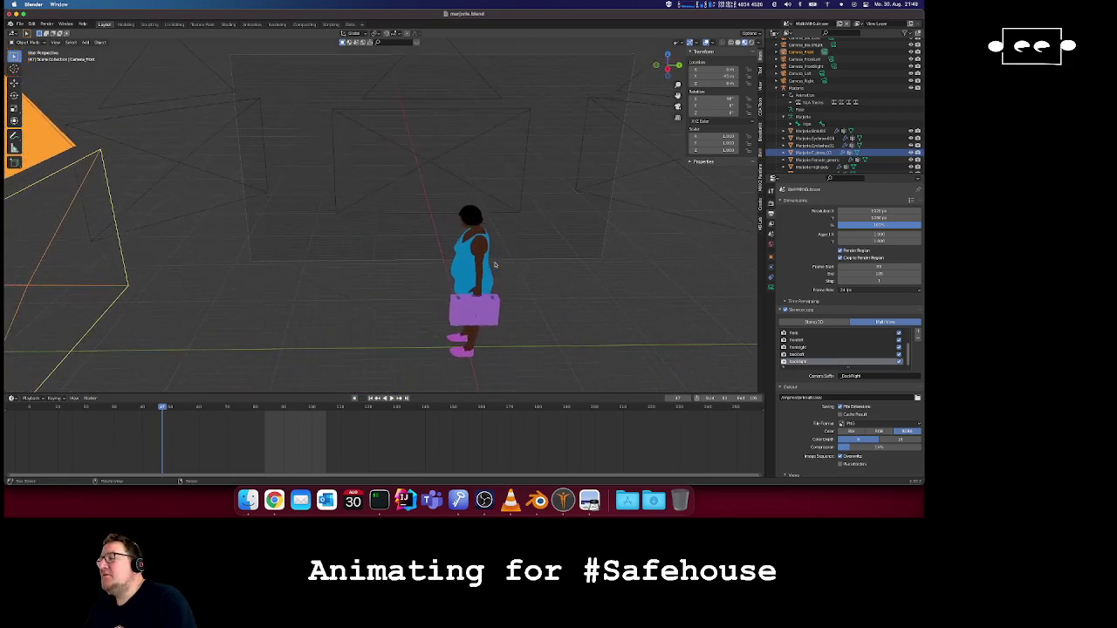
pyautogui.hscroll(8, 495, 264)
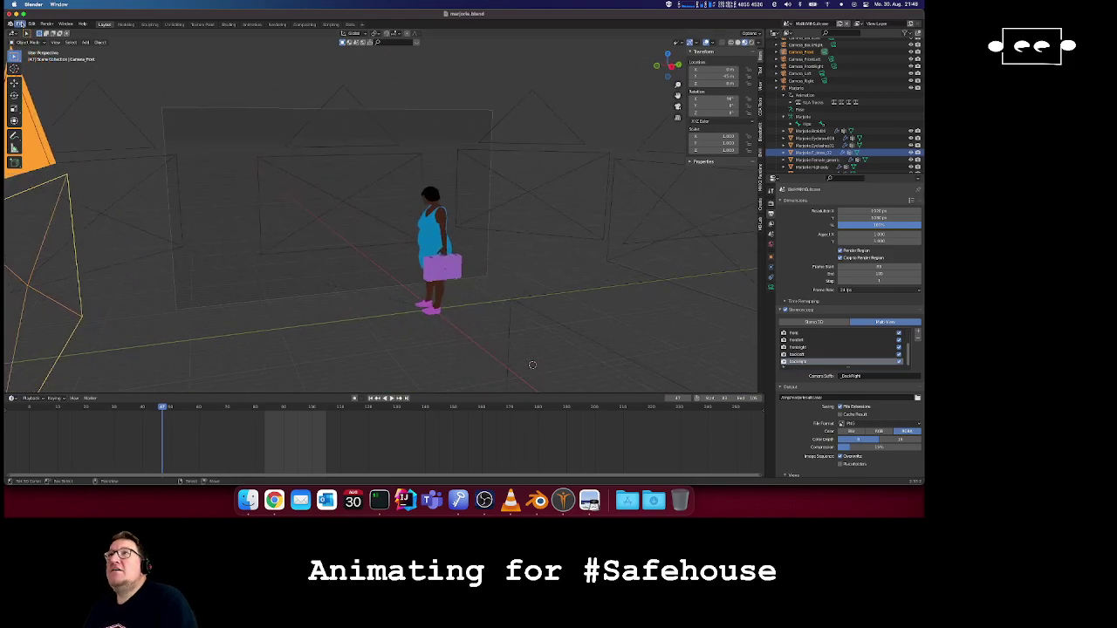
# - Try to open a recently used Blender file, discarding the unsaved changes to the character file
pyautogui.click(19, 24)
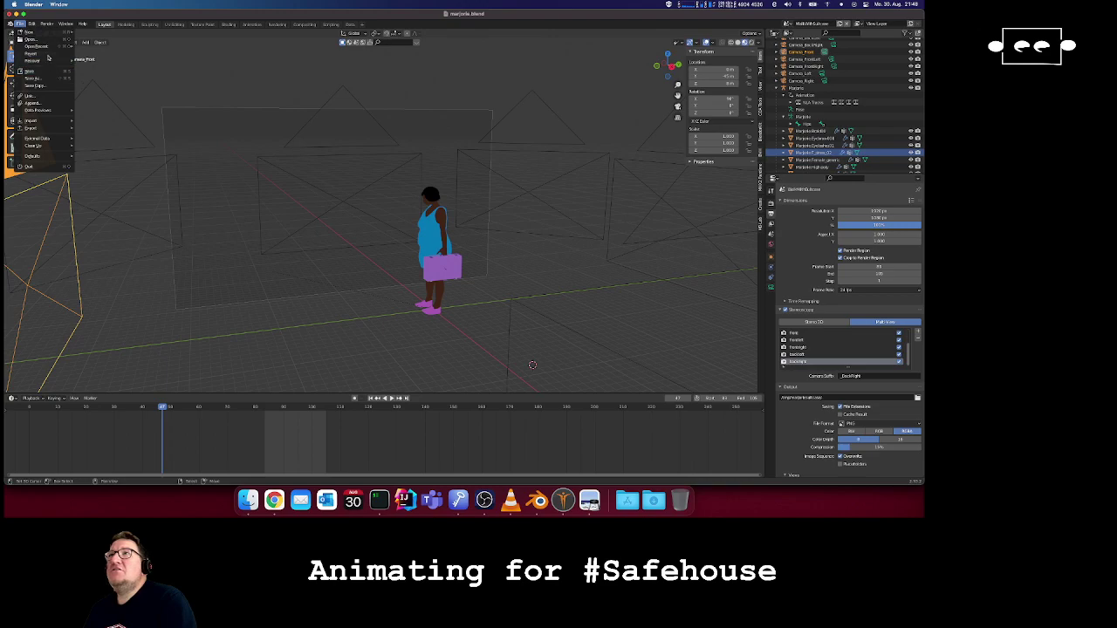
pyautogui.moveTo(44, 46)
pyautogui.click(112, 66)
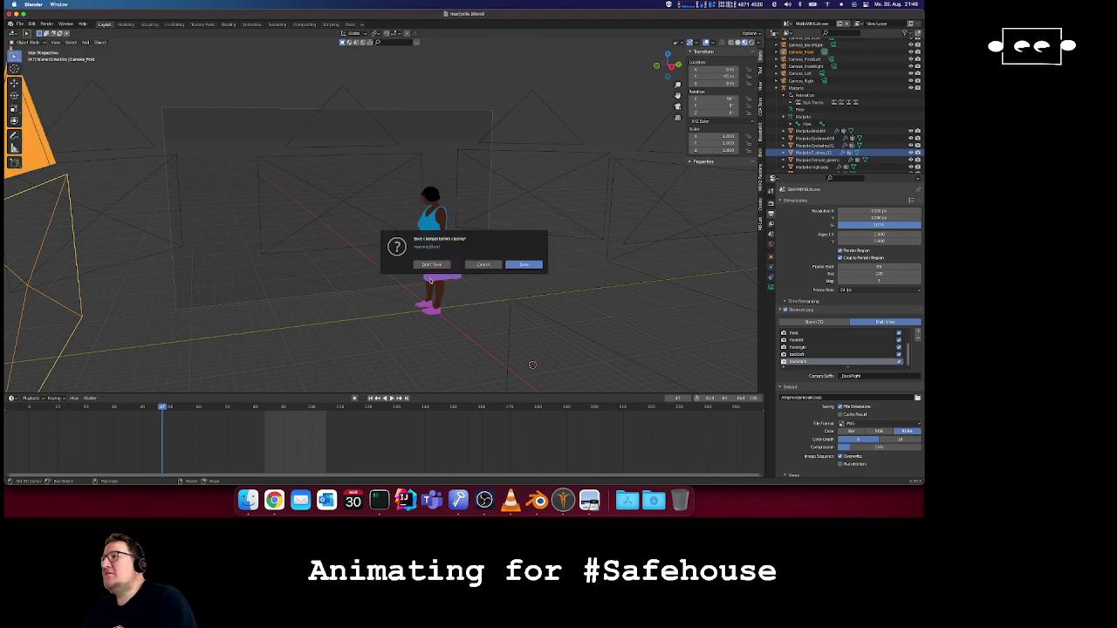
pyautogui.click(431, 265)
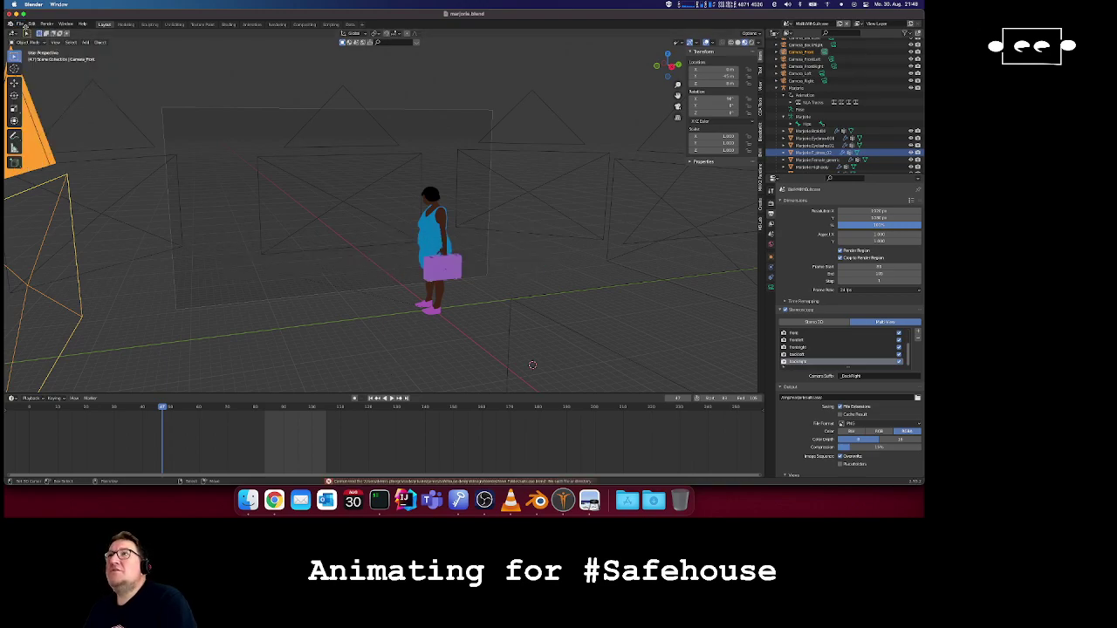
# - Open suitcase.blend from the project's Blender folders without saving the changes to the character file
pyautogui.click(19, 23)
pyautogui.moveTo(43, 46)
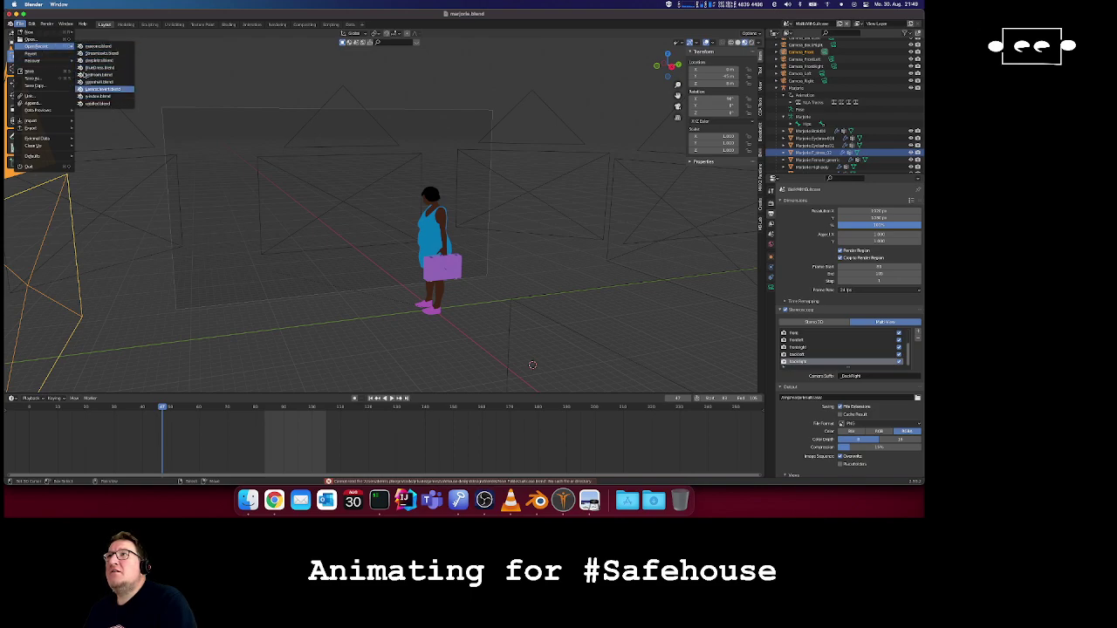
pyautogui.click(105, 94)
pyautogui.click(431, 264)
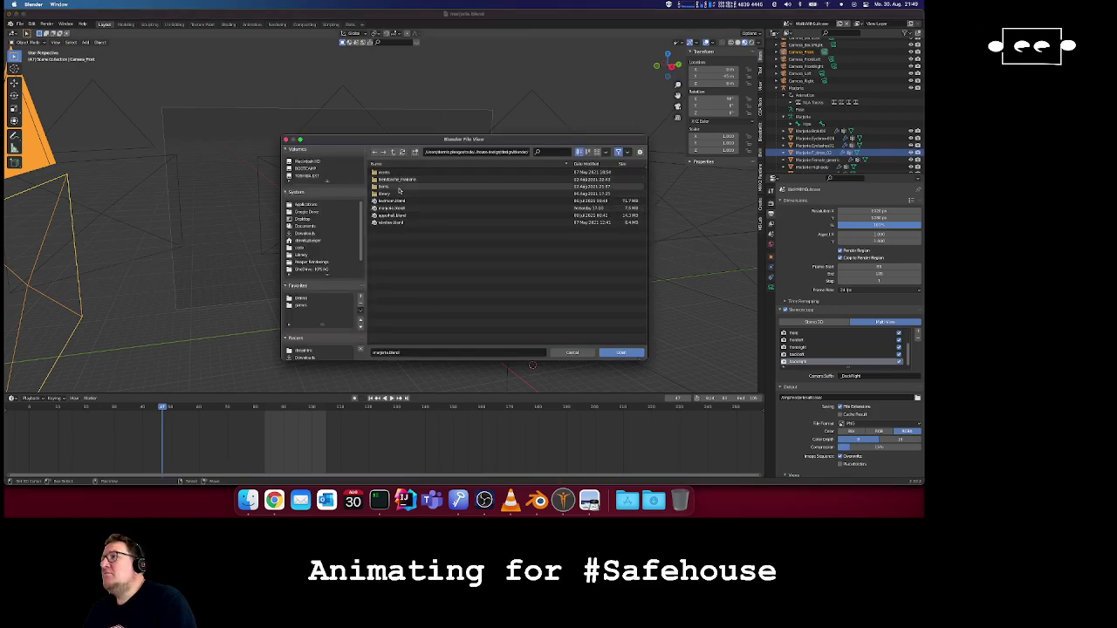
pyautogui.doubleClick(397, 185)
pyautogui.click(396, 172)
pyautogui.doubleClick(395, 173)
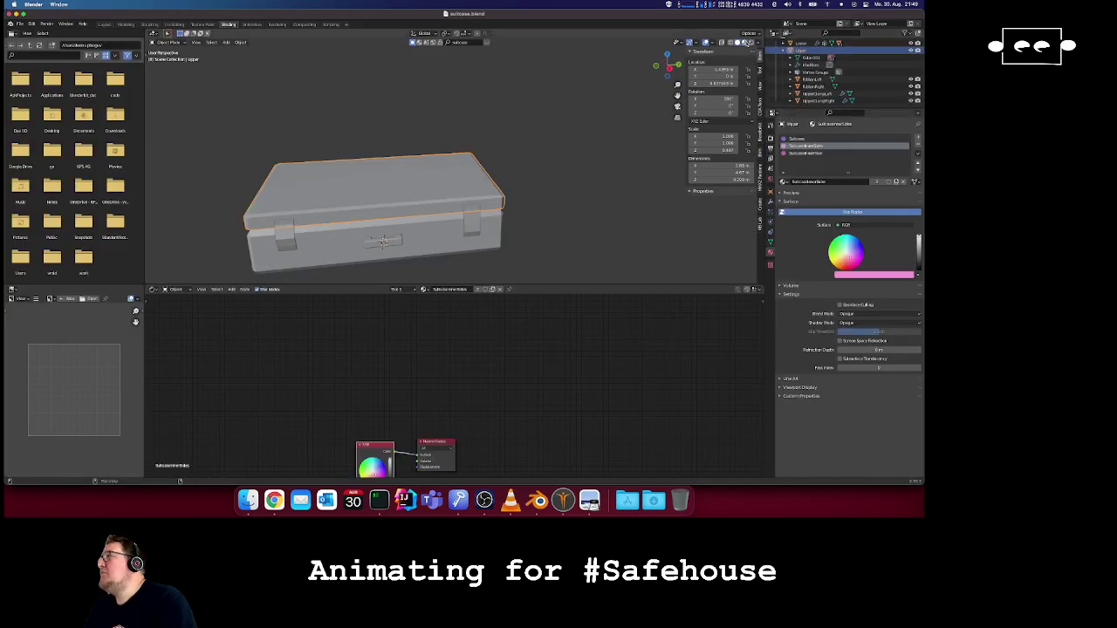
# - Show the suitcase in material preview shading and try rotating its upper half open, cancelling the rotation
pyautogui.click(744, 42)
pyautogui.moveTo(519, 209); pyautogui.dragTo(507, 218, button='middle')
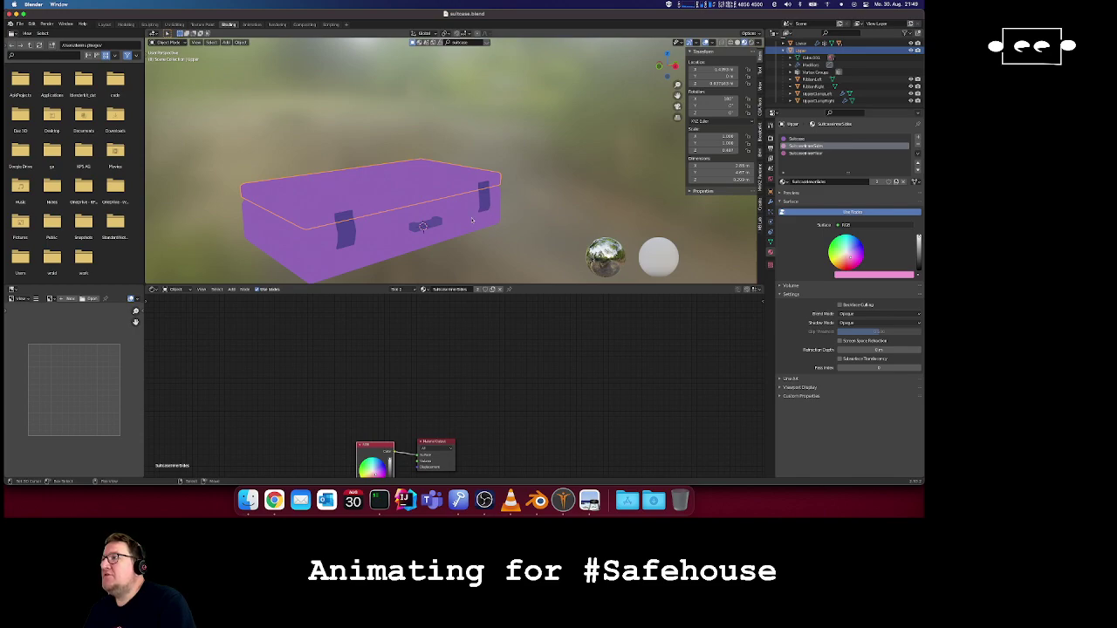
pyautogui.press('space')
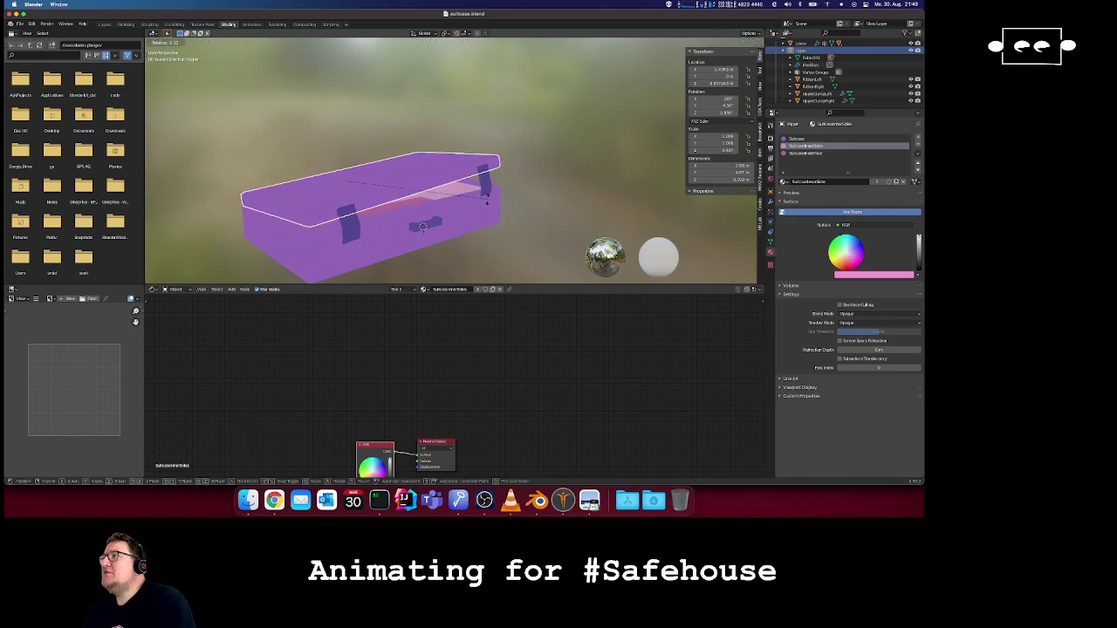
pyautogui.press('Escape')
# - In edit mode on the suitcase's lower half, select the long hinge-side upper edge and snap the 3D cursor to it
pyautogui.hscroll(-10, 377, 226)
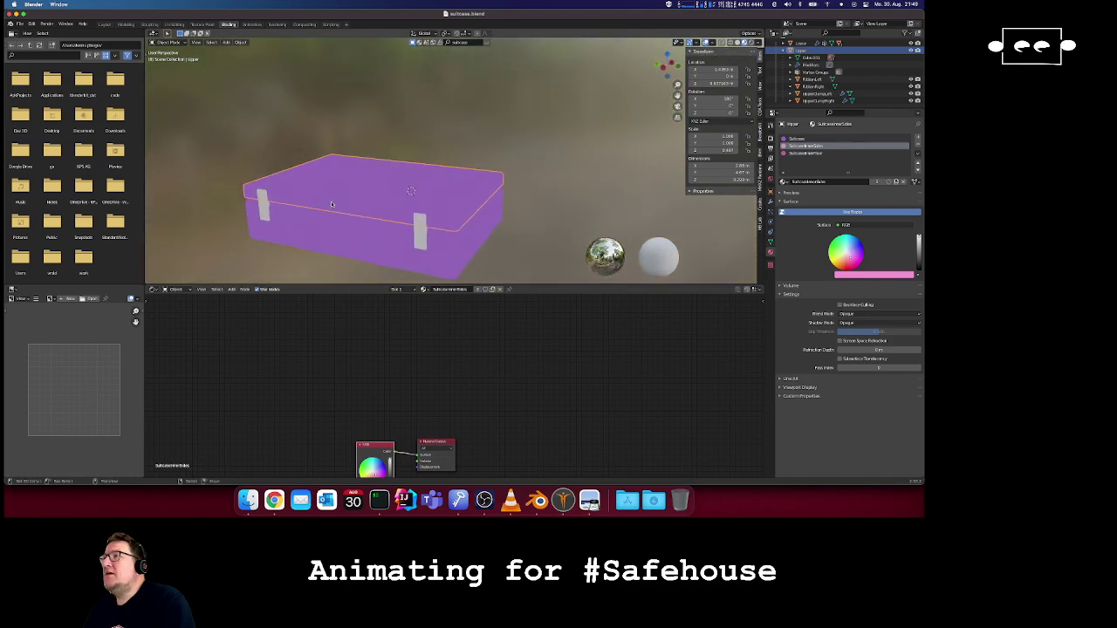
pyautogui.click(339, 214)
pyautogui.press('Tab')
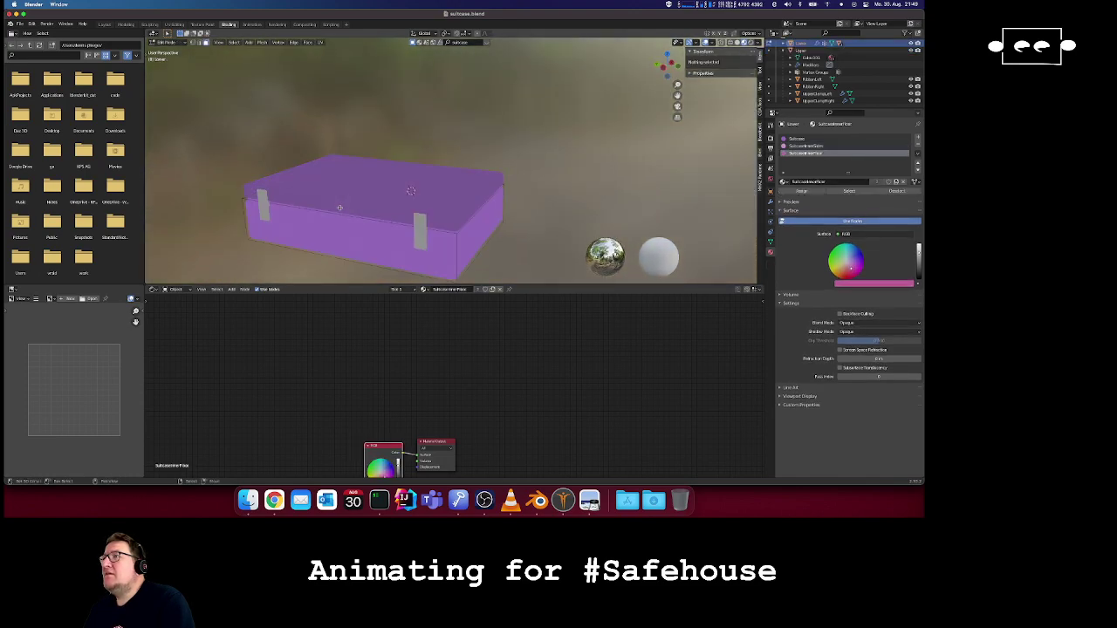
pyautogui.click(329, 212)
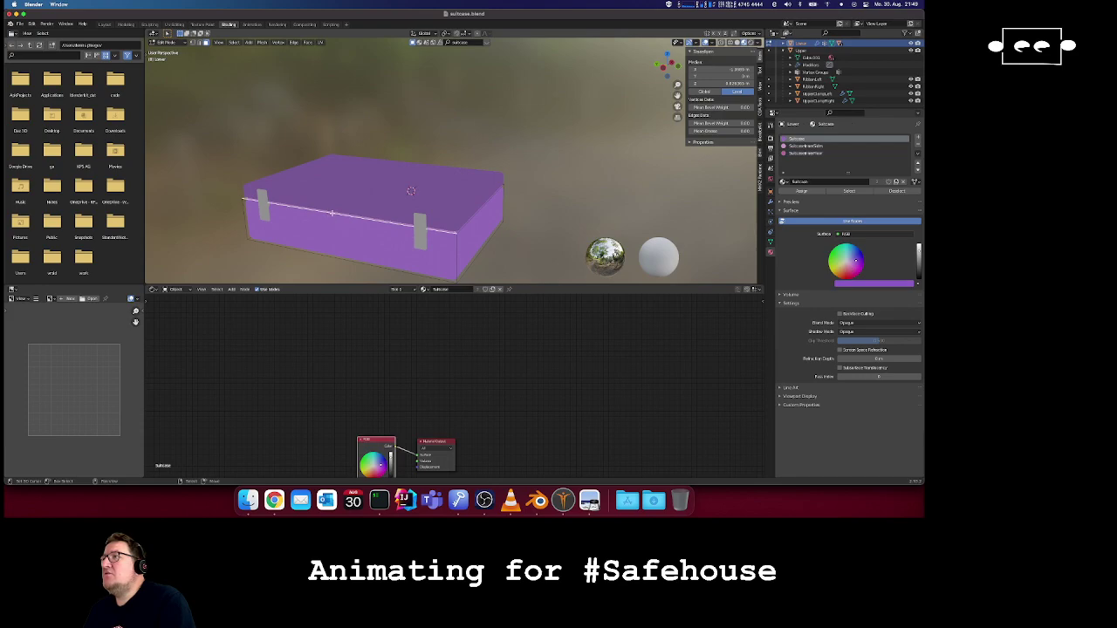
pyautogui.hotkey('shift', 'a')
pyautogui.press('Escape')
pyautogui.keyDown('shift'); pyautogui.rightClick(332, 214); pyautogui.keyUp('shift')
pyautogui.hotkey('shift', 's')
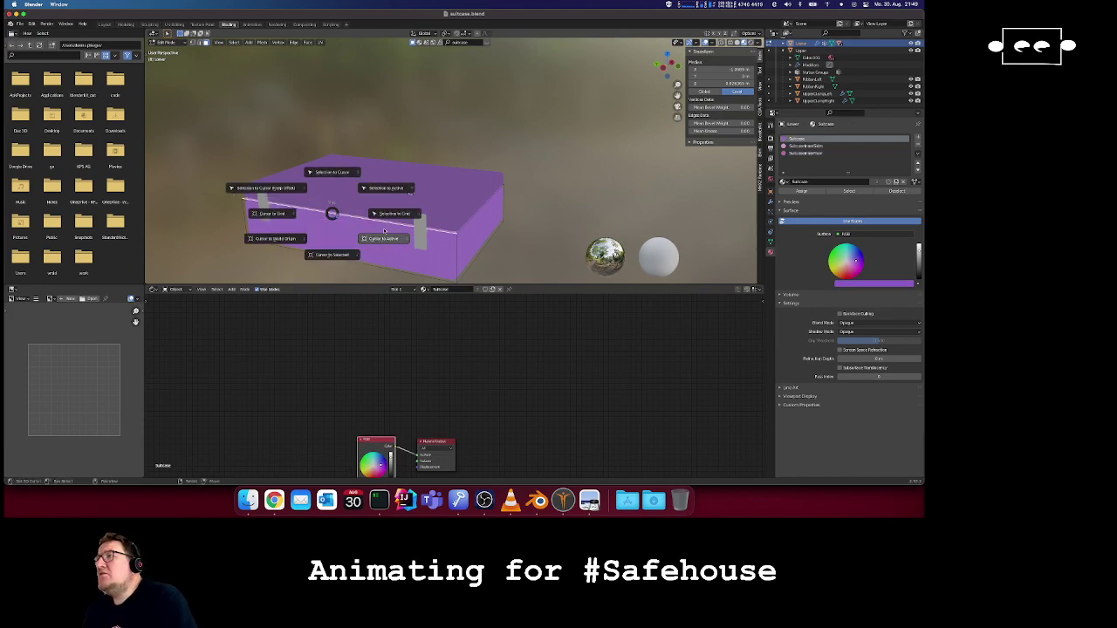
pyautogui.click(335, 255)
pyautogui.hotkey('shift', 'Tab')
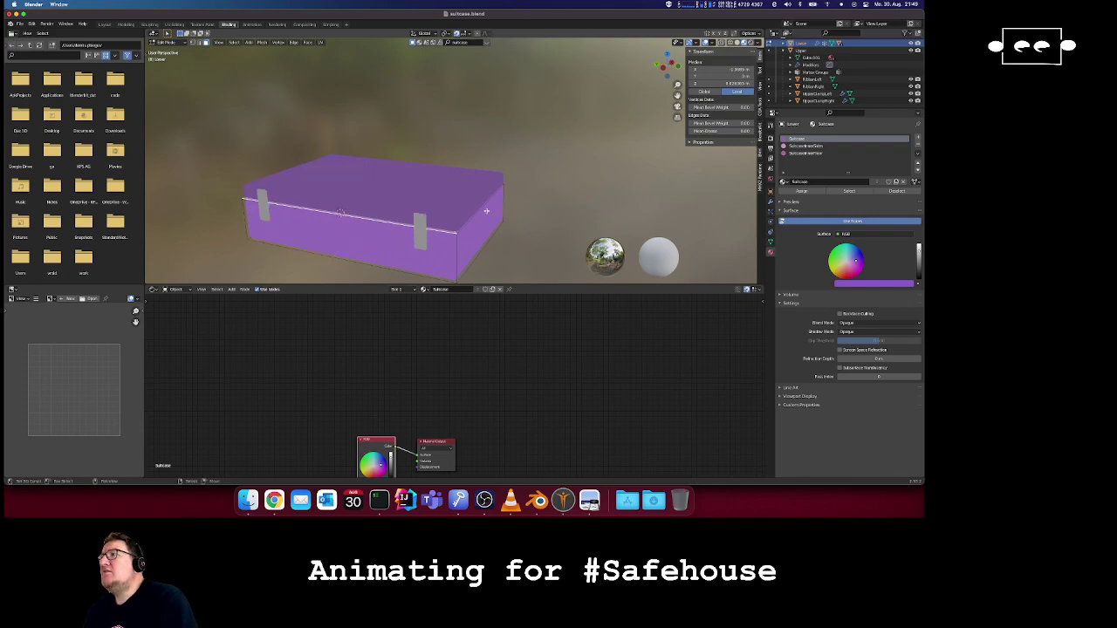
# - Leave edit mode, select the suitcase's upper half and rotate it open about 73° around the hinge-side axis
pyautogui.press('Tab')
pyautogui.keyDown('shift'); pyautogui.hscroll(-5, 502, 217); pyautogui.keyUp('shift')
pyautogui.keyDown('shift'); pyautogui.hscroll(6, 502, 217); pyautogui.keyUp('shift')
pyautogui.scroll(-10, 502, 216)
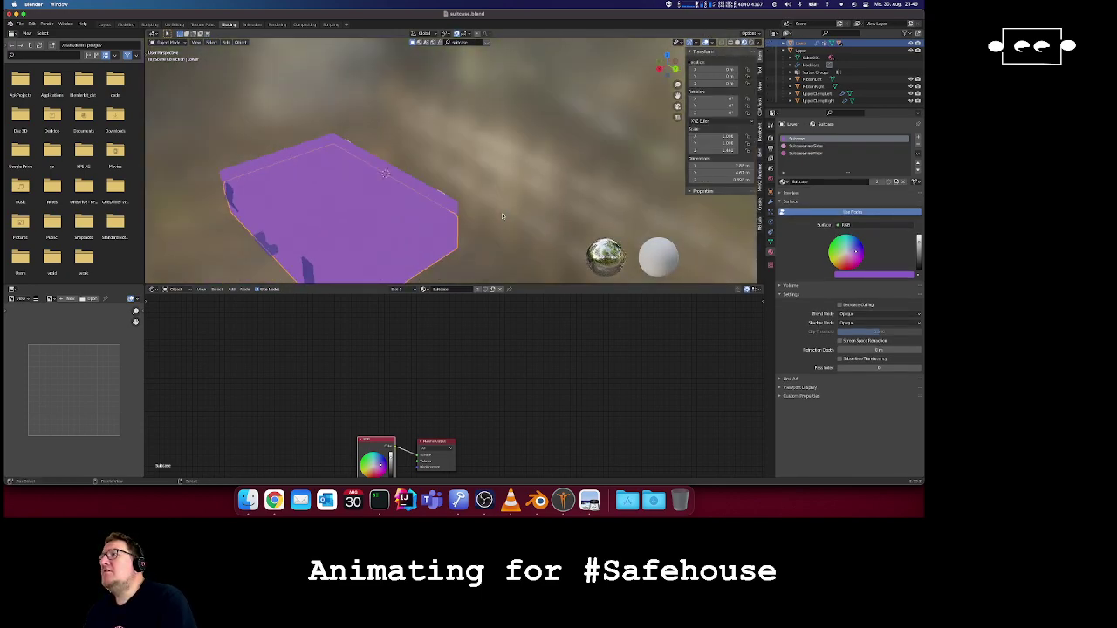
pyautogui.scroll(10, 502, 217)
pyautogui.click(426, 181)
pyautogui.press('r')
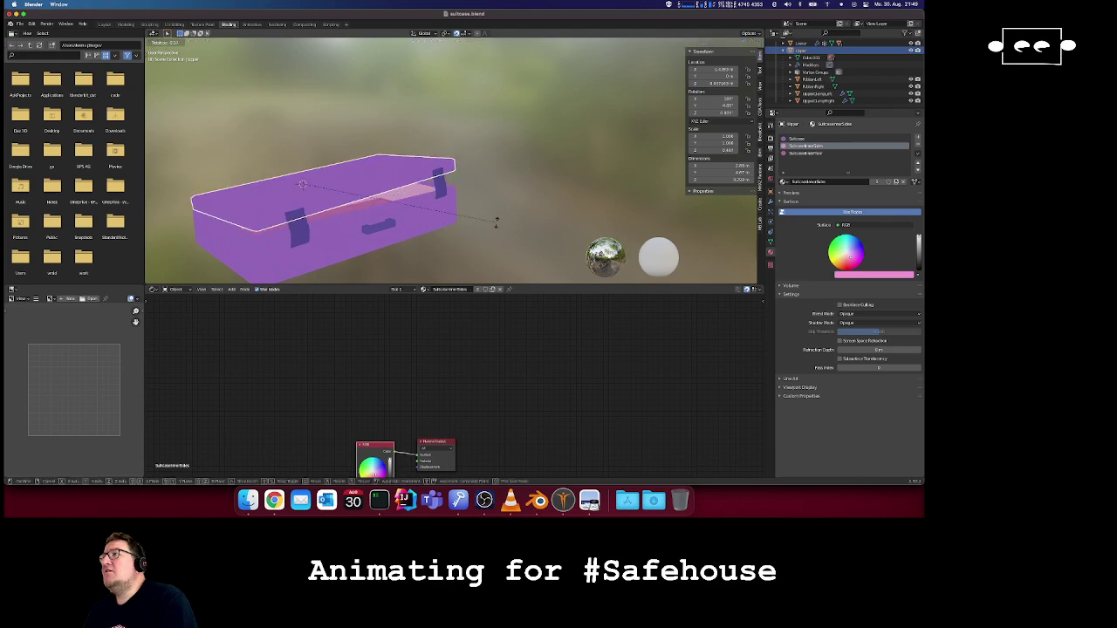
pyautogui.press('Escape')
pyautogui.press('r')
pyautogui.press('x')
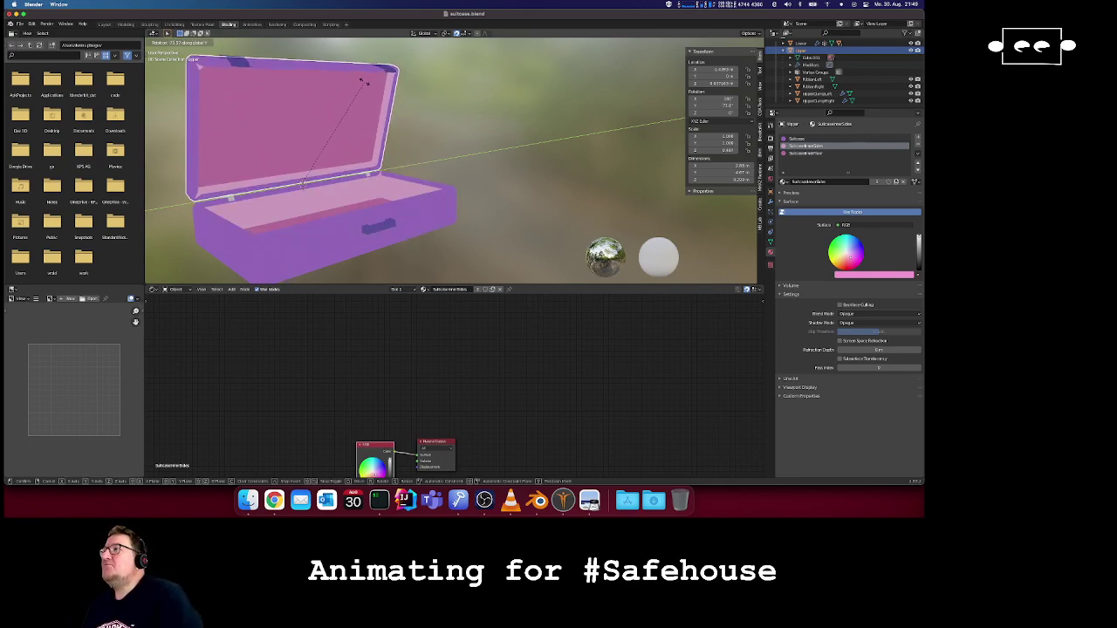
pyautogui.click(365, 82)
# - Examine the opened suitcase, its inner lining and its hinges from the front, above and behind
pyautogui.moveTo(365, 82); pyautogui.dragTo(439, 151, button='middle')
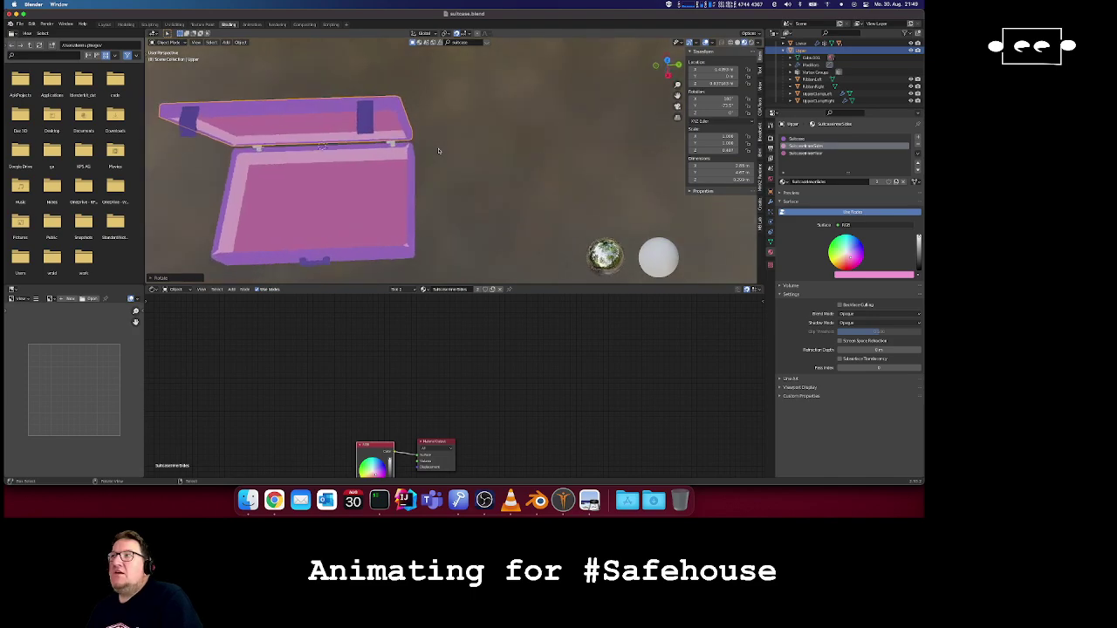
pyautogui.hscroll(-10, 439, 151)
pyautogui.scroll(-10, 439, 151)
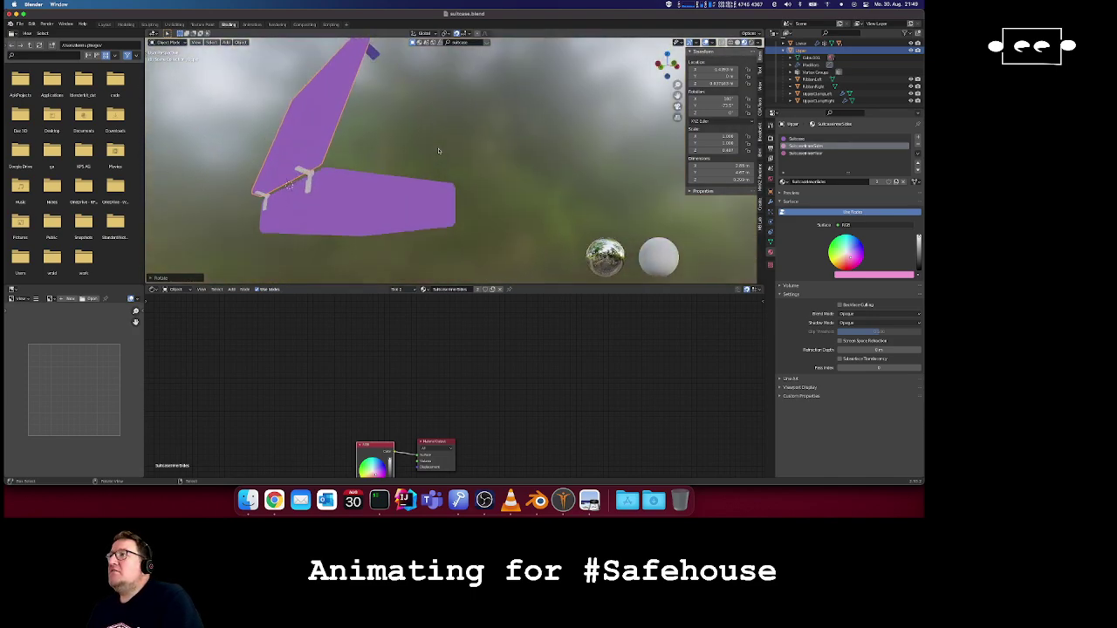
pyautogui.hscroll(10, 439, 151)
pyautogui.scroll(10, 439, 151)
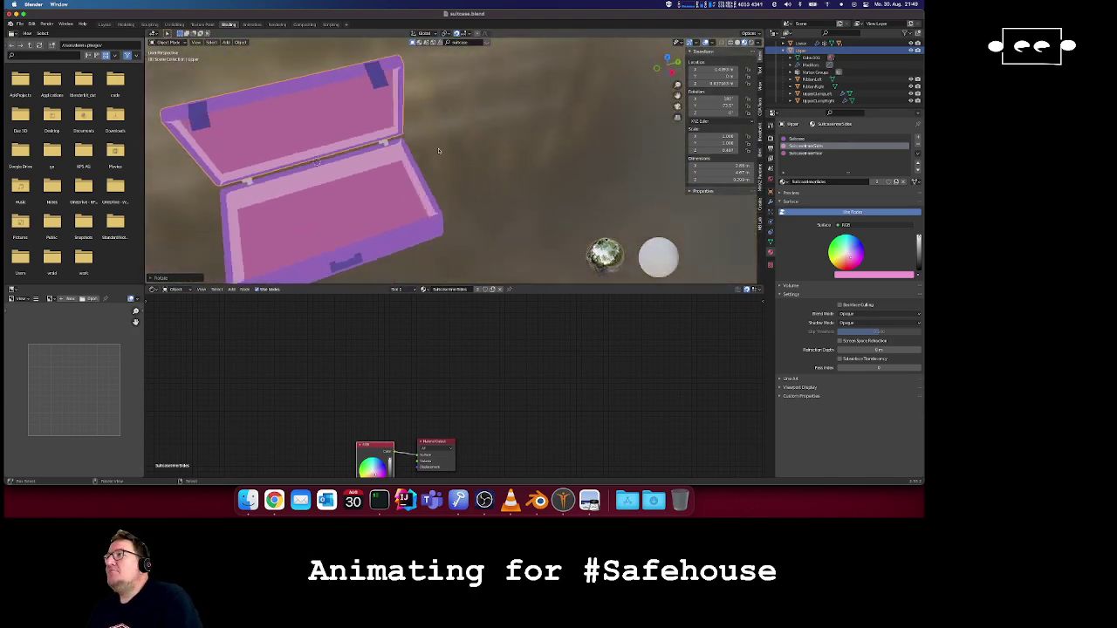
pyautogui.scroll(-10, 438, 151)
pyautogui.hscroll(-10, 438, 150)
pyautogui.hscroll(8, 439, 151)
pyautogui.hscroll(5, 439, 151)
pyautogui.hscroll(2, 439, 151)
pyautogui.hscroll(-8, 454, 146)
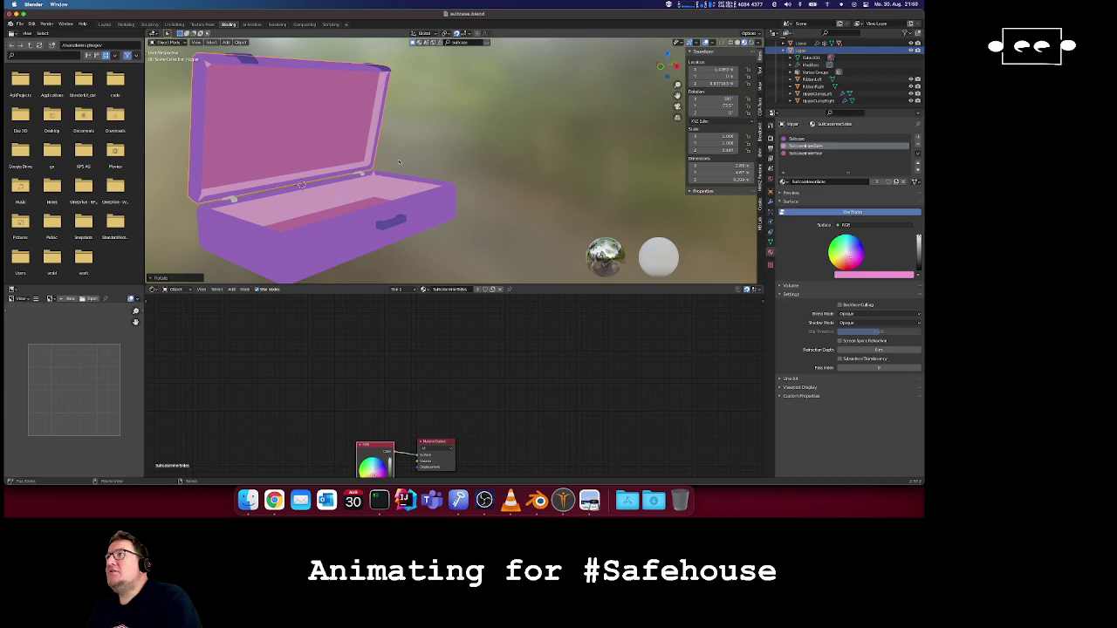
pyautogui.hscroll(8, 399, 162)
pyautogui.hscroll(-10, 399, 161)
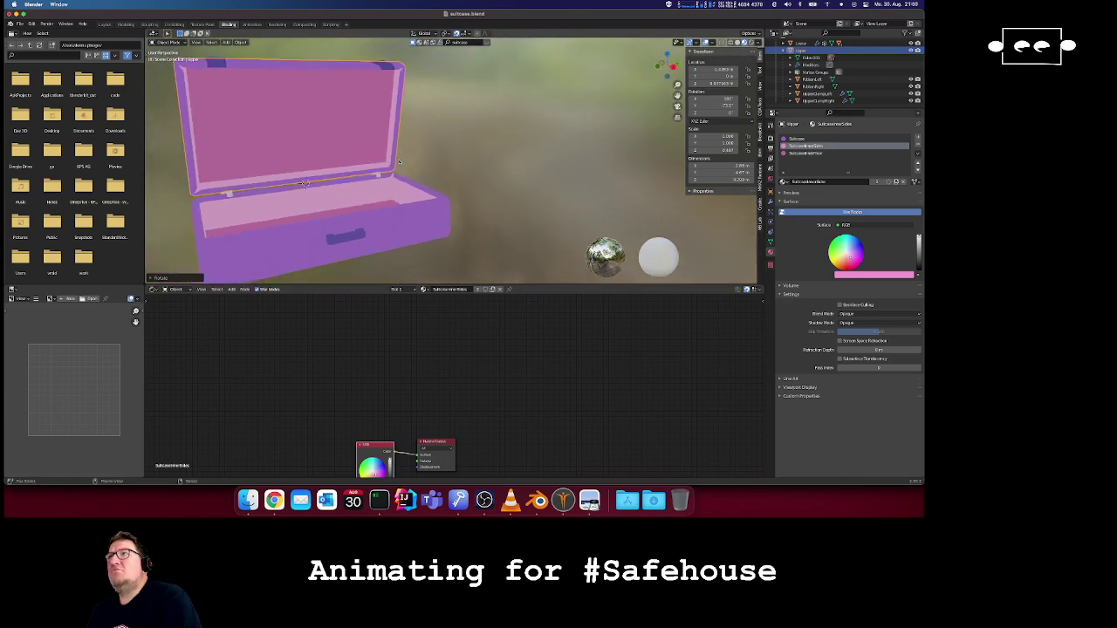
# - Rotate the suitcase's upper half back towards closed around the hinge-side axis and undo the opening rotation
pyautogui.press('r')
pyautogui.press('x')
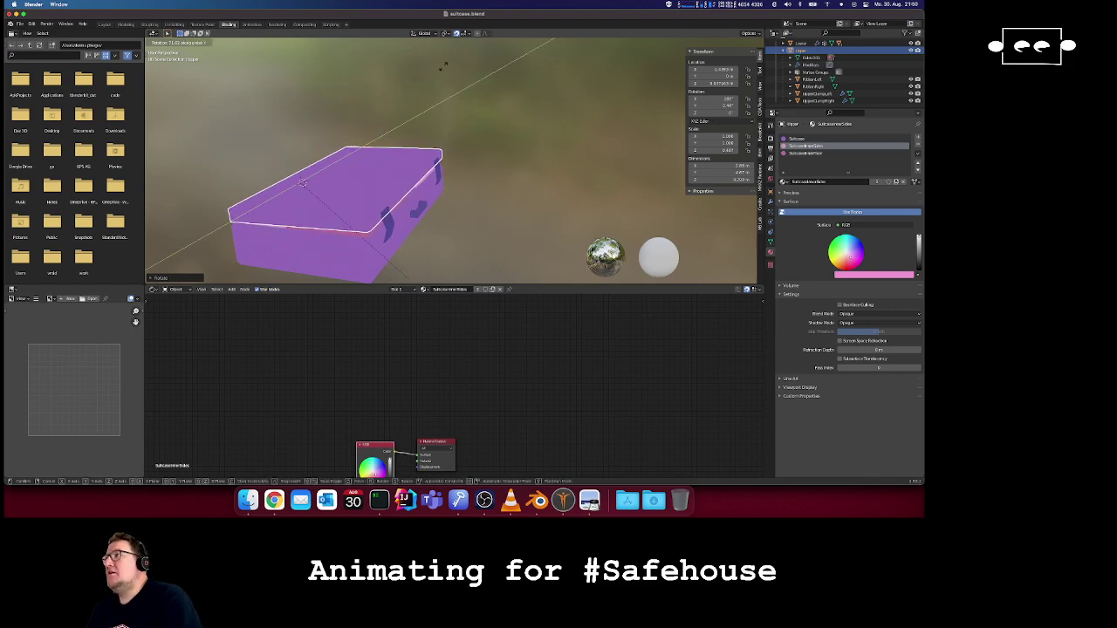
pyautogui.press('Escape')
pyautogui.press('super+z')
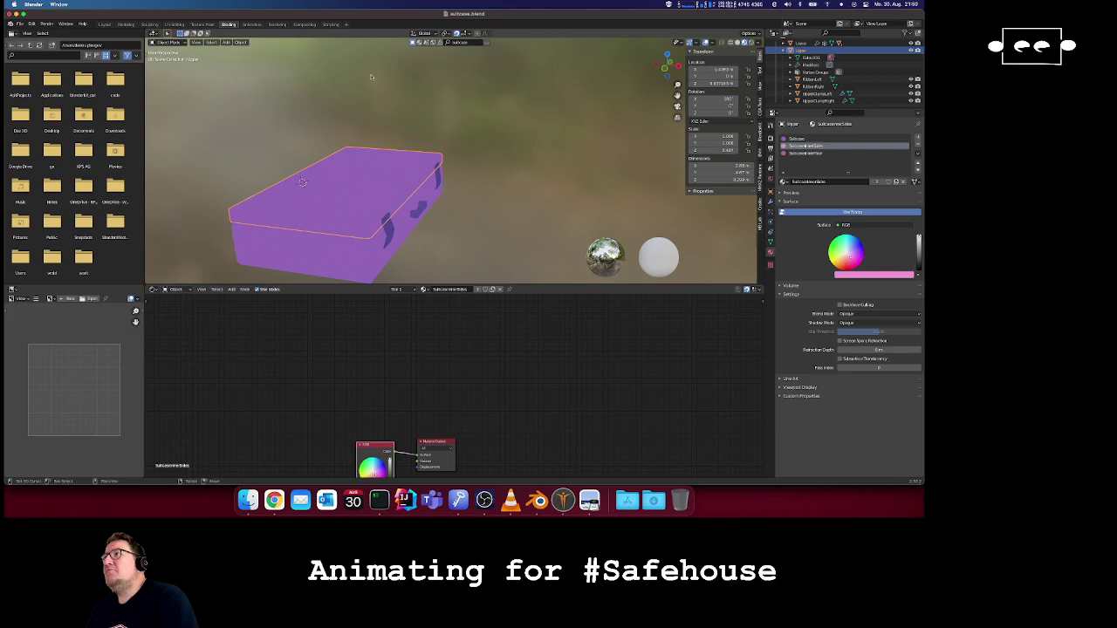
# - Reopen the character's recently used Blender file without saving the changes to suitcase.blend
pyautogui.click(19, 24)
pyautogui.moveTo(40, 63)
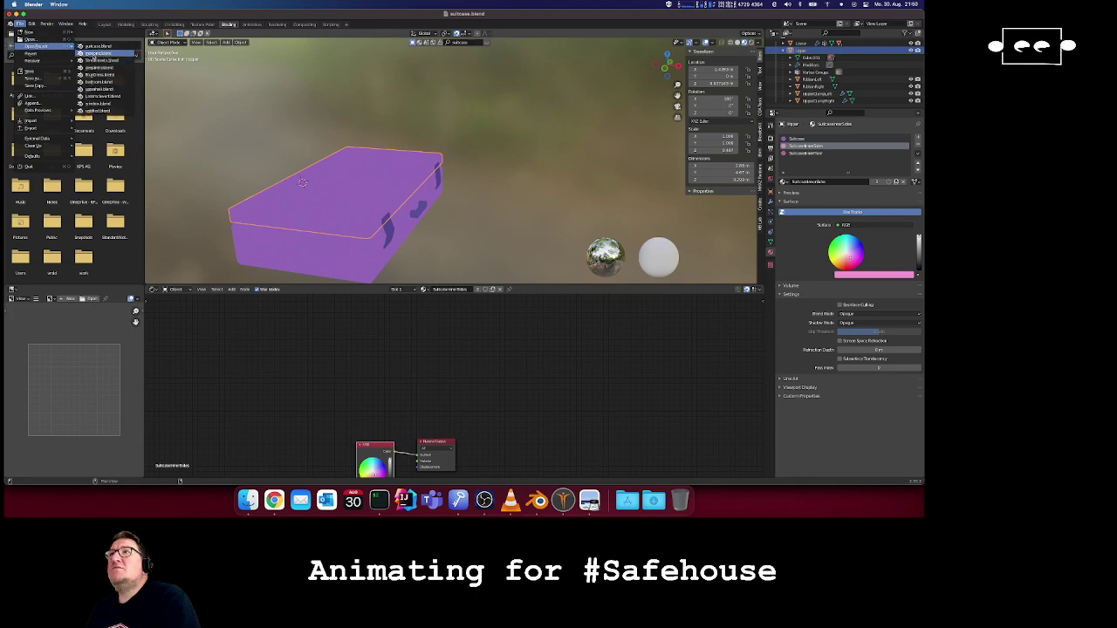
pyautogui.click(95, 54)
pyautogui.click(431, 264)
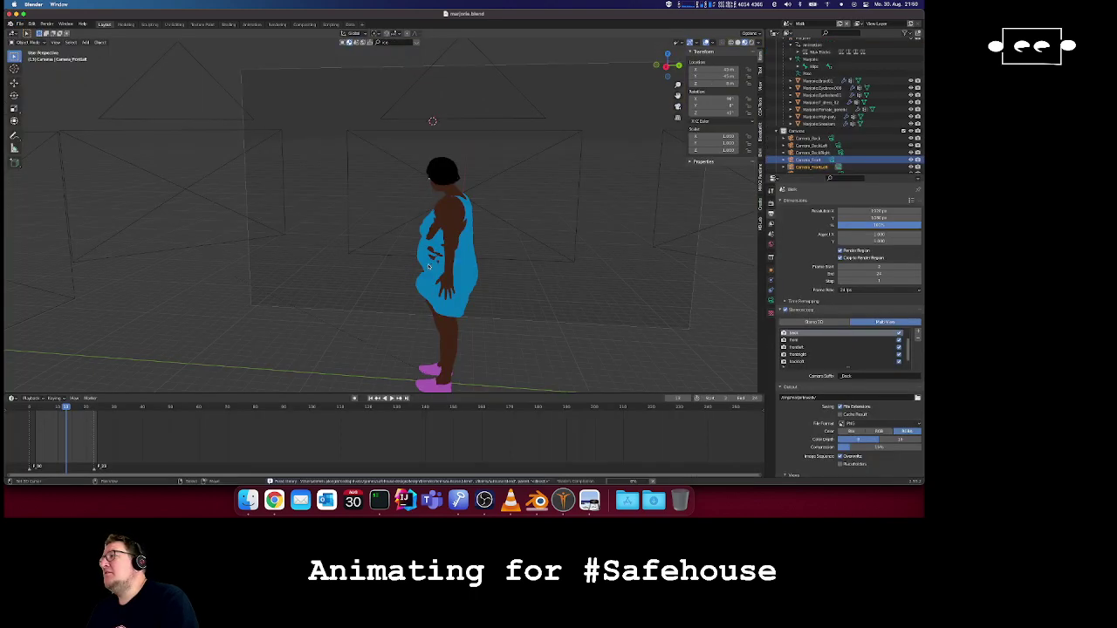
# - Switch the character file to the WalkWithSuitcase scene
pyautogui.press('super+Tab')
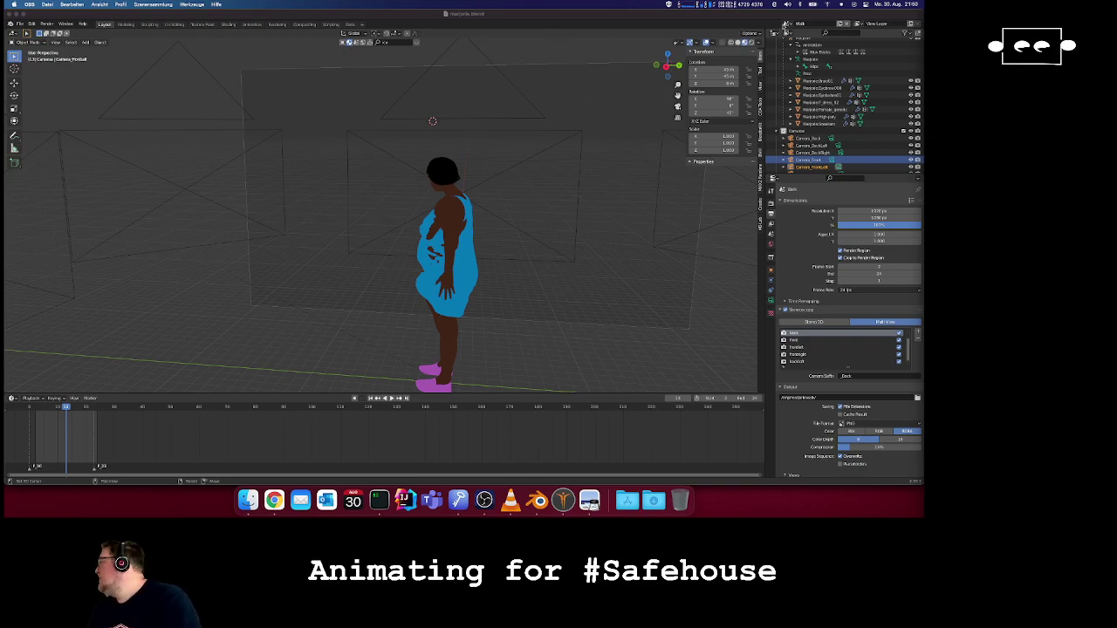
pyautogui.click(786, 25)
pyautogui.click(787, 24)
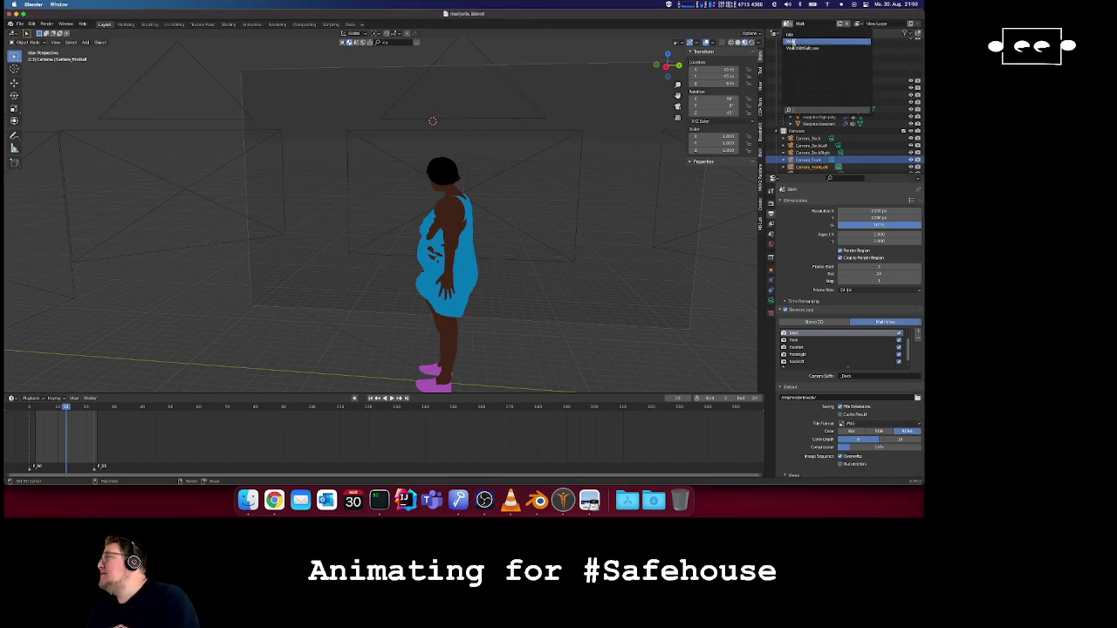
pyautogui.click(796, 48)
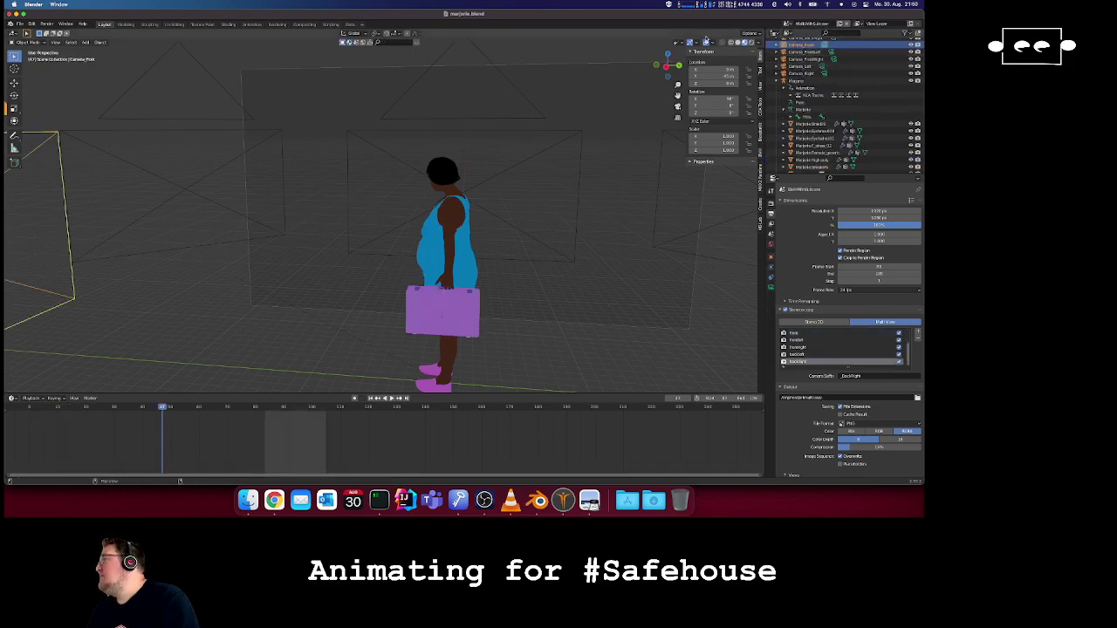
pyautogui.press('super+Tab')
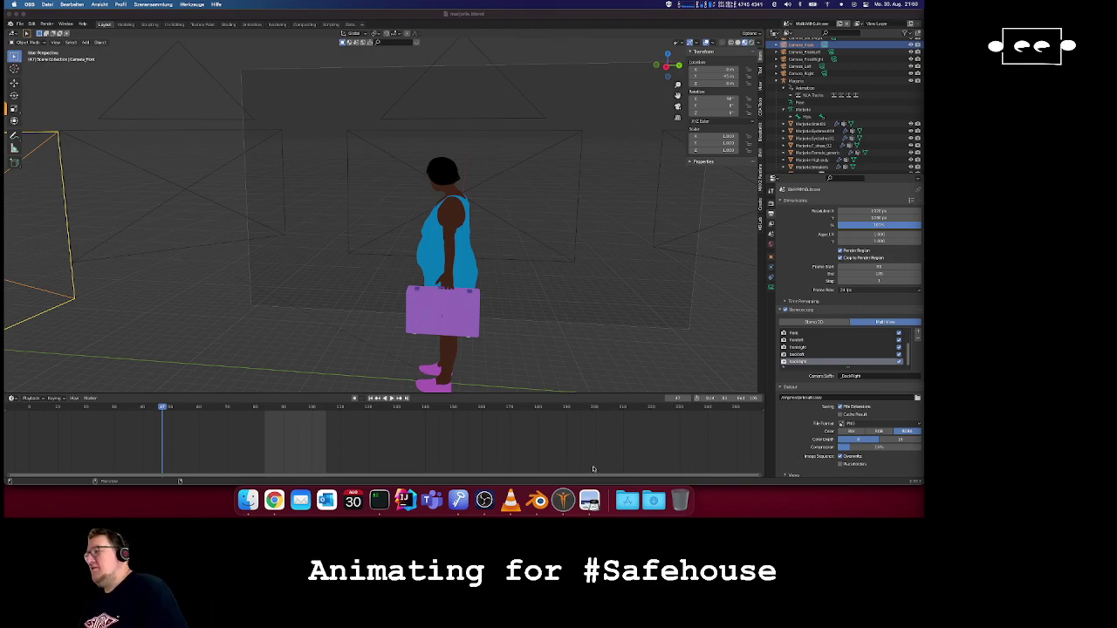
pyautogui.click(511, 500)
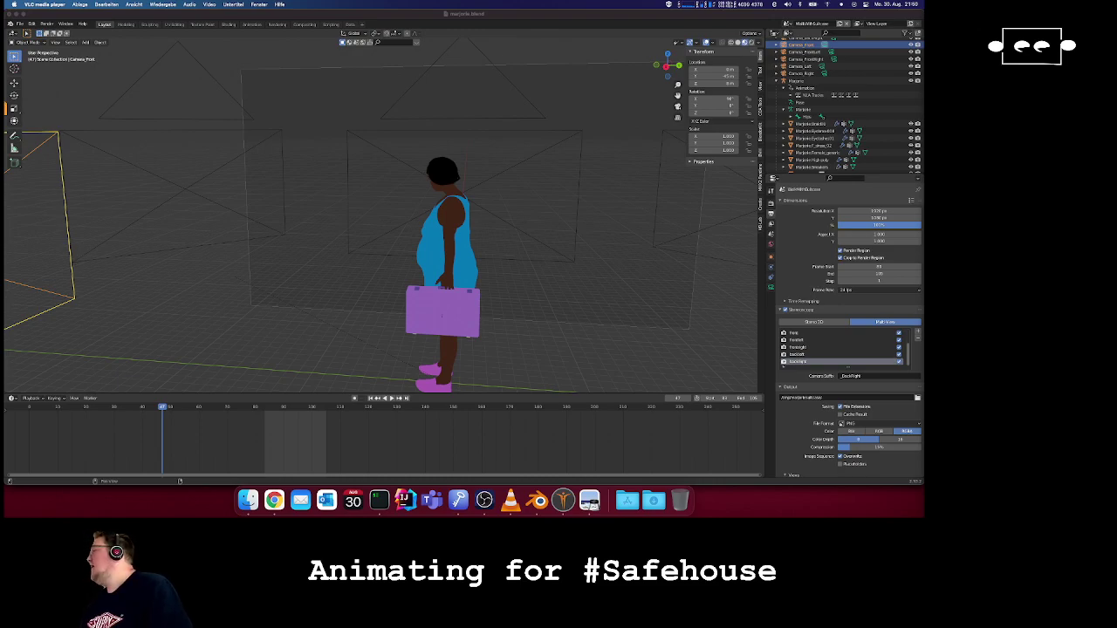
pyautogui.press('super+Tab')
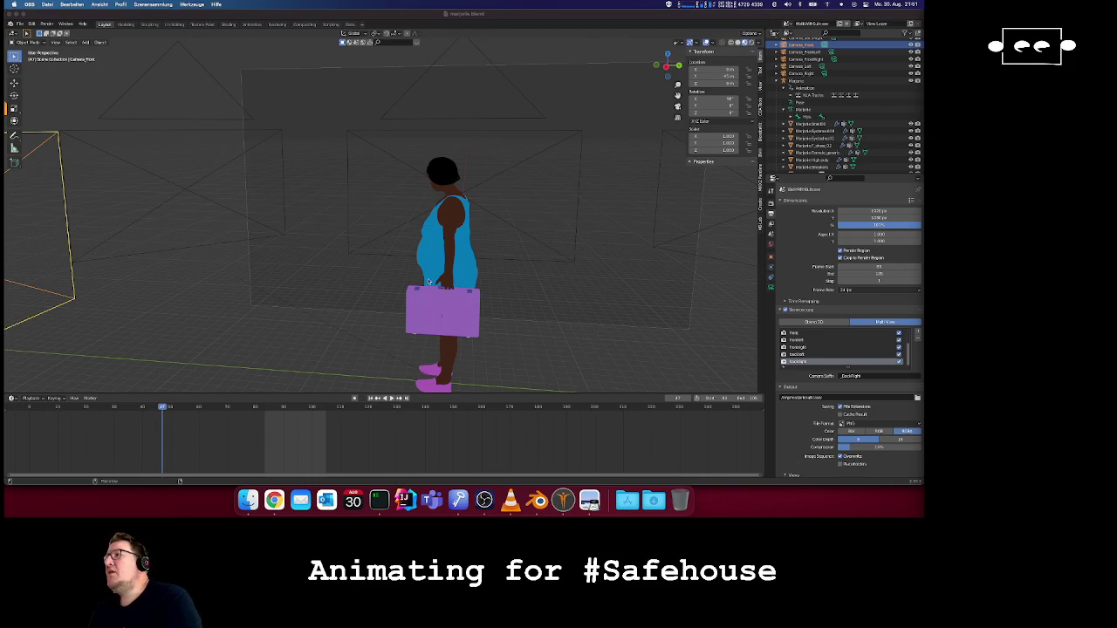
# - Examine how the character holds the suitcase in her hand, up close and from slightly different angles
pyautogui.keyDown('shift'); pyautogui.scroll(2, 493, 313); pyautogui.keyUp('shift')
pyautogui.keyDown('shift'); pyautogui.scroll(-4, 493, 313); pyautogui.keyUp('shift')
pyautogui.keyDown('shift'); pyautogui.scroll(-3, 493, 313); pyautogui.keyUp('shift')
pyautogui.keyDown('shift'); pyautogui.scroll(3, 493, 313); pyautogui.keyUp('shift')
pyautogui.keyDown('shift'); pyautogui.hscroll(-4, 493, 314); pyautogui.keyUp('shift')
pyautogui.keyDown('shift'); pyautogui.hscroll(1, 493, 314); pyautogui.keyUp('shift')
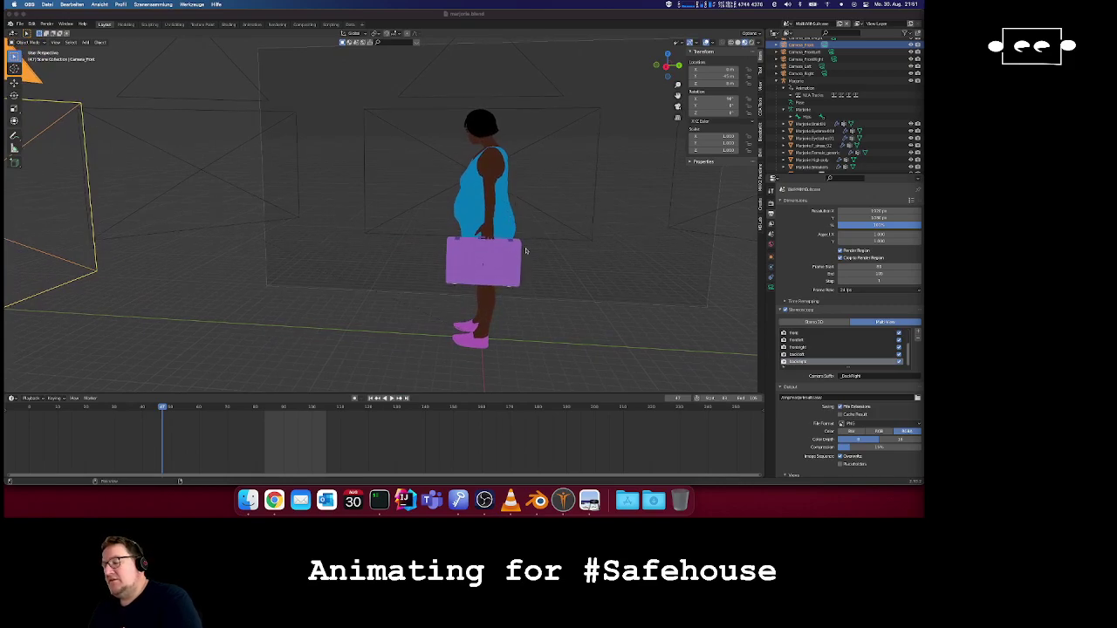
pyautogui.keyDown('shift'); pyautogui.scroll(4, 526, 250); pyautogui.keyUp('shift')
pyautogui.keyDown('shift'); pyautogui.scroll(-2, 526, 250); pyautogui.keyUp('shift')
pyautogui.click(522, 295)
pyautogui.scroll(-3, 523, 295)
pyautogui.scroll(6, 522, 294)
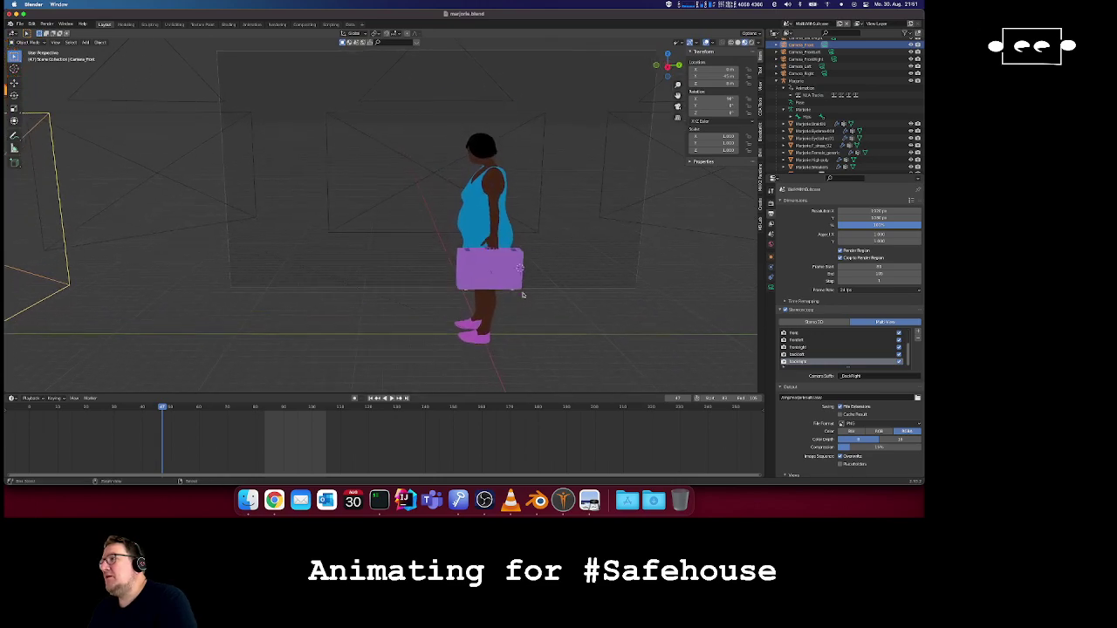
pyautogui.keyDown('shift'); pyautogui.hscroll(5, 523, 294); pyautogui.keyUp('shift')
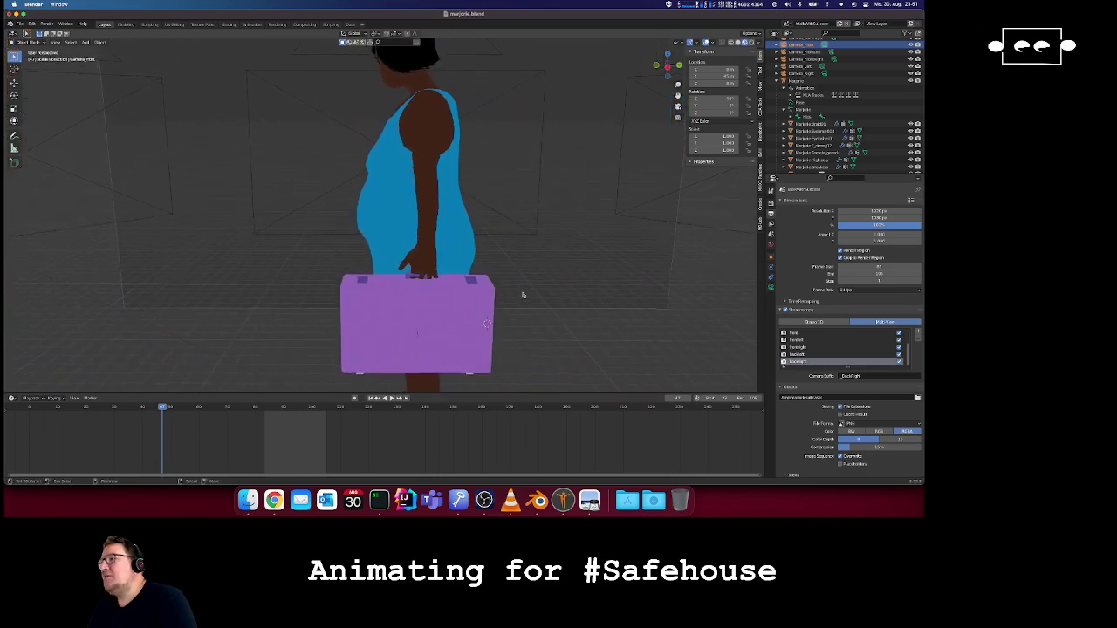
pyautogui.hscroll(-5, 464, 292)
pyautogui.hscroll(8, 464, 291)
pyautogui.scroll(-8, 464, 291)
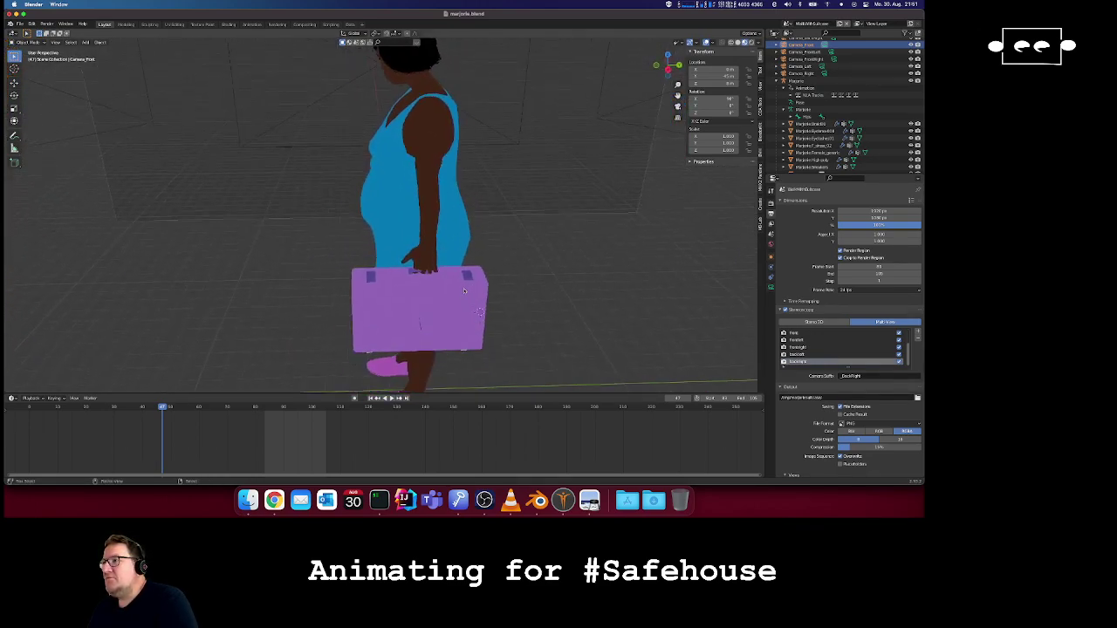
pyautogui.scroll(2, 464, 292)
pyautogui.keyDown('shift'); pyautogui.scroll(-5, 438, 276); pyautogui.keyUp('shift')
pyautogui.scroll(4, 438, 277)
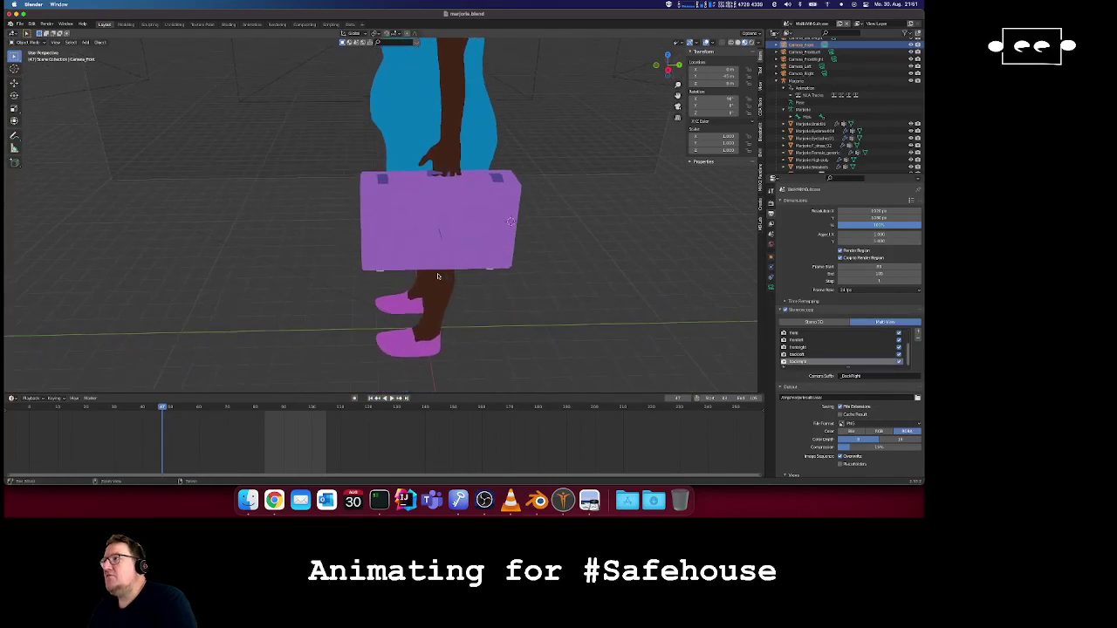
pyautogui.scroll(-8, 438, 276)
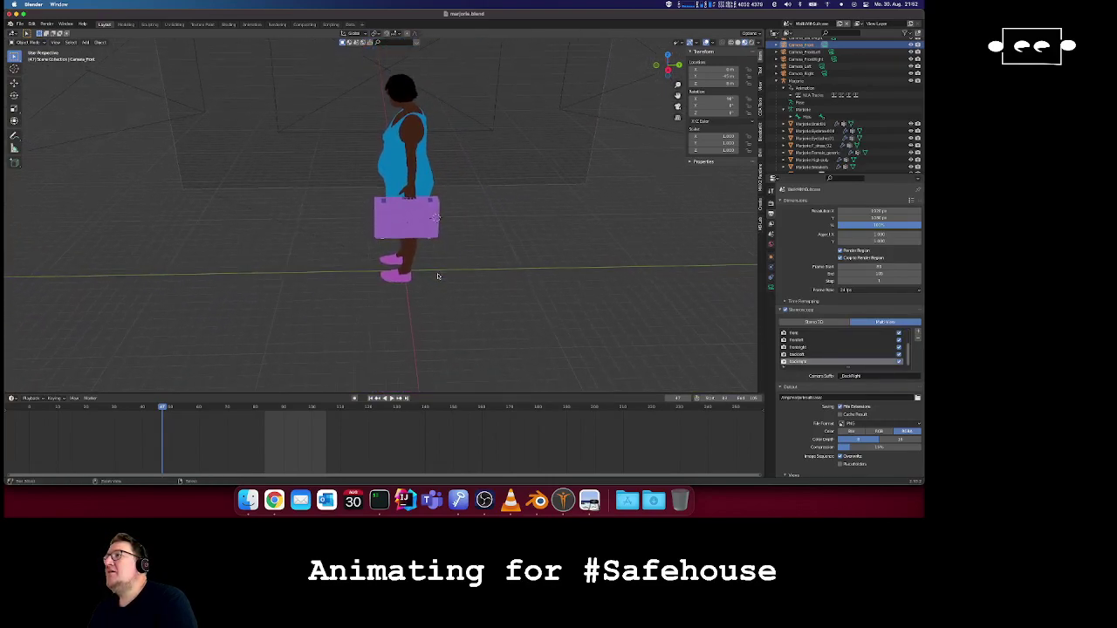
pyautogui.scroll(-5, 438, 277)
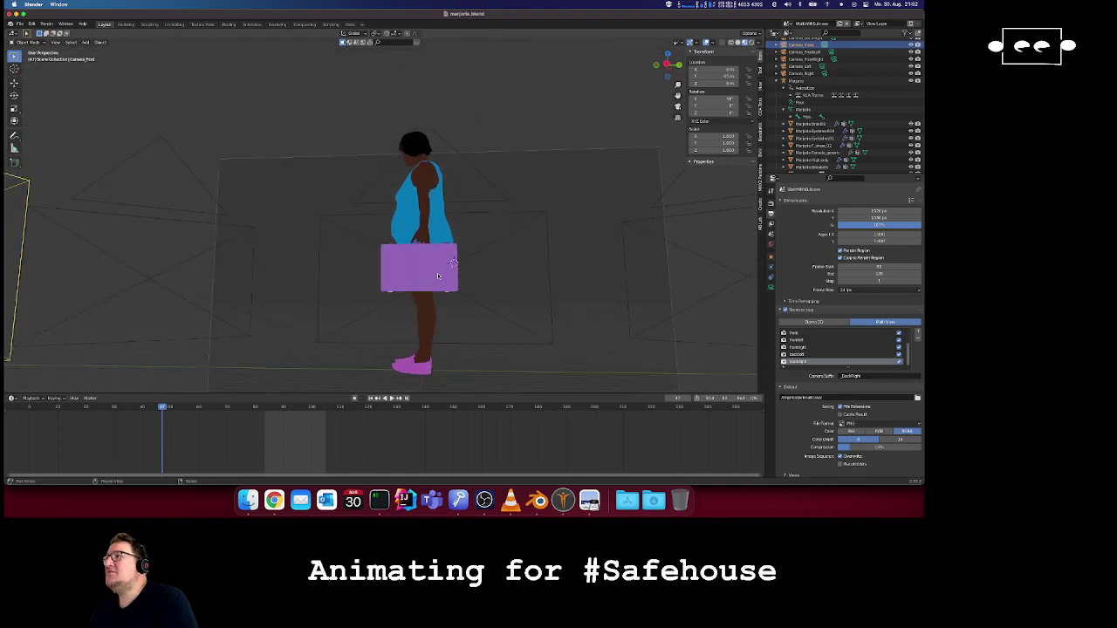
pyautogui.scroll(5, 435, 266)
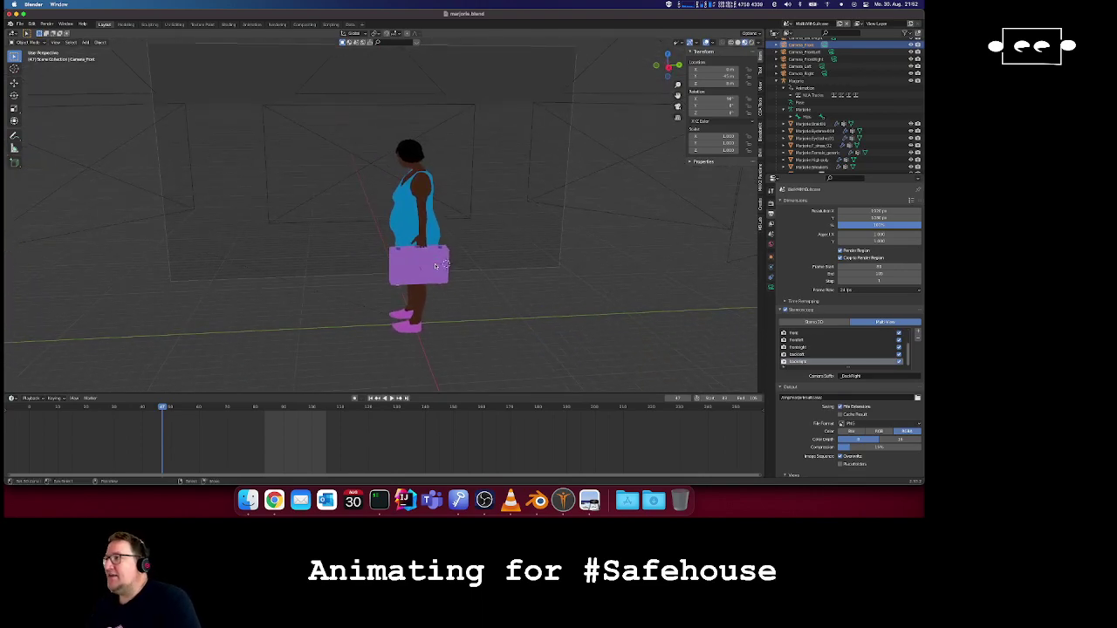
pyautogui.scroll(-5, 453, 270)
pyautogui.scroll(3, 457, 276)
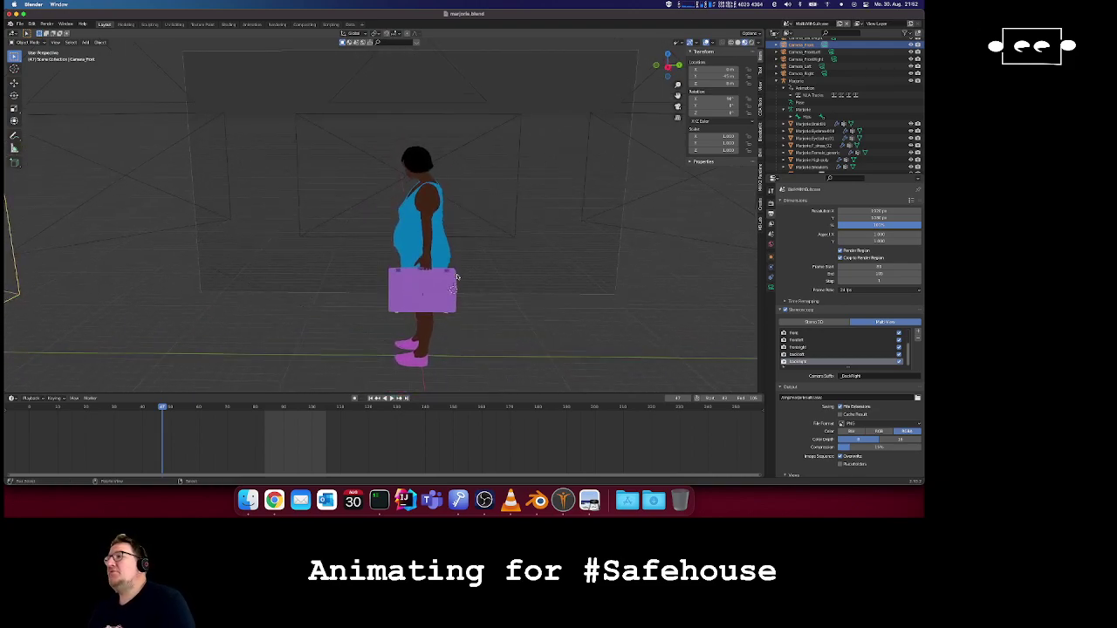
pyautogui.scroll(3, 823, 67)
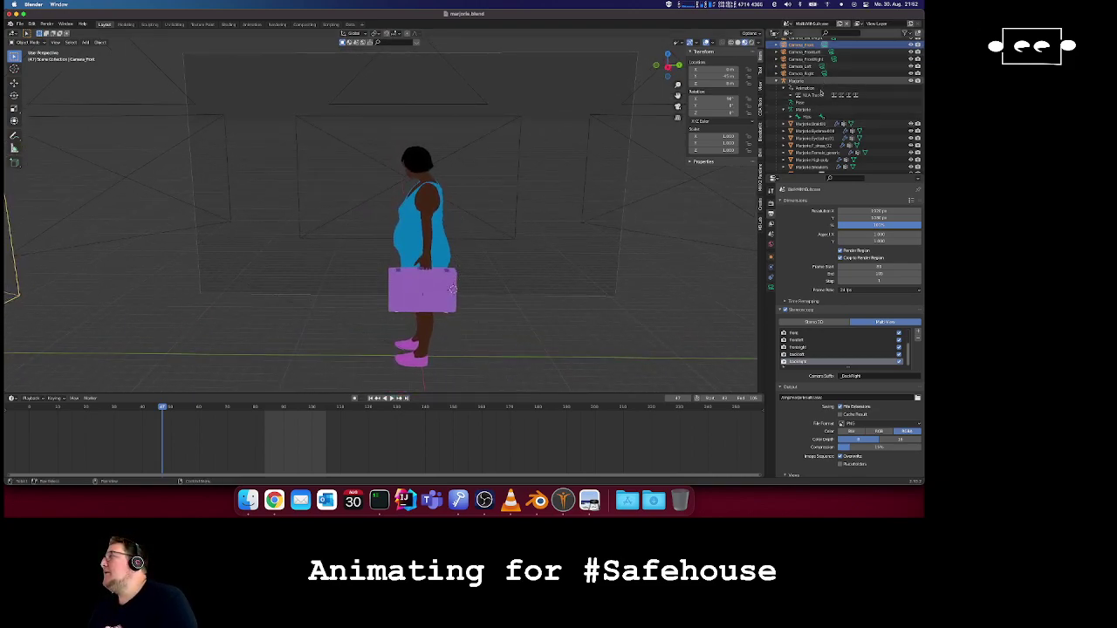
# - View the scene through the Camera_Front camera and turn off Stereoscopy in the scene's output settings
pyautogui.click(830, 68)
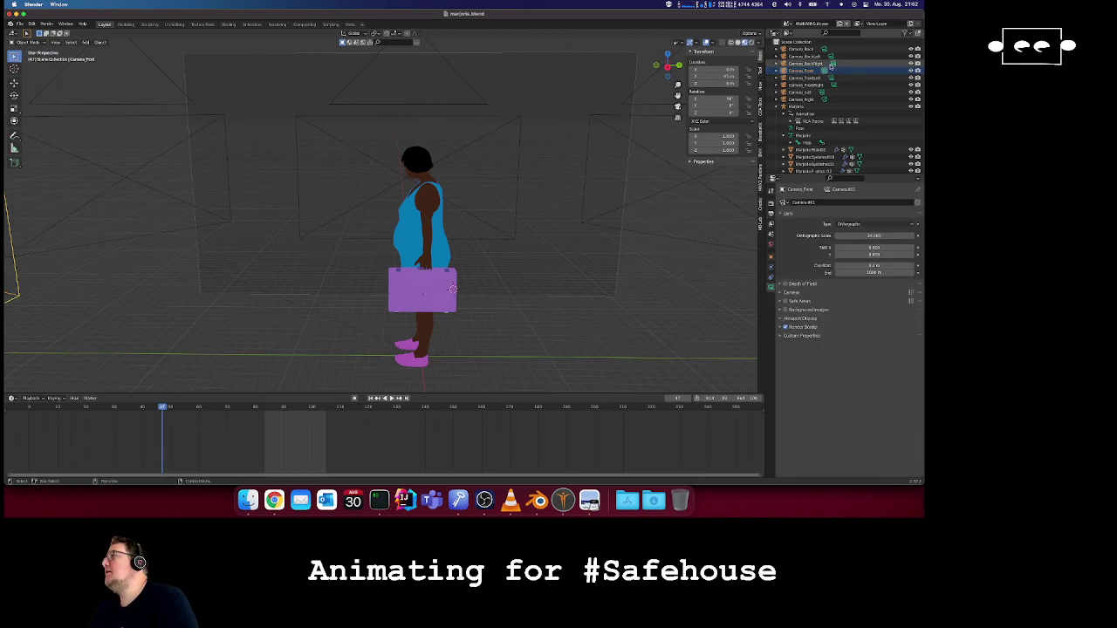
pyautogui.click(678, 106)
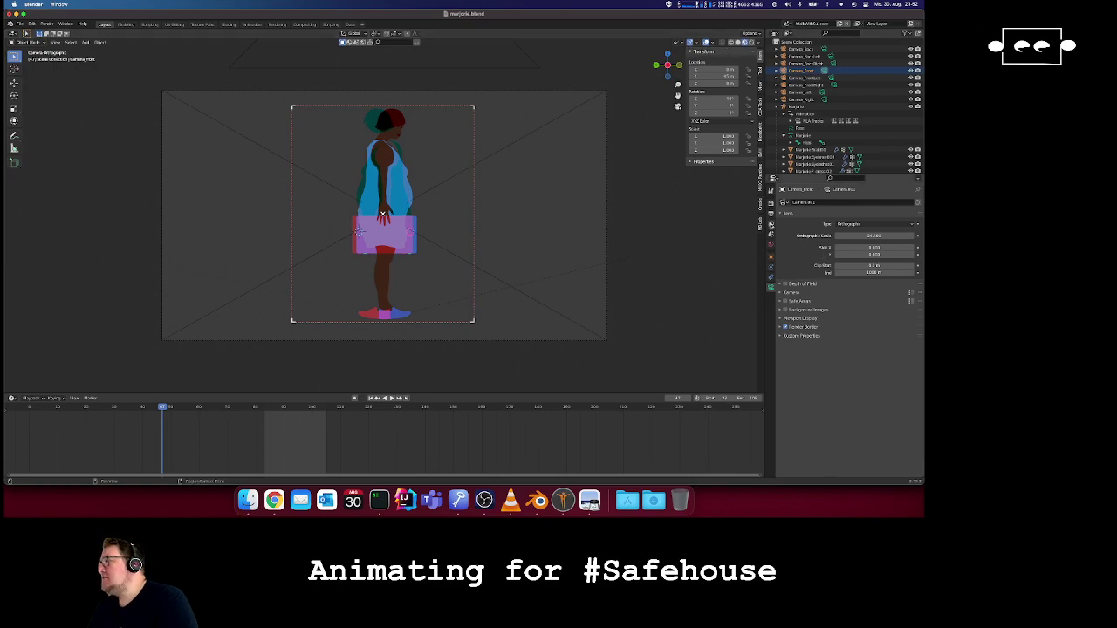
pyautogui.click(771, 204)
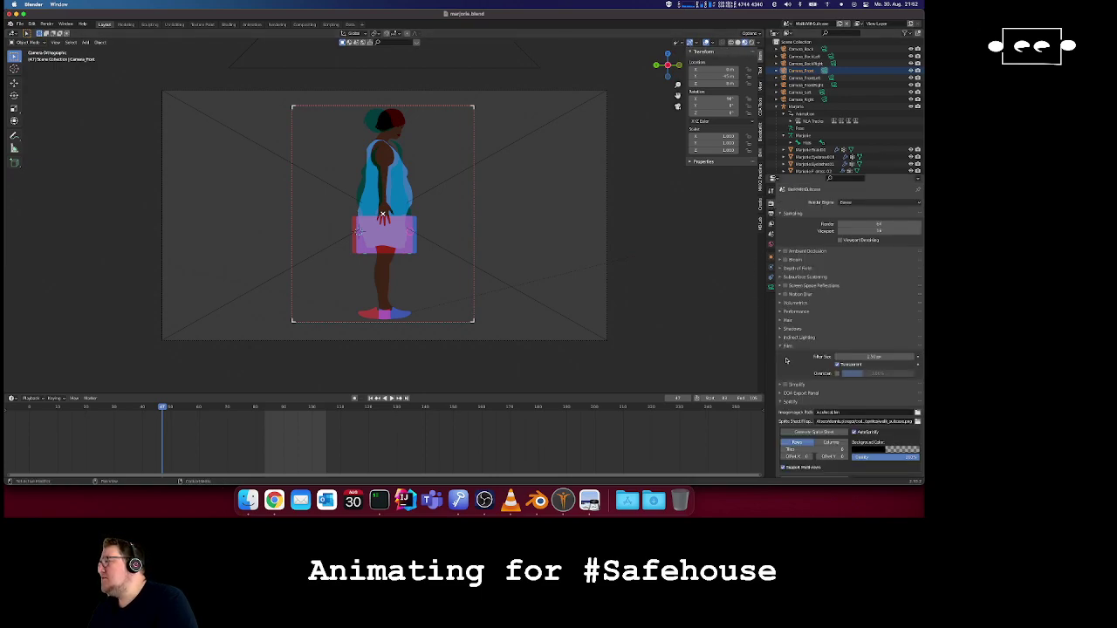
pyautogui.click(771, 213)
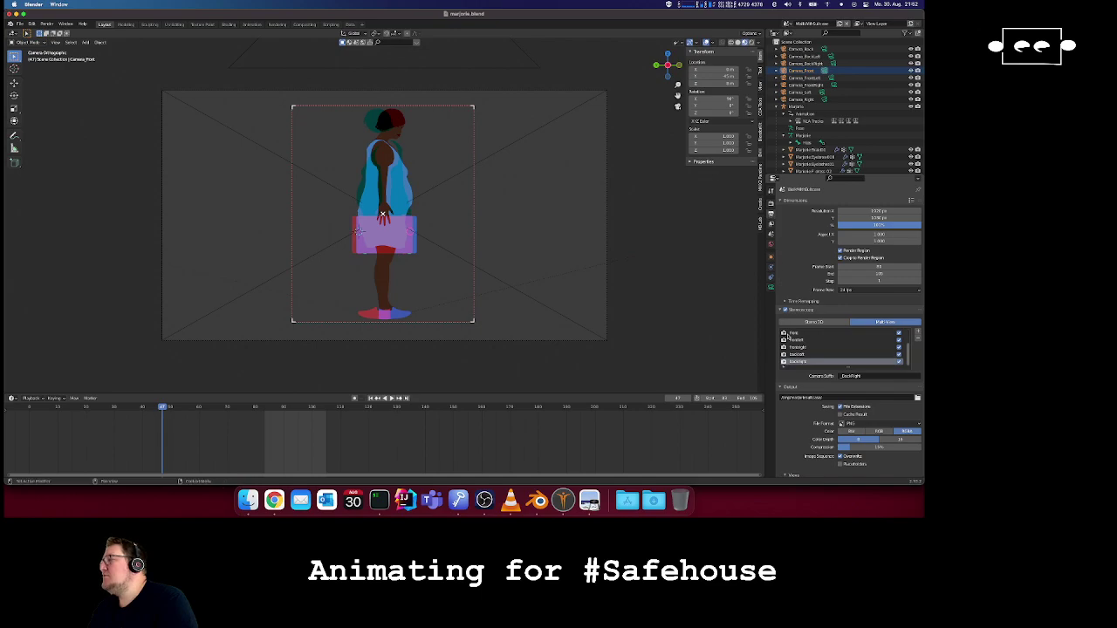
pyautogui.click(785, 309)
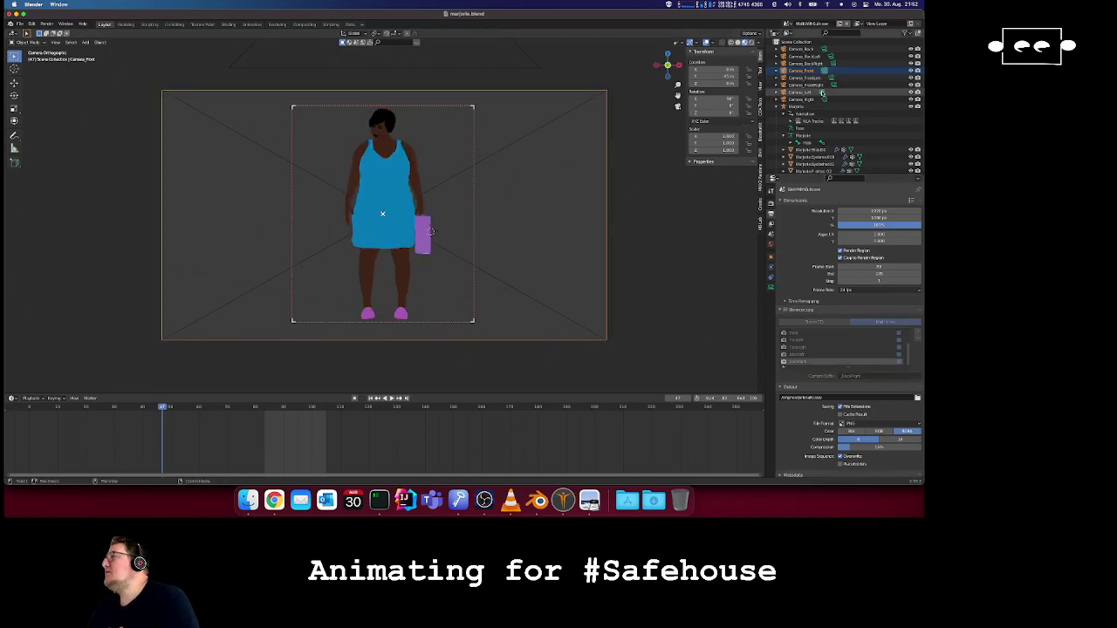
# - Switch the camera view to Camera_Left to show the character and suitcase from the side
pyautogui.click(822, 94)
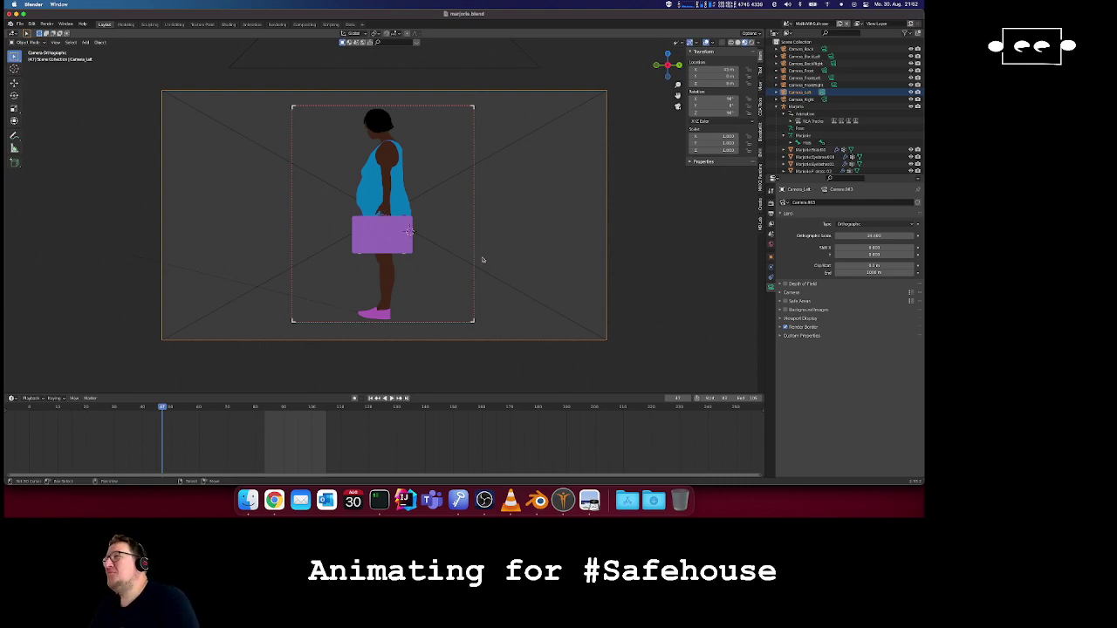
pyautogui.click(452, 338)
pyautogui.click(494, 359)
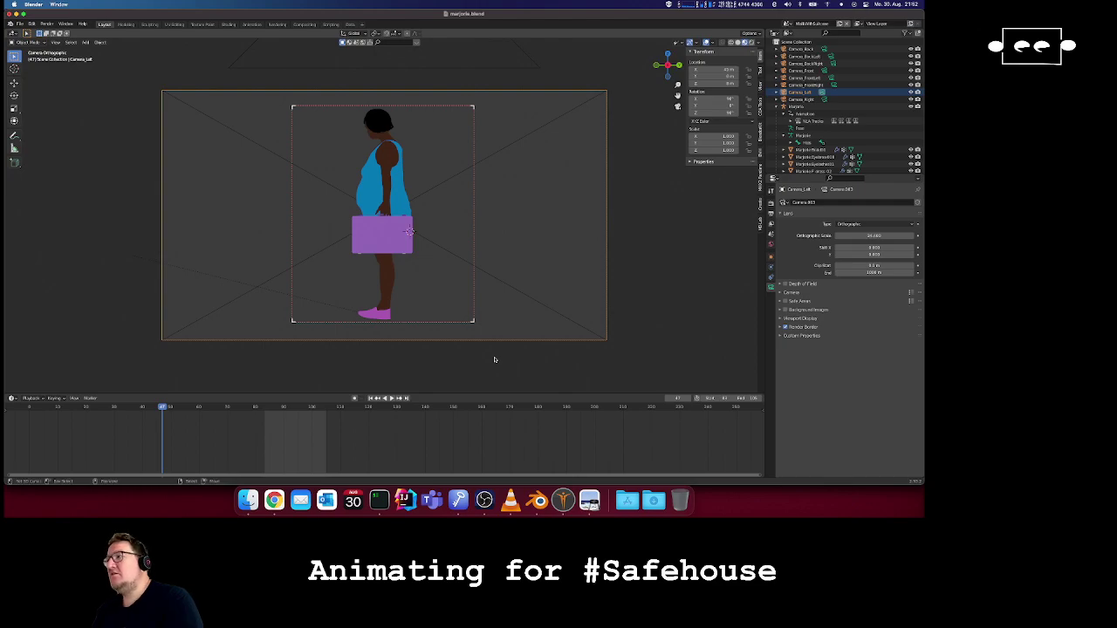
# - Play the suitcase walk cycle in the Camera_Left view, stop it and return to the beginning of the playback range
pyautogui.press('space')
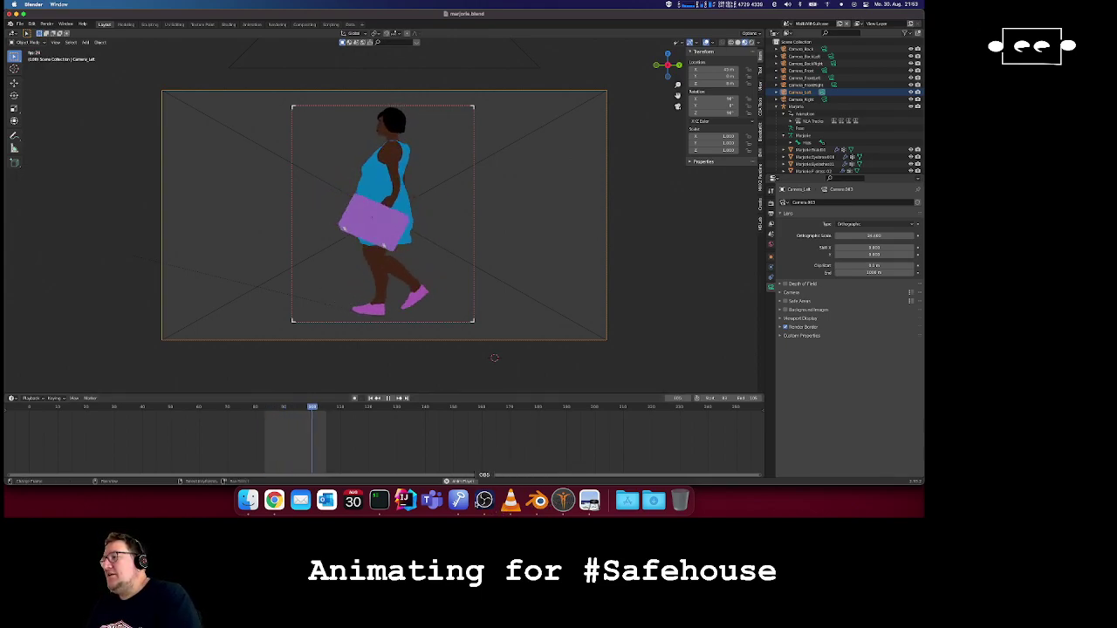
pyautogui.click(484, 500)
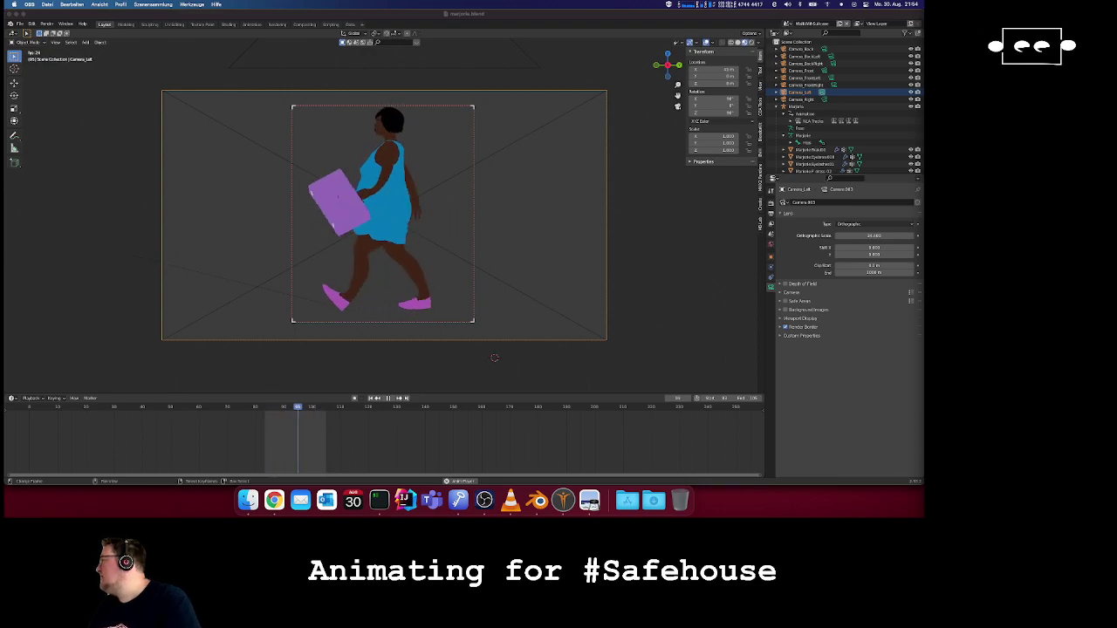
pyautogui.click(374, 184)
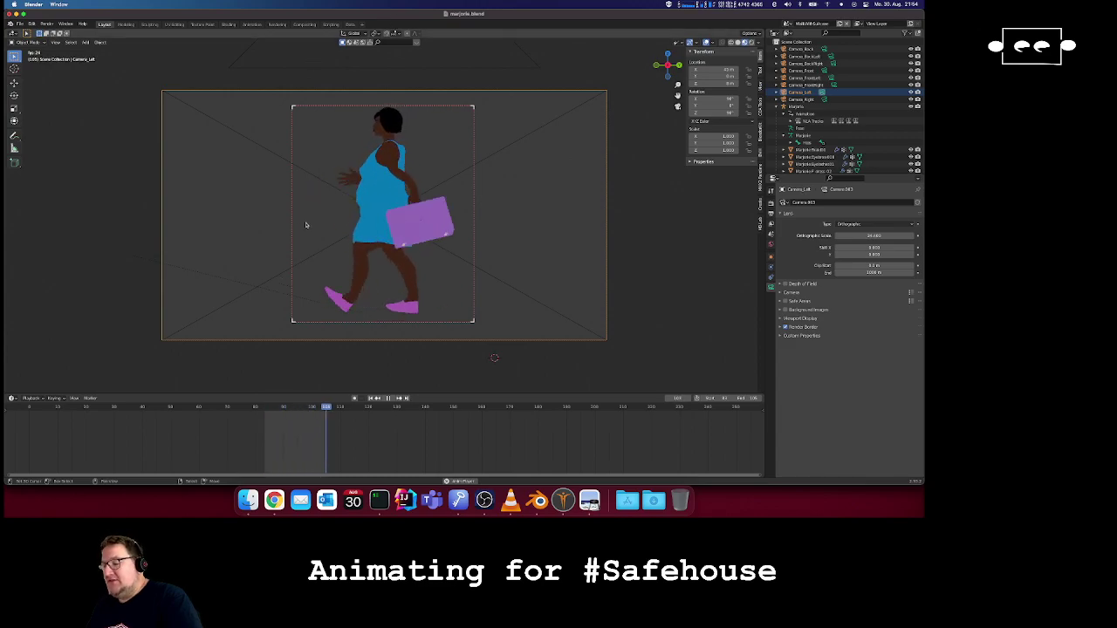
pyautogui.press('space')
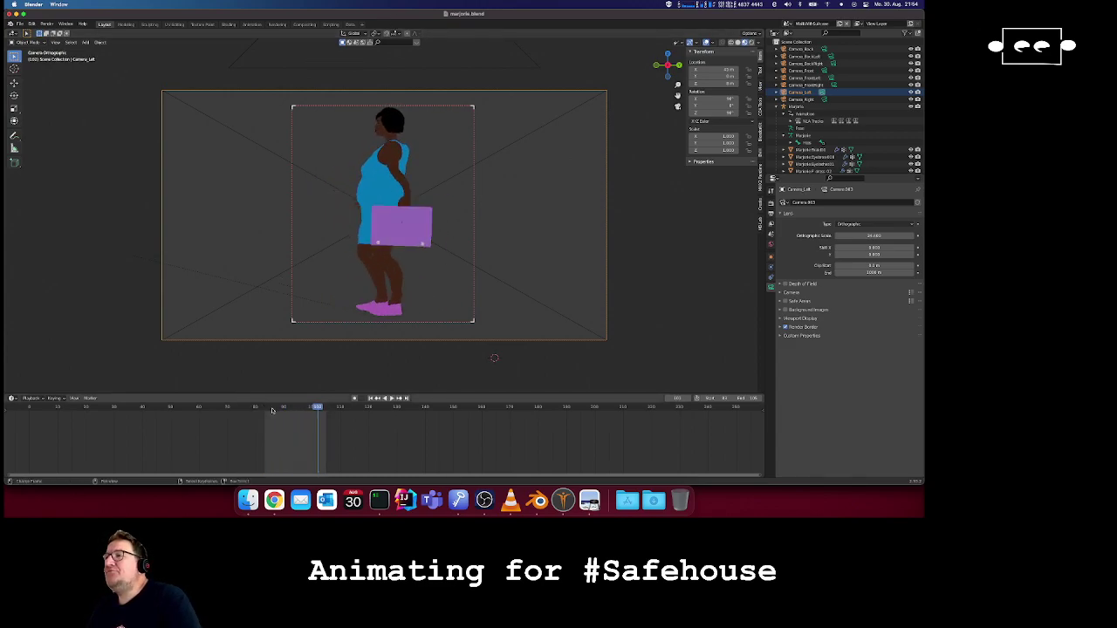
pyautogui.moveTo(267, 408); pyautogui.dragTo(263, 407)
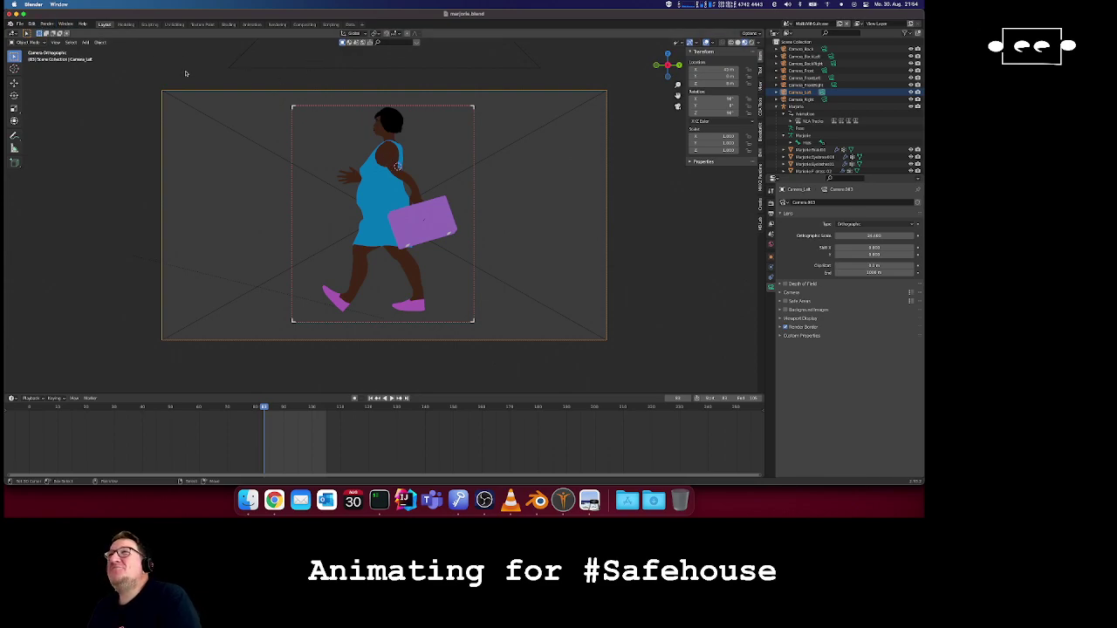
# - Select the character's dress and display the Retarget BVH add-on's options beside the viewport
pyautogui.click(380, 179)
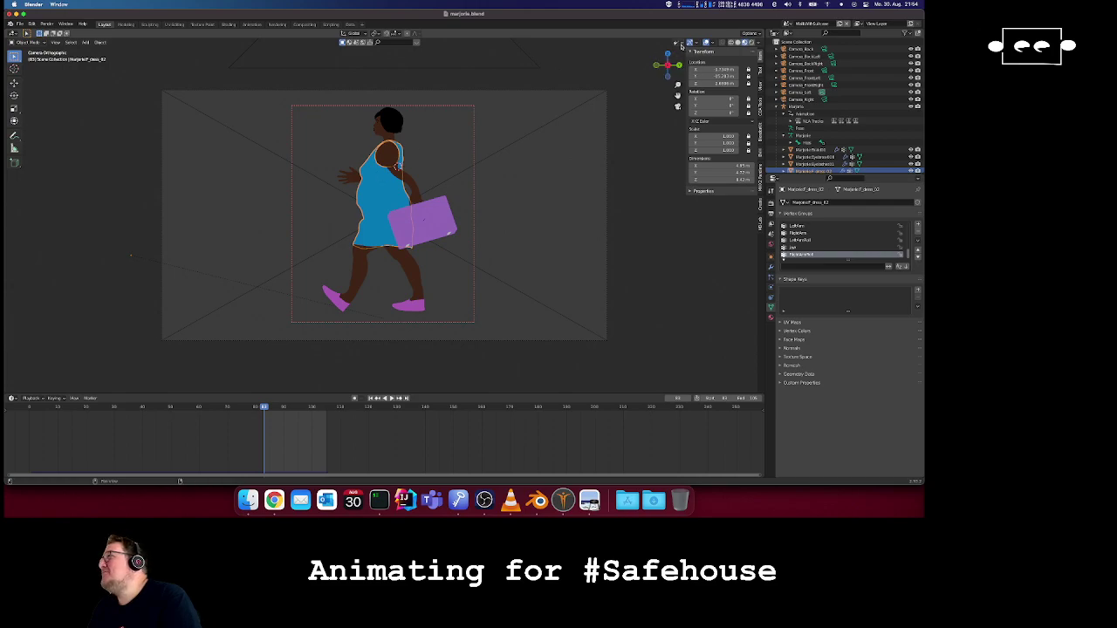
pyautogui.click(681, 43)
pyautogui.click(683, 42)
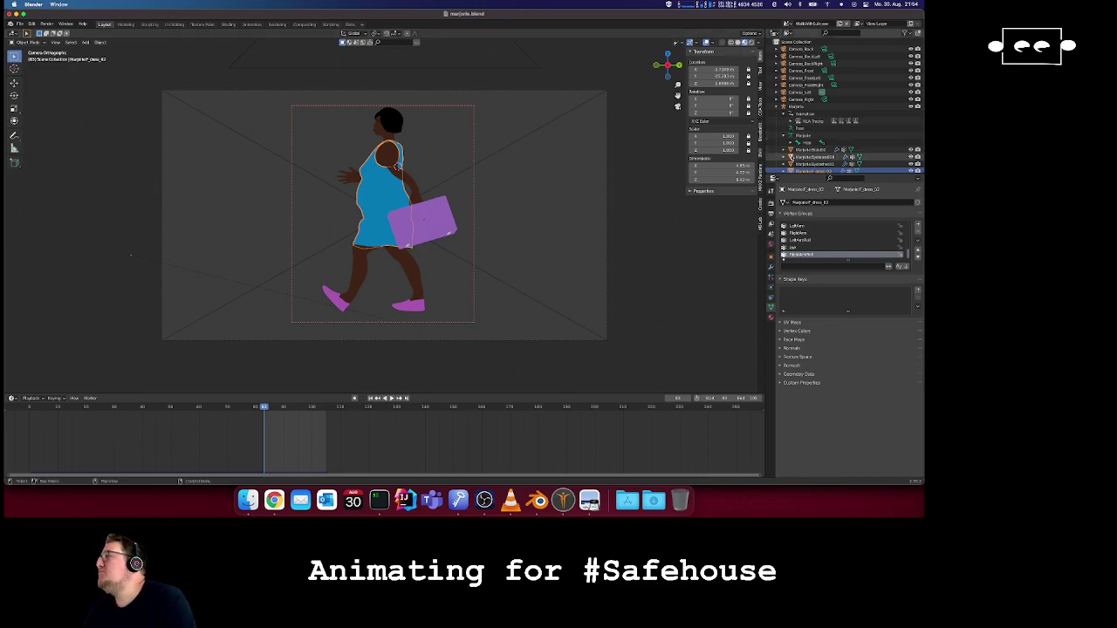
pyautogui.click(761, 151)
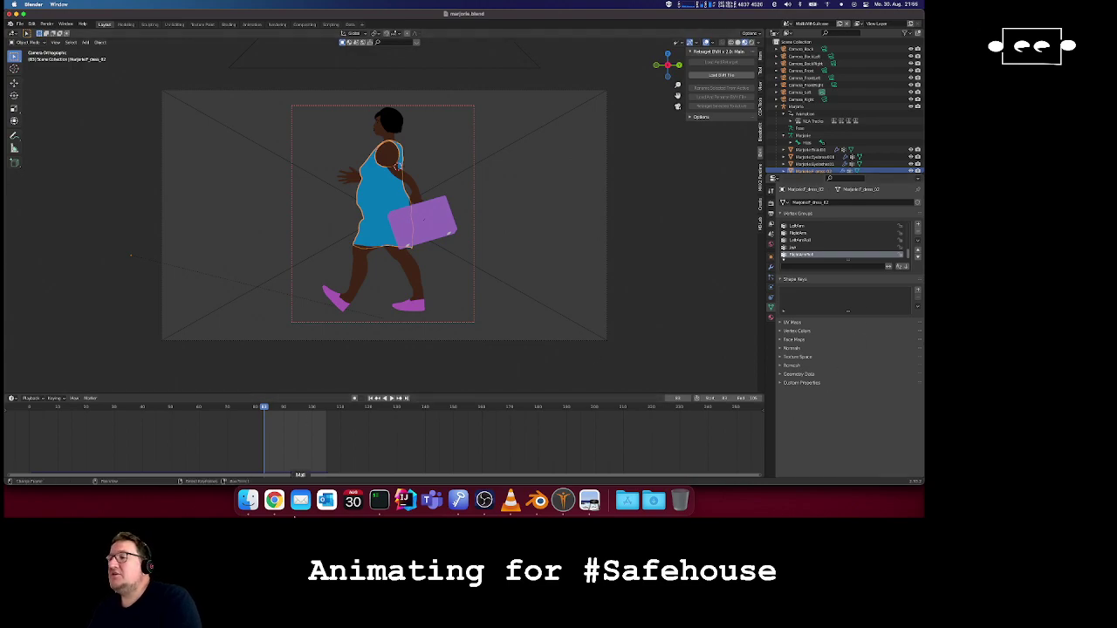
# - Switch to Chrome and open the CMU Graphics Lab Motion Capture Database page mocap.cs.cmu.edu/motcat.php in a new tab
pyautogui.click(272, 504)
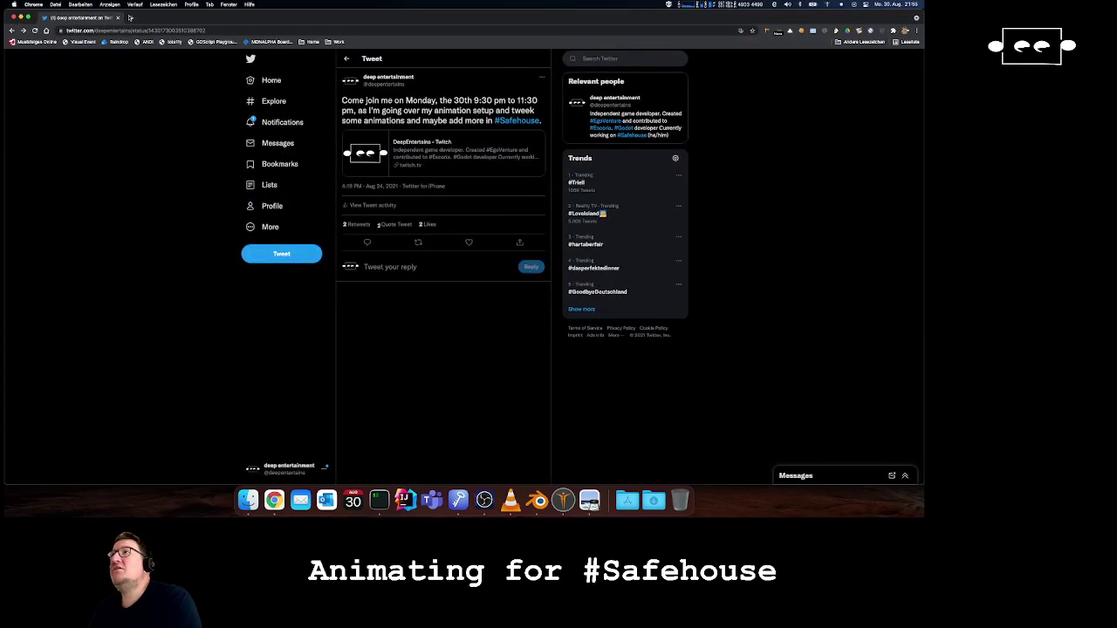
pyautogui.click(129, 17)
pyautogui.write('bvhc')
pyautogui.press('BackSpace')
pyautogui.press('super+a')
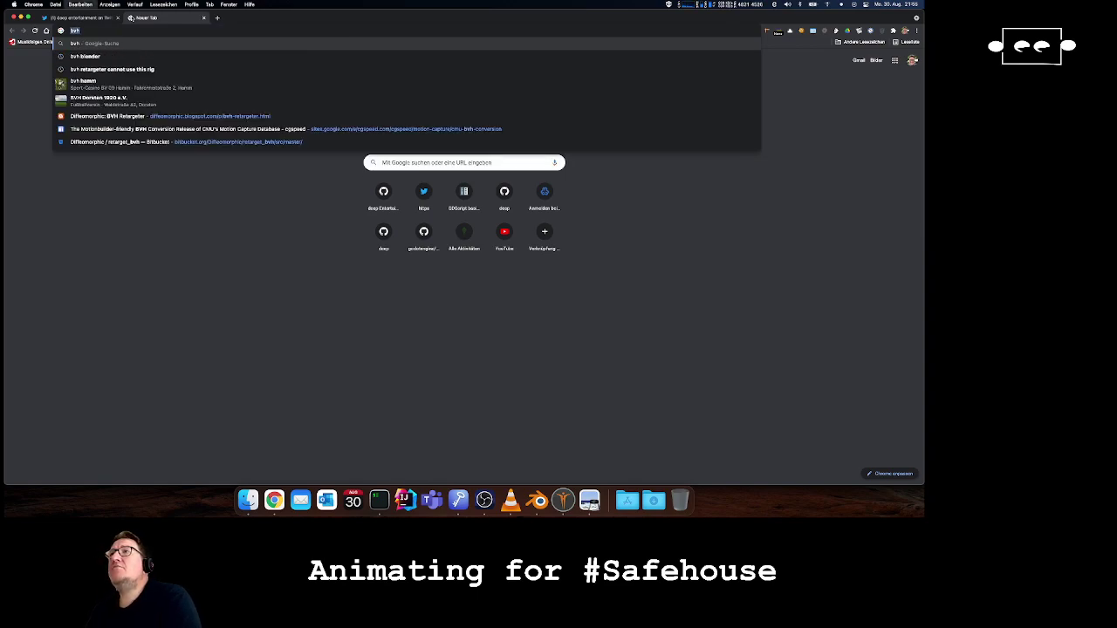
pyautogui.write('motio')
pyautogui.press('Down')
pyautogui.press('Down')
pyautogui.press('Down')
pyautogui.press('Down')
pyautogui.press('Down')
pyautogui.press('Down')
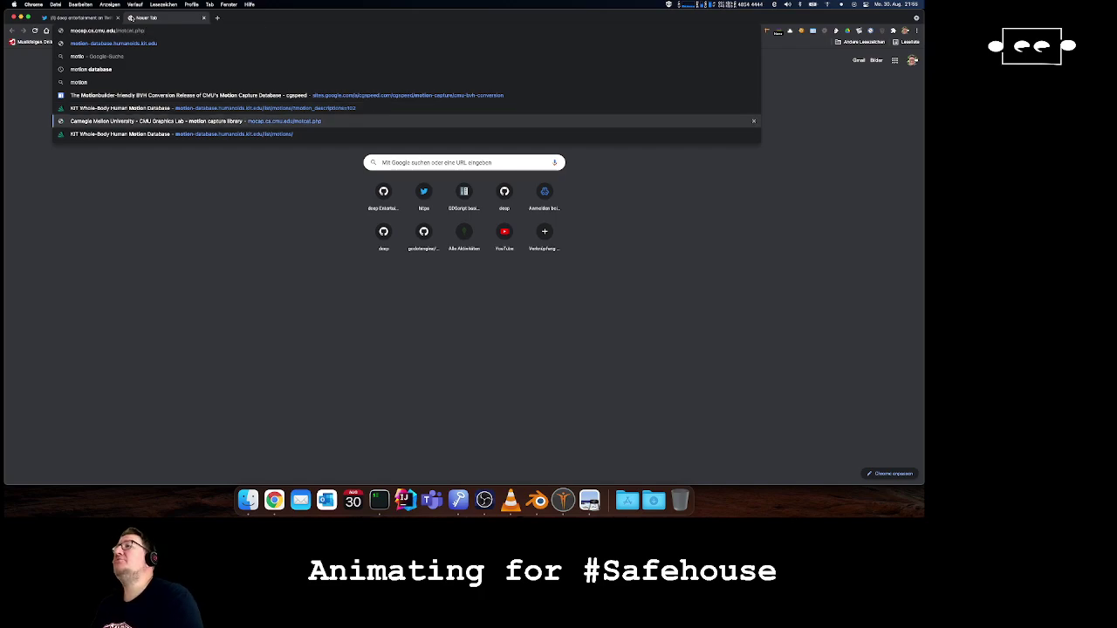
pyautogui.press('Return')
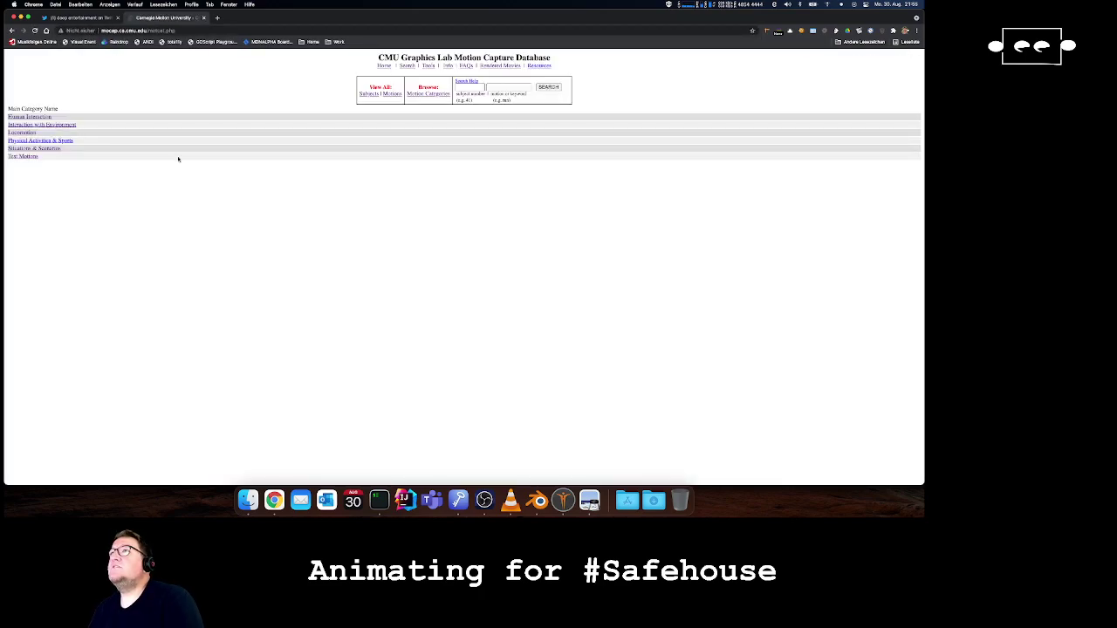
# - List all motions in the motion capture database and look through the subjects and motion descriptions
pyautogui.click(34, 117)
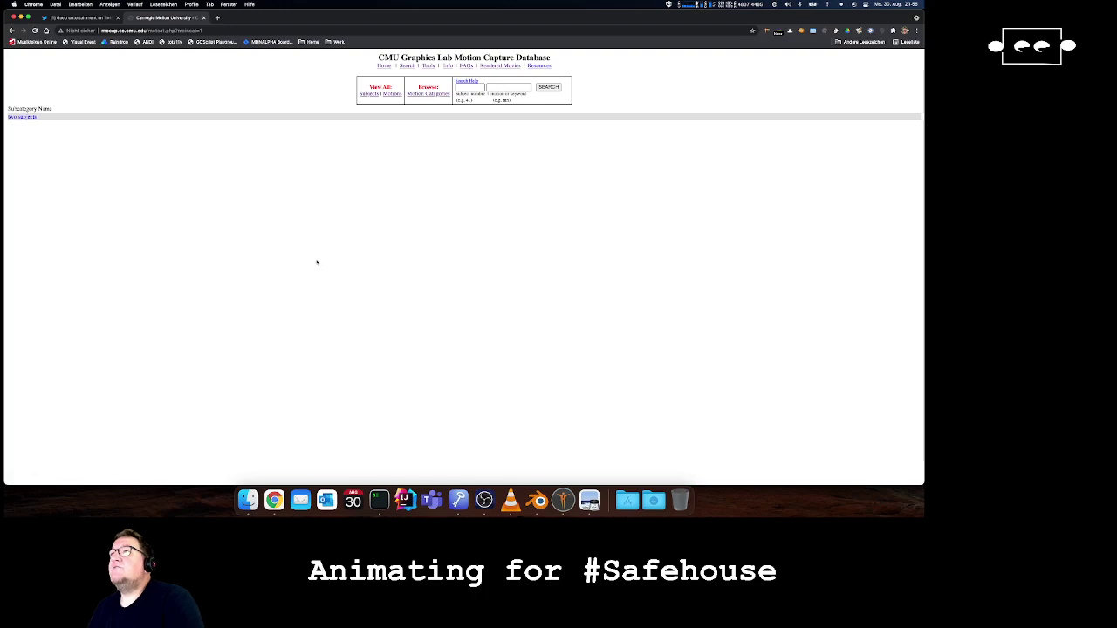
pyautogui.click(392, 94)
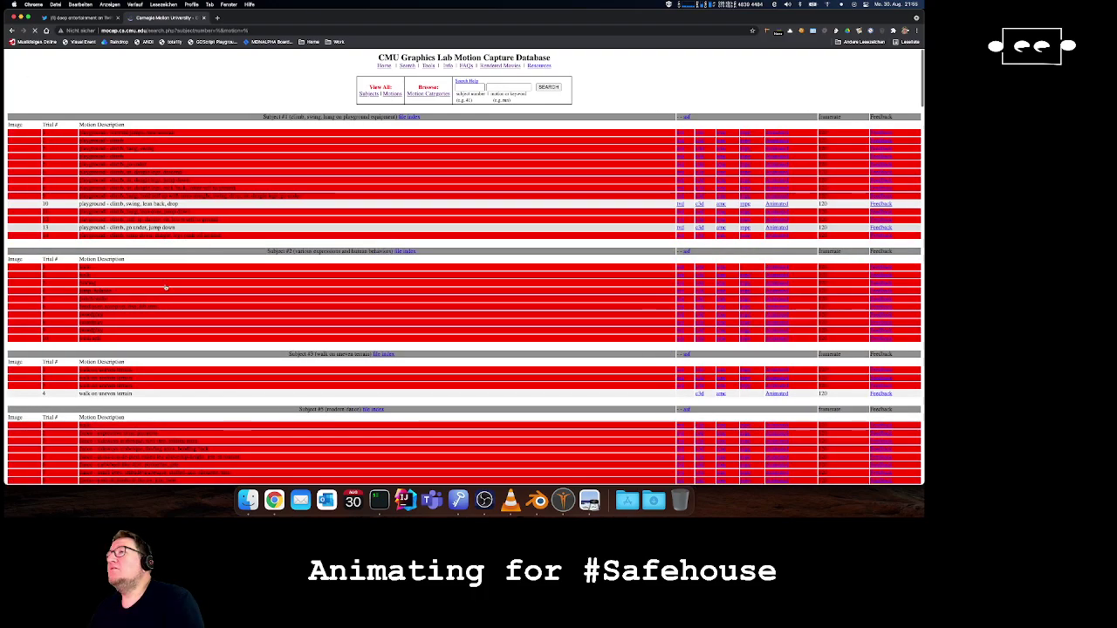
pyautogui.scroll(-20, 201, 266)
pyautogui.scroll(-20, 213, 264)
pyautogui.scroll(-20, 214, 263)
pyautogui.scroll(-20, 214, 263)
pyautogui.scroll(-20, 213, 264)
pyautogui.scroll(15, 214, 263)
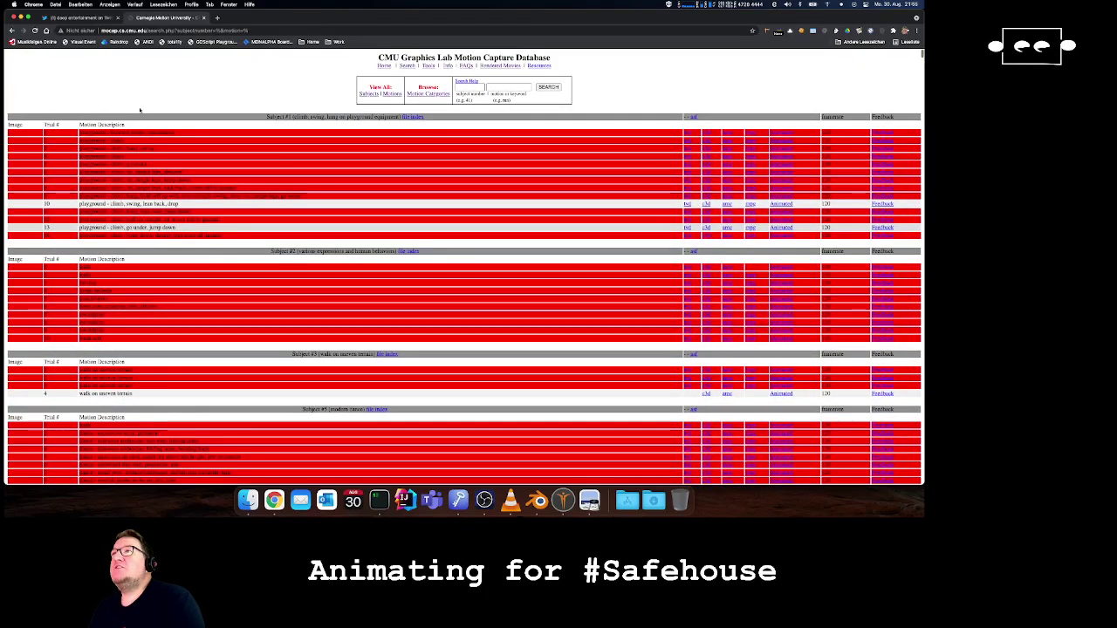
pyautogui.moveTo(94, 150); pyautogui.dragTo(222, 214)
pyautogui.click(130, 237)
pyautogui.scroll(-1, 140, 291)
pyautogui.scroll(1, 139, 291)
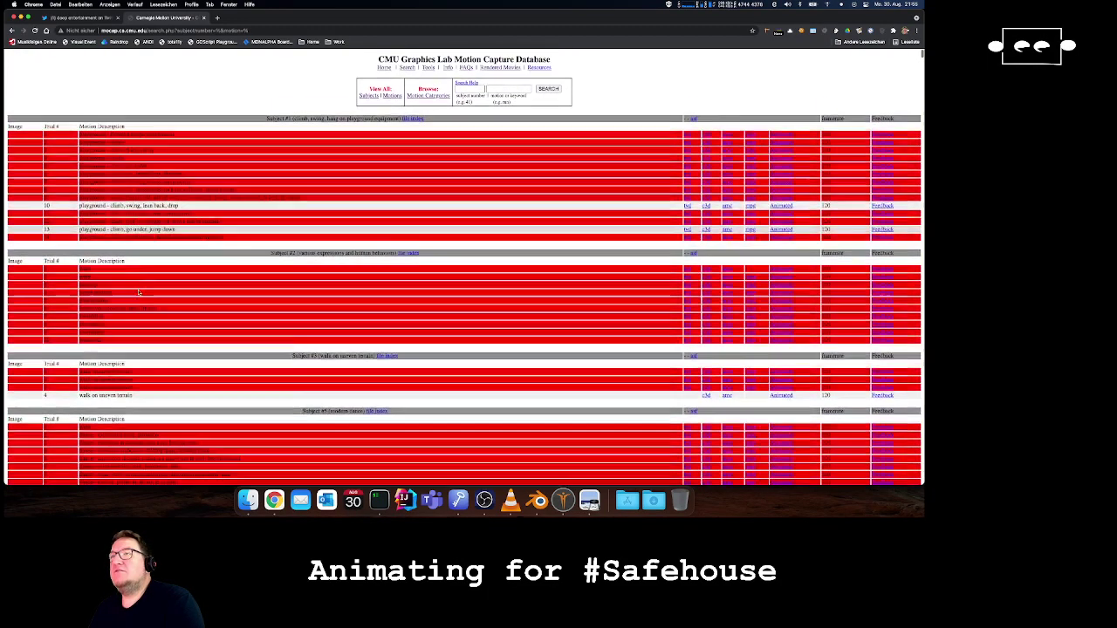
# - Open the Downloads folder in a Finder window and move the window to another display
pyautogui.click(248, 499)
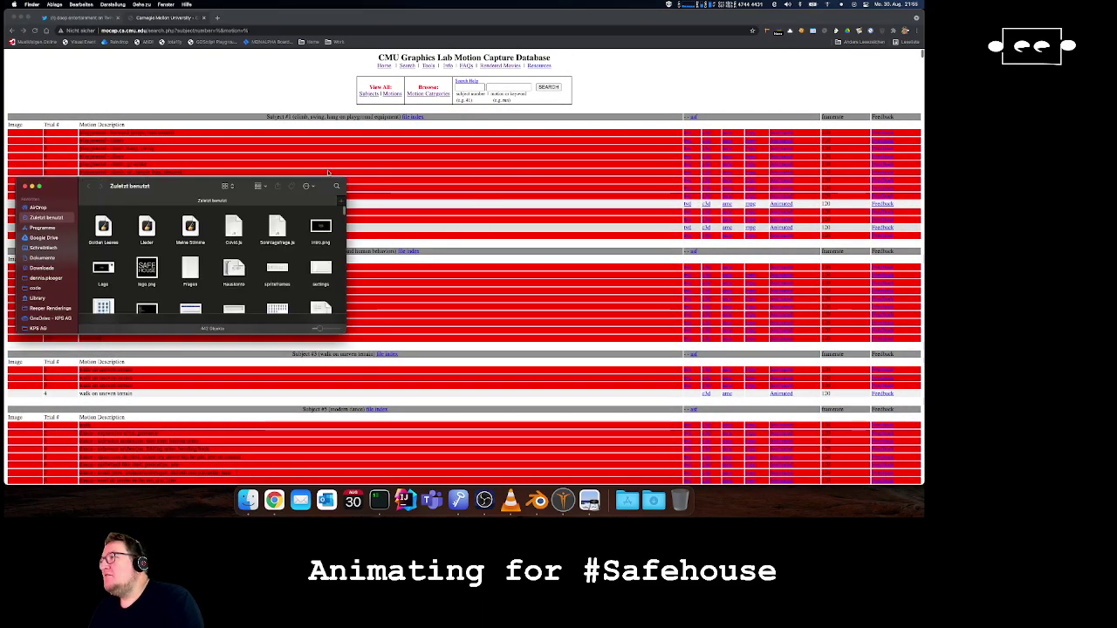
pyautogui.click(38, 268)
pyautogui.moveTo(149, 185); pyautogui.dragTo(1069, 155)
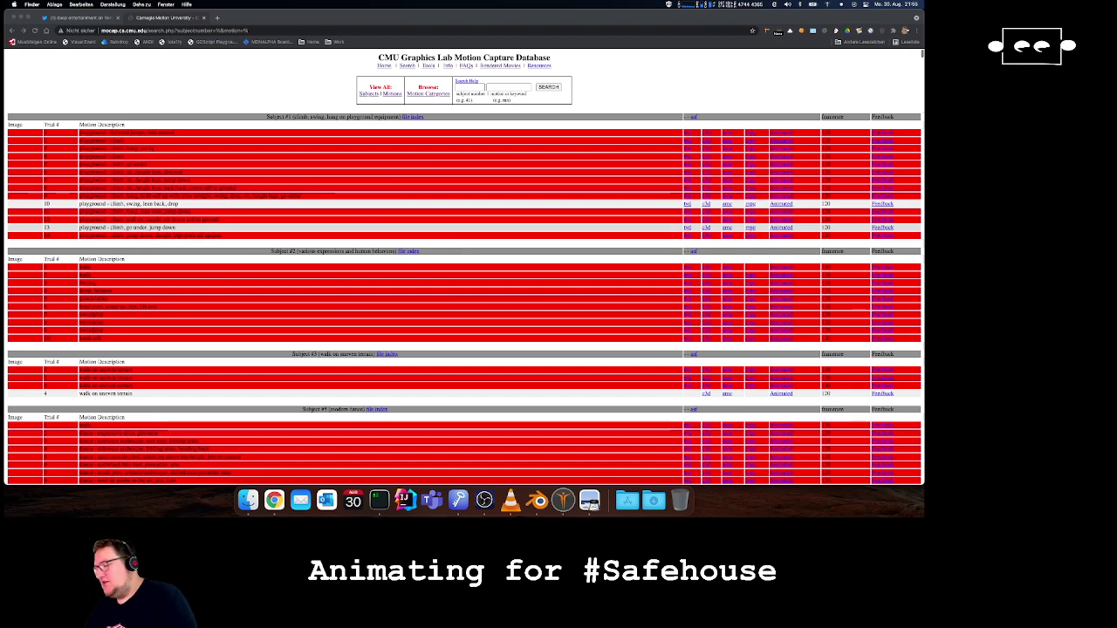
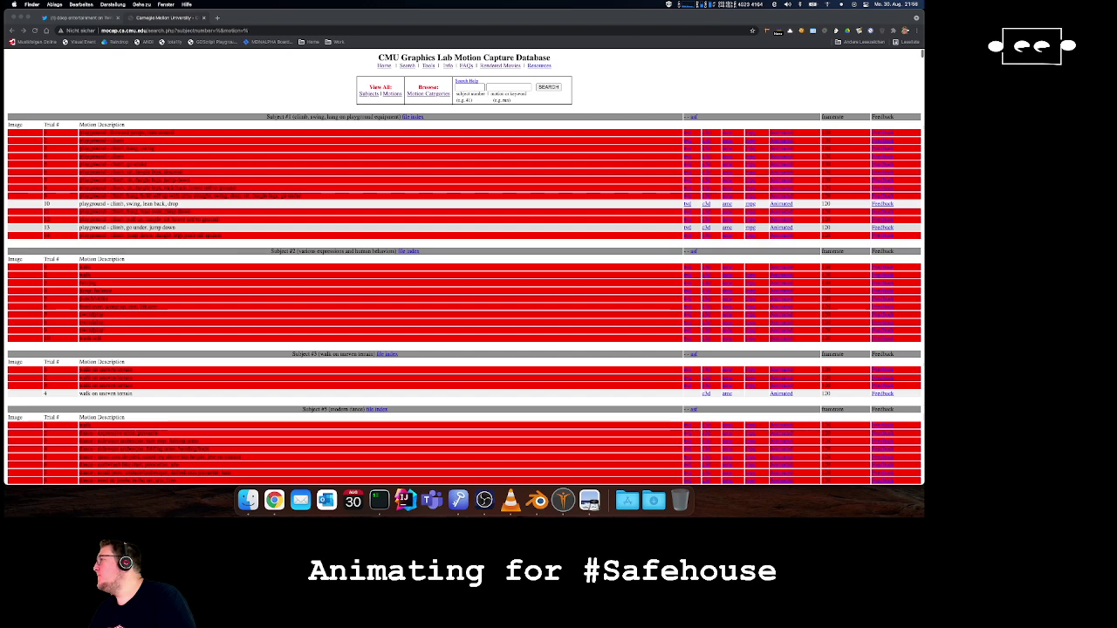
# - Download the mpg video of subject 1's first playground motion, play it in QuickTime Player and quit the player
pyautogui.click(761, 128)
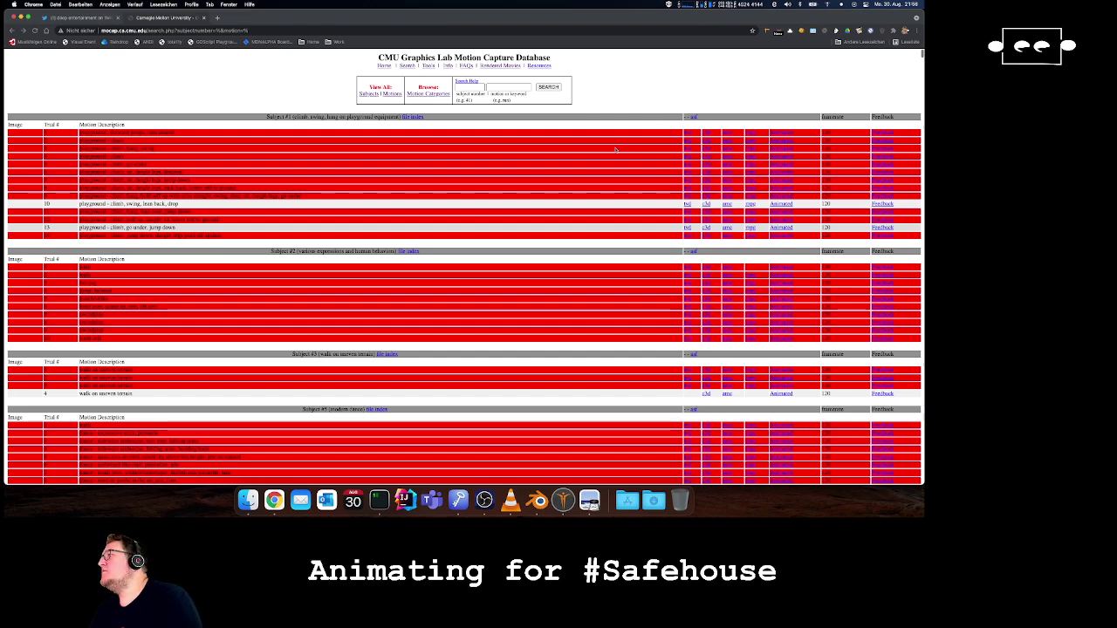
pyautogui.click(750, 133)
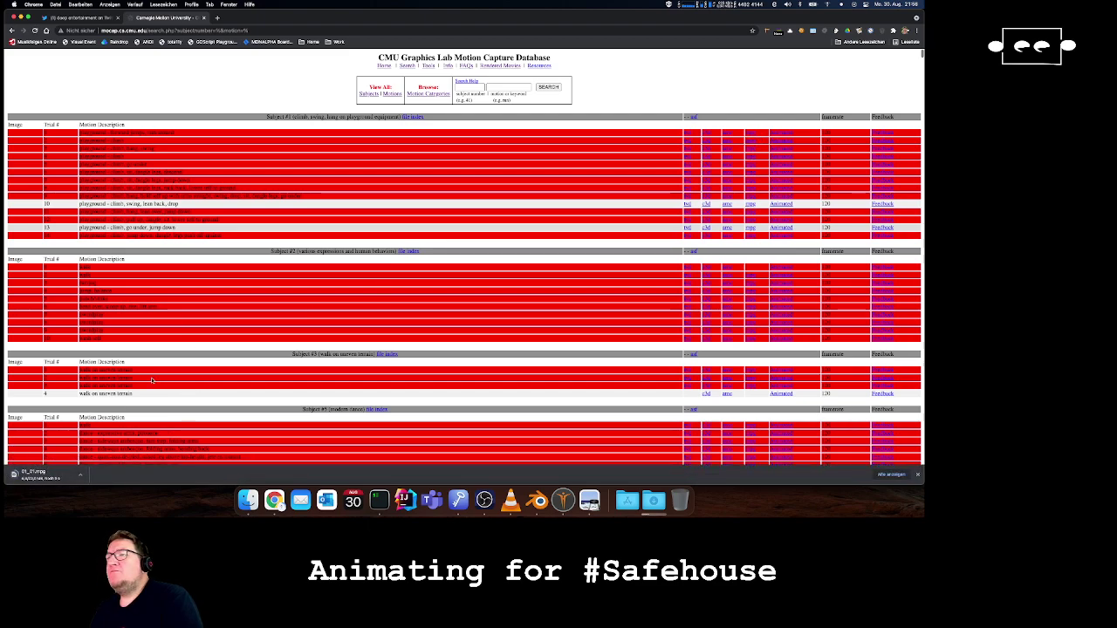
pyautogui.click(43, 474)
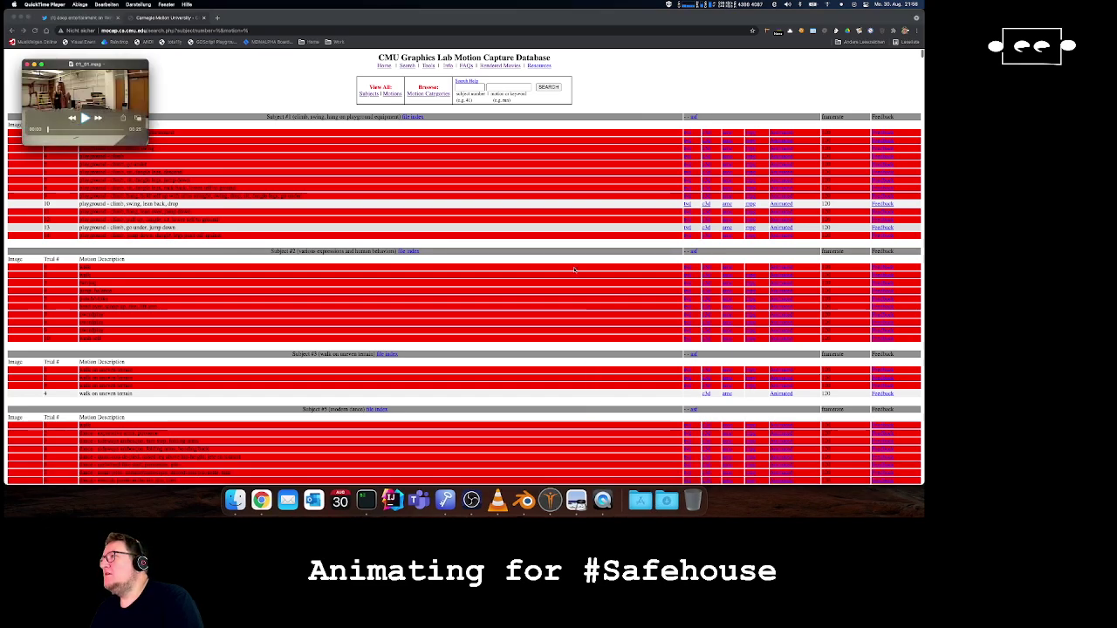
pyautogui.click(85, 118)
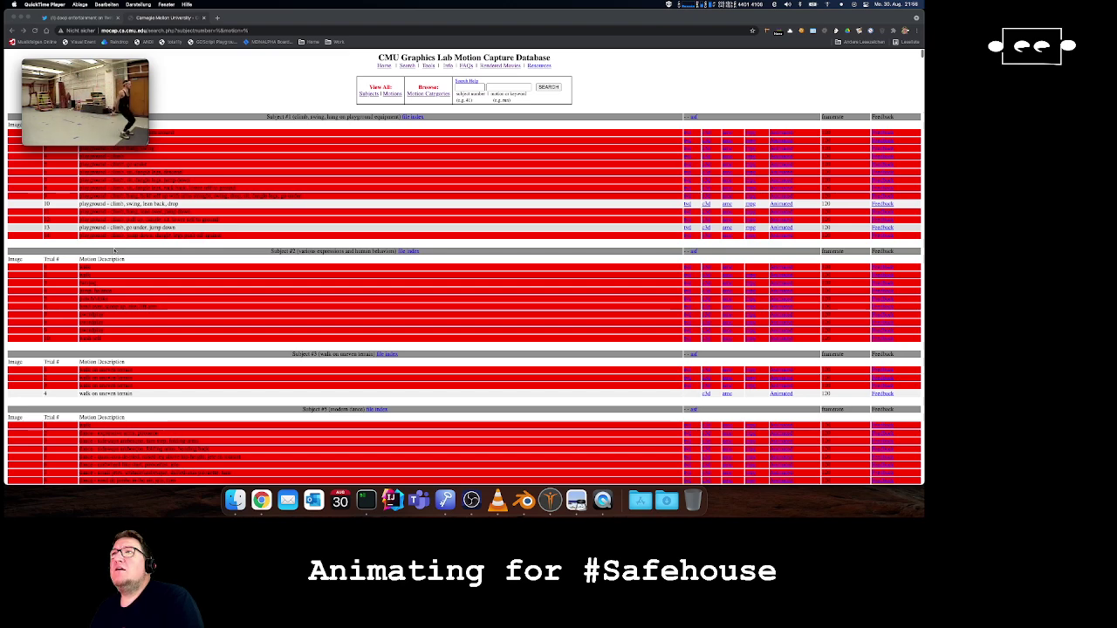
pyautogui.moveTo(109, 68)
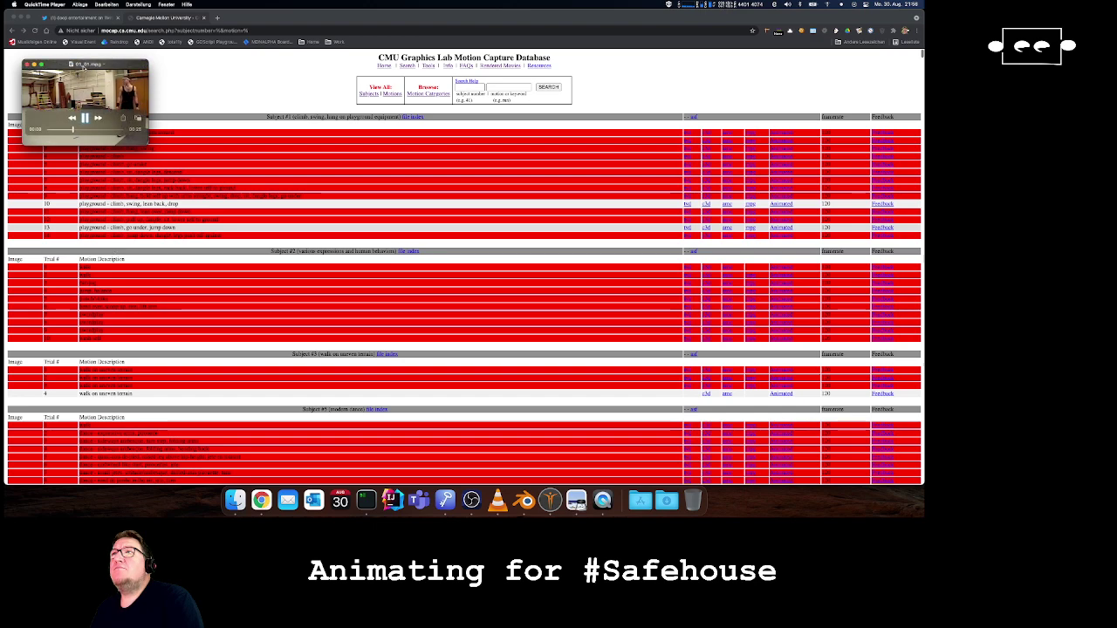
pyautogui.press('super+q')
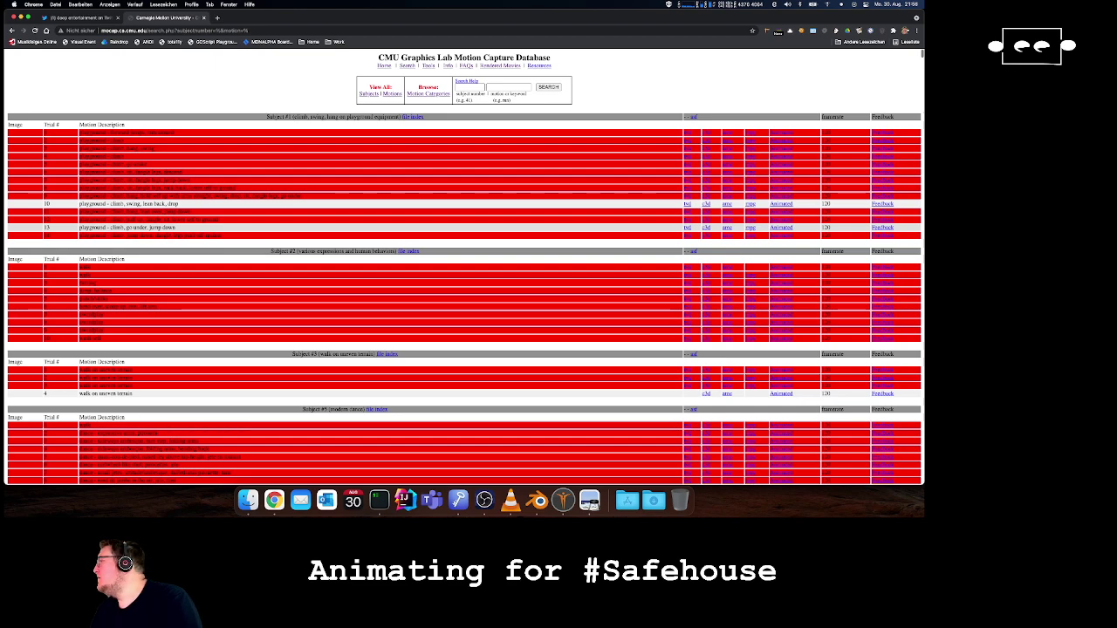
# - Switch to VLC and play the stick-figure preview video of a captured motion over the database page
pyautogui.press('super+Tab')
pyautogui.hotkey('ctrl', 'Right')
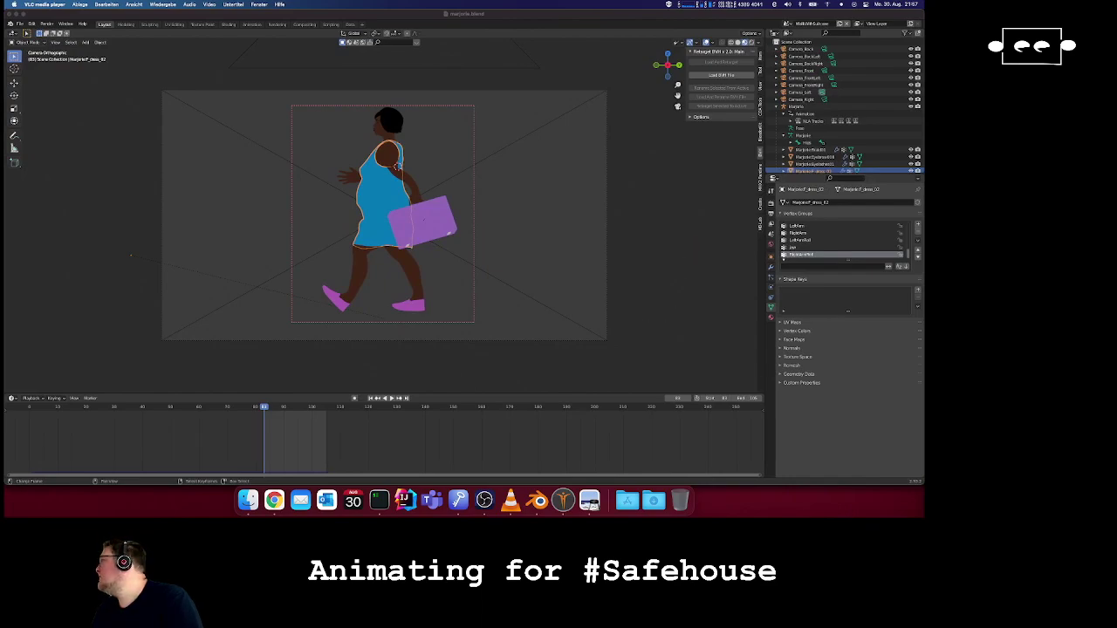
pyautogui.hotkey('ctrl', 'Left')
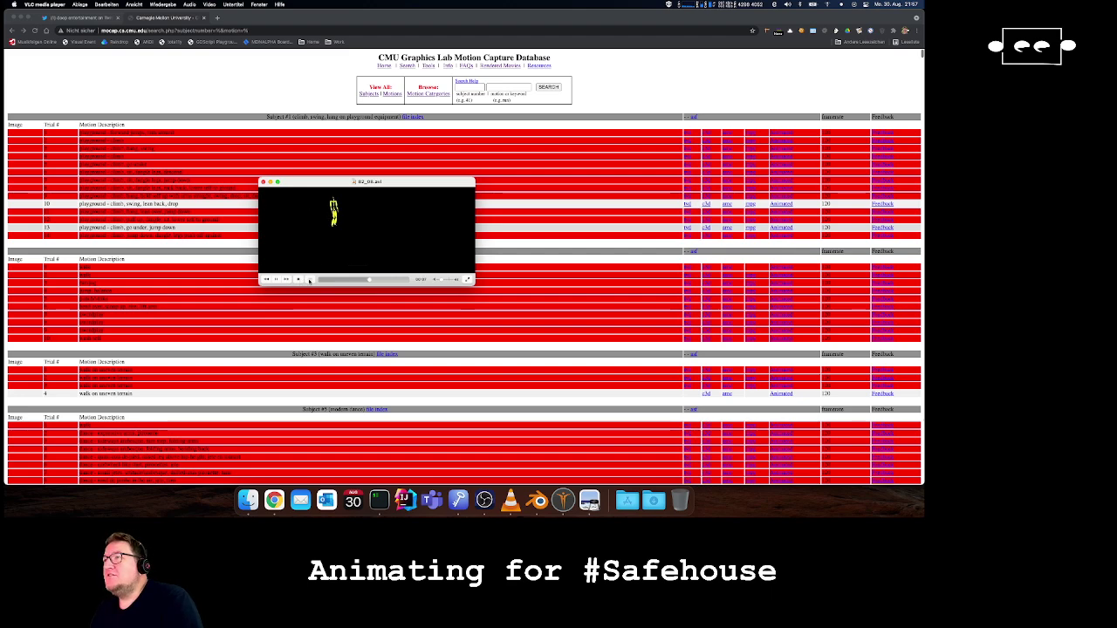
pyautogui.click(308, 280)
pyautogui.doubleClick(365, 252)
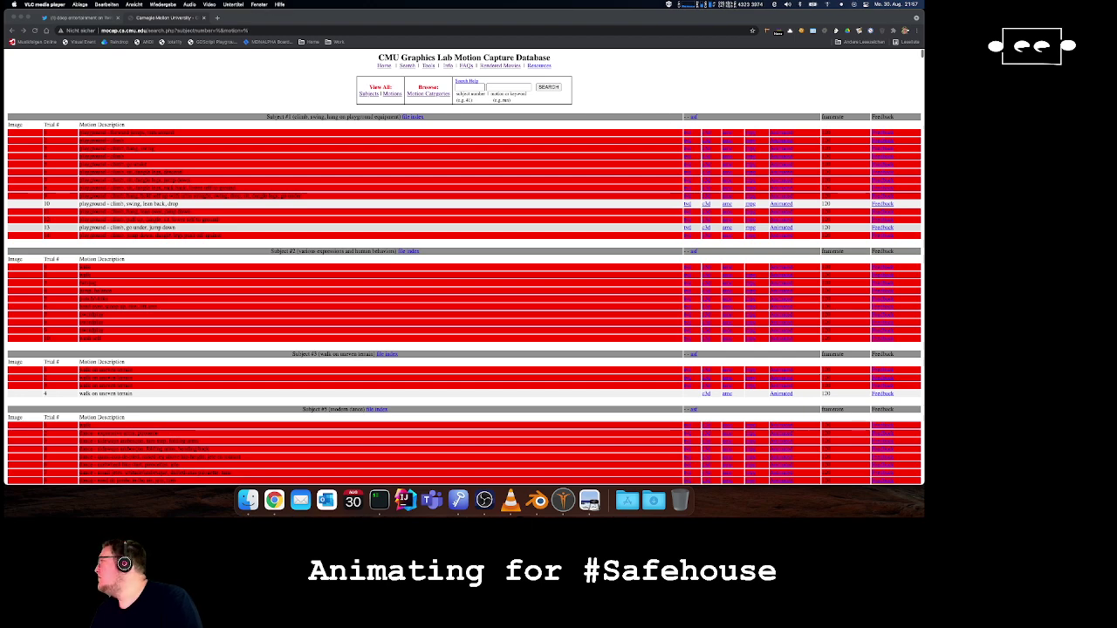
pyautogui.moveTo(920, 130); pyautogui.dragTo(497, 142)
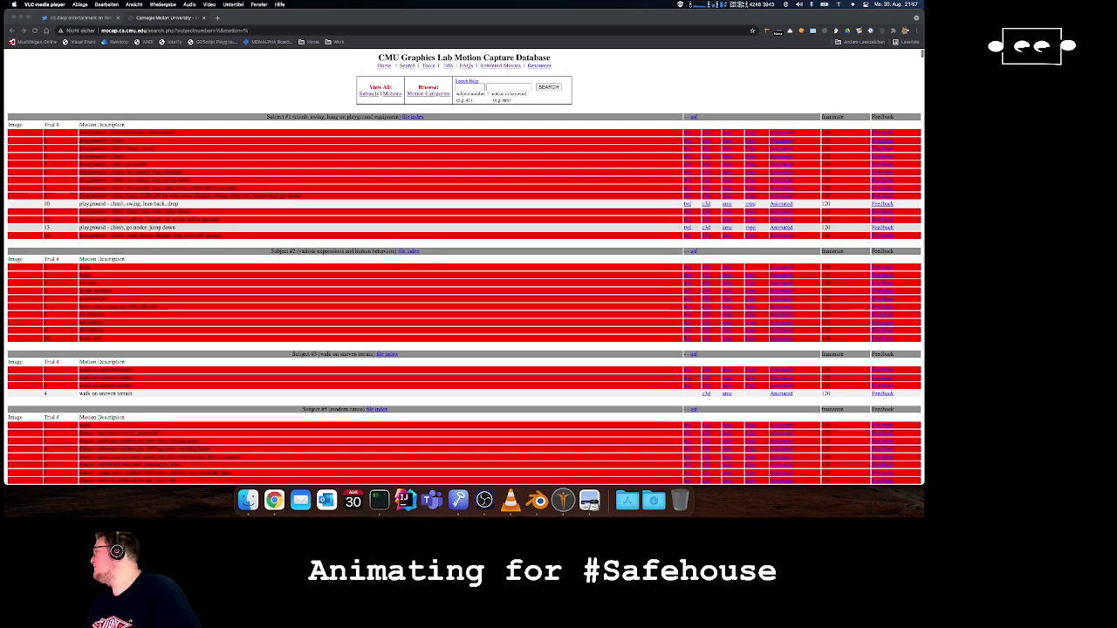
# - Return to Blender, select the character's body mesh and switch to the Animation workspace
pyautogui.hotkey('ctrl', 'Right')
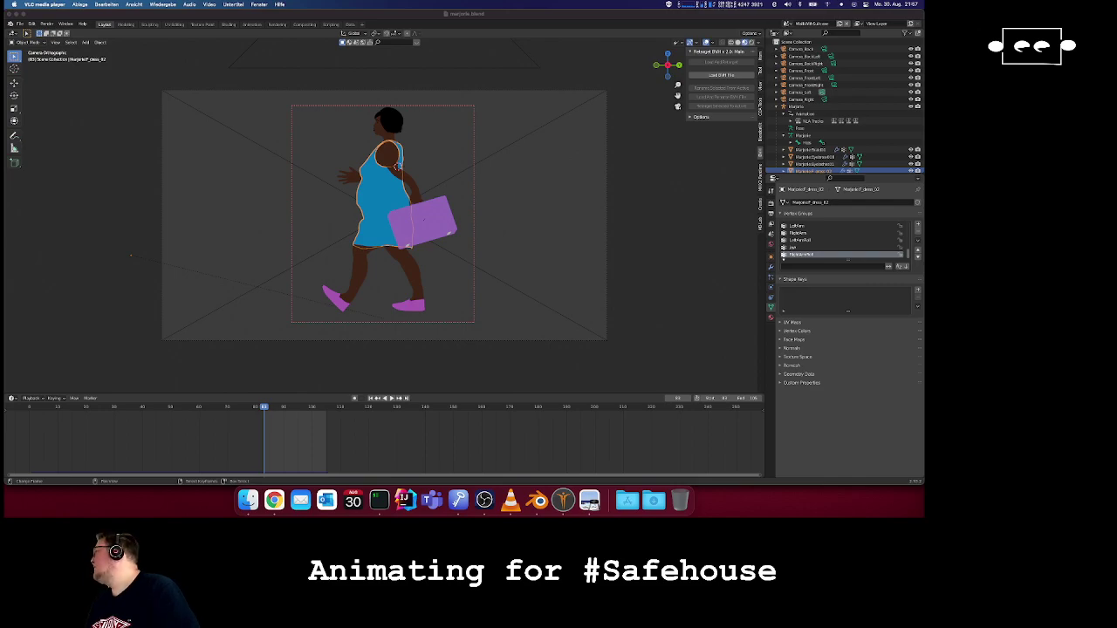
pyautogui.press('super+Tab')
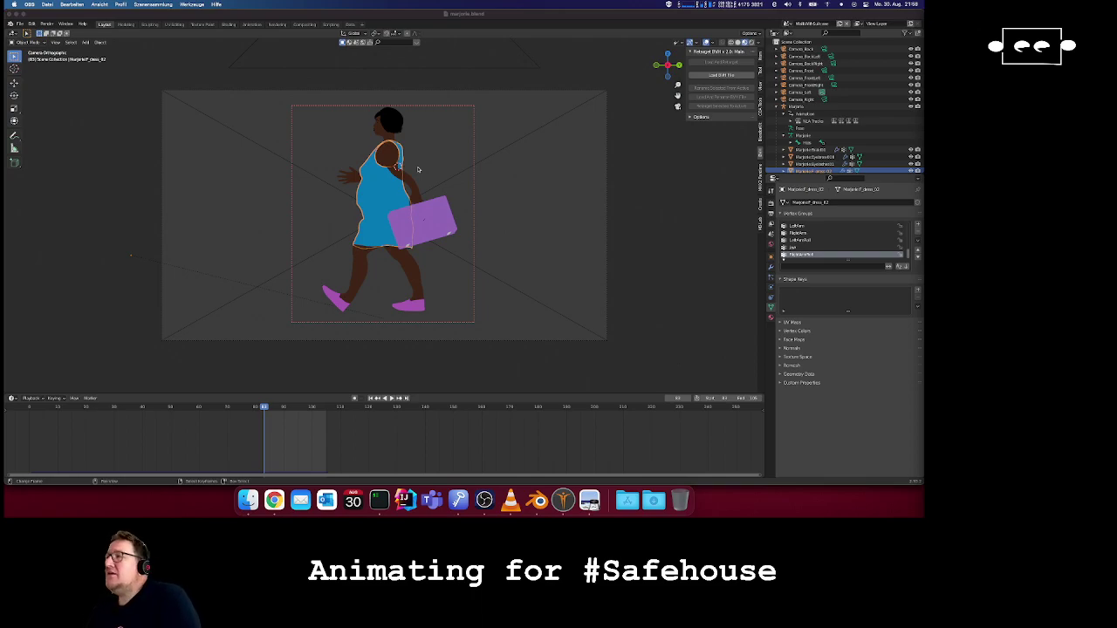
pyautogui.click(564, 194)
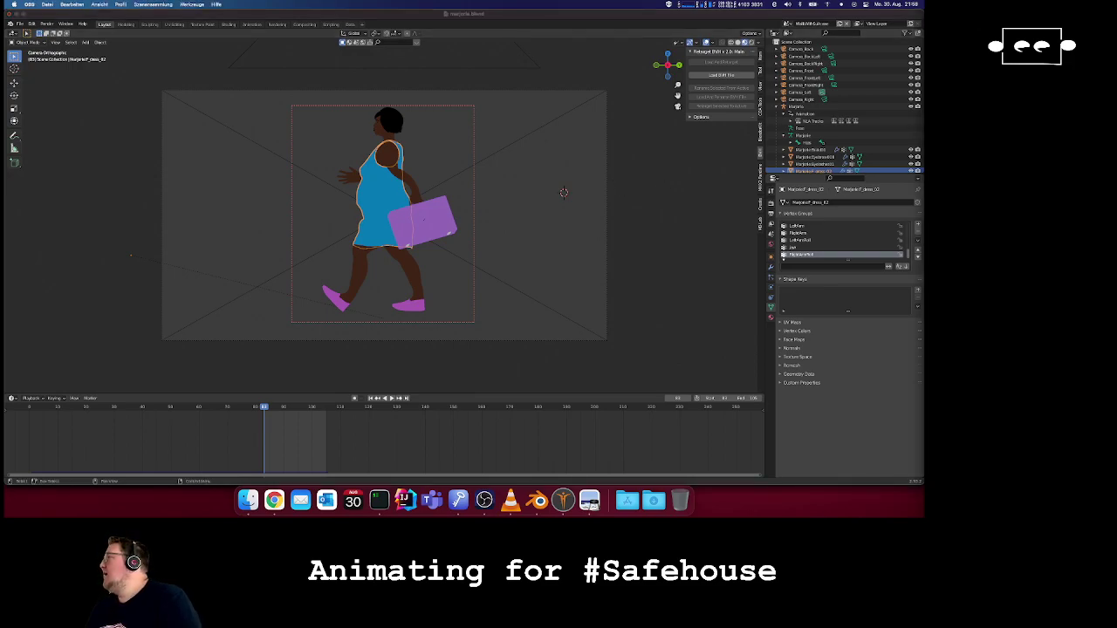
pyautogui.click(392, 158)
pyautogui.click(388, 153)
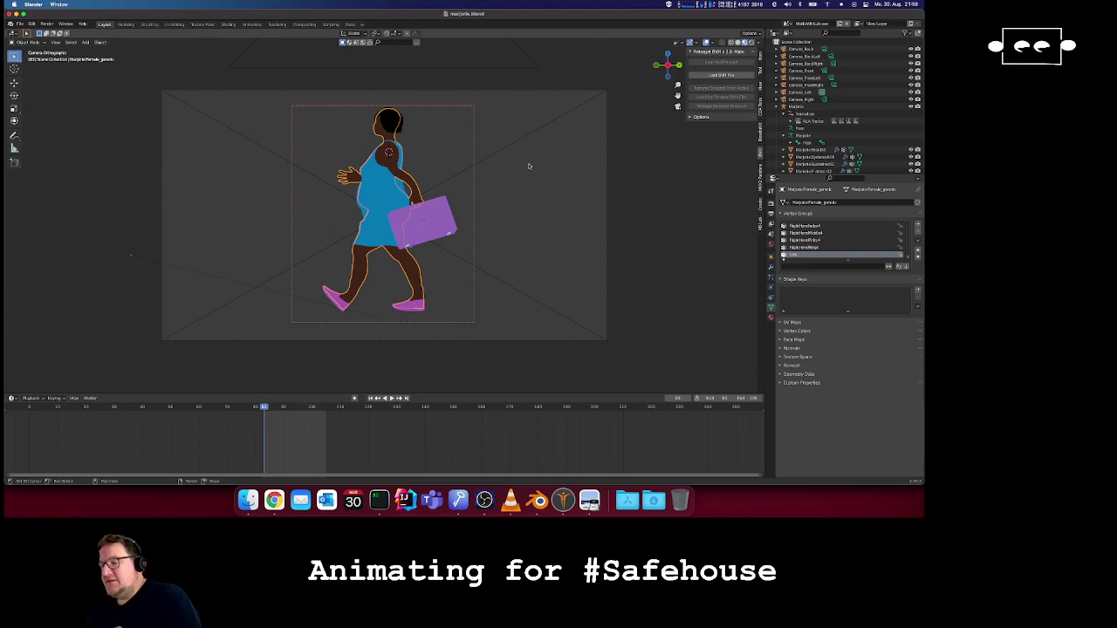
pyautogui.click(677, 43)
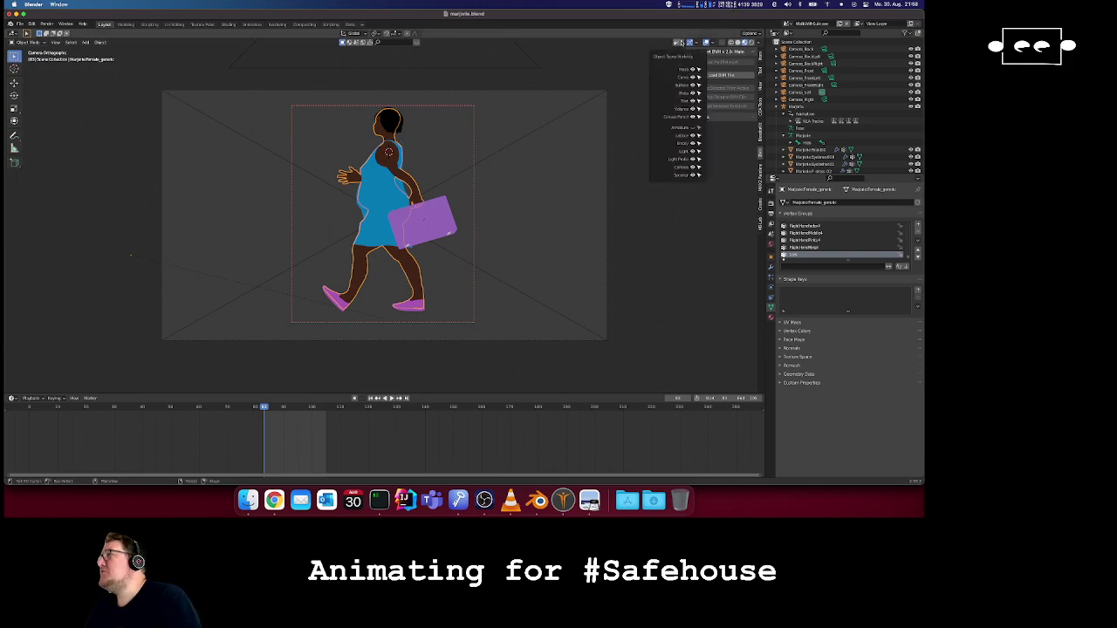
pyautogui.click(253, 25)
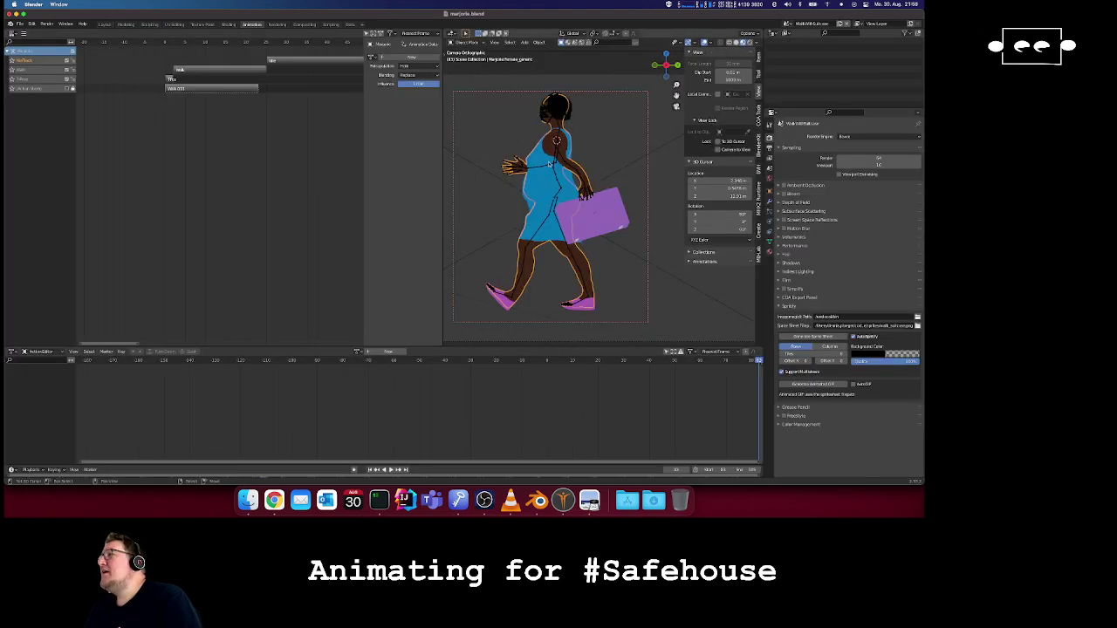
# - Select the character's armature, widen the 3D viewport and show the BVH retargeting tools
pyautogui.click(548, 164)
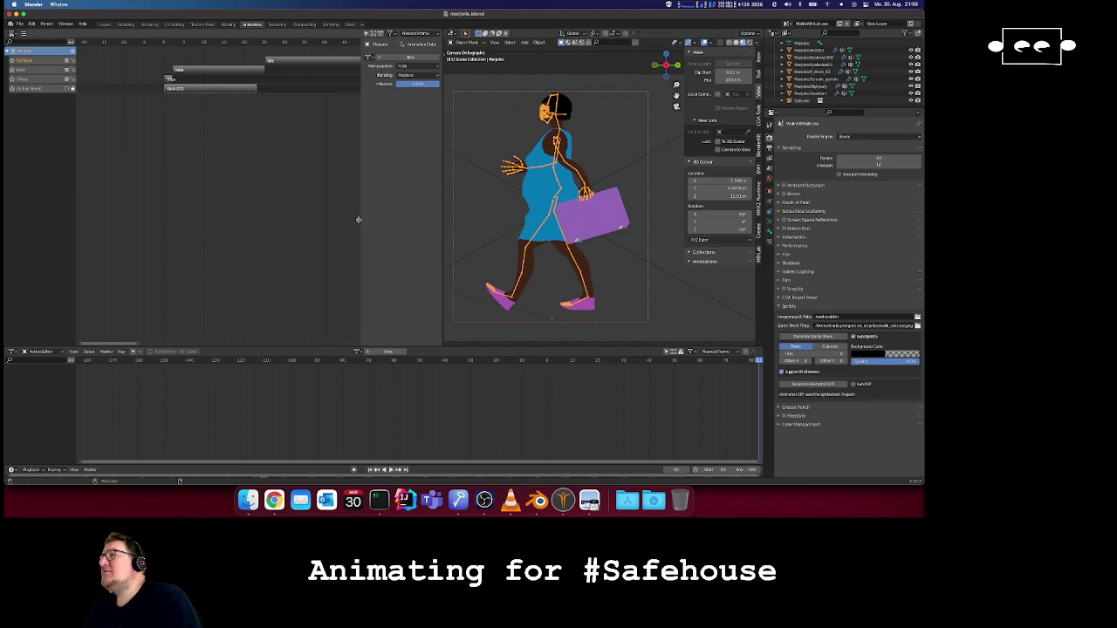
pyautogui.moveTo(361, 219); pyautogui.dragTo(288, 212)
pyautogui.moveTo(441, 212); pyautogui.dragTo(341, 211)
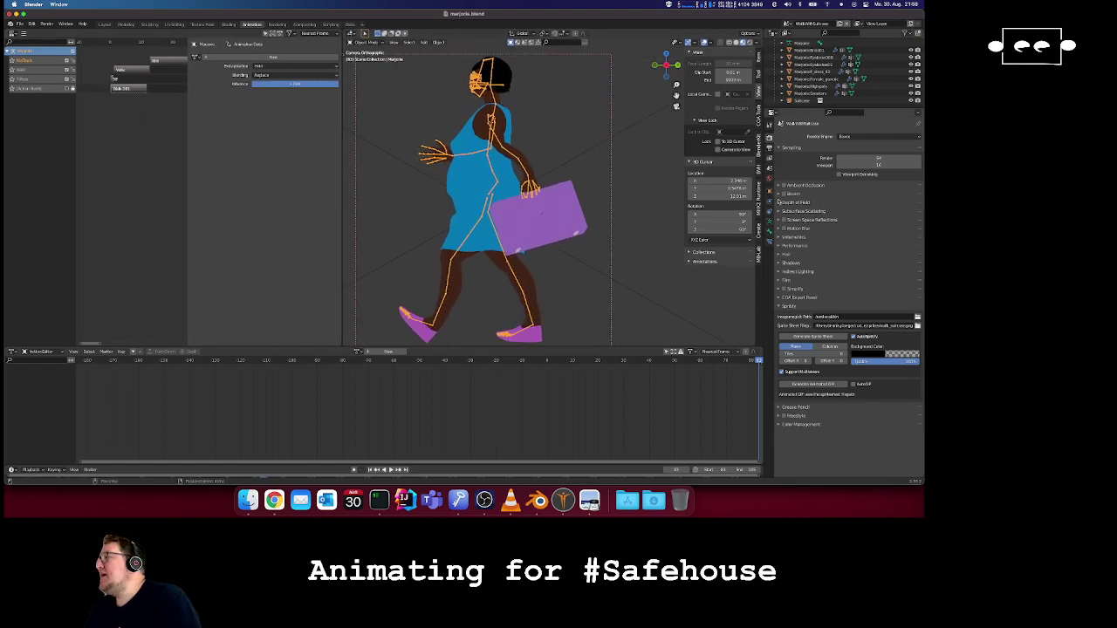
pyautogui.click(758, 166)
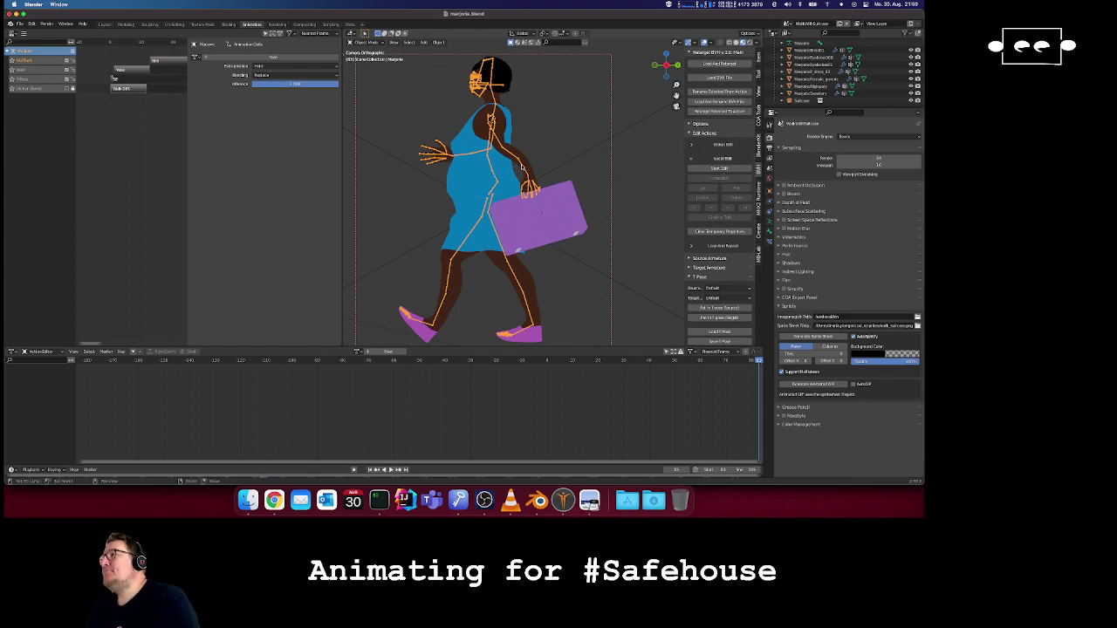
# - Enter Pose Mode, select the left forearm bone and load the WalkWithSuitcase action in the Action Editor
pyautogui.hotkey('ctrl', 'Tab')
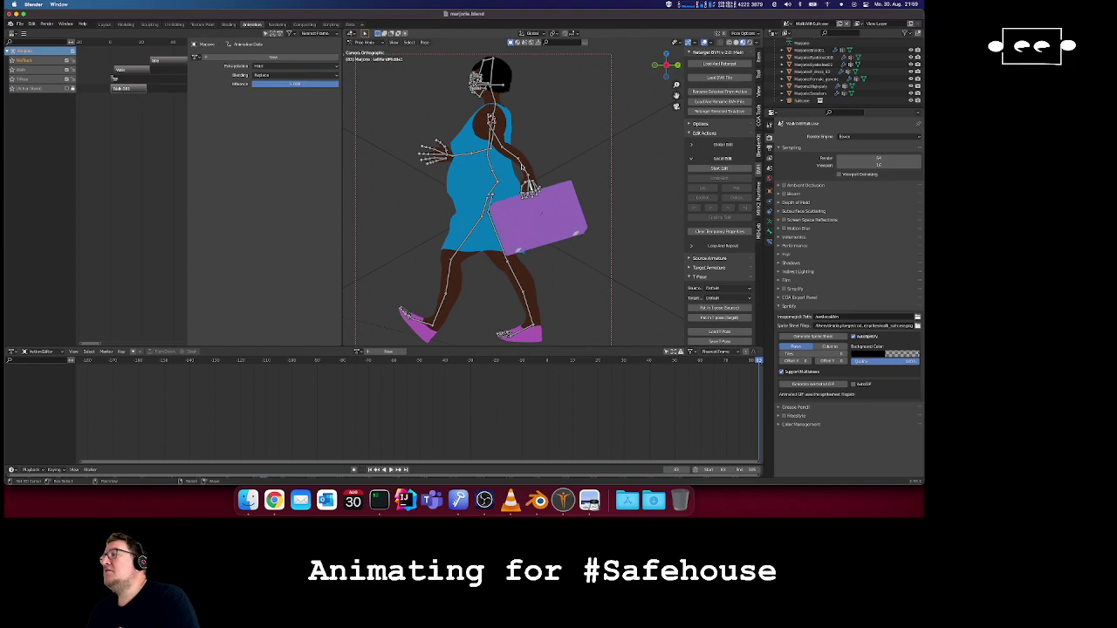
pyautogui.click(521, 164)
pyautogui.click(38, 352)
pyautogui.click(41, 359)
pyautogui.click(39, 352)
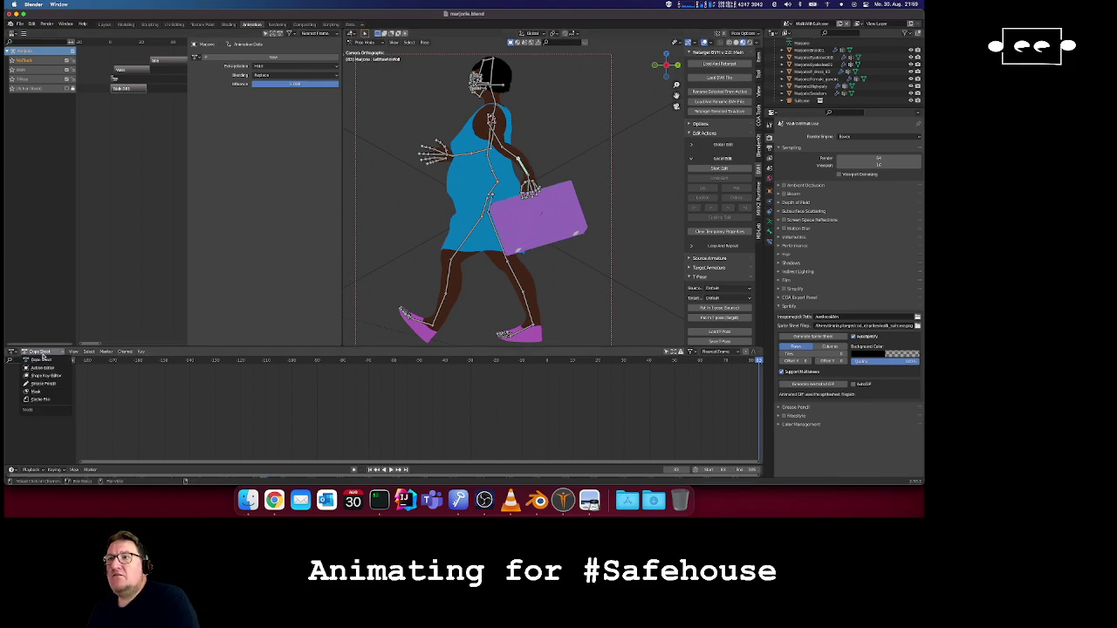
pyautogui.click(43, 375)
pyautogui.click(51, 351)
pyautogui.click(42, 368)
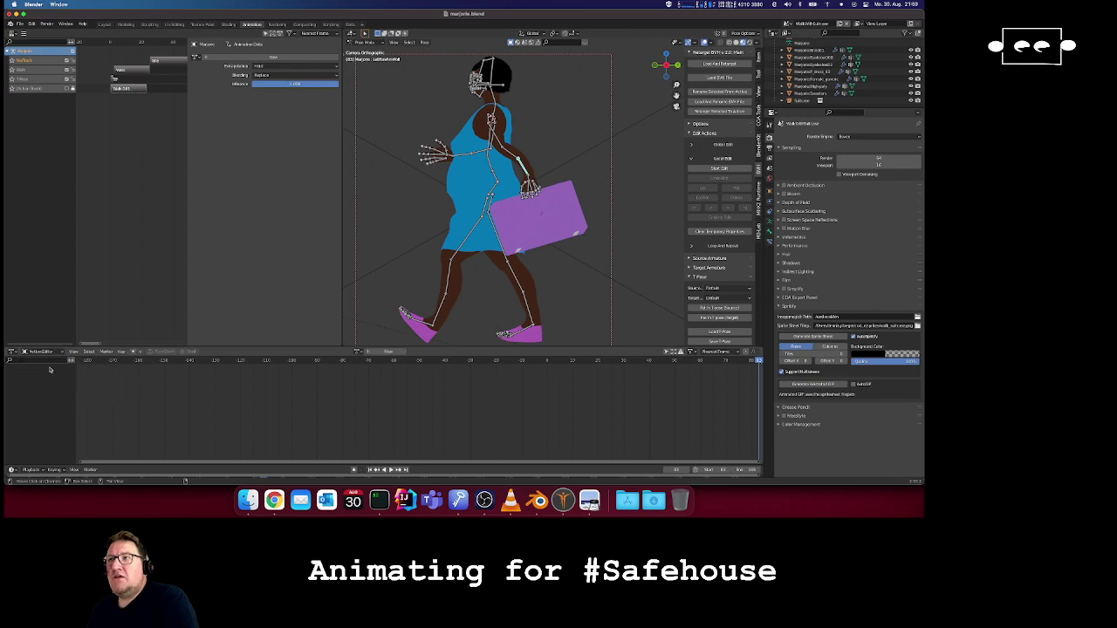
pyautogui.click(358, 351)
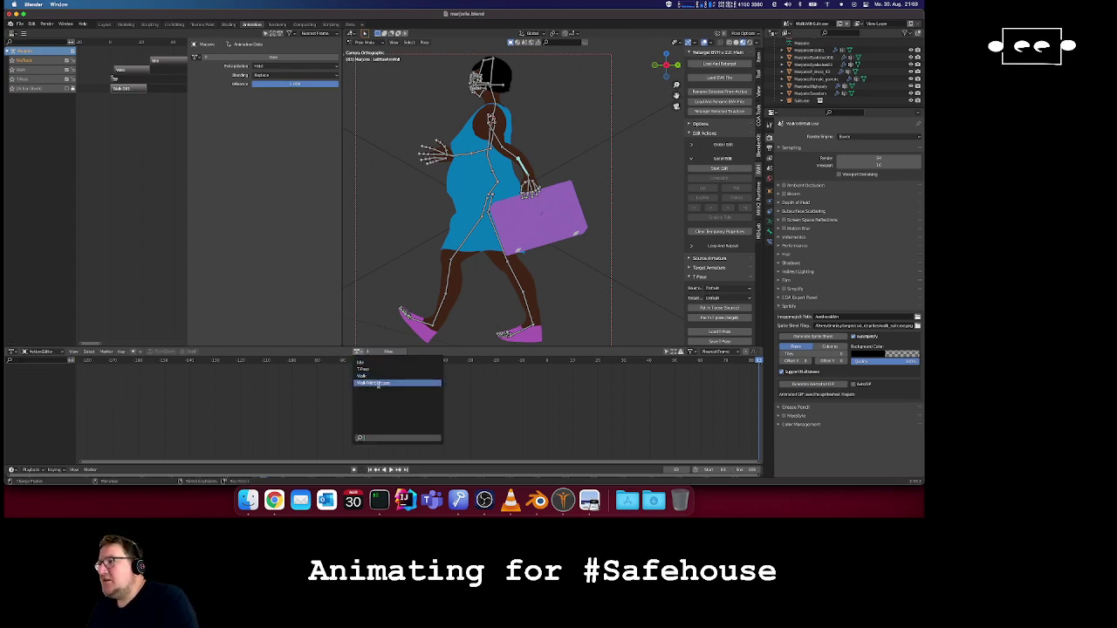
pyautogui.click(378, 383)
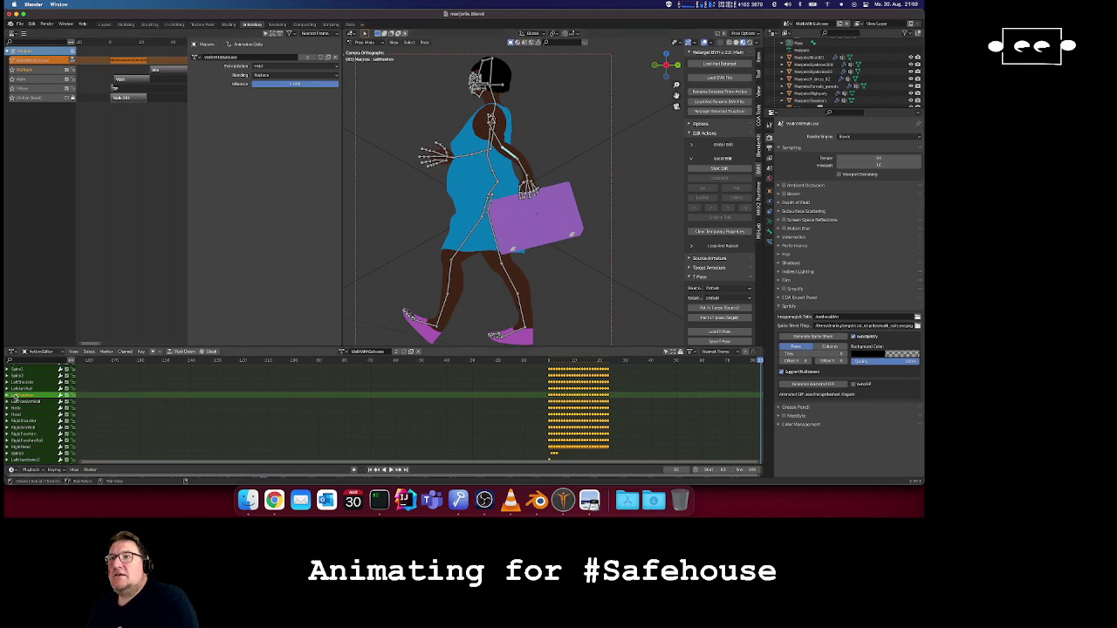
# - Start a local edit on the action and rotate the left forearm roll bone so the suitcase swings backward
pyautogui.click(522, 168)
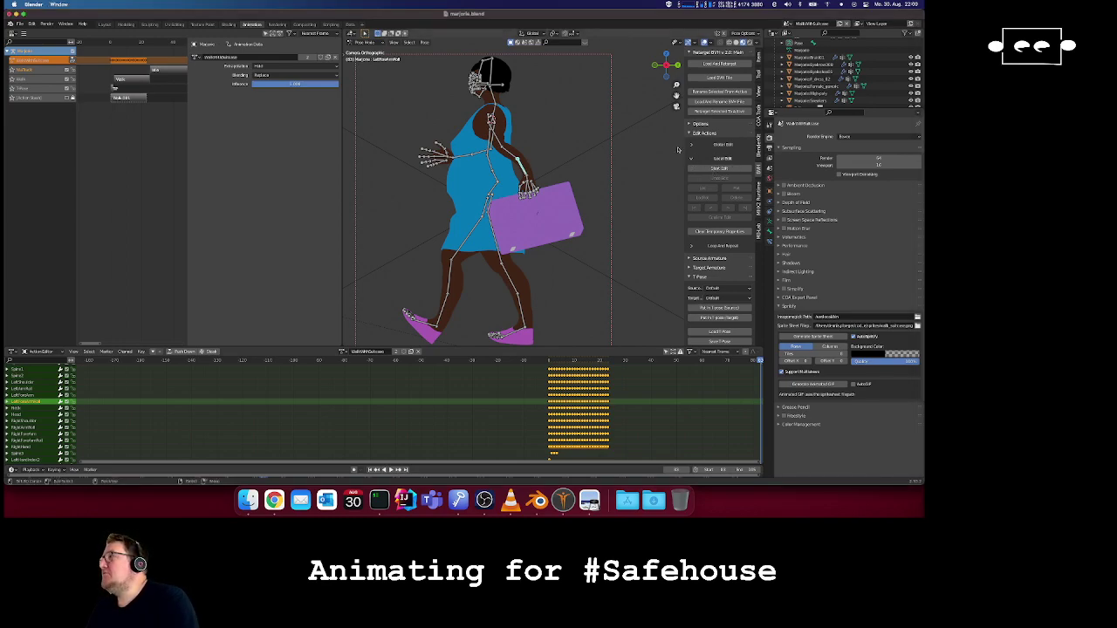
pyautogui.click(720, 168)
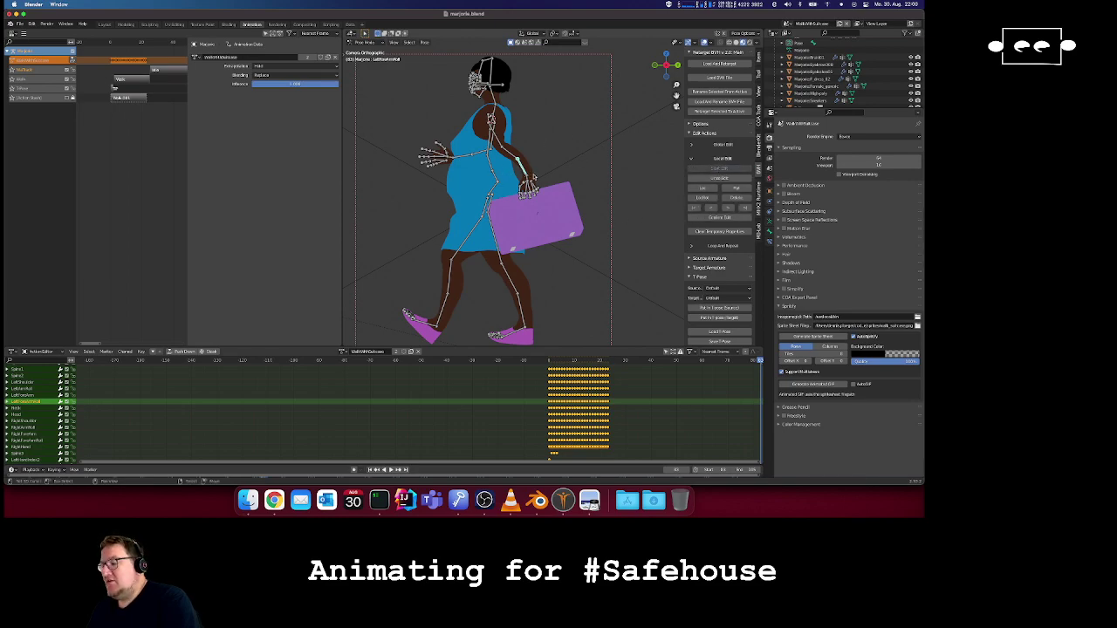
pyautogui.press('r')
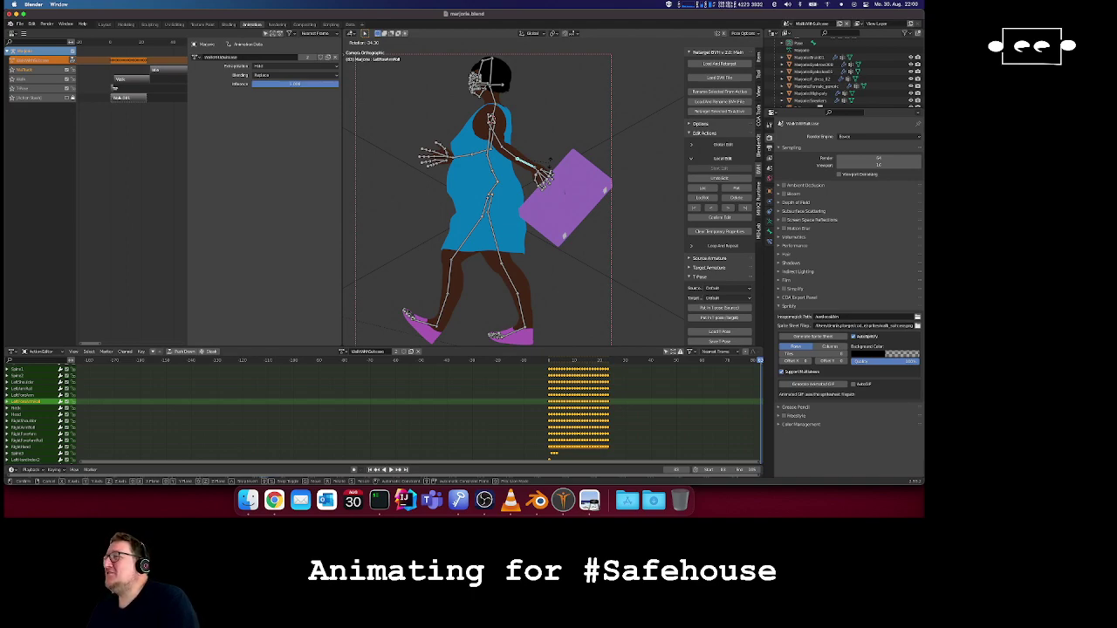
pyautogui.click(551, 163)
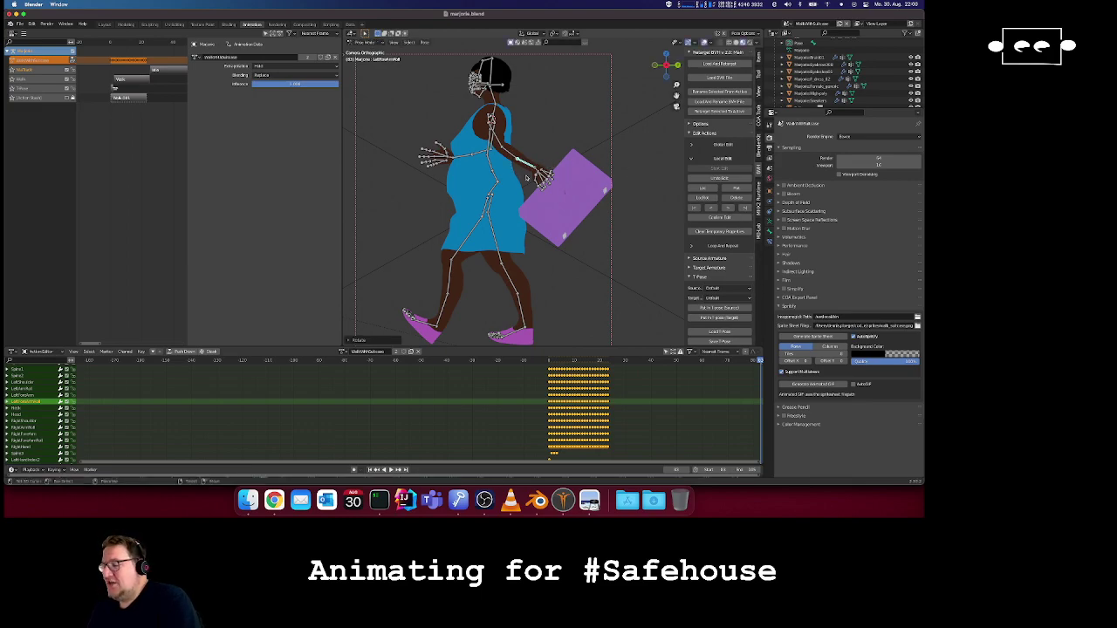
pyautogui.press('r')
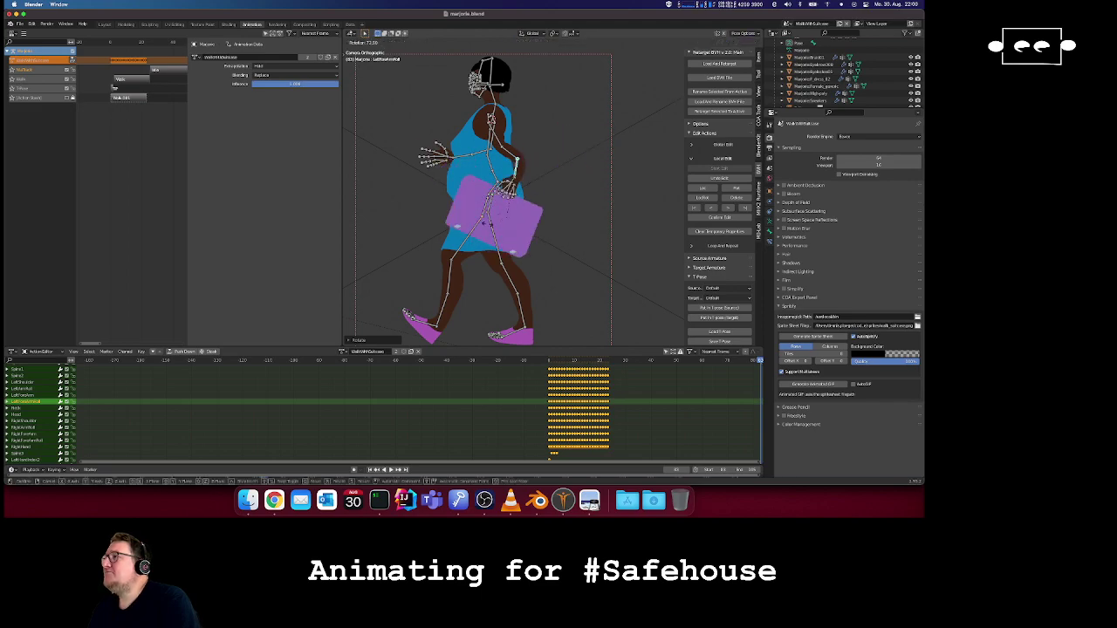
pyautogui.click(589, 173)
pyautogui.press('r')
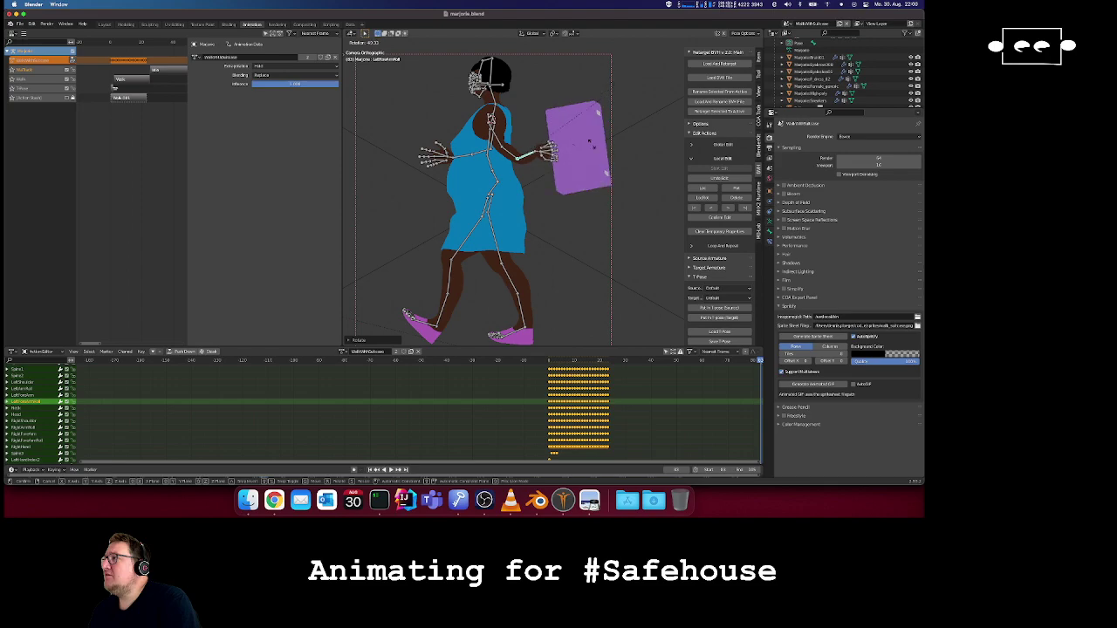
pyautogui.click(600, 143)
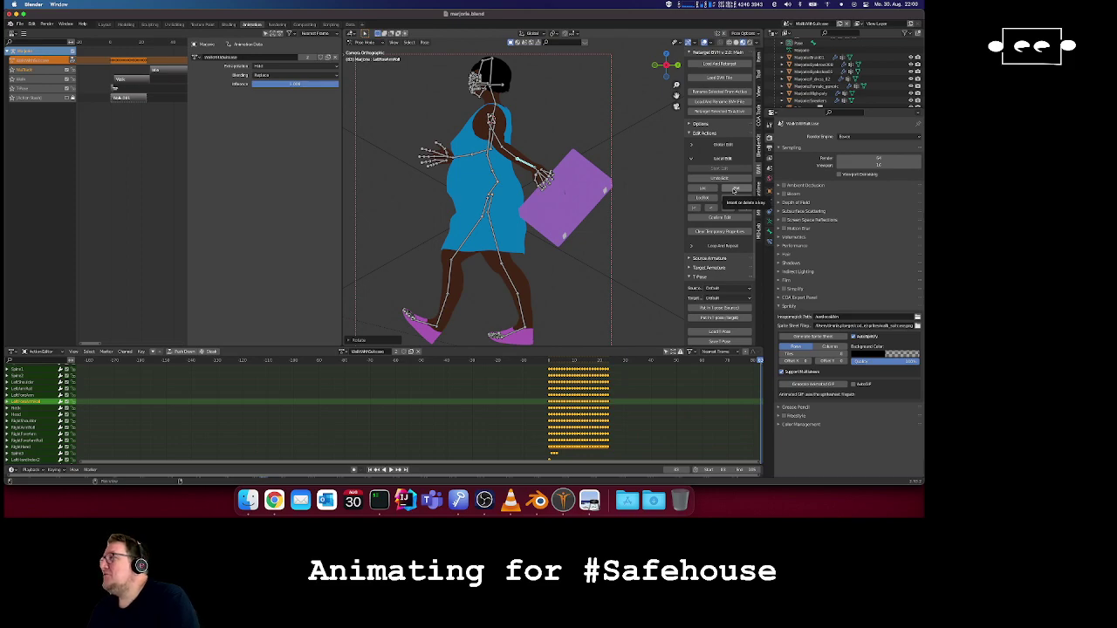
# - Insert a rotation key for the left forearm roll bone and confirm the local edit
pyautogui.click(735, 190)
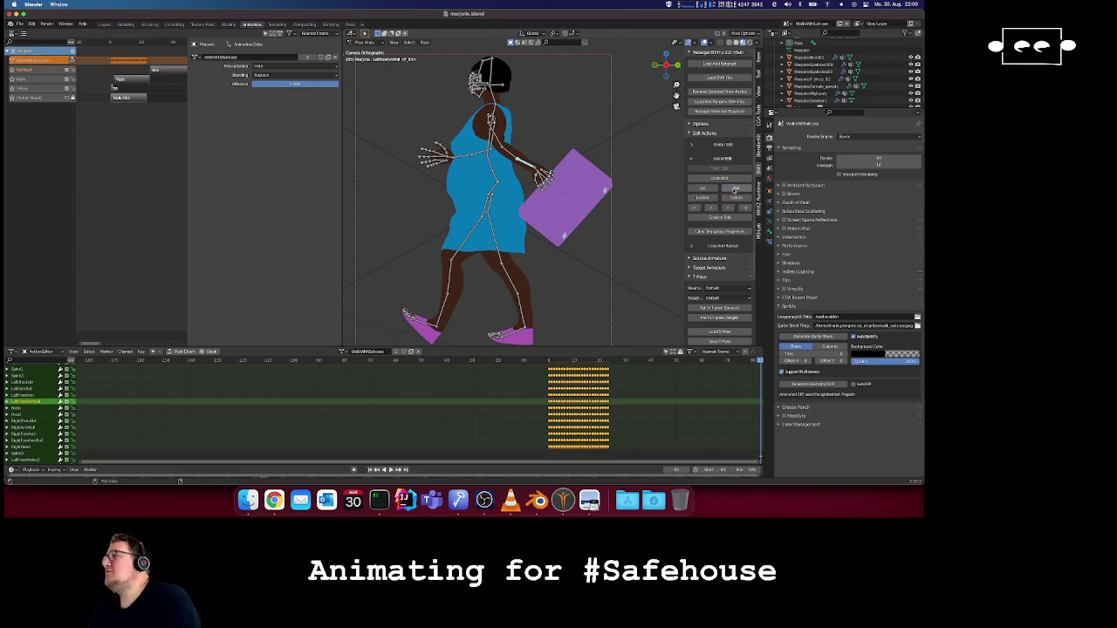
pyautogui.click(715, 220)
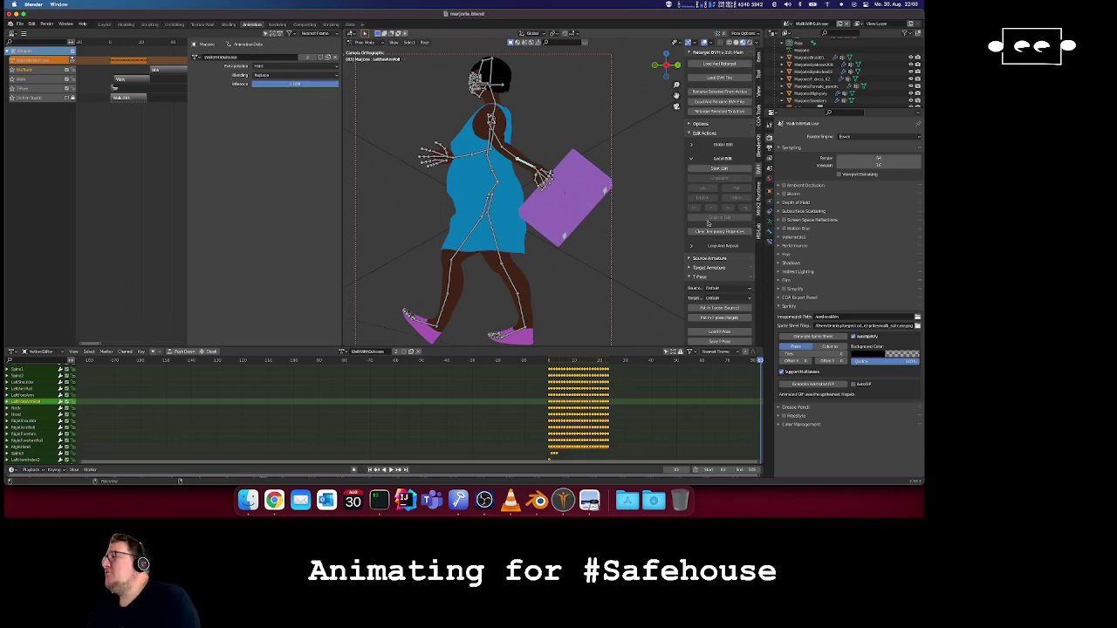
# - Start another local edit, rotate the left upper arm roll bone so the arm hangs down, and insert a rotation key
pyautogui.click(499, 140)
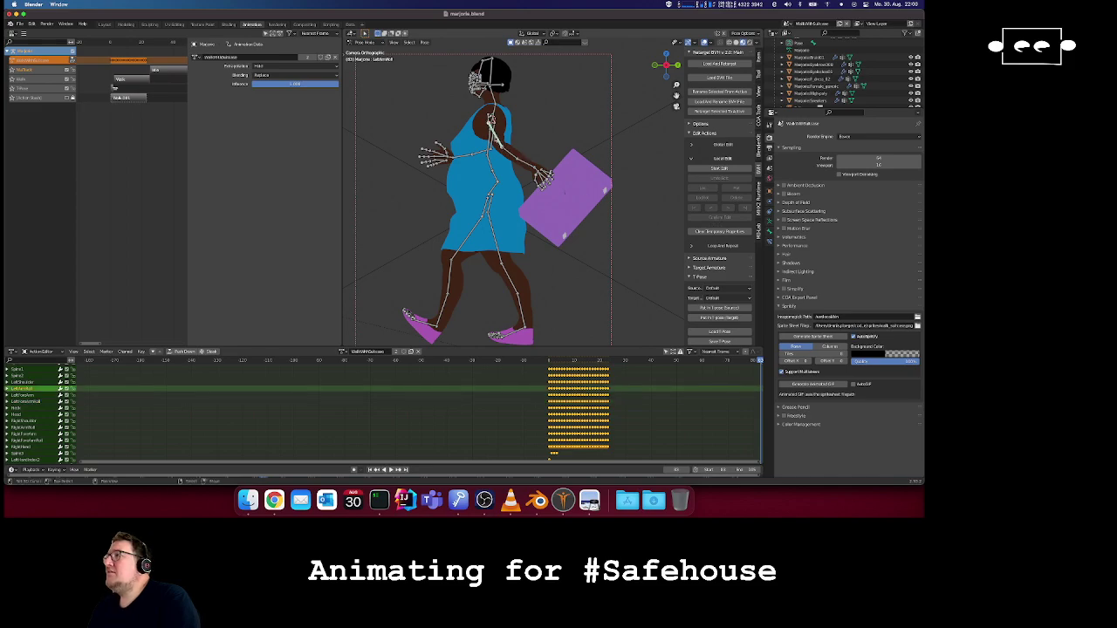
pyautogui.click(731, 170)
pyautogui.press('r')
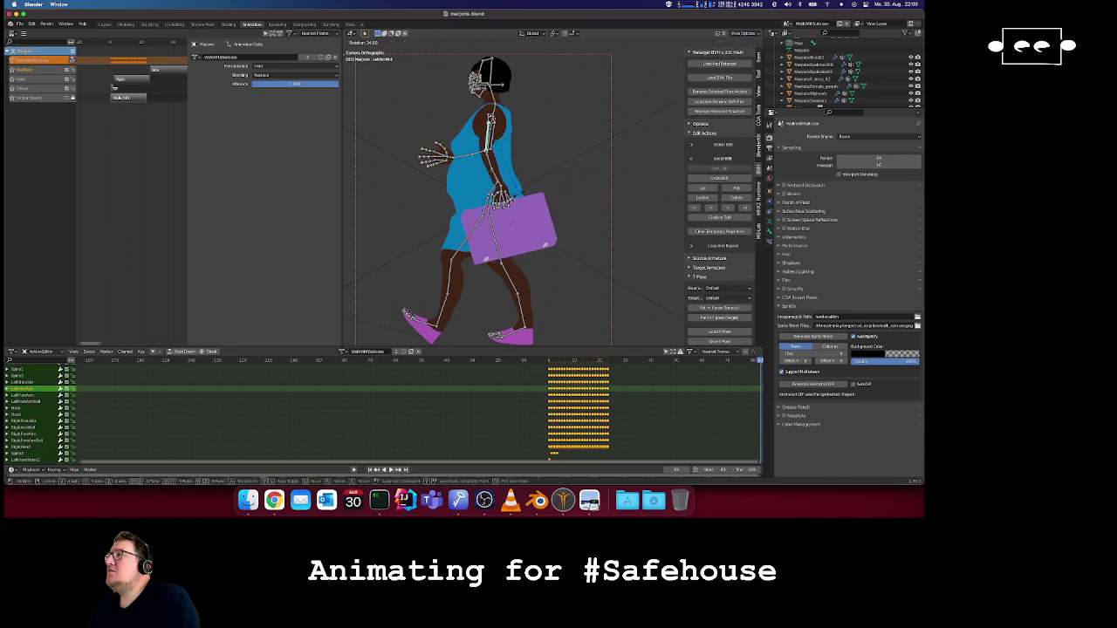
pyautogui.click(729, 156)
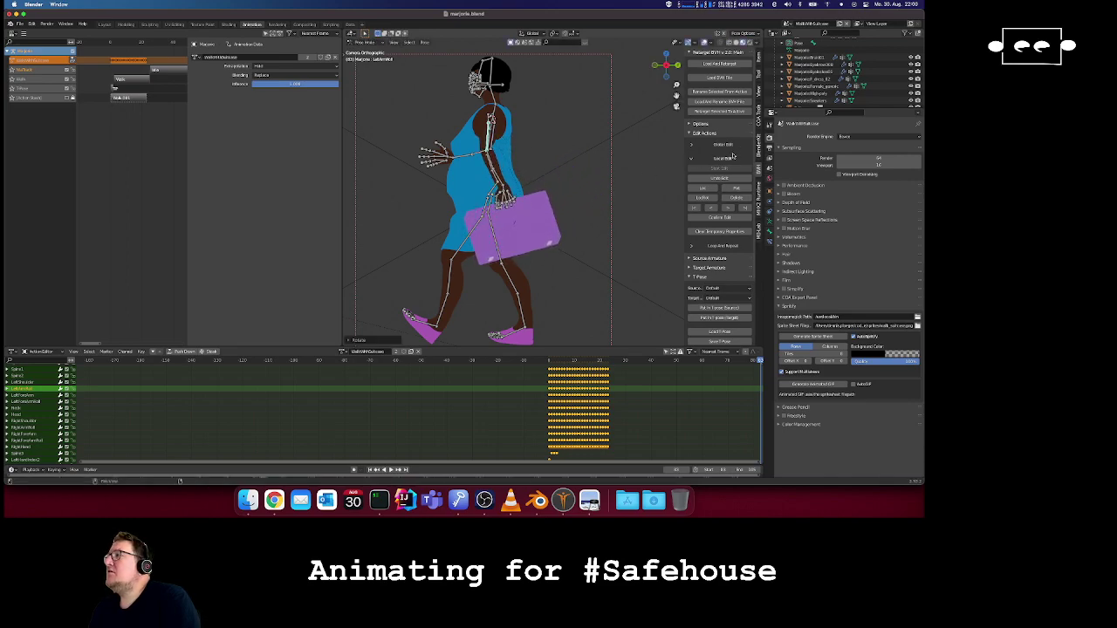
pyautogui.click(736, 189)
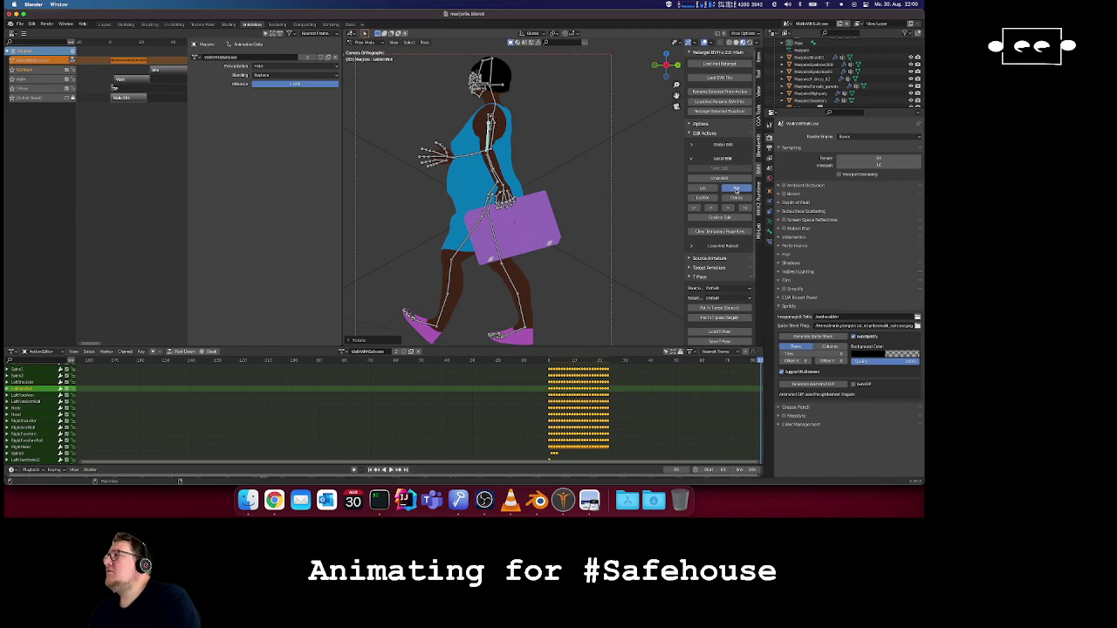
# - Rotate the left forearm bone forward so the suitcase moves in front of the legs, and insert a rotation key
pyautogui.click(491, 157)
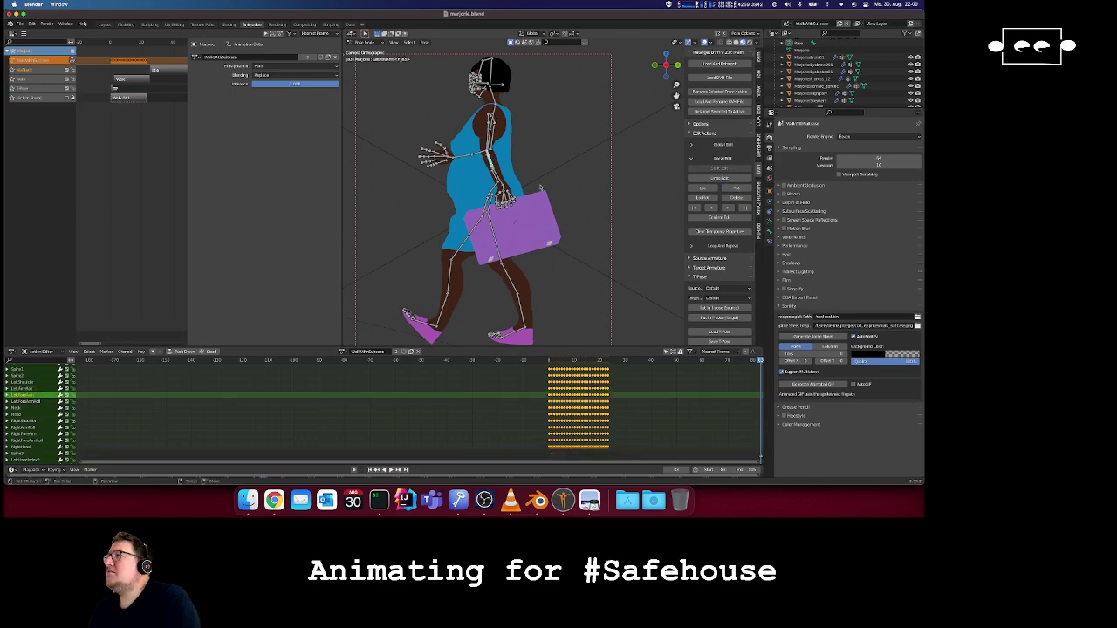
pyautogui.press('r')
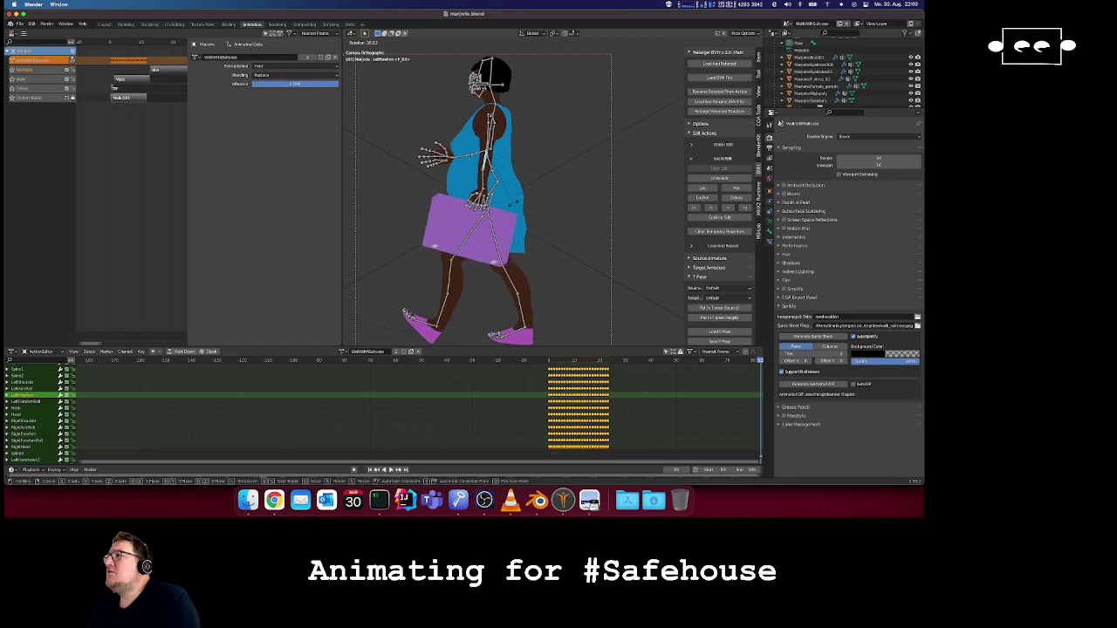
pyautogui.click(516, 202)
pyautogui.click(743, 190)
# - Rotate the left forearm roll bone slightly further forward and insert a rotation key
pyautogui.click(485, 186)
pyautogui.press('r')
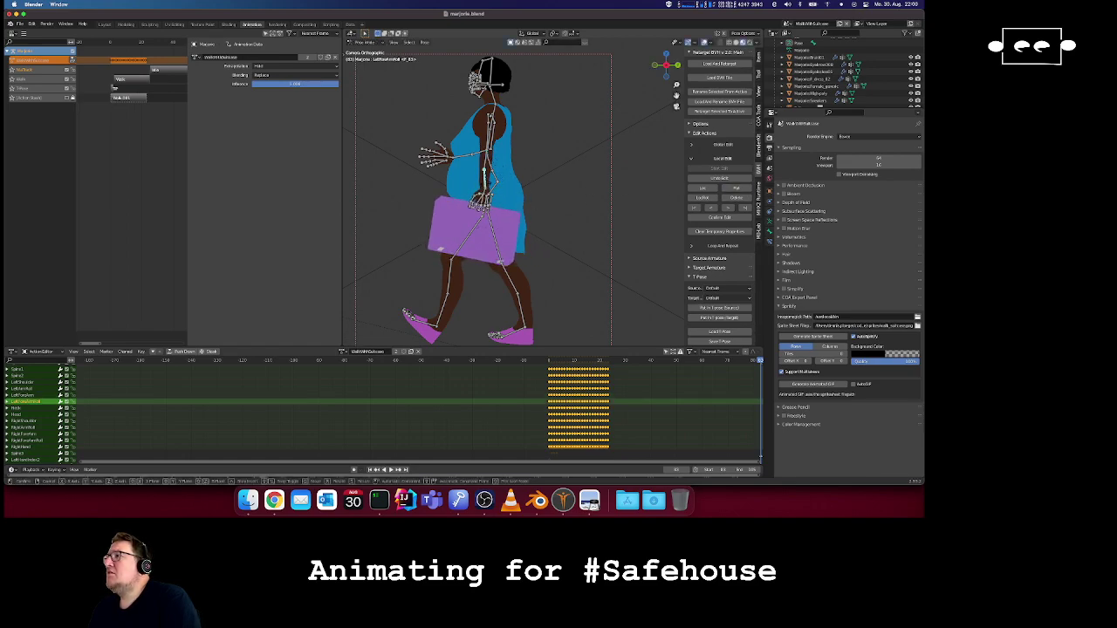
pyautogui.click(485, 190)
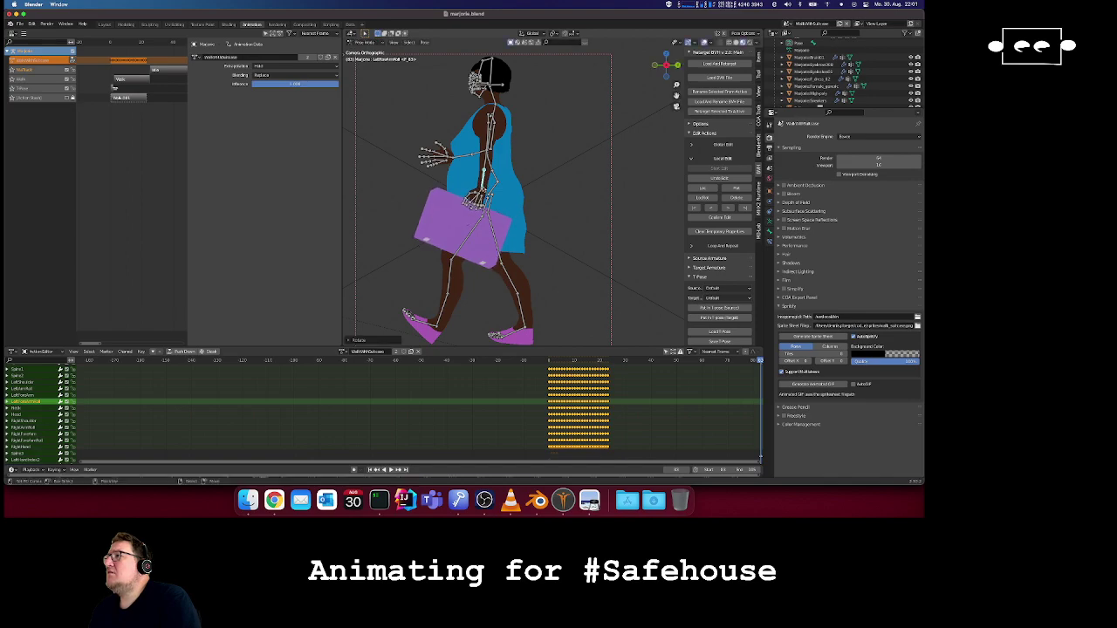
pyautogui.click(738, 189)
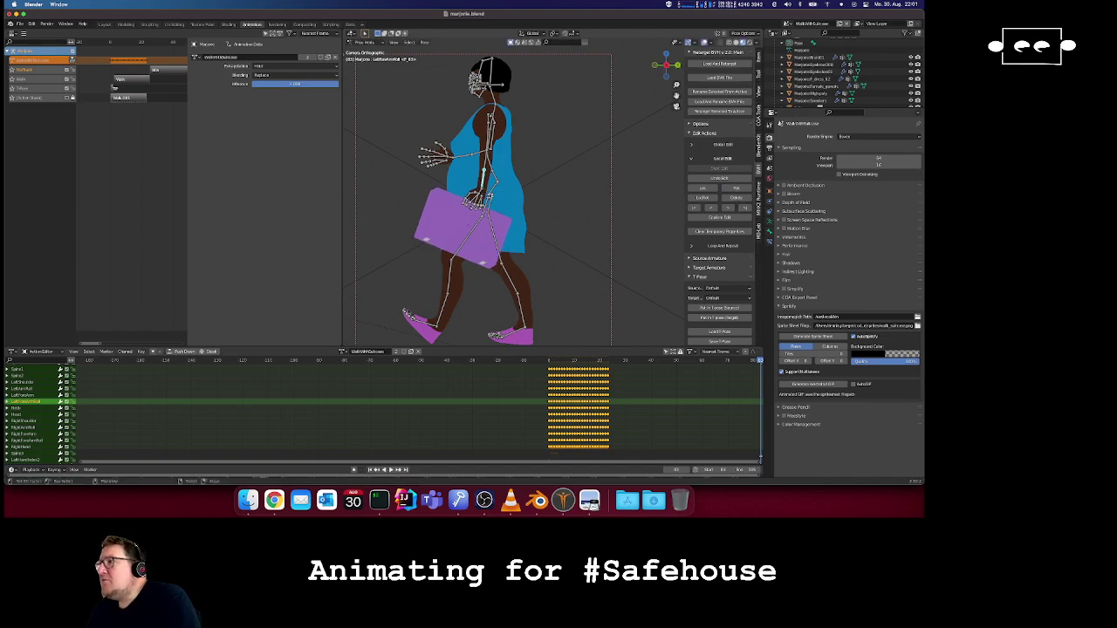
# - Rotate the left hand bone to bring the suitcase nearly level, and confirm the local edit
pyautogui.click(482, 193)
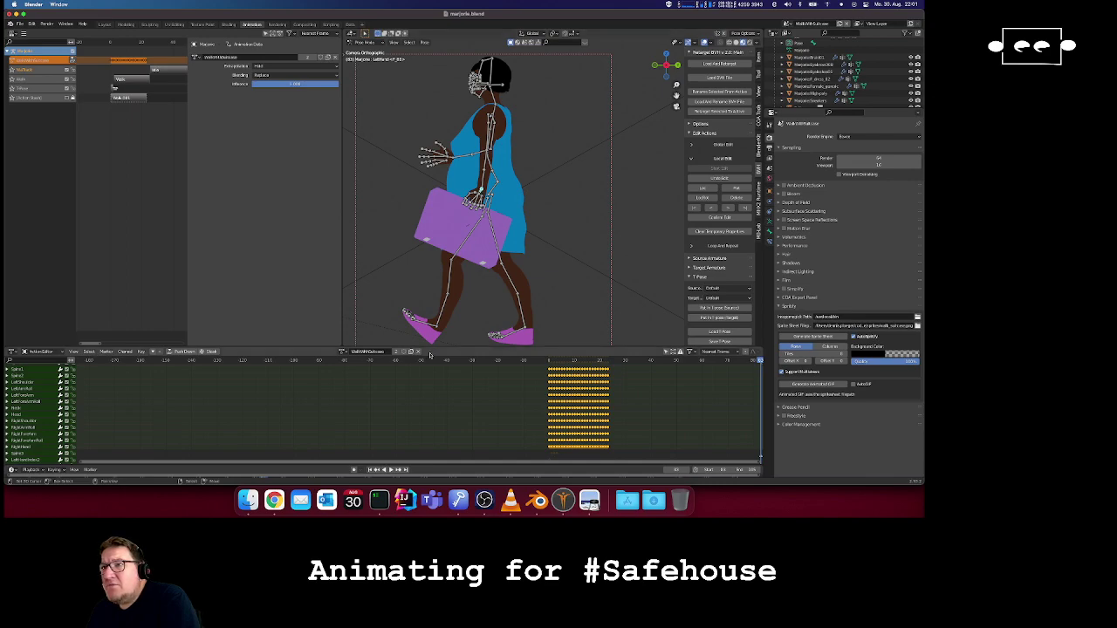
pyautogui.scroll(-10, 416, 402)
pyautogui.scroll(5, 416, 402)
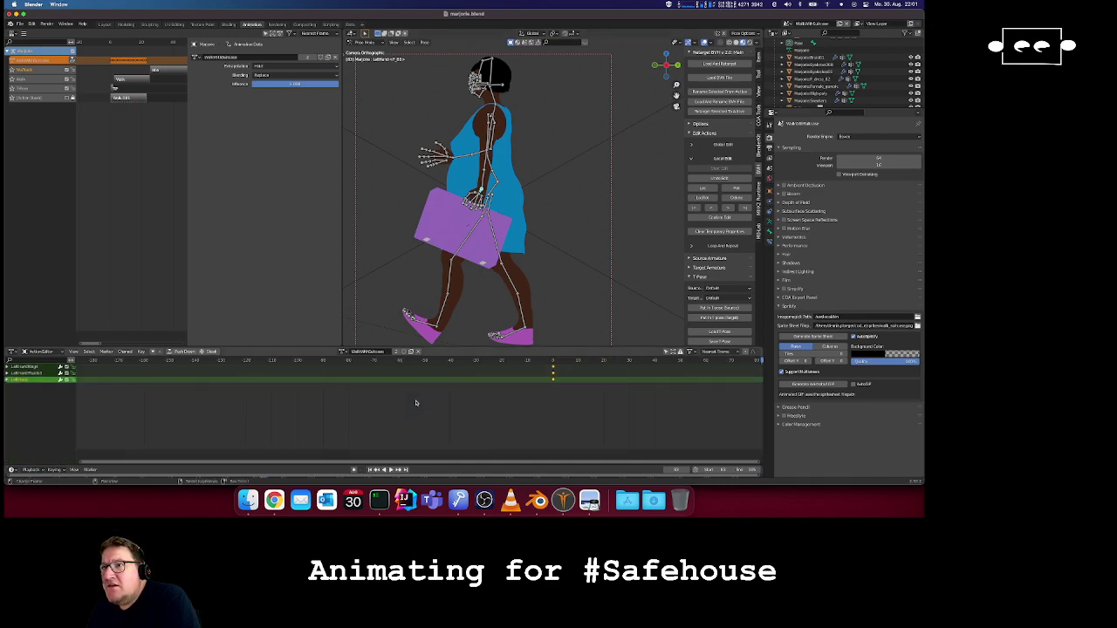
pyautogui.press('r')
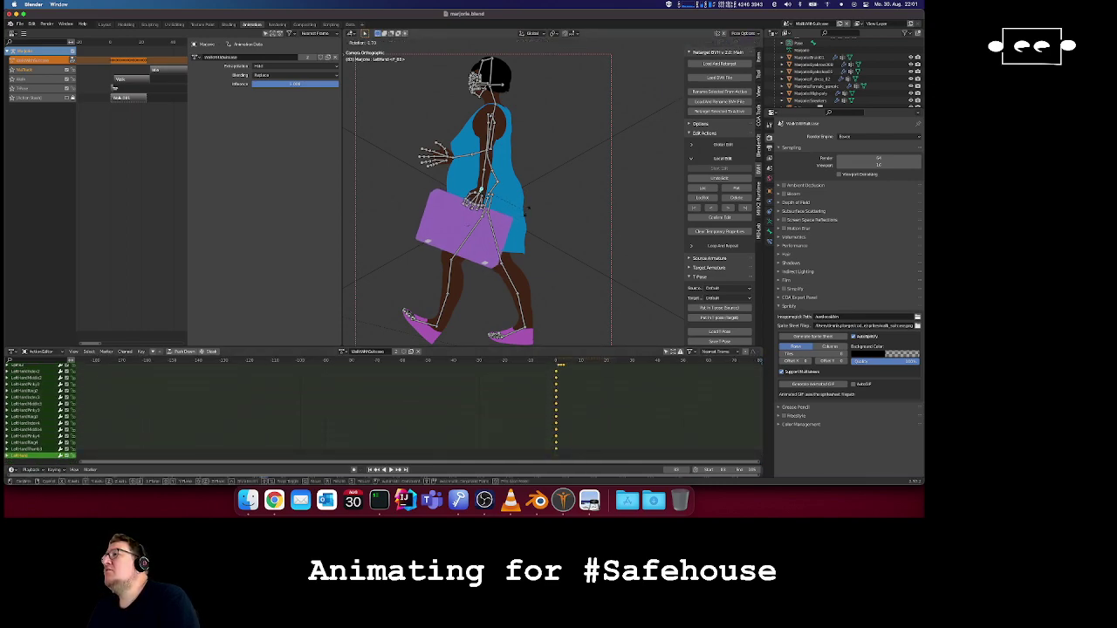
pyautogui.click(544, 207)
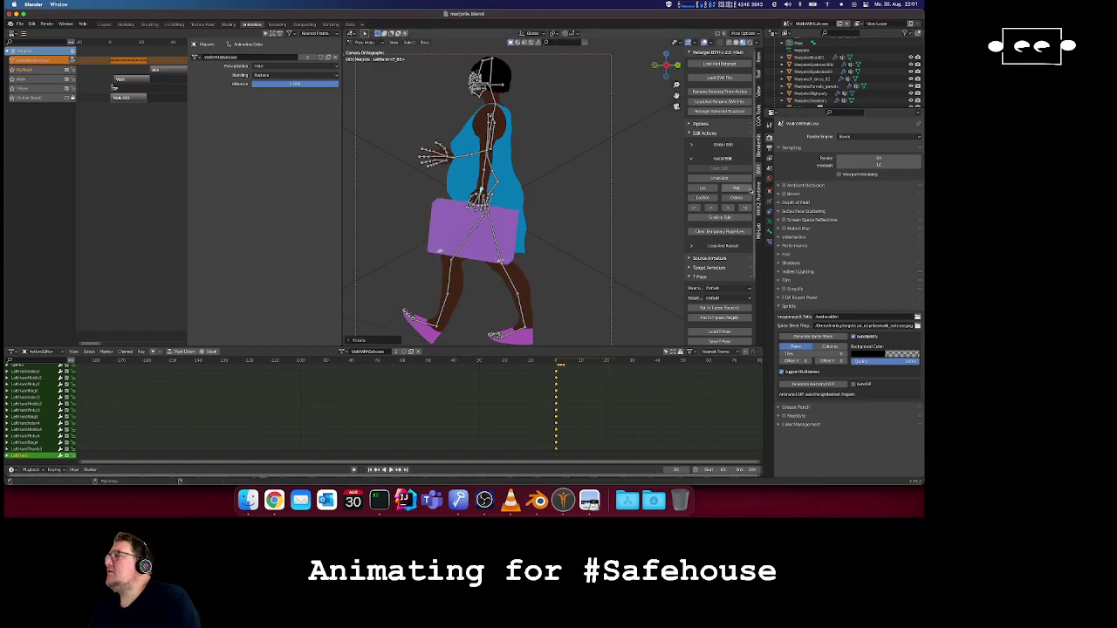
pyautogui.click(721, 218)
# - Examine the adjusted suitcase-carrying pose from several angles outside the camera view
pyautogui.press('super+Tab')
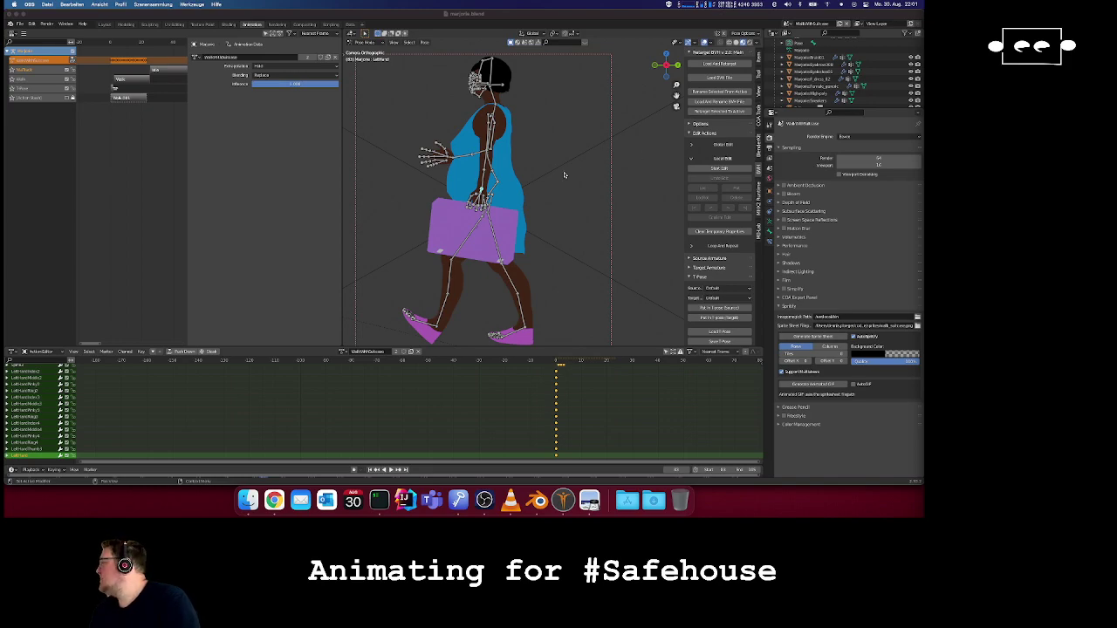
pyautogui.keyDown('shift'); pyautogui.moveTo(517, 192); pyautogui.dragTo(609, 210, button='middle'); pyautogui.keyUp('shift')
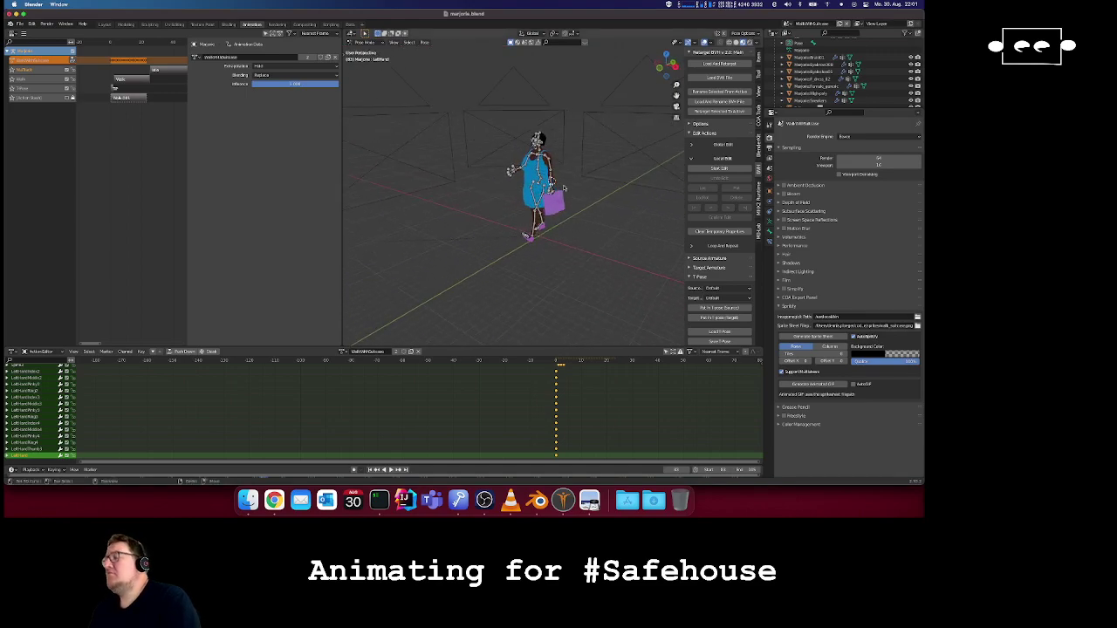
pyautogui.scroll(6, 569, 195)
pyautogui.press('super+Tab')
pyautogui.click(632, 15)
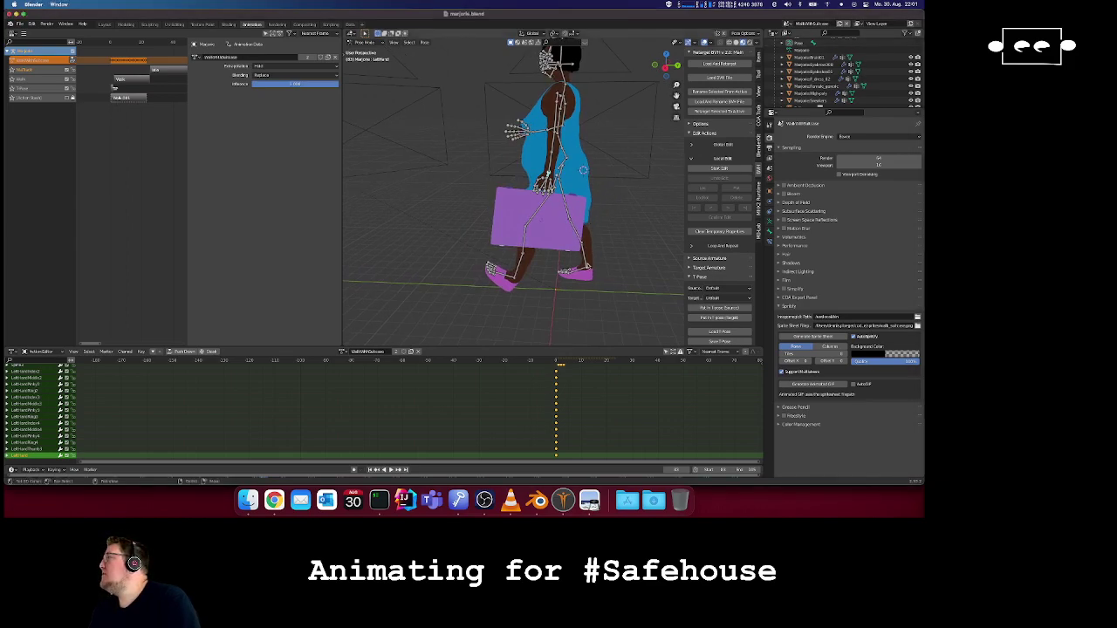
# - Switch to Chrome and return to the CMU Graphics Lab Motion Capture Database page
pyautogui.press('super+Tab')
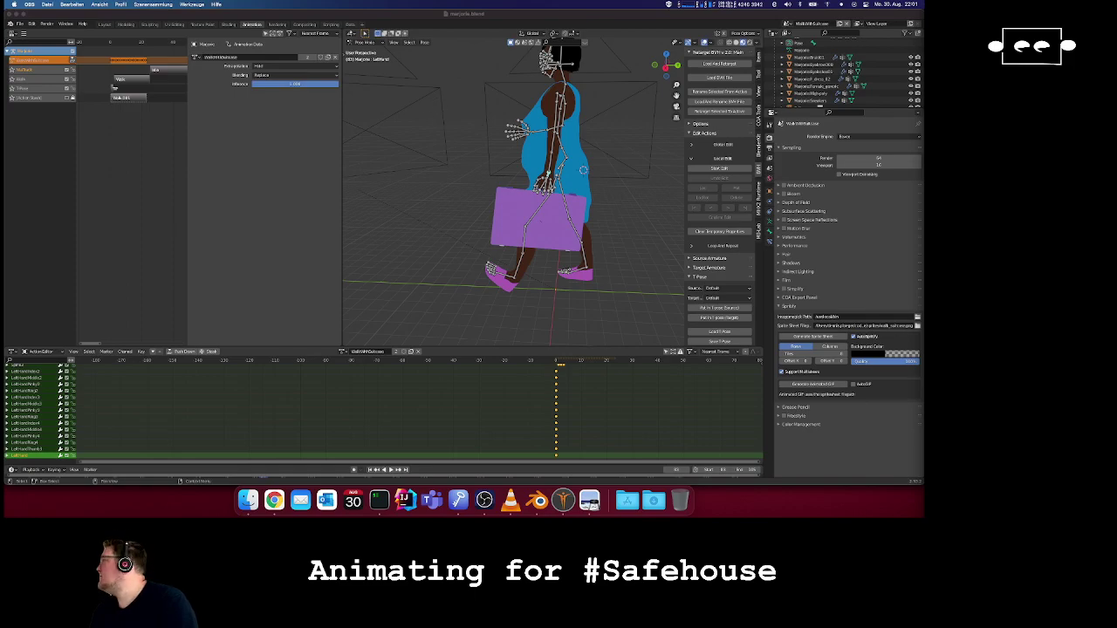
pyautogui.hotkey('ctrl', 'Left')
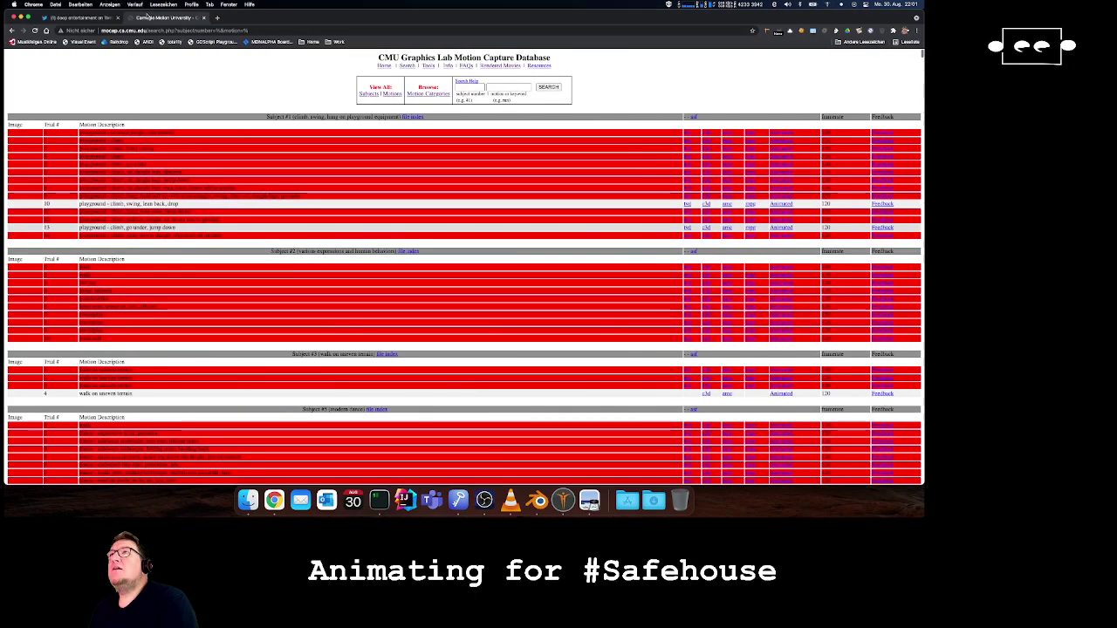
# - Switch from Chrome back to Blender and return to the suitcase-carrying walk animation
pyautogui.click(204, 18)
pyautogui.hotkey('ctrl', 'Right')
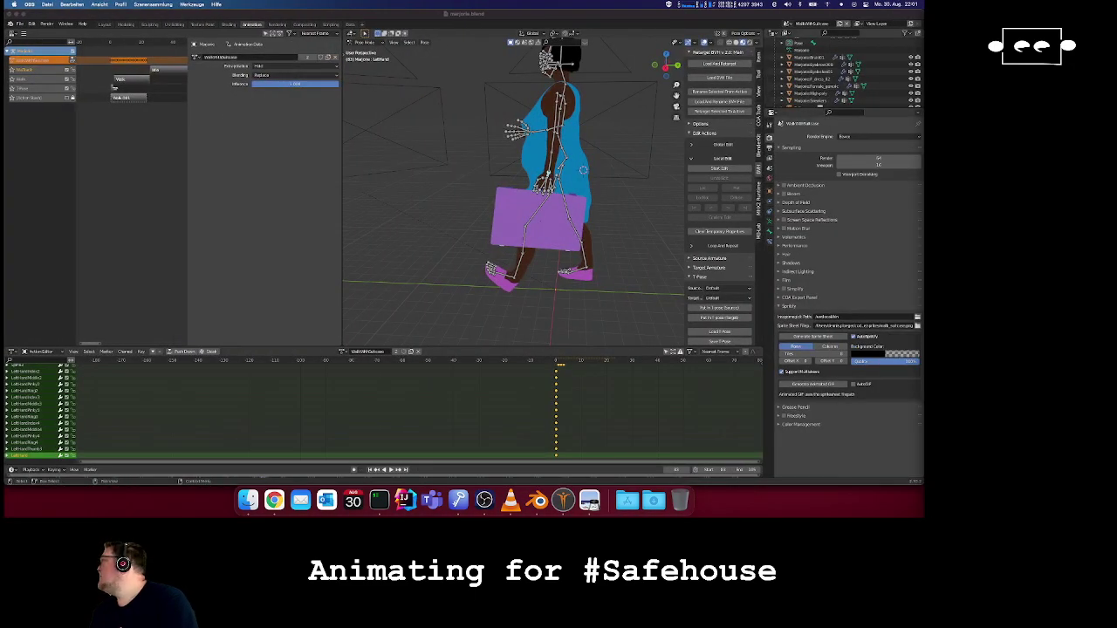
pyautogui.hotkey('ctrl', 'Left')
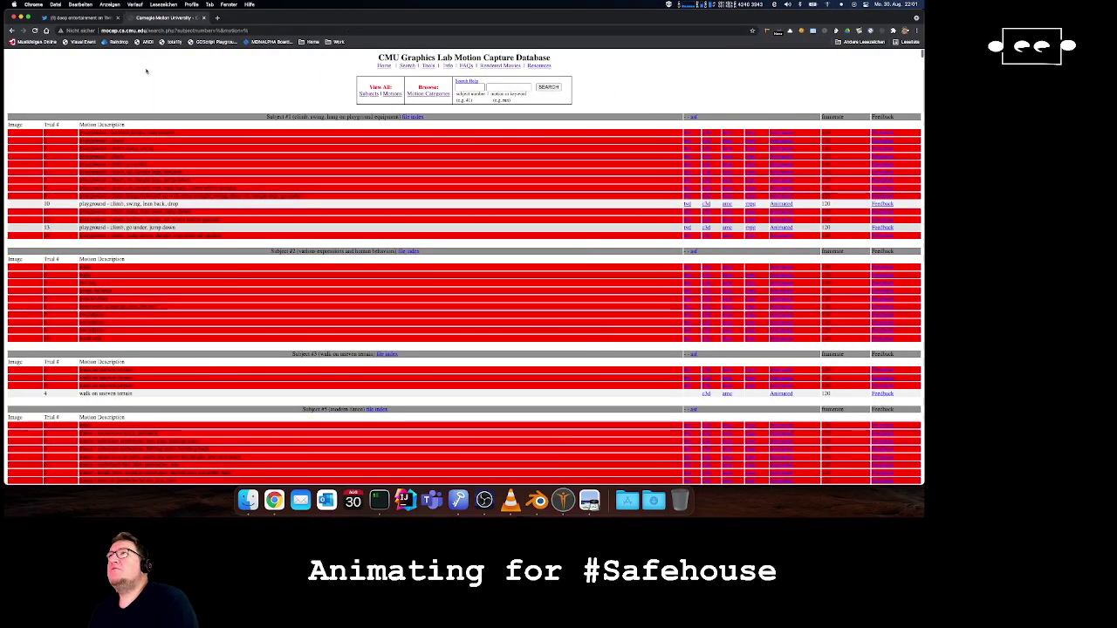
pyautogui.hotkey('ctrl', 'Right')
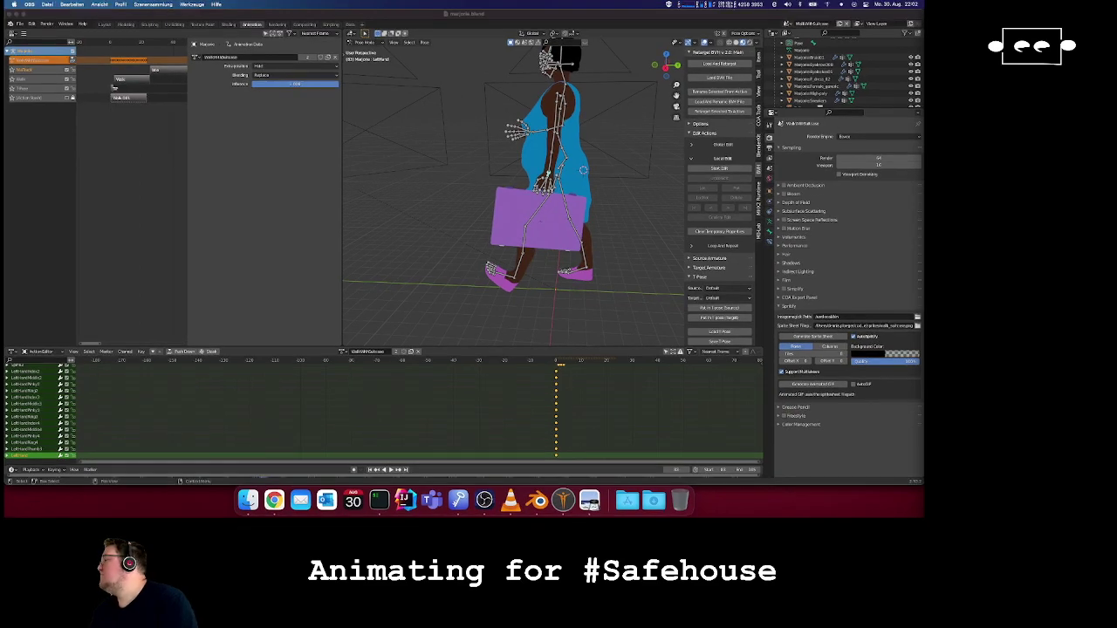
pyautogui.click(274, 500)
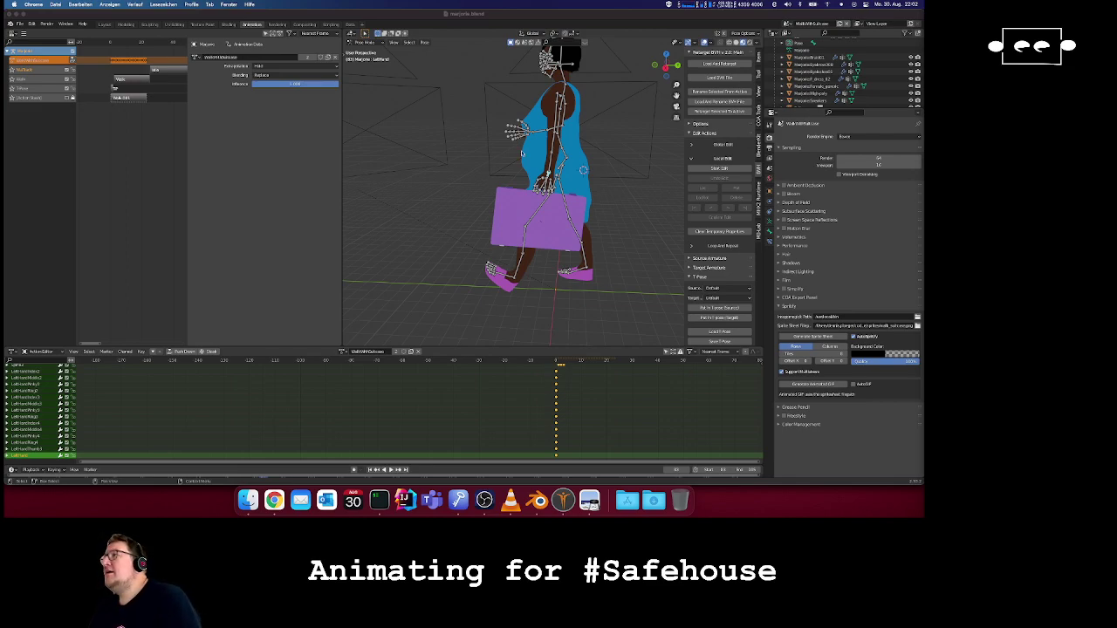
pyautogui.click(484, 192)
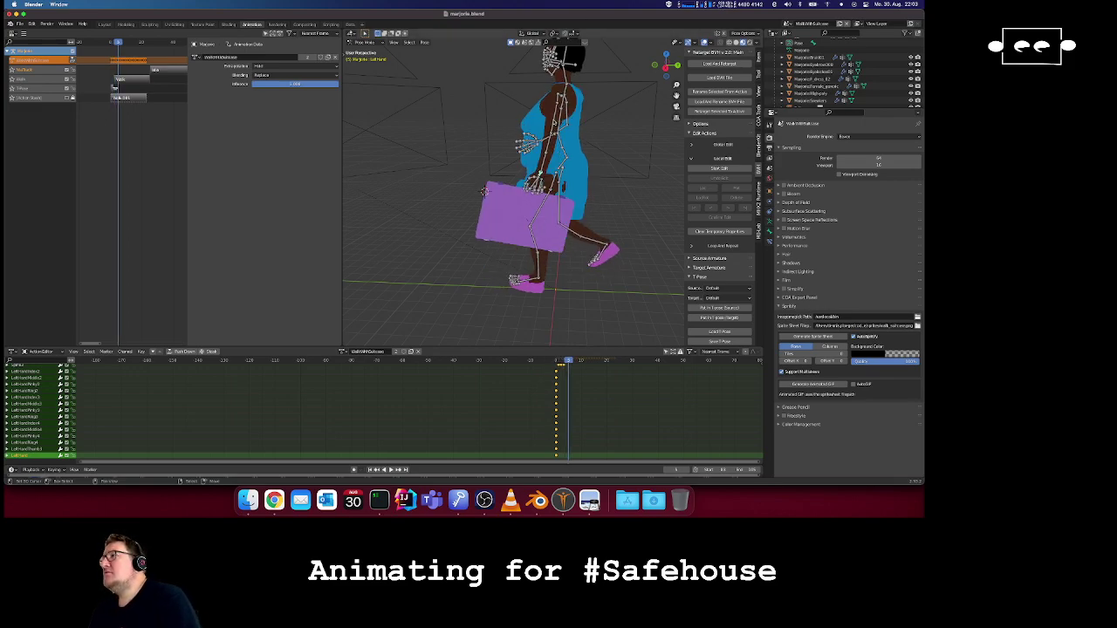
# - In a local edit near frame 5, rotate the left upper arm bone until the suitcase hangs level, and confirm the edit
pyautogui.rightClick(556, 123)
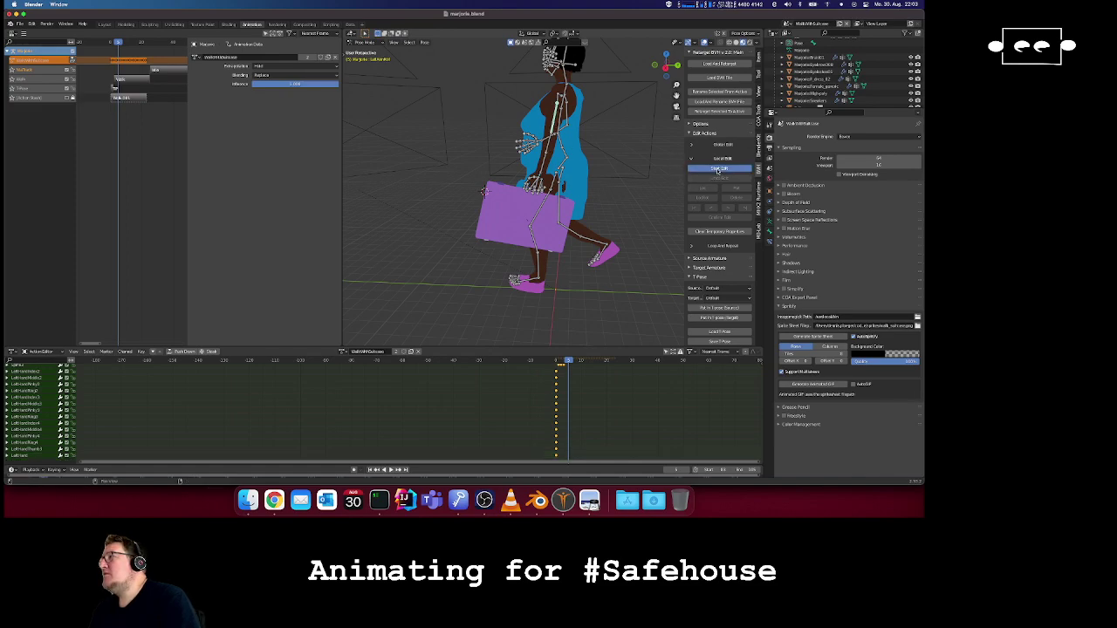
pyautogui.click(720, 168)
pyautogui.press('r')
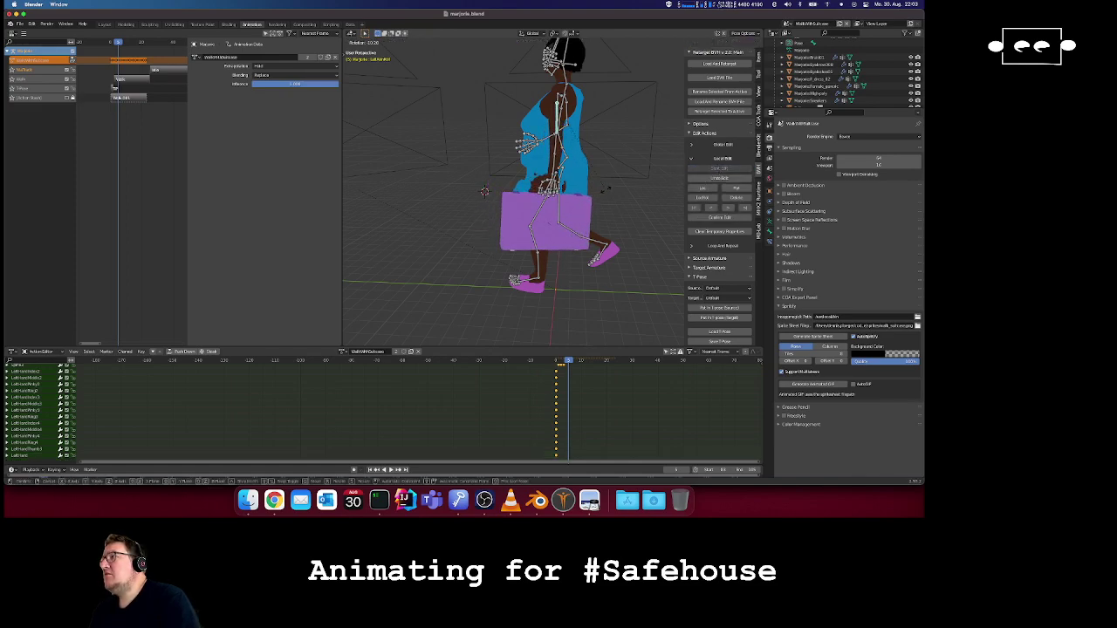
pyautogui.click(605, 191)
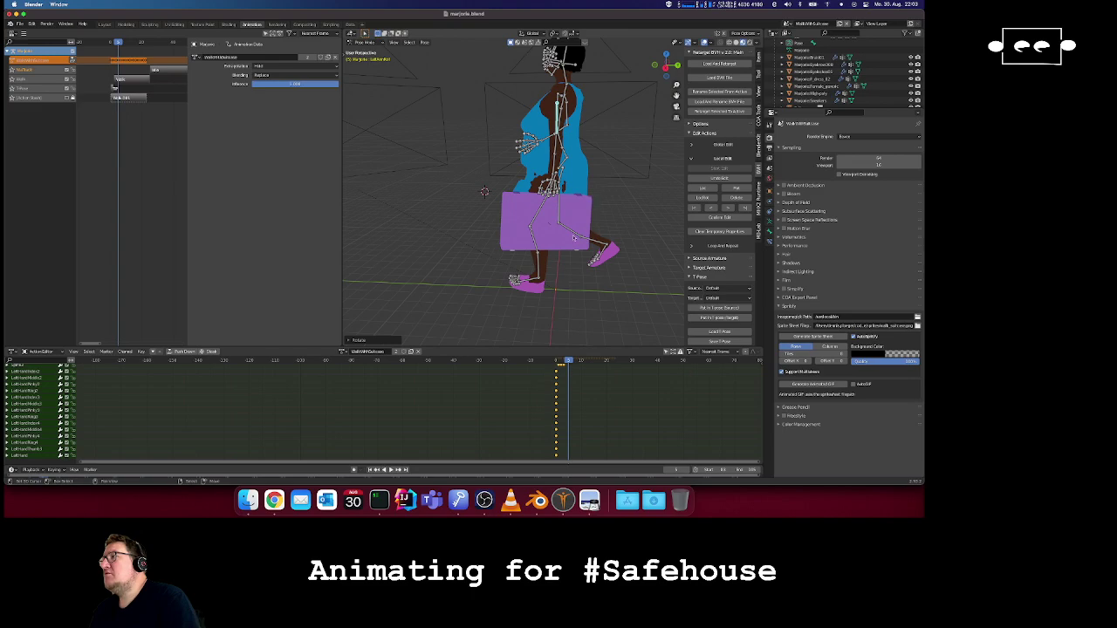
pyautogui.click(701, 219)
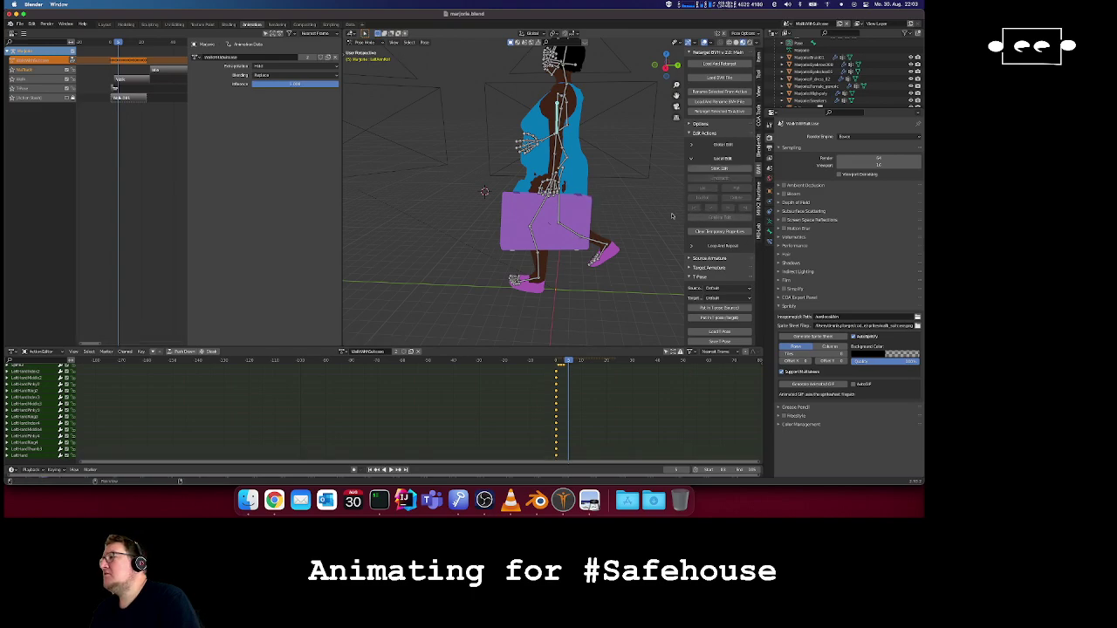
# - Step to about frame 6, rotate the left upper arm bone to level the suitcase, and insert a rotation key
pyautogui.press('Left')
pyautogui.press('Right')
pyautogui.press('Left')
pyautogui.press('Left')
pyautogui.press('Left')
pyautogui.press('Left')
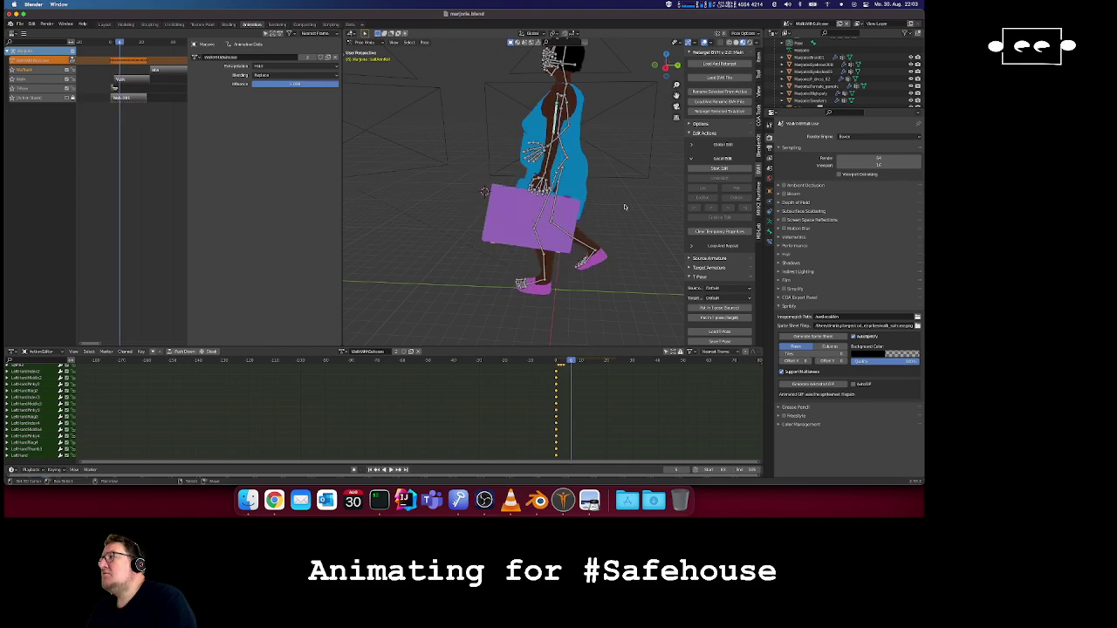
pyautogui.press('r')
pyautogui.click(649, 186)
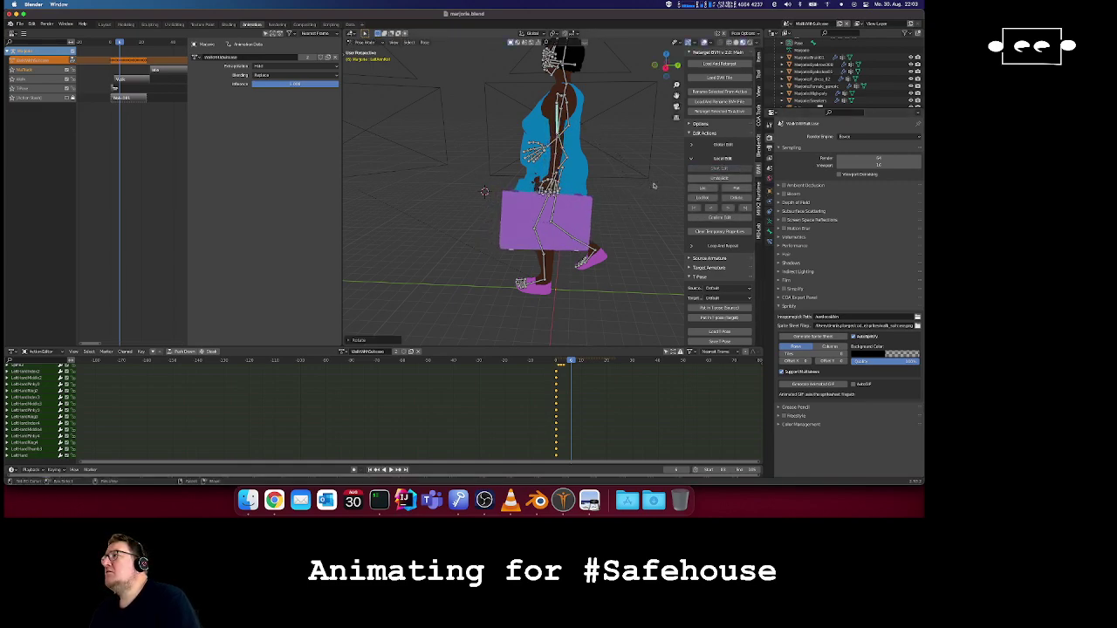
pyautogui.click(735, 188)
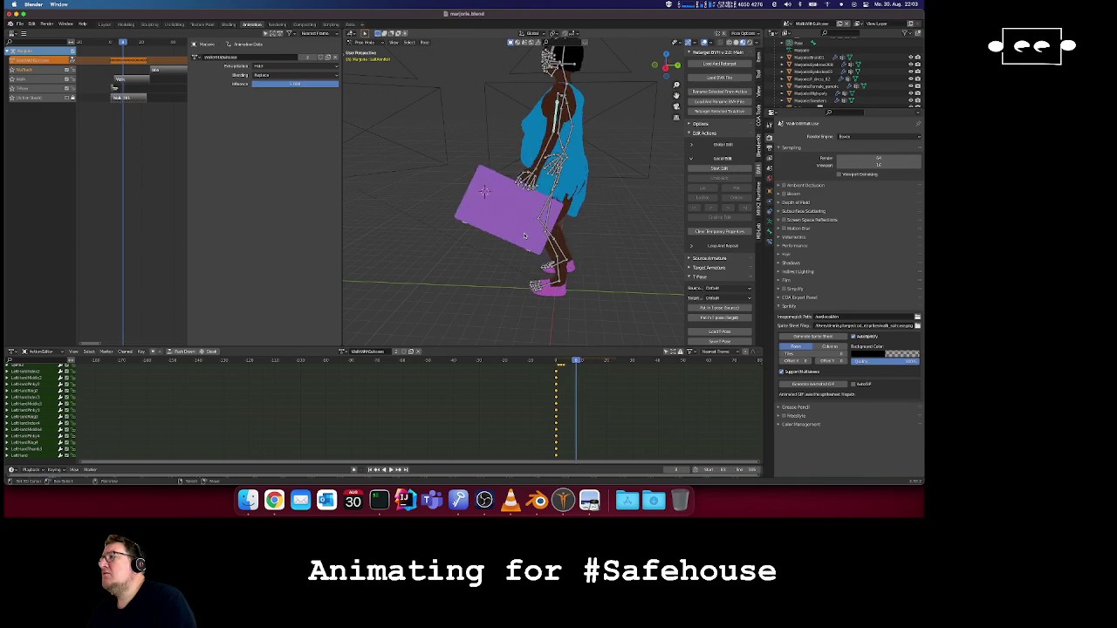
pyautogui.press('r')
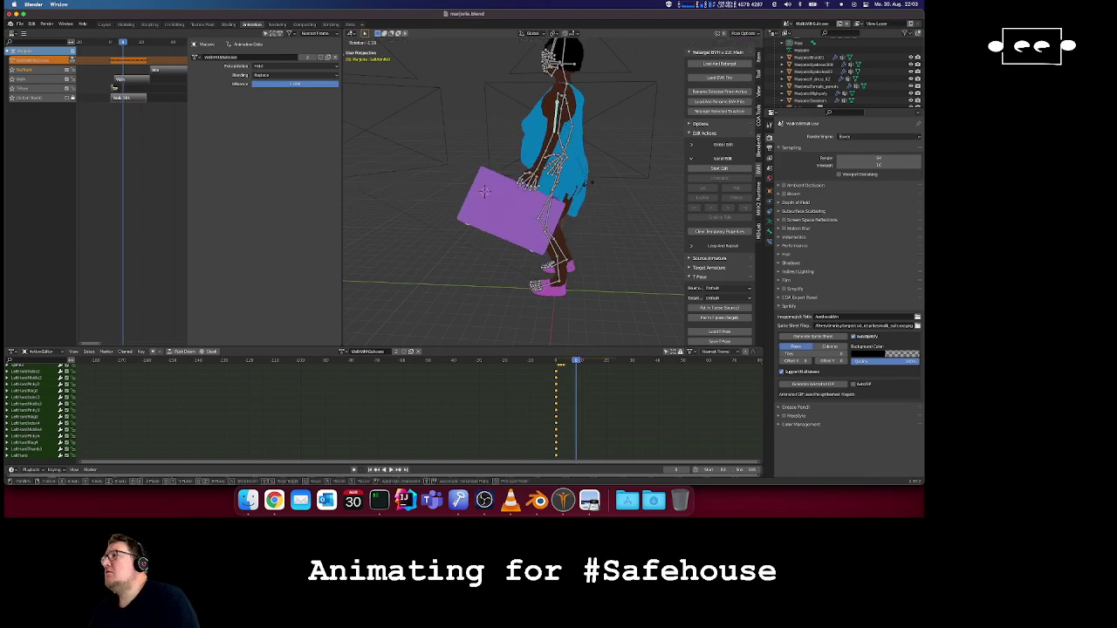
pyautogui.click(593, 181)
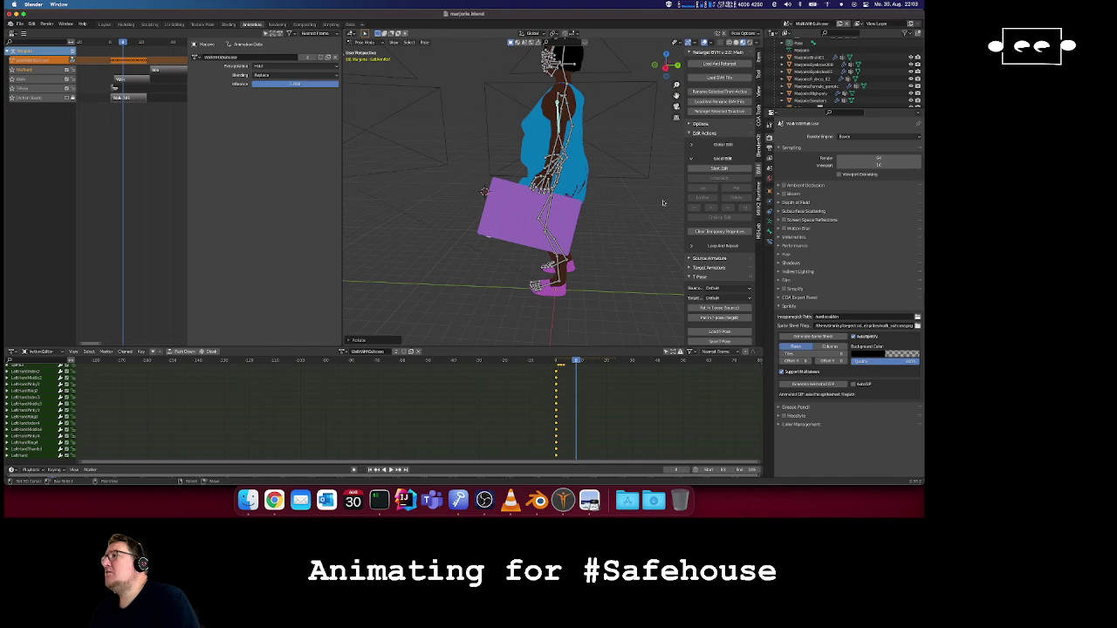
pyautogui.press('super+z')
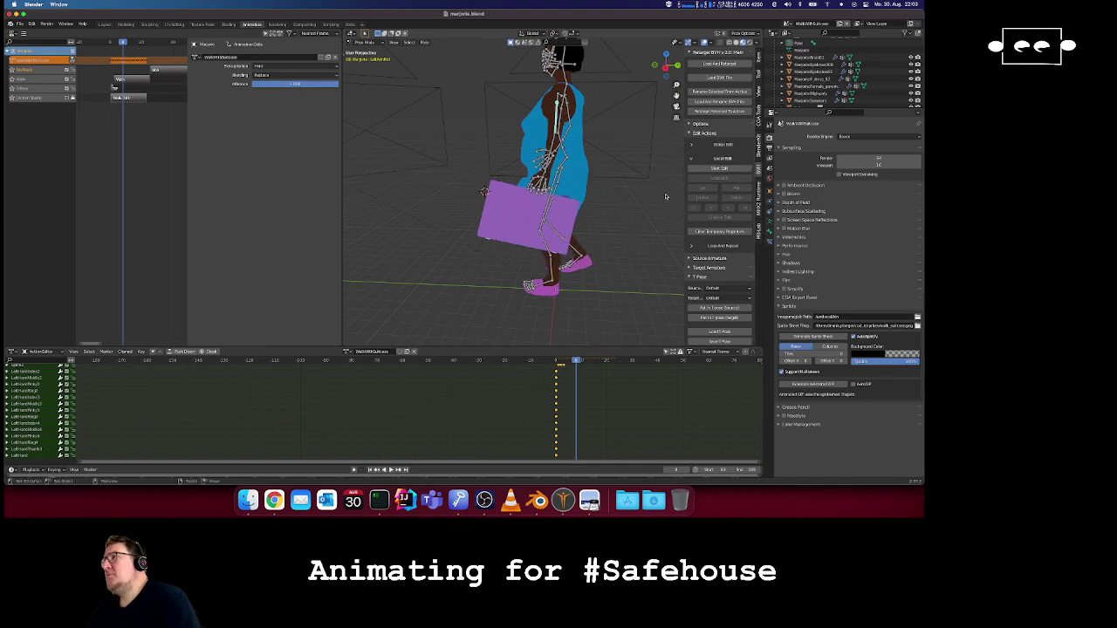
# - Start a local edit near frame 8, rotate the left upper arm bone towards the body, and insert a rotation key
pyautogui.click(716, 170)
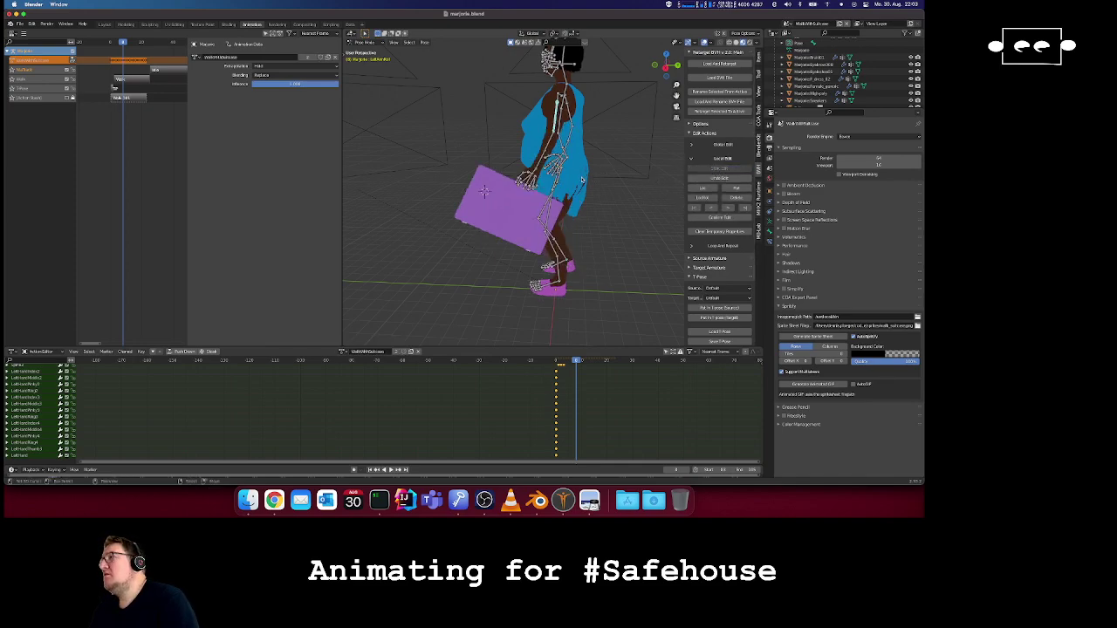
pyautogui.press('r')
pyautogui.click(576, 179)
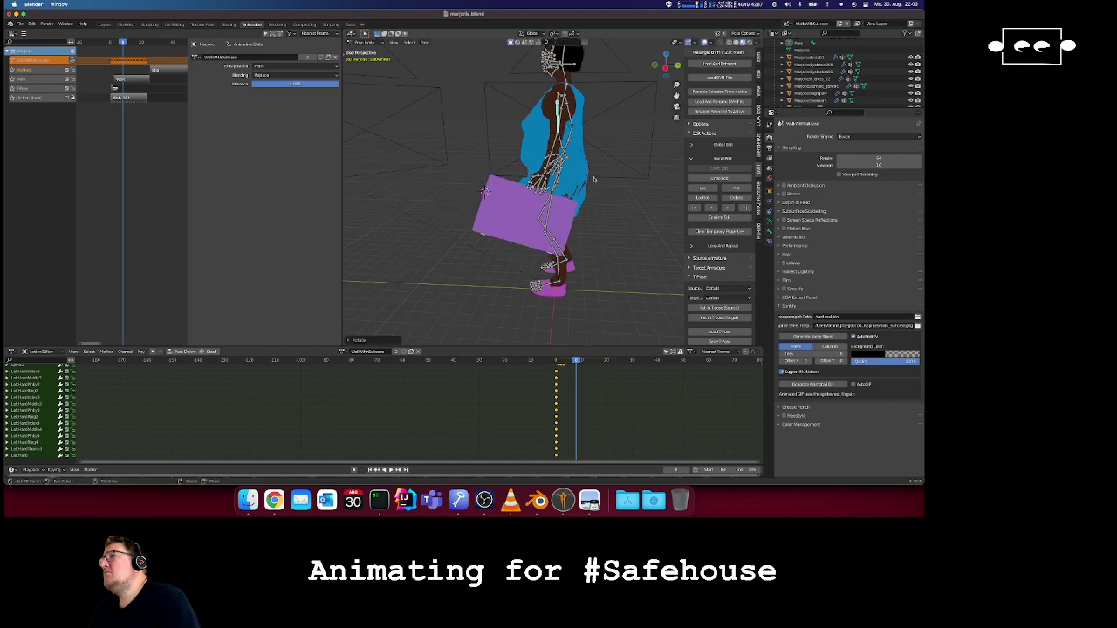
pyautogui.click(735, 187)
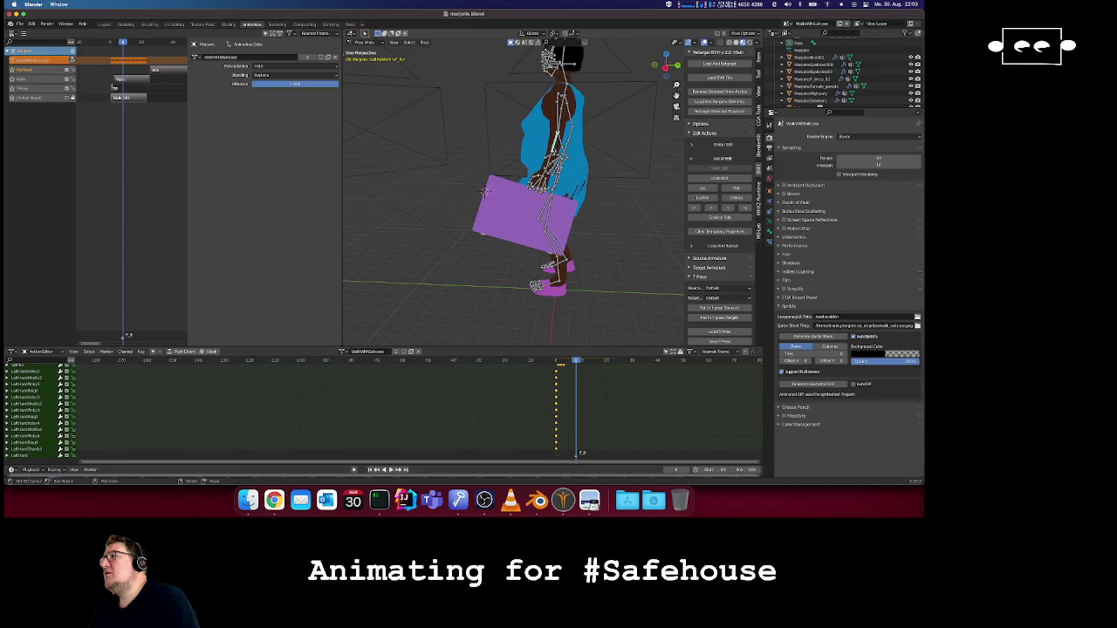
# - Rotate the left forearm bone until the suitcase hangs level, insert a rotation key, and confirm the local edit
pyautogui.press('r')
pyautogui.click(582, 159)
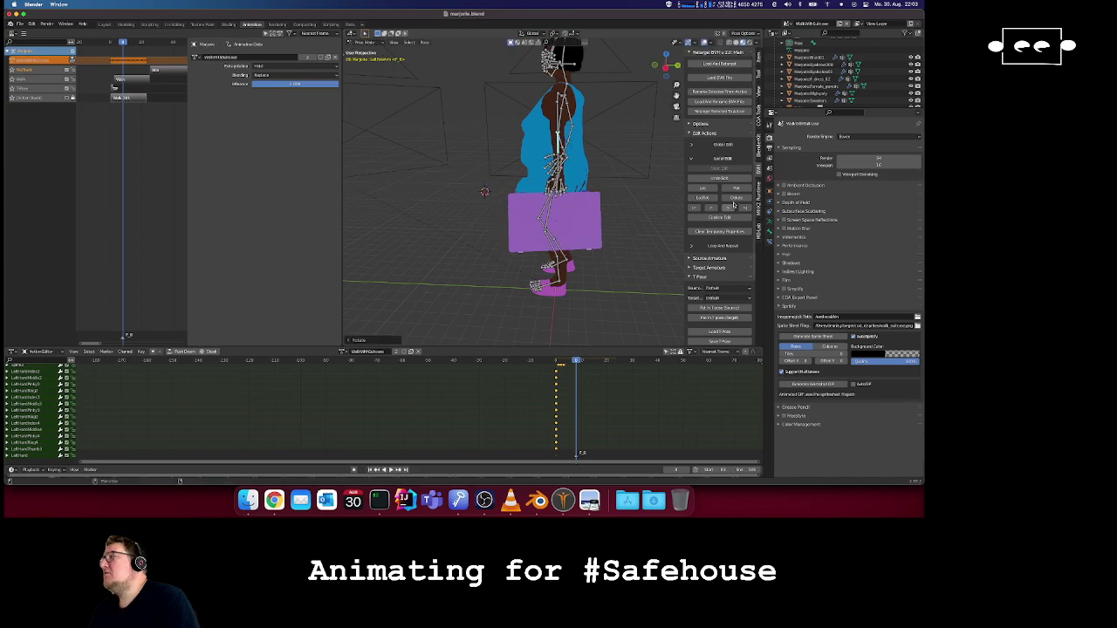
pyautogui.click(737, 188)
pyautogui.click(722, 218)
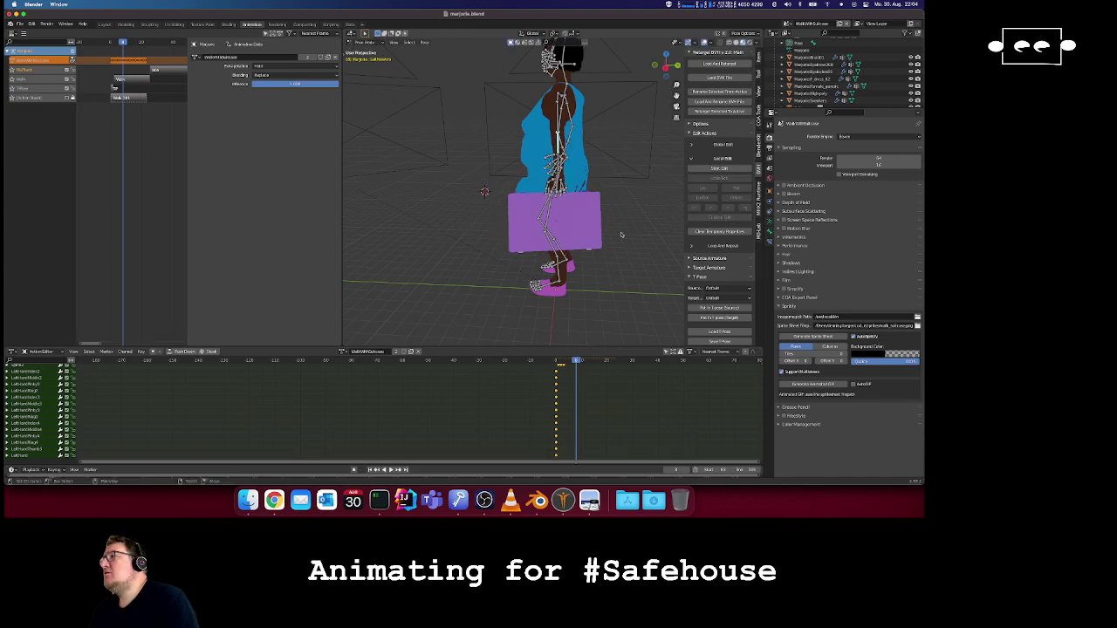
# - Play the edited suitcase walk and examine the left arm bones' keyframe channels in the action
pyautogui.press('space')
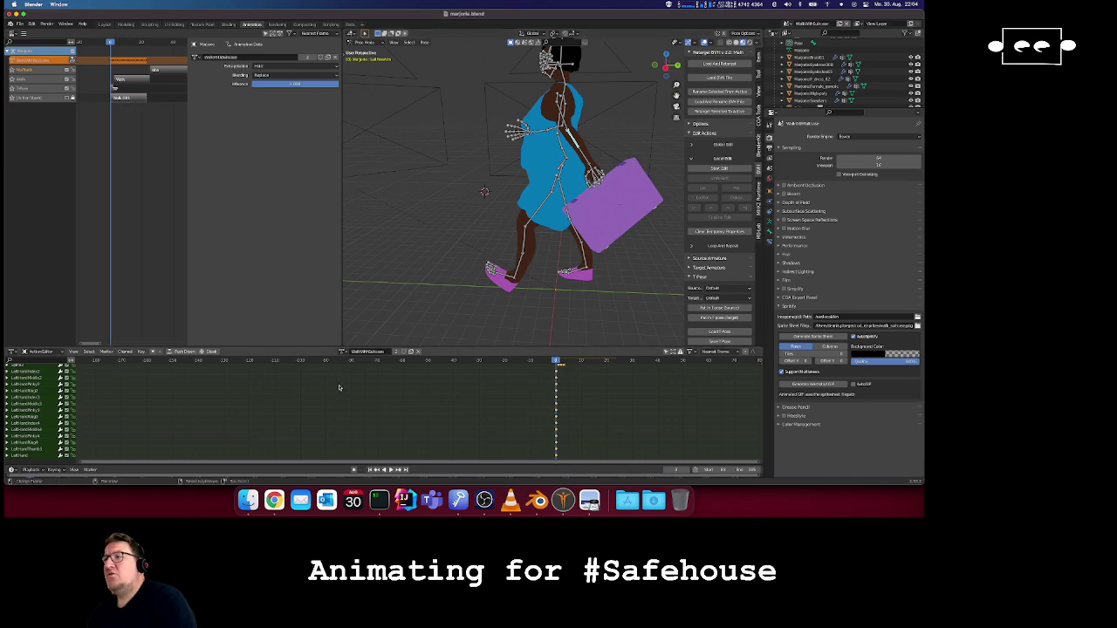
pyautogui.scroll(-5, 484, 395)
pyautogui.scroll(10, 484, 395)
pyautogui.scroll(-1, 484, 395)
pyautogui.scroll(2, 484, 396)
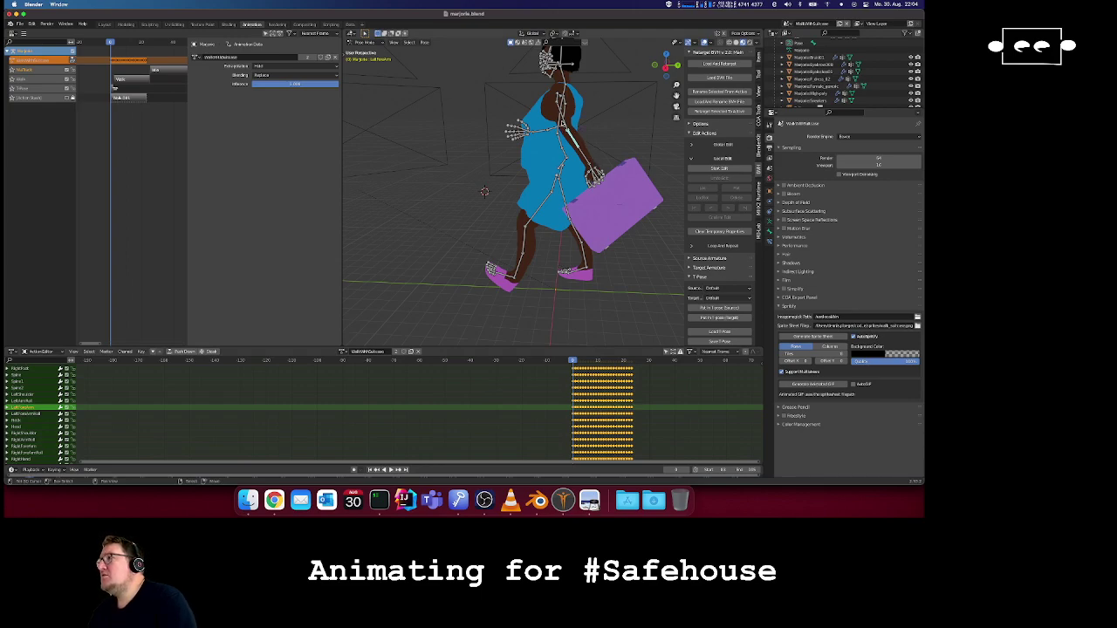
# - Rotate the left upper arm and forearm bones at the first frame so the arm hangs straight and the suitcase is level
pyautogui.click(563, 127)
pyautogui.press('r')
pyautogui.click(576, 142)
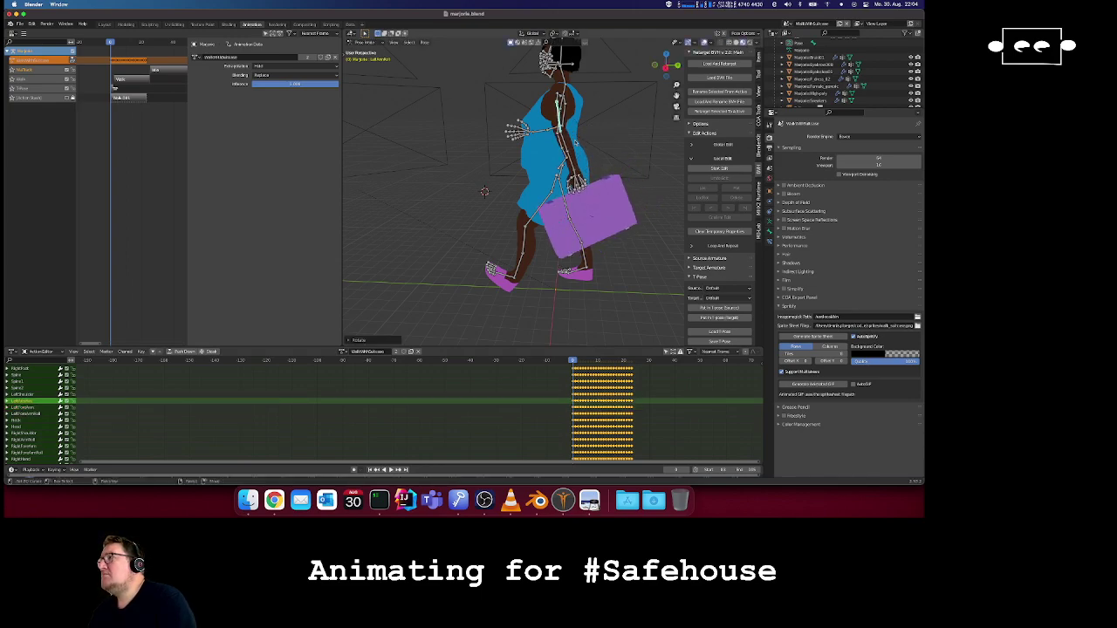
pyautogui.click(569, 150)
pyautogui.press('r')
pyautogui.click(563, 154)
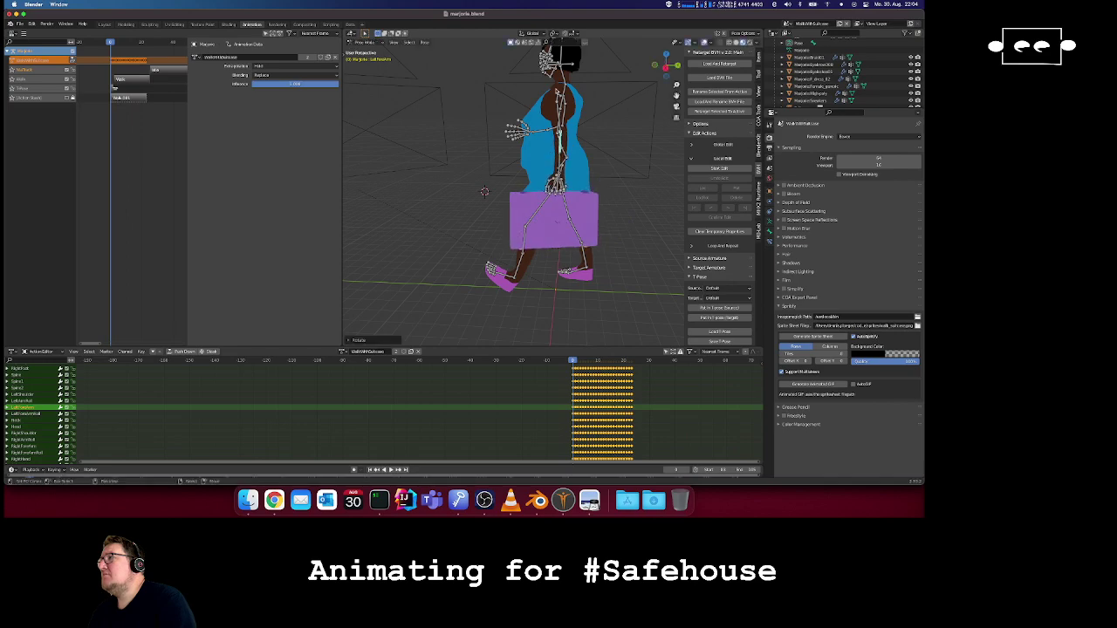
pyautogui.click(561, 118)
pyautogui.press('r')
pyautogui.click(556, 119)
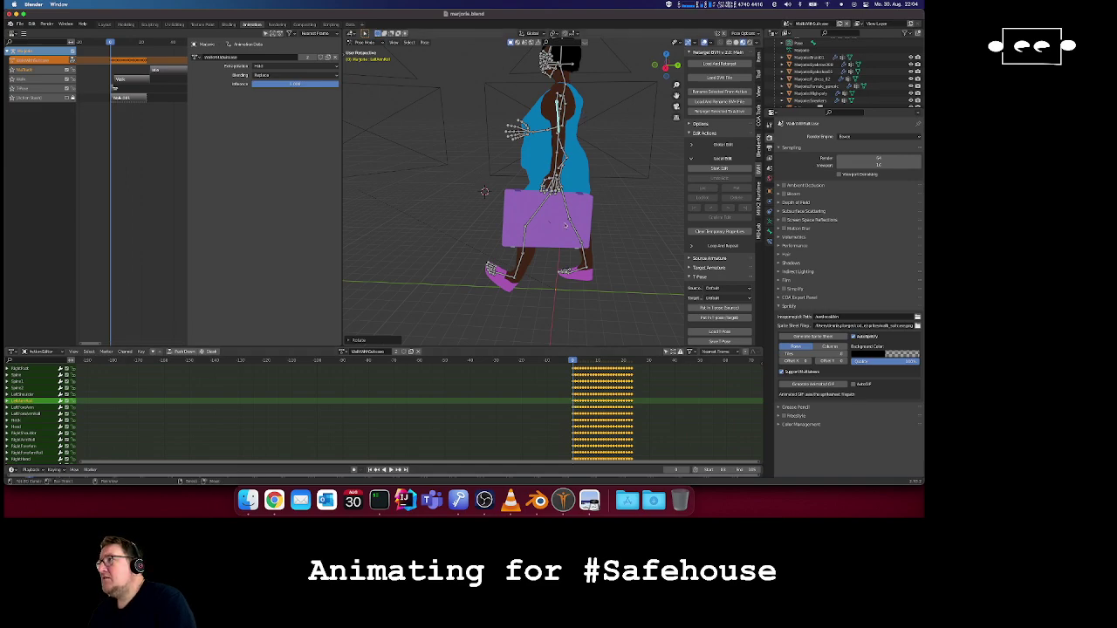
# - Delete all keyframes of the left upper arm bone after the first frame
pyautogui.rightClick(574, 404)
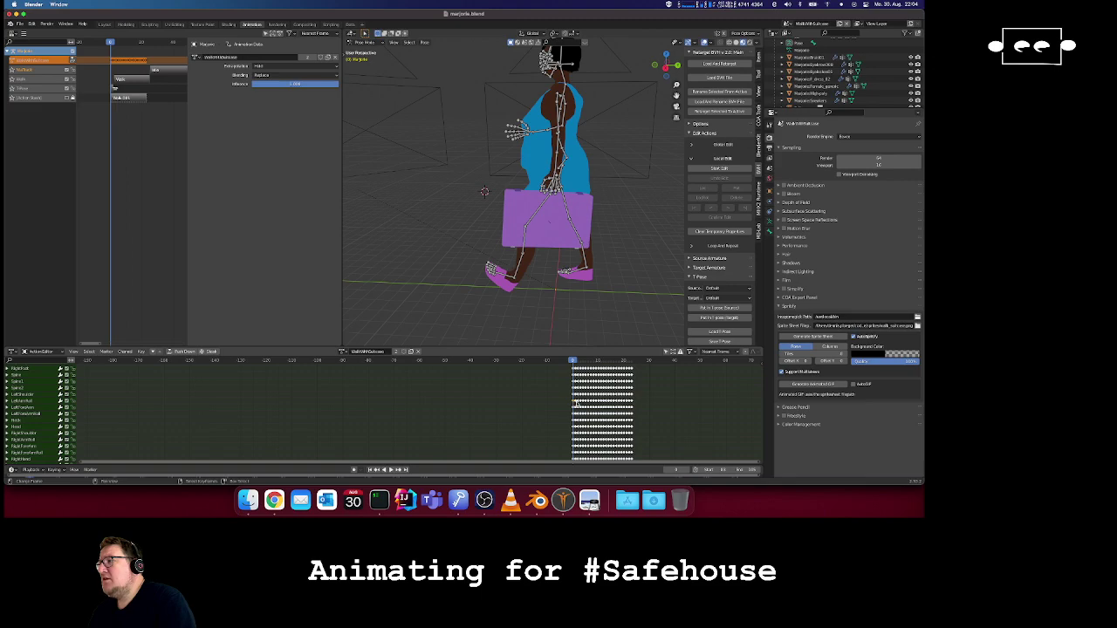
pyautogui.moveTo(574, 403); pyautogui.dragTo(646, 405)
pyautogui.press('x')
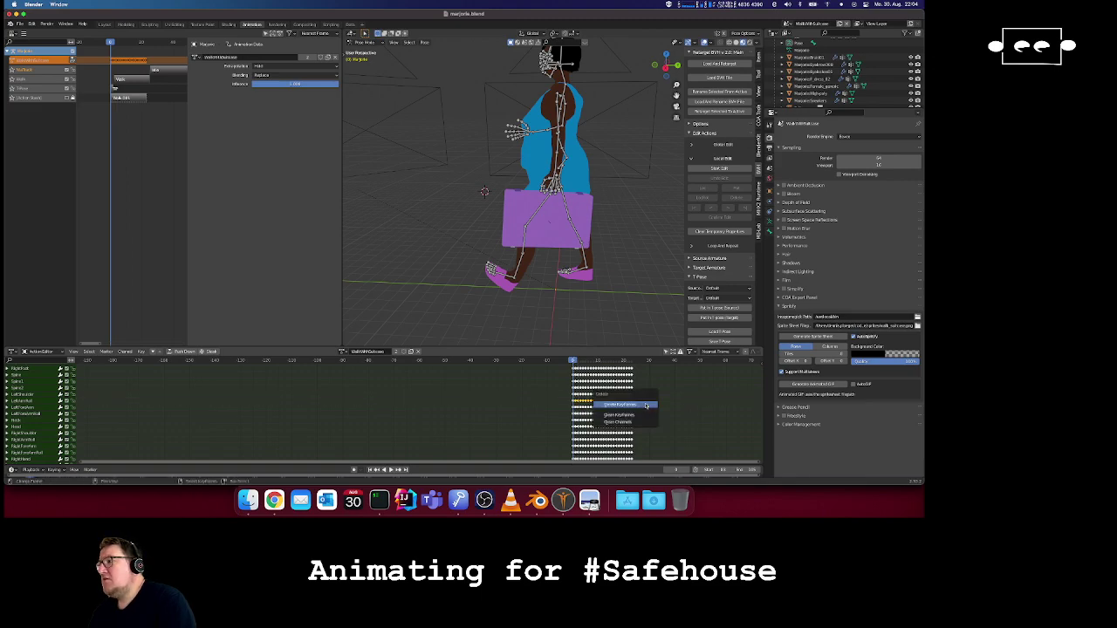
pyautogui.click(646, 404)
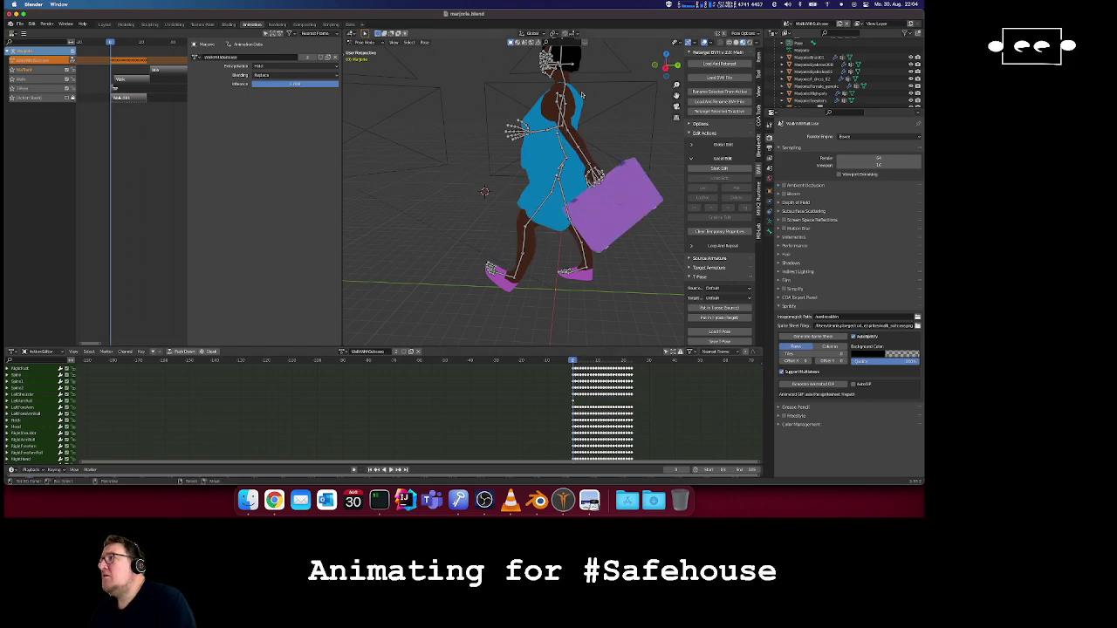
# - Rotate the left upper arm bone forward to hang nearly vertical at the first frame and insert a keyframe
pyautogui.click(564, 122)
pyautogui.press('r')
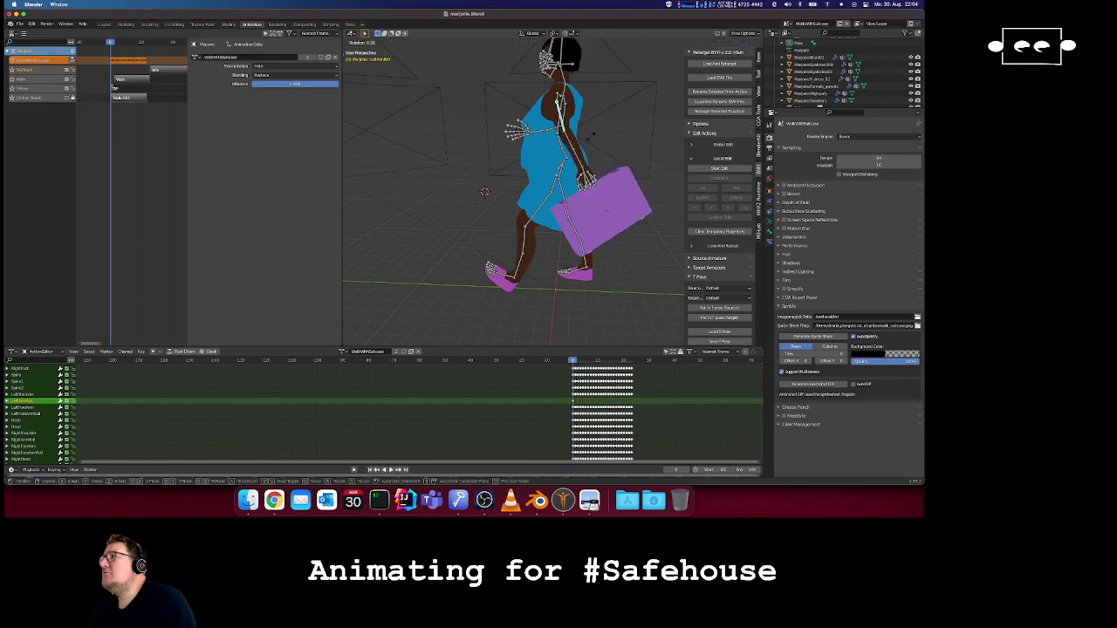
pyautogui.click(582, 154)
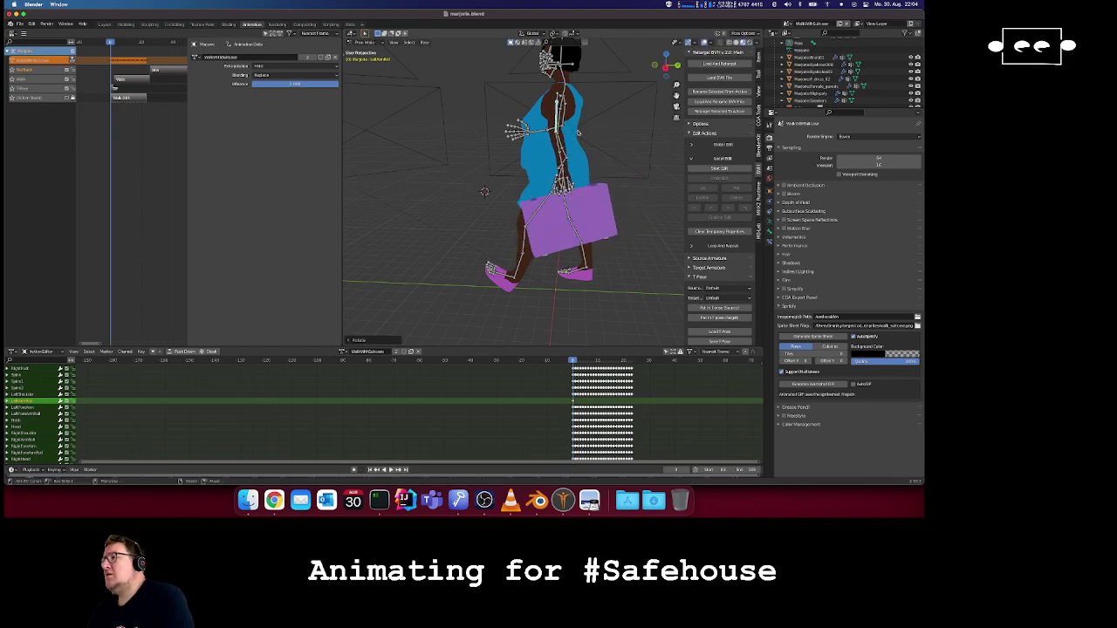
pyautogui.press('i')
# - Delete all keyframes of the left forearm bone after the first frame
pyautogui.click(572, 148)
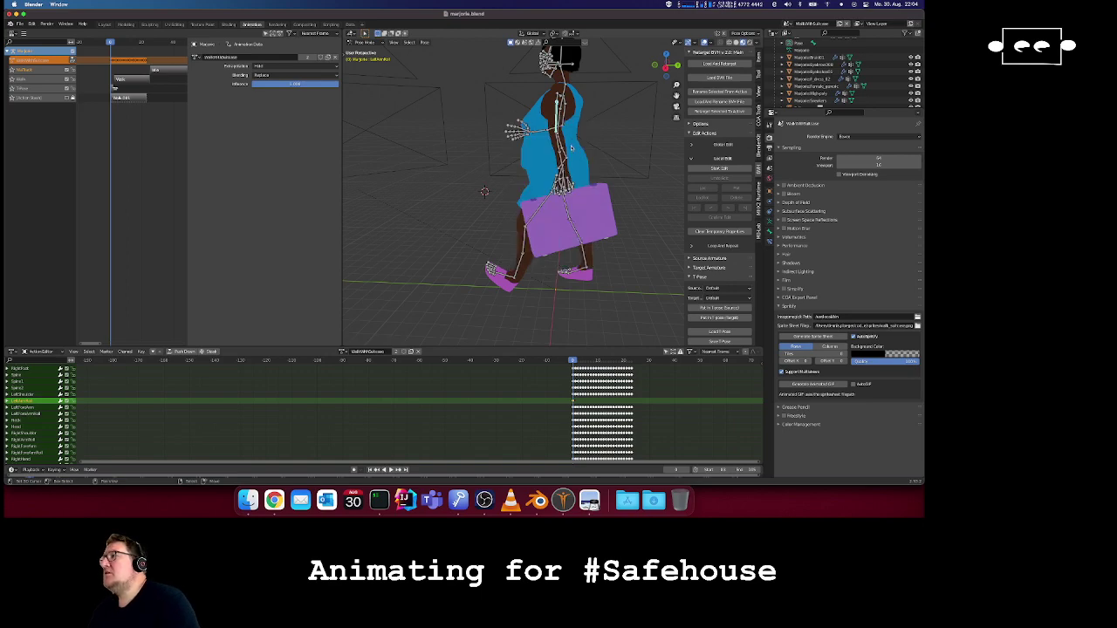
pyautogui.click(576, 407)
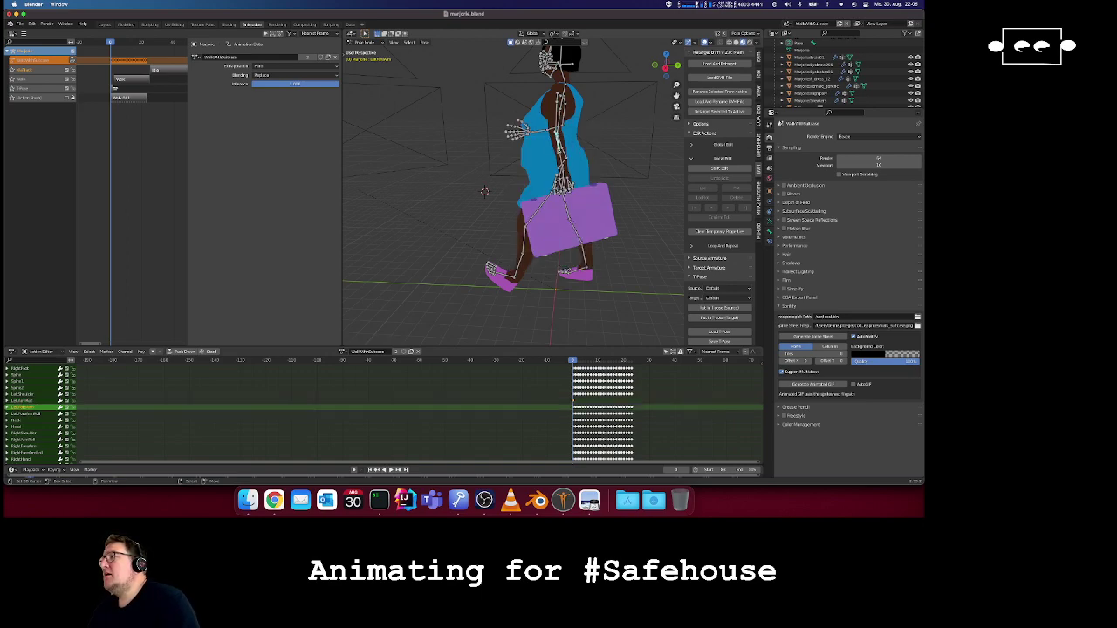
pyautogui.click(574, 408)
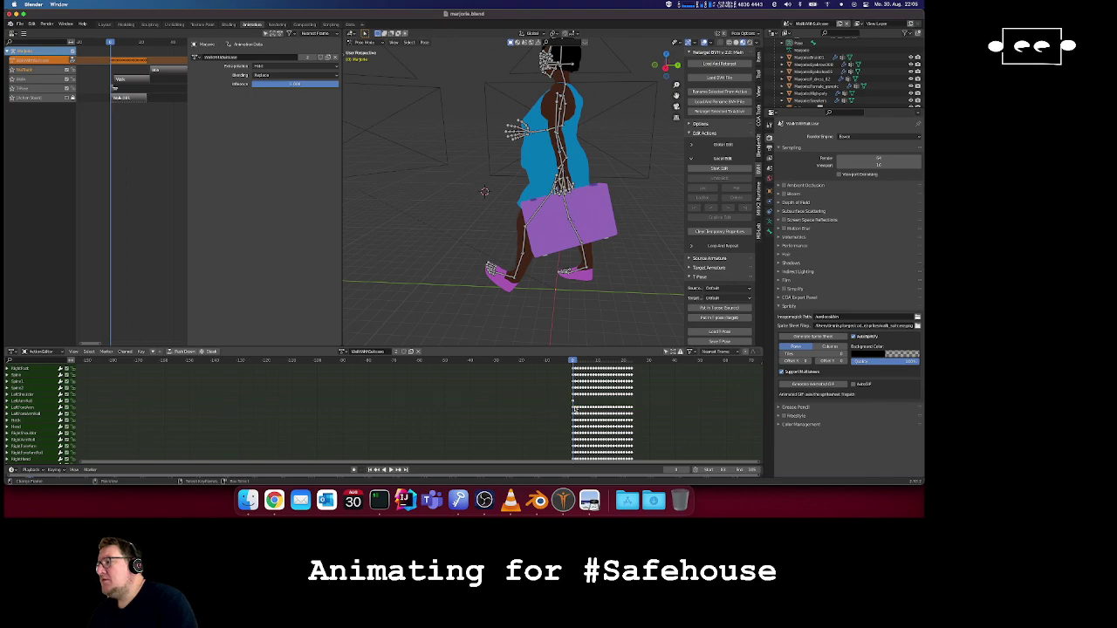
pyautogui.press('b')
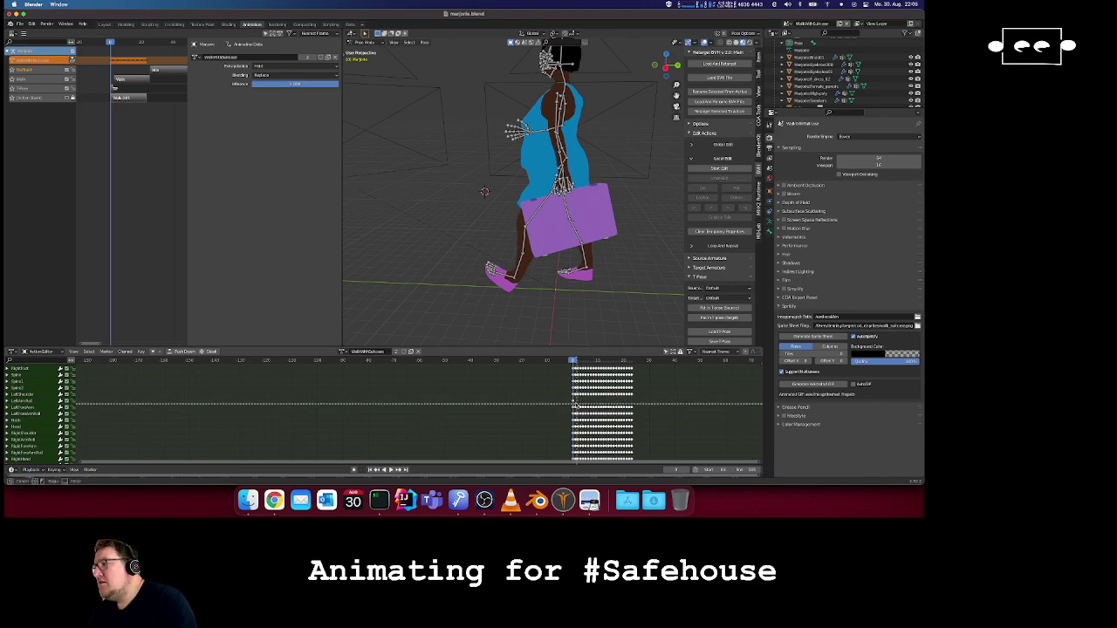
pyautogui.moveTo(573, 403); pyautogui.dragTo(637, 408)
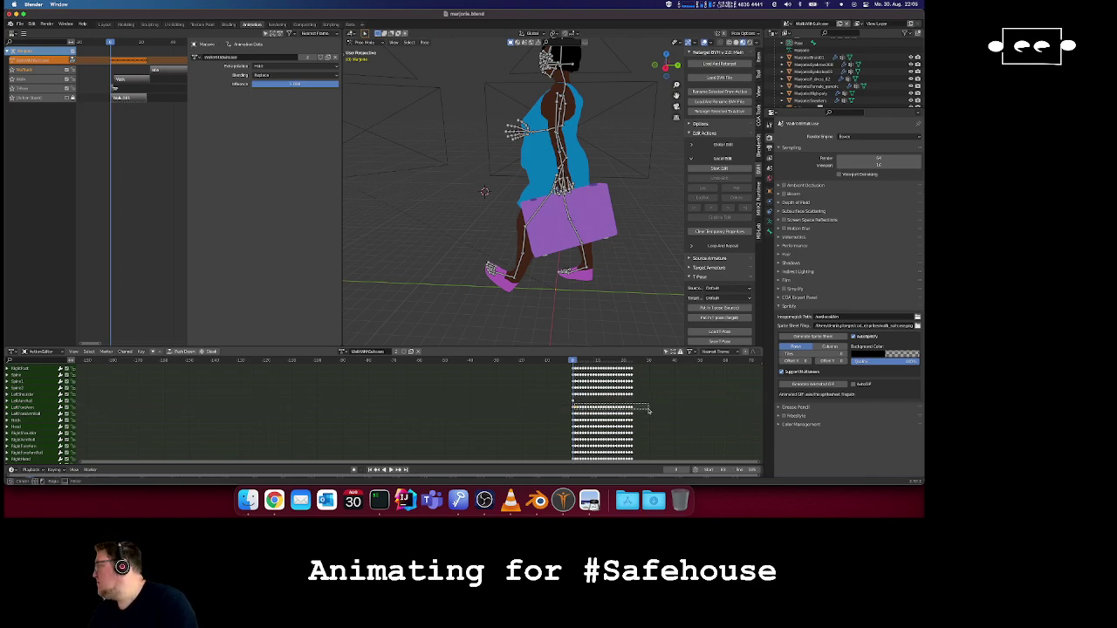
pyautogui.press('x')
pyautogui.click(635, 409)
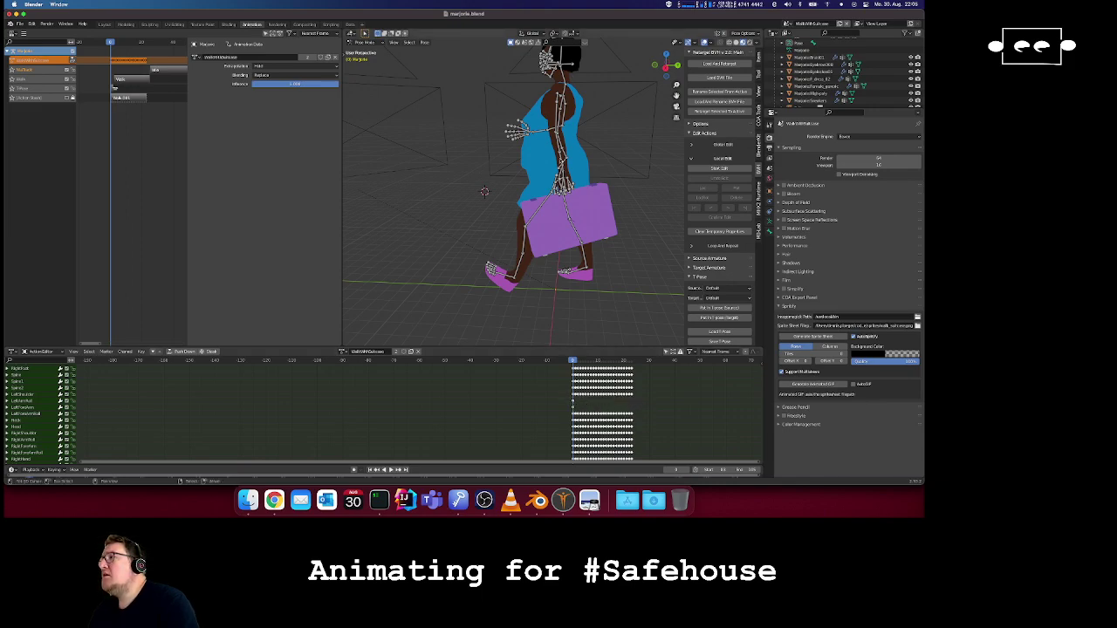
# - Rotate the left forearm bone at the first frame until the suitcase hangs level and insert a keyframe
pyautogui.rightClick(560, 150)
pyautogui.press('r')
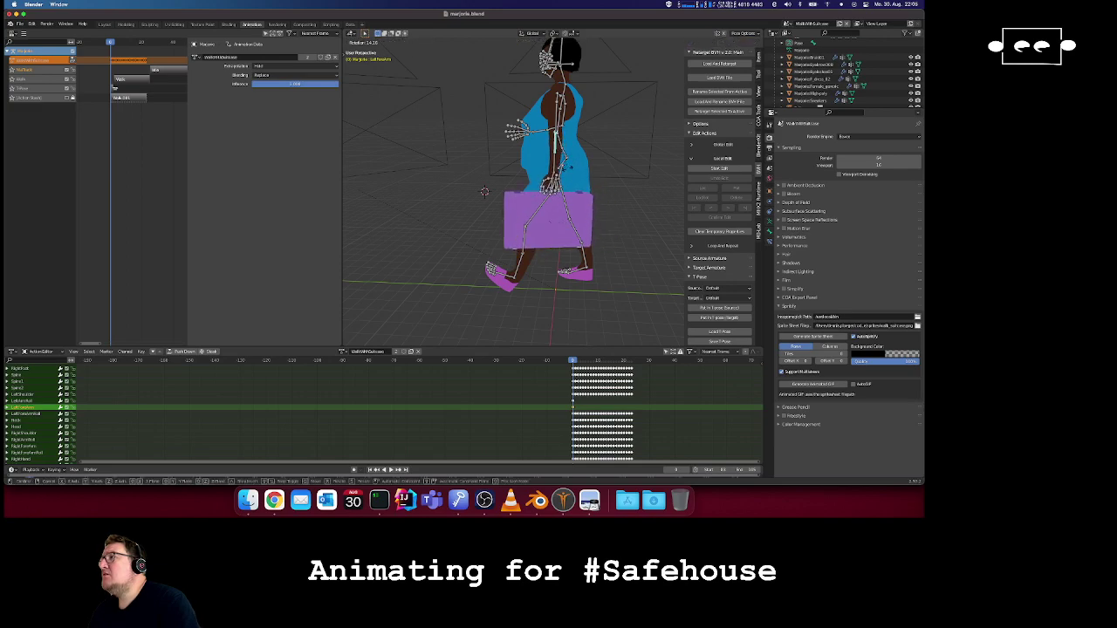
pyautogui.click(569, 168)
pyautogui.press('i')
pyautogui.click(568, 170)
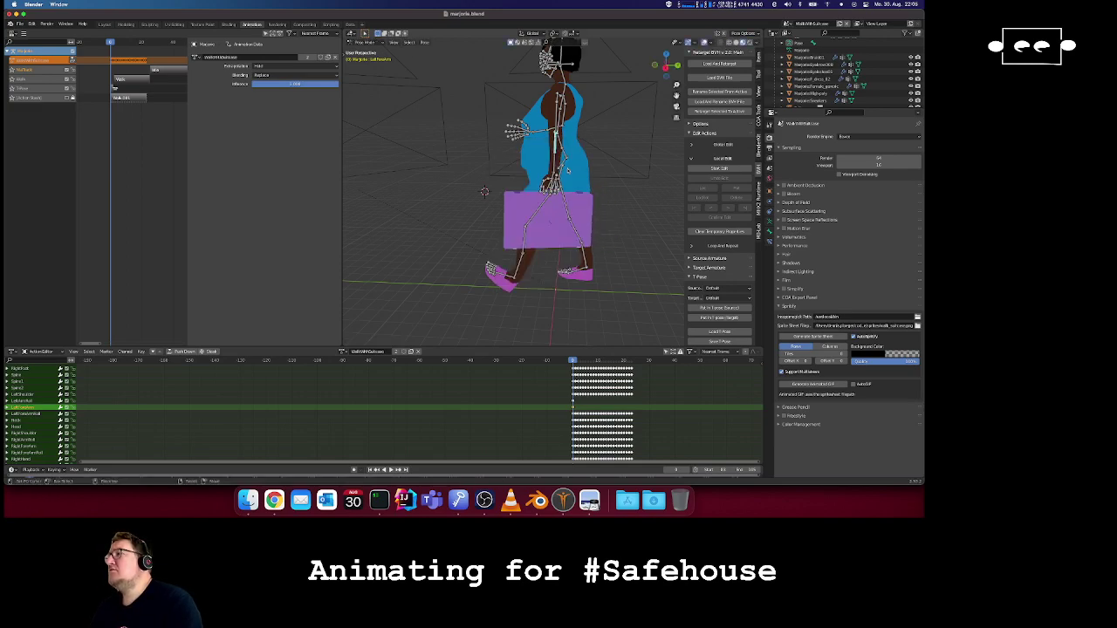
# - Step back and forth through the first frames of the walk from the front to examine how the suitcase swings
pyautogui.press('space')
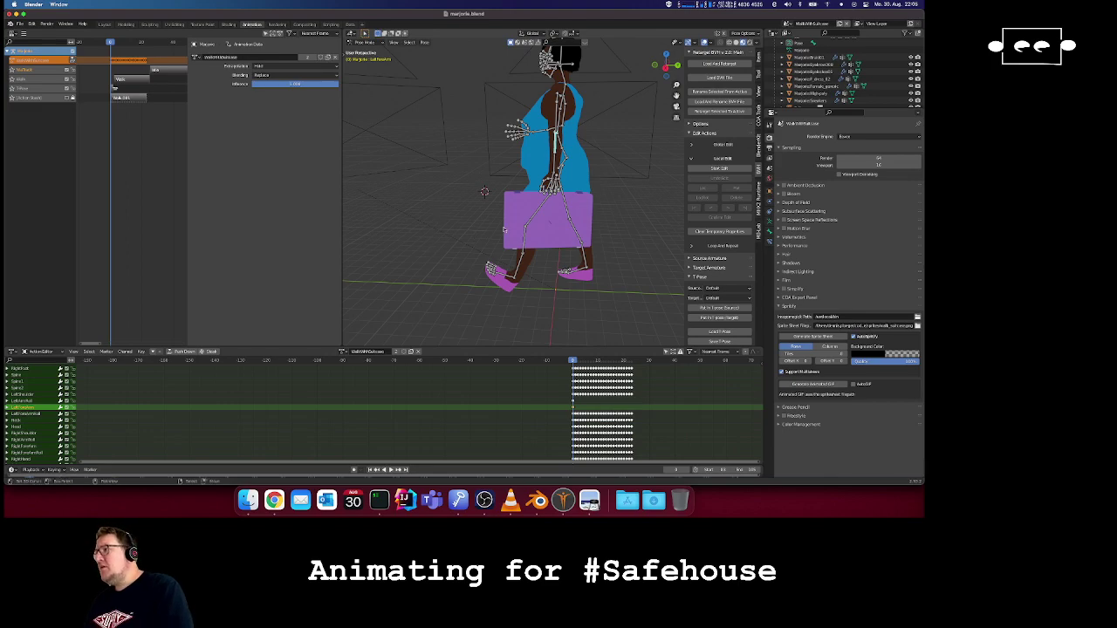
pyautogui.hscroll(-10, 503, 229)
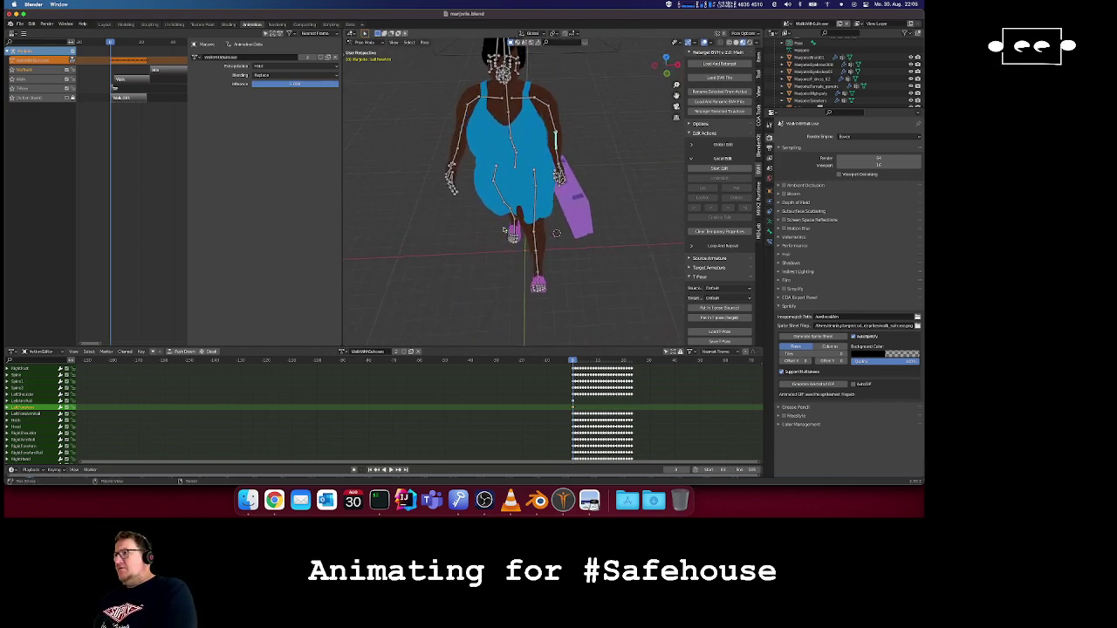
pyautogui.hscroll(-2, 504, 229)
pyautogui.press('Right')
pyautogui.press('Right')
pyautogui.press('Right')
pyautogui.press('Right')
pyautogui.press('Right')
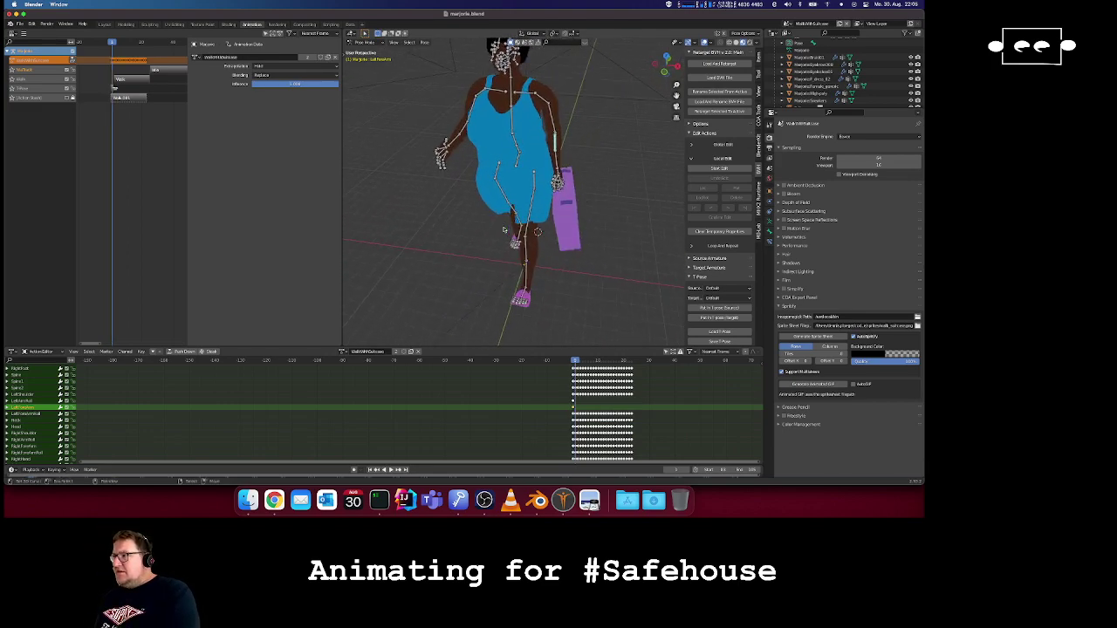
pyautogui.press('Left')
pyautogui.press('Left')
pyautogui.press('Left')
pyautogui.press('Left')
pyautogui.press('Left')
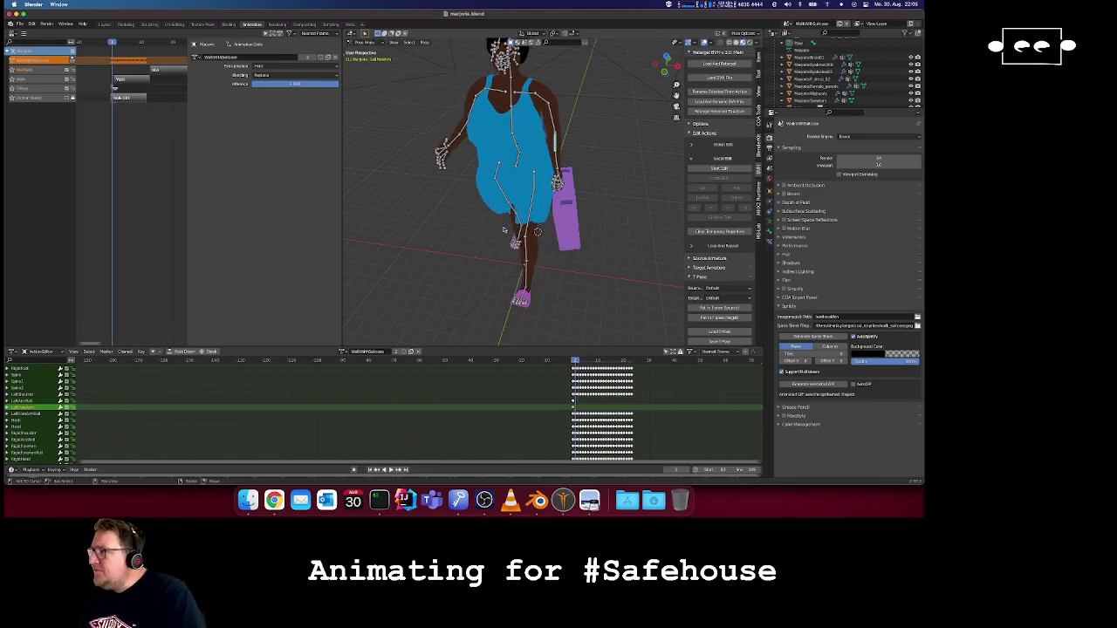
pyautogui.press('Right')
pyautogui.press('Right')
pyautogui.press('Right')
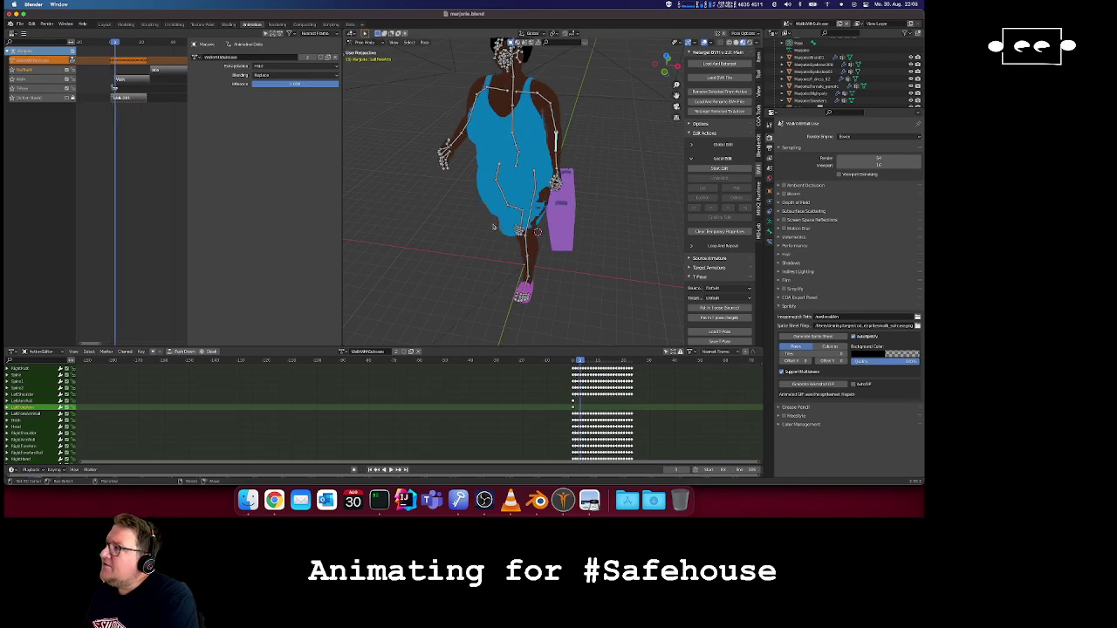
pyautogui.moveTo(584, 233); pyautogui.dragTo(559, 229, button='middle')
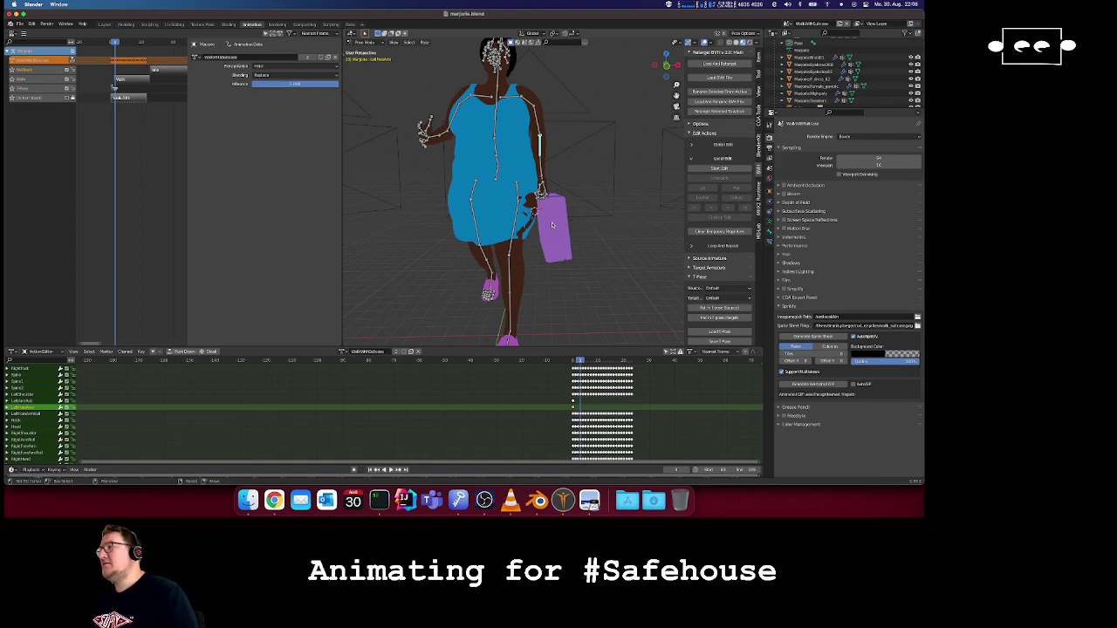
pyautogui.press('Left')
pyautogui.press('Left')
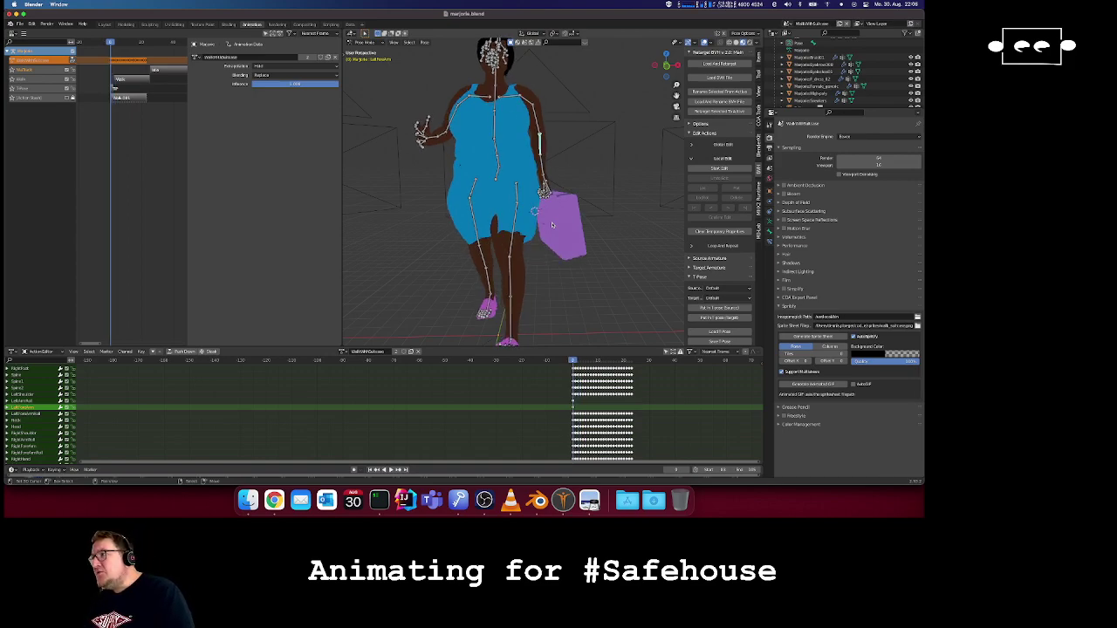
# - Rotate the left forearm bone outward at the first frame and adjust the left forearm roll bone to straighten the suitcase
pyautogui.moveTo(551, 225); pyautogui.dragTo(538, 241, button='middle')
pyautogui.hscroll(-5, 537, 240)
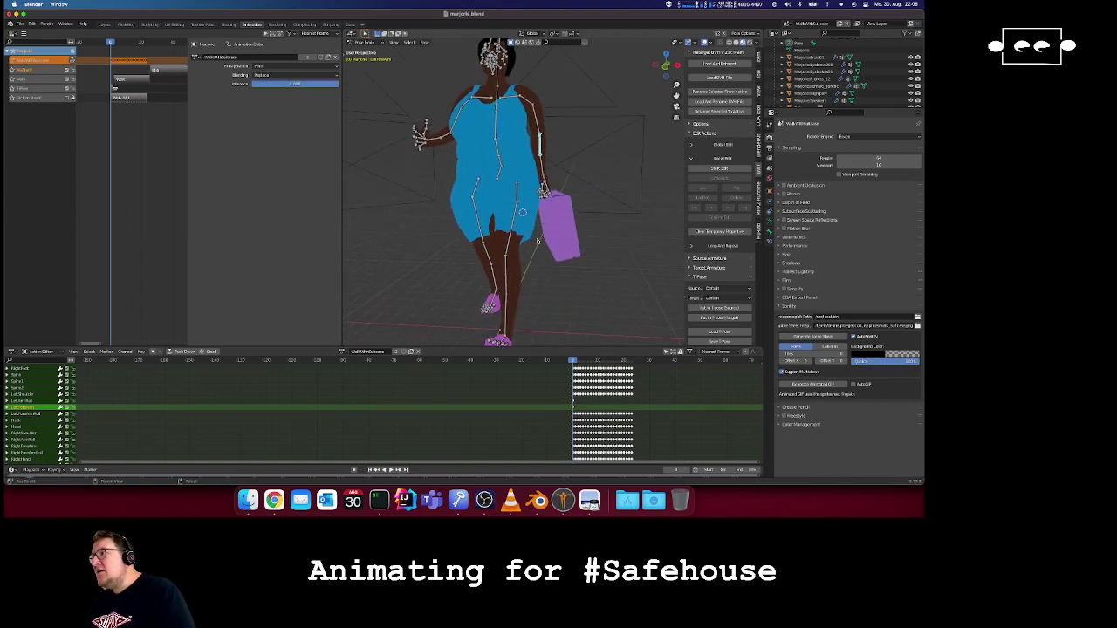
pyautogui.hscroll(-5, 537, 240)
pyautogui.hscroll(-10, 538, 241)
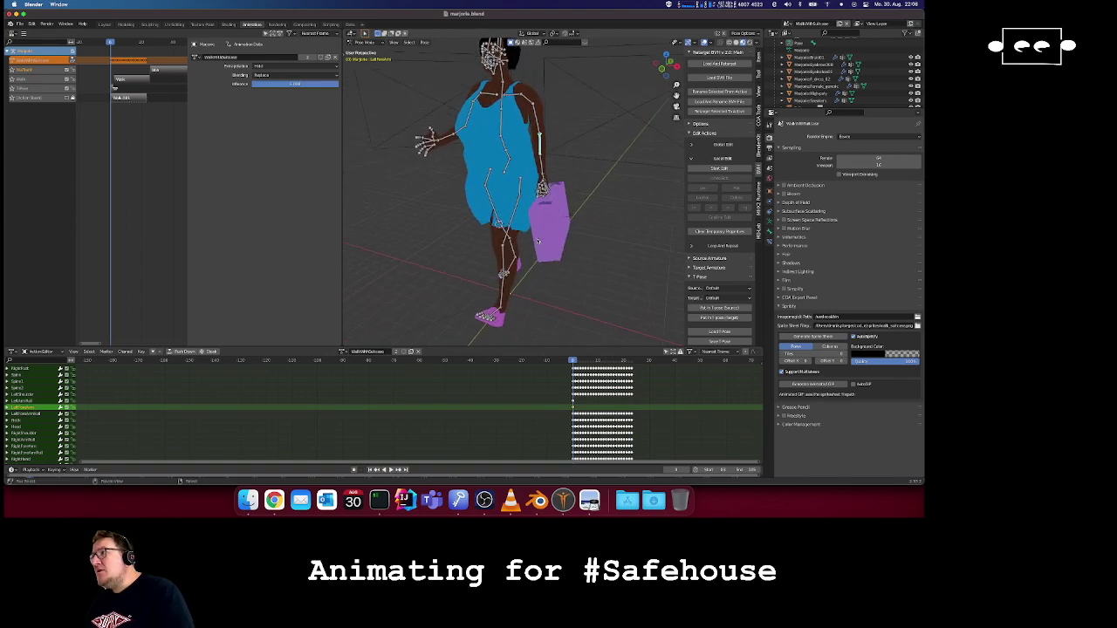
pyautogui.hscroll(10, 537, 240)
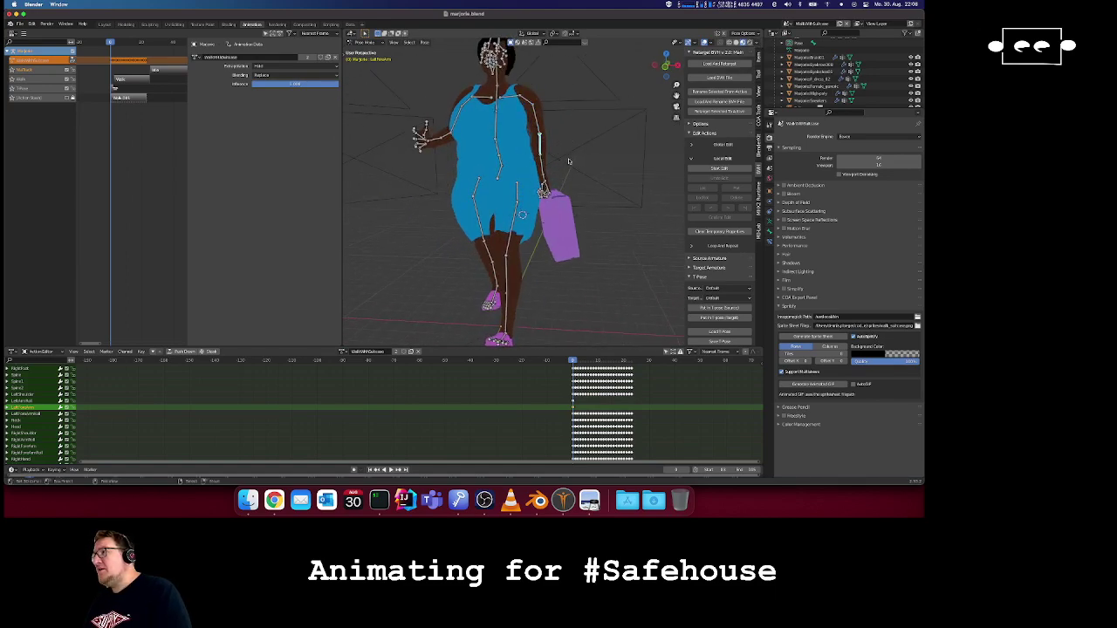
pyautogui.press('r')
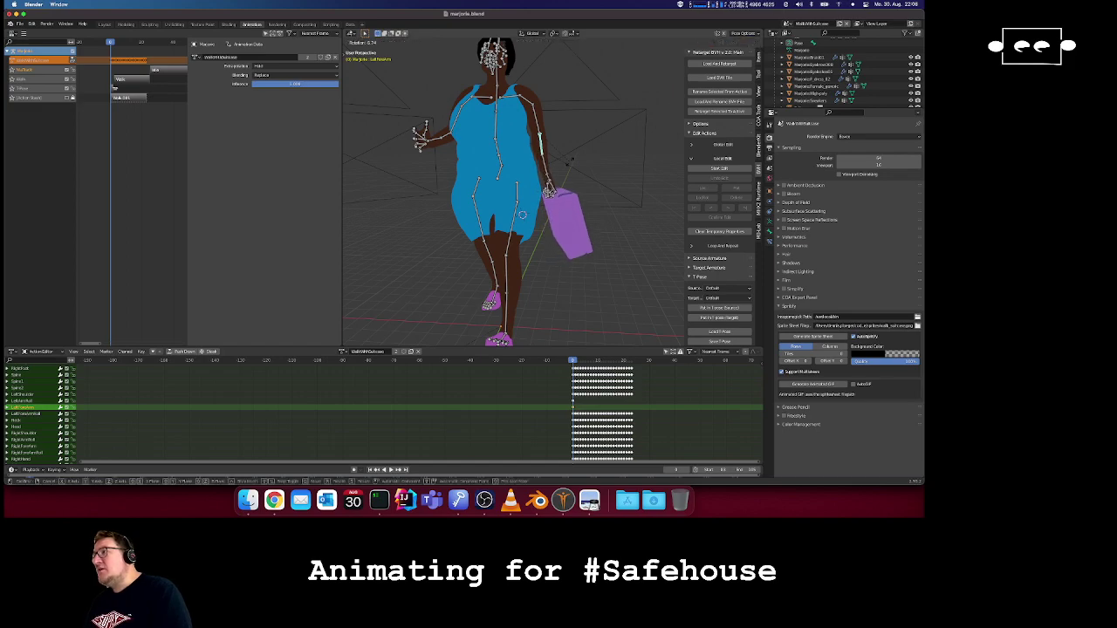
pyautogui.click(569, 162)
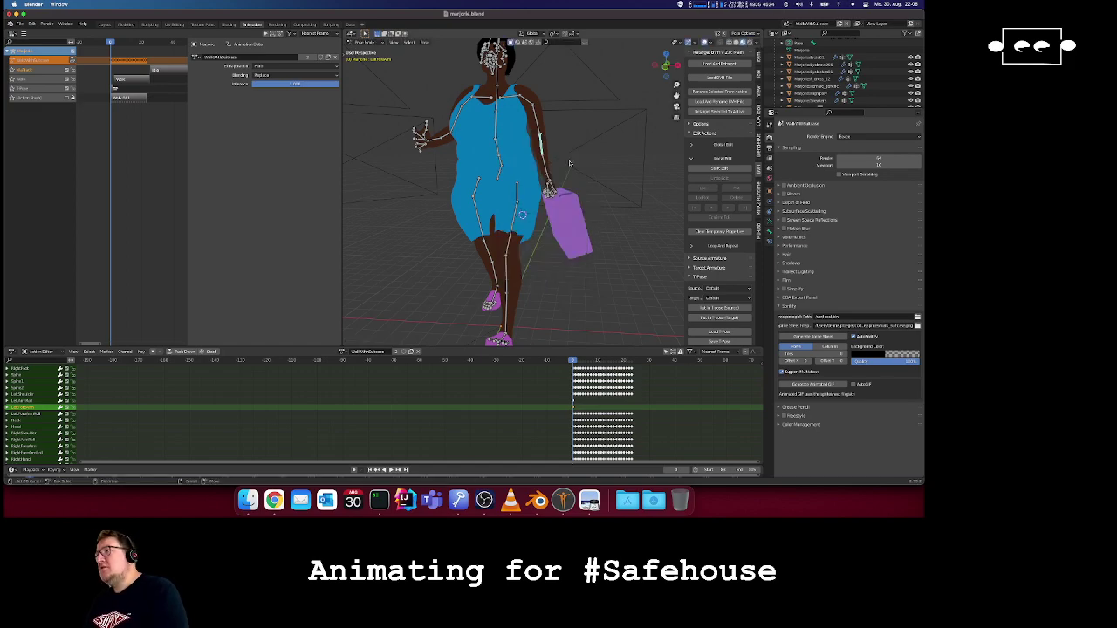
pyautogui.click(546, 167)
pyautogui.press('r')
pyautogui.click(608, 212)
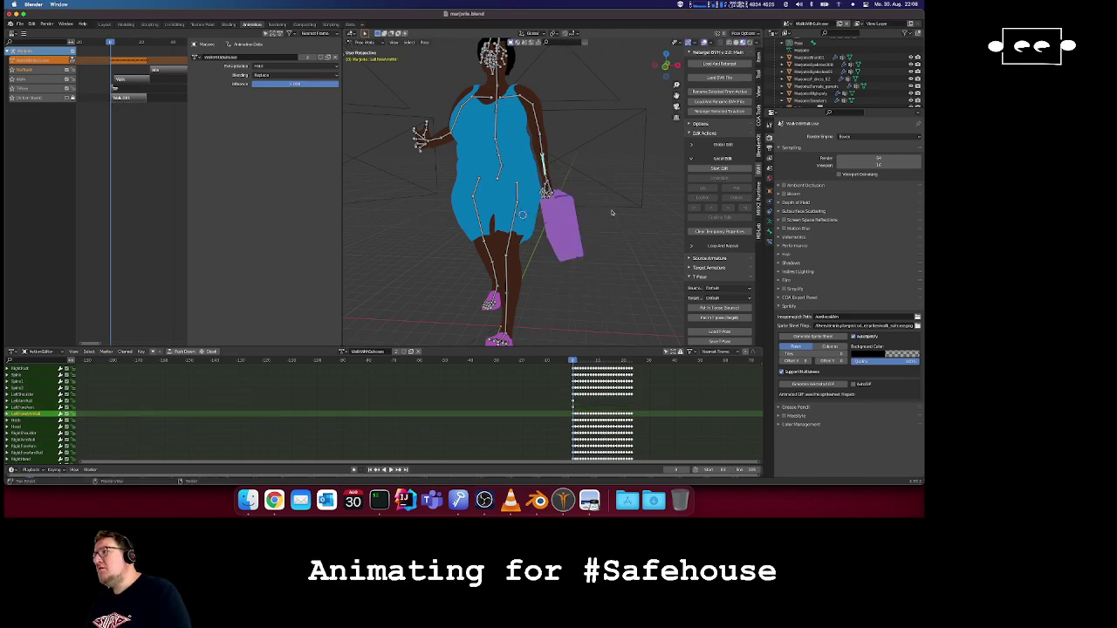
# - Rotate the left hand bone about the global Z axis to align the suitcase with the walking direction
pyautogui.hscroll(10, 612, 213)
pyautogui.hscroll(-5, 612, 213)
pyautogui.hscroll(5, 612, 213)
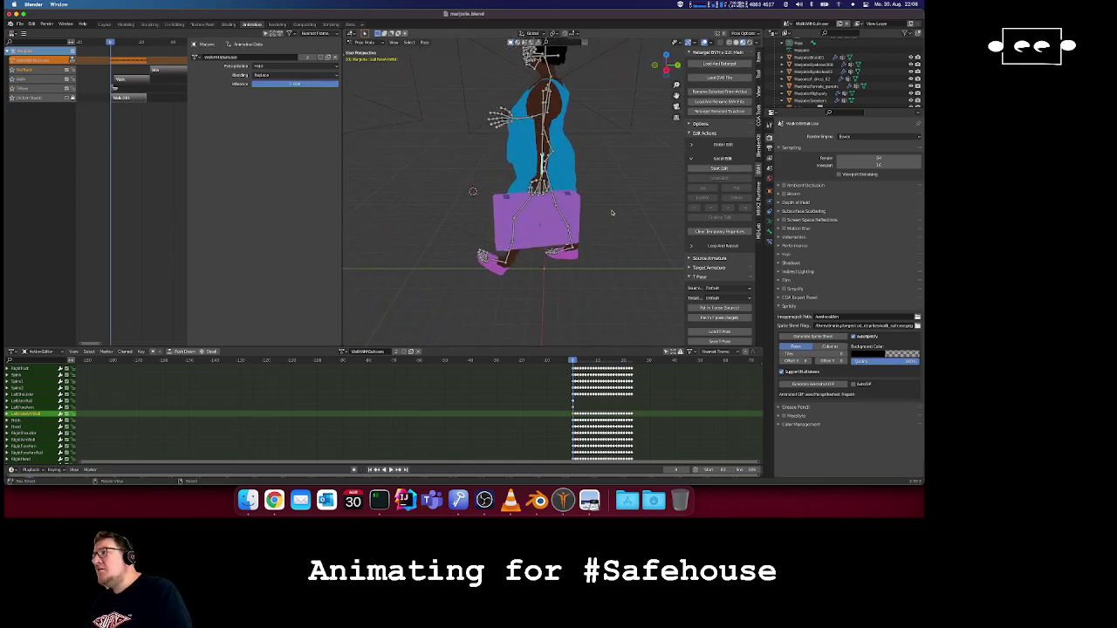
pyautogui.hscroll(-5, 612, 213)
pyautogui.hscroll(5, 612, 215)
pyautogui.scroll(10, 610, 218)
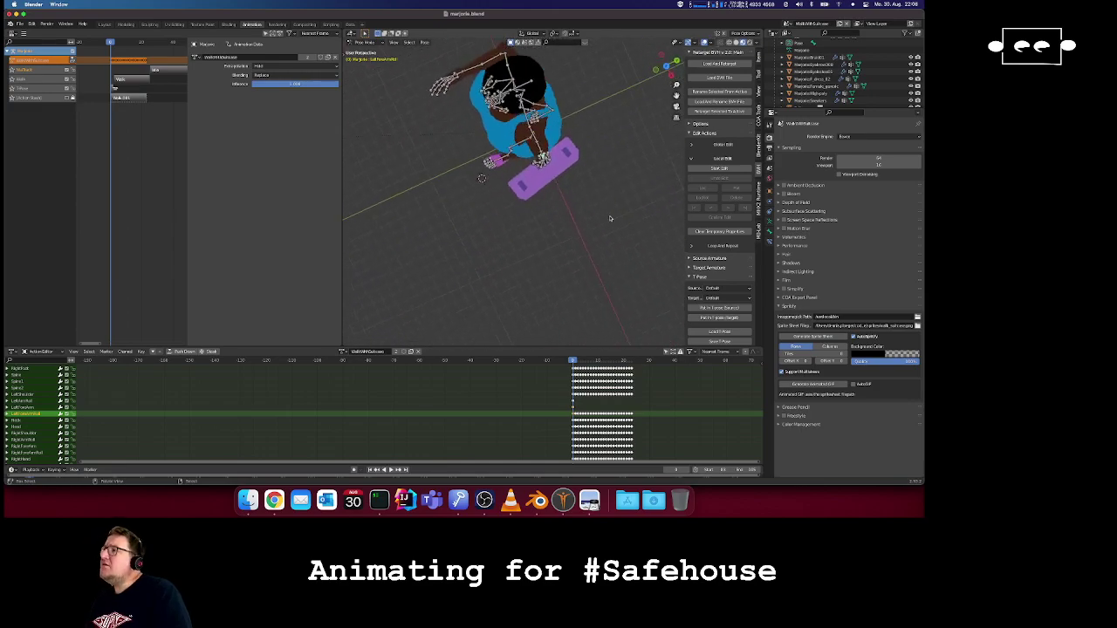
pyautogui.scroll(-10, 611, 218)
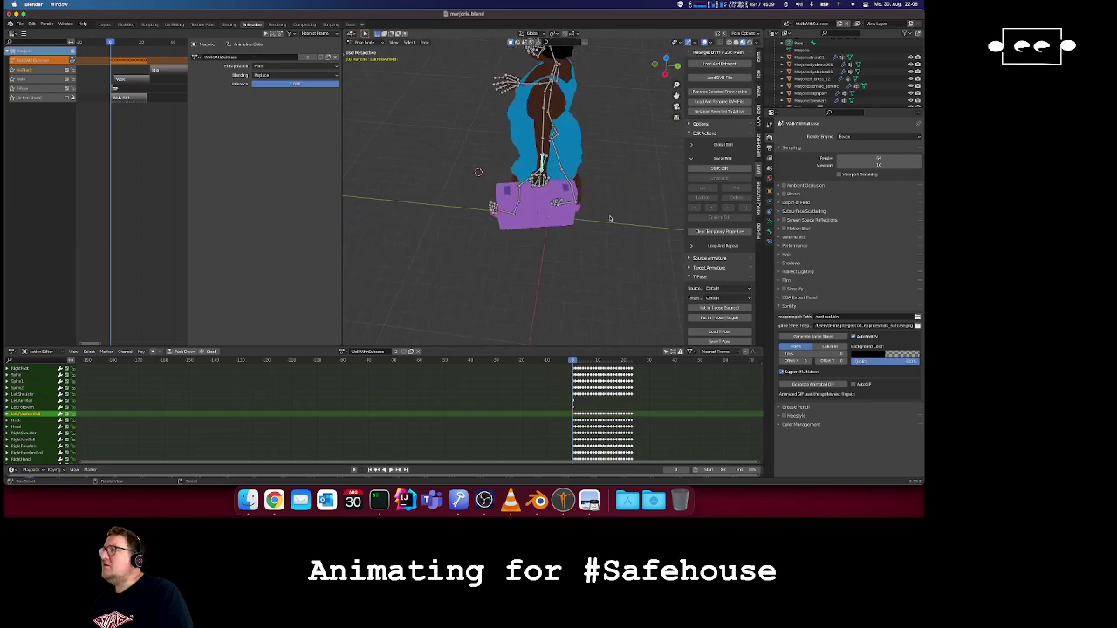
pyautogui.click(574, 255)
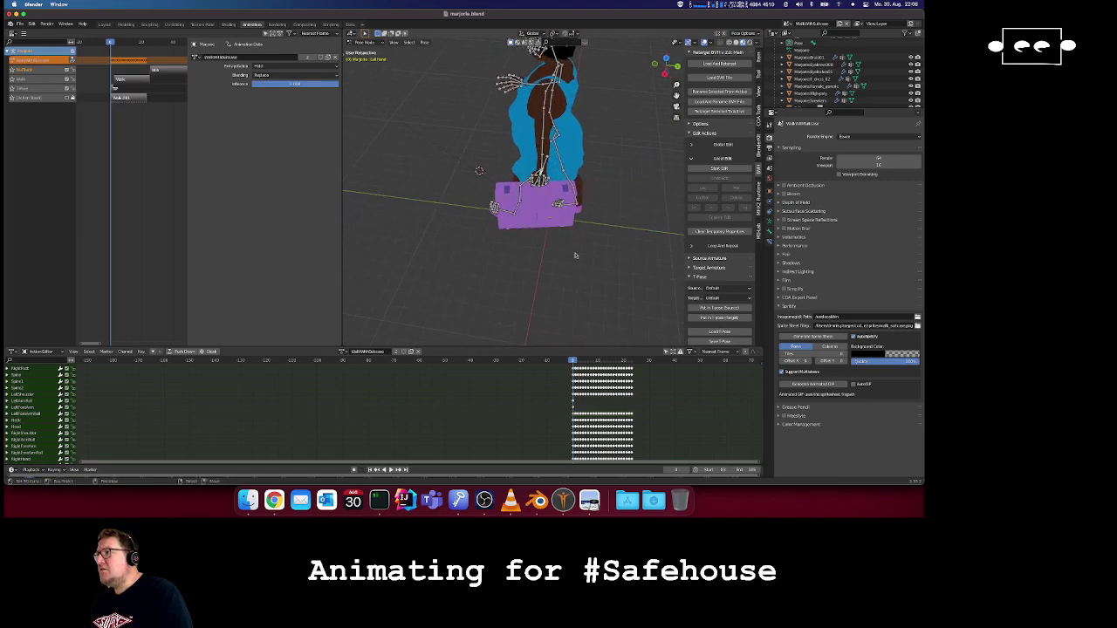
pyautogui.press('r')
pyautogui.press('y')
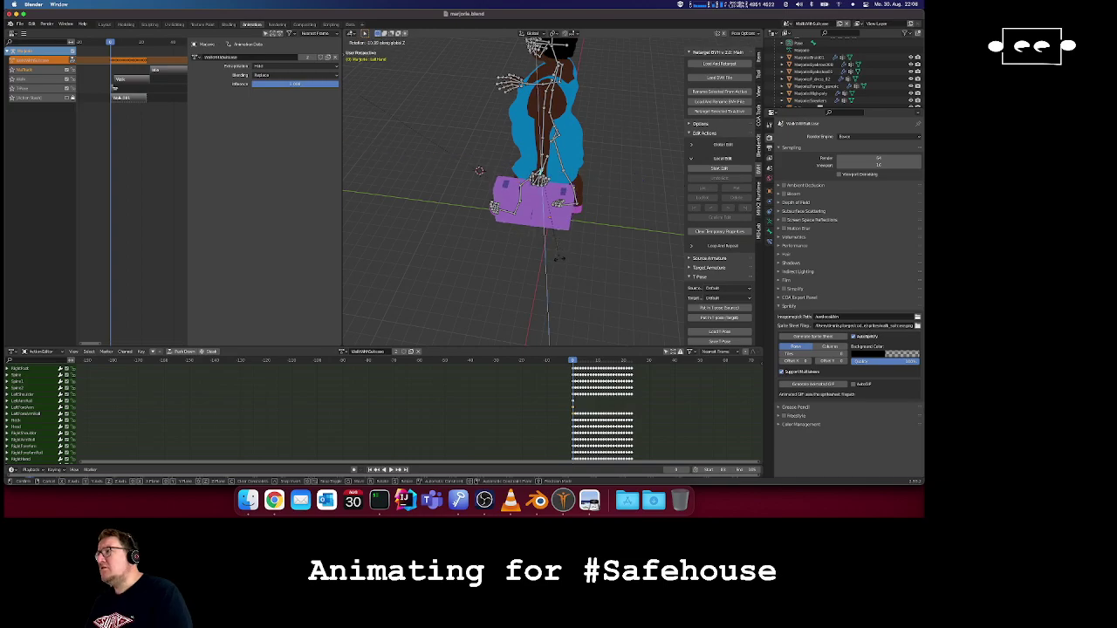
pyautogui.click(543, 256)
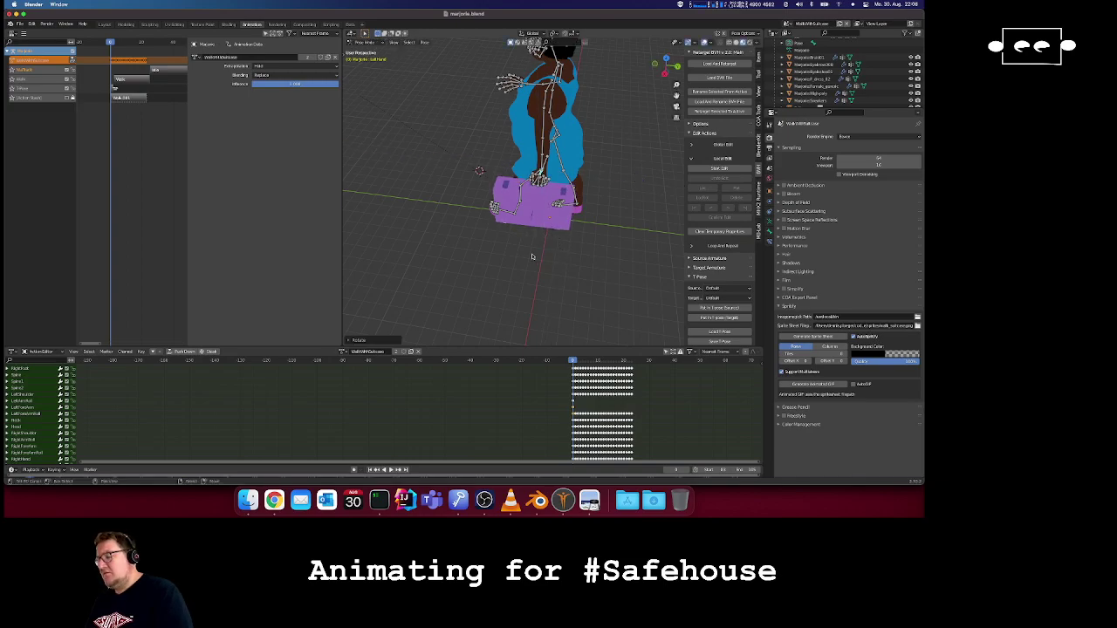
# - Rotate the left forearm roll bone outward away from the body at the first frame and insert a keyframe
pyautogui.moveTo(532, 256); pyautogui.dragTo(523, 270, button='middle')
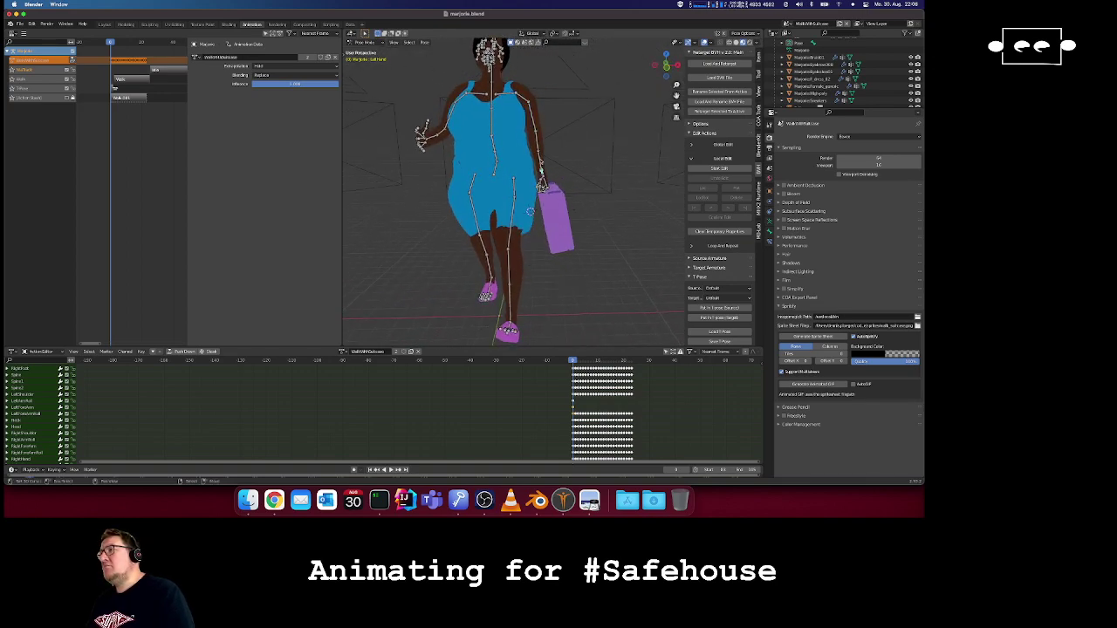
pyautogui.click(540, 162)
pyautogui.press('r')
pyautogui.click(530, 212)
pyautogui.press('i')
pyautogui.click(545, 176)
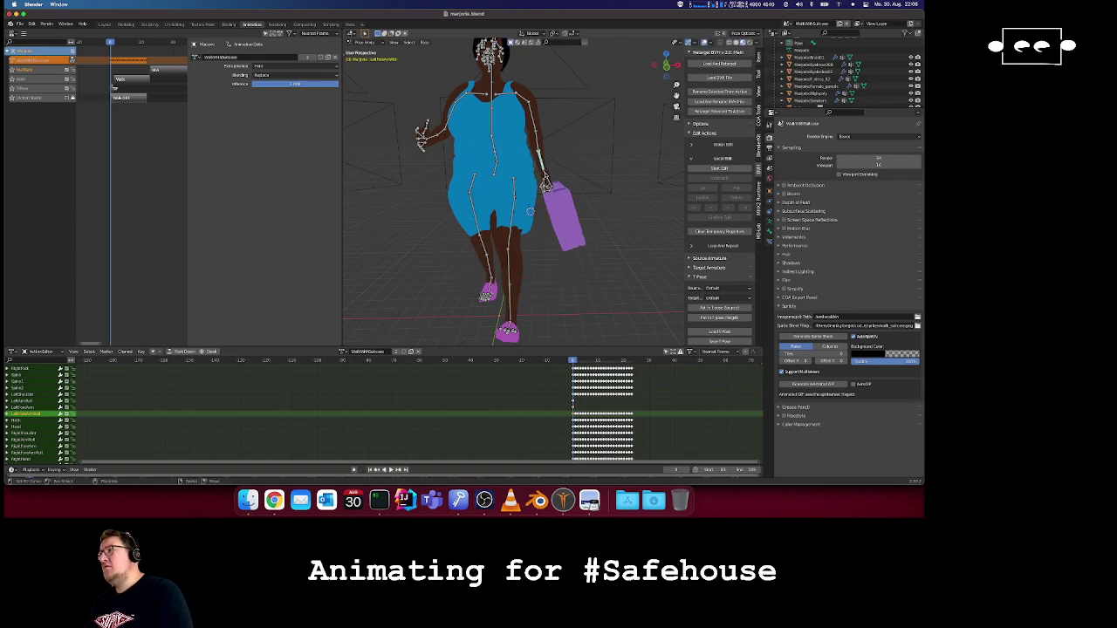
# - Rotate the left hand bone so the suitcase hangs more upright beside the leg and insert a keyframe
pyautogui.rightClick(547, 183)
pyautogui.press('r')
pyautogui.click(566, 185)
pyautogui.press('i')
pyautogui.click(567, 185)
# - Compare the suitcase's position between the first frame and the following frames of the walk
pyautogui.hscroll(10, 585, 202)
pyautogui.hscroll(15, 586, 201)
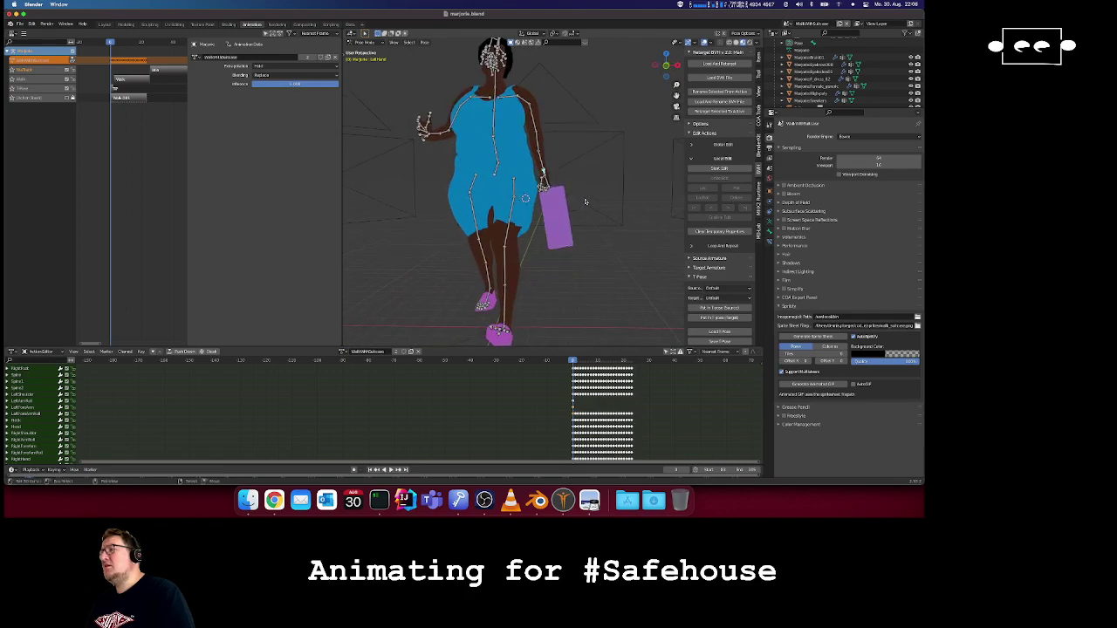
pyautogui.press('Right')
pyautogui.press('Right')
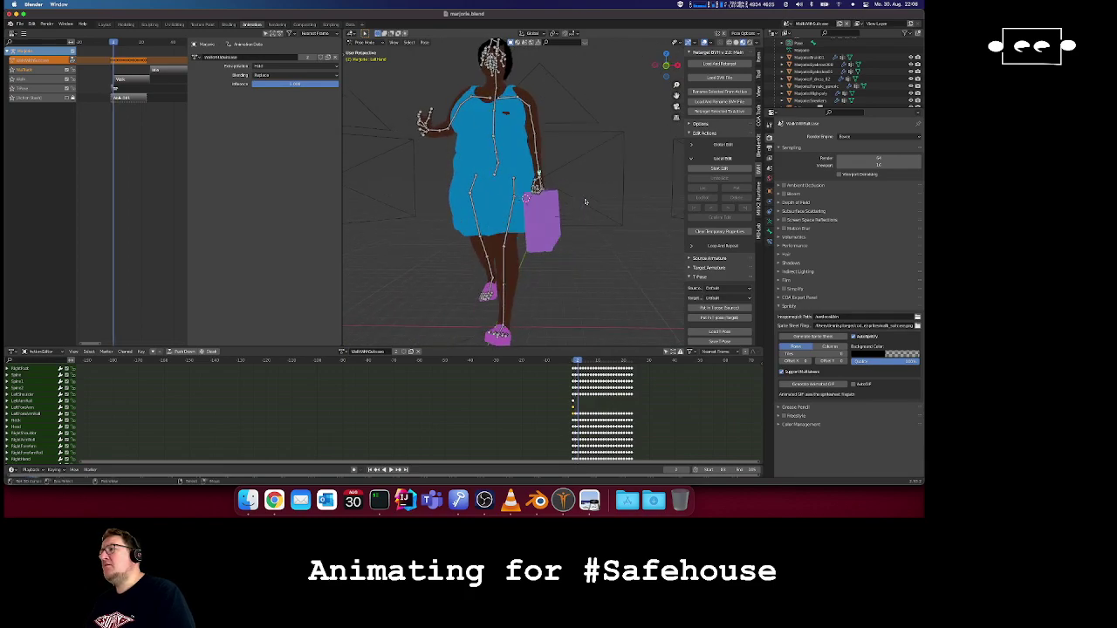
pyautogui.press('Right')
pyautogui.press('Right')
pyautogui.press('Right')
pyautogui.press('Right')
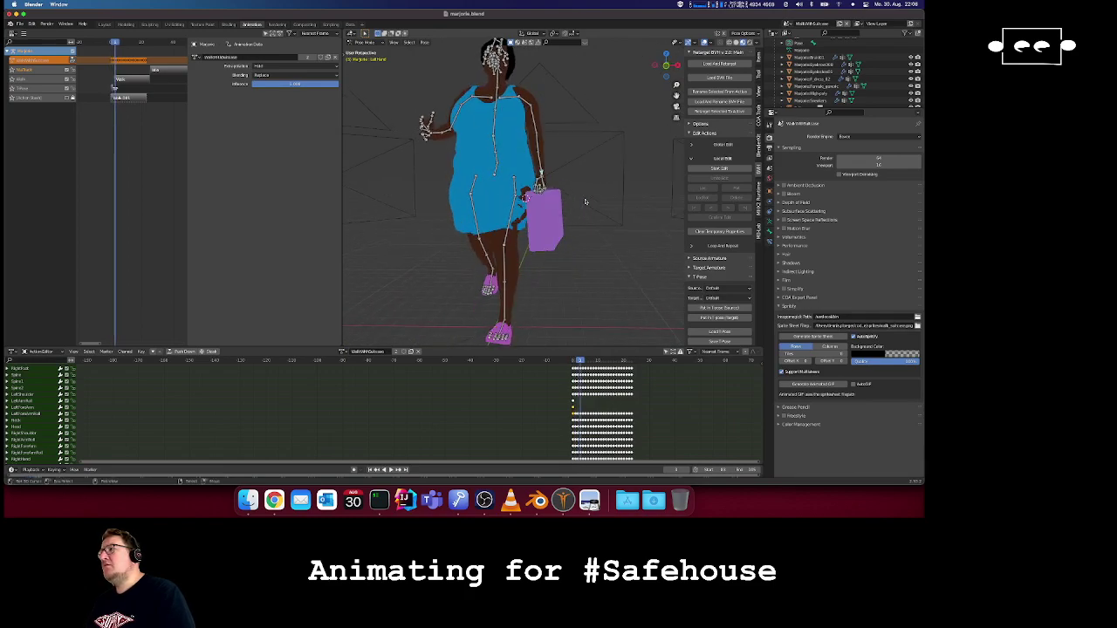
pyautogui.press('Left')
pyautogui.press('Left')
pyautogui.press('Left')
pyautogui.press('Left')
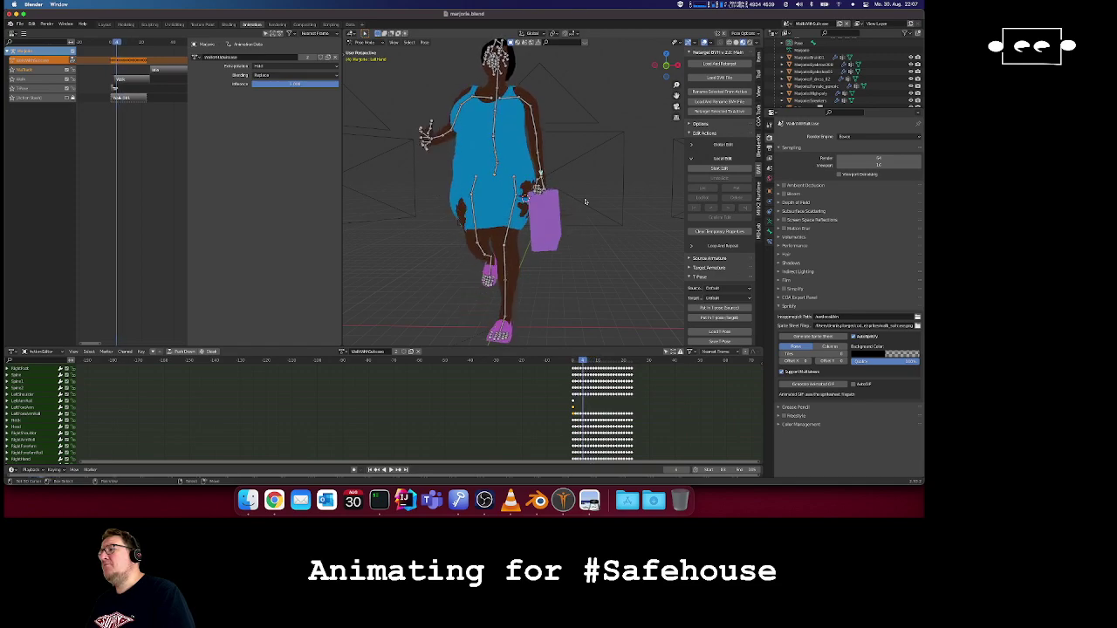
pyautogui.press('Left')
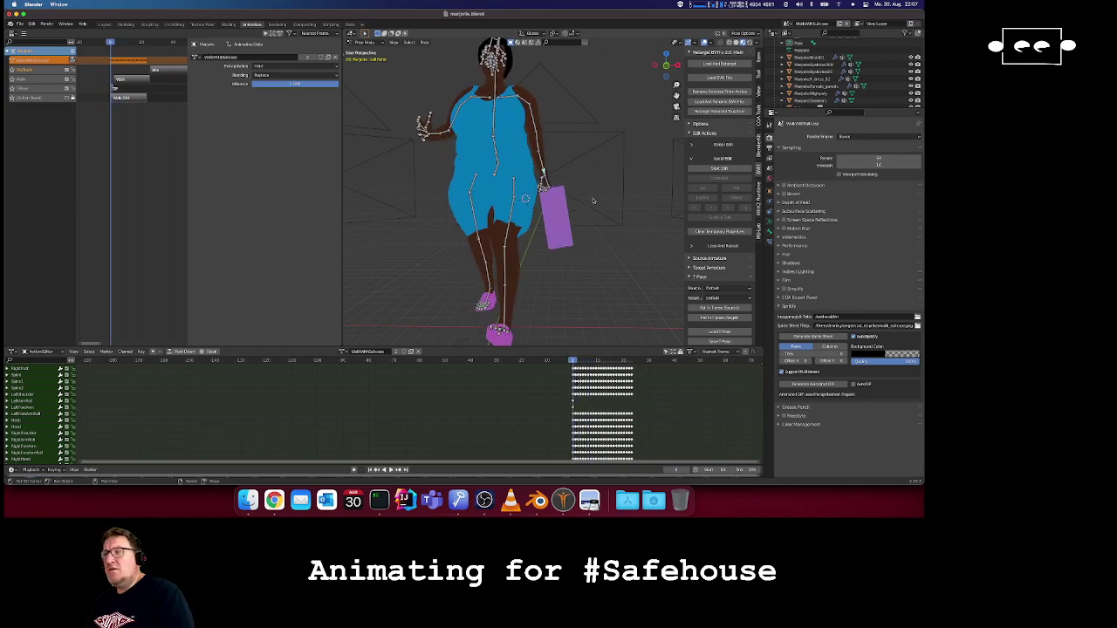
# - Delete the left forearm roll bone's keyframes after the first frame in the action
pyautogui.click(543, 173)
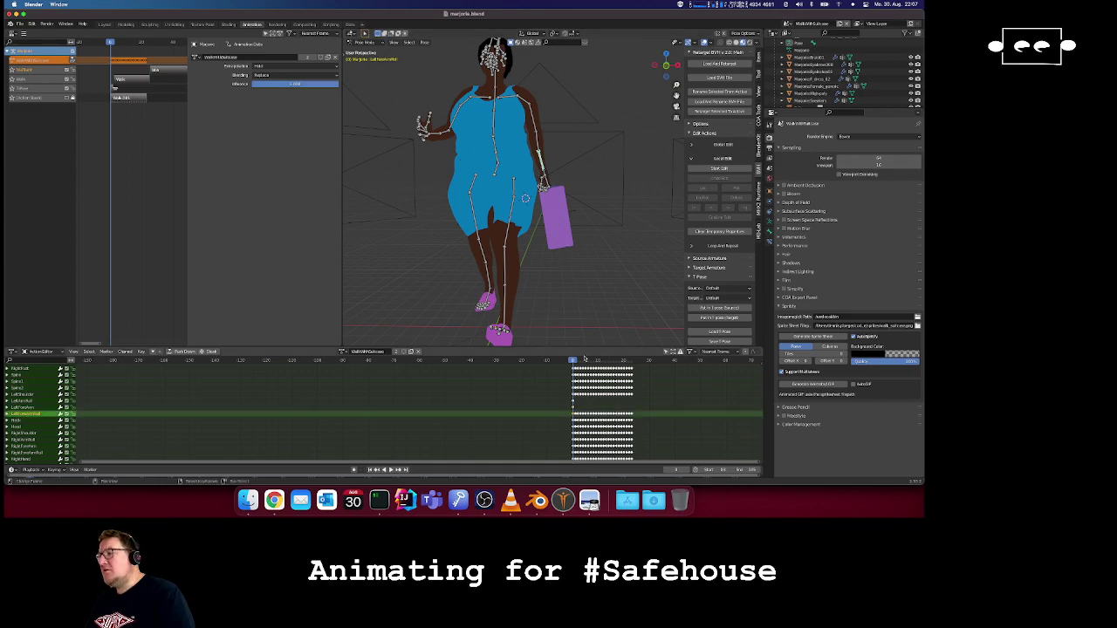
pyautogui.press('n')
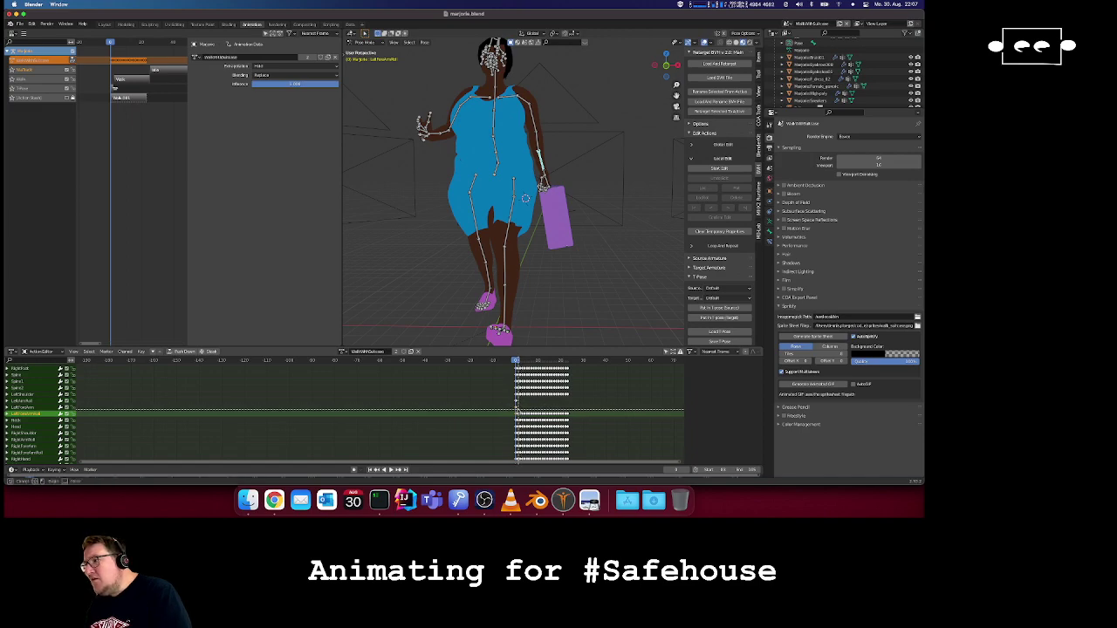
pyautogui.moveTo(516, 407); pyautogui.dragTo(590, 419)
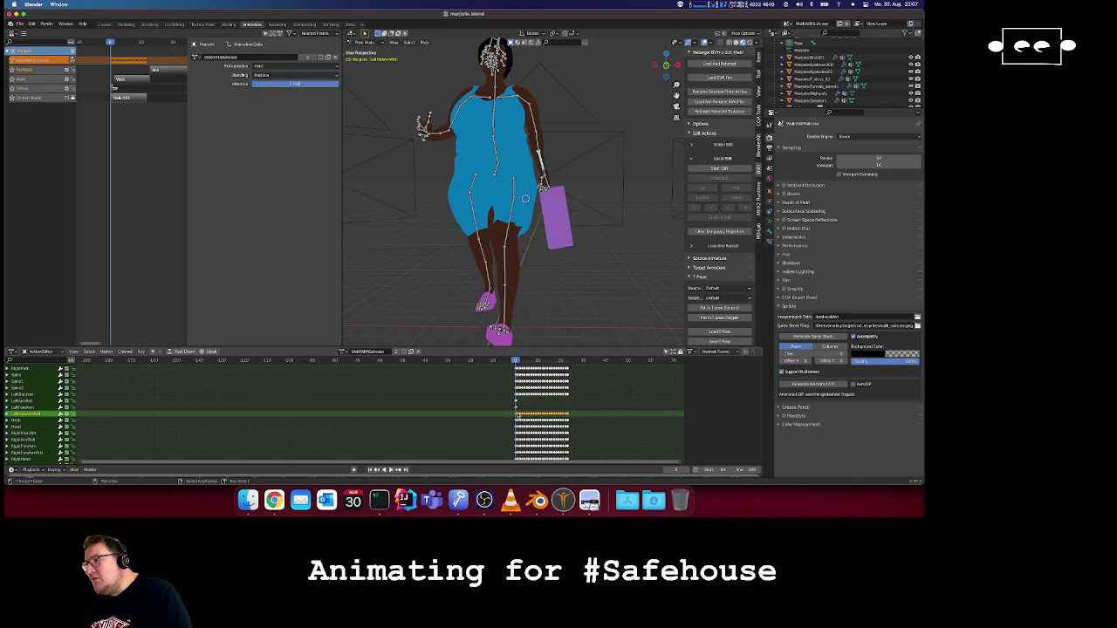
pyautogui.click(516, 415)
pyautogui.moveTo(516, 406); pyautogui.dragTo(584, 419)
pyautogui.press('x')
pyautogui.click(585, 419)
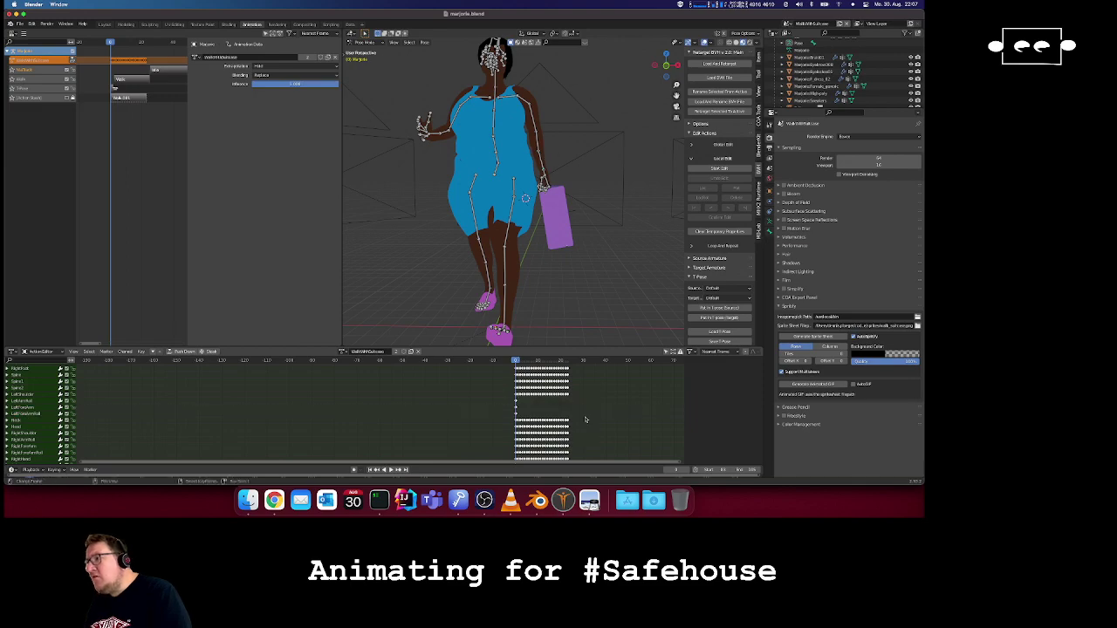
# - Step through the first few frames of the walk and back to check the suitcase arm's motion
pyautogui.press('Right')
pyautogui.press('Right')
pyautogui.press('Right')
pyautogui.press('Left')
pyautogui.press('Left')
pyautogui.press('Left')
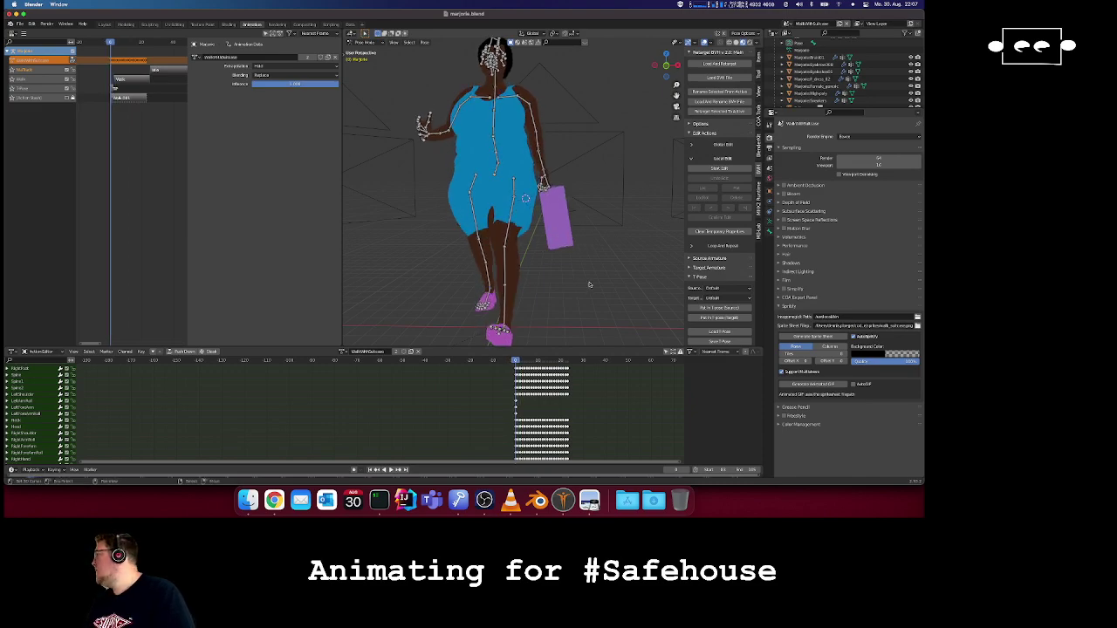
pyautogui.click(511, 502)
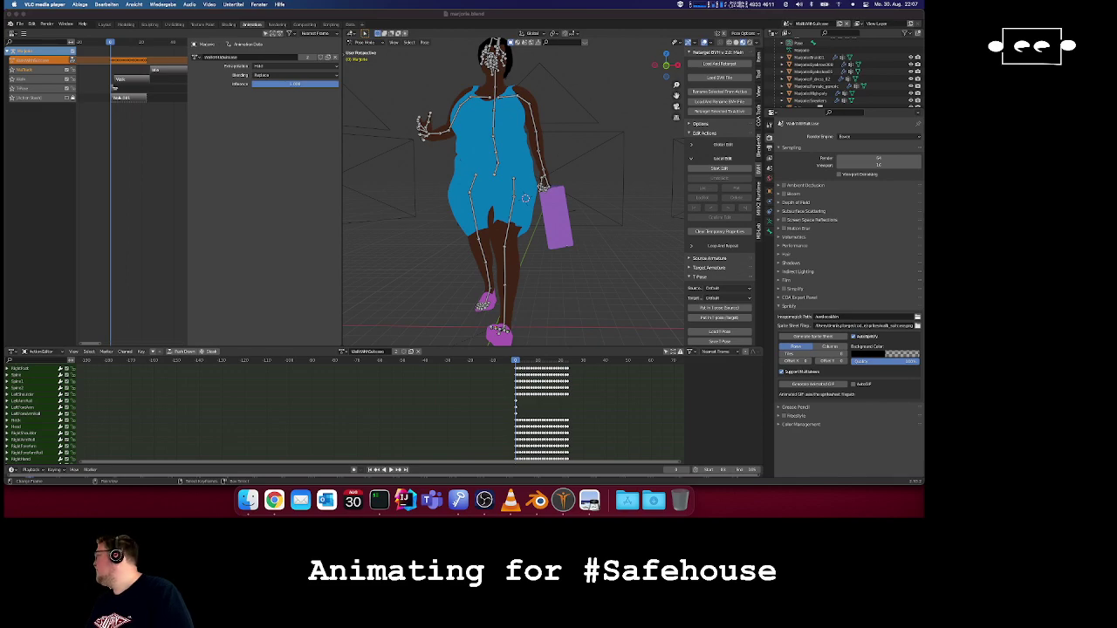
pyautogui.press('super+Tab')
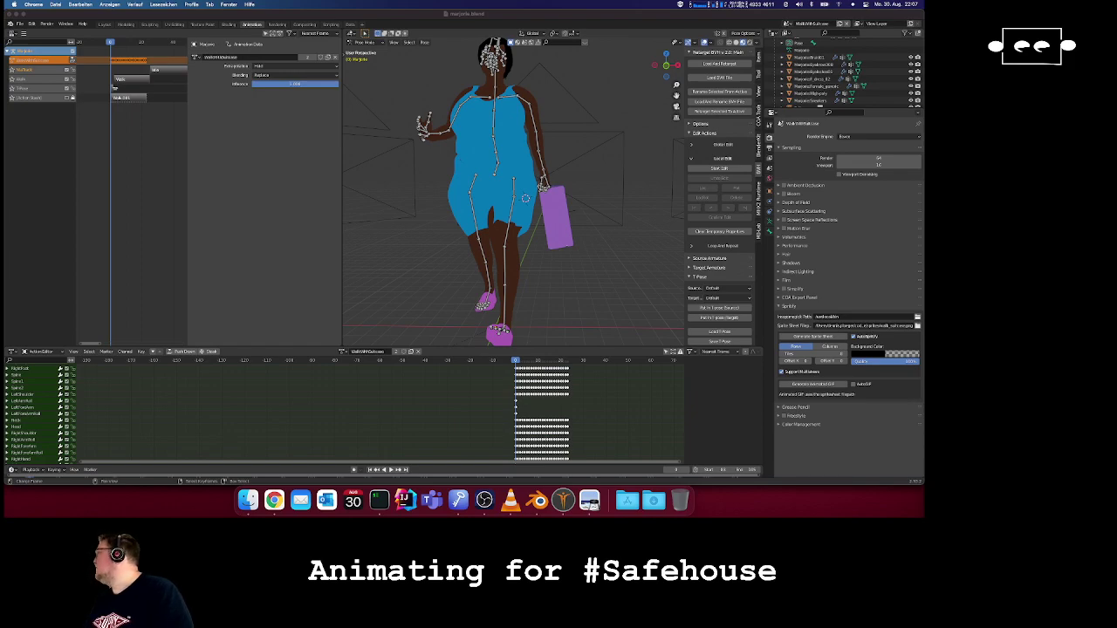
pyautogui.click(510, 500)
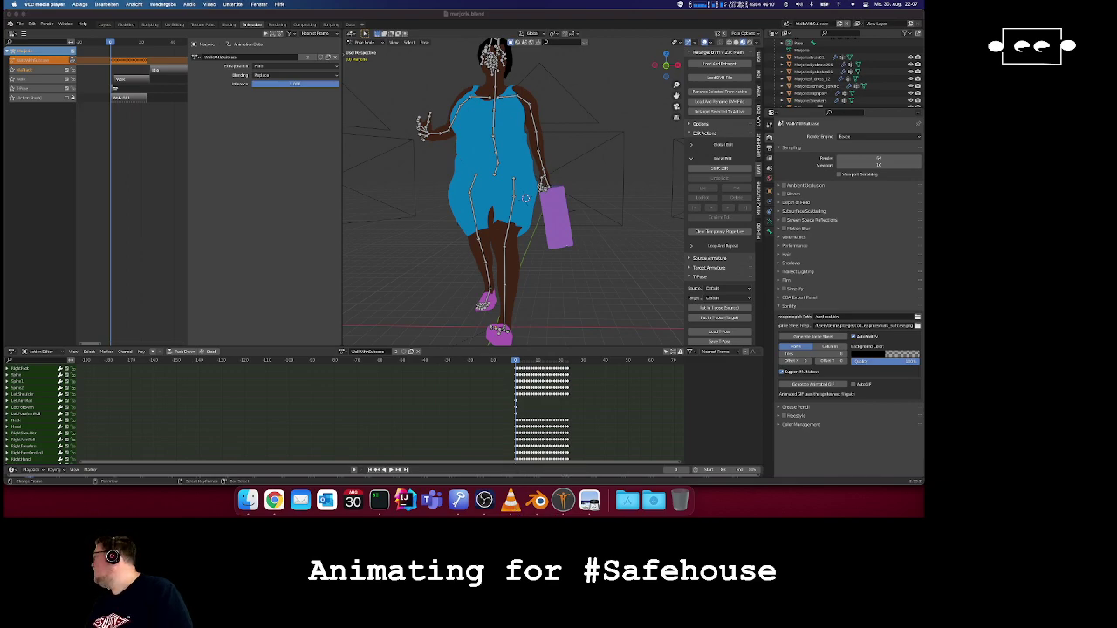
pyautogui.press('super+Tab')
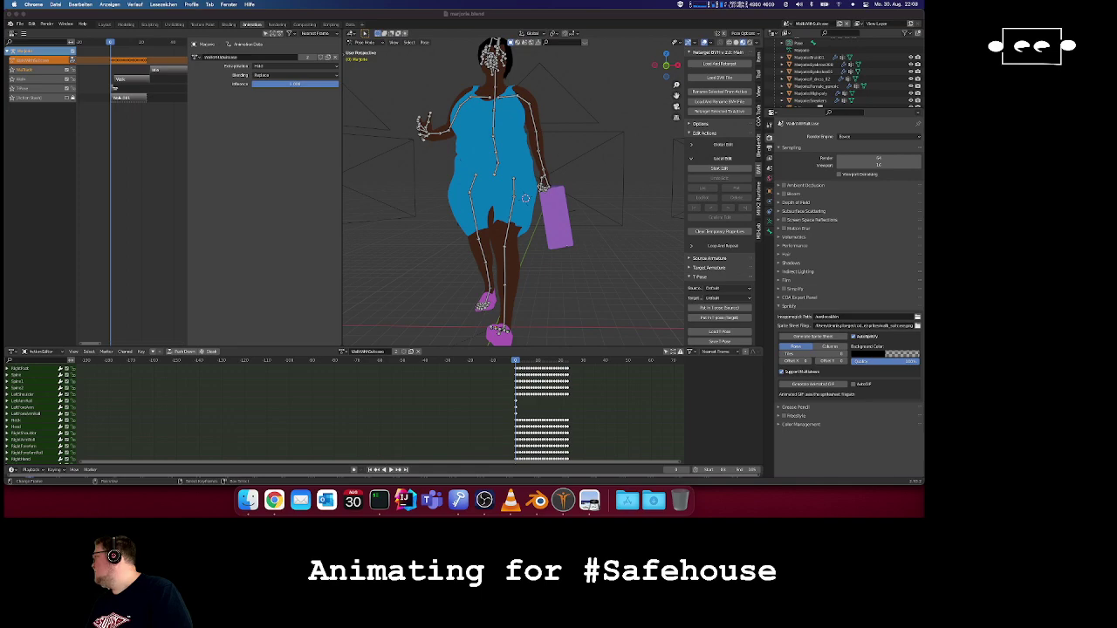
pyautogui.press('super+Tab')
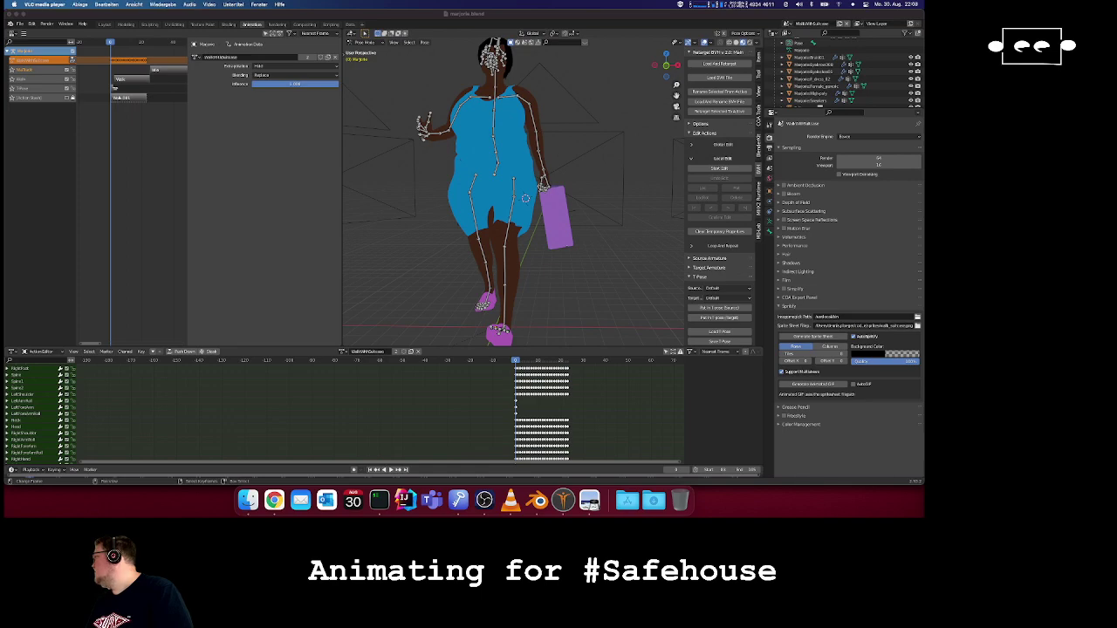
pyautogui.press('super+Tab')
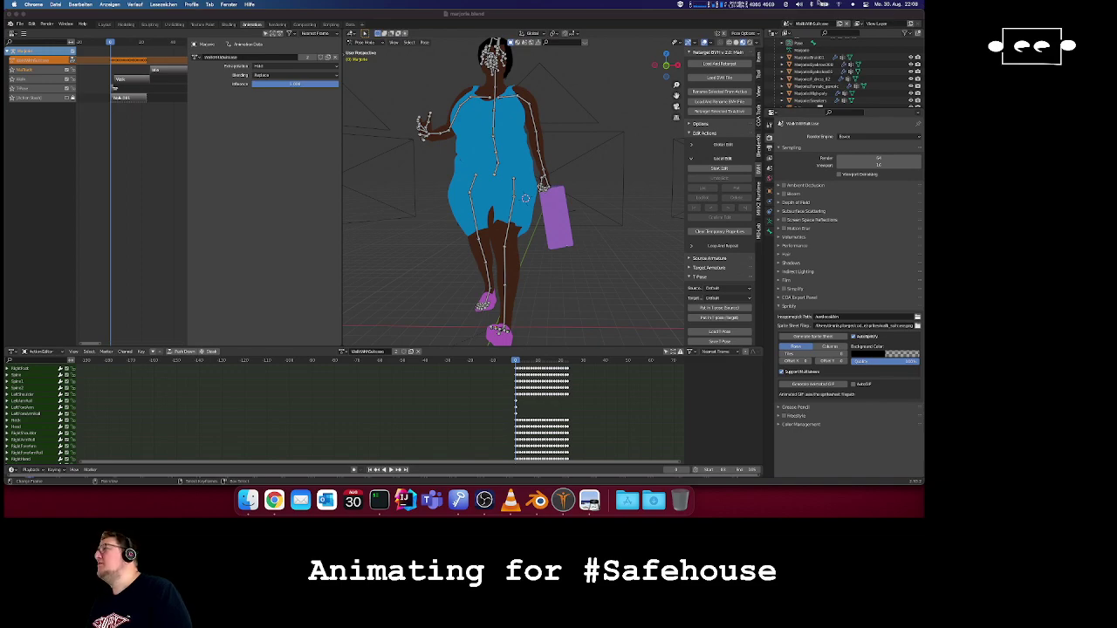
# - Set the system sound output to Multiausgabegerät and switch back to Blender
pyautogui.click(799, 4)
pyautogui.click(833, 50)
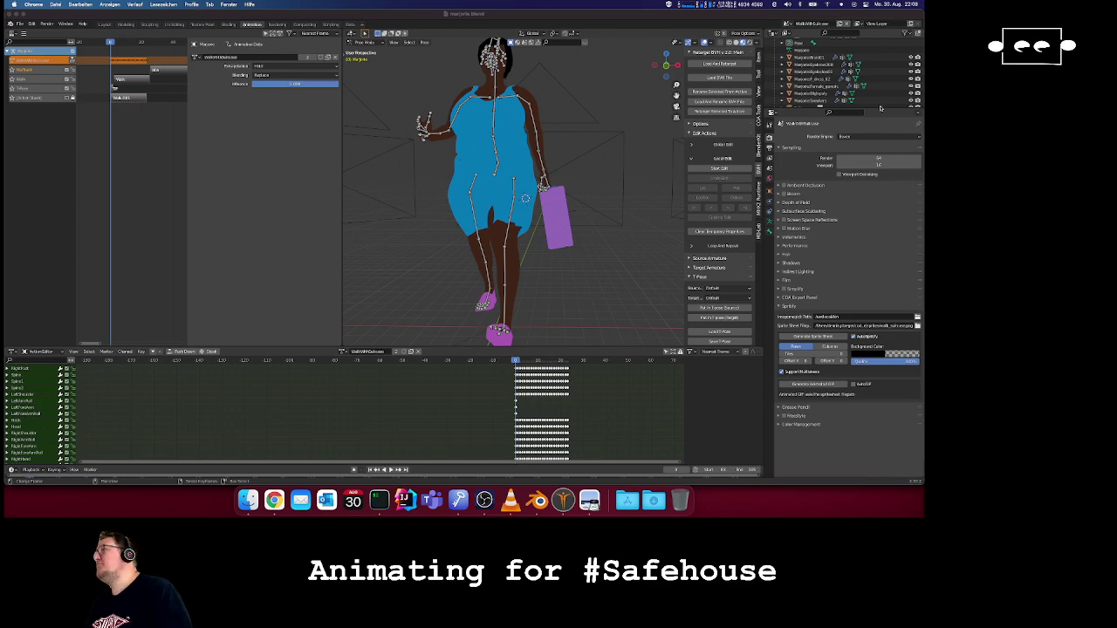
pyautogui.click(789, 4)
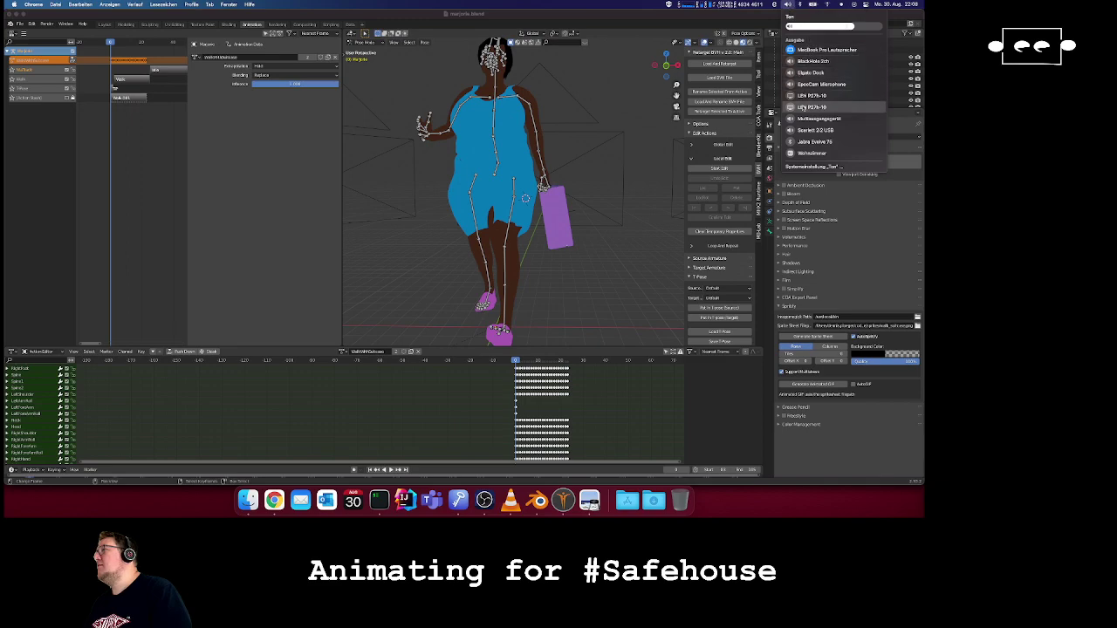
pyautogui.click(792, 118)
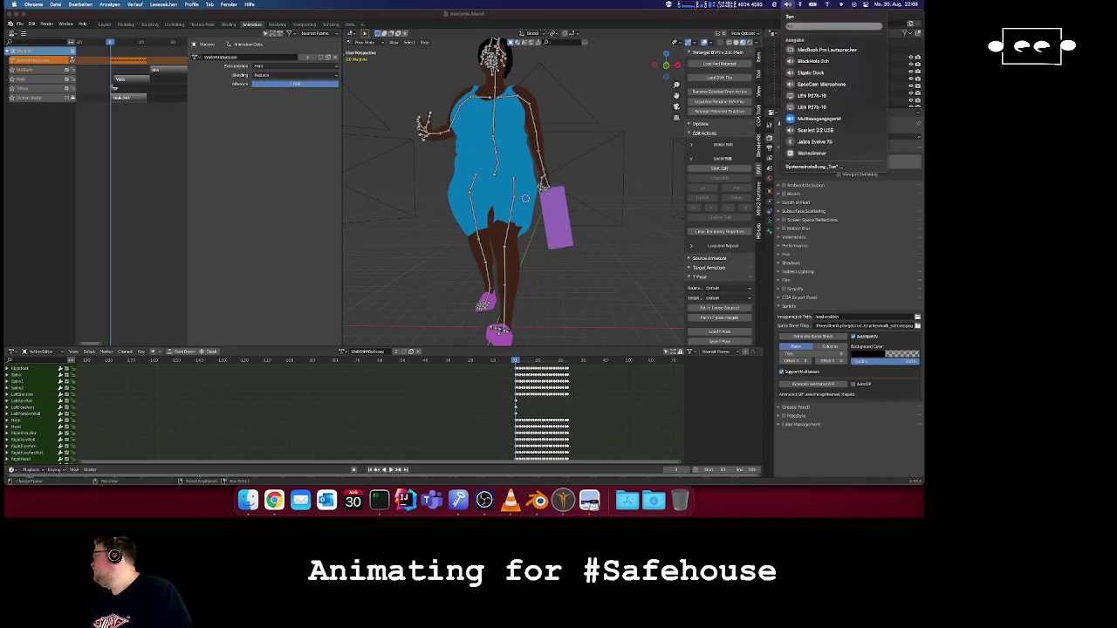
pyautogui.press('Escape')
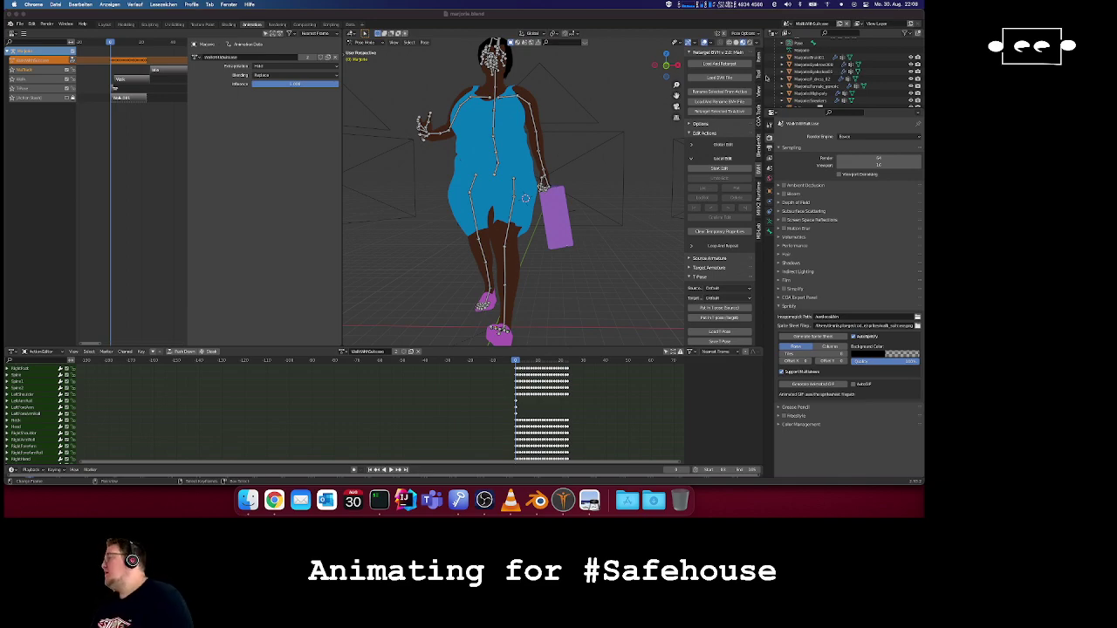
pyautogui.click(499, 15)
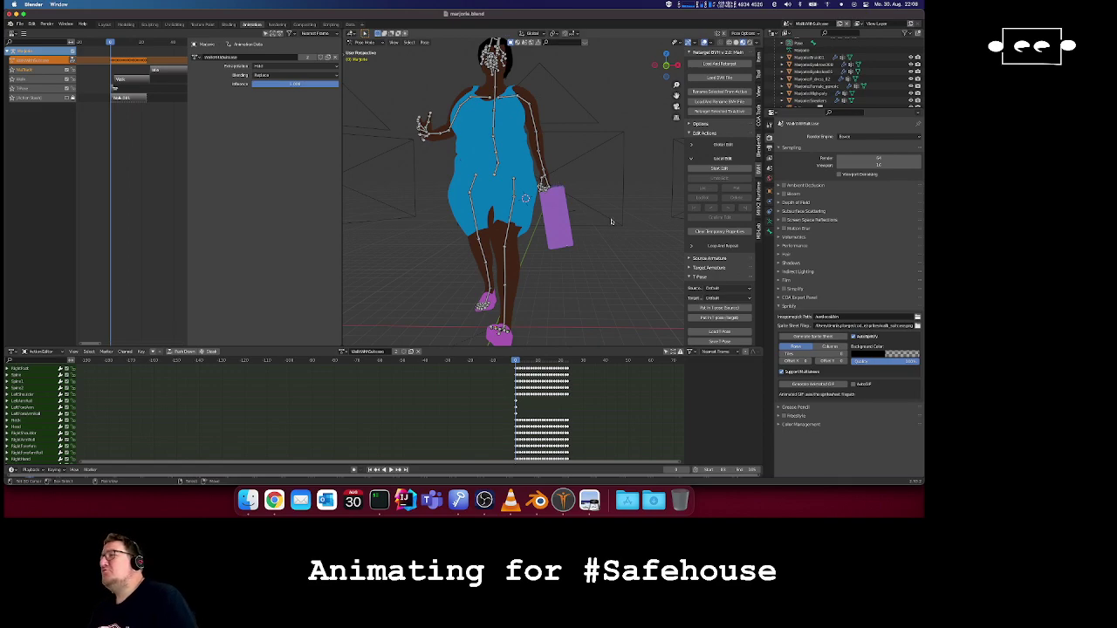
# - Examine the suitcase from the side and front and preview the walk animation
pyautogui.hscroll(10, 611, 221)
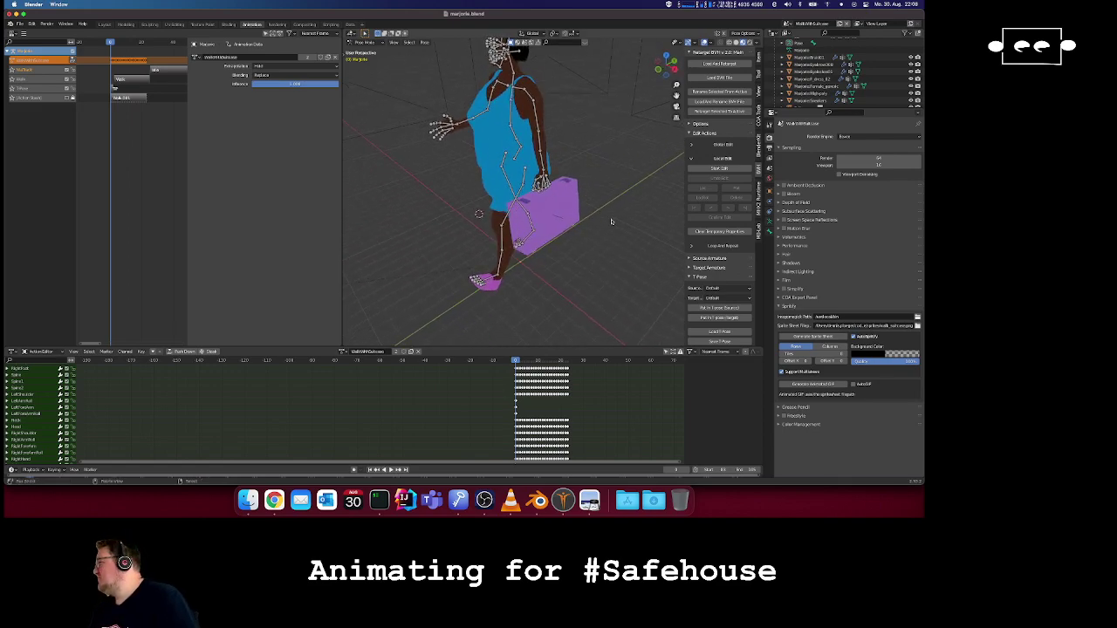
pyautogui.hscroll(-10, 612, 222)
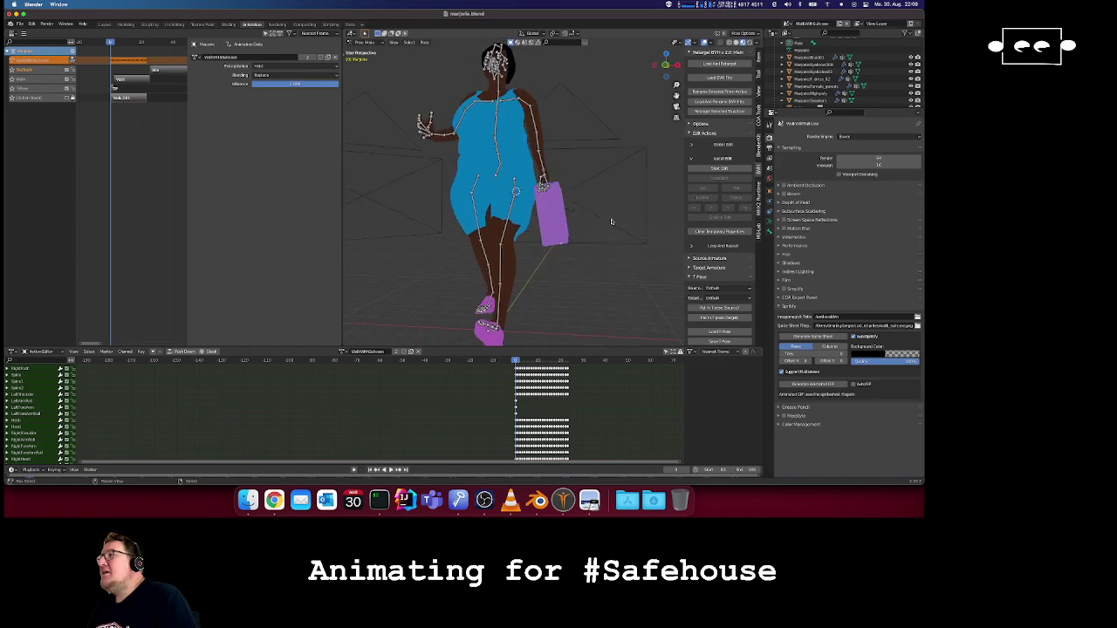
pyautogui.hscroll(-5, 611, 221)
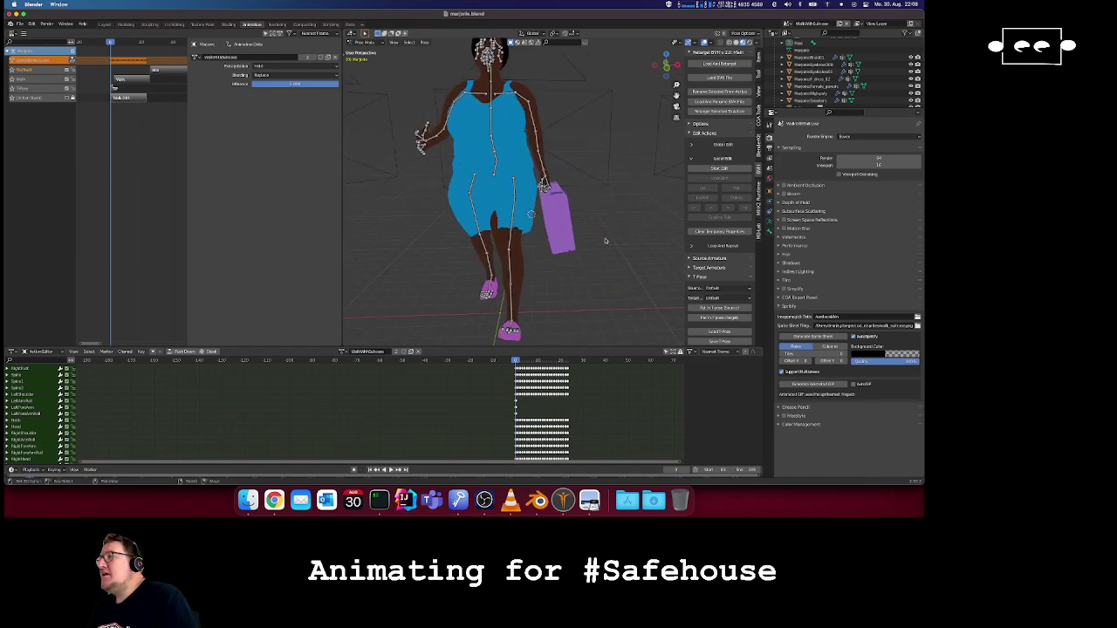
pyautogui.press('space')
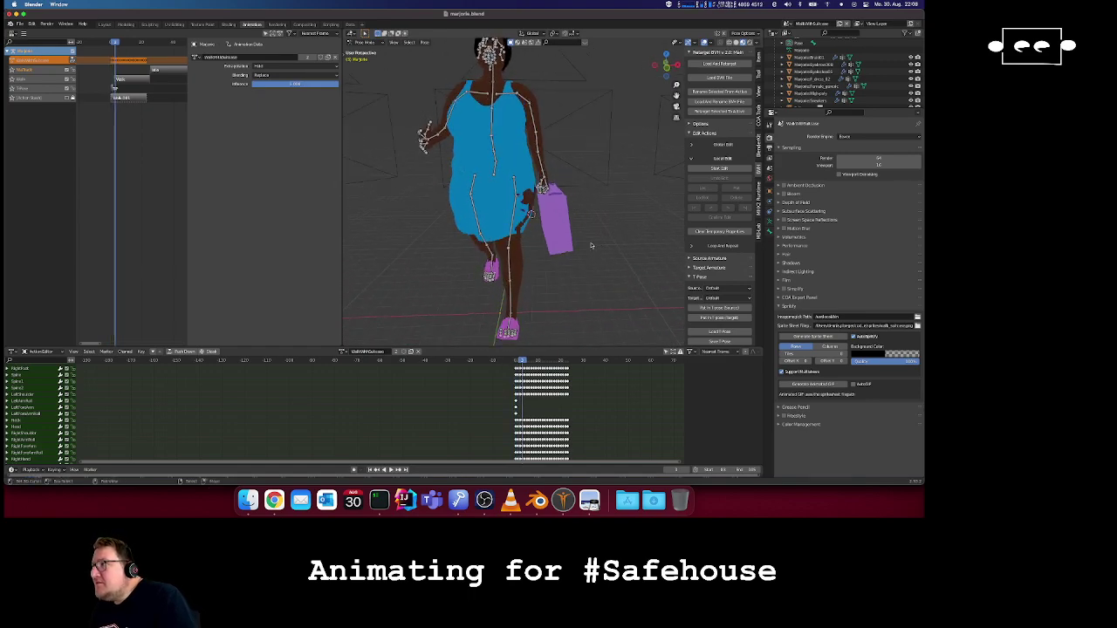
pyautogui.press('Escape')
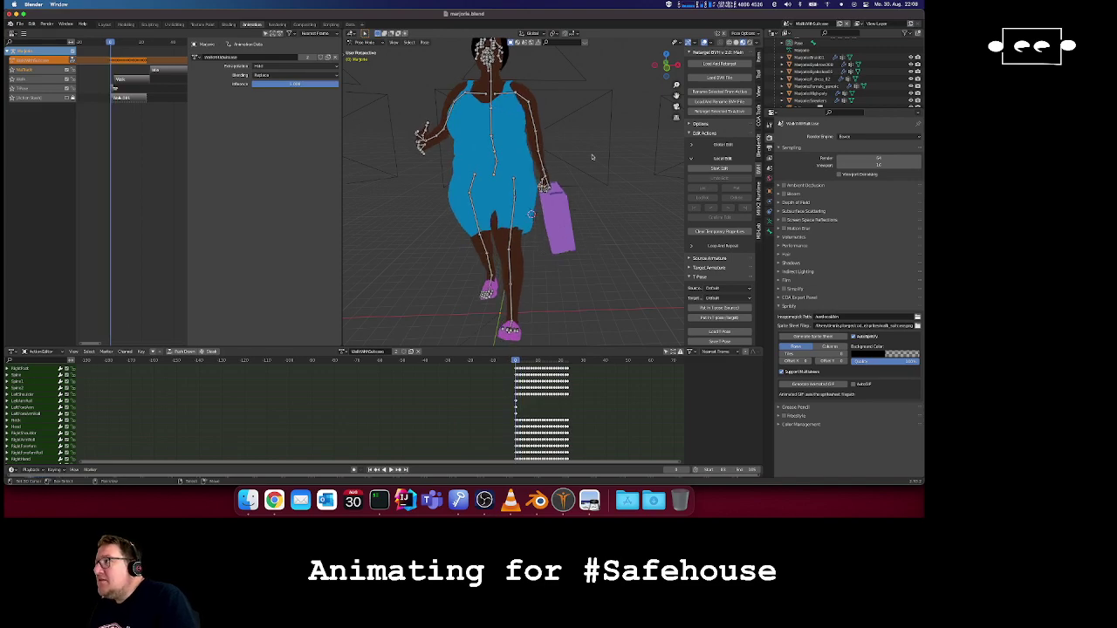
# - Inspect the keyframe channels of the left forearm, arm roll and hand bones in the action
pyautogui.click(542, 164)
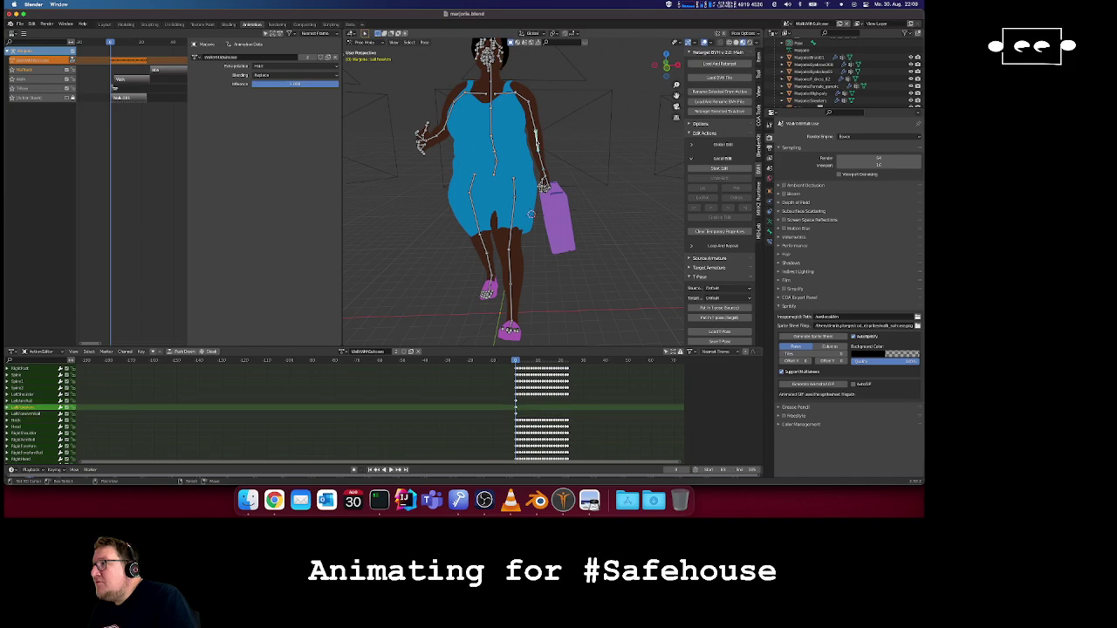
pyautogui.click(533, 121)
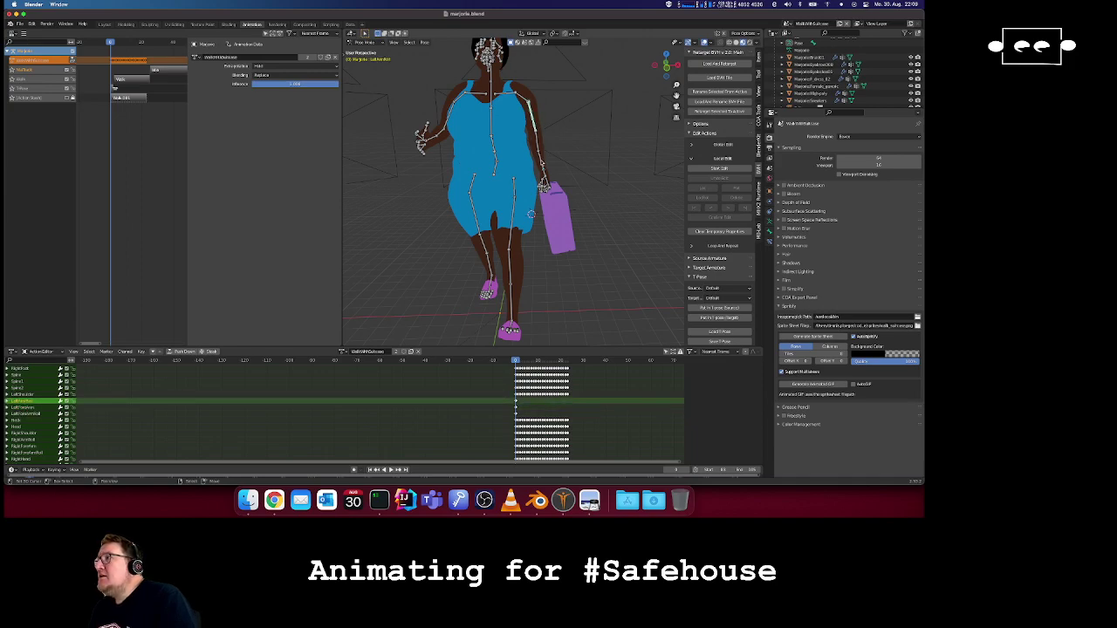
pyautogui.click(541, 165)
pyautogui.click(544, 174)
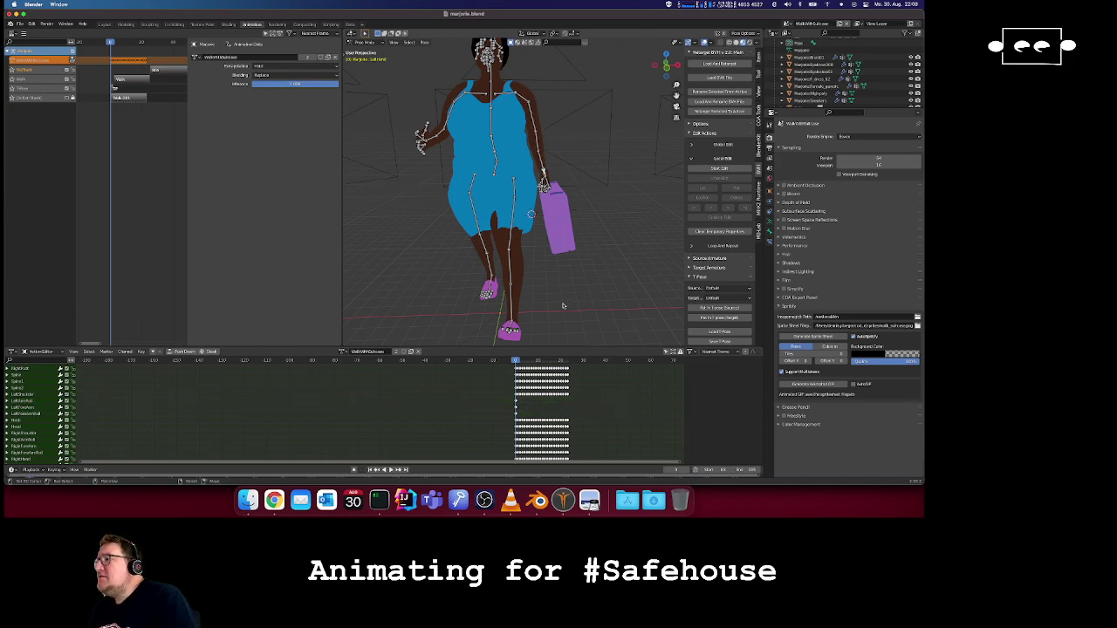
pyautogui.scroll(-12, 563, 395)
pyautogui.scroll(11, 564, 395)
pyautogui.scroll(4, 564, 395)
pyautogui.scroll(-14, 564, 395)
pyautogui.scroll(2, 563, 396)
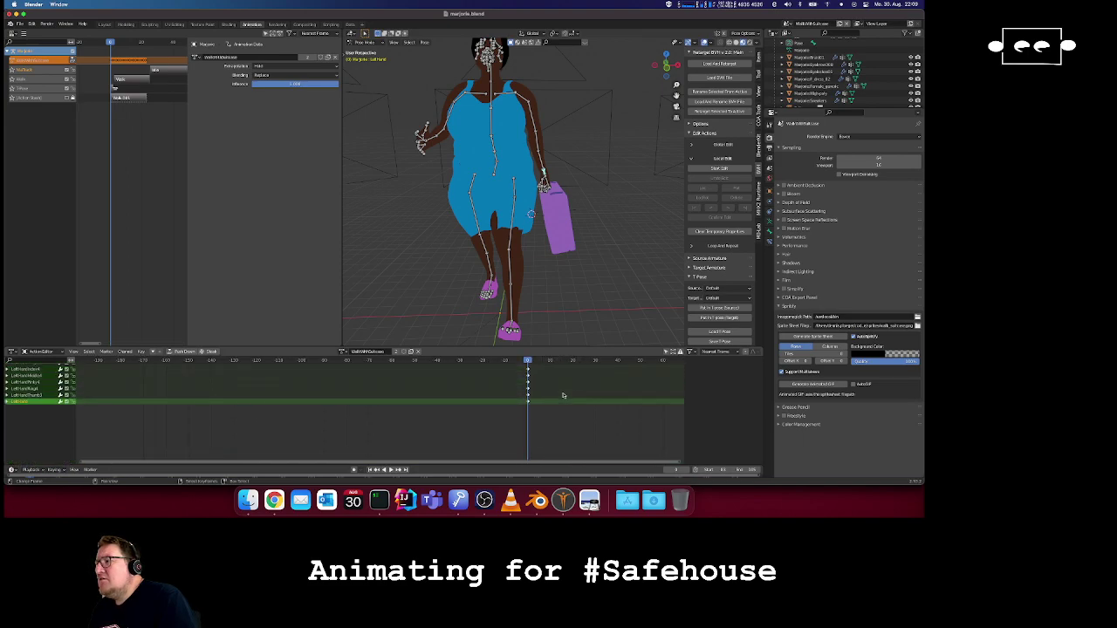
# - Look for the left arm bone's keyframe channel and check the arm's motion over the first frames
pyautogui.click(545, 183)
pyautogui.click(546, 183)
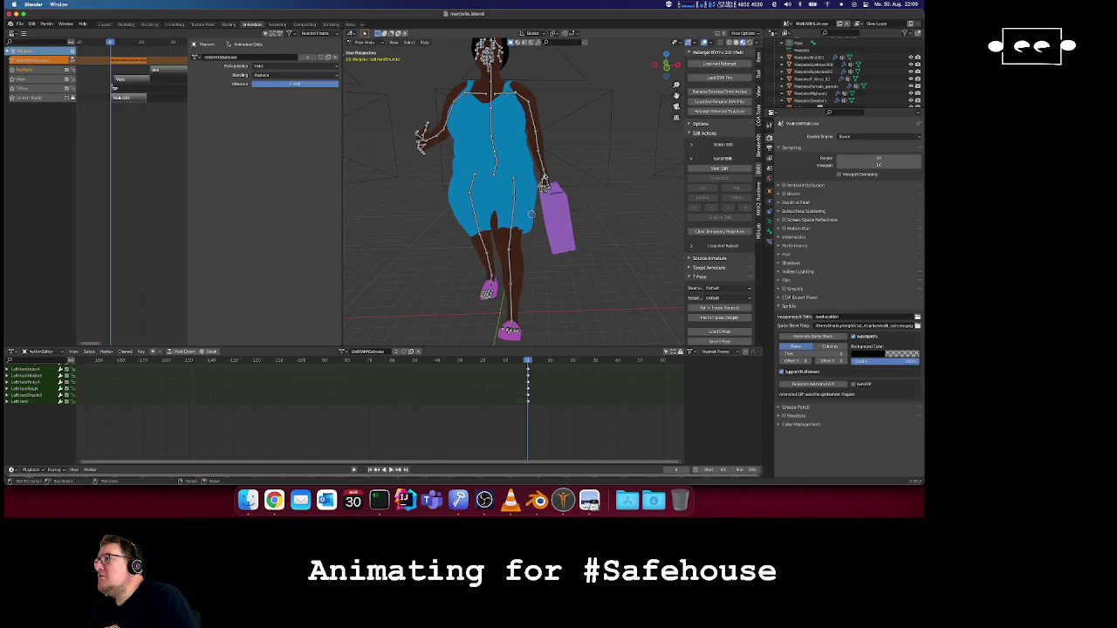
pyautogui.click(525, 99)
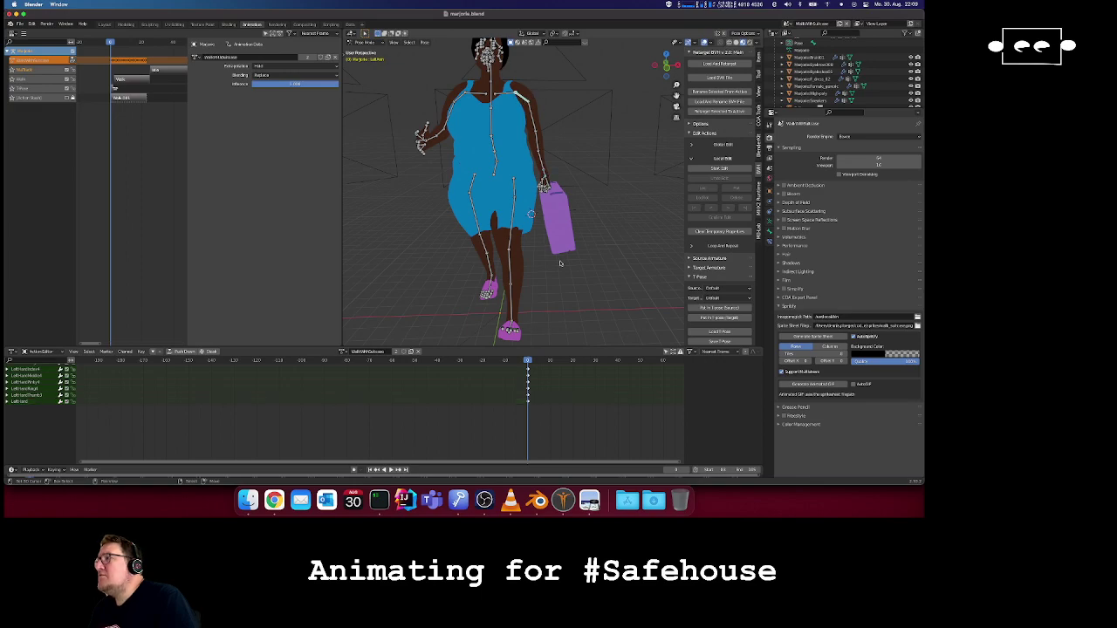
pyautogui.scroll(-10, 565, 302)
pyautogui.scroll(10, 565, 302)
pyautogui.scroll(10, 565, 384)
pyautogui.scroll(-5, 567, 412)
pyautogui.scroll(5, 566, 412)
pyautogui.scroll(-8, 566, 413)
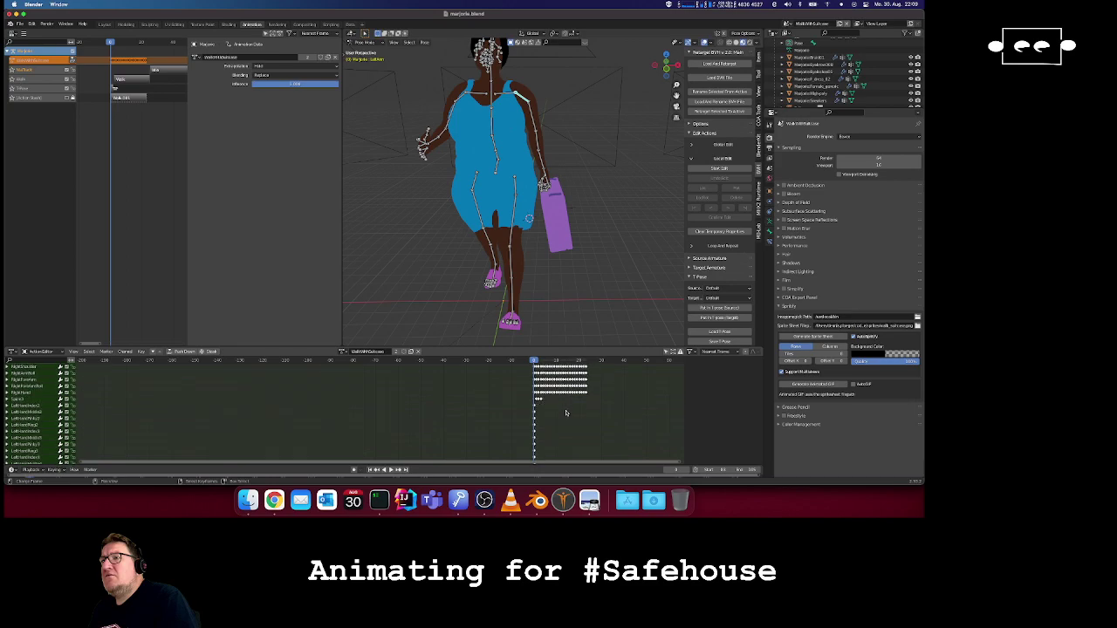
pyautogui.scroll(3, 566, 413)
pyautogui.press('Right')
pyautogui.press('Right')
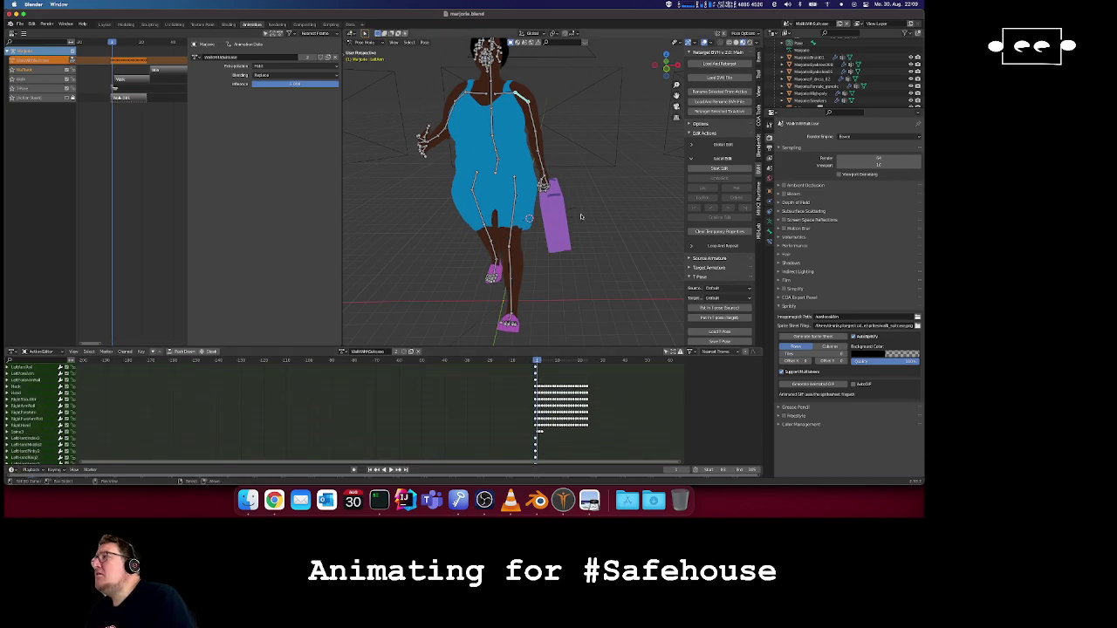
pyautogui.press('Left')
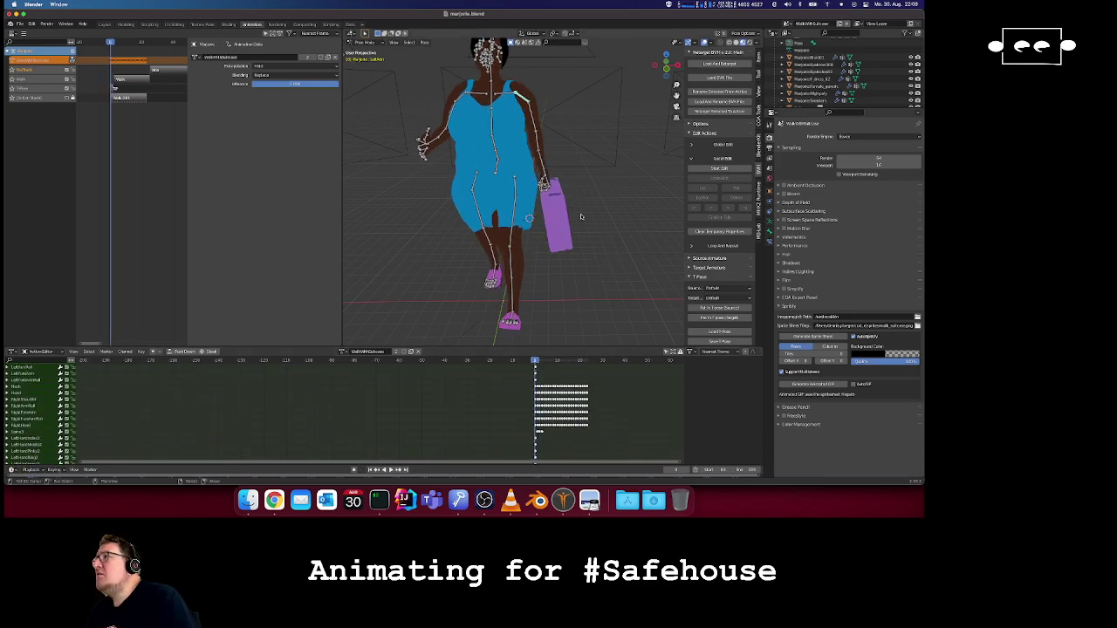
# - Check the left shoulder bone's motion over the first frames and locate its keyframe channel in the action
pyautogui.click(502, 95)
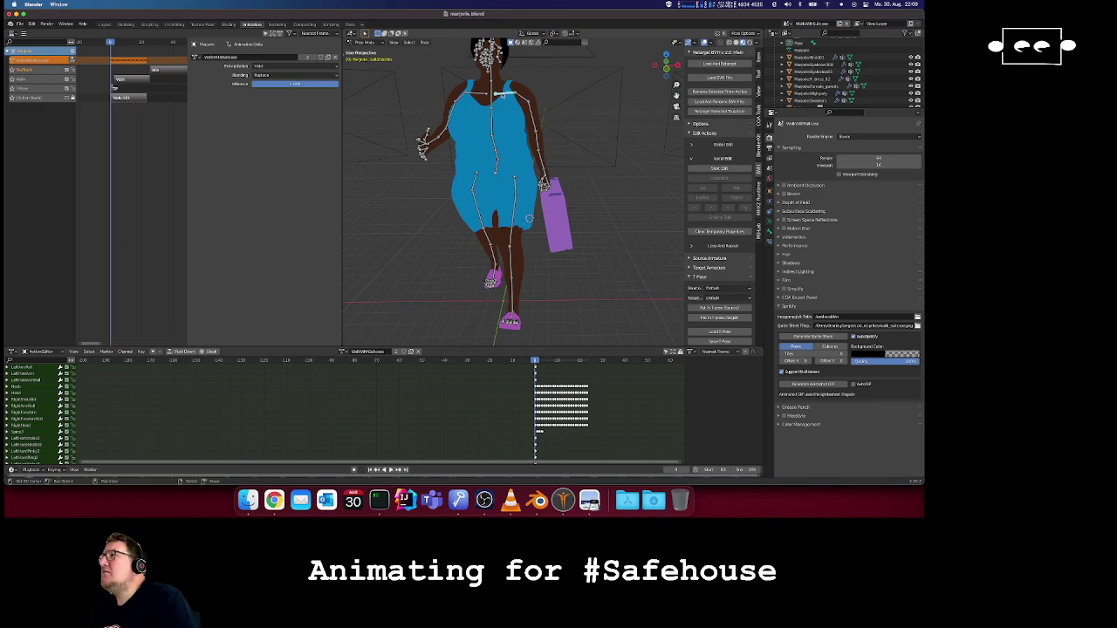
pyautogui.press('Right')
pyautogui.press('Right')
pyautogui.press('Right')
pyautogui.press('Right')
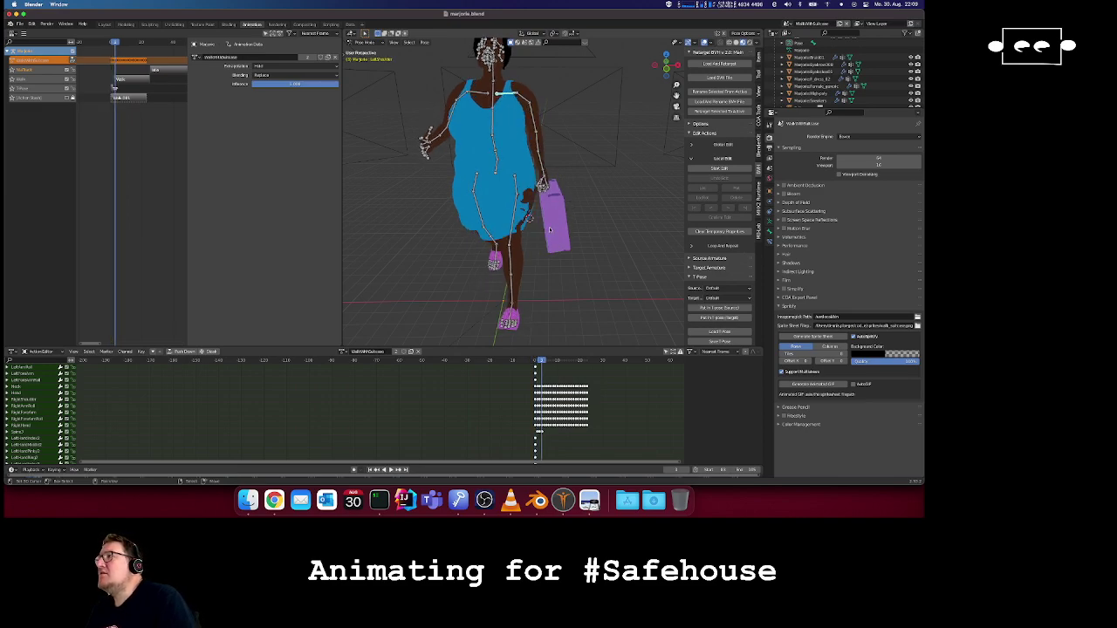
pyautogui.press('Left')
pyautogui.press('Left')
pyautogui.press('Left')
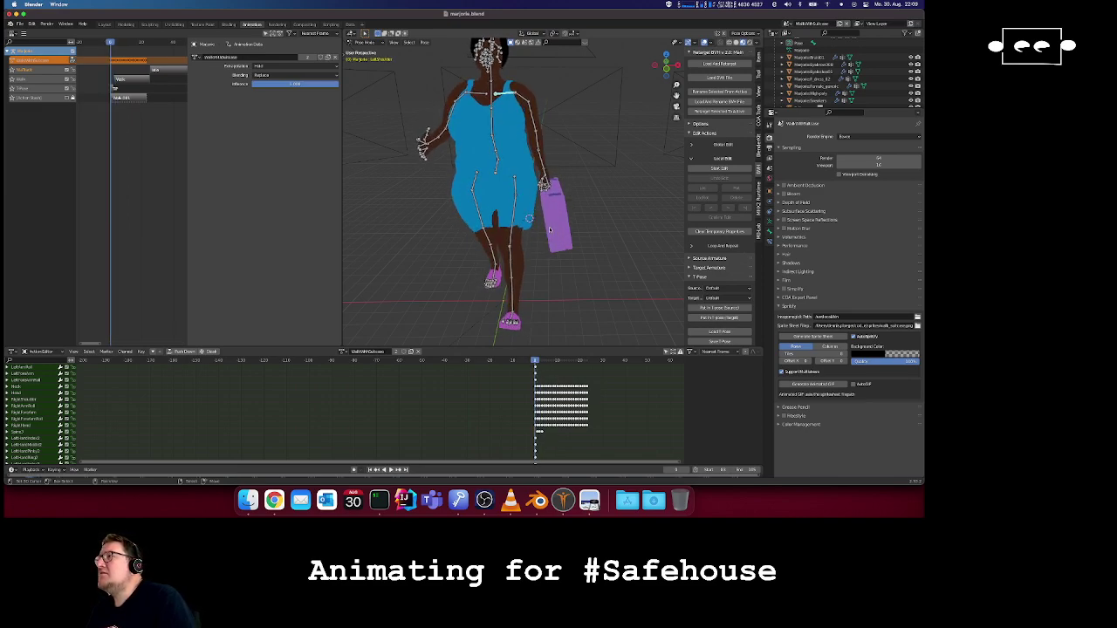
pyautogui.scroll(-5, 558, 434)
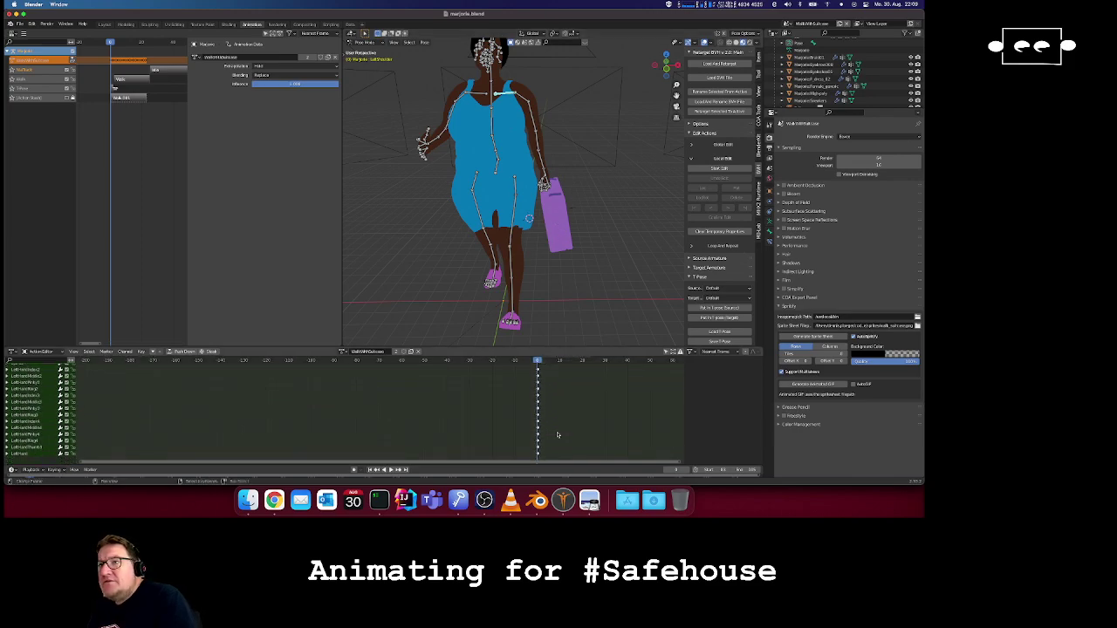
pyautogui.scroll(10, 558, 435)
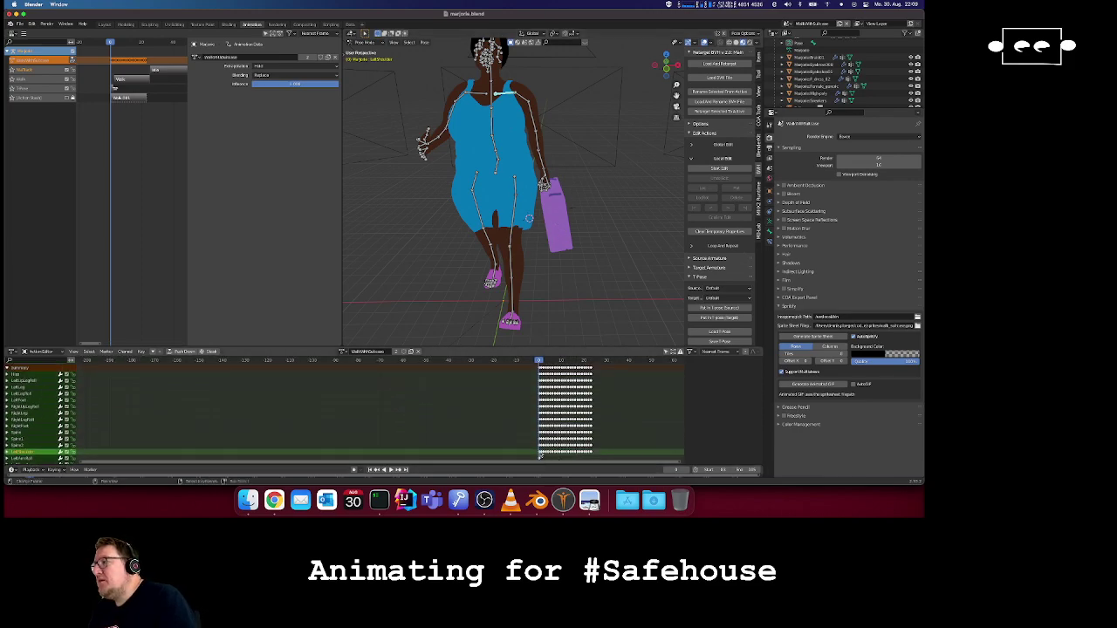
# - Delete the left shoulder bone's keyframes after frame 0 and preview the walk
pyautogui.press('b')
pyautogui.moveTo(601, 456); pyautogui.dragTo(541, 451)
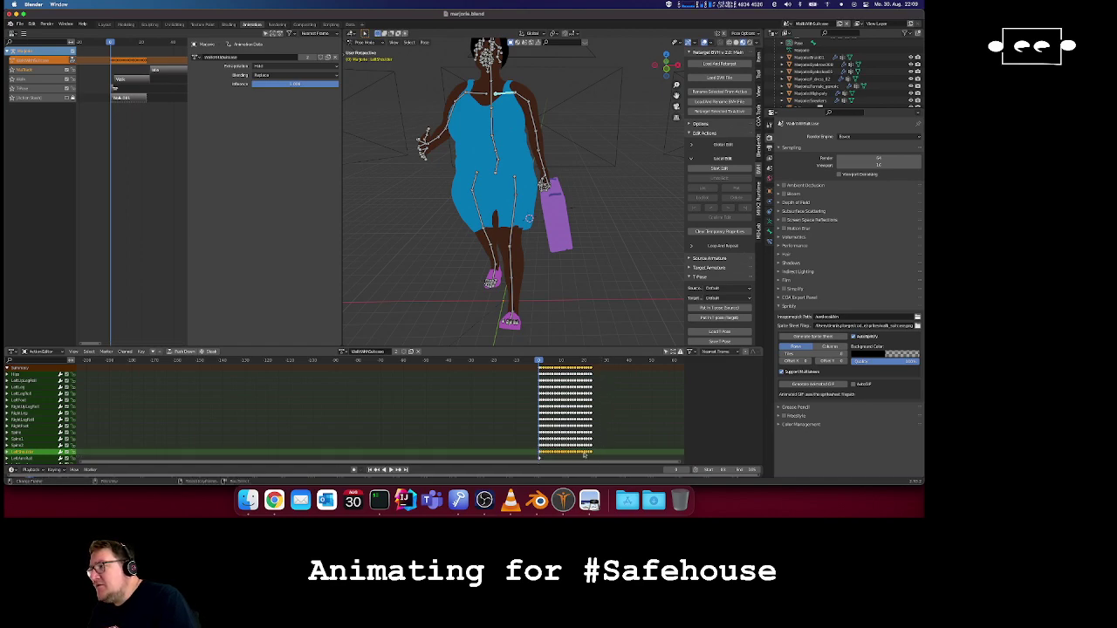
pyautogui.press('x')
pyautogui.click(592, 450)
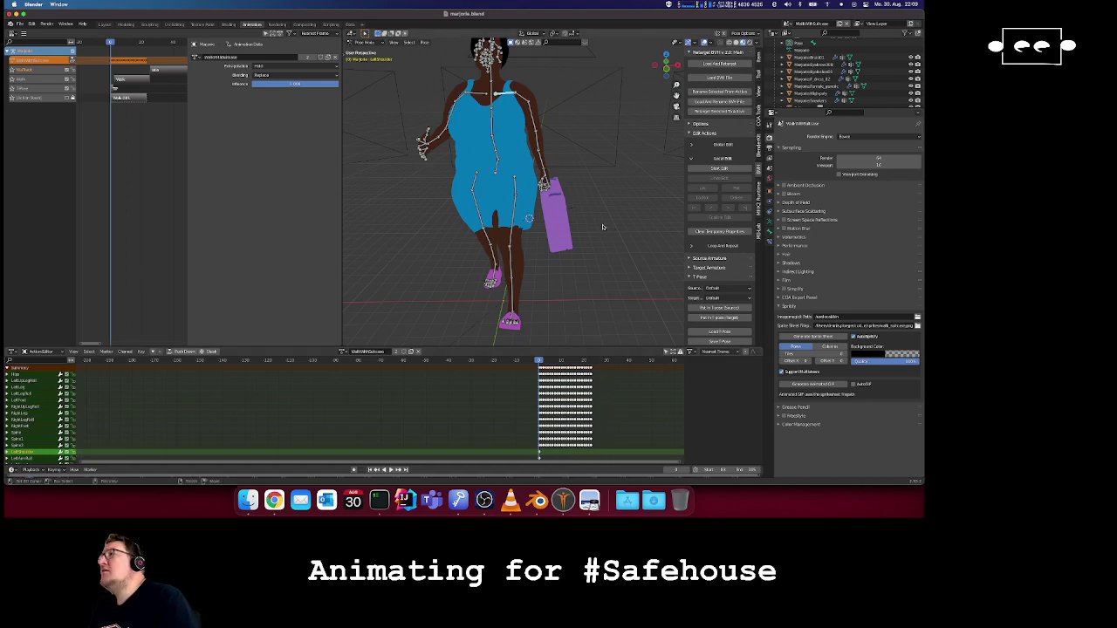
pyautogui.press('space')
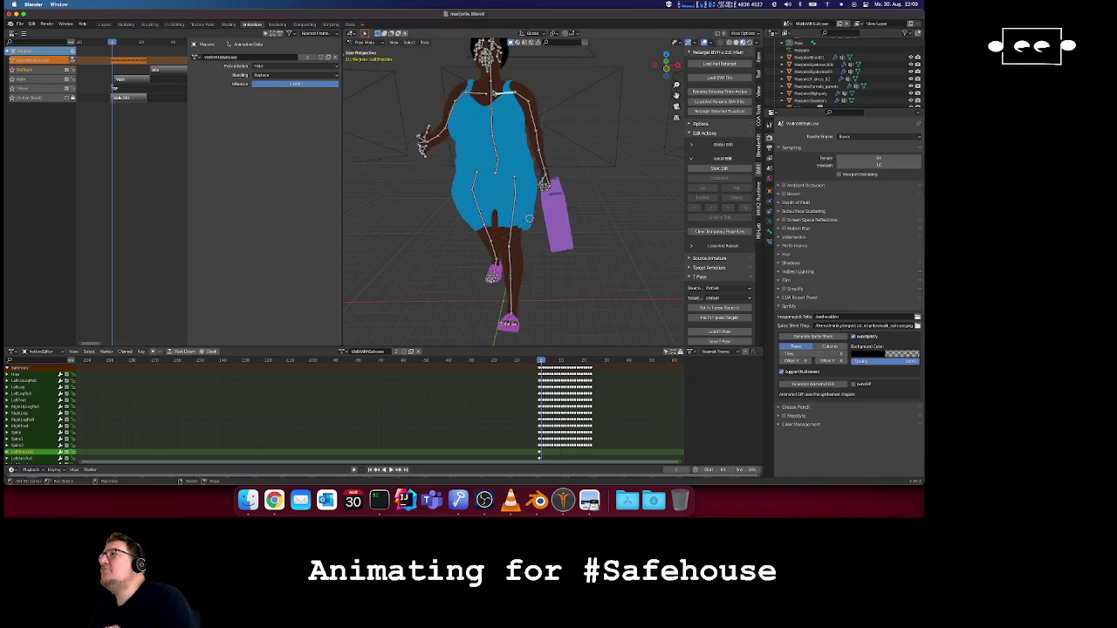
# - Try to delete the few early keyframes of the upper spine bone in the action
pyautogui.click(491, 98)
pyautogui.scroll(-3, 546, 433)
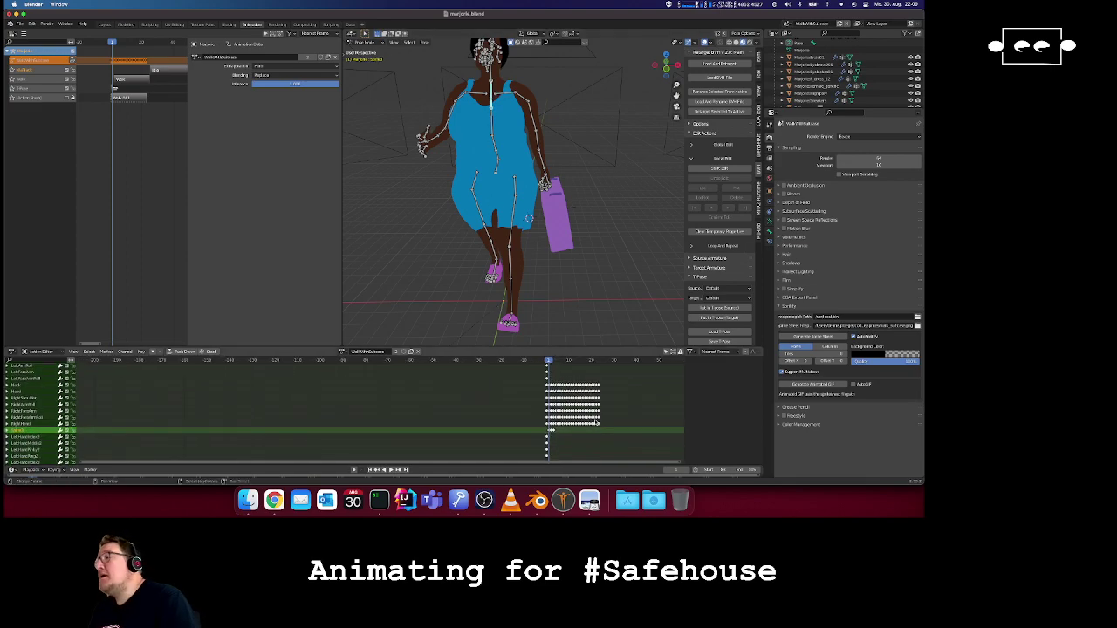
pyautogui.click(549, 432)
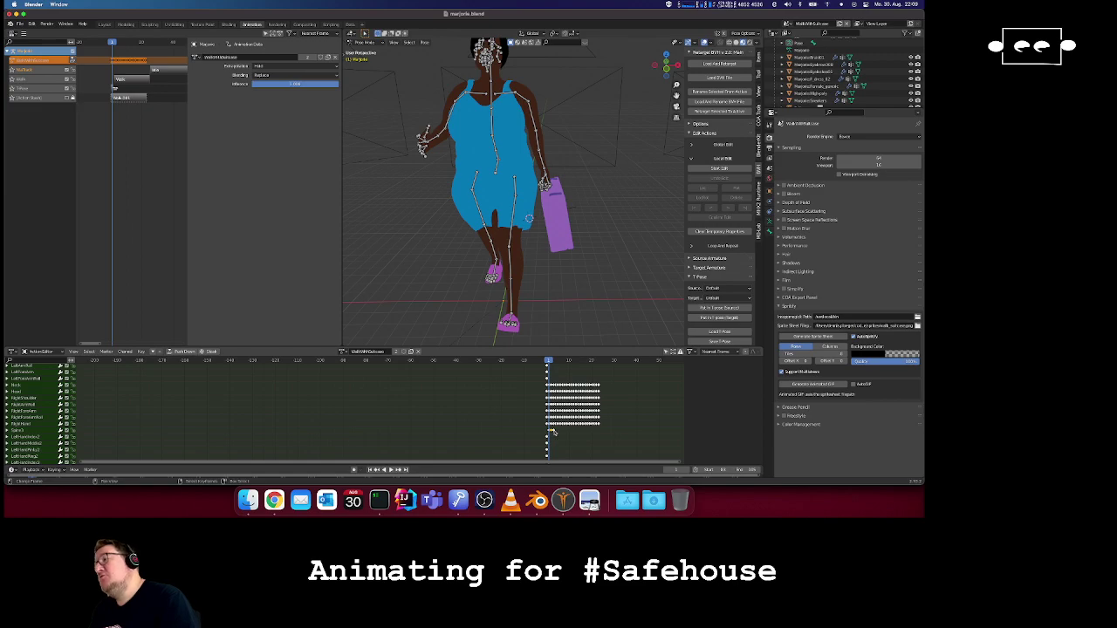
pyautogui.click(559, 434)
pyautogui.press('b')
pyautogui.moveTo(558, 434); pyautogui.dragTo(550, 429)
pyautogui.press('x')
pyautogui.click(562, 435)
# - At frame 2, rotate the left arm roll bone slightly and insert a rotation keyframe for it
pyautogui.click(547, 360)
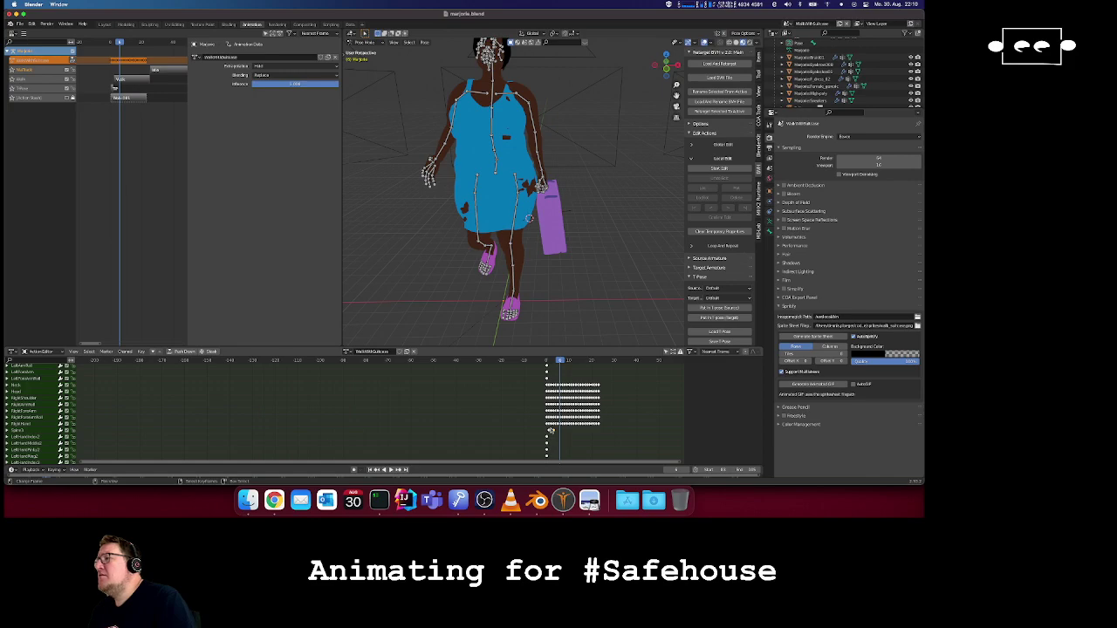
pyautogui.hotkey('shift', 'Left')
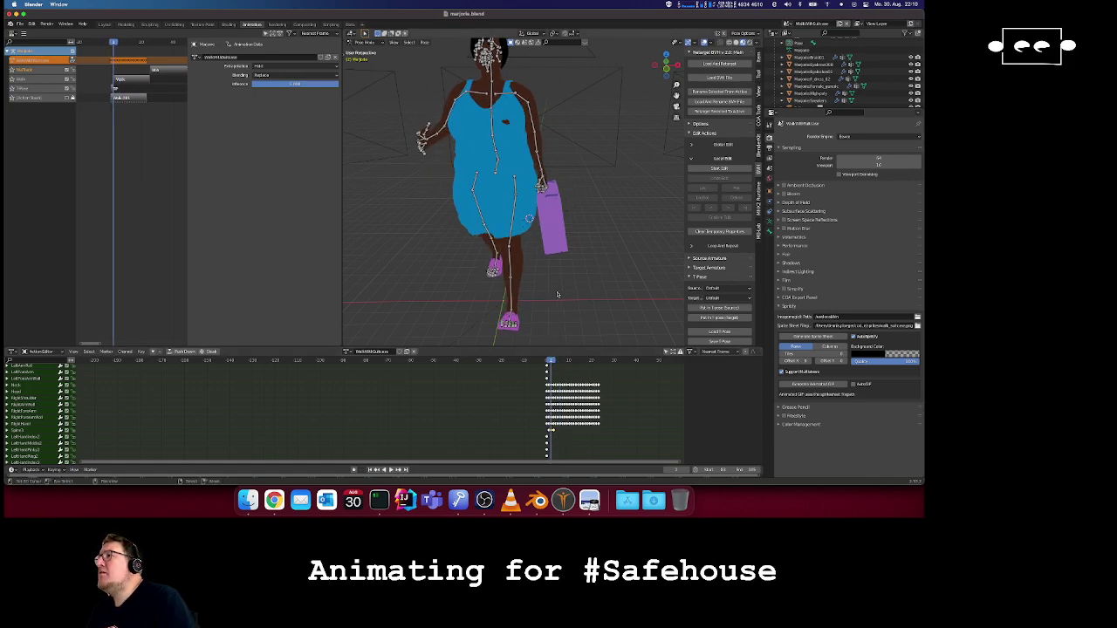
pyautogui.press('space')
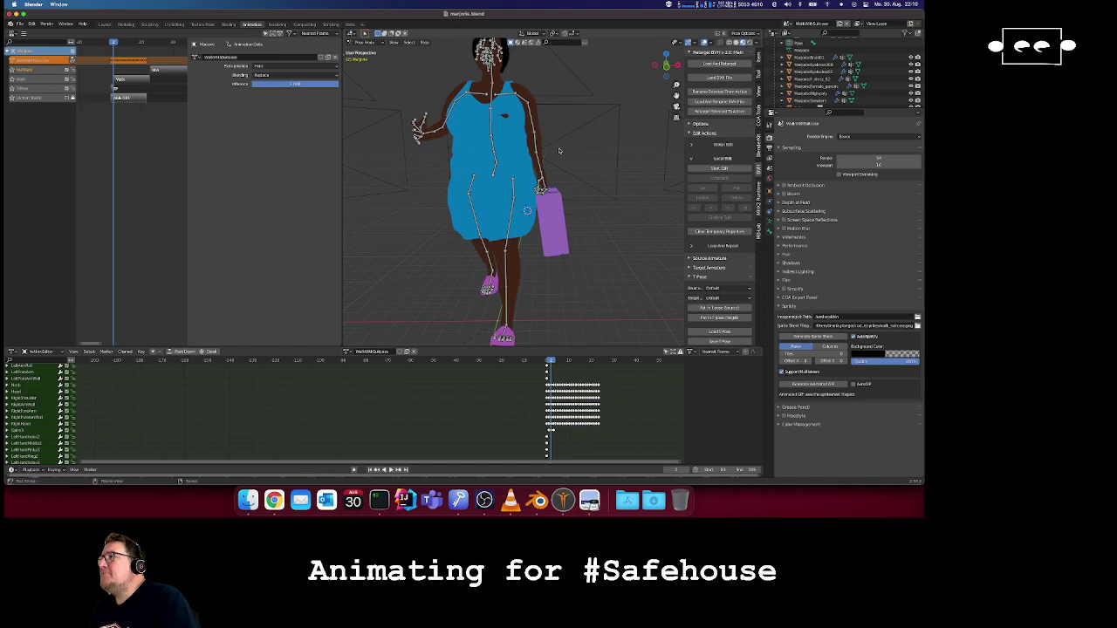
pyautogui.rightClick(534, 122)
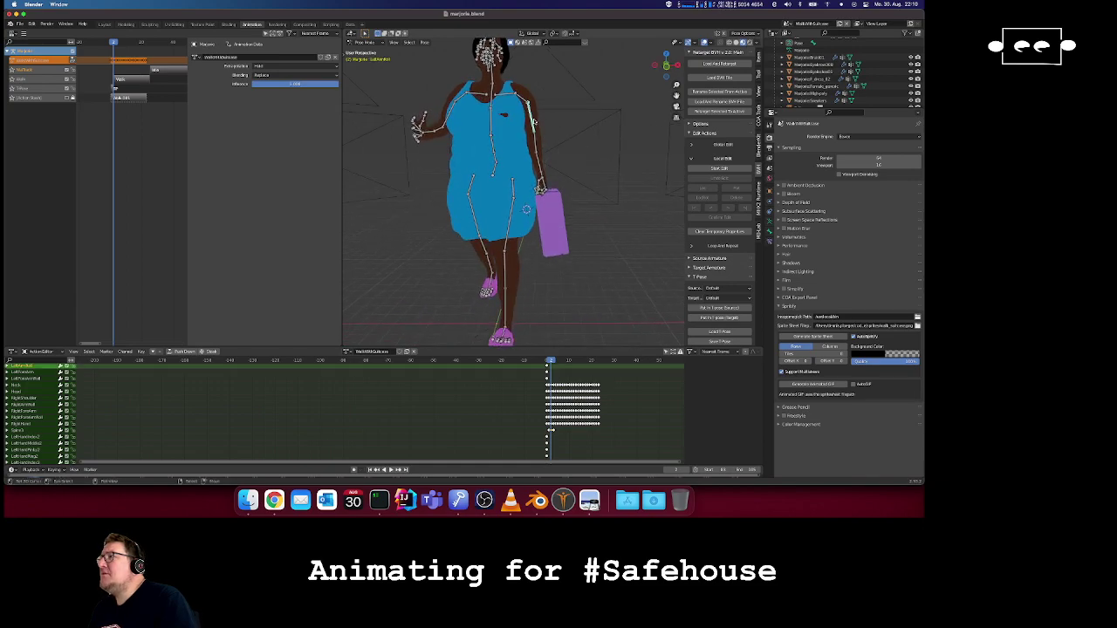
pyautogui.press('r')
pyautogui.click(545, 151)
pyautogui.press('i')
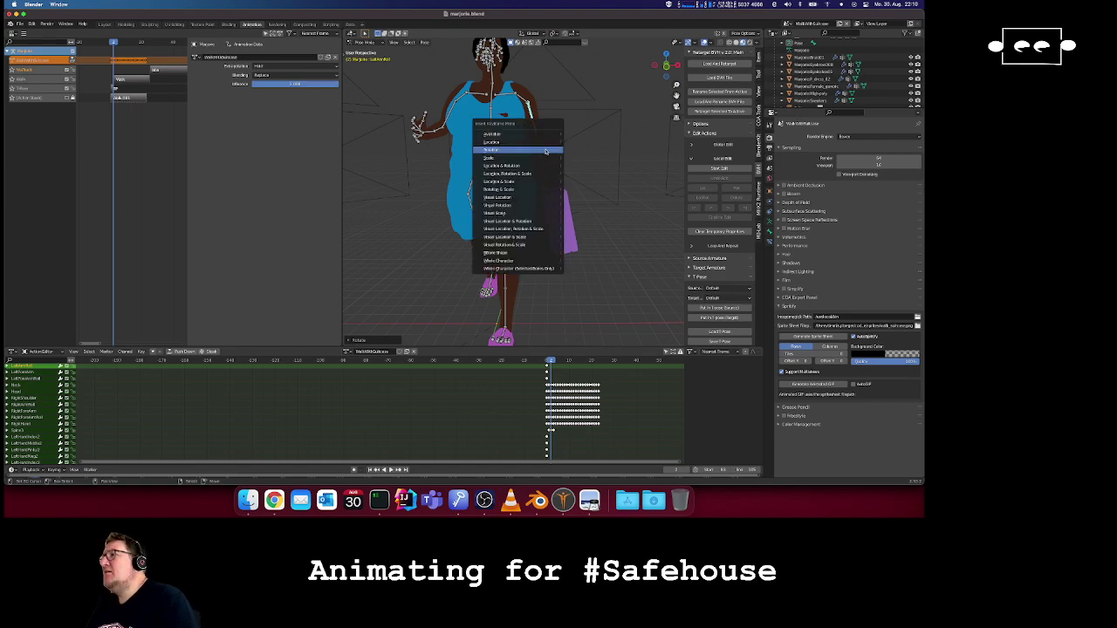
pyautogui.click(545, 151)
# - At frame 15, rotate the left arm roll bone inward, keyframe the rotation and preview the walk
pyautogui.press('Right')
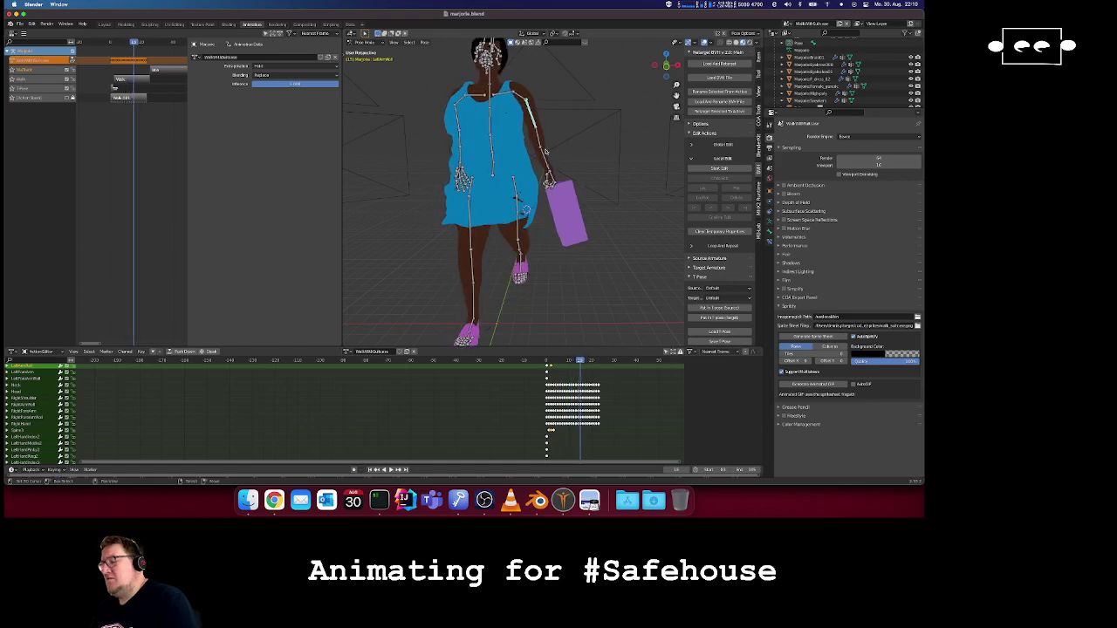
pyautogui.press('r')
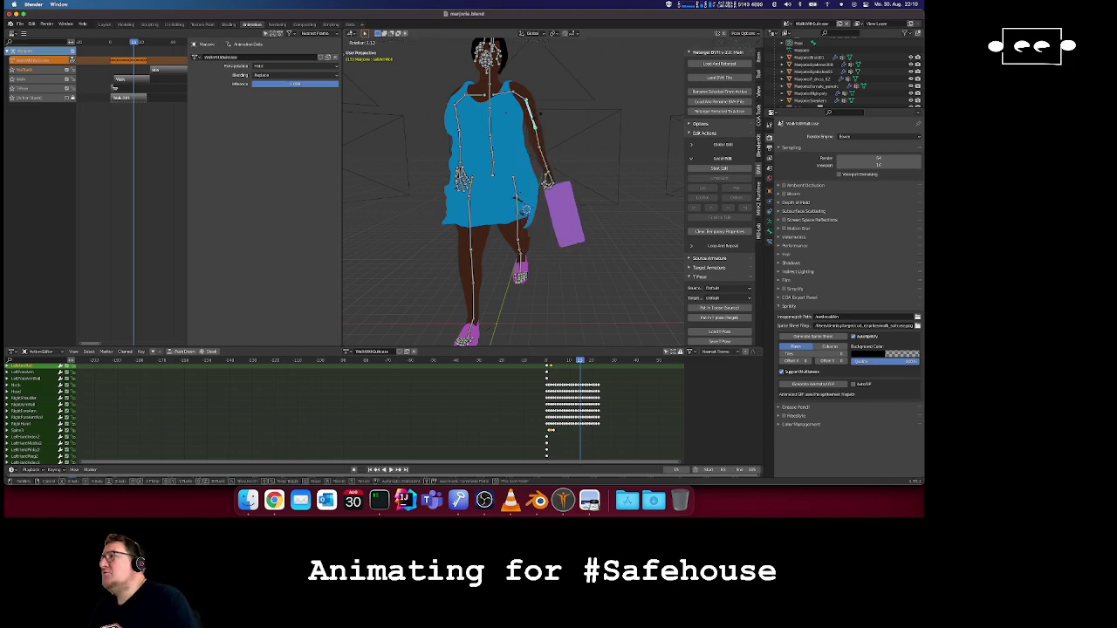
pyautogui.click(538, 115)
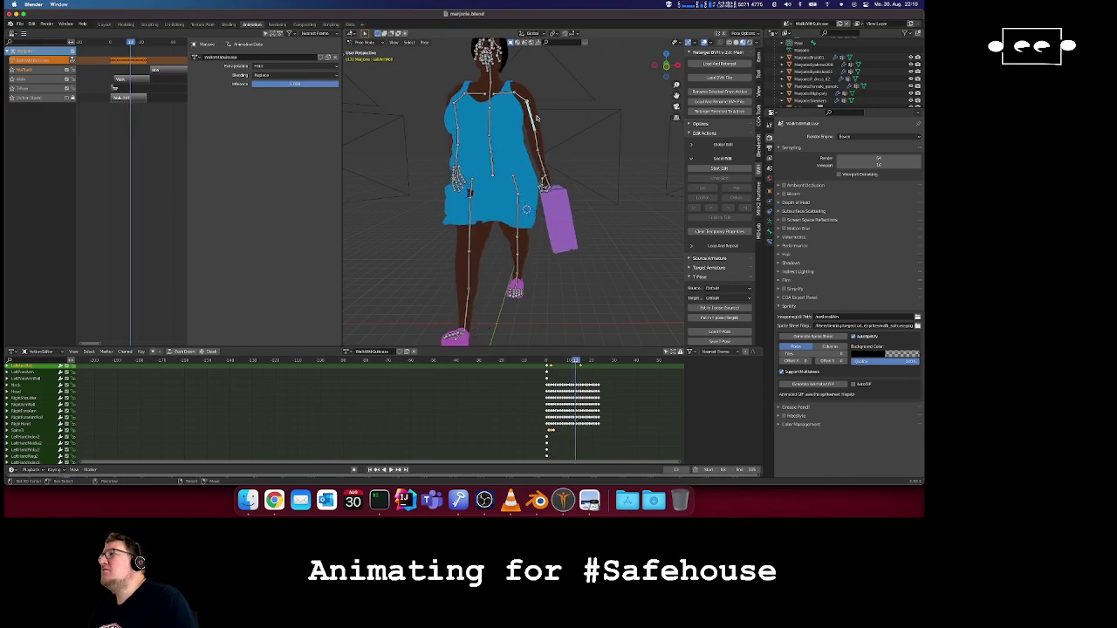
pyautogui.press('Escape')
pyautogui.press('space')
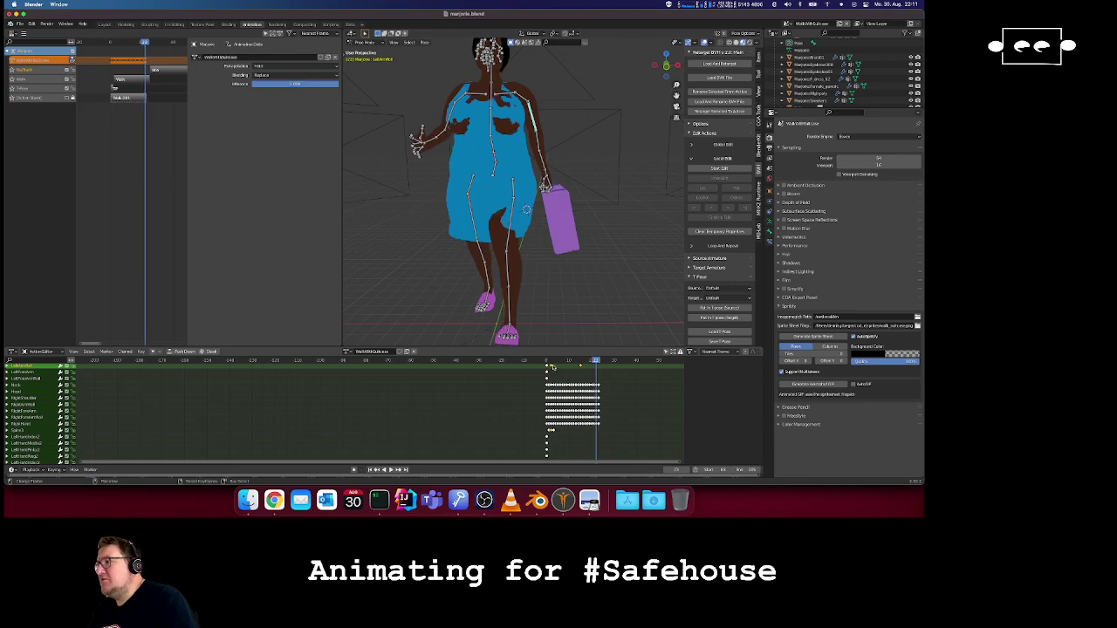
# - Examine the suitcase and left arm from several angles at the start of the walk and replay it
pyautogui.click(548, 361)
pyautogui.hscroll(10, 603, 219)
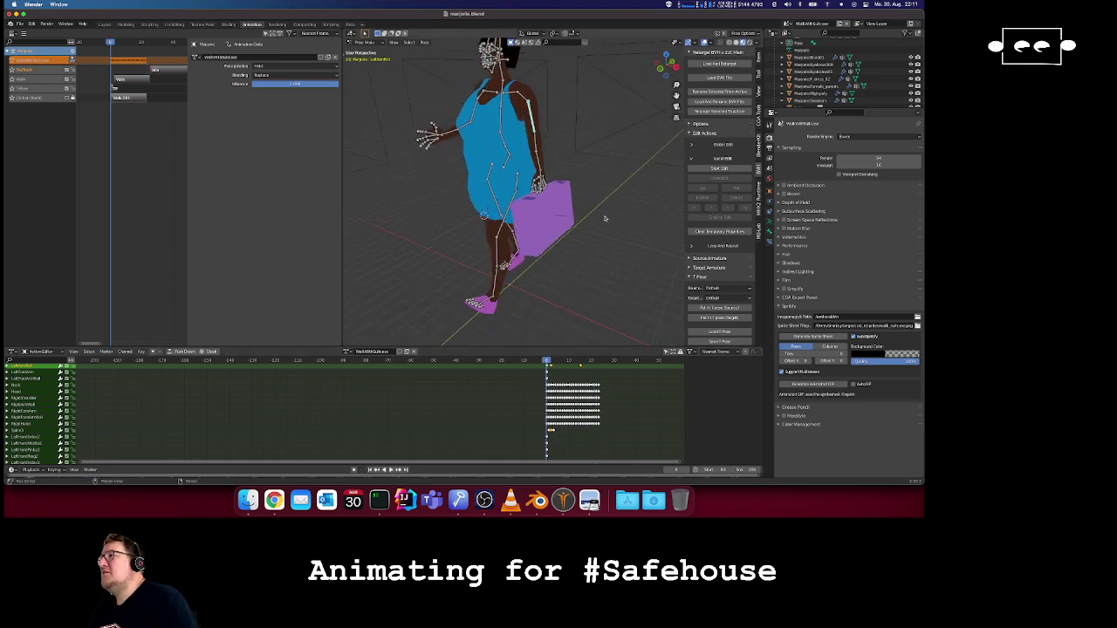
pyautogui.hscroll(-10, 603, 218)
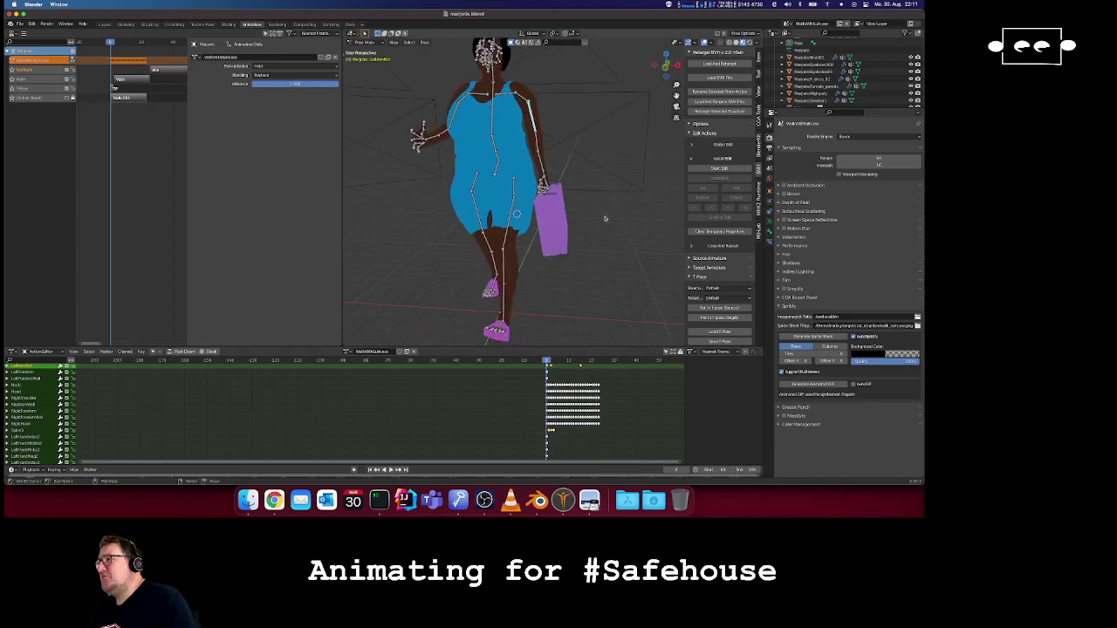
pyautogui.press('space')
pyautogui.press('Escape')
pyautogui.hscroll(-3, 603, 218)
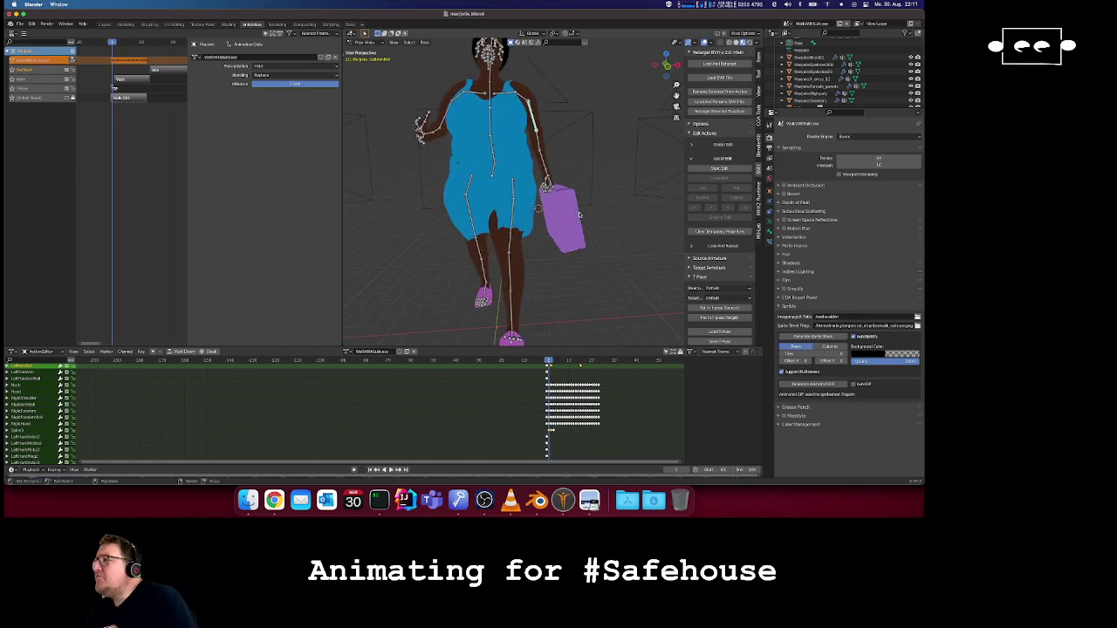
pyautogui.press('Right')
pyautogui.hscroll(-3, 578, 214)
pyautogui.hscroll(-2, 578, 215)
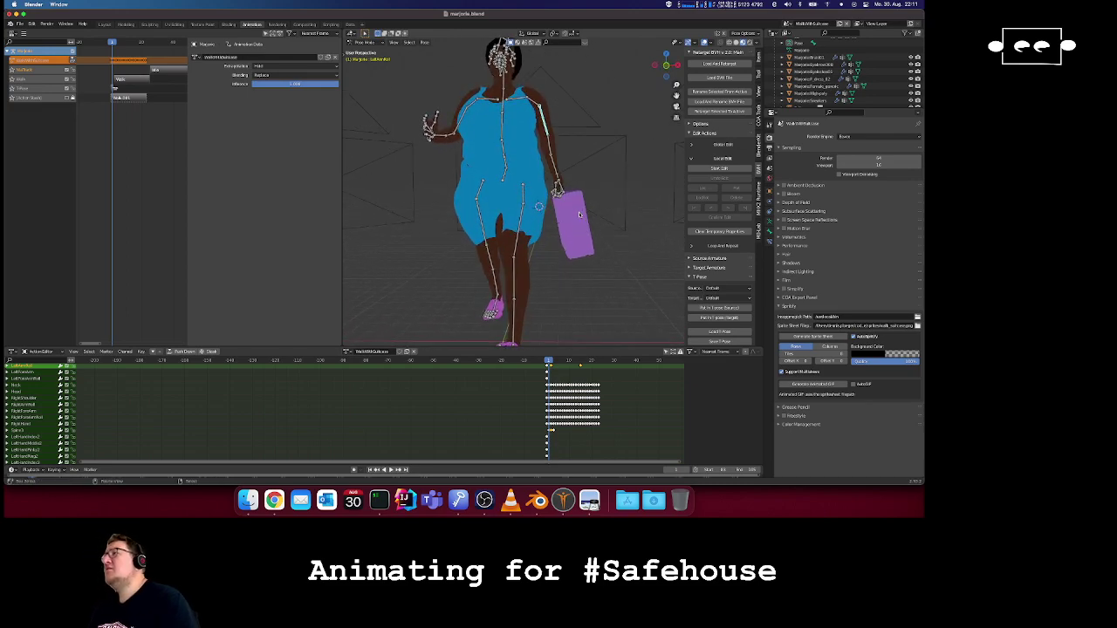
# - Check the arm and suitcase motion from the front, frame by frame, through the whole walk cycle
pyautogui.press('Right')
pyautogui.press('Right')
pyautogui.press('Right')
pyautogui.press('Right')
pyautogui.press('Right')
pyautogui.press('Right')
pyautogui.press('Right')
pyautogui.press('Right')
pyautogui.press('Right')
pyautogui.press('Right')
pyautogui.press('Right')
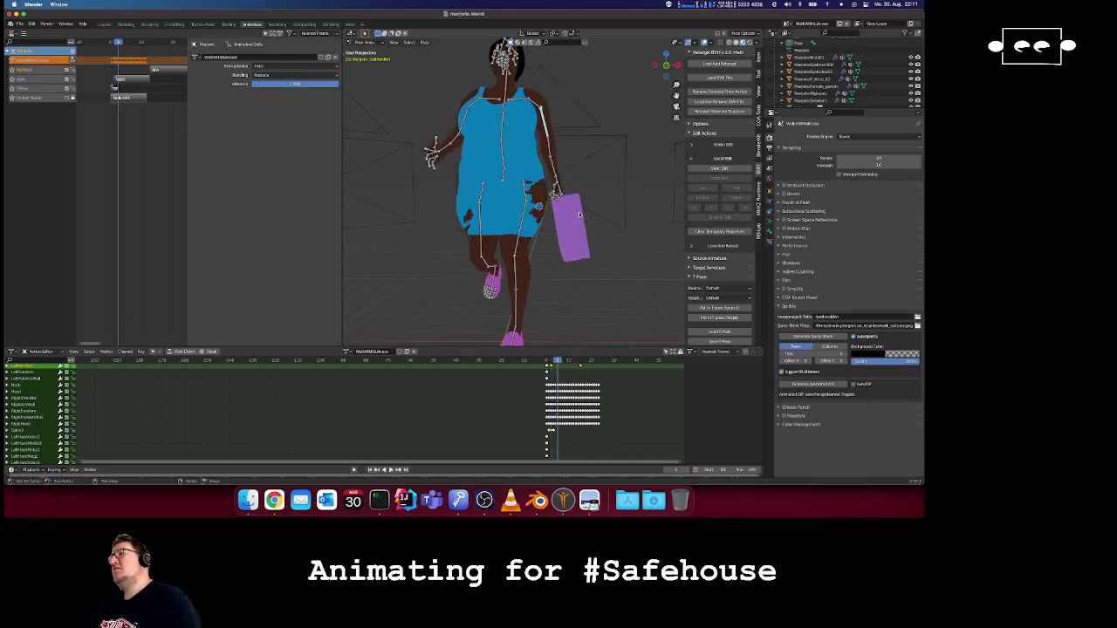
pyautogui.press('Right')
pyautogui.press('Right')
pyautogui.press('Right')
pyautogui.press('Right')
pyautogui.press('Right')
pyautogui.press('Right')
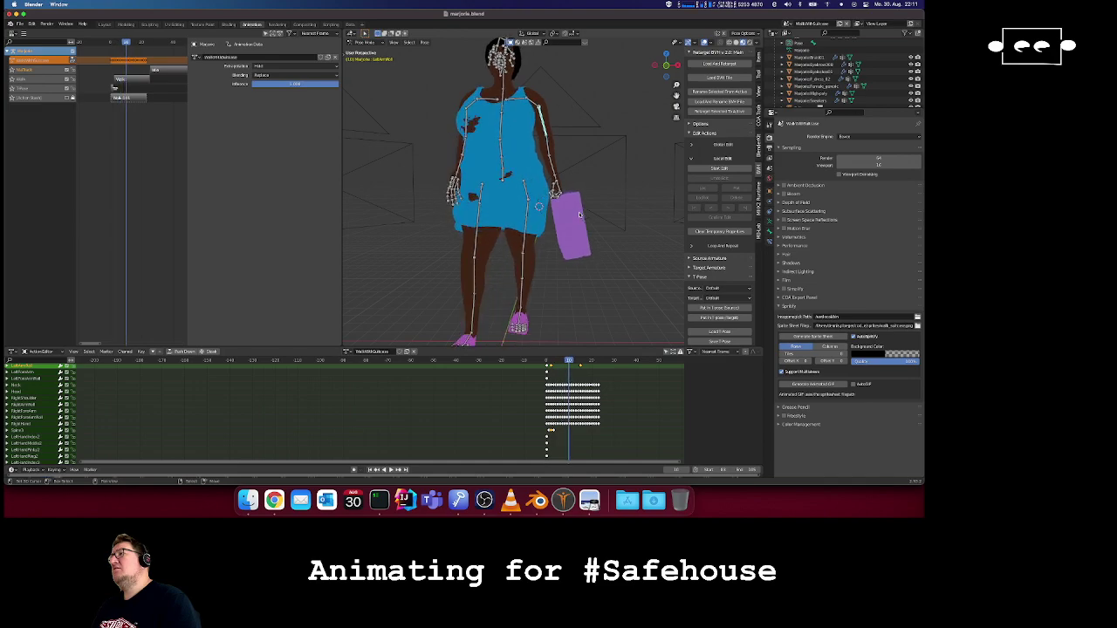
pyautogui.press('Right')
pyautogui.press('Right')
pyautogui.press('Right')
pyautogui.press('Right')
pyautogui.press('Right')
pyautogui.press('Right')
pyautogui.press('Right')
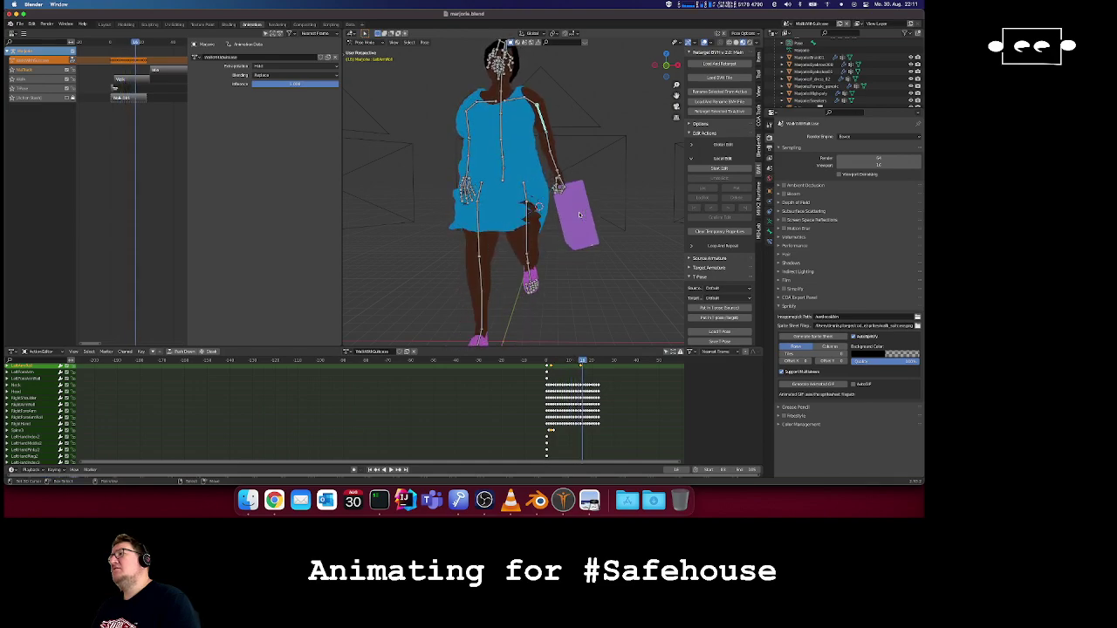
pyautogui.press('Right')
pyautogui.press('Right')
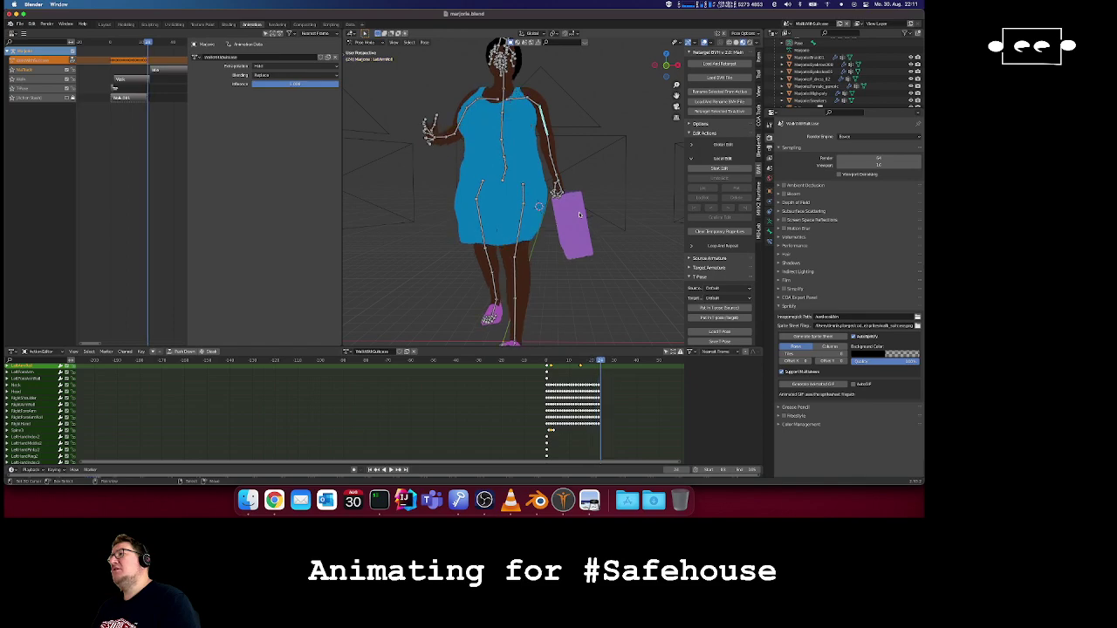
pyautogui.press('Right')
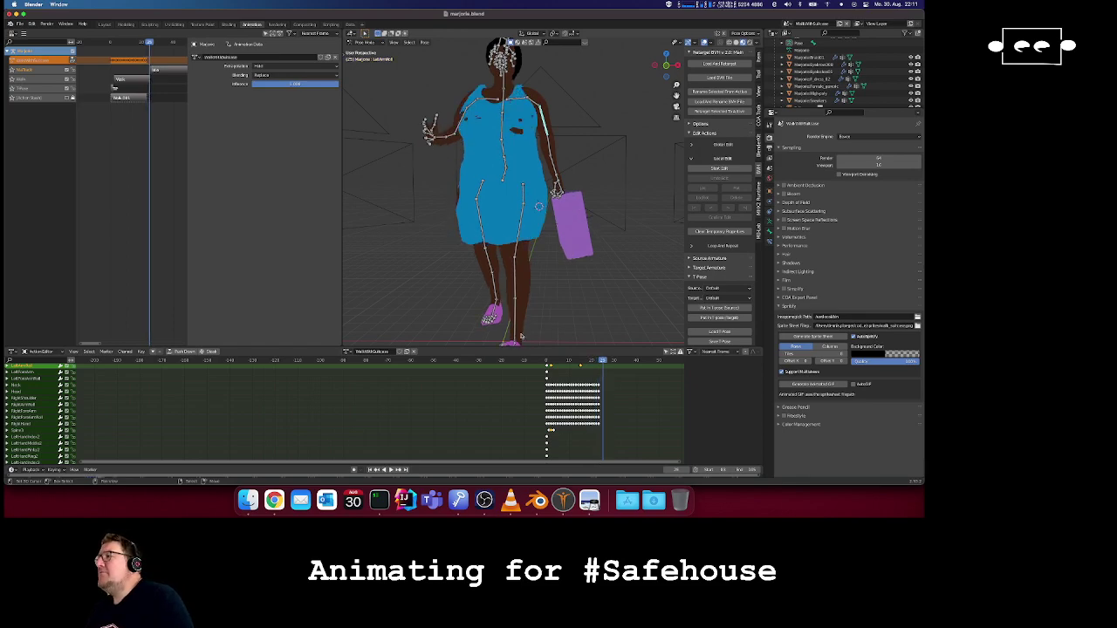
# - Go back to frame 0, view the character through the side camera and switch to the Layout workspace
pyautogui.click(547, 362)
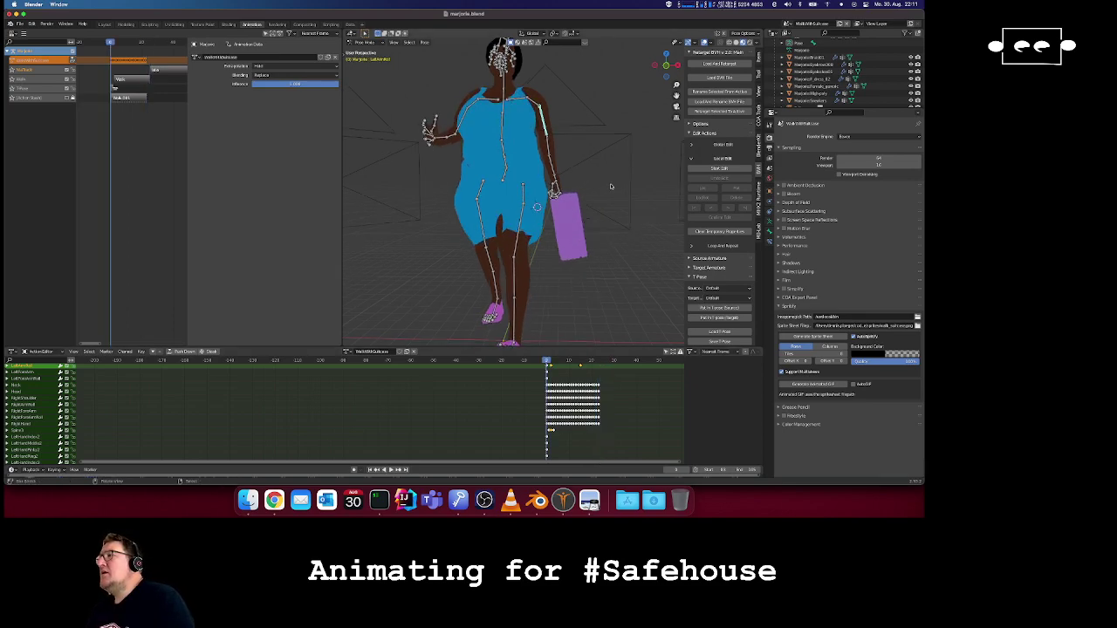
pyautogui.moveTo(532, 187); pyautogui.dragTo(610, 185, button='middle')
pyautogui.hscroll(3, 611, 185)
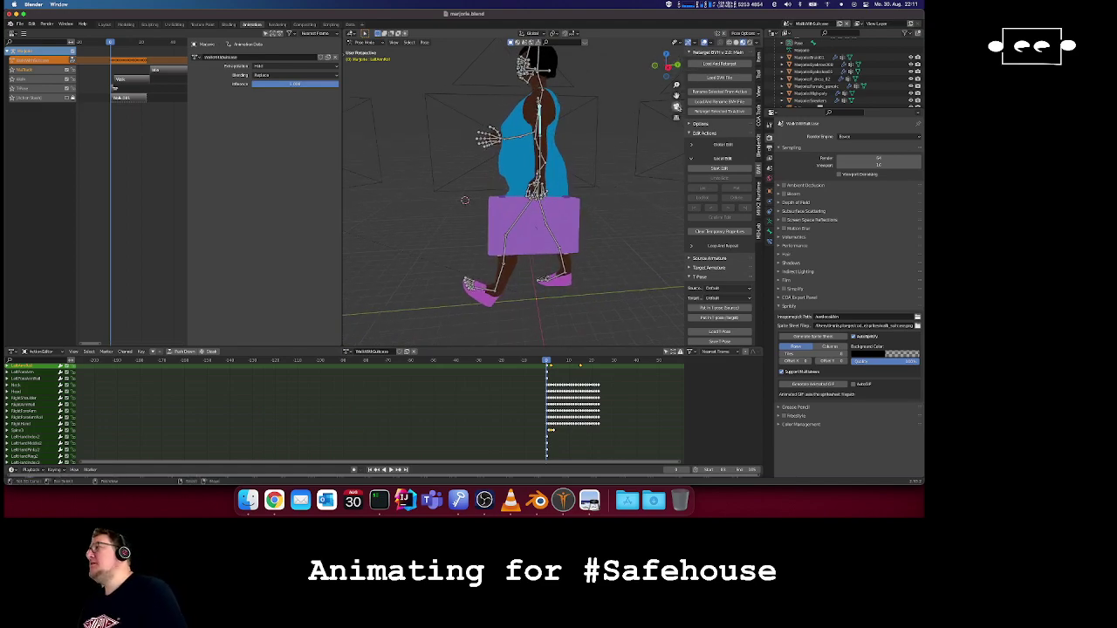
pyautogui.click(676, 105)
pyautogui.hscroll(-3, 625, 165)
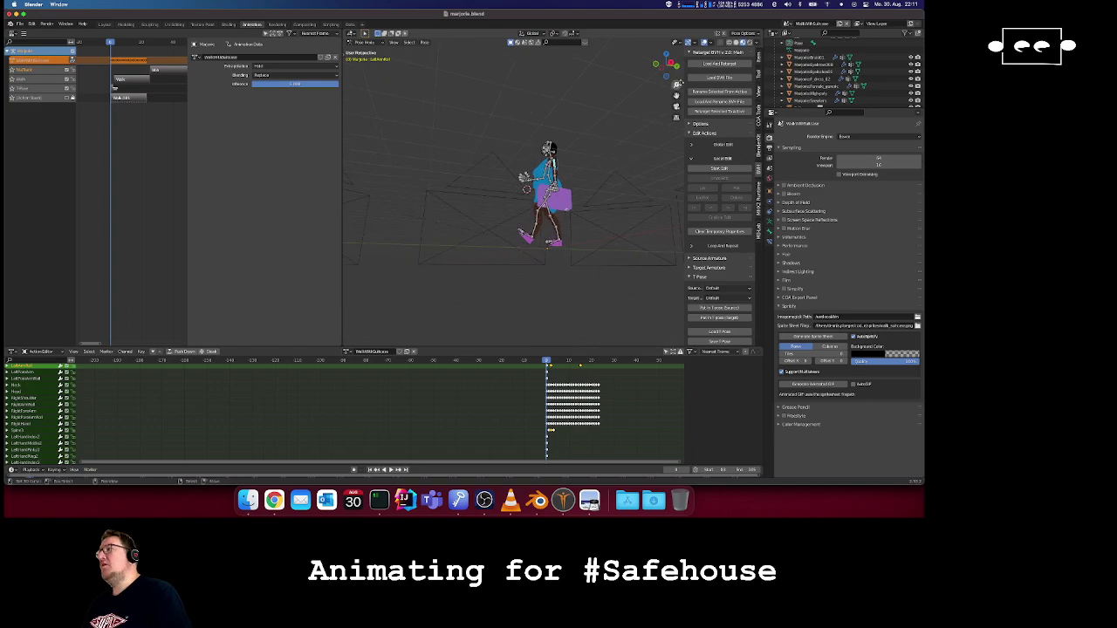
pyautogui.click(676, 106)
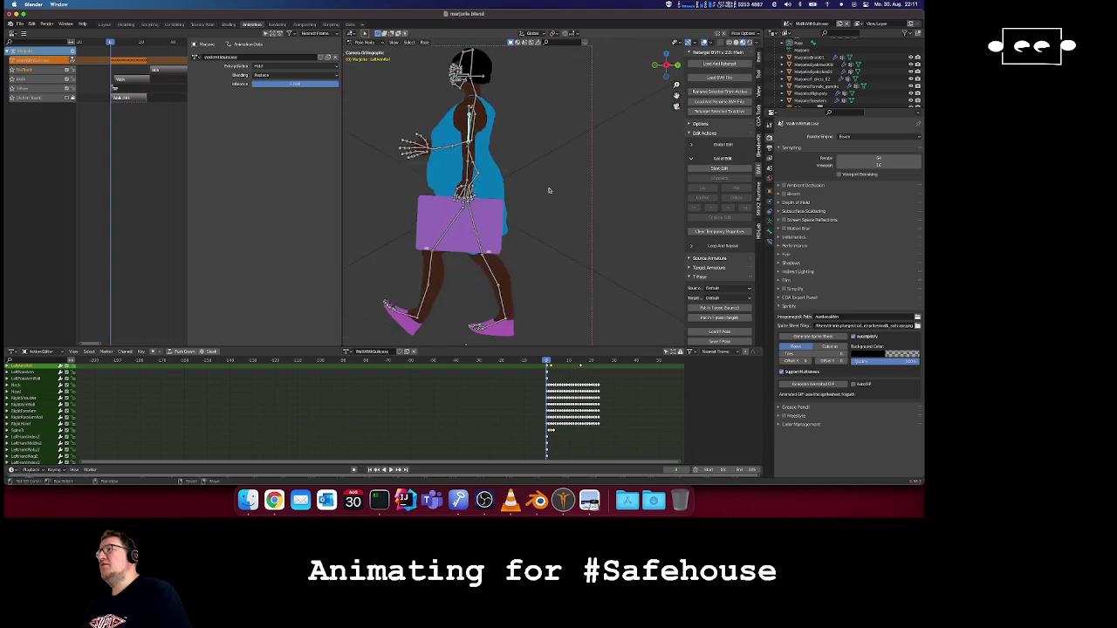
pyautogui.keyDown('shift'); pyautogui.hscroll(-4, 549, 190); pyautogui.keyUp('shift')
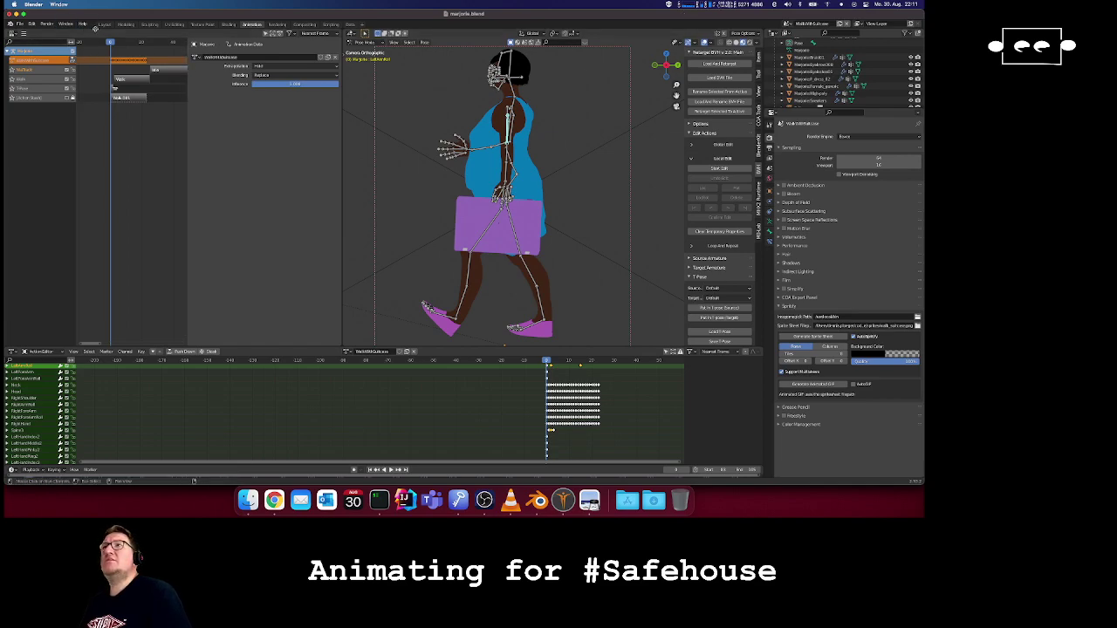
pyautogui.click(104, 24)
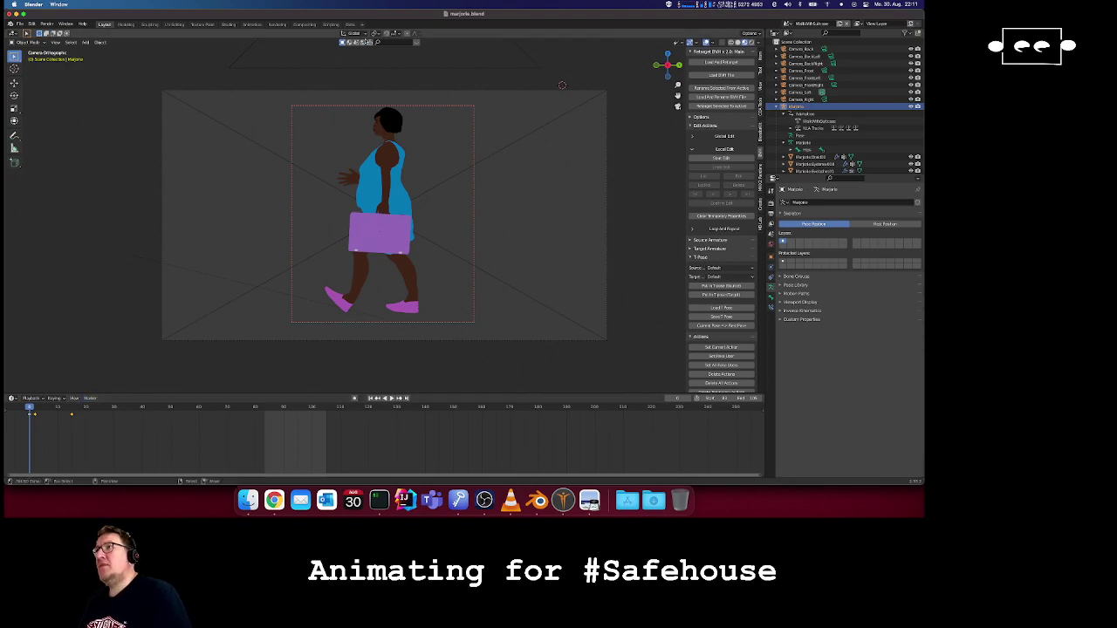
# - Play the suitcase walk animation through the side camera and bring the Blender window back to the front
pyautogui.press('space')
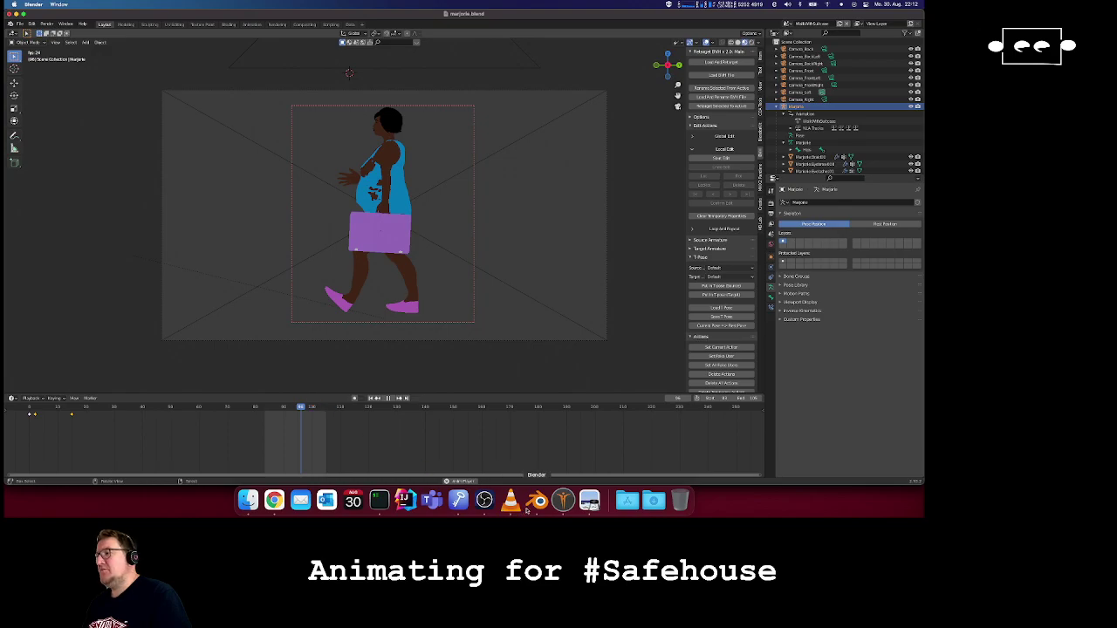
pyautogui.moveTo(5, 2)
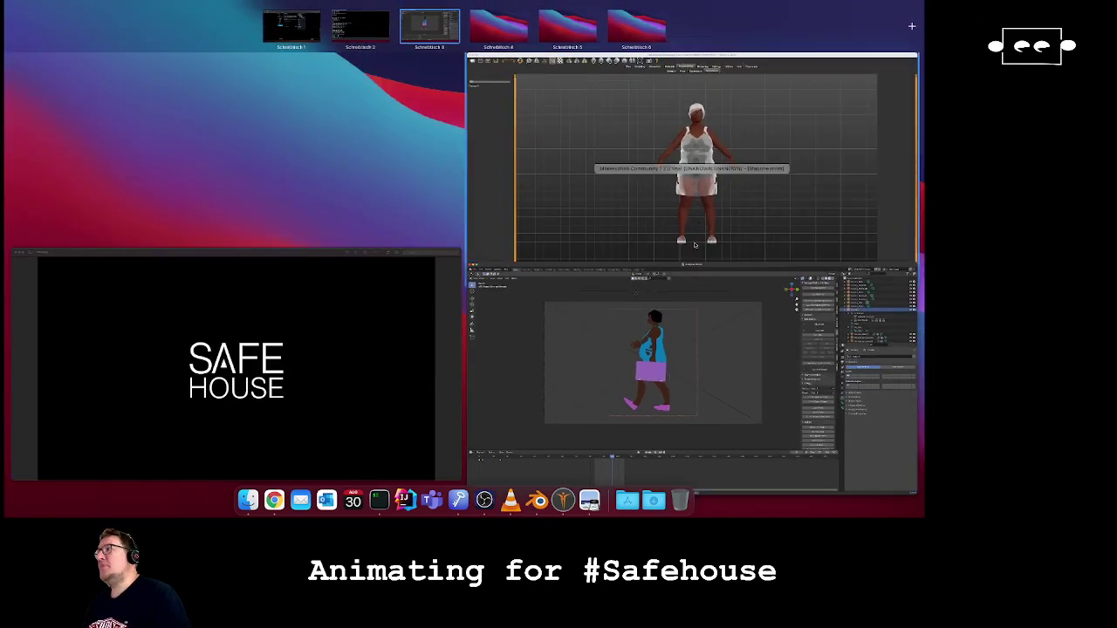
pyautogui.click(689, 288)
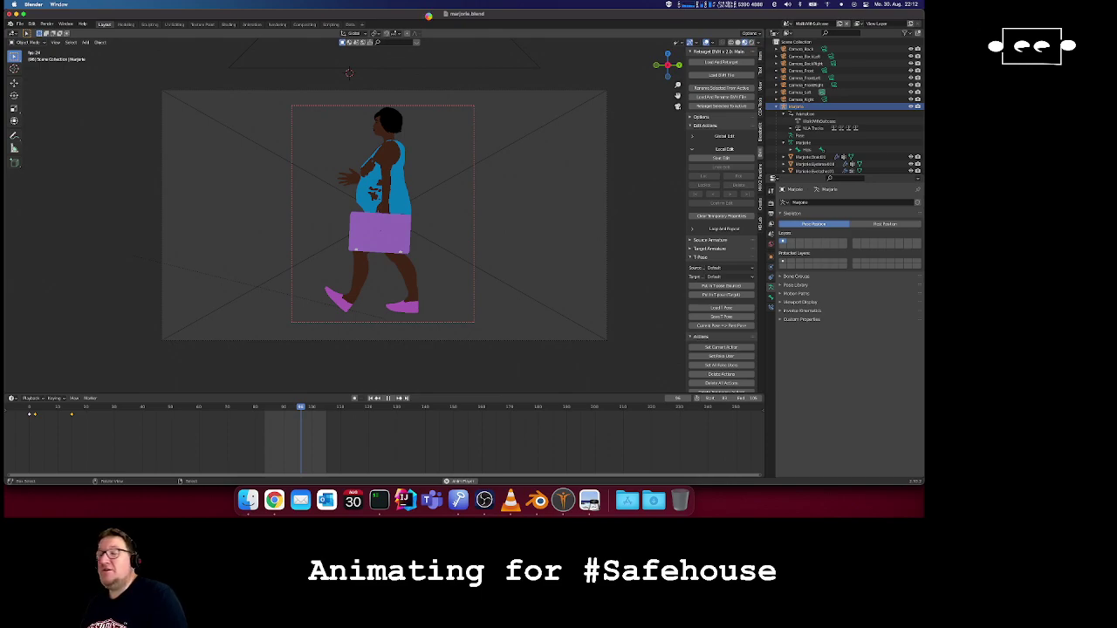
# - Force quit the unresponsive Blender application and dismiss the list of running programs
pyautogui.press('super+alt+Escape')
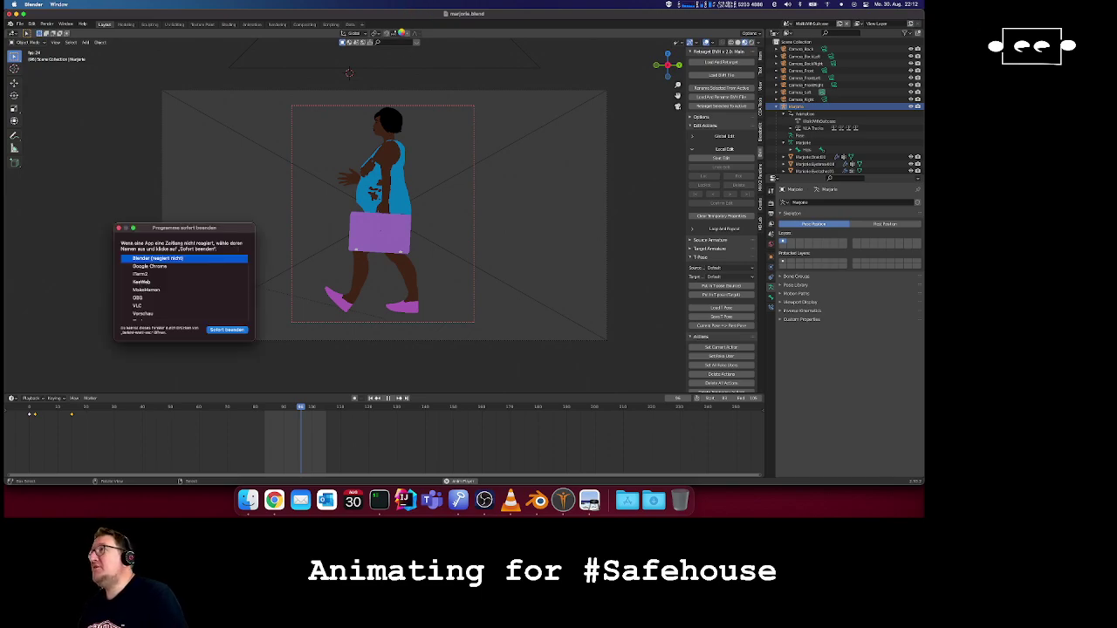
pyautogui.click(229, 330)
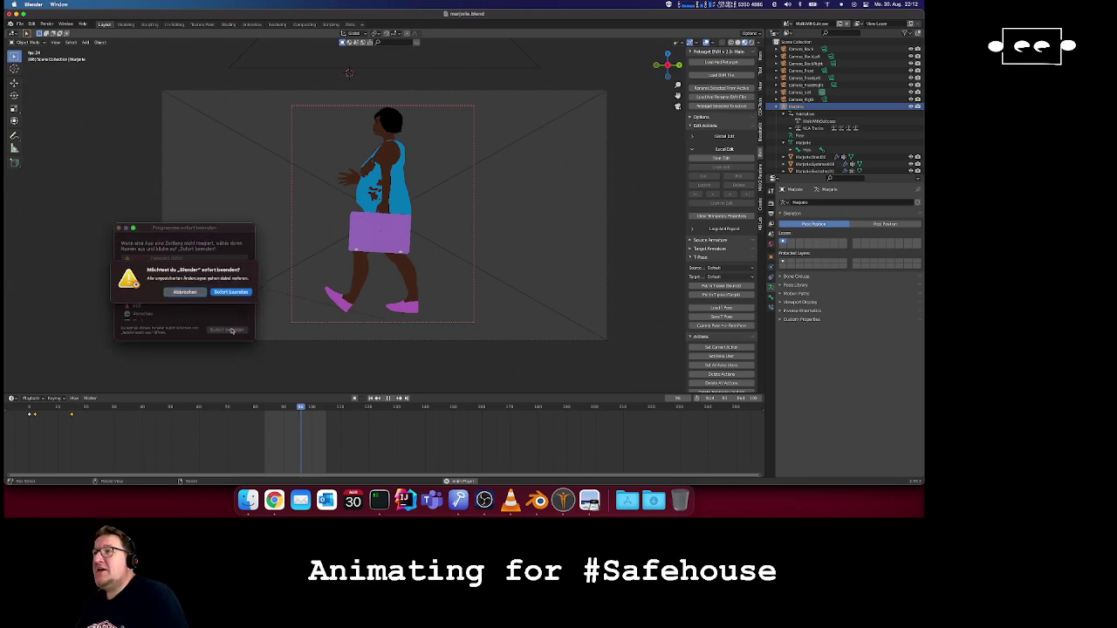
pyautogui.click(232, 292)
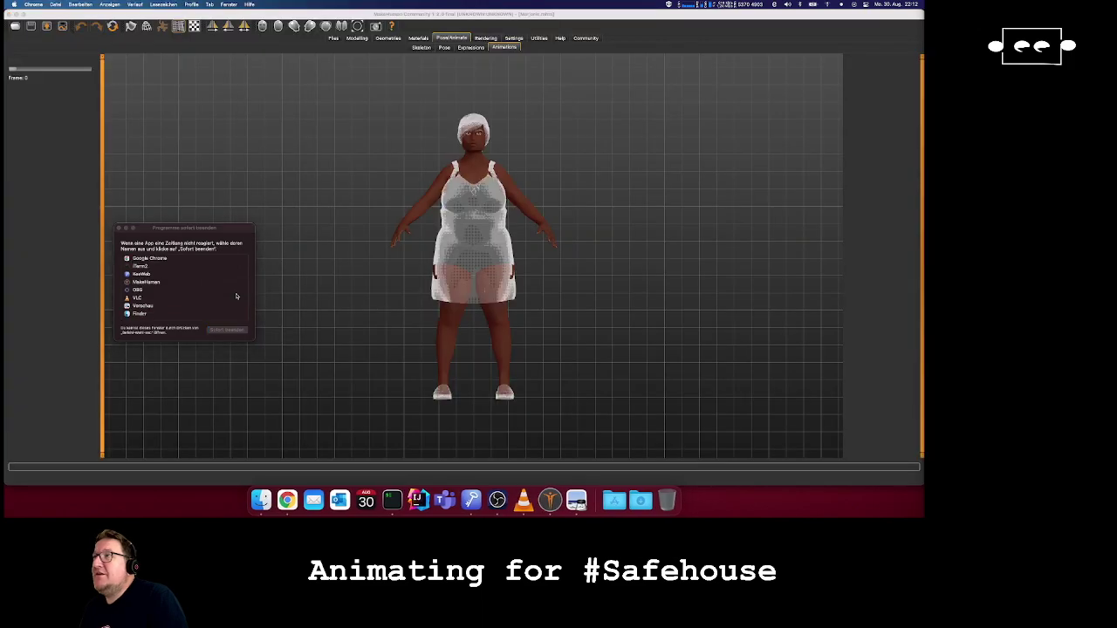
pyautogui.click(119, 229)
# - Relaunch Blender, reopen the most recent project file and enlarge the window to fill the screen
pyautogui.press('super+space')
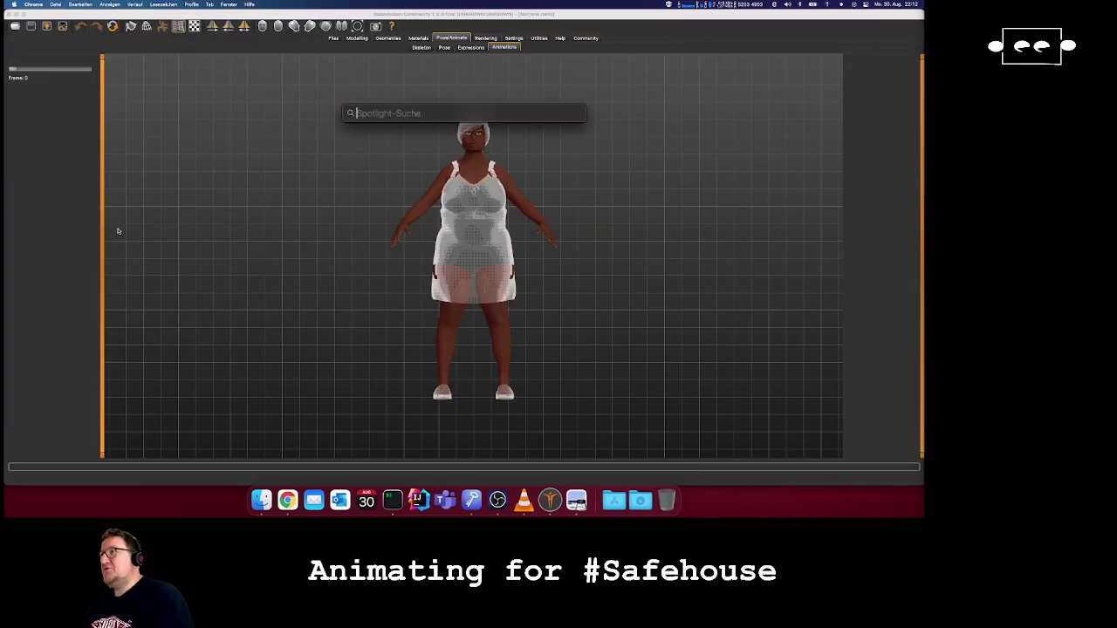
pyautogui.write('blen')
pyautogui.press('Return')
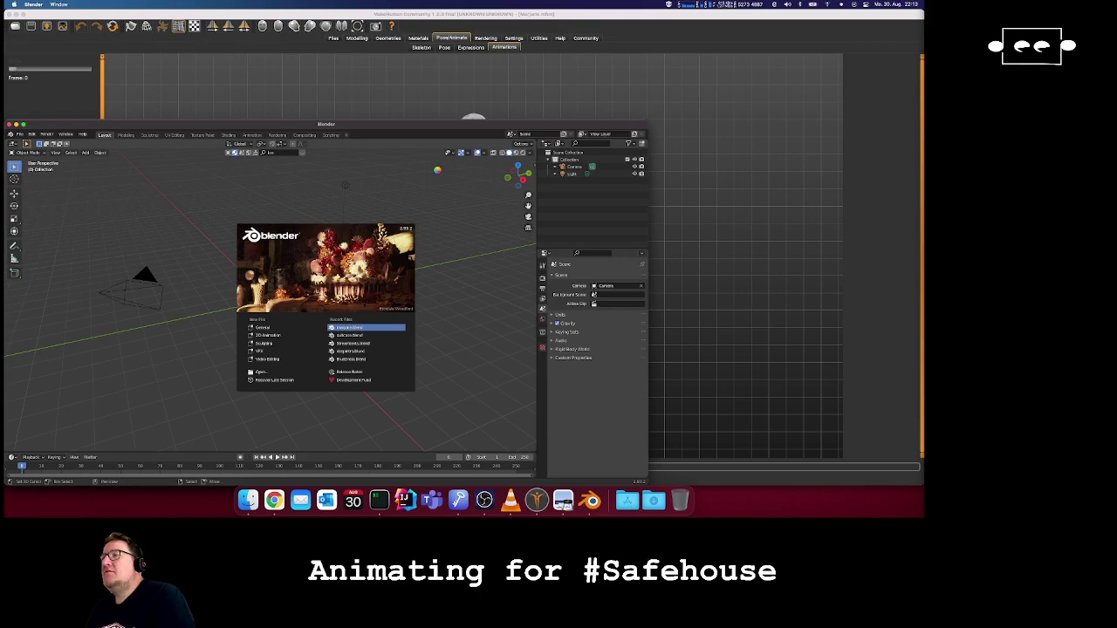
pyautogui.click(357, 328)
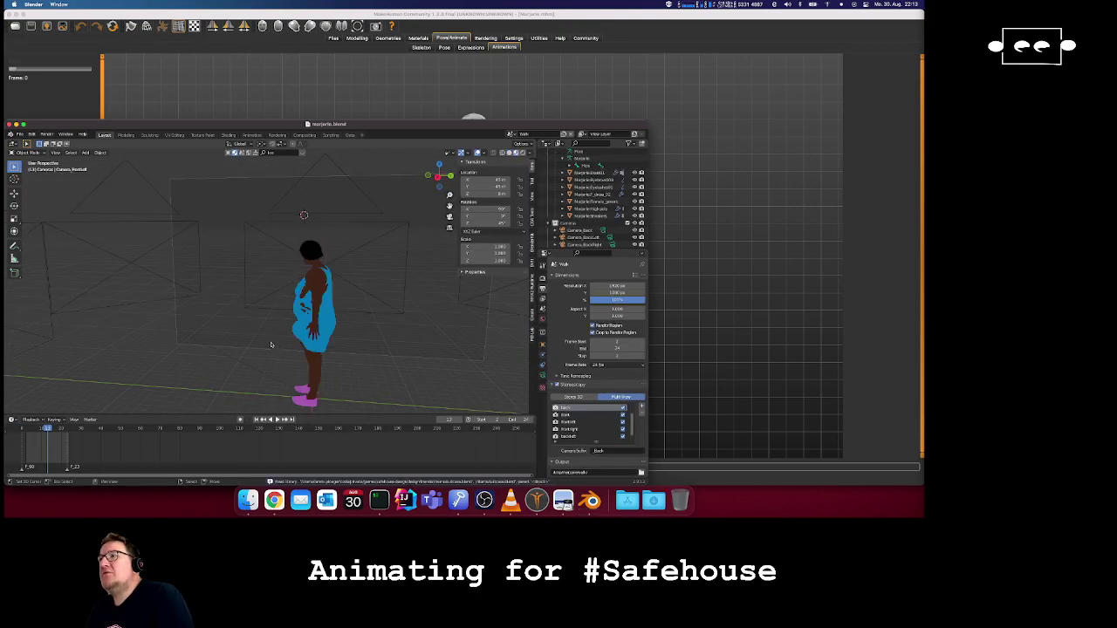
pyautogui.hotkey('ctrl', 'alt', 'Return')
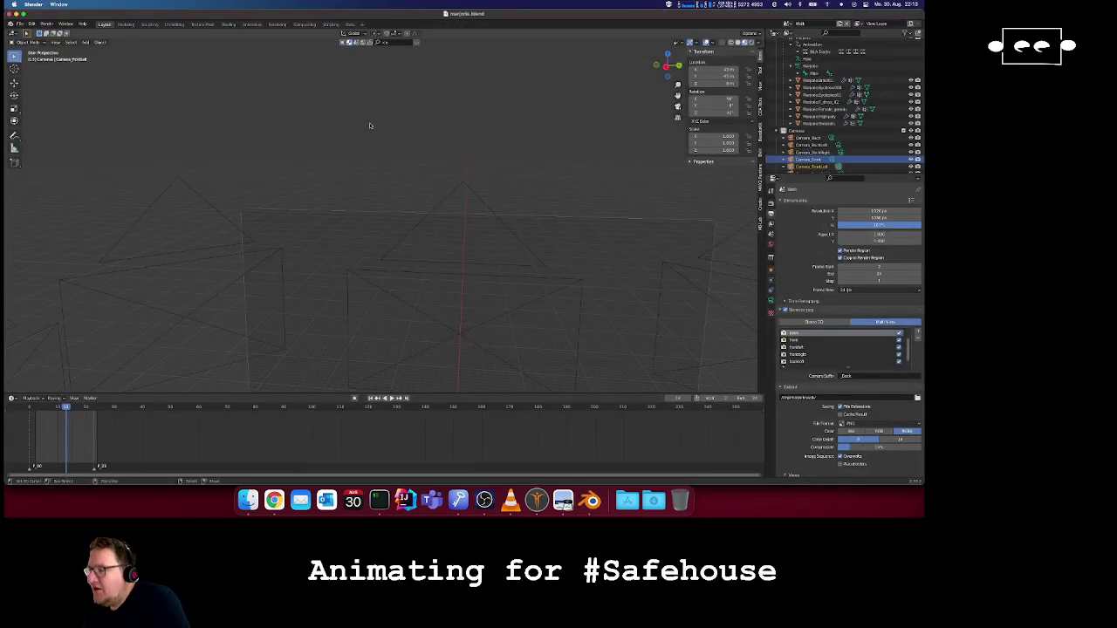
# - Switch to the WalkWithSuitcase scene and move the playhead to the start of its playback range
pyautogui.click(789, 23)
pyautogui.click(805, 47)
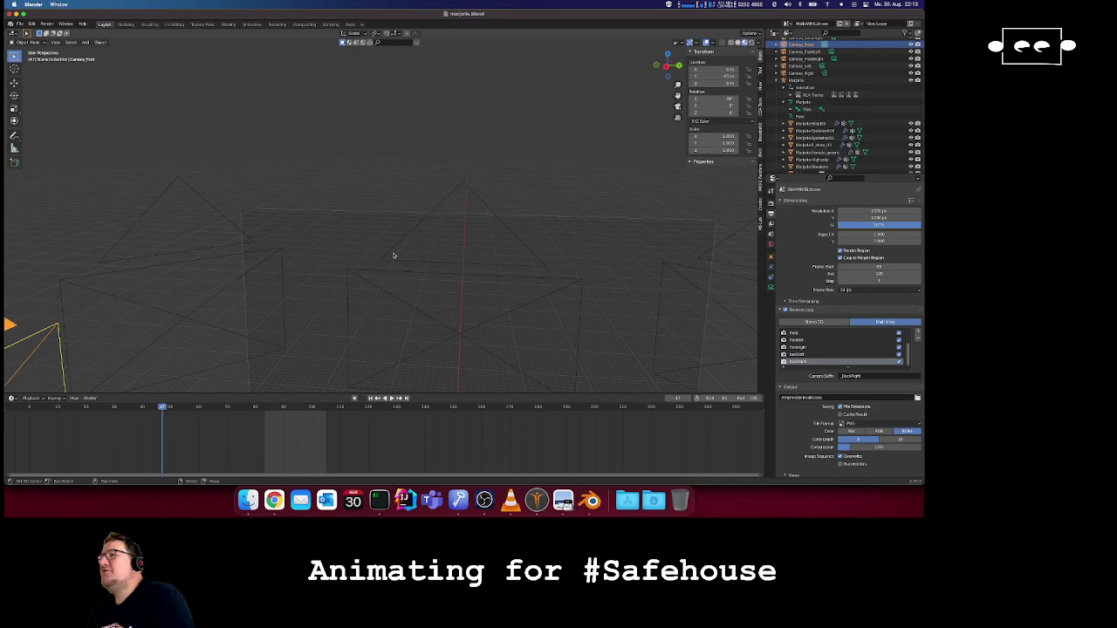
pyautogui.keyDown('shift'); pyautogui.scroll(-10, 394, 255); pyautogui.keyUp('shift')
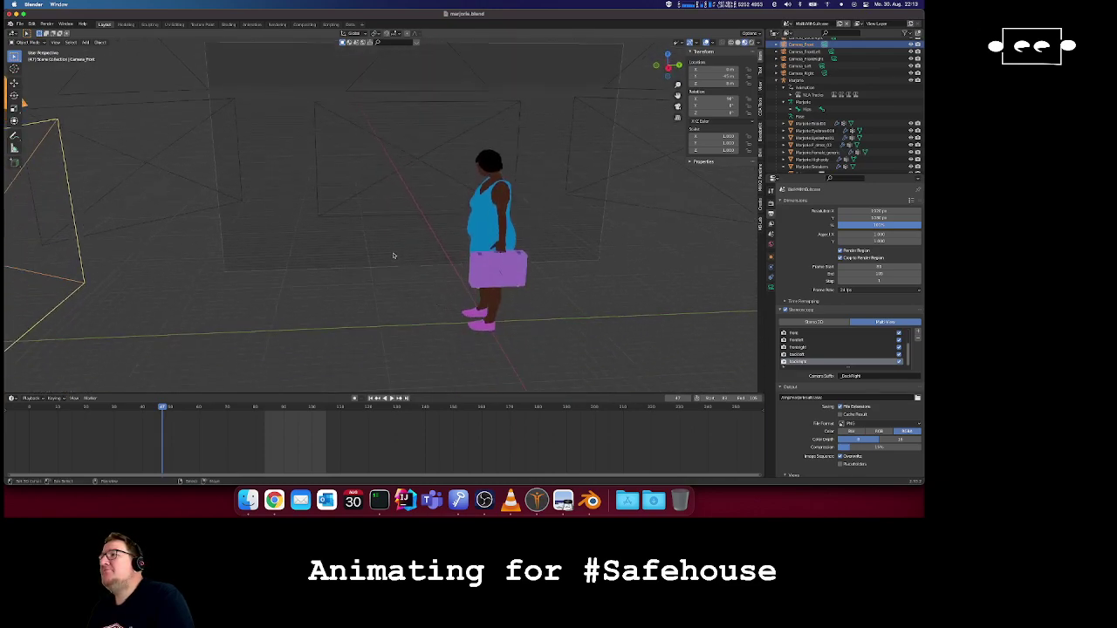
pyautogui.keyDown('shift'); pyautogui.scroll(2, 393, 256); pyautogui.keyUp('shift')
pyautogui.hscroll(10, 394, 256)
pyautogui.hscroll(-10, 394, 256)
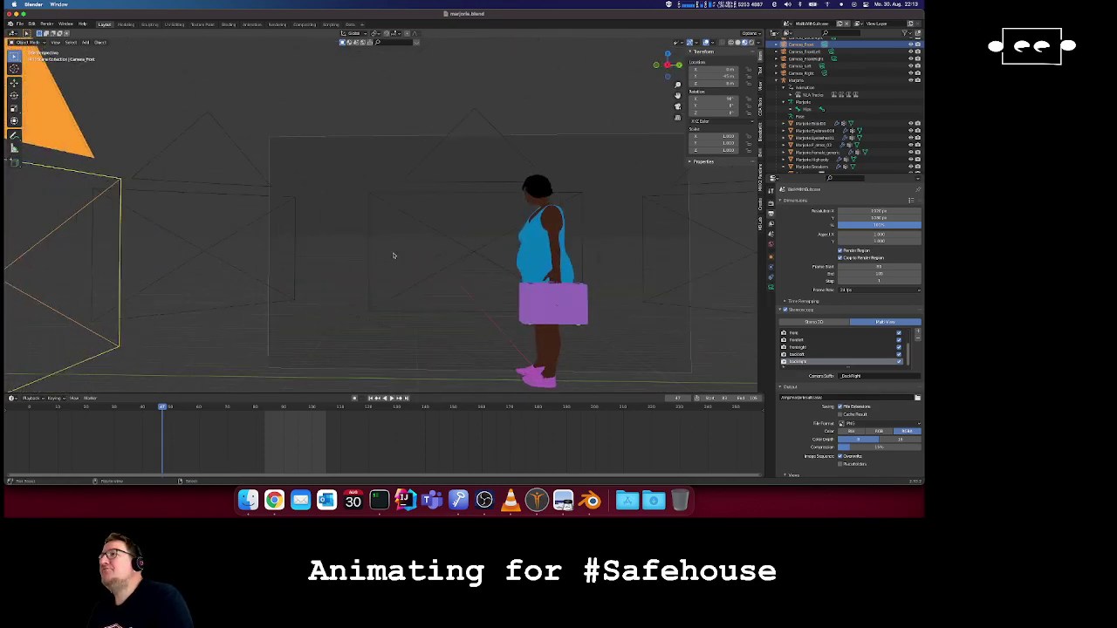
pyautogui.hscroll(3, 393, 256)
pyautogui.keyDown('shift'); pyautogui.scroll(-1, 394, 256); pyautogui.keyUp('shift')
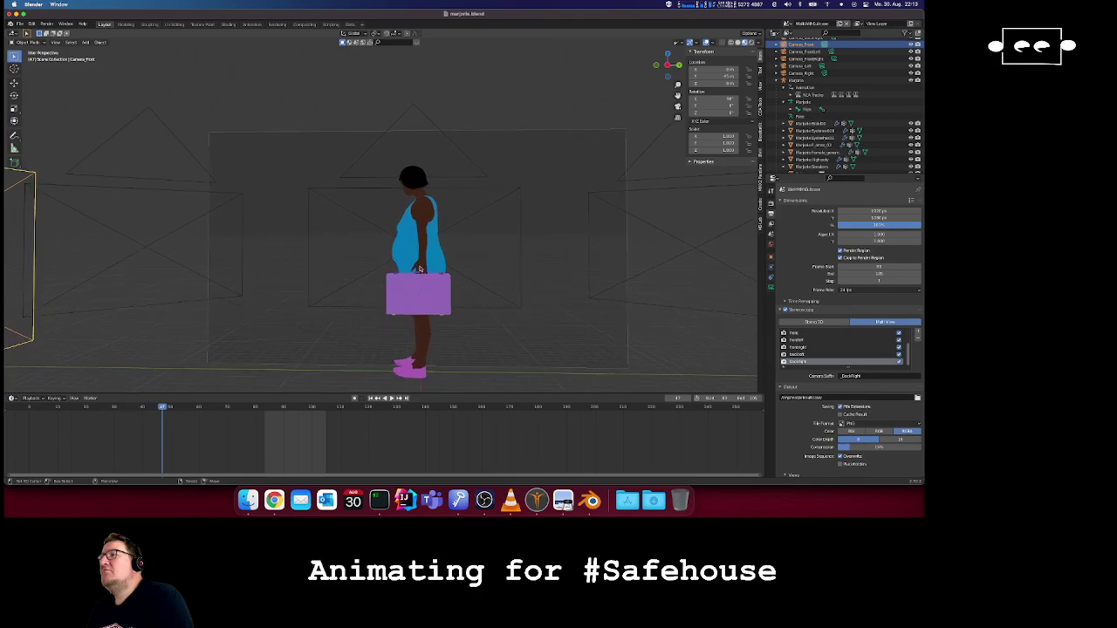
pyautogui.click(266, 407)
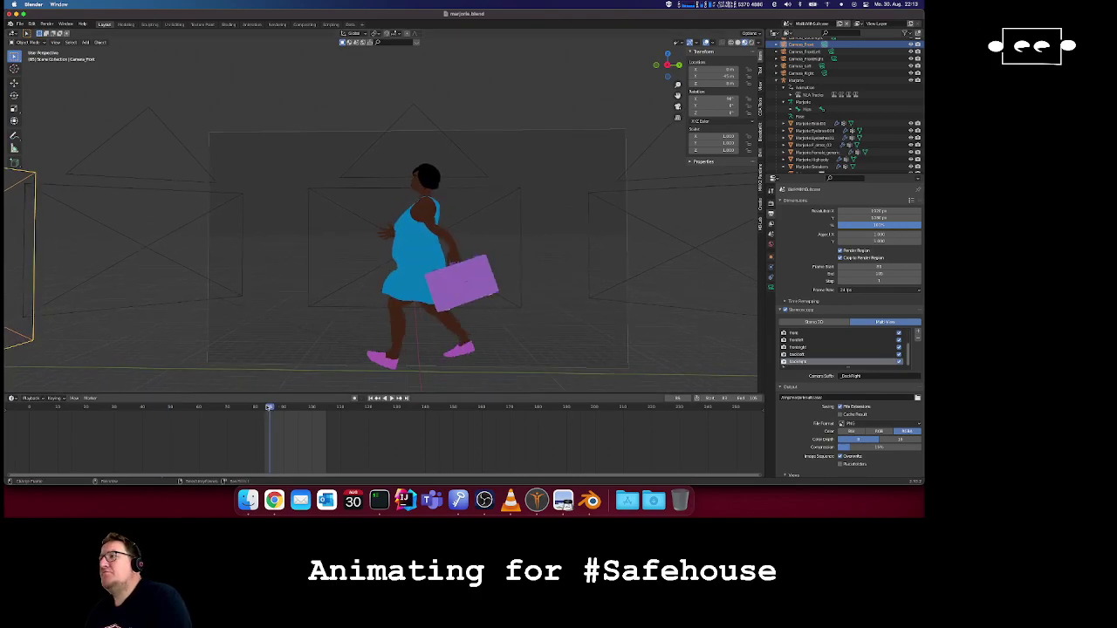
# - In the Animation workspace, disable Stereoscopy for the scene and make Camera_Left the viewing camera
pyautogui.click(252, 25)
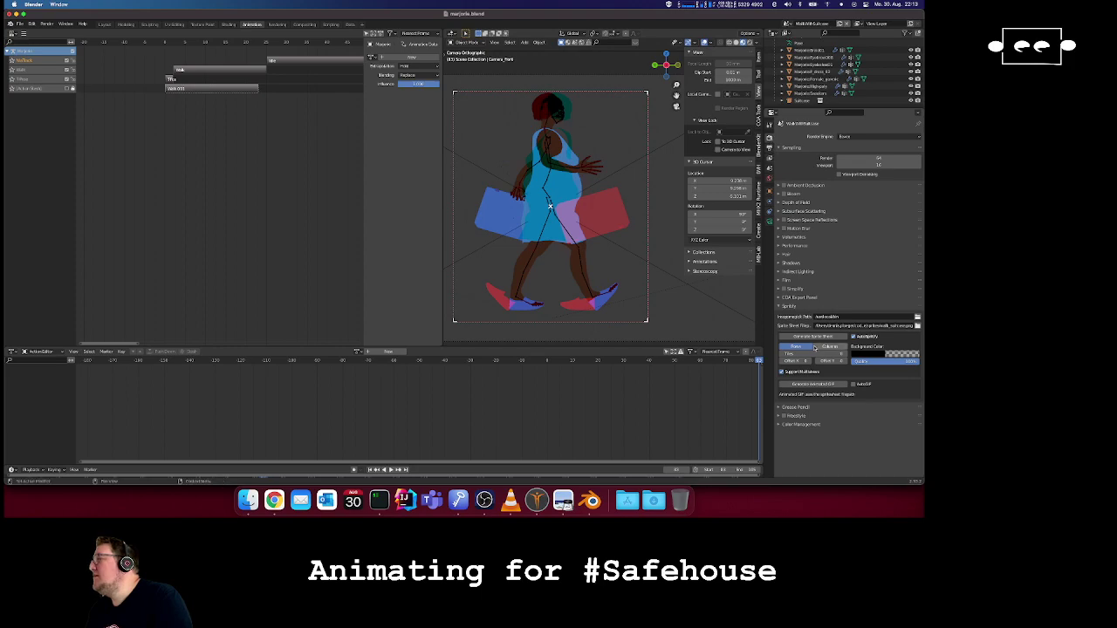
pyautogui.click(768, 150)
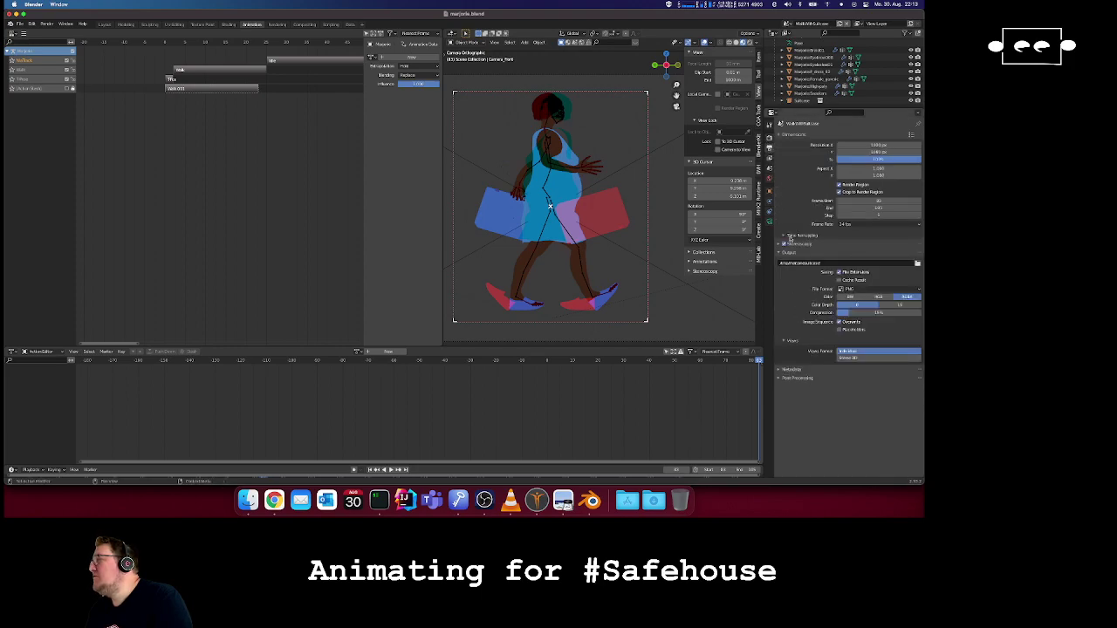
pyautogui.click(783, 244)
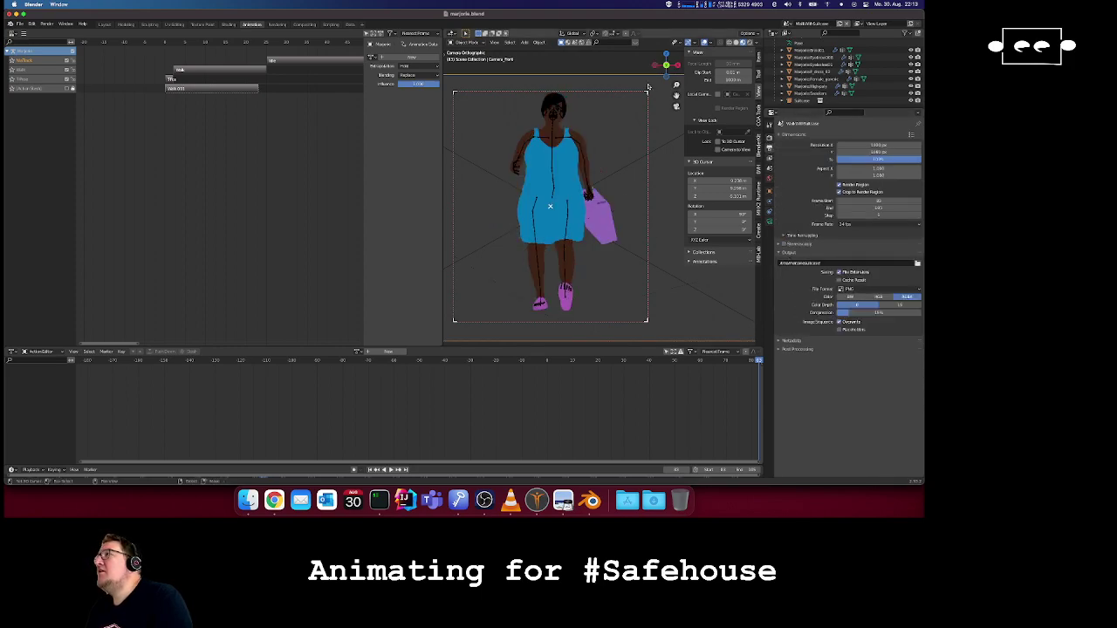
pyautogui.scroll(5, 840, 81)
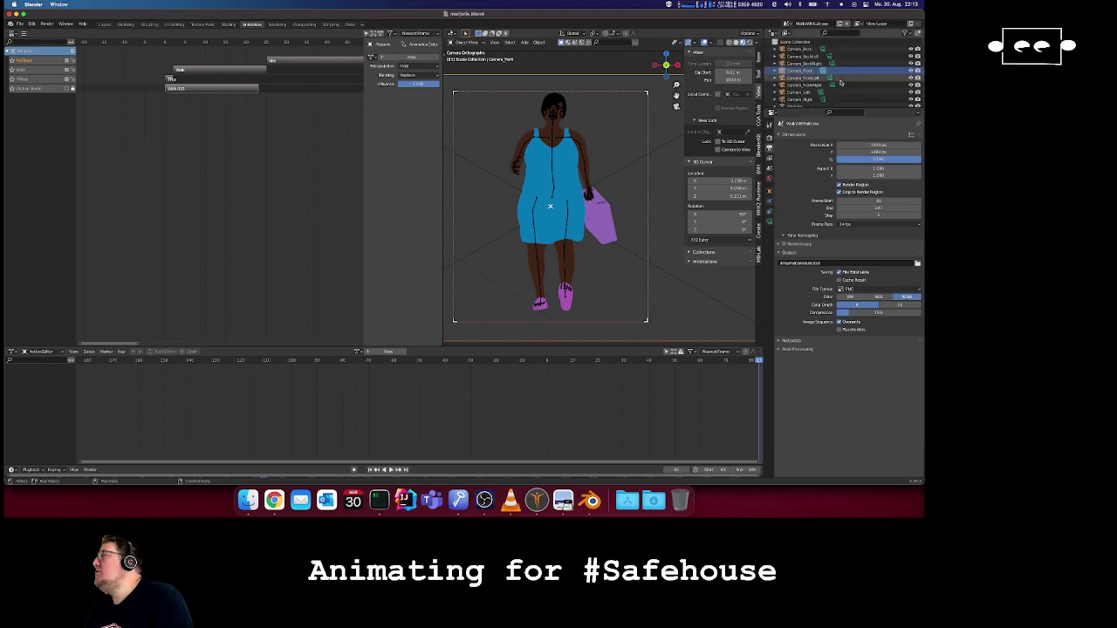
pyautogui.click(824, 91)
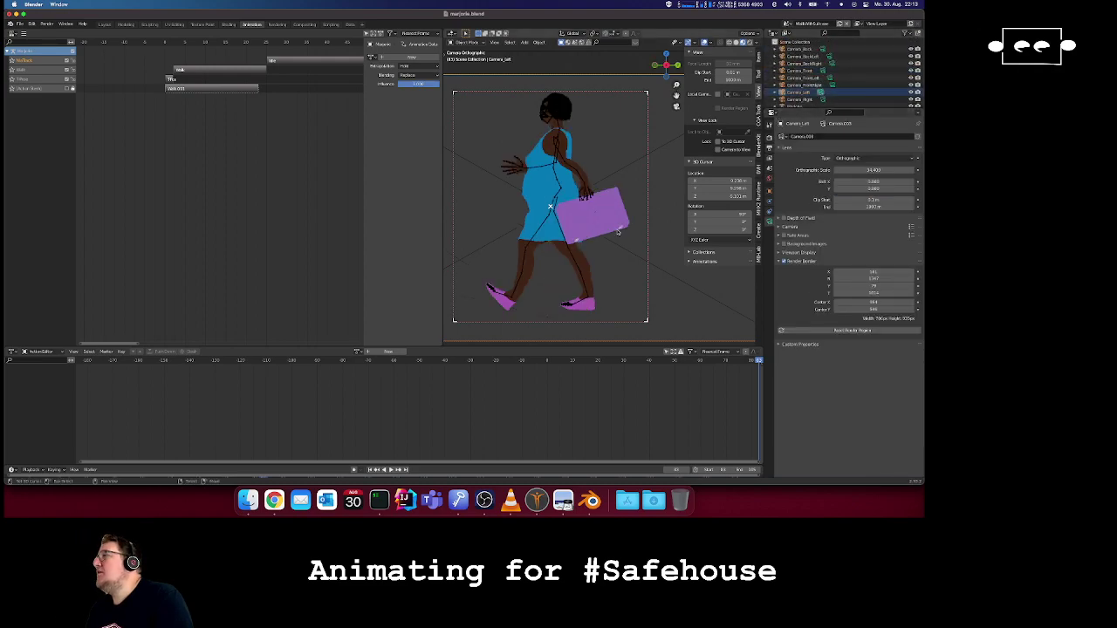
# - Put the character's armature in Pose Mode and load the WalkWithSuitcase action in the Action Editor
pyautogui.click(558, 151)
pyautogui.hotkey('ctrl', 'Tab')
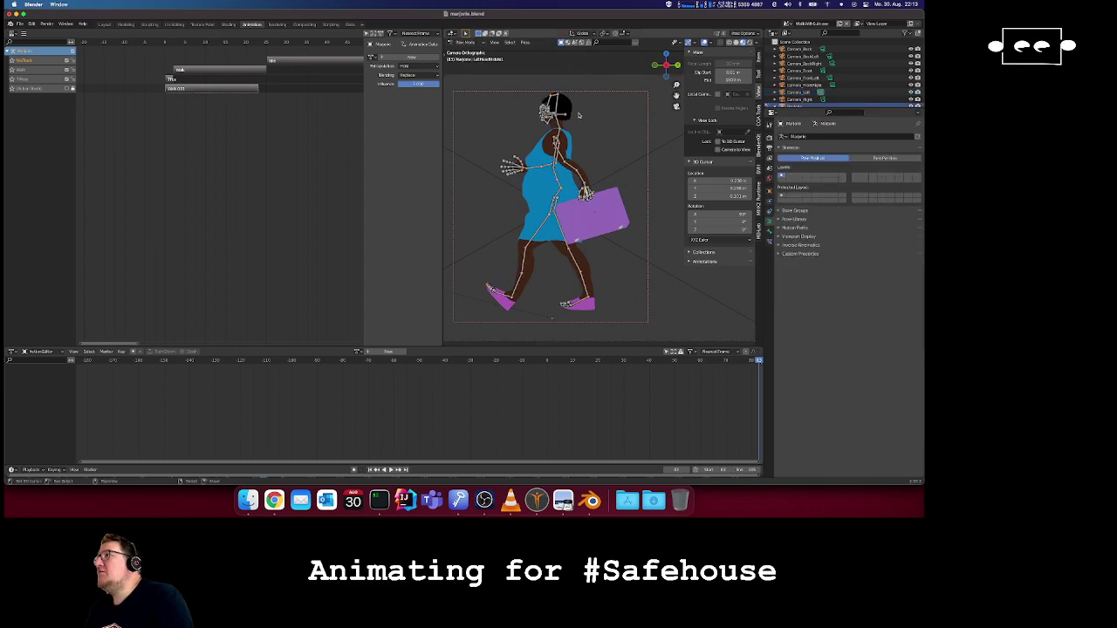
pyautogui.click(359, 353)
pyautogui.click(384, 382)
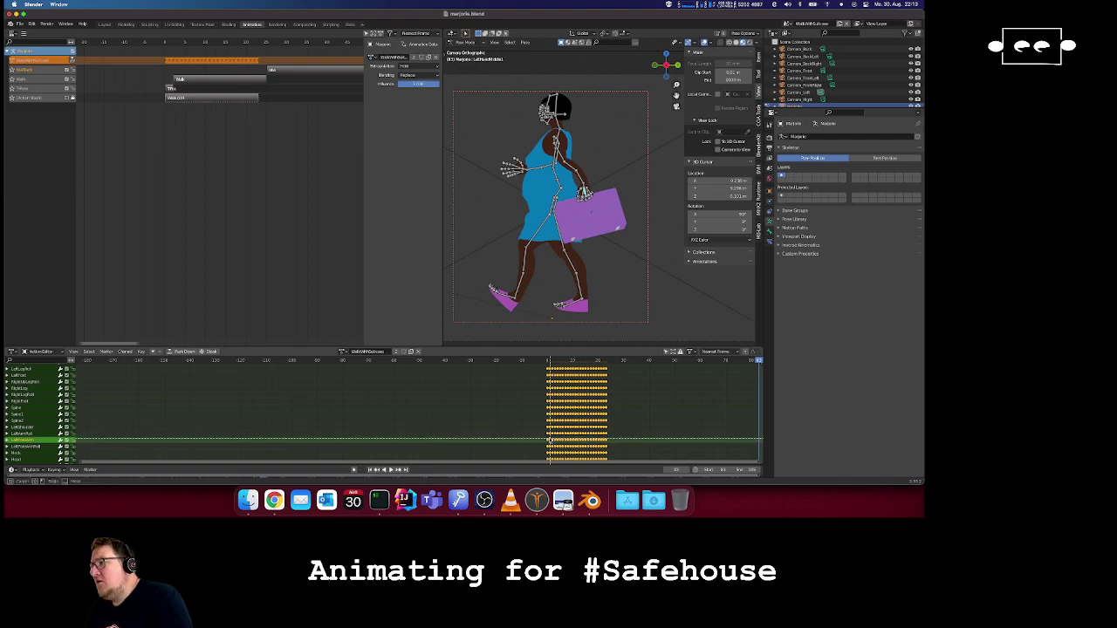
# - Delete the left arm and forearm keyframes after the first frame and set the playhead to frame 0
pyautogui.hotkey('alt', 'a')
pyautogui.scroll(-1, 550, 439)
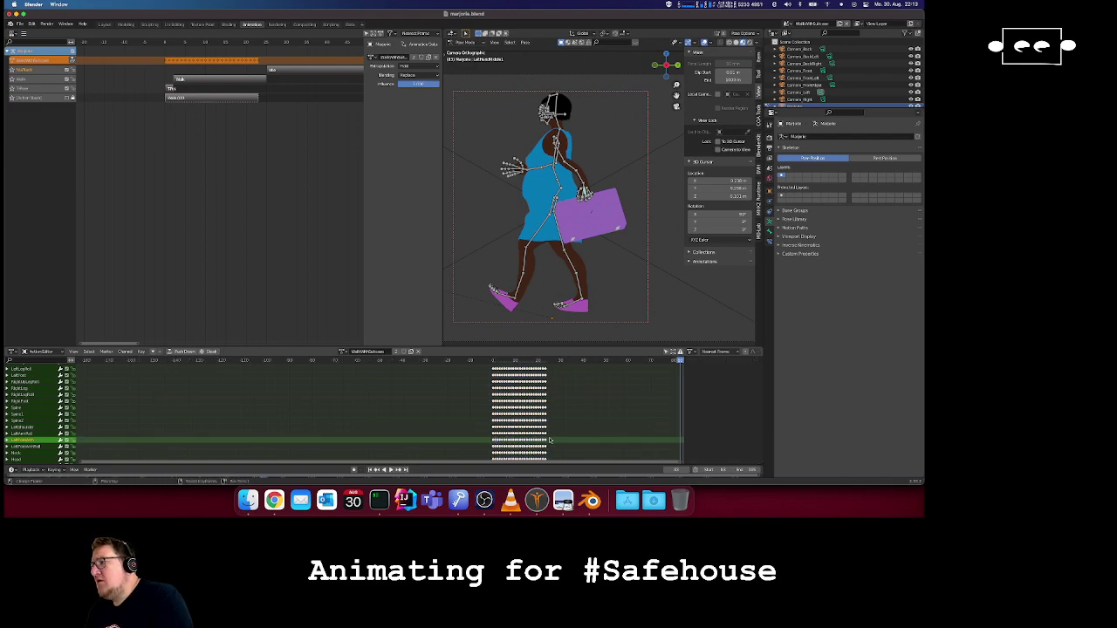
pyautogui.scroll(1, 505, 434)
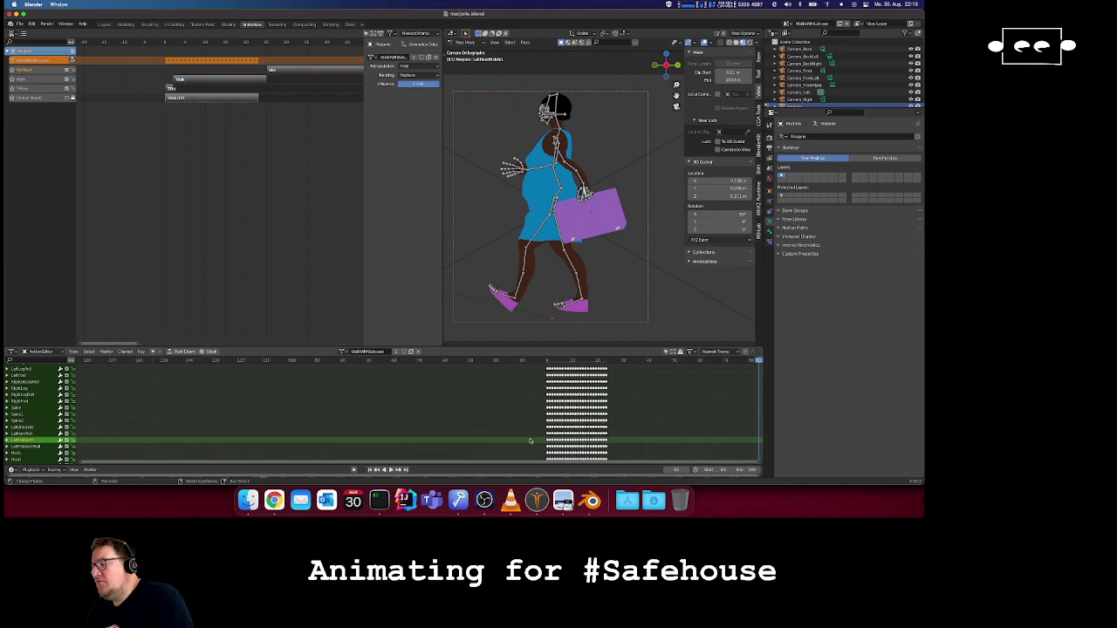
pyautogui.press('b')
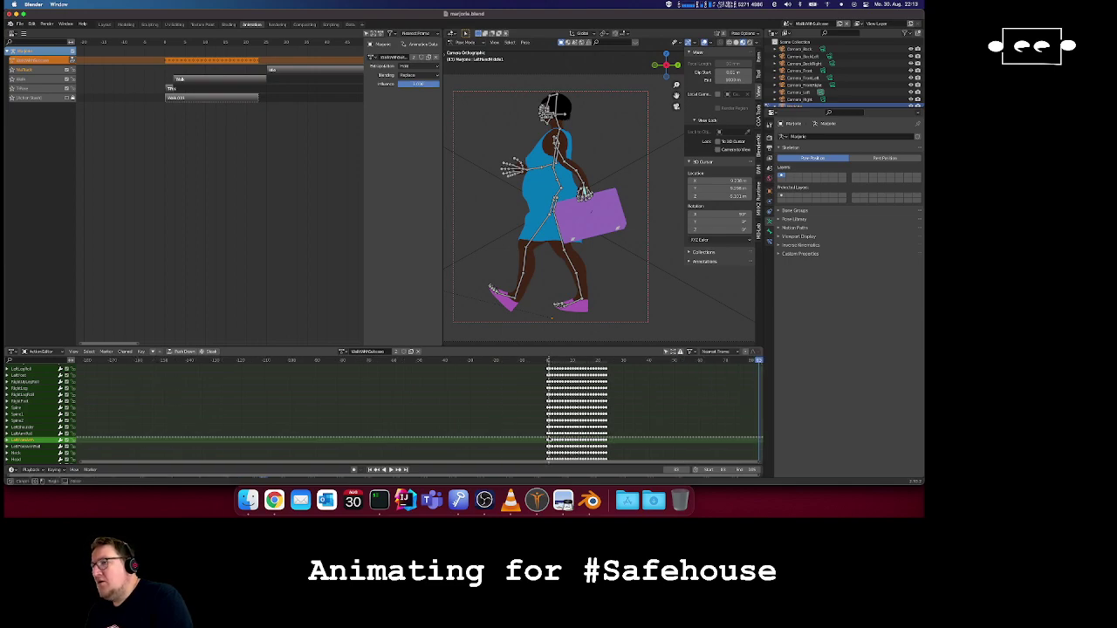
pyautogui.moveTo(548, 434); pyautogui.dragTo(617, 449)
pyautogui.press('x')
pyautogui.click(614, 451)
pyautogui.click(548, 360)
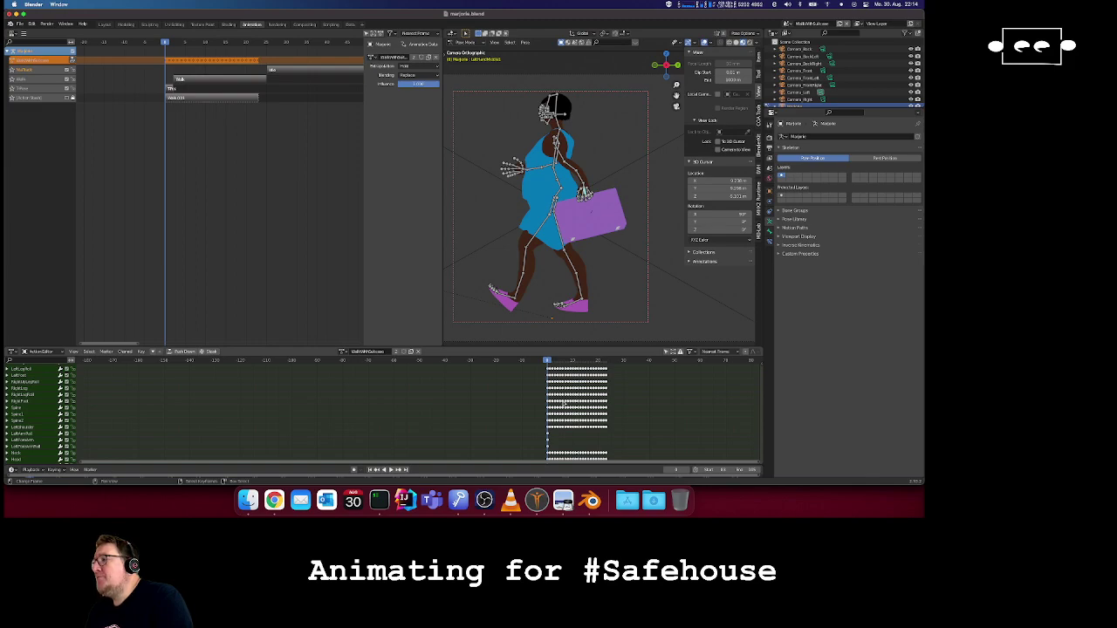
# - Check the keyframe channels of the left hand, forearm and upper arm bones in the action
pyautogui.click(578, 179)
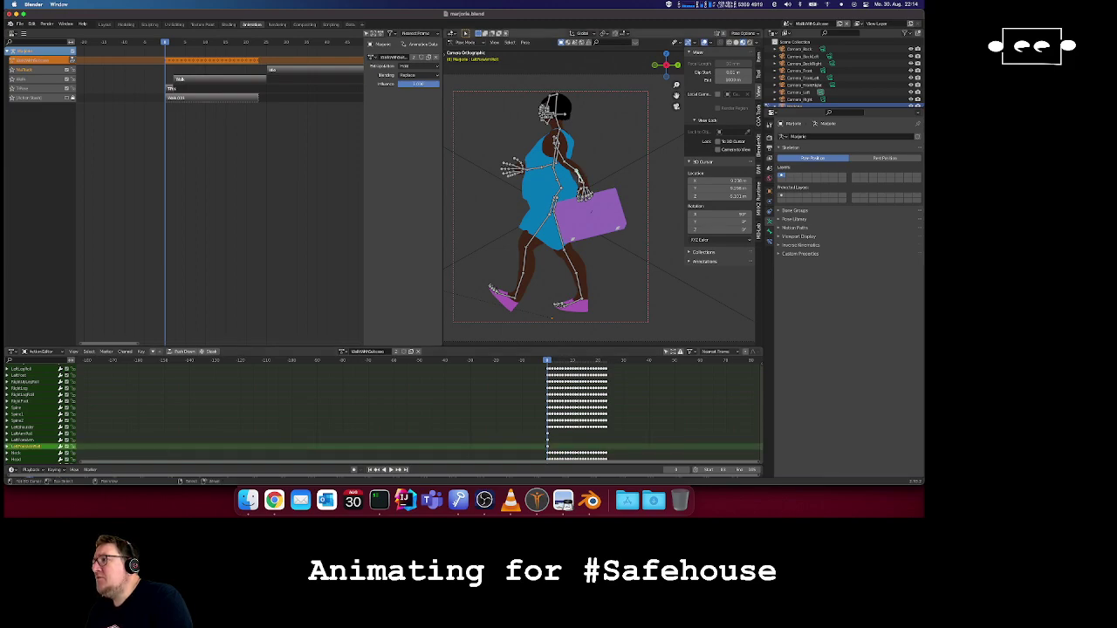
pyautogui.click(583, 186)
pyautogui.scroll(-12, 578, 425)
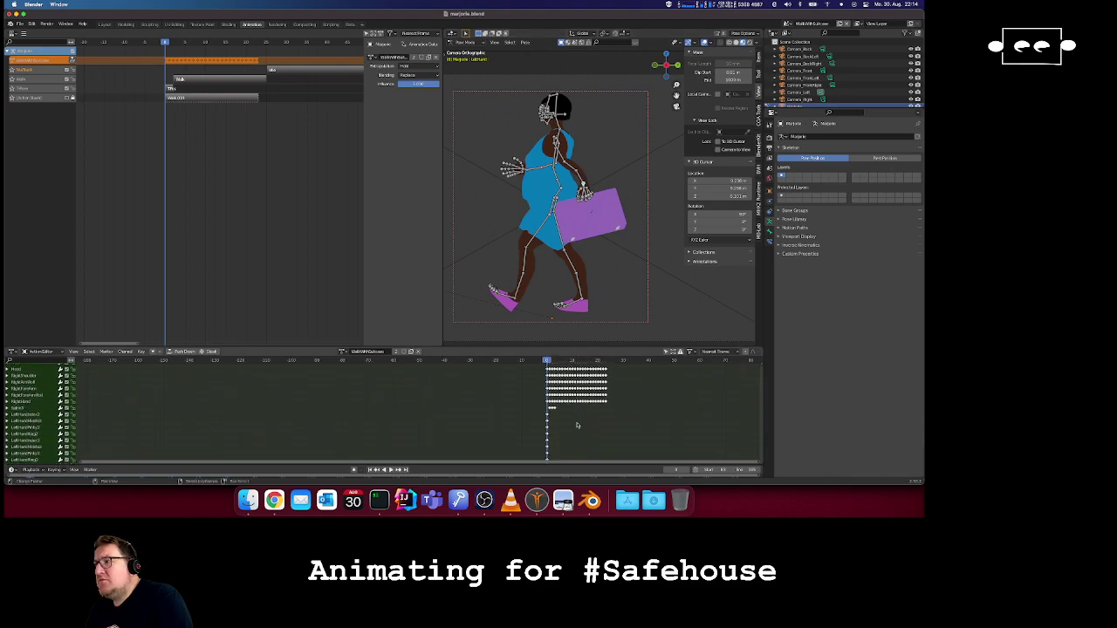
pyautogui.hotkey('ctrl', 'v')
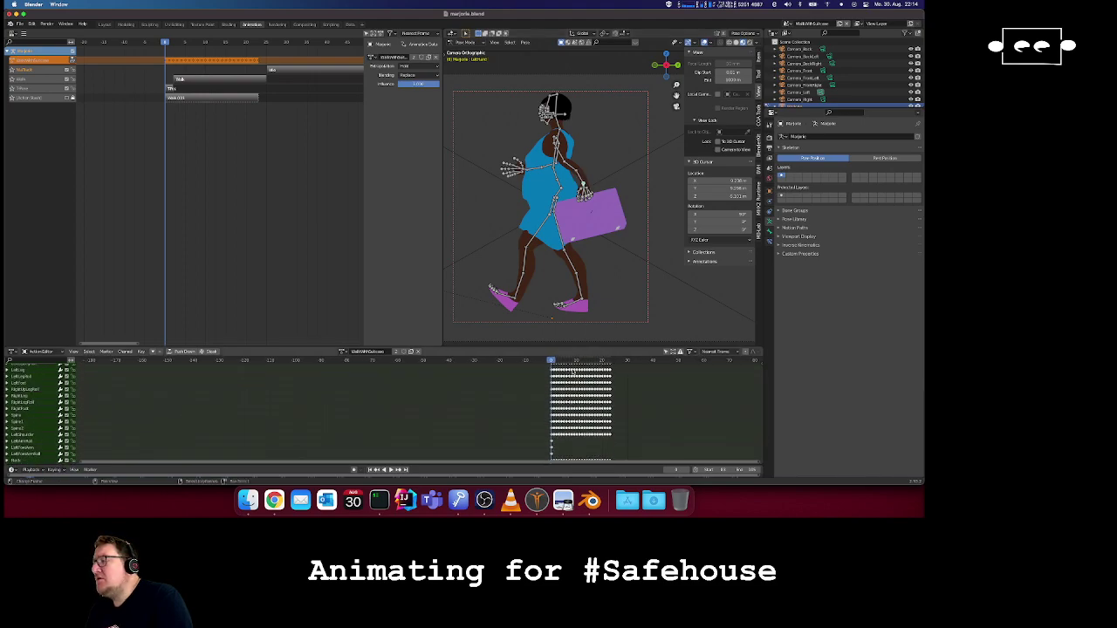
pyautogui.rightClick(579, 180)
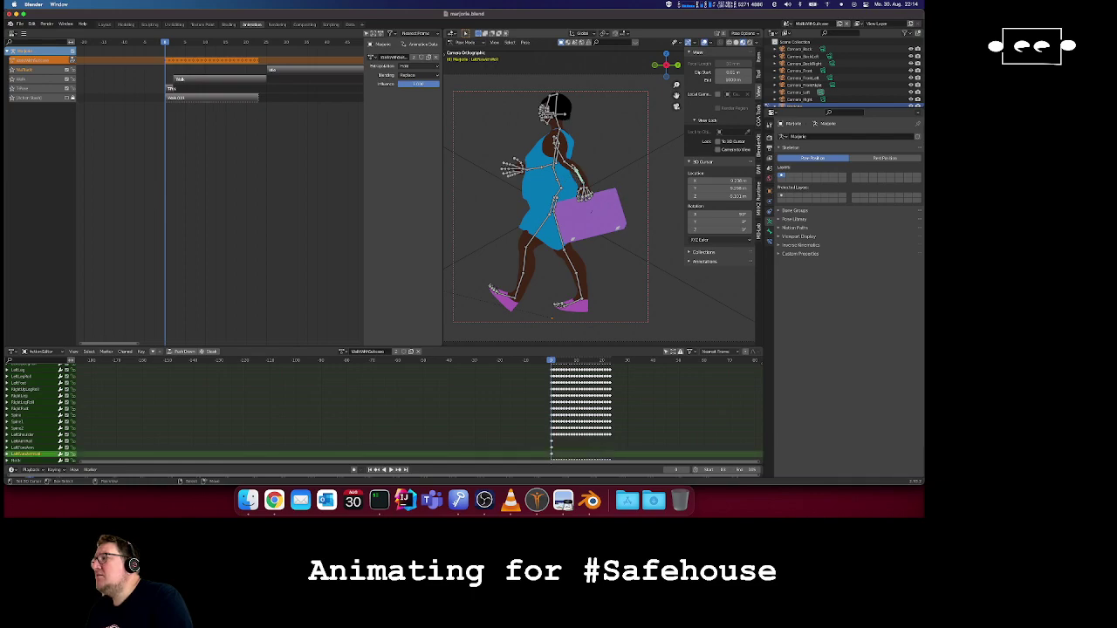
pyautogui.rightClick(572, 167)
pyautogui.rightClick(564, 157)
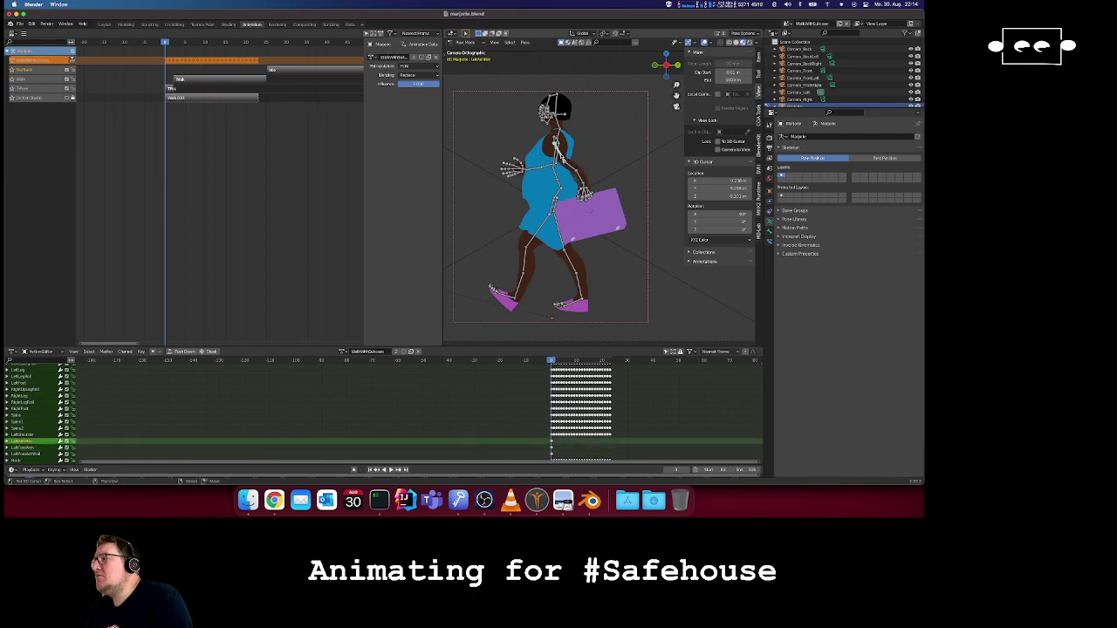
# - Select the left shoulder bone and delete the LeftShoulder keyframes that follow the start of the action
pyautogui.moveTo(556, 149); pyautogui.dragTo(610, 162, button='middle')
pyautogui.scroll(8, 615, 214)
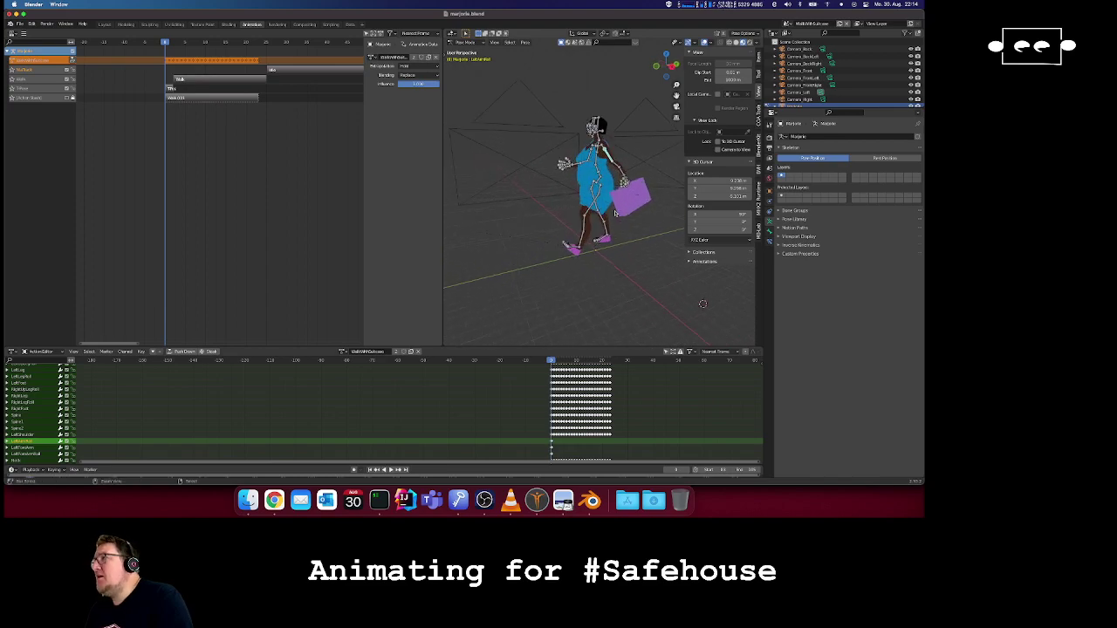
pyautogui.moveTo(615, 214); pyautogui.dragTo(663, 247, button='middle')
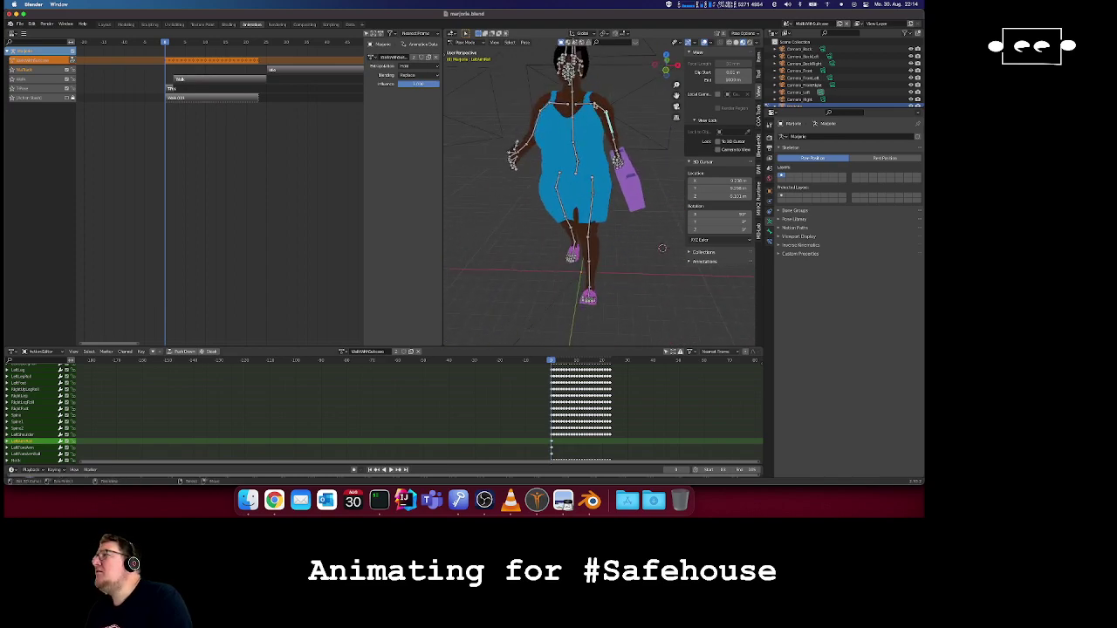
pyautogui.rightClick(586, 105)
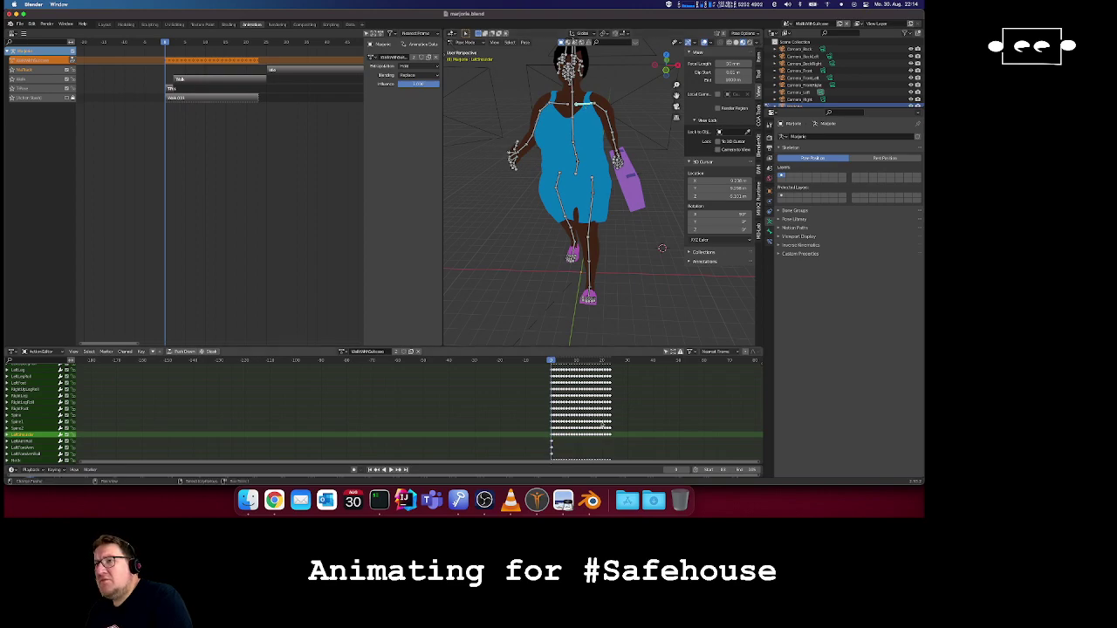
pyautogui.press('b')
pyautogui.moveTo(553, 437); pyautogui.dragTo(627, 434)
pyautogui.press('x')
pyautogui.click(628, 435)
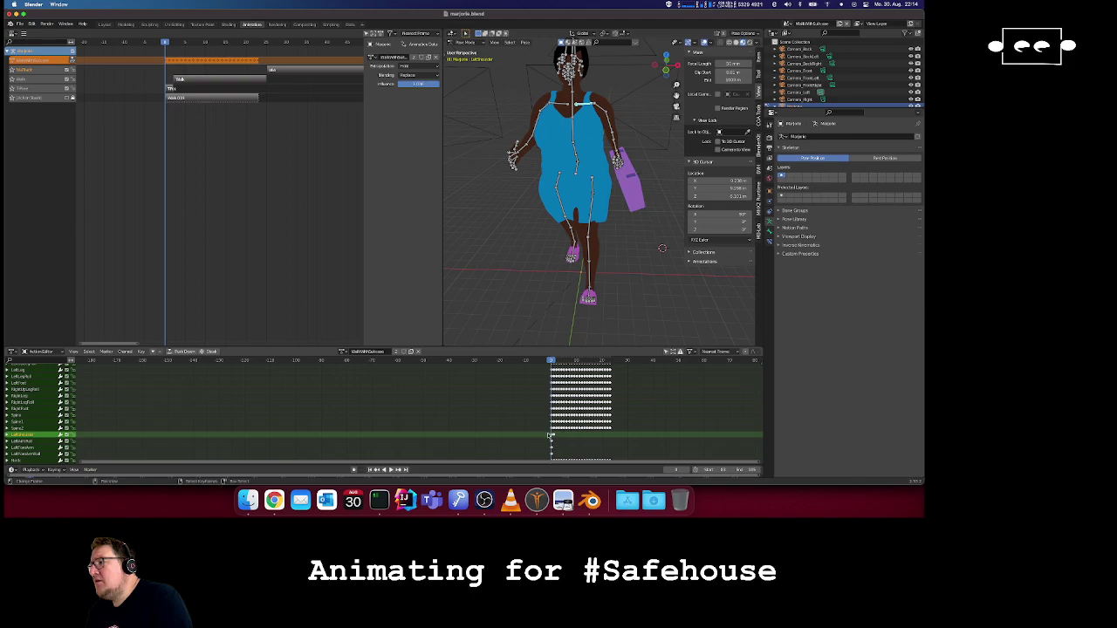
# - Delete the leftover LeftShoulder keyframe just after frame 0
pyautogui.rightClick(555, 438)
pyautogui.press('x')
pyautogui.click(556, 437)
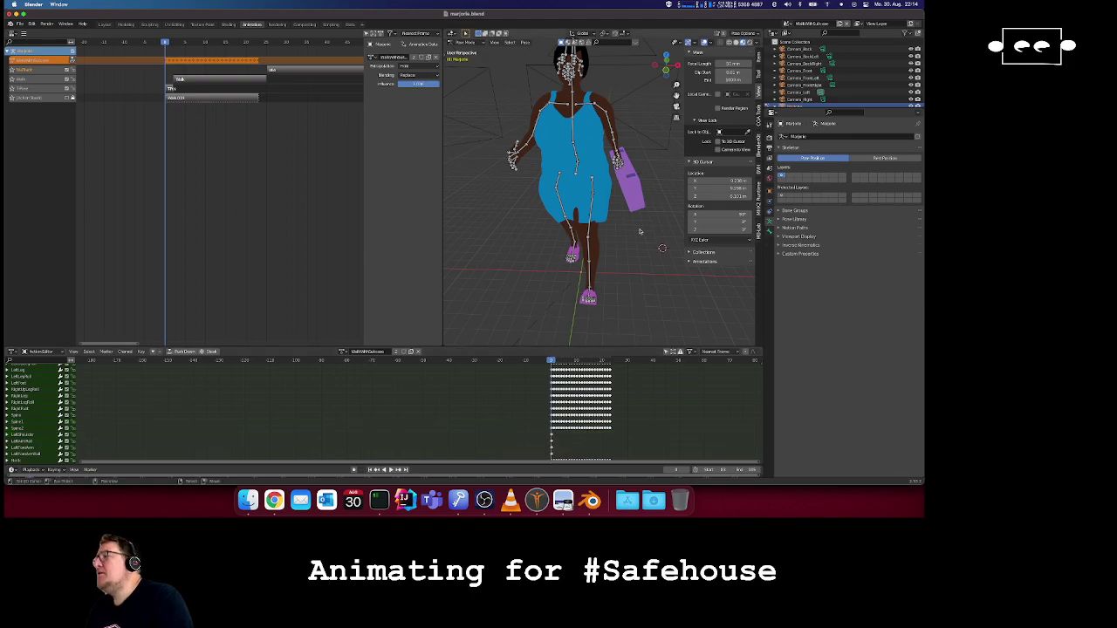
# - Rotate the left forearm bone forward in side view and insert a keyframe for it at frame 0
pyautogui.moveTo(622, 220); pyautogui.dragTo(506, 199, button='middle')
pyautogui.moveTo(611, 131); pyautogui.dragTo(640, 140, button='middle')
pyautogui.click(639, 140)
pyautogui.press('r')
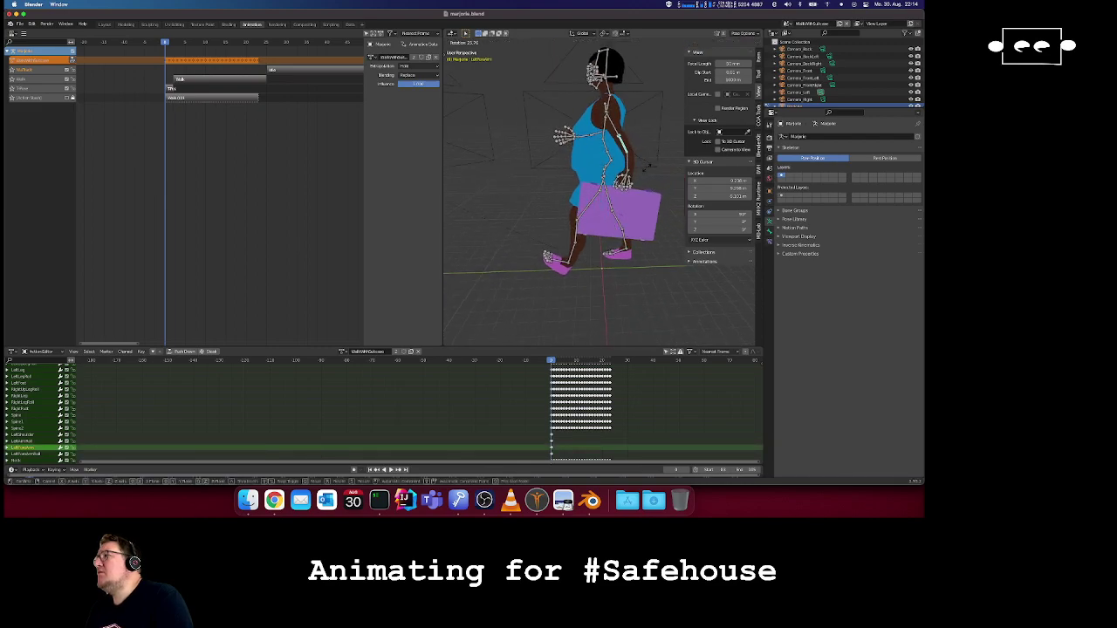
pyautogui.click(635, 179)
pyautogui.press('i')
pyautogui.click(634, 179)
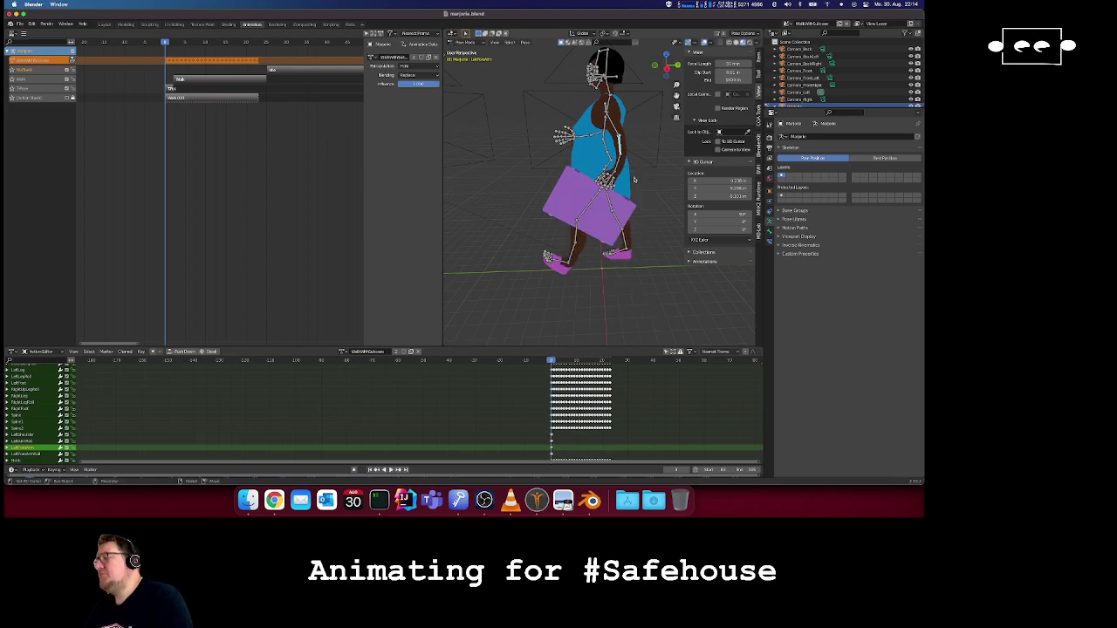
pyautogui.press('i')
# - Rotate the left upper arm bone forward and keyframe its pose at frame 0
pyautogui.click(621, 198)
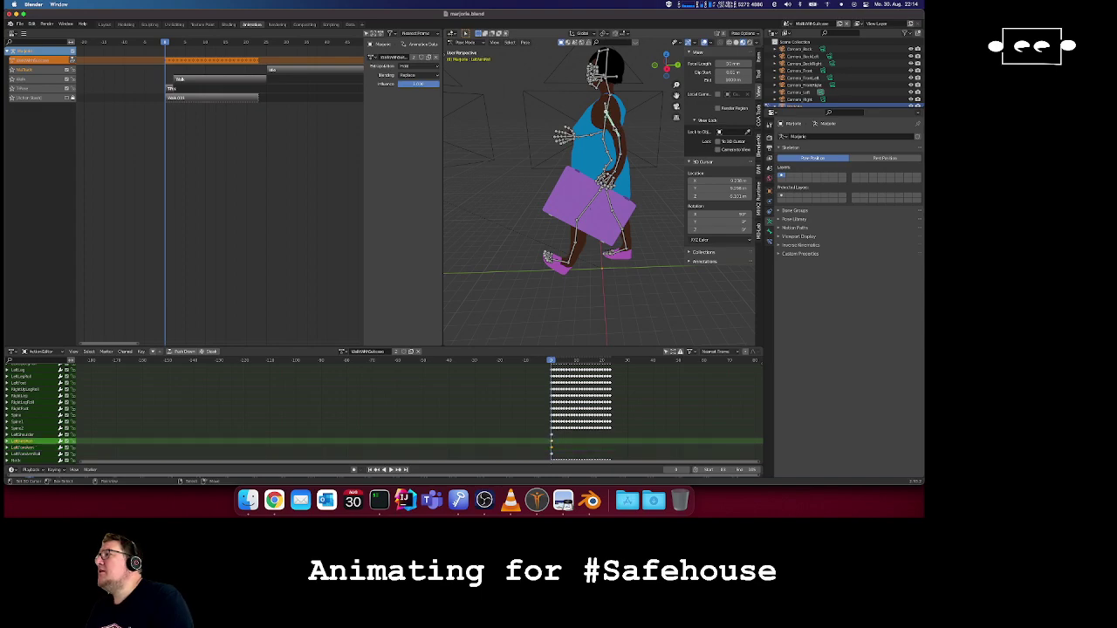
pyautogui.press('r')
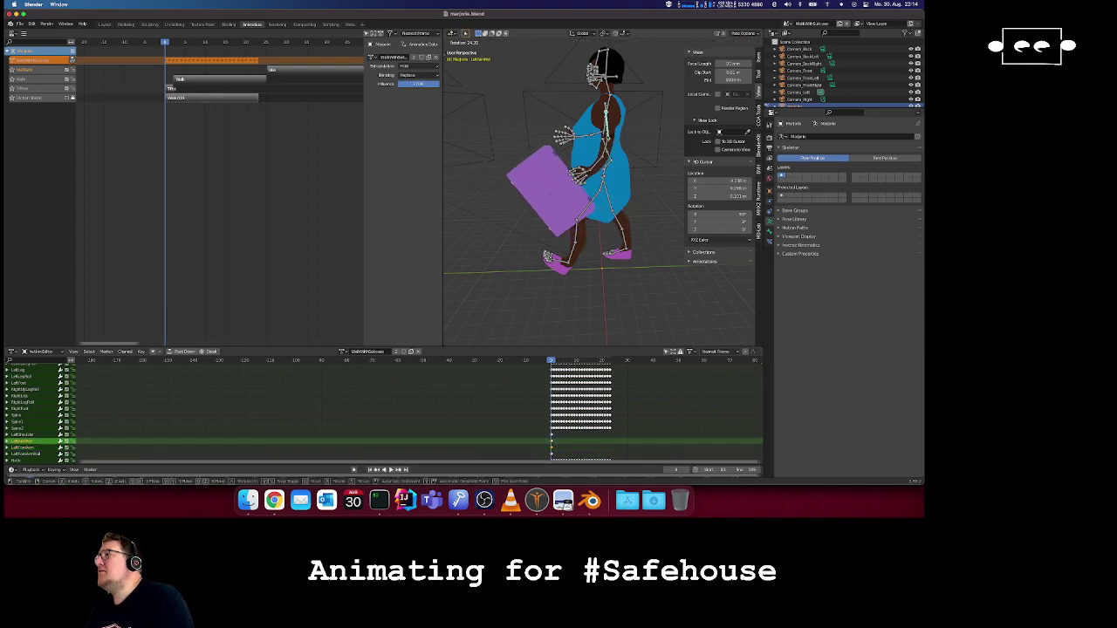
pyautogui.click(609, 136)
pyautogui.press('i')
pyautogui.click(609, 136)
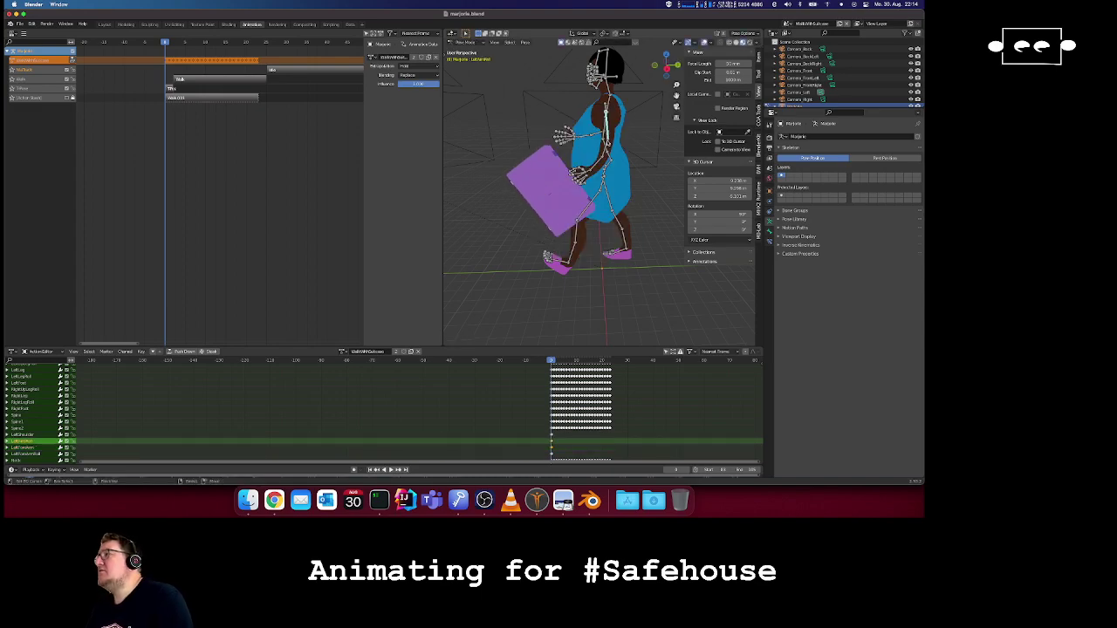
# - Rotate the left forearm back so the arm hangs straighter, and keyframe it at frame 0
pyautogui.rightClick(607, 147)
pyautogui.press('r')
pyautogui.click(611, 150)
pyautogui.press('i')
pyautogui.click(611, 148)
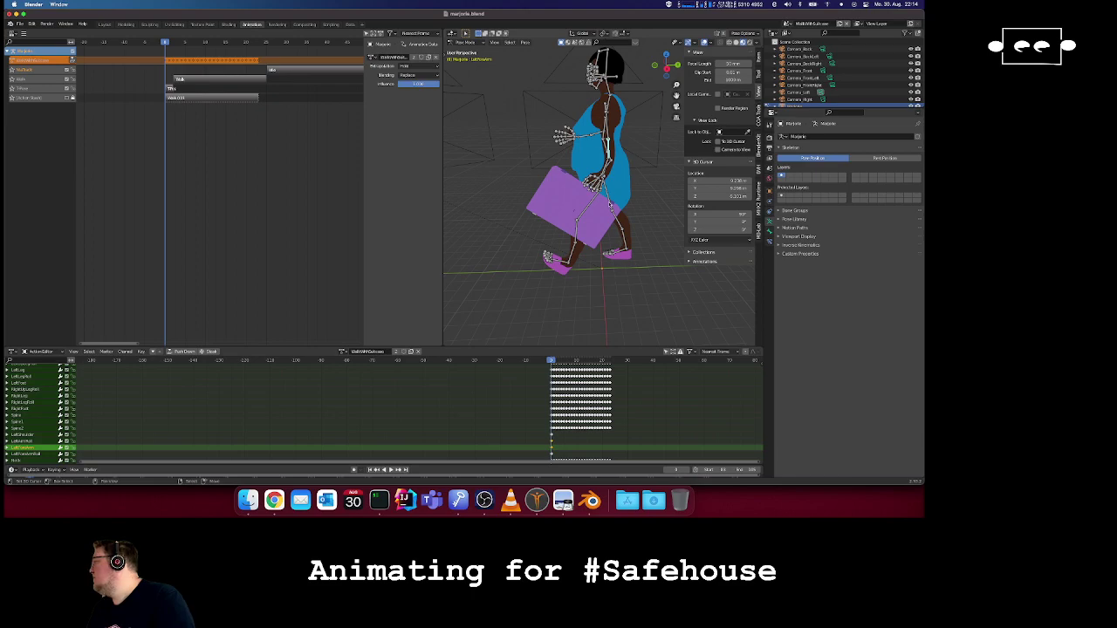
# - Rotate the left forearm roll bone until the suitcase hangs nearly level, and keyframe it at frame 0
pyautogui.rightClick(612, 173)
pyautogui.press('r')
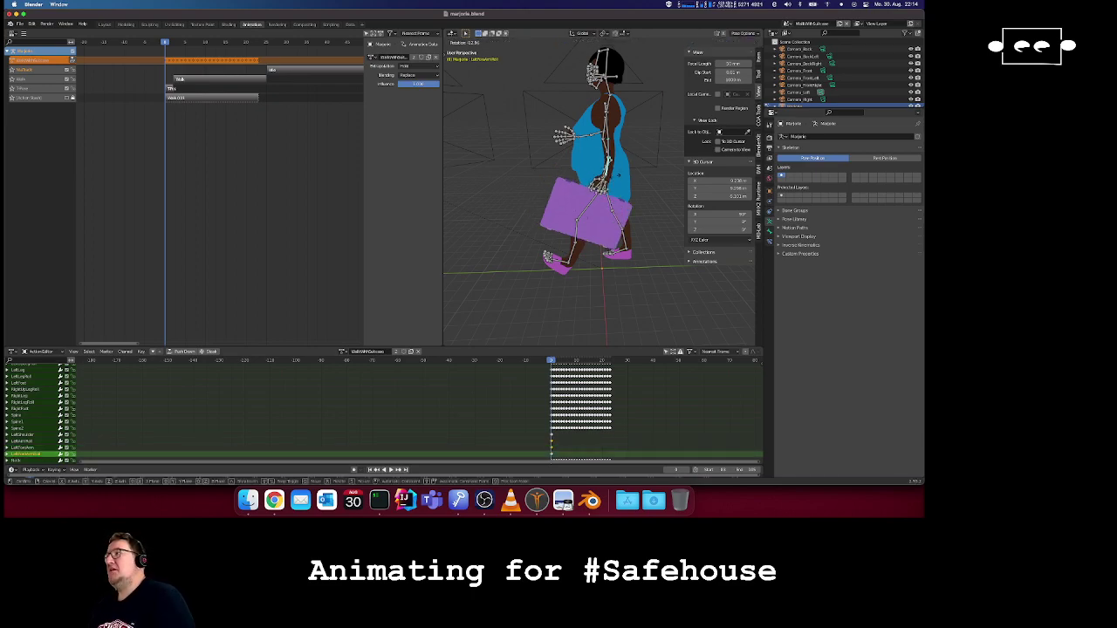
pyautogui.click(616, 175)
pyautogui.press('i')
pyautogui.click(617, 176)
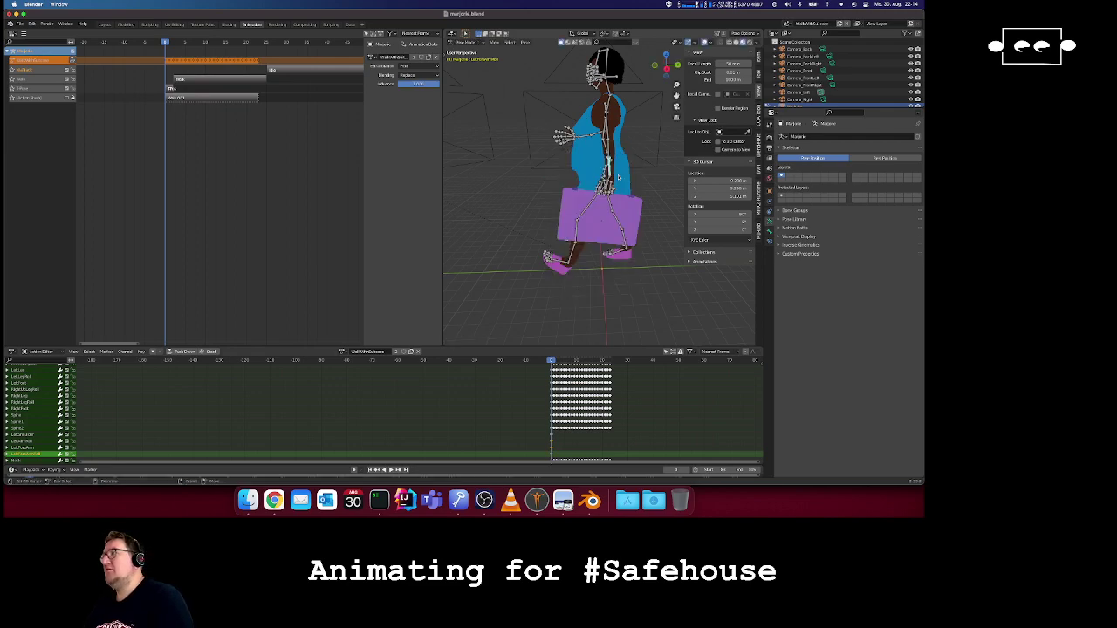
# - Rotate the left hand bone slightly in side view and about the Z axis in front view
pyautogui.moveTo(615, 177); pyautogui.dragTo(609, 160, button='middle')
pyautogui.click(617, 182)
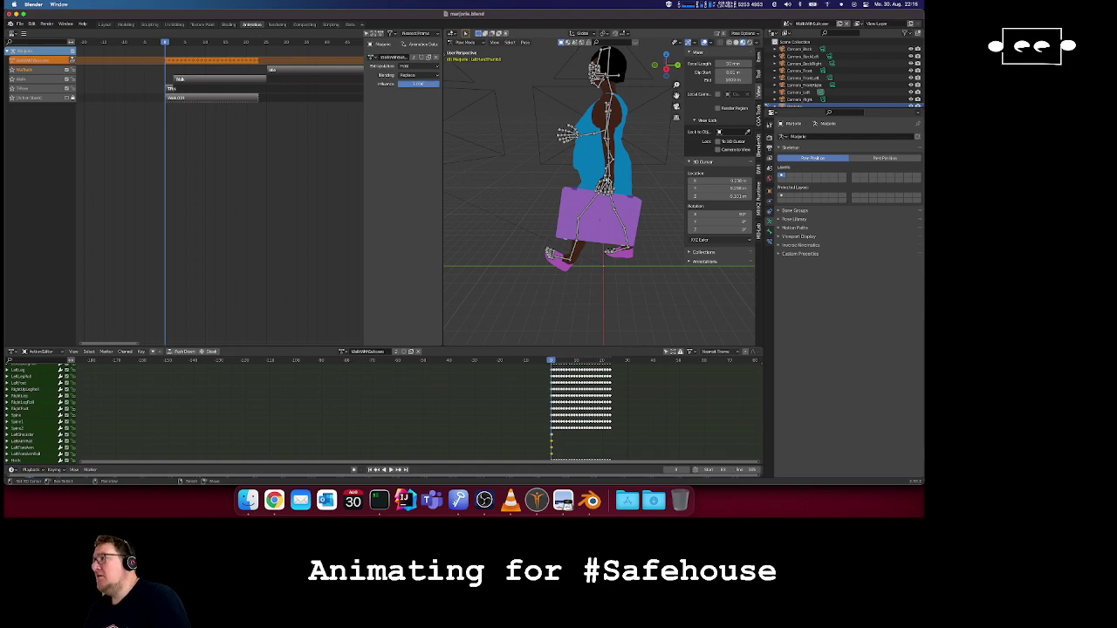
pyautogui.press('r')
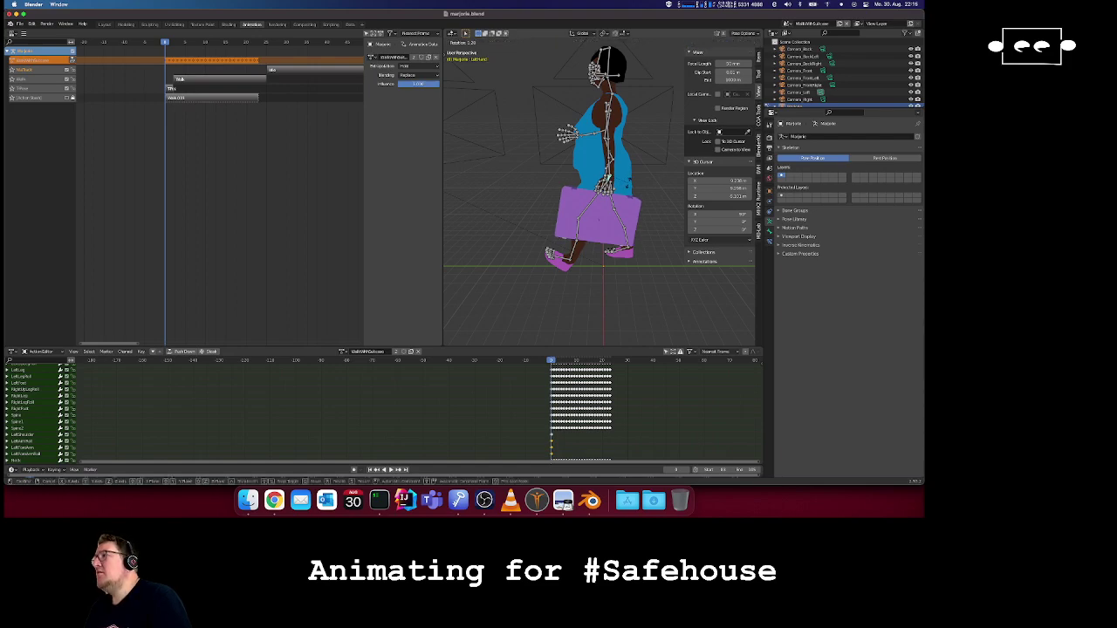
pyautogui.click(633, 181)
pyautogui.moveTo(632, 181); pyautogui.dragTo(646, 216, button='middle')
pyautogui.press('r')
pyautogui.press('z')
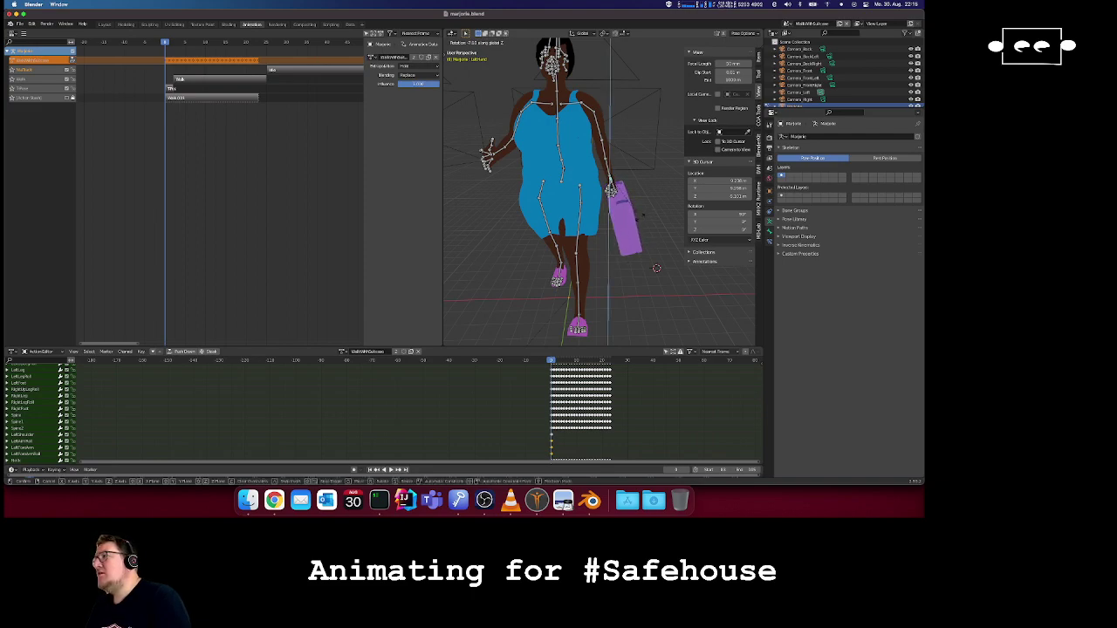
pyautogui.click(641, 219)
# - Rotate the left hand about the global Y axis so the suitcase hangs upright, and keyframe it at frame 0
pyautogui.press('r')
pyautogui.press('x')
pyautogui.press('y')
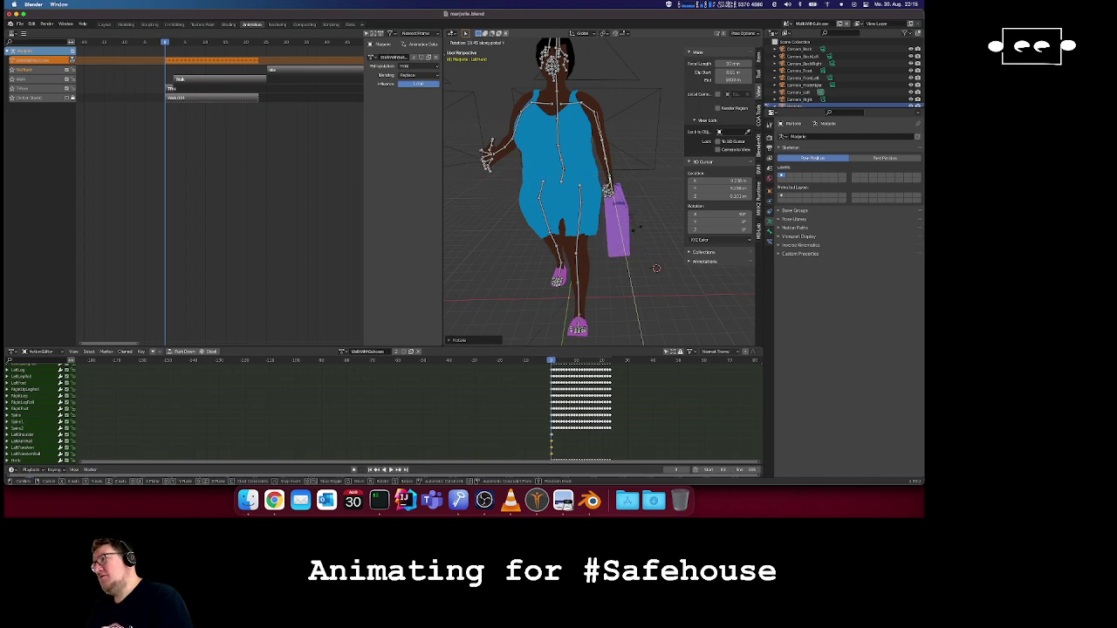
pyautogui.click(640, 231)
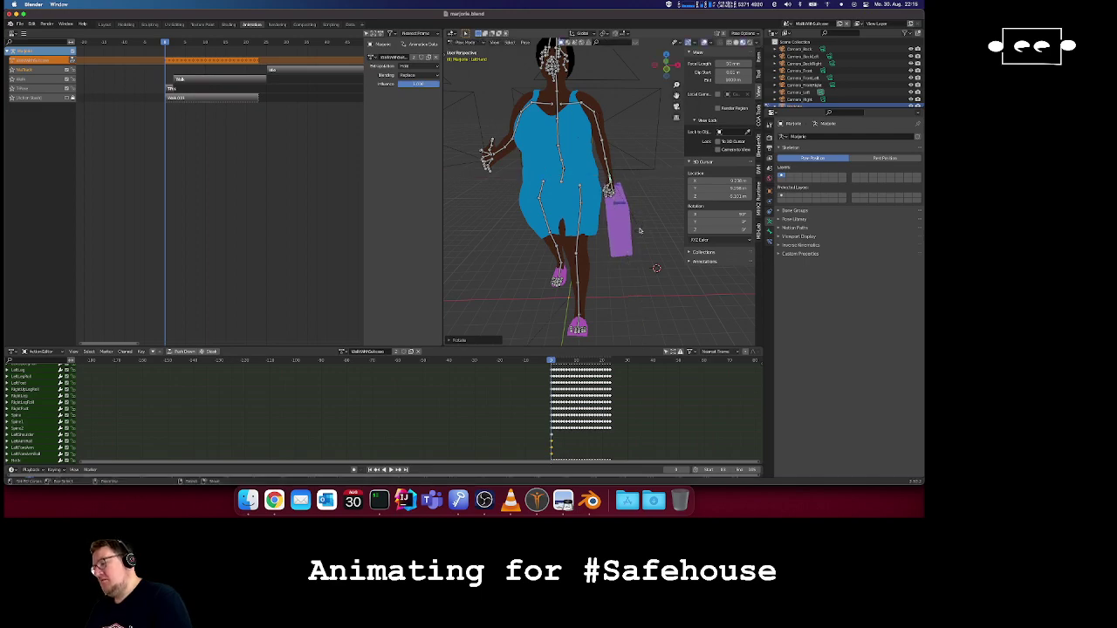
pyautogui.press('i')
pyautogui.click(640, 231)
# - Compare the suitcase and left arm pose across the first frames, ending at frame 2
pyautogui.hscroll(12, 640, 197)
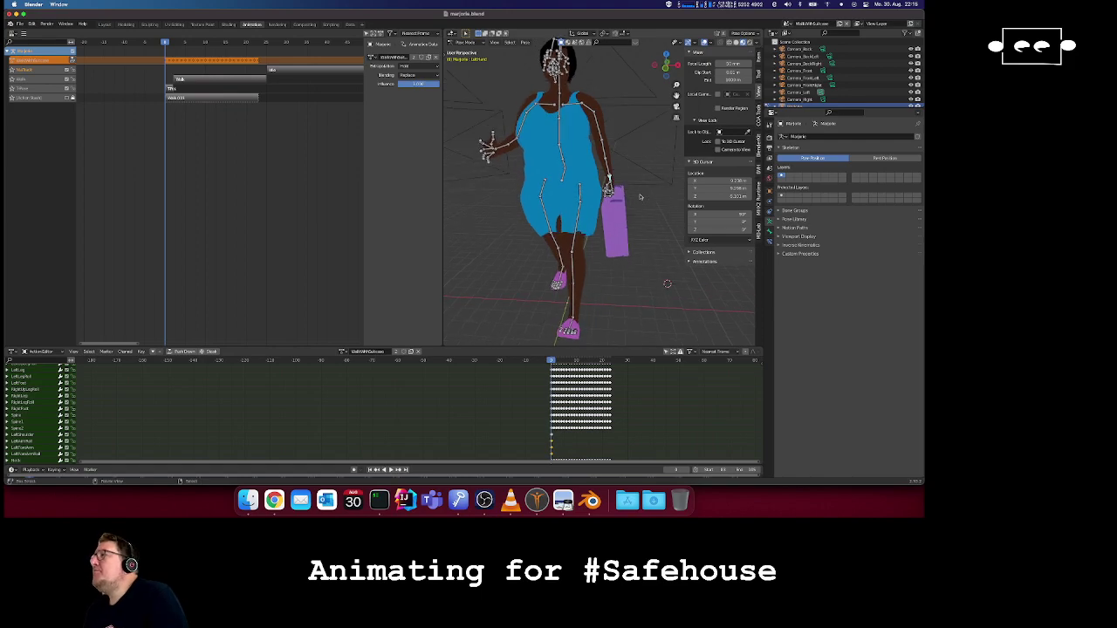
pyautogui.hscroll(-5, 640, 197)
pyautogui.hscroll(-6, 640, 197)
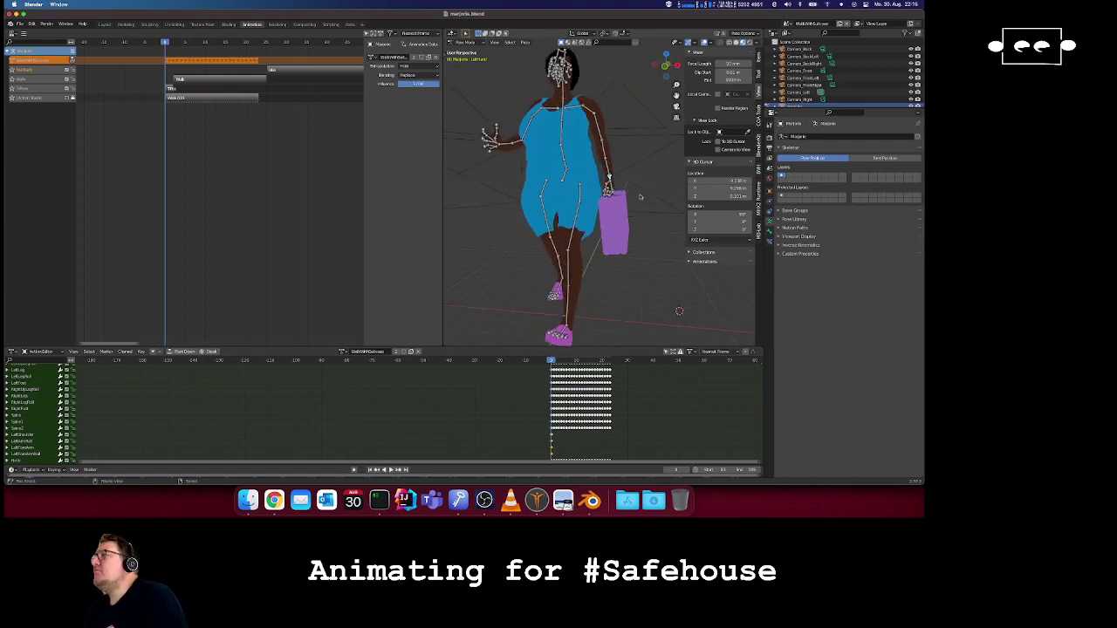
pyautogui.press('Right')
pyautogui.press('Right')
pyautogui.press('Left')
pyautogui.press('Left')
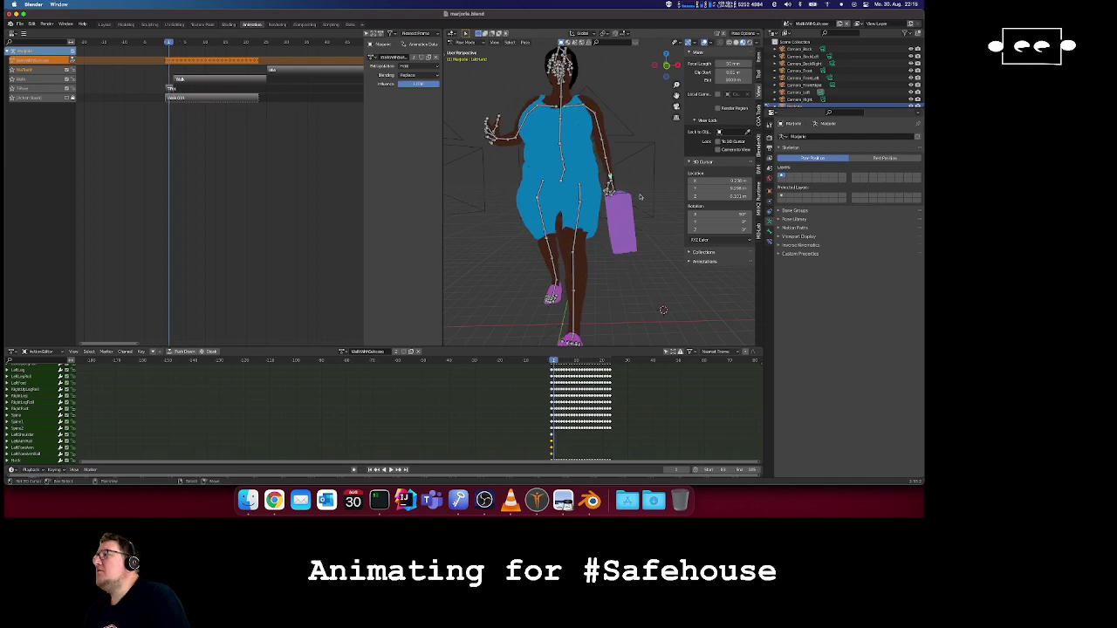
pyautogui.press('Right')
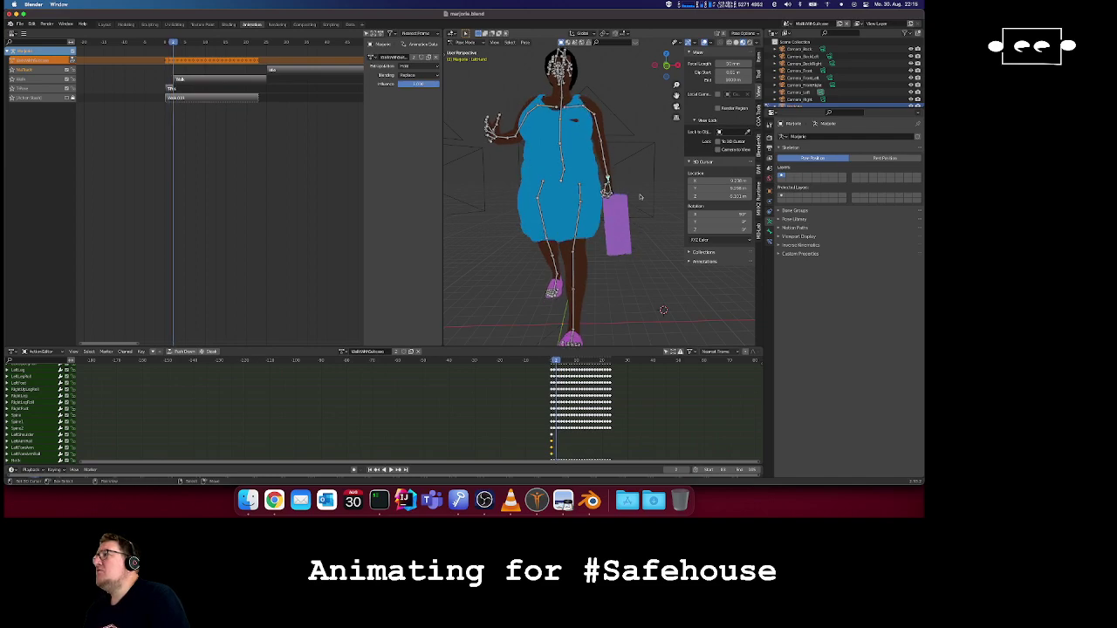
pyautogui.press('Left')
pyautogui.press('Right')
pyautogui.press('Left')
pyautogui.press('Right')
# - Rotate the left upper arm outward at frame 2 and insert a keyframe for it
pyautogui.click(604, 137)
pyautogui.press('r')
pyautogui.click(616, 145)
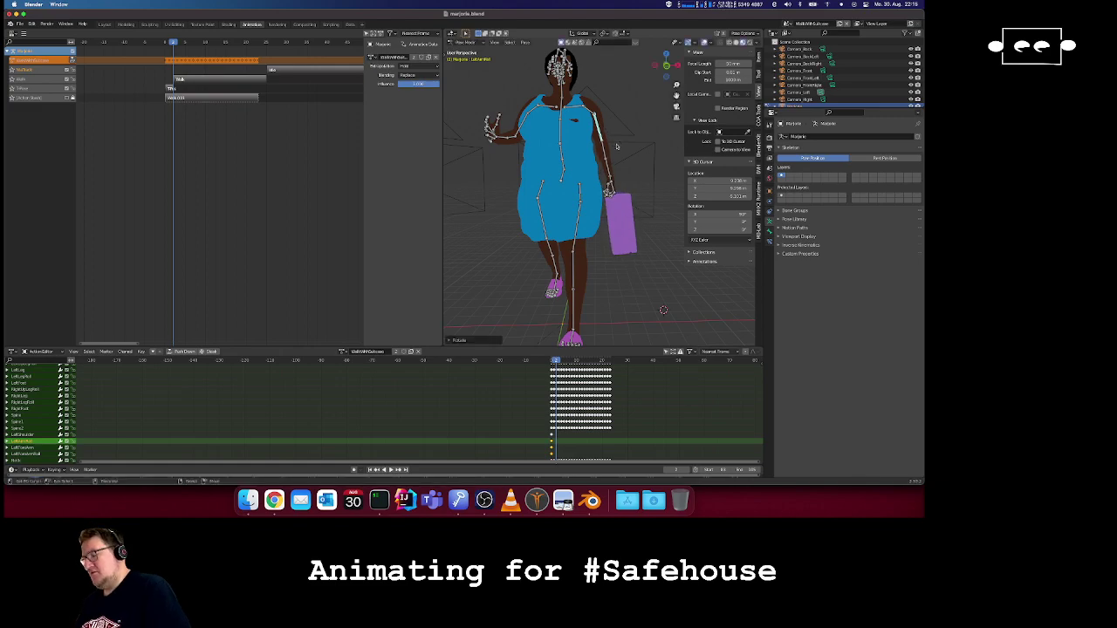
pyautogui.press('i')
pyautogui.click(616, 146)
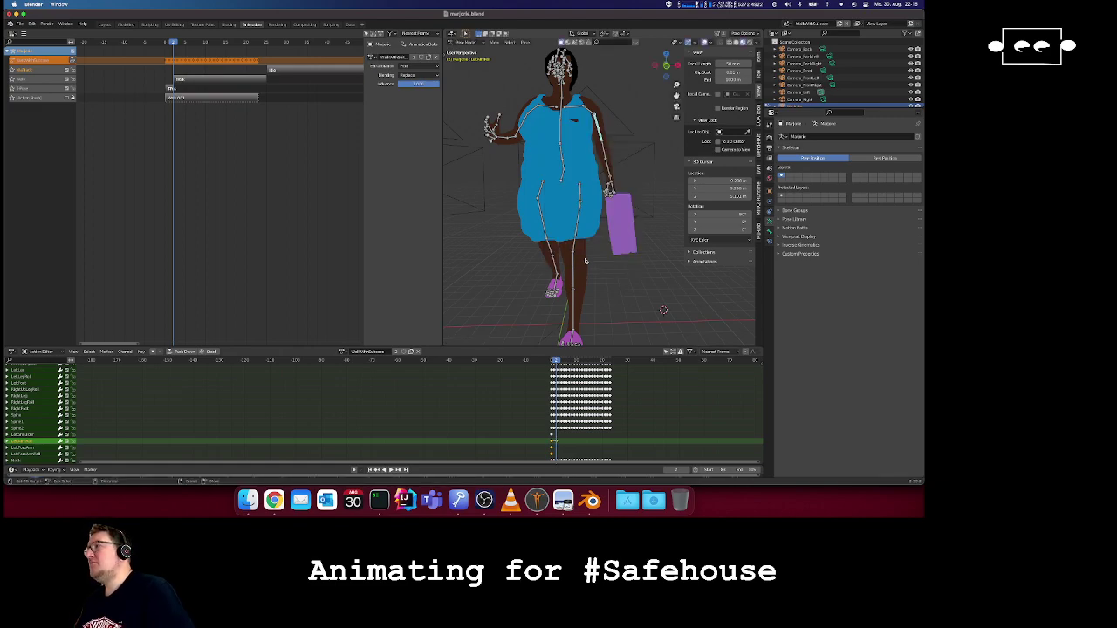
# - Step through the walk cycle to its last frame and back, then play it, examining the left arm and suitcase motion
pyautogui.press('Right')
pyautogui.press('Right')
pyautogui.press('Right')
pyautogui.press('Right')
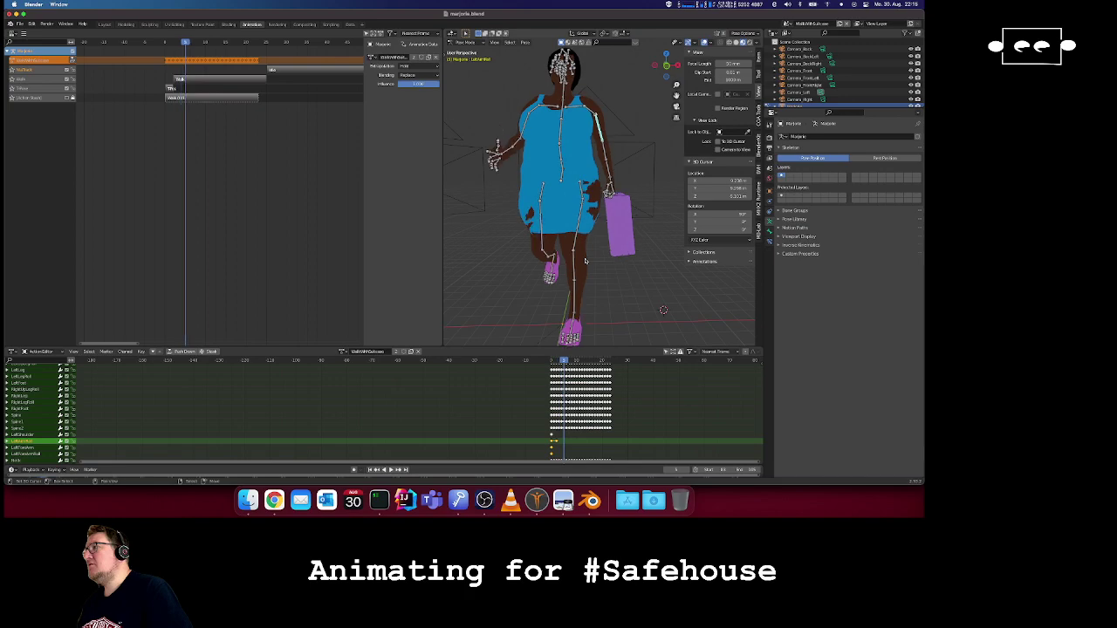
pyautogui.press('Right')
pyautogui.press('Right')
pyautogui.press('Right')
pyautogui.press('Right')
pyautogui.press('Right')
pyautogui.press('Right')
pyautogui.press('Right')
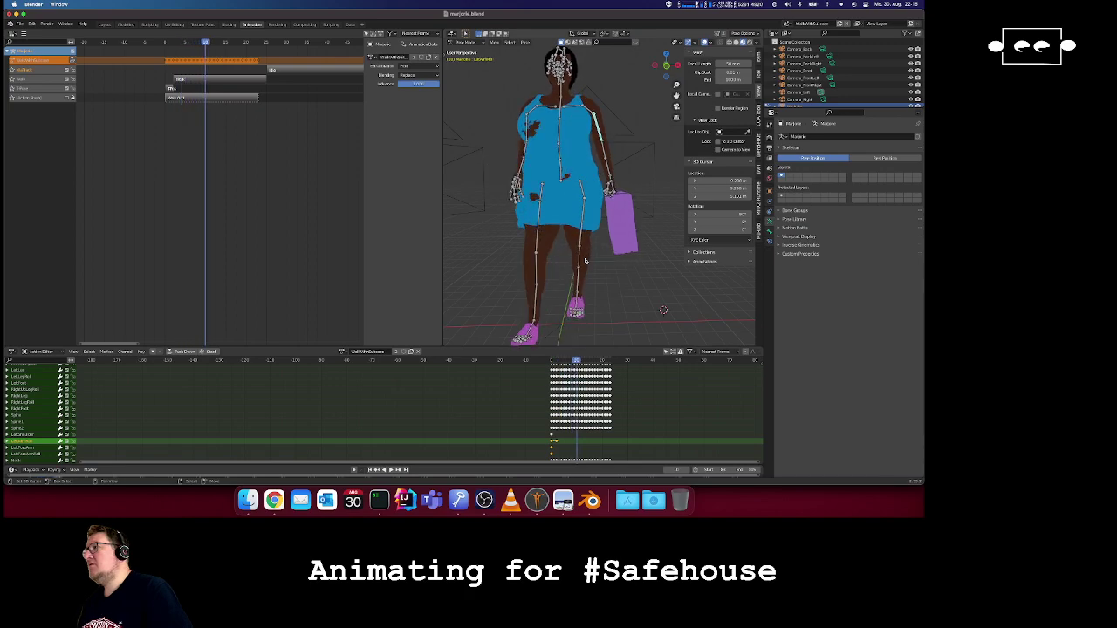
pyautogui.press('Right')
pyautogui.press('Right')
pyautogui.press('Right')
pyautogui.press('Right')
pyautogui.press('Right')
pyautogui.press('Right')
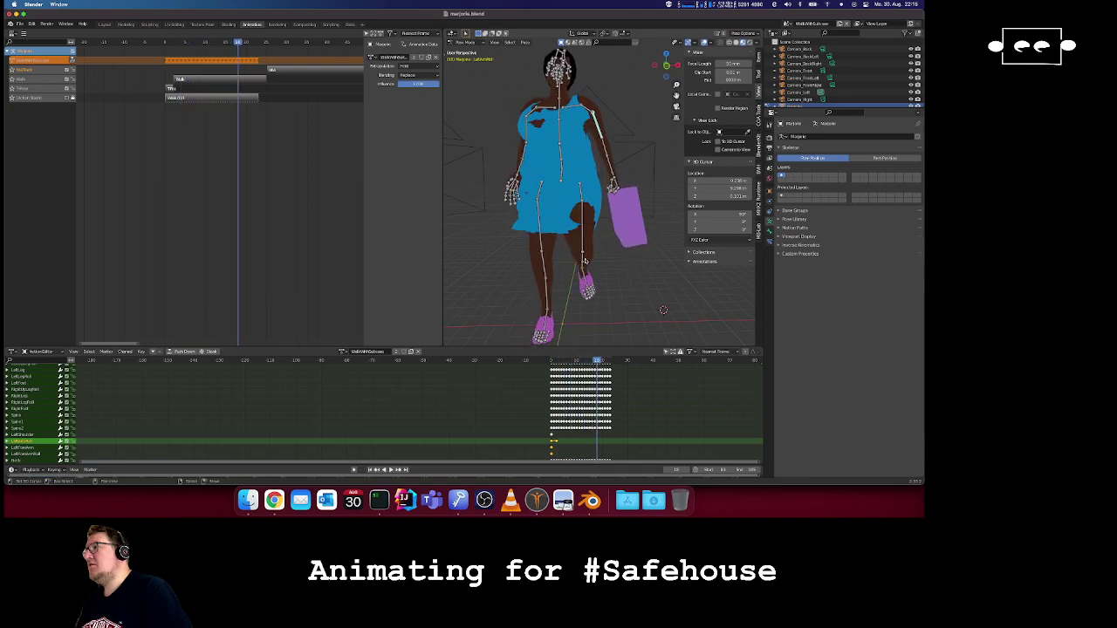
pyautogui.press('Left')
pyautogui.press('Left')
pyautogui.press('Left')
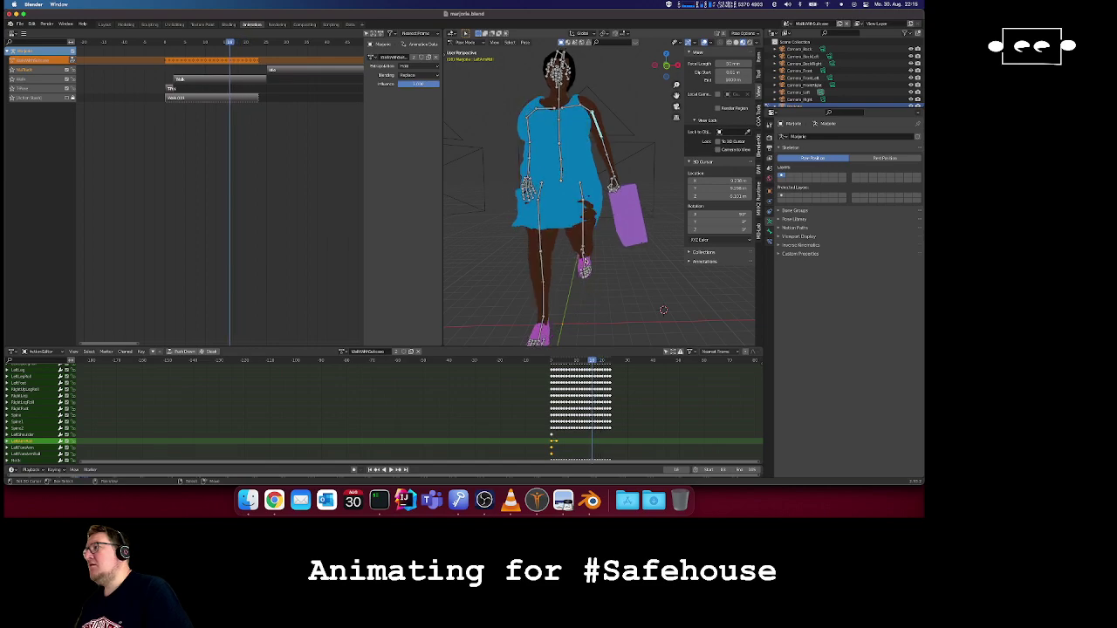
pyautogui.press('Right')
pyautogui.press('Right')
pyautogui.press('Right')
pyautogui.press('Right')
pyautogui.press('Right')
pyautogui.press('Right')
pyautogui.press('Right')
pyautogui.press('Right')
pyautogui.press('Right')
pyautogui.press('Right')
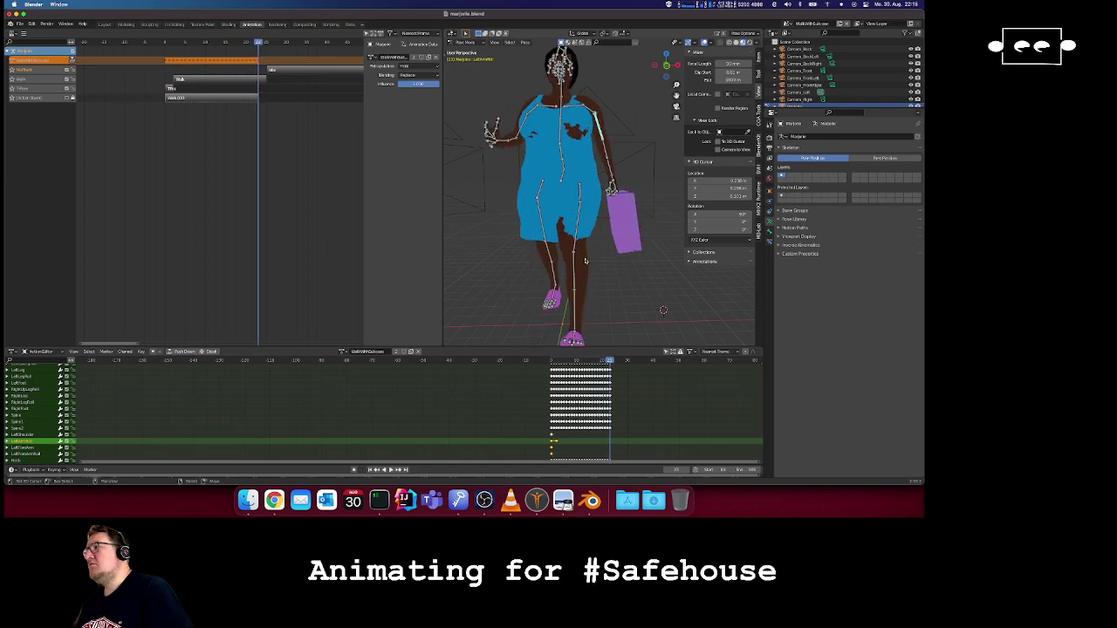
pyautogui.press('Left')
pyautogui.press('Left')
pyautogui.press('Left')
pyautogui.press('Left')
pyautogui.press('Left')
pyautogui.press('Left')
pyautogui.press('Left')
pyautogui.press('Left')
pyautogui.press('Left')
pyautogui.press('Left')
pyautogui.press('Left')
pyautogui.press('Left')
pyautogui.press('Left')
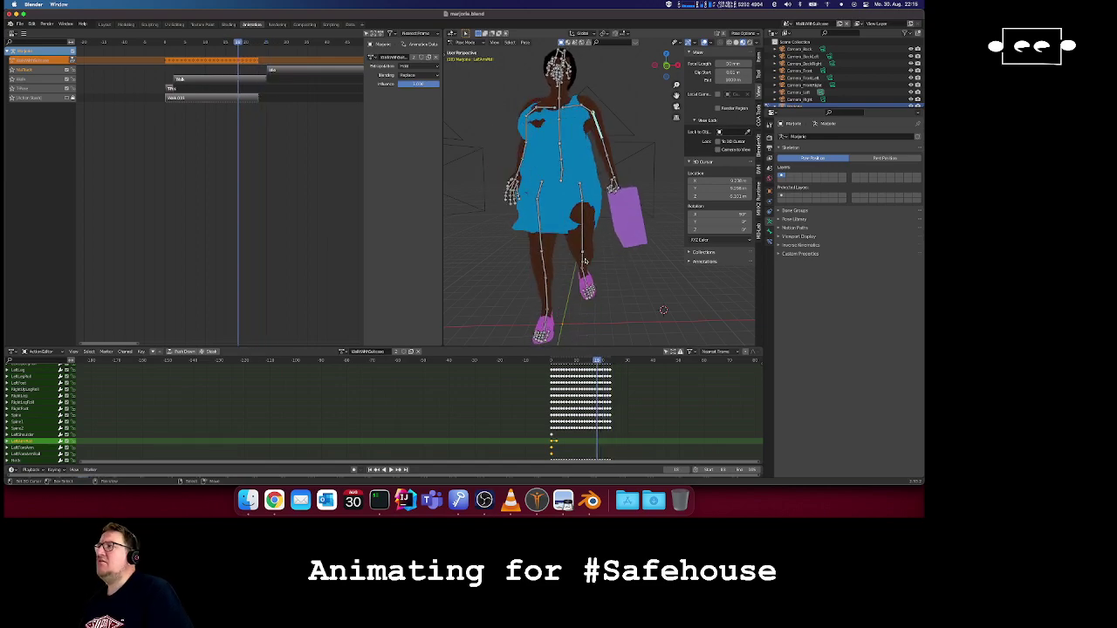
pyautogui.press('Left')
pyautogui.press('Left')
pyautogui.press('Left')
pyautogui.press('Right')
pyautogui.press('Right')
pyautogui.press('Right')
pyautogui.press('Right')
pyautogui.press('Right')
pyautogui.press('Right')
pyautogui.press('Right')
pyautogui.press('Right')
pyautogui.press('Right')
pyautogui.press('Right')
pyautogui.press('Left')
pyautogui.press('Left')
pyautogui.press('Left')
pyautogui.press('Left')
pyautogui.press('Left')
pyautogui.press('Left')
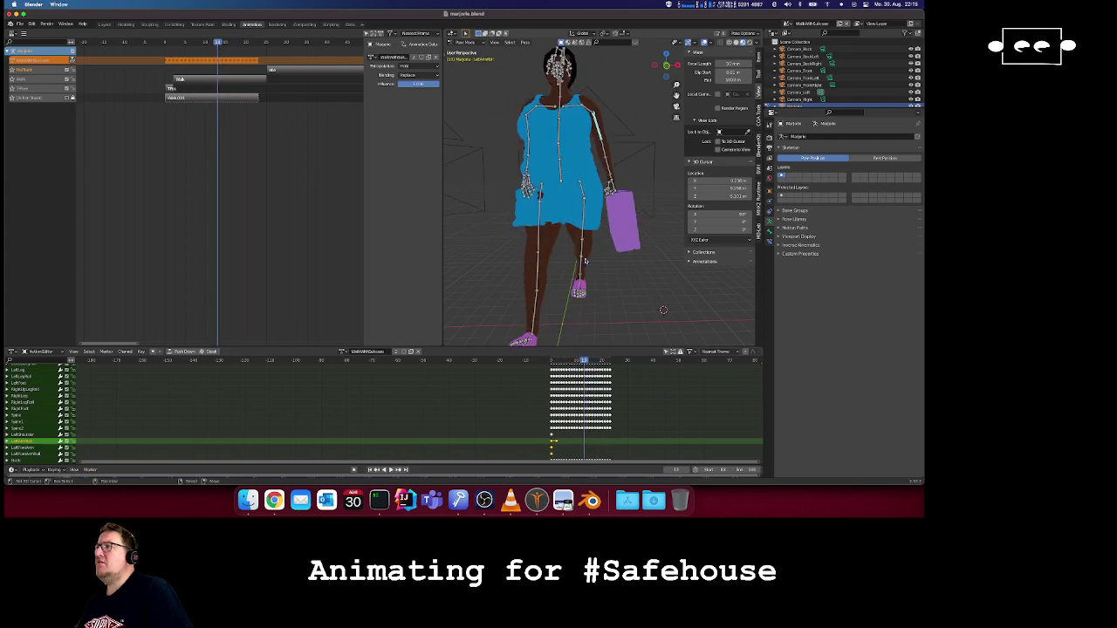
pyautogui.press('Right')
pyautogui.press('Right')
pyautogui.press('Right')
pyautogui.press('Right')
pyautogui.press('Right')
pyautogui.press('Left')
pyautogui.press('Left')
pyautogui.press('Left')
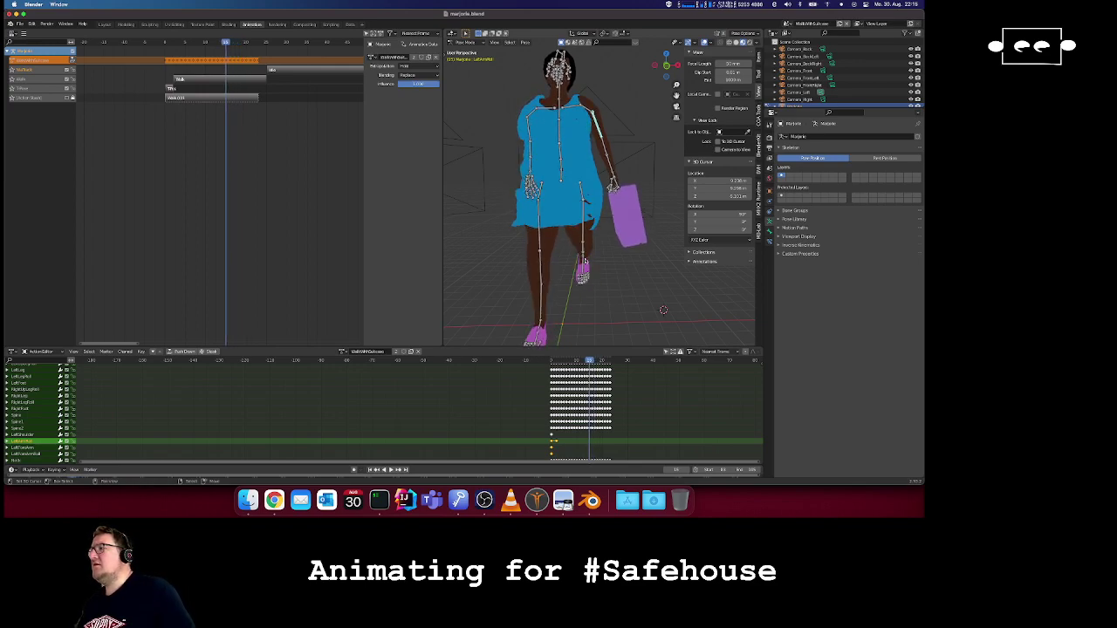
pyautogui.press('Right')
pyautogui.press('Right')
pyautogui.press('Right')
pyautogui.press('Left')
pyautogui.press('Left')
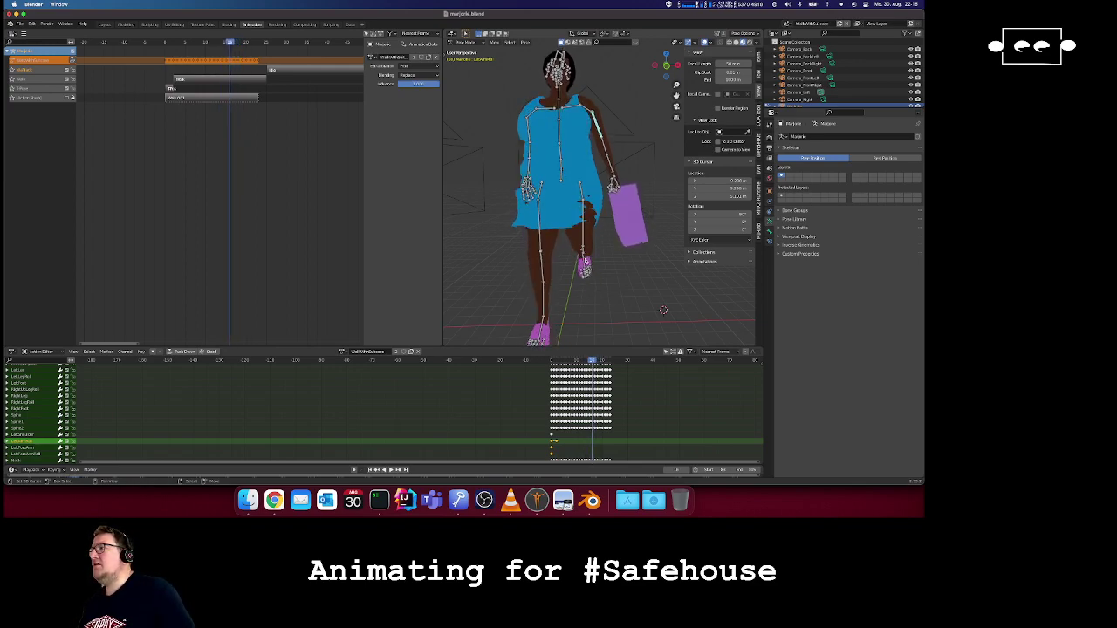
pyautogui.press('space')
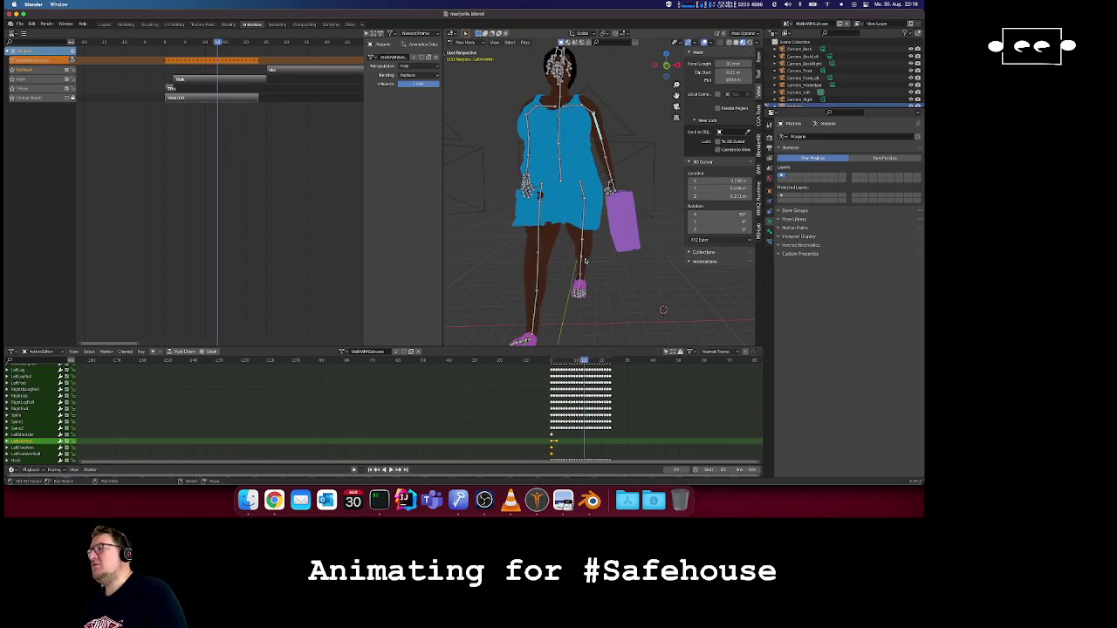
# - Save the blend file
pyautogui.press('super+s')
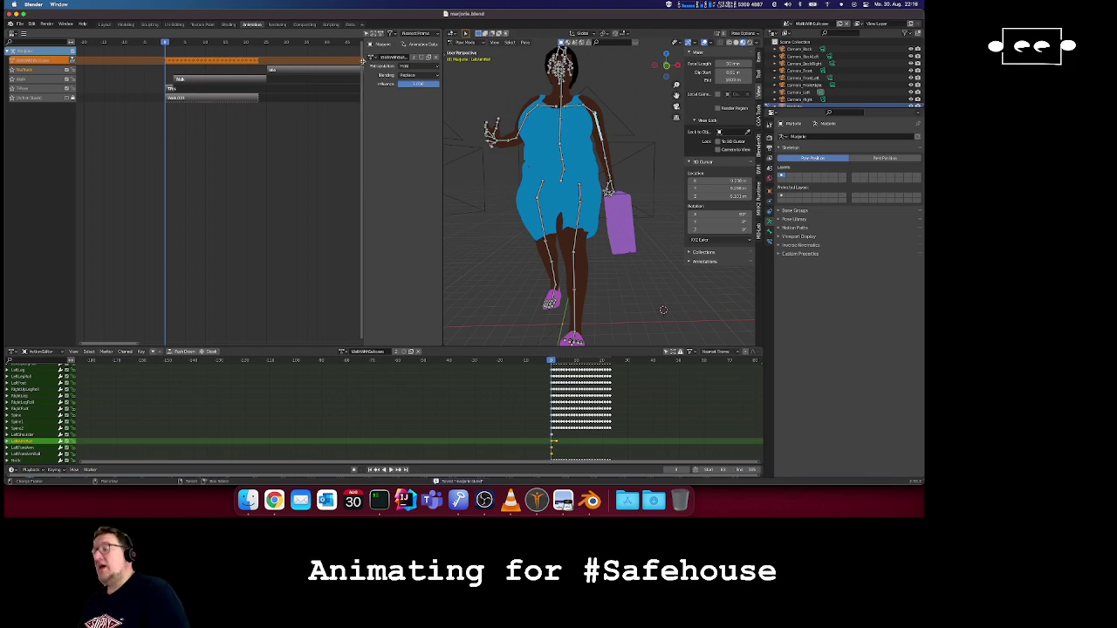
# - Play the suitcase walk through the camera in the Layout workspace, from the start of the scene's frame range
pyautogui.click(105, 23)
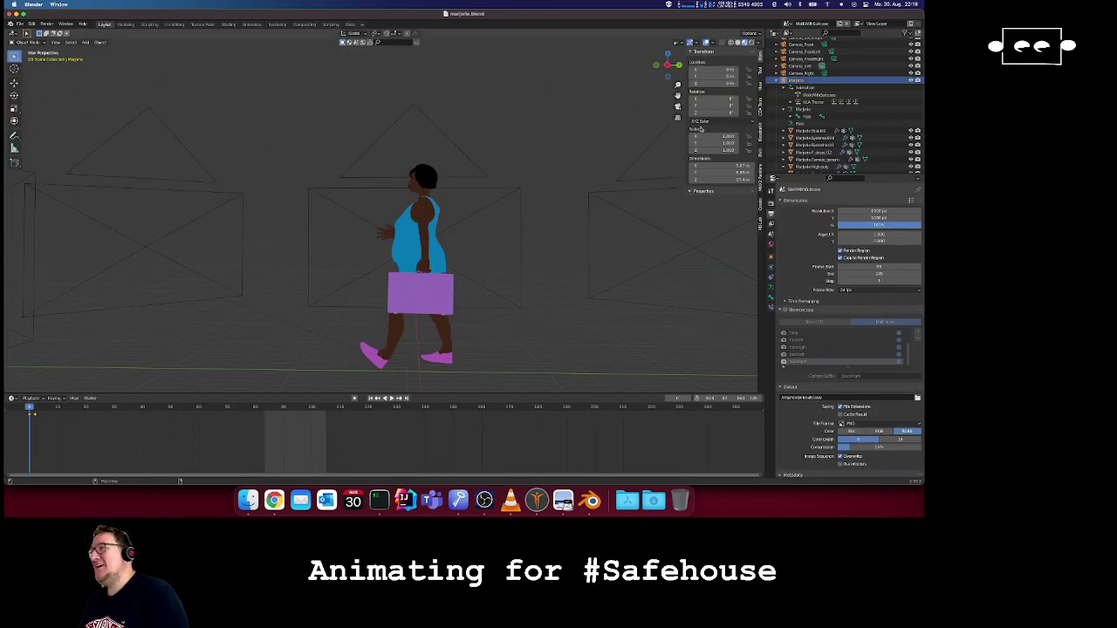
pyautogui.click(677, 106)
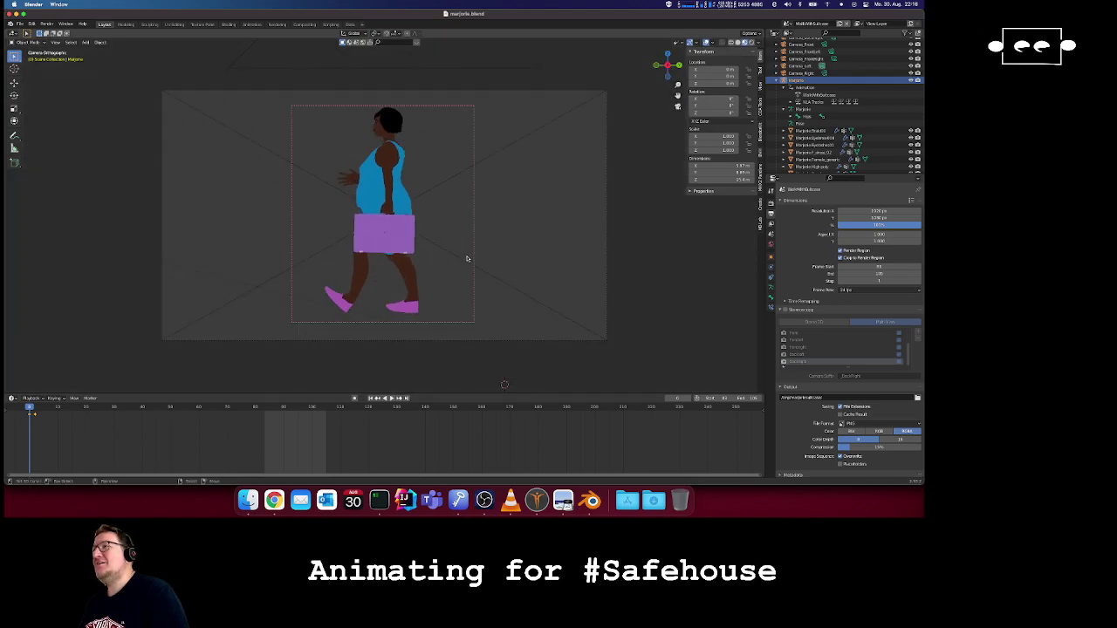
pyautogui.click(265, 407)
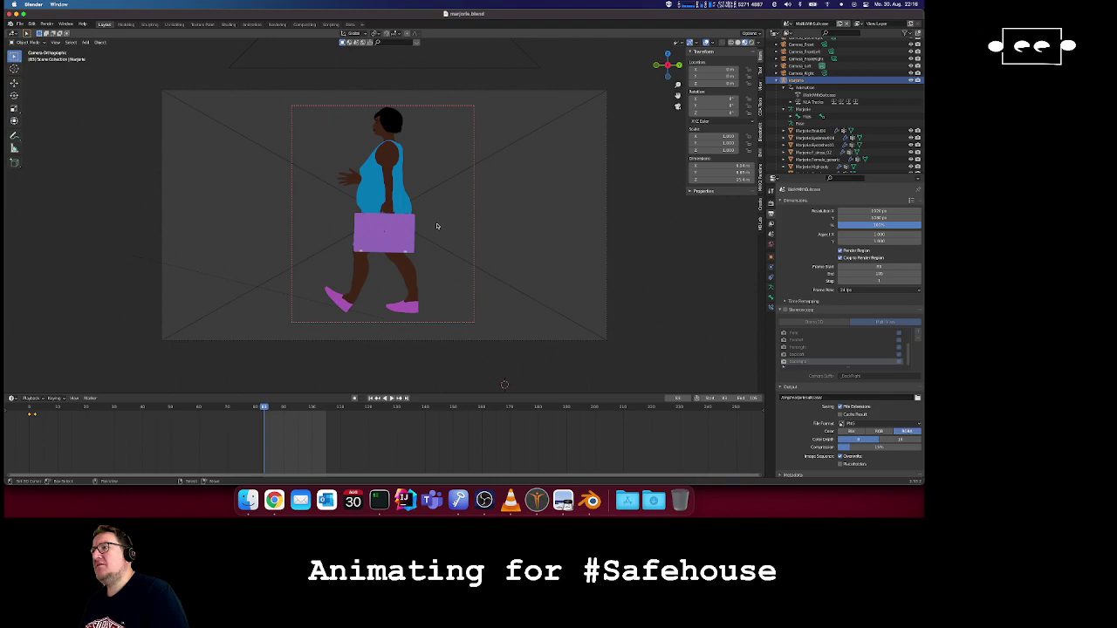
pyautogui.press('space')
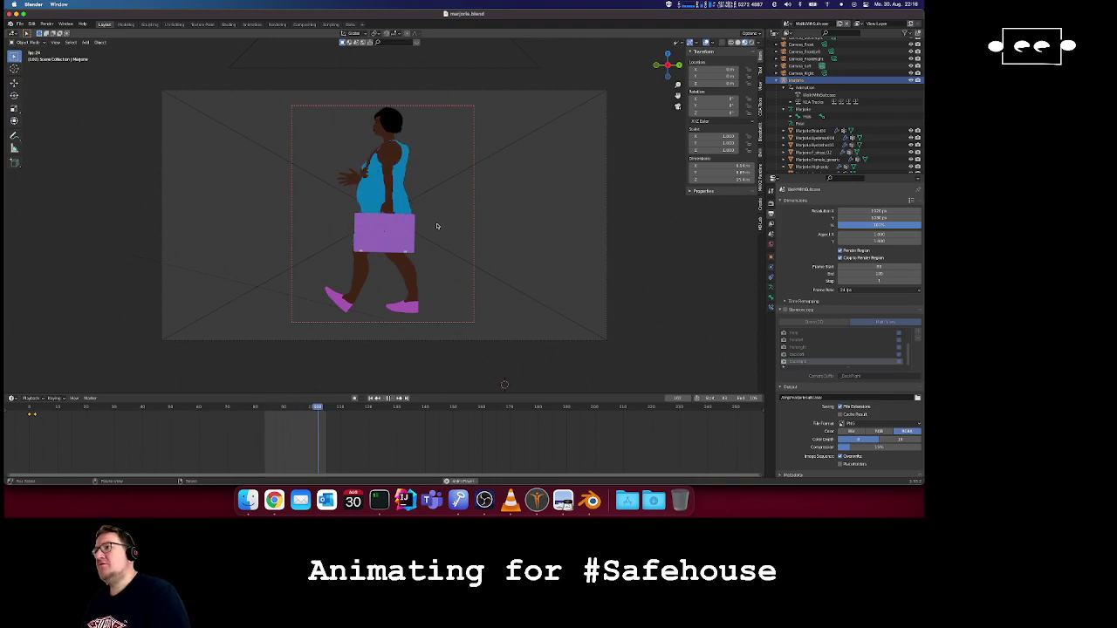
# - Stop the playback and unlink the WalkWithSuitcase action from the armature in the Animation workspace
pyautogui.press('space')
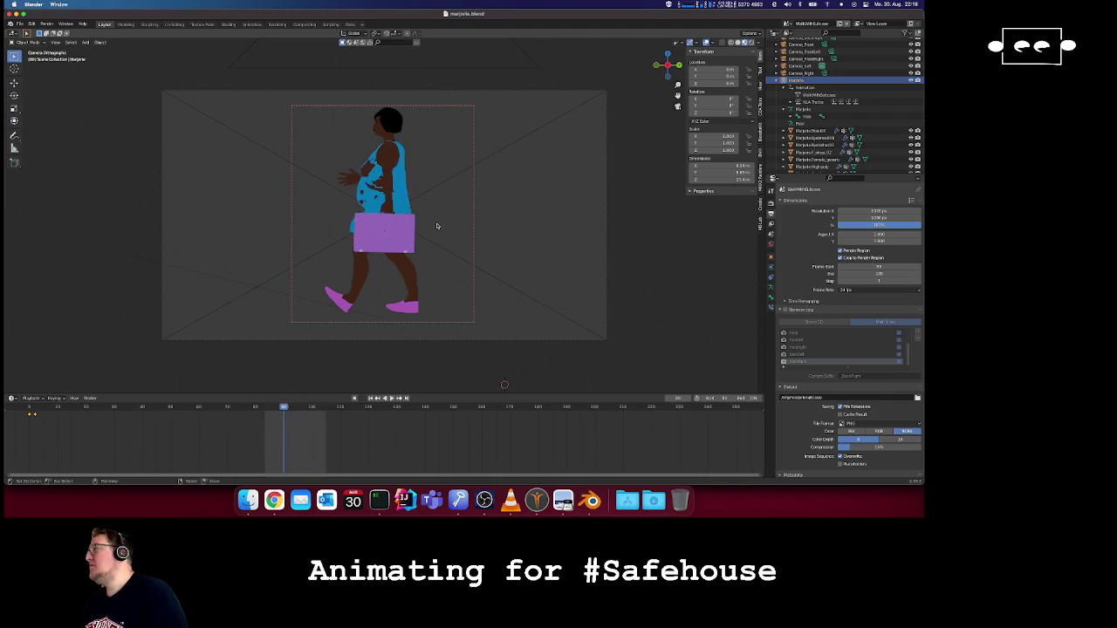
pyautogui.click(255, 25)
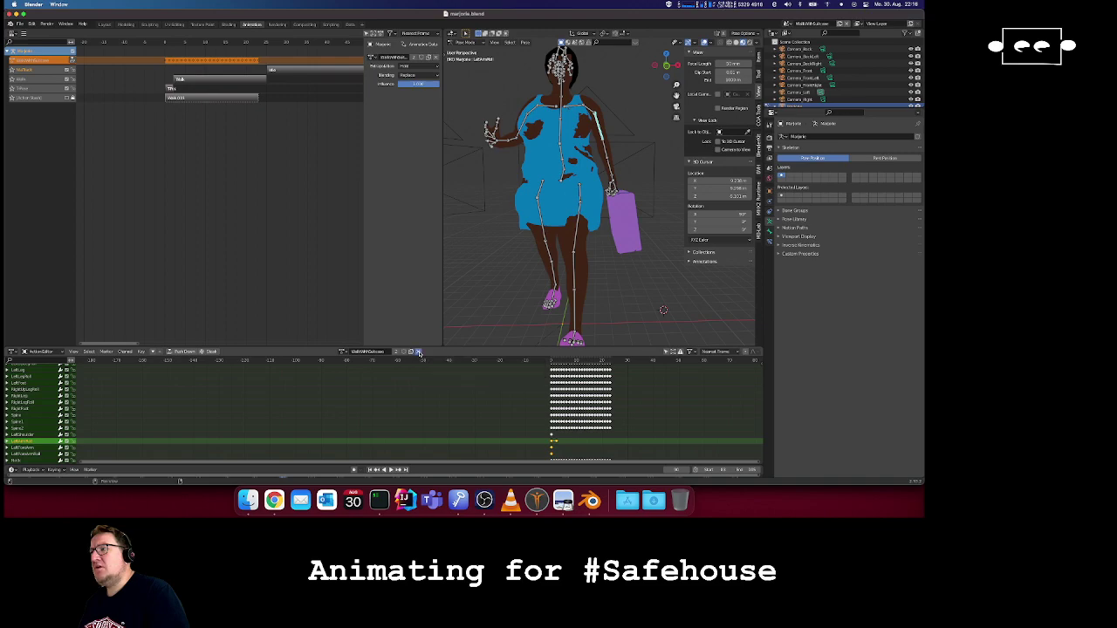
pyautogui.click(419, 352)
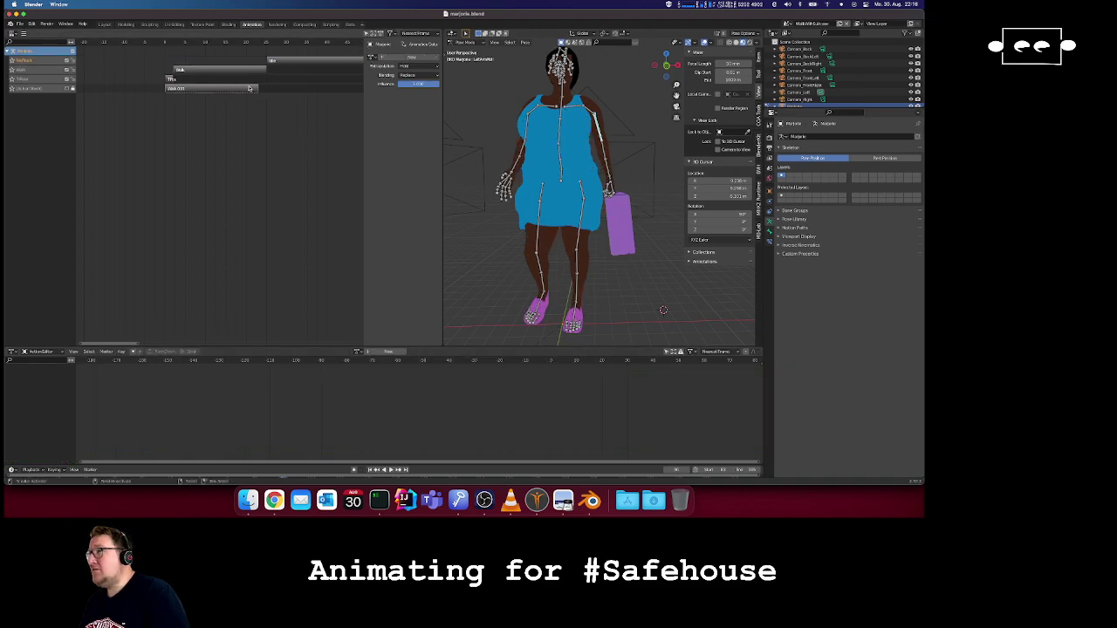
# - Play the scene through the camera in the Layout workspace from the start of its frame range, checking the carrying arm, and stop it
pyautogui.click(105, 23)
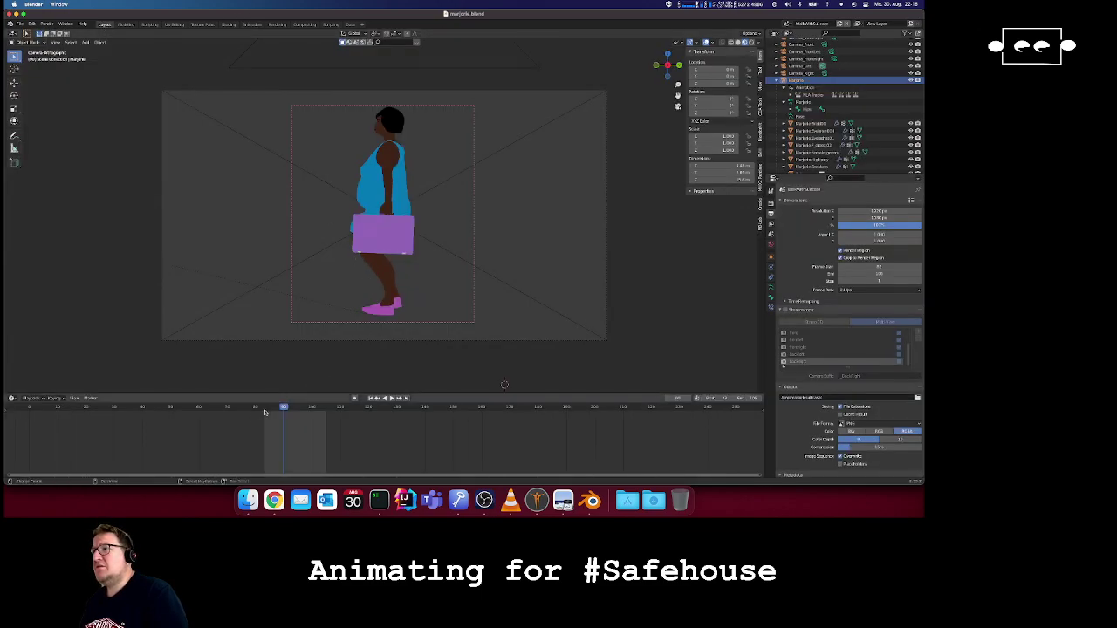
pyautogui.click(267, 408)
pyautogui.press('space')
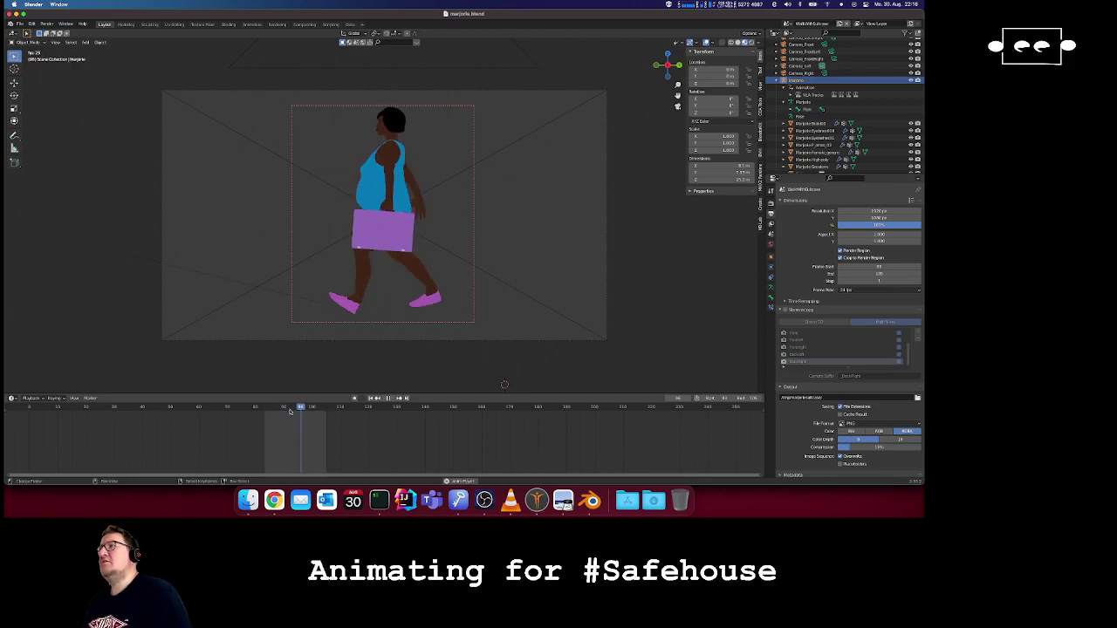
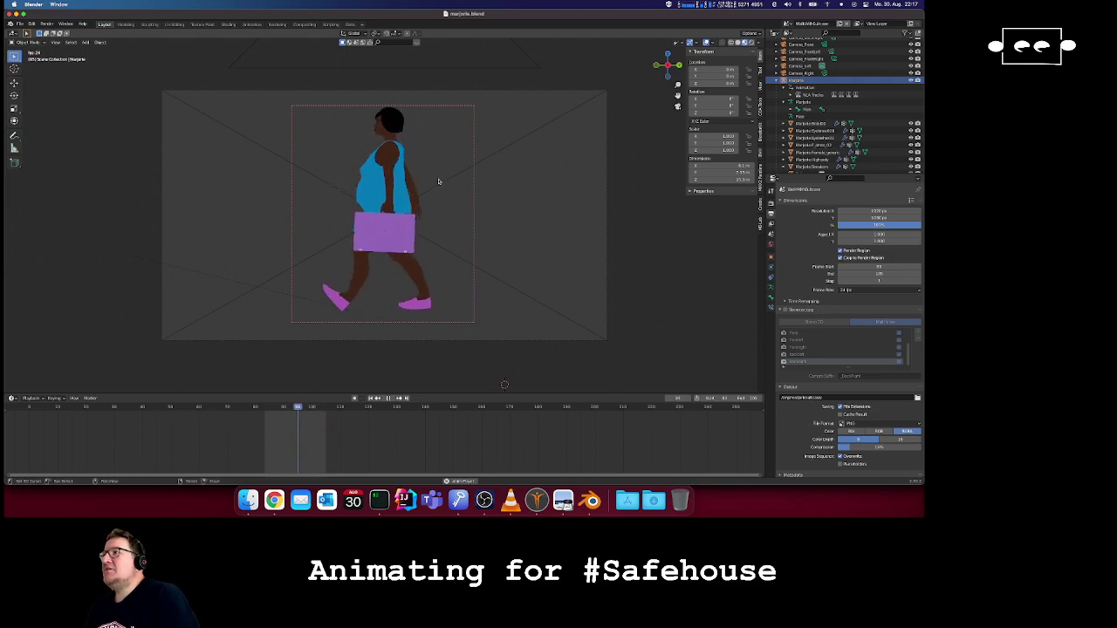
pyautogui.press('space')
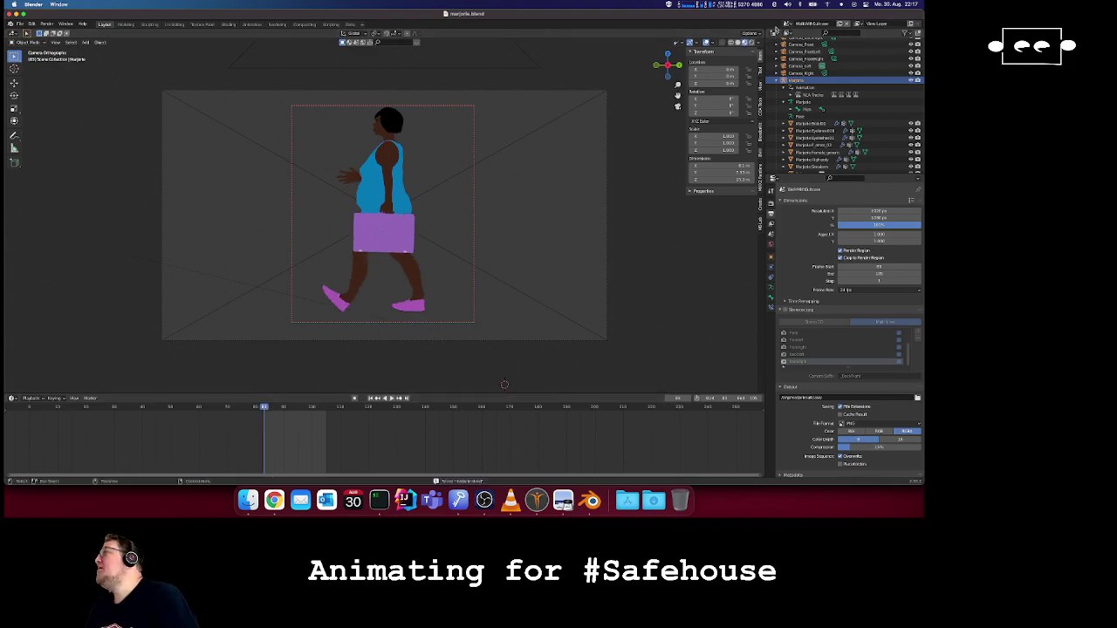
# - Assign the WalkWithSuitcase action to the armature again in the Animation workspace and go to frame 0
pyautogui.click(252, 24)
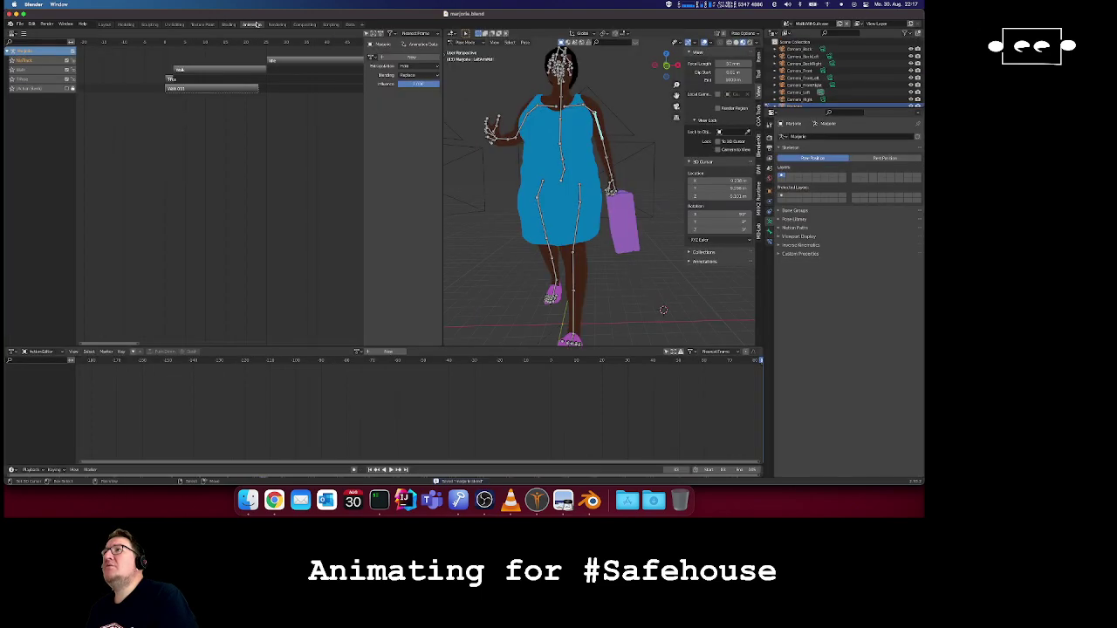
pyautogui.click(357, 350)
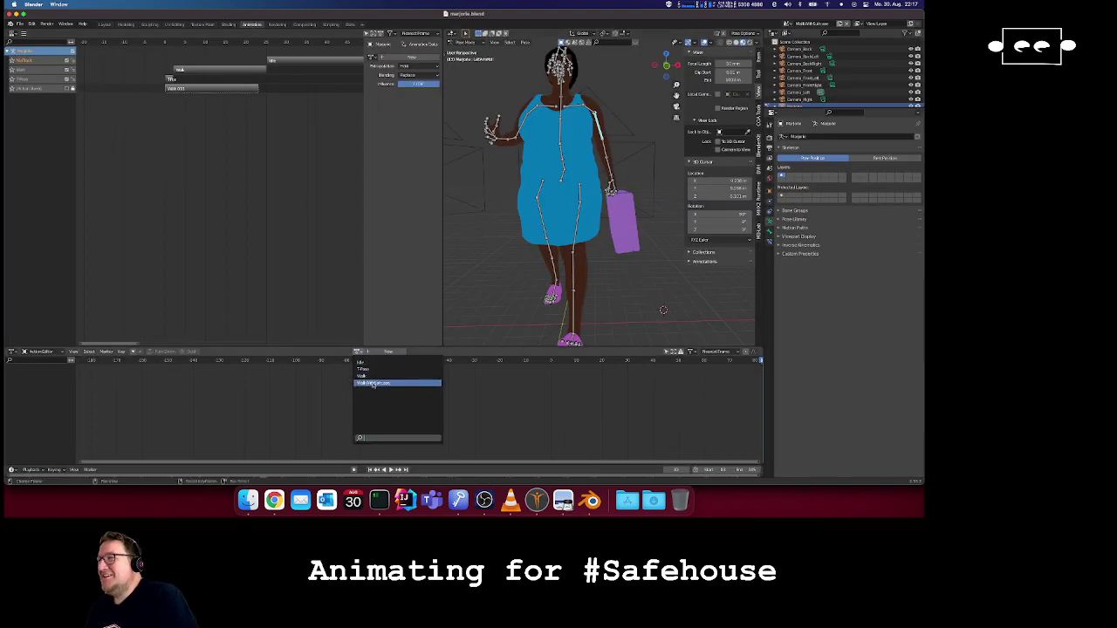
pyautogui.click(373, 384)
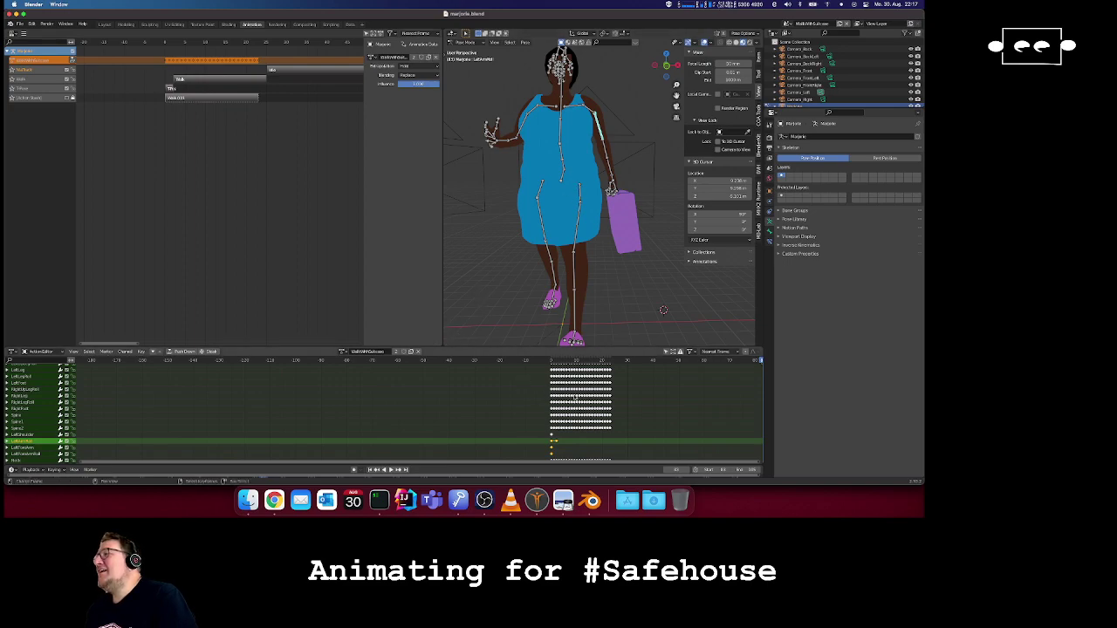
pyautogui.press('Home')
pyautogui.click(553, 360)
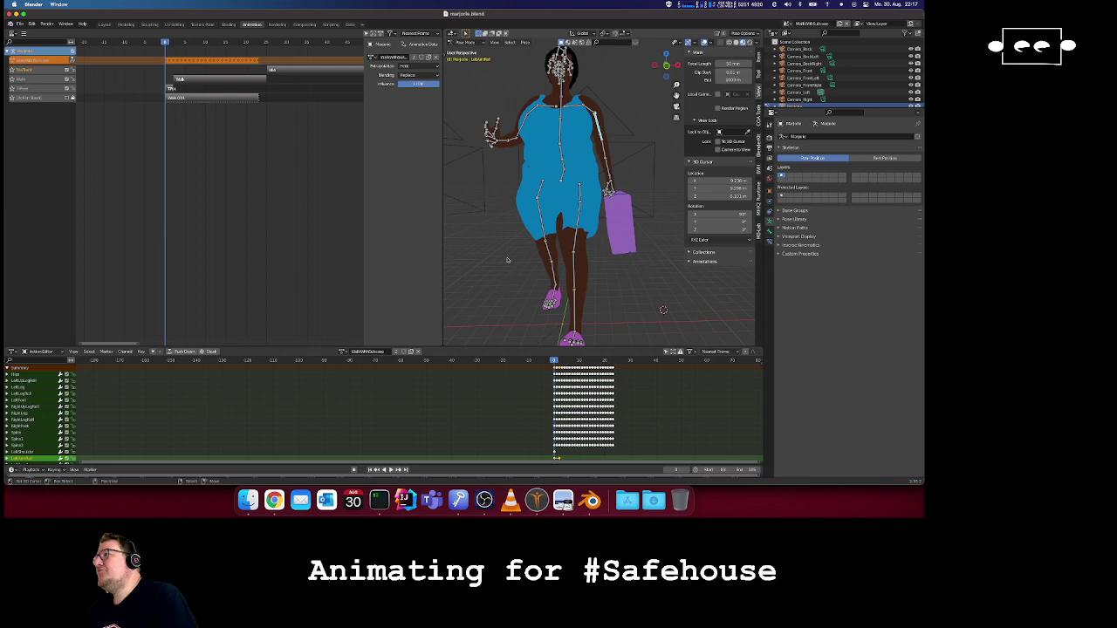
# - Look at the posed character through Camera_Right and select the right forearm bone
pyautogui.scroll(-2, 817, 97)
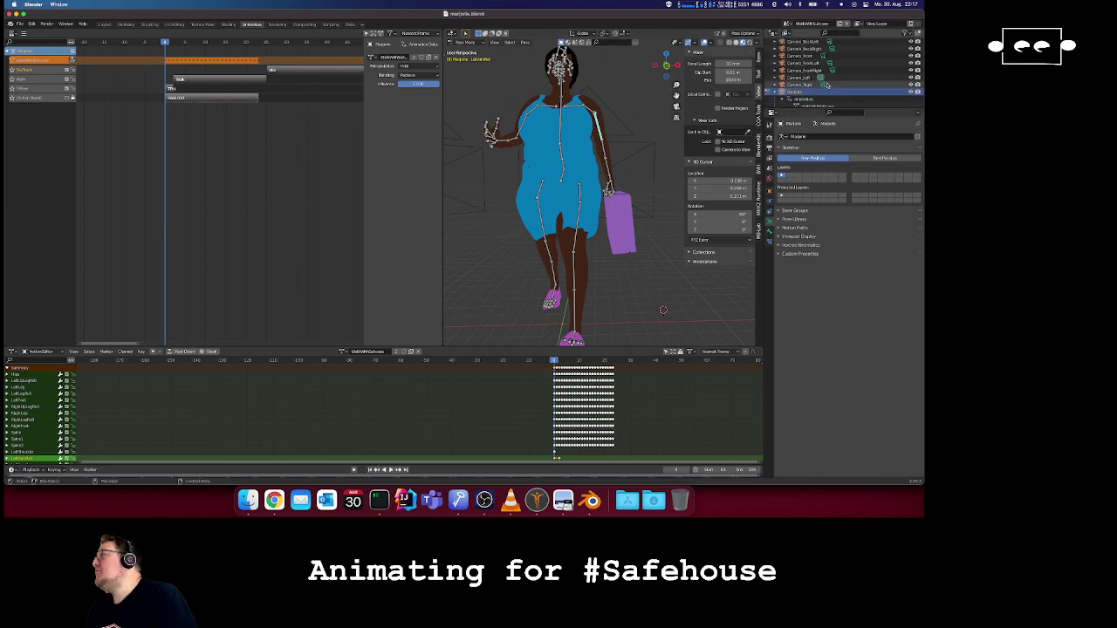
pyautogui.click(676, 106)
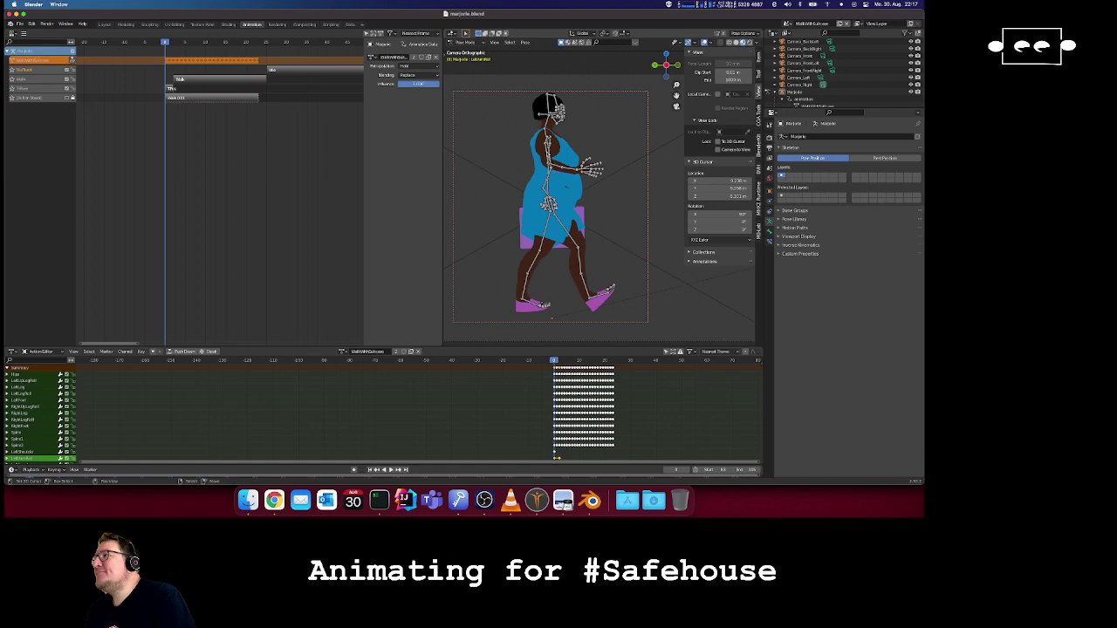
pyautogui.click(553, 164)
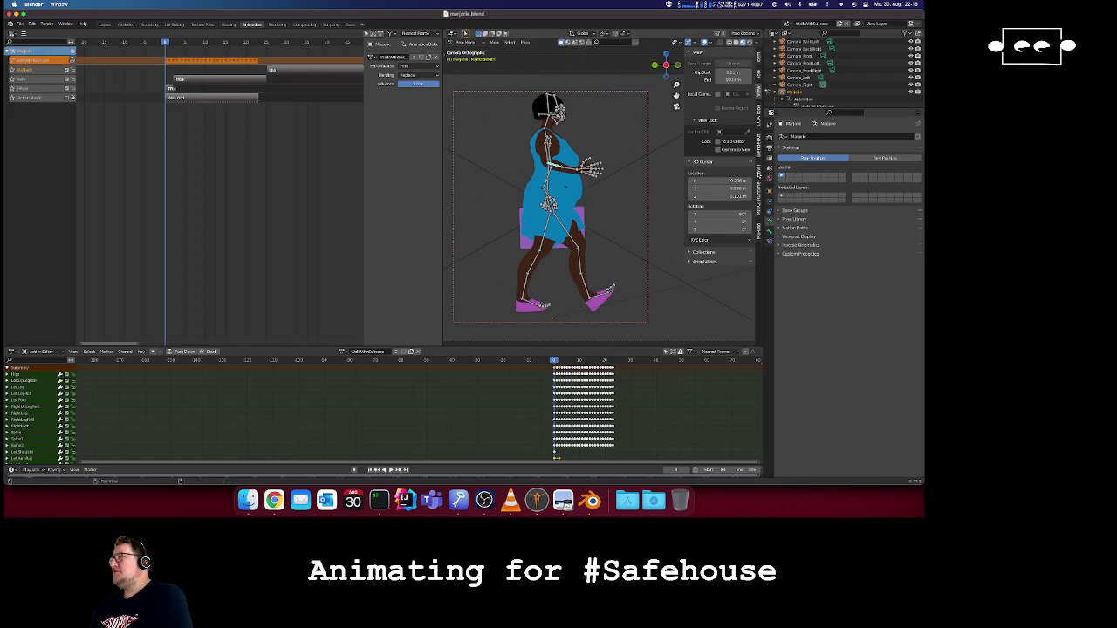
pyautogui.click(759, 174)
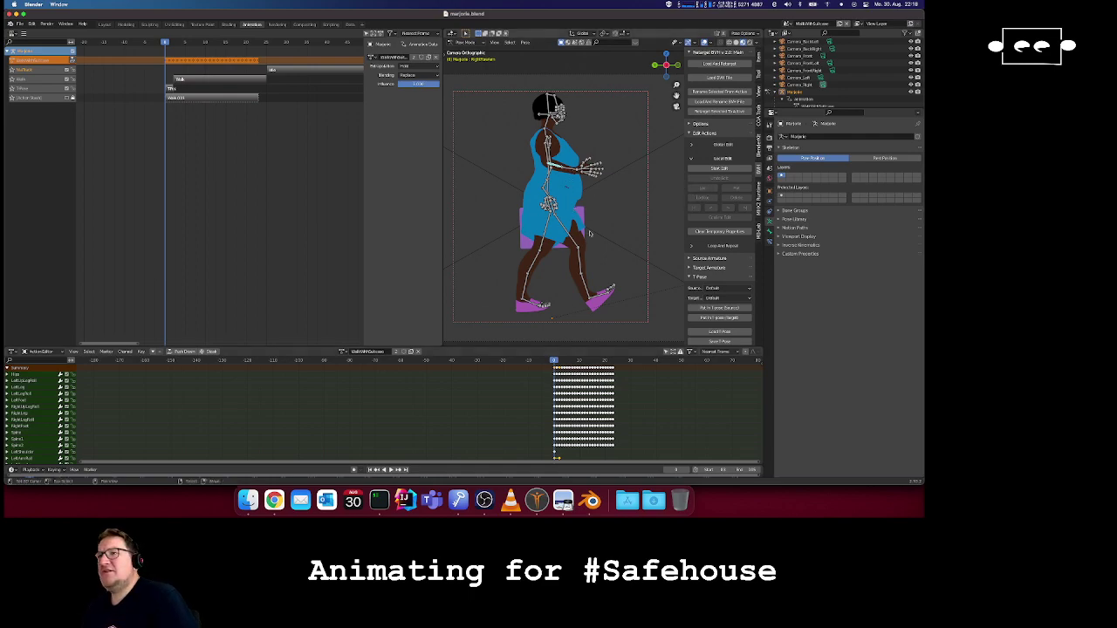
# - Examine the right arm and its bones close up from the side and from behind the character
pyautogui.moveTo(553, 172); pyautogui.dragTo(557, 179, button='middle')
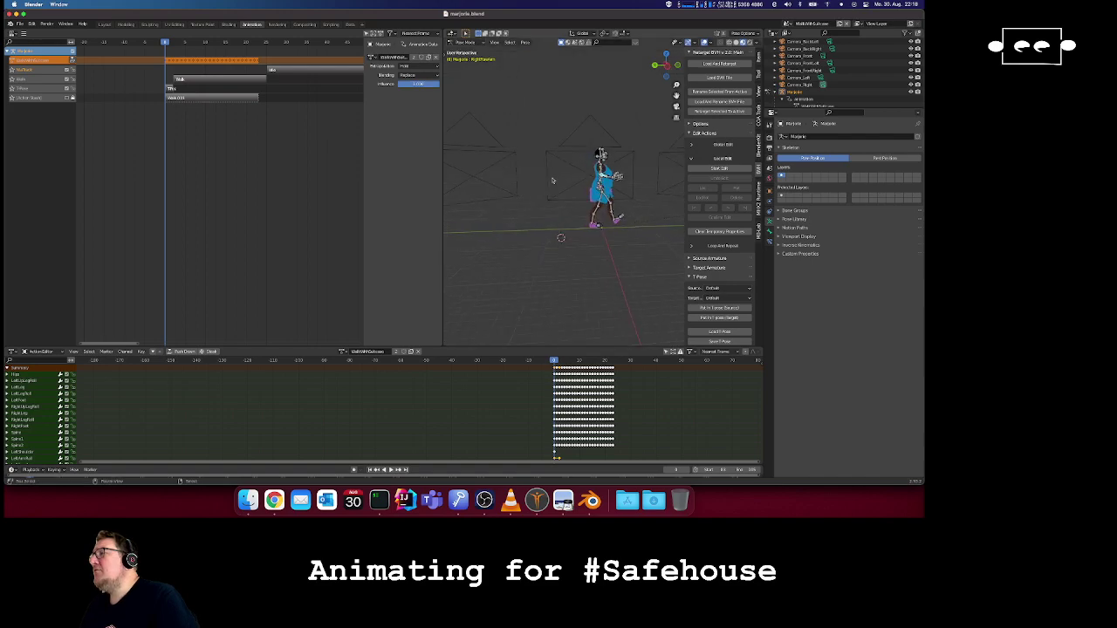
pyautogui.keyDown('ctrl'); pyautogui.scroll(7, 588, 200); pyautogui.keyUp('ctrl')
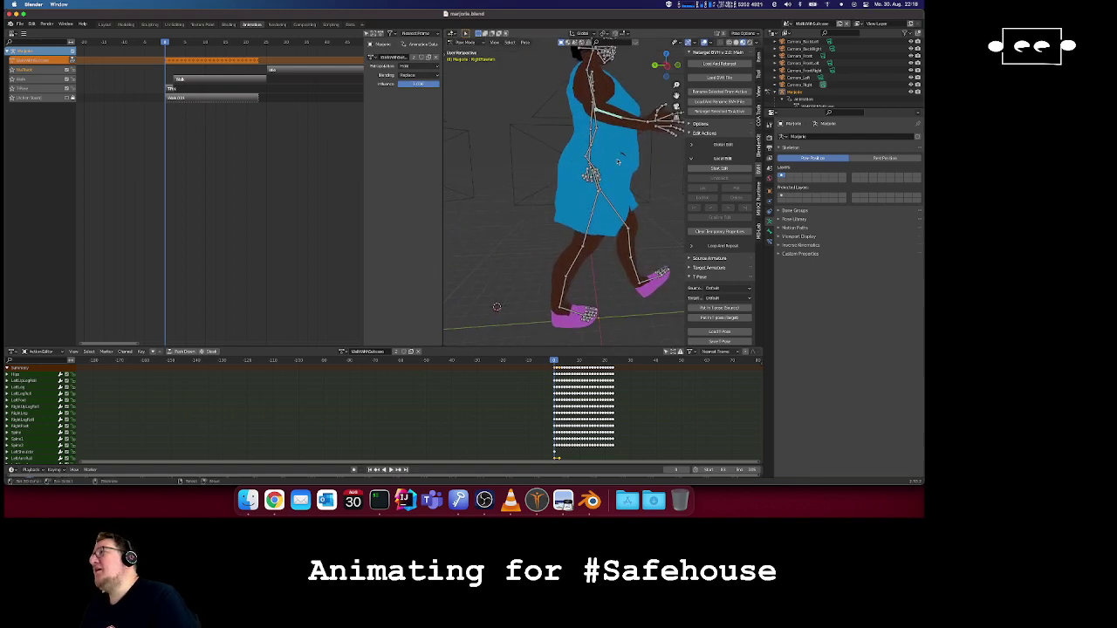
pyautogui.keyDown('shift'); pyautogui.scroll(3, 618, 162); pyautogui.keyUp('shift')
pyautogui.keyDown('shift'); pyautogui.scroll(5, 618, 161); pyautogui.keyUp('shift')
pyautogui.hscroll(-5, 591, 189)
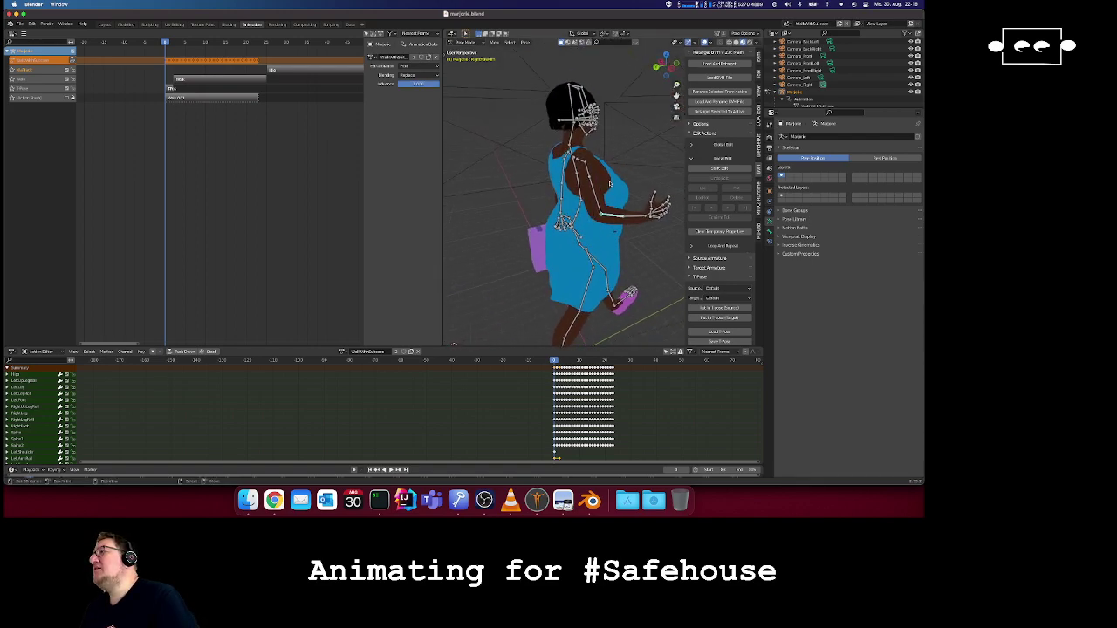
pyautogui.hscroll(-5, 591, 189)
pyautogui.rightClick(587, 185)
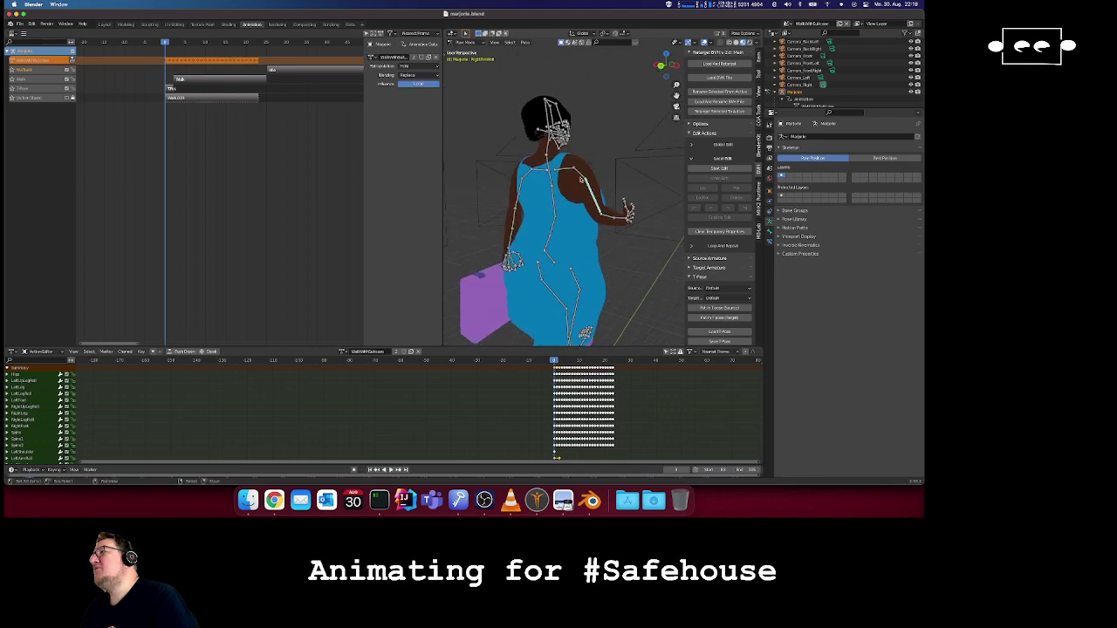
pyautogui.rightClick(582, 176)
pyautogui.hscroll(-5, 595, 205)
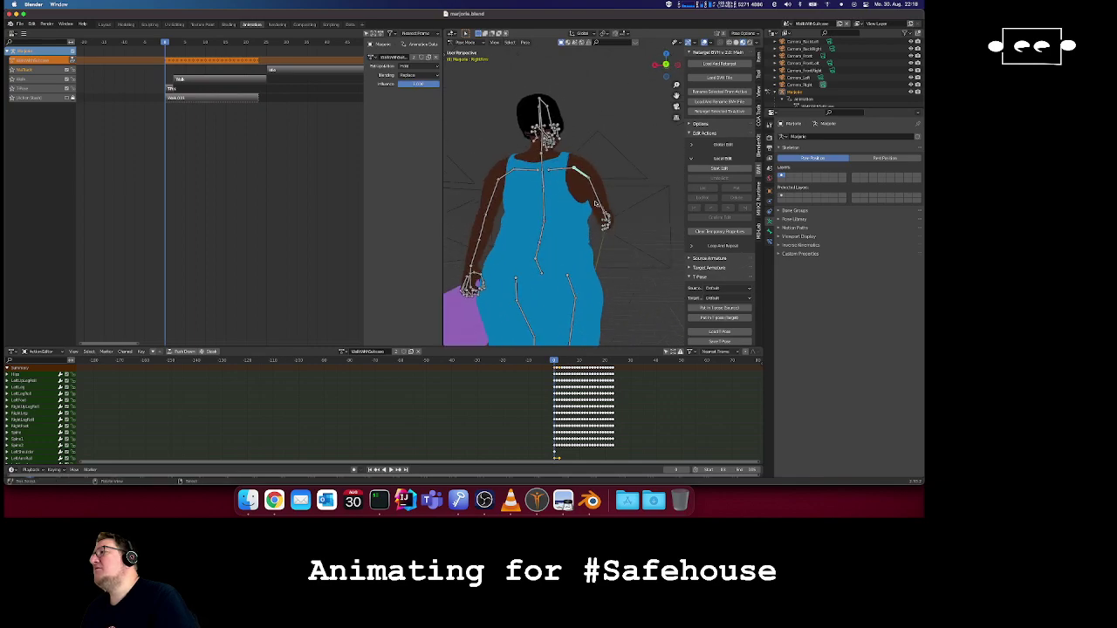
pyautogui.hscroll(3, 595, 203)
pyautogui.hscroll(5, 597, 203)
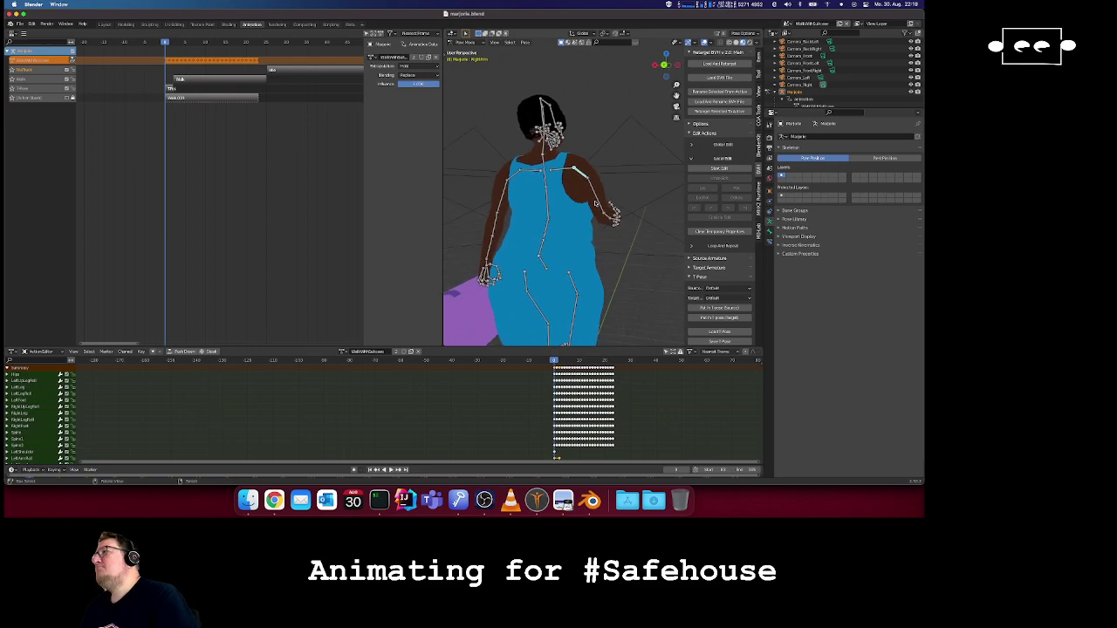
pyautogui.hscroll(5, 596, 204)
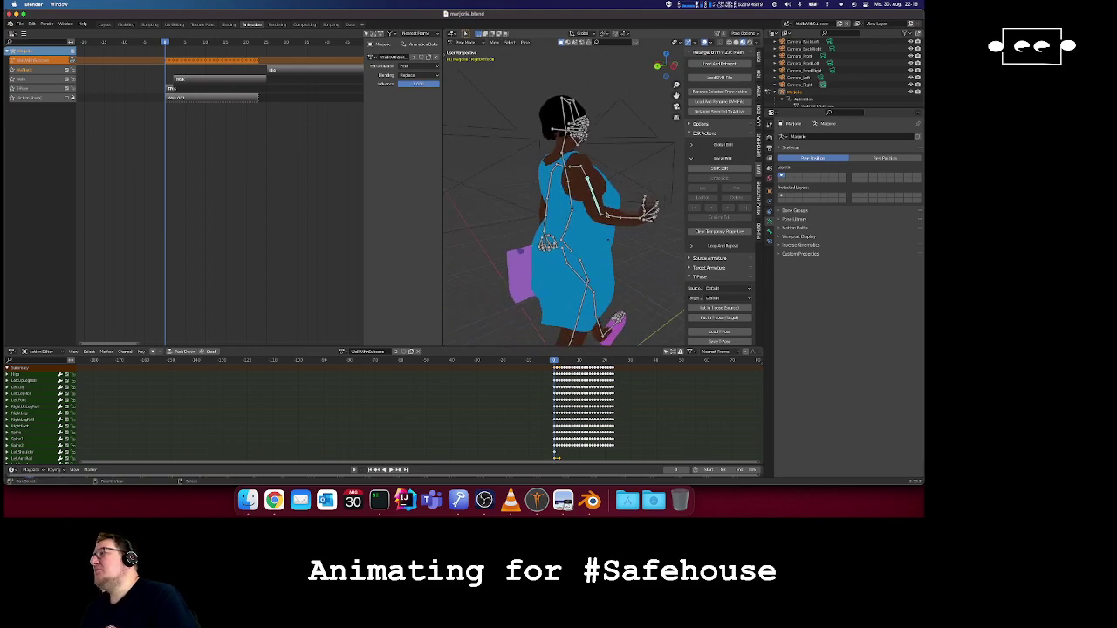
# - Delete the keyframes after frame 0 from the RightArmRoll, RightForeArm and RightForeArmRoll channels
pyautogui.scroll(-5, 506, 441)
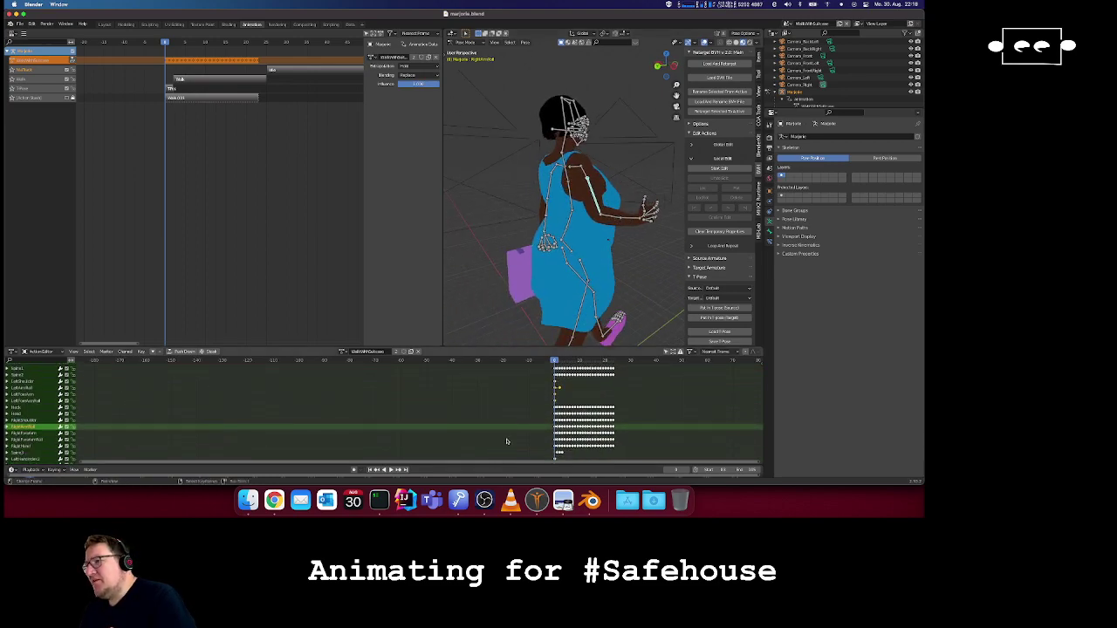
pyautogui.scroll(-1, 506, 441)
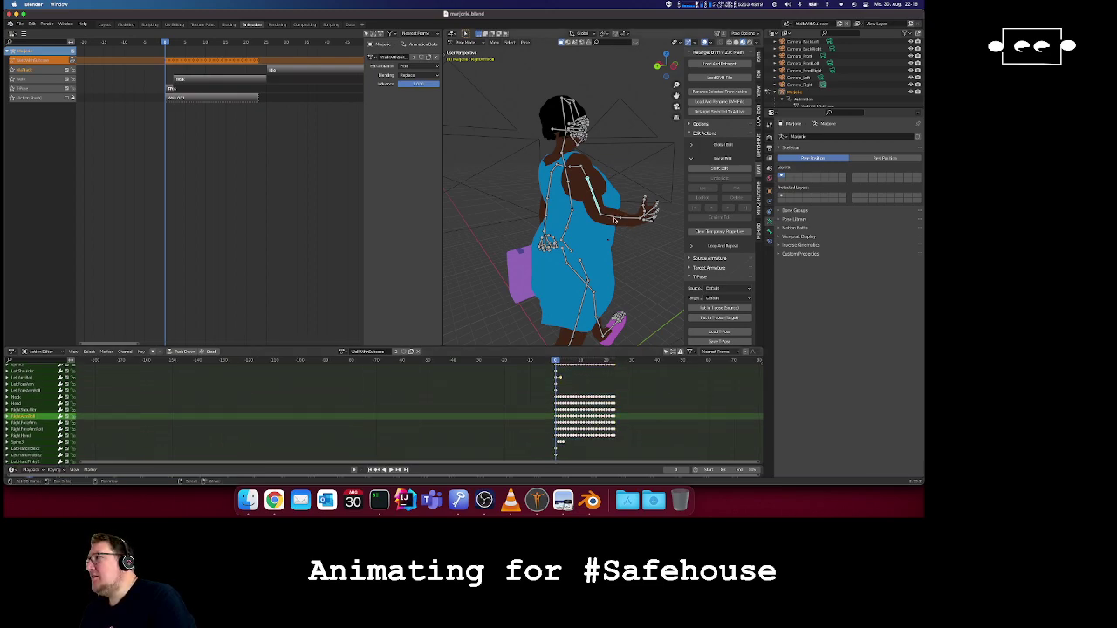
pyautogui.click(613, 216)
pyautogui.click(624, 219)
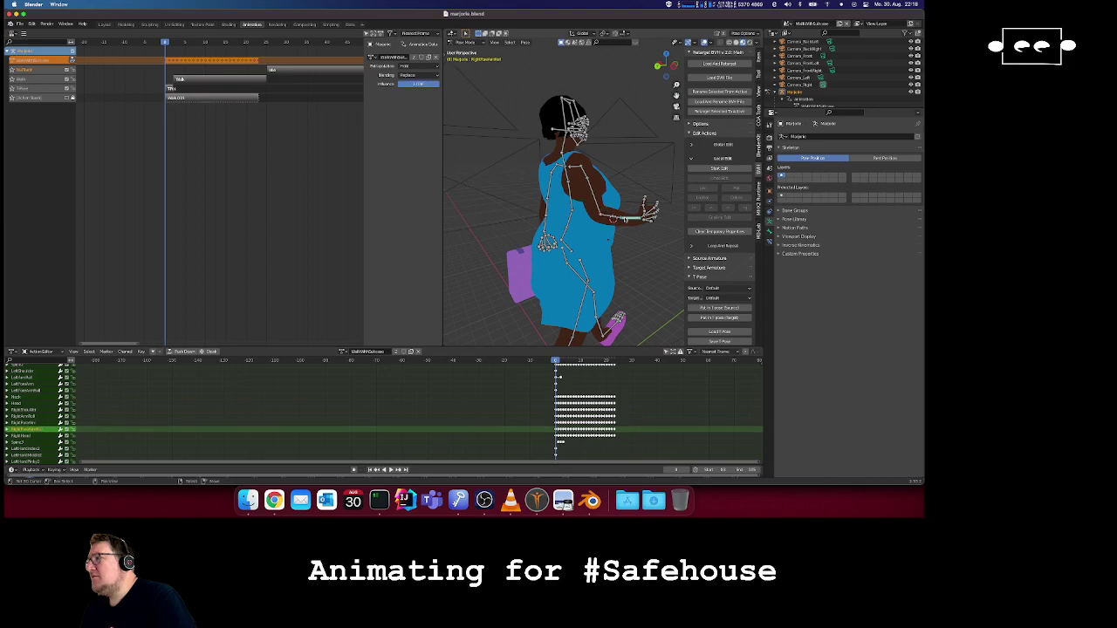
pyautogui.click(597, 205)
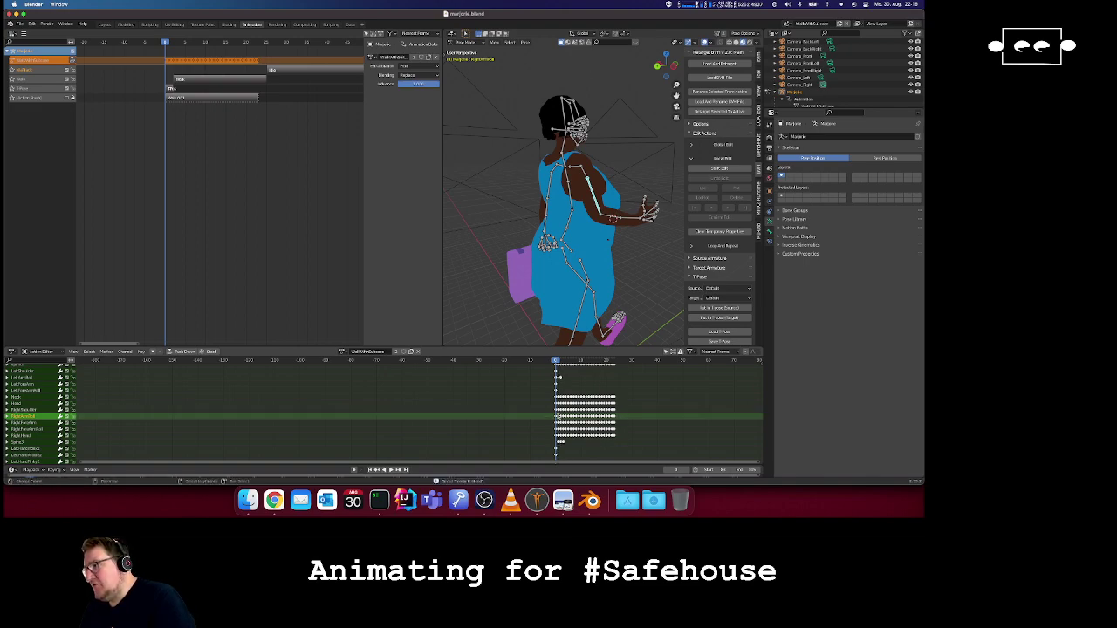
pyautogui.moveTo(557, 414); pyautogui.dragTo(652, 432)
pyautogui.press('x')
pyautogui.click(650, 431)
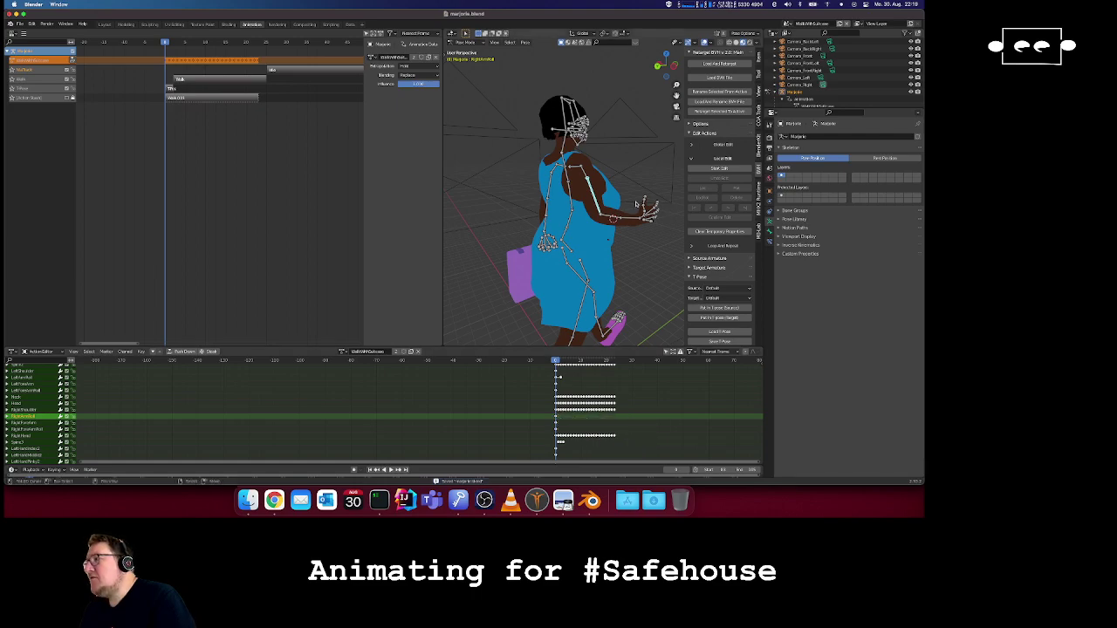
# - Rotate the right forearm down toward the thigh at frame 0 and insert a keyframe for it
pyautogui.moveTo(619, 215); pyautogui.dragTo(628, 259, button='middle')
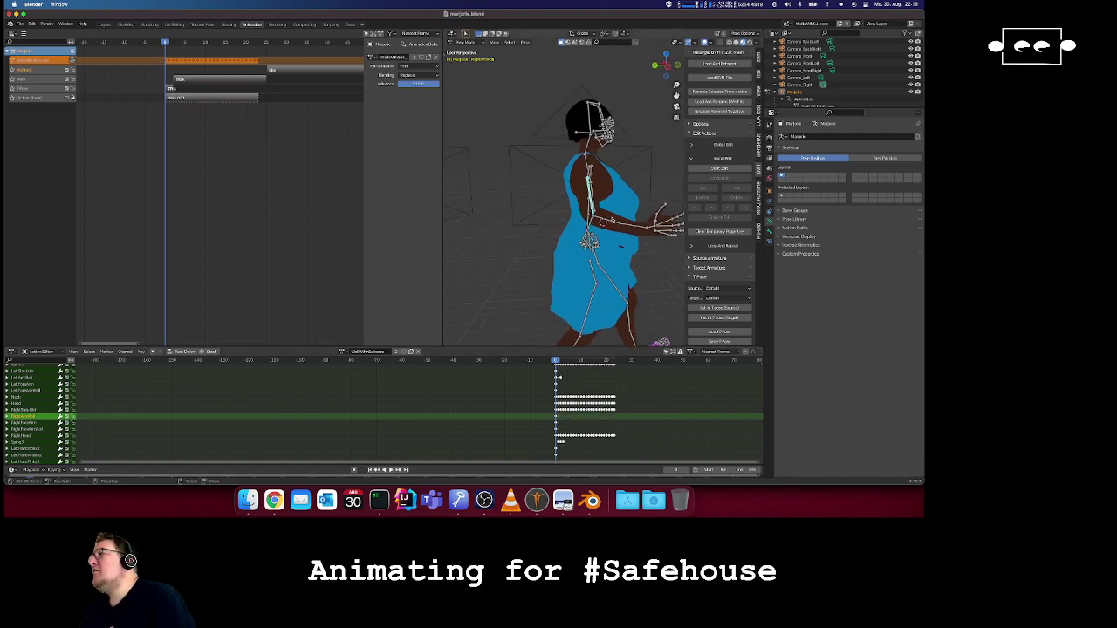
pyautogui.click(611, 219)
pyautogui.press('r')
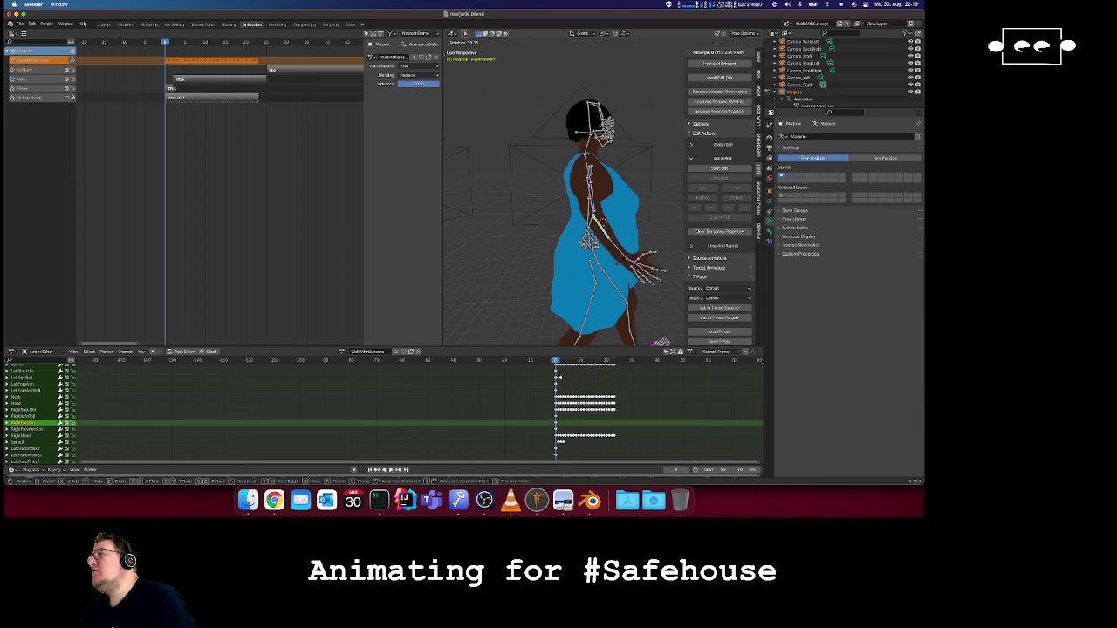
pyautogui.click(623, 266)
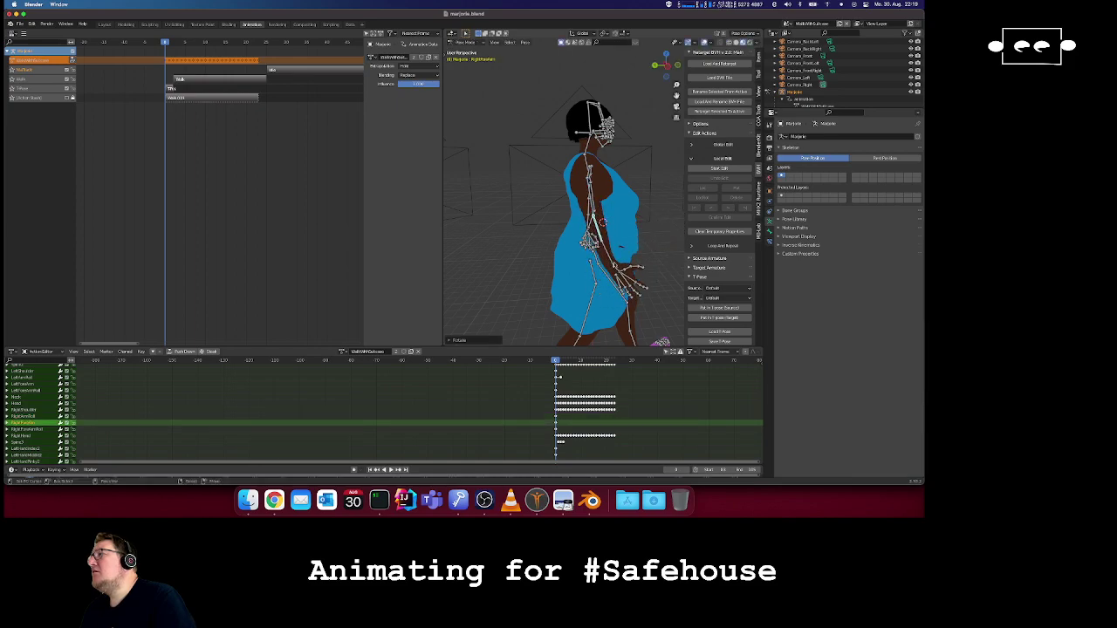
pyautogui.click(584, 189)
pyautogui.click(598, 228)
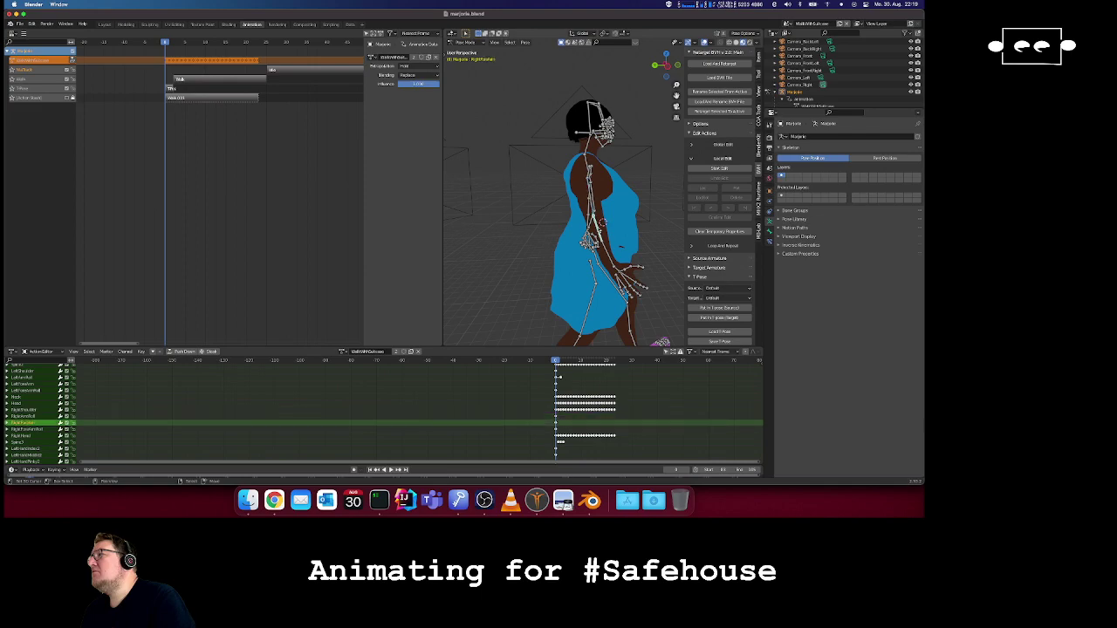
pyautogui.press('i')
pyautogui.click(599, 227)
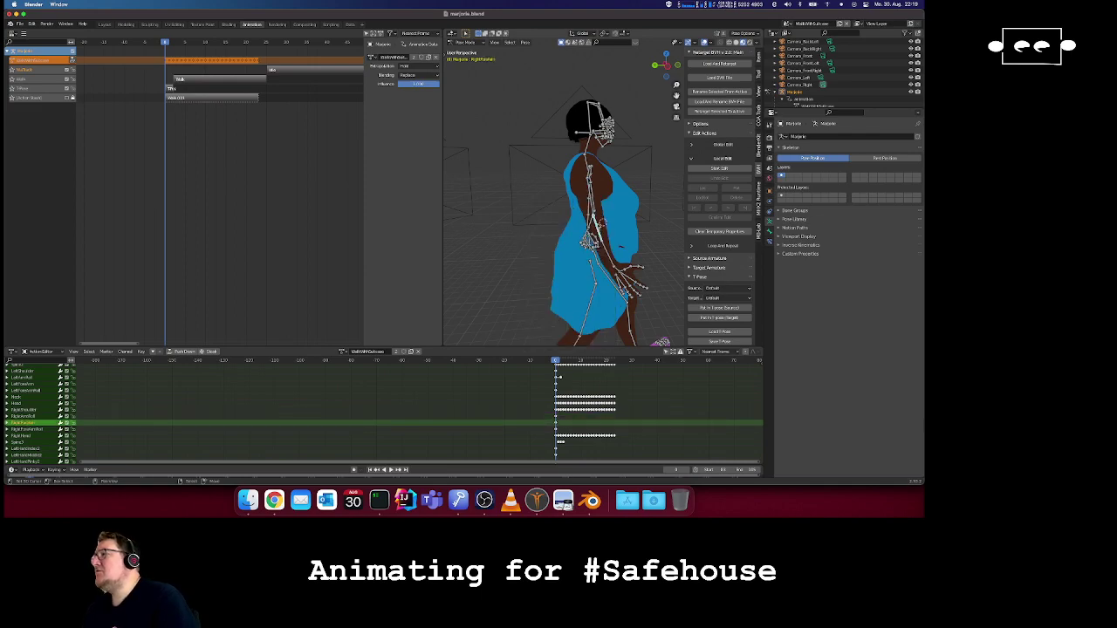
# - Rotate the right upper arm slightly backward at frame 0 and insert a keyframe for it
pyautogui.click(589, 192)
pyautogui.press('r')
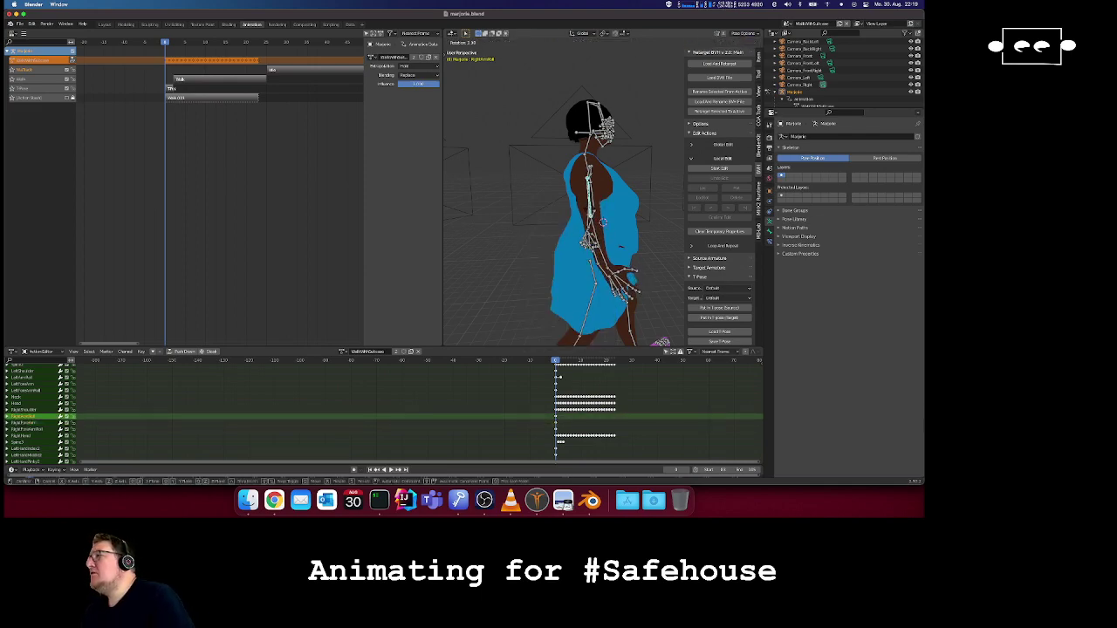
pyautogui.click(589, 212)
pyautogui.press('i')
pyautogui.click(589, 212)
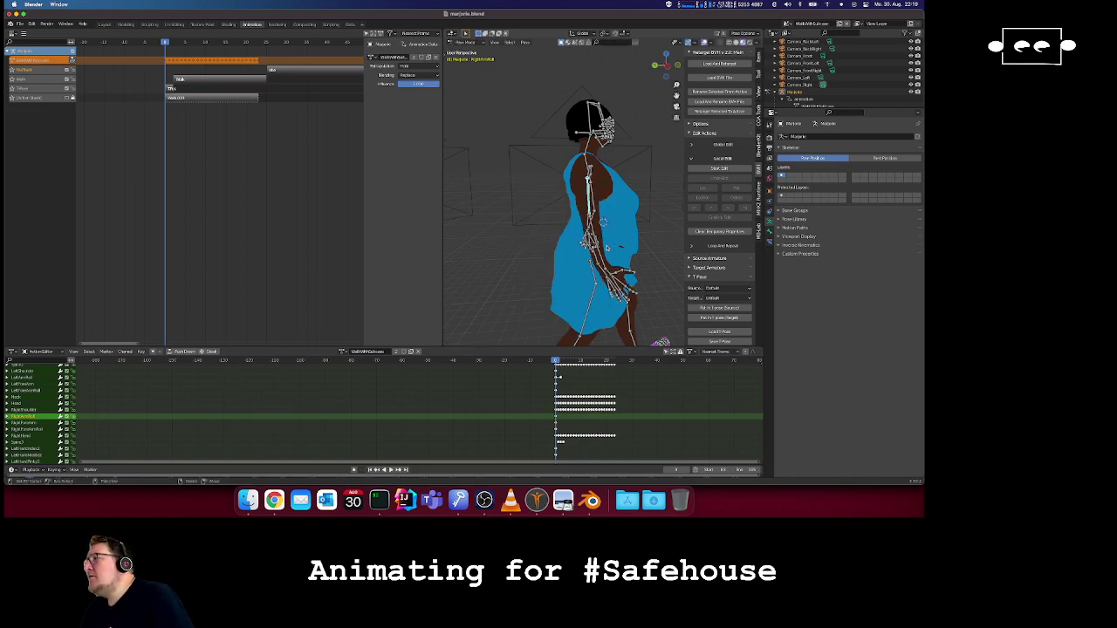
pyautogui.click(603, 257)
pyautogui.press('r')
pyautogui.press('Escape')
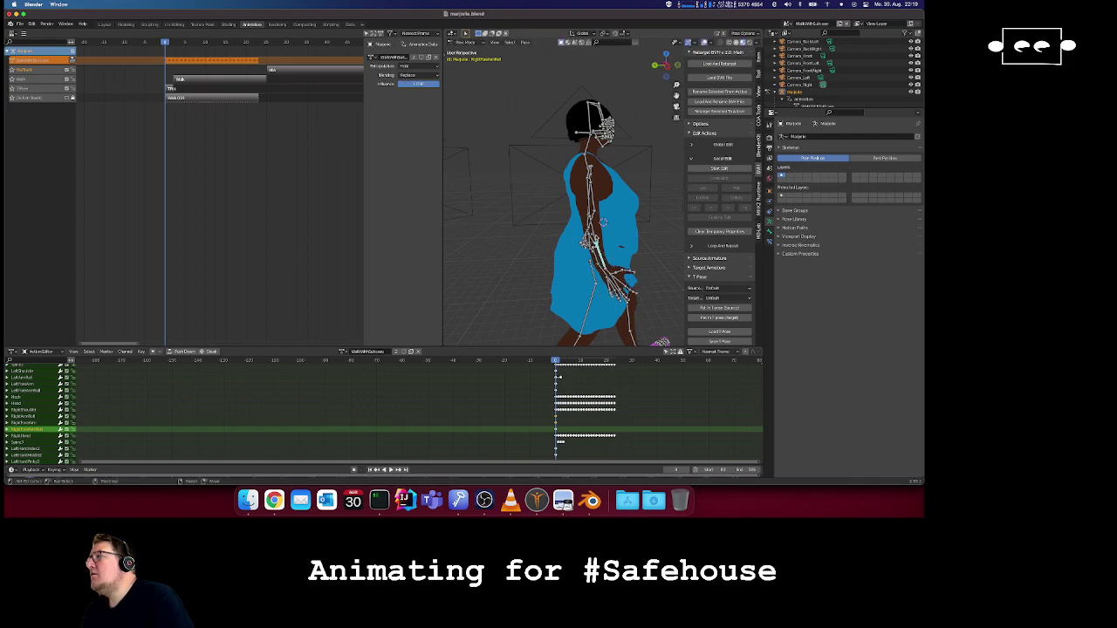
# - Rotate the RightForeArm bone slightly backward at frame 0 so the forearm hangs closer to the body's side
pyautogui.click(593, 229)
pyautogui.press('r')
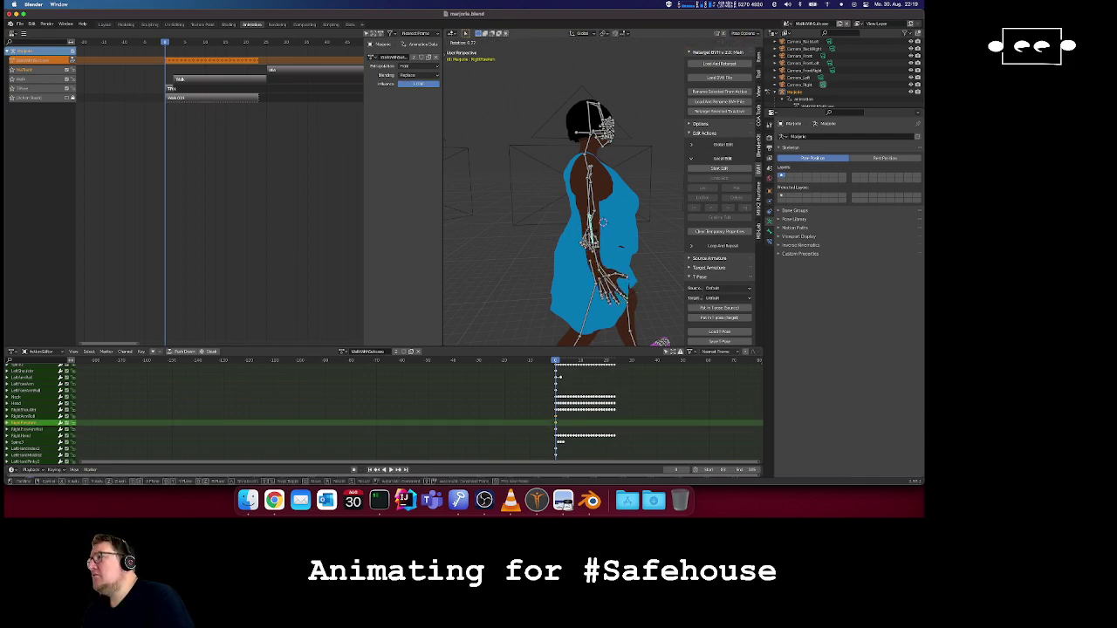
pyautogui.press('Return')
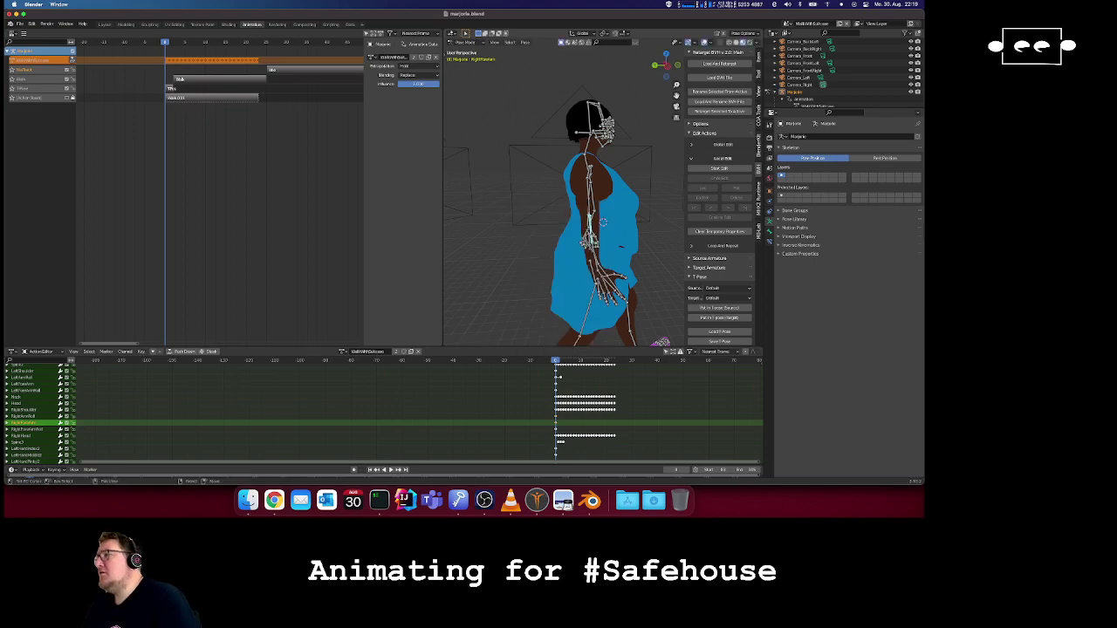
# - Examine the RightForeArmRoll bone and the right arm's pose from the side and from behind the character
pyautogui.click(590, 220)
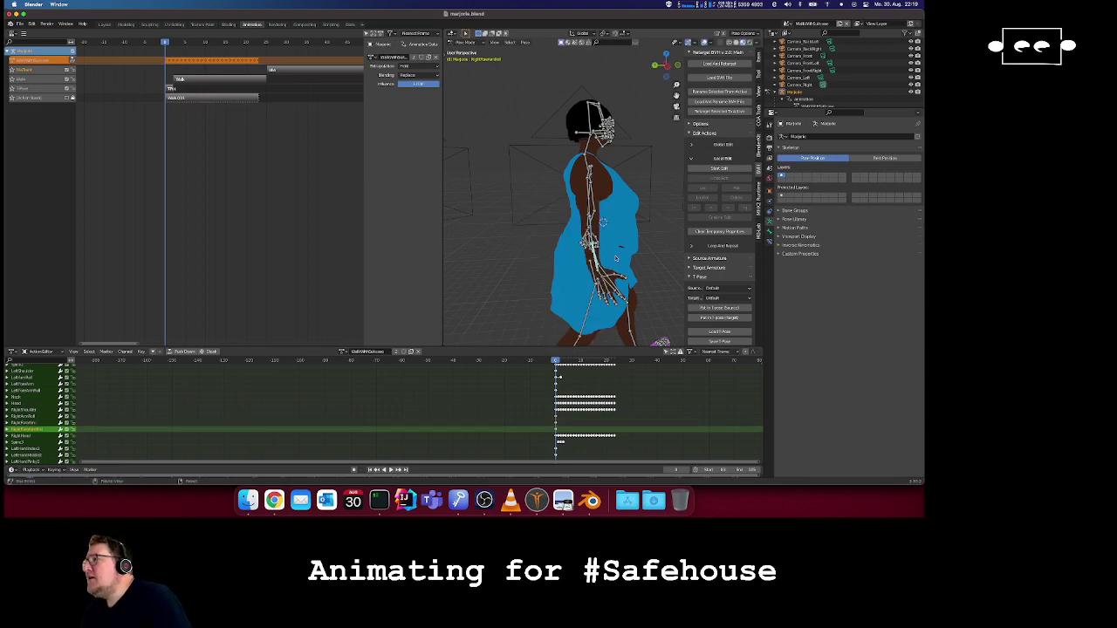
pyautogui.moveTo(567, 232); pyautogui.dragTo(604, 240, button='middle')
pyautogui.hscroll(10, 604, 240)
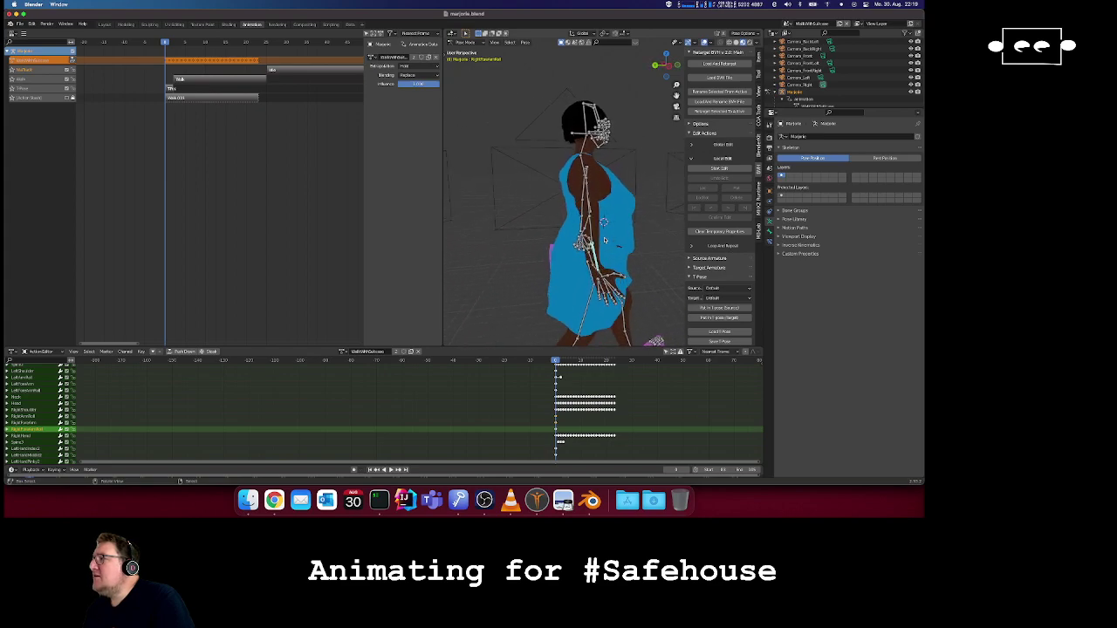
pyautogui.hscroll(10, 603, 240)
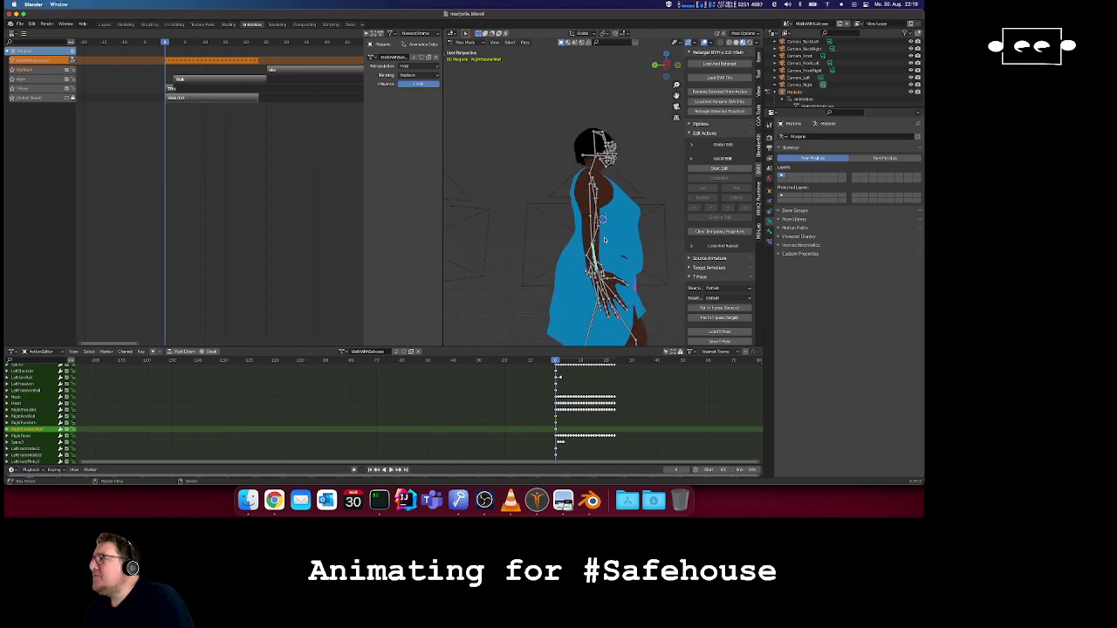
pyautogui.hscroll(5, 604, 240)
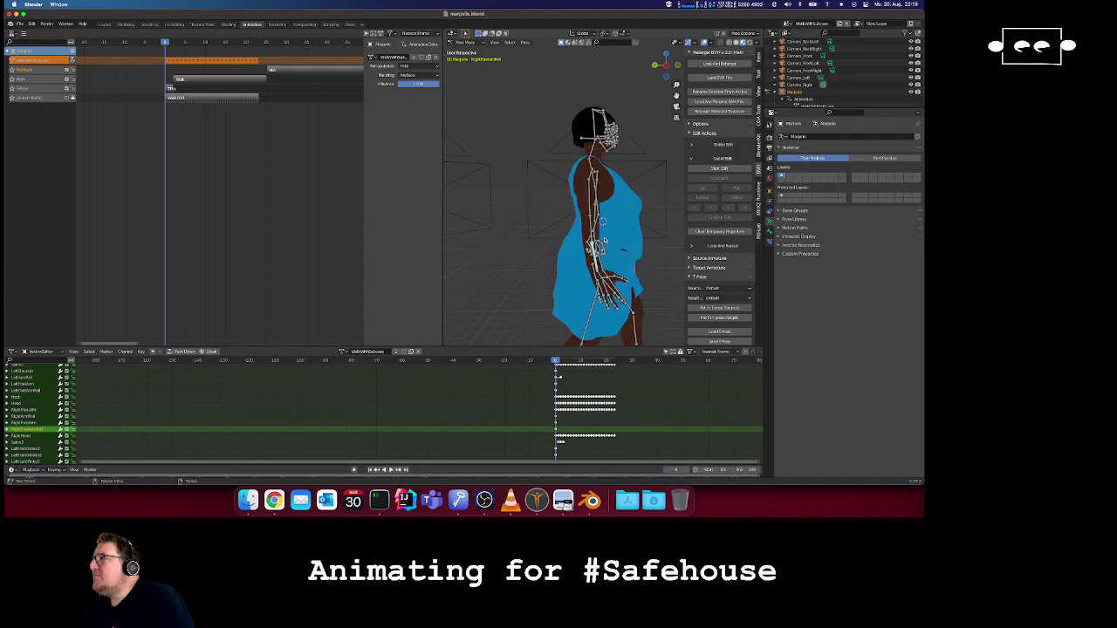
pyautogui.hscroll(3, 604, 239)
pyautogui.scroll(-6, 610, 237)
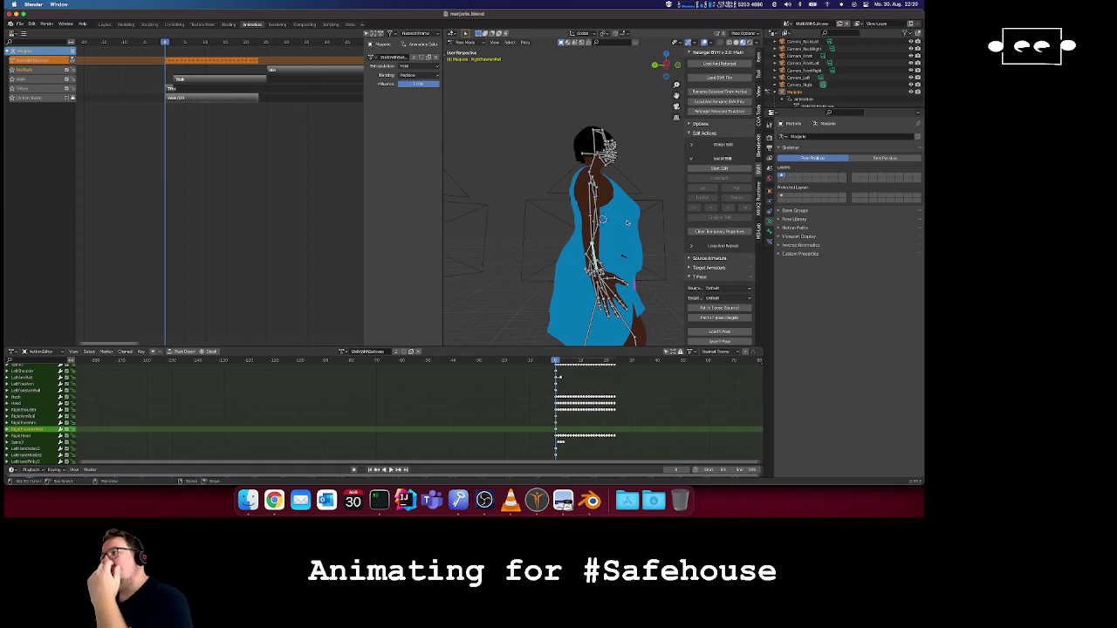
pyautogui.hscroll(-10, 613, 246)
pyautogui.hscroll(10, 612, 246)
pyautogui.hscroll(3, 612, 246)
pyautogui.hscroll(-5, 613, 246)
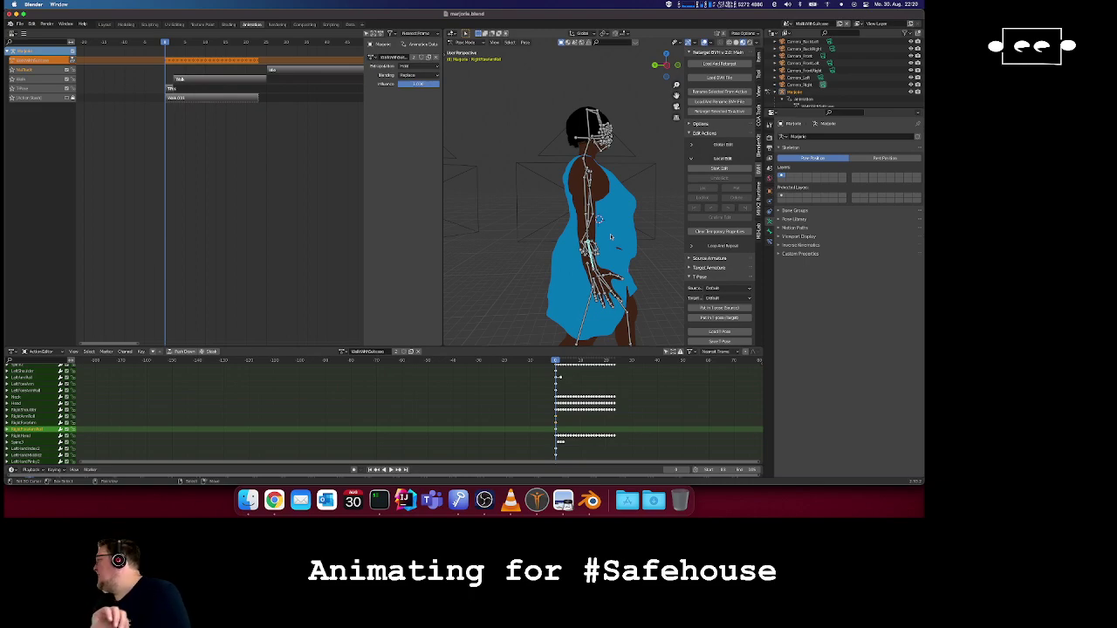
pyautogui.hscroll(-2, 626, 235)
pyautogui.hscroll(-5, 626, 235)
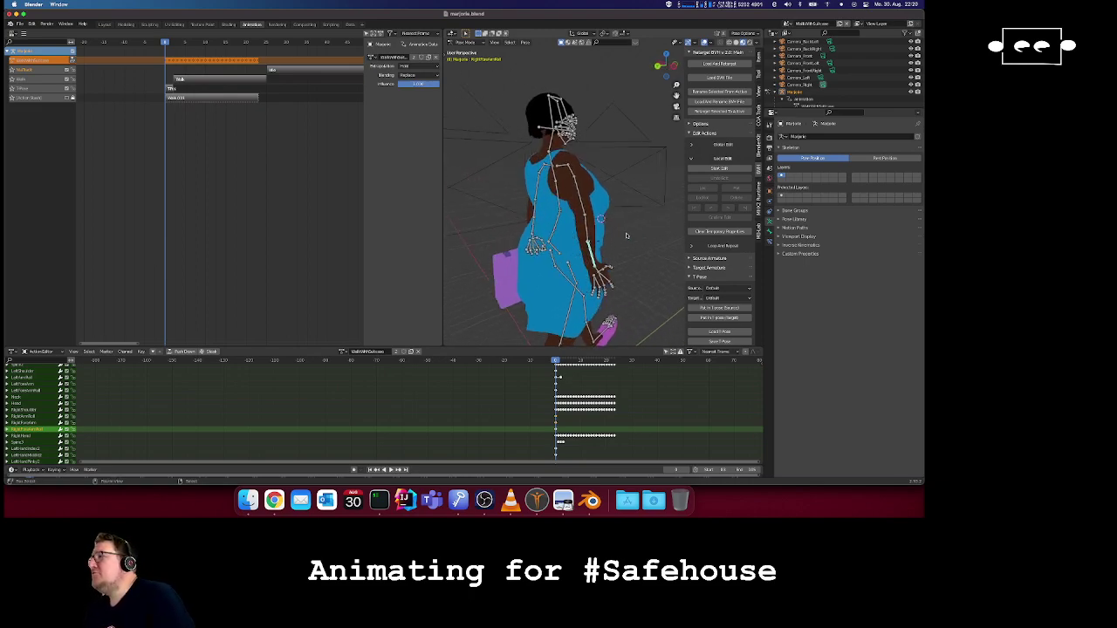
pyautogui.hscroll(5, 626, 236)
pyautogui.hscroll(-4, 626, 235)
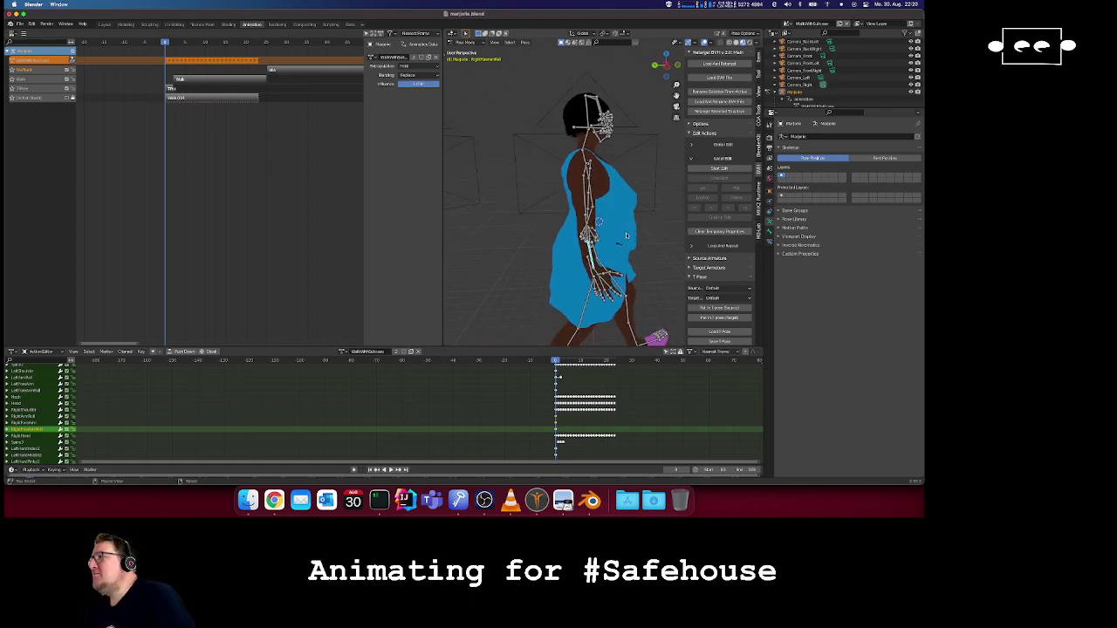
pyautogui.hscroll(4, 627, 236)
pyautogui.hscroll(-6, 626, 236)
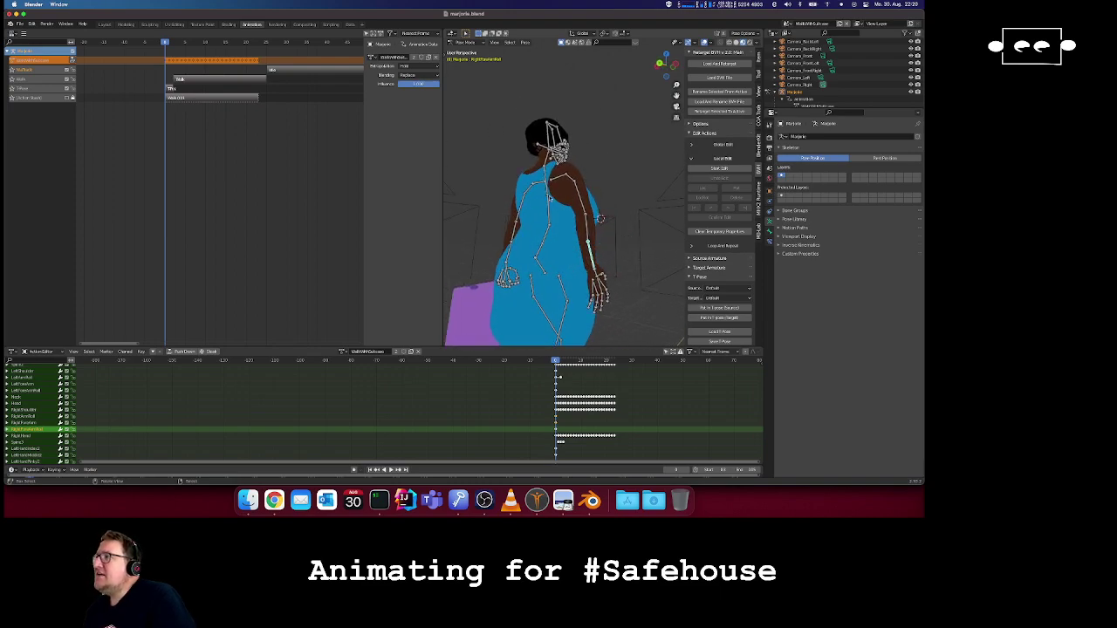
pyautogui.hscroll(4, 621, 251)
pyautogui.hscroll(-5, 621, 250)
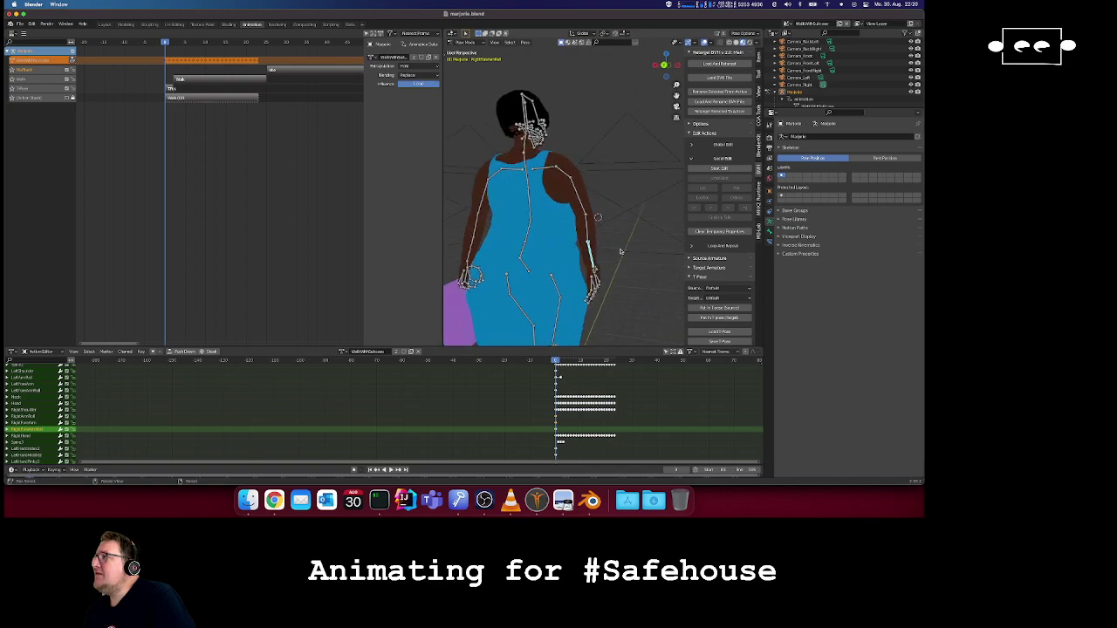
pyautogui.hscroll(10, 622, 251)
pyautogui.hscroll(-8, 621, 251)
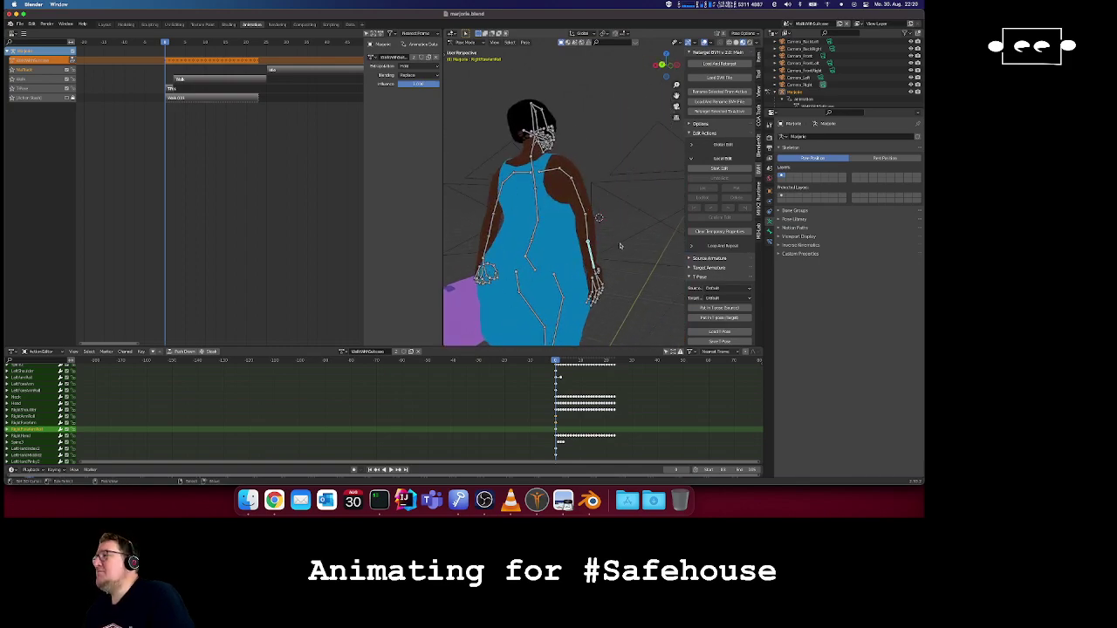
pyautogui.hscroll(8, 620, 246)
pyautogui.hscroll(-6, 620, 246)
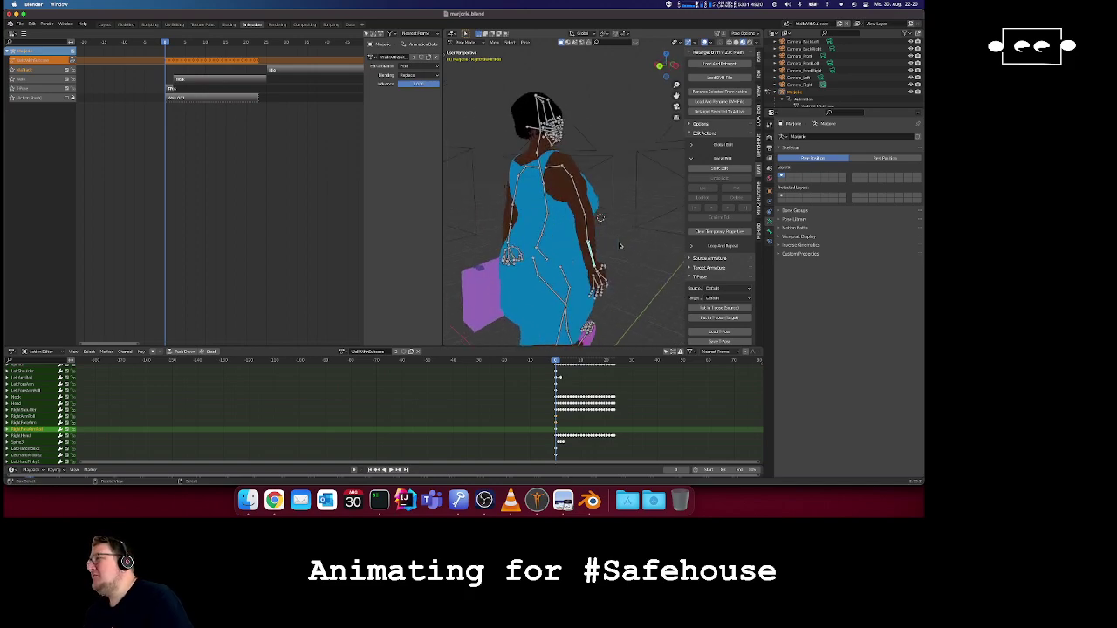
pyautogui.hscroll(5, 620, 246)
pyautogui.hscroll(-9, 621, 246)
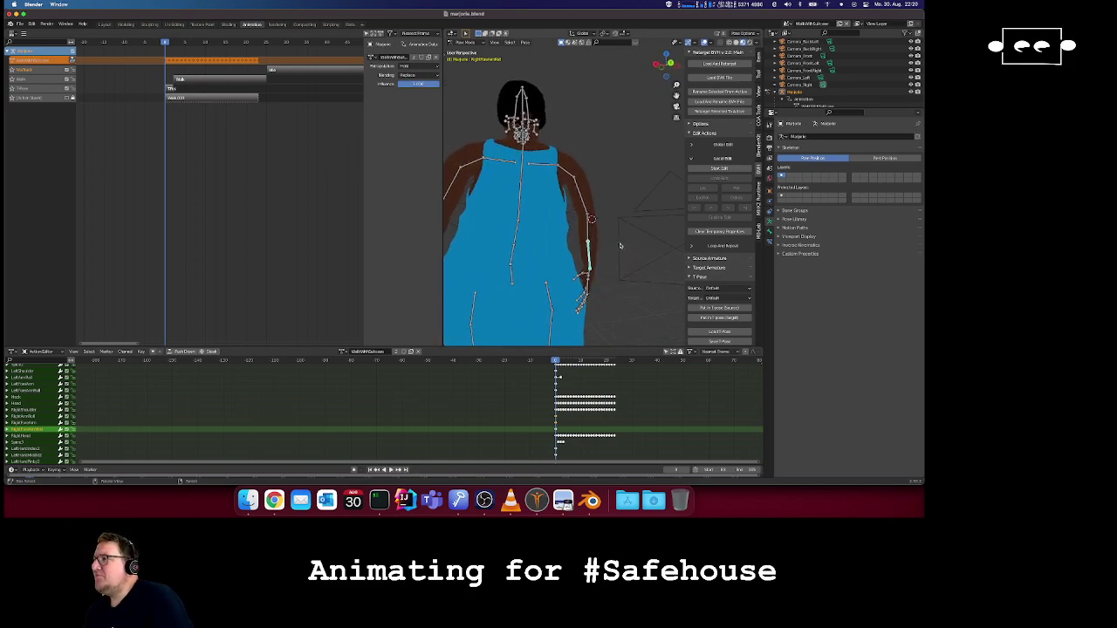
pyautogui.hscroll(6, 620, 246)
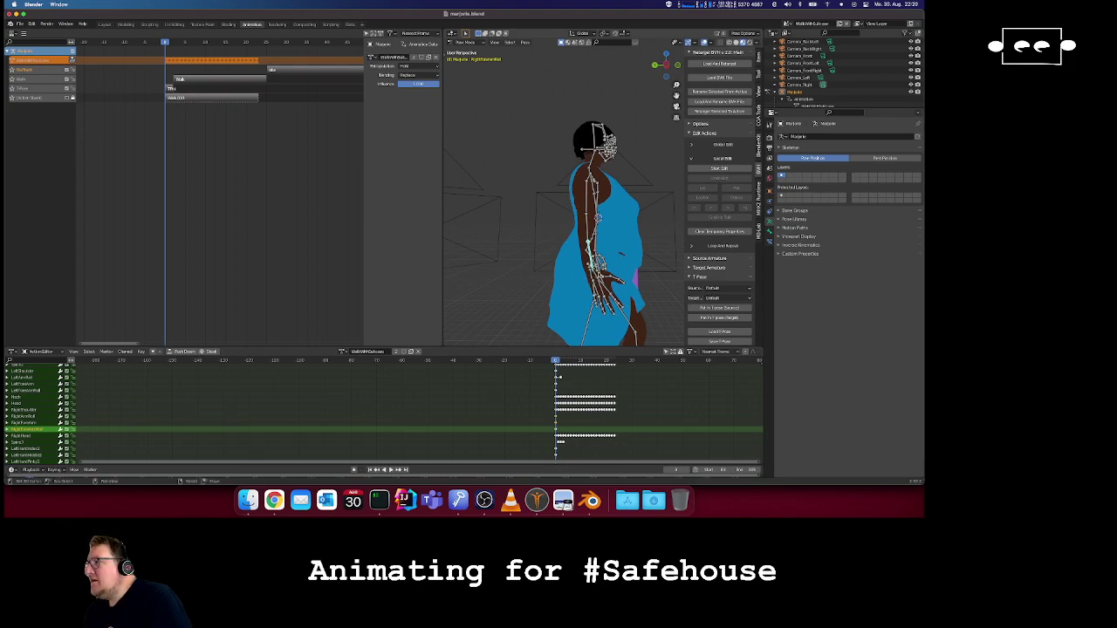
# - Delete the keyframes after frame 0 from the RightHand channel
pyautogui.rightClick(605, 262)
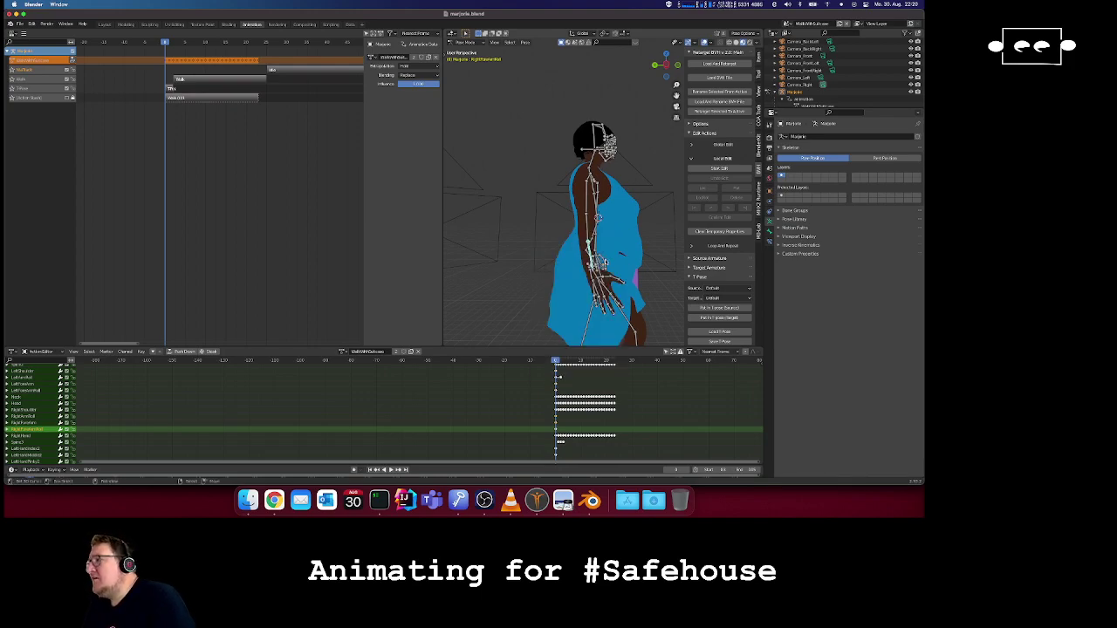
pyautogui.rightClick(597, 277)
pyautogui.moveTo(597, 277); pyautogui.dragTo(612, 274, button='middle')
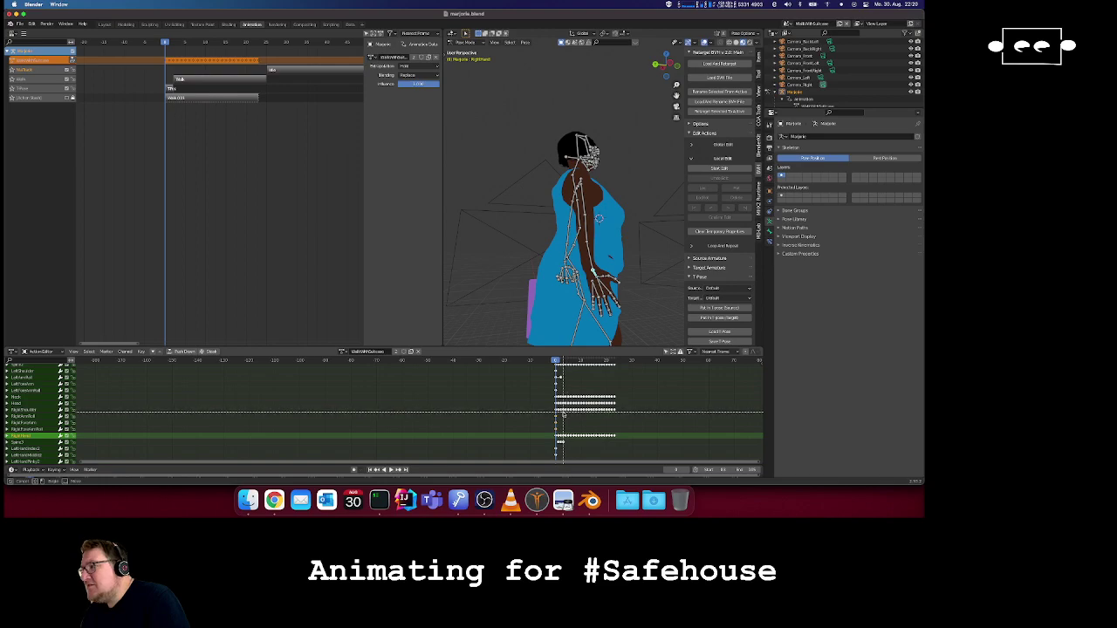
pyautogui.moveTo(557, 424); pyautogui.dragTo(625, 438)
pyautogui.click(567, 429)
pyautogui.press('x')
pyautogui.click(574, 429)
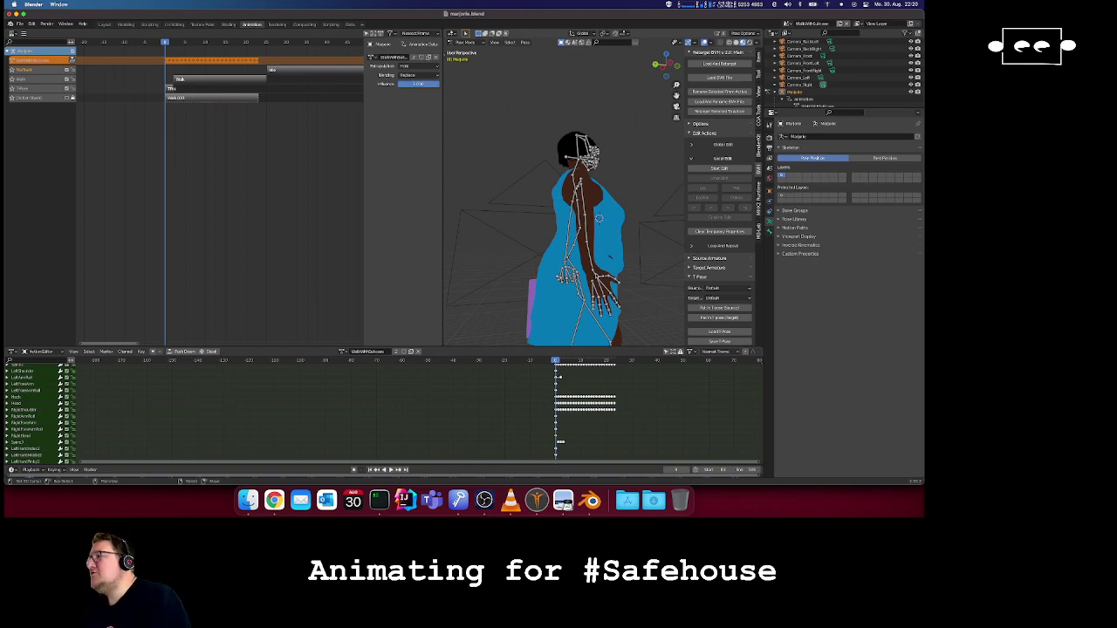
# - Rotate the right hand bone downward in the side view at frame 0
pyautogui.click(597, 275)
pyautogui.press('r')
pyautogui.click(613, 276)
pyautogui.moveTo(611, 272); pyautogui.dragTo(613, 272, button='middle')
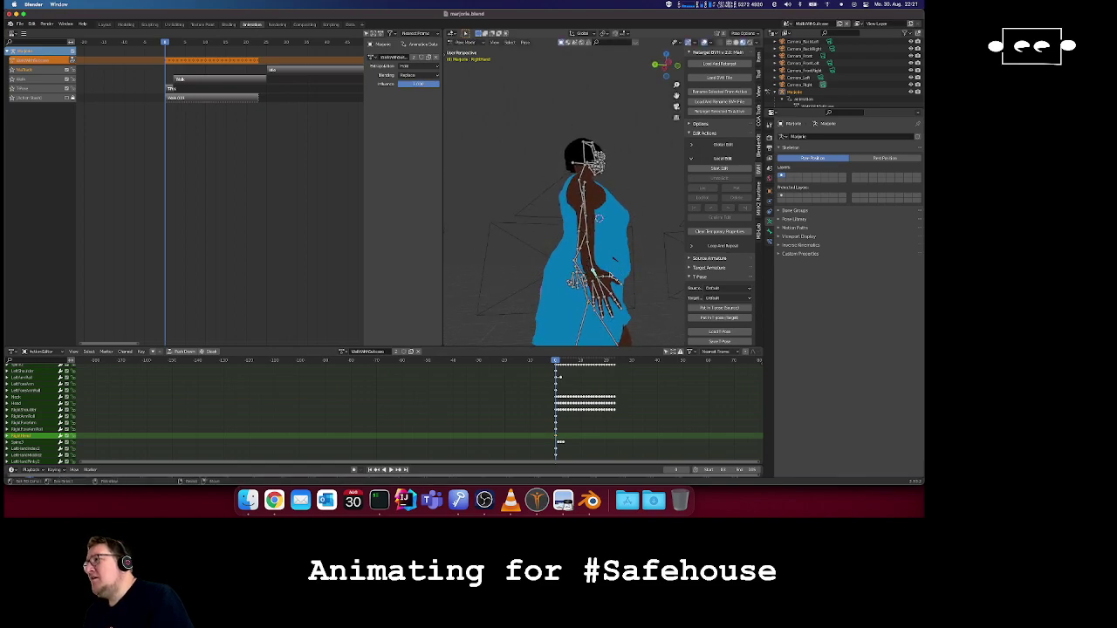
pyautogui.press('r')
pyautogui.click(616, 282)
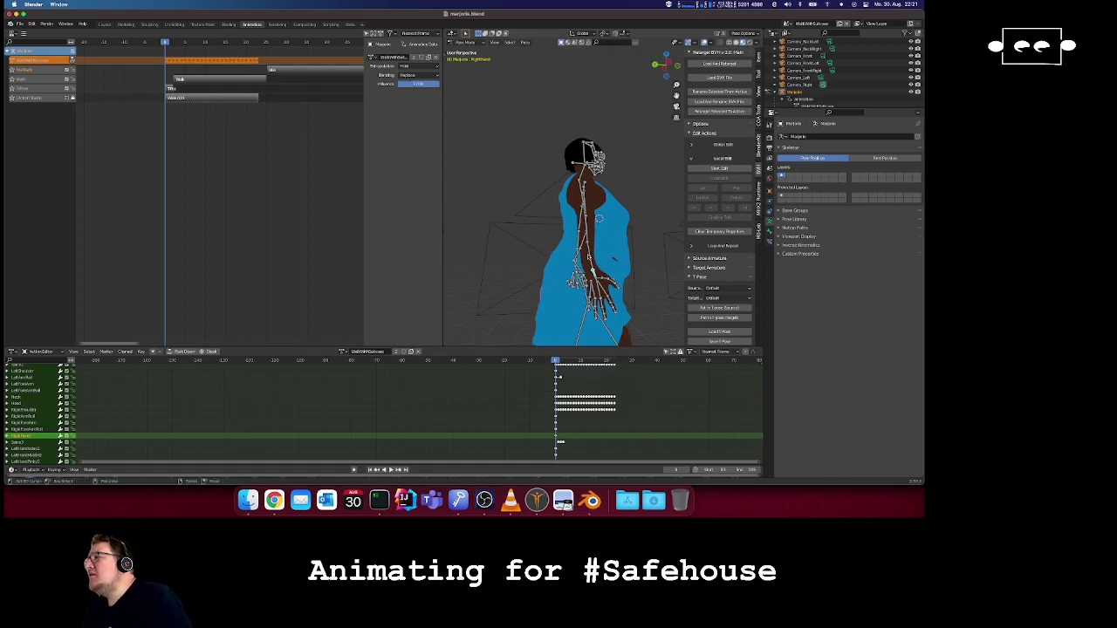
# - Rotate the RightForeArmRoll bone slightly backward at frame 0 and insert a keyframe for it
pyautogui.click(589, 257)
pyautogui.press('r')
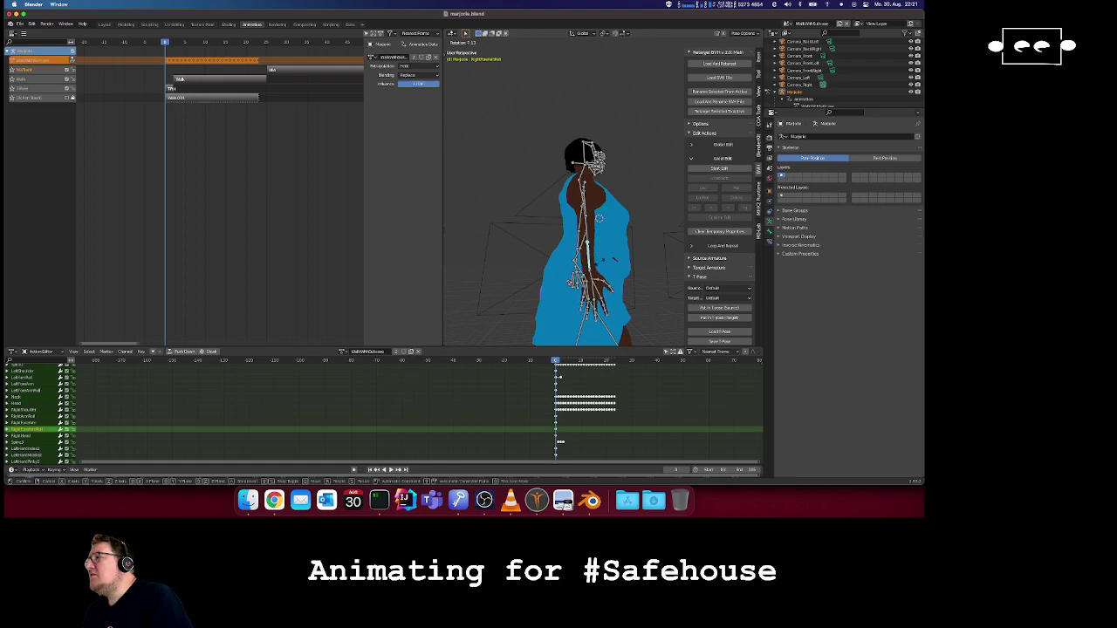
pyautogui.click(609, 260)
pyautogui.press('i')
pyautogui.click(608, 261)
# - Rotate the right hand outward in the front view until it lines up with the forearm, and play back the animation
pyautogui.moveTo(608, 261)
pyautogui.mouseDown(button='middle')
pyautogui.moveTo(616, 258)
pyautogui.moveTo(587, 268)
pyautogui.mouseUp(button='middle')
pyautogui.hscroll(10, 617, 259)
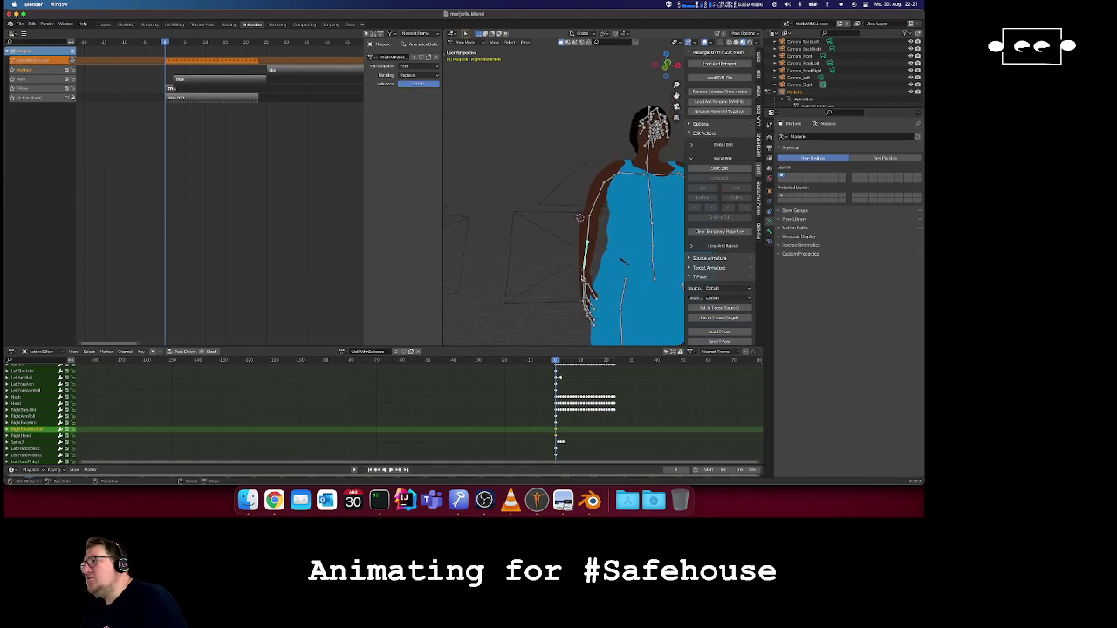
pyautogui.press('r')
pyautogui.press('Escape')
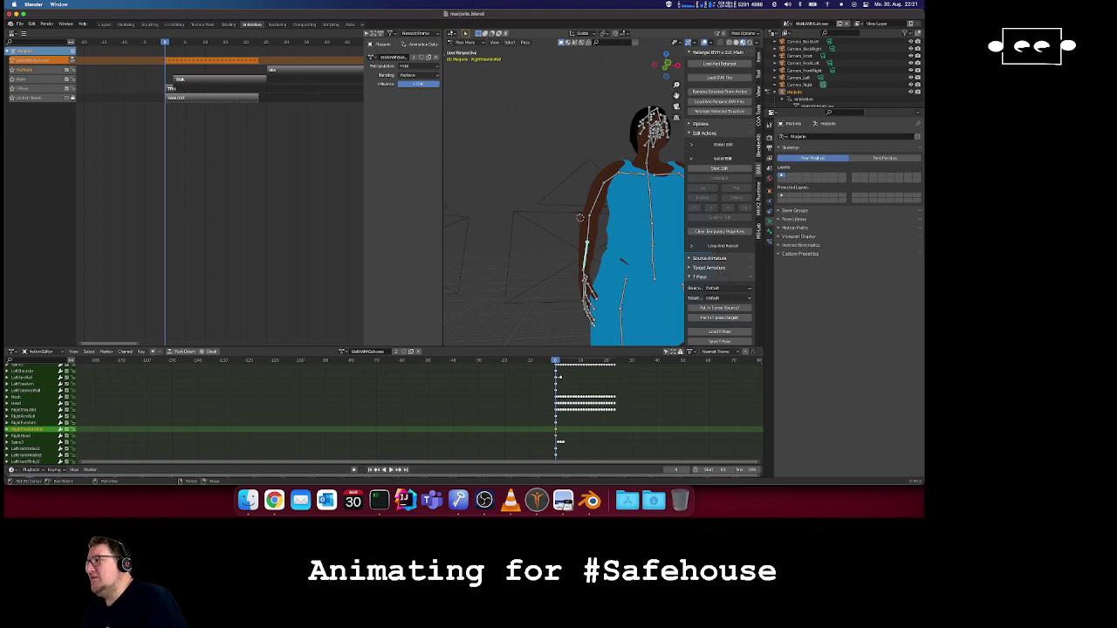
pyautogui.rightClick(584, 278)
pyautogui.press('r')
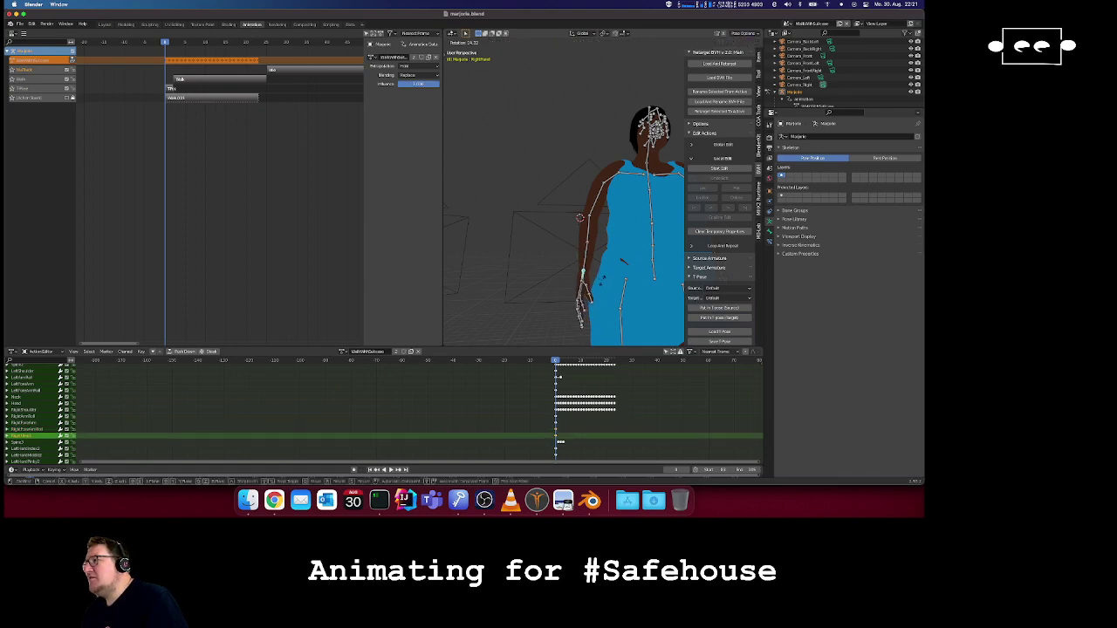
pyautogui.click(601, 280)
pyautogui.moveTo(602, 280); pyautogui.dragTo(621, 258, button='middle')
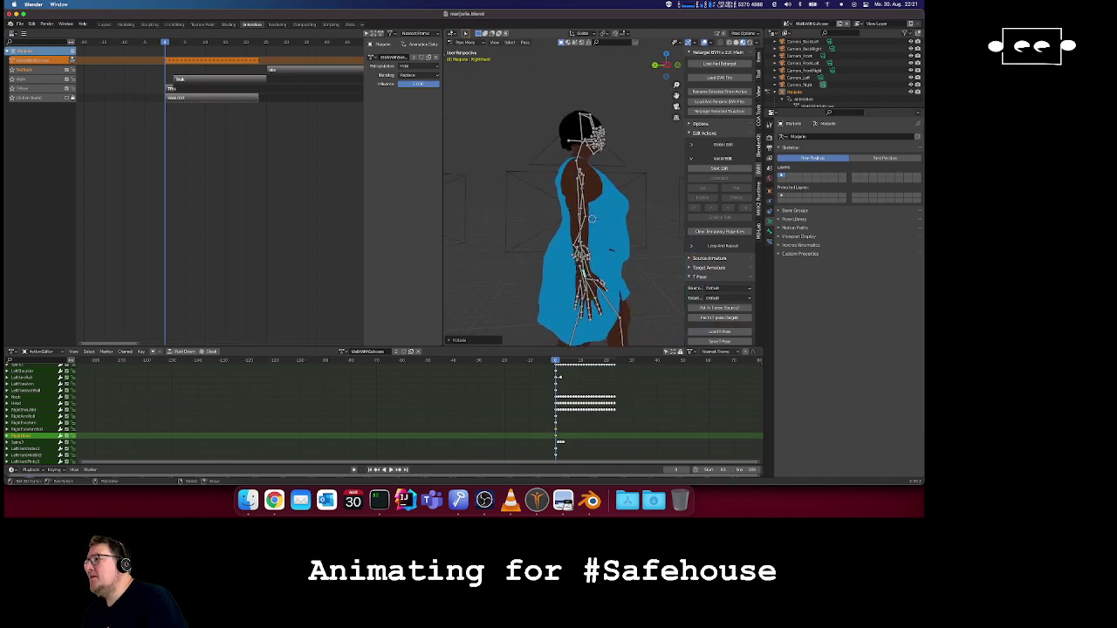
pyautogui.press('space')
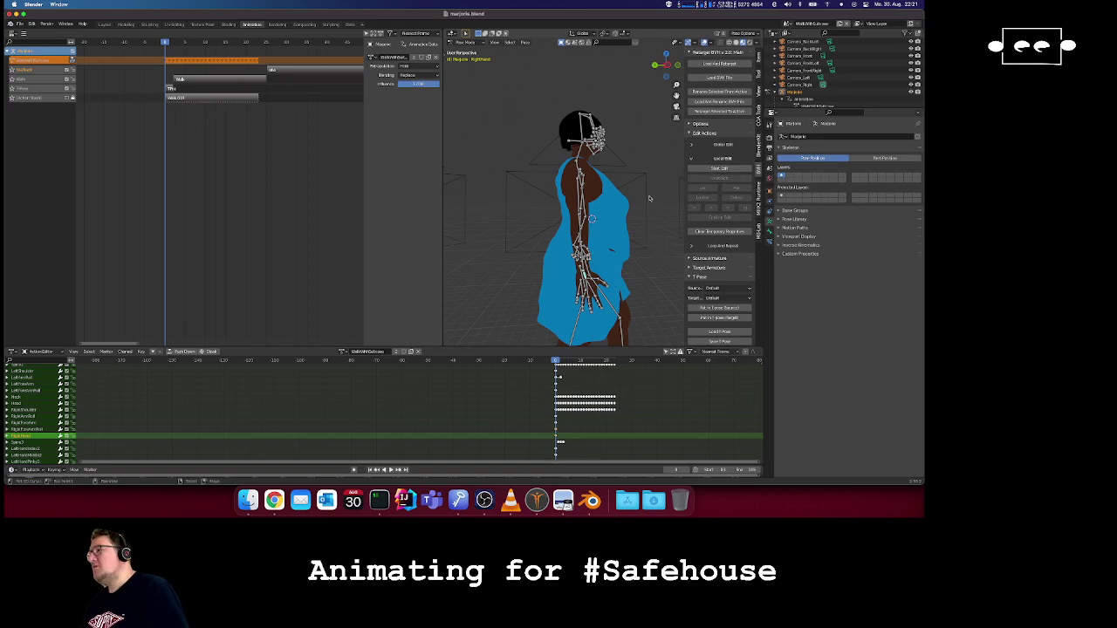
# - Rotate the RightArmRoll bone backward so the arm swings behind the body, and insert a keyframe for it at frame 0
pyautogui.rightClick(579, 193)
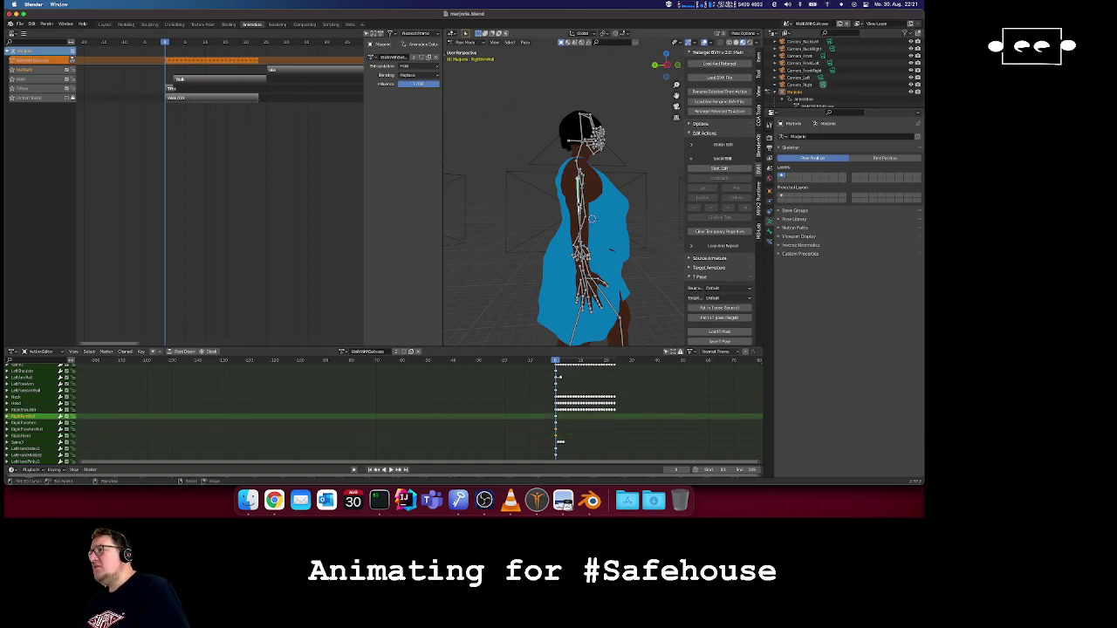
pyautogui.moveTo(591, 218); pyautogui.dragTo(600, 220, button='middle')
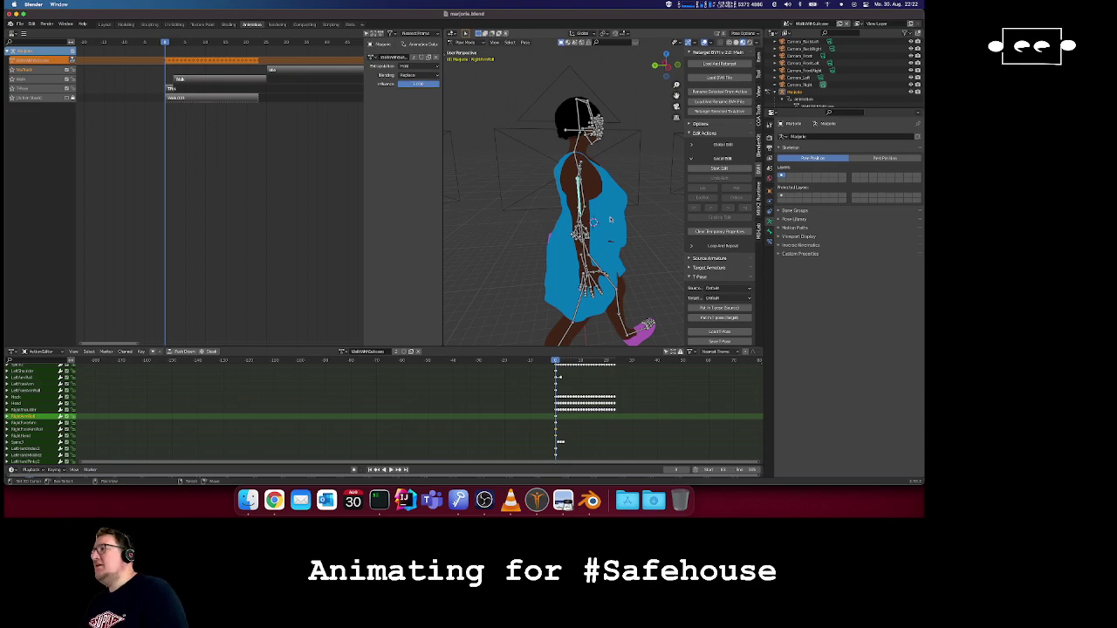
pyautogui.press('r')
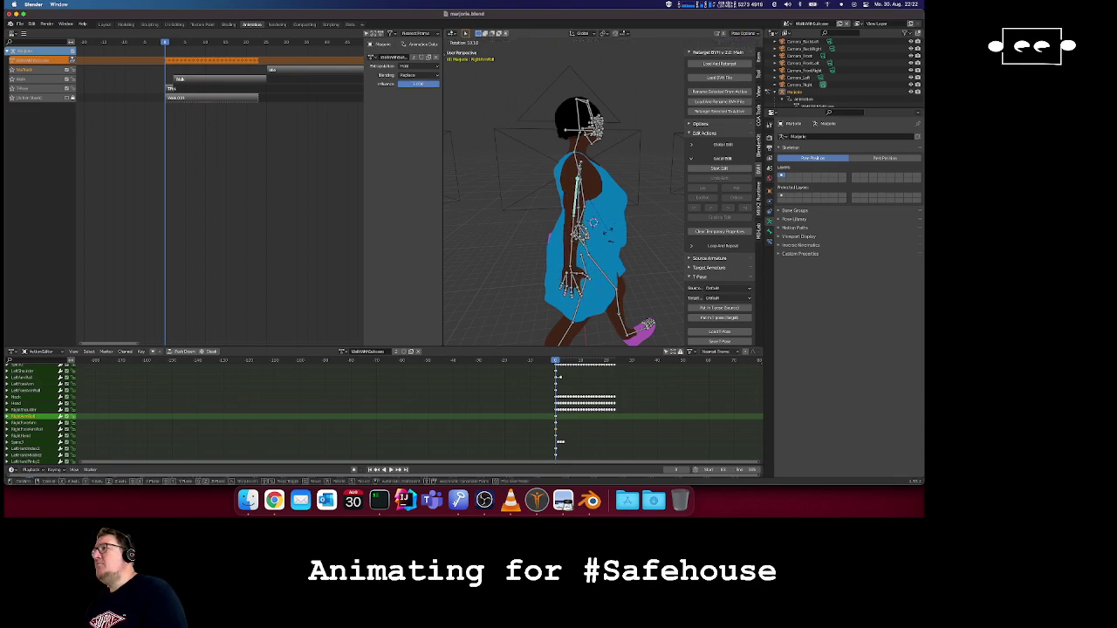
pyautogui.click(608, 232)
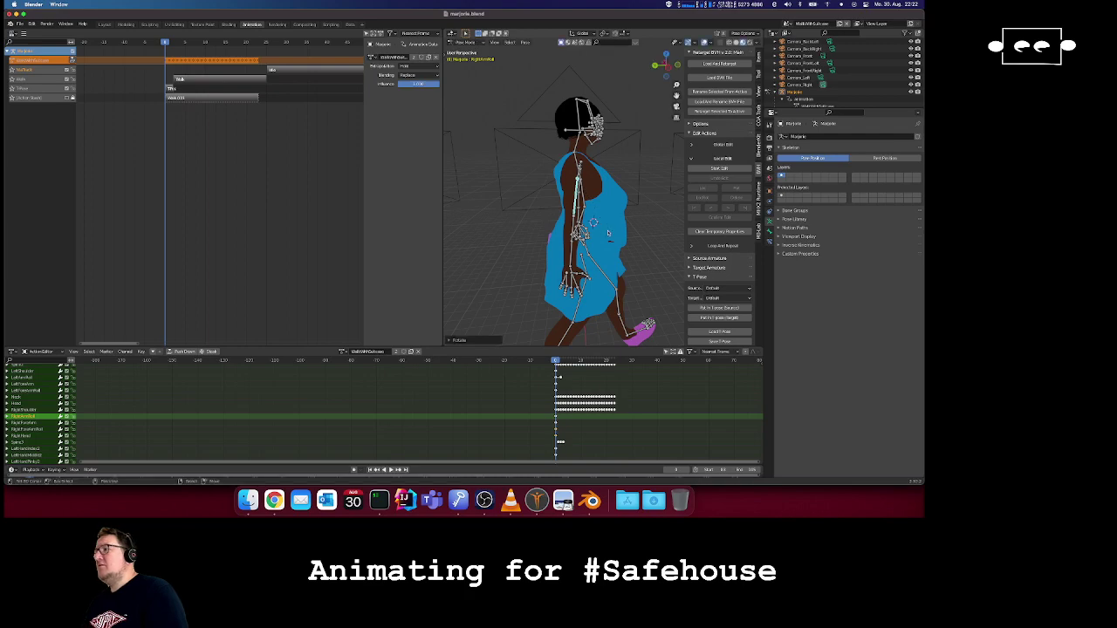
pyautogui.press('i')
pyautogui.click(608, 232)
# - Rotate the RightArmRoll bone forward at frame 5 until the arm hangs beside the body, and insert a keyframe for it
pyautogui.press('Right')
pyautogui.press('Right')
pyautogui.press('Right')
pyautogui.press('Right')
pyautogui.press('Right')
pyautogui.press('r')
pyautogui.click(622, 229)
pyautogui.press('i')
pyautogui.click(621, 229)
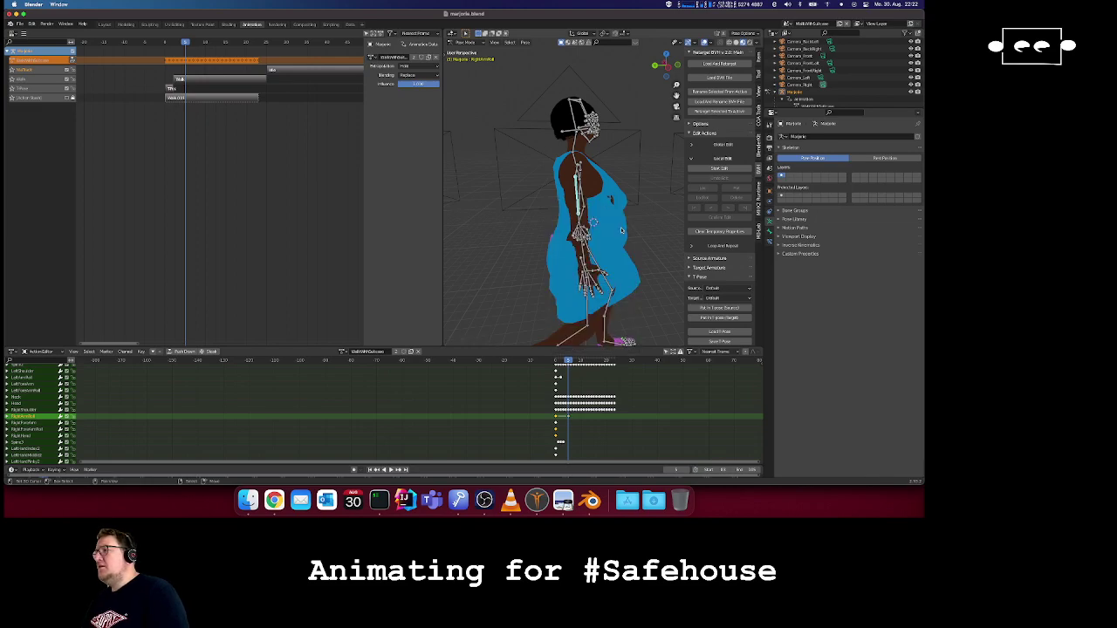
# - Rotate the RightArmRoll bone forward at frame 11 so the arm swings in front of the body, and insert a keyframe for it
pyautogui.press('Right')
pyautogui.press('Right')
pyautogui.press('Right')
pyautogui.press('Right')
pyautogui.press('Right')
pyautogui.press('Right')
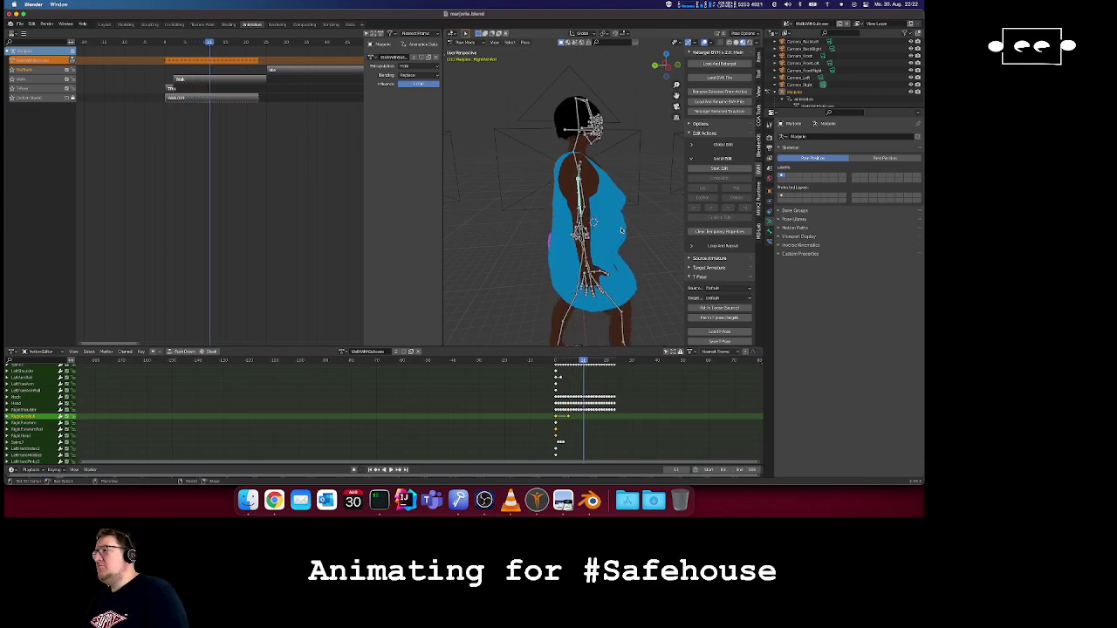
pyautogui.press('r')
pyautogui.click(634, 221)
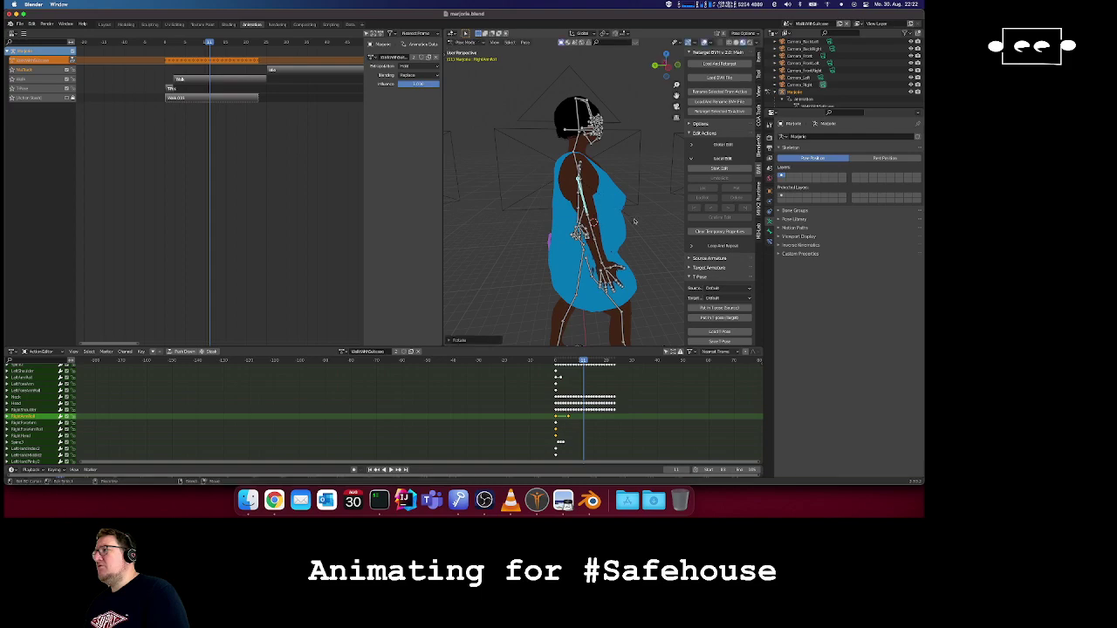
pyautogui.press('i')
pyautogui.click(634, 221)
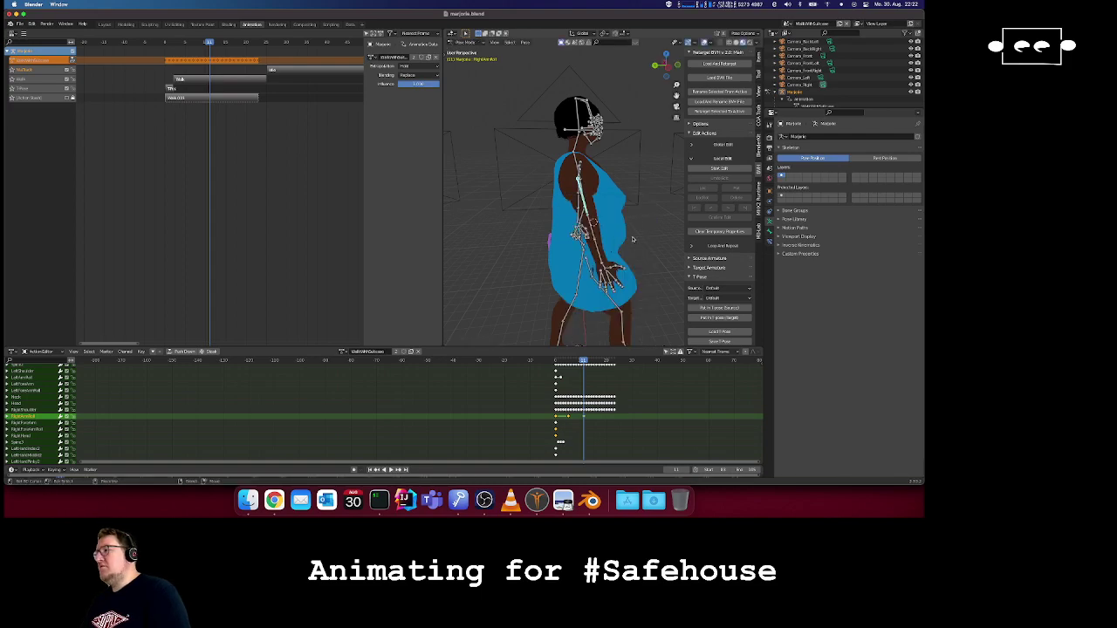
# - Rotate the RightArmRoll bone backward at frame 20 until the arm hangs beside the body, and insert a keyframe for it
pyautogui.click(555, 360)
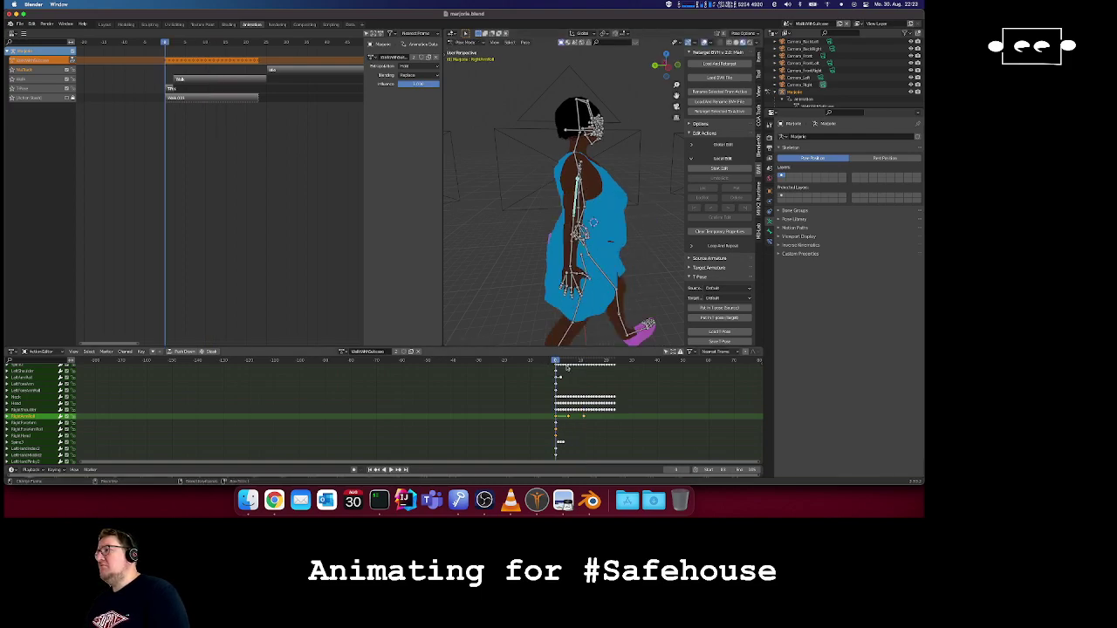
pyautogui.press('space')
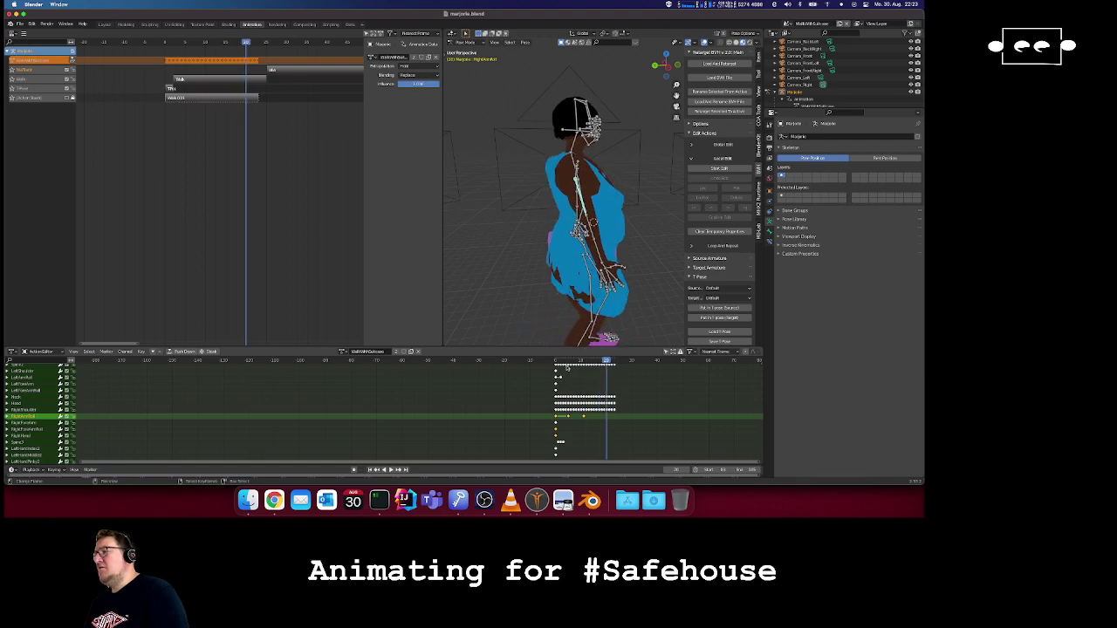
pyautogui.press('r')
pyautogui.click(598, 225)
pyautogui.press('i')
pyautogui.click(596, 229)
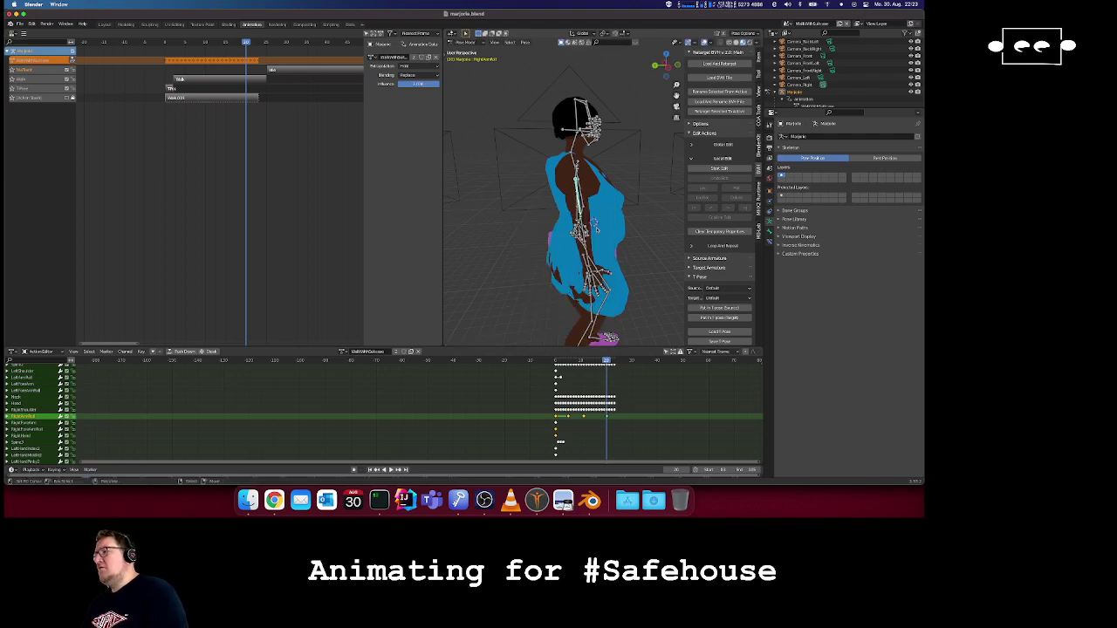
# - Rotate the RightArmRoll bone backward at frame 23 so the arm ends behind the body, insert a keyframe, and play back from frame 0
pyautogui.press('Right')
pyautogui.press('Right')
pyautogui.press('Right')
pyautogui.press('r')
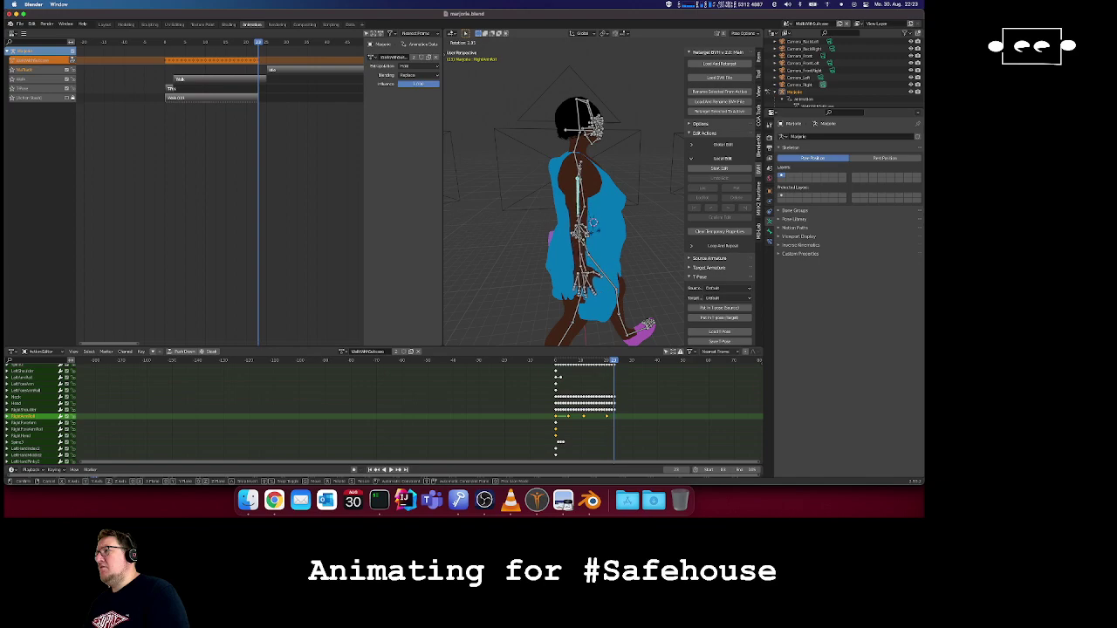
pyautogui.click(592, 222)
pyautogui.press('i')
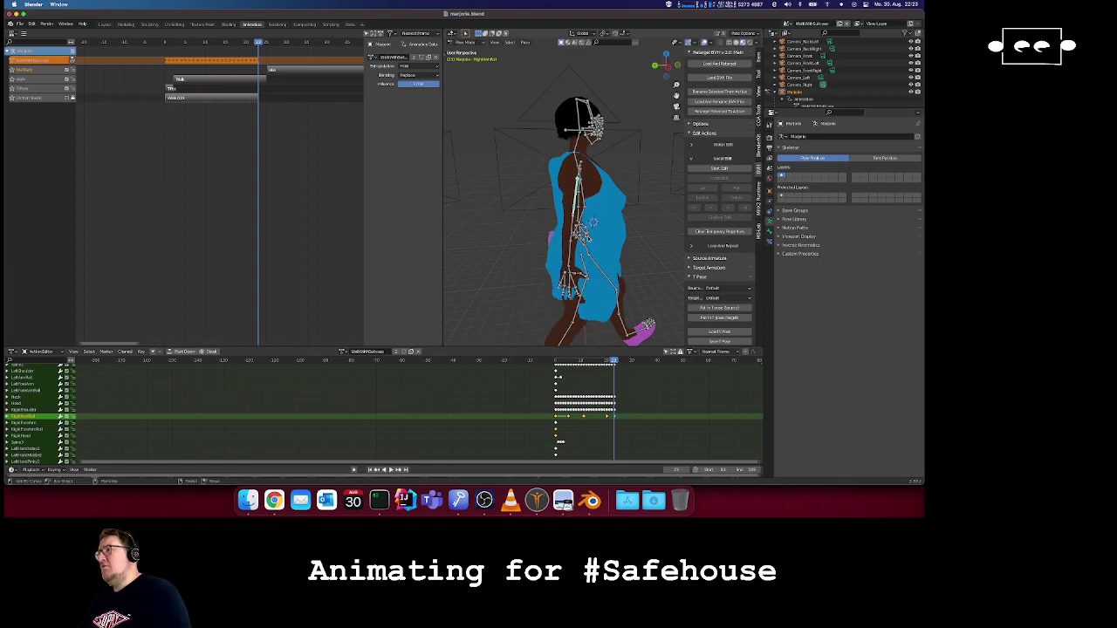
pyautogui.hotkey('shift', 'Left')
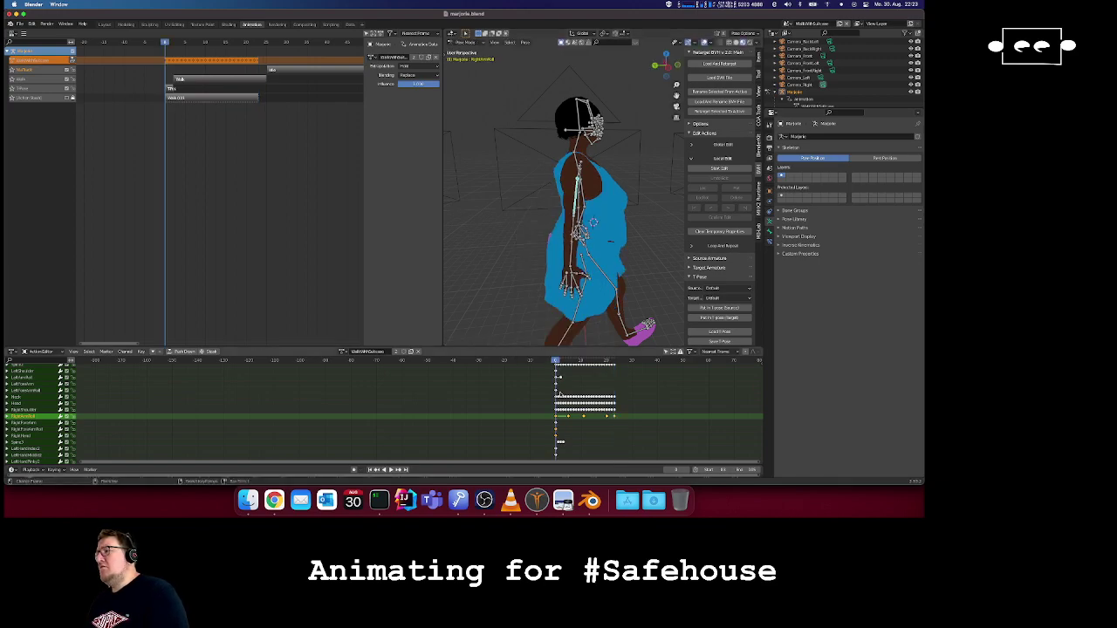
pyautogui.press('space')
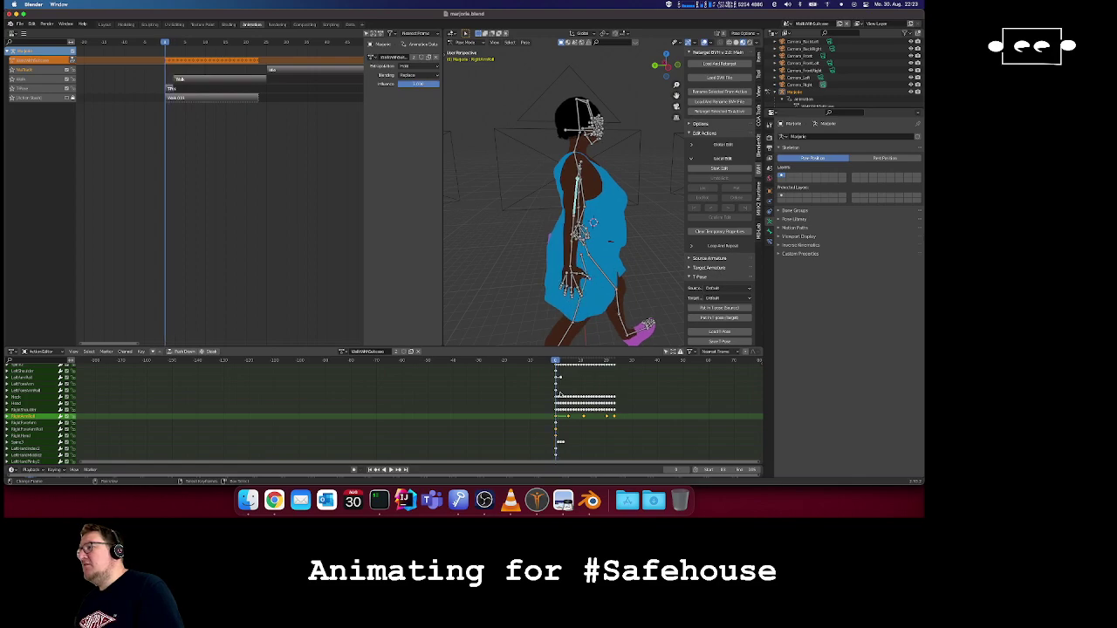
# - Preview the animation through the camera in the Layout workspace, and unlink the WalkWithSuitcase action in the Animation workspace's action editor
pyautogui.click(104, 24)
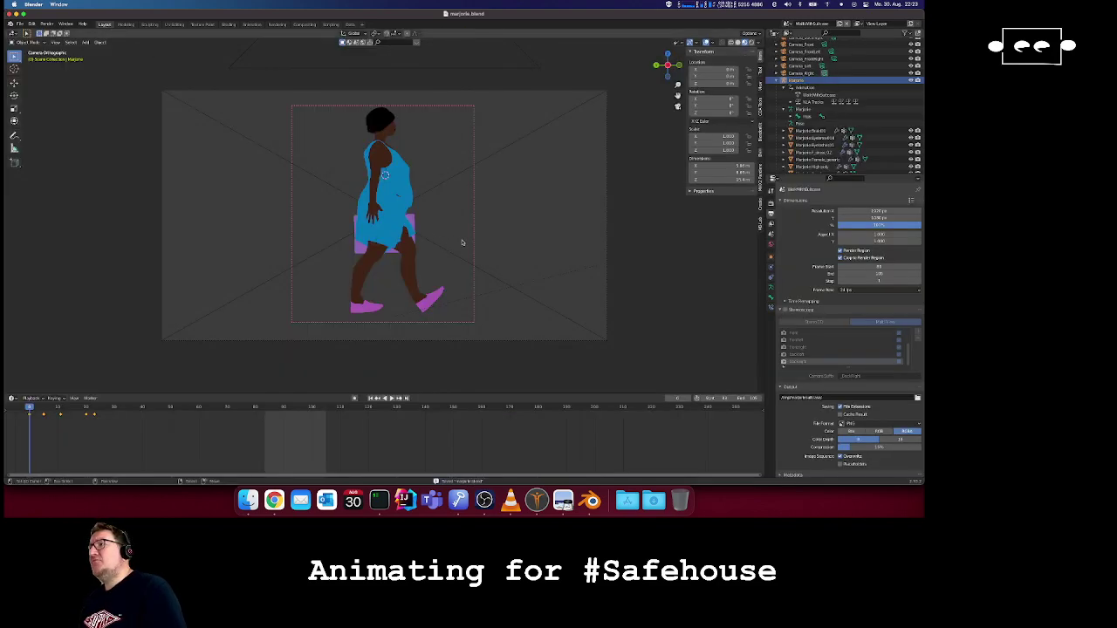
pyautogui.press('space')
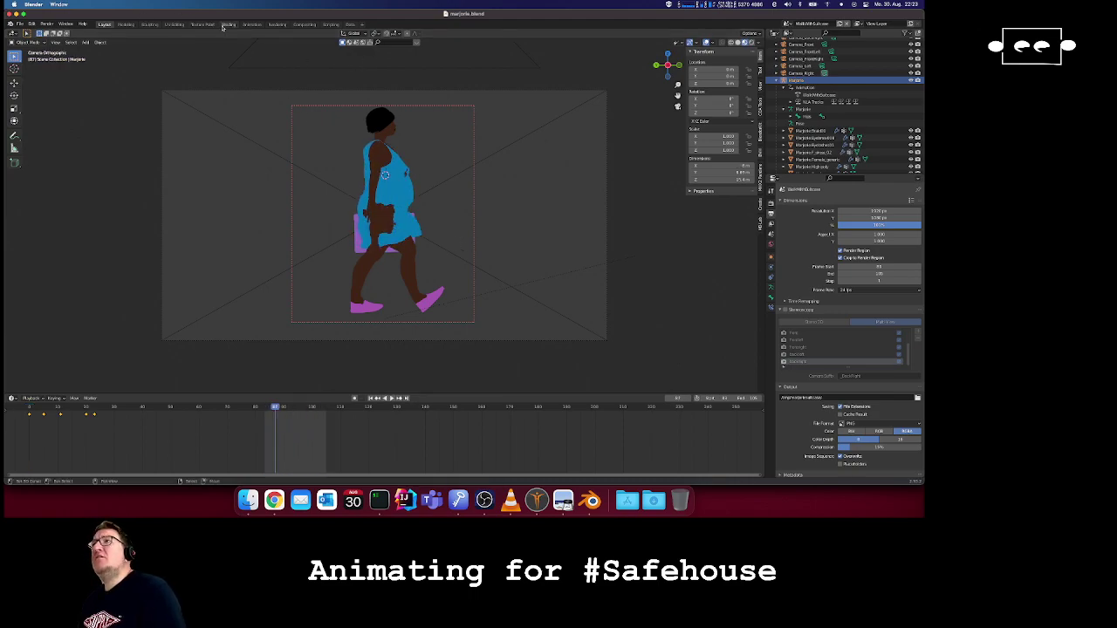
pyautogui.click(251, 24)
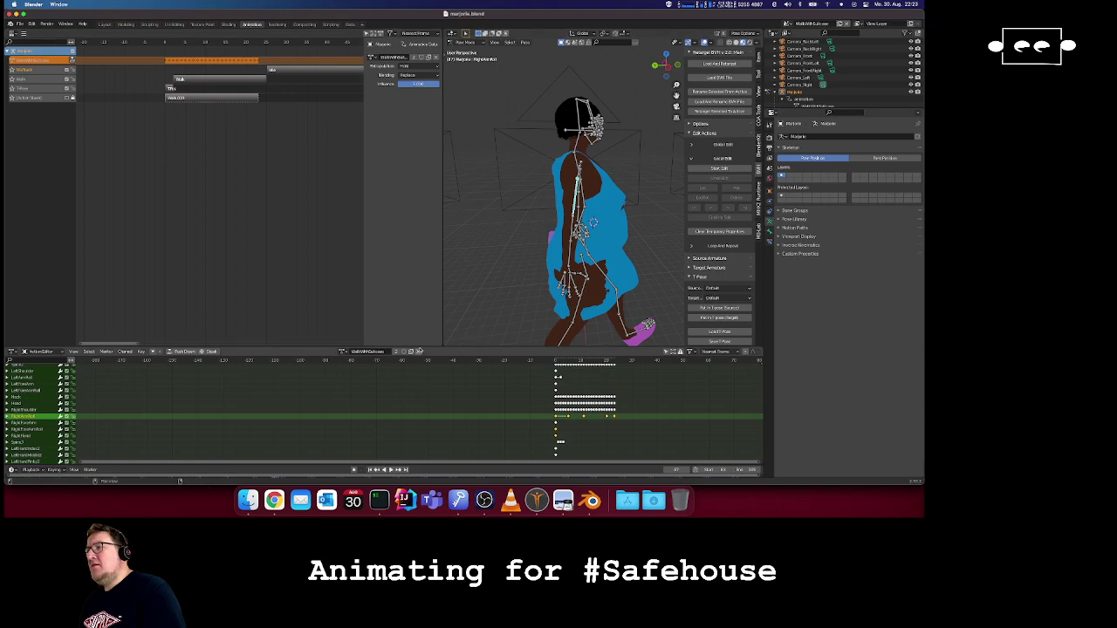
pyautogui.click(418, 351)
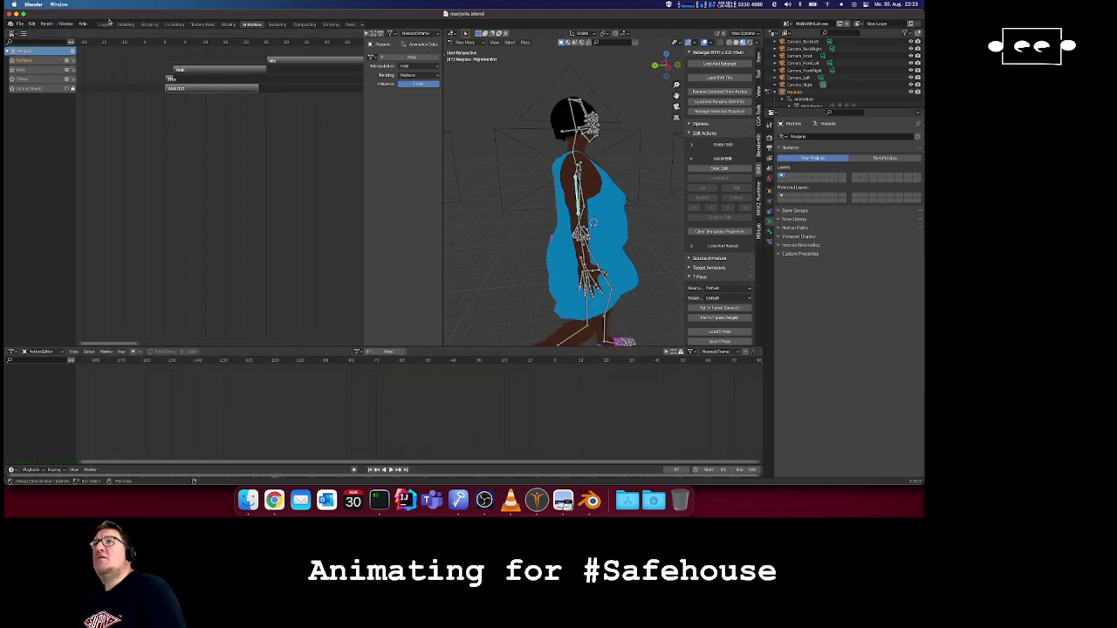
# - Play the walk in the Layout workspace's camera view from the start of the frame range, and return to that first frame
pyautogui.click(105, 24)
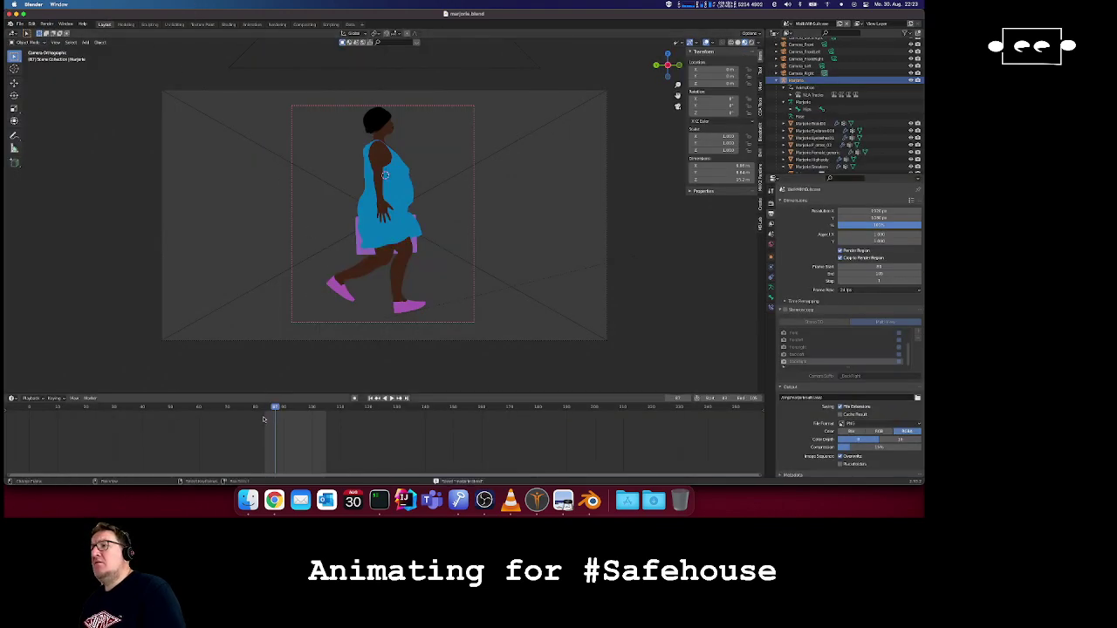
pyautogui.click(264, 409)
pyautogui.press('space')
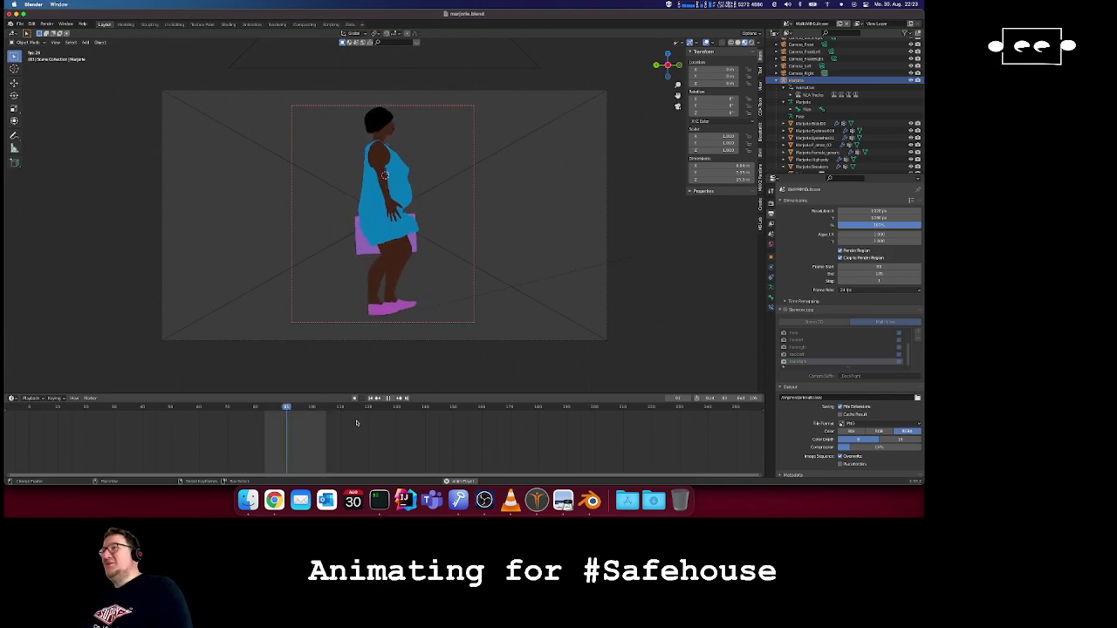
pyautogui.press('space')
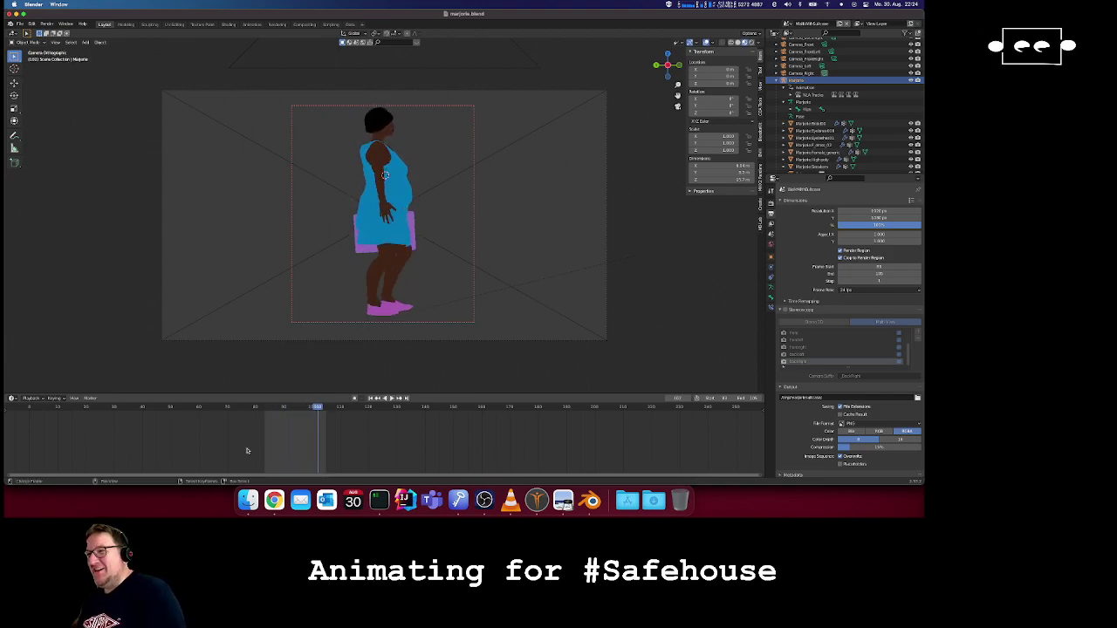
pyautogui.click(267, 409)
pyautogui.moveTo(266, 409); pyautogui.dragTo(263, 408)
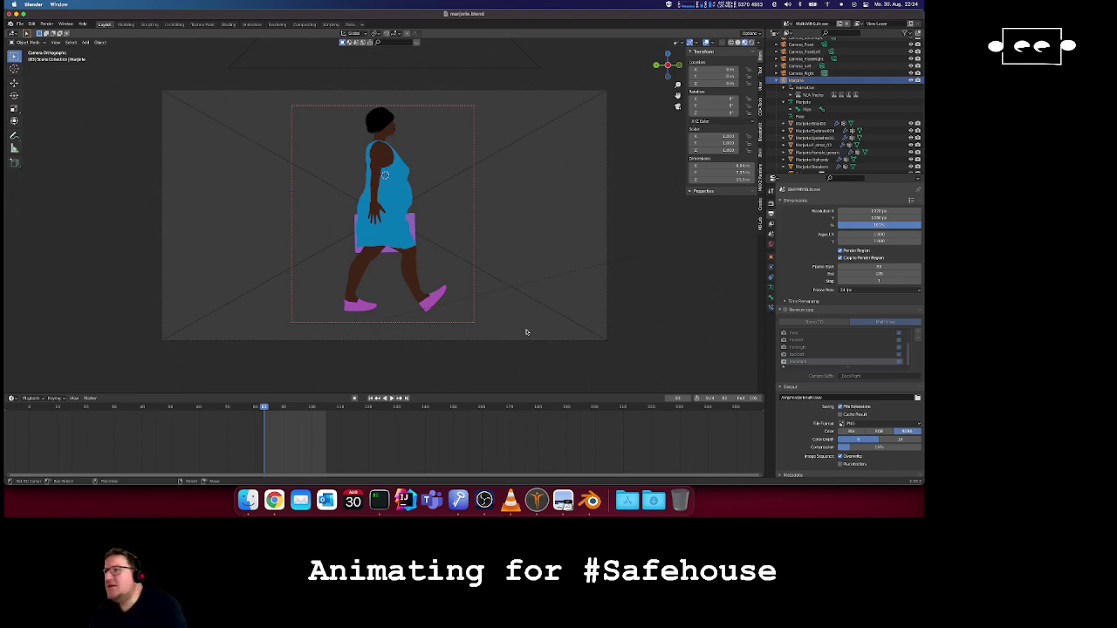
# - Examine the walk cycle frame by frame in the camera view, comparing the right arm's swing with the leg positions
pyautogui.press('Right')
pyautogui.press('Right')
pyautogui.press('Right')
pyautogui.press('Right')
pyautogui.press('Right')
pyautogui.press('Right')
pyautogui.press('Right')
pyautogui.press('Right')
pyautogui.press('Right')
pyautogui.press('Right')
pyautogui.press('Right')
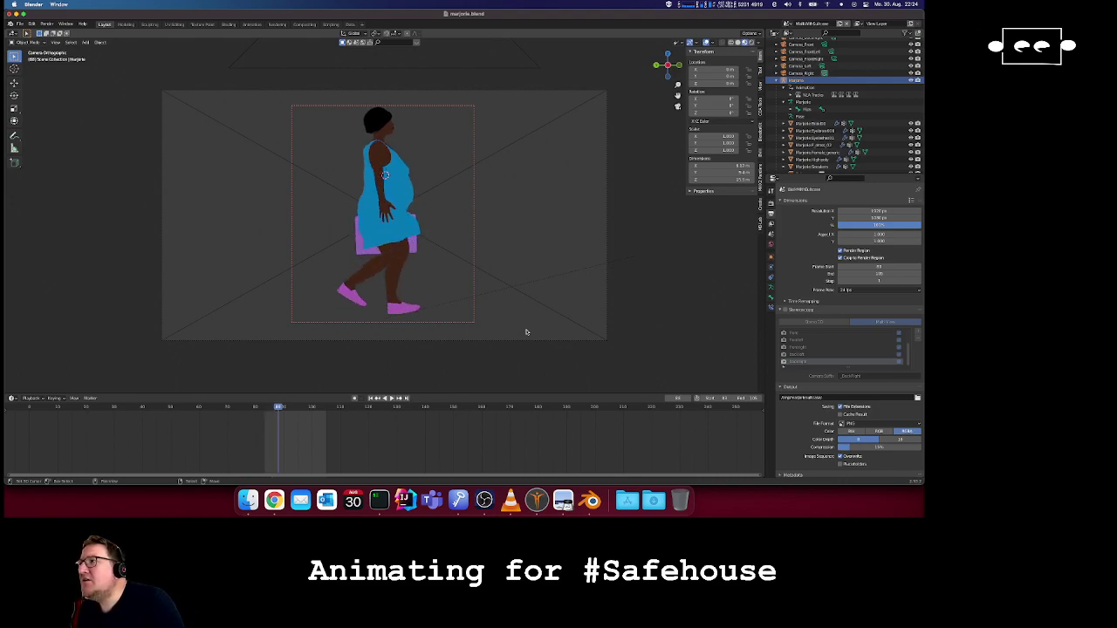
pyautogui.press('Left')
pyautogui.press('Left')
pyautogui.press('Left')
pyautogui.press('Left')
pyautogui.press('Left')
pyautogui.press('Left')
pyautogui.press('Left')
pyautogui.press('Left')
pyautogui.press('Left')
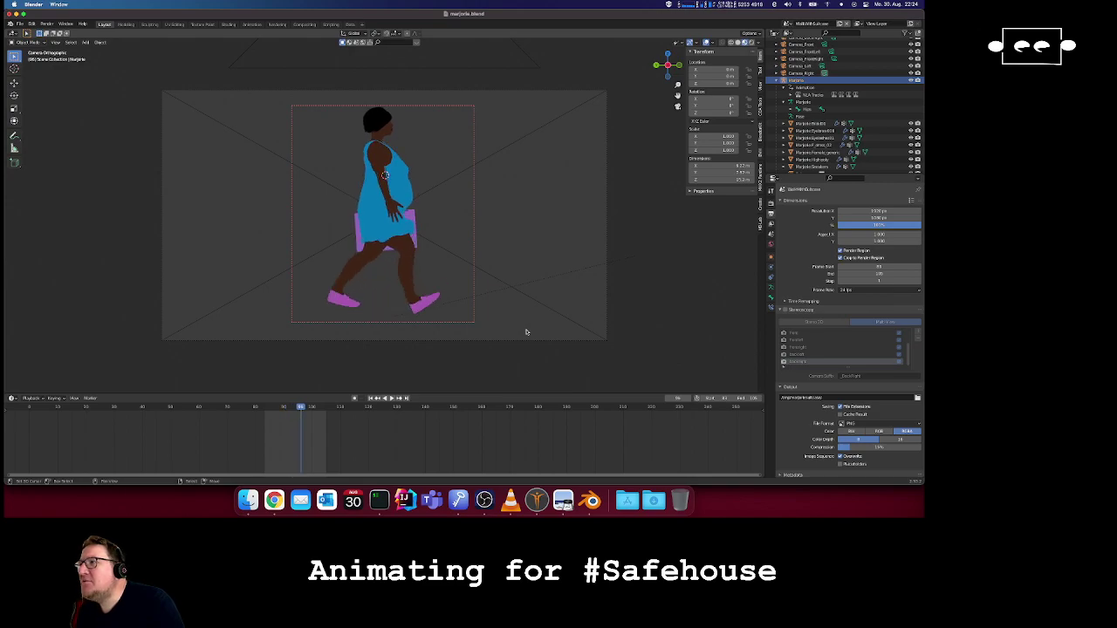
pyautogui.press('Left')
pyautogui.press('Left')
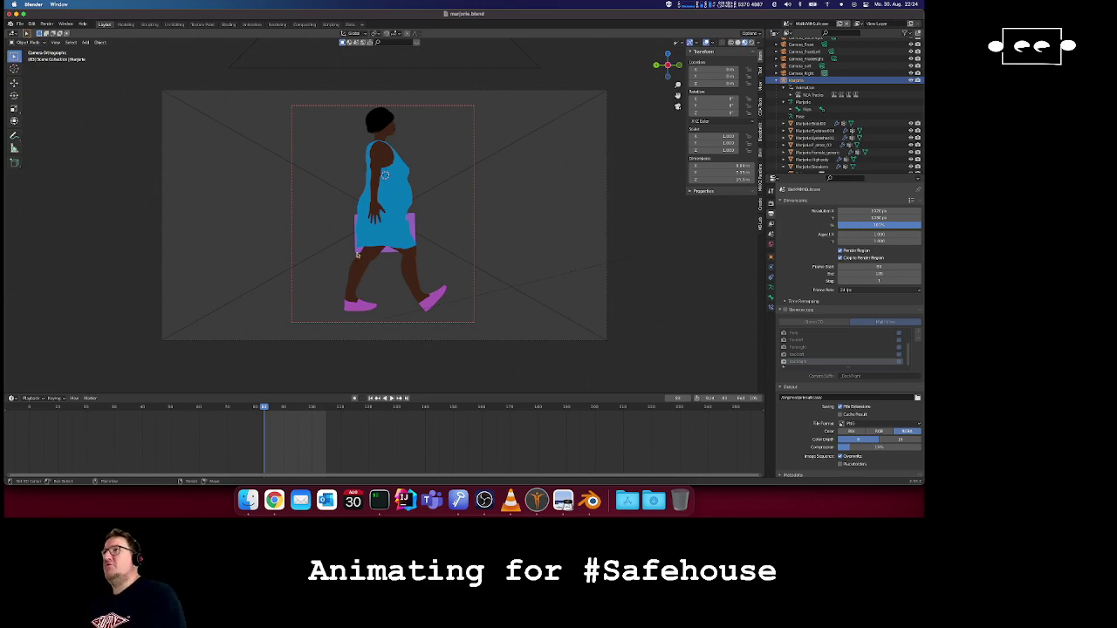
# - Return to the Animation workspace and assign the WalkWithSuitcase action to the armature again
pyautogui.click(252, 24)
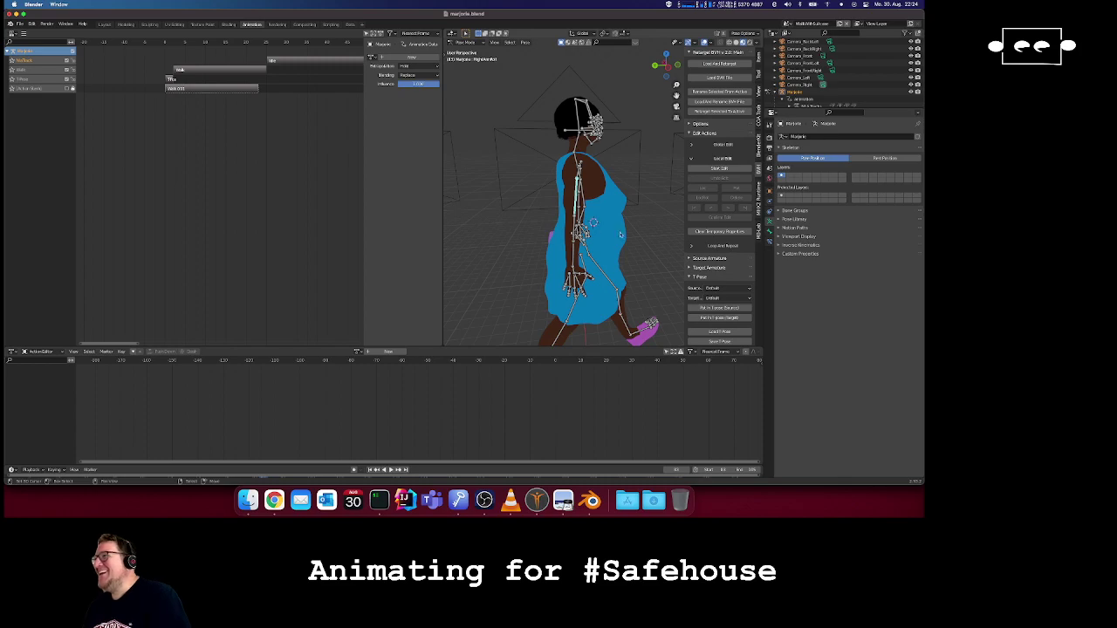
pyautogui.press('space')
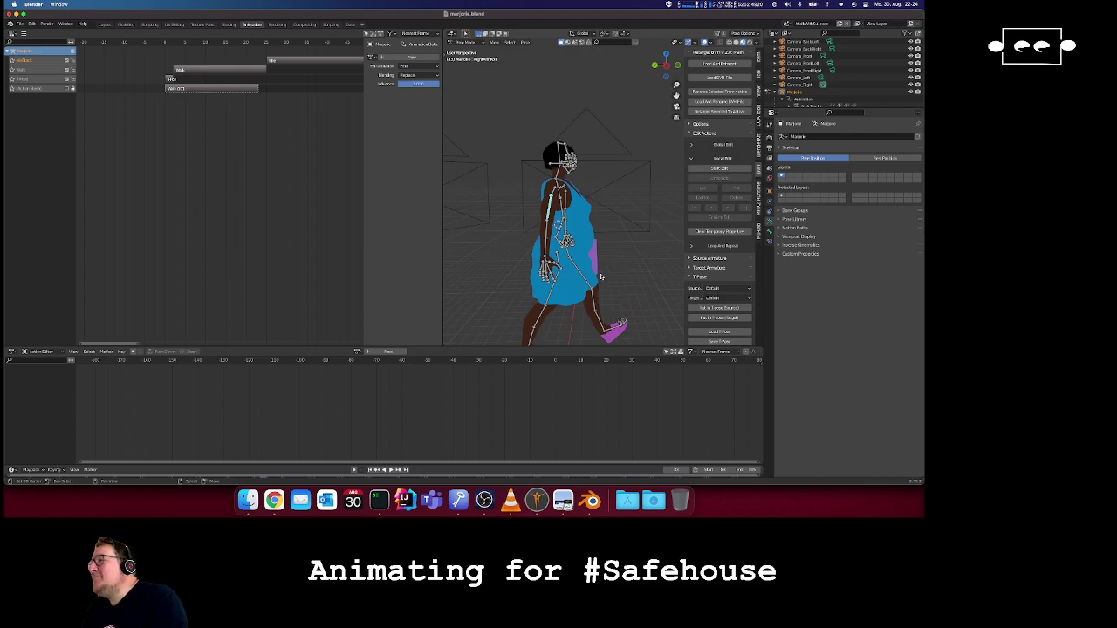
pyautogui.click(357, 350)
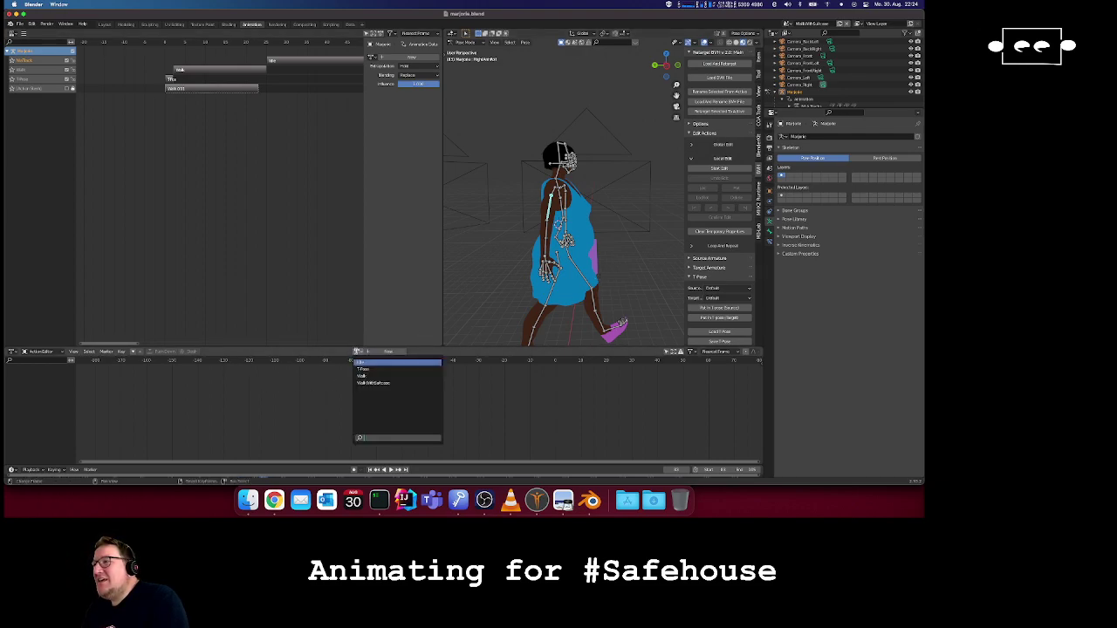
pyautogui.click(373, 384)
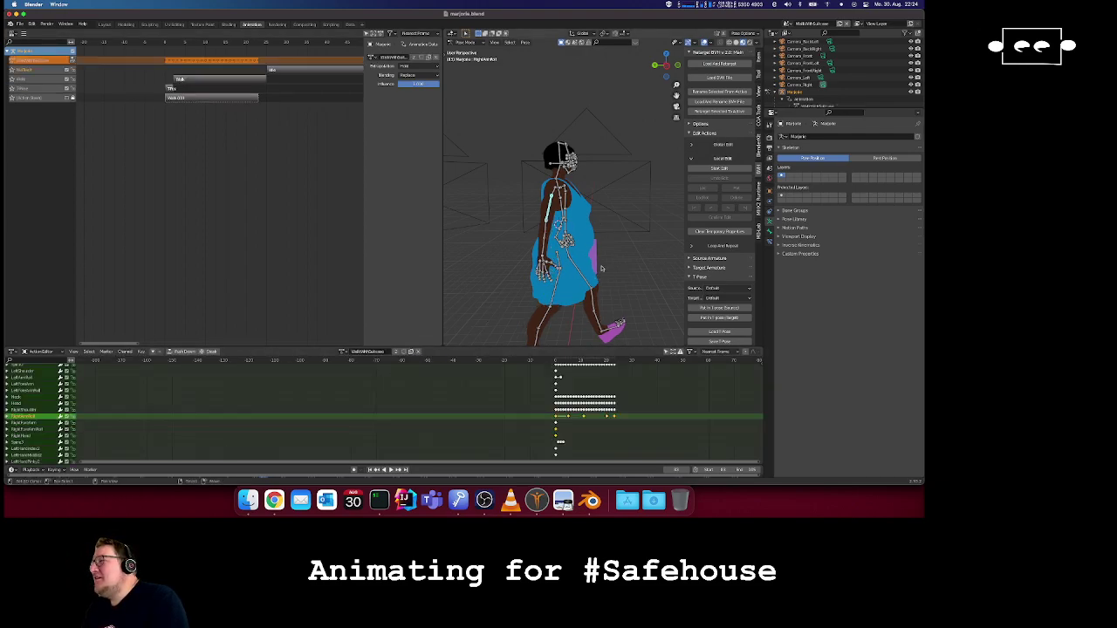
pyautogui.press('r')
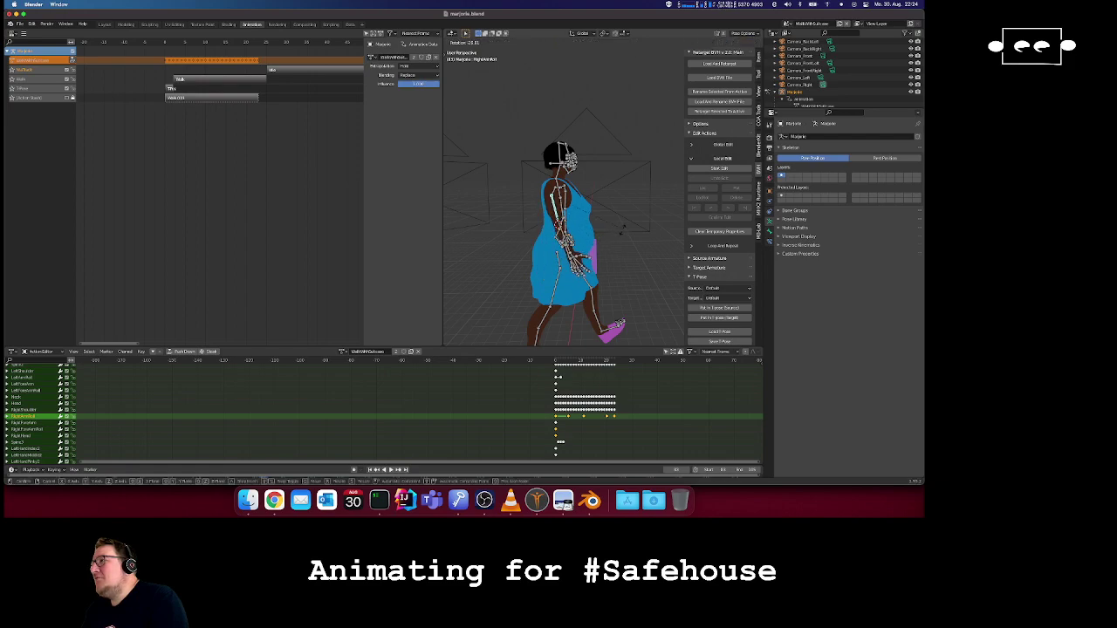
pyautogui.click(622, 231)
pyautogui.press('i')
pyautogui.click(622, 231)
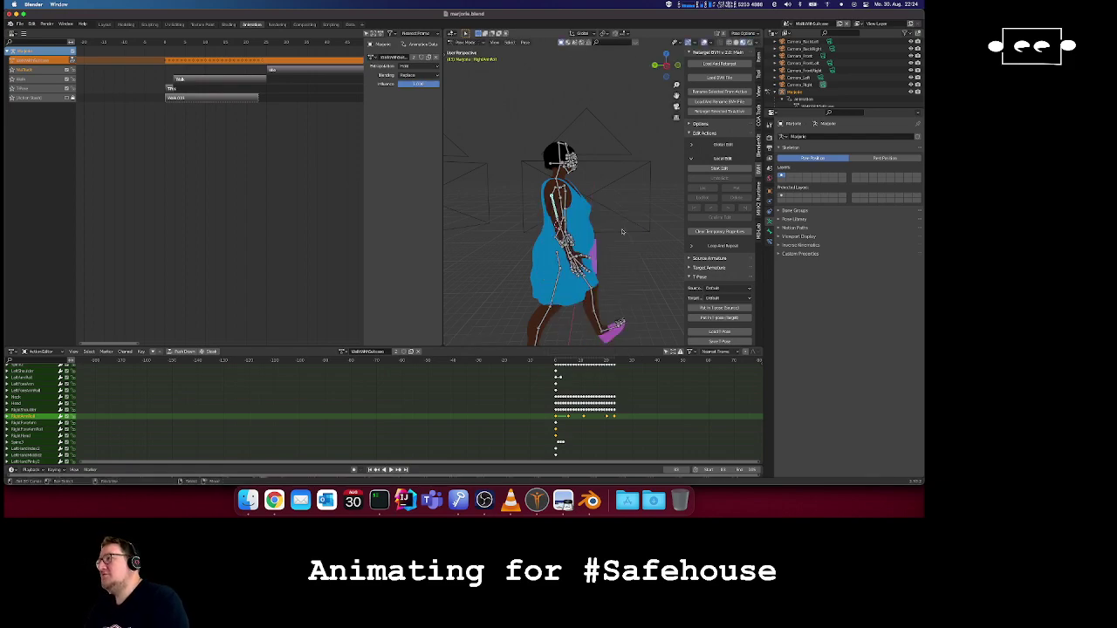
pyautogui.press('Right')
pyautogui.press('Right')
pyautogui.press('Right')
pyautogui.press('Right')
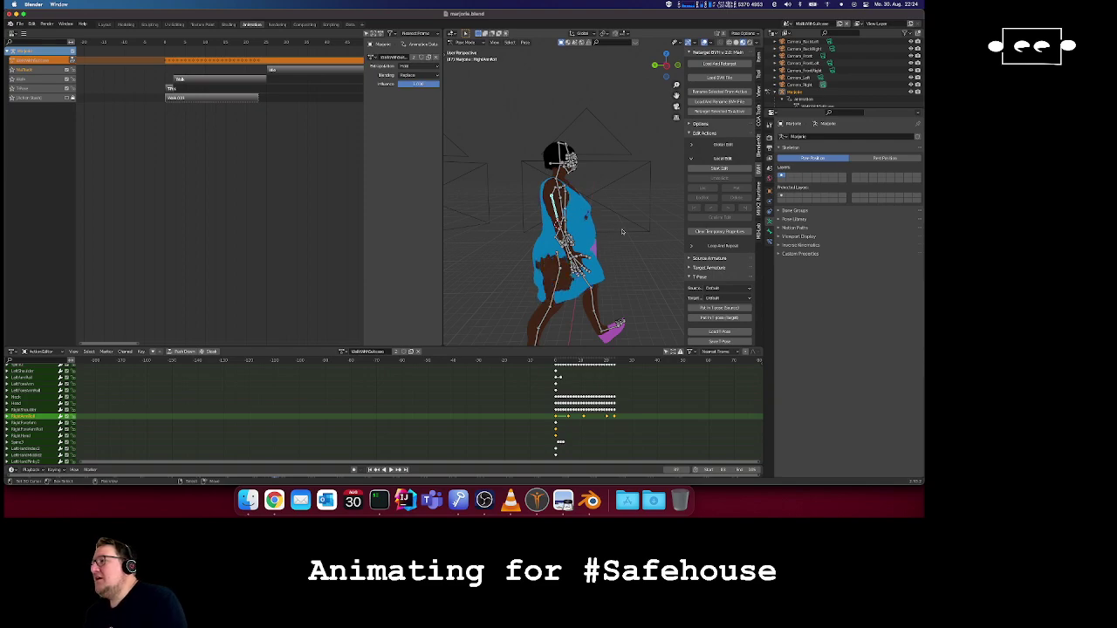
pyautogui.click(556, 360)
pyautogui.press('Right')
pyautogui.press('Left')
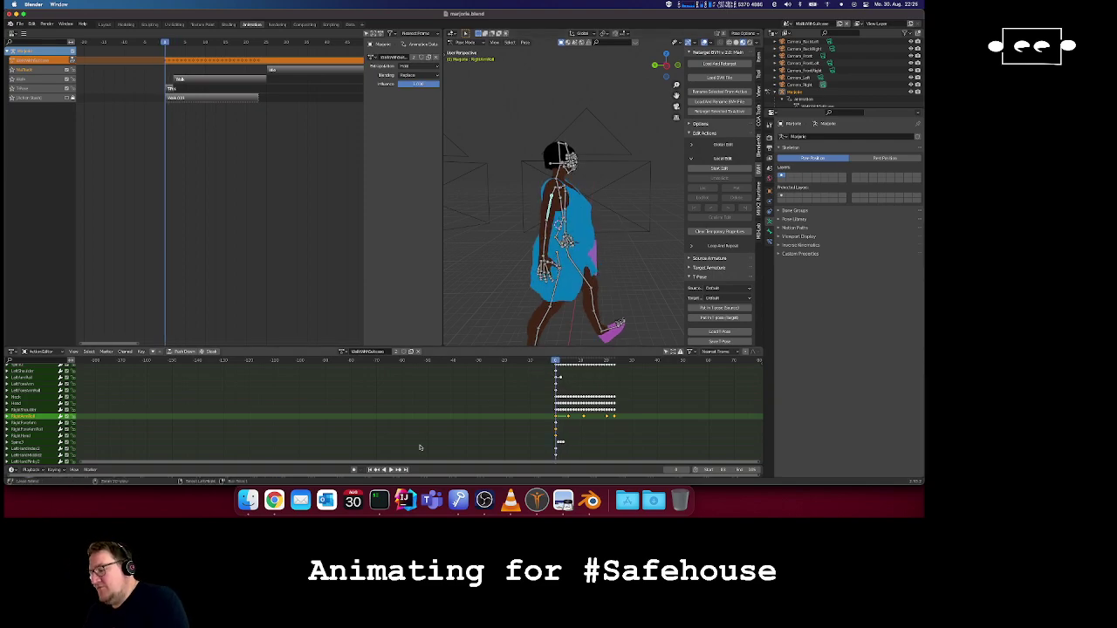
pyautogui.hotkey('ctrl', 'z')
pyautogui.hotkey('ctrl', 'z')
# - Rotate the RightArmRoll bone forward at frame 0 so the arm swings in front of the body, and insert a keyframe for it
pyautogui.click(555, 360)
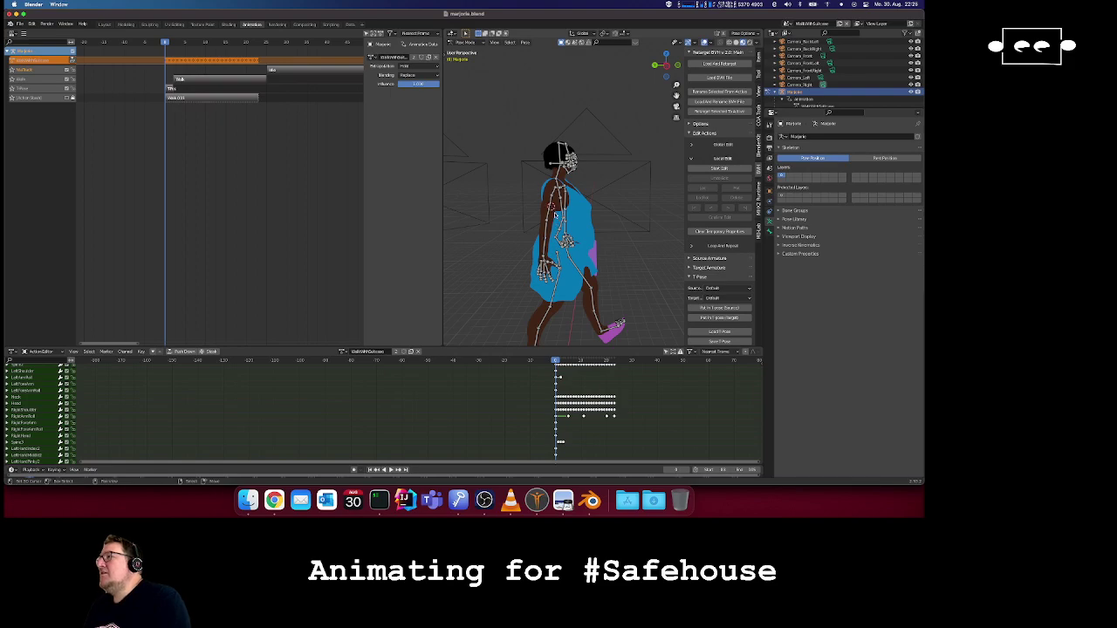
pyautogui.click(551, 207)
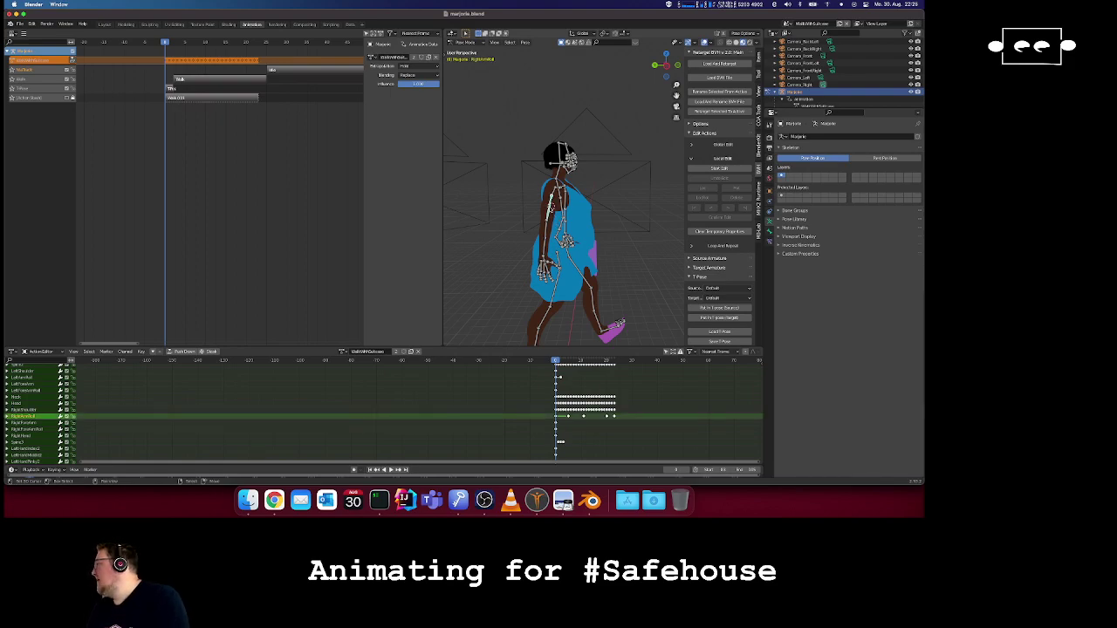
pyautogui.press('r')
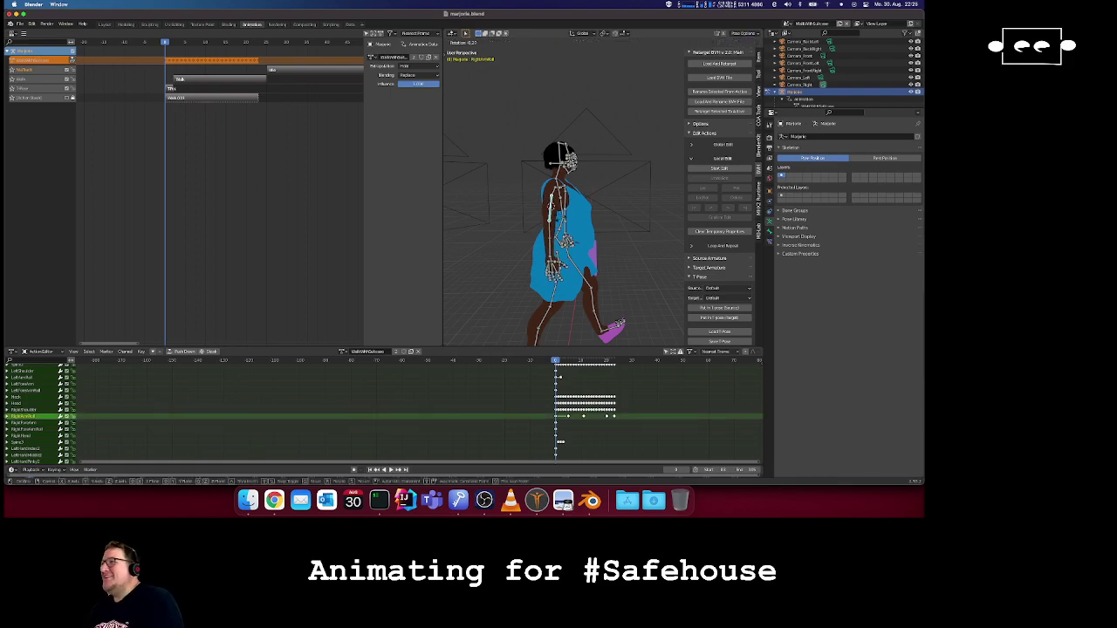
pyautogui.click(569, 220)
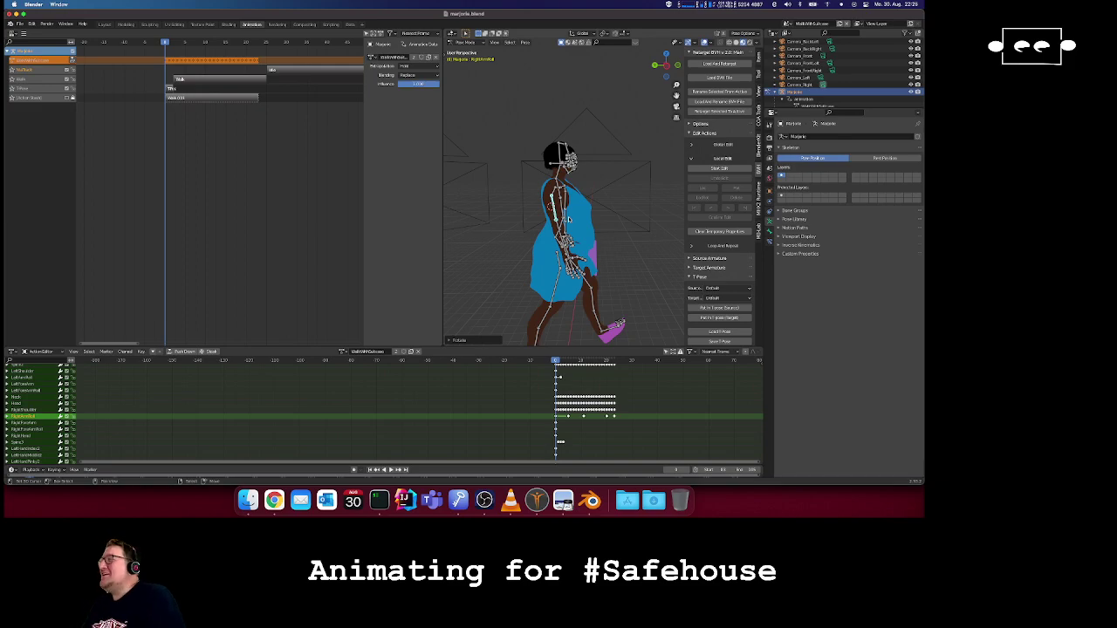
pyautogui.press('i')
pyautogui.click(610, 248)
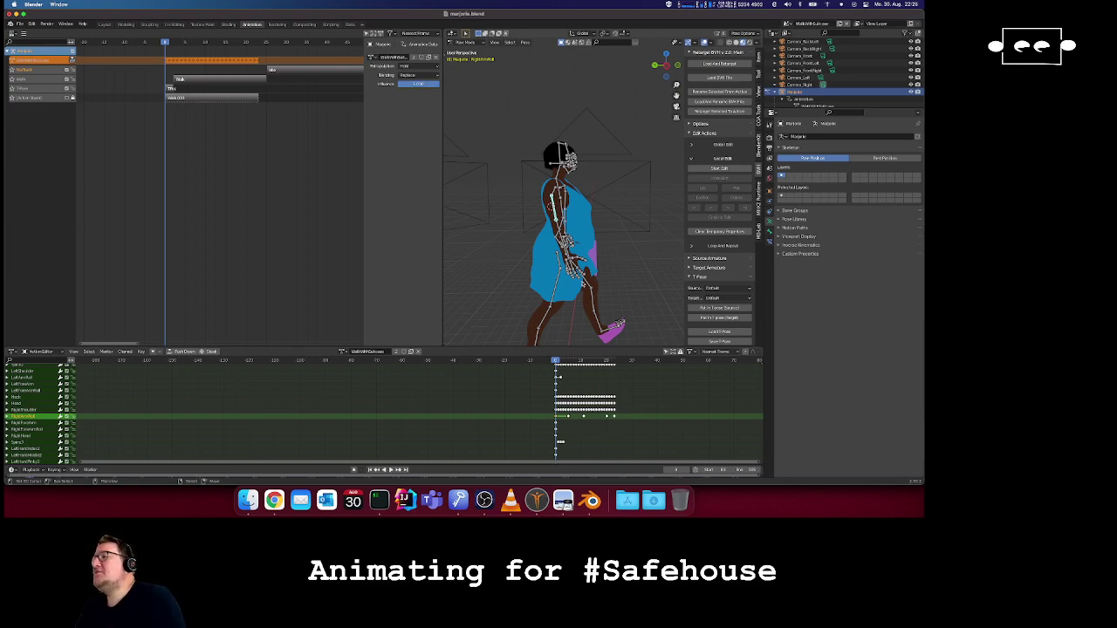
# - Rotate the RightArmRoll bone backward at frame 11 so the arm swings behind the body, and insert a keyframe for it
pyautogui.press('space')
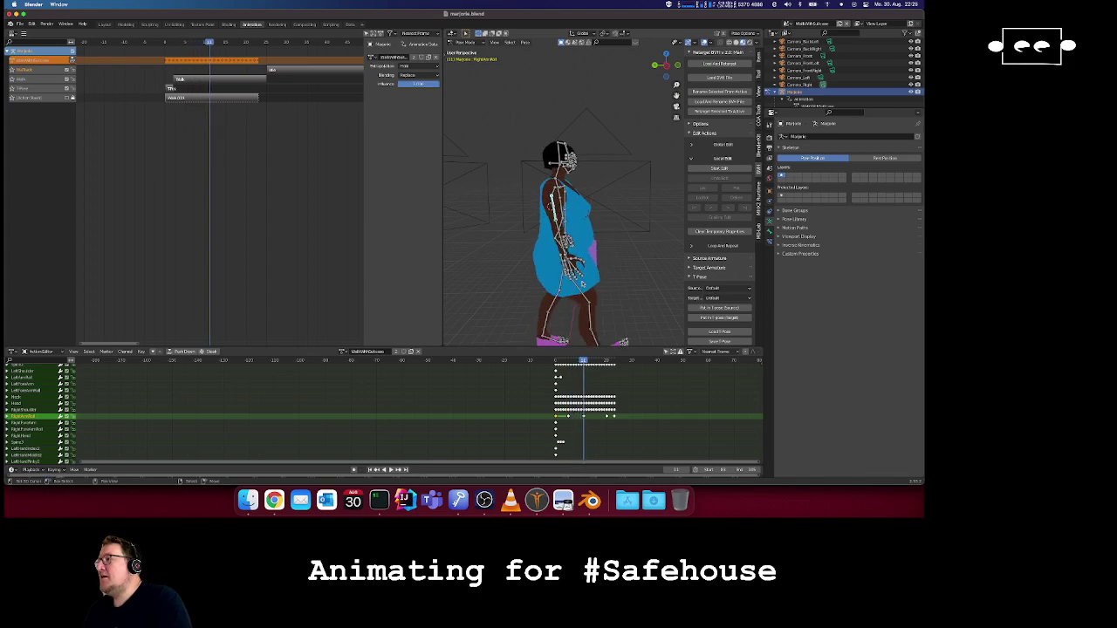
pyautogui.press('r')
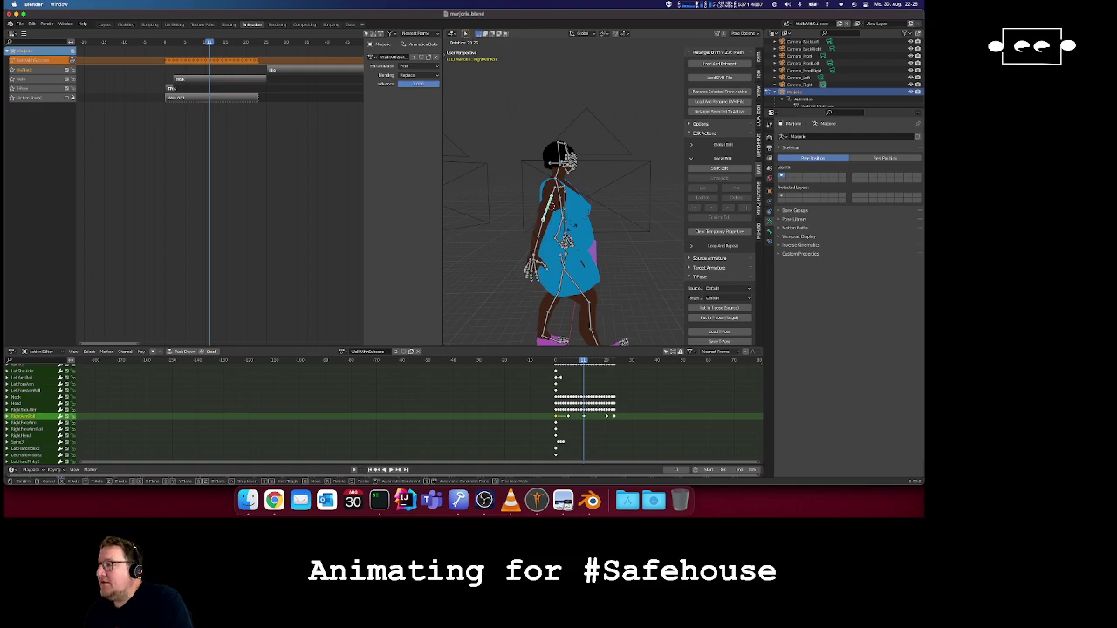
pyautogui.click(573, 228)
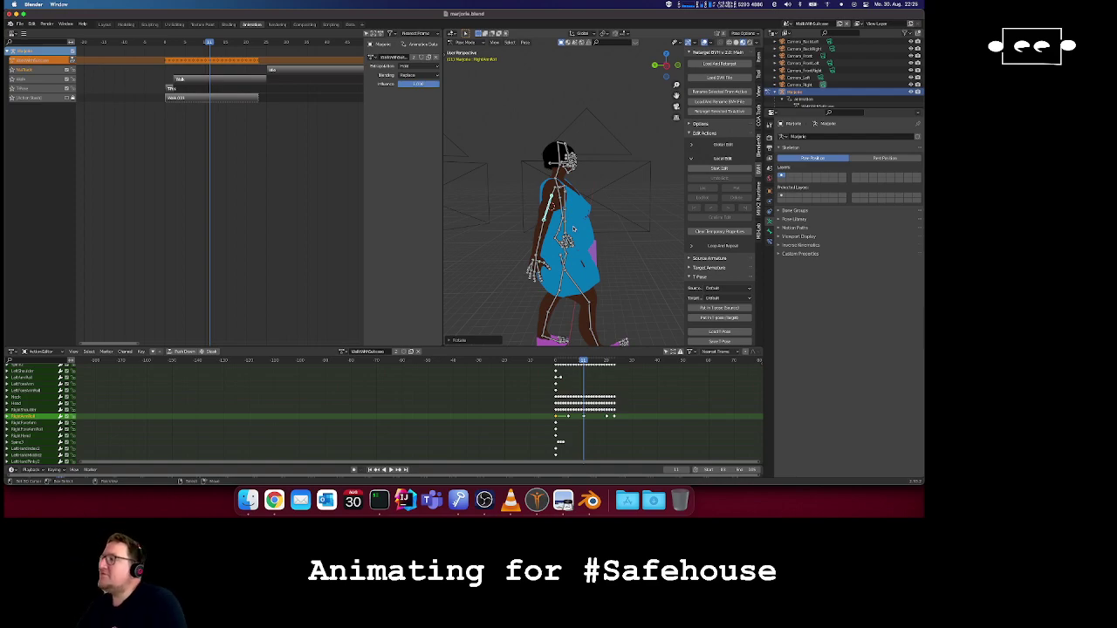
pyautogui.press('i')
pyautogui.click(565, 236)
# - Examine frames 11 to 20 of the walk cycle one by one, following the right arm's swing against the legs
pyautogui.press('Right')
pyautogui.press('Right')
pyautogui.press('Right')
pyautogui.press('Right')
pyautogui.press('Right')
pyautogui.press('Right')
pyautogui.press('Right')
pyautogui.press('Right')
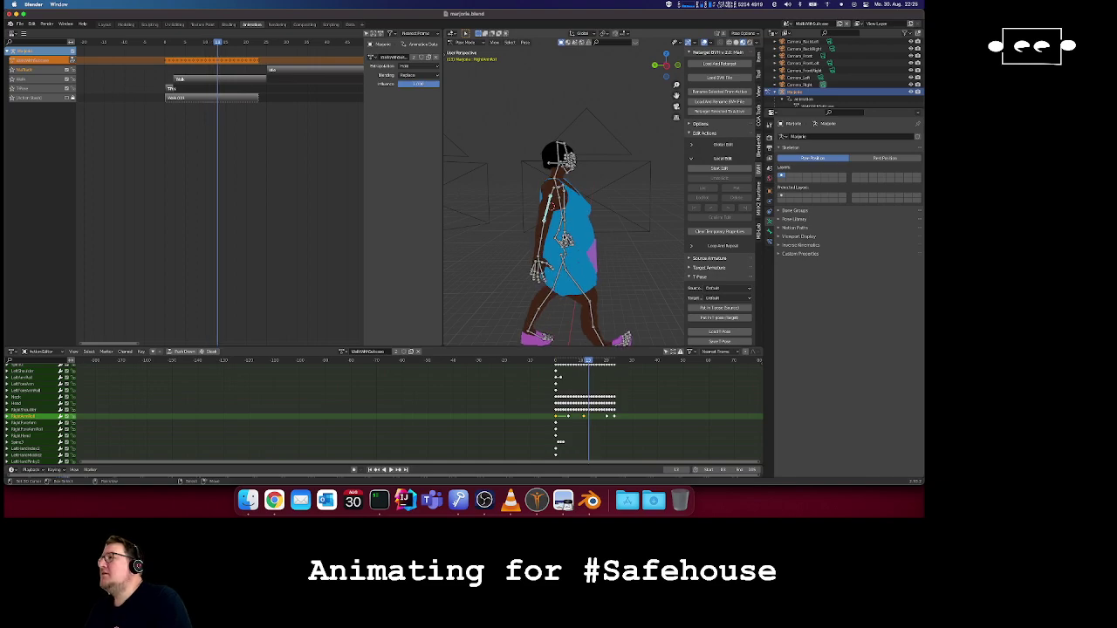
pyautogui.press('Right')
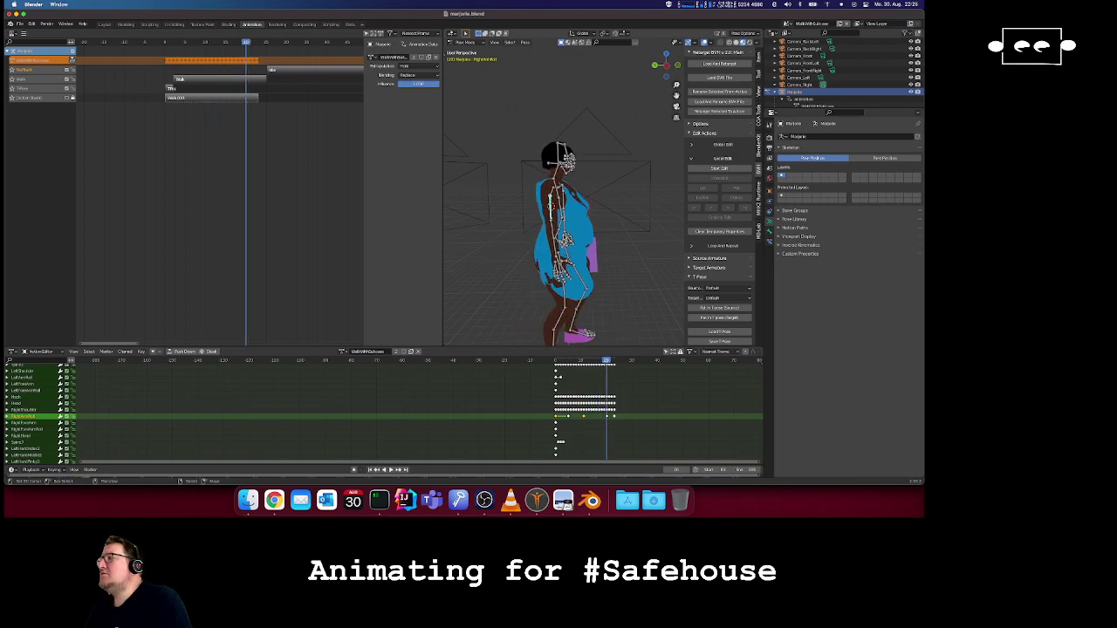
pyautogui.press('Left')
pyautogui.press('Left')
pyautogui.press('Left')
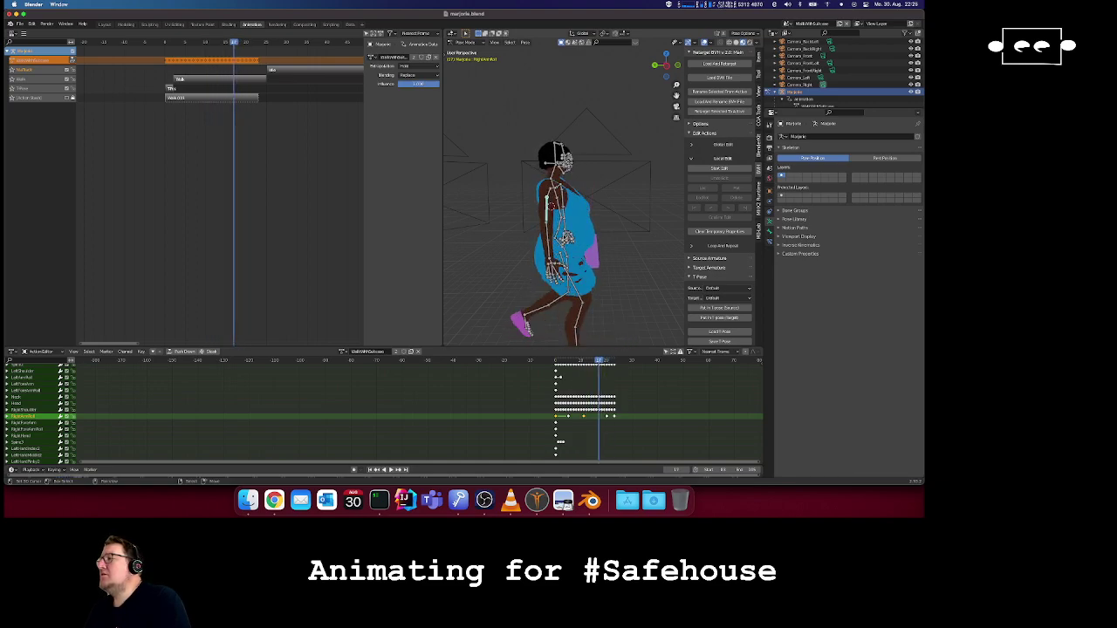
pyautogui.press('Right')
pyautogui.press('Right')
pyautogui.press('Right')
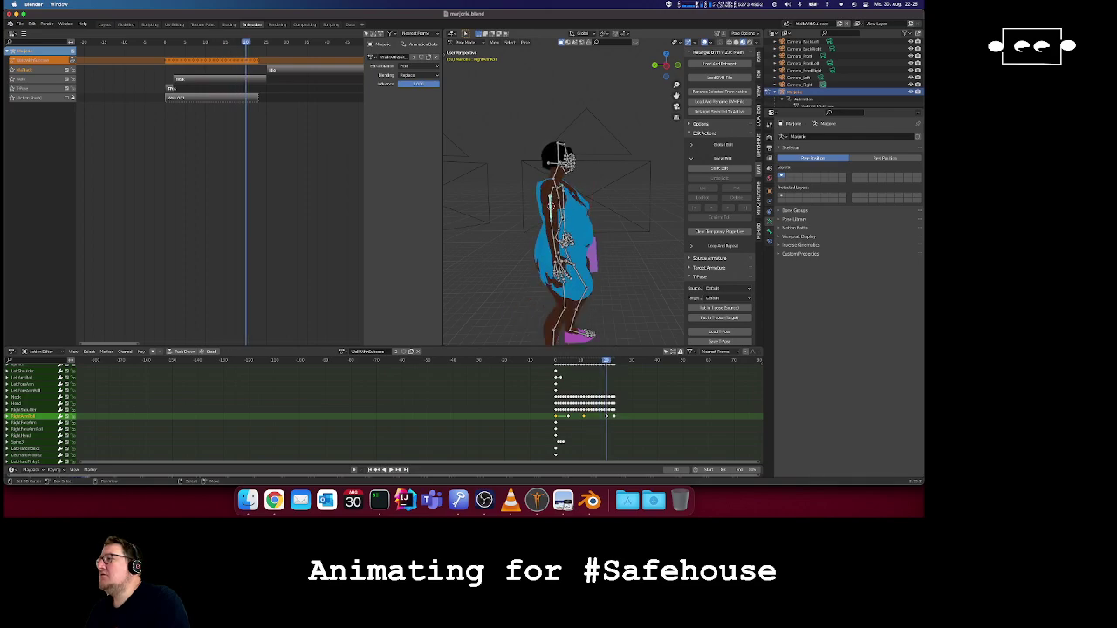
# - Rotate the RightArmRoll bone forward at frame 23, the end of the cycle, and insert a keyframe for it
pyautogui.press('Right')
pyautogui.press('Right')
pyautogui.press('Right')
pyautogui.press('r')
pyautogui.click(587, 255)
pyautogui.press('i')
pyautogui.click(587, 256)
# - Play the WalkWithSuitcase animation from frame 0 to check the right arm's swing
pyautogui.click(557, 360)
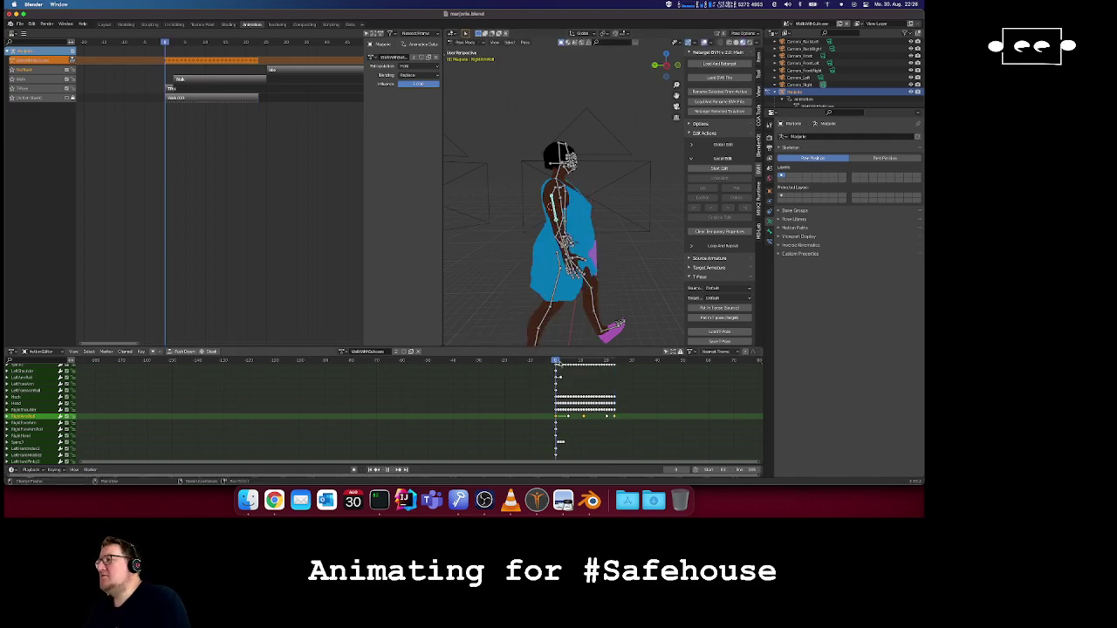
pyautogui.press('space')
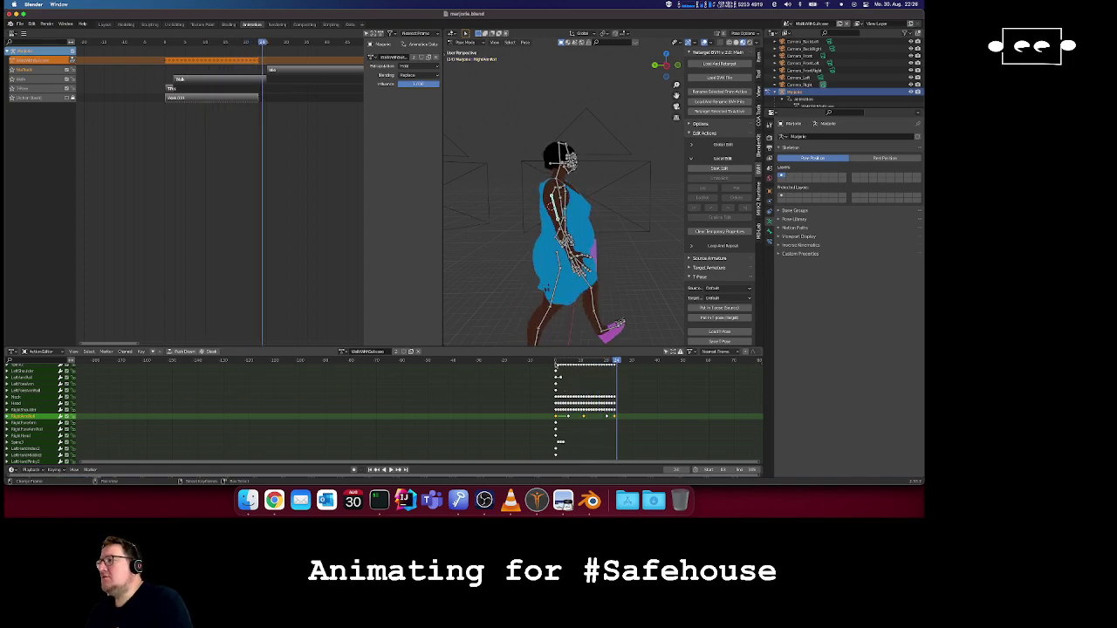
pyautogui.press('Escape')
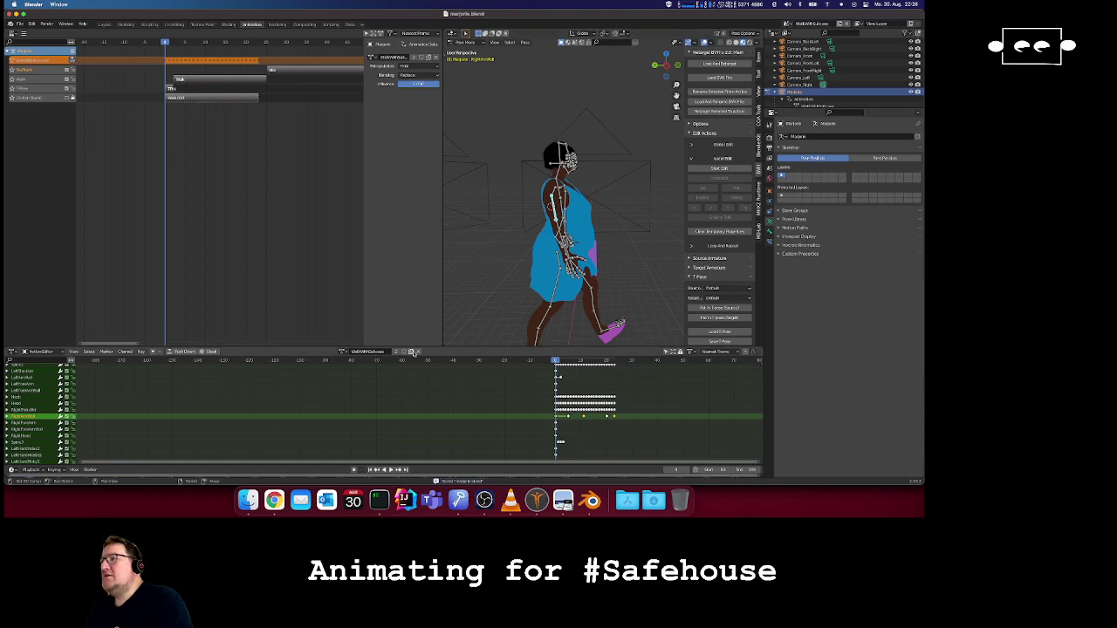
# - Switch to the Layout workspace and play the suitcase walk section in the camera view to judge the arm movement
pyautogui.click(103, 23)
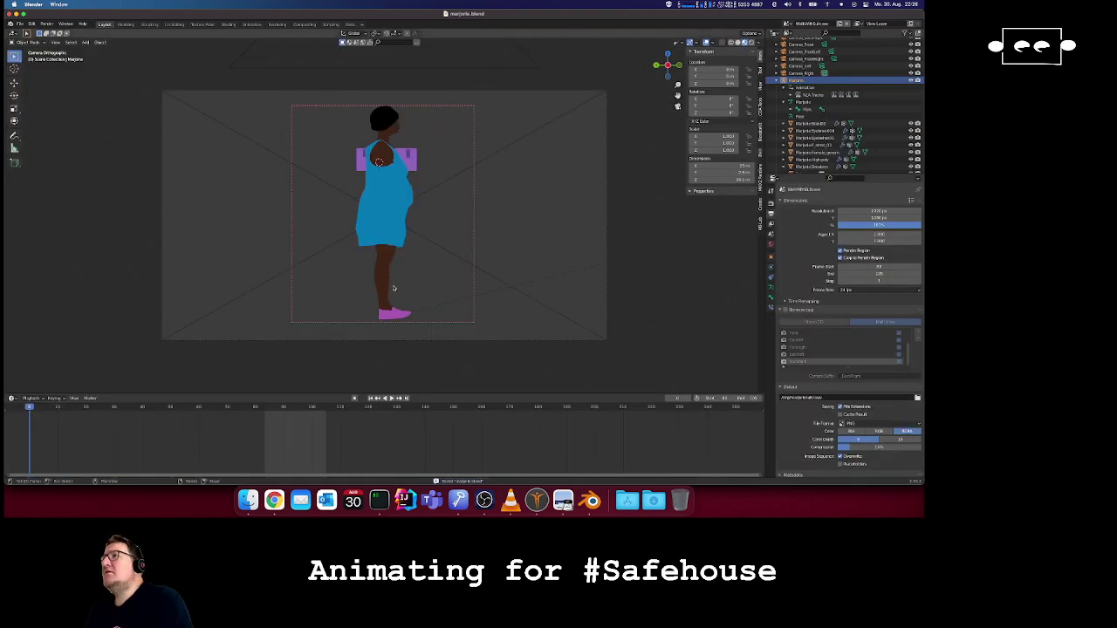
pyautogui.moveTo(269, 407); pyautogui.dragTo(264, 409)
pyautogui.press('space')
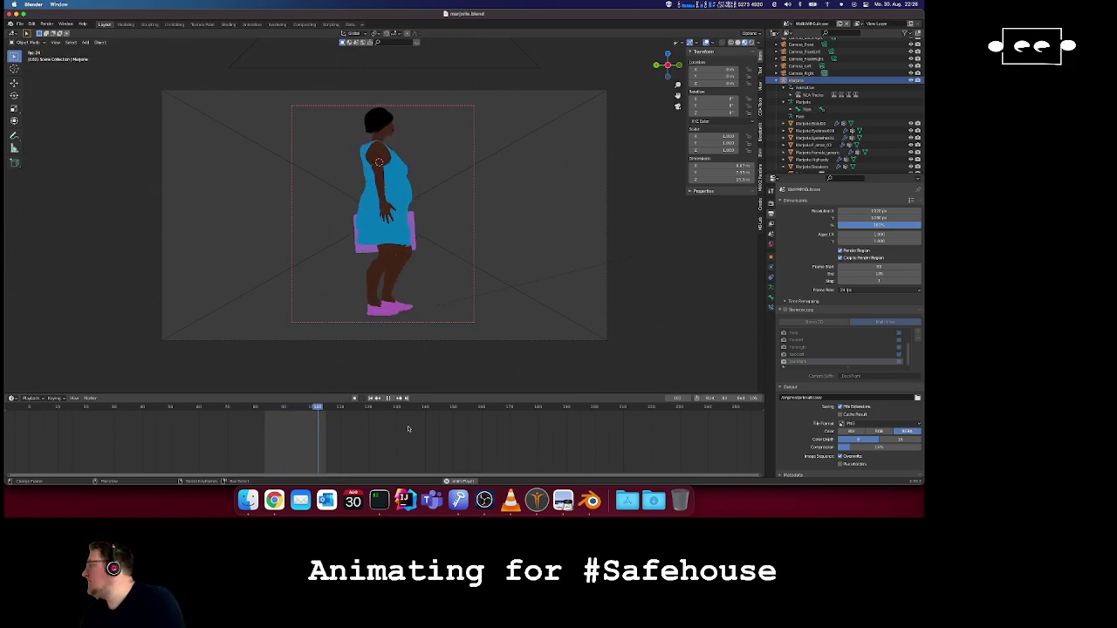
pyautogui.press('F3')
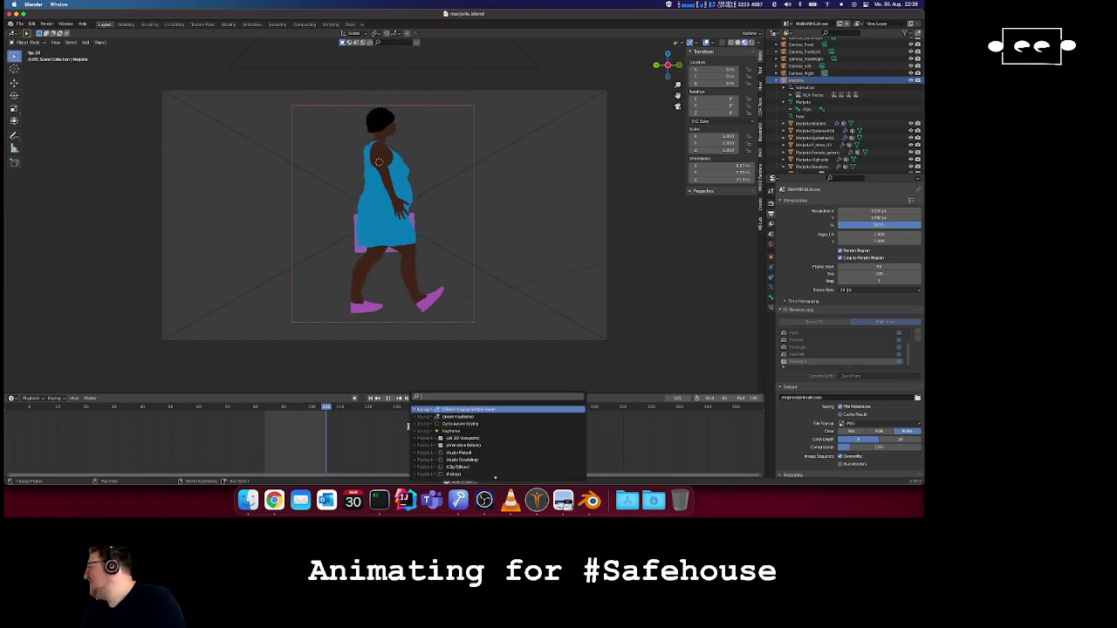
pyautogui.press('Escape')
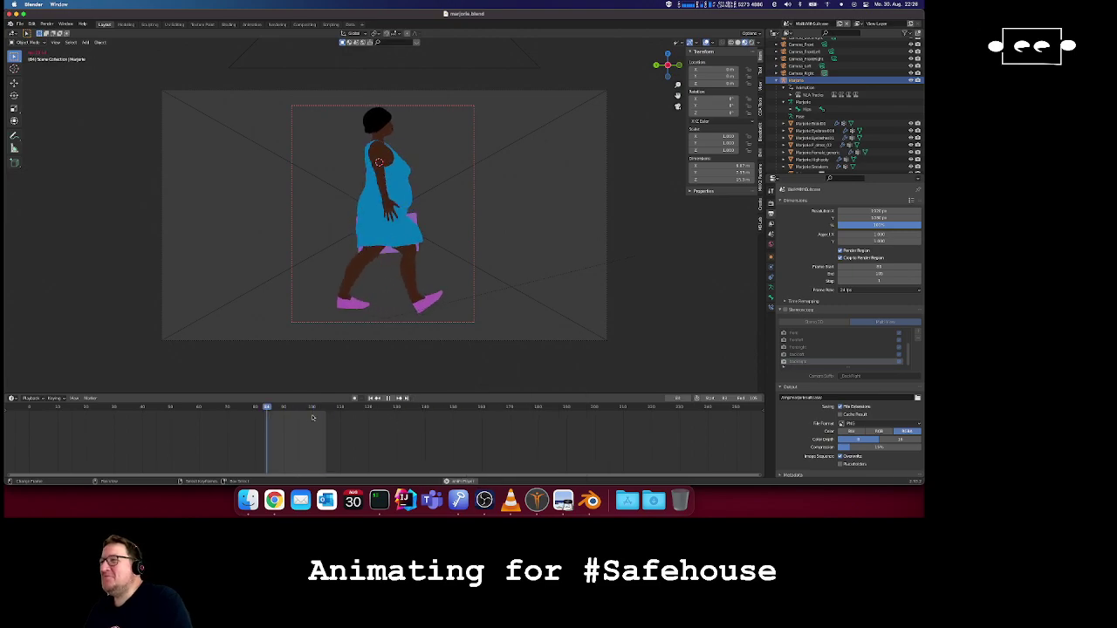
pyautogui.press('space')
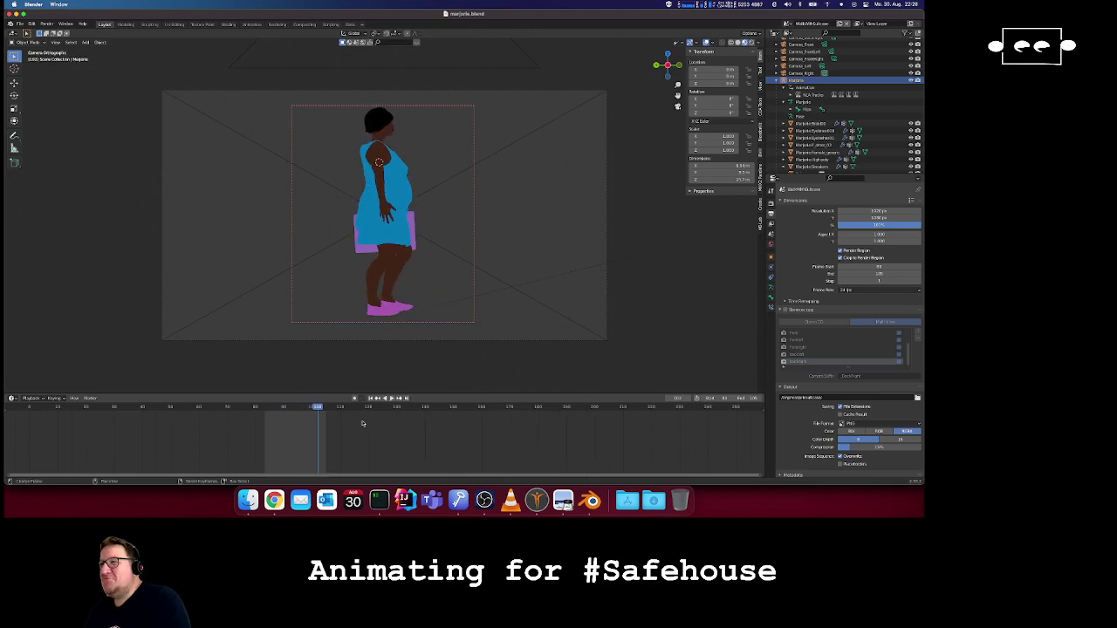
pyautogui.press('space')
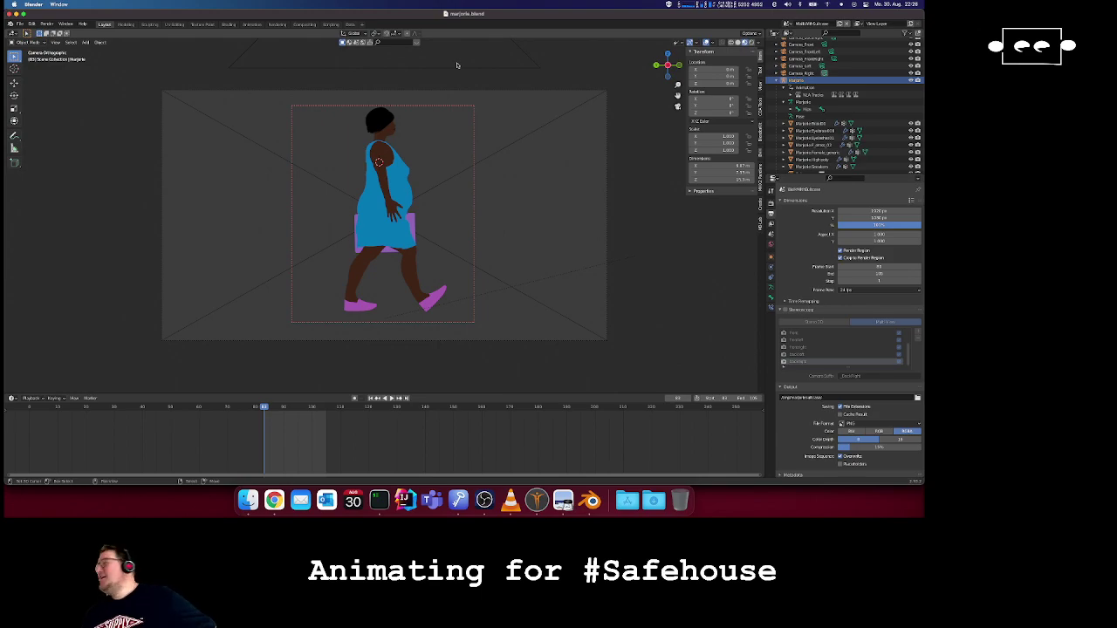
# - Return to the Animation workspace and assign the WalkWithSuitcase action to the armature again
pyautogui.click(251, 23)
pyautogui.hscroll(-10, 567, 236)
pyautogui.hscroll(10, 567, 237)
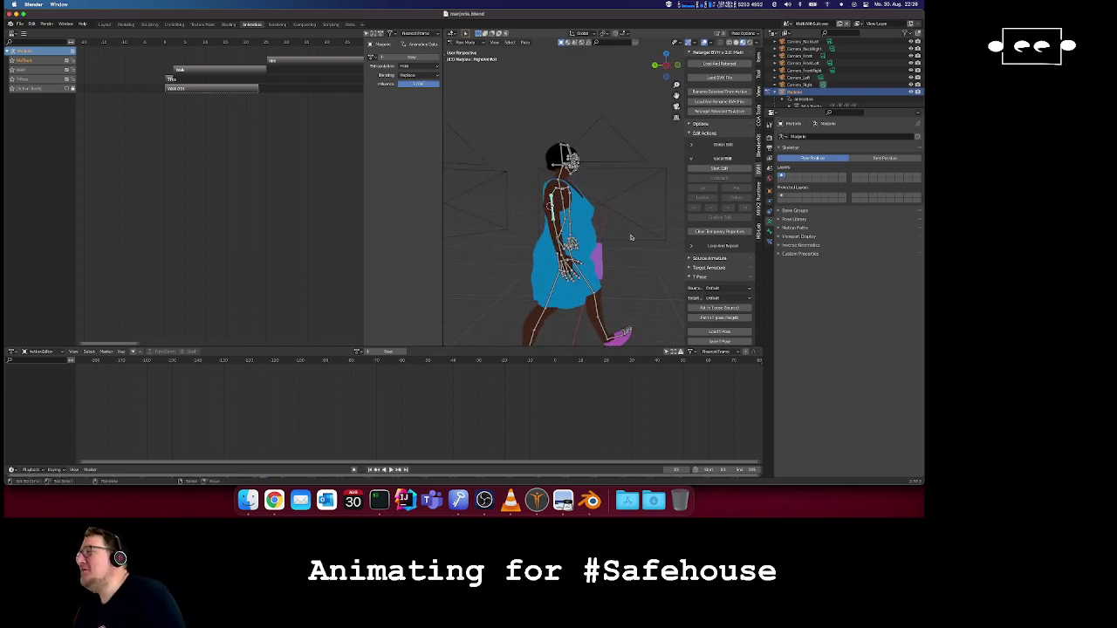
pyautogui.press('space')
pyautogui.scroll(-3, 601, 242)
pyautogui.scroll(3, 600, 242)
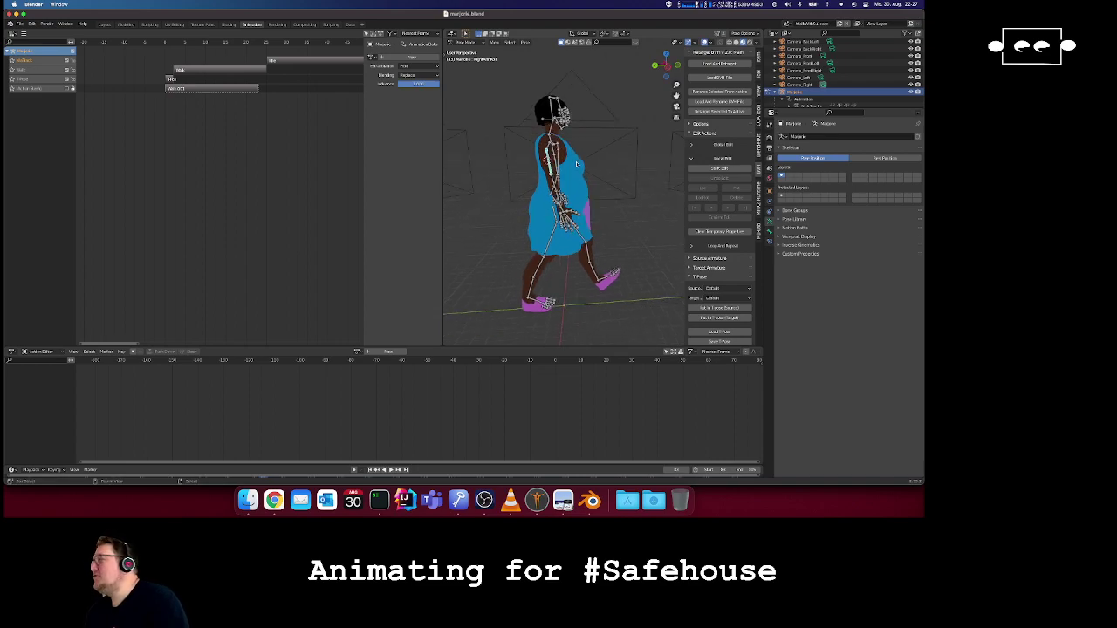
pyautogui.scroll(2, 589, 158)
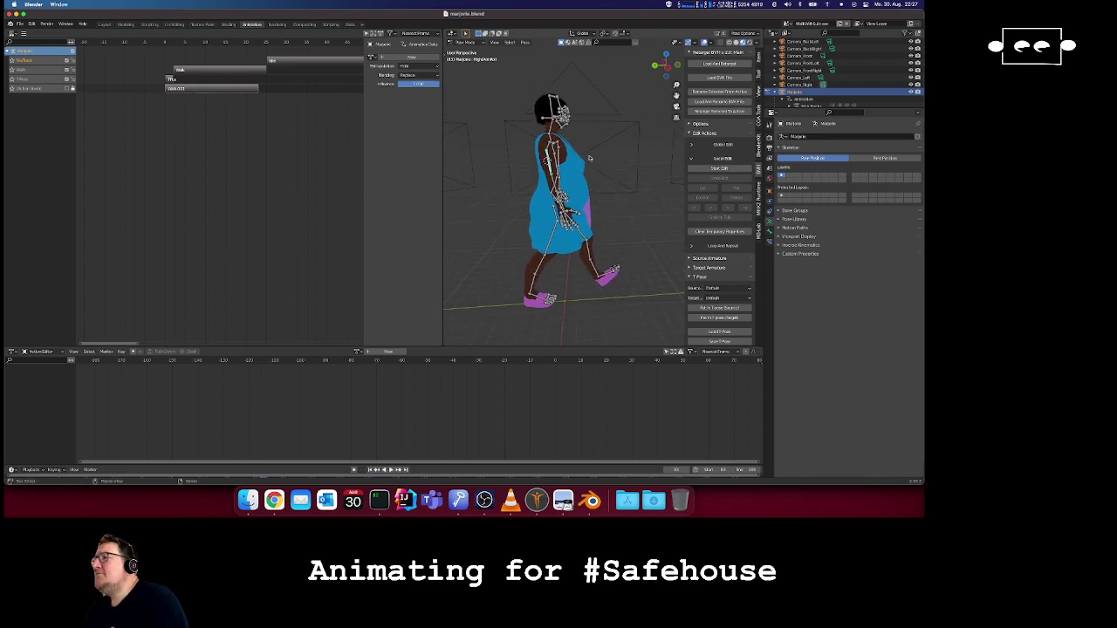
pyautogui.click(357, 352)
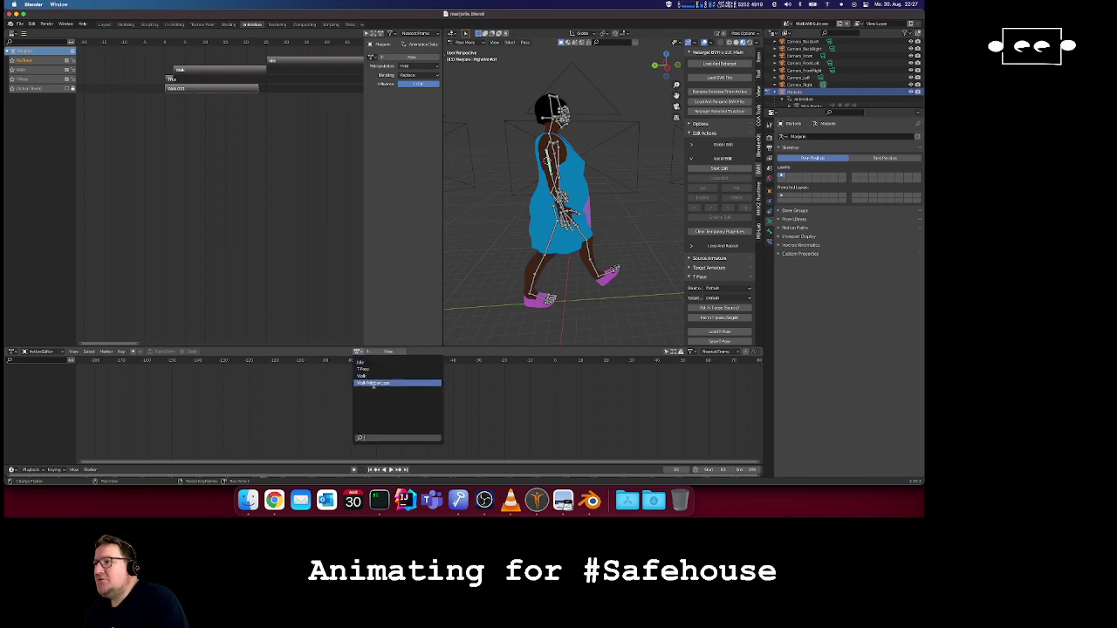
pyautogui.click(373, 384)
# - Step back and forth through the opening frames from frame 0, comparing the right arm's pose with the legs
pyautogui.click(556, 361)
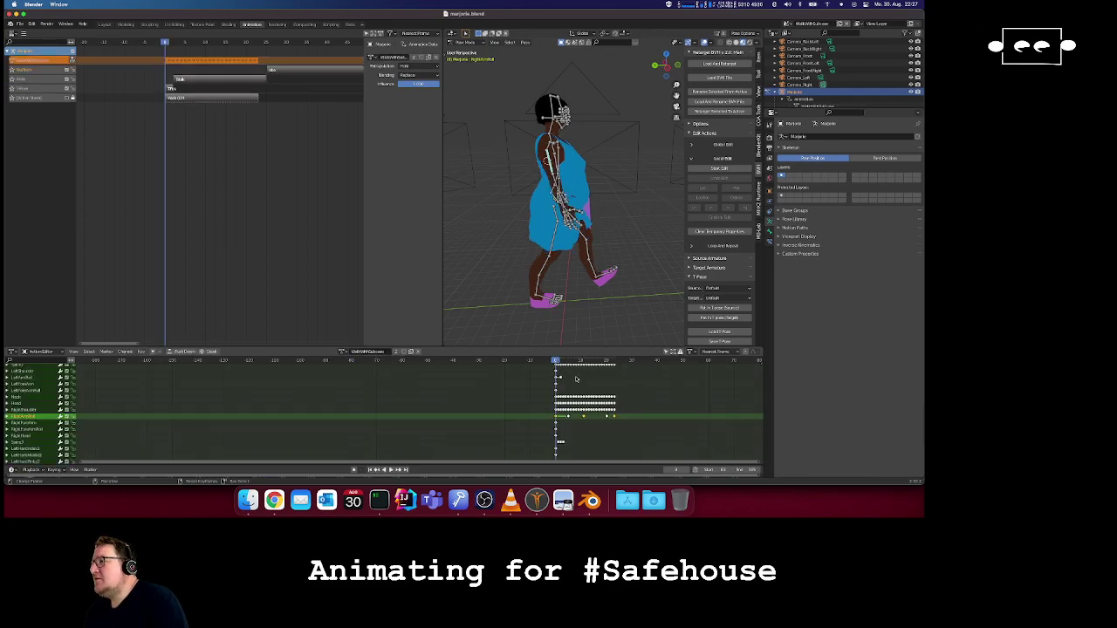
pyautogui.press('Right')
pyautogui.press('Right')
pyautogui.press('Right')
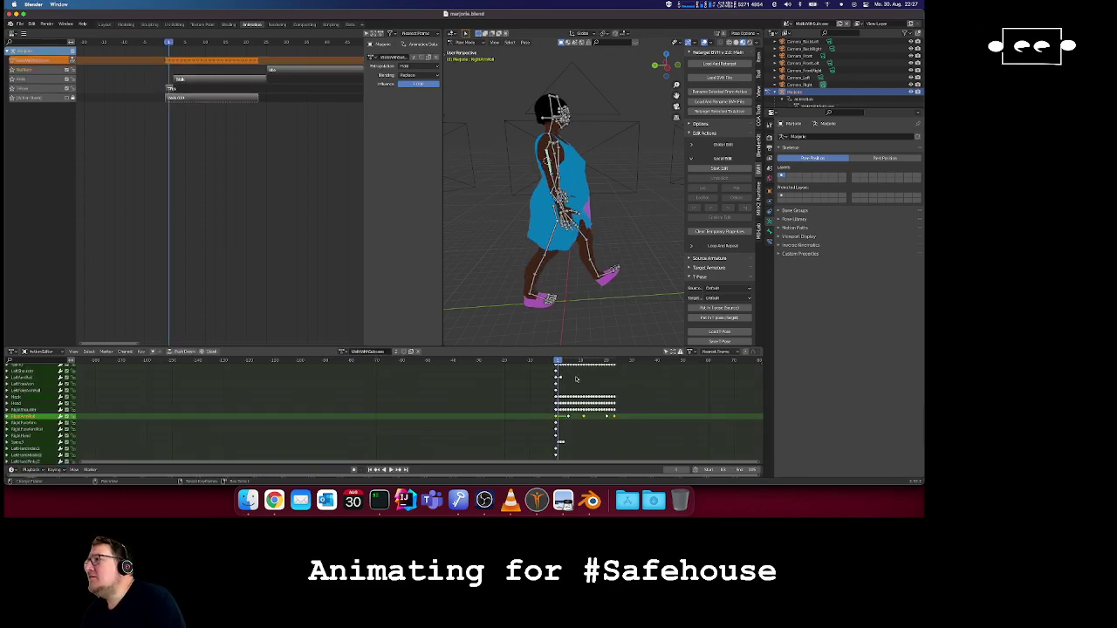
pyautogui.press('Left')
pyautogui.press('Right')
pyautogui.press('Left')
pyautogui.press('Left')
pyautogui.press('Left')
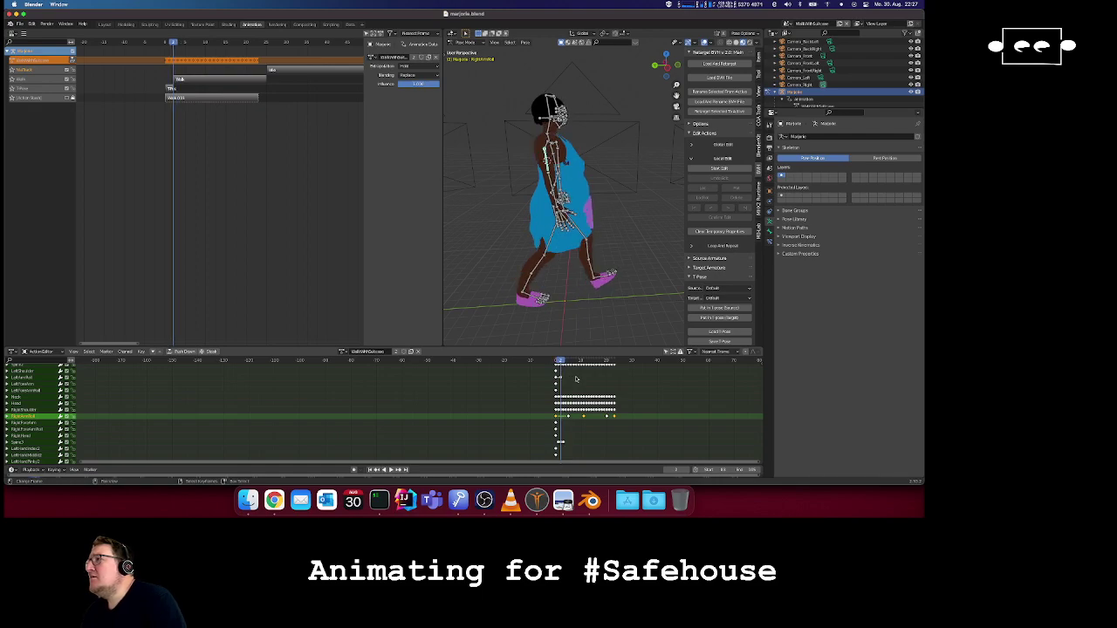
pyautogui.press('Right')
pyautogui.press('Right')
pyautogui.press('Left')
pyautogui.press('Right')
pyautogui.press('Right')
pyautogui.press('Right')
pyautogui.press('Right')
pyautogui.press('Right')
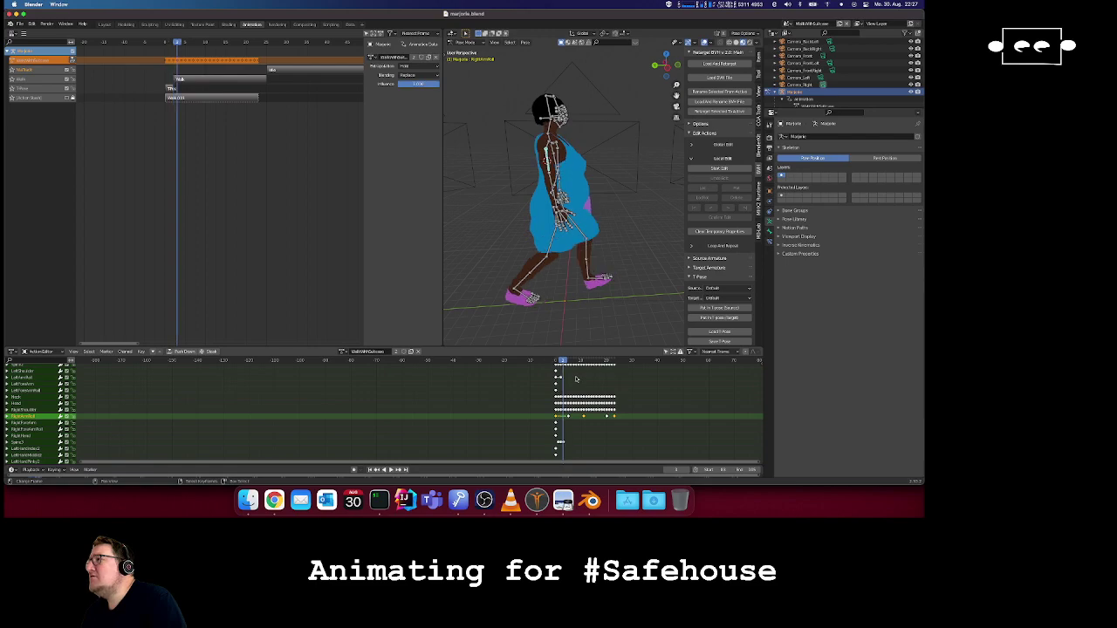
# - Examine the rest of the walk cycle up to frame 20, checking where the right arm swings behind and returns forward
pyautogui.press('Right')
pyautogui.press('Right')
pyautogui.press('Right')
pyautogui.press('Right')
pyautogui.press('Right')
pyautogui.press('Right')
pyautogui.press('Right')
pyautogui.press('Right')
pyautogui.press('Right')
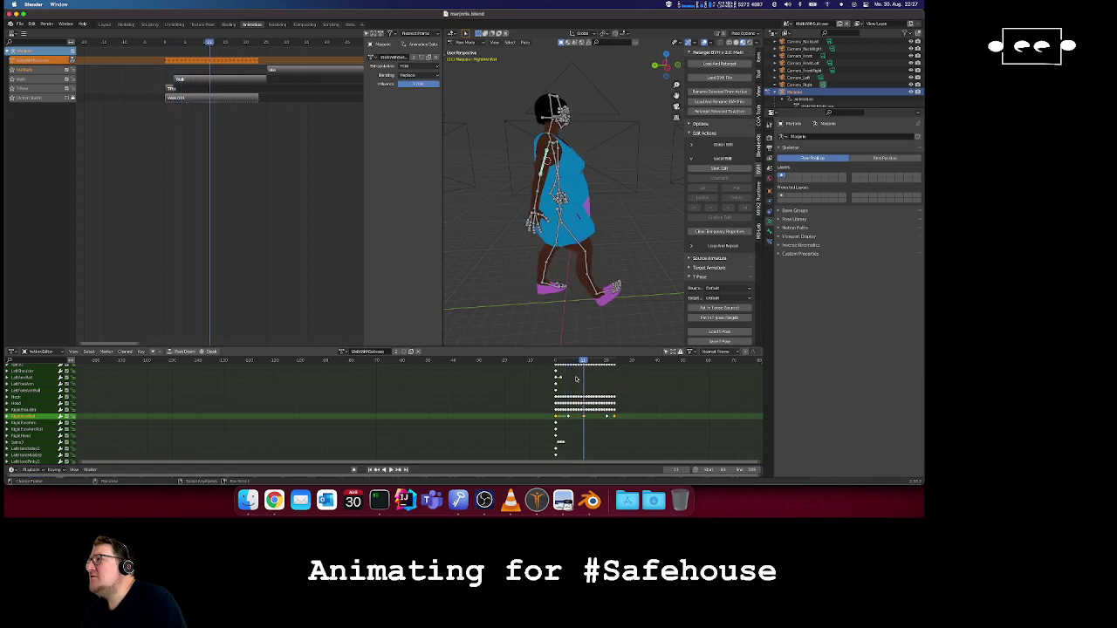
pyautogui.press('Right')
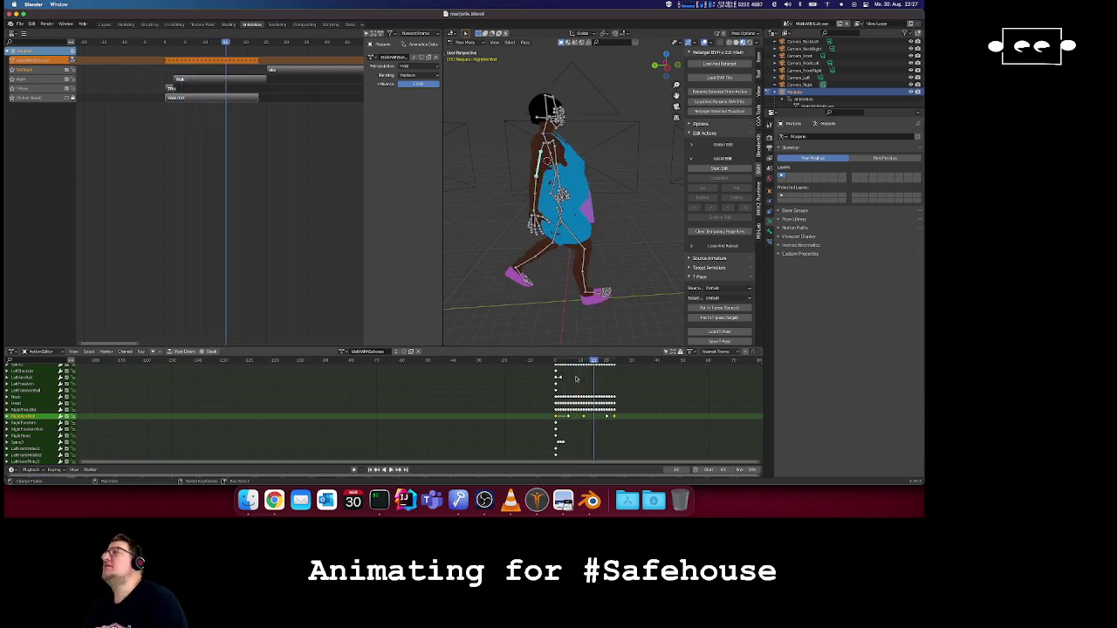
pyautogui.press('Right')
pyautogui.press('Right')
pyautogui.press('Right')
pyautogui.press('Right')
pyautogui.press('Right')
pyautogui.press('Right')
pyautogui.press('Right')
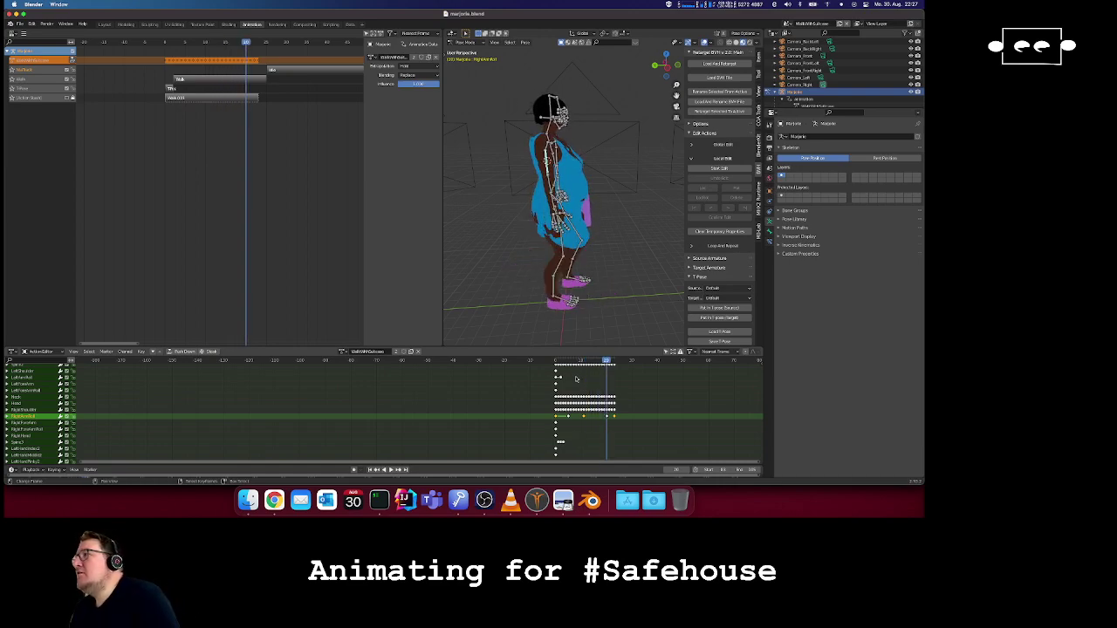
pyautogui.press('Left')
pyautogui.press('Left')
pyautogui.press('Left')
pyautogui.press('Left')
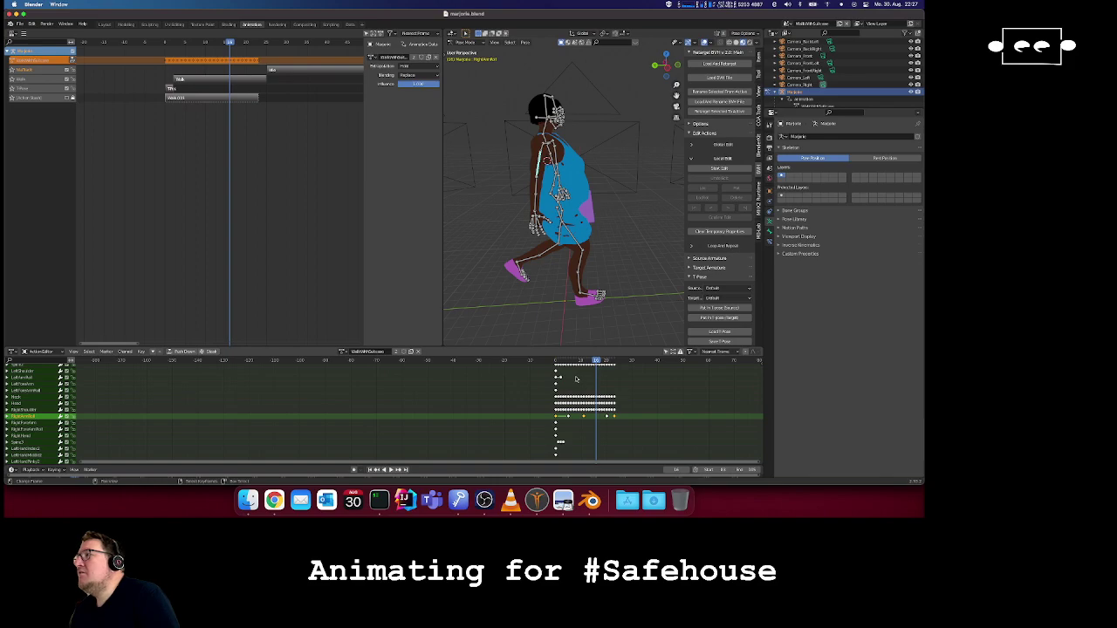
pyautogui.moveTo(613, 267); pyautogui.dragTo(599, 247, button='middle')
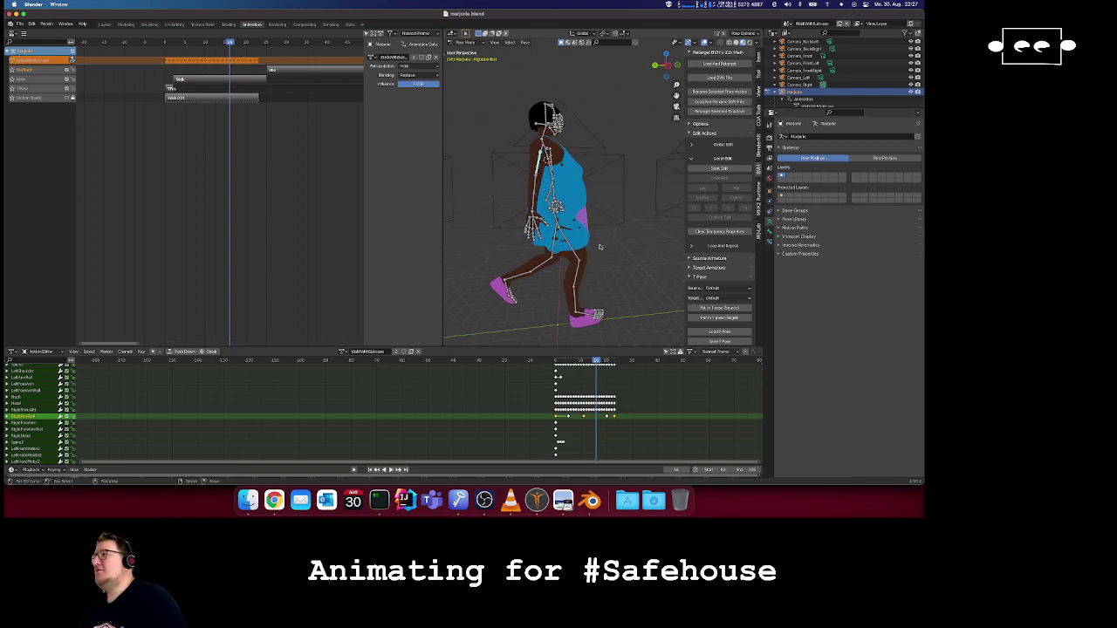
# - Play the walk, and examine frames 11 to 15 repeatedly to check the right arm's backward swing against the stride
pyautogui.press('space')
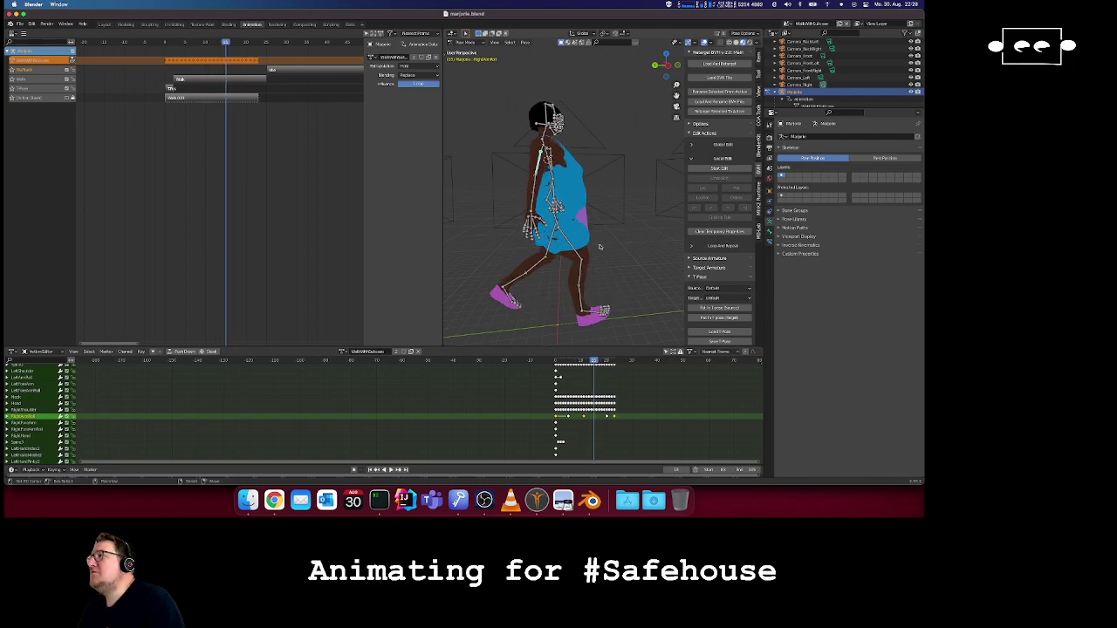
pyautogui.press('space')
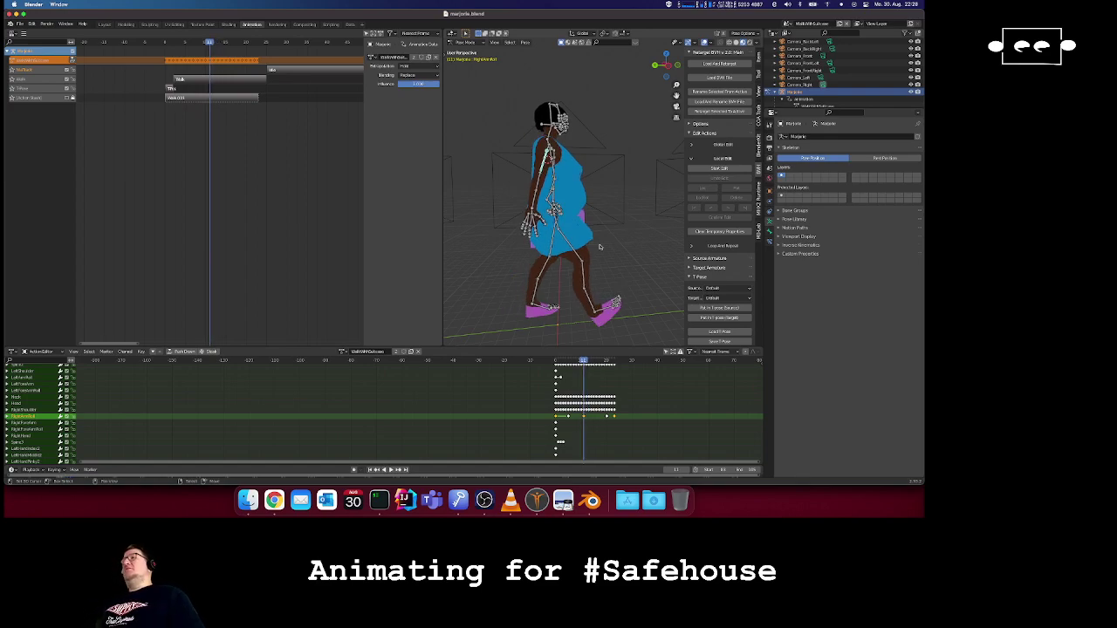
pyautogui.press('Right')
pyautogui.press('Right')
pyautogui.press('Right')
pyautogui.press('Right')
pyautogui.press('Left')
pyautogui.press('Left')
pyautogui.press('Left')
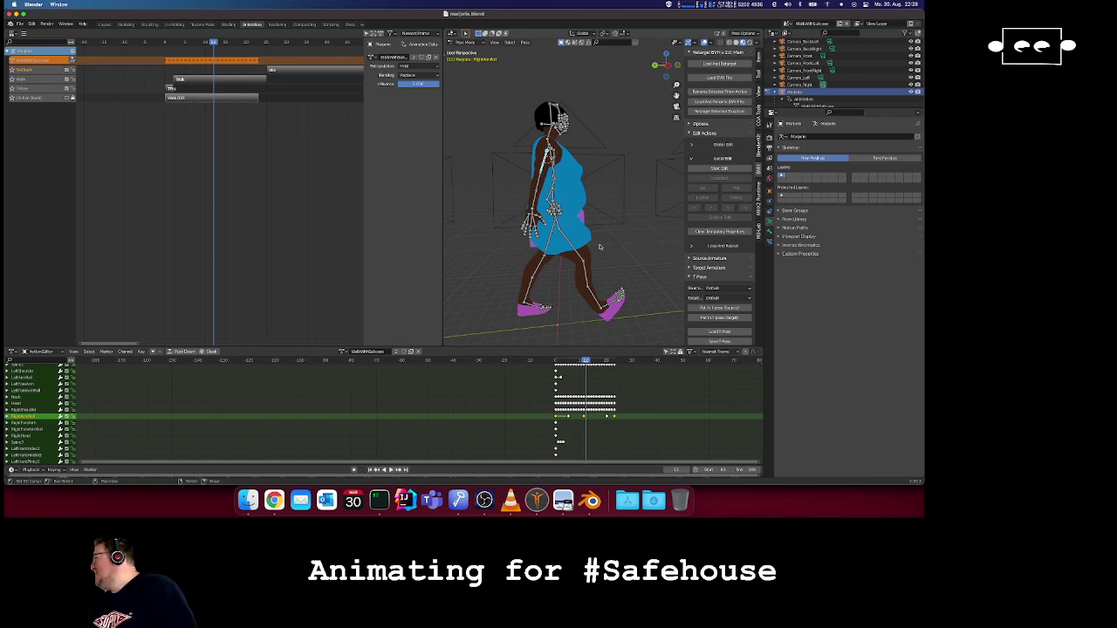
pyautogui.press('Right')
pyautogui.press('Right')
pyautogui.press('Right')
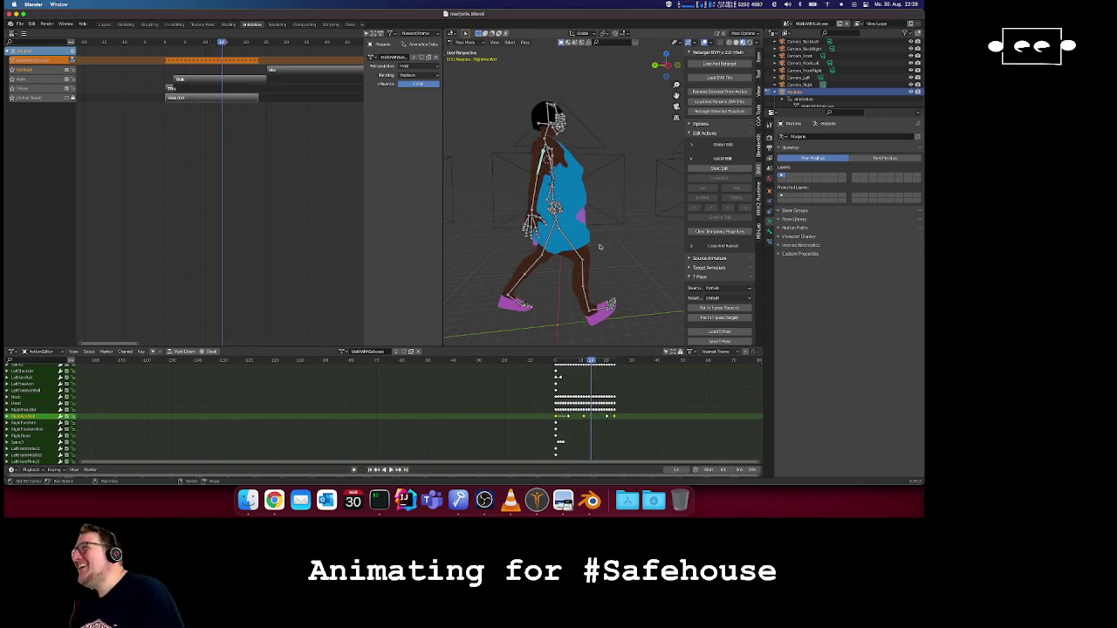
pyautogui.press('Left')
pyautogui.press('Left')
pyautogui.press('Right')
pyautogui.press('Right')
pyautogui.press('Right')
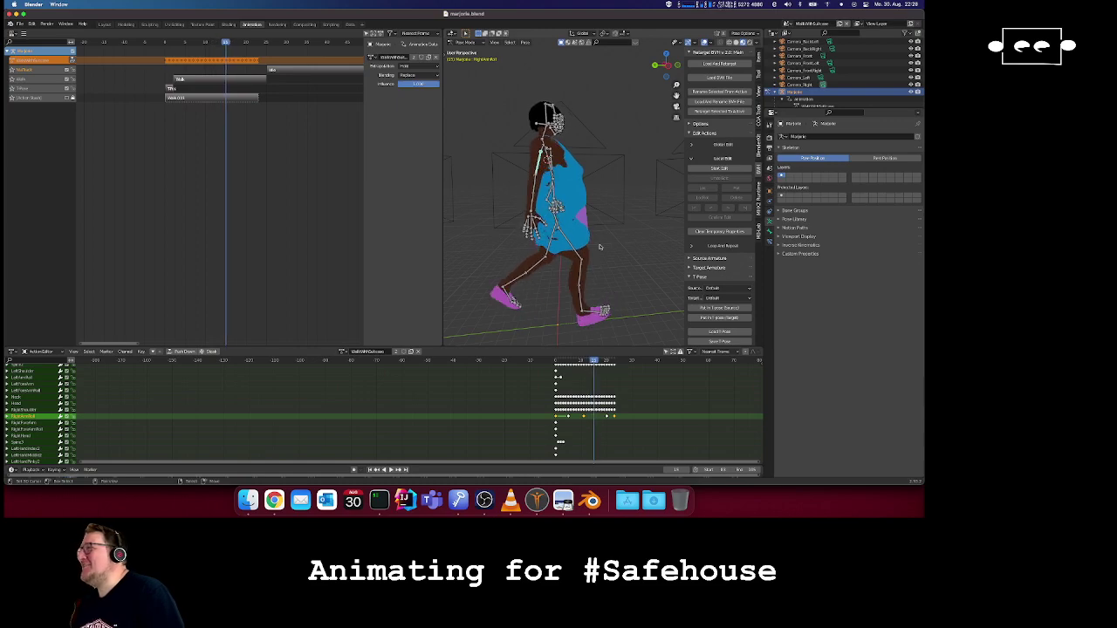
pyautogui.press('Left')
pyautogui.press('Left')
pyautogui.press('Left')
pyautogui.press('Right')
pyautogui.press('Right')
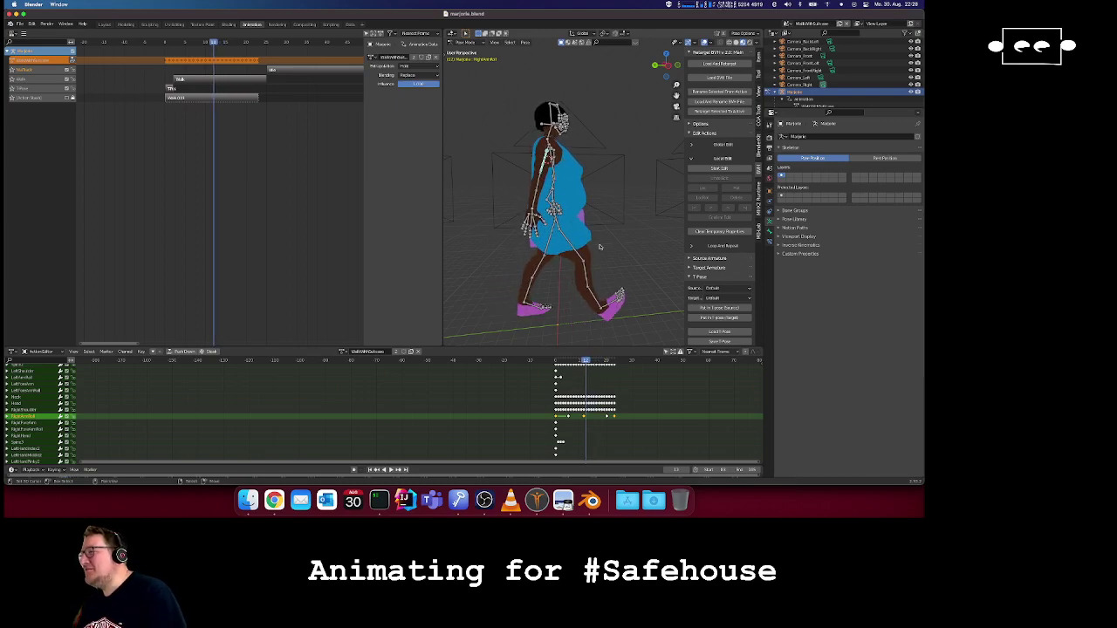
pyautogui.press('Right')
pyautogui.press('Left')
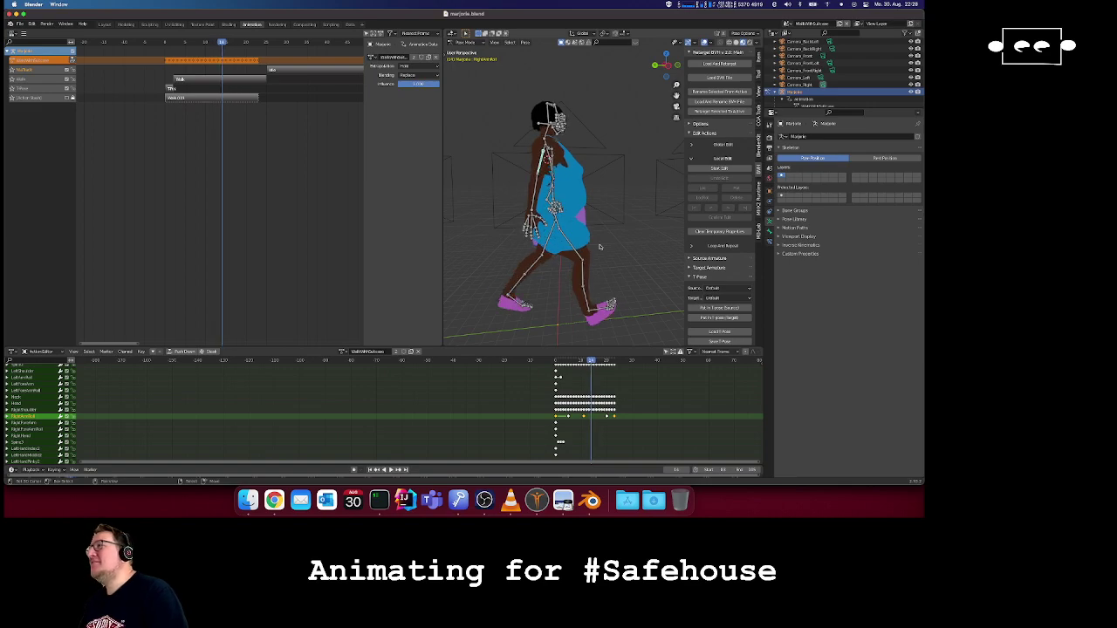
pyautogui.press('Left')
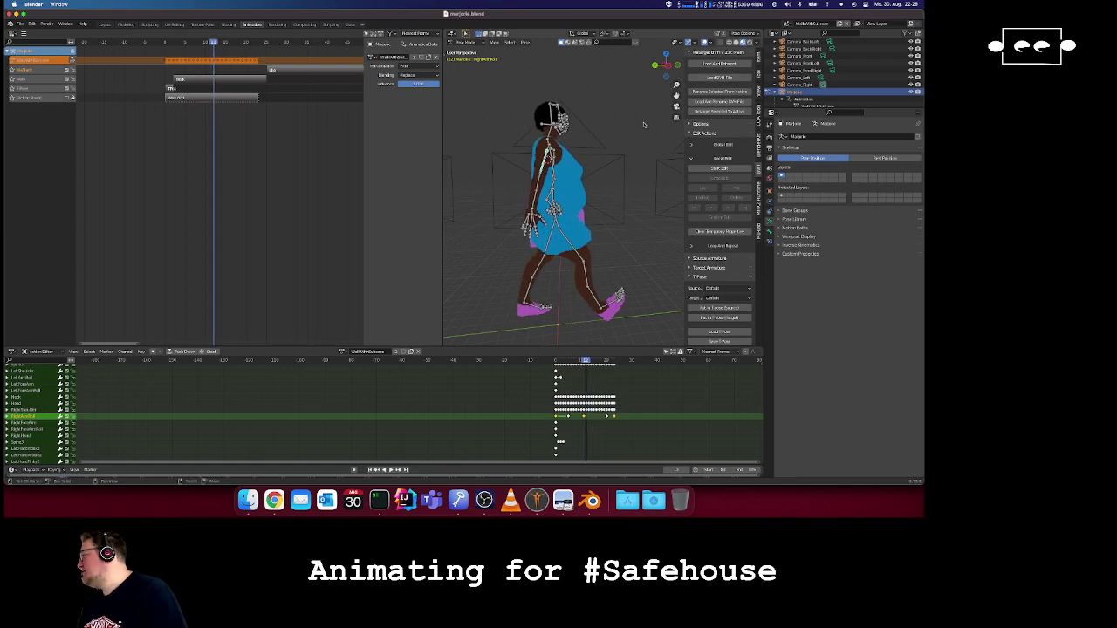
pyautogui.hscroll(8, 595, 179)
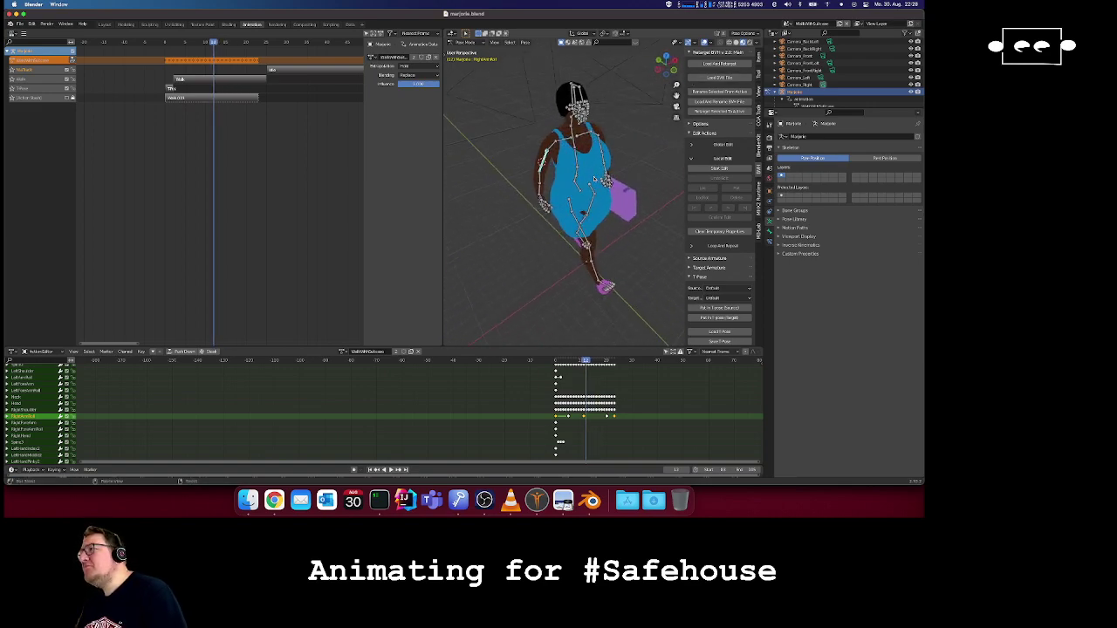
# - Select the Spine2 bone and step repeatedly between frames 12 and 16, examining the torso's motion from the suitcase side
pyautogui.hscroll(10, 595, 179)
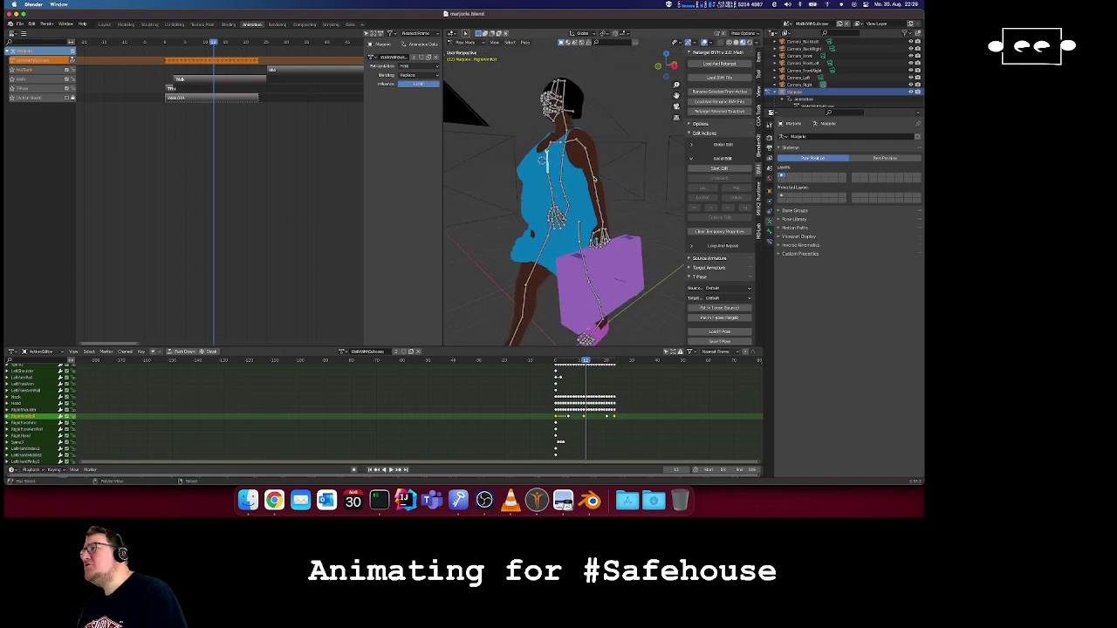
pyautogui.hscroll(3, 595, 179)
pyautogui.click(571, 174)
pyautogui.press('Right')
pyautogui.press('Right')
pyautogui.press('Right')
pyautogui.press('Right')
pyautogui.press('Left')
pyautogui.press('Left')
pyautogui.press('Left')
pyautogui.press('Left')
pyautogui.press('Right')
pyautogui.press('Right')
pyautogui.press('Right')
pyautogui.press('Right')
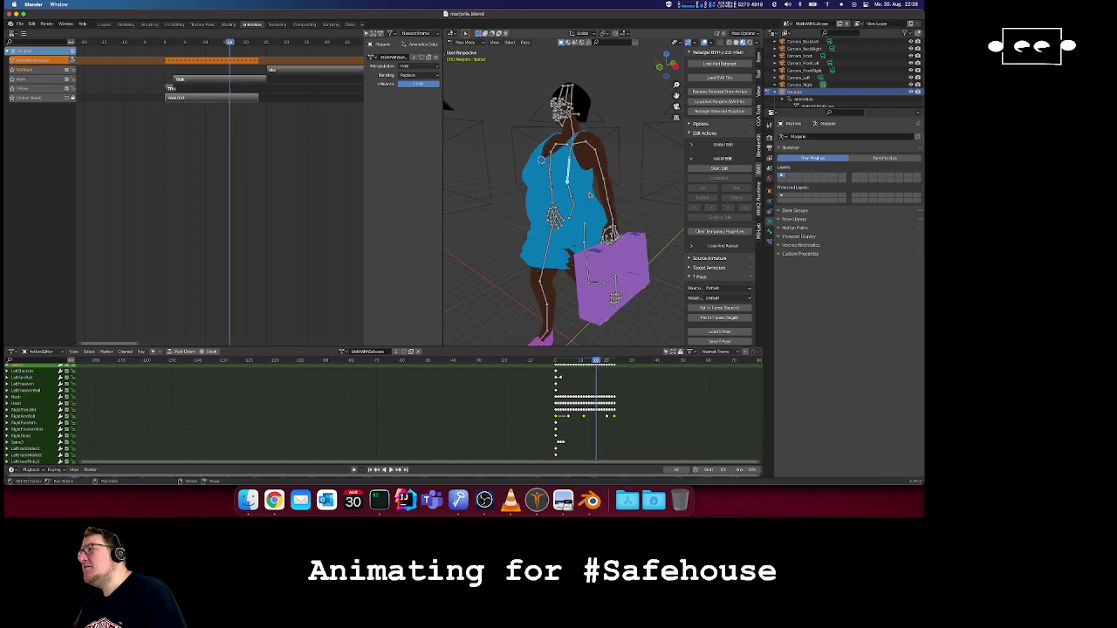
# - Select the Hips bone, replay frames 12 to 16, and inspect its keyframe channel in the action
pyautogui.click(572, 215)
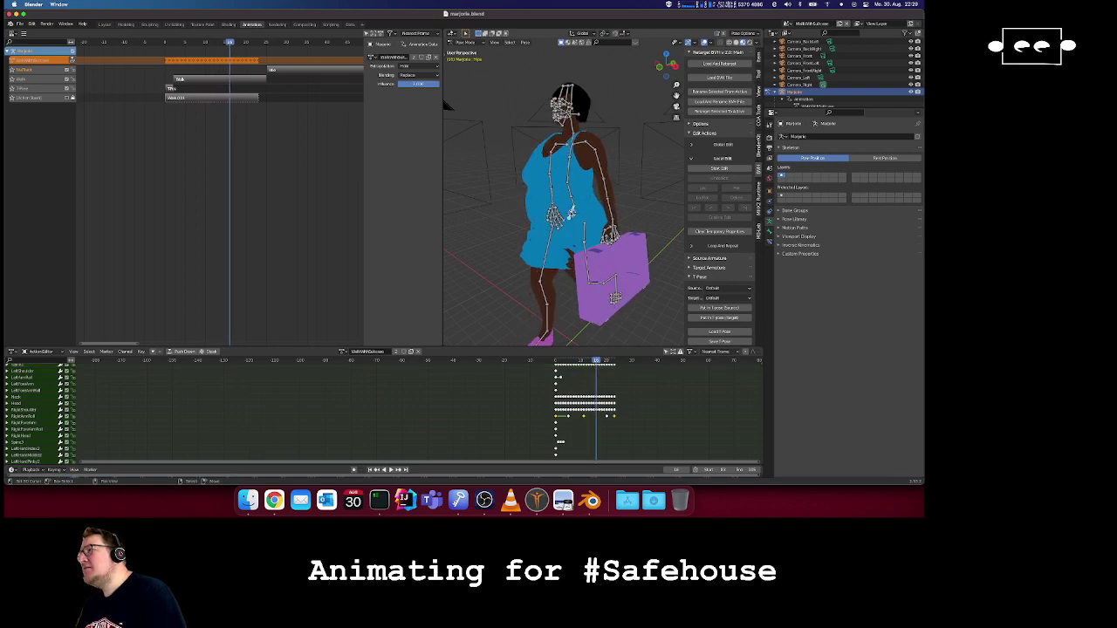
pyautogui.press('Left')
pyautogui.press('Left')
pyautogui.press('Left')
pyautogui.press('Left')
pyautogui.press('Right')
pyautogui.press('Right')
pyautogui.press('Right')
pyautogui.press('Right')
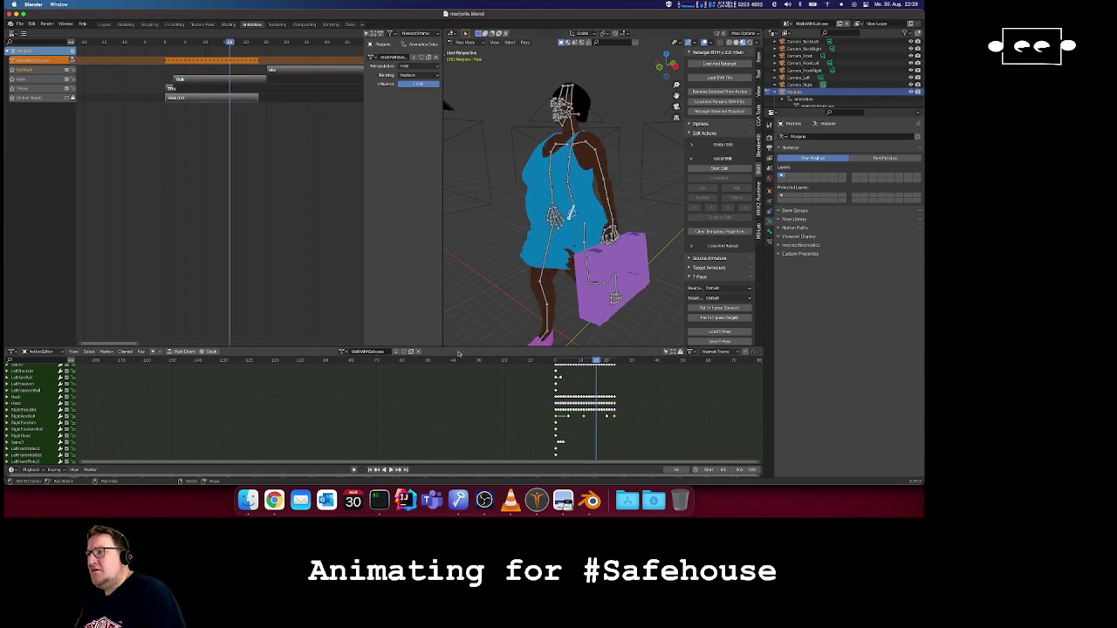
pyautogui.scroll(-2, 462, 418)
pyautogui.scroll(3, 463, 418)
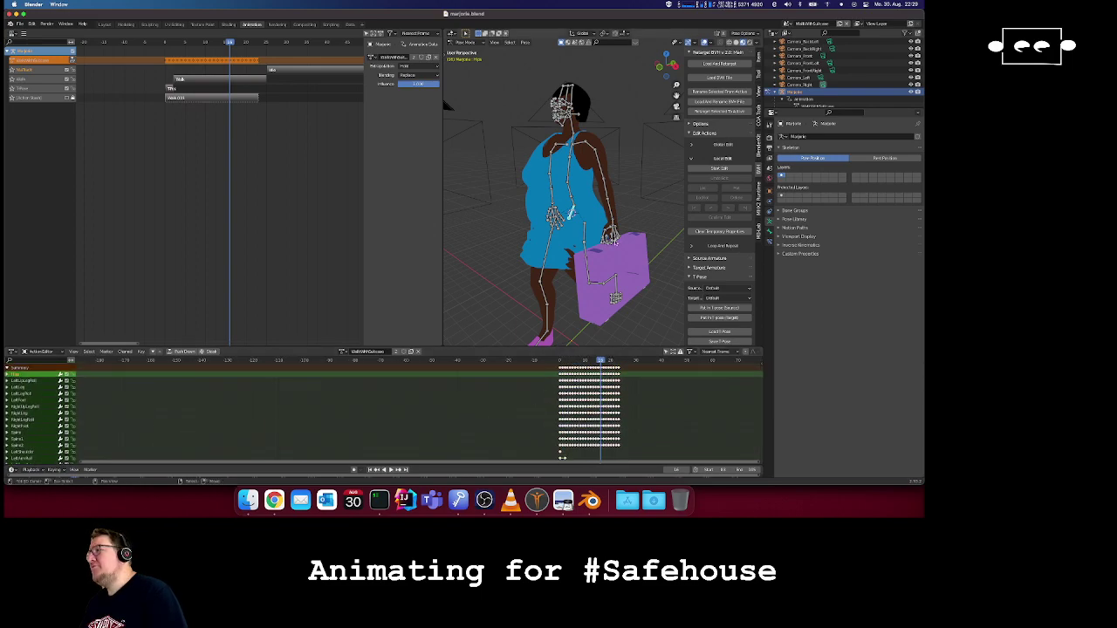
pyautogui.click(571, 195)
pyautogui.click(572, 211)
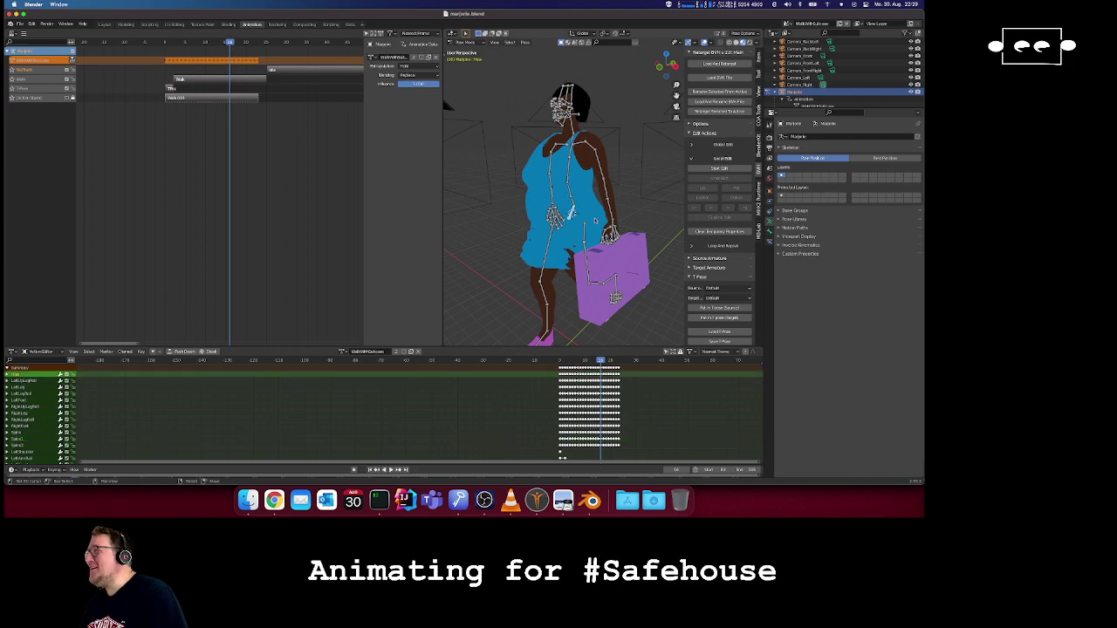
# - Examine the pose around frames 15 and 16 from the front and from the suitcase side
pyautogui.hscroll(-3, 608, 231)
pyautogui.hscroll(-10, 593, 199)
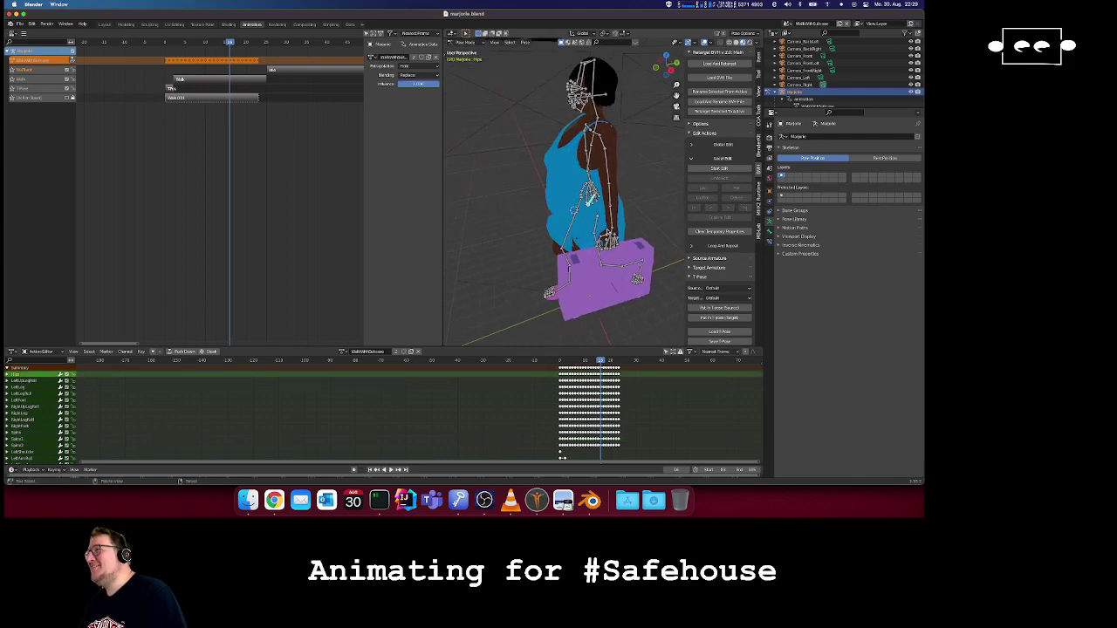
pyautogui.hscroll(-10, 572, 209)
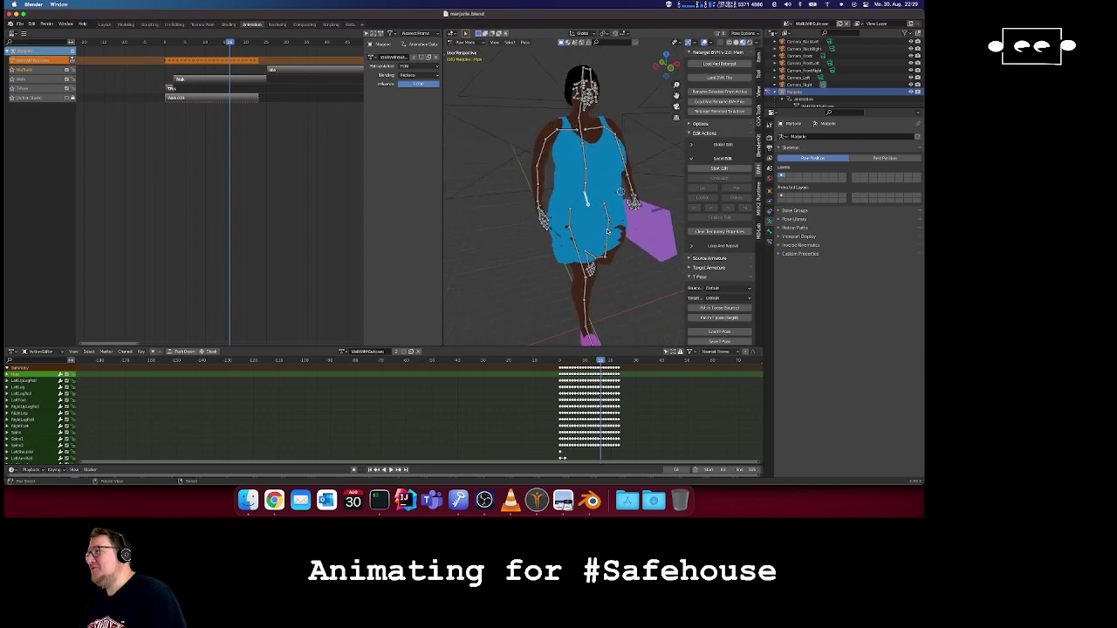
pyautogui.hscroll(-10, 593, 218)
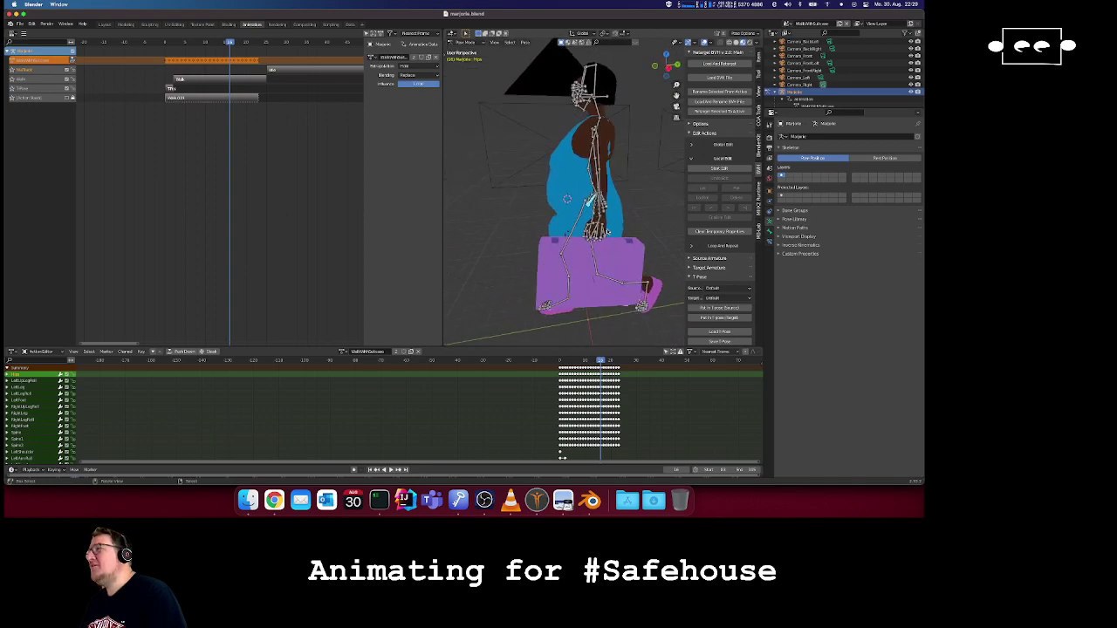
pyautogui.press('Left')
pyautogui.press('Left')
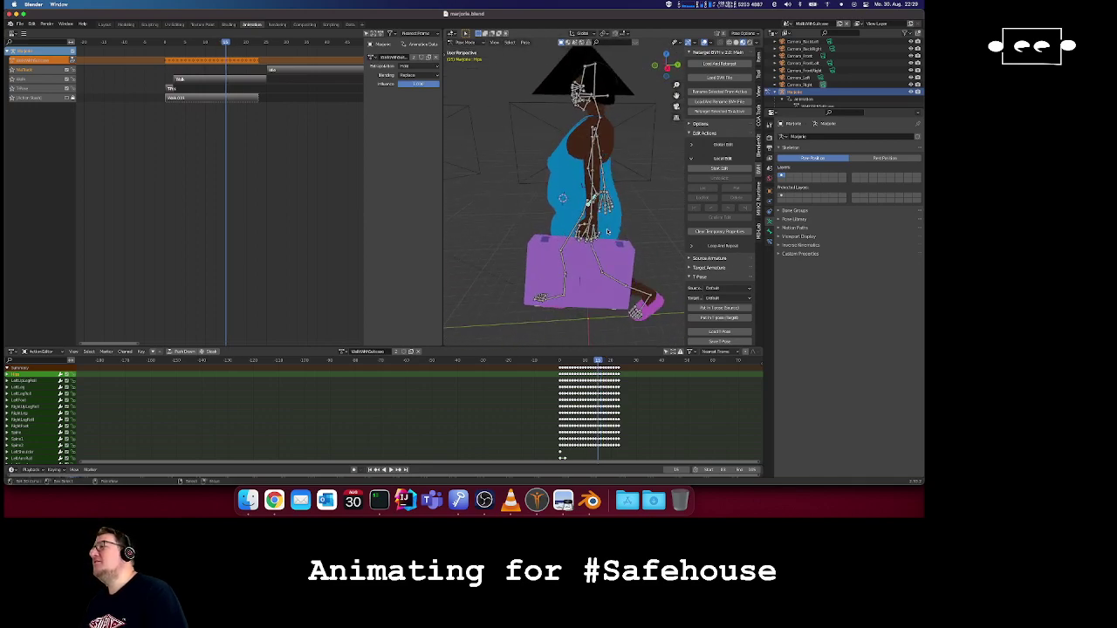
pyautogui.press('Right')
pyautogui.press('Right')
pyautogui.press('Right')
pyautogui.press('Left')
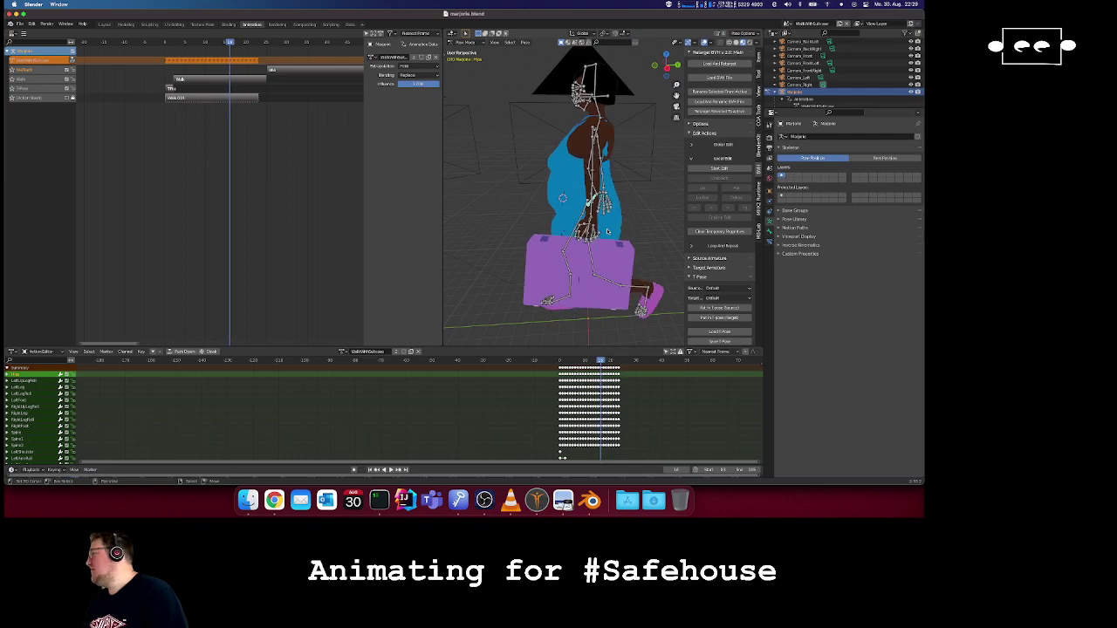
# - Step back through the frames before 16 and forward to frame 20, checking the torso and suitcase in side view
pyautogui.press('Left')
pyautogui.press('Left')
pyautogui.press('Left')
pyautogui.press('Left')
pyautogui.press('Left')
pyautogui.press('Right')
pyautogui.press('Right')
pyautogui.press('Right')
pyautogui.press('Right')
pyautogui.press('Right')
pyautogui.press('Right')
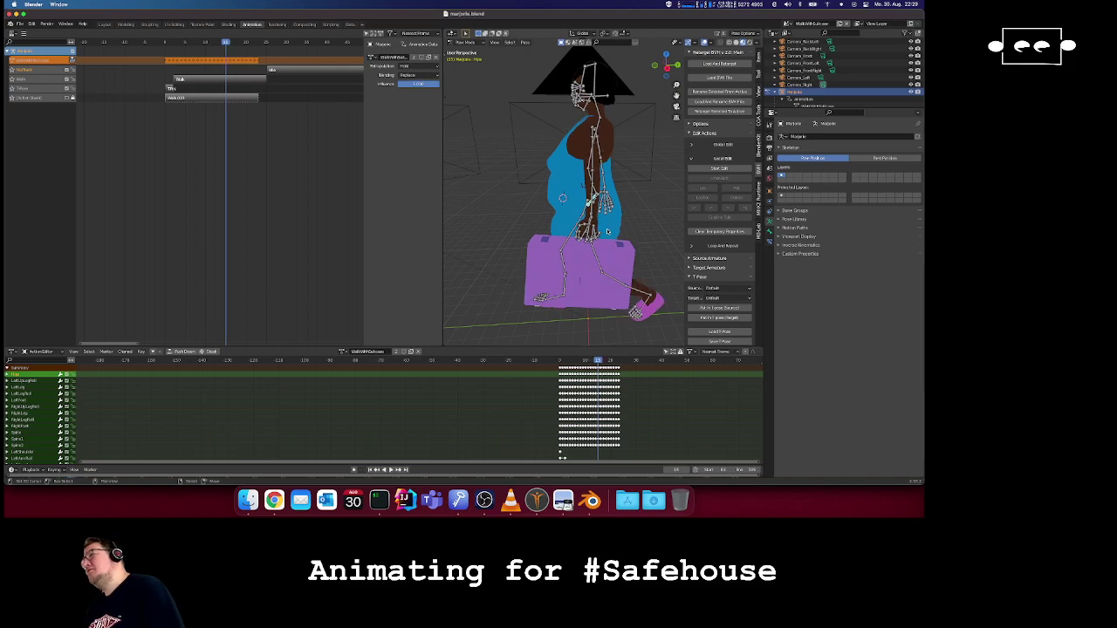
pyautogui.press('Right')
pyautogui.press('Right')
pyautogui.press('Right')
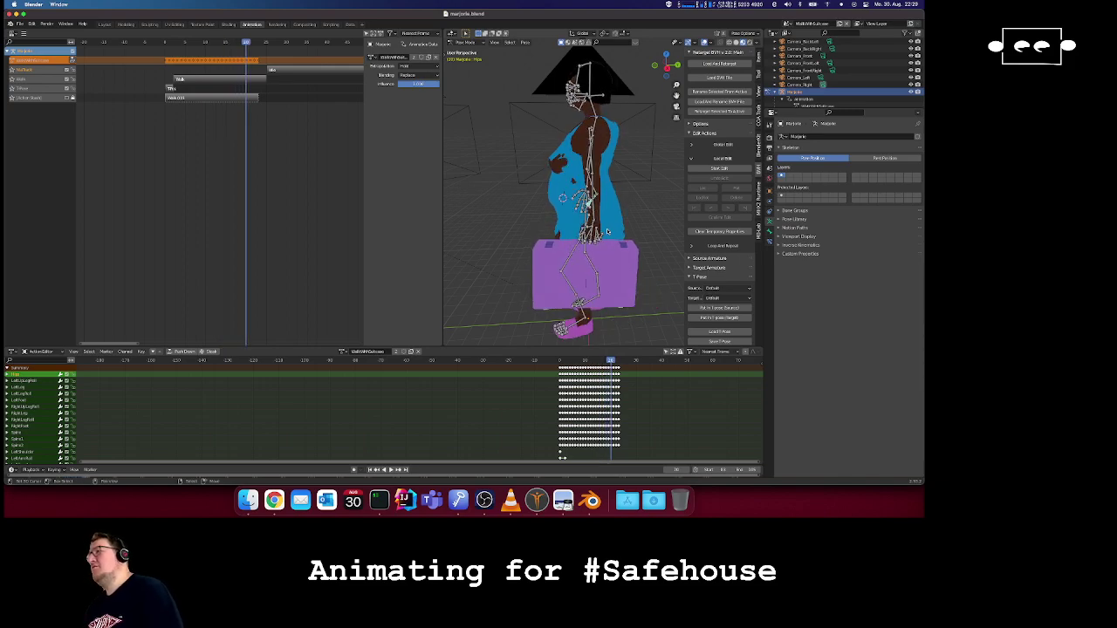
# - Step back from frame 20 to frame 13, checking where the torso and suitcase jerk between neighbouring frames
pyautogui.press('Left')
pyautogui.press('Left')
pyautogui.press('Left')
pyautogui.press('Left')
pyautogui.press('Left')
pyautogui.press('Left')
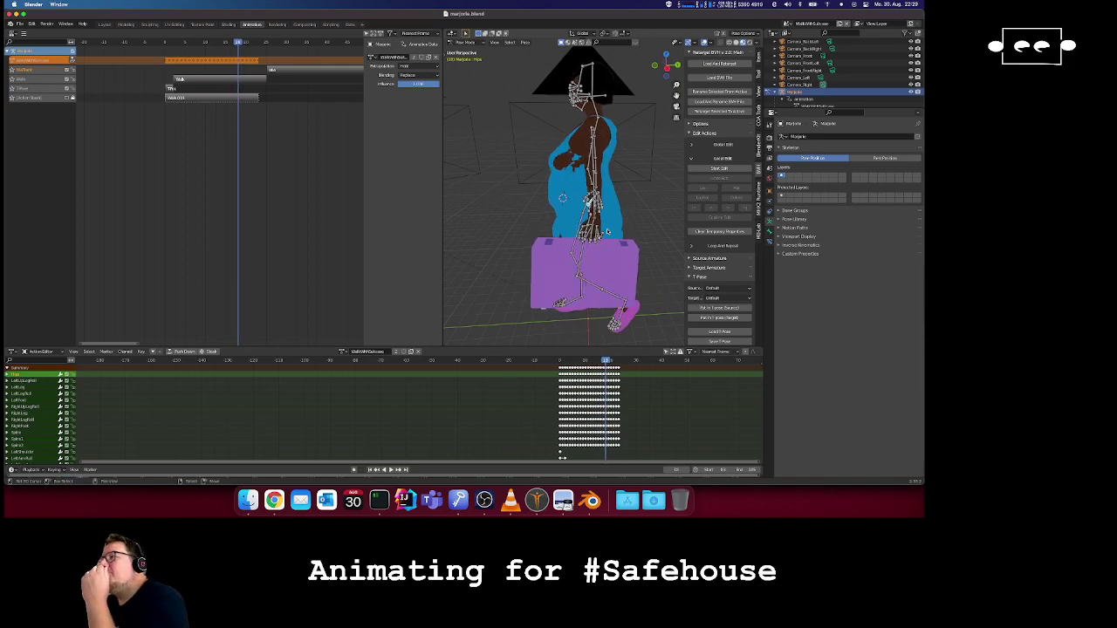
pyautogui.press('Right')
pyautogui.press('Right')
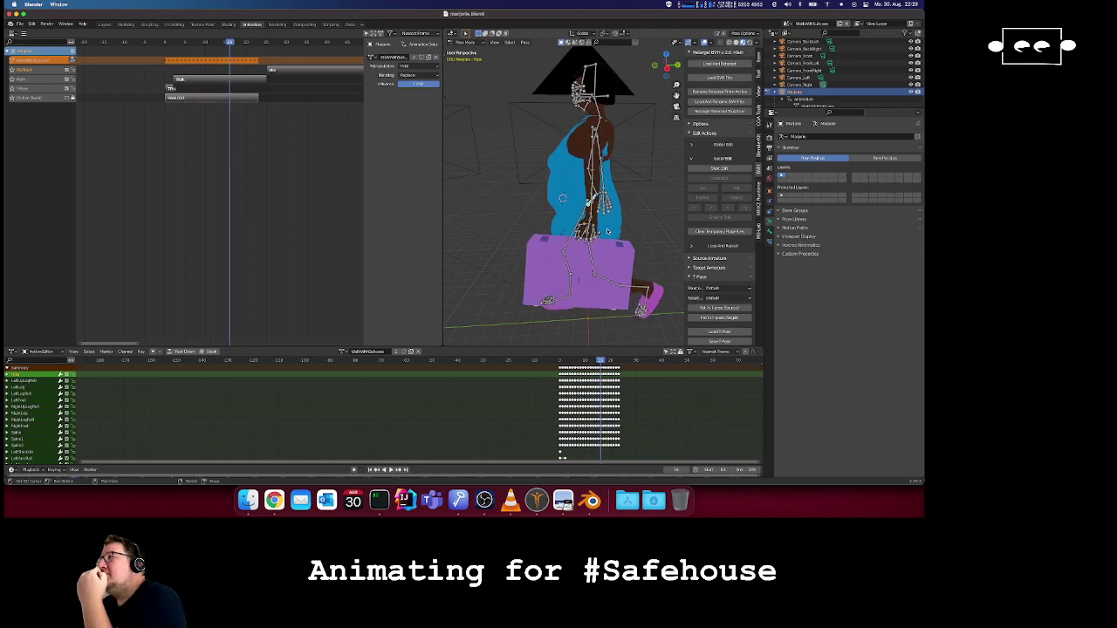
pyautogui.press('Left')
pyautogui.press('Left')
pyautogui.press('Left')
pyautogui.press('Right')
pyautogui.press('Right')
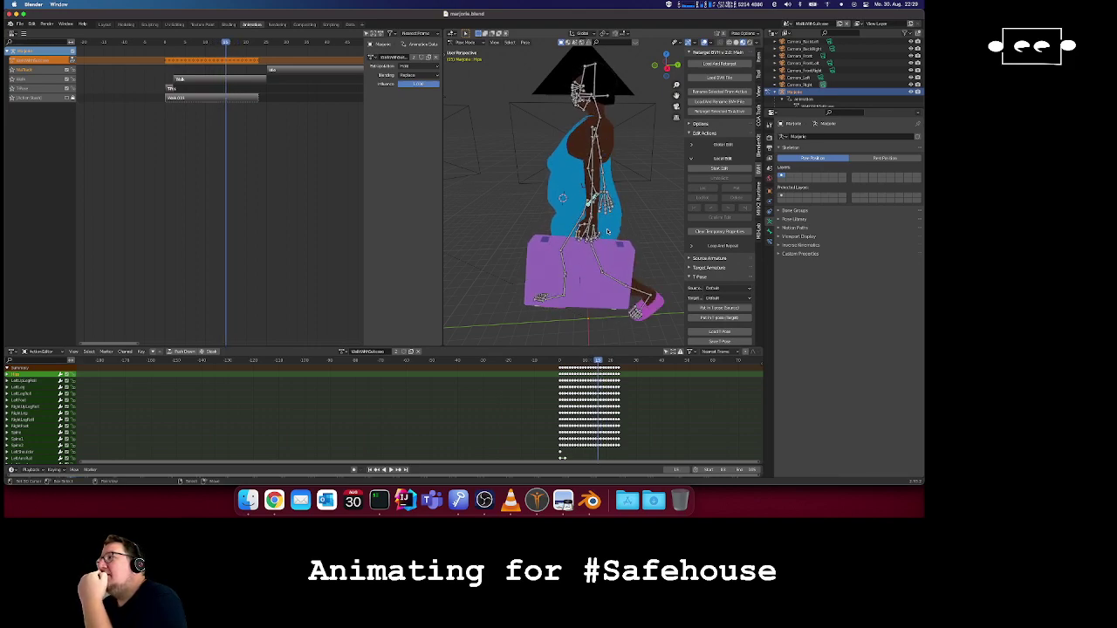
pyautogui.press('Left')
pyautogui.press('Left')
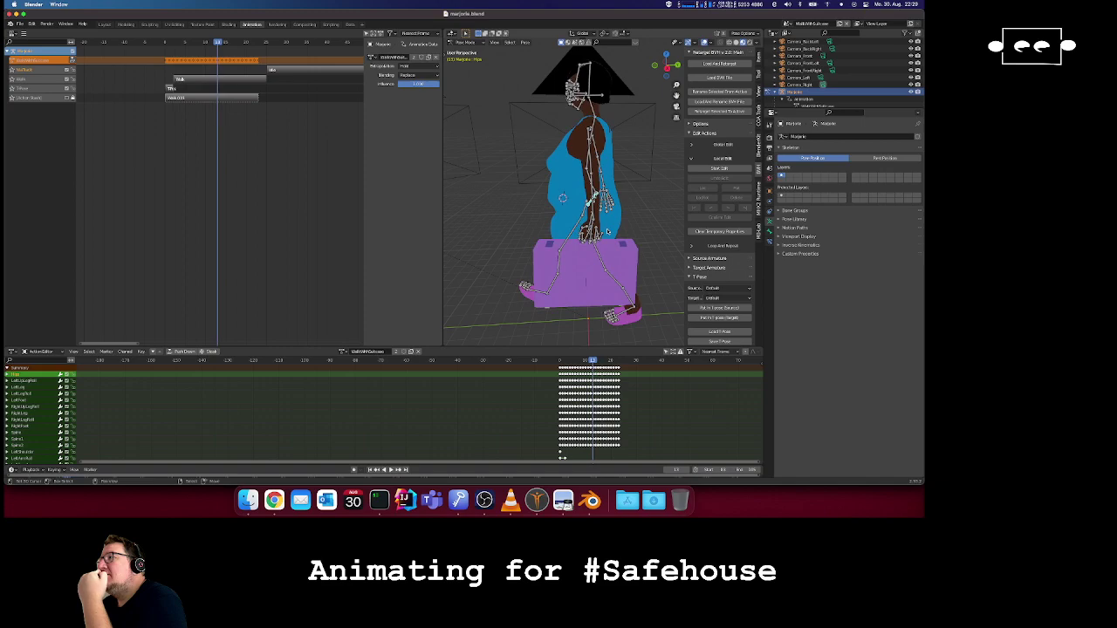
# - Compare frames 13 to 15 repeatedly, checking how the upper body tilts against the hips
pyautogui.press('Right')
pyautogui.press('Right')
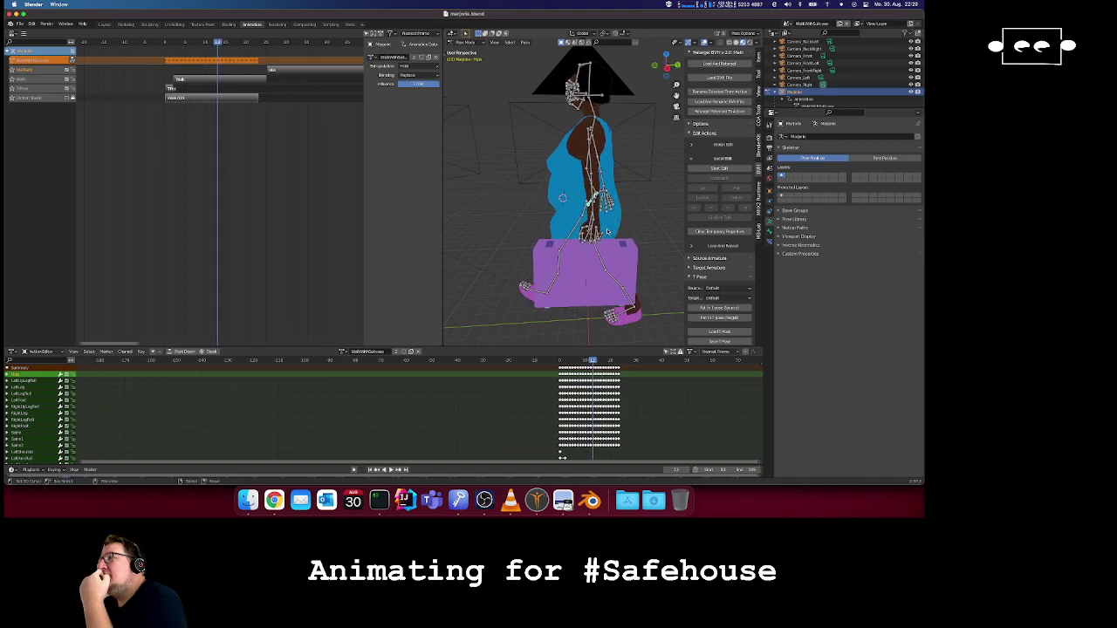
pyautogui.press('Left')
pyautogui.press('Left')
pyautogui.press('Right')
pyautogui.press('Right')
pyautogui.press('Left')
pyautogui.press('Right')
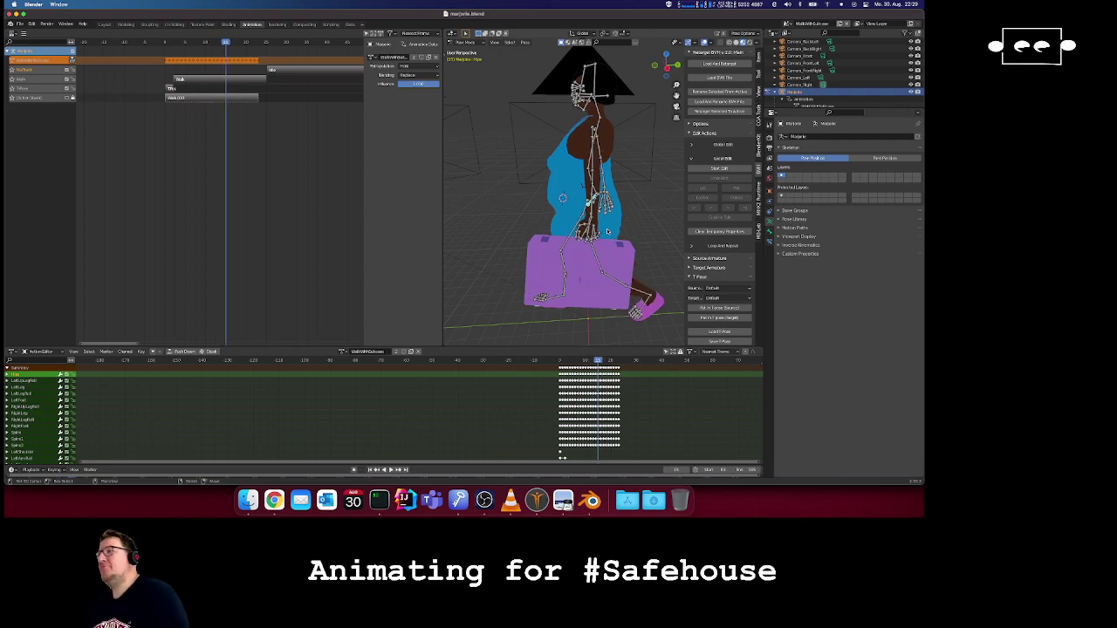
# - Try to rotate the Hips bone at frame 15
pyautogui.press('r')
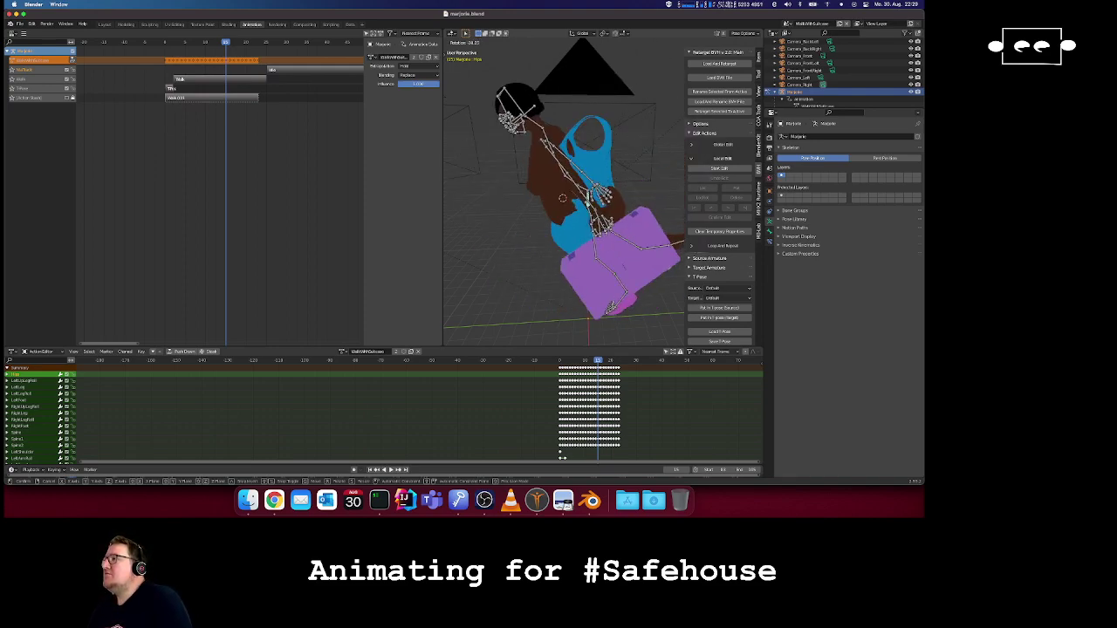
pyautogui.press('Escape')
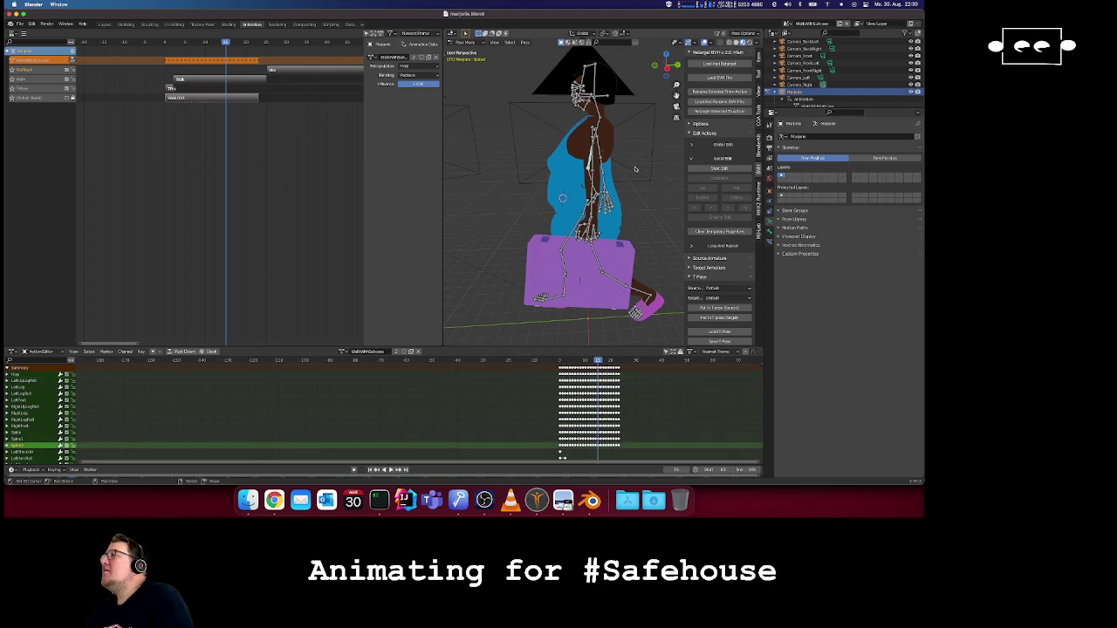
# - With the Spine2 bone selected, compare frames 12 to 15 to judge the upper body's tilt
pyautogui.press('Left')
pyautogui.press('Left')
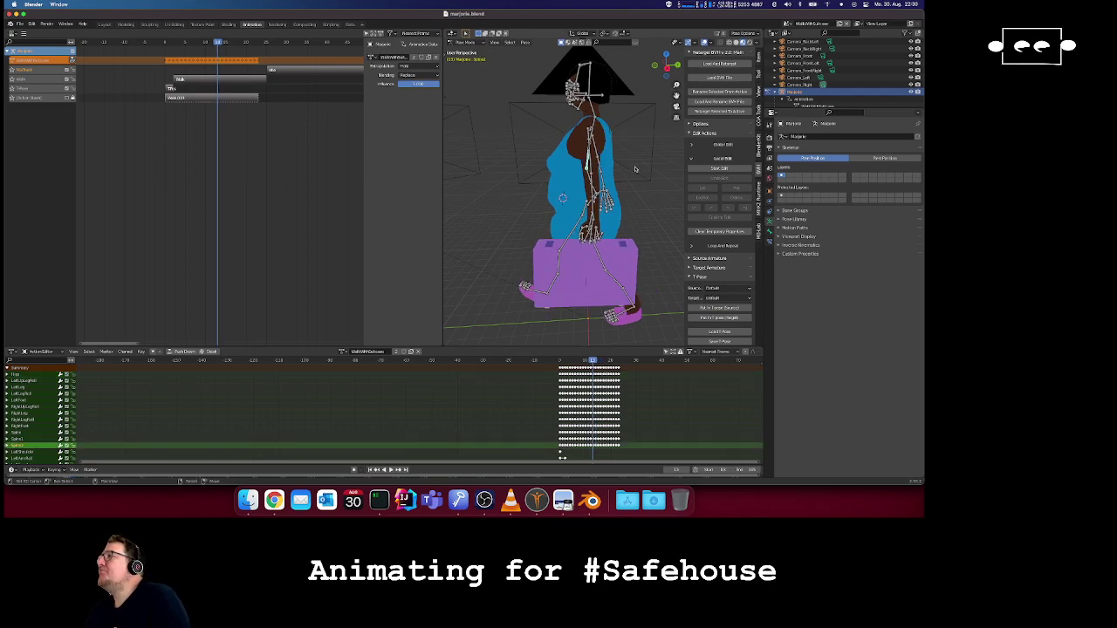
pyautogui.press('Right')
pyautogui.press('Right')
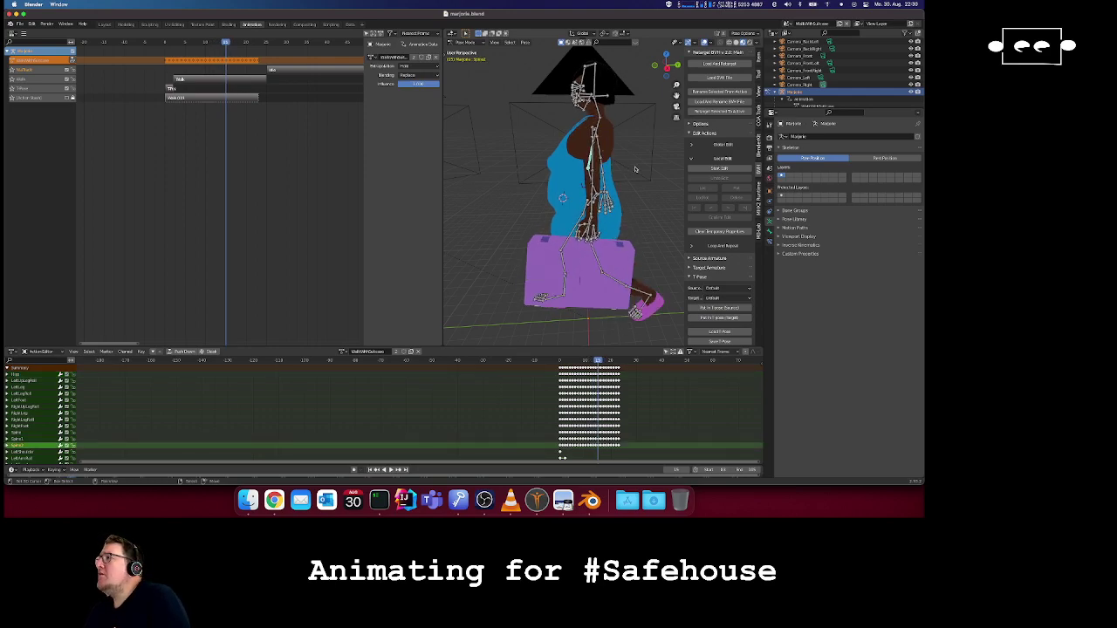
pyautogui.press('Left')
pyautogui.press('Left')
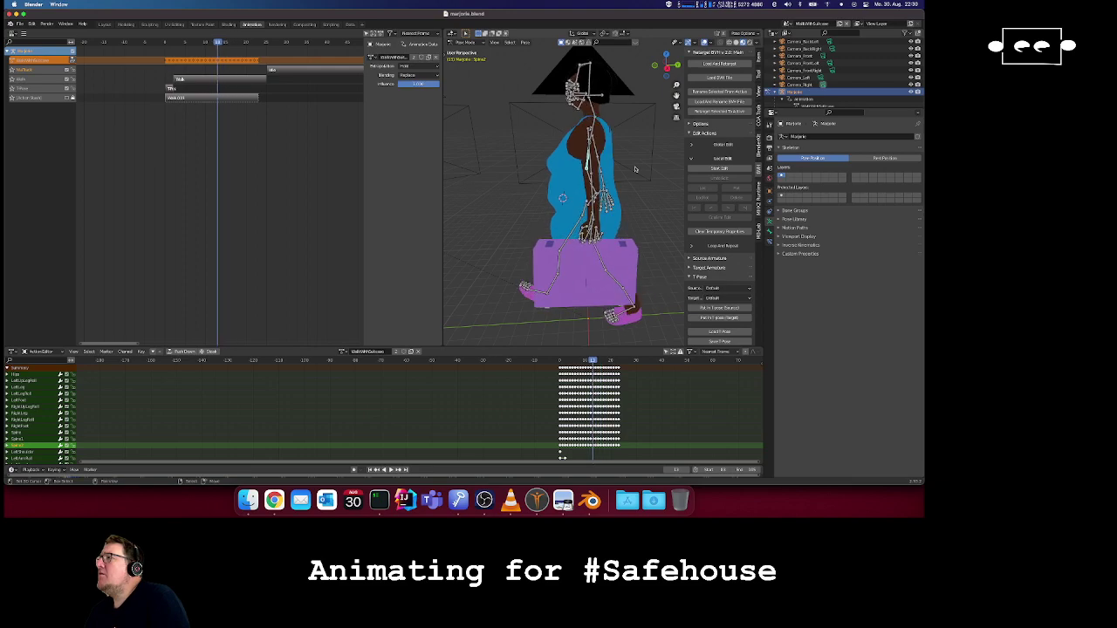
pyautogui.press('Right')
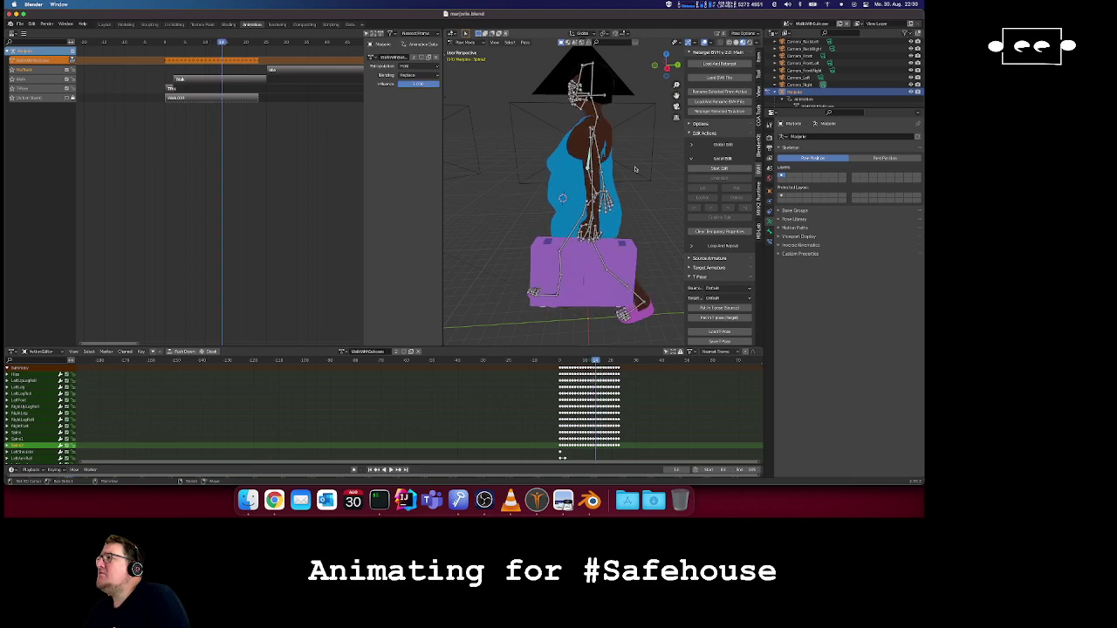
pyautogui.press('Left')
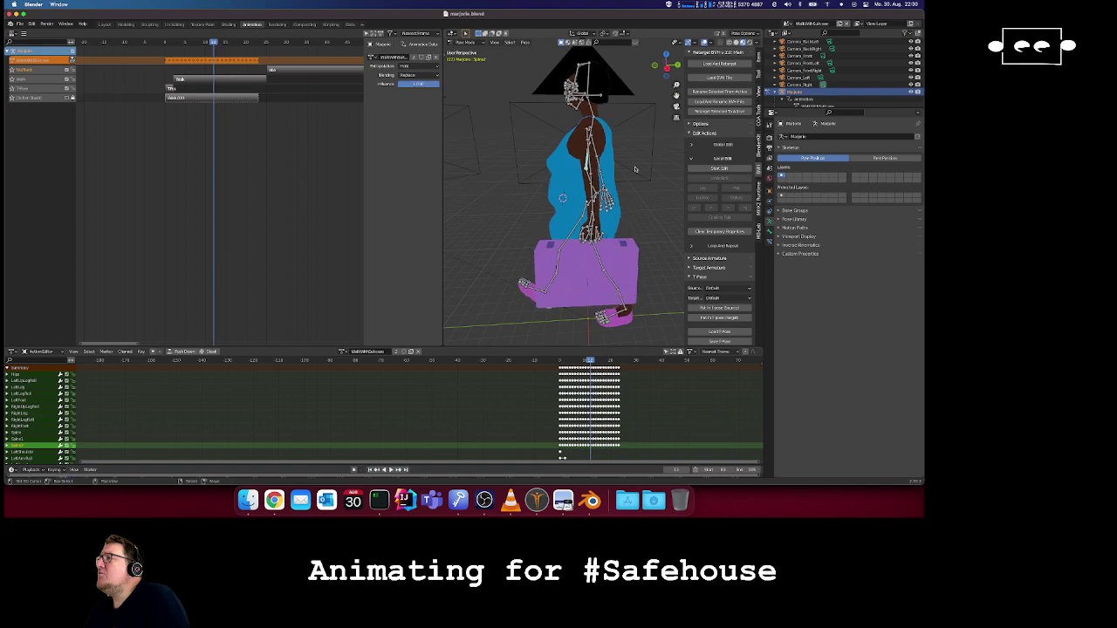
pyautogui.press('Right')
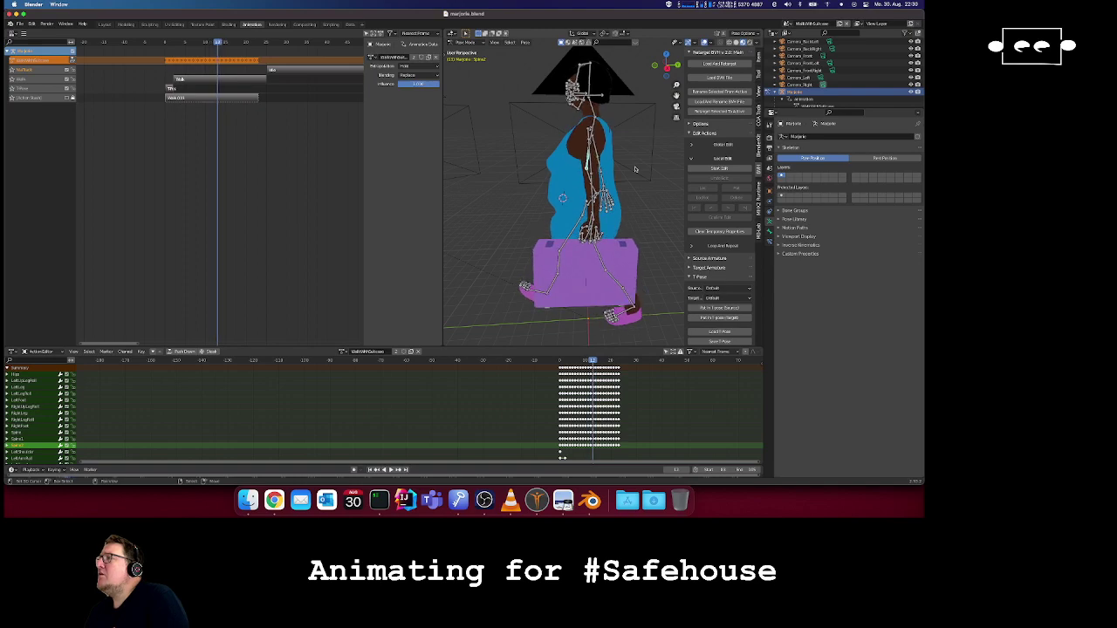
pyautogui.press('Right')
pyautogui.press('Right')
pyautogui.press('Right')
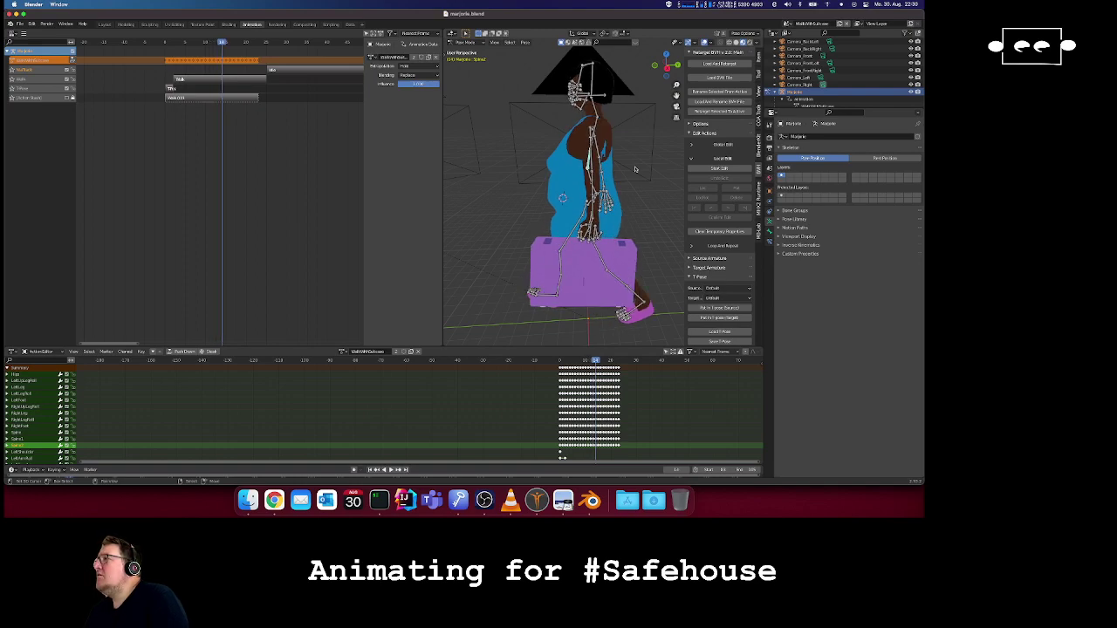
pyautogui.press('Left')
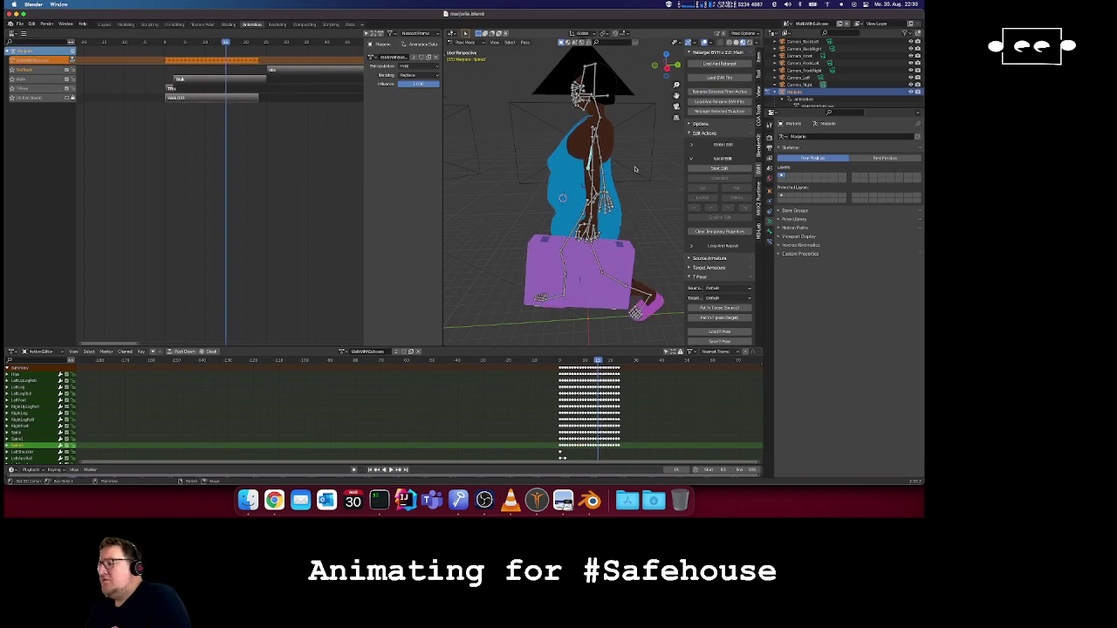
# - Rotate the Spine2 bone slightly forward at frame 15 and insert a keyframe for the corrected pose
pyautogui.press('r')
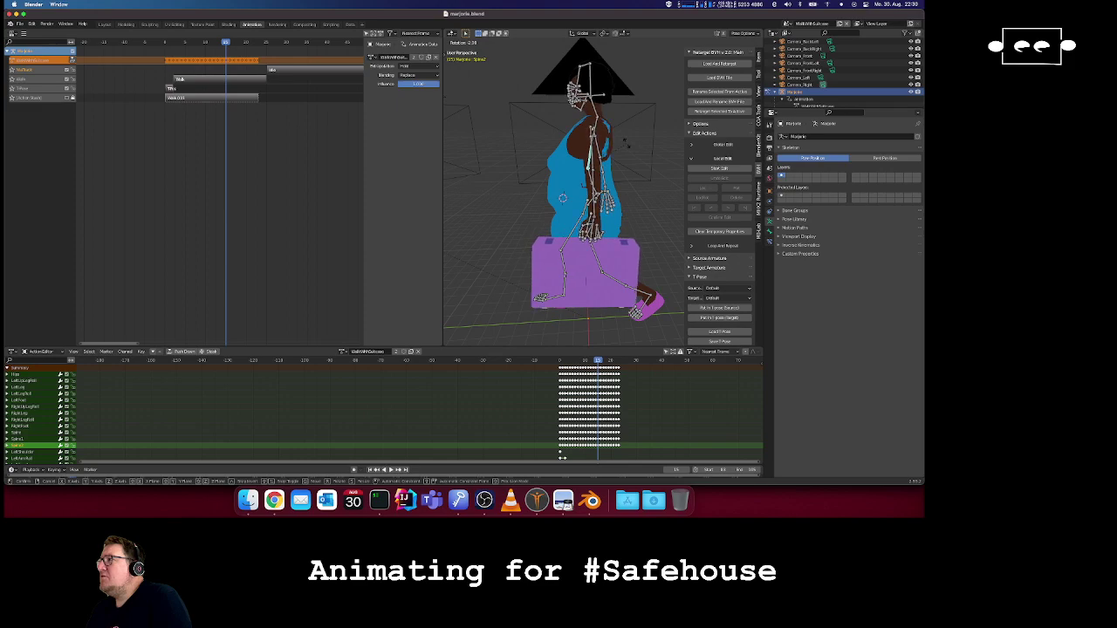
pyautogui.click(625, 140)
pyautogui.press('i')
pyautogui.click(625, 143)
# - Step through the frames around the corrected frame 15, checking how the torso and suitcase move into it
pyautogui.press('Left')
pyautogui.press('Left')
pyautogui.press('Left')
pyautogui.press('Right')
pyautogui.press('Right')
pyautogui.press('Right')
pyautogui.press('Right')
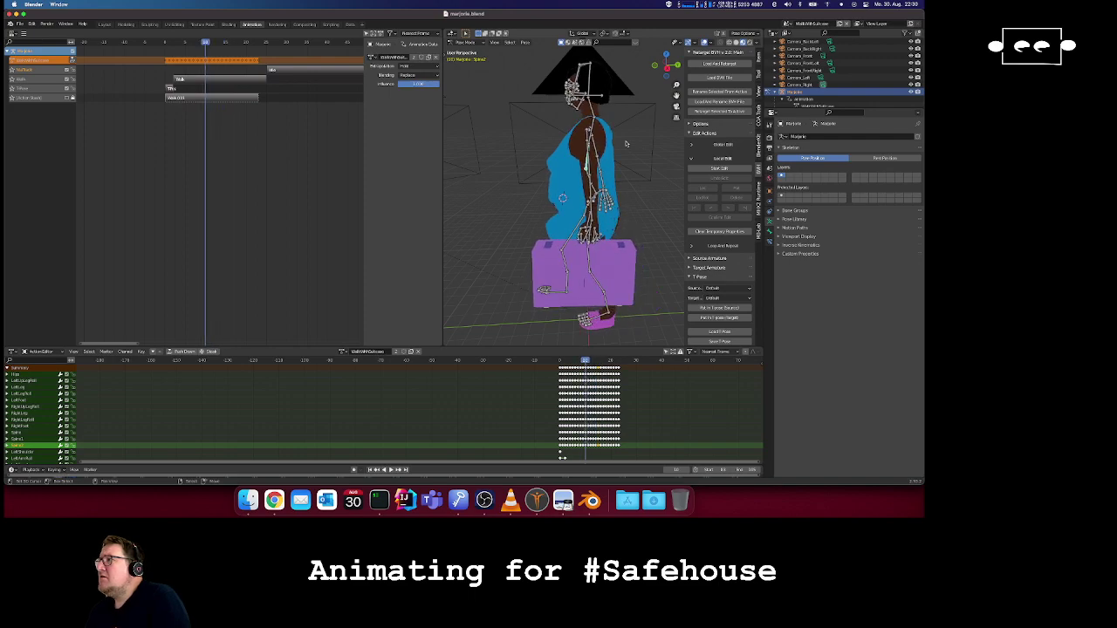
pyautogui.press('Left')
pyautogui.press('Left')
pyautogui.press('Left')
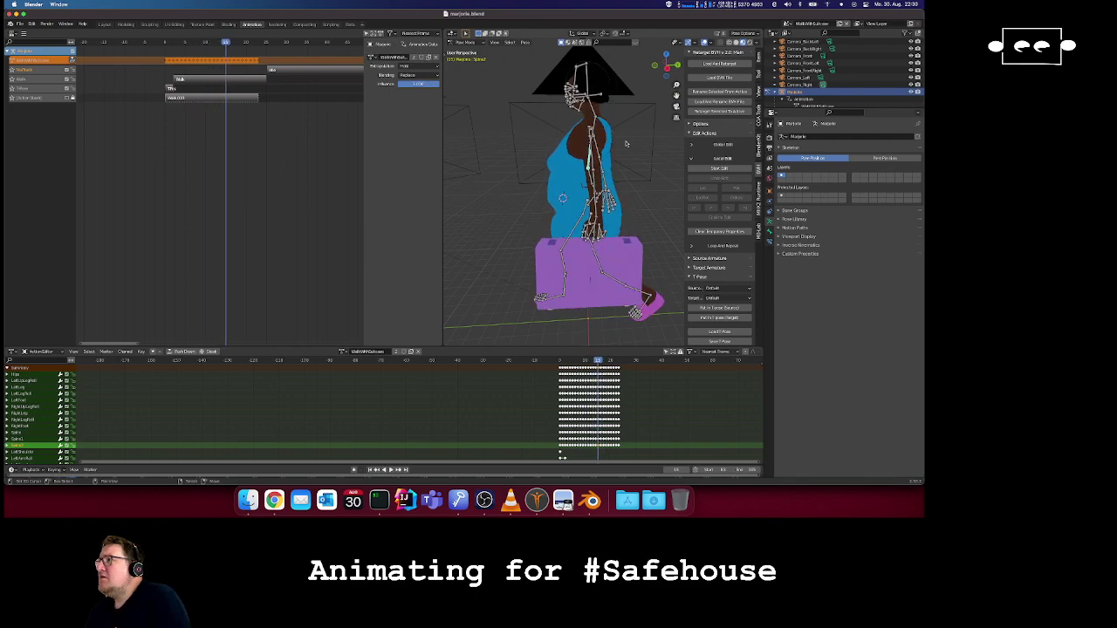
pyautogui.press('Right')
pyautogui.press('Left')
# - Rotate the Spine2 bone slightly forward at frame 14 and insert a keyframe to match the neighbouring pose
pyautogui.press('r')
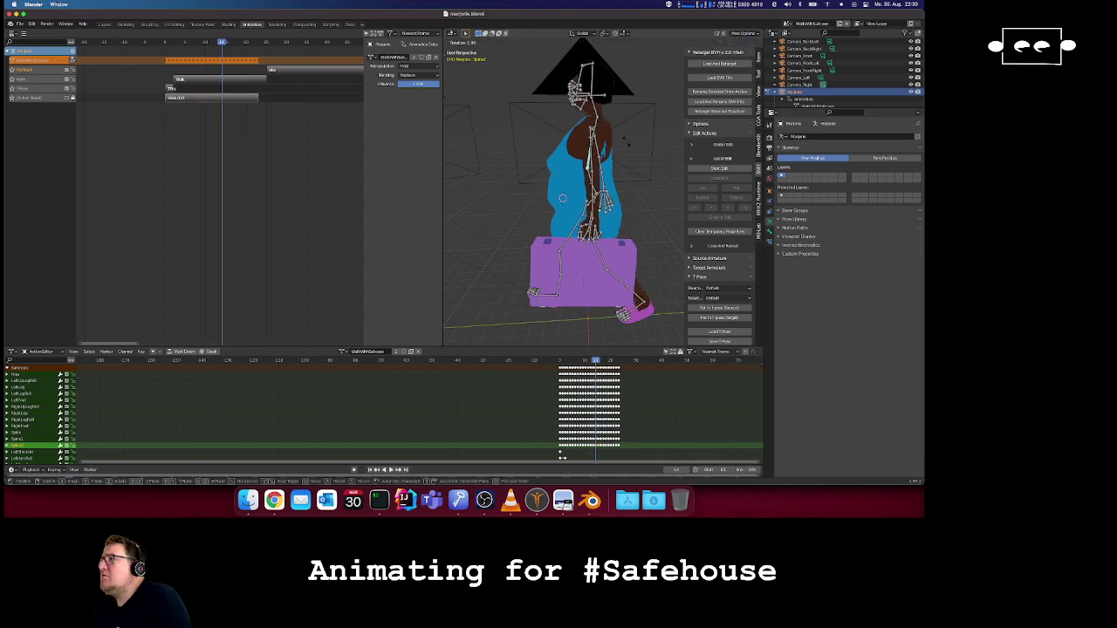
pyautogui.click(625, 140)
pyautogui.press('i')
pyautogui.click(624, 140)
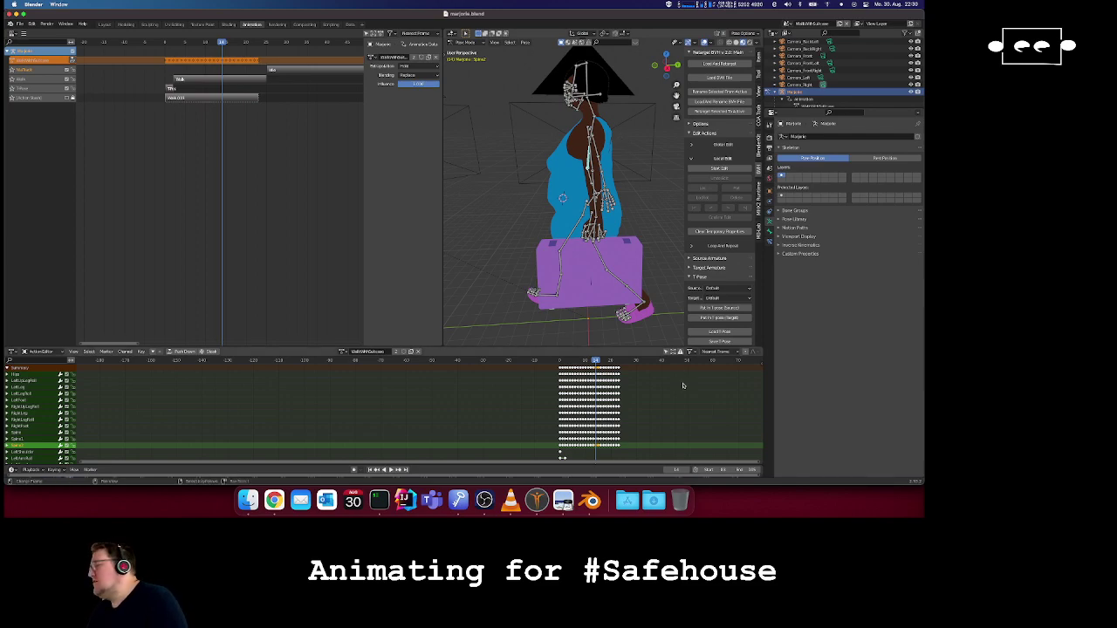
# - Switch to Chrome
pyautogui.click(511, 500)
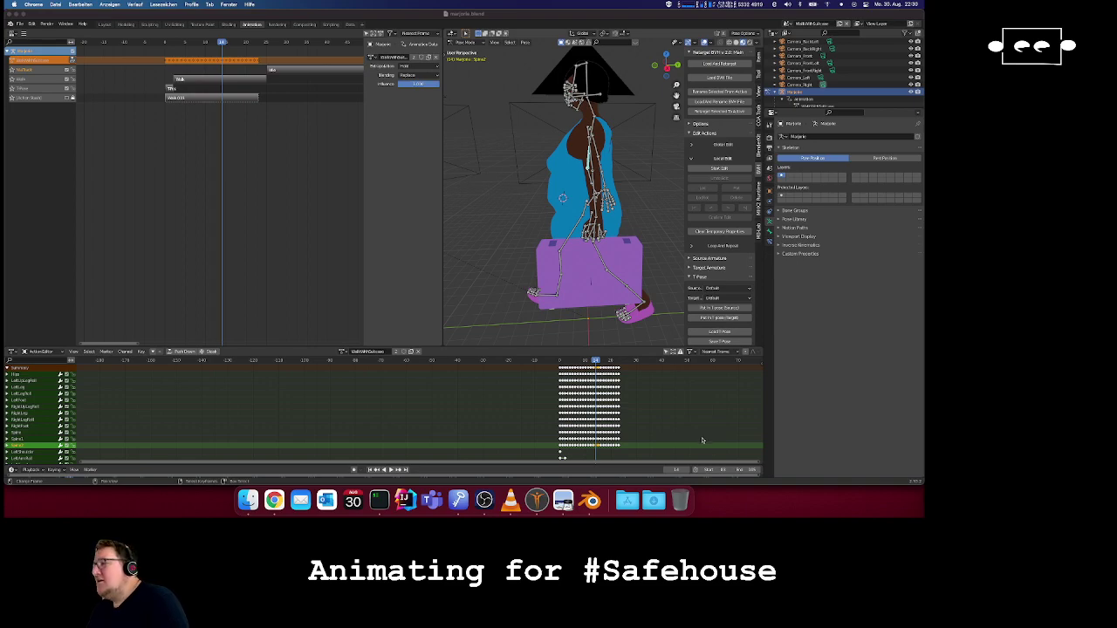
pyautogui.click(511, 500)
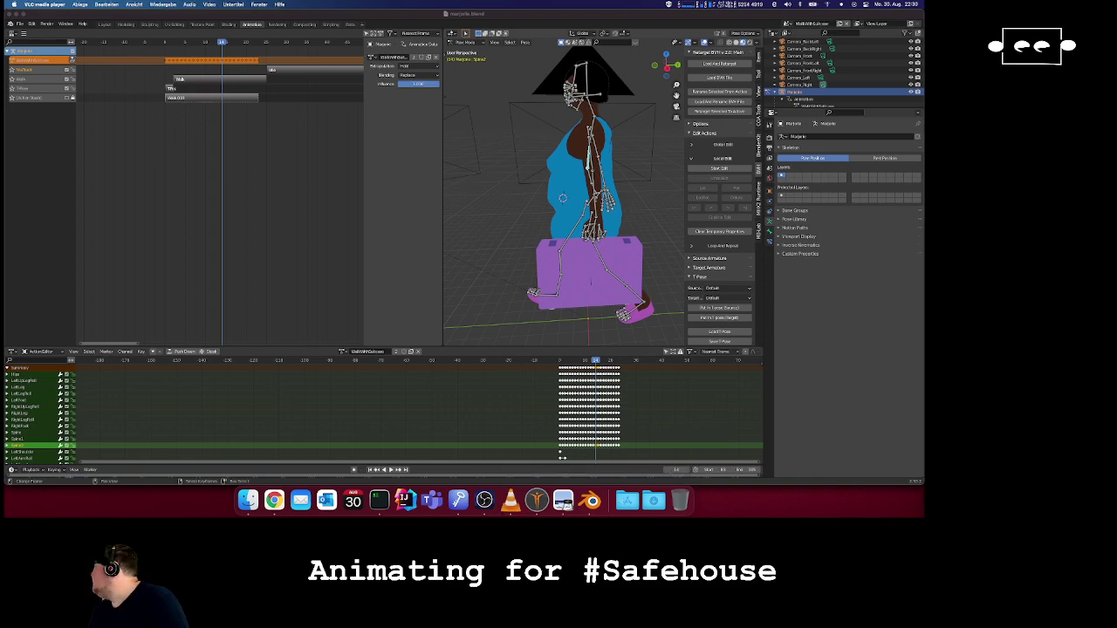
pyautogui.press('super+Tab')
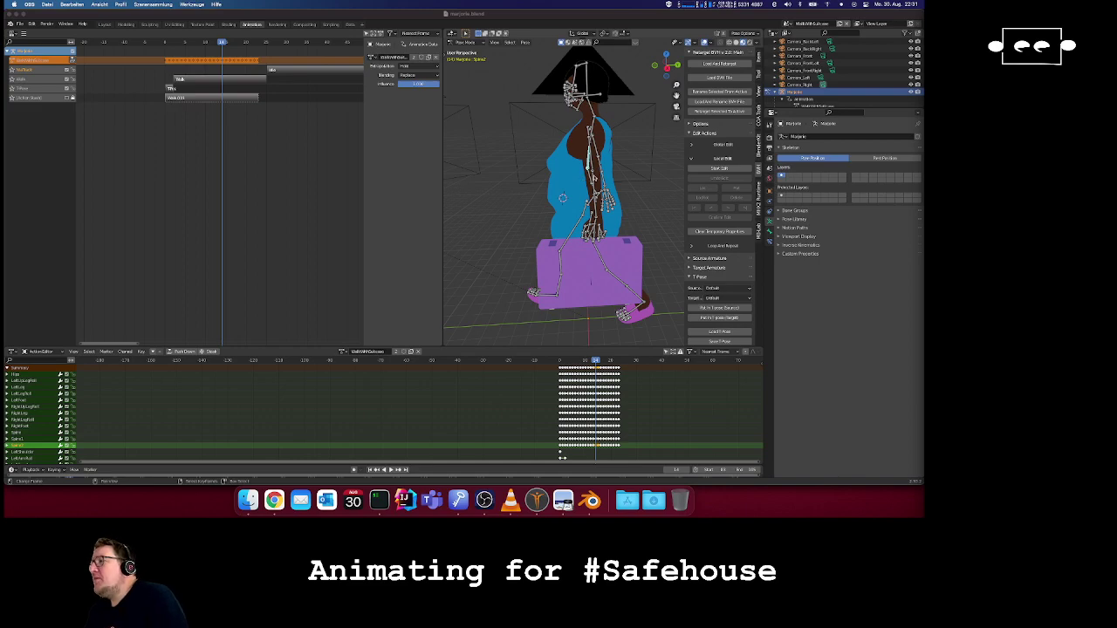
pyautogui.click(624, 16)
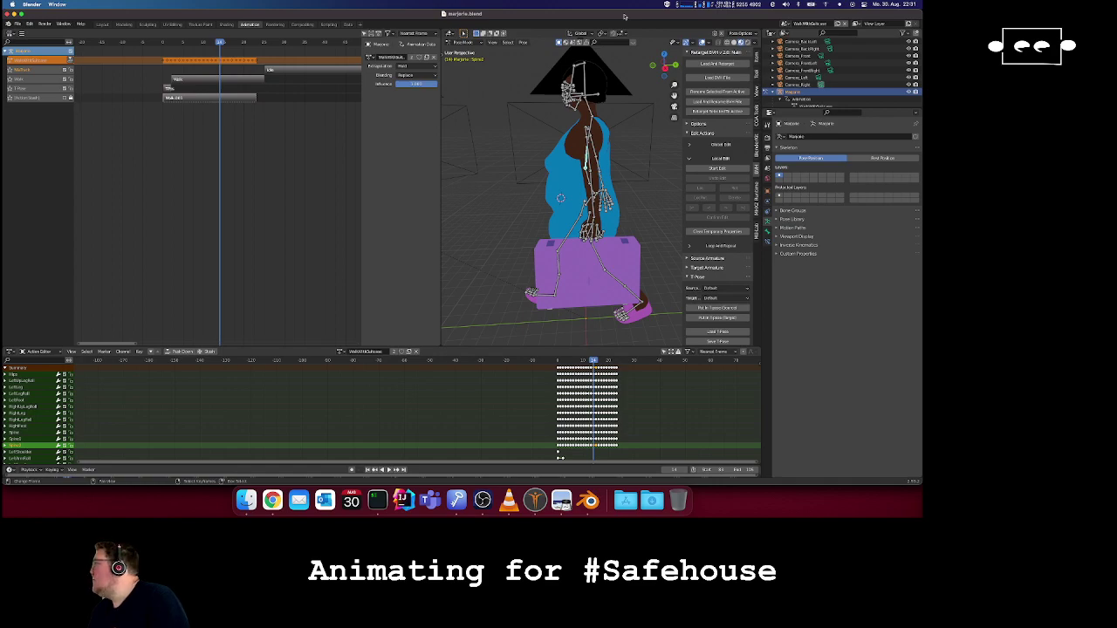
pyautogui.press('super+Tab')
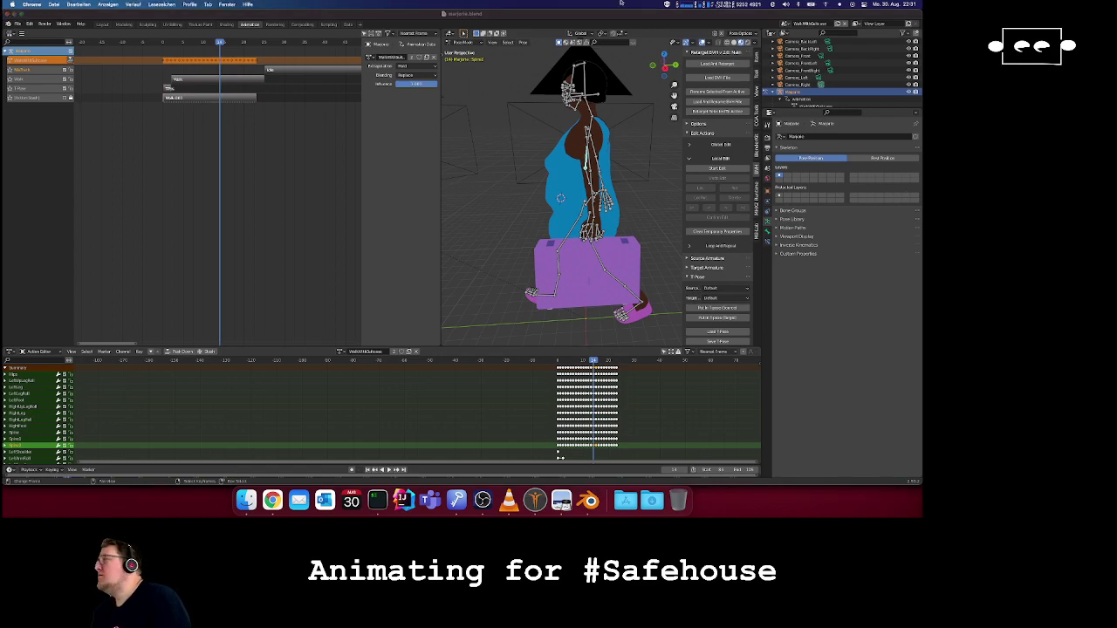
# - Switch back to Blender, rotate the Spine2 bone slightly at frame 16 with a keyframe, and play the walk
pyautogui.click(631, 19)
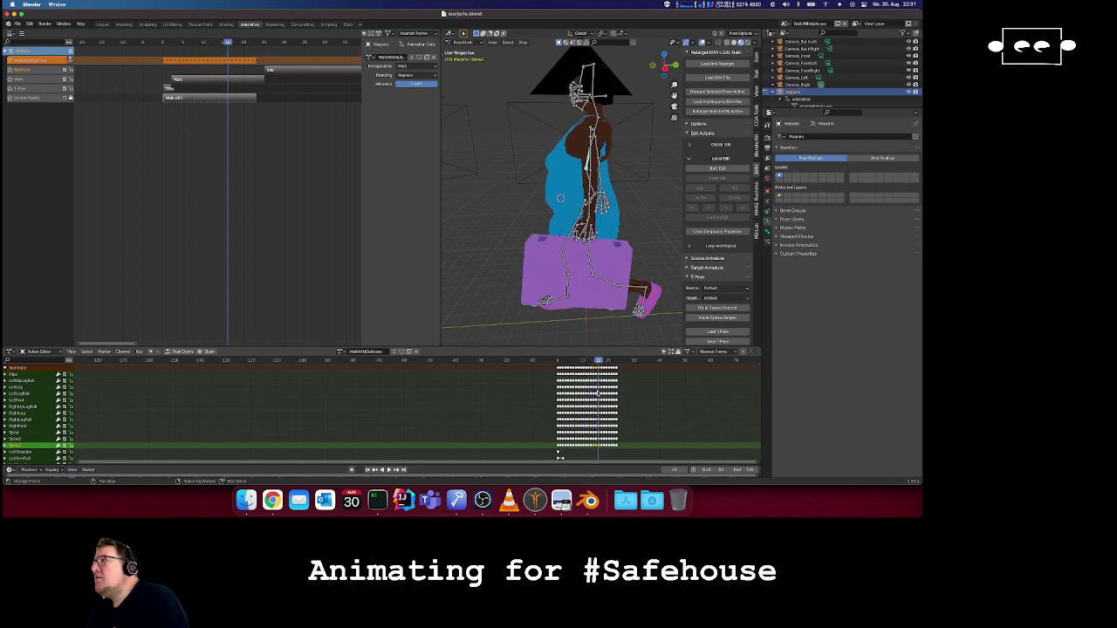
pyautogui.press('r')
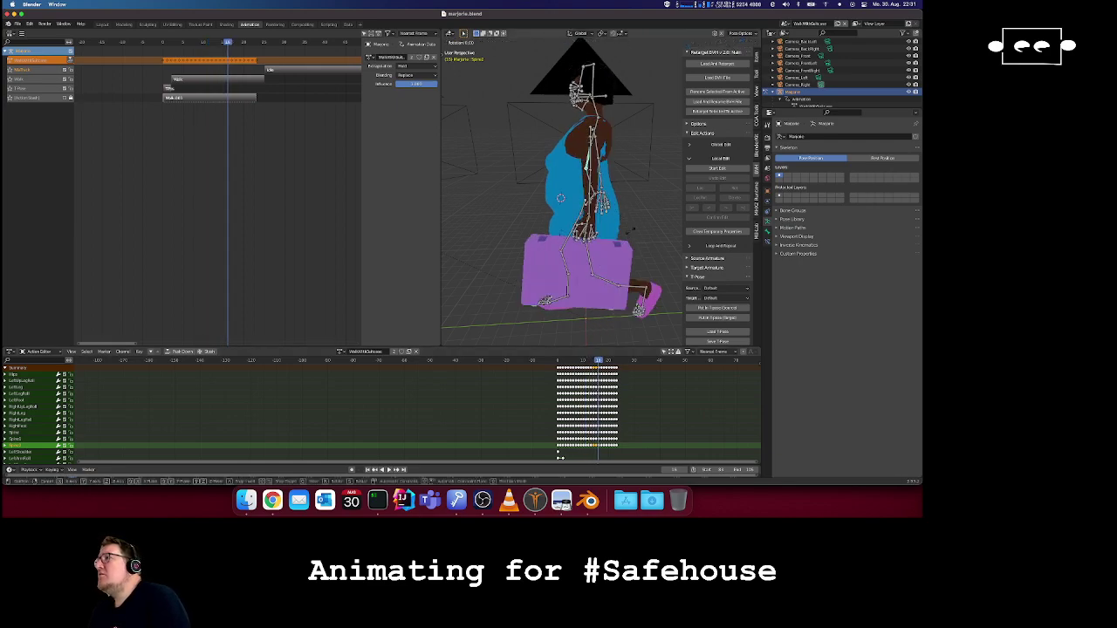
pyautogui.click(632, 225)
pyautogui.press('i')
pyautogui.click(629, 225)
pyautogui.press('space')
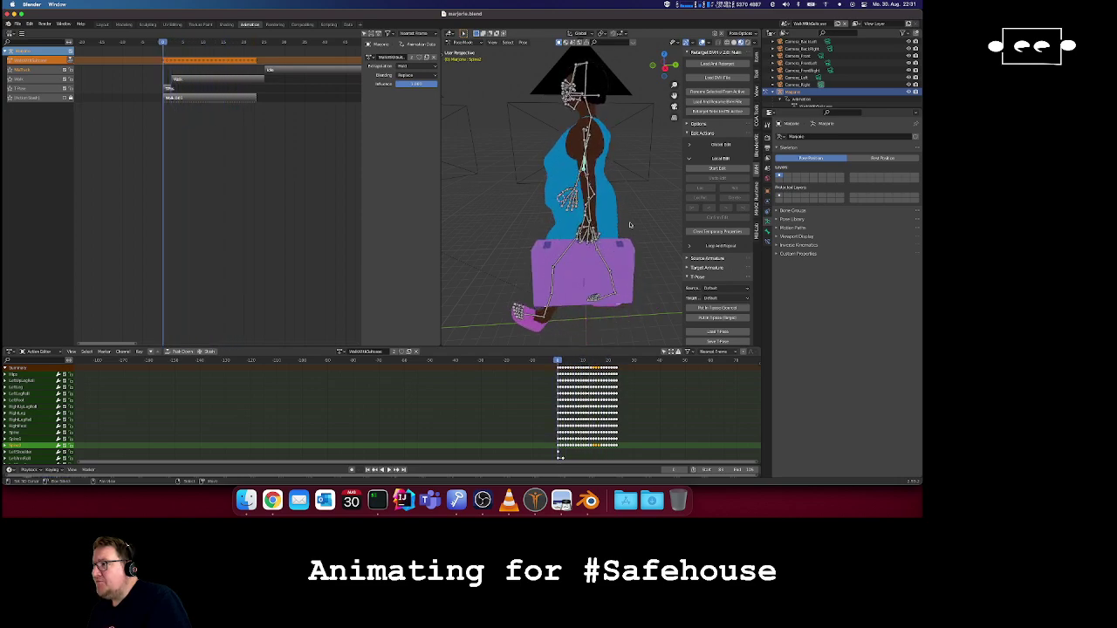
# - Unlink the WalkWithSuitcase action from the armature's action editor and return to the Layout workspace
pyautogui.click(104, 23)
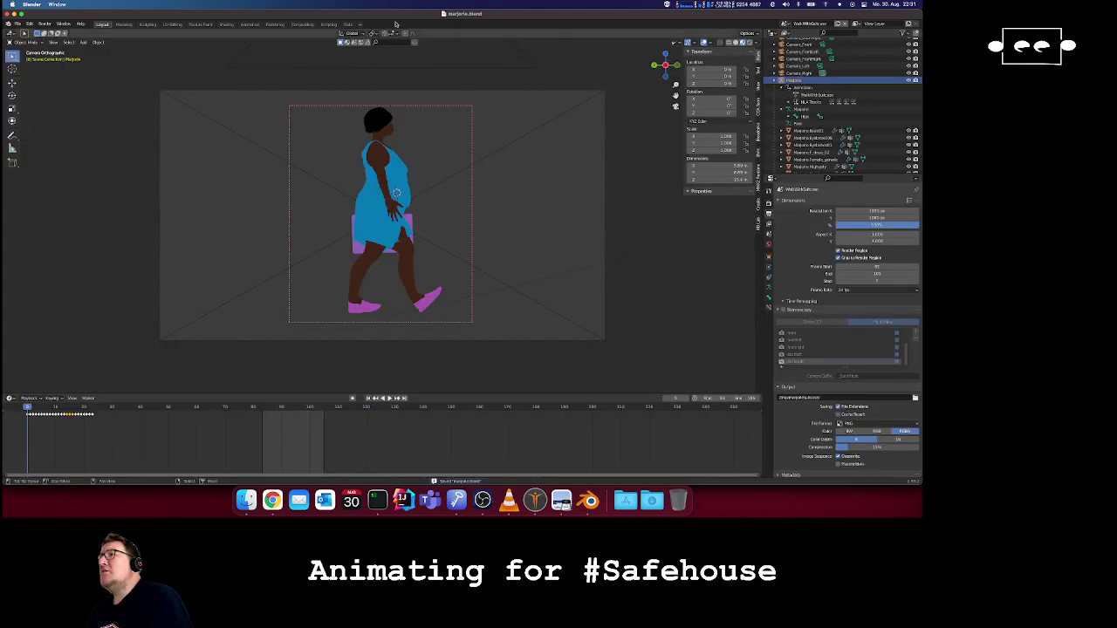
pyautogui.click(250, 23)
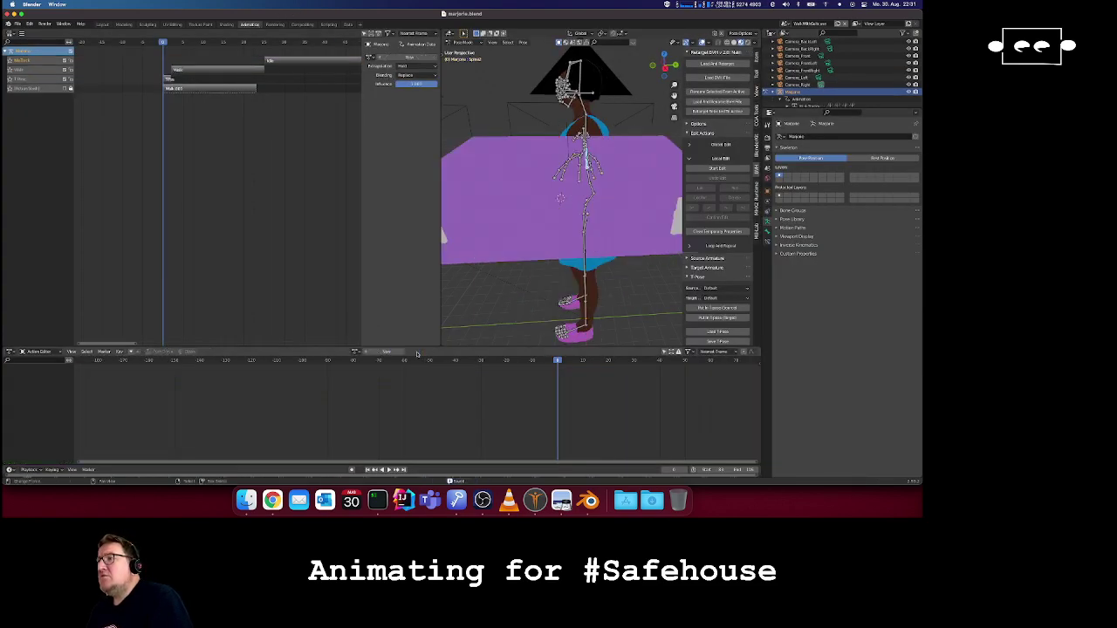
pyautogui.click(104, 24)
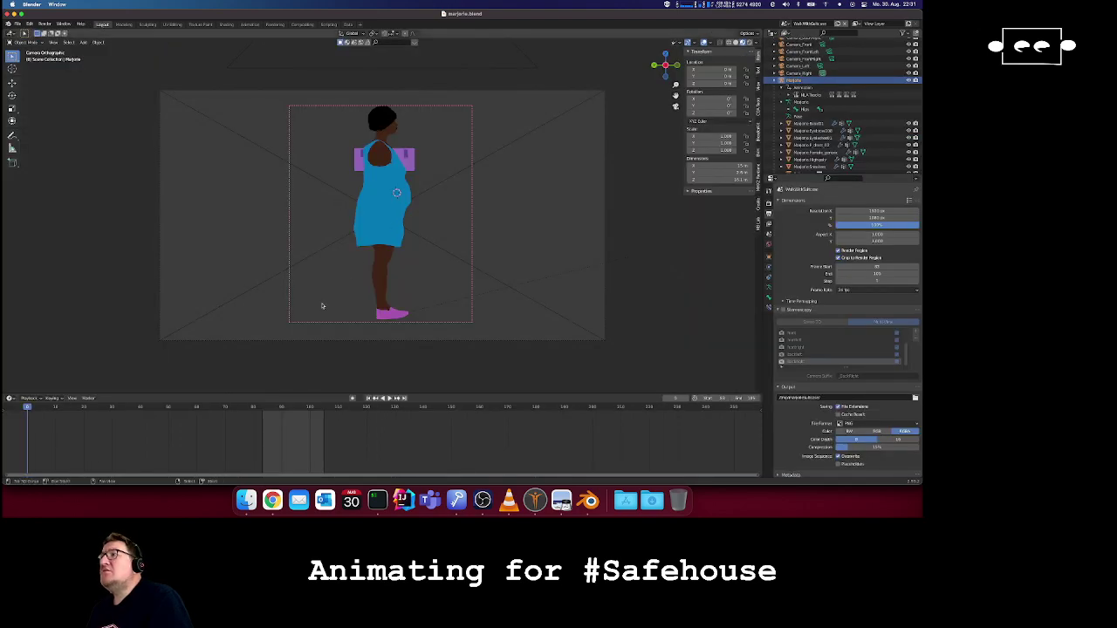
# - Play the suitcase walk in the camera view and step back and forth around frame 96 to check the motion
pyautogui.click(264, 406)
pyautogui.press('space')
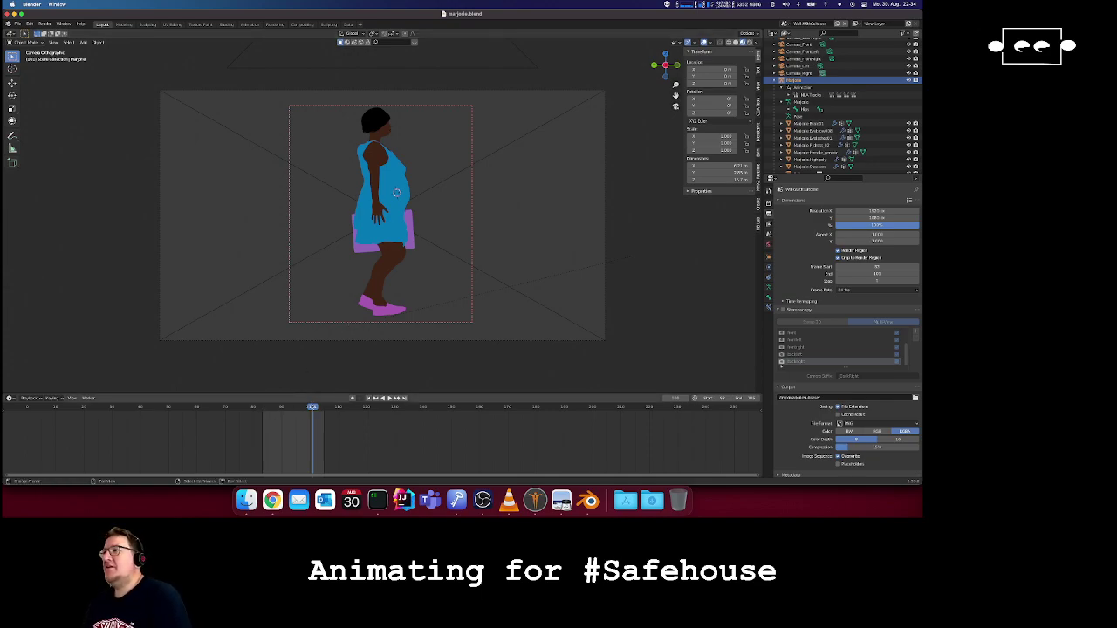
pyautogui.moveTo(313, 407); pyautogui.dragTo(299, 407)
pyautogui.press('Right')
pyautogui.press('Right')
pyautogui.press('Right')
pyautogui.press('Left')
pyautogui.press('Left')
pyautogui.press('Left')
pyautogui.press('Left')
pyautogui.press('Left')
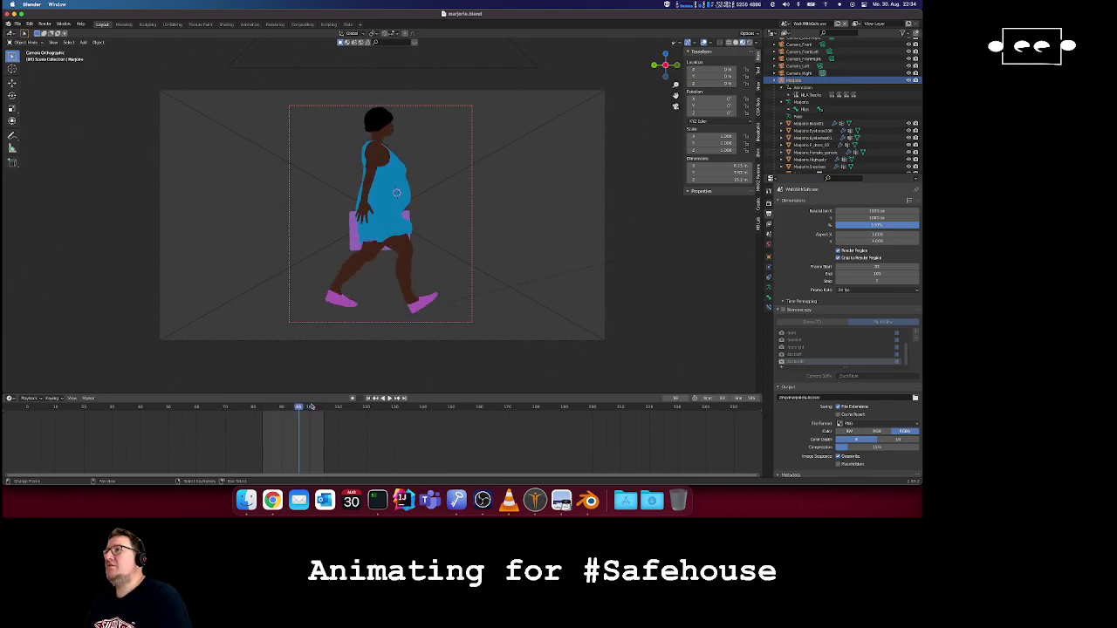
pyautogui.press('Right')
pyautogui.press('Right')
pyautogui.press('Right')
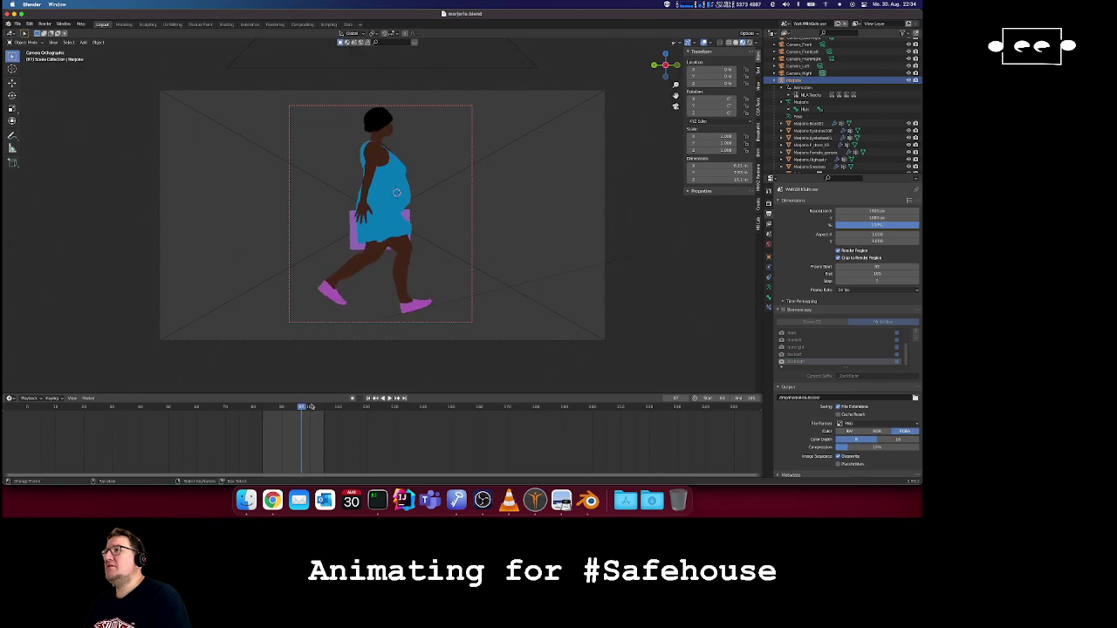
pyautogui.press('Left')
pyautogui.press('Left')
pyautogui.press('Left')
pyautogui.press('Left')
pyautogui.press('Right')
pyautogui.press('Right')
pyautogui.press('Right')
pyautogui.press('Right')
# - Step backwards frame by frame from frame 100 to the start of the frame range, checking the dress and body motion
pyautogui.click(309, 407)
pyautogui.press('Left')
pyautogui.press('Left')
pyautogui.press('Left')
pyautogui.press('Left')
pyautogui.press('Left')
pyautogui.press('Left')
pyautogui.press('Left')
pyautogui.press('Left')
pyautogui.press('Left')
pyautogui.press('Left')
pyautogui.press('Left')
pyautogui.press('Left')
pyautogui.press('Left')
pyautogui.press('Left')
pyautogui.press('Left')
pyautogui.press('Left')
pyautogui.press('Left')
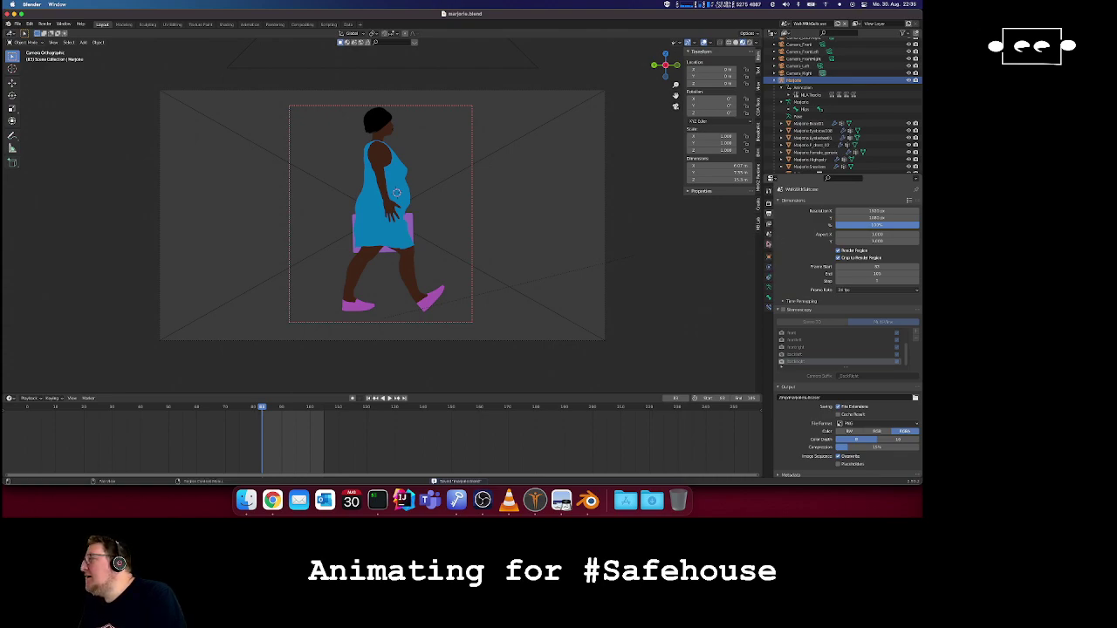
# - Delete all bakes from the dress's physics cache and try to bake its cloth simulation again
pyautogui.click(363, 201)
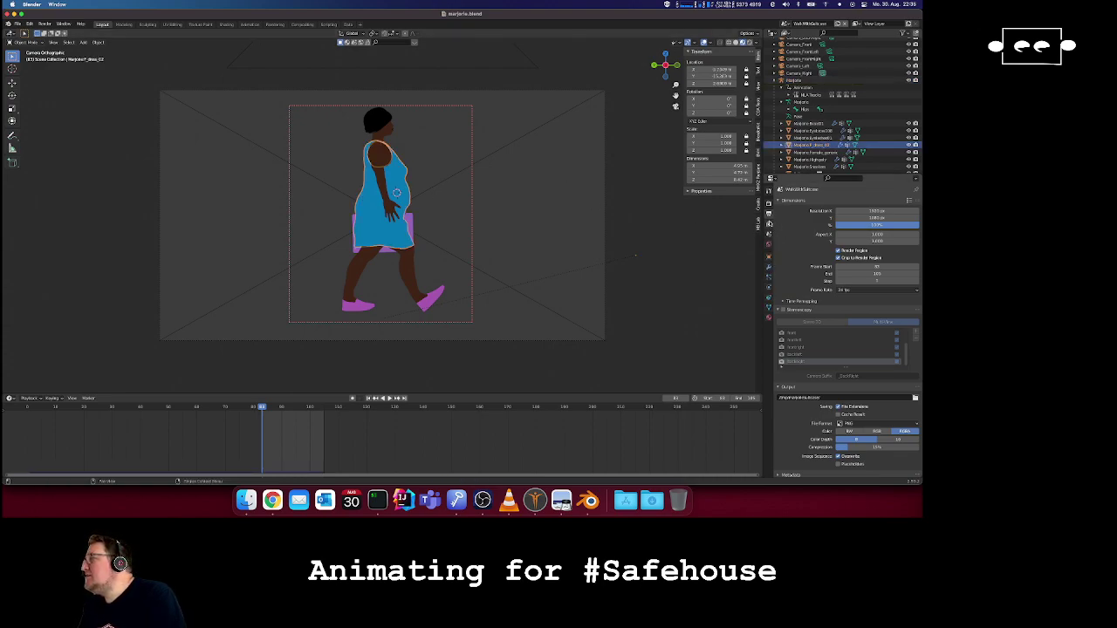
pyautogui.click(768, 267)
pyautogui.click(767, 278)
pyautogui.click(768, 295)
pyautogui.click(768, 286)
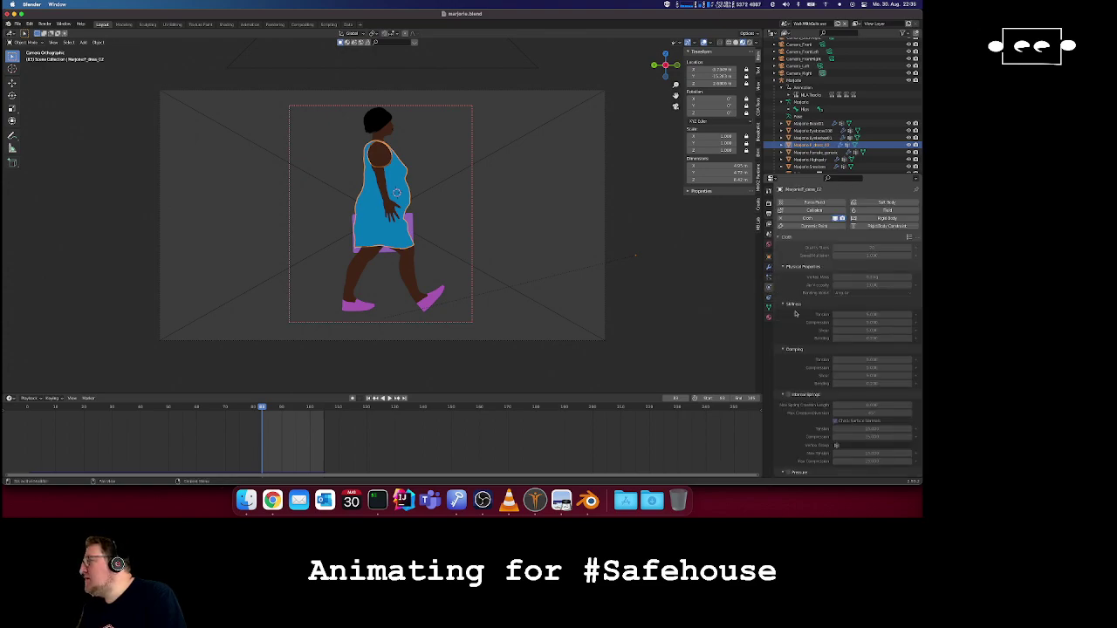
pyautogui.scroll(-10, 795, 313)
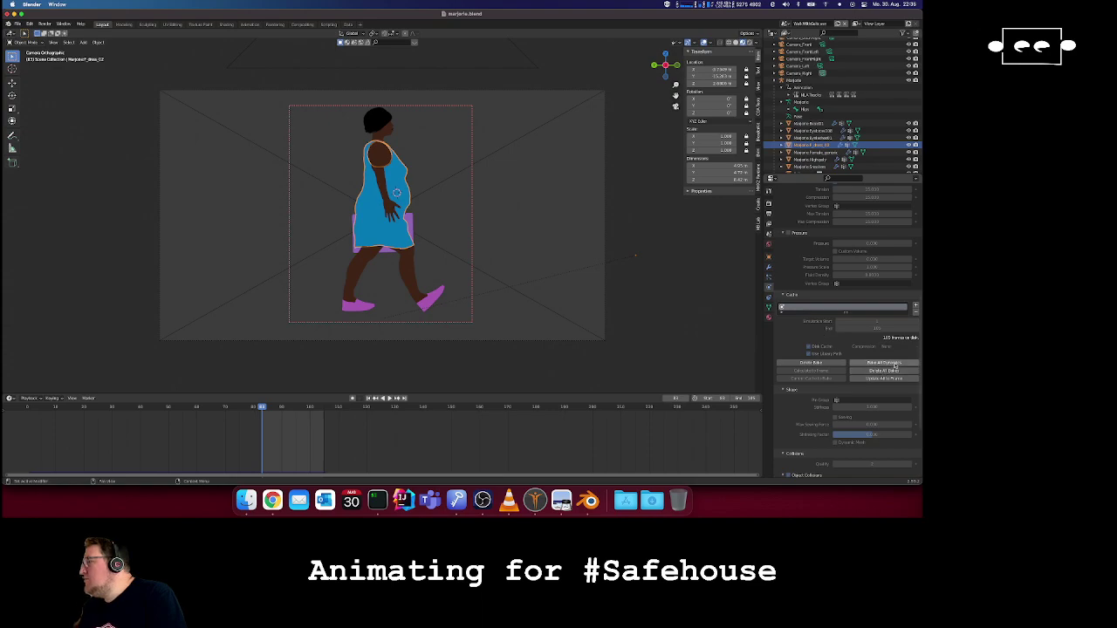
pyautogui.click(886, 370)
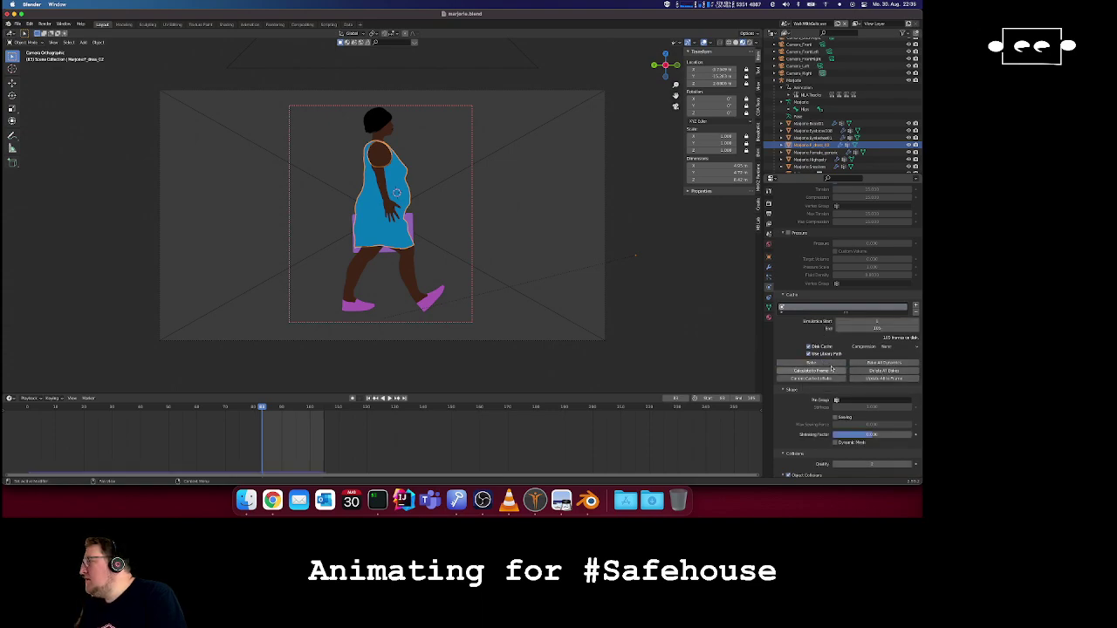
pyautogui.click(823, 363)
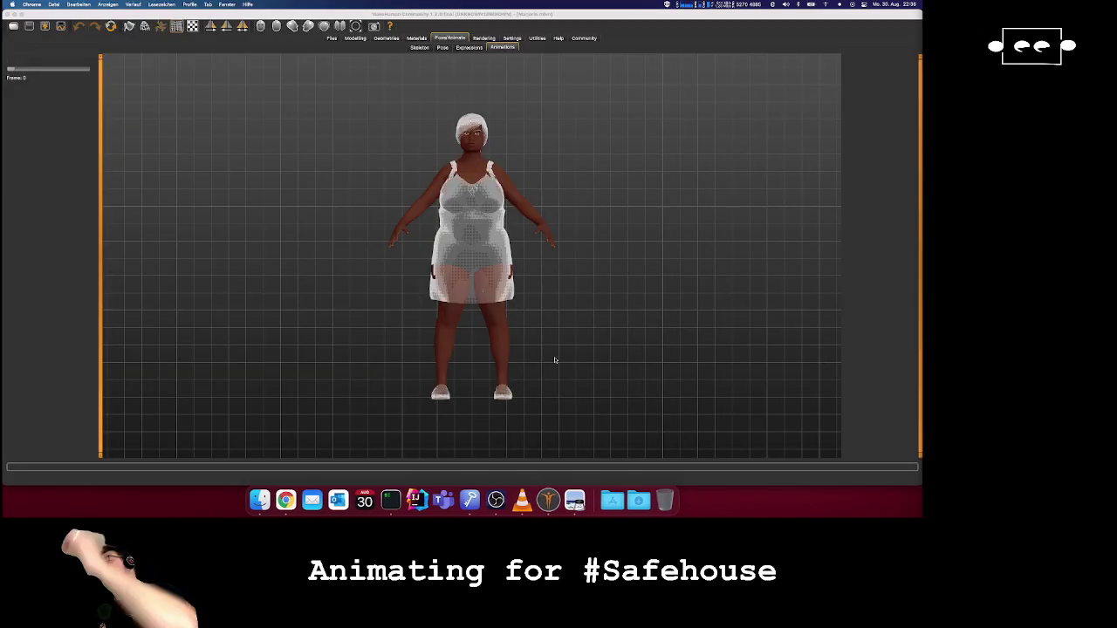
# - Launch Blender again and reopen marjorie.blend from the recent files in a maximized window
pyautogui.press('super+space')
pyautogui.write('blender')
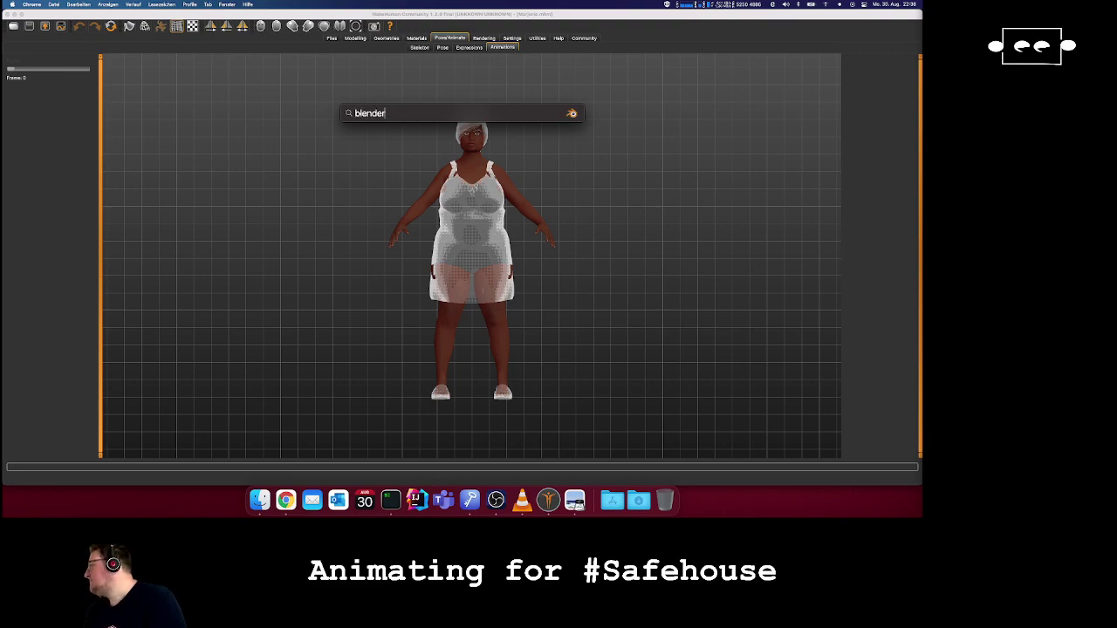
pyautogui.press('Return')
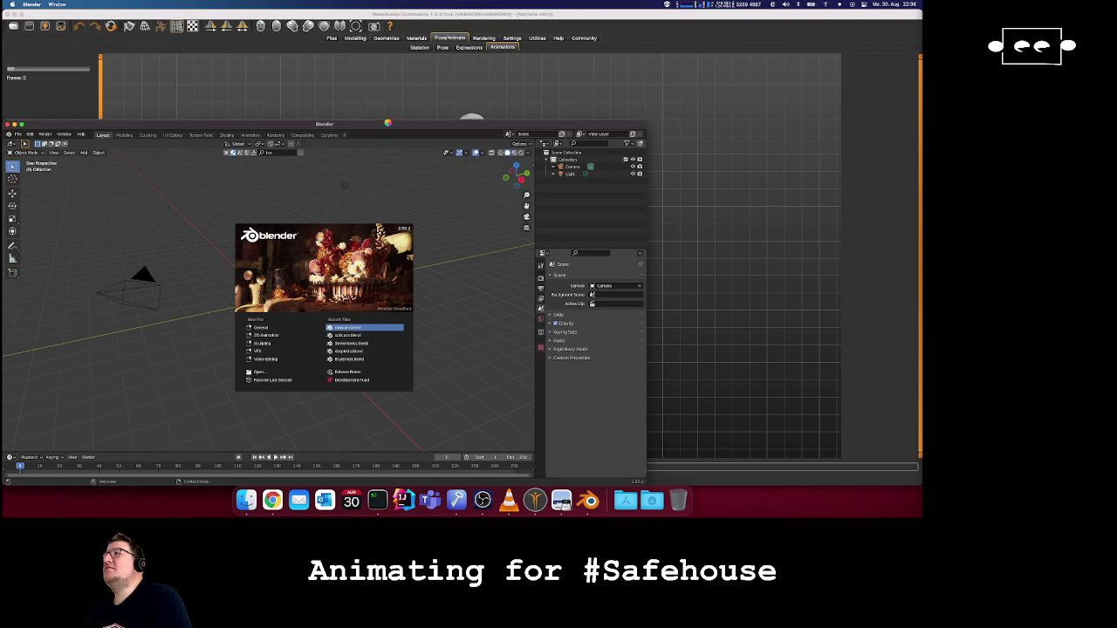
pyautogui.doubleClick(386, 125)
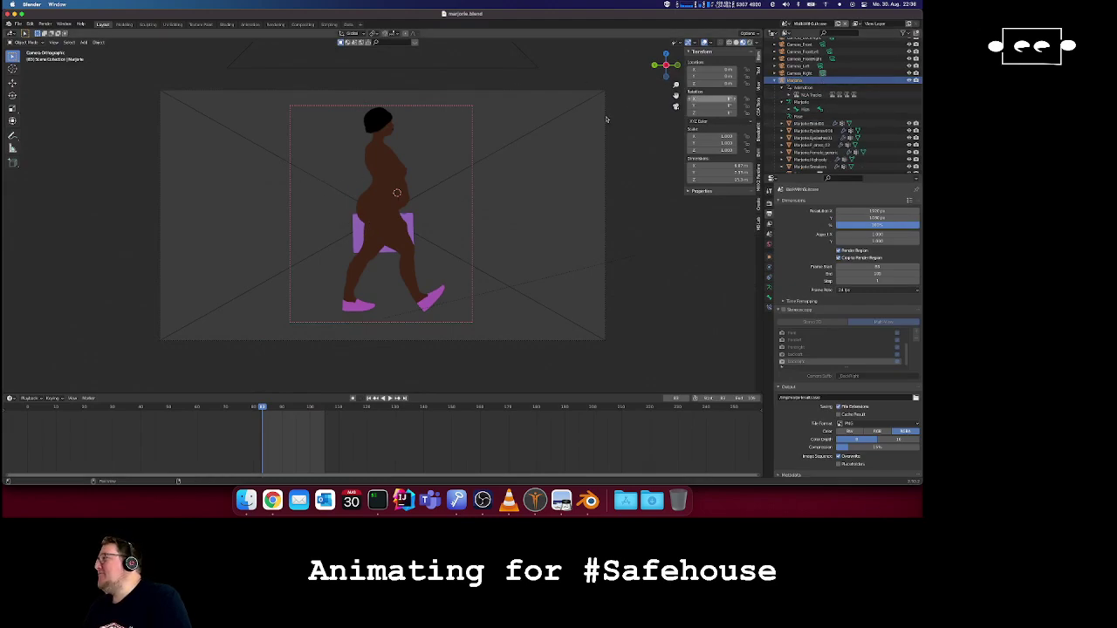
# - Select the dress object under the Marjorie armature, open its physics settings and ignore the crash report
pyautogui.click(397, 204)
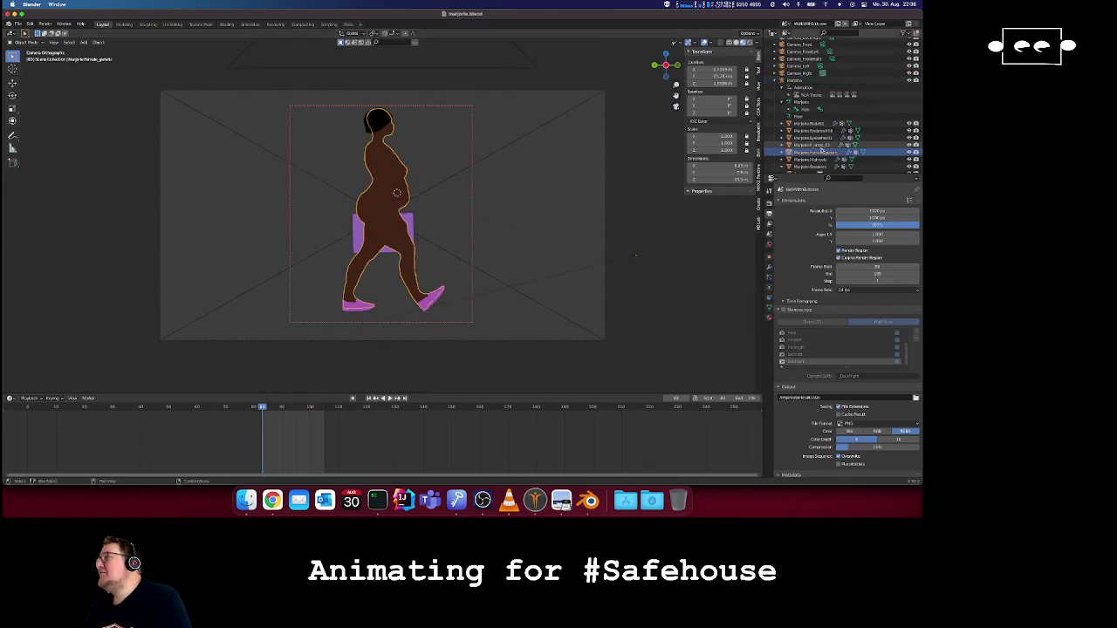
pyautogui.scroll(2, 781, 105)
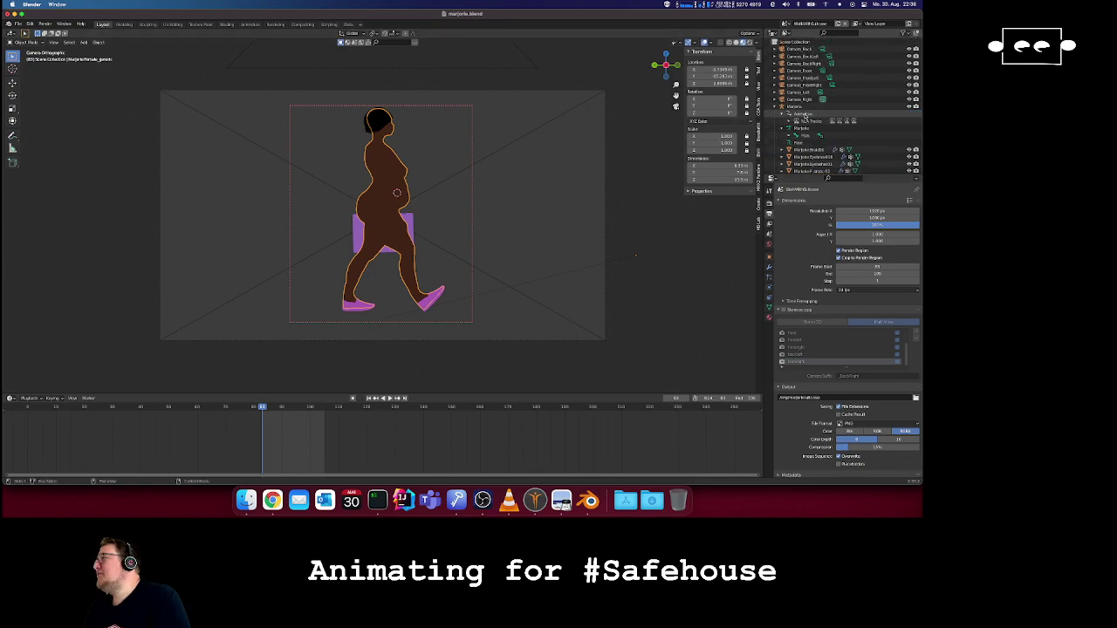
pyautogui.scroll(-2, 800, 150)
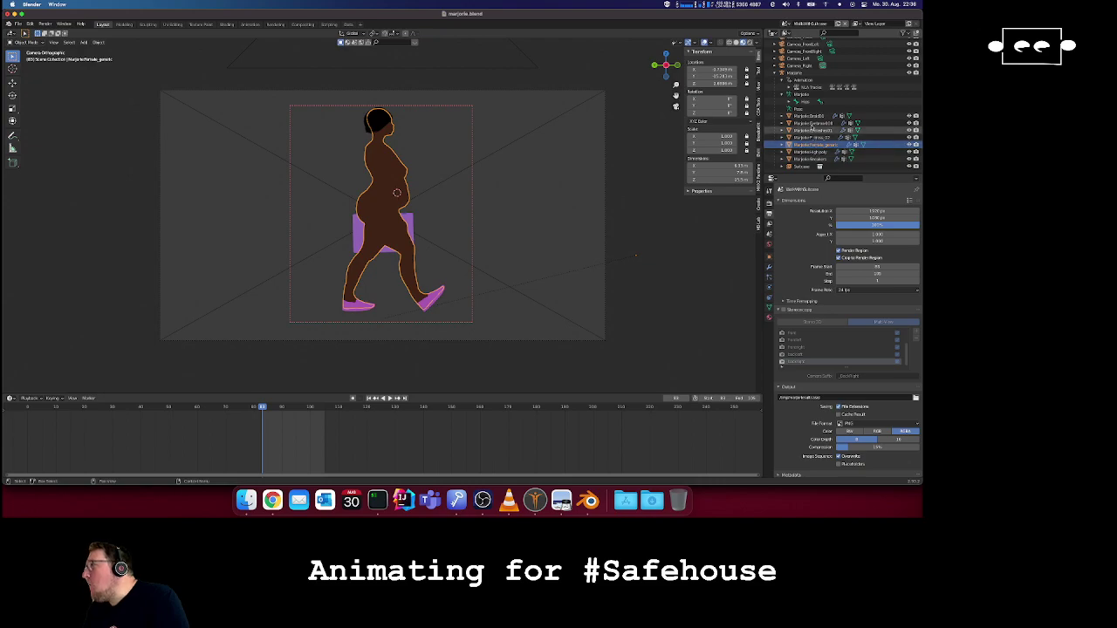
pyautogui.click(813, 137)
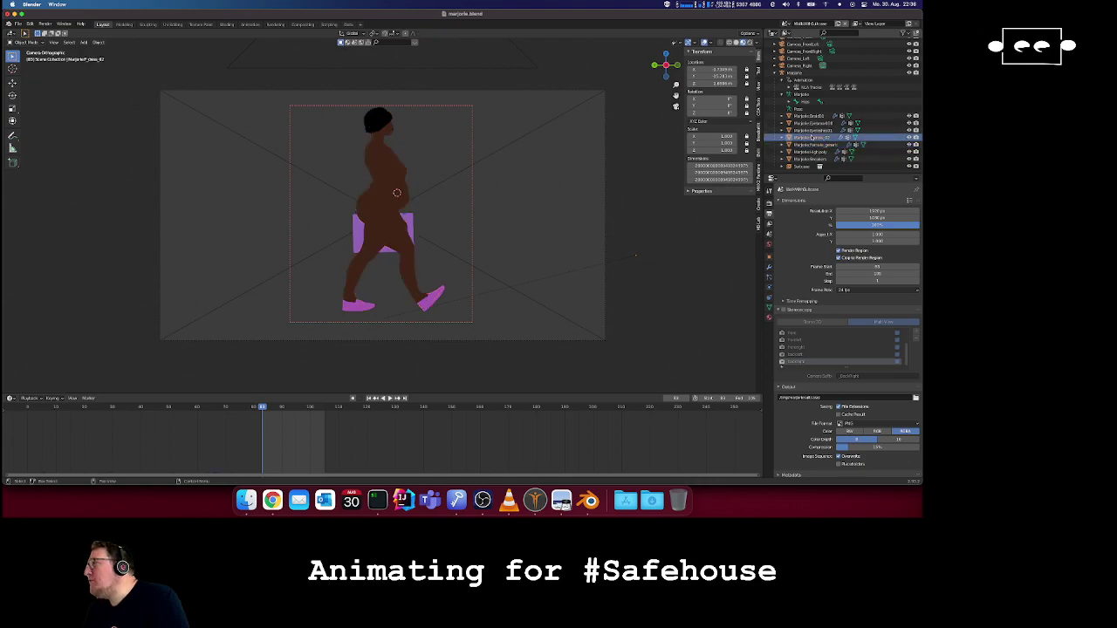
pyautogui.click(768, 286)
pyautogui.click(769, 297)
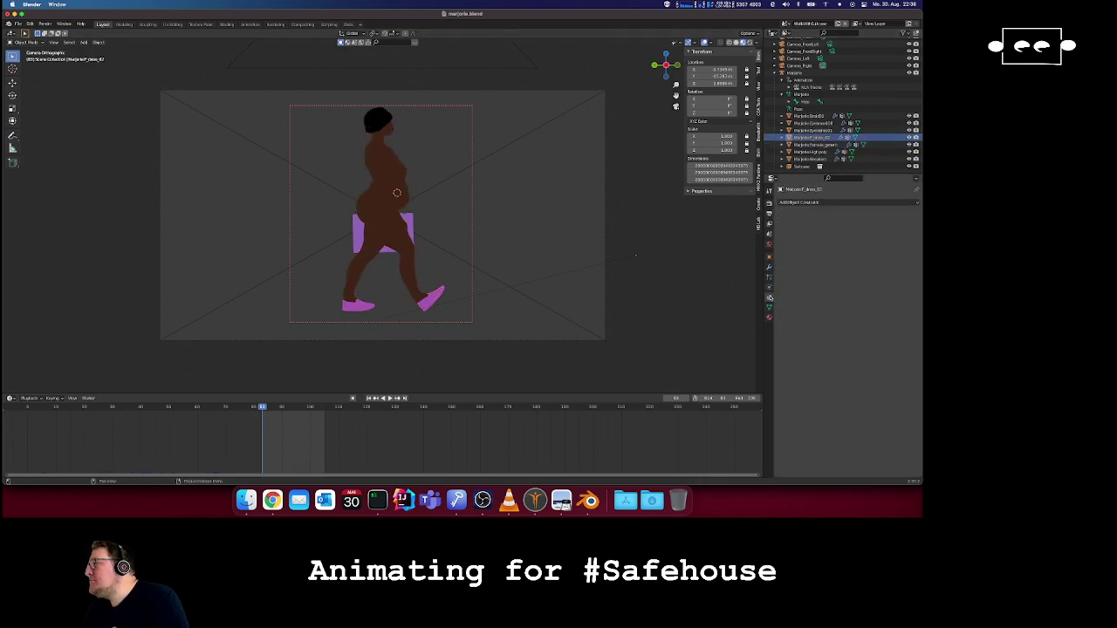
pyautogui.click(768, 287)
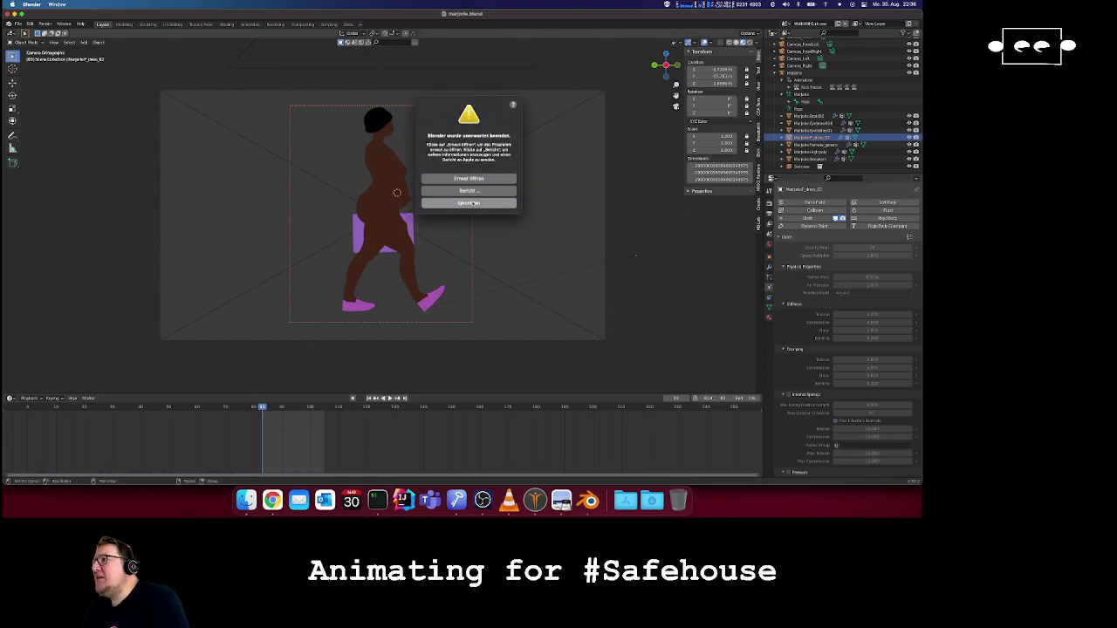
pyautogui.click(468, 202)
# - Delete the dress's existing cloth bake and bake the simulation again
pyautogui.scroll(-10, 832, 347)
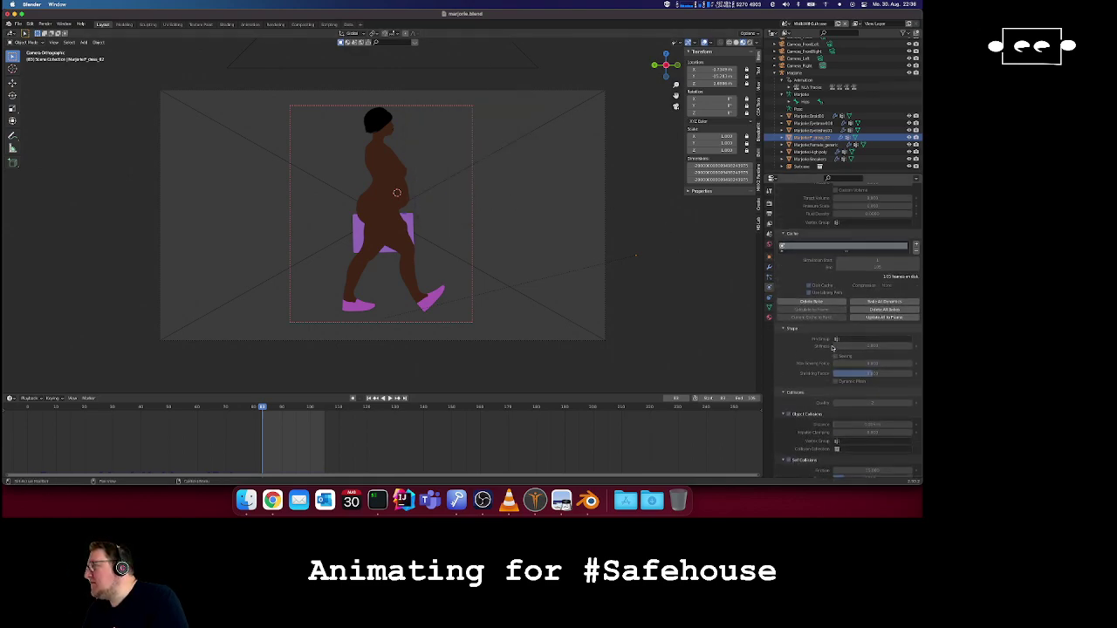
pyautogui.click(831, 302)
pyautogui.scroll(2, 831, 302)
# - Return to the start of the frame range, step through the first frames and play the walk to check the dress
pyautogui.hotkey('shift', 'Left')
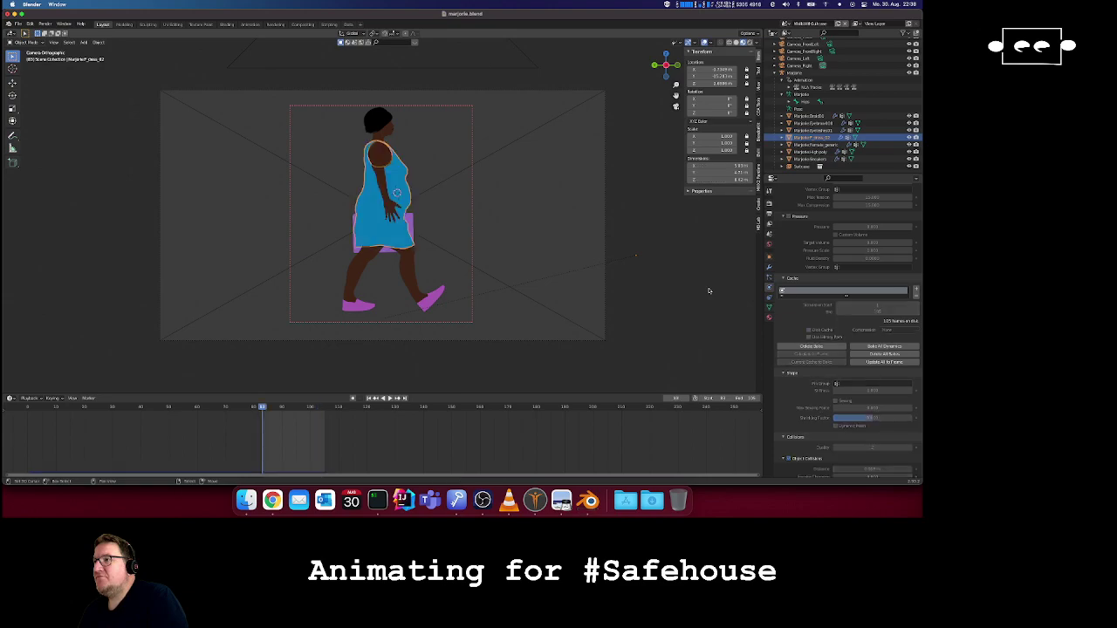
pyautogui.press('Right')
pyautogui.press('Right')
pyautogui.press('Right')
pyautogui.press('Right')
pyautogui.press('Left')
pyautogui.press('Left')
pyautogui.press('Left')
pyautogui.press('Left')
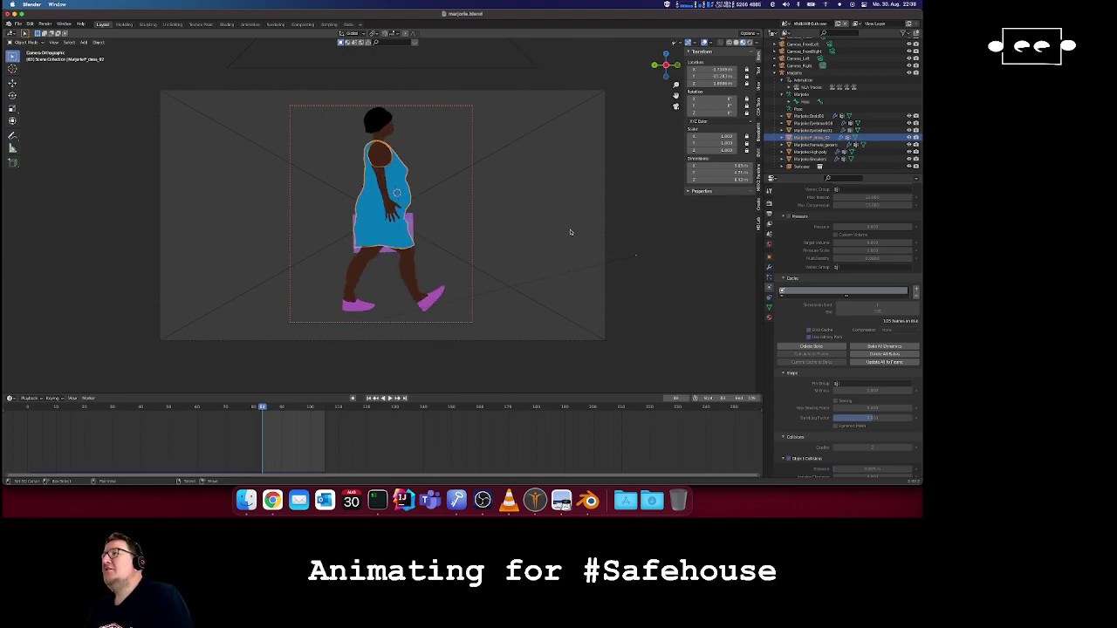
pyautogui.press('space')
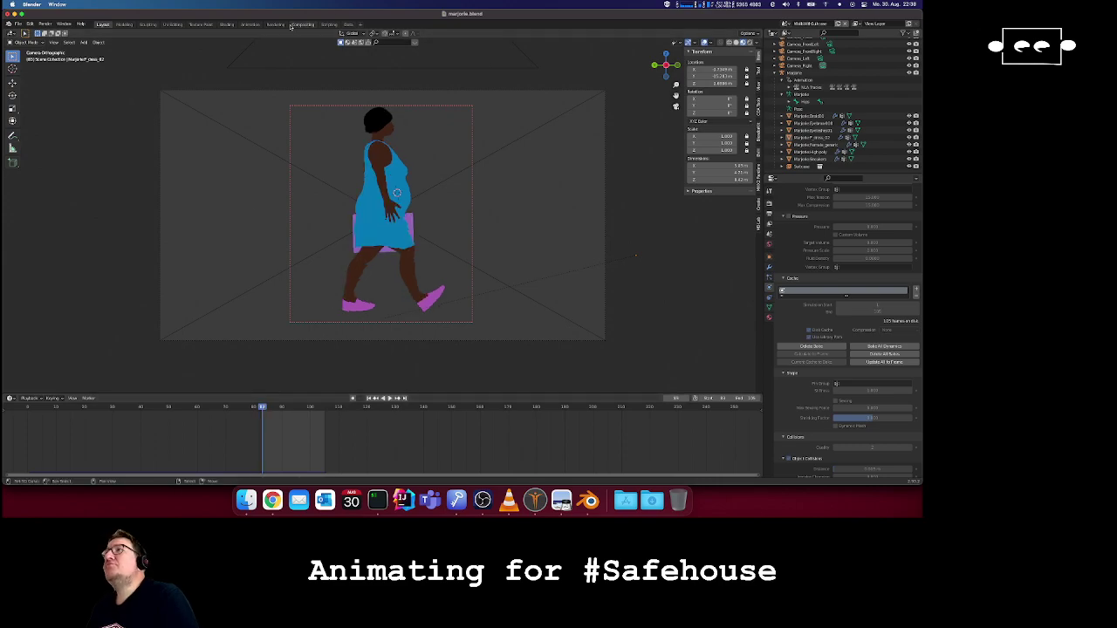
# - Open the Animation workspace, select the Marjorie armature and assign the WalkWithSuitcase action to it
pyautogui.click(249, 25)
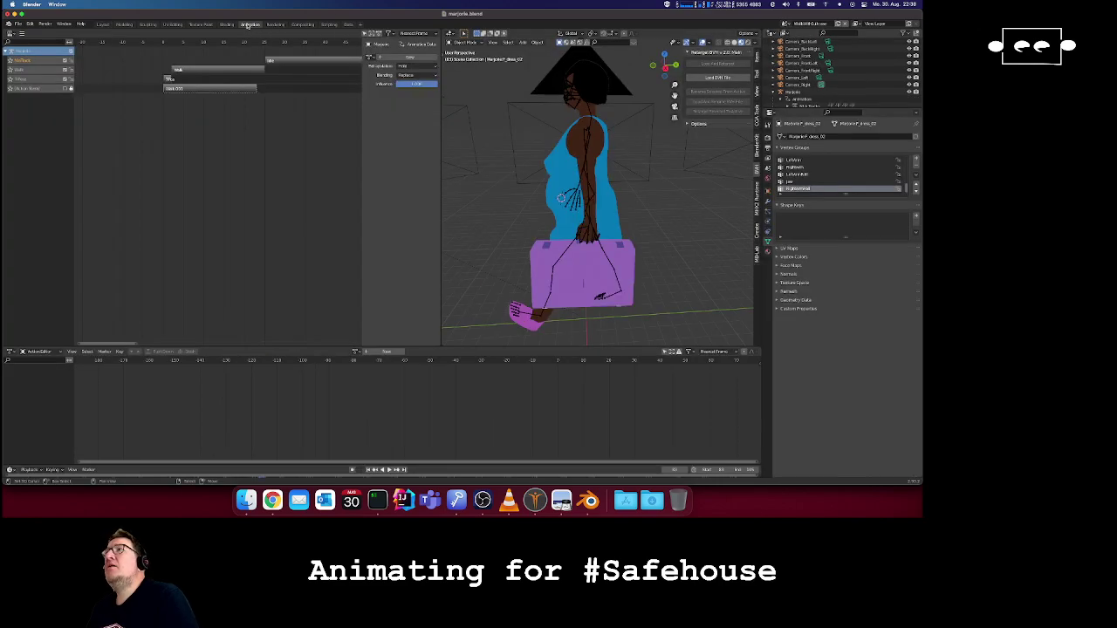
pyautogui.click(587, 131)
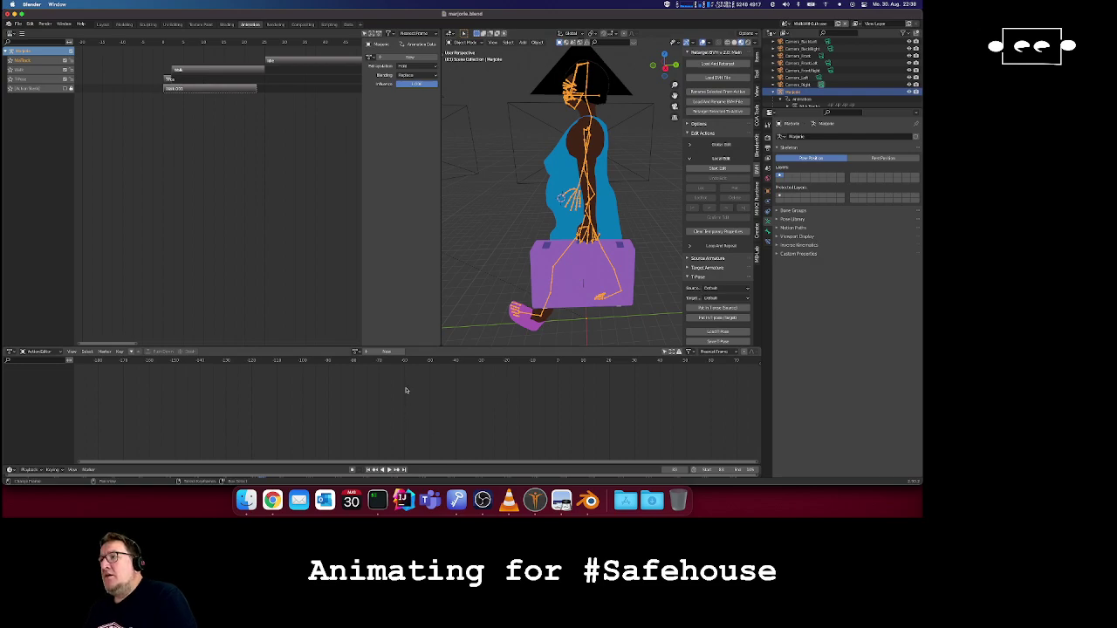
pyautogui.click(355, 351)
pyautogui.click(384, 381)
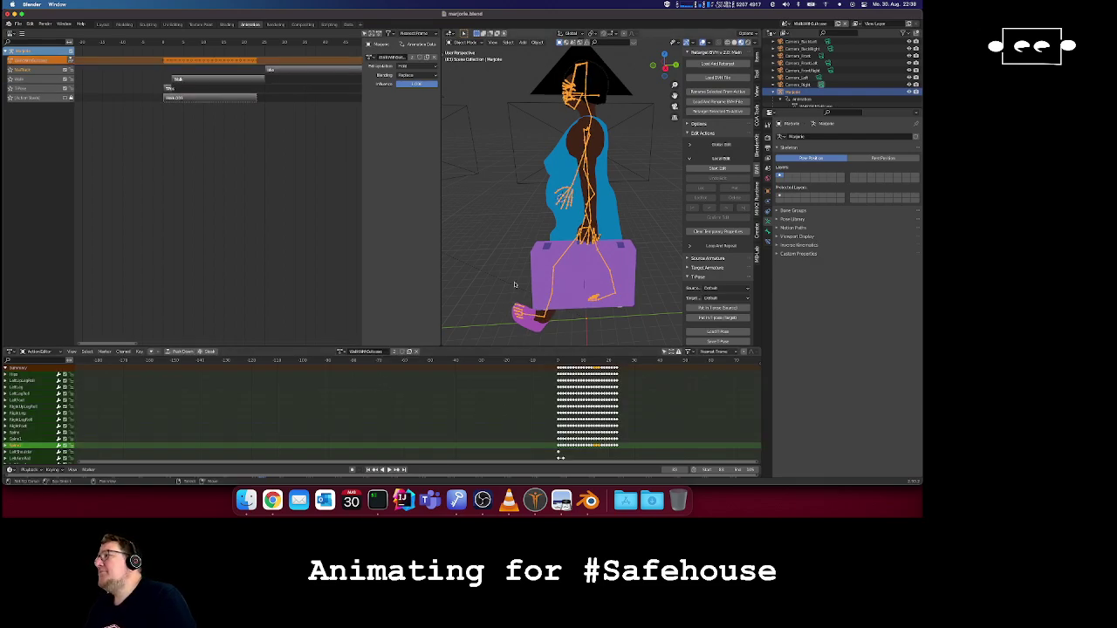
# - Return to the start of the walk and step through its first frames, examining the dress and arms from all sides
pyautogui.hscroll(-10, 515, 285)
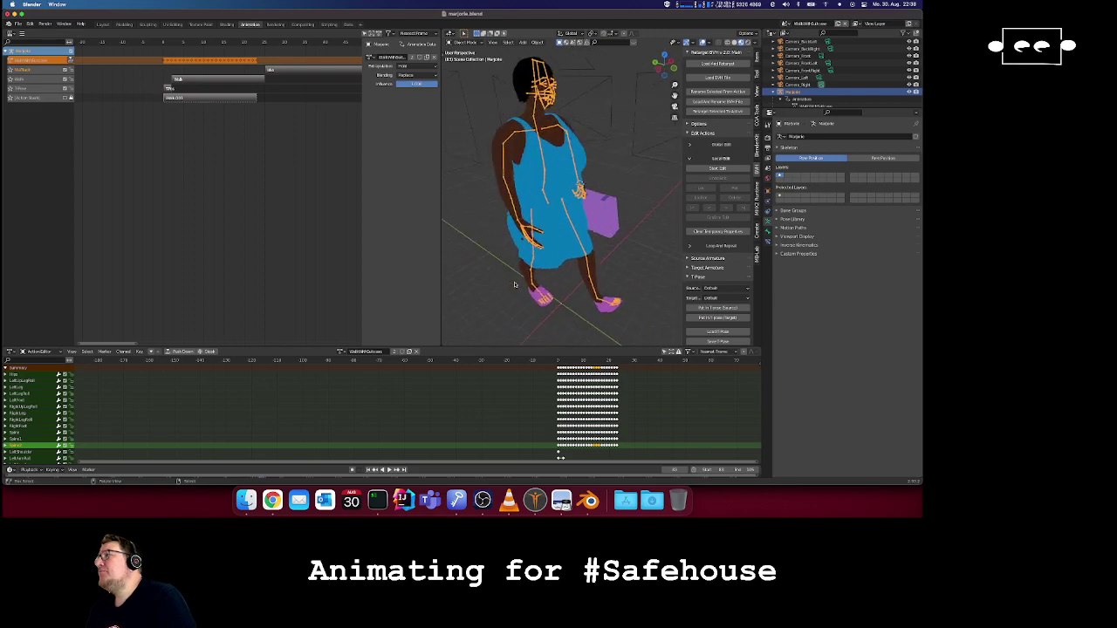
pyautogui.hscroll(-6, 514, 284)
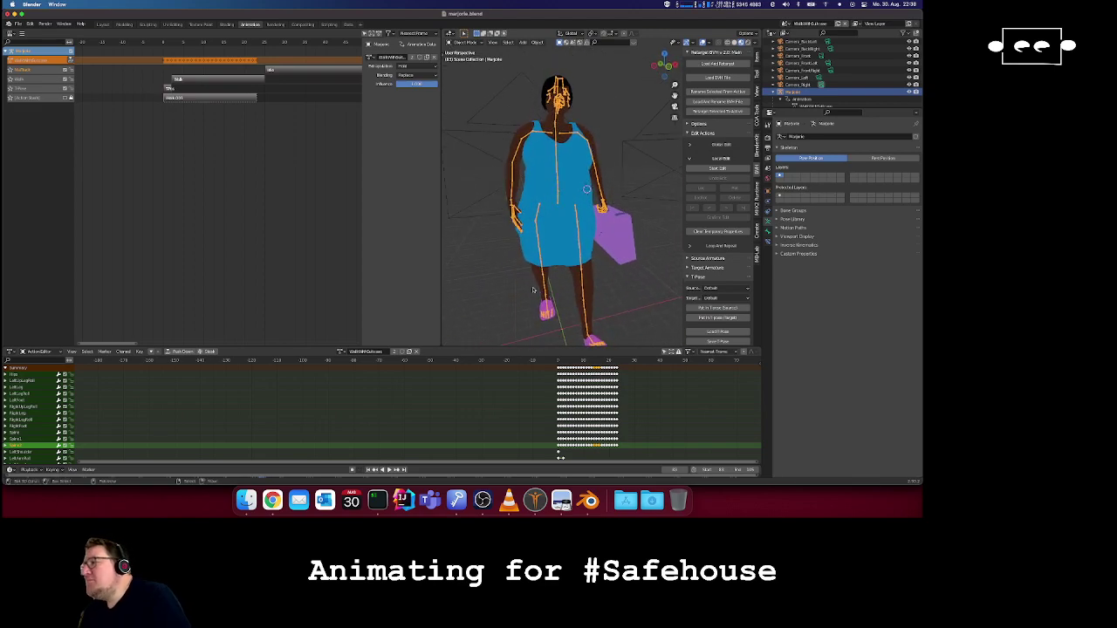
pyautogui.click(558, 360)
pyautogui.press('Right')
pyautogui.hscroll(-10, 583, 297)
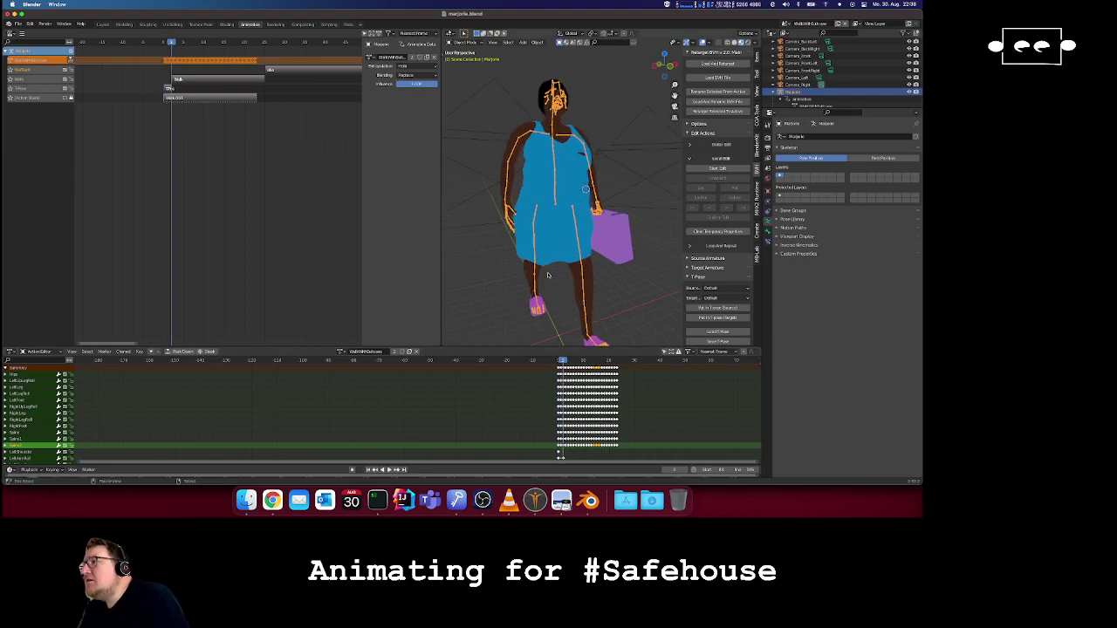
pyautogui.press('Right')
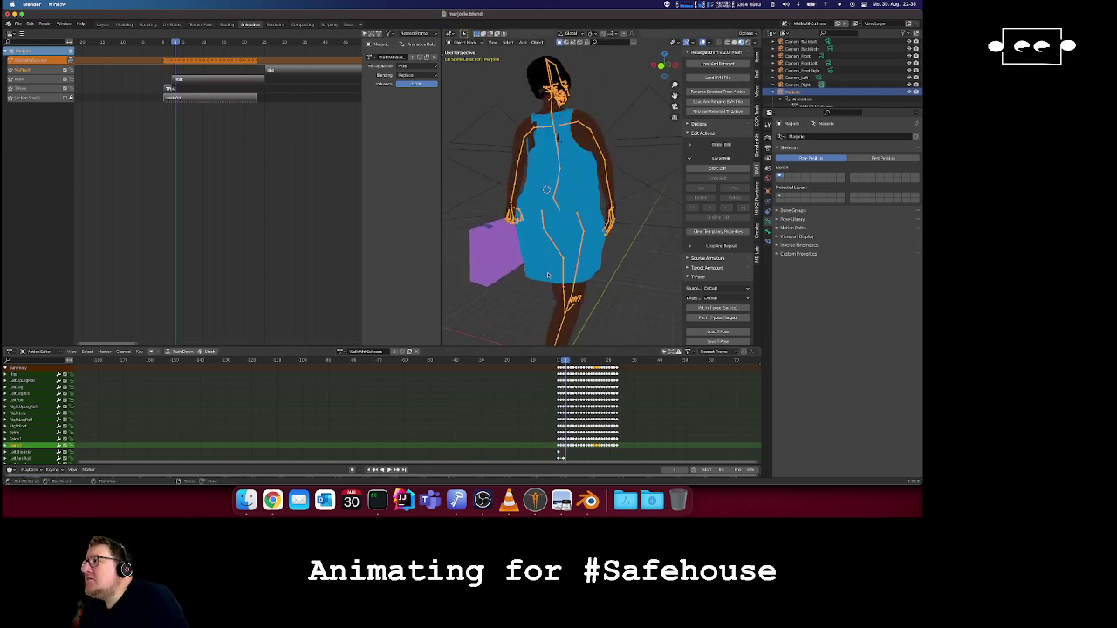
pyautogui.hscroll(-10, 548, 274)
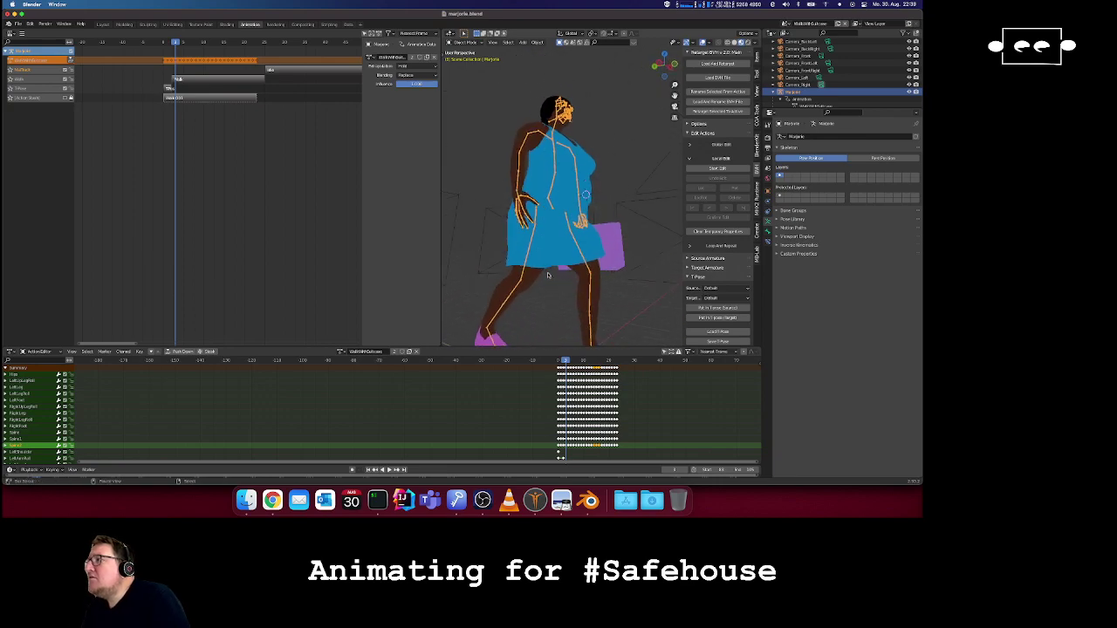
pyautogui.press('Right')
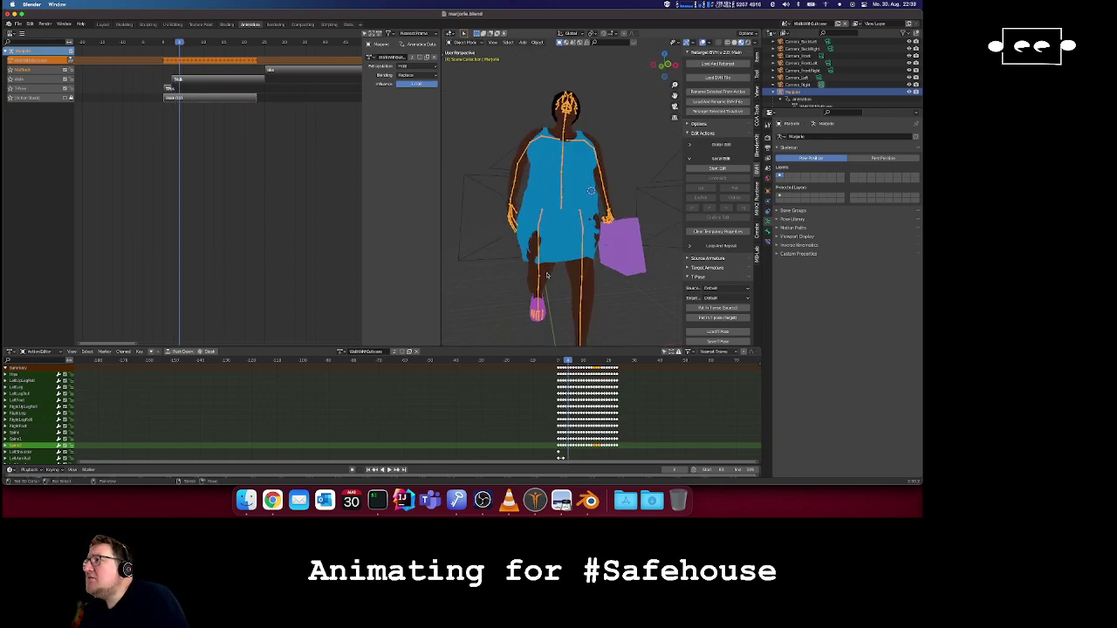
pyautogui.hscroll(-10, 546, 275)
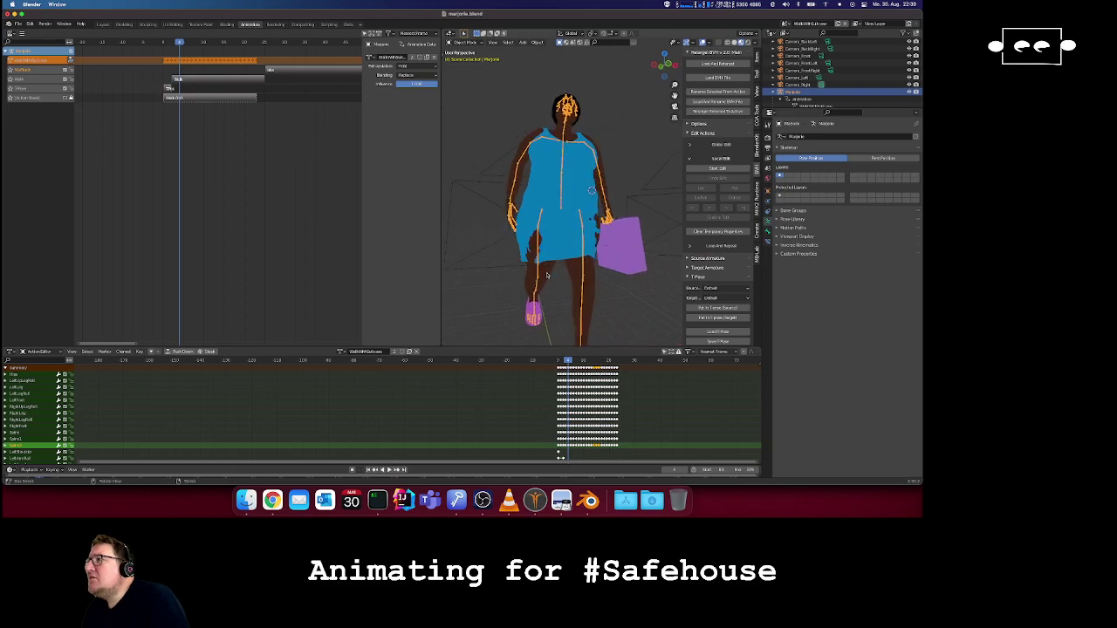
# - Put the armature in Pose Mode, rotate the right upper arm bone away from the dress and insert a Rotation keyframe
pyautogui.hotkey('ctrl', 'Tab')
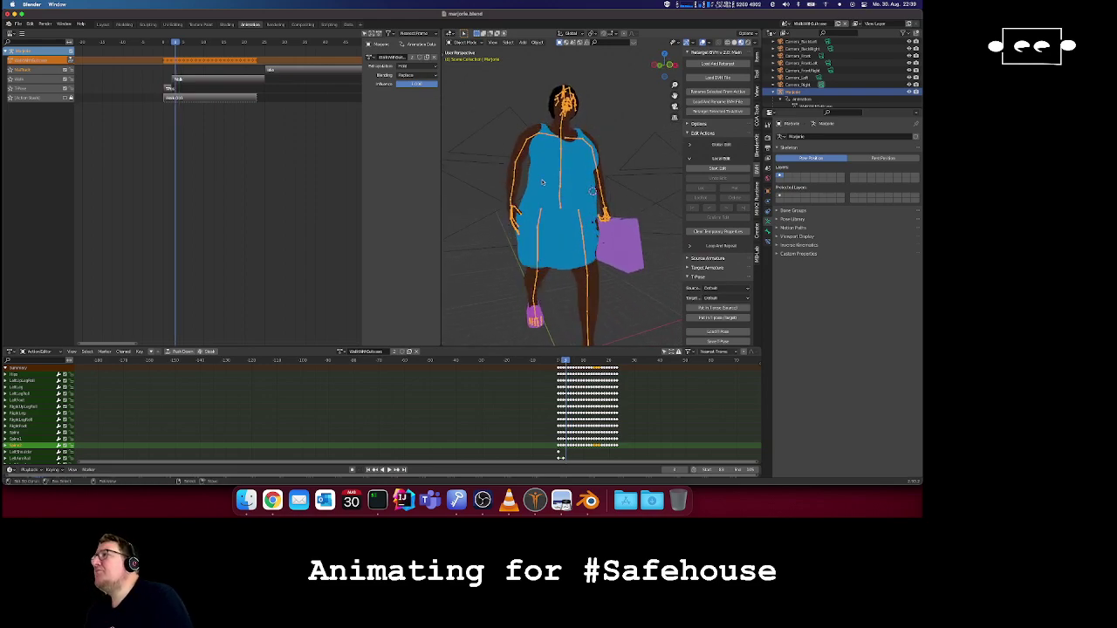
pyautogui.rightClick(522, 154)
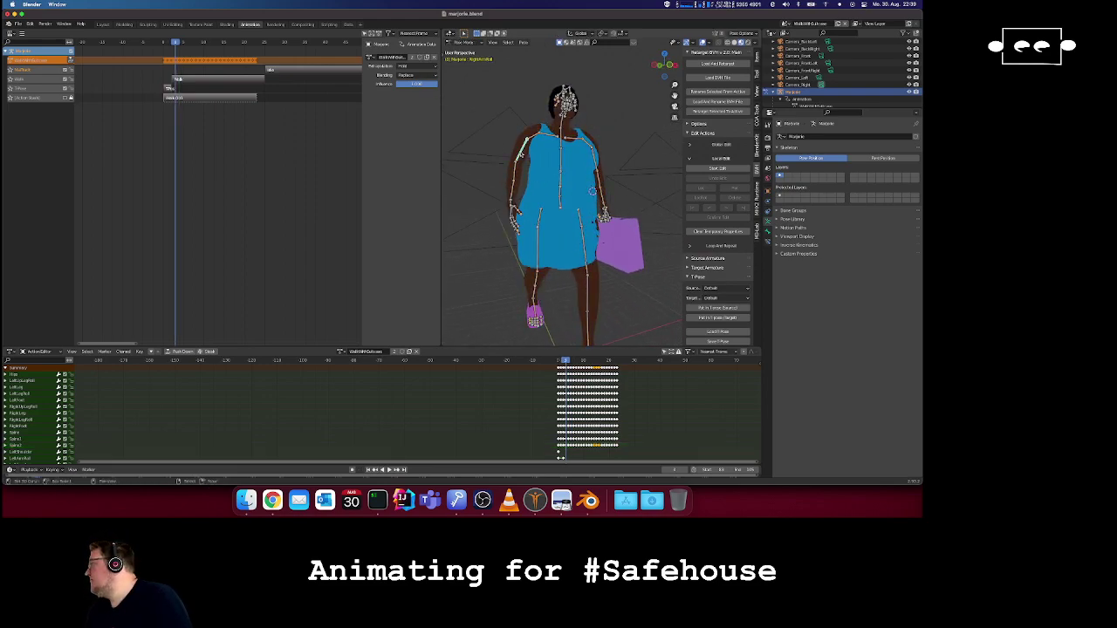
pyautogui.press('r')
pyautogui.click(530, 172)
pyautogui.hscroll(-5, 530, 172)
pyautogui.hscroll(-10, 531, 172)
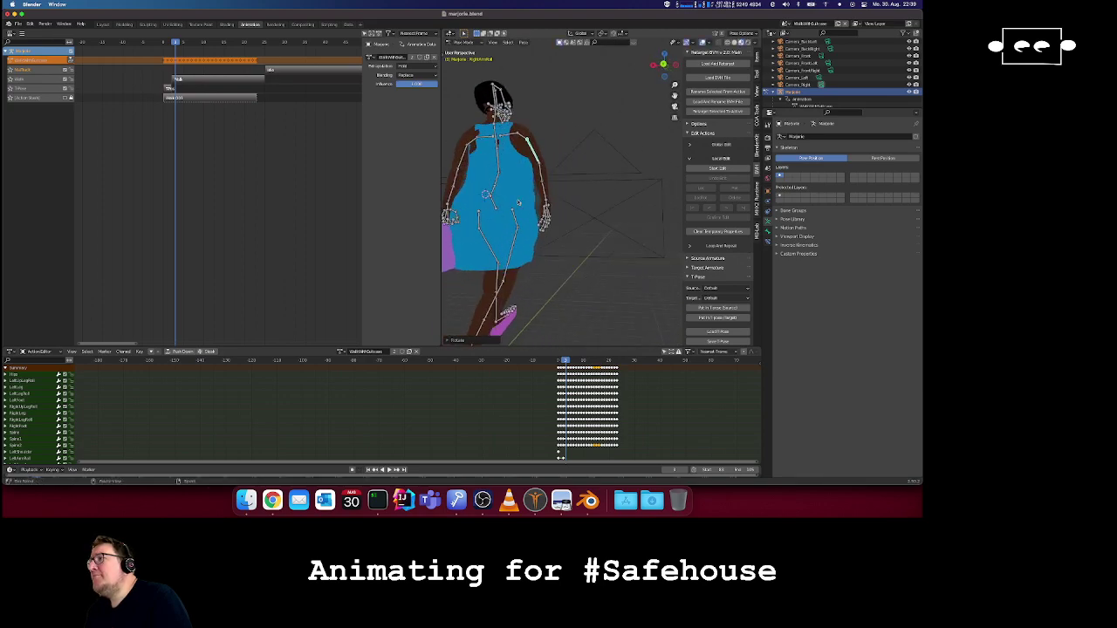
pyautogui.hscroll(-8, 574, 213)
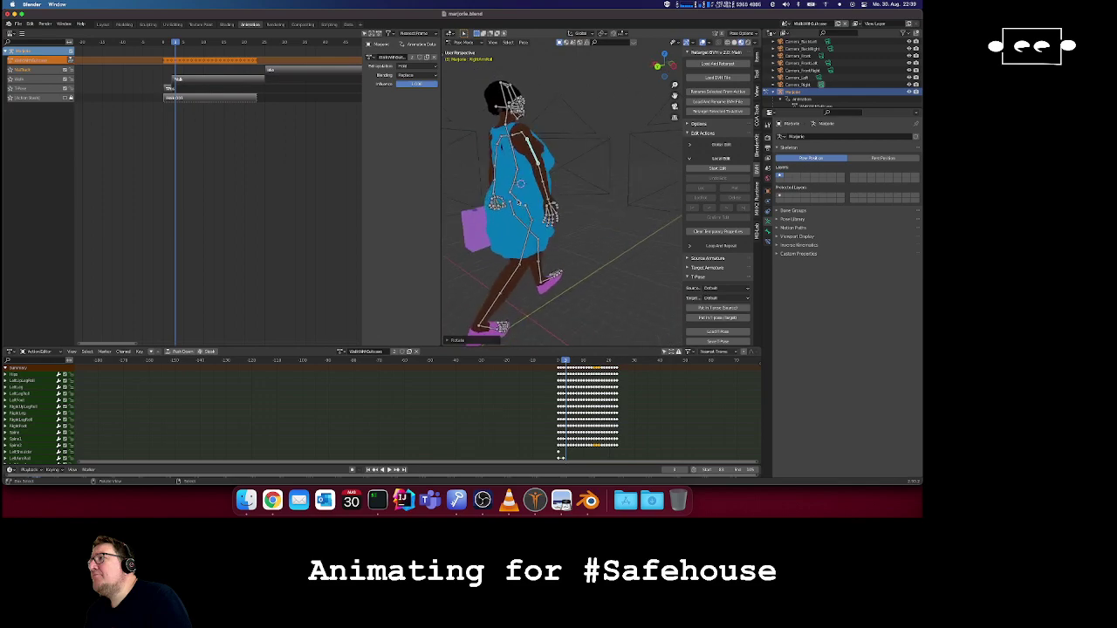
pyautogui.press('i')
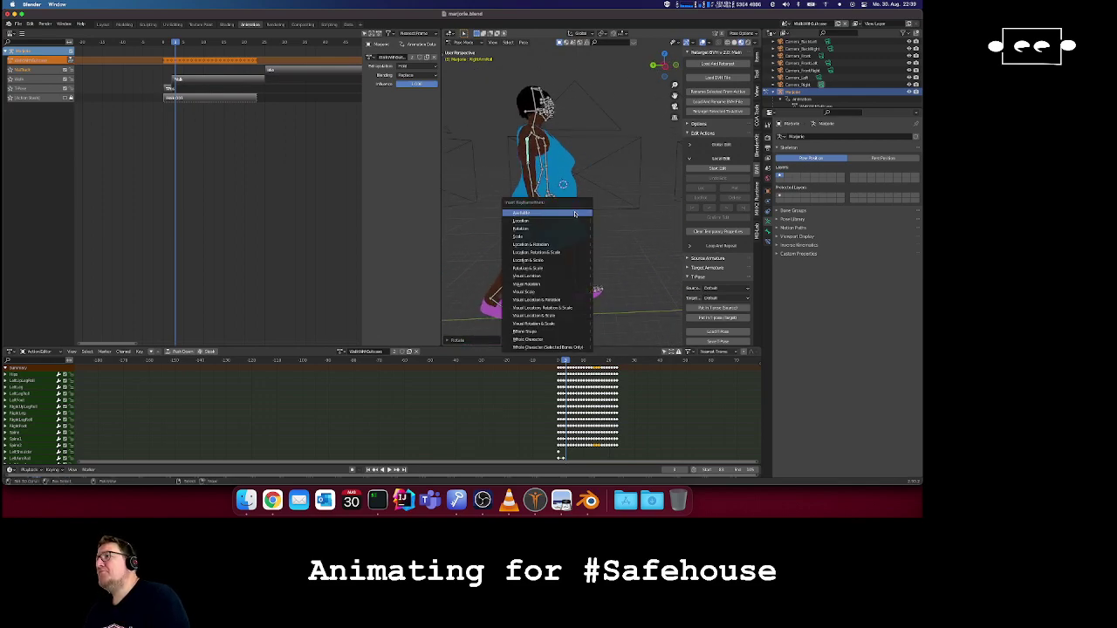
pyautogui.click(552, 229)
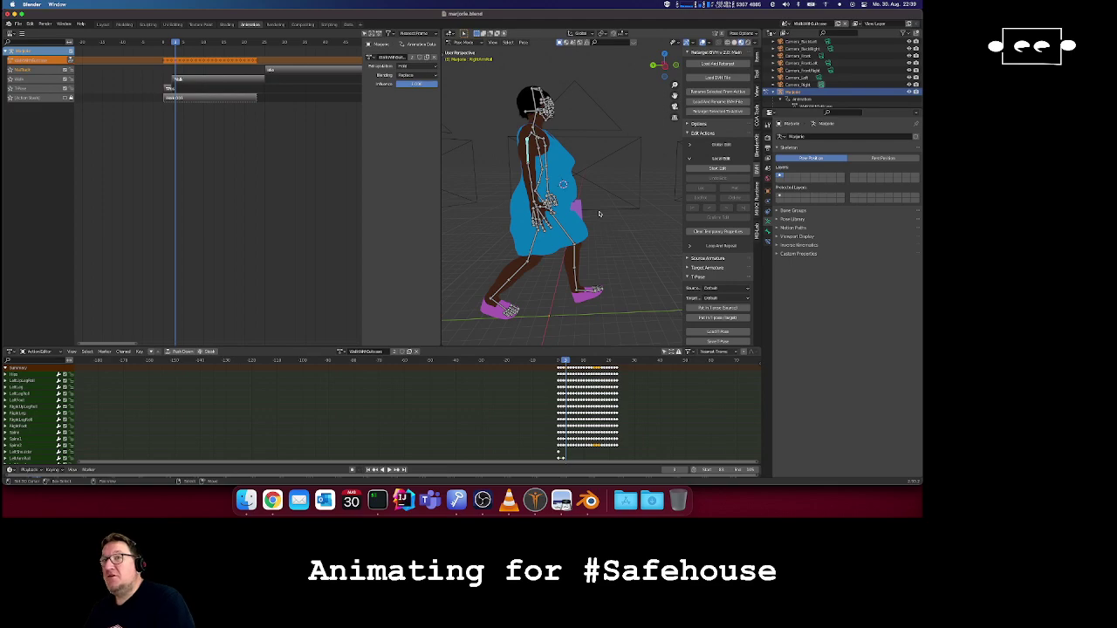
# - Examine the adjusted right arm from all sides and step a few frames further into the walk
pyautogui.hscroll(-10, 581, 196)
pyautogui.hscroll(-10, 582, 196)
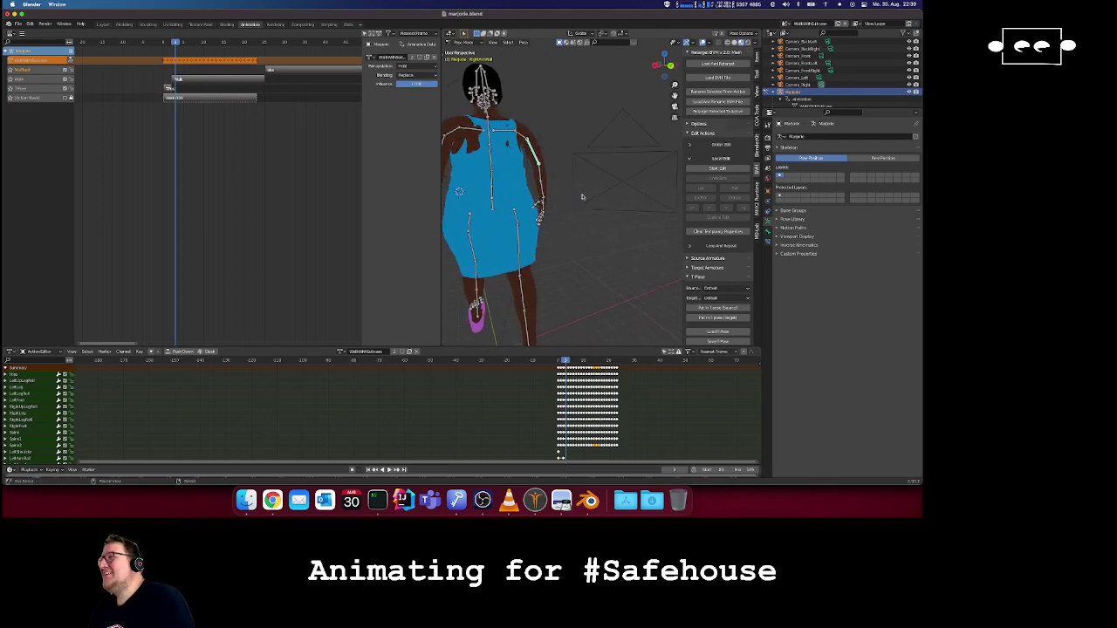
pyautogui.hscroll(-10, 582, 196)
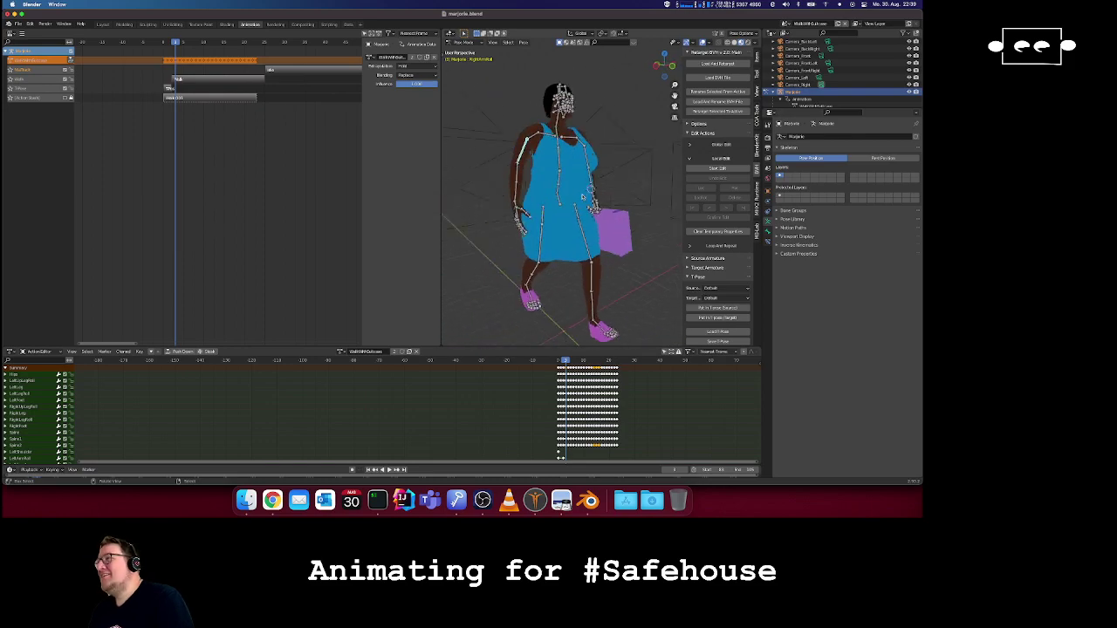
pyautogui.hscroll(-10, 582, 197)
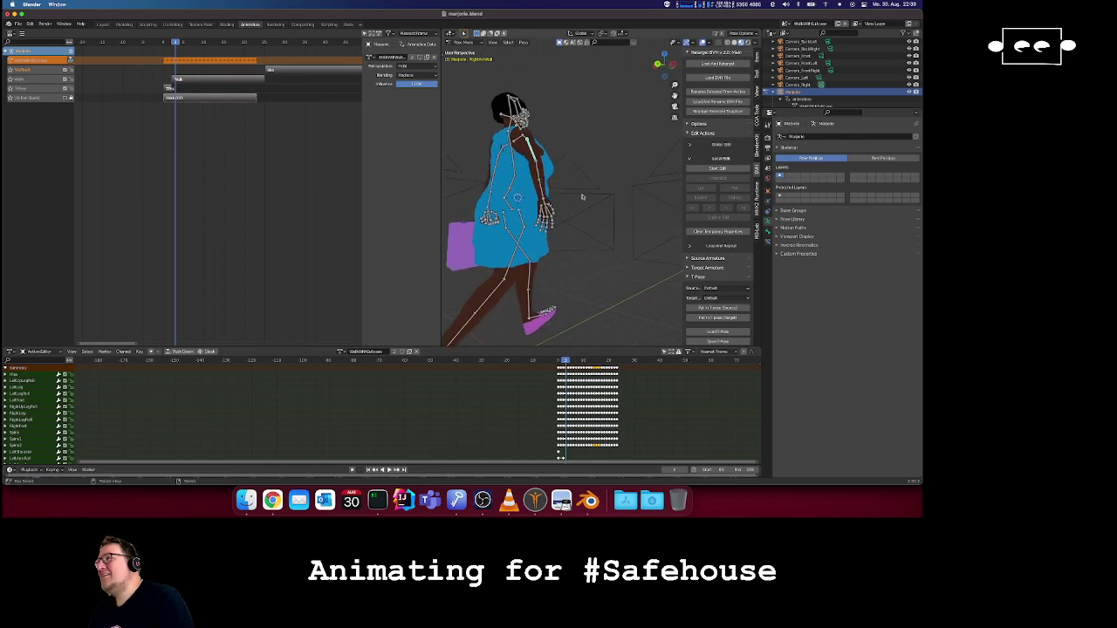
pyautogui.hscroll(-5, 582, 197)
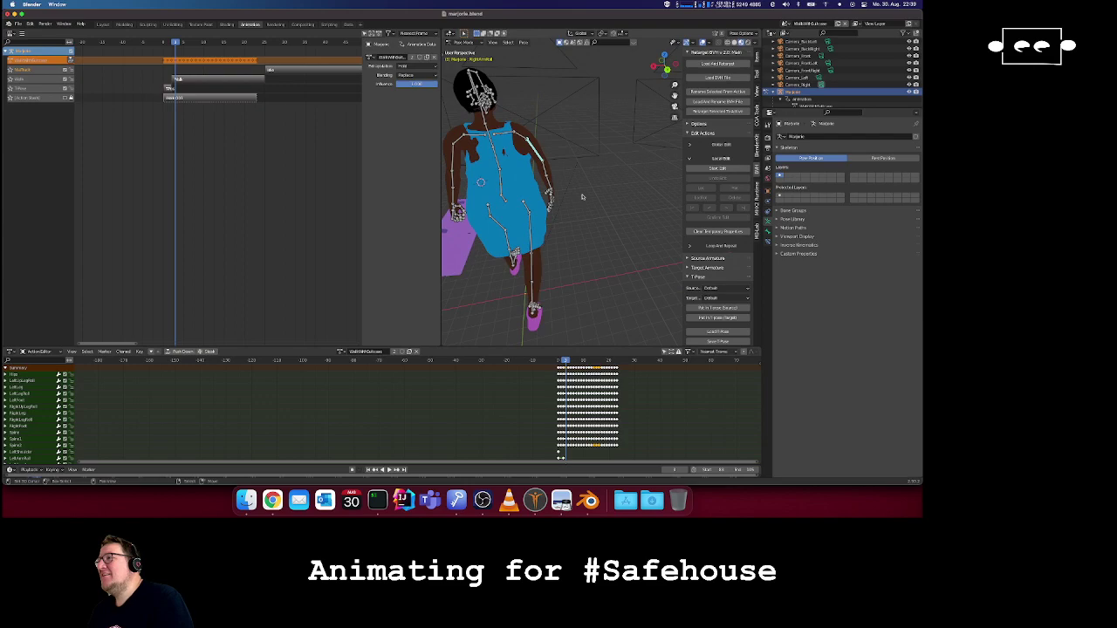
pyautogui.press('Left')
pyautogui.press('Right')
pyautogui.press('Right')
pyautogui.press('Right')
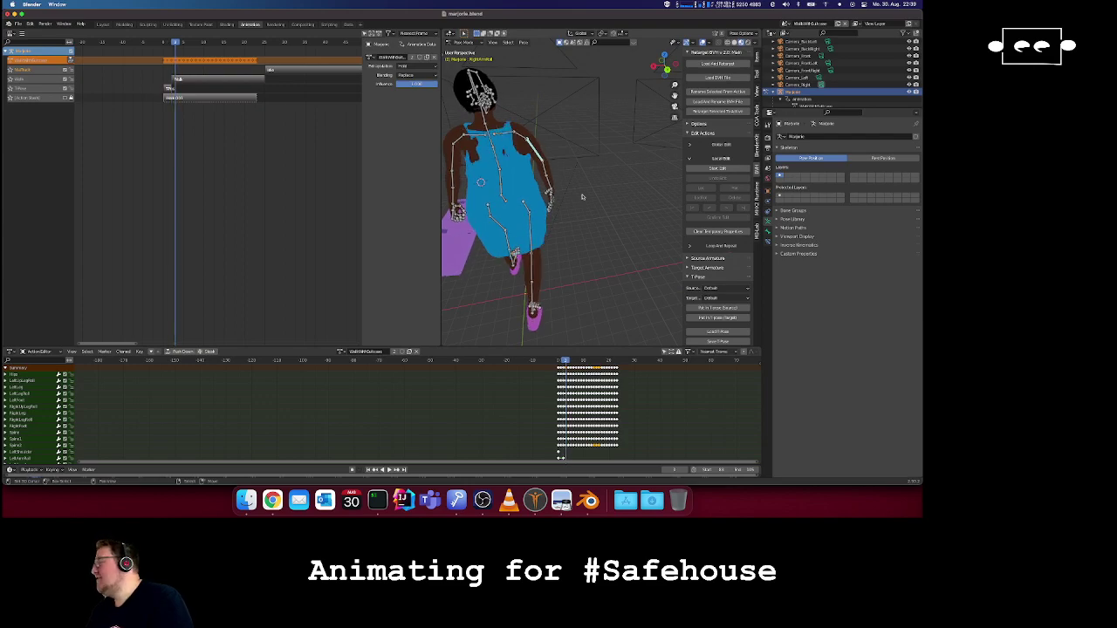
# - Rotate the right upper arm bone slightly at this further frame of the walk and keyframe its rotation
pyautogui.scroll(-10, 582, 196)
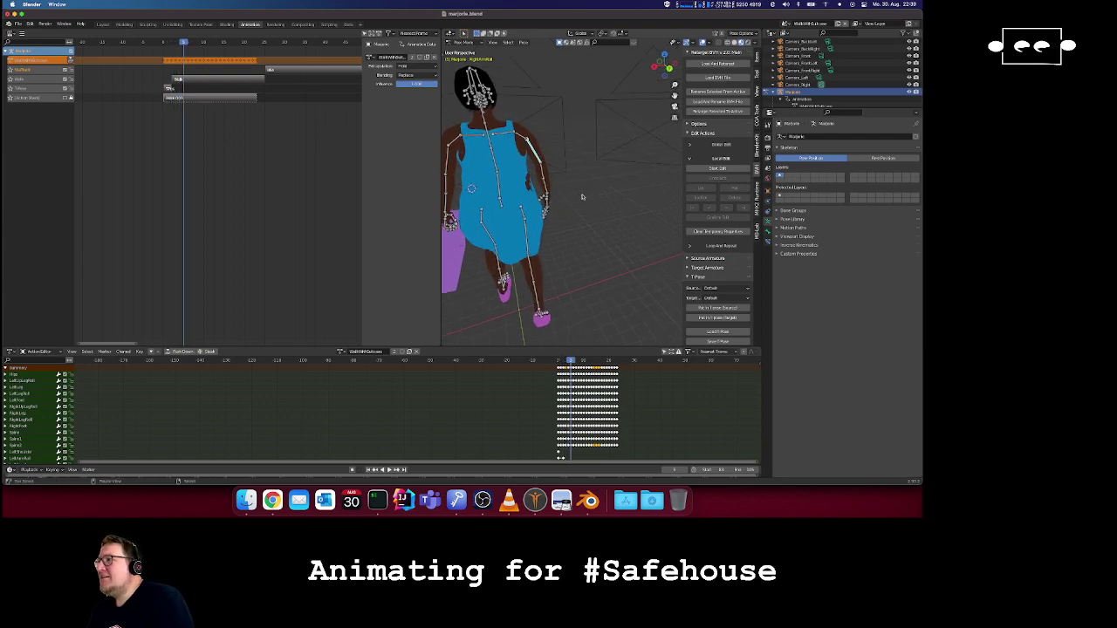
pyautogui.hscroll(-5, 582, 197)
pyautogui.hscroll(5, 582, 197)
pyautogui.scroll(8, 582, 196)
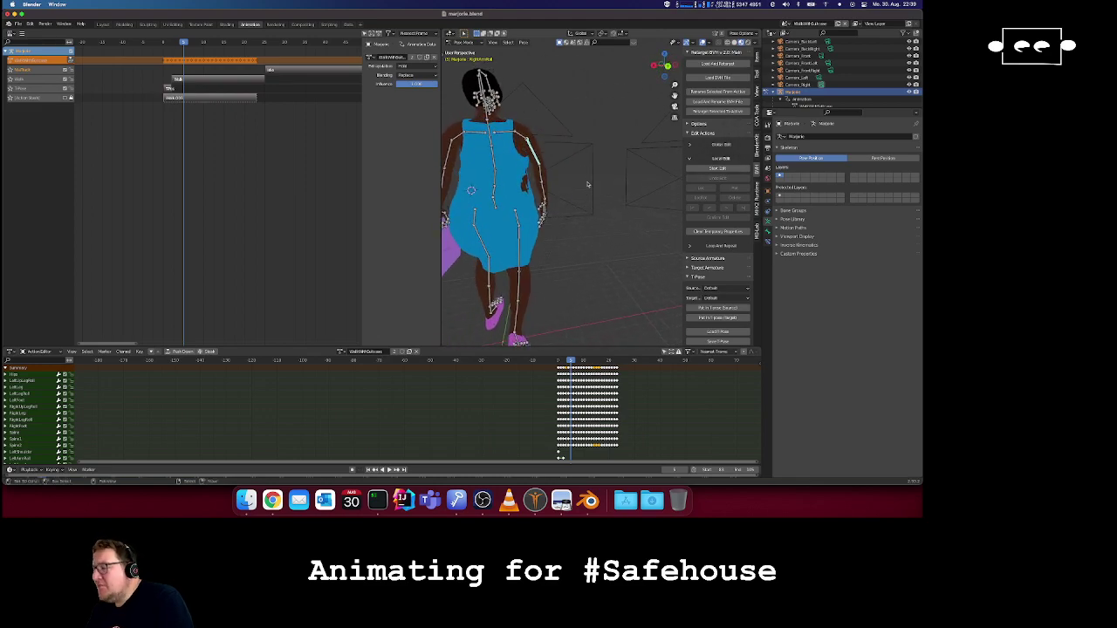
pyautogui.press('r')
pyautogui.click(593, 181)
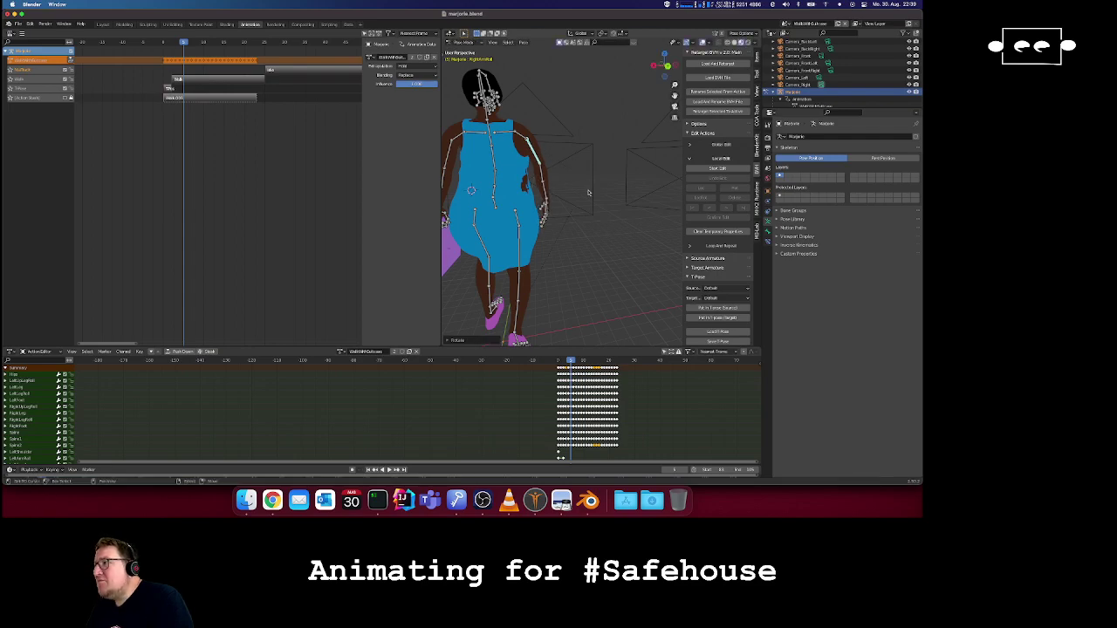
pyautogui.press('i')
pyautogui.click(588, 191)
# - Play the walk on for a few frames and examine from behind how the dress falls over the legs
pyautogui.press('space')
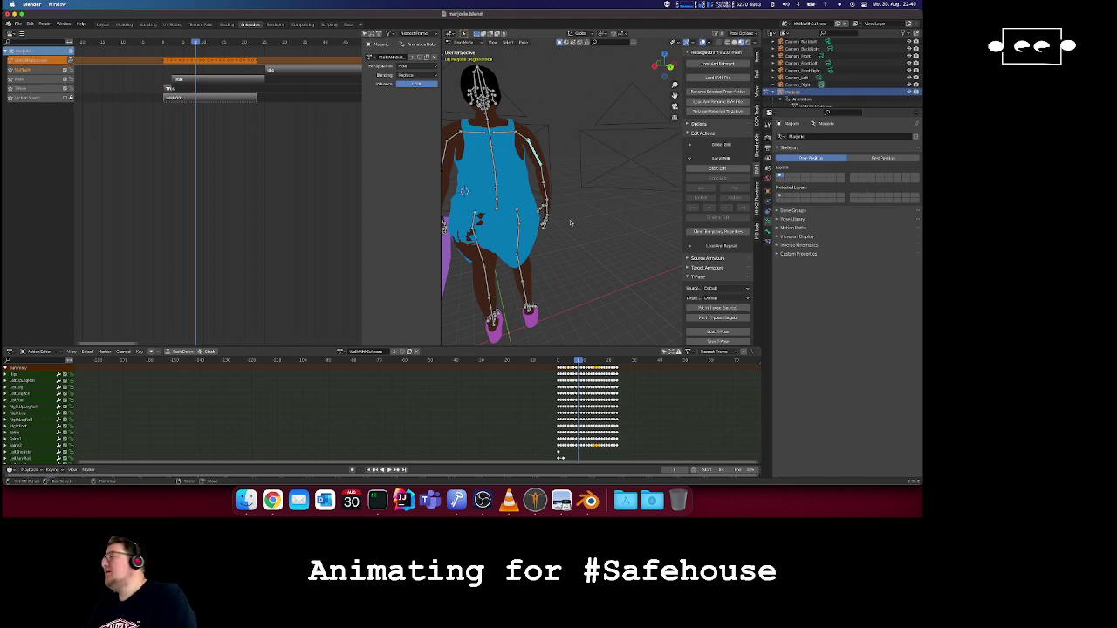
pyautogui.scroll(3, 572, 237)
pyautogui.scroll(3, 572, 238)
pyautogui.scroll(-3, 571, 237)
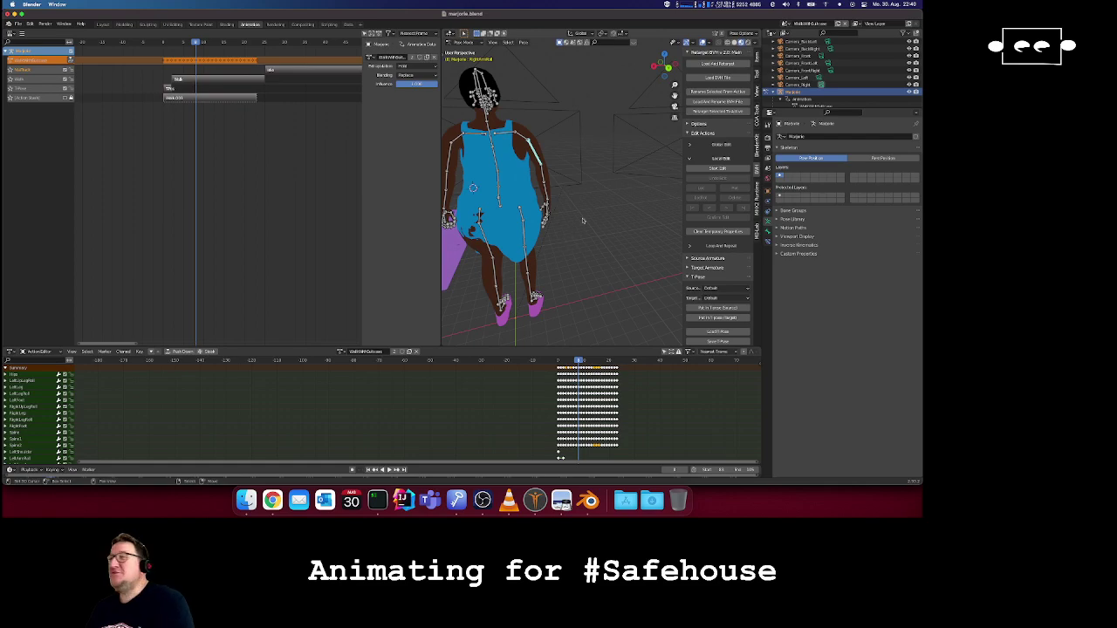
pyautogui.scroll(-3, 591, 232)
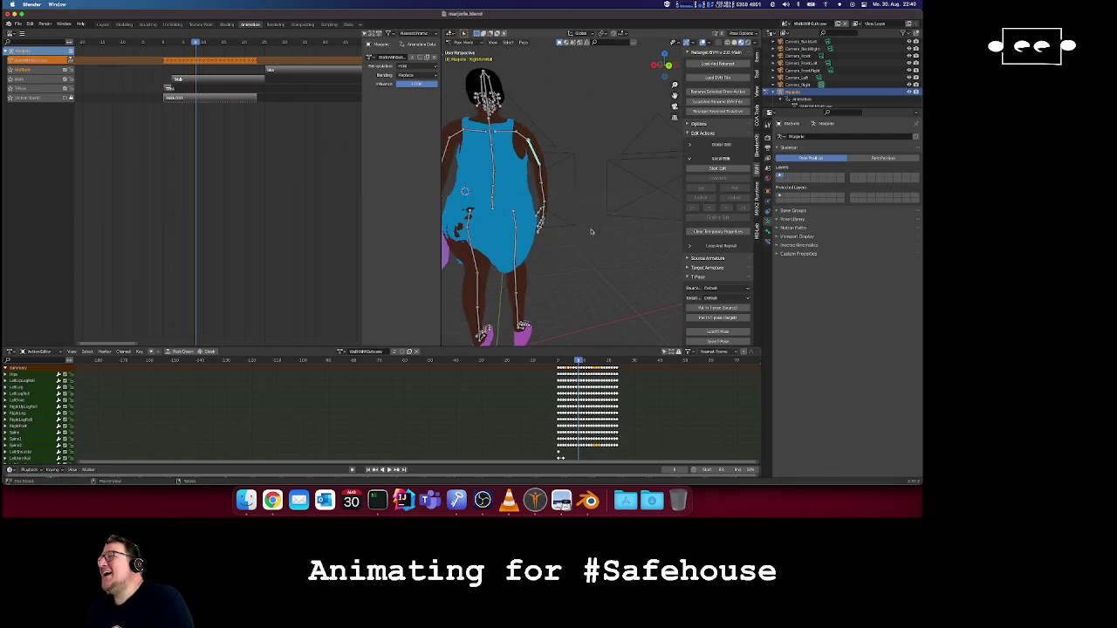
pyautogui.scroll(2, 591, 232)
pyautogui.scroll(3, 598, 227)
pyautogui.scroll(-4, 599, 228)
pyautogui.scroll(3, 598, 228)
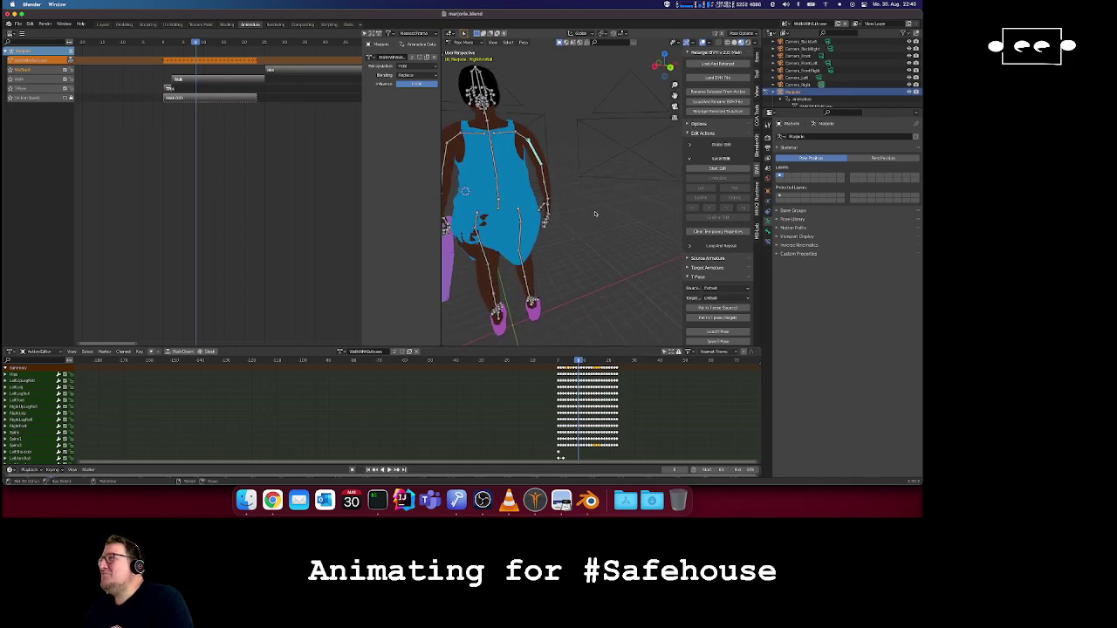
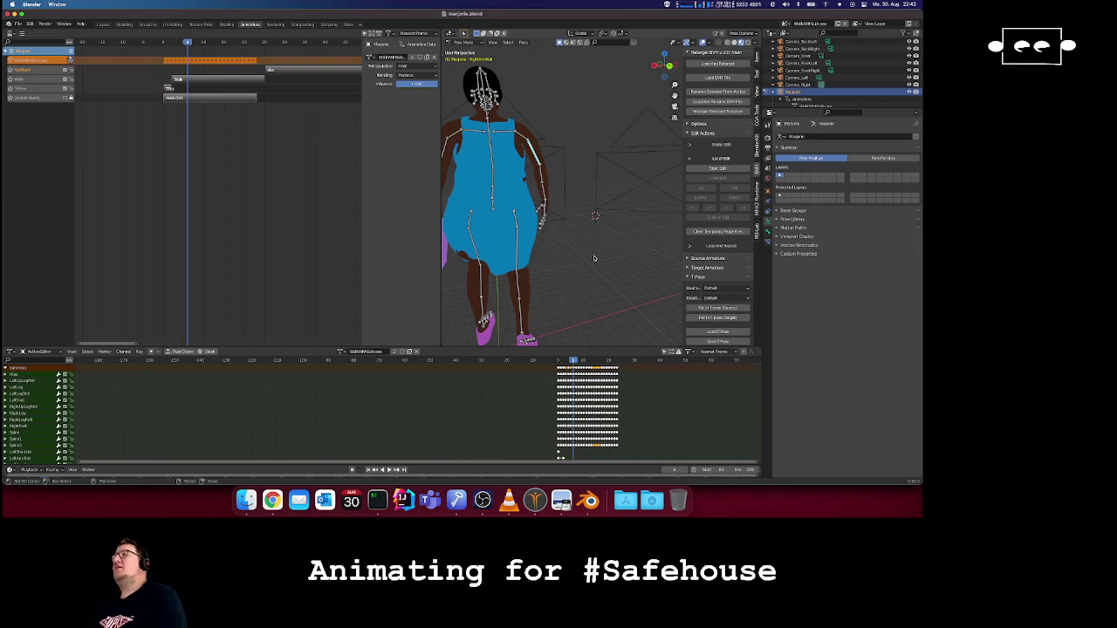
# - Inspect the dress around the right armpit and hem from behind and from the side at the slightly earlier frame
pyautogui.scroll(3, 584, 245)
pyautogui.scroll(5, 584, 245)
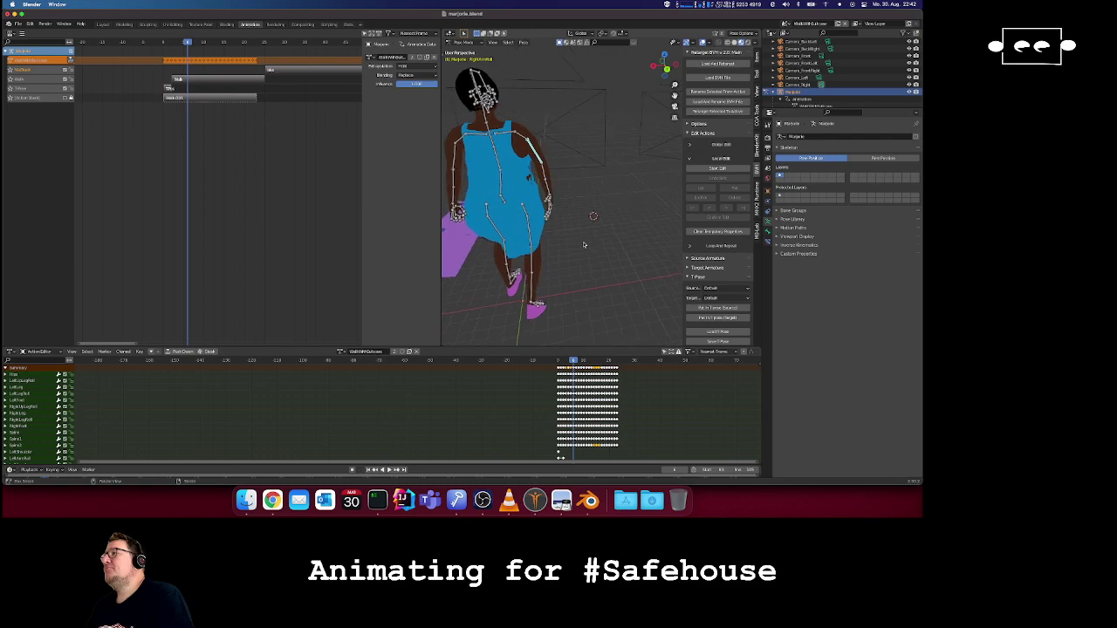
pyautogui.scroll(-8, 583, 245)
pyautogui.hscroll(10, 584, 245)
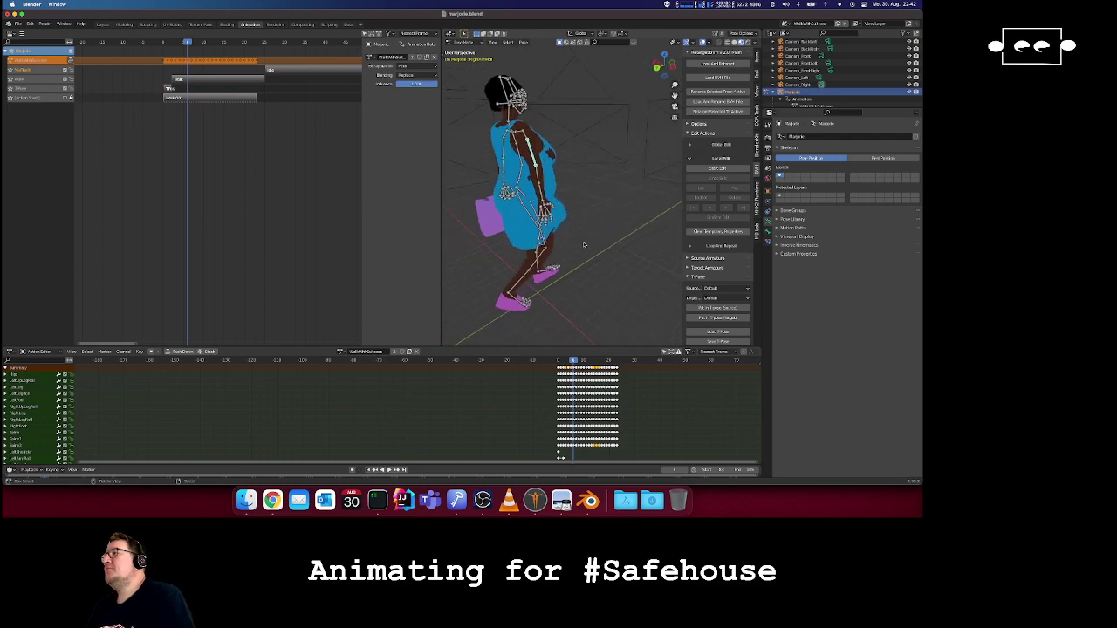
pyautogui.hscroll(-5, 584, 245)
pyautogui.hscroll(-10, 583, 246)
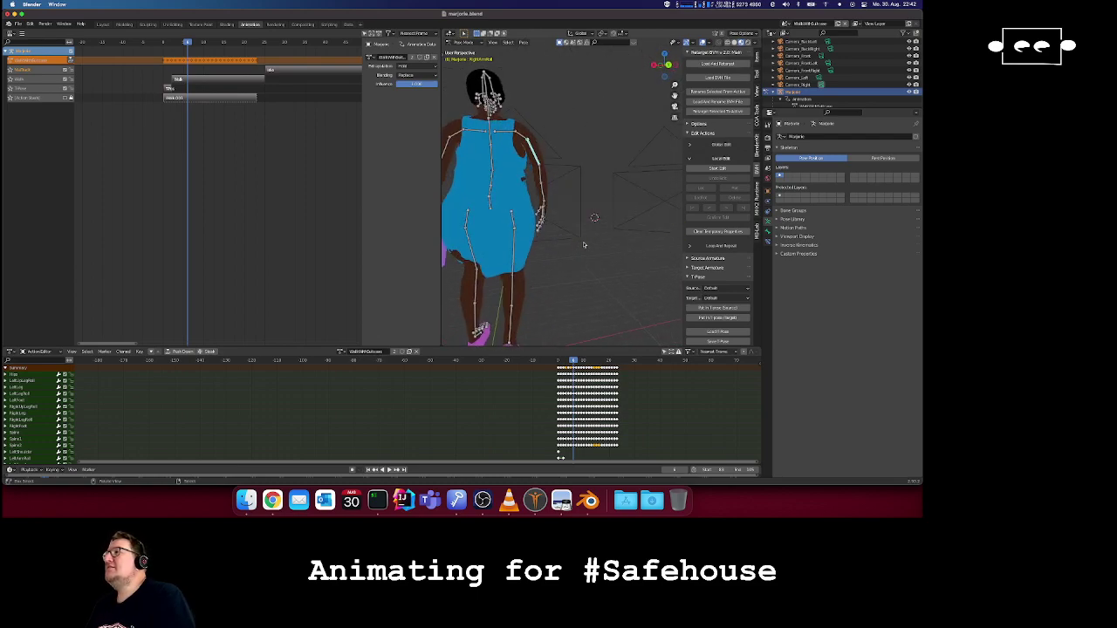
pyautogui.hscroll(3, 583, 245)
pyautogui.hscroll(-5, 584, 245)
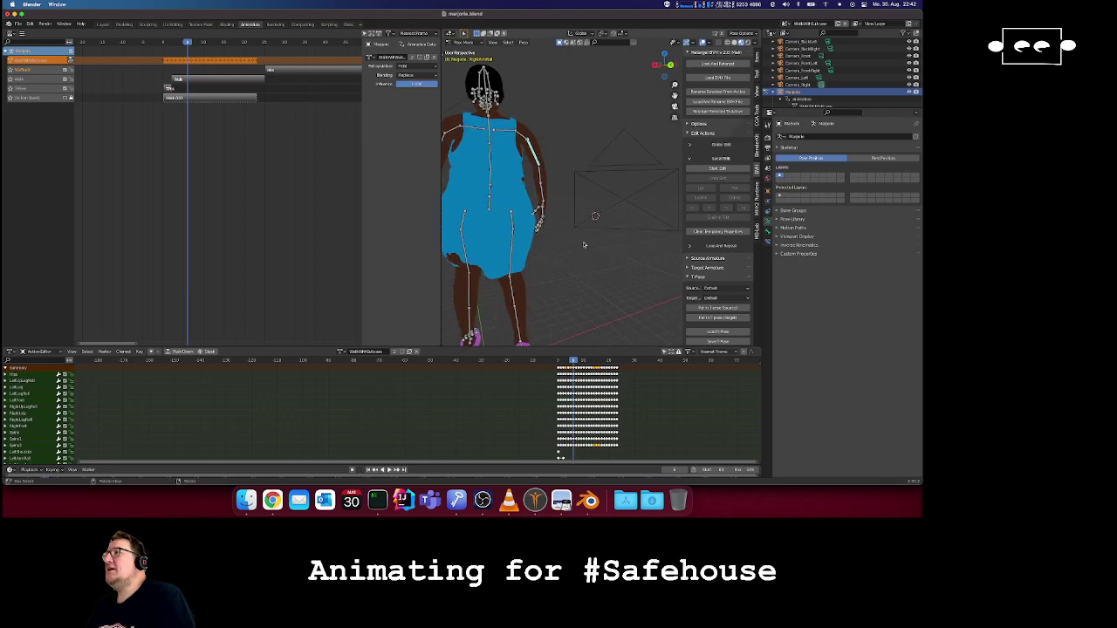
pyautogui.scroll(-3, 584, 246)
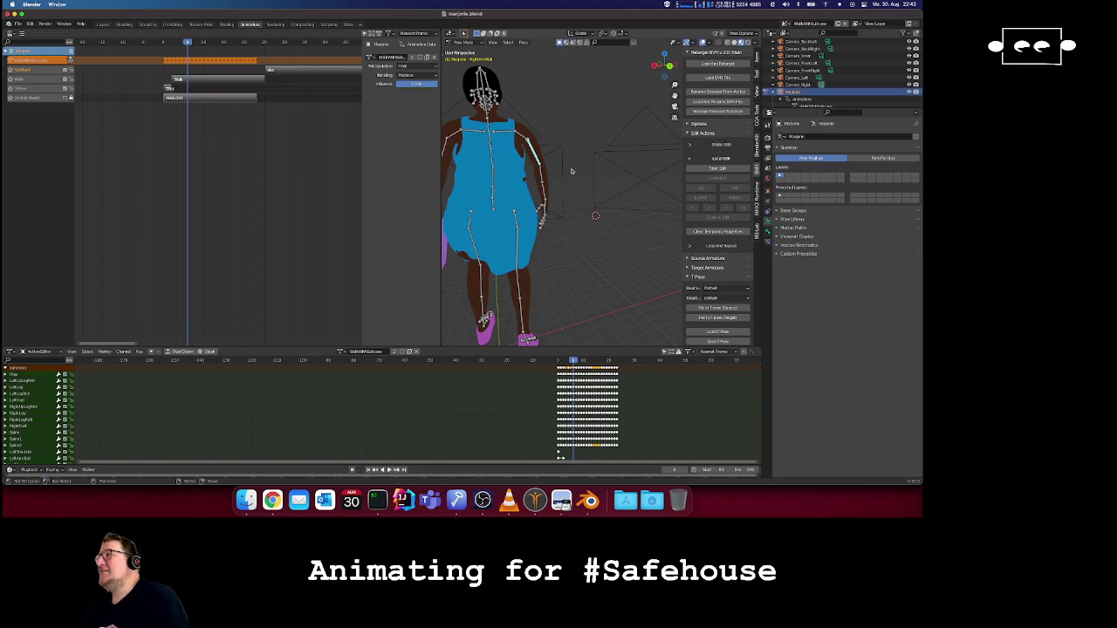
pyautogui.moveTo(593, 234); pyautogui.dragTo(578, 248, button='middle')
pyautogui.hscroll(-10, 578, 249)
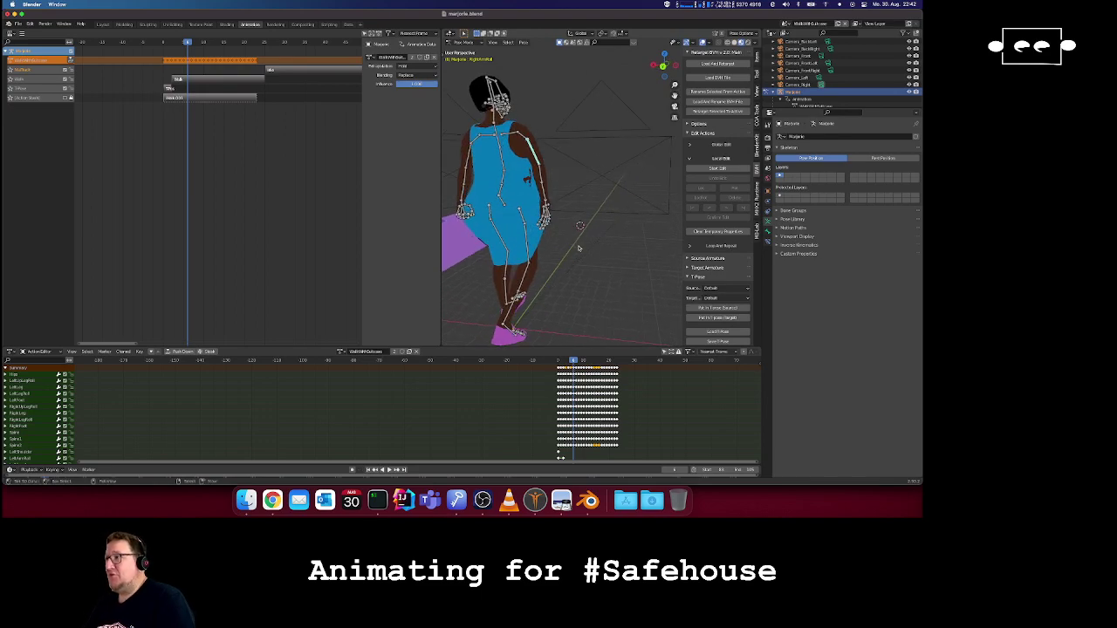
pyautogui.hscroll(-5, 601, 253)
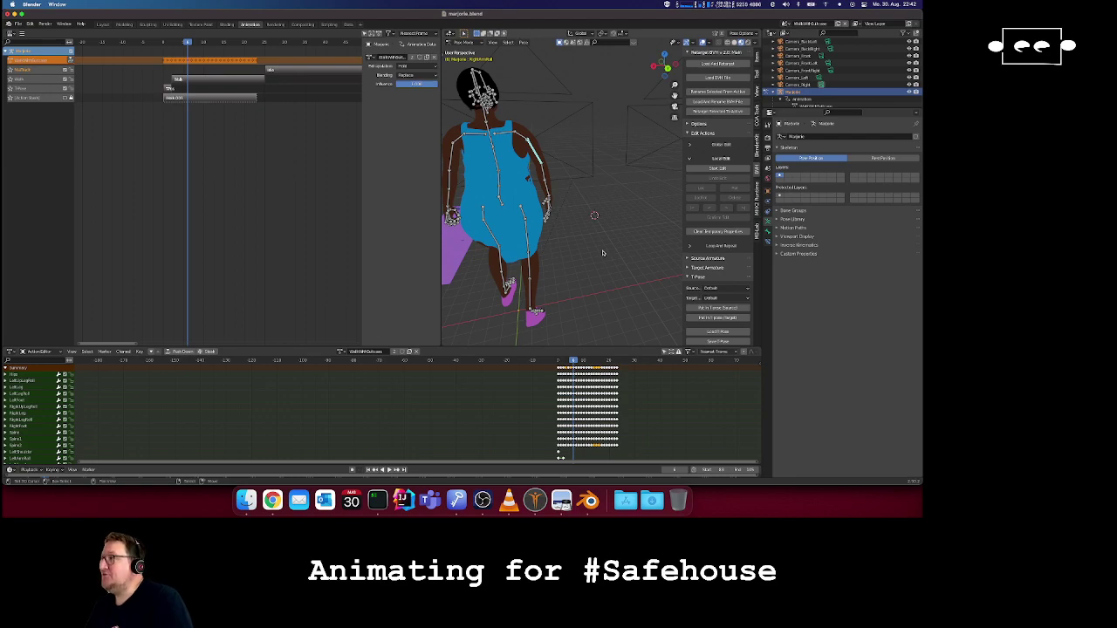
pyautogui.hscroll(-10, 602, 253)
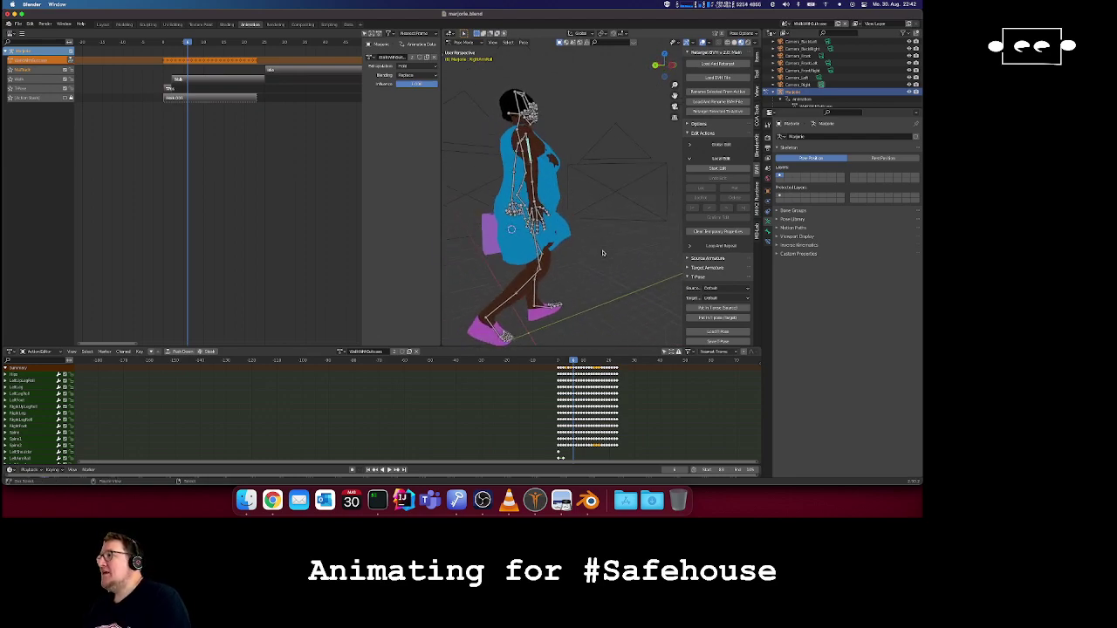
pyautogui.scroll(-3, 602, 253)
pyautogui.hscroll(-10, 602, 253)
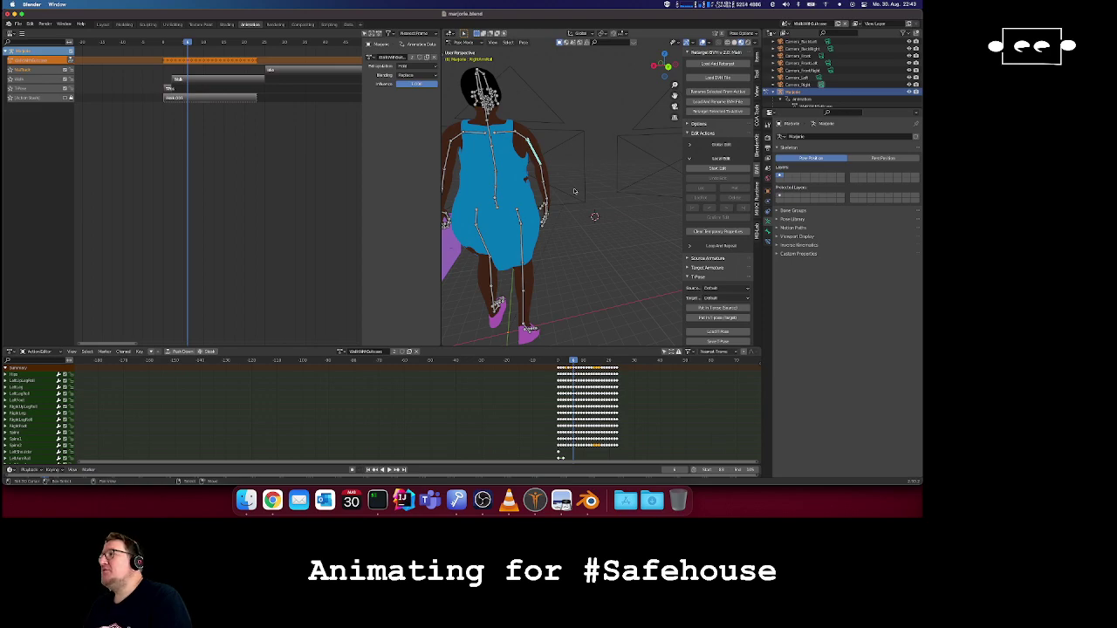
# - Step back and forth through the first ten frames of the walk and examine the dress and right arm from behind
pyautogui.hscroll(10, 574, 191)
pyautogui.hscroll(-12, 574, 191)
pyautogui.hscroll(5, 574, 191)
pyautogui.press('Left')
pyautogui.press('Left')
pyautogui.press('Left')
pyautogui.press('Left')
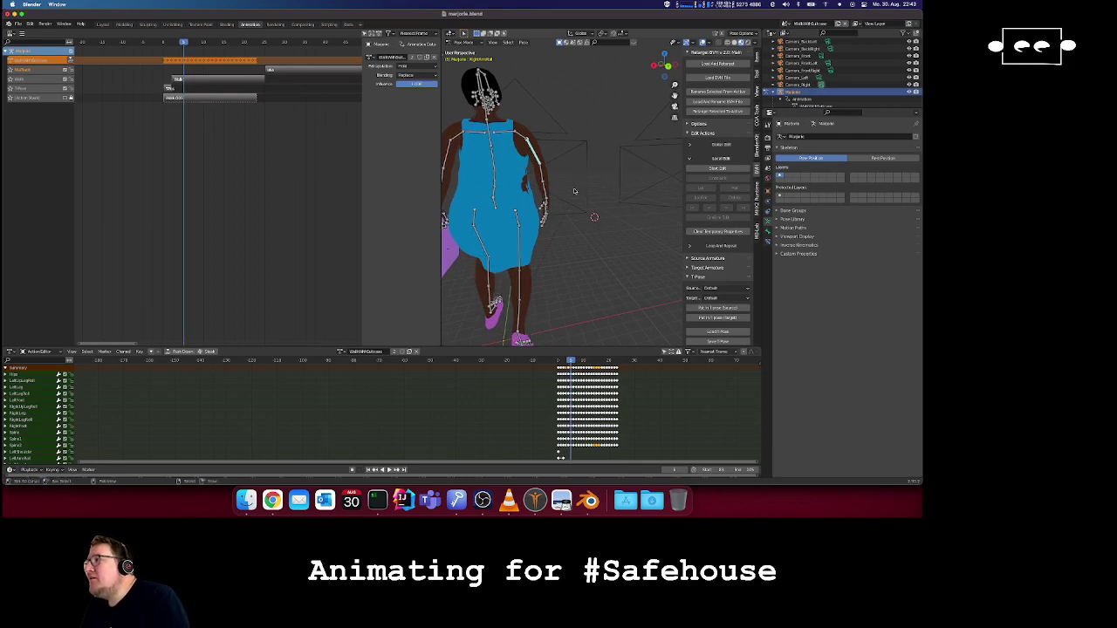
pyautogui.press('Right')
pyautogui.press('Right')
pyautogui.press('Right')
pyautogui.press('Right')
pyautogui.press('Right')
pyautogui.press('Right')
pyautogui.press('Right')
pyautogui.press('Right')
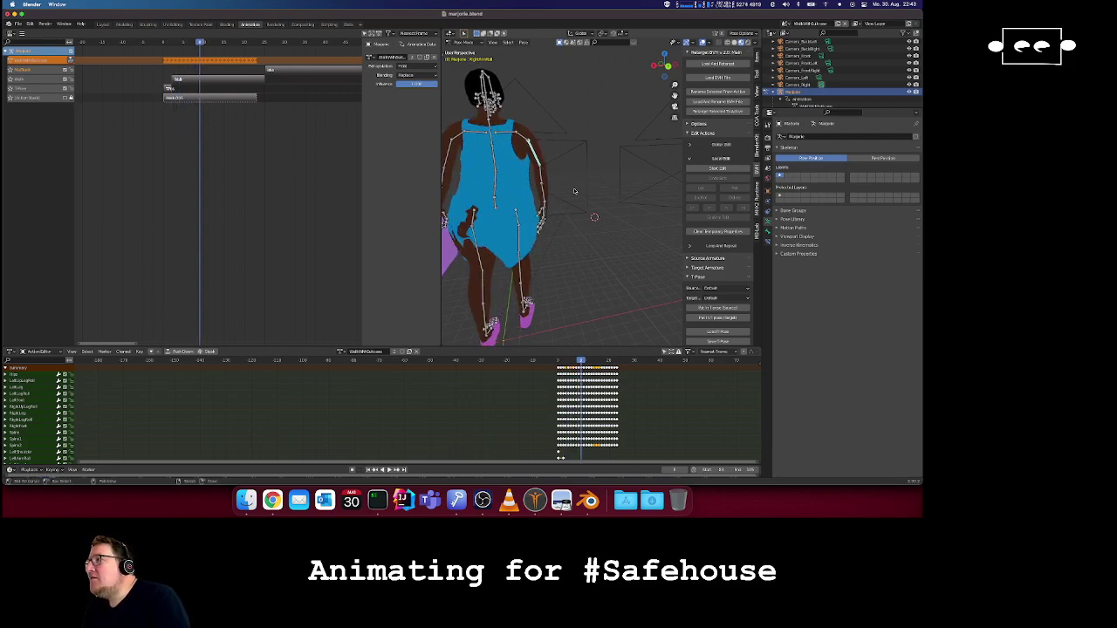
# - Rotate the right upper arm bone slightly at frame 10 of the walk and keyframe its rotation
pyautogui.hscroll(15, 574, 191)
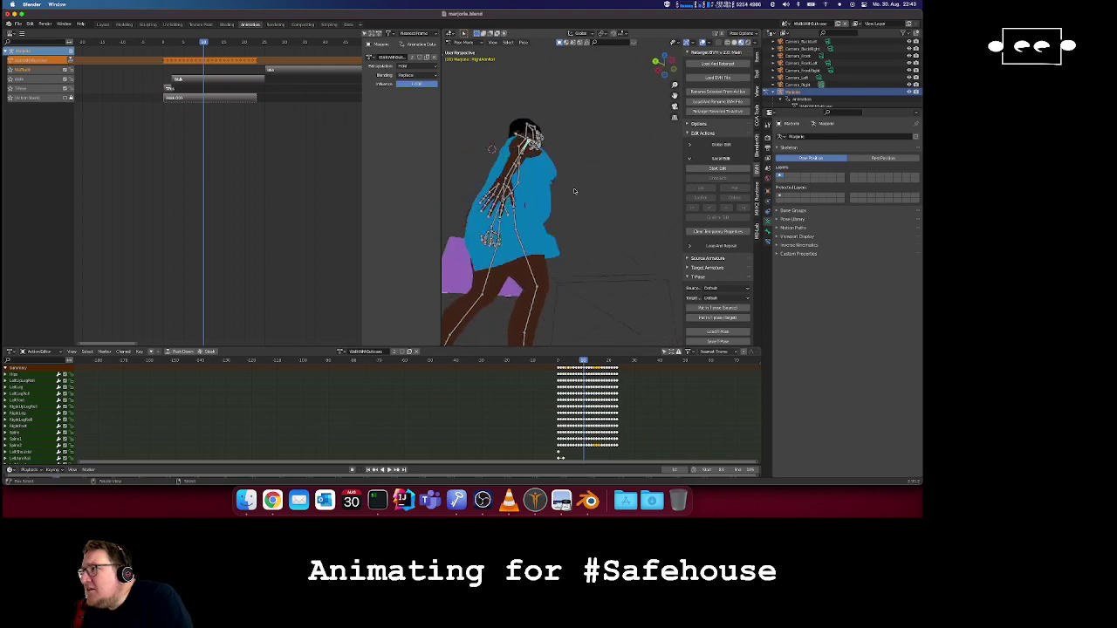
pyautogui.hscroll(5, 574, 191)
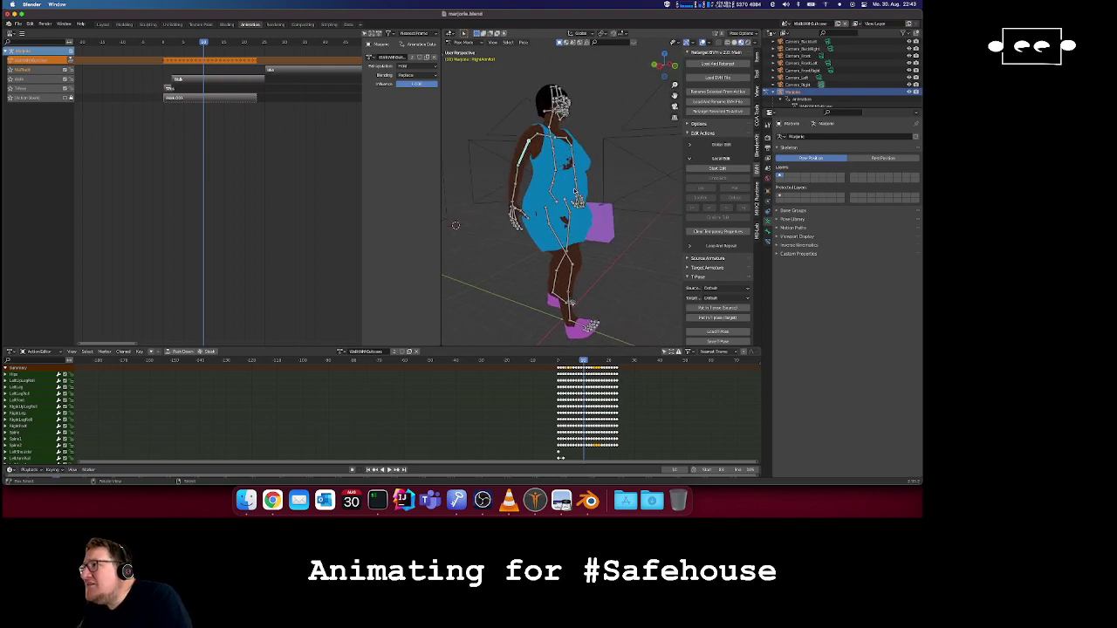
pyautogui.hscroll(5, 574, 191)
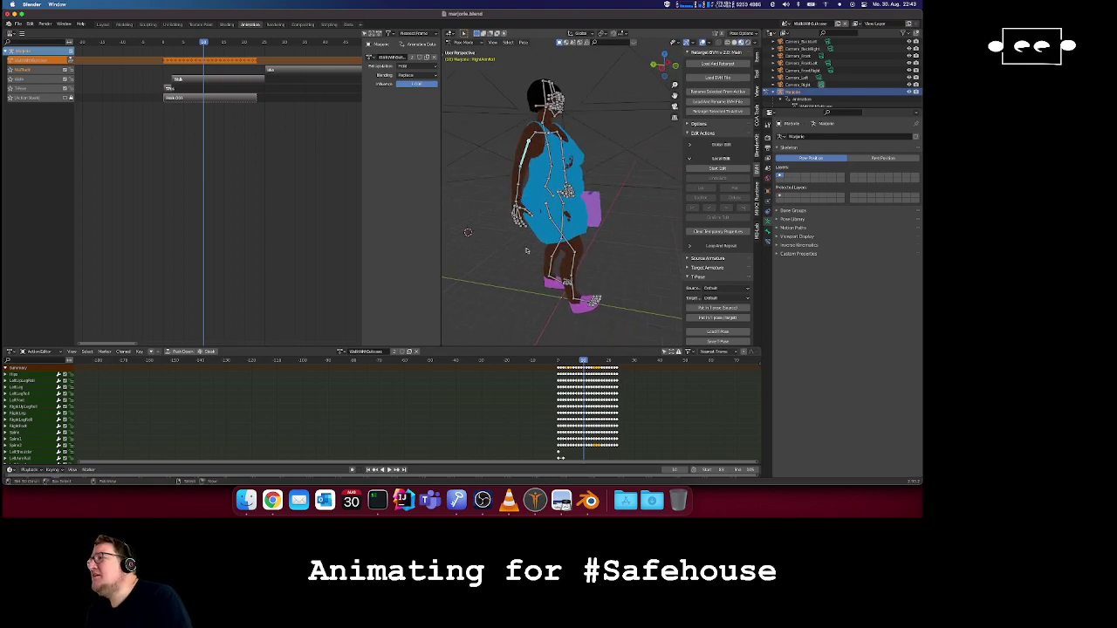
pyautogui.hscroll(5, 526, 250)
pyautogui.press('r')
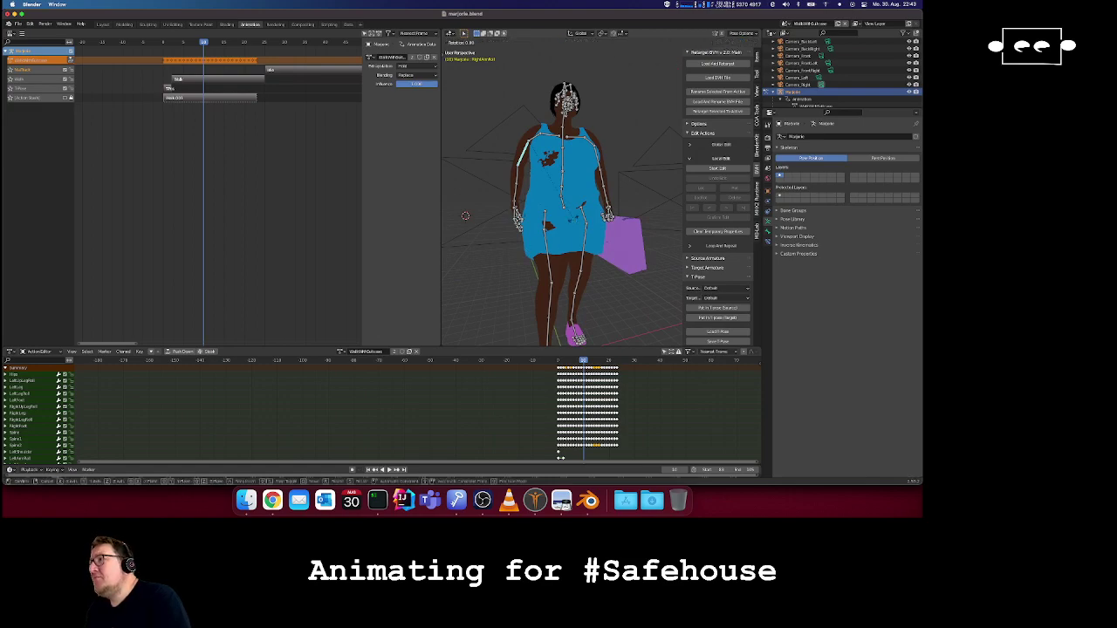
pyautogui.click(570, 221)
pyautogui.press('i')
pyautogui.click(570, 222)
# - Compare the neighbouring frames and rotate the right upper arm bone slightly outward at frame 11
pyautogui.press('Right')
pyautogui.press('Left')
pyautogui.press('Left')
pyautogui.press('Right')
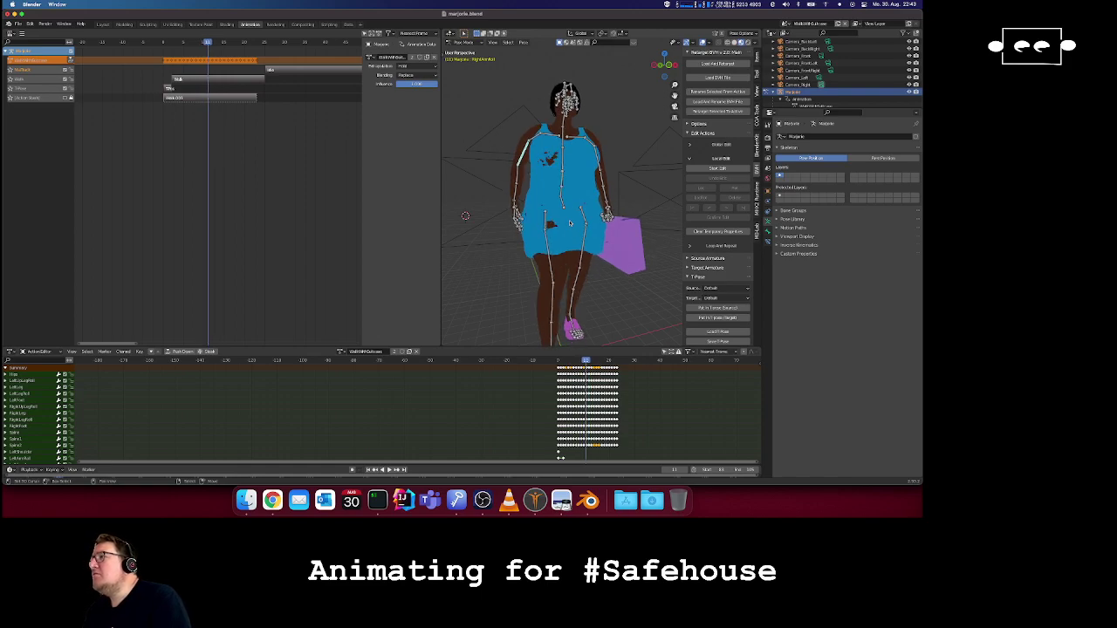
pyautogui.press('r')
pyautogui.click(465, 215)
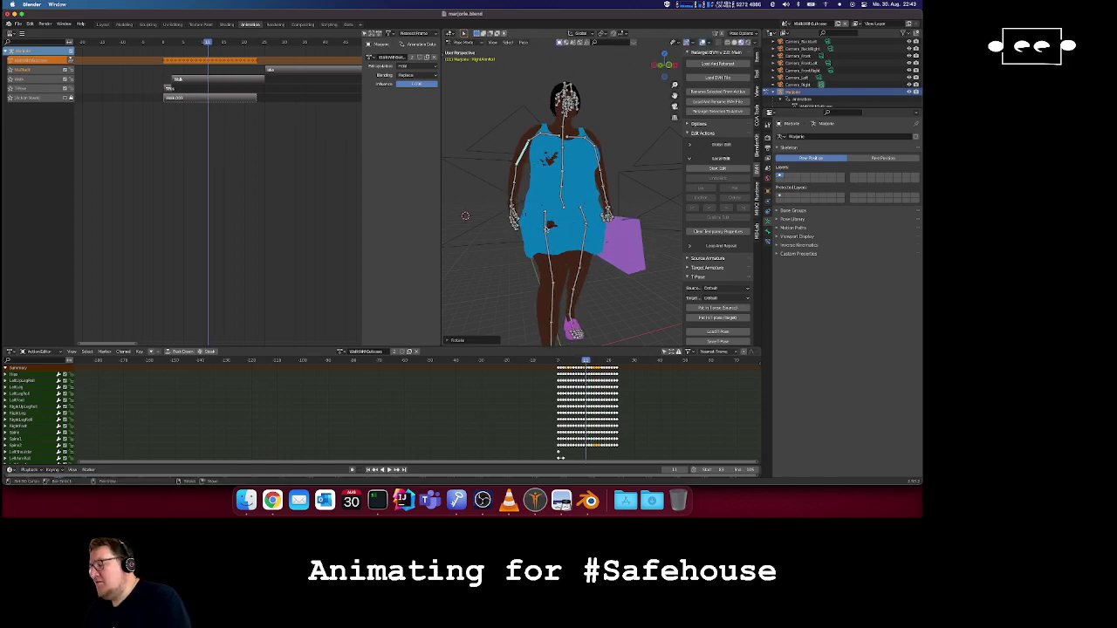
# - Step forward to frame 18 and watch from the front how the right arm moves past the dress
pyautogui.press('Right')
pyautogui.press('Right')
pyautogui.press('Right')
pyautogui.press('Right')
pyautogui.press('Right')
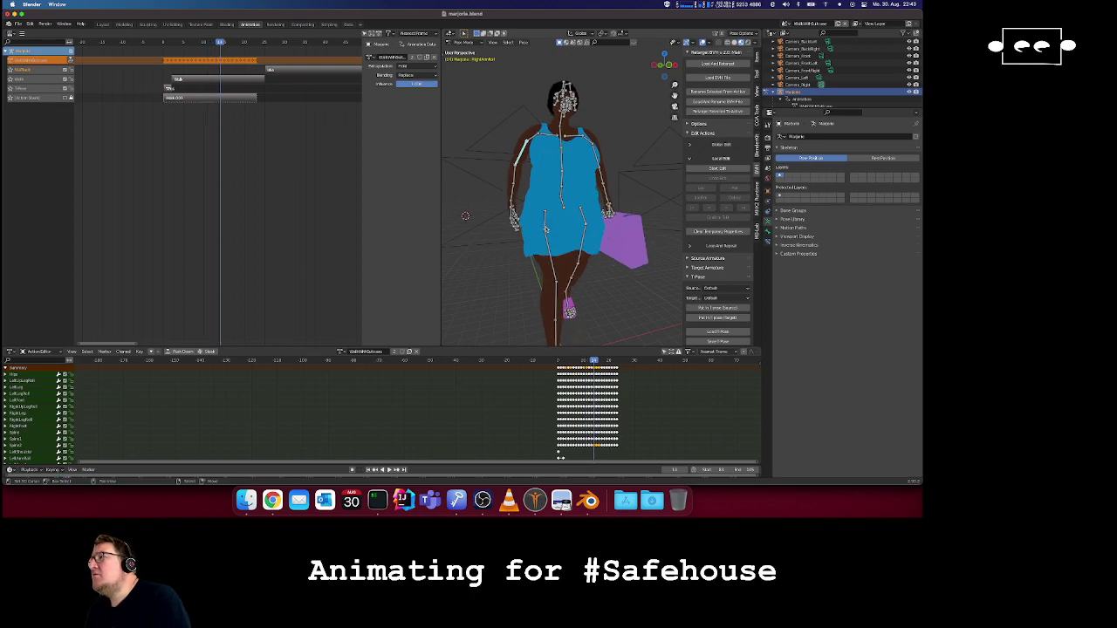
pyautogui.press('Right')
pyautogui.press('Right')
pyautogui.press('Right')
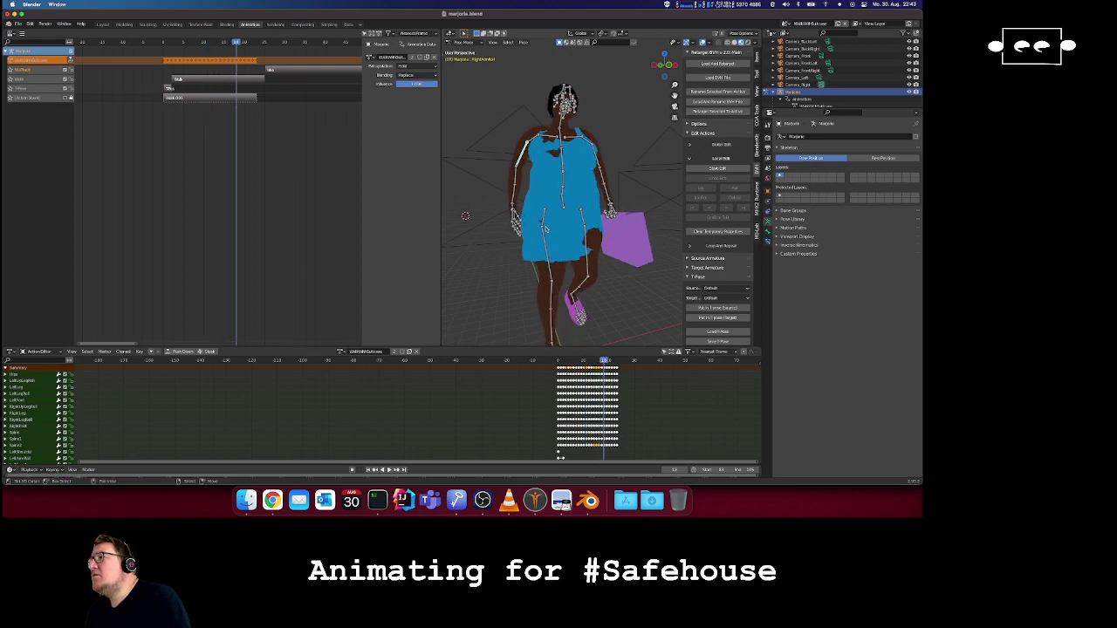
# - Examine the right hand and dress hem from below, behind, the front and the side, moving on to frame 20
pyautogui.scroll(-10, 546, 229)
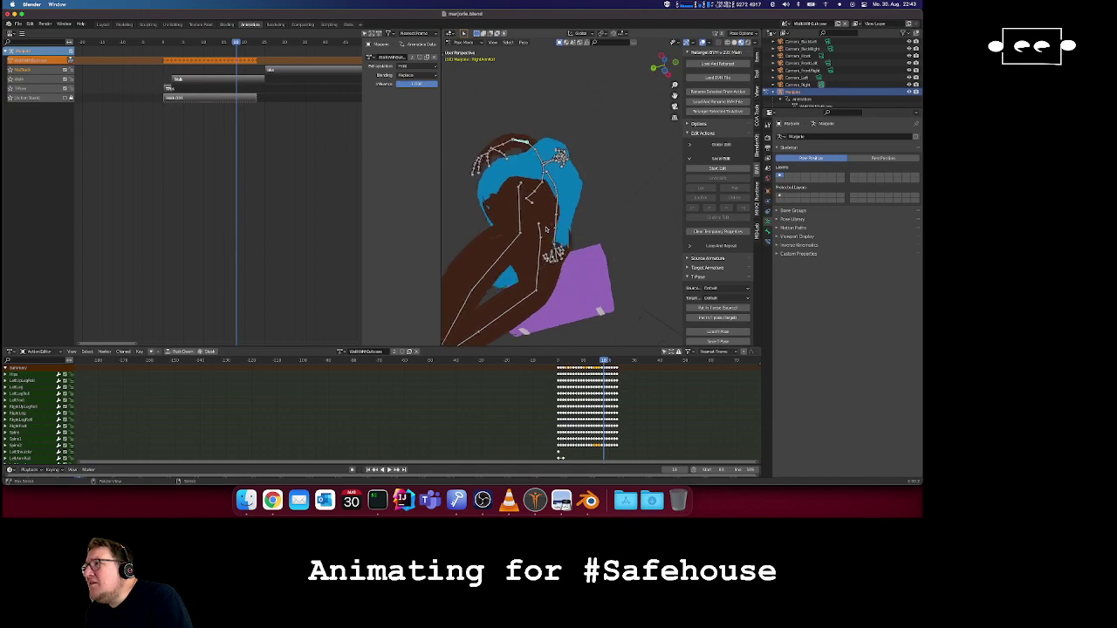
pyautogui.scroll(10, 546, 230)
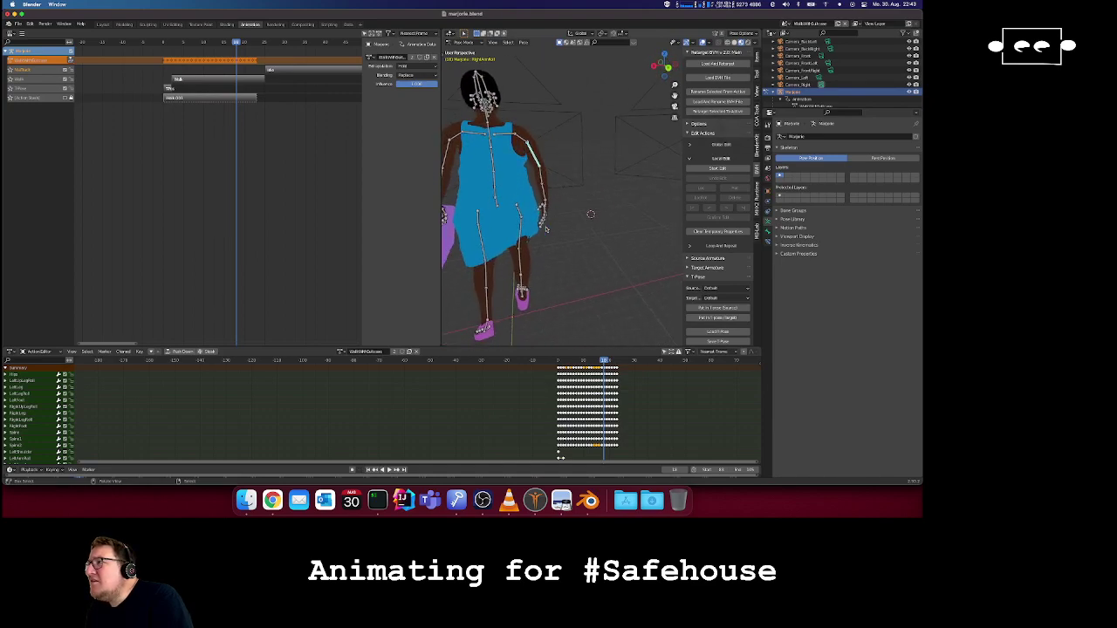
pyautogui.hscroll(8, 546, 230)
pyautogui.hscroll(8, 546, 230)
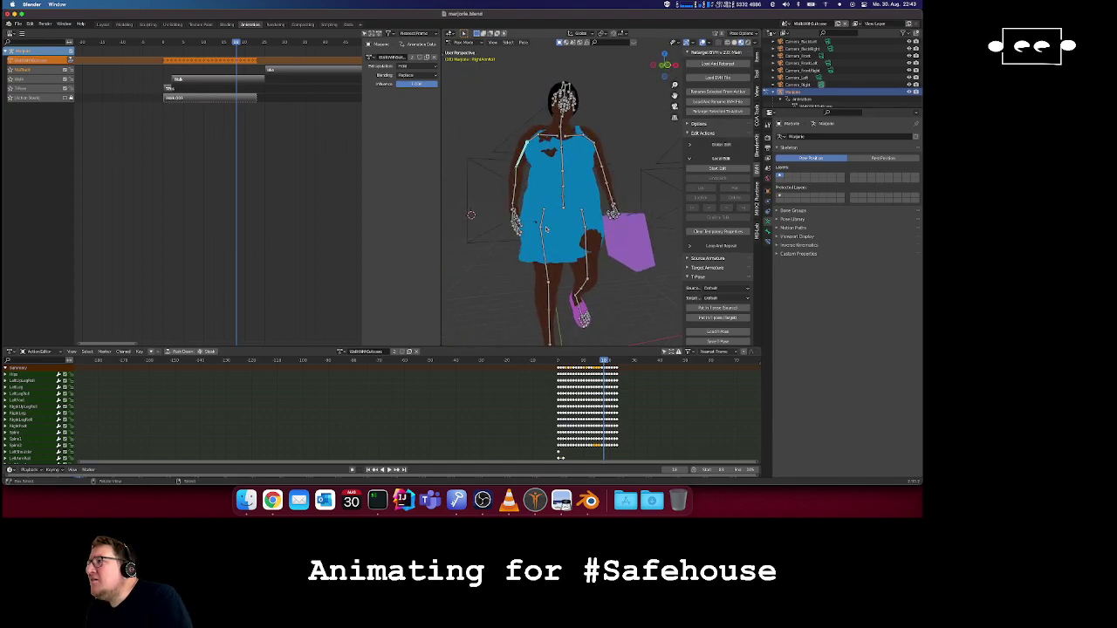
pyautogui.hscroll(8, 546, 229)
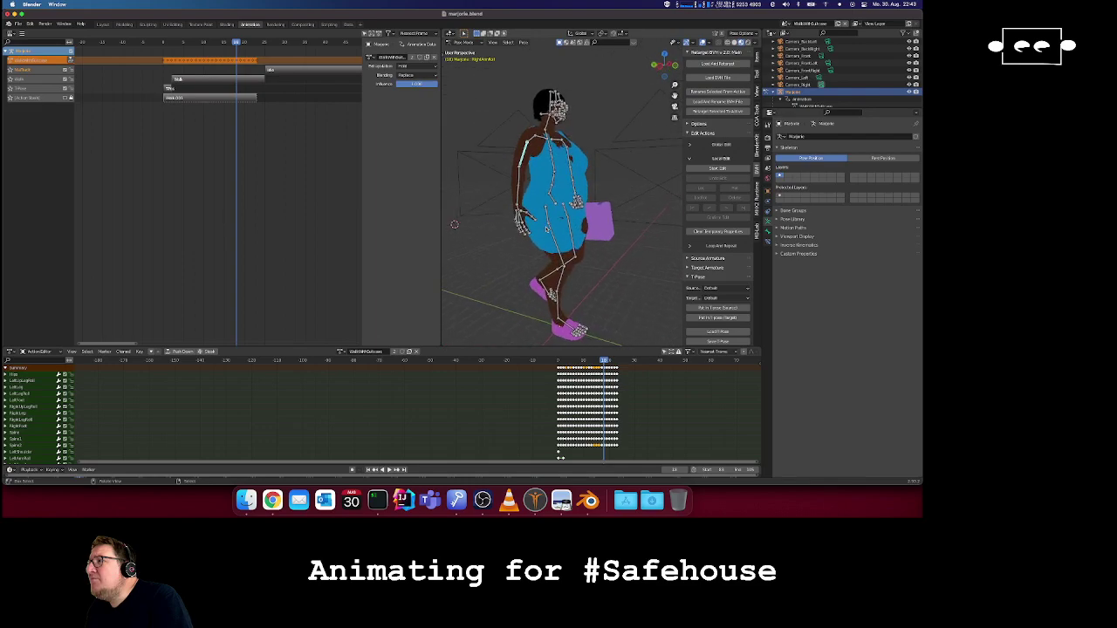
pyautogui.hscroll(8, 546, 229)
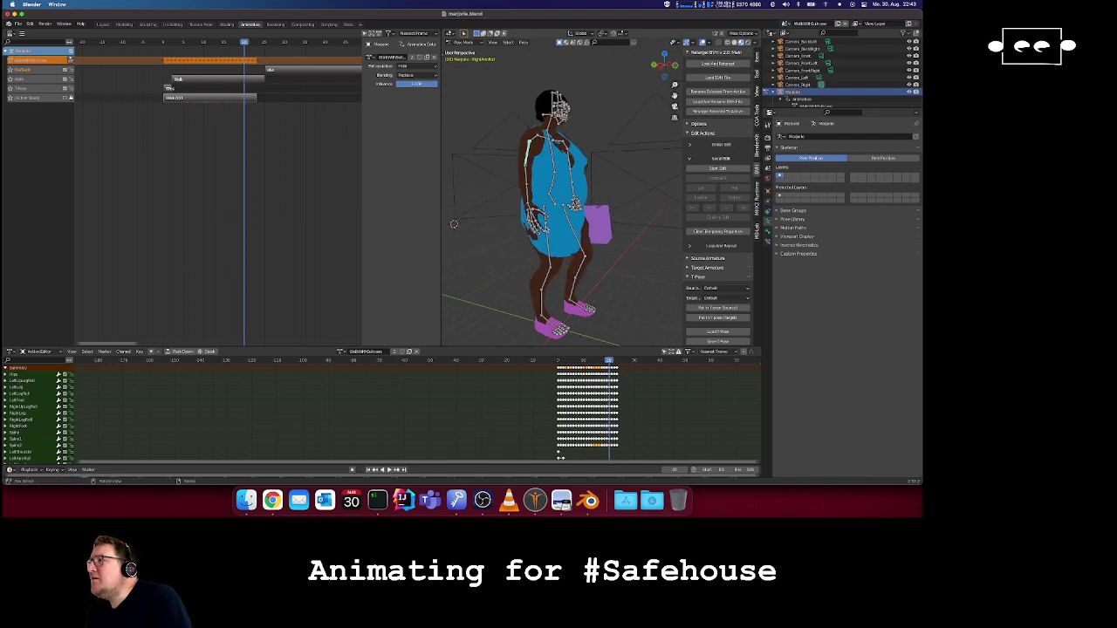
pyautogui.hscroll(4, 545, 229)
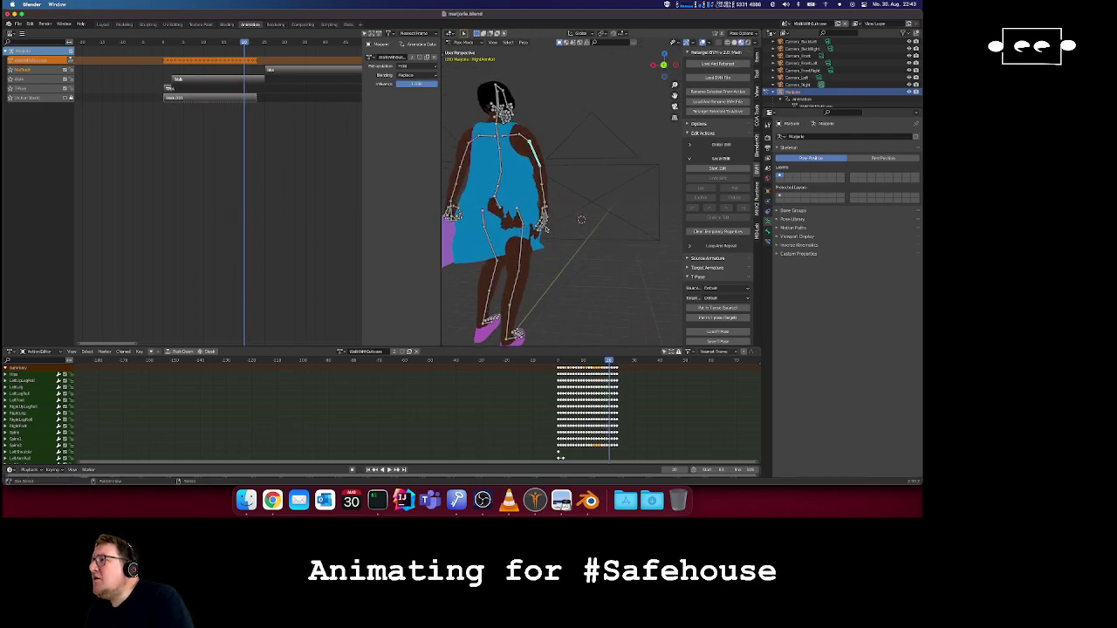
# - Rotate the right upper arm bone slightly away from the dress at frame 20 and again at the following frame
pyautogui.press('r')
pyautogui.click(560, 230)
pyautogui.press('Right')
pyautogui.press('r')
pyautogui.click(568, 230)
pyautogui.press('Right')
pyautogui.press('Right')
# - Inspect the right arm against the dress from behind and from the side, going back from frame 22 to frame 18
pyautogui.hscroll(10, 568, 229)
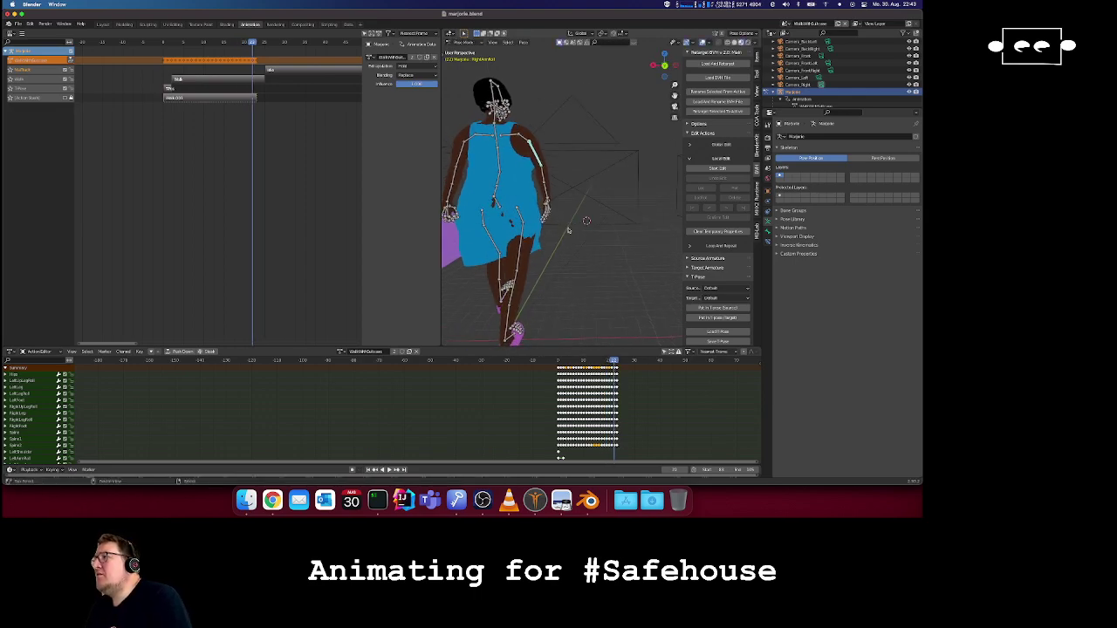
pyautogui.hscroll(5, 568, 230)
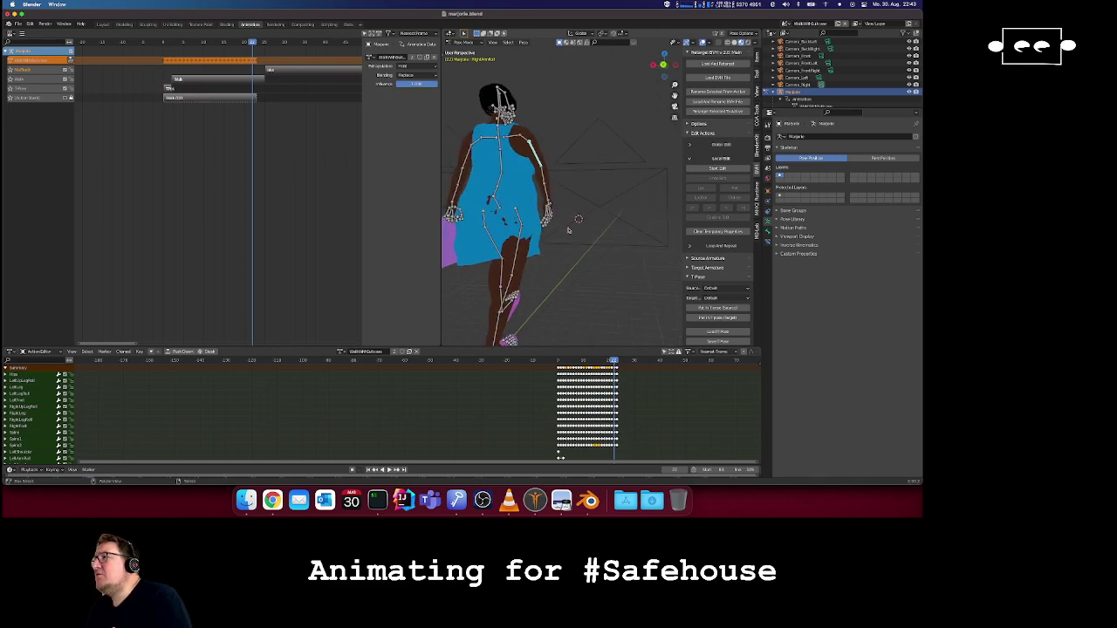
pyautogui.hscroll(-5, 568, 230)
pyautogui.press('Left')
pyautogui.hscroll(8, 568, 230)
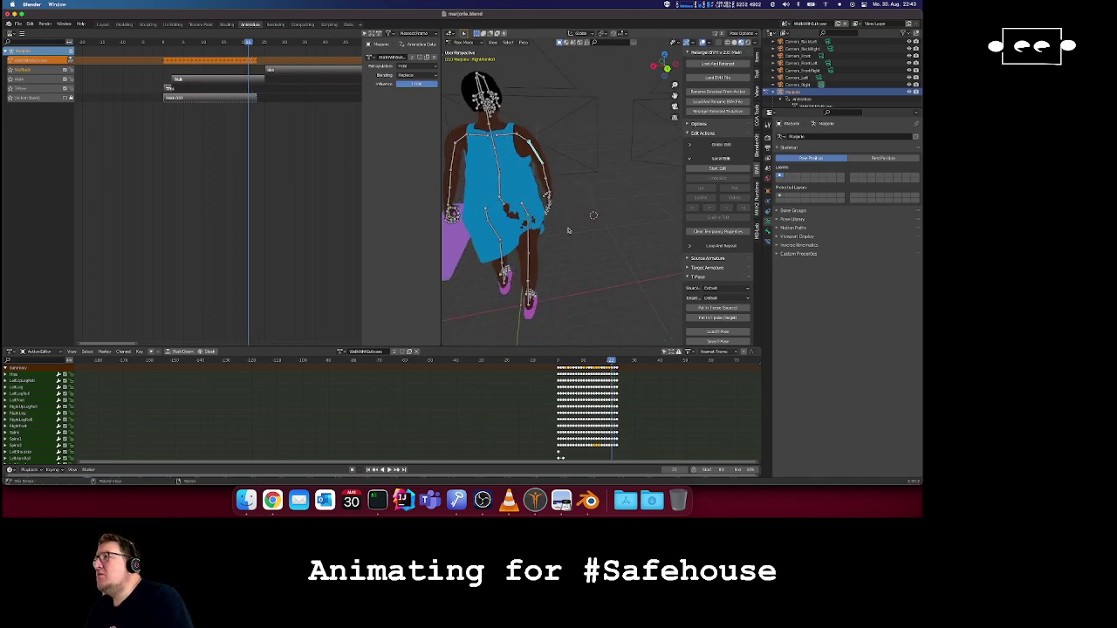
pyautogui.hscroll(8, 568, 230)
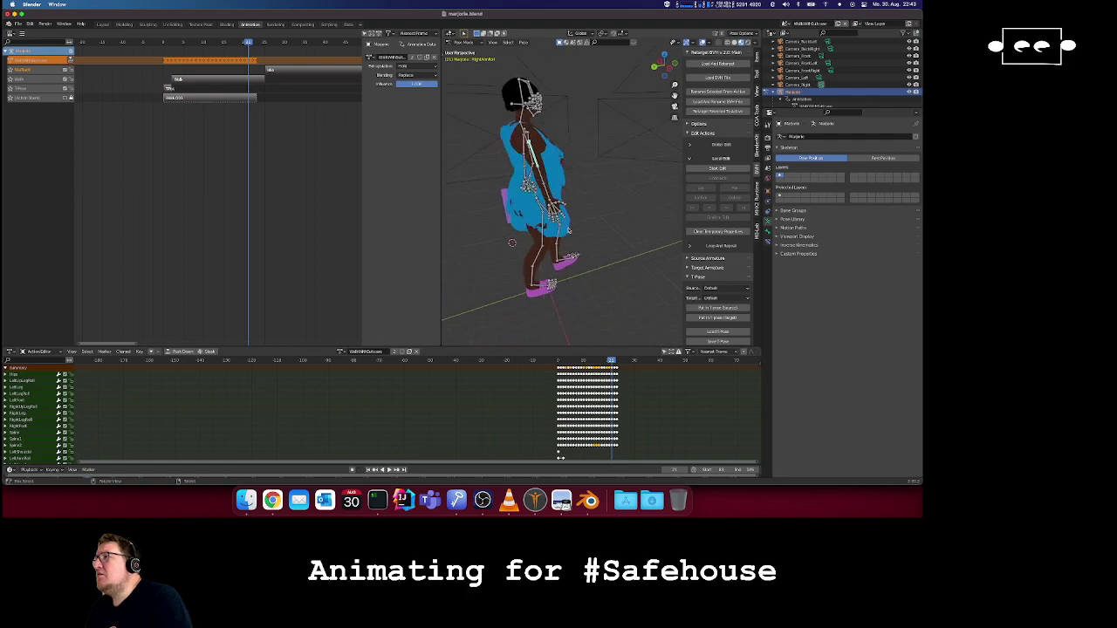
pyautogui.press('Left')
pyautogui.press('Left')
pyautogui.press('Left')
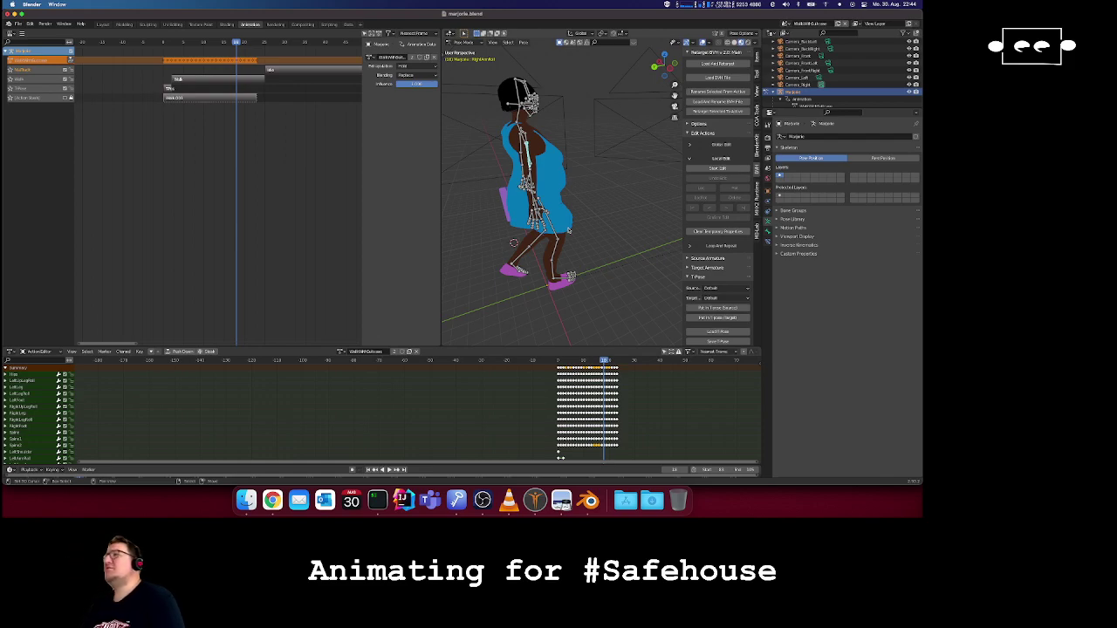
# - Examine the arms and dress from all sides at frame 18 and on towards the end of the walk
pyautogui.hscroll(-10, 557, 201)
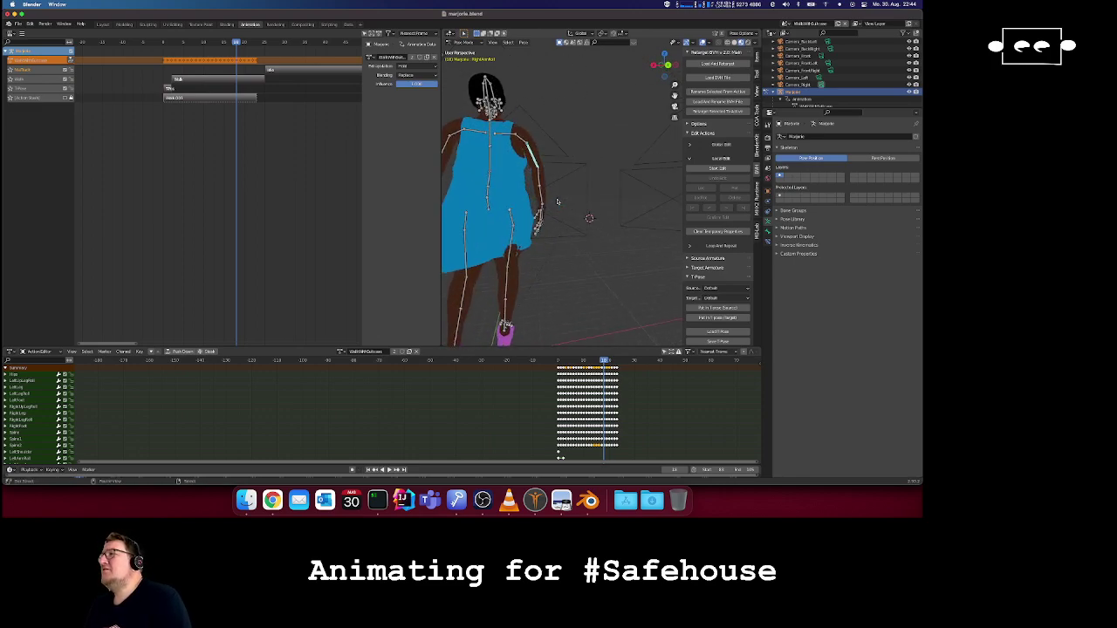
pyautogui.hscroll(-10, 557, 201)
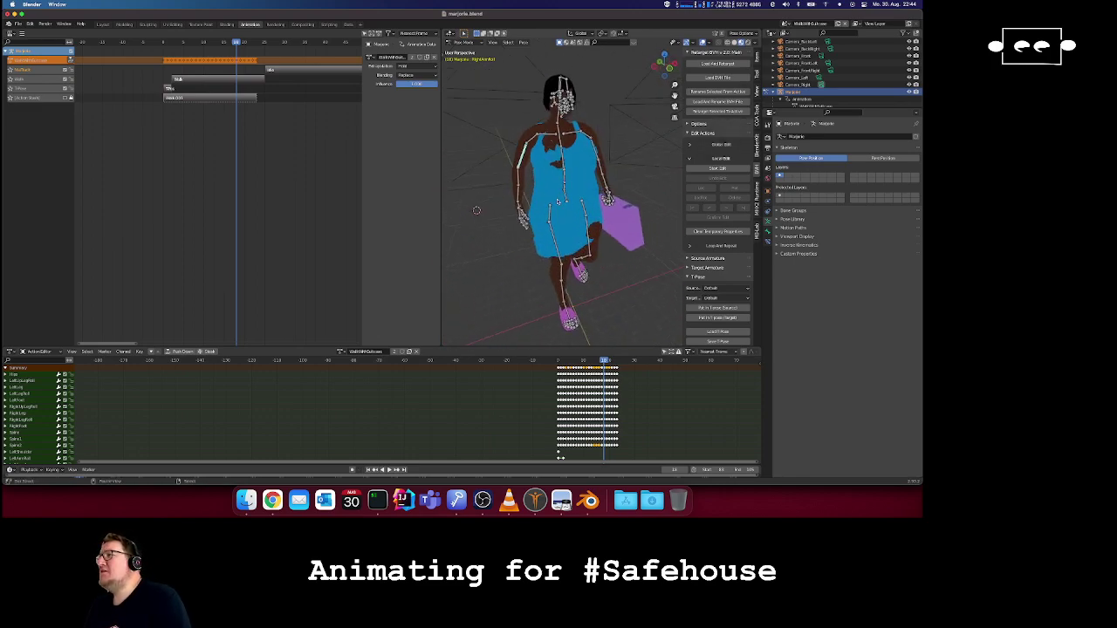
pyautogui.hscroll(-10, 558, 201)
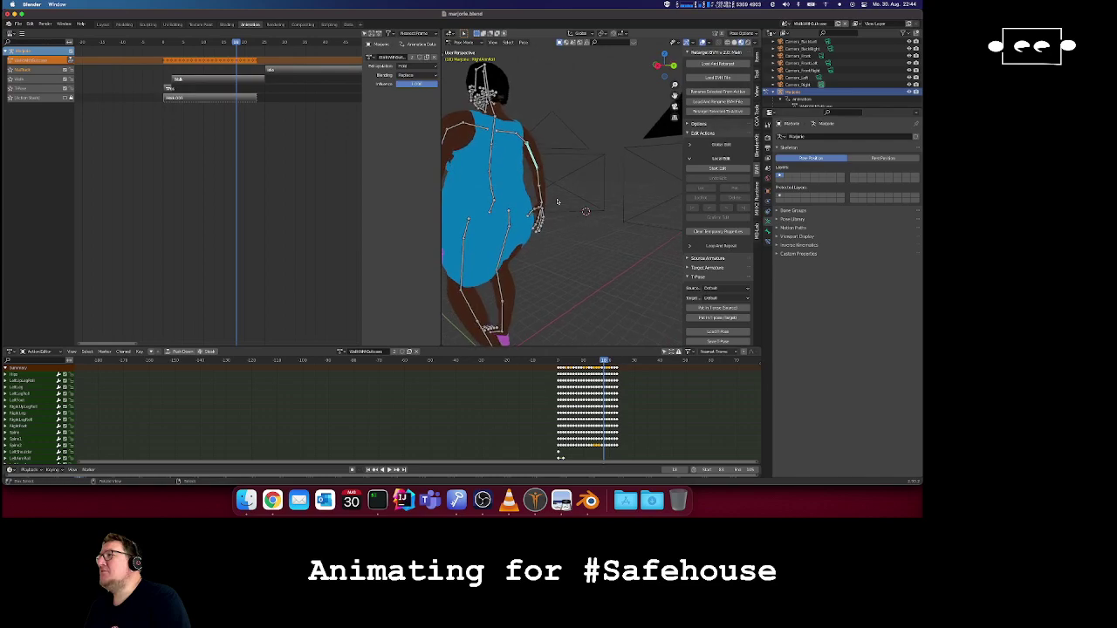
pyautogui.hscroll(-10, 557, 202)
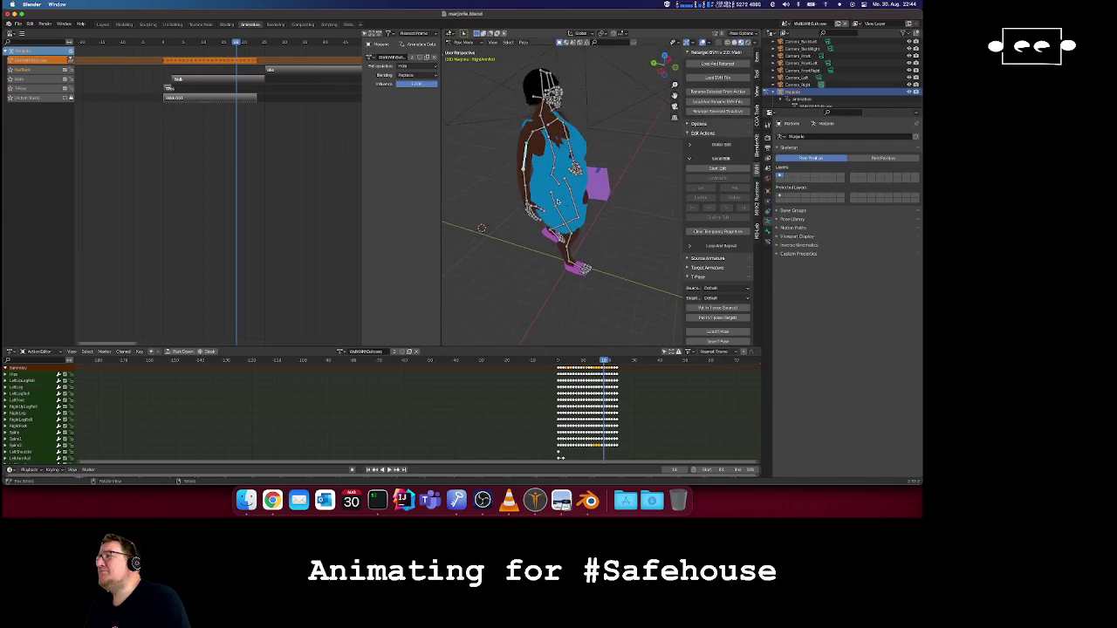
pyautogui.hscroll(-10, 558, 201)
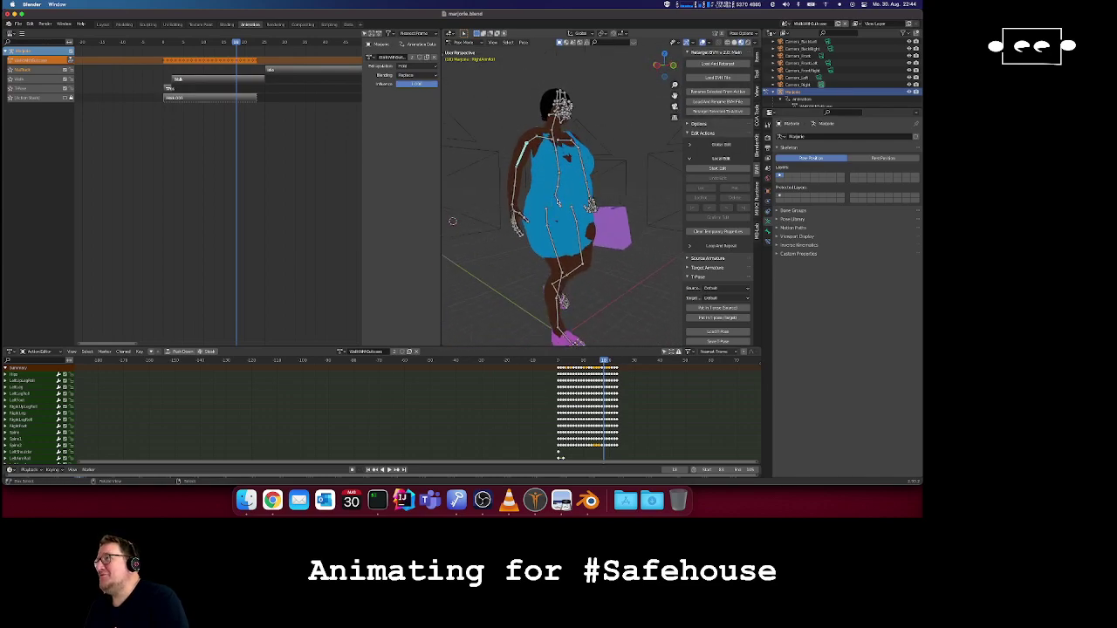
pyautogui.hscroll(-10, 558, 201)
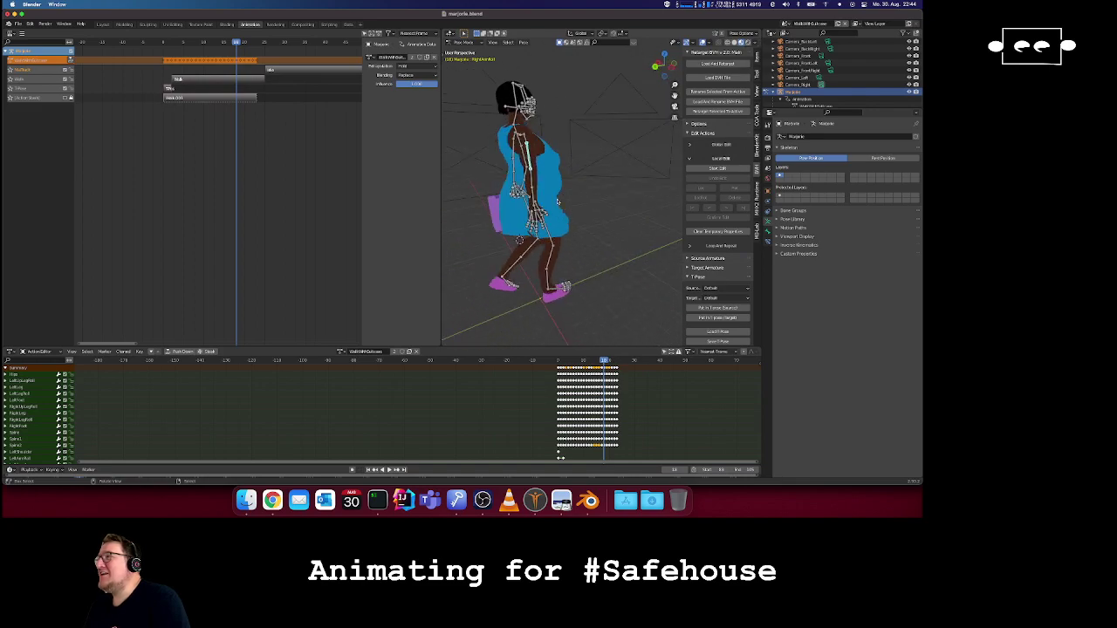
pyautogui.hscroll(-10, 558, 202)
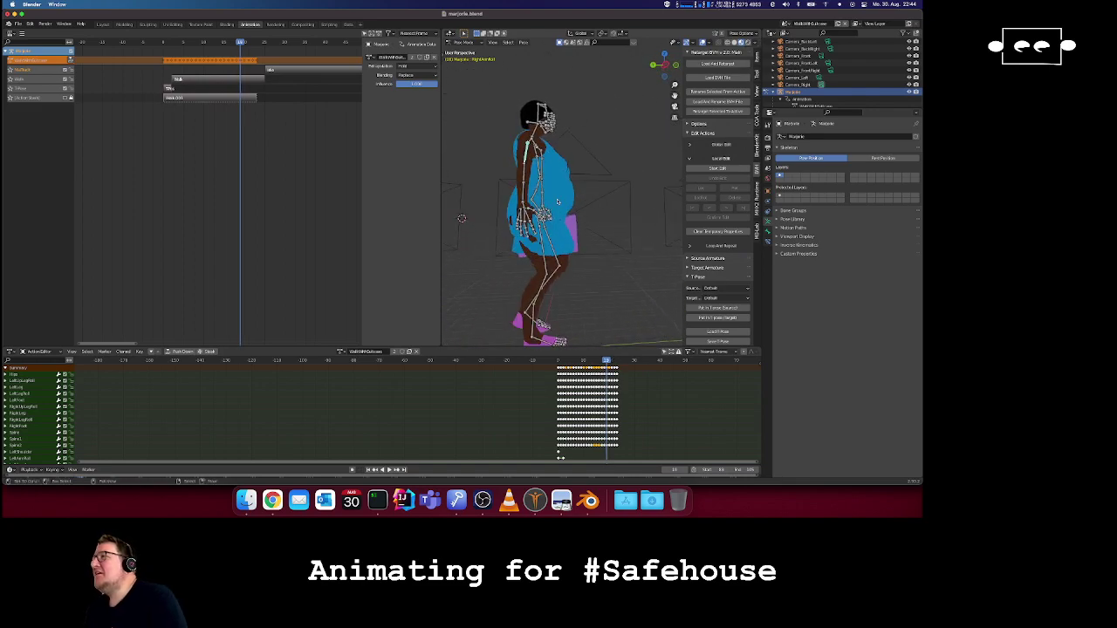
pyautogui.hscroll(-10, 558, 202)
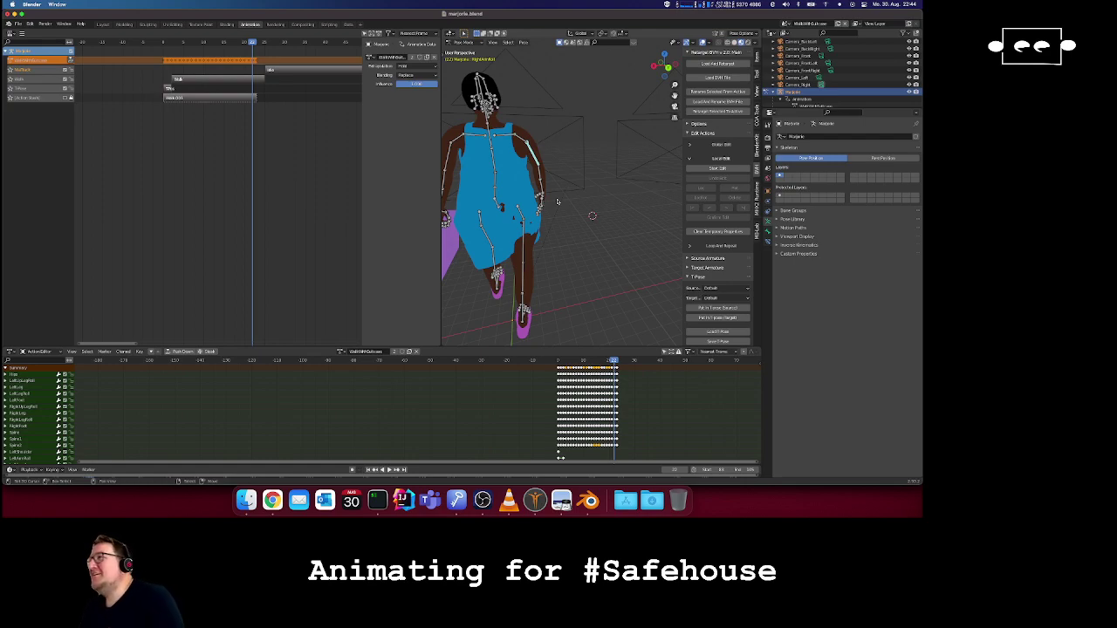
# - Step backward from frame 22 to the early frames and check the right arm's motion from behind
pyautogui.press('Left')
pyautogui.press('Left')
pyautogui.press('Left')
pyautogui.press('Left')
pyautogui.press('Left')
pyautogui.press('Left')
pyautogui.press('Left')
pyautogui.press('Left')
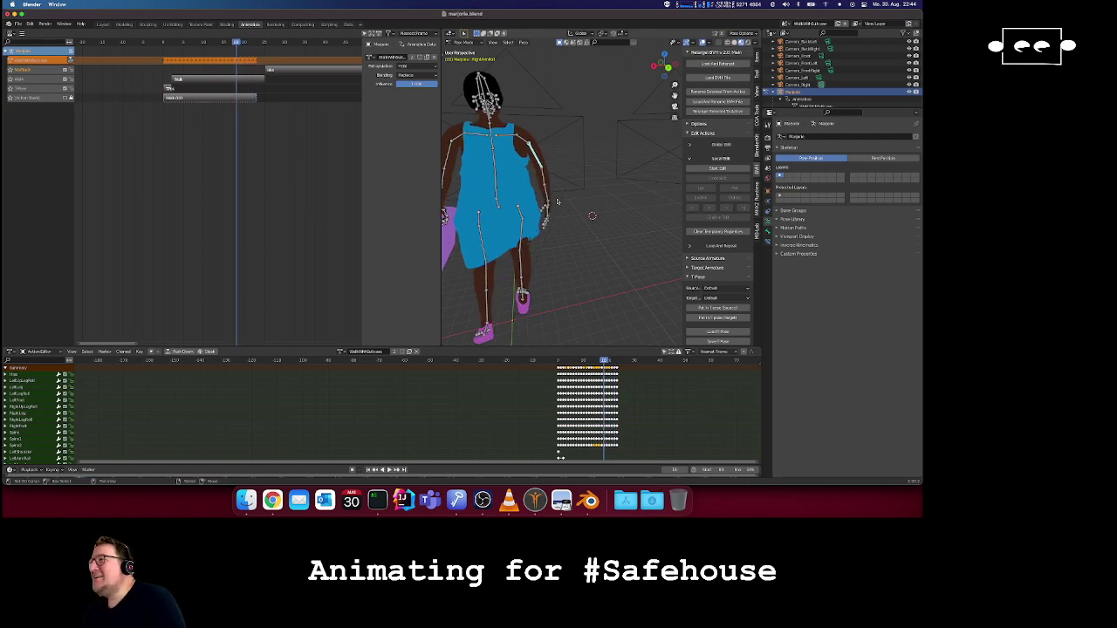
pyautogui.press('Left')
pyautogui.press('Left')
pyautogui.press('Left')
pyautogui.press('Left')
pyautogui.press('Left')
pyautogui.press('Left')
pyautogui.press('Left')
pyautogui.press('Left')
pyautogui.press('Left')
pyautogui.press('Left')
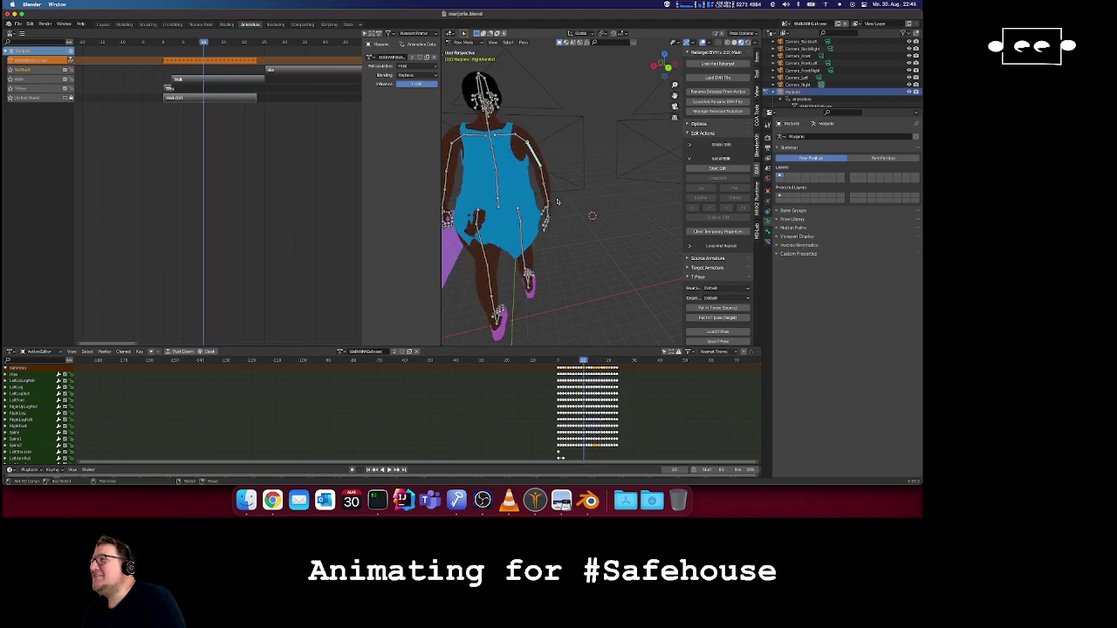
pyautogui.press('Left')
pyautogui.press('Left')
pyautogui.press('Left')
pyautogui.press('Left')
pyautogui.press('Left')
# - Step forward through the walk to frame 23 and check from behind how the arm clears the dress
pyautogui.press('Right')
pyautogui.press('Right')
pyautogui.press('Right')
pyautogui.press('Right')
pyautogui.press('Right')
pyautogui.press('Right')
pyautogui.press('Right')
pyautogui.press('Right')
pyautogui.press('Right')
pyautogui.press('Right')
pyautogui.press('Right')
pyautogui.press('Right')
pyautogui.press('Right')
pyautogui.press('Right')
pyautogui.press('Right')
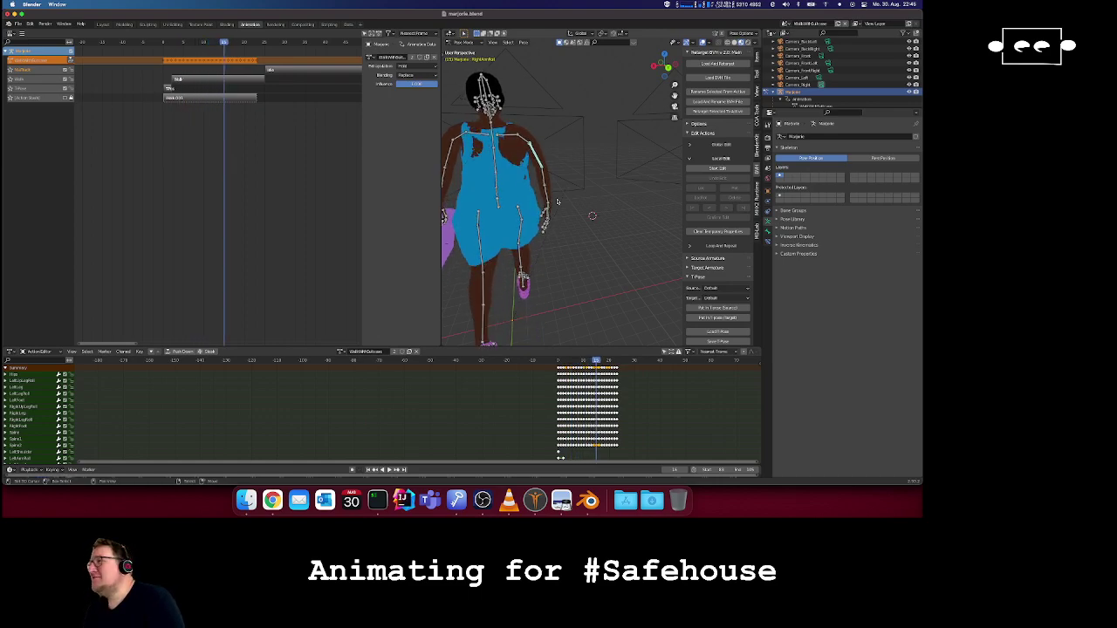
pyautogui.press('Right')
pyautogui.press('Right')
pyautogui.press('Right')
pyautogui.press('Right')
pyautogui.press('Right')
pyautogui.press('Right')
pyautogui.press('Right')
pyautogui.press('Right')
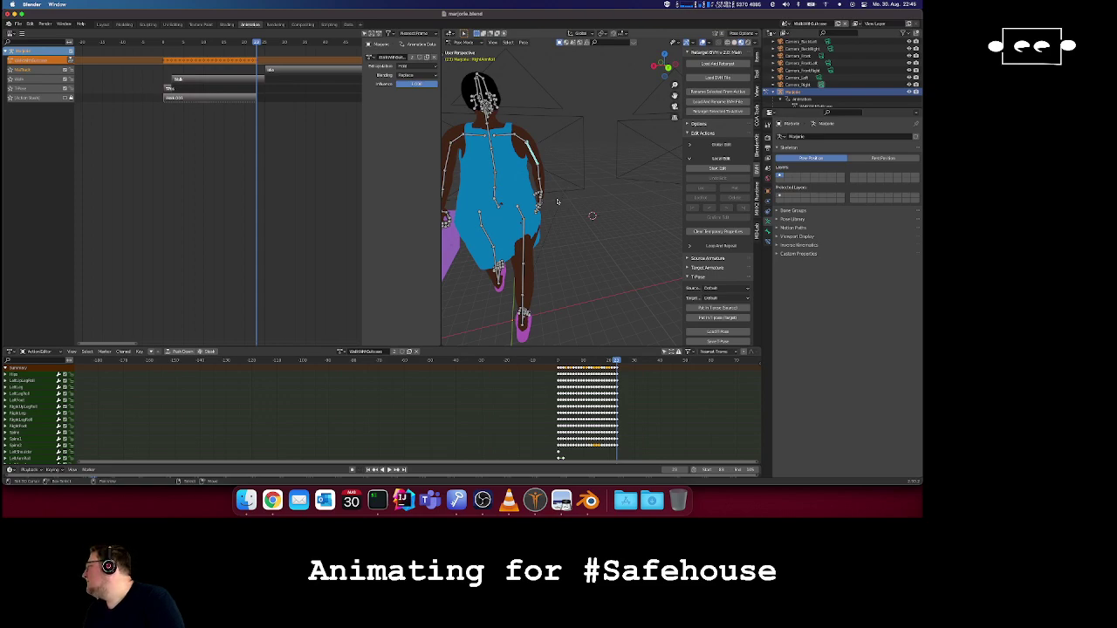
# - Step backward from frame 23 to frame 8 and review the right arm and dress from behind once more
pyautogui.press('Left')
pyautogui.press('Left')
pyautogui.press('Left')
pyautogui.press('Left')
pyautogui.press('Left')
pyautogui.press('Left')
pyautogui.press('Left')
pyautogui.press('Left')
pyautogui.press('Left')
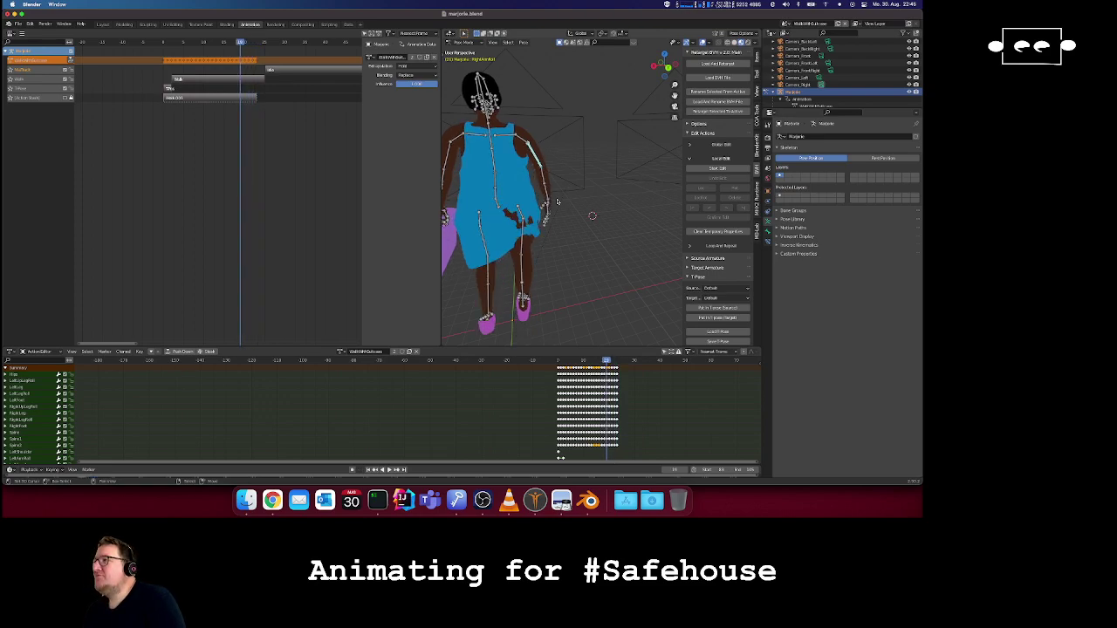
pyautogui.press('Left')
pyautogui.press('Left')
pyautogui.press('Left')
pyautogui.press('Left')
pyautogui.press('Left')
pyautogui.press('Left')
pyautogui.press('Left')
pyautogui.press('Left')
pyautogui.press('Left')
pyautogui.press('Left')
pyautogui.press('Left')
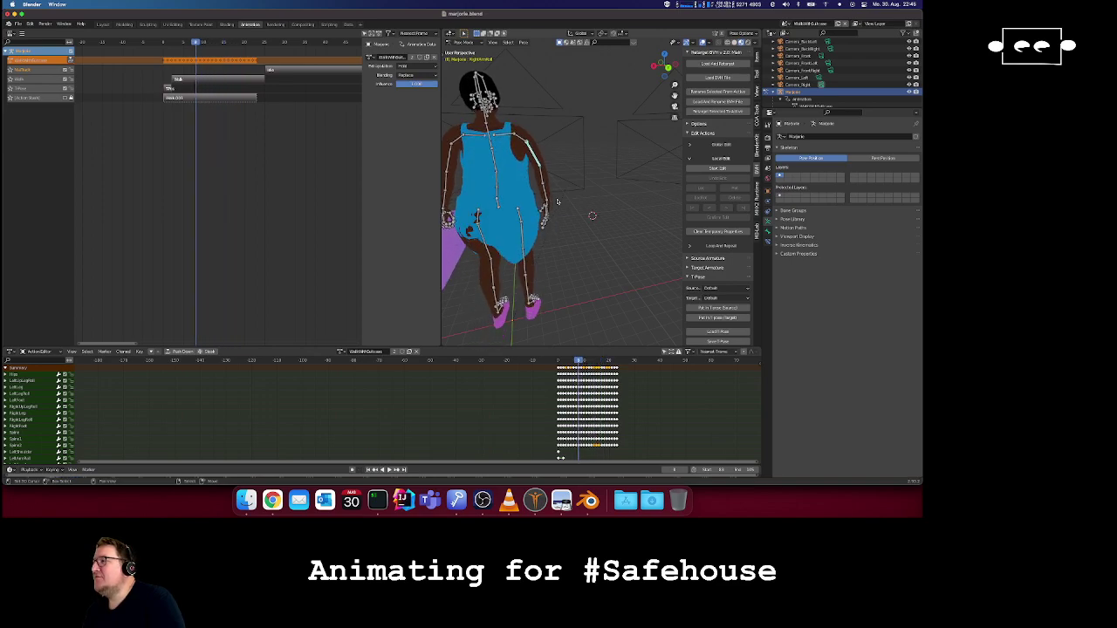
# - Go back to the first frame of the walk and examine the right arm and dress from behind and the side
pyautogui.press('Left')
pyautogui.press('Left')
pyautogui.press('Left')
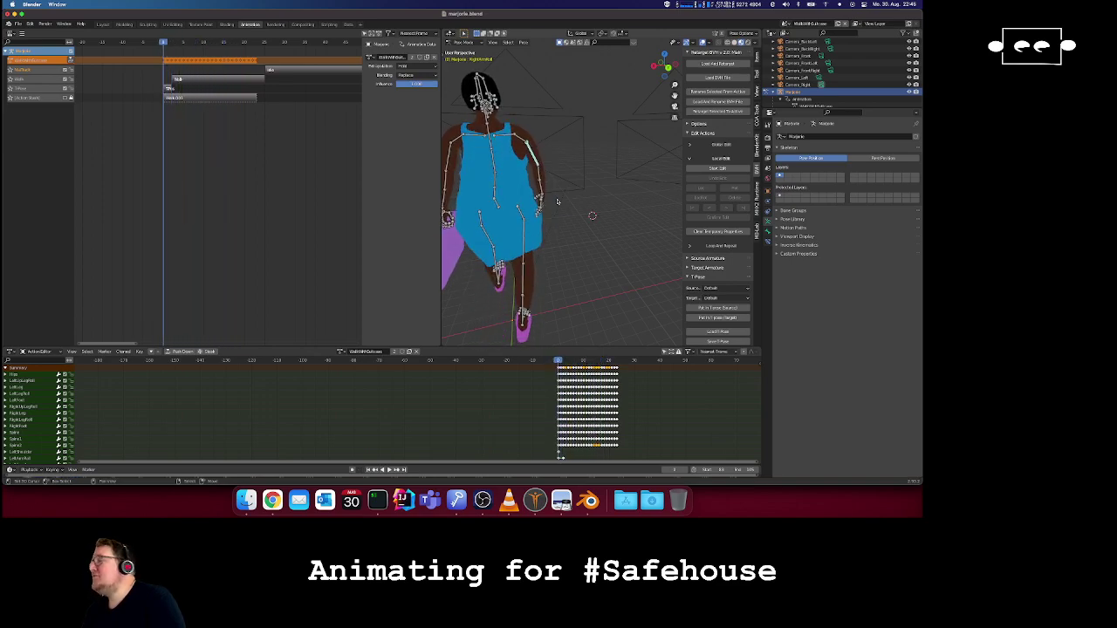
pyautogui.hscroll(10, 557, 202)
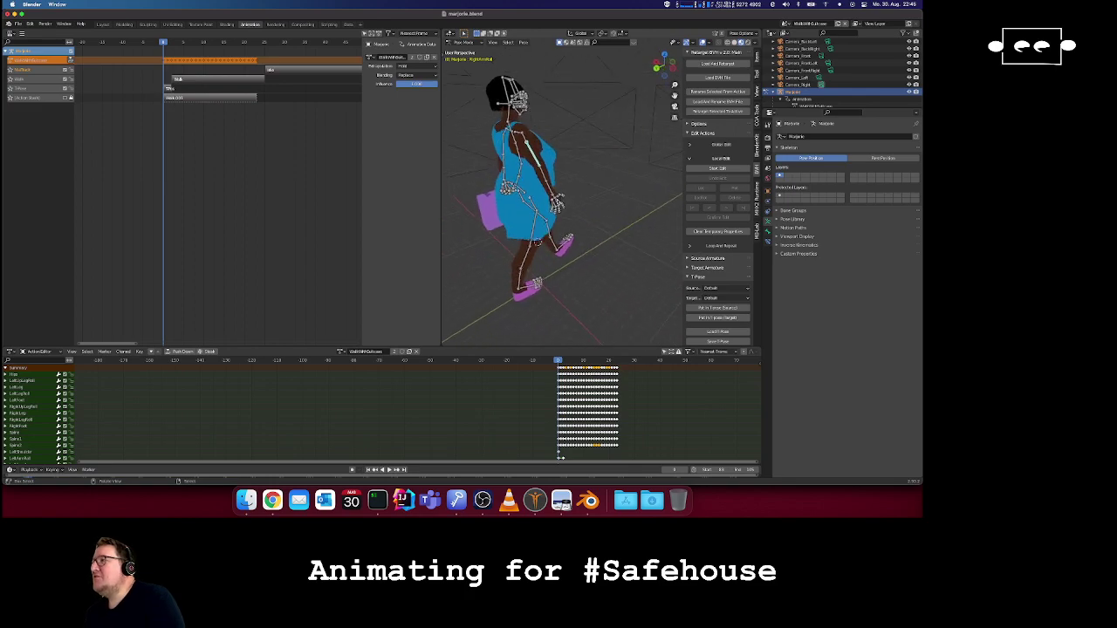
pyautogui.hscroll(-6, 557, 202)
# - Step forward frame by frame to frame 10 and check how the right arm moves past the dress
pyautogui.press('Right')
pyautogui.press('Right')
pyautogui.press('Right')
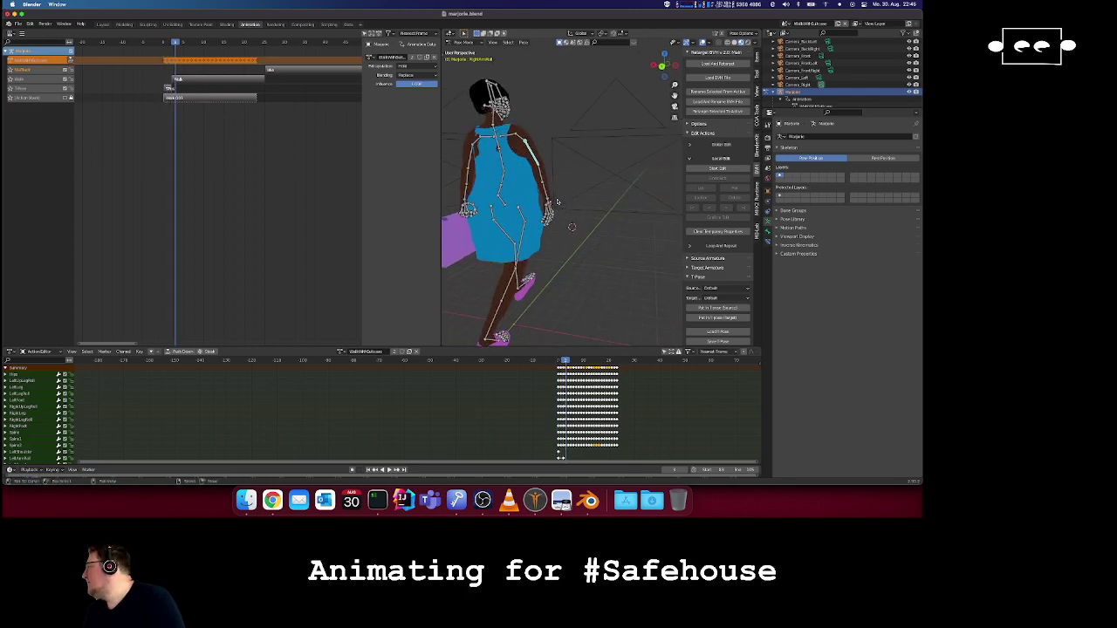
pyautogui.press('Right')
pyautogui.press('Right')
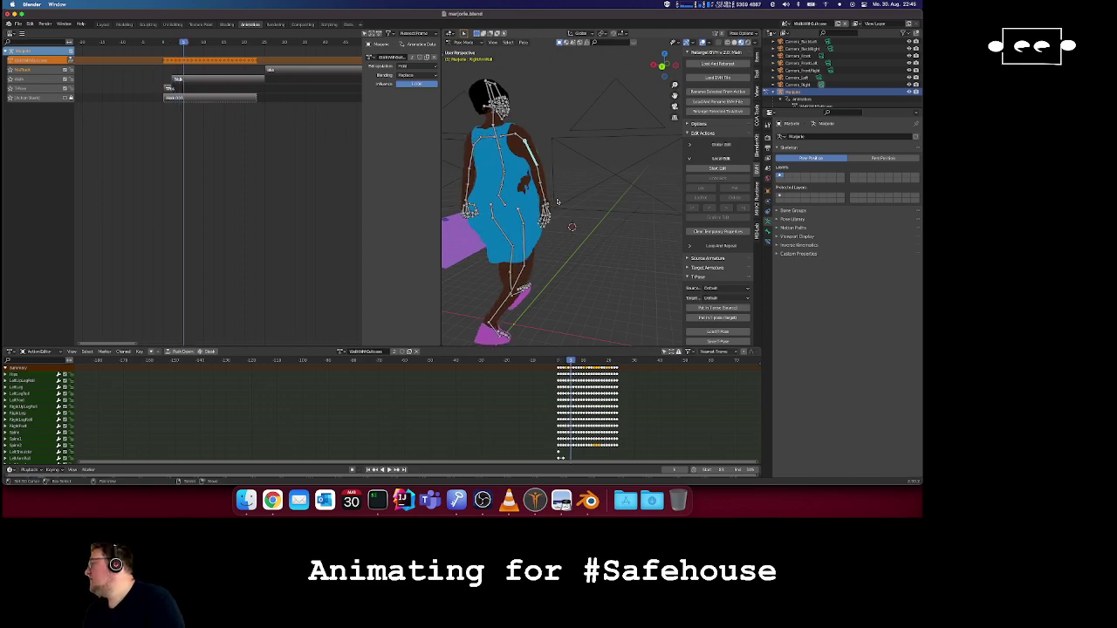
pyautogui.press('Right')
pyautogui.press('Right')
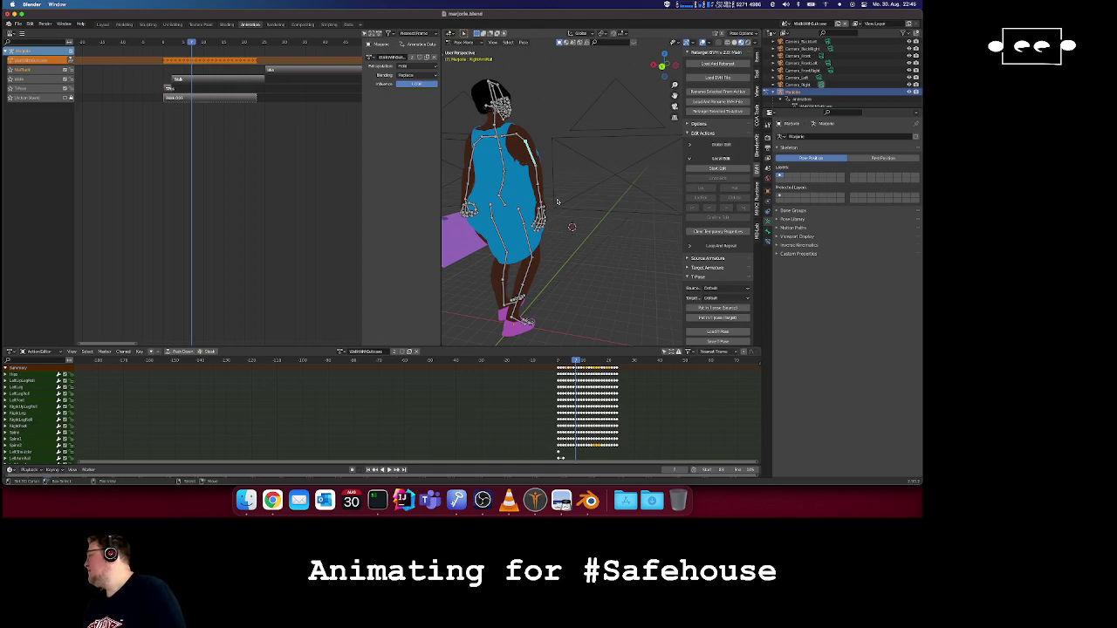
pyautogui.press('Right')
pyautogui.press('Right')
pyautogui.press('Right')
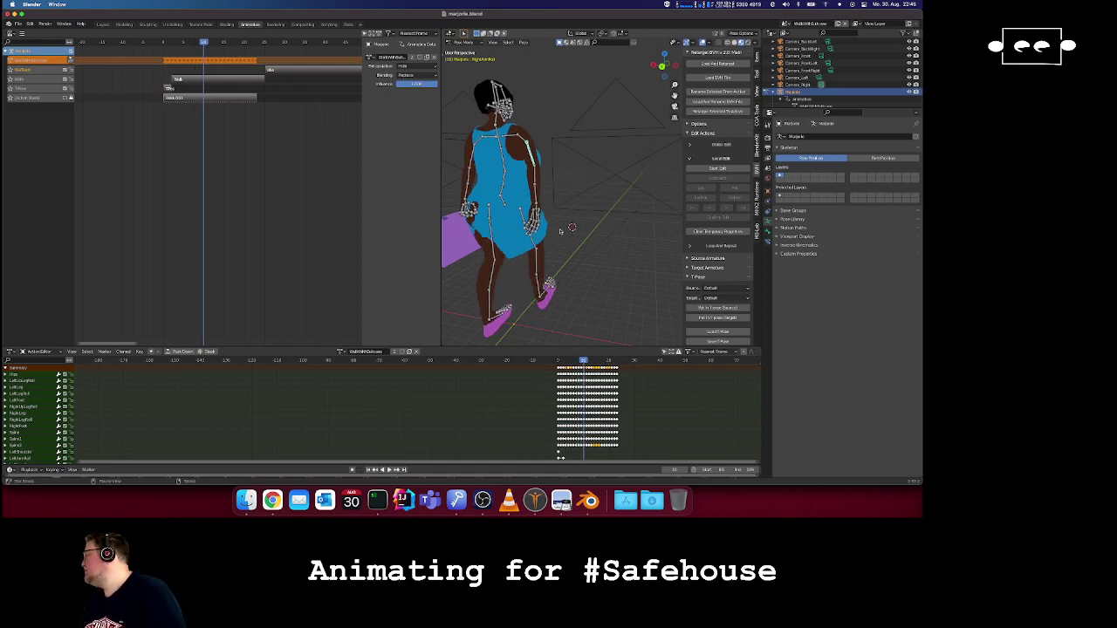
# - Examine the arms and dress from several sides at frame 10 and play back the walk
pyautogui.hscroll(-5, 560, 231)
pyautogui.hscroll(1, 560, 231)
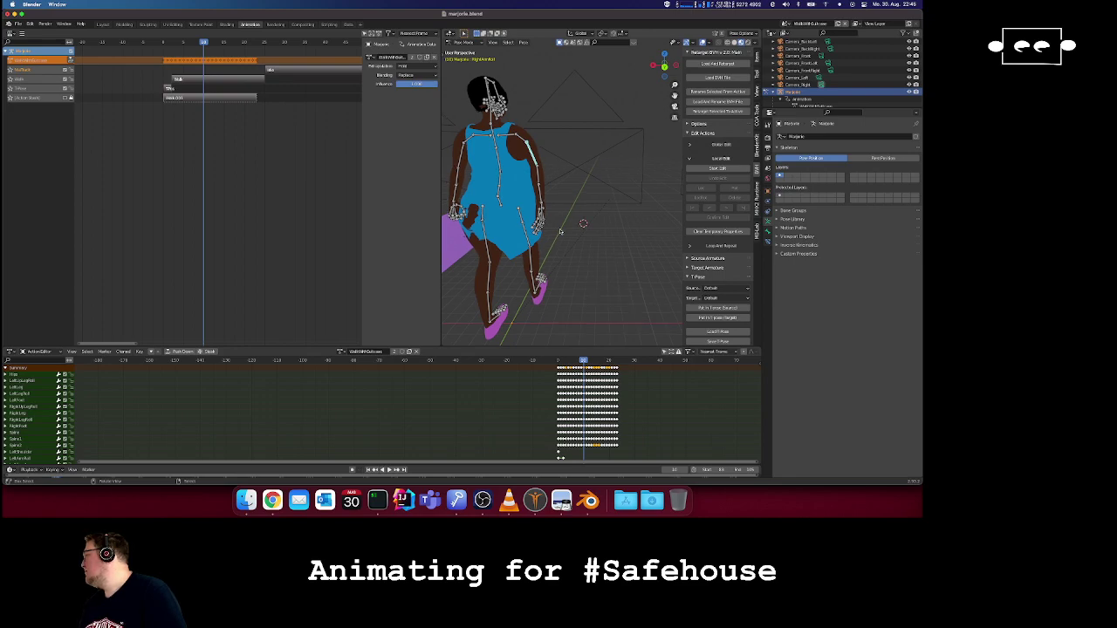
pyautogui.hscroll(10, 560, 231)
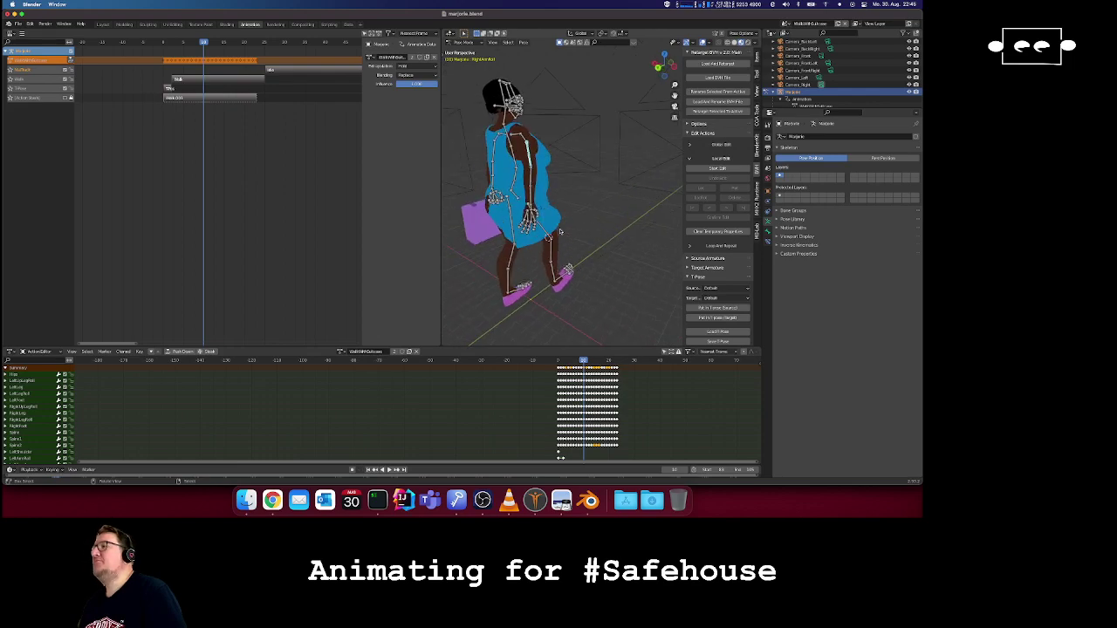
pyautogui.hscroll(-10, 560, 231)
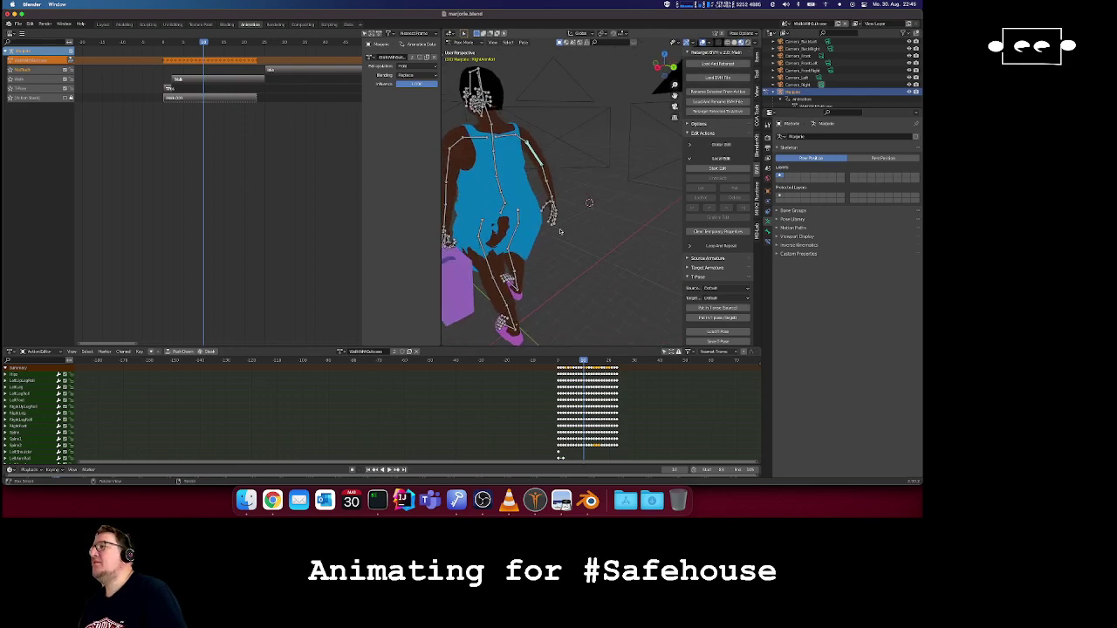
pyautogui.press('space')
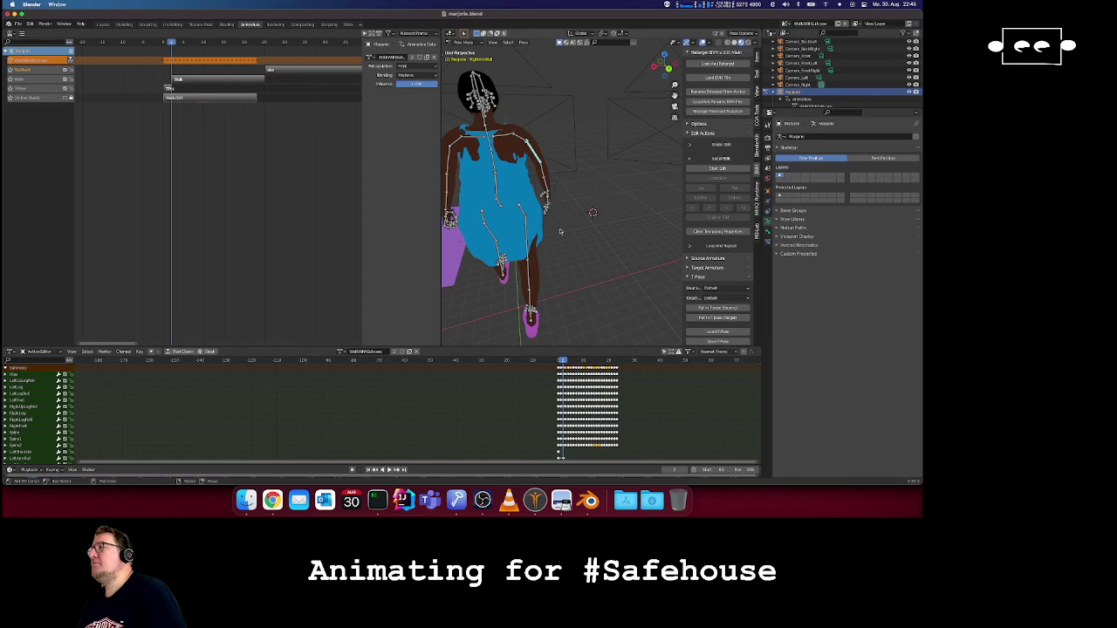
# - Return to the start of the walk and examine the right arm against the dress from the side and behind
pyautogui.hscroll(5, 560, 232)
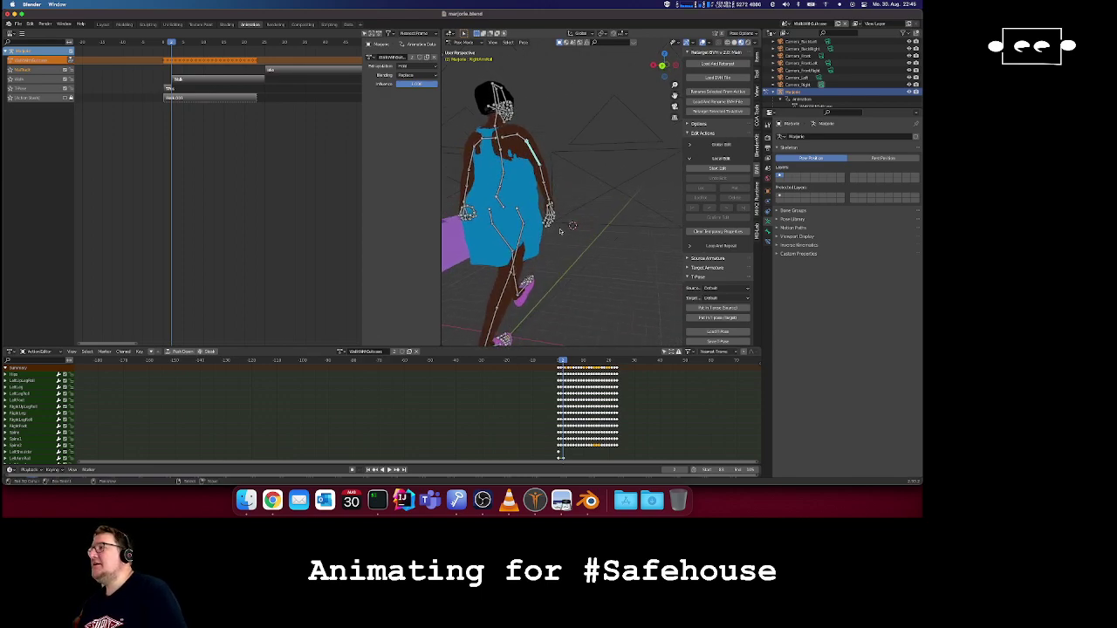
pyautogui.press('Left')
pyautogui.press('Left')
pyautogui.hscroll(10, 560, 231)
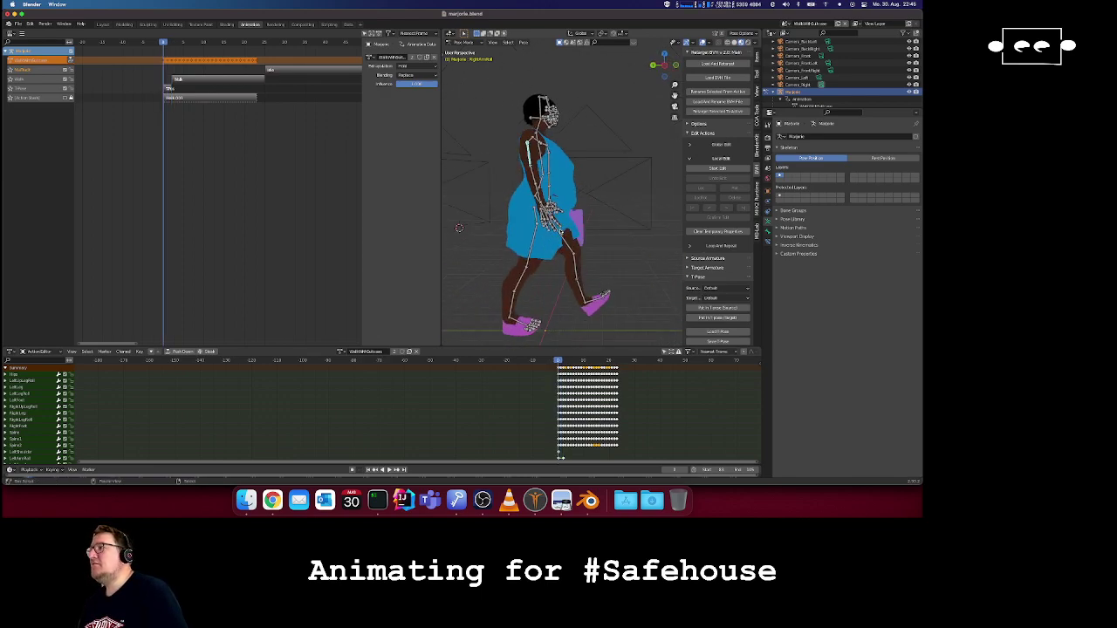
pyautogui.hscroll(10, 561, 231)
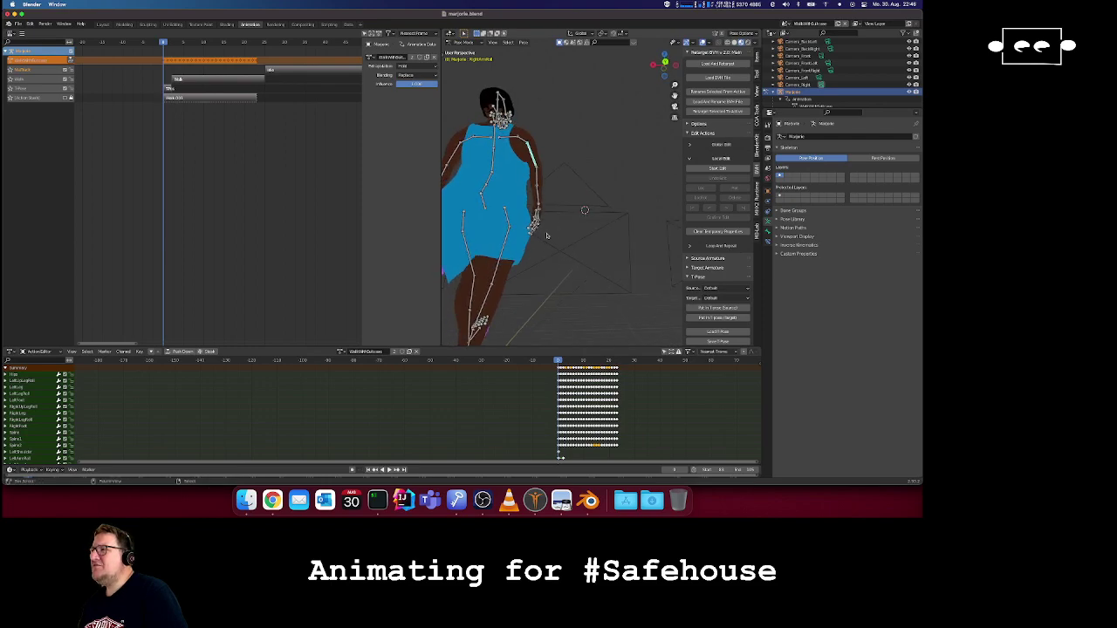
pyautogui.hscroll(8, 542, 233)
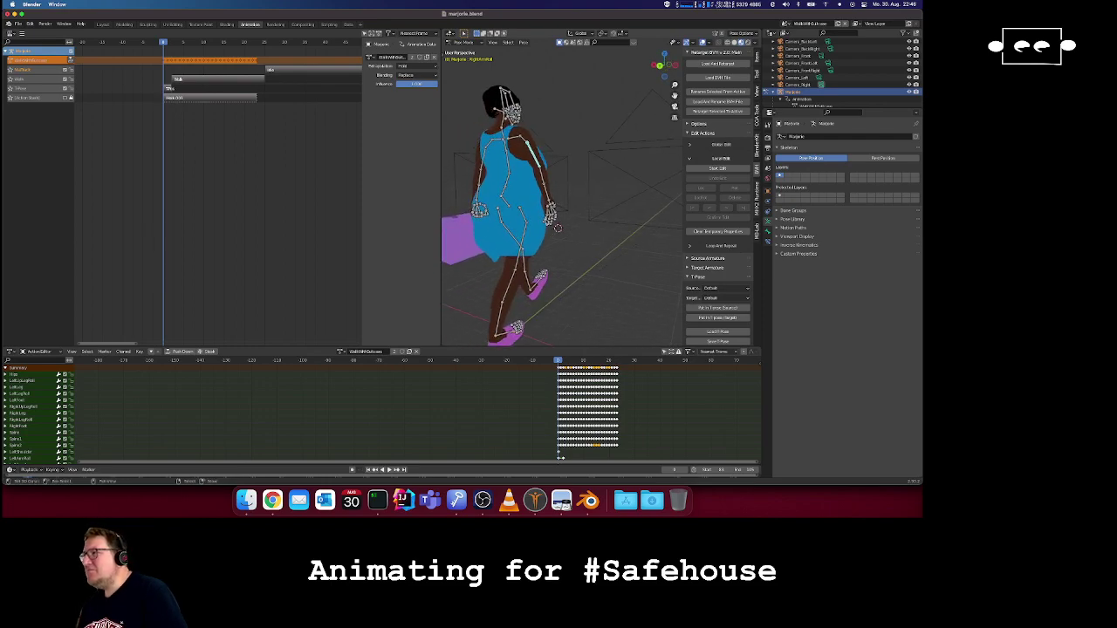
pyautogui.press('Right')
pyautogui.press('Left')
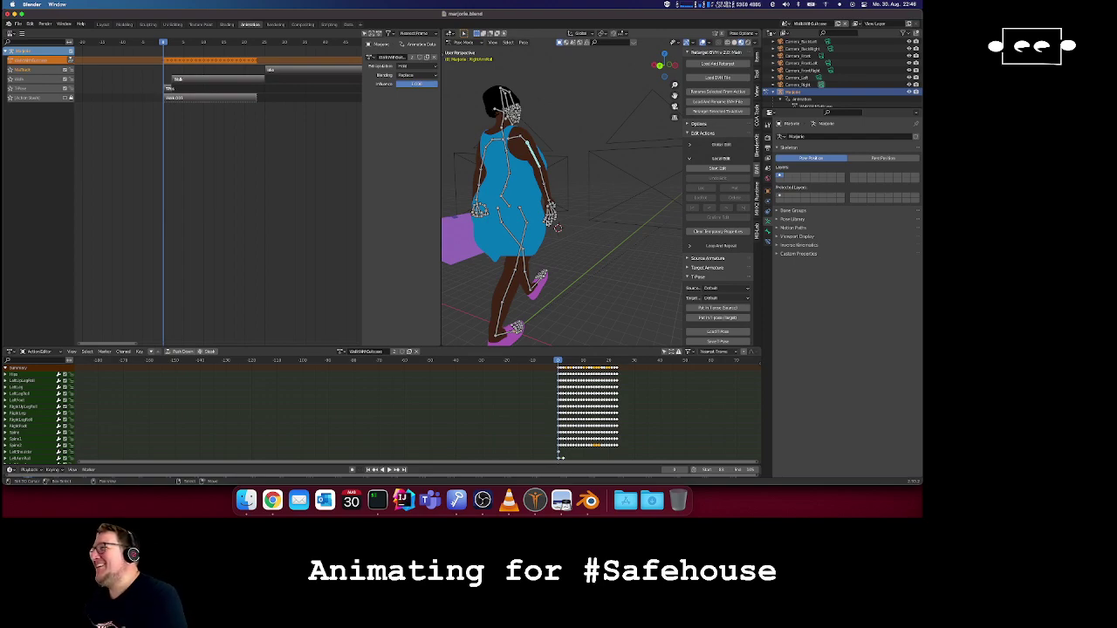
# - Examine the starting pose from above, front and side, and compare it with the following frame
pyautogui.scroll(5, 566, 228)
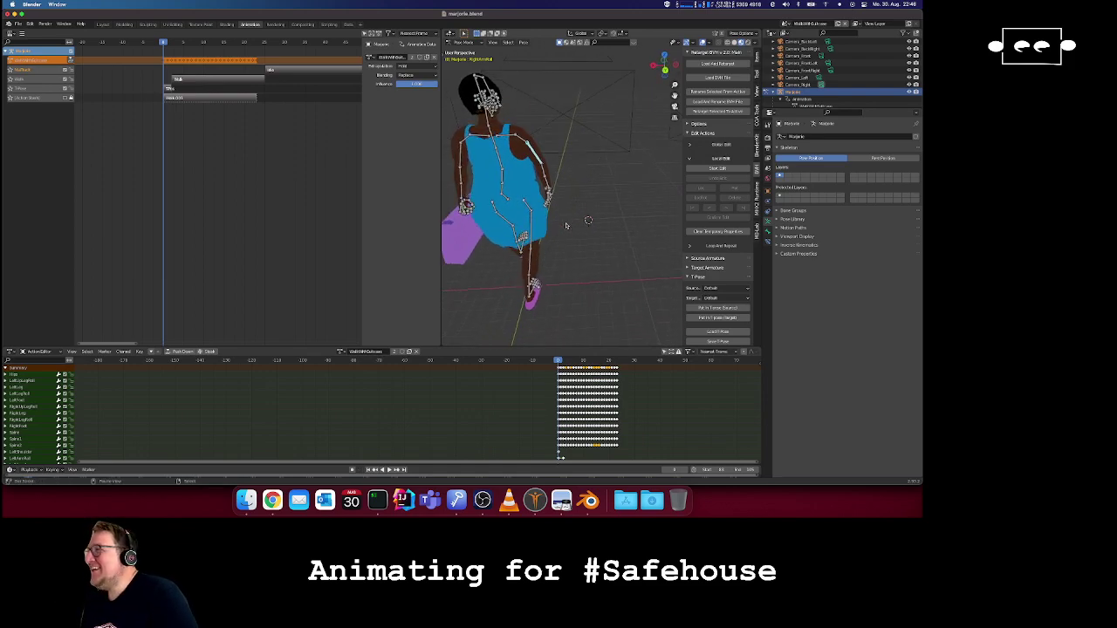
pyautogui.hscroll(5, 565, 227)
pyautogui.hscroll(5, 565, 226)
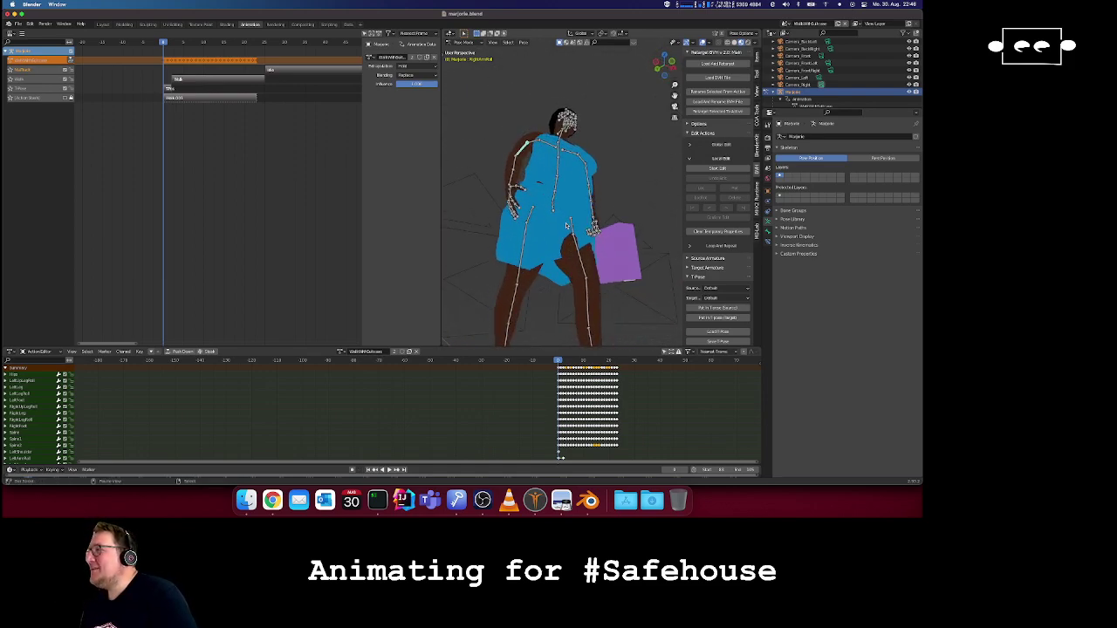
pyautogui.hscroll(-5, 566, 226)
pyautogui.hscroll(-5, 567, 226)
pyautogui.hscroll(10, 566, 226)
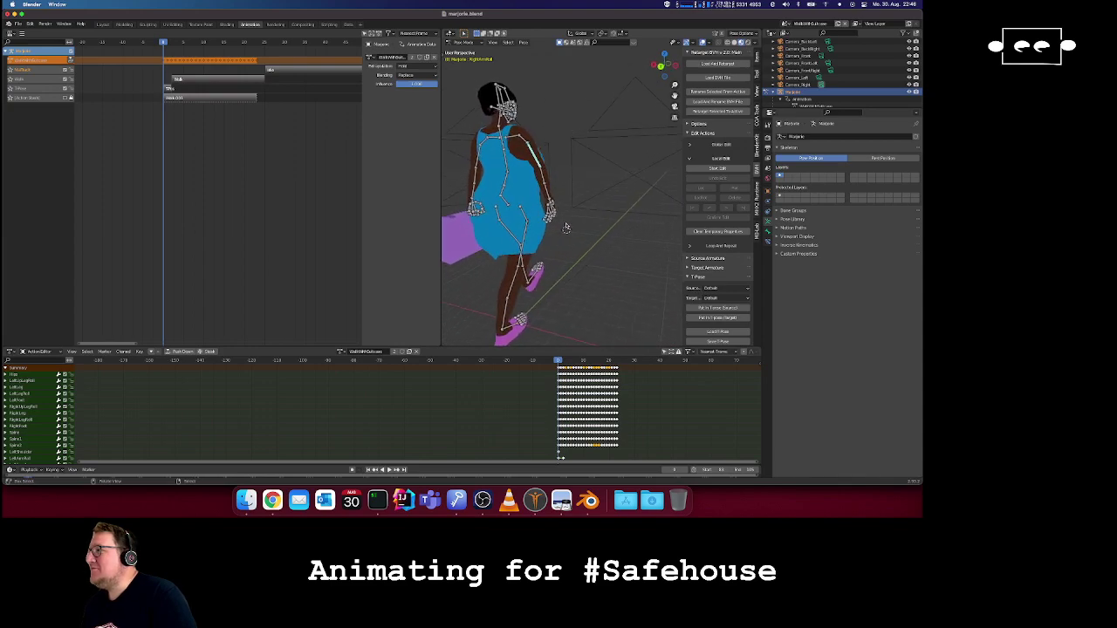
pyautogui.hscroll(10, 566, 226)
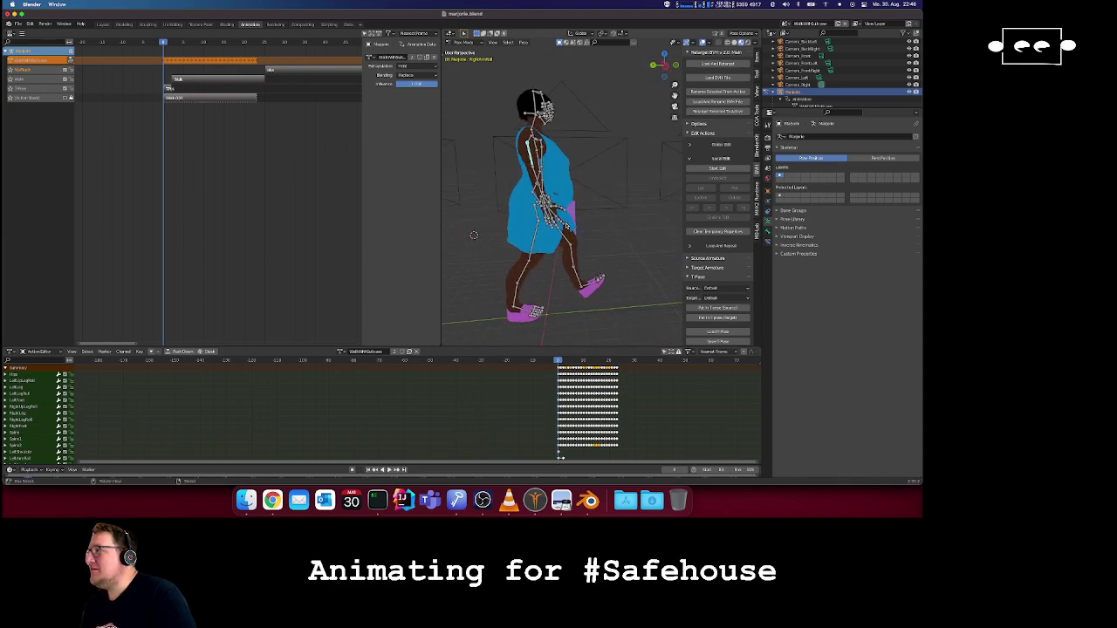
pyautogui.press('Right')
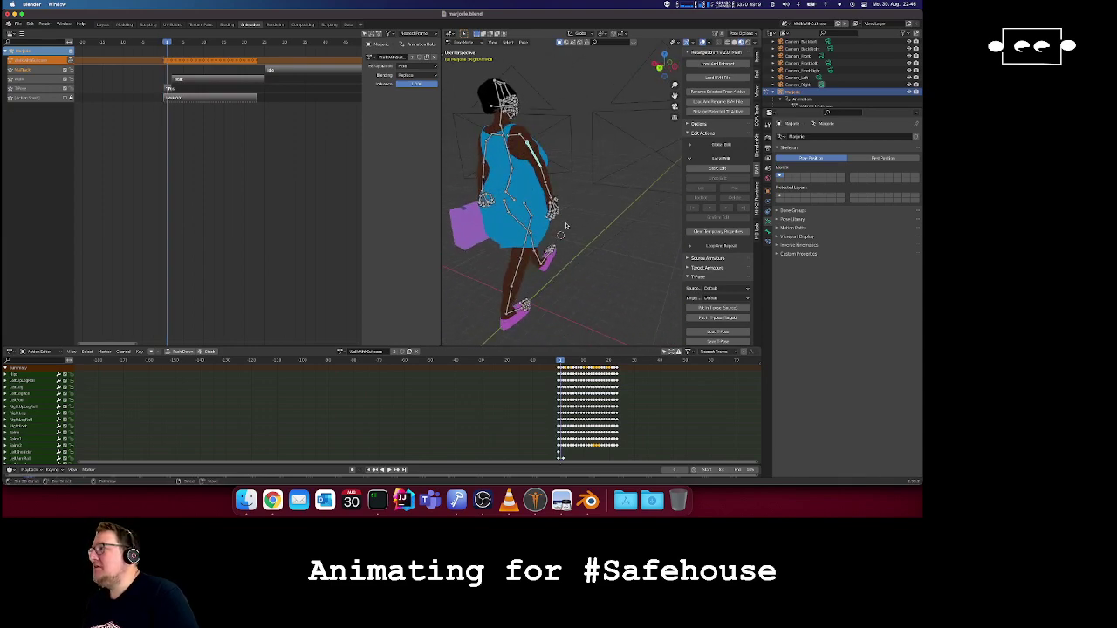
pyautogui.press('Left')
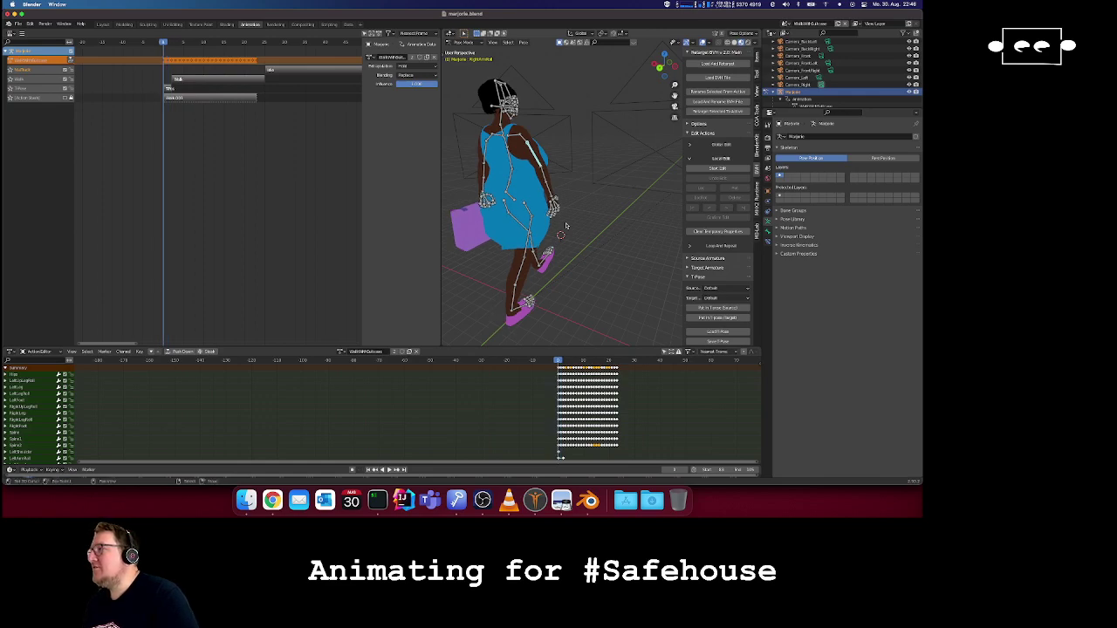
# - Rotate the right upper arm bone slightly outward, away from the dress, at the first frame and check it from the side
pyautogui.hscroll(20, 566, 226)
pyautogui.hscroll(4, 569, 223)
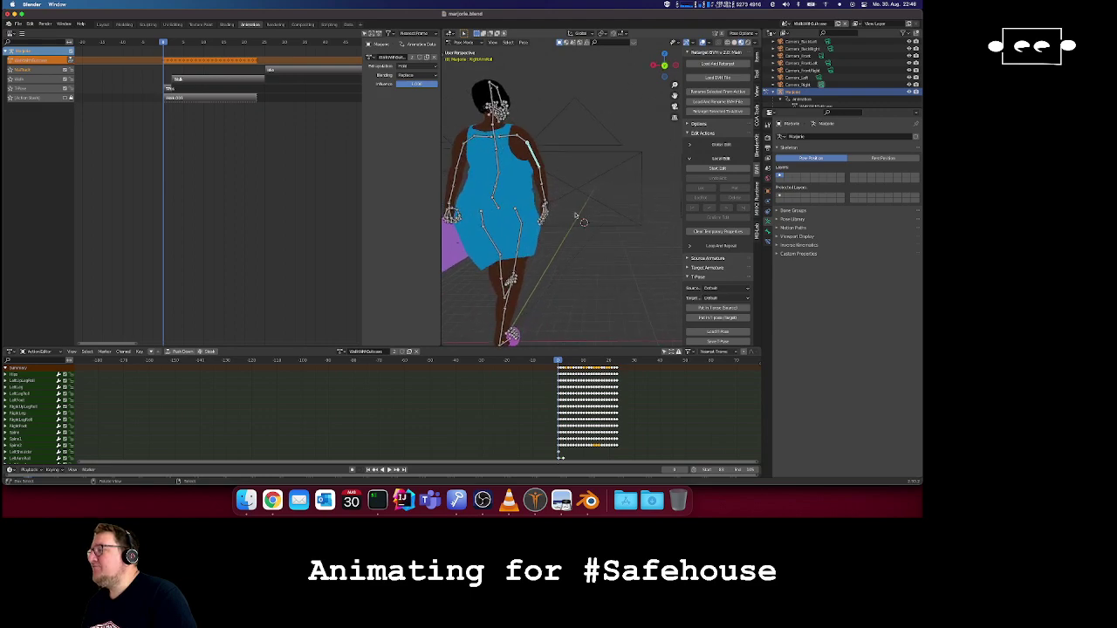
pyautogui.press('r')
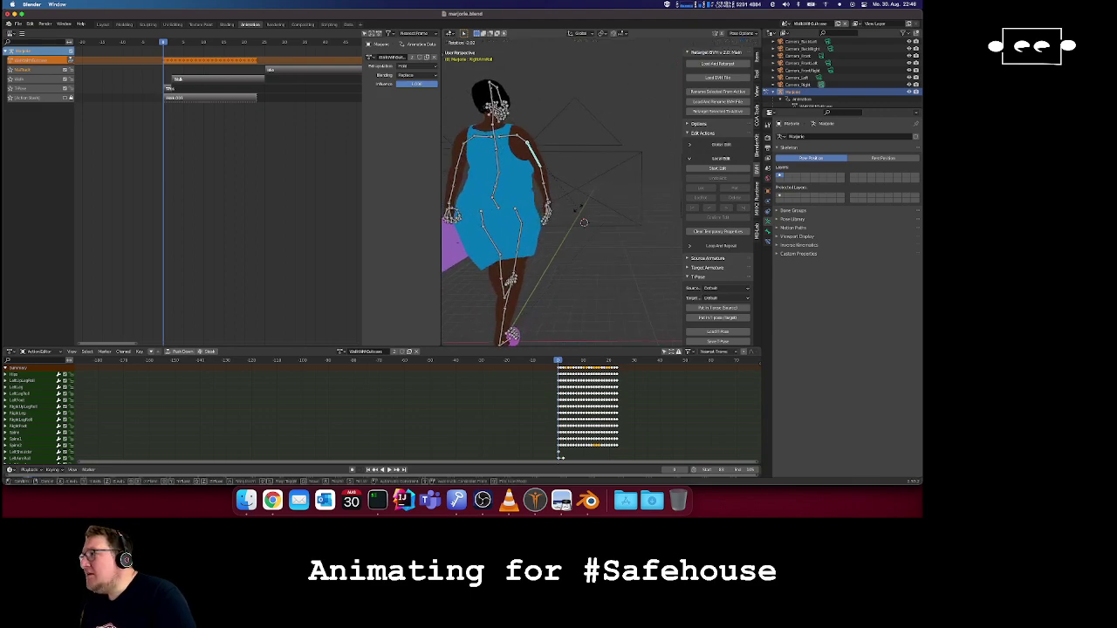
pyautogui.click(572, 212)
pyautogui.hscroll(12, 571, 213)
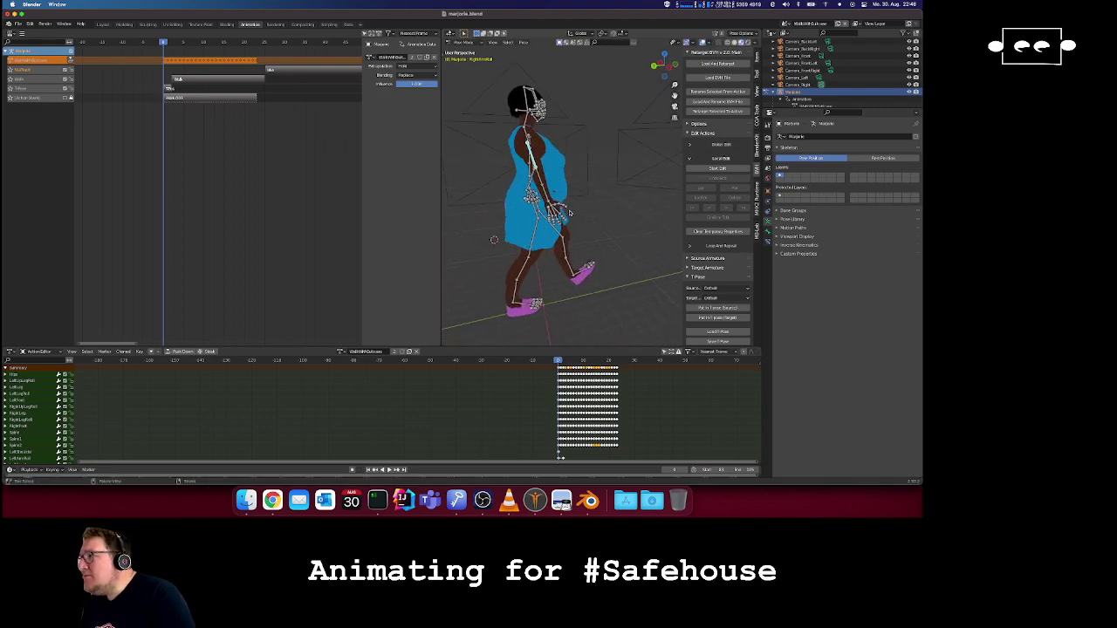
pyautogui.hscroll(6, 571, 212)
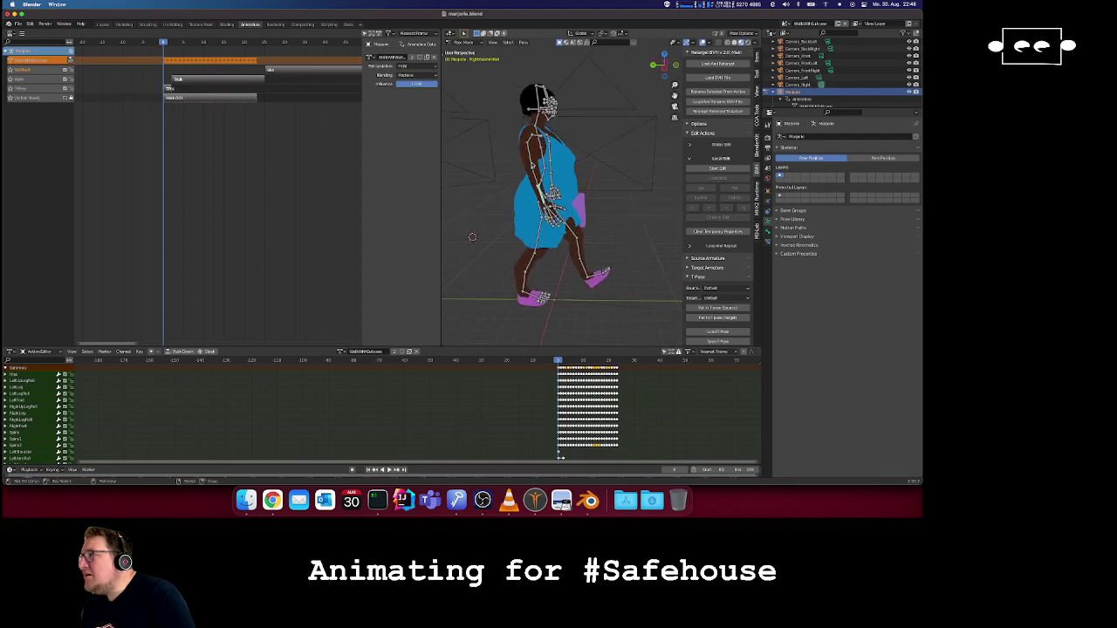
# - Rotate the right upper-arm bone slightly at frame 0, adjusting it from behind the character
pyautogui.hscroll(12, 558, 174)
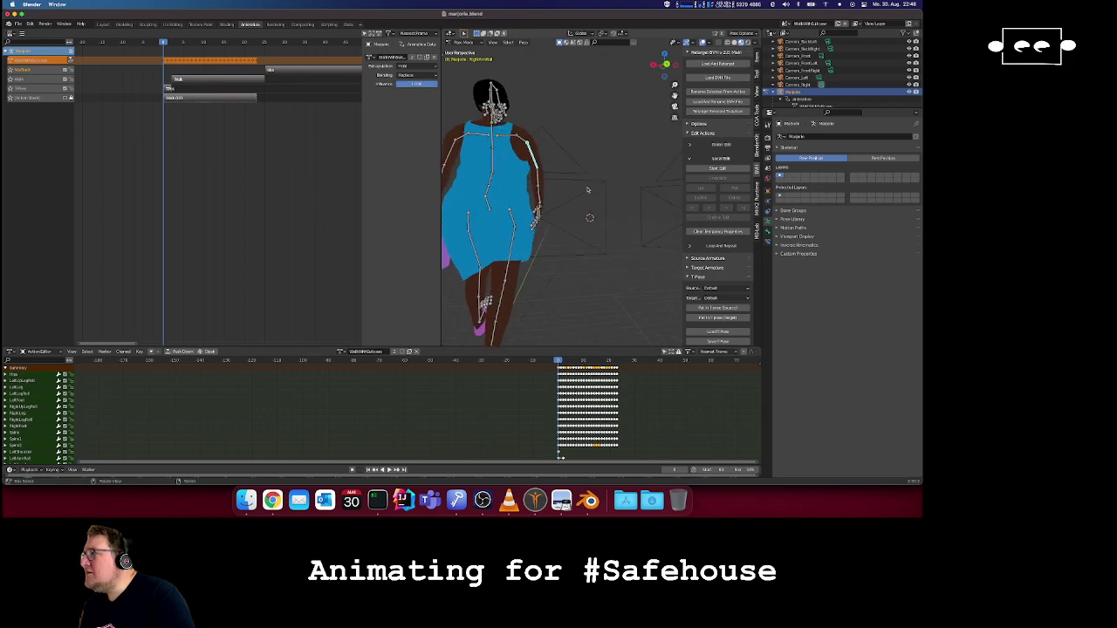
pyautogui.press('r')
pyautogui.click(598, 190)
# - Check the arm through the first few frames and rotate the right upper-arm bone slightly at frame 2
pyautogui.press('Right')
pyautogui.press('Right')
pyautogui.press('Right')
pyautogui.press('Right')
pyautogui.press('Right')
pyautogui.press('Right')
pyautogui.press('Right')
pyautogui.press('Left')
pyautogui.press('Left')
pyautogui.press('Left')
pyautogui.press('Left')
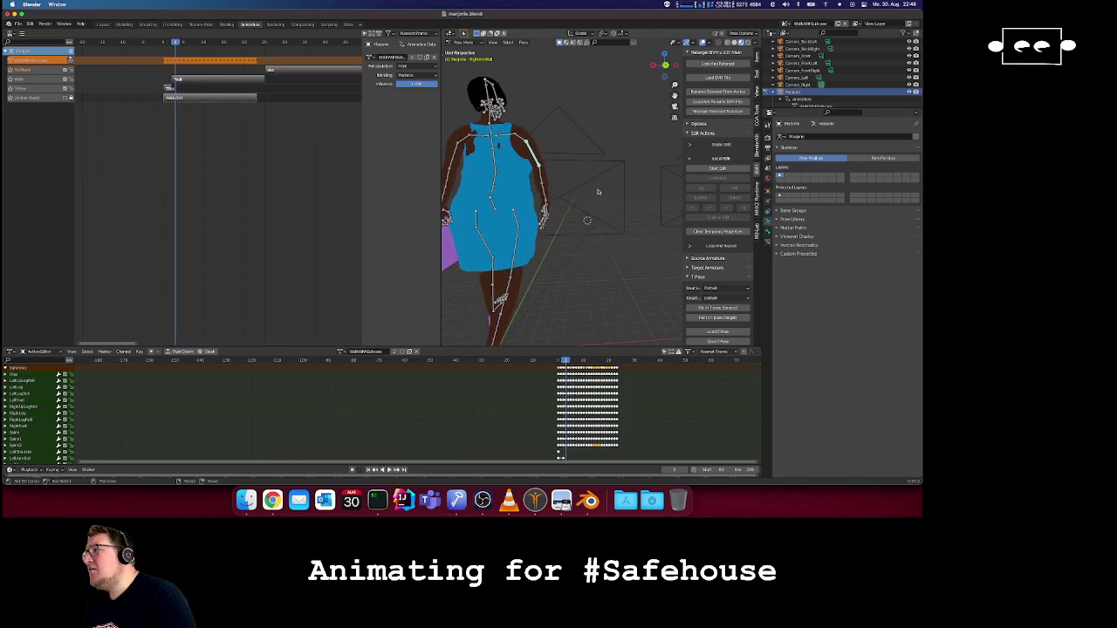
pyautogui.press('Left')
pyautogui.press('r')
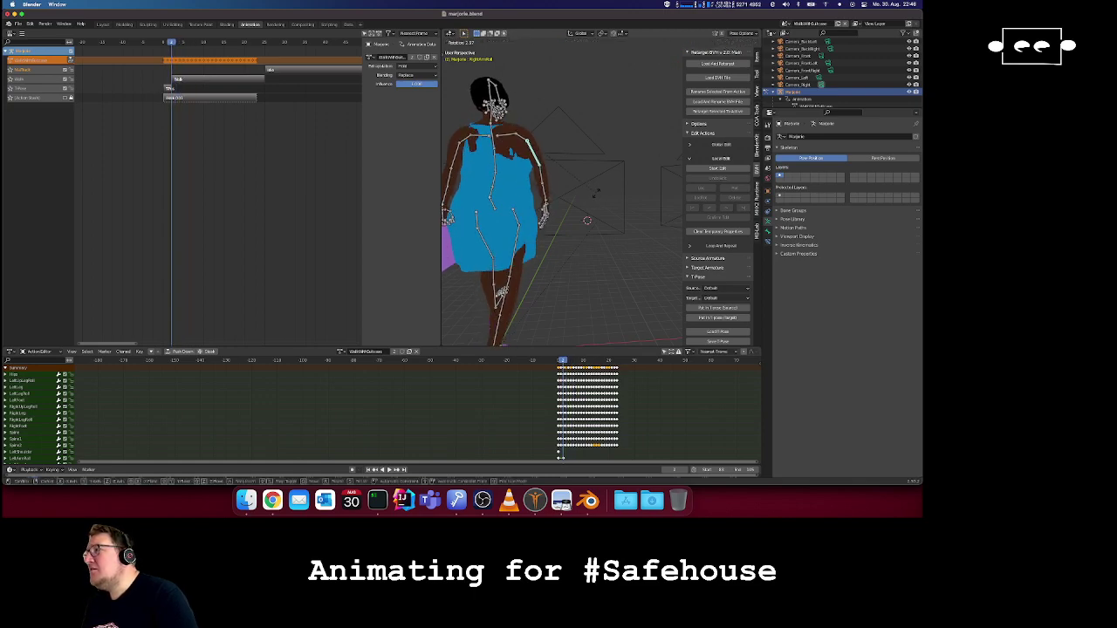
pyautogui.click(596, 194)
# - Step through the walk cycle forward and back to frame 0 to examine the right arm's movement from behind
pyautogui.press('Left')
pyautogui.press('Right')
pyautogui.press('Right')
pyautogui.press('Right')
pyautogui.press('Right')
pyautogui.press('Right')
pyautogui.press('Right')
pyautogui.press('Right')
pyautogui.press('Right')
pyautogui.press('Right')
pyautogui.press('Right')
pyautogui.press('Right')
pyautogui.press('Right')
pyautogui.press('Right')
pyautogui.press('Right')
pyautogui.press('Right')
pyautogui.press('Right')
pyautogui.press('Right')
pyautogui.press('Right')
pyautogui.press('Right')
pyautogui.press('Right')
pyautogui.press('Right')
pyautogui.press('Left')
pyautogui.press('Left')
pyautogui.press('Left')
pyautogui.press('Left')
pyautogui.press('Left')
pyautogui.press('Left')
pyautogui.press('Left')
pyautogui.press('Left')
pyautogui.press('Left')
pyautogui.press('Left')
pyautogui.press('Left')
pyautogui.press('Left')
pyautogui.press('Left')
pyautogui.press('Left')
pyautogui.press('Left')
pyautogui.press('Left')
pyautogui.press('Left')
pyautogui.press('Left')
pyautogui.press('Left')
pyautogui.press('Left')
pyautogui.press('Left')
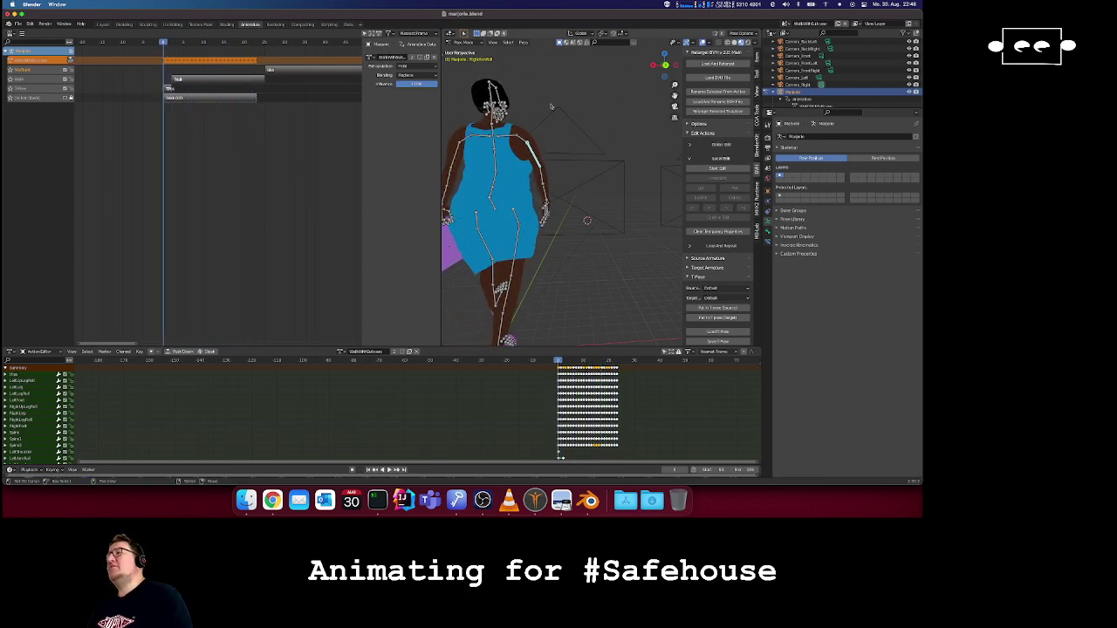
# - Examine the character from the side, comparing the arm and torso poses back and forth across the first few frames
pyautogui.moveTo(566, 120); pyautogui.dragTo(524, 186, button='middle')
pyautogui.hscroll(5, 525, 187)
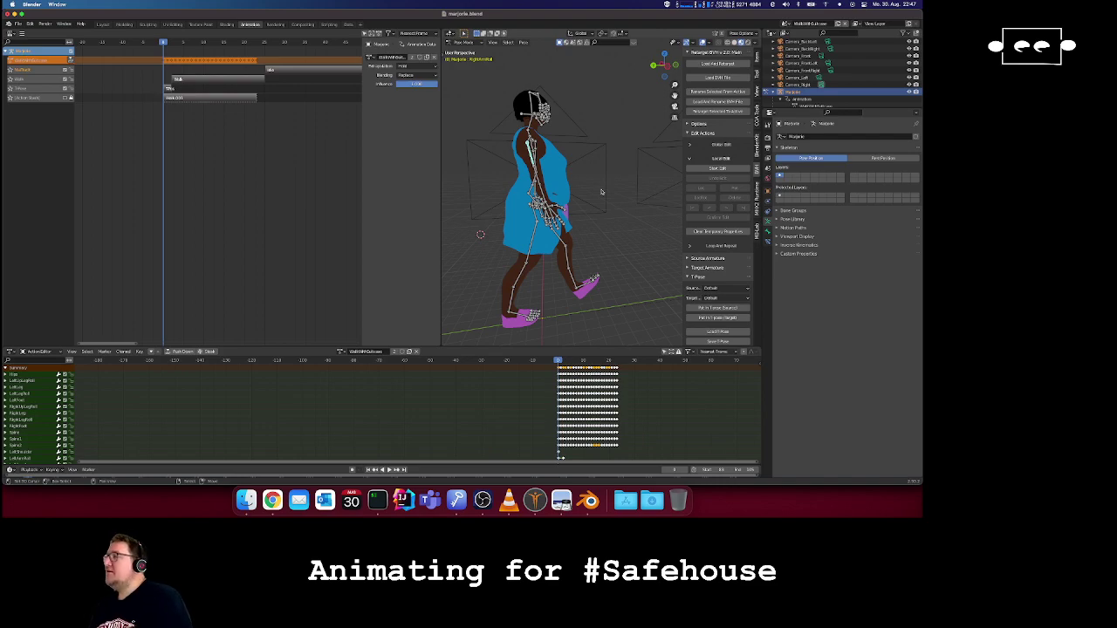
pyautogui.press('Right')
pyautogui.press('Right')
pyautogui.press('Right')
pyautogui.press('Left')
pyautogui.press('Left')
pyautogui.press('Left')
pyautogui.press('Right')
pyautogui.press('Right')
pyautogui.press('Left')
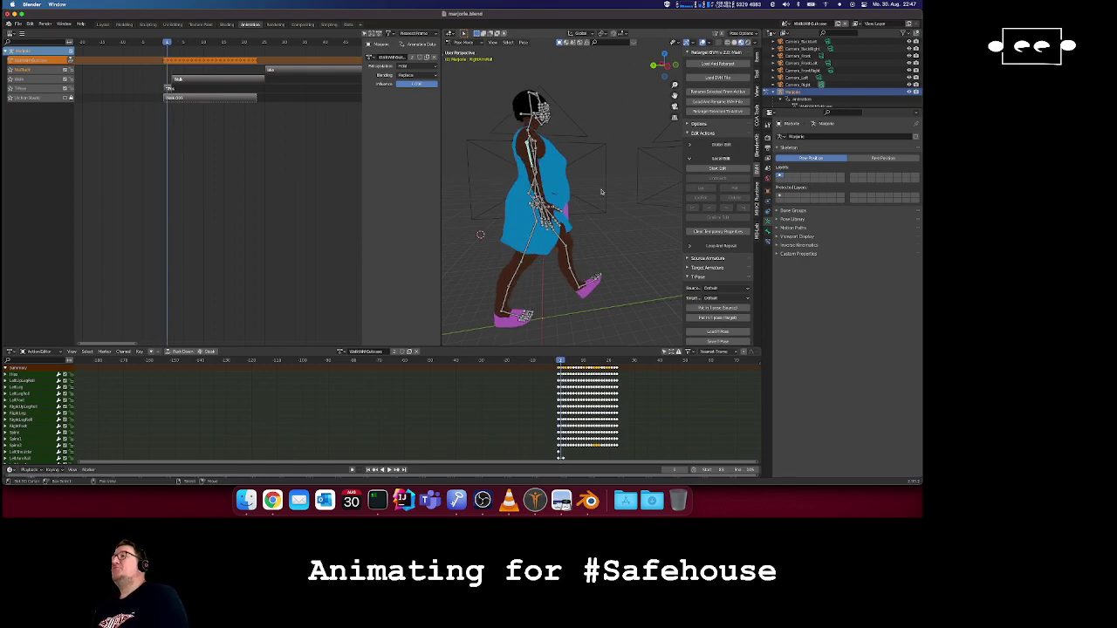
pyautogui.press('Right')
pyautogui.press('Left')
pyautogui.press('Right')
pyautogui.press('Left')
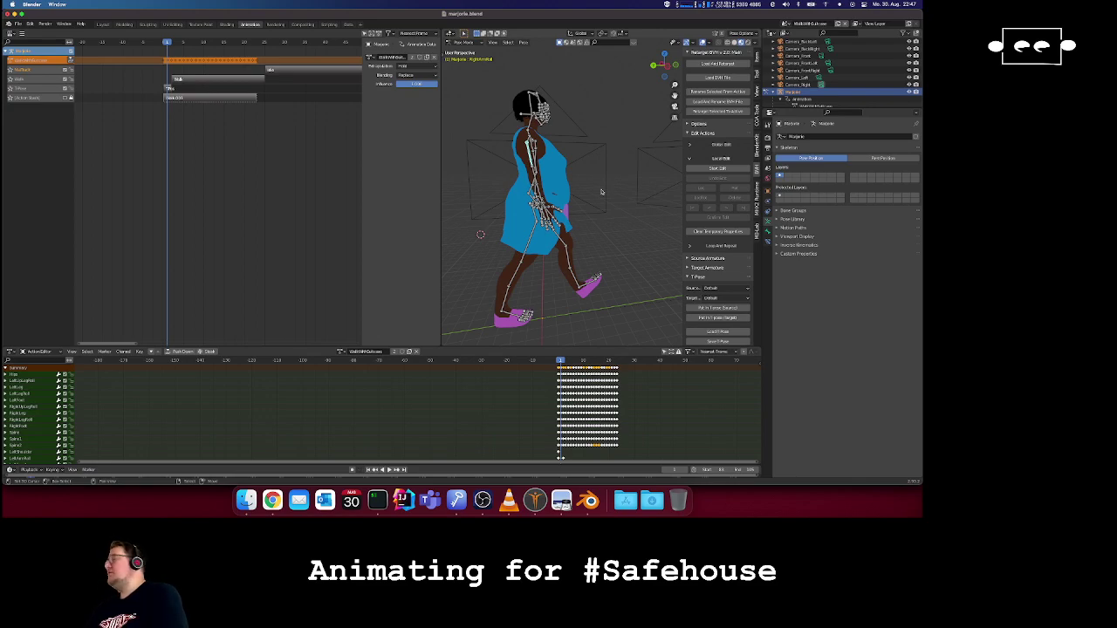
pyautogui.press('Left')
pyautogui.press('Right')
pyautogui.press('Right')
pyautogui.press('Left')
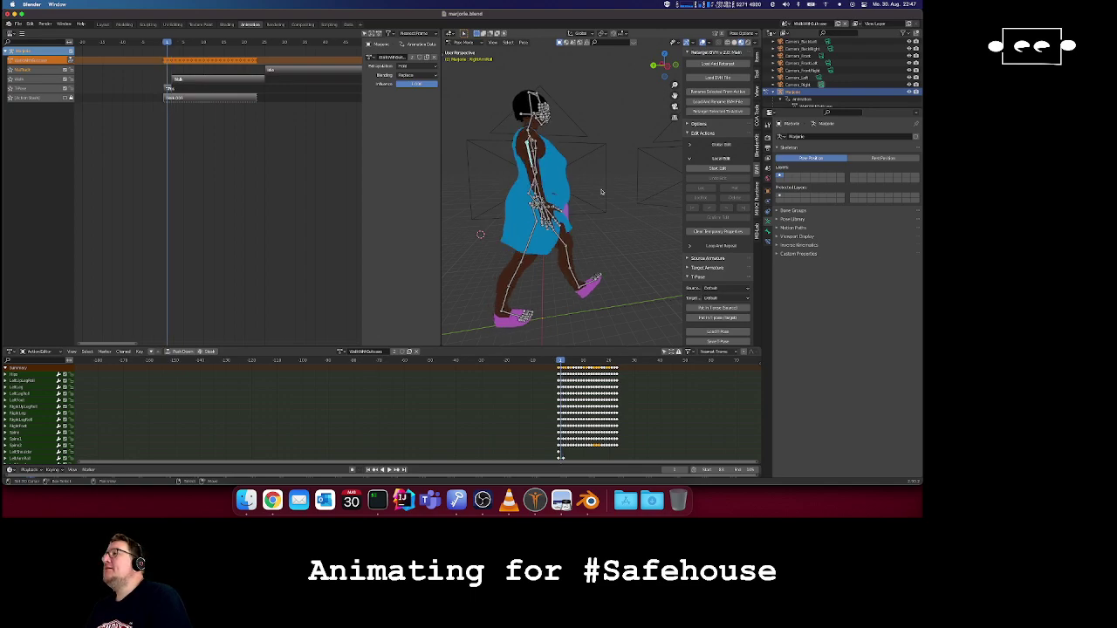
pyautogui.press('Right')
pyautogui.press('Left')
pyautogui.press('Right')
pyautogui.press('Right')
pyautogui.press('Left')
pyautogui.press('Left')
pyautogui.press('Right')
pyautogui.press('Right')
pyautogui.press('Right')
pyautogui.press('Right')
pyautogui.press('Right')
pyautogui.press('Left')
pyautogui.press('Left')
pyautogui.press('Left')
pyautogui.press('Left')
pyautogui.press('Left')
pyautogui.press('Left')
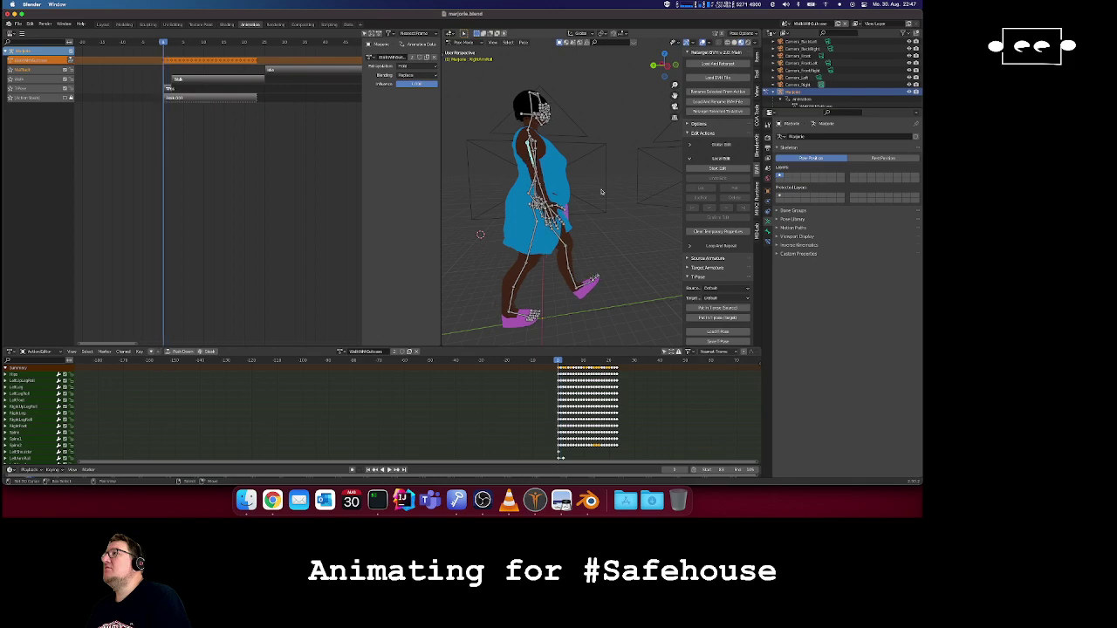
pyautogui.press('Right')
pyautogui.press('Right')
pyautogui.press('Left')
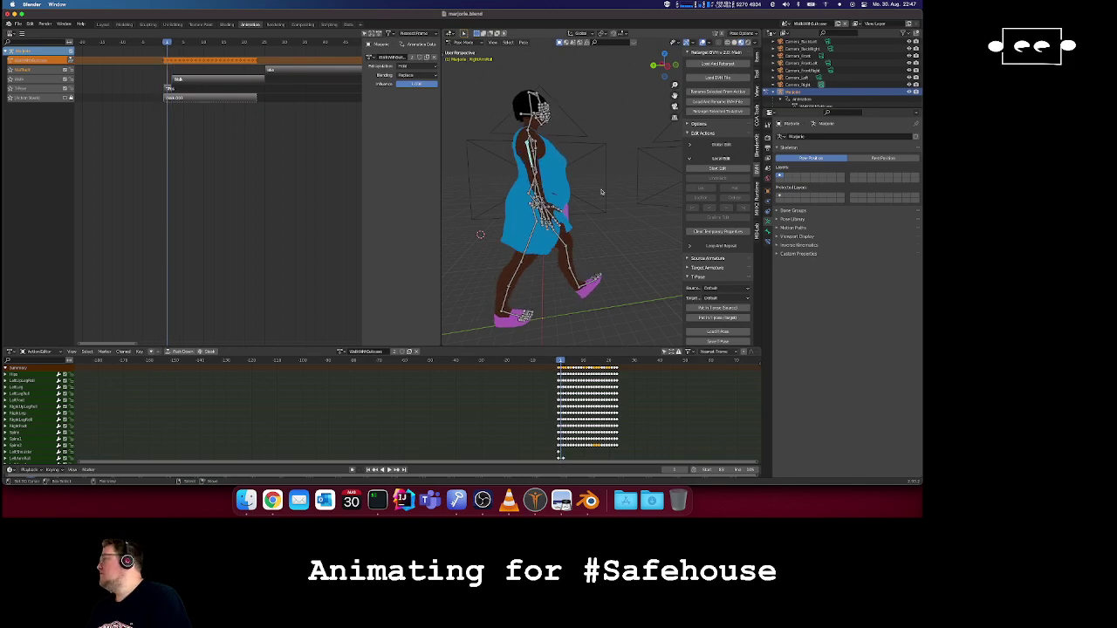
pyautogui.press('Right')
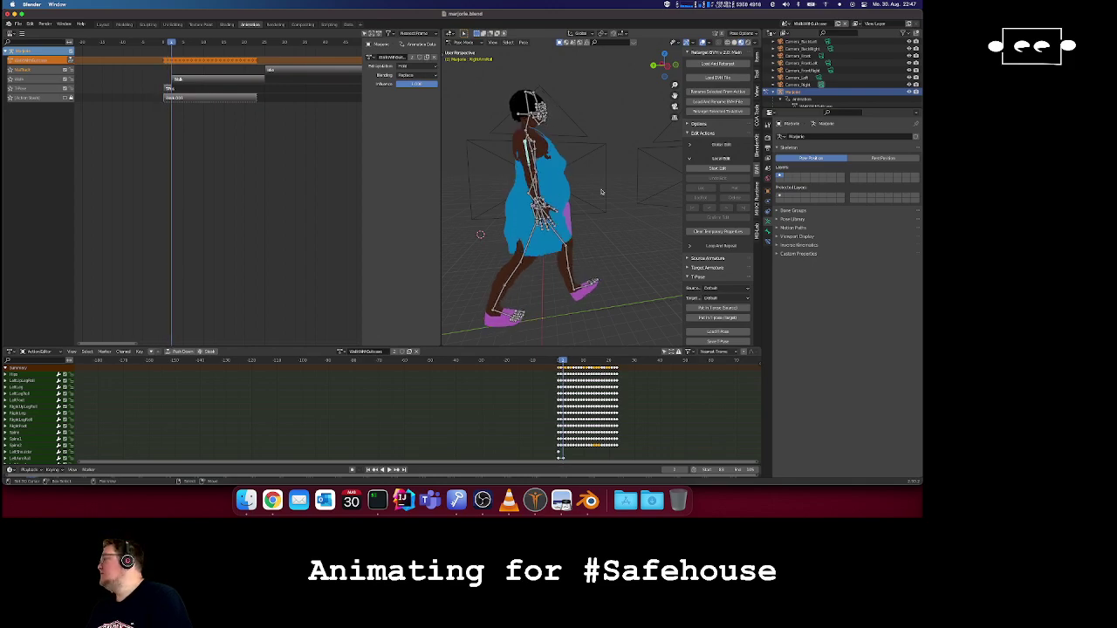
pyautogui.press('Left')
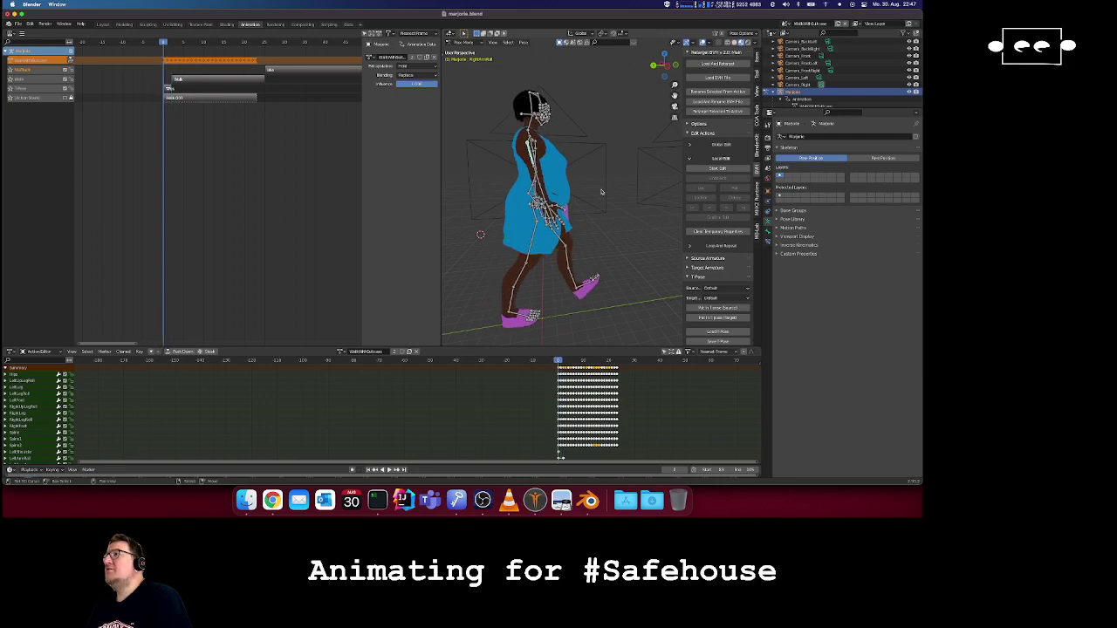
pyautogui.press('Right')
pyautogui.press('Right')
pyautogui.press('Right')
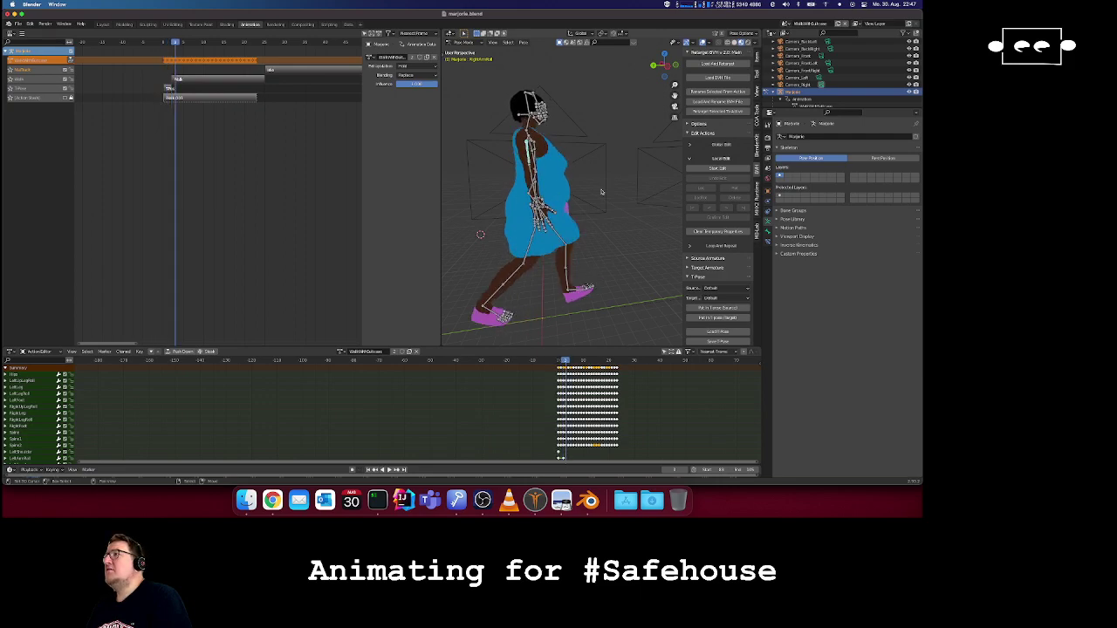
pyautogui.press('Left')
pyautogui.press('Right')
pyautogui.press('Left')
pyautogui.press('Right')
pyautogui.press('Left')
pyautogui.press('Right')
pyautogui.press('Left')
pyautogui.press('Right')
pyautogui.press('Left')
pyautogui.press('Right')
pyautogui.press('Left')
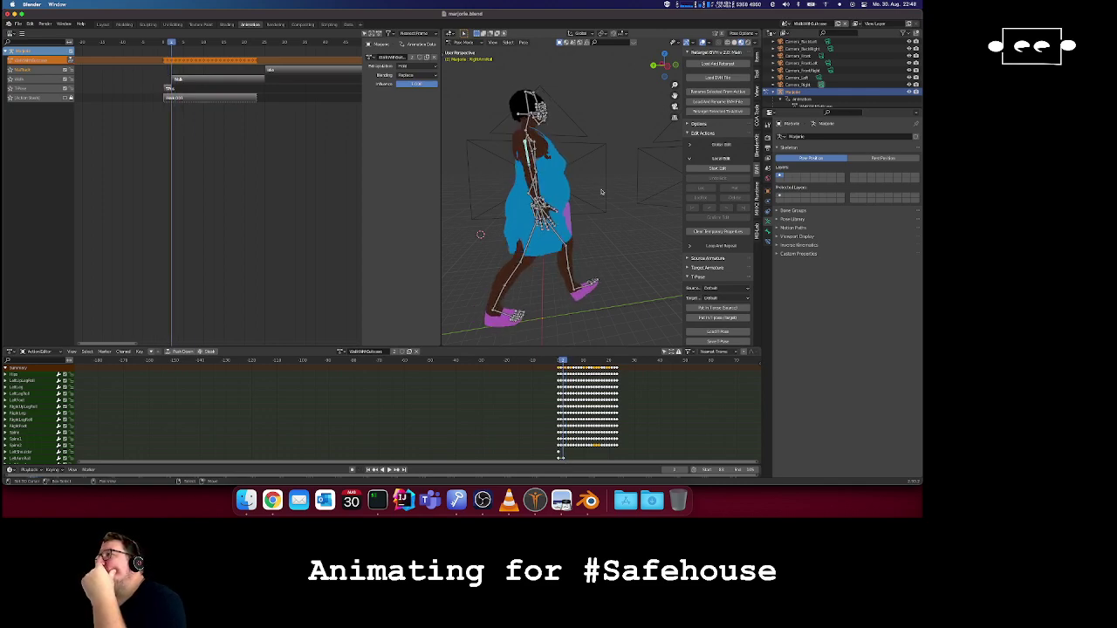
pyautogui.press('Right')
pyautogui.press('Left')
pyautogui.press('Right')
pyautogui.press('Left')
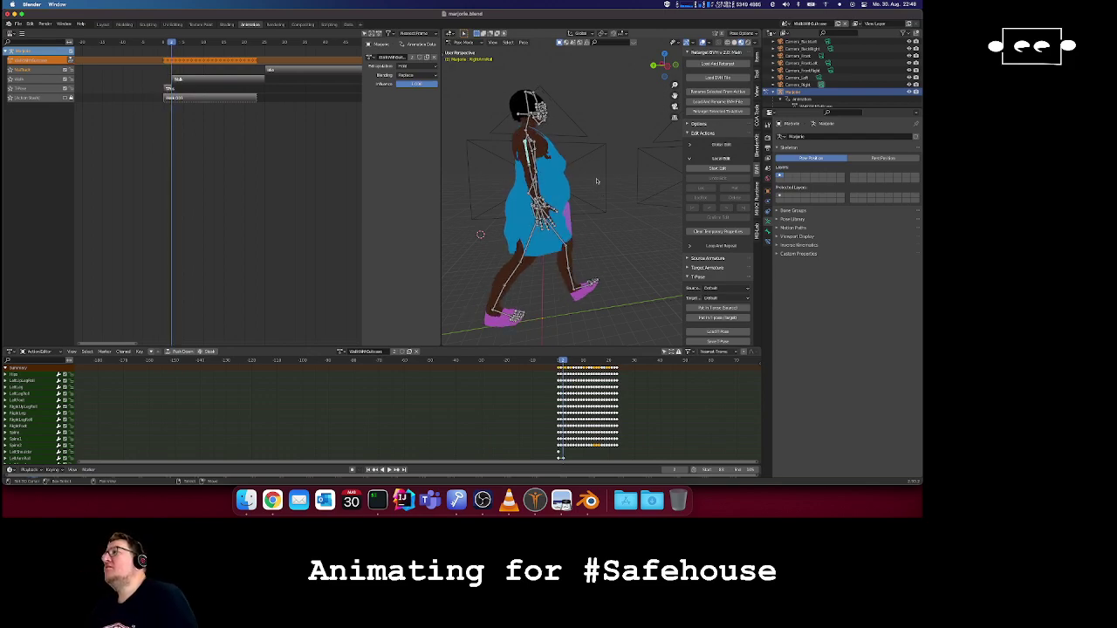
# - Rotate the Spine2 bone slightly at frame 2, insert a rotation keyframe, and play the walk to check it
pyautogui.click(533, 162)
pyautogui.press('r')
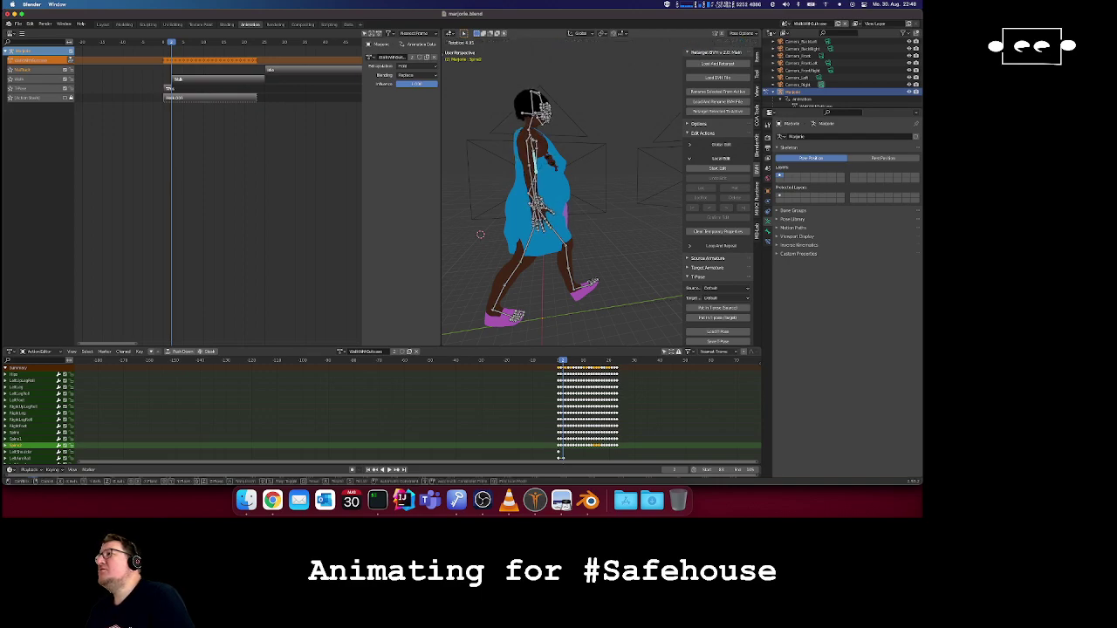
pyautogui.click(549, 161)
pyautogui.press('i')
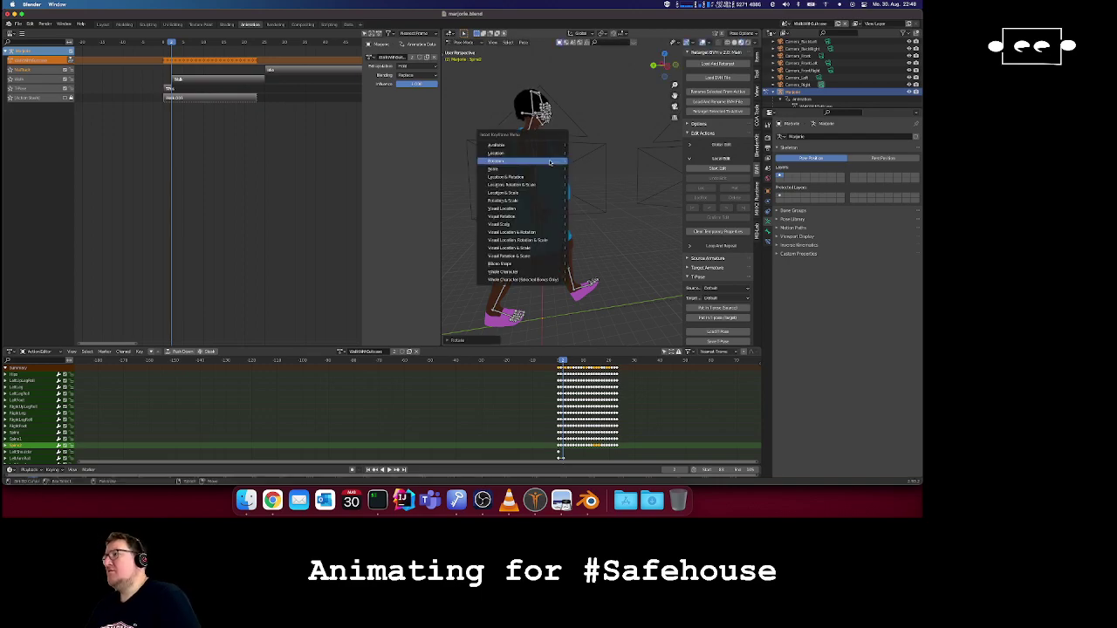
pyautogui.click(550, 160)
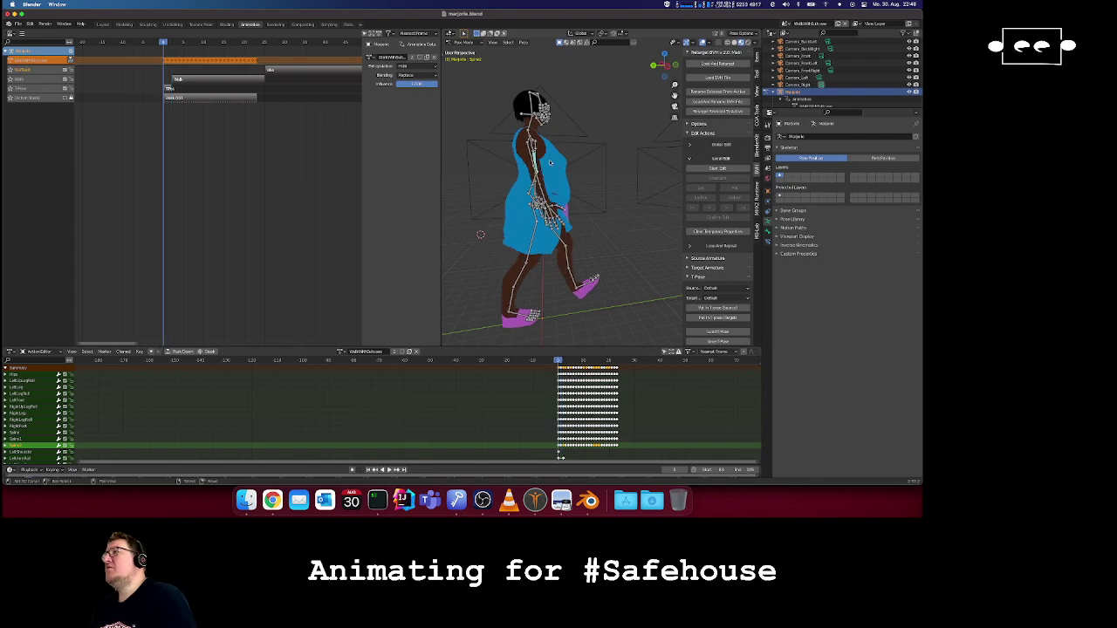
pyautogui.press('space')
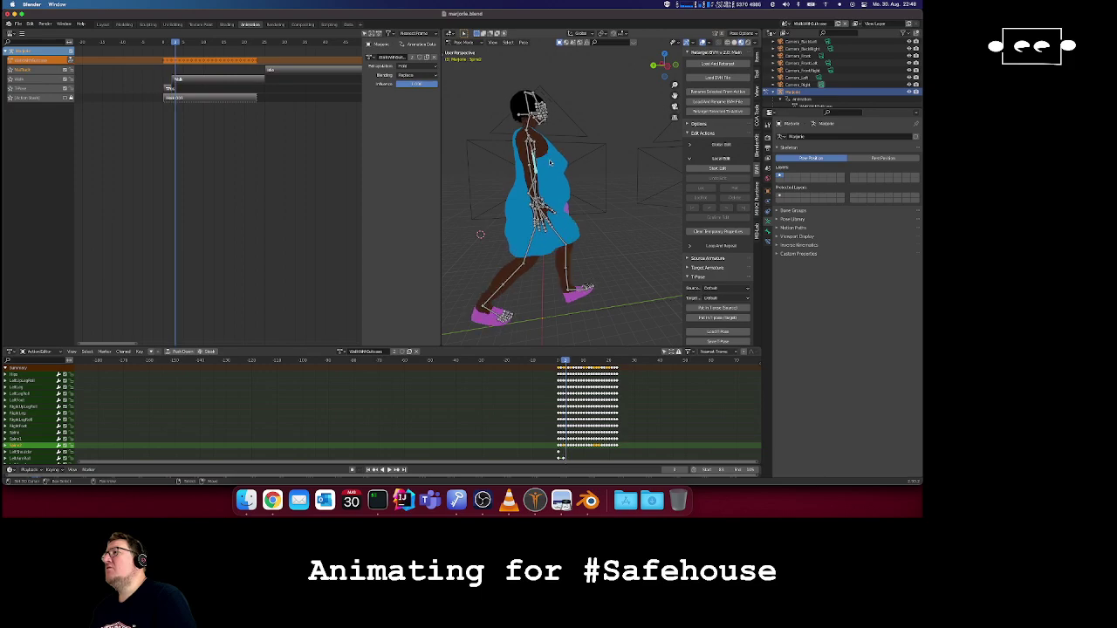
# - Fine-tune the Spine2 bone's rotation at frame 2 and insert another rotation keyframe
pyautogui.press('r')
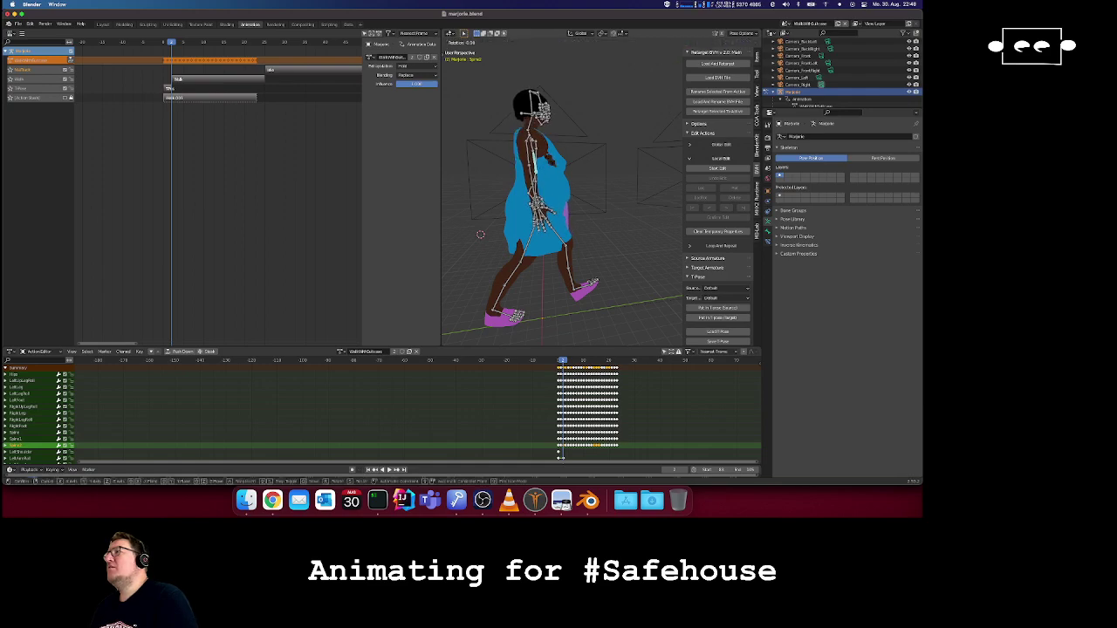
pyautogui.click(549, 161)
pyautogui.press('i')
pyautogui.click(549, 163)
# - Play back the walk cycle from frame 0 to review the corrected spine motion
pyautogui.press('Left')
pyautogui.press('Left')
pyautogui.press('space')
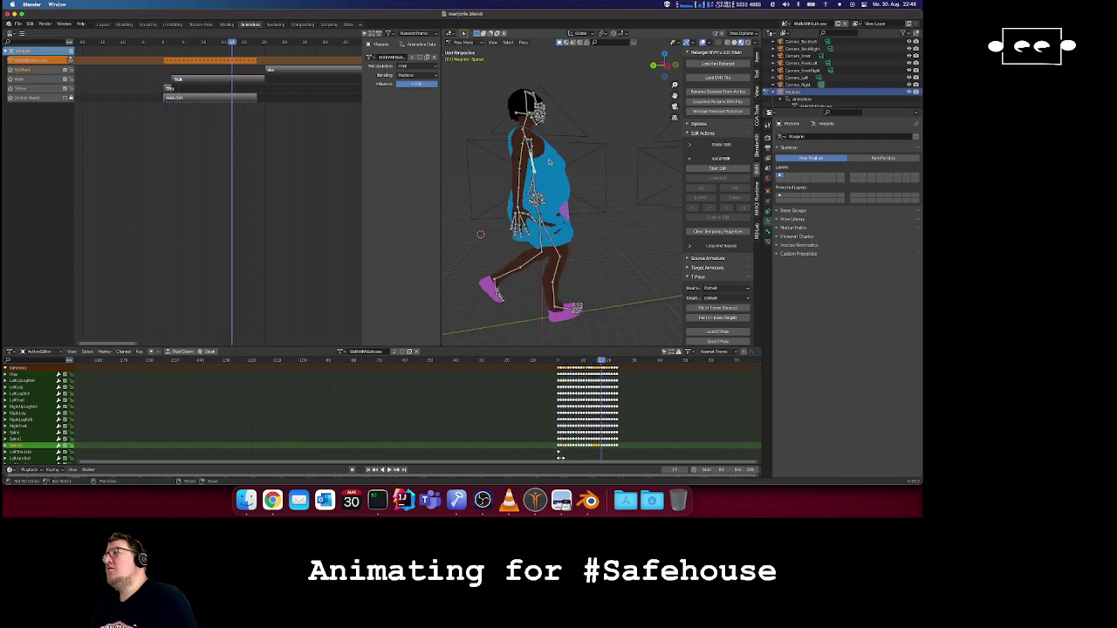
pyautogui.press('Escape')
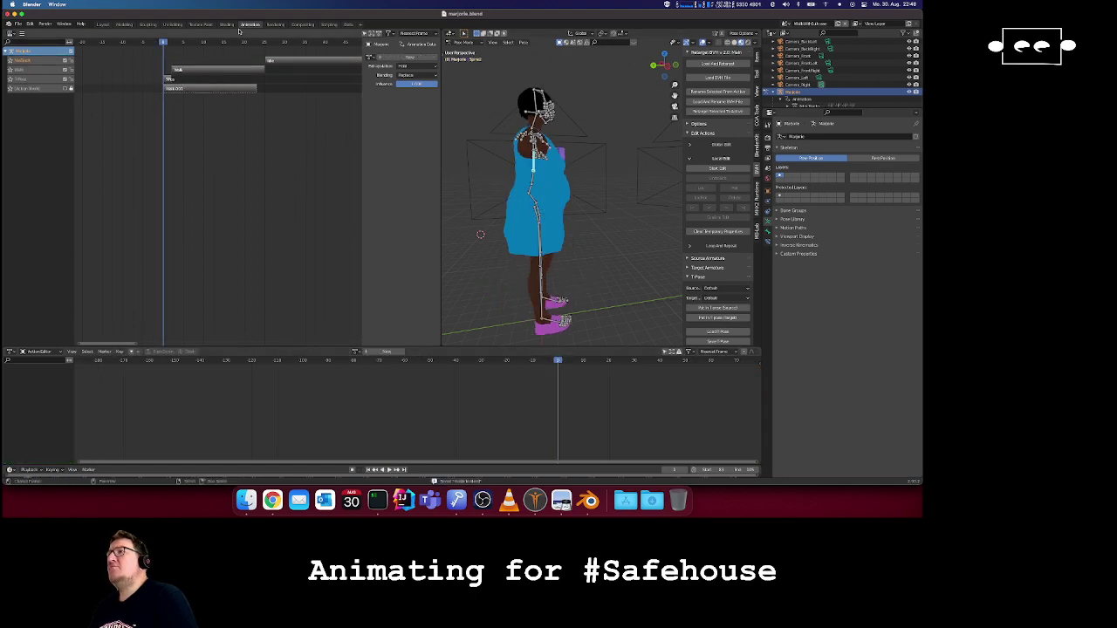
# - Review the walk through the camera in the Layout workspace, playing the animation from around frame 84
pyautogui.click(100, 24)
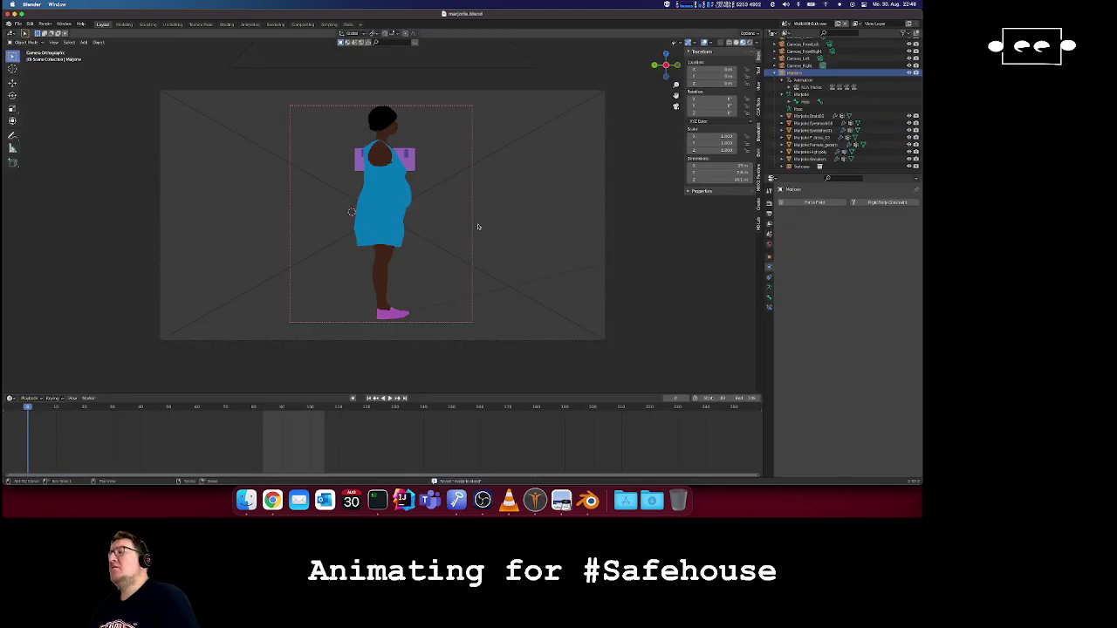
pyautogui.click(265, 407)
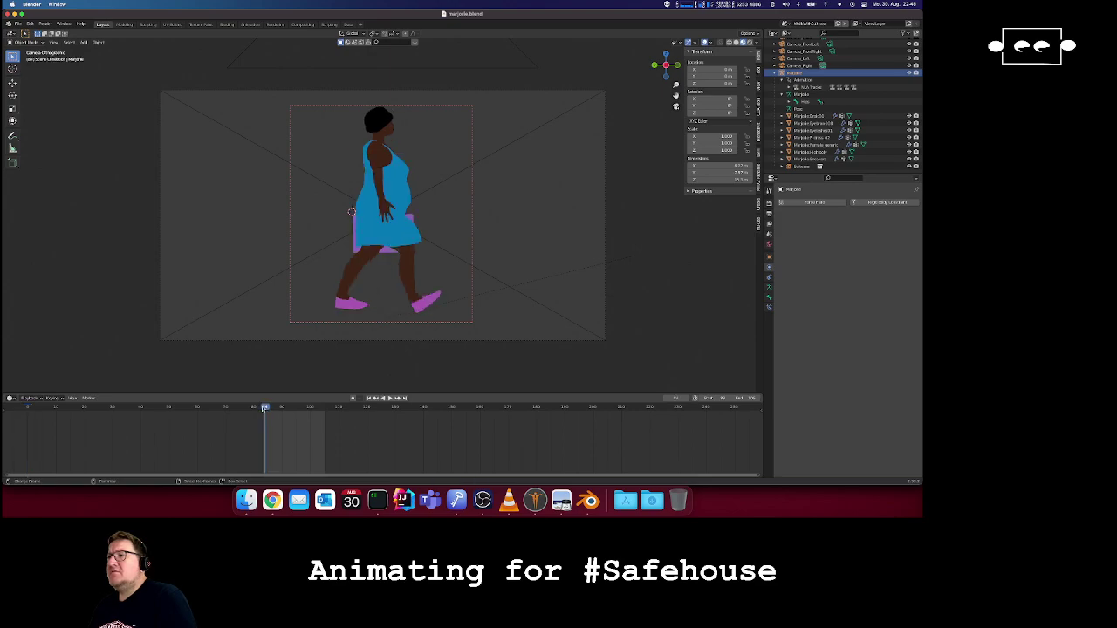
pyautogui.press('space')
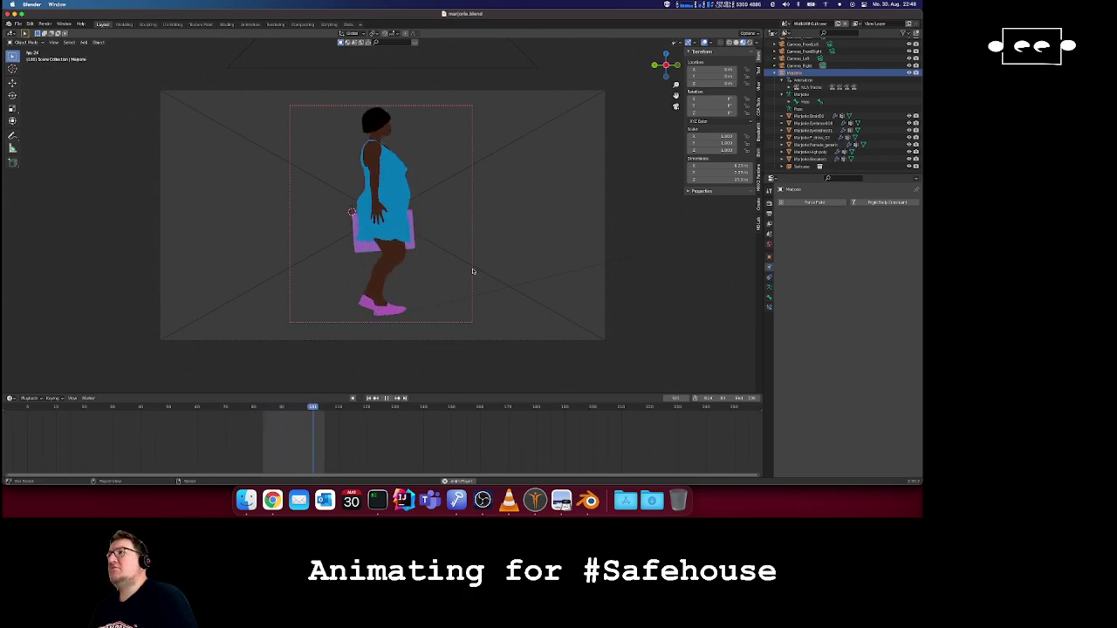
pyautogui.press('space')
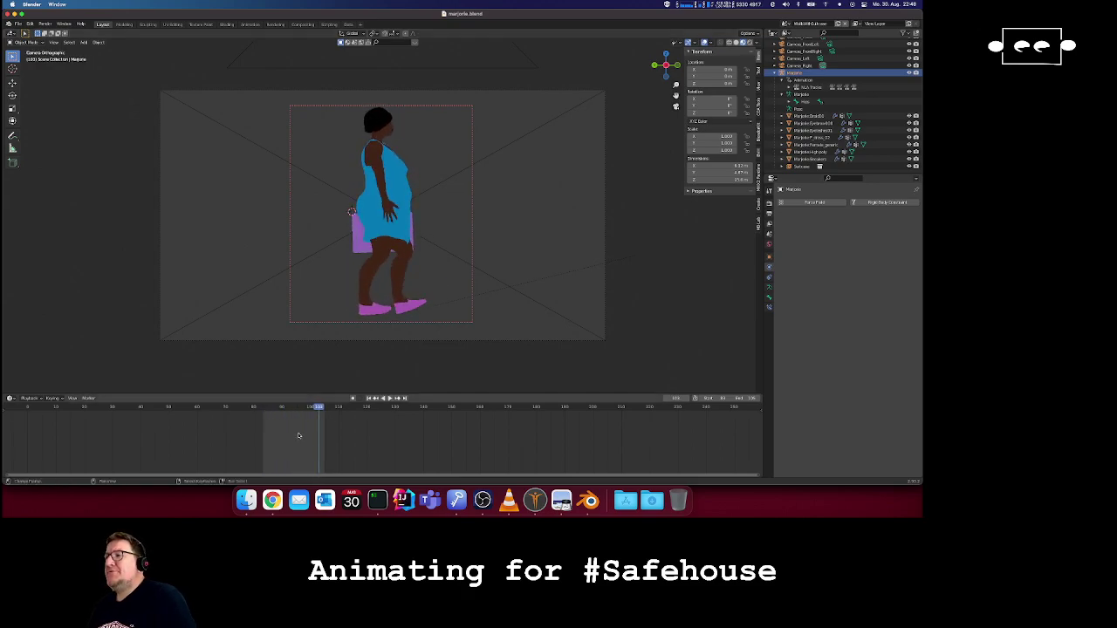
pyautogui.click(264, 408)
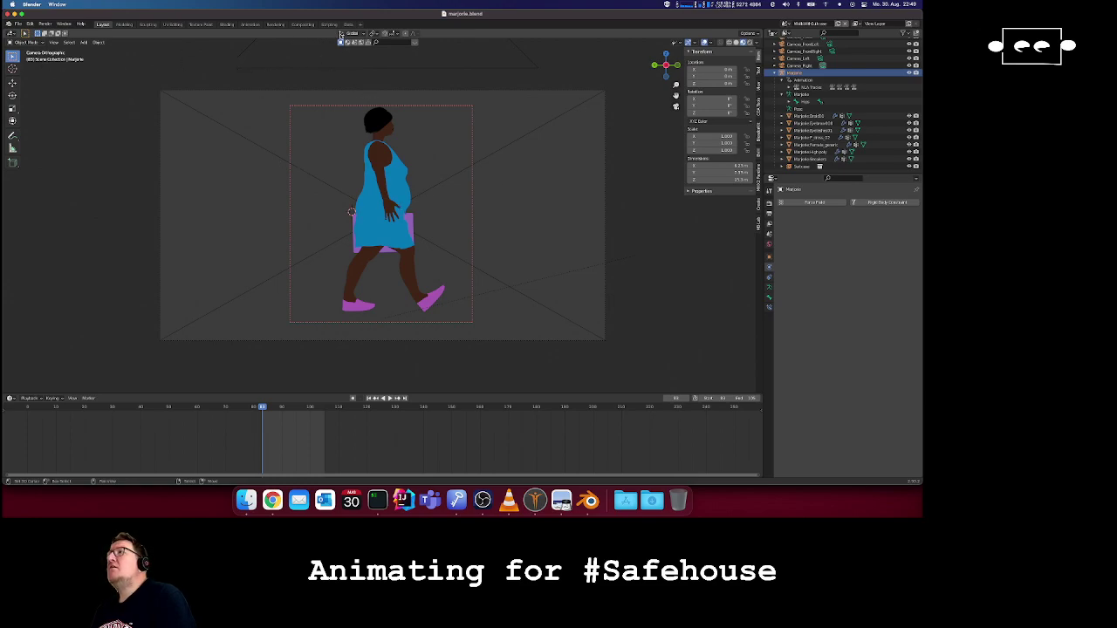
pyautogui.press('space')
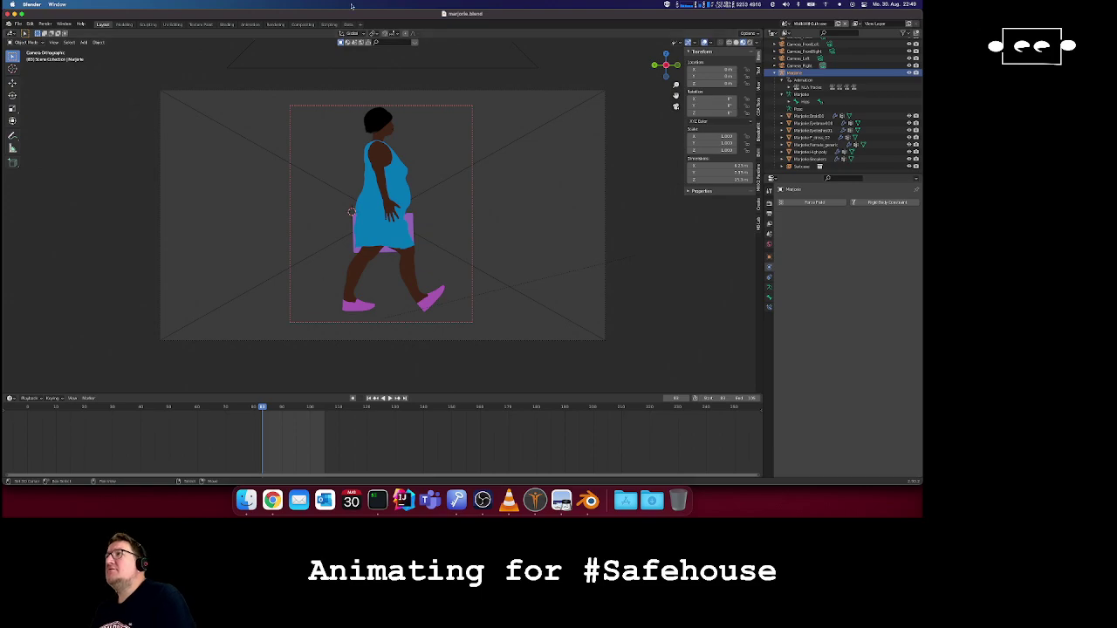
# - Return to the Animation workspace and load the WalkWithSuitcase action for editing at frame 0
pyautogui.click(250, 24)
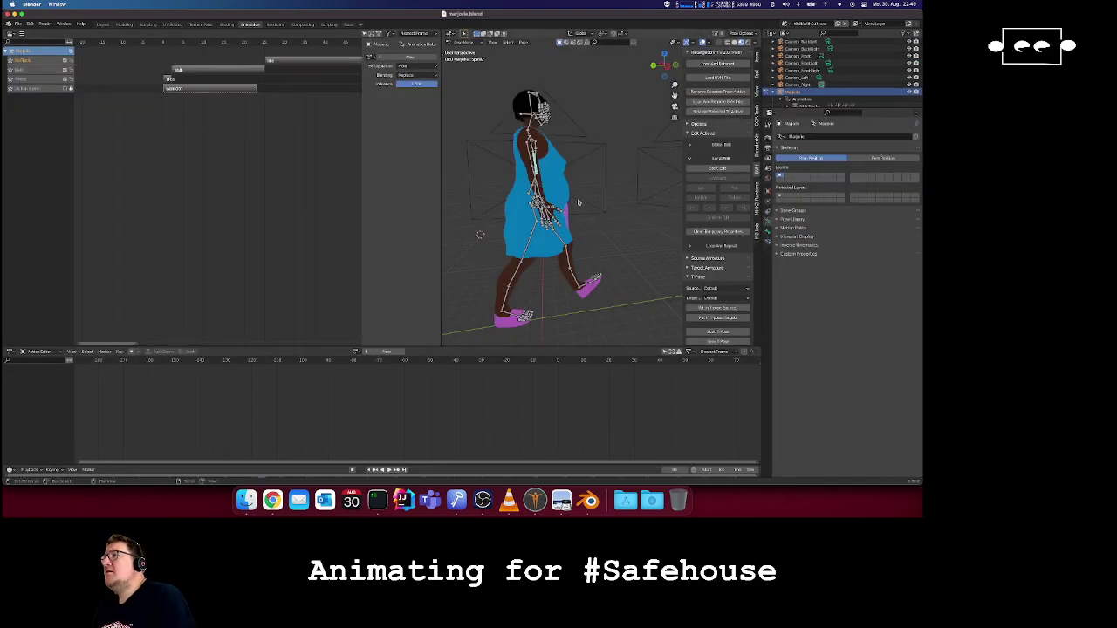
pyautogui.scroll(2, 576, 211)
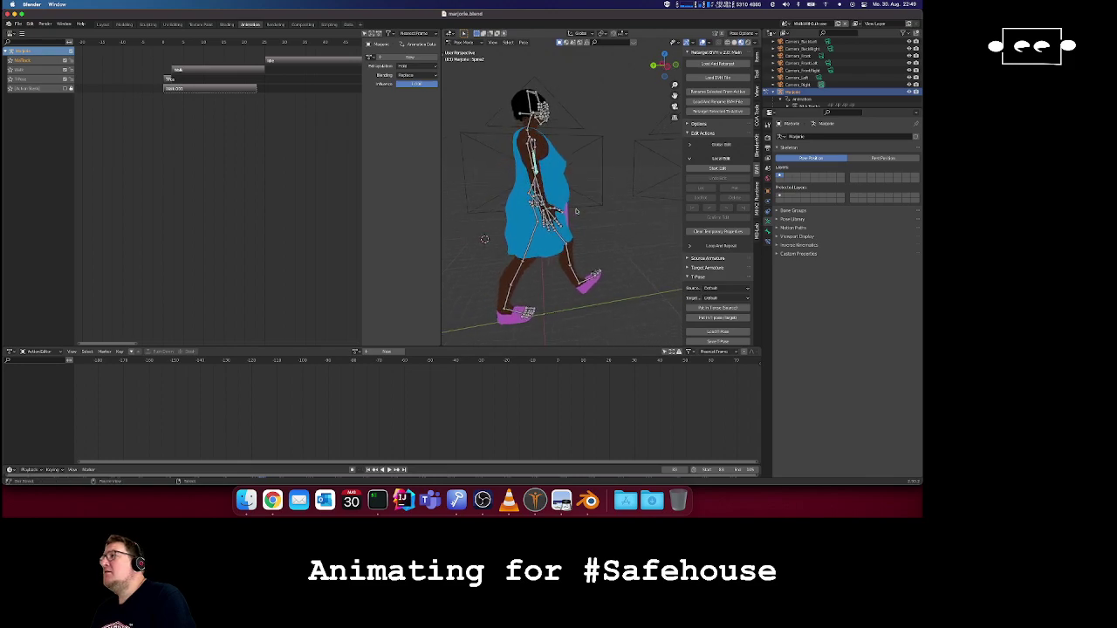
pyautogui.click(356, 351)
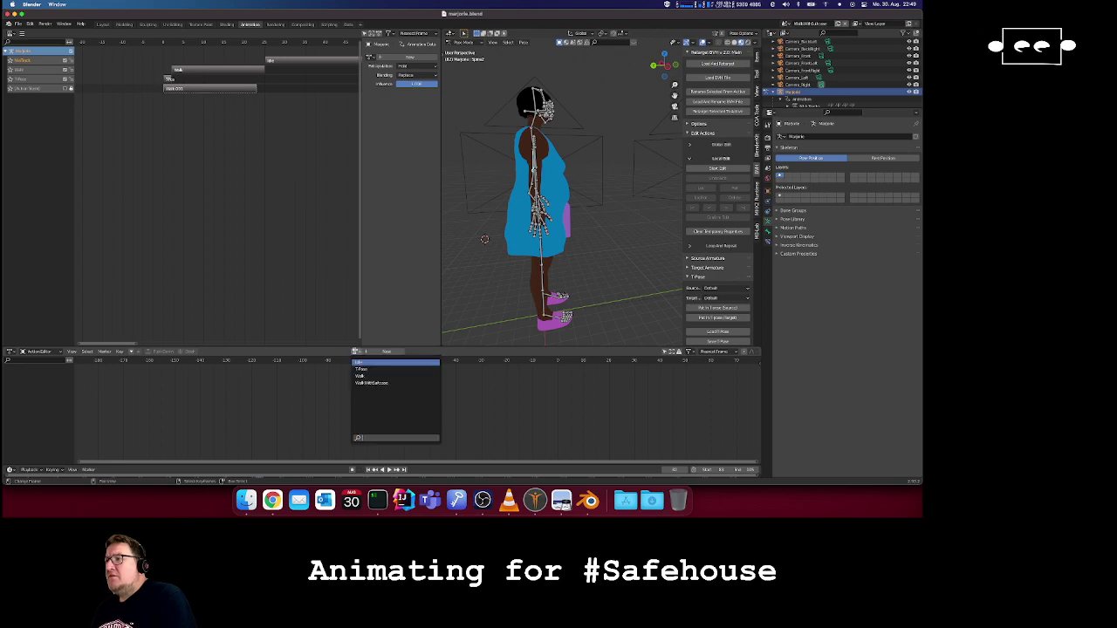
pyautogui.click(369, 383)
pyautogui.click(555, 360)
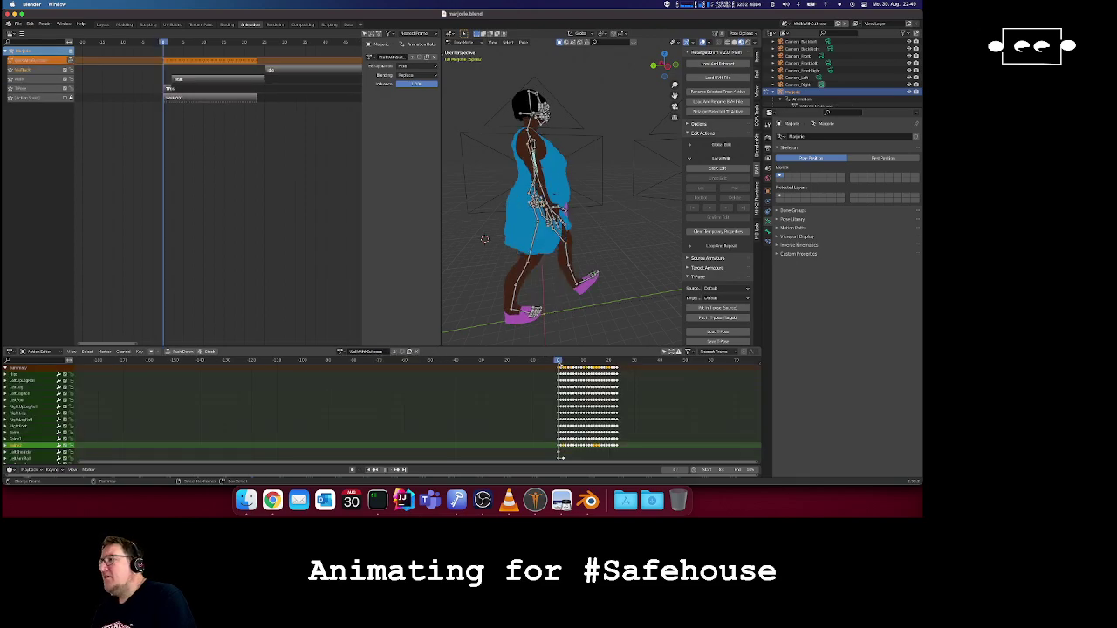
# - Step back and forth through the first few frames of WalkWithSuitcase to examine the torso and arm poses
pyautogui.press('Right')
pyautogui.press('Right')
pyautogui.press('Right')
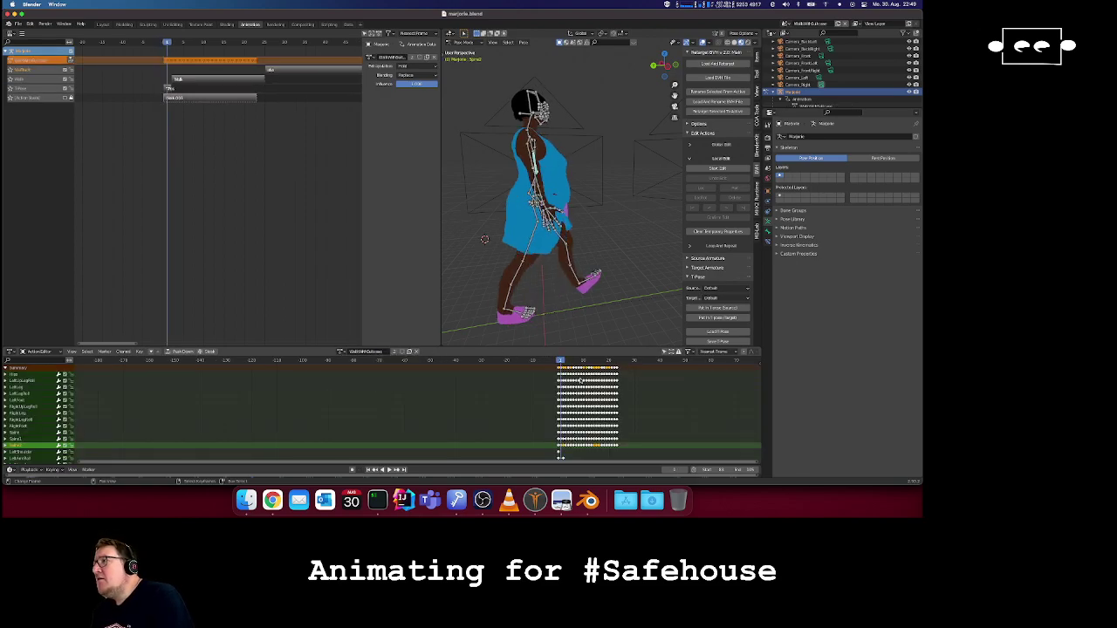
pyautogui.press('Left')
pyautogui.press('Left')
pyautogui.press('Left')
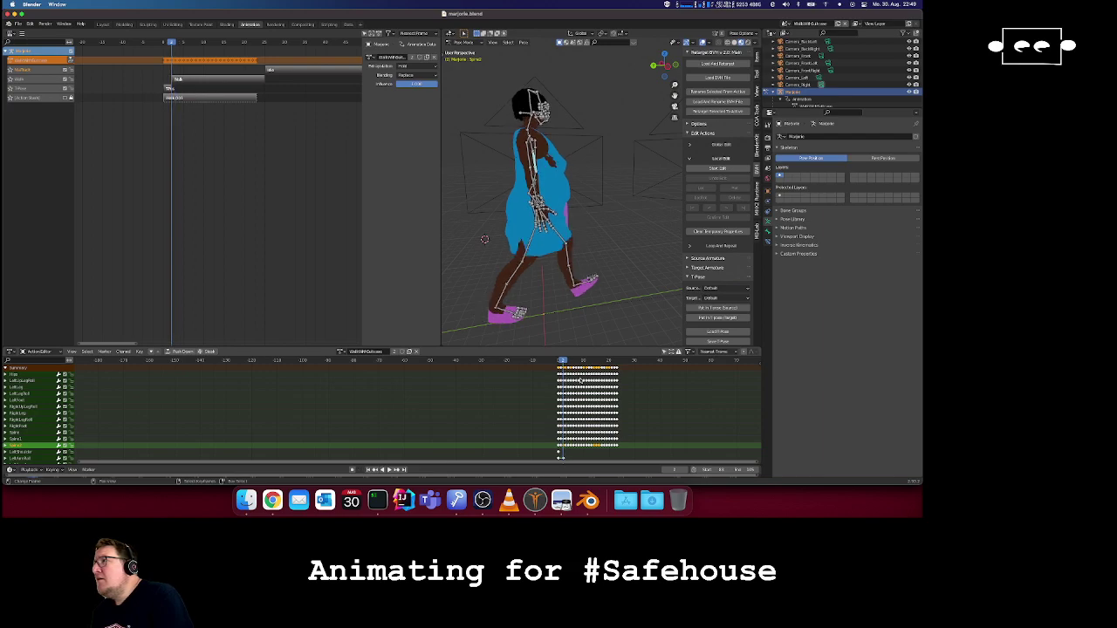
pyautogui.press('Right')
pyautogui.press('Right')
pyautogui.press('Right')
pyautogui.press('Right')
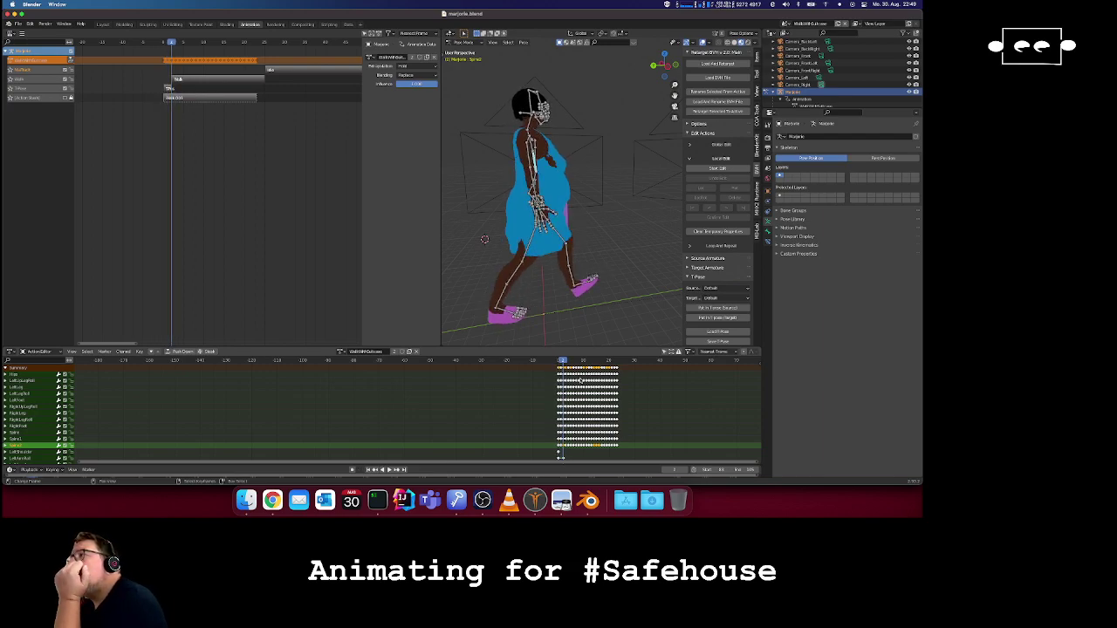
# - Step forward through WalkWithSuitcase frame by frame to its last keyframes to examine the body, arm and leg poses
pyautogui.press('Right')
pyautogui.press('Right')
pyautogui.press('Right')
pyautogui.press('Right')
pyautogui.press('Right')
pyautogui.press('Right')
pyautogui.press('Right')
pyautogui.press('Right')
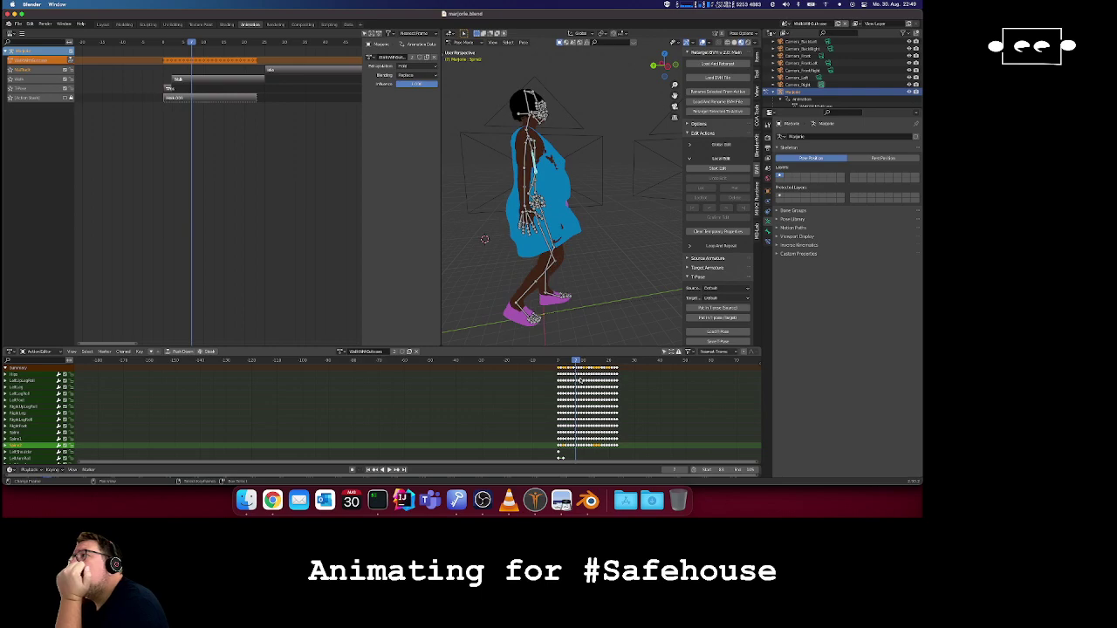
pyautogui.press('Right')
pyautogui.press('Right')
pyautogui.press('Right')
pyautogui.press('Right')
pyautogui.press('Right')
pyautogui.press('Right')
pyautogui.press('Right')
pyautogui.press('Right')
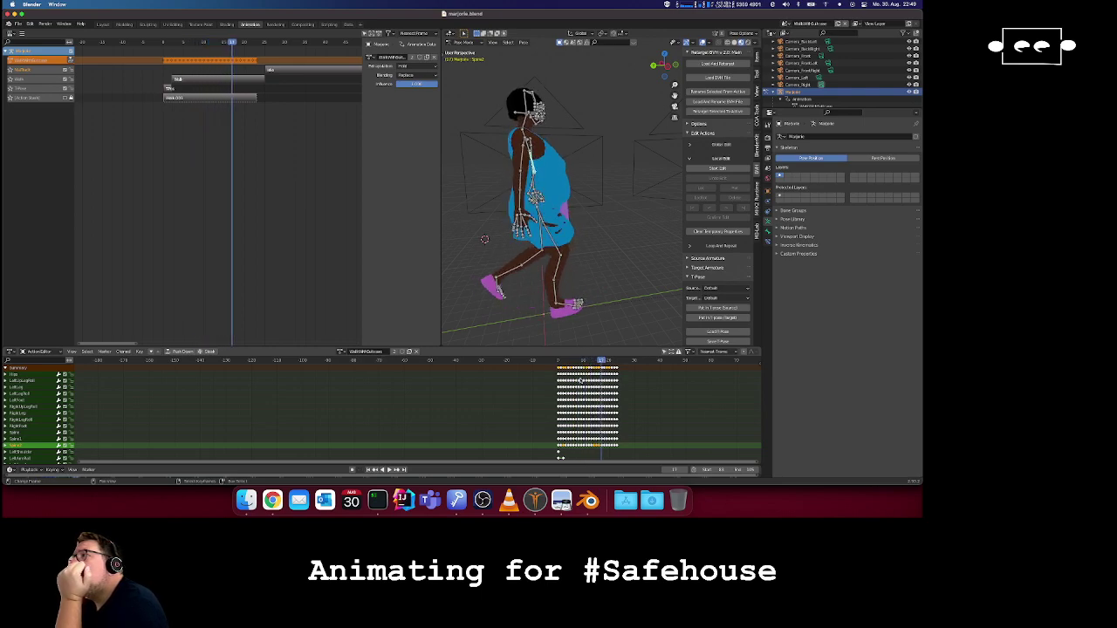
pyautogui.press('Right')
pyautogui.press('Right')
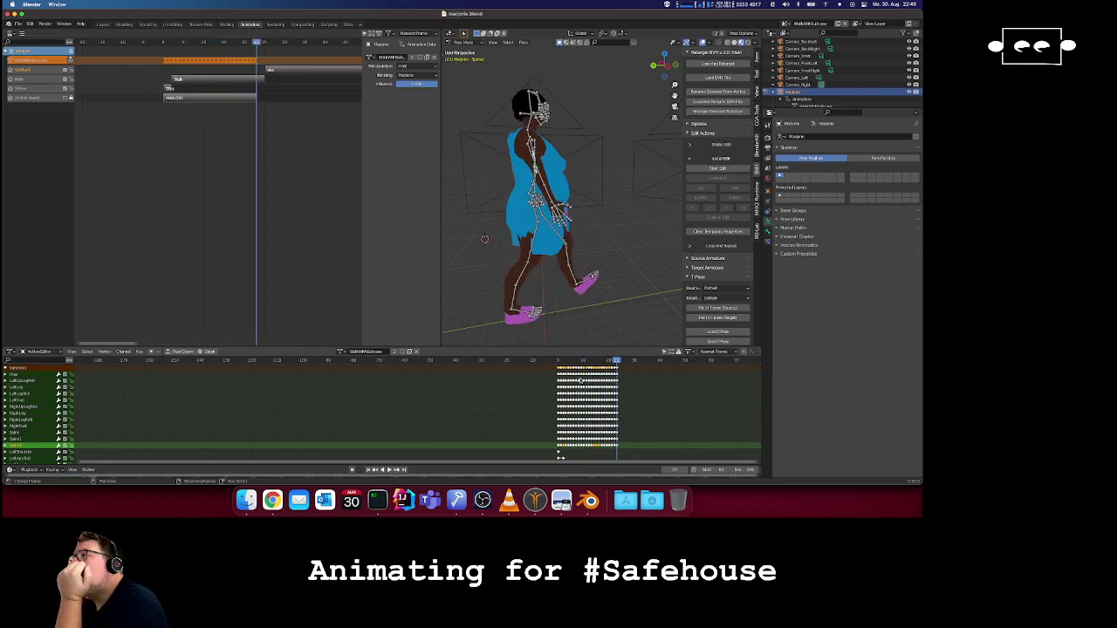
# - Return to frame 0 and step back and forth through the opening frames of WalkWithSuitcase to compare the arm and torso poses
pyautogui.click(558, 361)
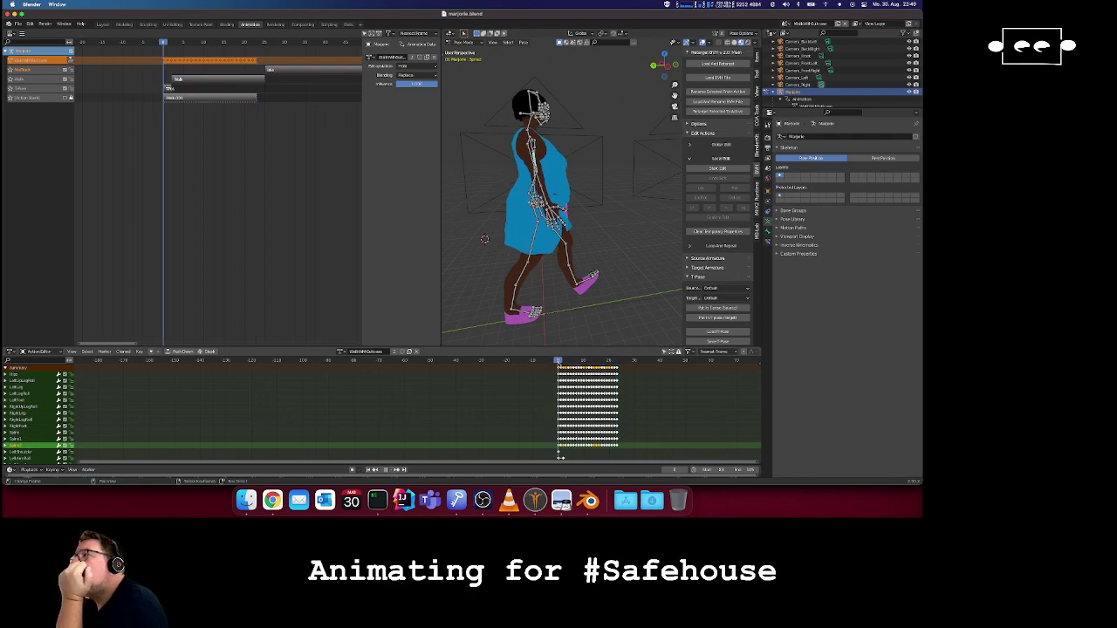
pyautogui.press('Right')
pyautogui.press('Right')
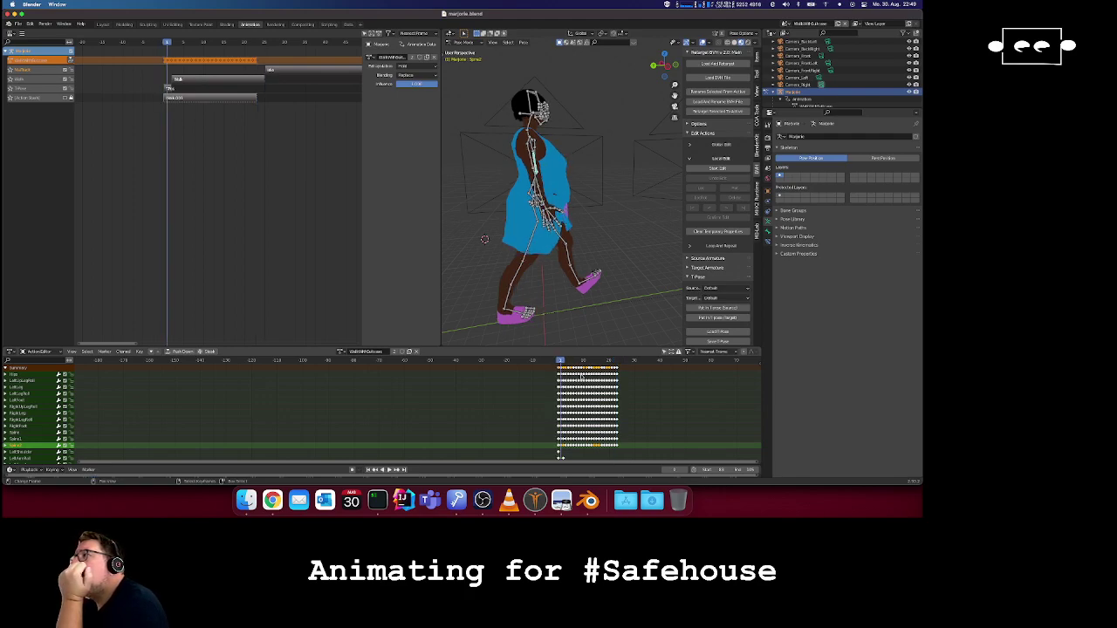
pyautogui.press('Left')
pyautogui.press('Right')
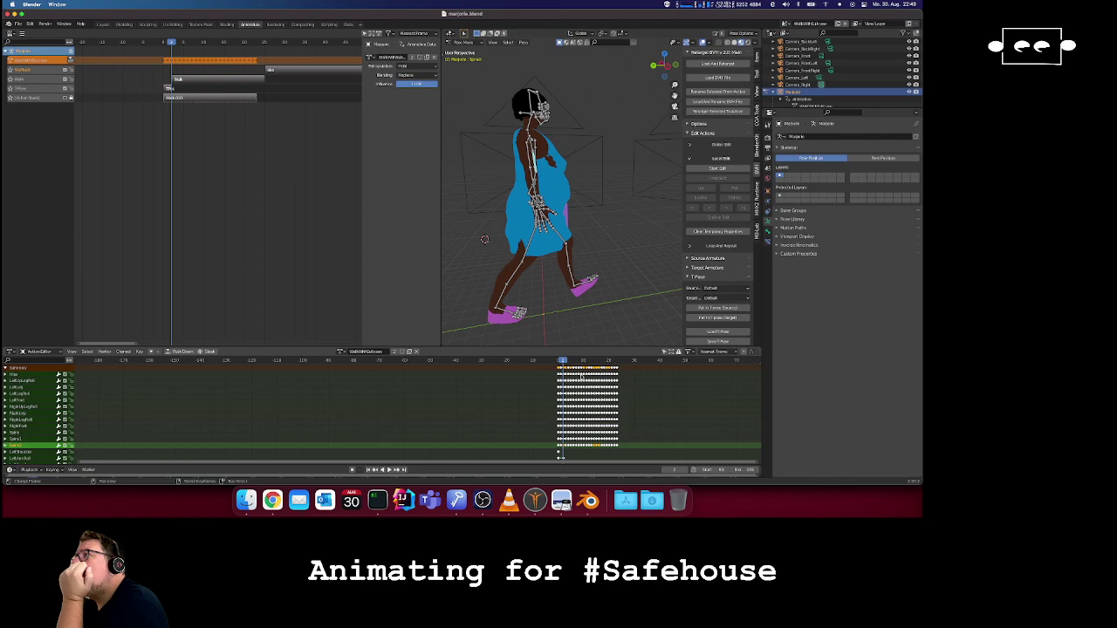
pyautogui.press('Right')
pyautogui.press('Right')
pyautogui.press('Left')
pyautogui.press('Left')
pyautogui.press('Left')
pyautogui.press('Right')
pyautogui.press('Right')
pyautogui.press('Right')
pyautogui.press('Right')
pyautogui.press('Right')
pyautogui.press('Right')
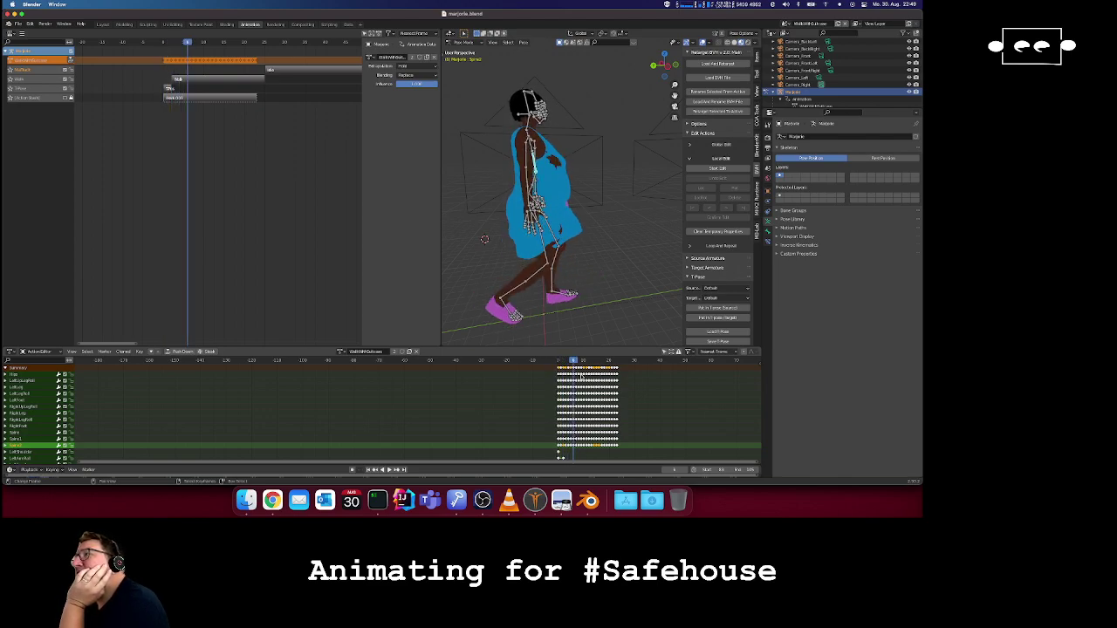
pyautogui.press('Left')
pyautogui.press('Left')
pyautogui.press('Left')
pyautogui.press('Left')
pyautogui.press('Left')
pyautogui.press('Left')
pyautogui.press('Left')
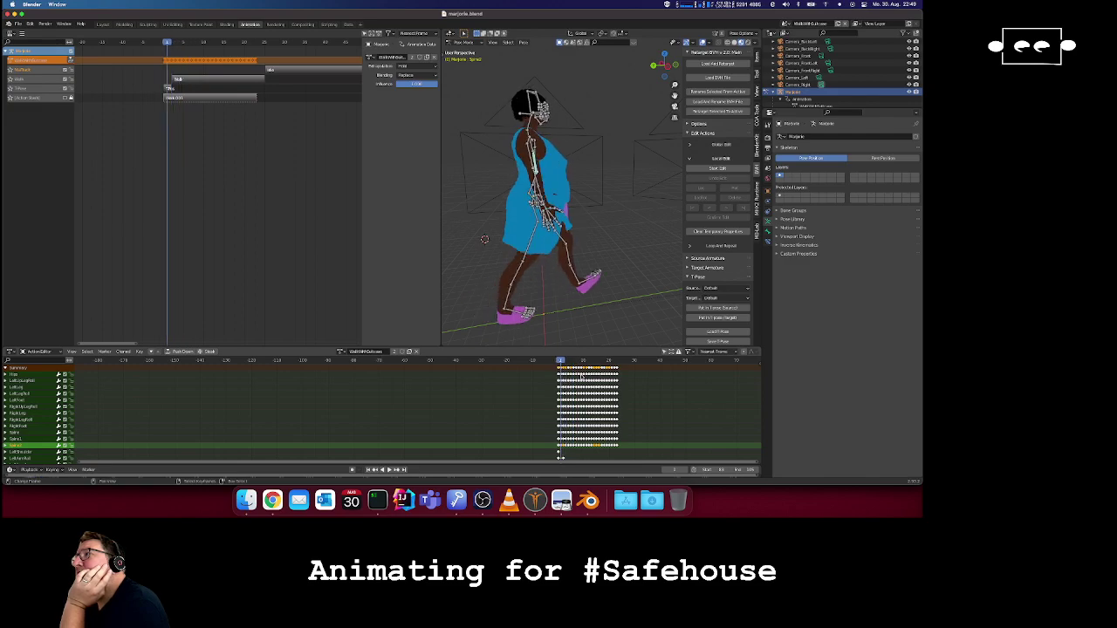
# - Step through the entire WalkWithSuitcase action to its final keyframes and back to check how the poses change
pyautogui.press('Right')
pyautogui.press('Right')
pyautogui.press('Right')
pyautogui.press('Right')
pyautogui.press('Right')
pyautogui.press('Right')
pyautogui.press('Right')
pyautogui.press('Right')
pyautogui.press('Right')
pyautogui.press('Right')
pyautogui.press('Right')
pyautogui.press('Right')
pyautogui.press('Right')
pyautogui.press('Right')
pyautogui.press('Right')
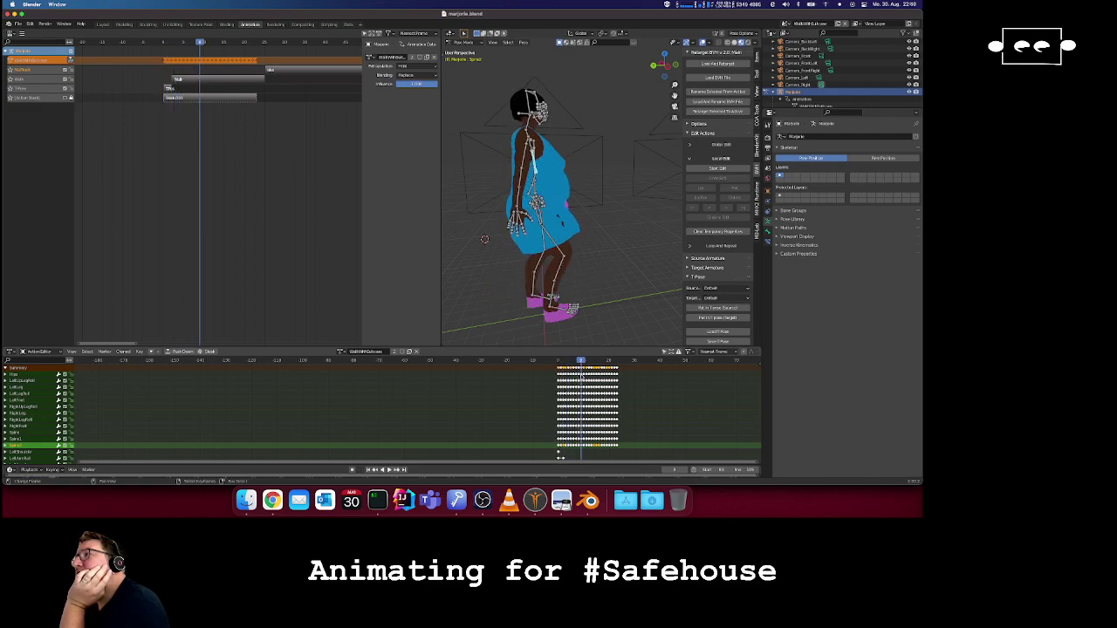
pyautogui.press('Right')
pyautogui.press('Right')
pyautogui.press('Right')
pyautogui.press('Right')
pyautogui.press('Right')
pyautogui.press('Right')
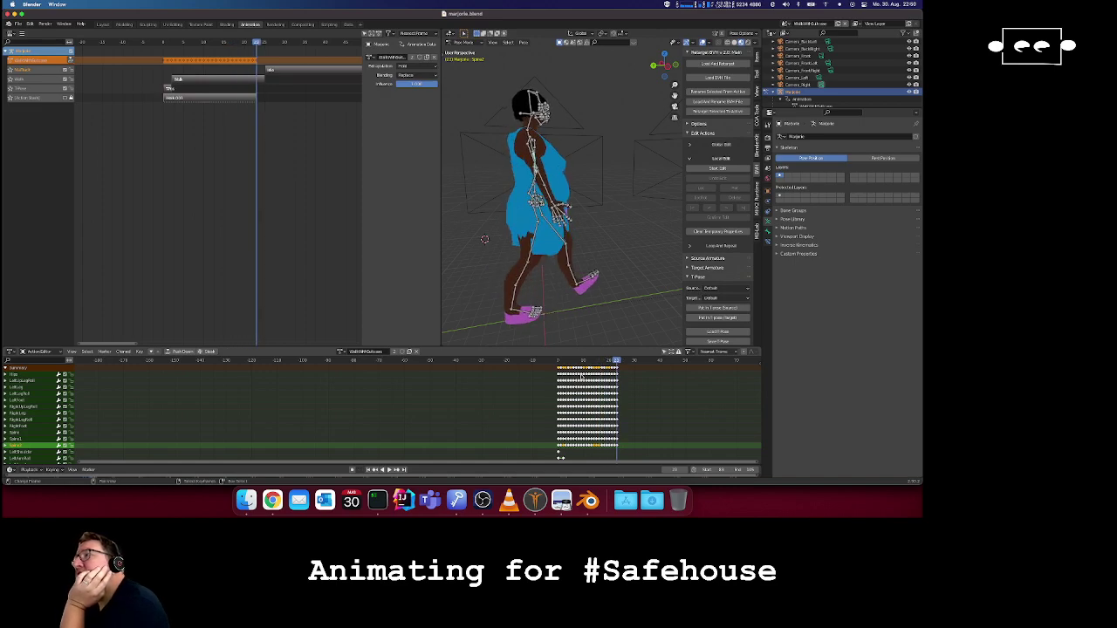
pyautogui.press('Left')
pyautogui.press('Left')
pyautogui.press('Left')
pyautogui.press('Left')
pyautogui.press('Left')
pyautogui.press('Left')
pyautogui.press('Left')
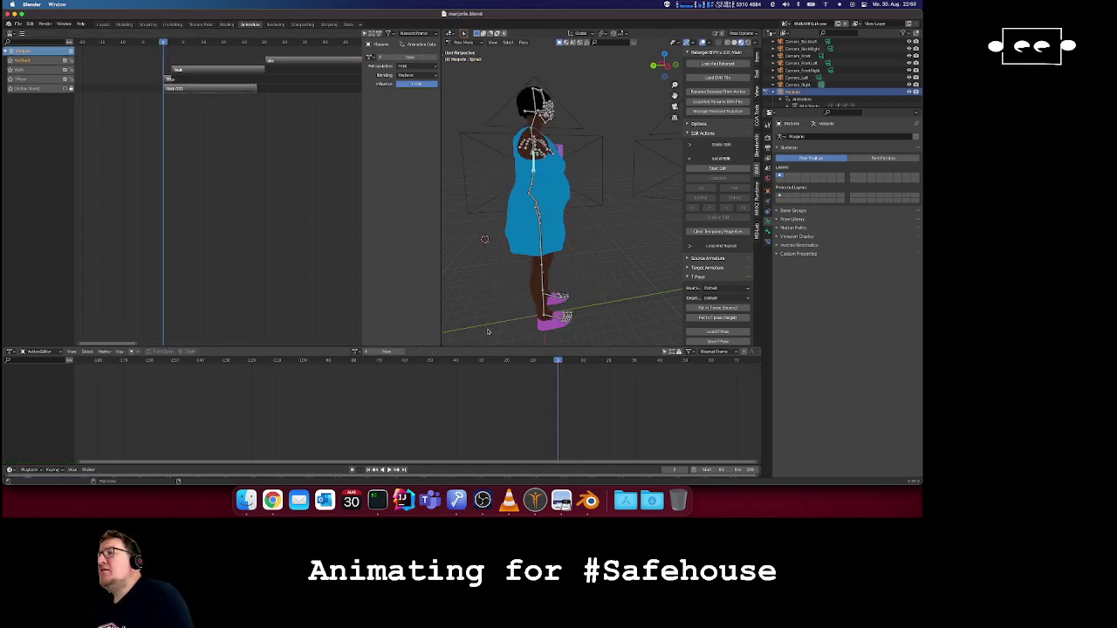
# - Play the walk through the camera in the Layout workspace, starting at the beginning of the preview range
pyautogui.click(102, 25)
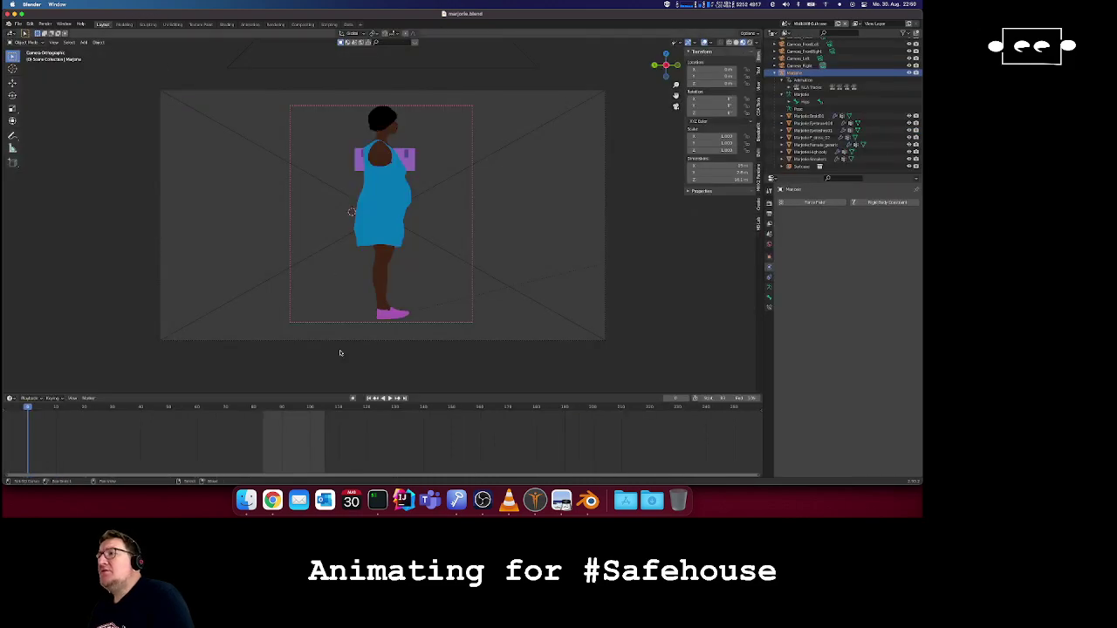
pyautogui.click(263, 408)
pyautogui.press('space')
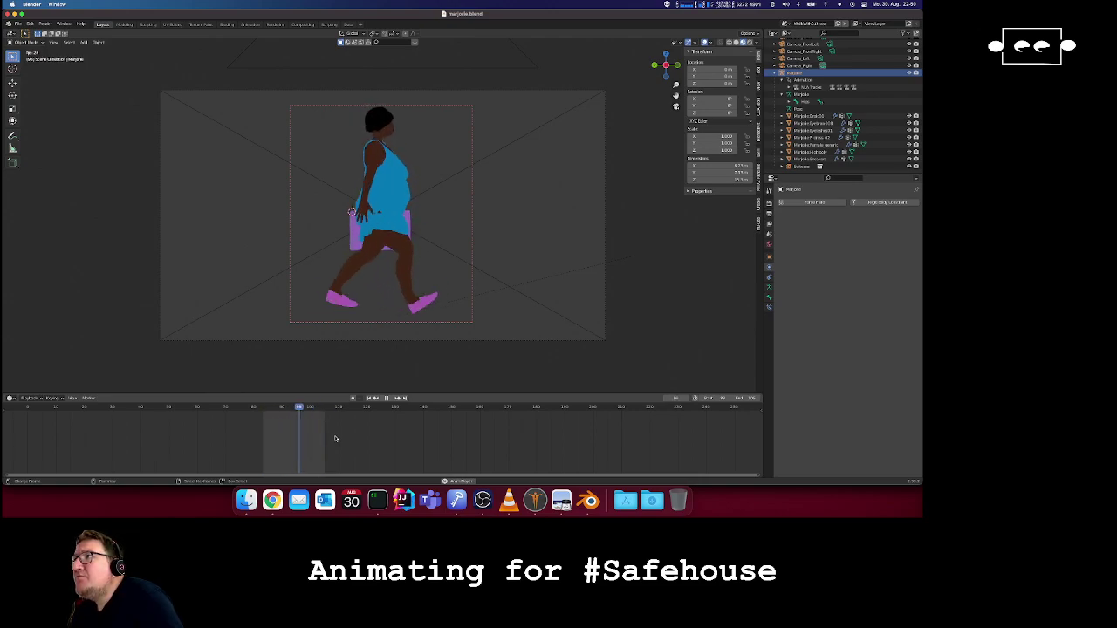
pyautogui.press('space')
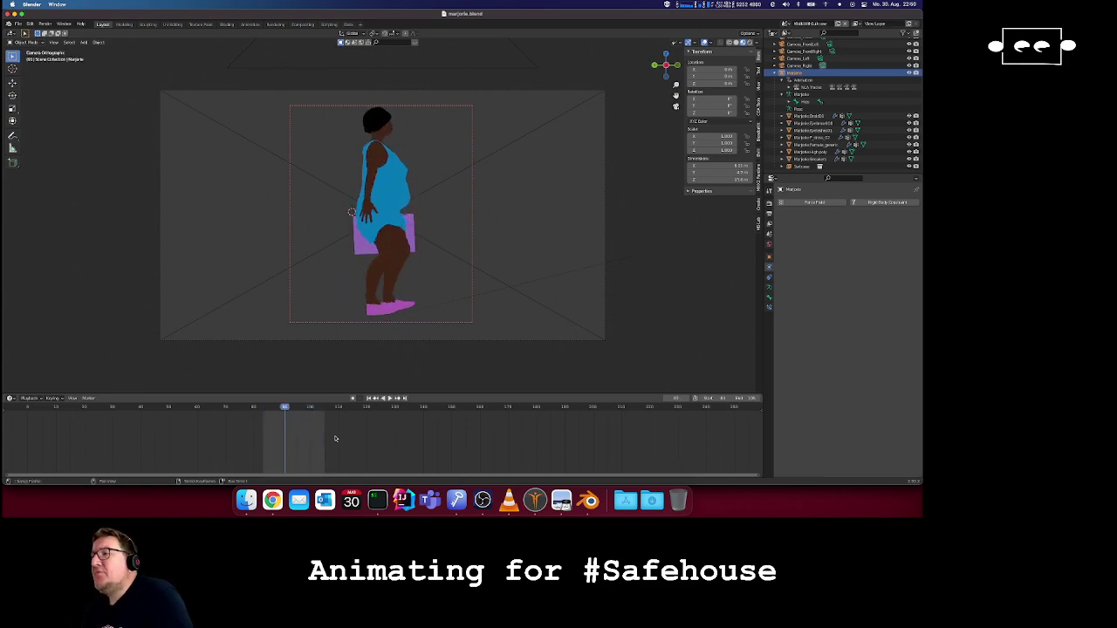
# - Jump between the first and last frames of the preview range to compare the character's poses where the walk loops
pyautogui.click(325, 408)
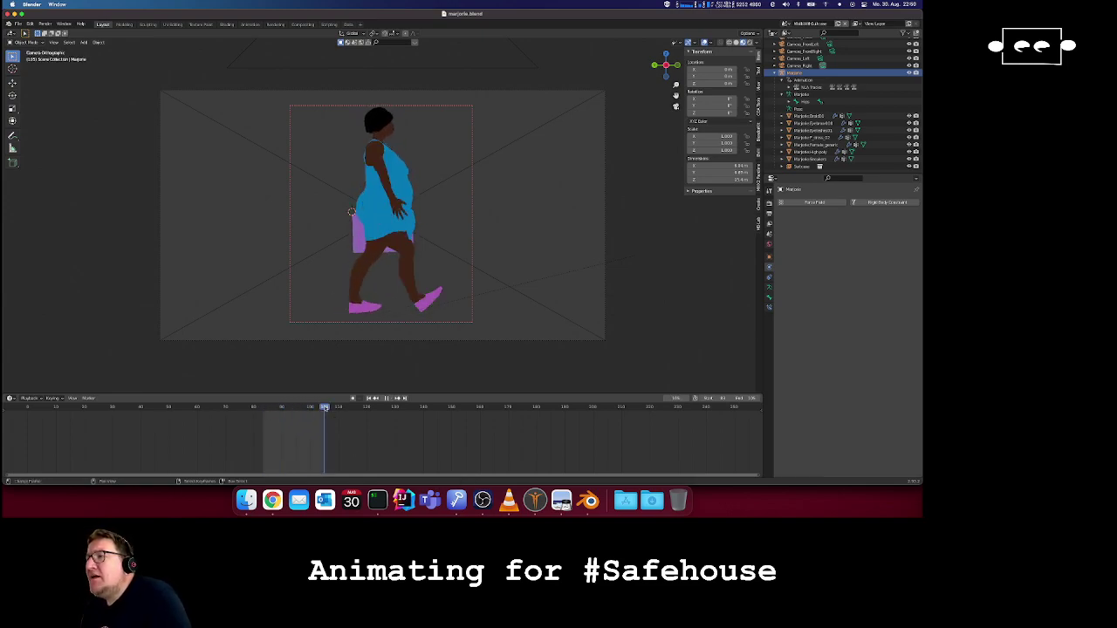
pyautogui.click(263, 407)
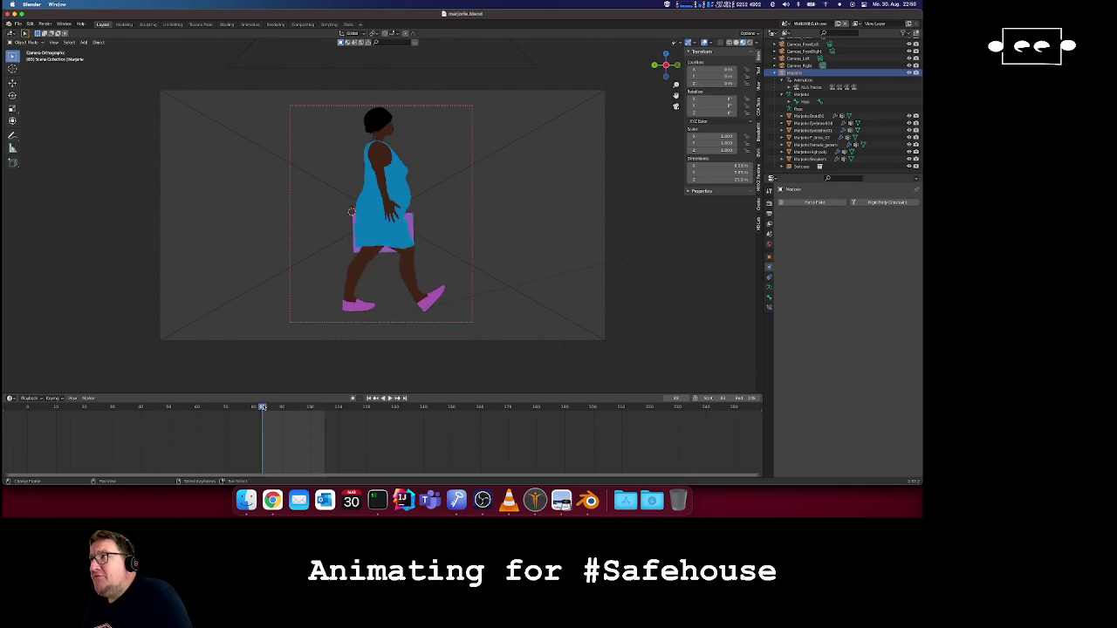
pyautogui.click(325, 407)
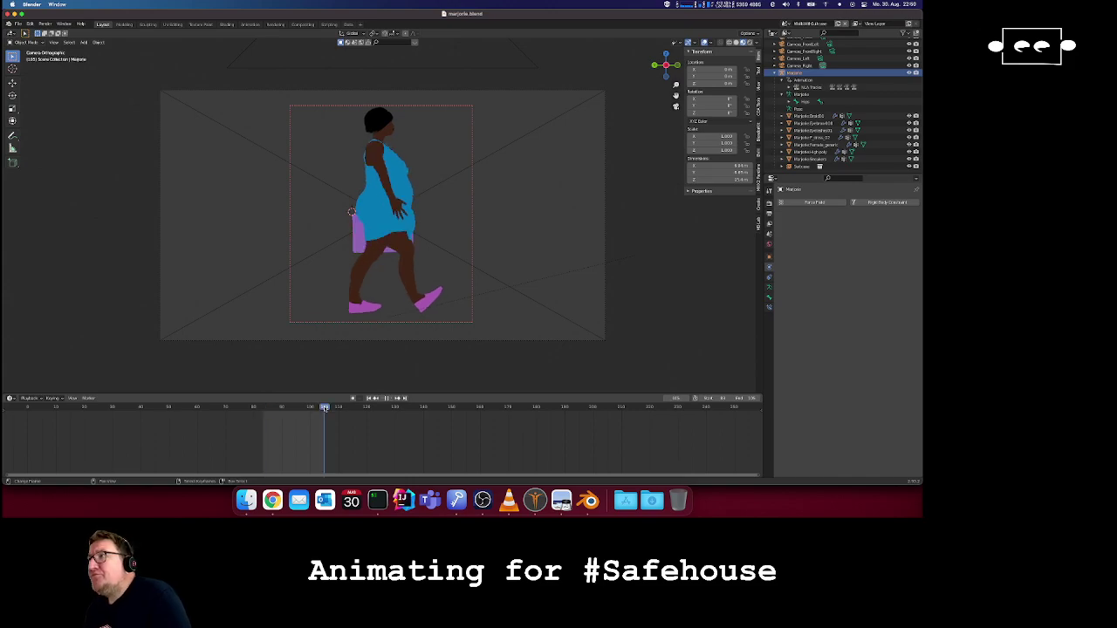
pyautogui.click(262, 407)
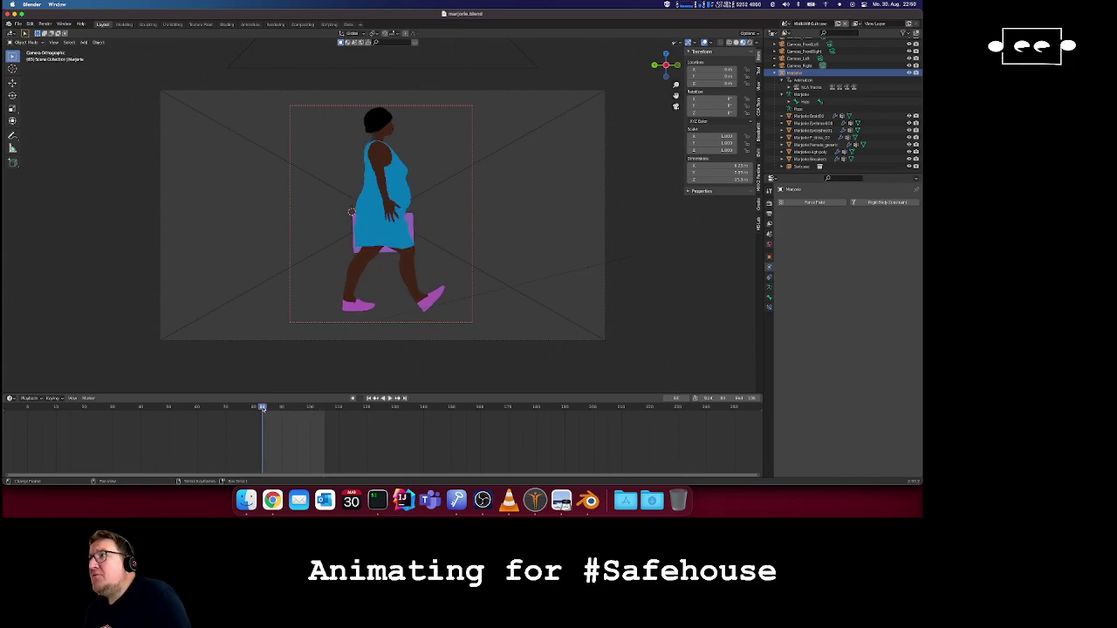
pyautogui.click(329, 407)
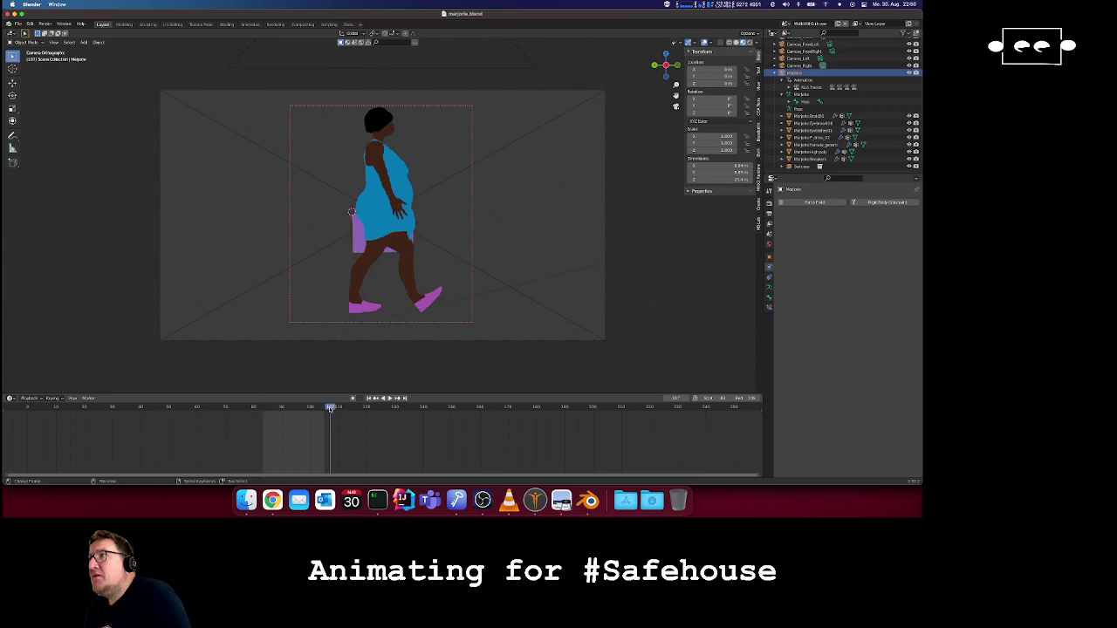
pyautogui.click(263, 407)
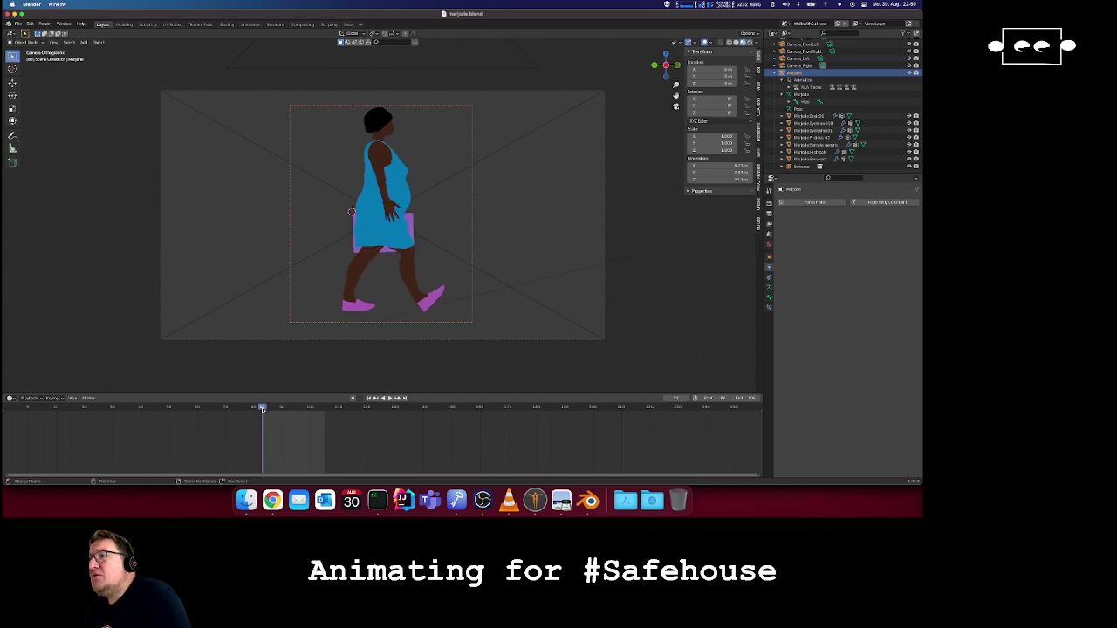
pyautogui.press('space')
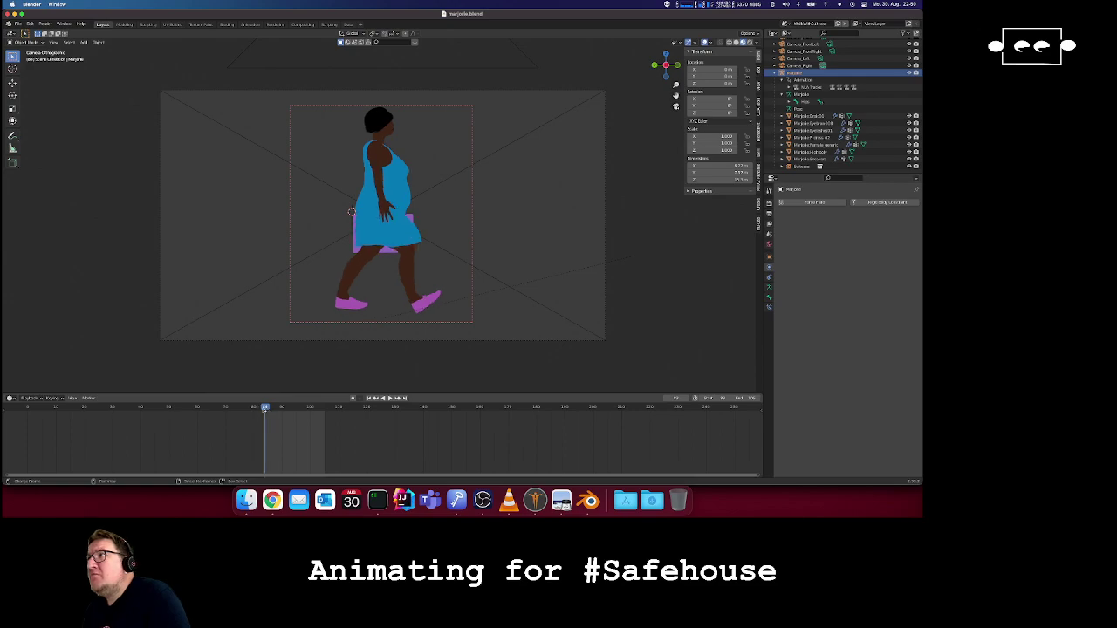
pyautogui.click(324, 408)
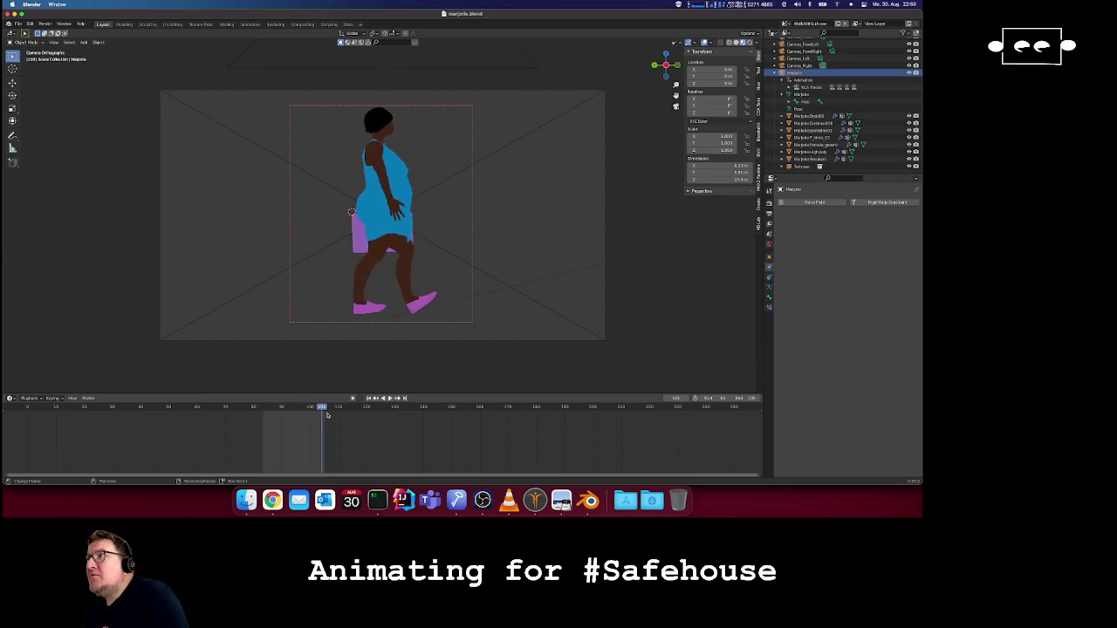
# - Step frame by frame around the end of the walk, then backward to the start of the preview range, examining the arm swing
pyautogui.press('Left')
pyautogui.press('Left')
pyautogui.press('Left')
pyautogui.press('Left')
pyautogui.press('Right')
pyautogui.press('Right')
pyautogui.press('Right')
pyautogui.press('Right')
pyautogui.press('Right')
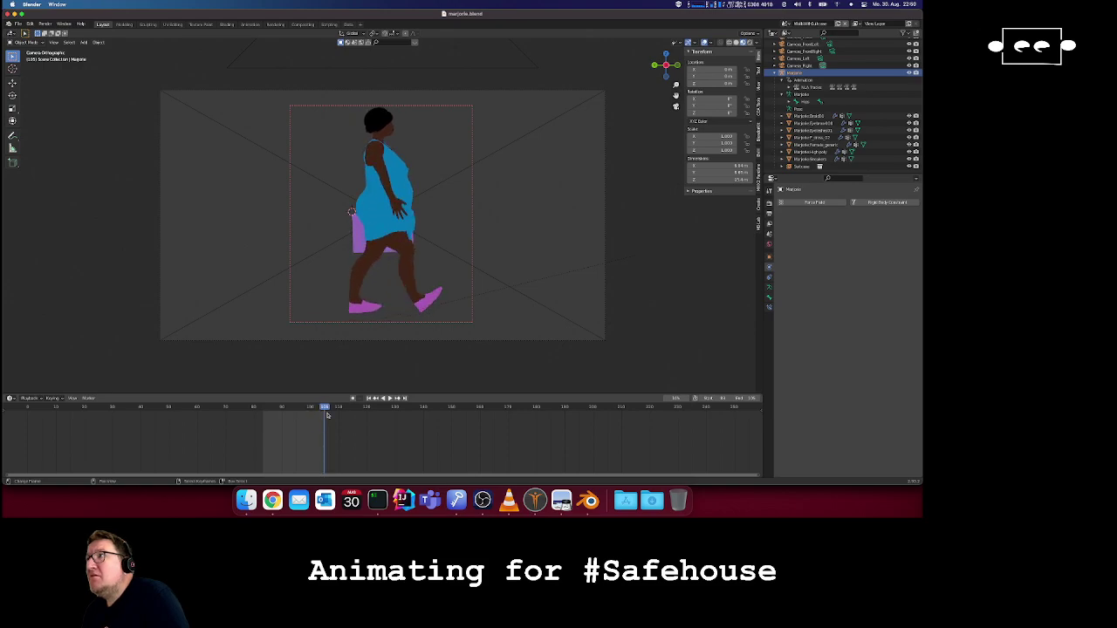
pyautogui.press('Left')
pyautogui.press('Left')
pyautogui.press('Left')
pyautogui.press('Left')
pyautogui.press('Left')
pyautogui.press('Left')
pyautogui.press('Left')
pyautogui.press('Left')
pyautogui.press('Left')
pyautogui.press('Left')
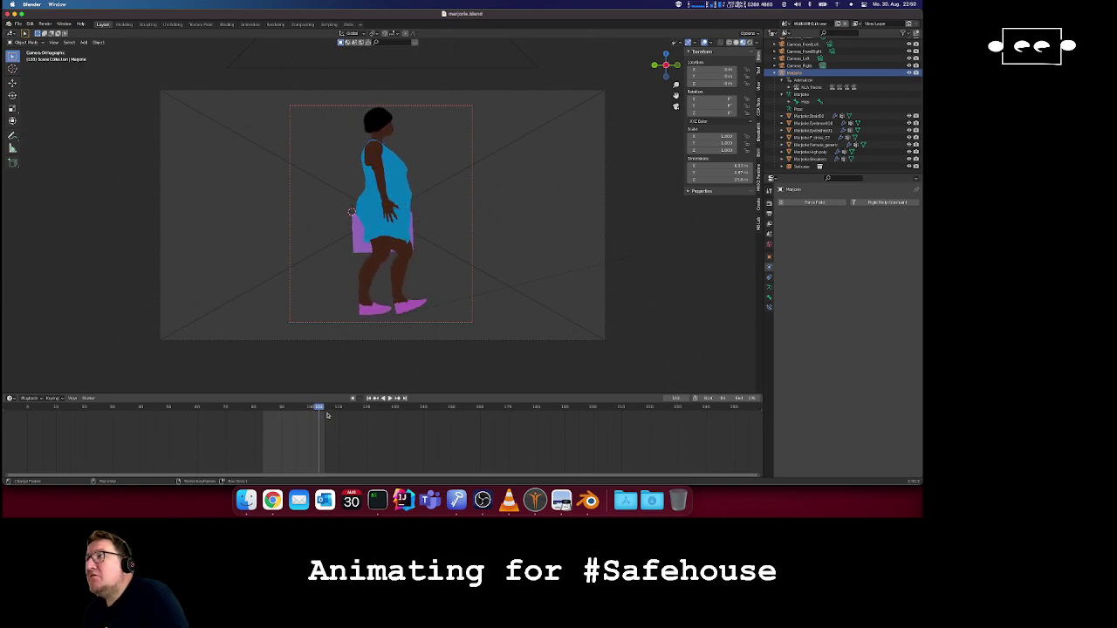
pyautogui.press('Left')
pyautogui.press('Left')
pyautogui.press('Left')
pyautogui.press('Left')
pyautogui.press('Left')
pyautogui.press('Left')
pyautogui.press('Left')
pyautogui.press('Left')
pyautogui.press('Left')
pyautogui.press('Left')
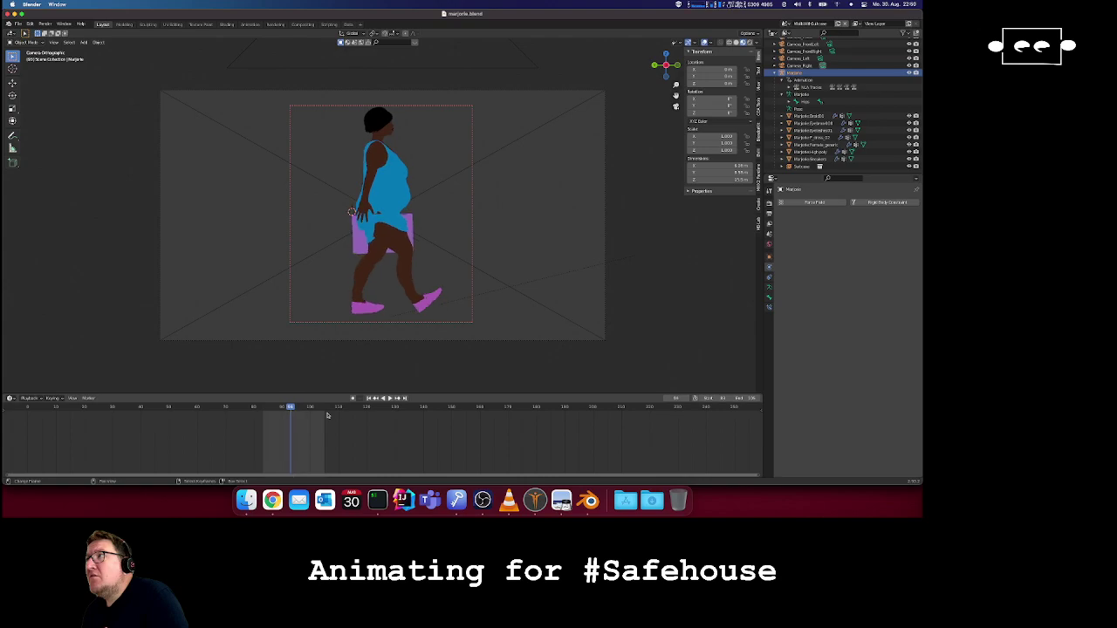
pyautogui.press('Left')
pyautogui.press('Left')
pyautogui.press('Left')
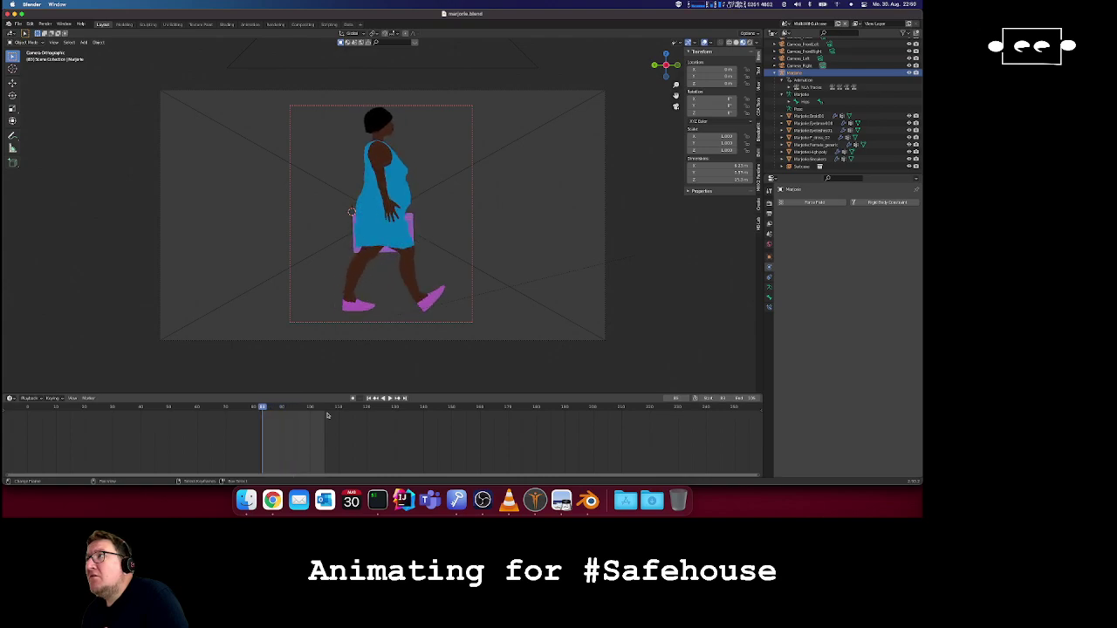
# - Step forward and backward across the walk's loop point to examine the transition between its last and first frames
pyautogui.press('Right')
pyautogui.press('Right')
pyautogui.press('Right')
pyautogui.press('Right')
pyautogui.press('Right')
pyautogui.press('Right')
pyautogui.press('Right')
pyautogui.press('Right')
pyautogui.press('Right')
pyautogui.press('Right')
pyautogui.press('Right')
pyautogui.press('Right')
pyautogui.press('Right')
pyautogui.press('Right')
pyautogui.press('Right')
pyautogui.press('Right')
pyautogui.press('Right')
pyautogui.press('Right')
pyautogui.press('Right')
pyautogui.press('Right')
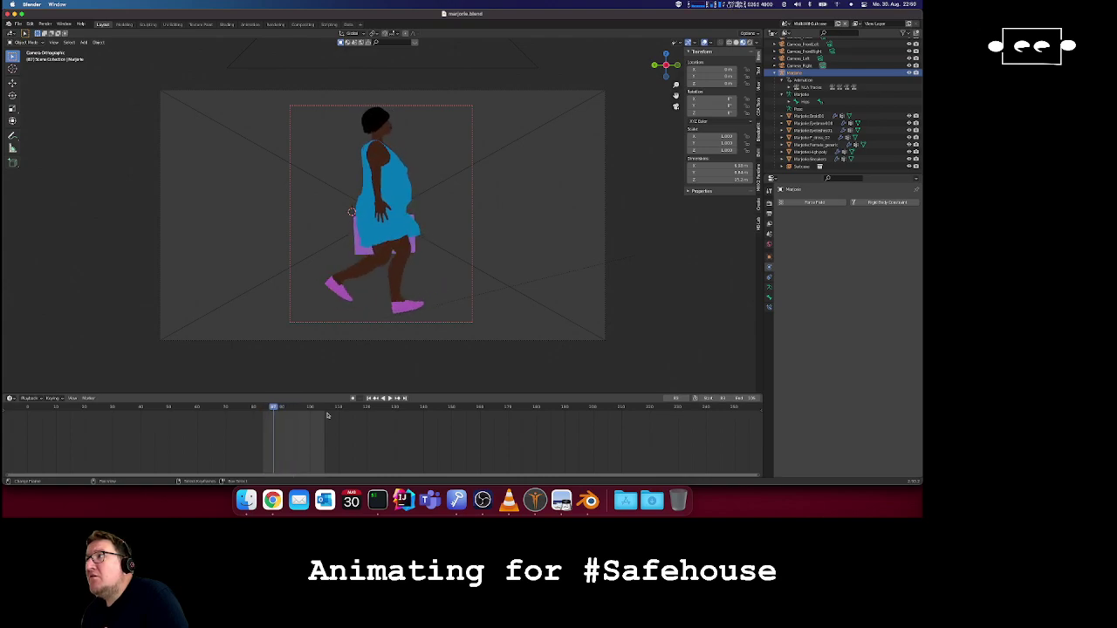
pyautogui.press('Left')
pyautogui.press('Left')
pyautogui.press('Left')
pyautogui.press('Left')
pyautogui.press('Left')
pyautogui.press('Left')
pyautogui.press('Left')
pyautogui.press('Left')
pyautogui.press('Left')
pyautogui.press('Left')
pyautogui.press('Left')
pyautogui.press('Left')
pyautogui.press('Left')
pyautogui.press('Left')
pyautogui.press('Left')
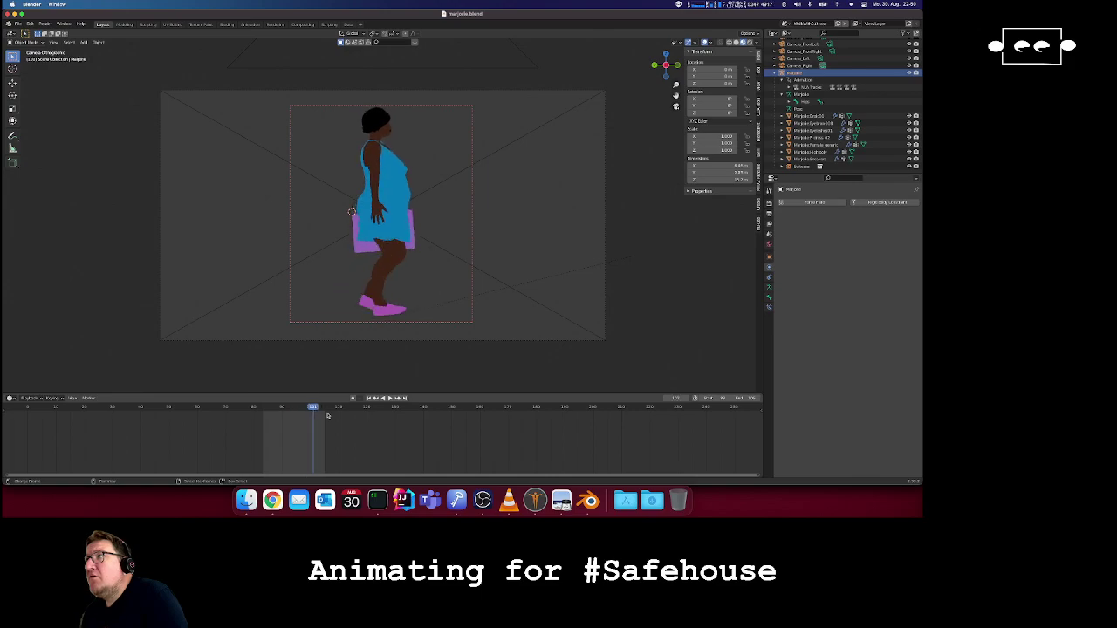
pyautogui.press('Left')
pyautogui.press('Left')
pyautogui.press('Left')
pyautogui.press('Left')
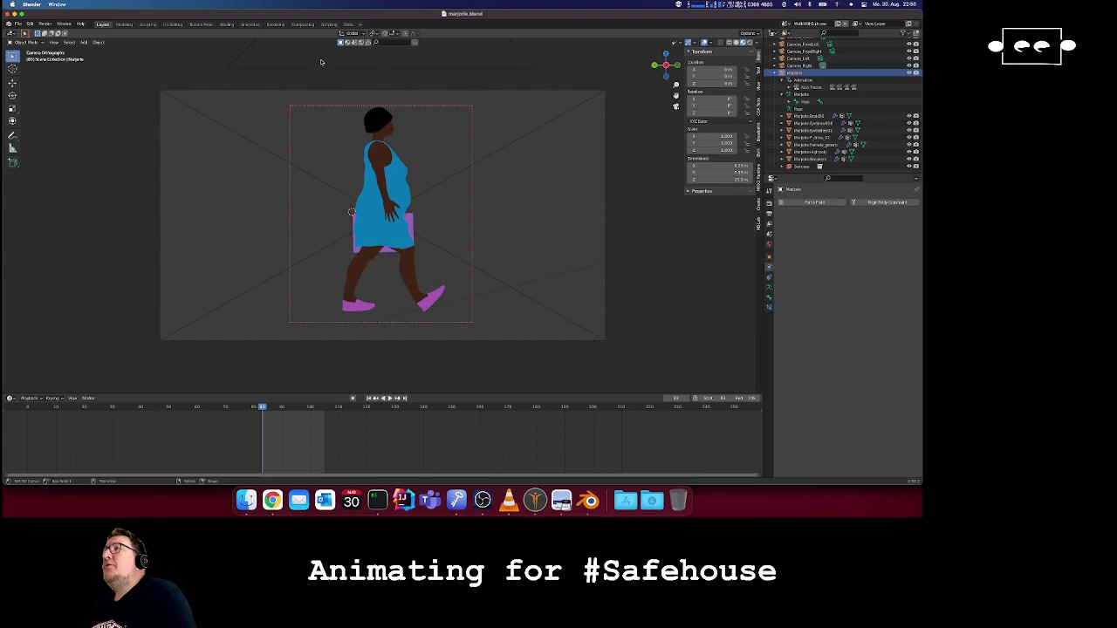
# - Return to the Animation workspace and play the walk briefly while viewing the character from a slightly different side angle
pyautogui.click(249, 25)
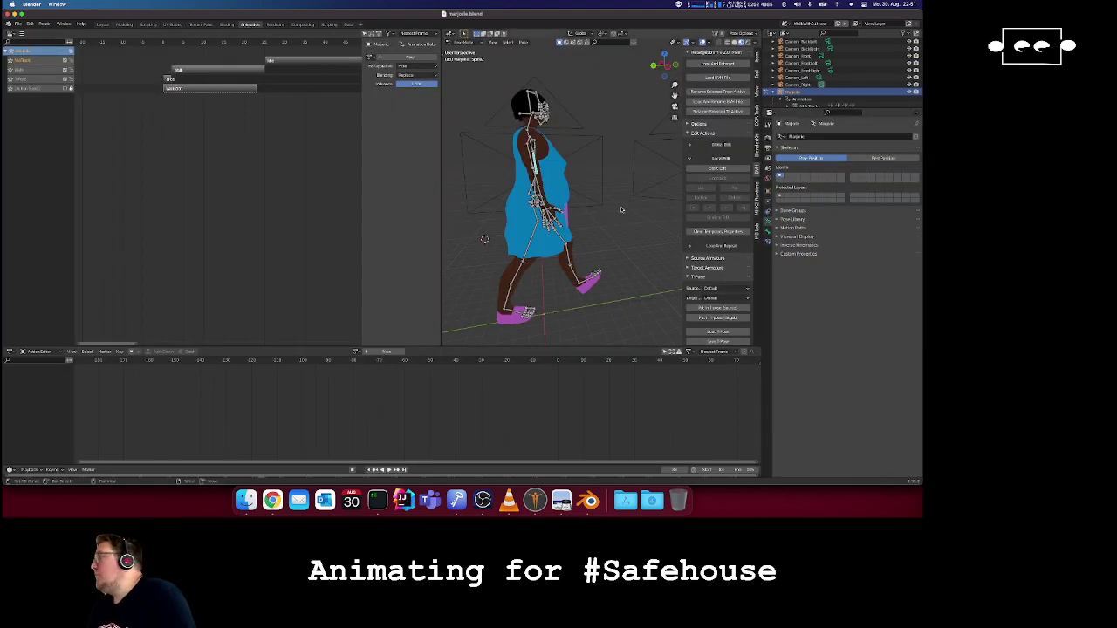
pyautogui.moveTo(578, 194); pyautogui.dragTo(556, 162, button='middle')
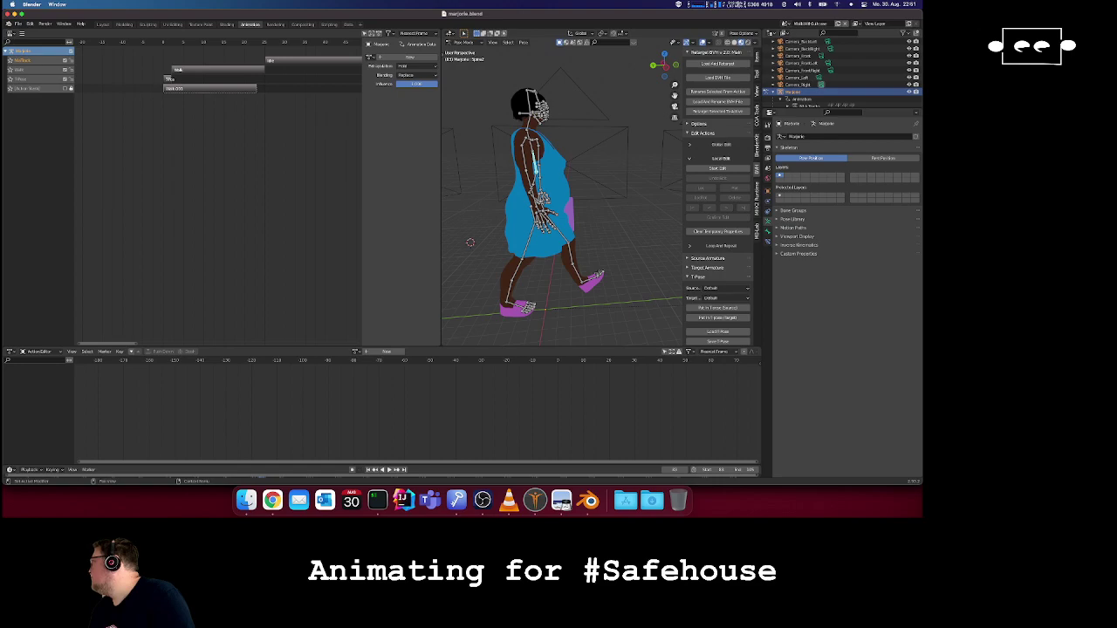
pyautogui.moveTo(556, 162); pyautogui.dragTo(553, 158, button='middle')
pyautogui.hscroll(5, 553, 158)
pyautogui.hscroll(2, 553, 158)
pyautogui.press('space')
pyautogui.press('space')
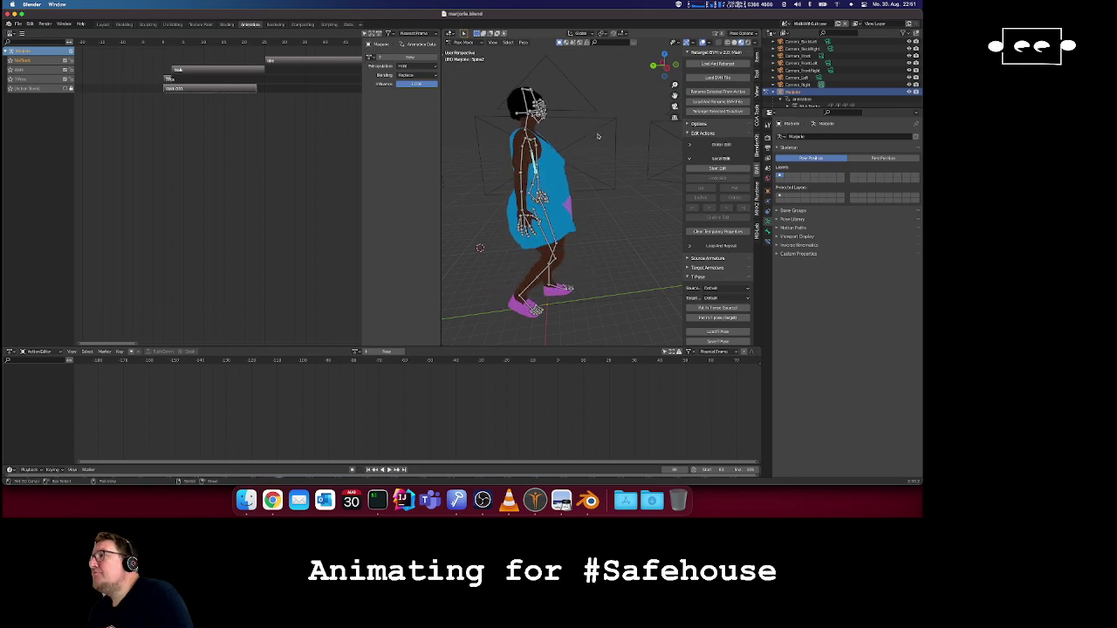
# - Load the WalkWithSuitcase action into the Action Editor with the playhead at the start of the walk
pyautogui.click(354, 351)
pyautogui.click(375, 375)
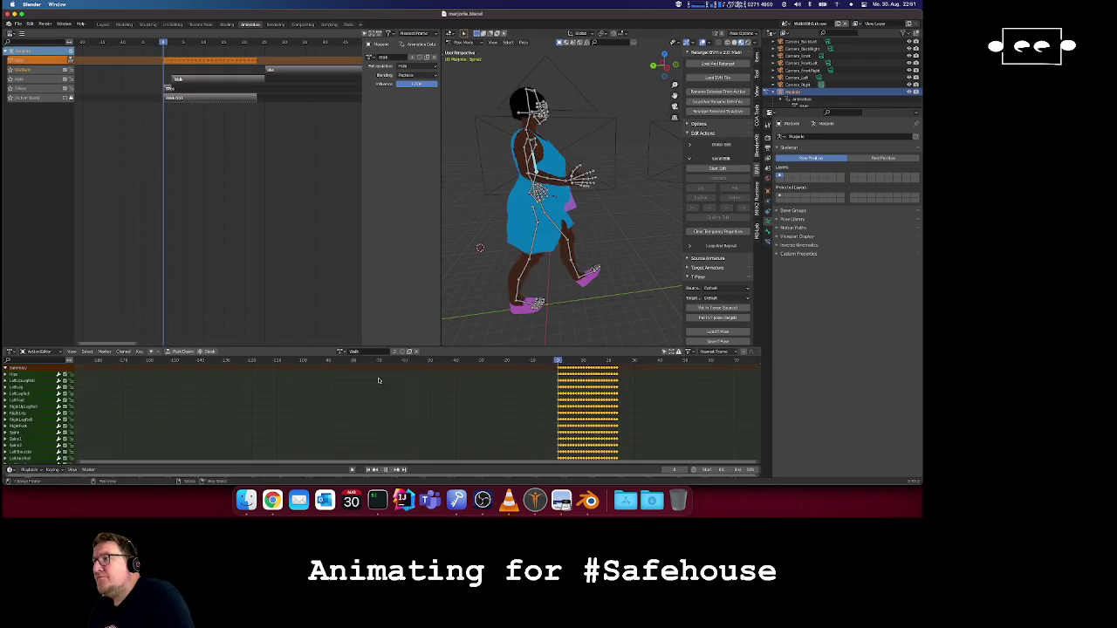
pyautogui.click(342, 351)
pyautogui.click(375, 380)
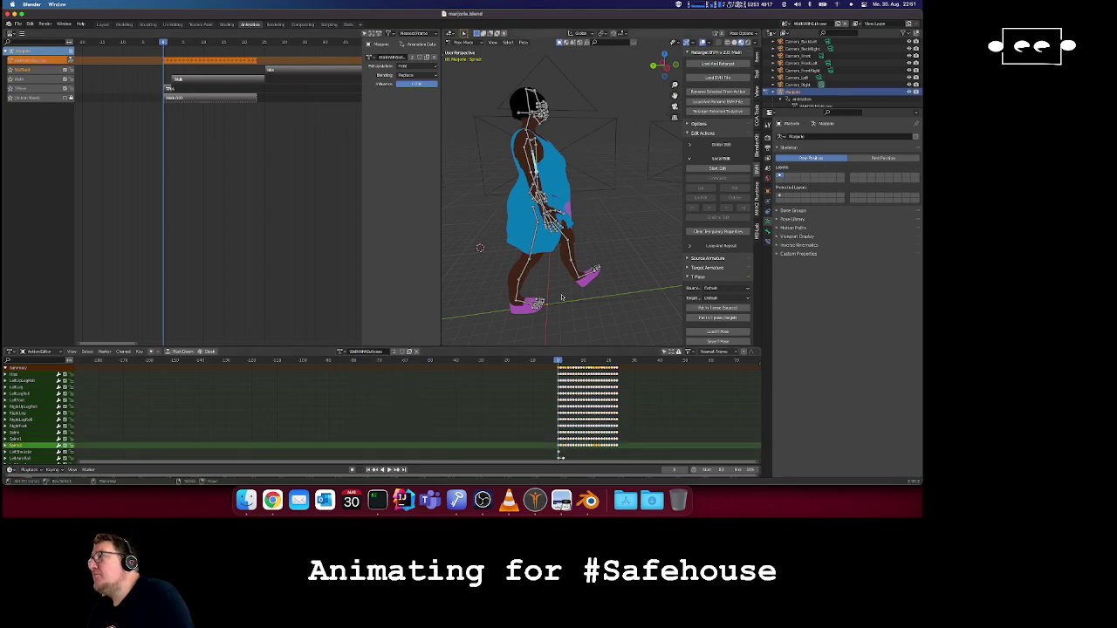
pyautogui.rightClick(561, 366)
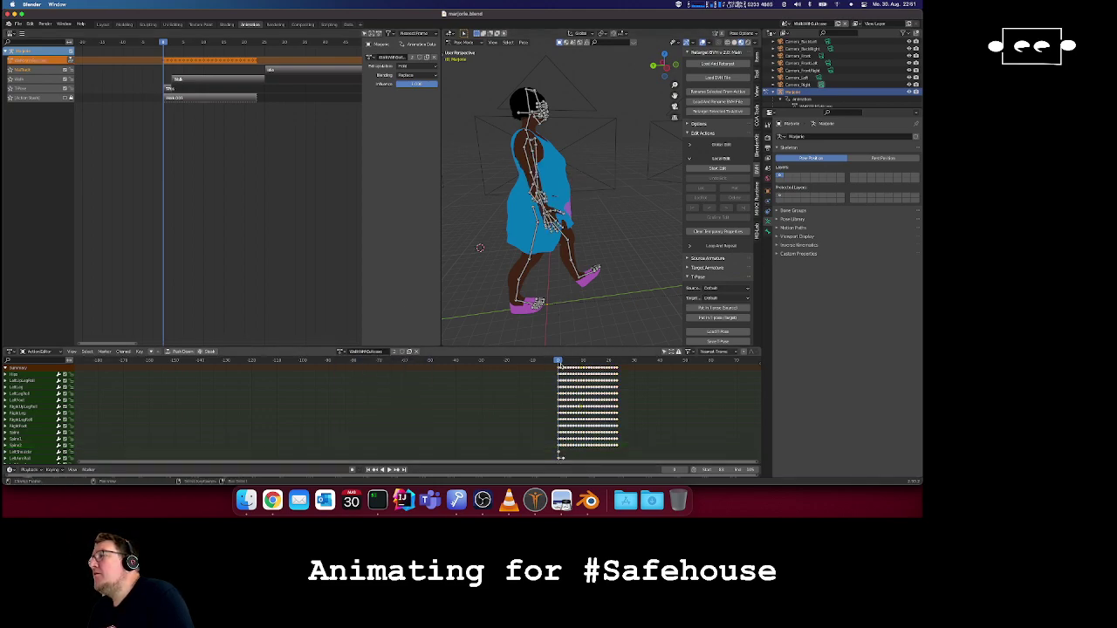
# - Step frame by frame from the start of the walk to its last frame, examining the arm and leg motion
pyautogui.press('Right')
pyautogui.press('Right')
pyautogui.press('Right')
pyautogui.press('Right')
pyautogui.press('Right')
pyautogui.press('Right')
pyautogui.press('Right')
pyautogui.press('Right')
pyautogui.press('Right')
pyautogui.press('Right')
pyautogui.press('Right')
pyautogui.press('Right')
pyautogui.press('Right')
pyautogui.press('Right')
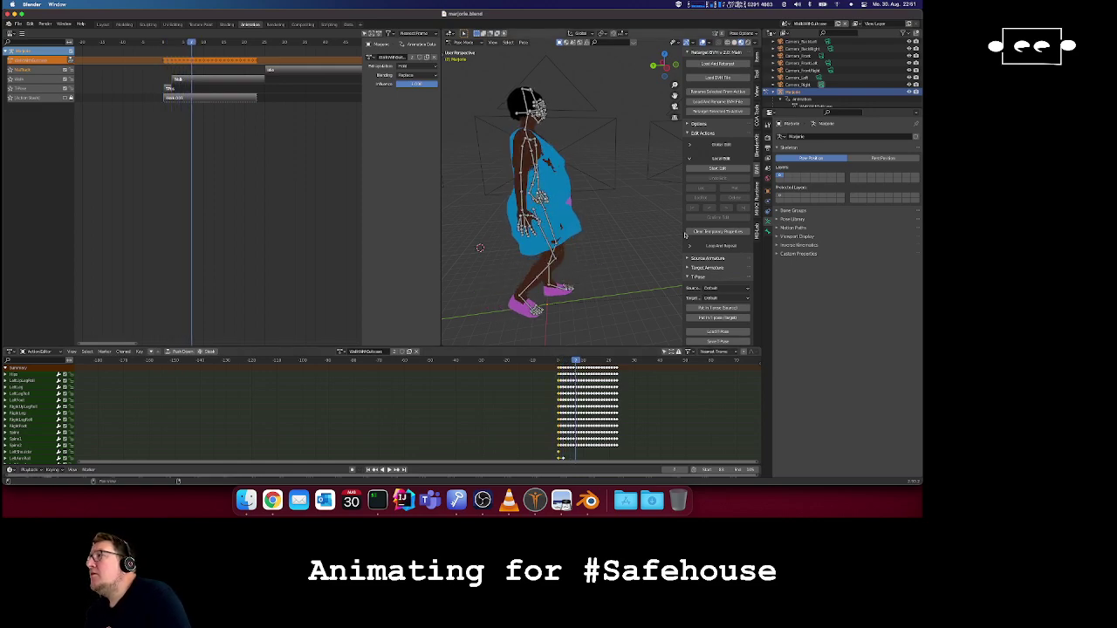
pyautogui.press('Right')
pyautogui.press('Right')
pyautogui.press('Right')
pyautogui.press('Right')
pyautogui.press('Right')
pyautogui.press('Right')
pyautogui.press('Right')
pyautogui.press('Right')
pyautogui.press('Right')
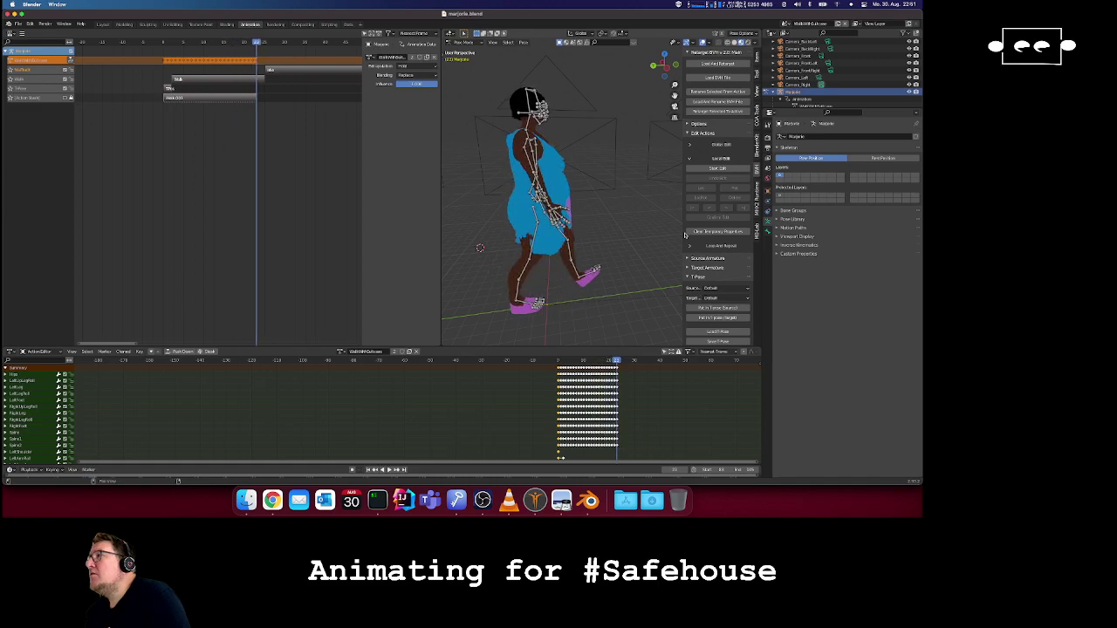
# - Step backward through the walk from its last frame to its first, examining the character's pose on each frame
pyautogui.press('Left')
pyautogui.press('Left')
pyautogui.press('Left')
pyautogui.press('Left')
pyautogui.press('Left')
pyautogui.press('Left')
pyautogui.press('Left')
pyautogui.press('Left')
pyautogui.press('Left')
pyautogui.press('Left')
pyautogui.press('Left')
pyautogui.press('Left')
pyautogui.press('Left')
pyautogui.press('Left')
pyautogui.press('Left')
pyautogui.press('Left')
pyautogui.press('Left')
pyautogui.press('Left')
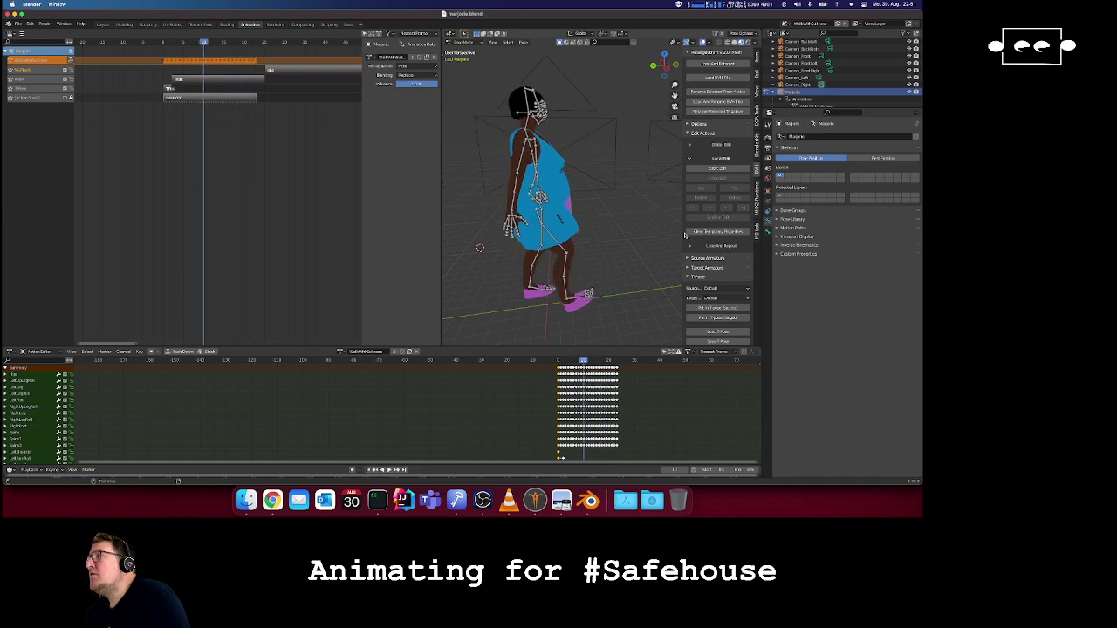
pyautogui.press('Left')
pyautogui.press('Left')
pyautogui.press('Left')
pyautogui.press('Left')
pyautogui.press('Left')
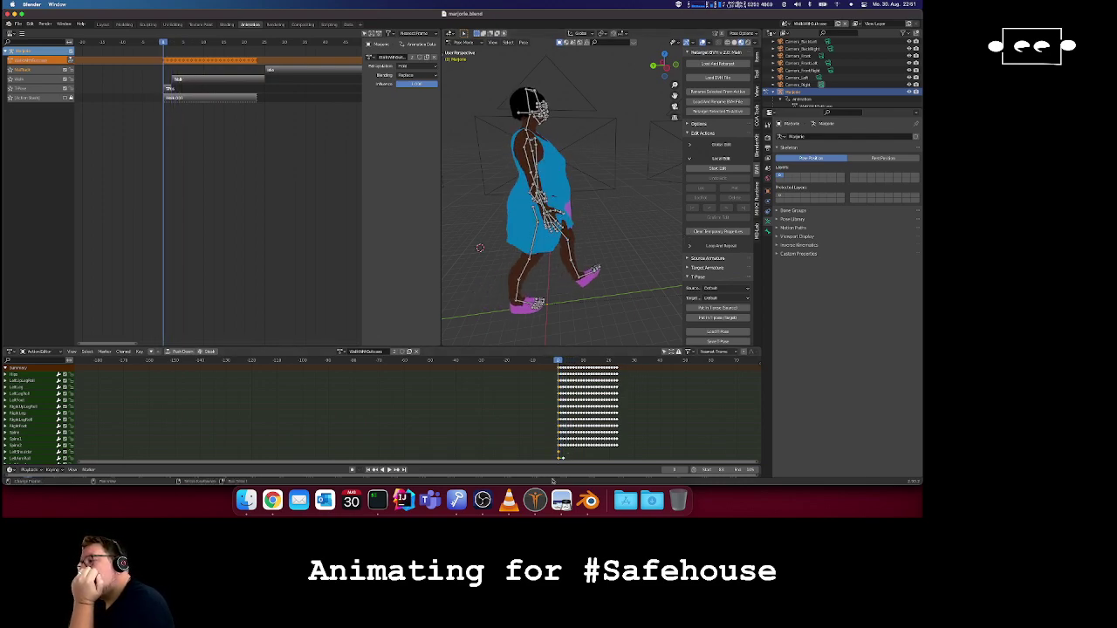
pyautogui.press('super+Tab')
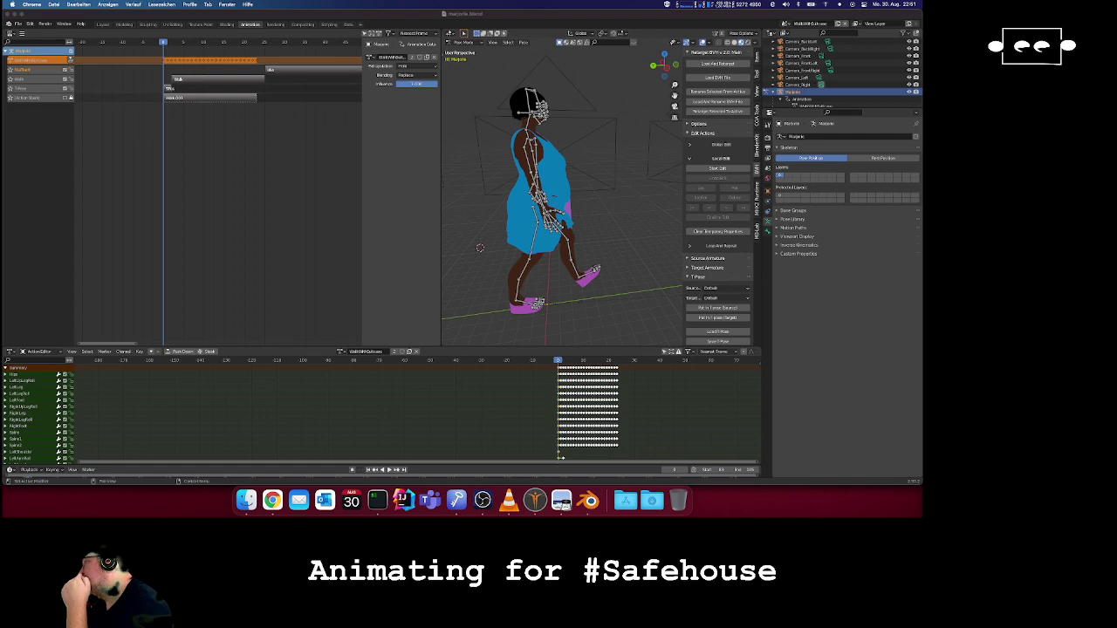
pyautogui.click(547, 15)
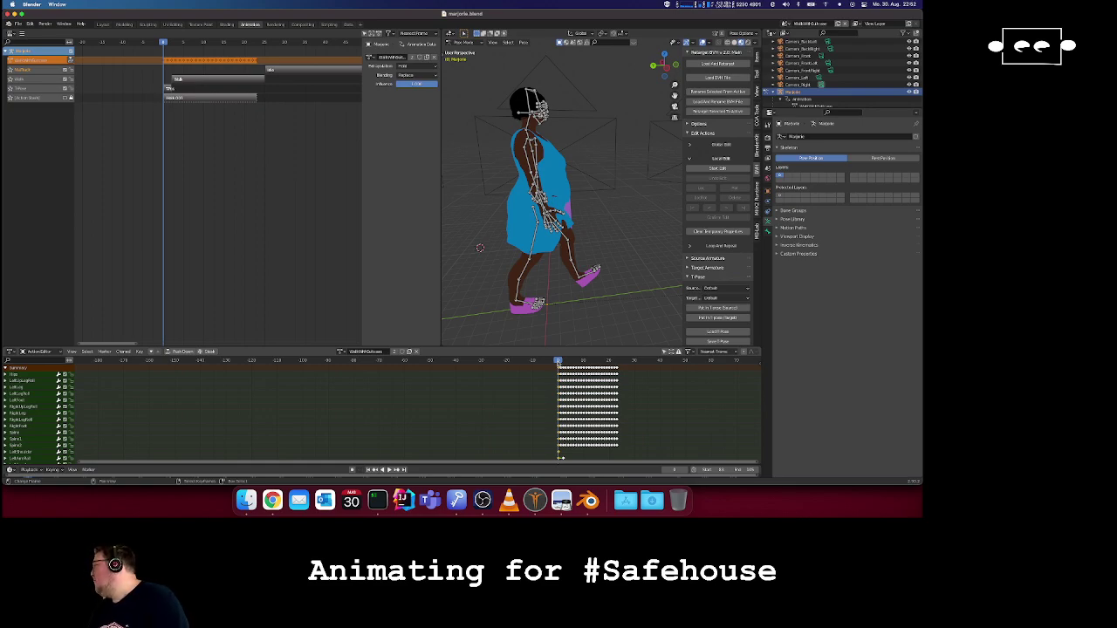
pyautogui.press('super+Tab')
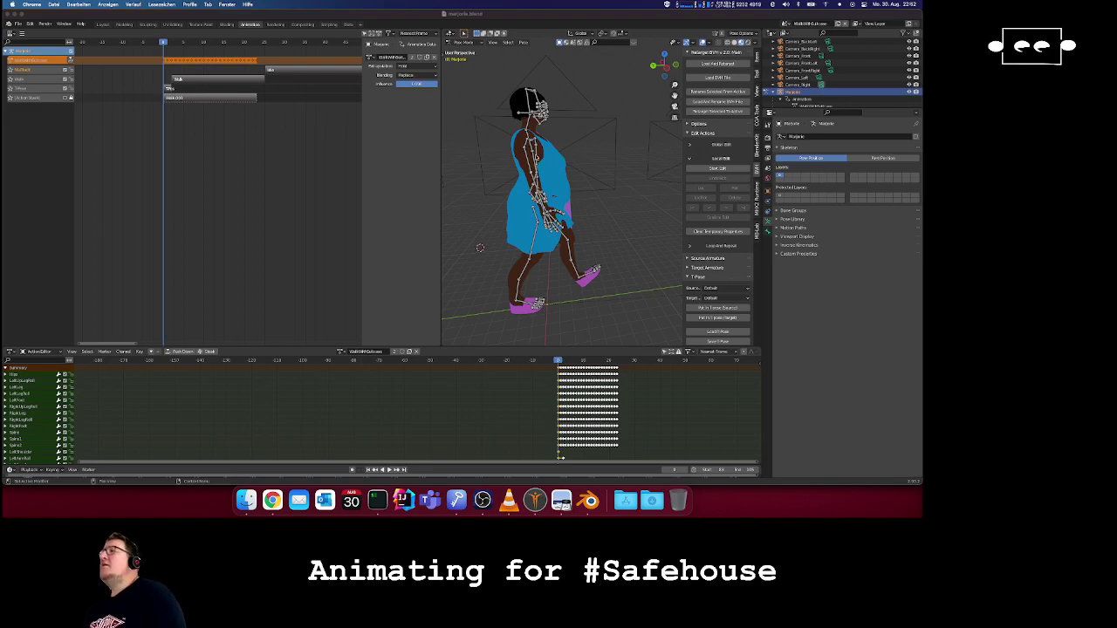
# - Play the walk briefly, select the RightShoulder bone in an elevated front view and bring its channel into view in the Action Editor
pyautogui.click(529, 145)
pyautogui.press('space')
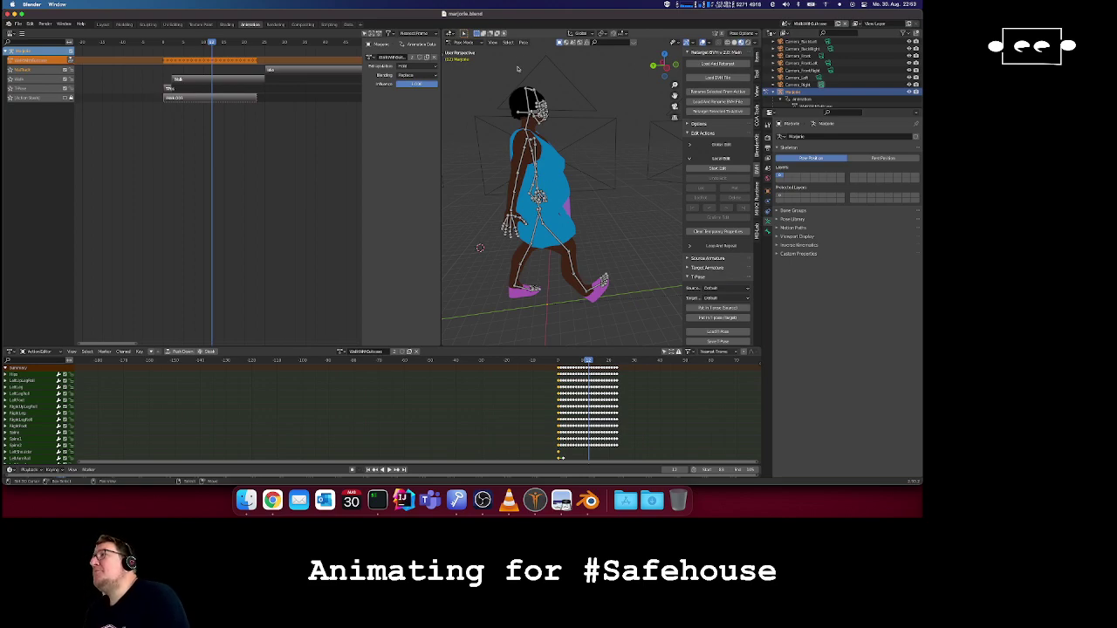
pyautogui.moveTo(550, 185); pyautogui.dragTo(569, 203, button='middle')
pyautogui.moveTo(516, 115)
pyautogui.mouseDown(button='middle')
pyautogui.moveTo(588, 116)
pyautogui.moveTo(516, 114)
pyautogui.mouseUp(button='middle')
pyautogui.click(515, 146)
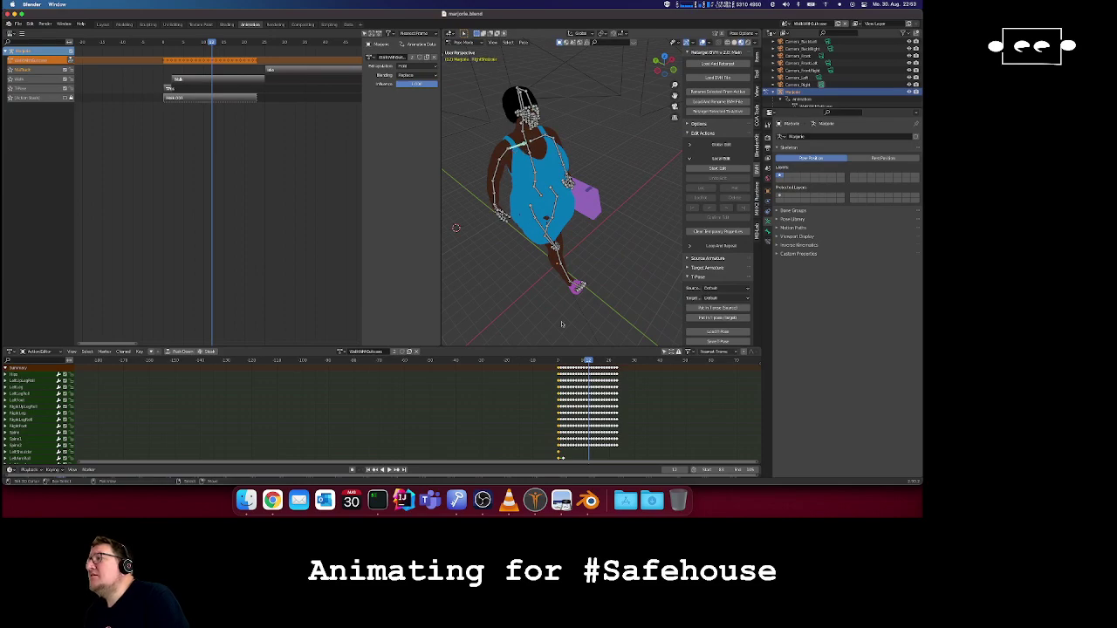
pyautogui.scroll(-3, 595, 416)
pyautogui.scroll(-3, 596, 416)
# - Step backward to the early frames of the walk, examining how the right shoulder moves
pyautogui.press('Left')
pyautogui.press('Left')
pyautogui.press('Left')
pyautogui.press('Left')
pyautogui.press('Left')
pyautogui.press('Left')
pyautogui.press('Left')
pyautogui.press('Left')
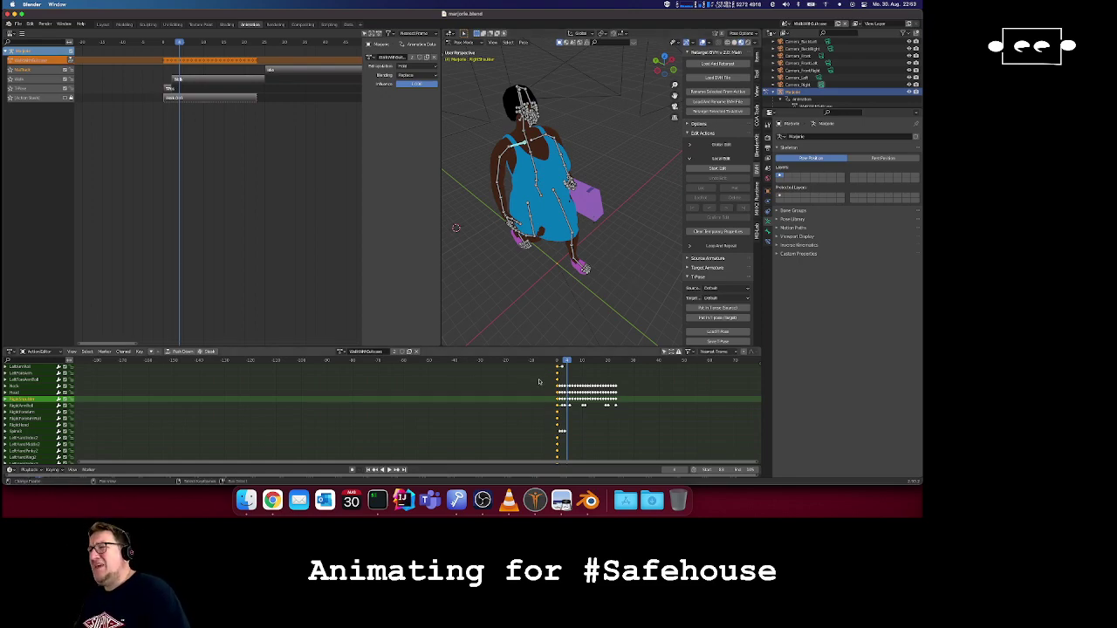
pyautogui.click(564, 401)
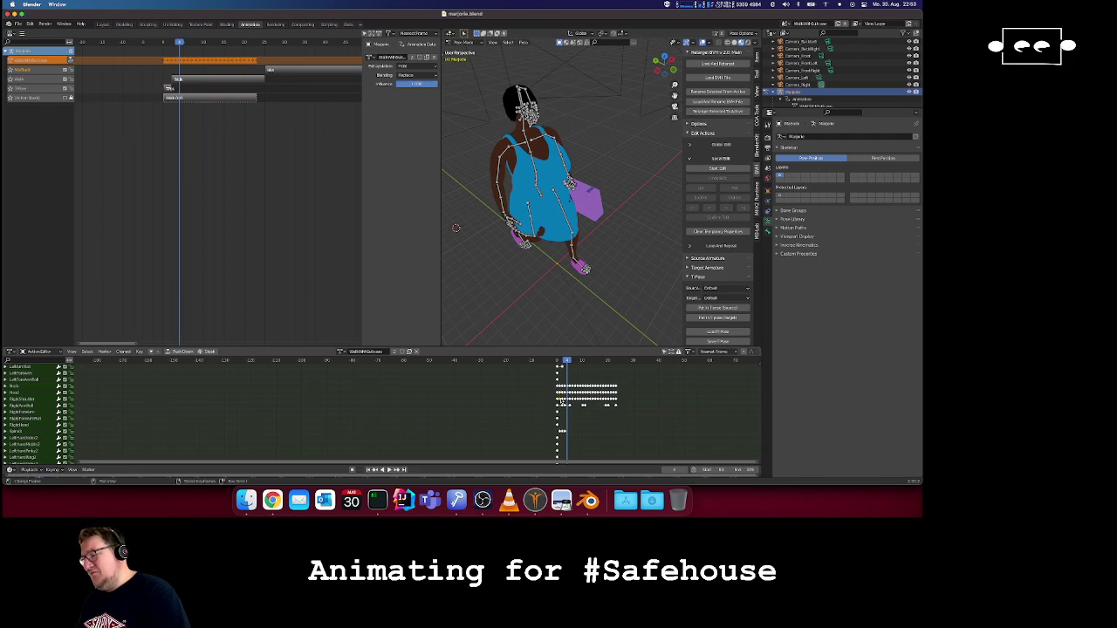
pyautogui.press('b')
pyautogui.moveTo(559, 394); pyautogui.dragTo(633, 401)
pyautogui.press('x')
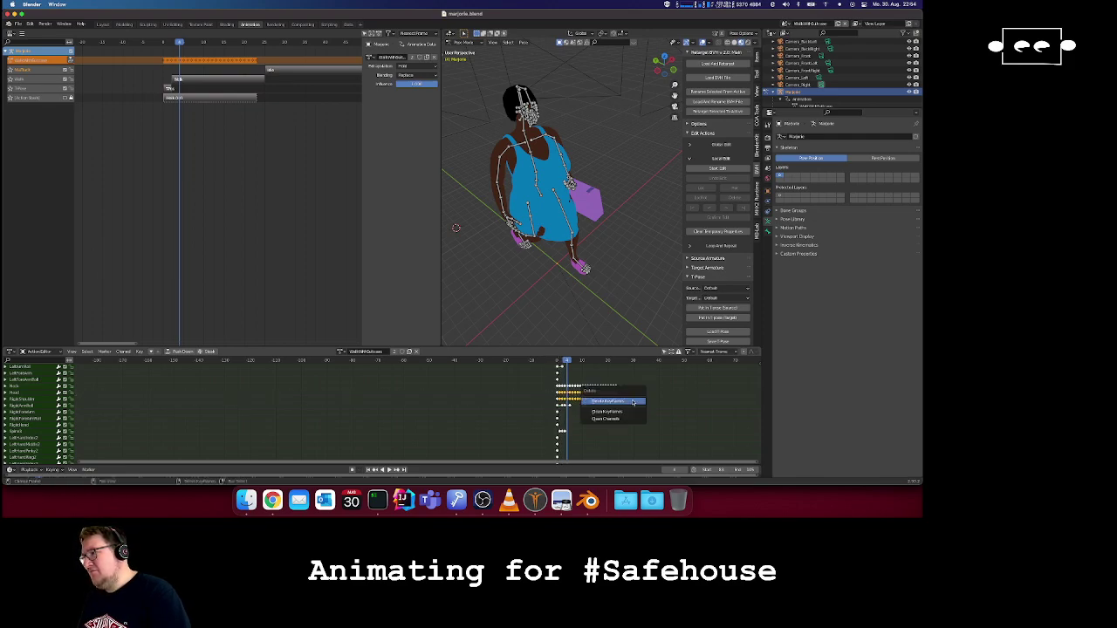
pyautogui.click(633, 401)
# - Delete all RightShoulder keyframes after the first frame of the WalkWithSuitcase action
pyautogui.press('b')
pyautogui.moveTo(558, 396); pyautogui.dragTo(622, 403)
pyautogui.press('x')
pyautogui.click(622, 401)
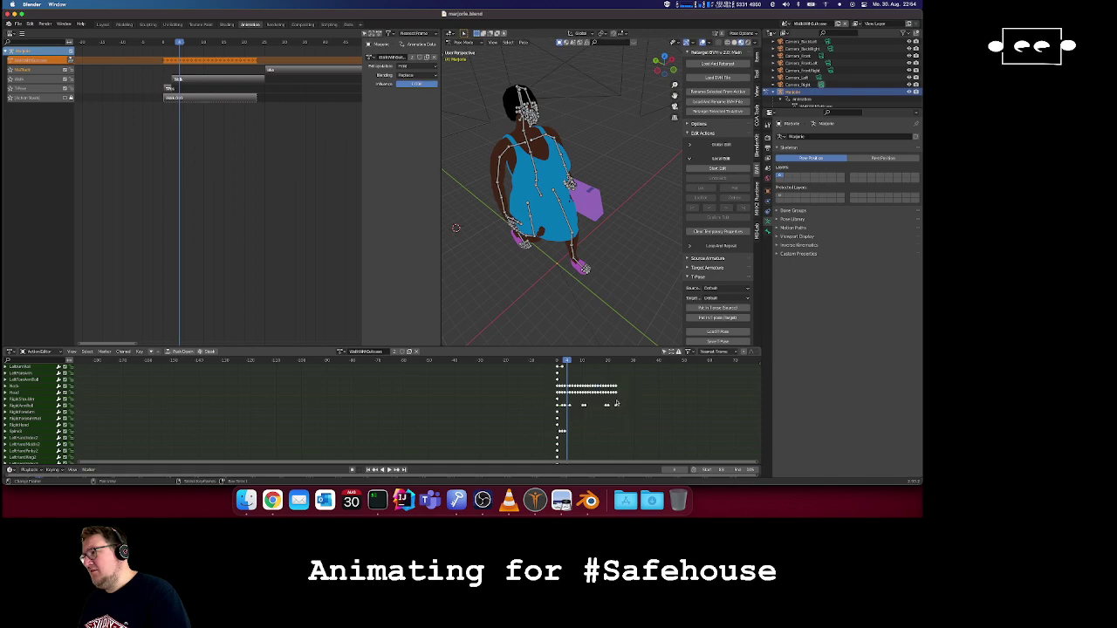
# - Play the walk from its first frame to examine the right shoulder's motion, and return to the first frame
pyautogui.click(556, 361)
pyautogui.press('space')
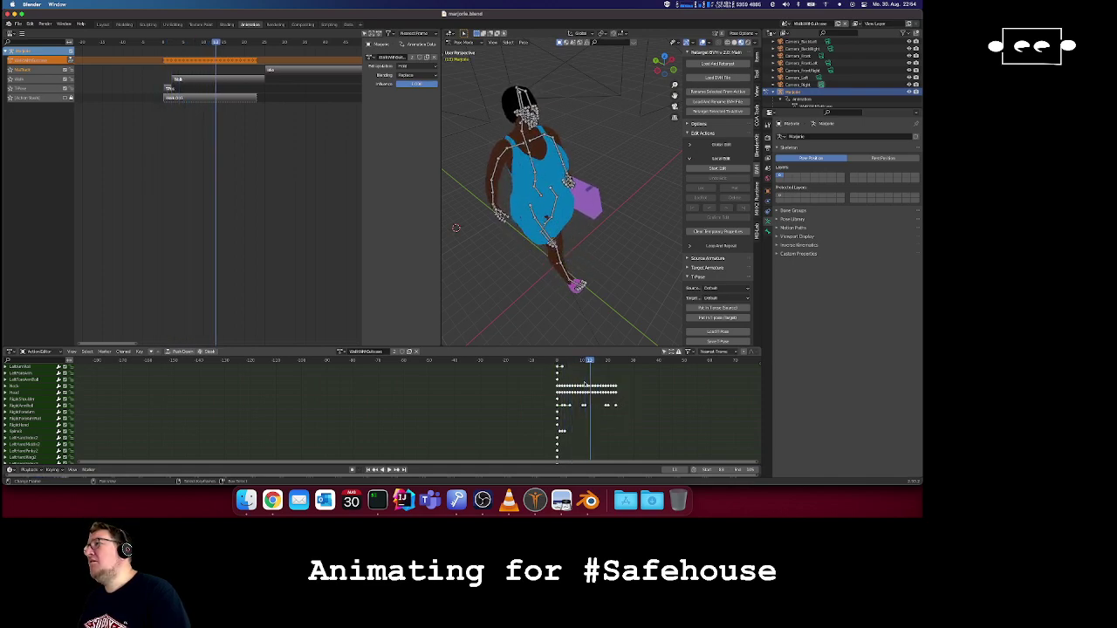
pyautogui.press('space')
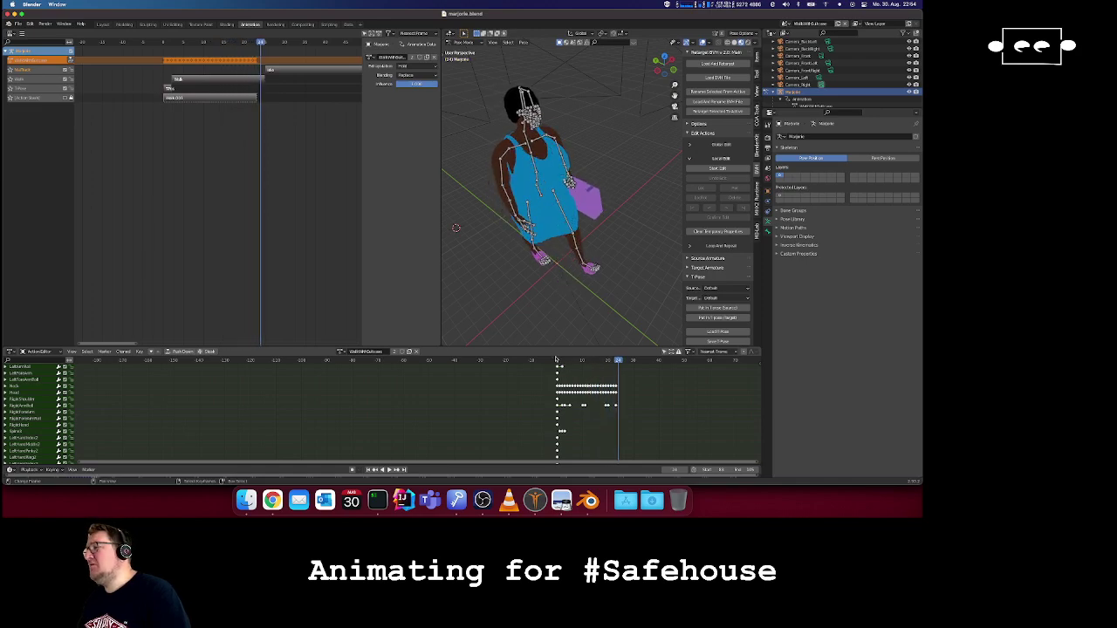
pyautogui.click(557, 359)
# - Unlink the walk action and play the walk through the camera in the Layout workspace, returning to the start of the preview range
pyautogui.click(416, 352)
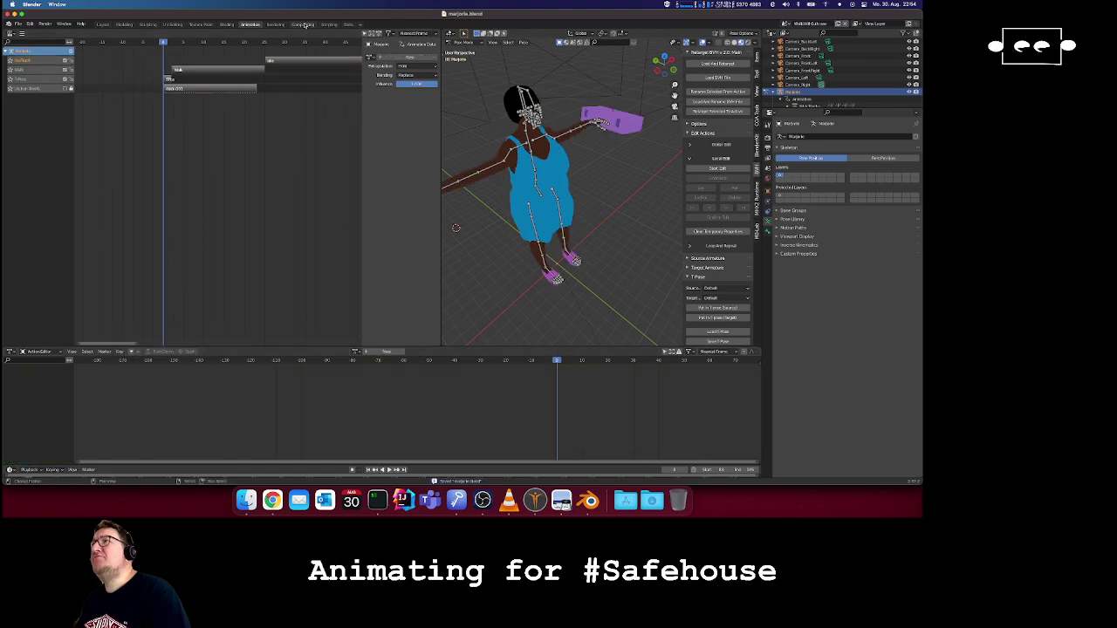
pyautogui.click(104, 24)
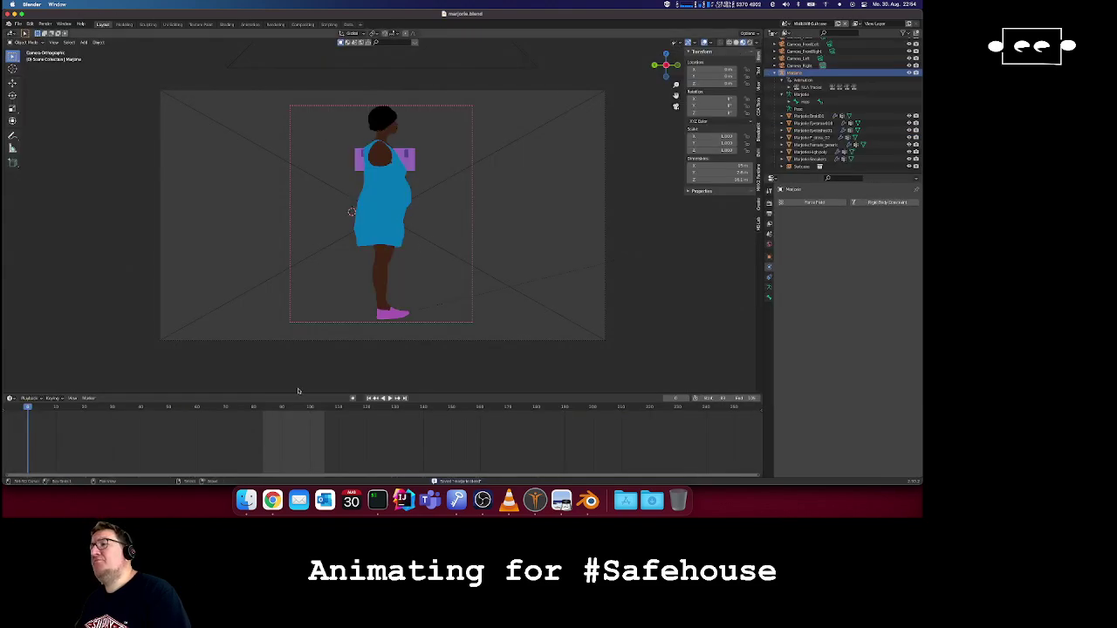
pyautogui.click(264, 408)
pyautogui.press('space')
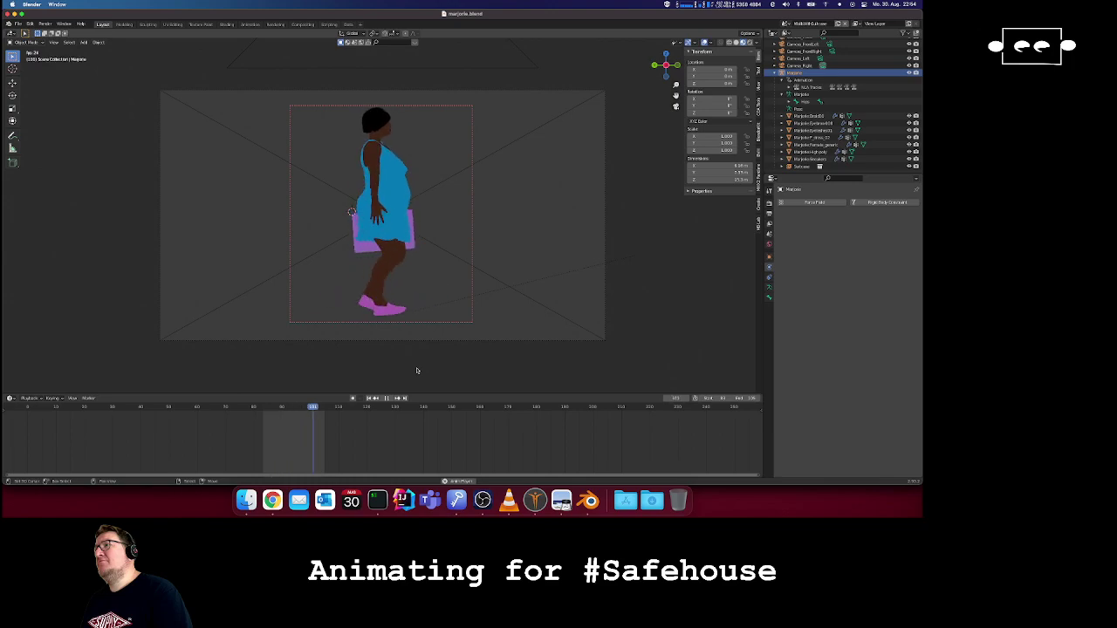
pyautogui.press('space')
pyautogui.click(265, 407)
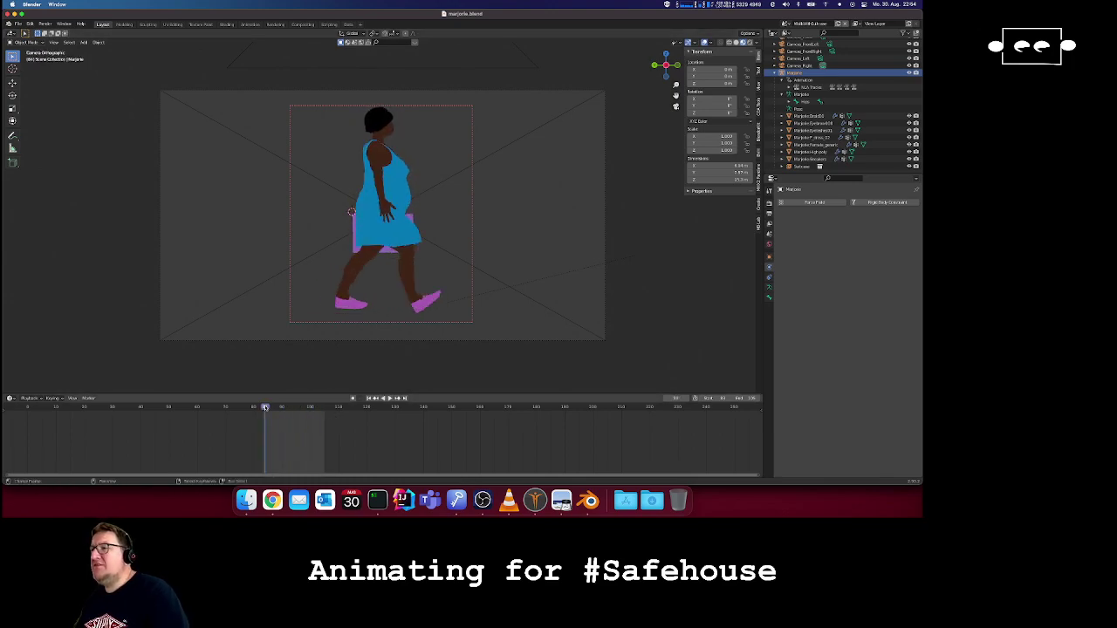
pyautogui.moveTo(266, 407); pyautogui.dragTo(263, 407)
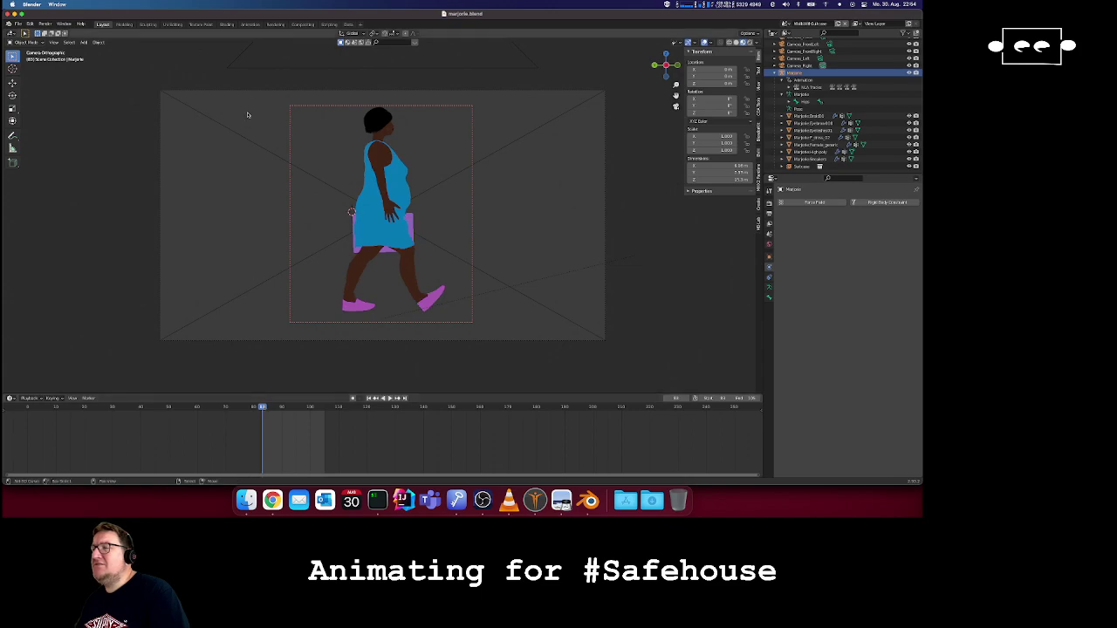
# - Return to the Animation workspace, view the character from the side and load the WalkWithSuitcase action again
pyautogui.click(250, 24)
pyautogui.moveTo(567, 236); pyautogui.dragTo(607, 245, button='middle')
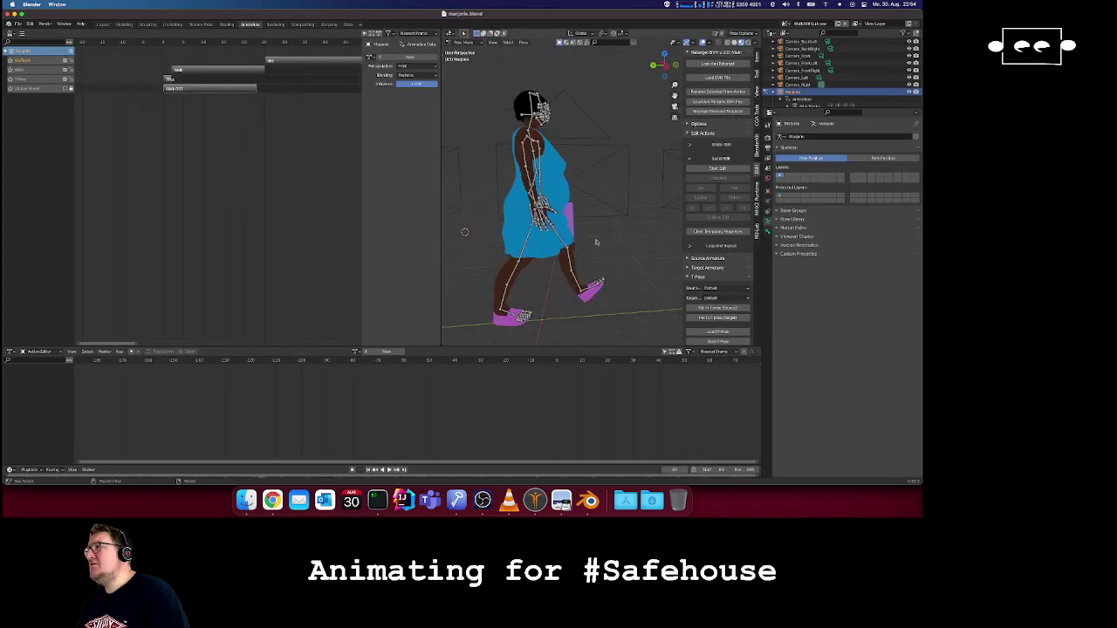
pyautogui.click(353, 352)
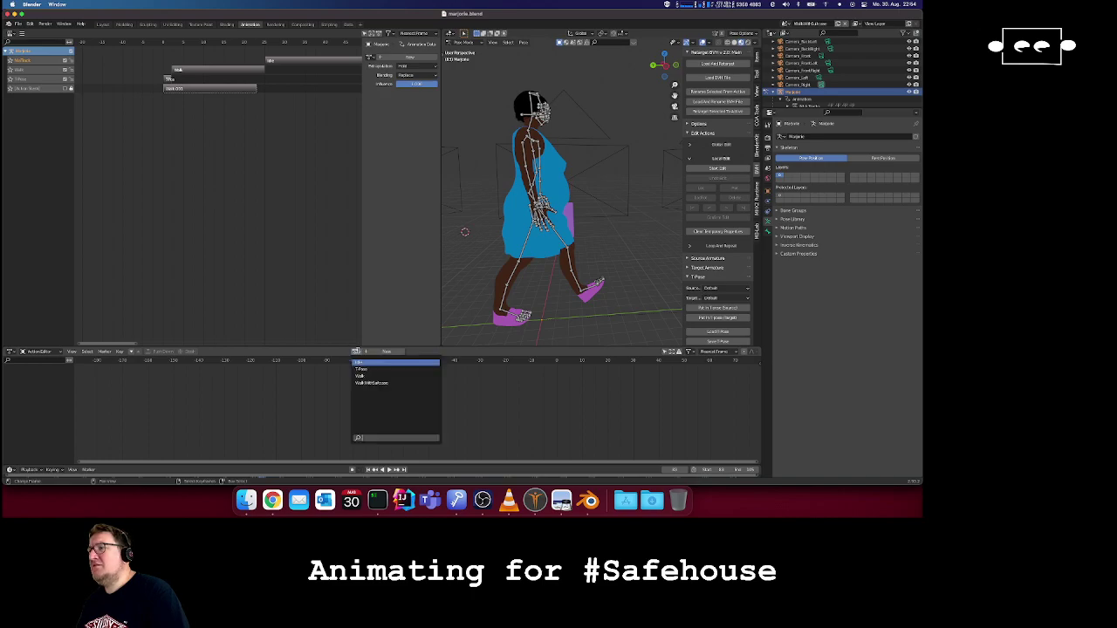
pyautogui.click(386, 384)
# - Step back and forth through the first frames of the walk, examining the right arm and shoulder up close from the side
pyautogui.press('super+Tab')
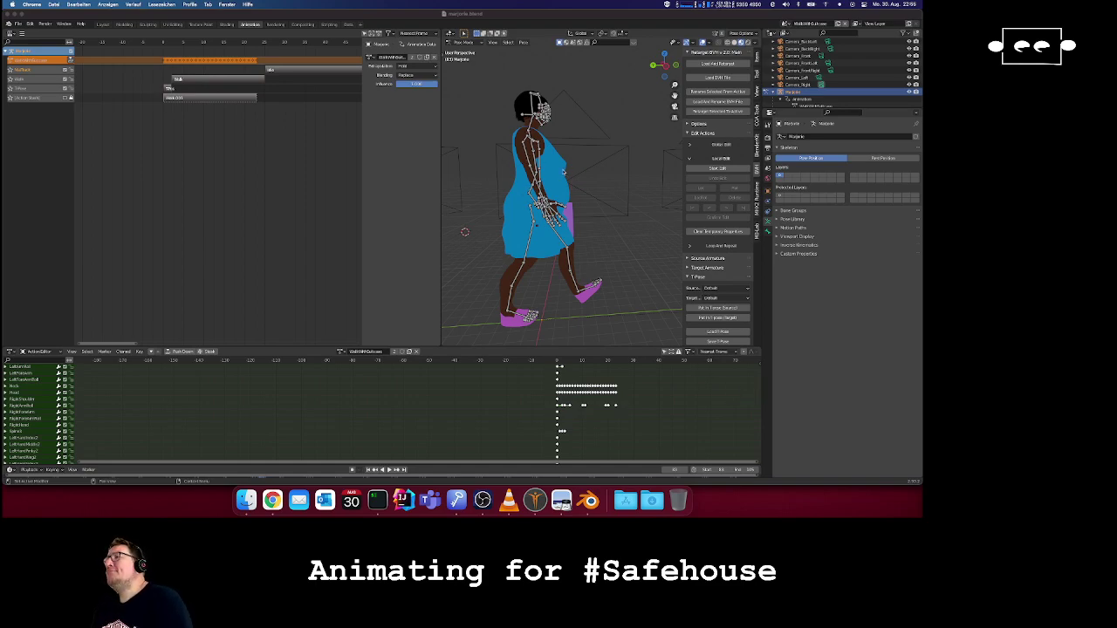
pyautogui.keyDown('shift'); pyautogui.moveTo(524, 139); pyautogui.dragTo(537, 162, button='middle'); pyautogui.keyUp('shift')
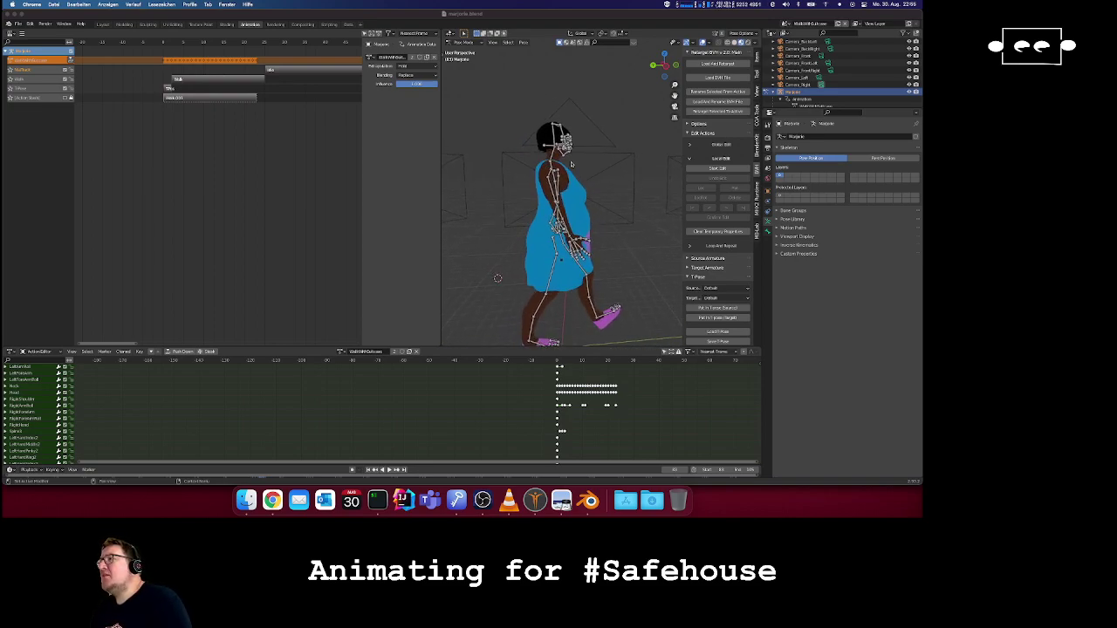
pyautogui.scroll(5, 567, 212)
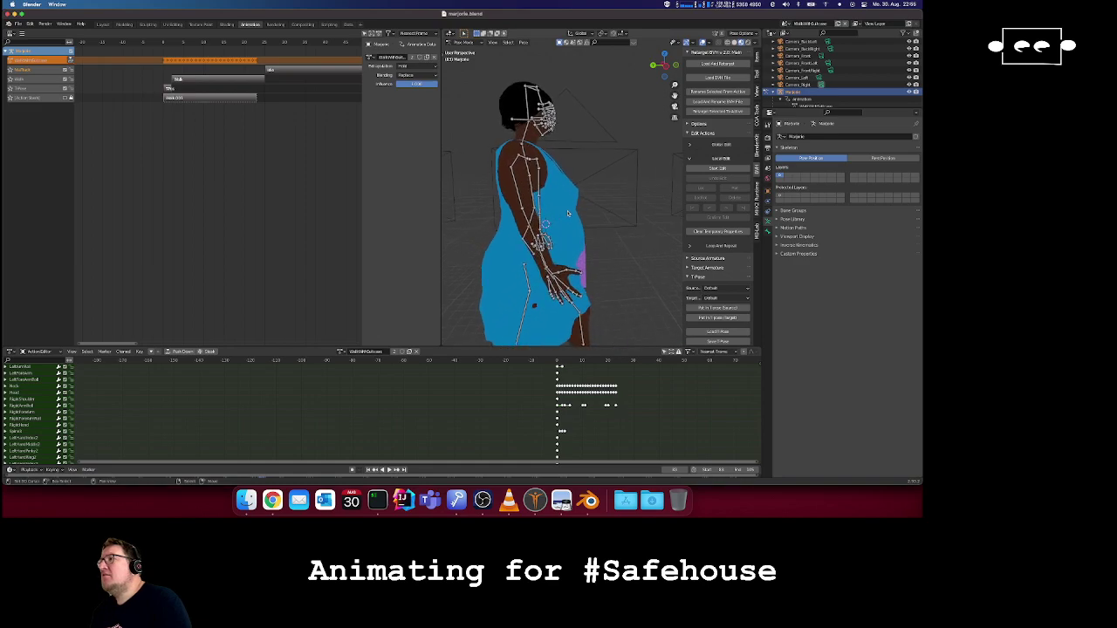
pyautogui.moveTo(522, 192); pyautogui.dragTo(509, 193, button='middle')
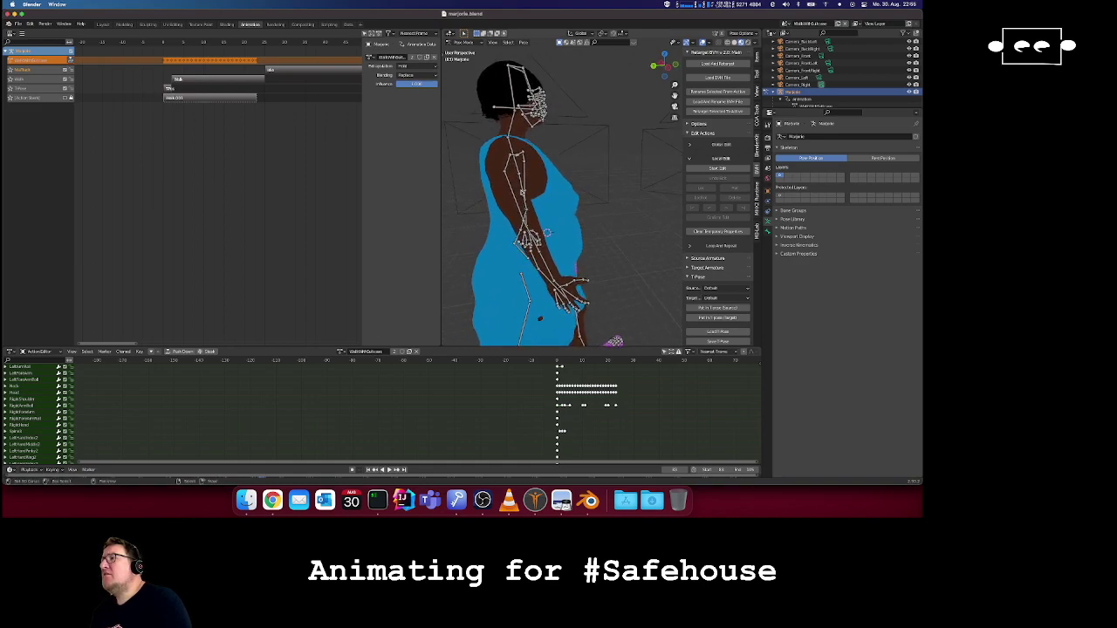
pyautogui.hotkey('shift', 'Left')
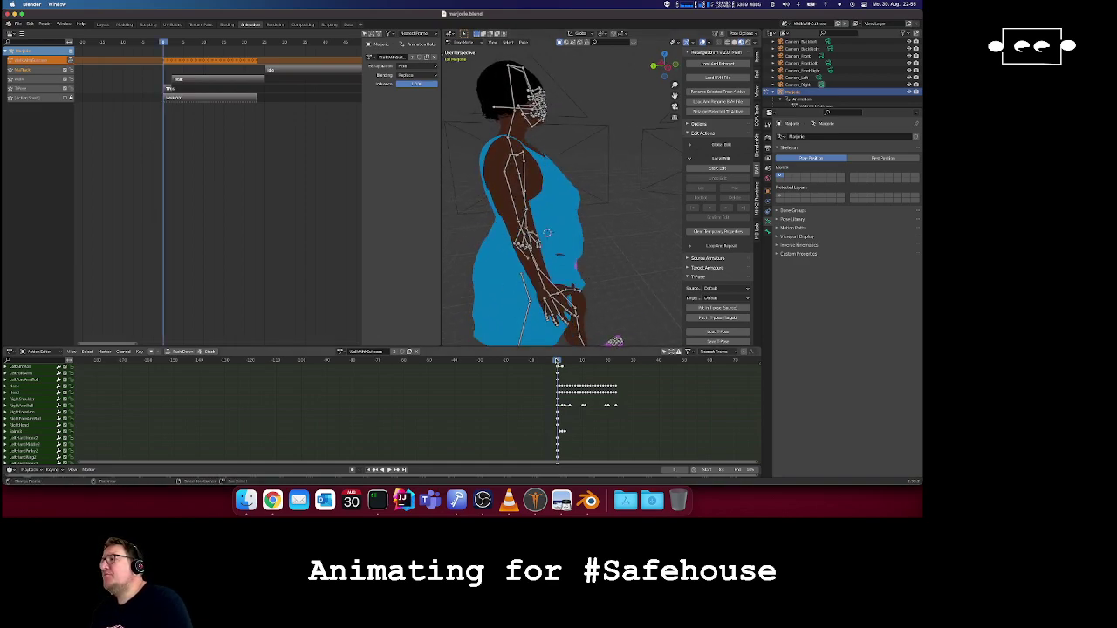
pyautogui.press('Right')
pyautogui.press('Right')
pyautogui.press('Left')
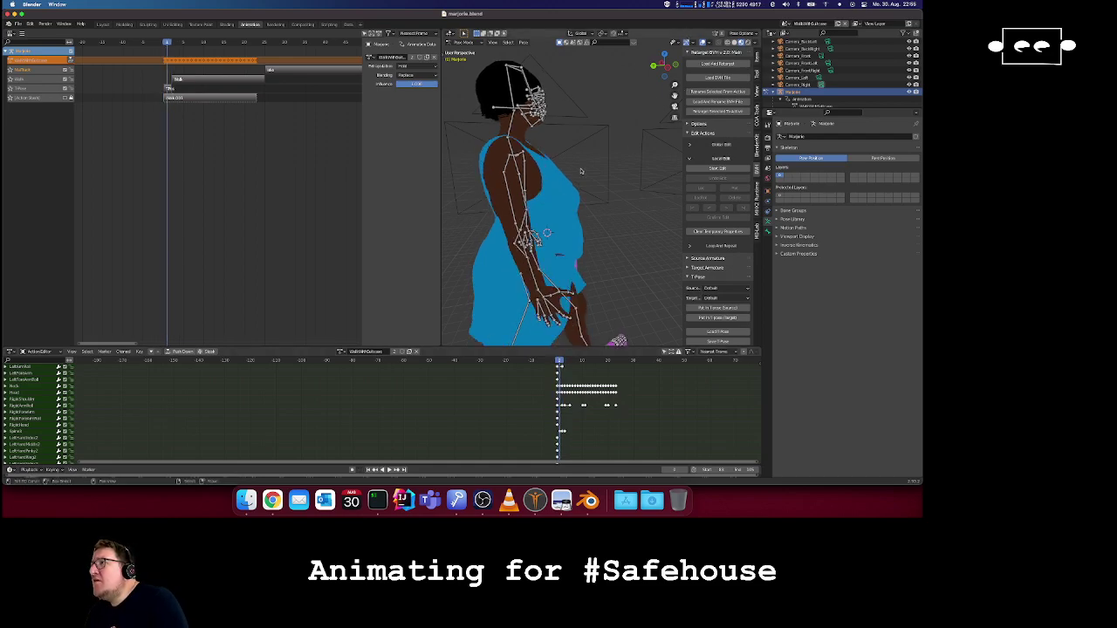
pyautogui.press('Right')
pyautogui.press('Right')
pyautogui.press('Right')
pyautogui.press('Right')
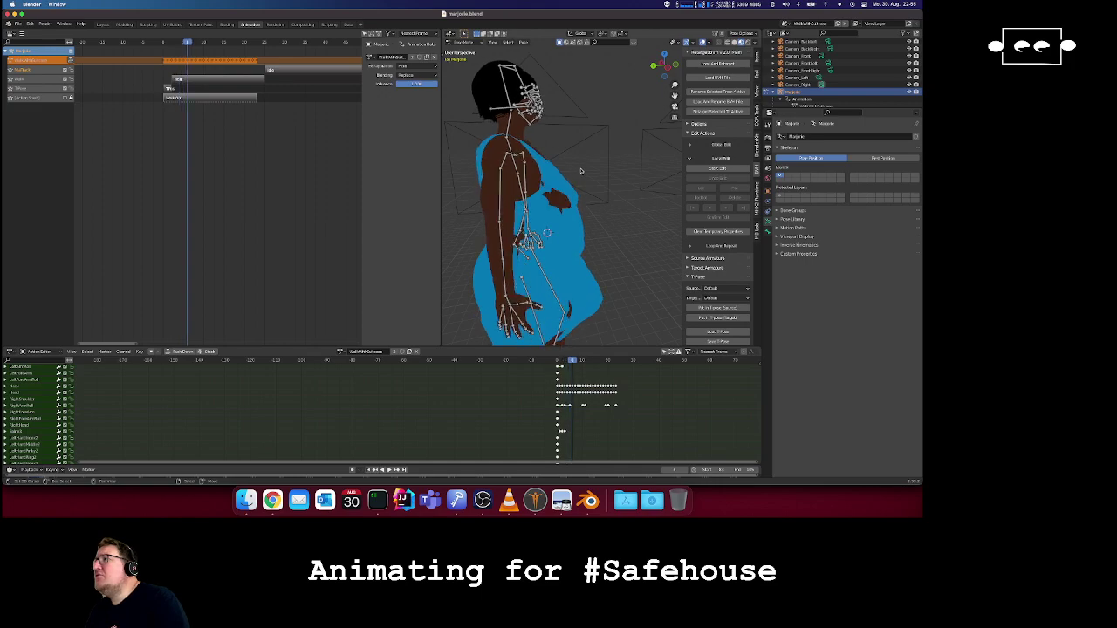
pyautogui.press('Left')
pyautogui.press('Left')
pyautogui.press('Left')
pyautogui.press('Left')
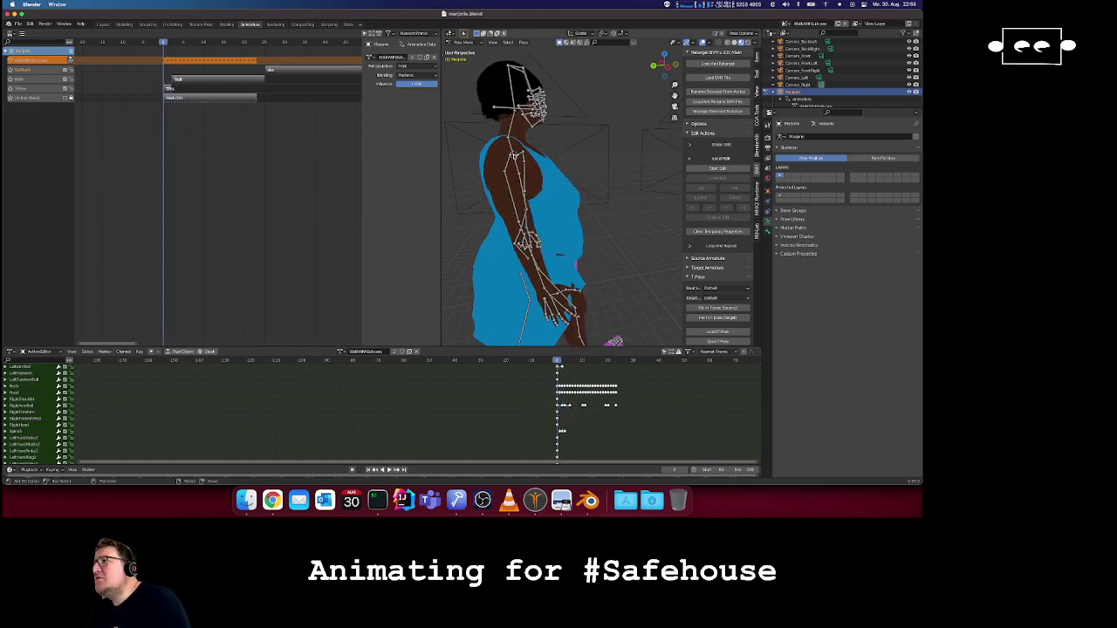
# - Select the RightShoulder bone and step forward and backward through the first half of the walk, examining the shoulder and arm motion
pyautogui.moveTo(517, 157); pyautogui.dragTo(494, 164, button='middle')
pyautogui.rightClick(493, 164)
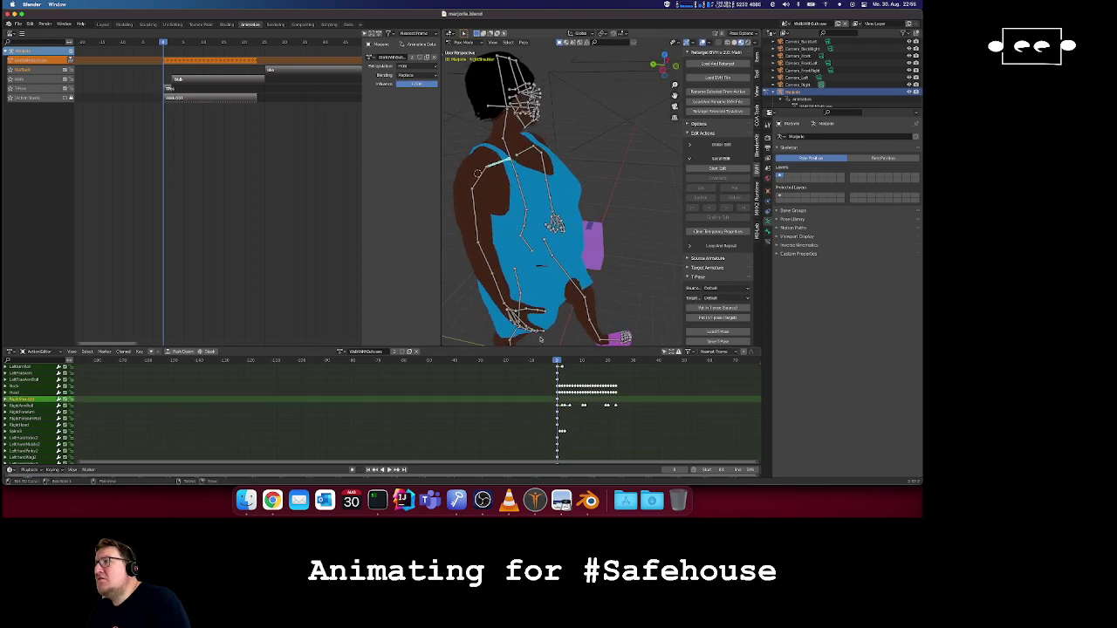
pyautogui.press('Right')
pyautogui.press('Right')
pyautogui.press('Right')
pyautogui.press('Right')
pyautogui.press('Right')
pyautogui.press('Right')
pyautogui.press('Right')
pyautogui.press('Right')
pyautogui.press('Right')
pyautogui.press('Right')
pyautogui.press('Right')
pyautogui.press('Right')
pyautogui.press('Left')
pyautogui.press('Left')
pyautogui.press('Left')
pyautogui.press('Left')
pyautogui.press('Left')
pyautogui.press('Left')
pyautogui.press('Left')
pyautogui.press('Left')
pyautogui.press('Left')
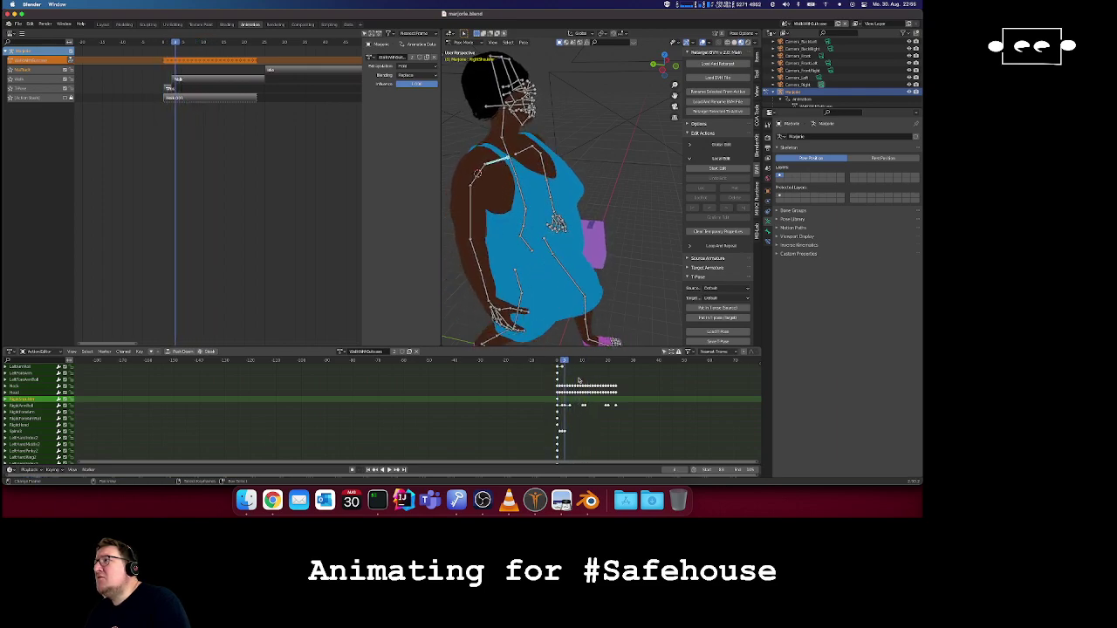
# - Step forward a few frames and back toward the start of the walk, examining the right shoulder and arm
pyautogui.press('Right')
pyautogui.press('Right')
pyautogui.press('Right')
pyautogui.press('Right')
pyautogui.press('Right')
pyautogui.press('Left')
pyautogui.press('Left')
pyautogui.press('Left')
pyautogui.press('Left')
pyautogui.press('Left')
pyautogui.press('Left')
pyautogui.press('Left')
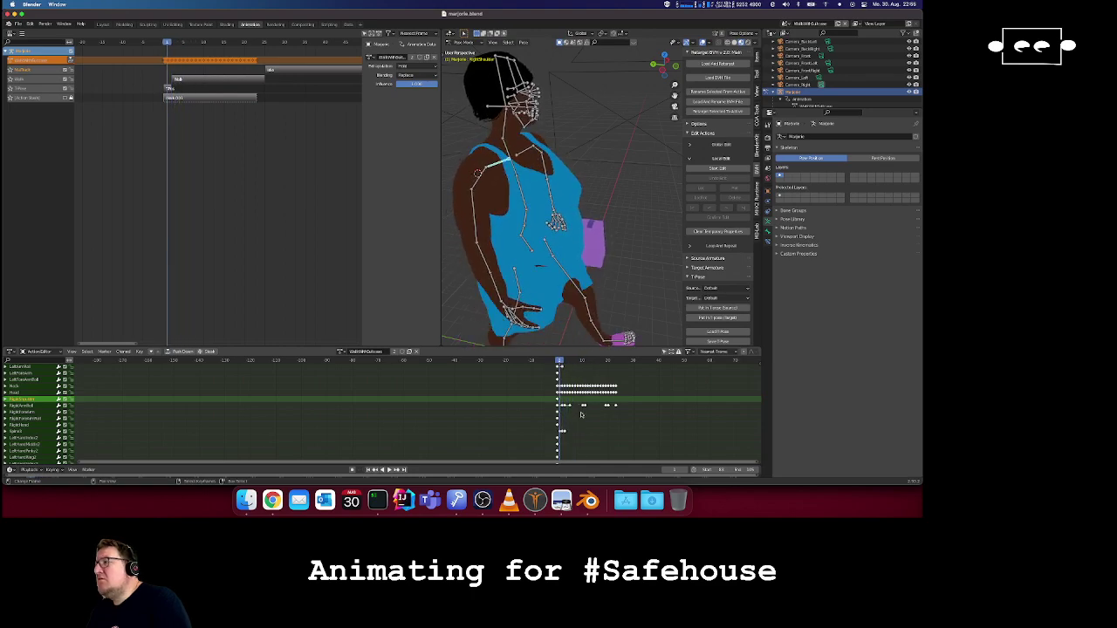
# - Return to the start of the walk, pick the RightShoulder and RightArm bones in turn, and examine the arm from the side
pyautogui.click(558, 401)
pyautogui.click(556, 362)
pyautogui.scroll(5, 580, 400)
pyautogui.scroll(-5, 580, 401)
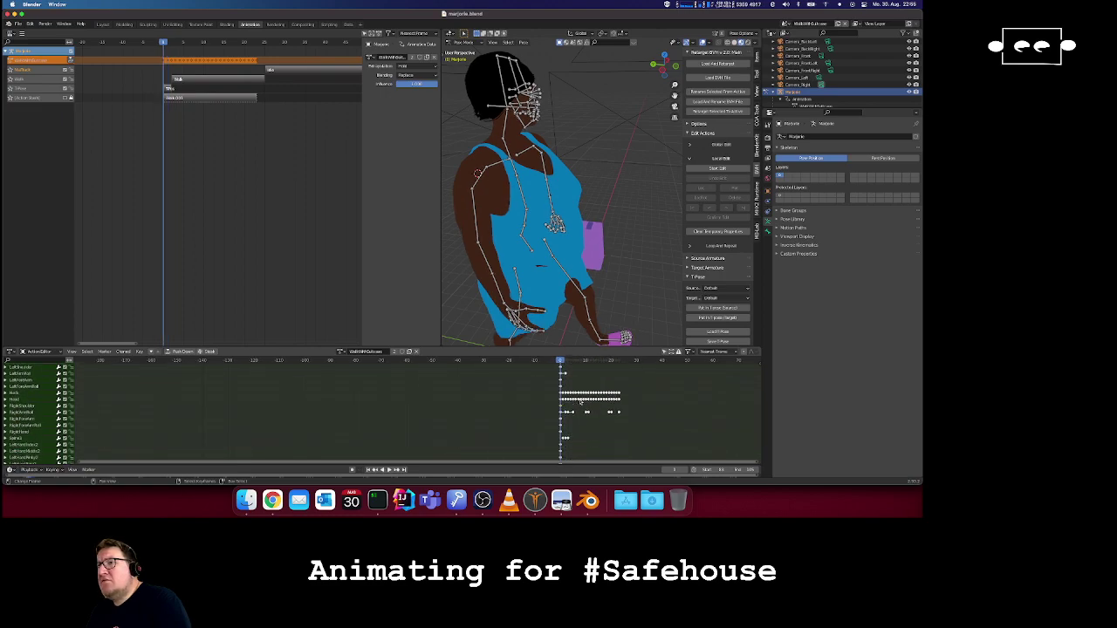
pyautogui.scroll(-3, 581, 401)
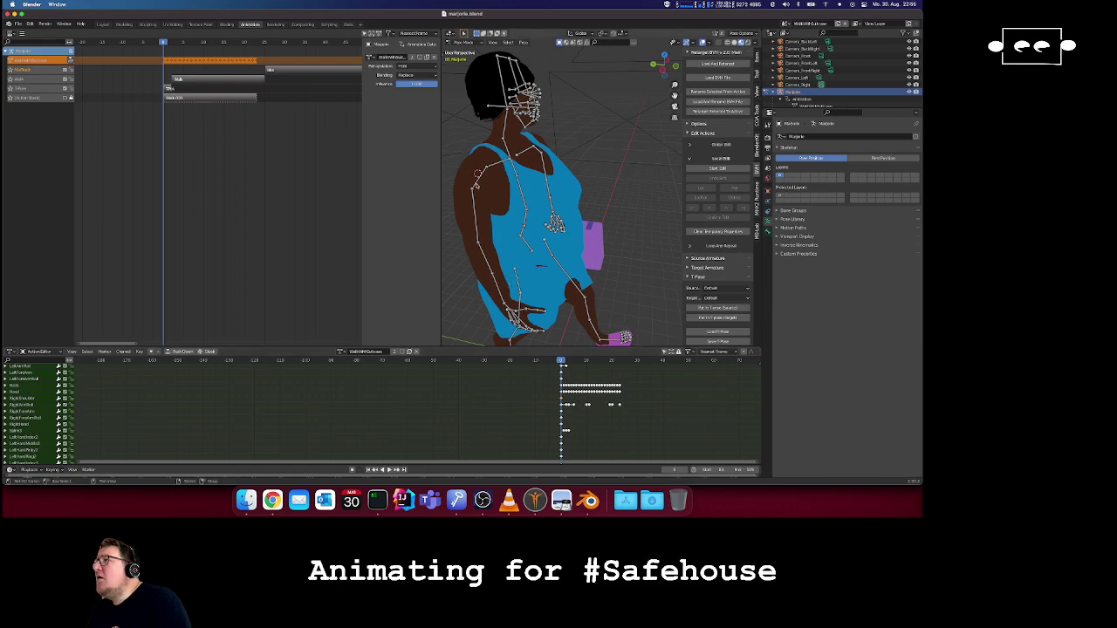
pyautogui.click(490, 165)
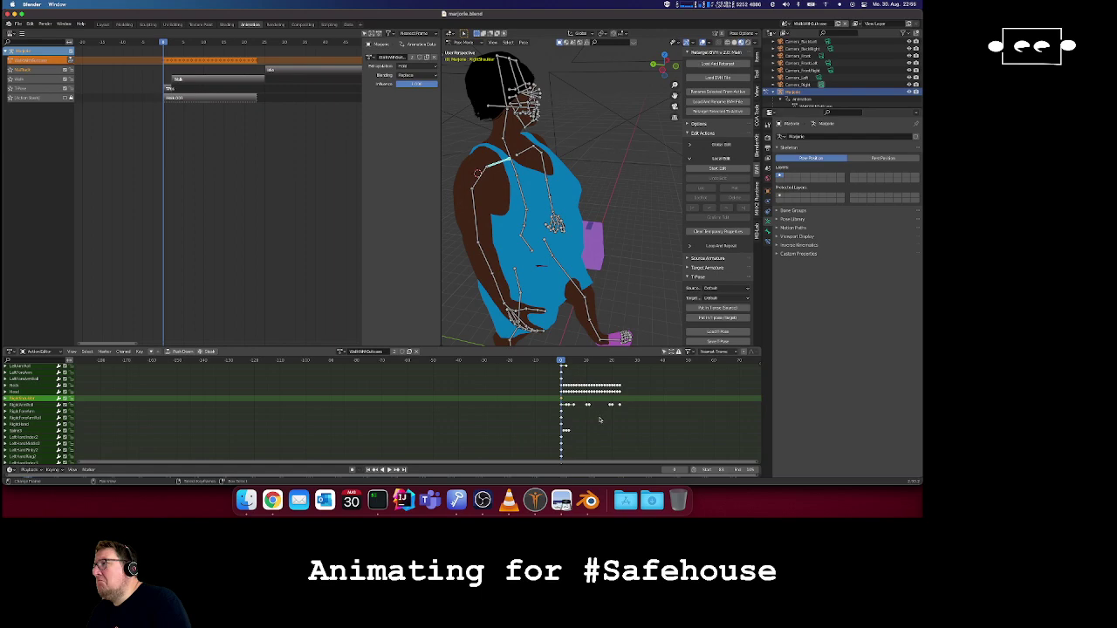
pyautogui.click(476, 176)
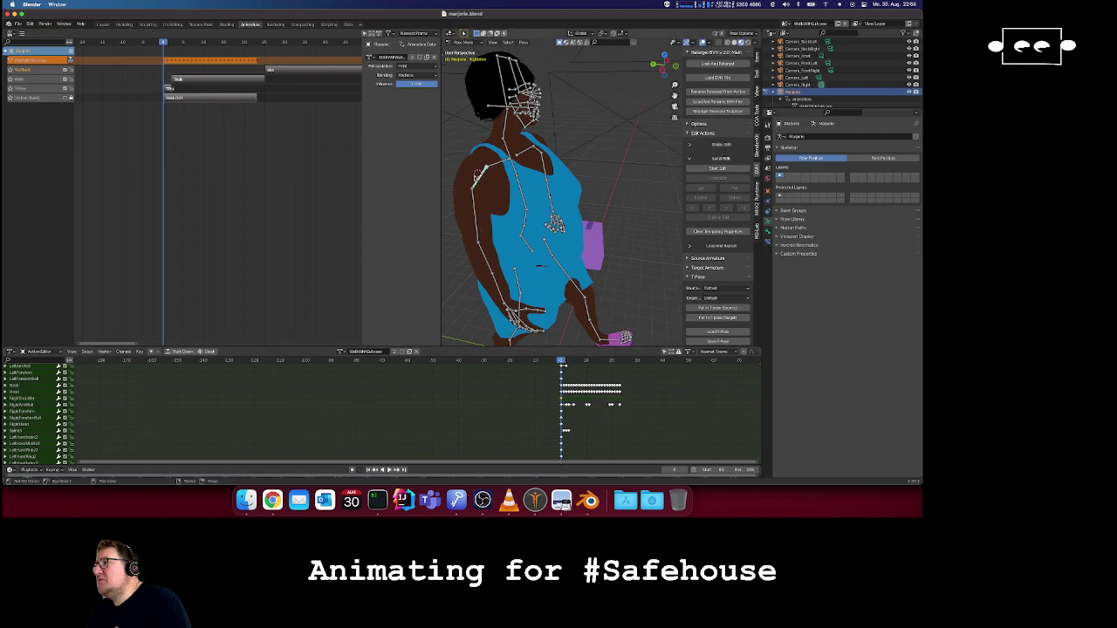
pyautogui.moveTo(527, 251); pyautogui.dragTo(485, 249, button='middle')
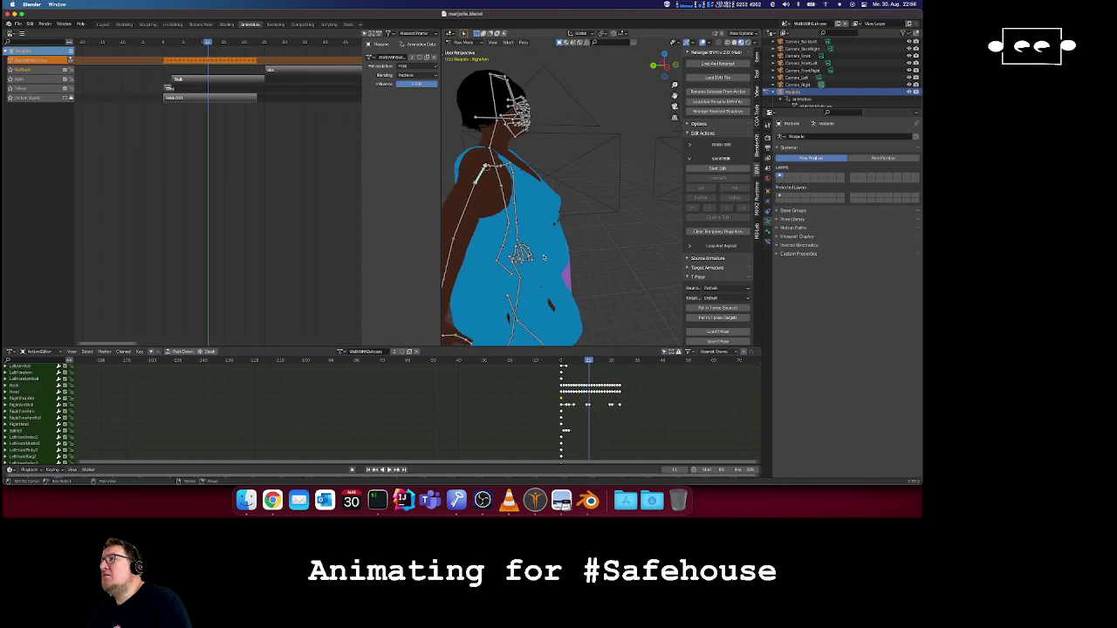
pyautogui.moveTo(544, 257)
pyautogui.mouseDown(button='middle')
pyautogui.moveTo(559, 268)
pyautogui.moveTo(538, 238)
pyautogui.moveTo(559, 241)
pyautogui.moveTo(539, 238)
pyautogui.mouseUp(button='middle')
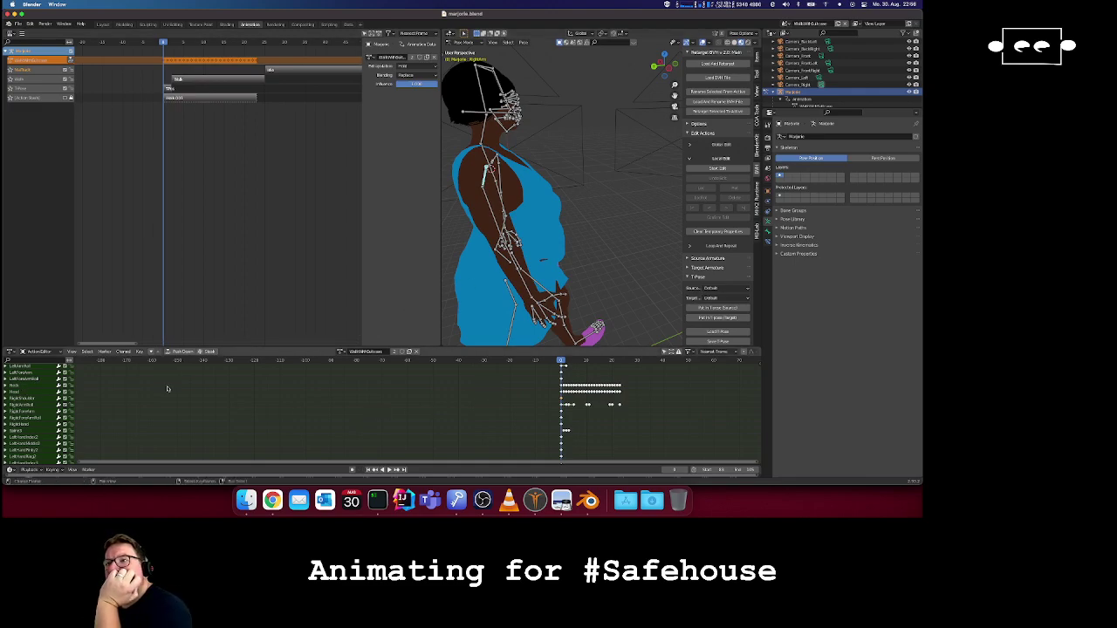
# - Select the RightShoulder bone and inspect its individual keyed channels in the action, collapsing them again
pyautogui.click(490, 182)
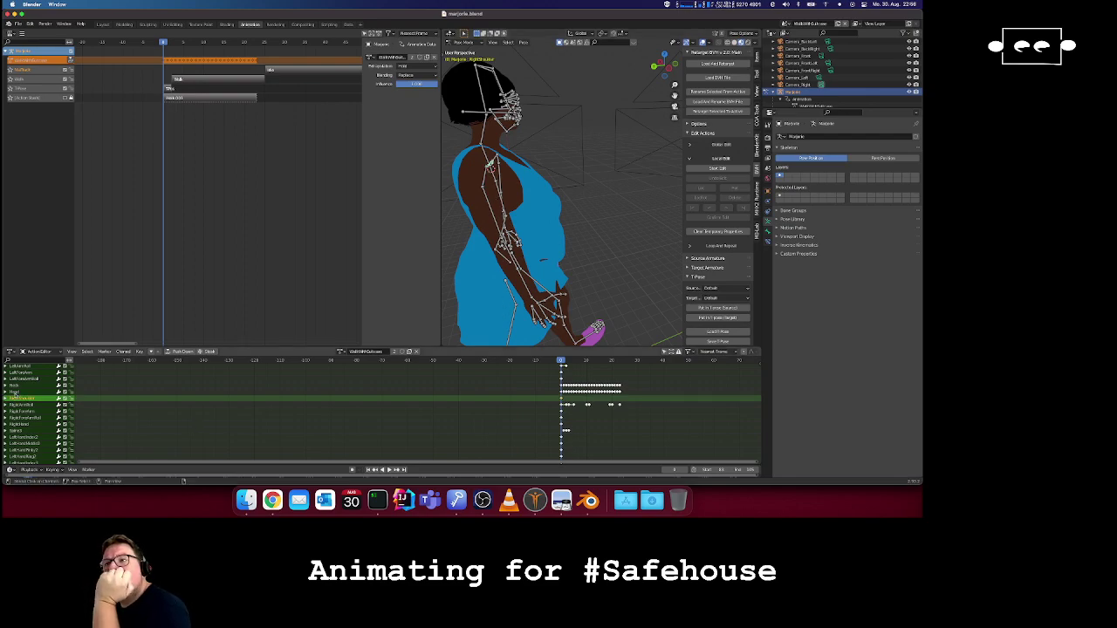
pyautogui.click(5, 399)
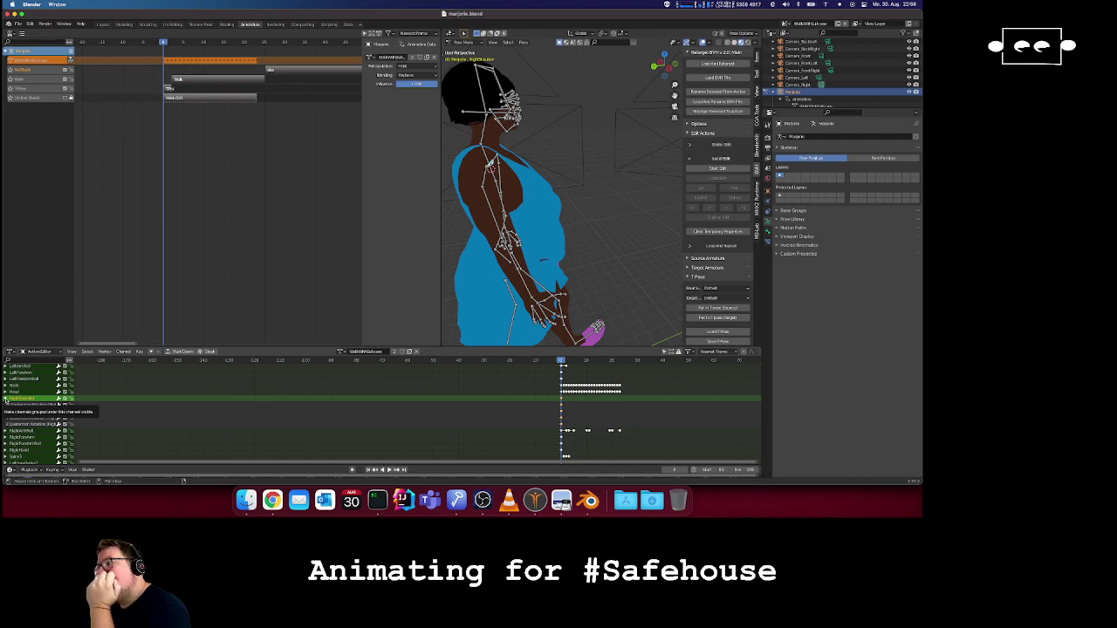
pyautogui.click(6, 399)
pyautogui.click(5, 392)
pyautogui.click(5, 393)
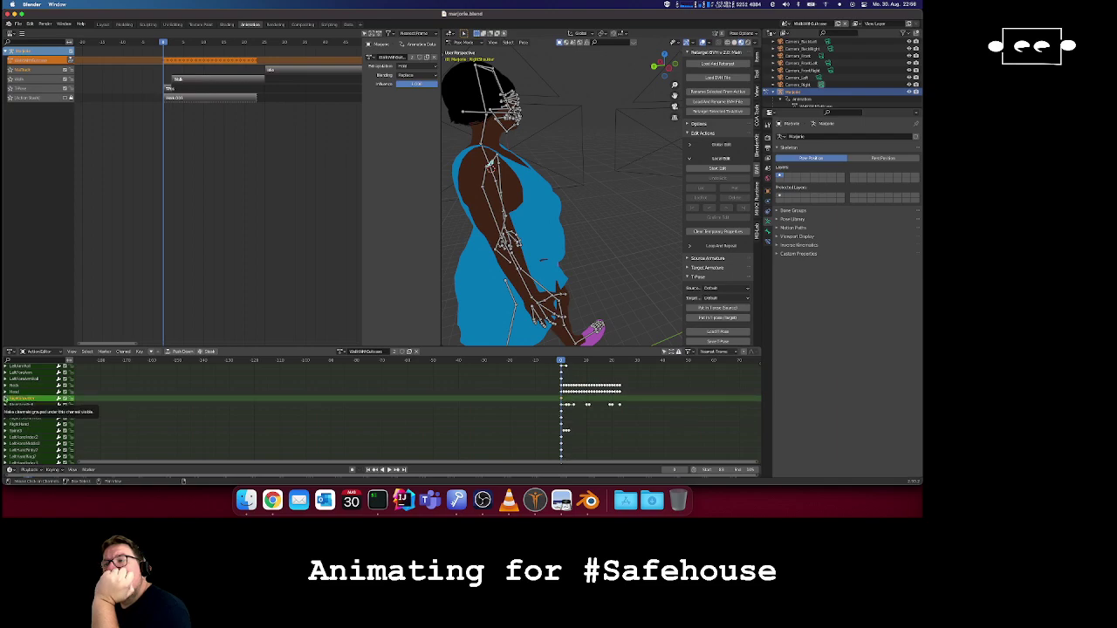
pyautogui.hscroll(10, 511, 182)
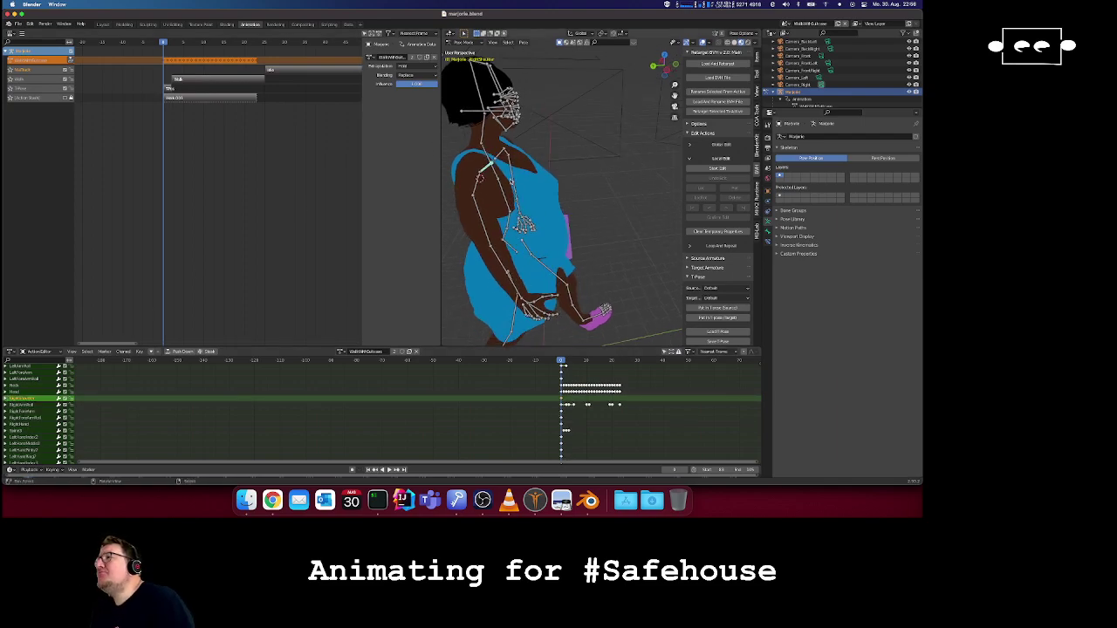
# - Step repeatedly back and forth through the first few frames of the walk, examining the RightShoulder motion
pyautogui.press('Right')
pyautogui.press('Right')
pyautogui.press('Right')
pyautogui.press('Right')
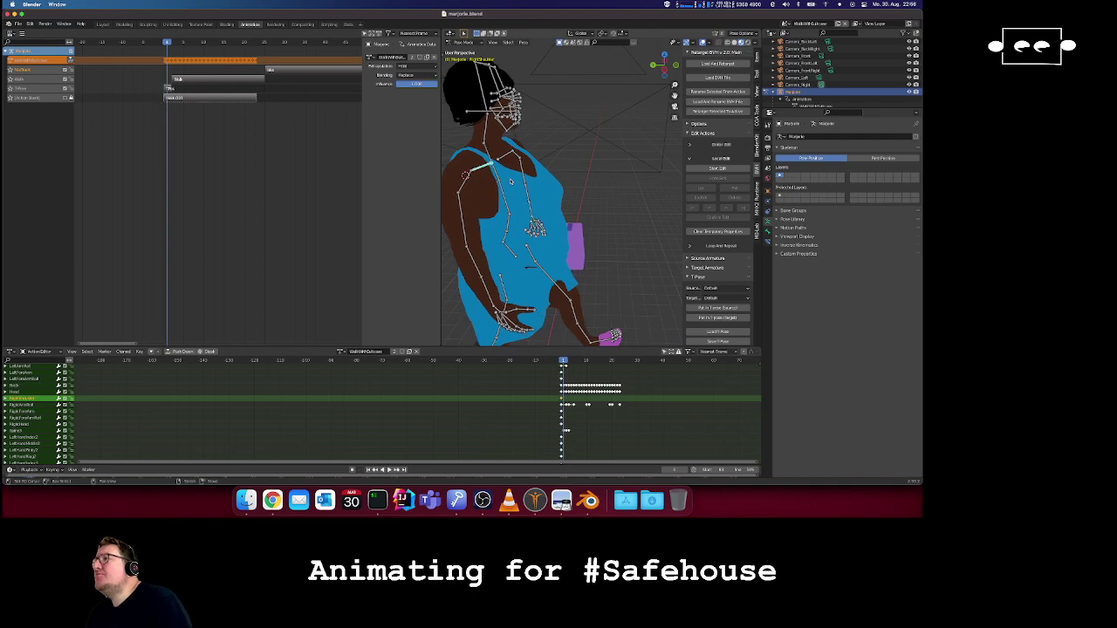
pyautogui.press('Left')
pyautogui.press('Left')
pyautogui.press('Left')
pyautogui.press('Left')
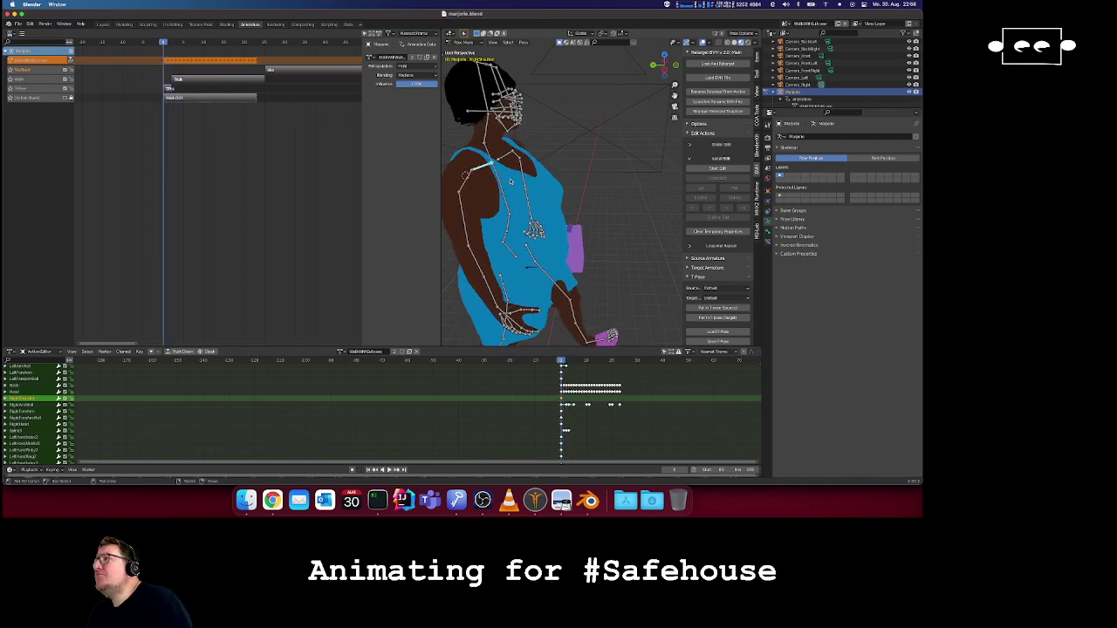
pyautogui.press('Right')
pyautogui.press('Right')
pyautogui.press('Right')
pyautogui.press('Right')
pyautogui.press('Right')
pyautogui.press('Left')
pyautogui.press('Left')
pyautogui.press('Left')
pyautogui.press('Left')
pyautogui.press('Left')
pyautogui.scroll(-5, 511, 182)
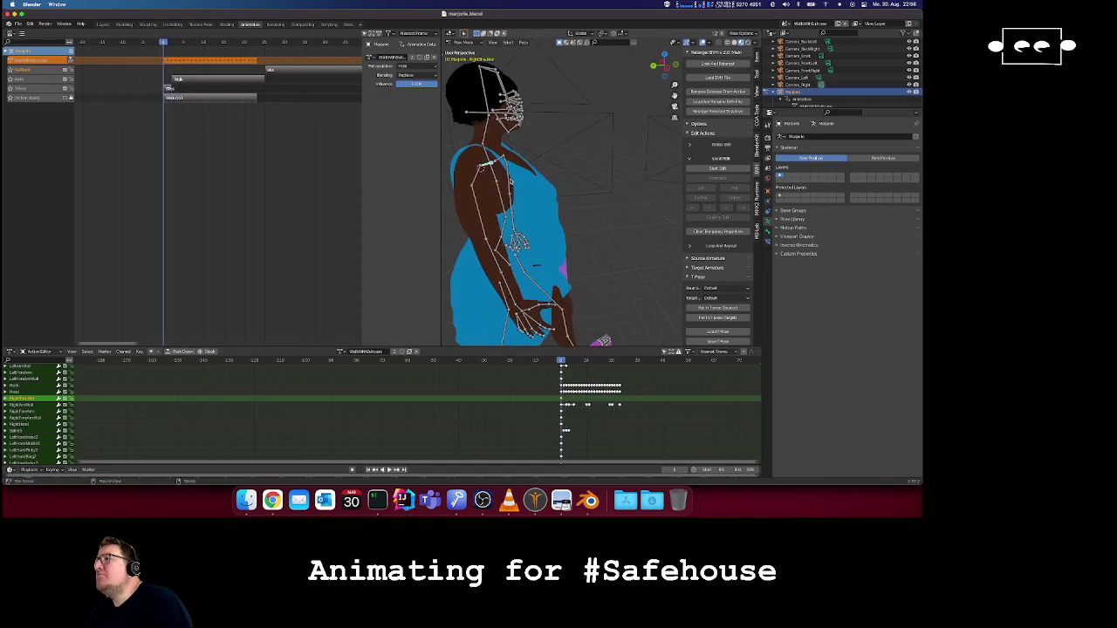
# - Step forward well into the first half of the walk and back to its start, examining the shoulder from the side
pyautogui.press('Right')
pyautogui.press('Right')
pyautogui.press('Right')
pyautogui.press('Right')
pyautogui.press('Right')
pyautogui.press('Right')
pyautogui.press('Right')
pyautogui.press('Right')
pyautogui.press('Right')
pyautogui.press('Right')
pyautogui.press('Right')
pyautogui.press('Right')
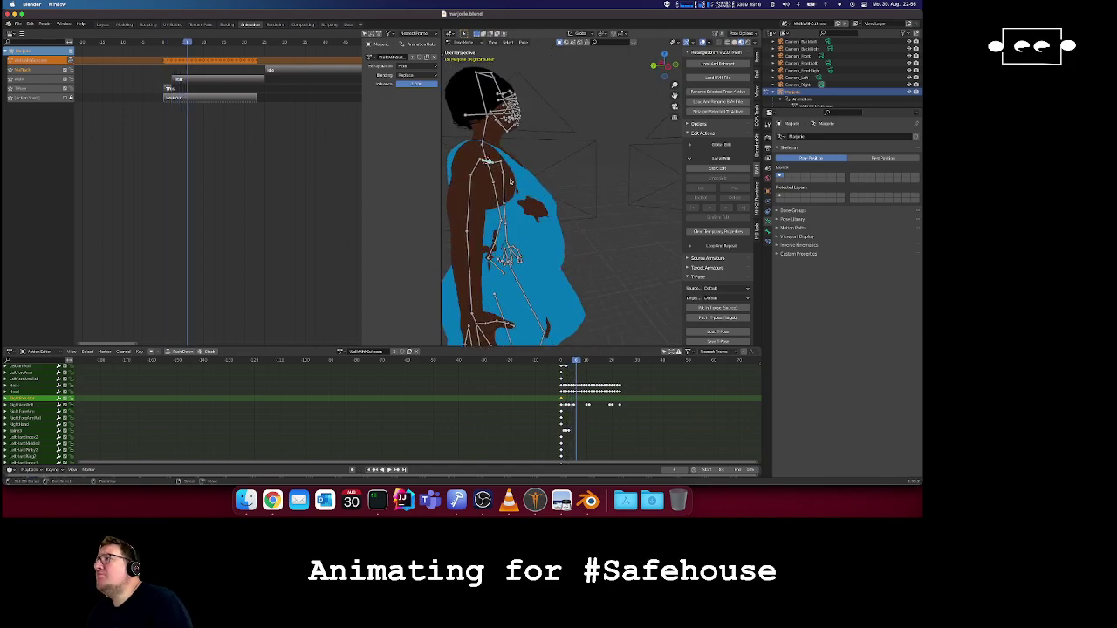
pyautogui.press('Right')
pyautogui.press('Left')
pyautogui.press('Left')
pyautogui.press('Left')
pyautogui.press('Left')
pyautogui.press('Left')
pyautogui.press('Left')
pyautogui.press('Left')
pyautogui.press('Left')
pyautogui.press('Left')
pyautogui.press('Left')
pyautogui.press('Left')
pyautogui.press('Left')
pyautogui.press('Left')
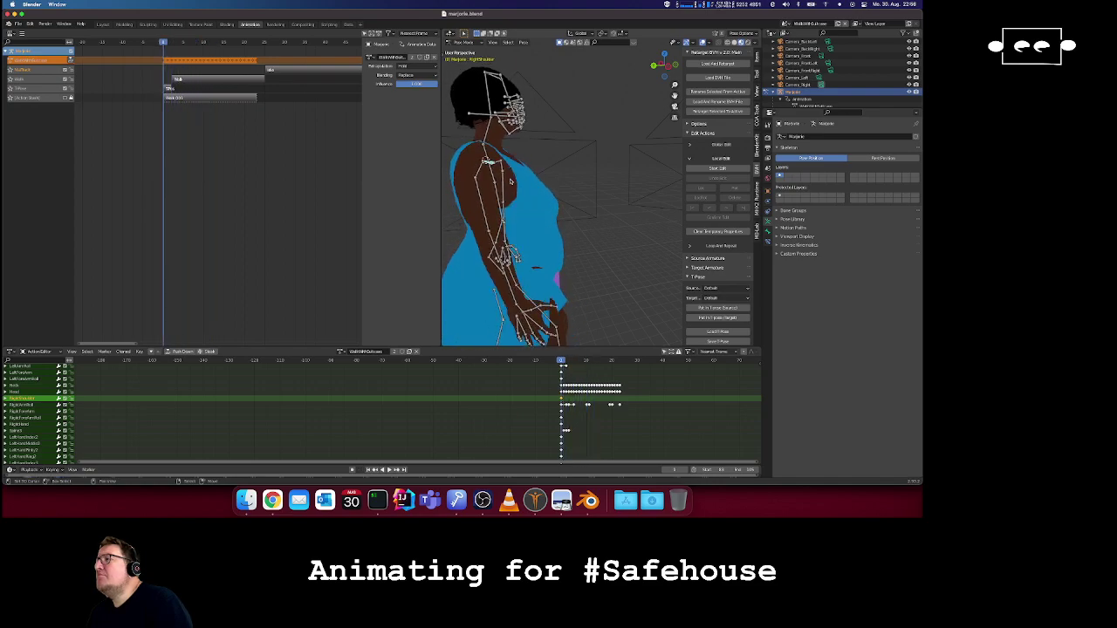
# - Select the RightArm bone and look through the action's channel list for its keyframes
pyautogui.click(478, 173)
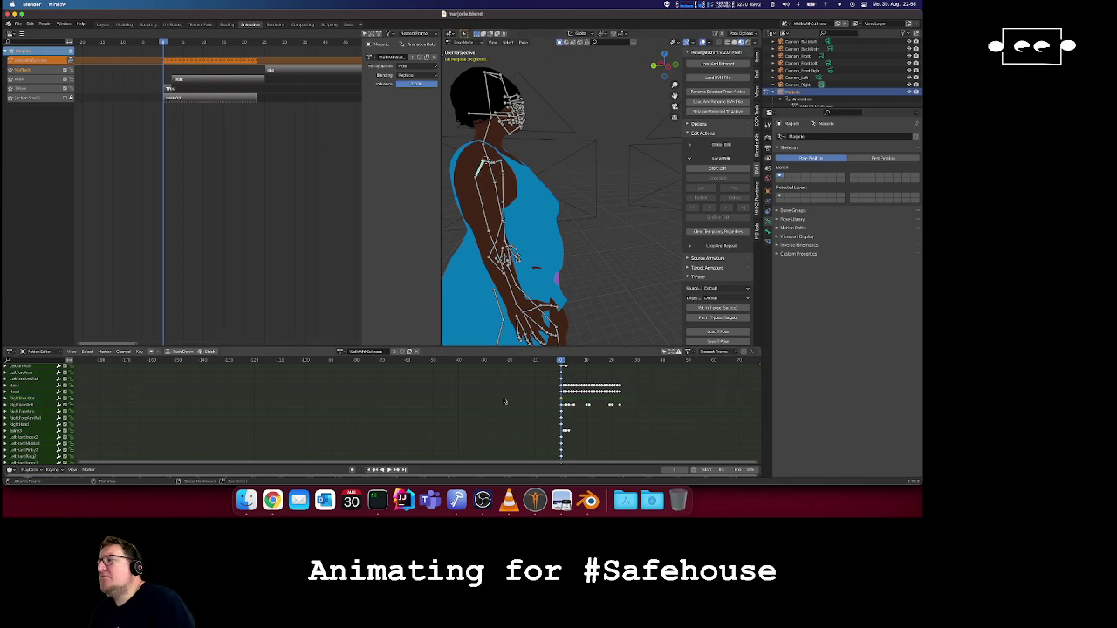
pyautogui.scroll(-8, 509, 413)
pyautogui.scroll(15, 510, 413)
pyautogui.scroll(-2, 510, 413)
pyautogui.scroll(-8, 509, 413)
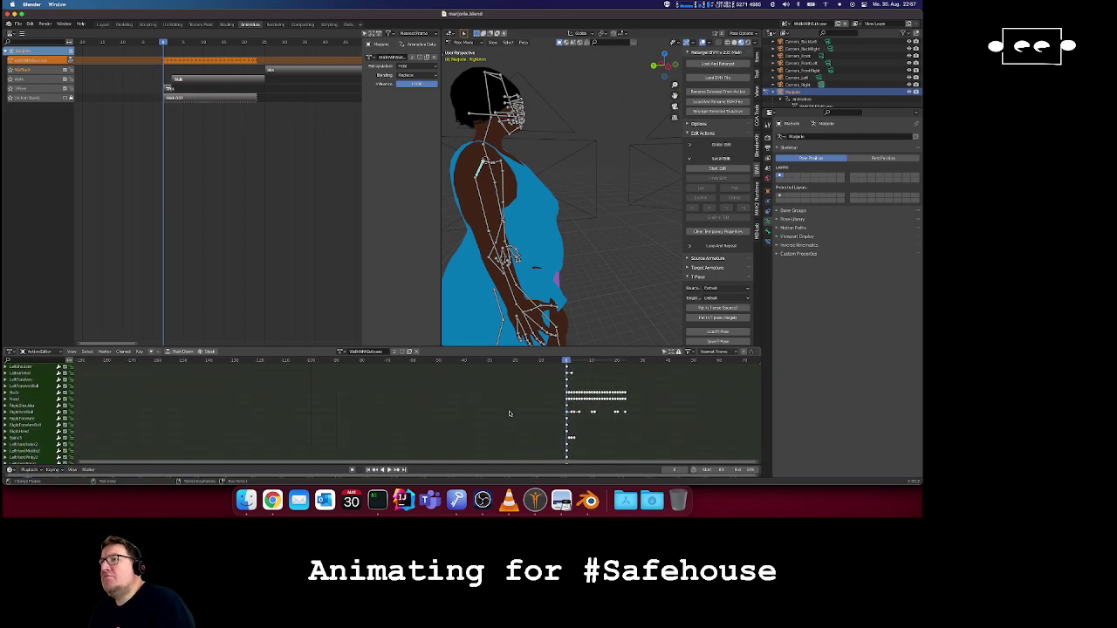
pyautogui.scroll(15, 509, 414)
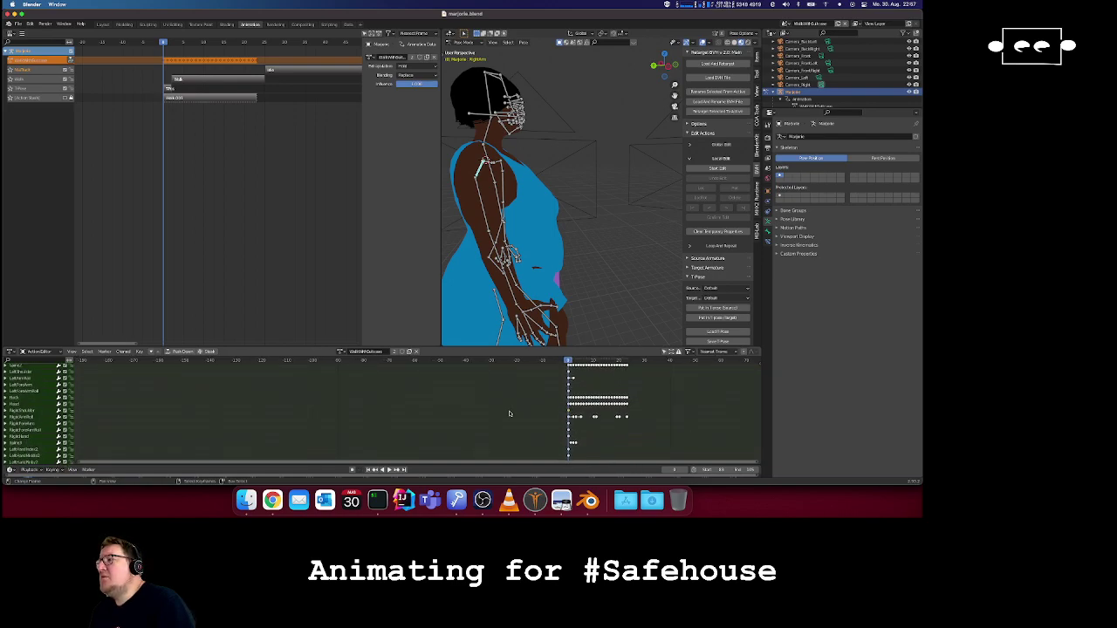
pyautogui.scroll(-6, 514, 412)
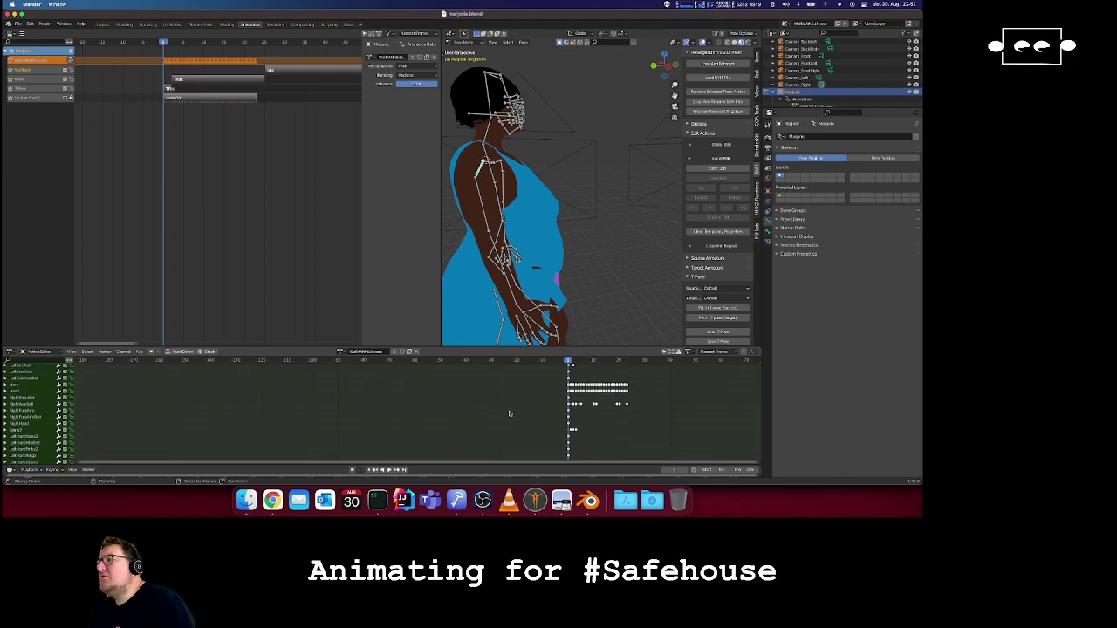
pyautogui.scroll(-5, 536, 399)
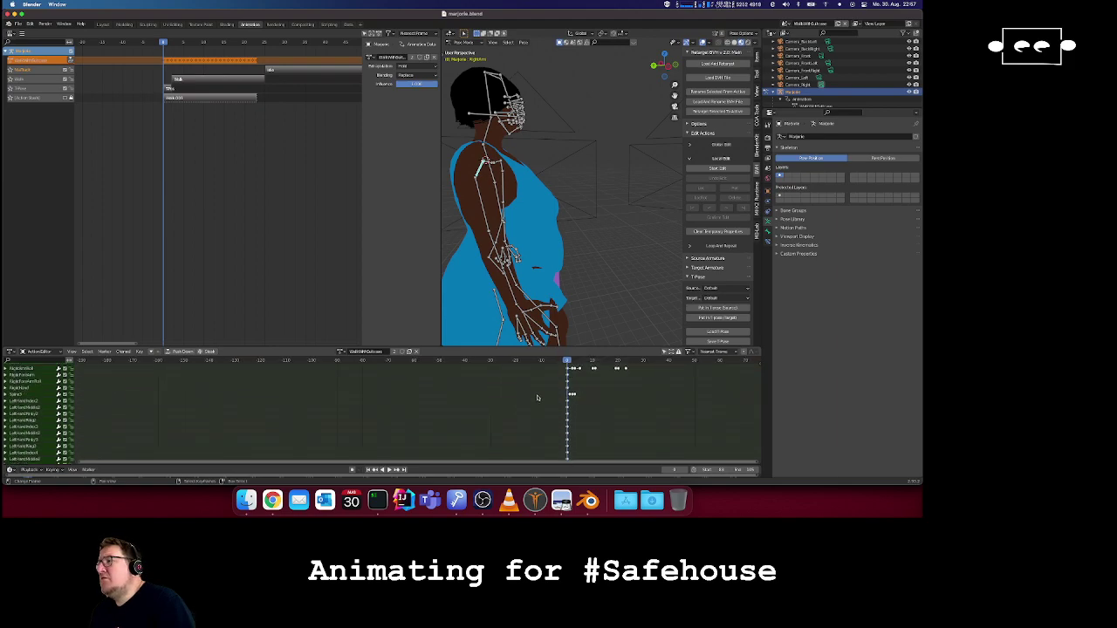
pyautogui.scroll(10, 538, 398)
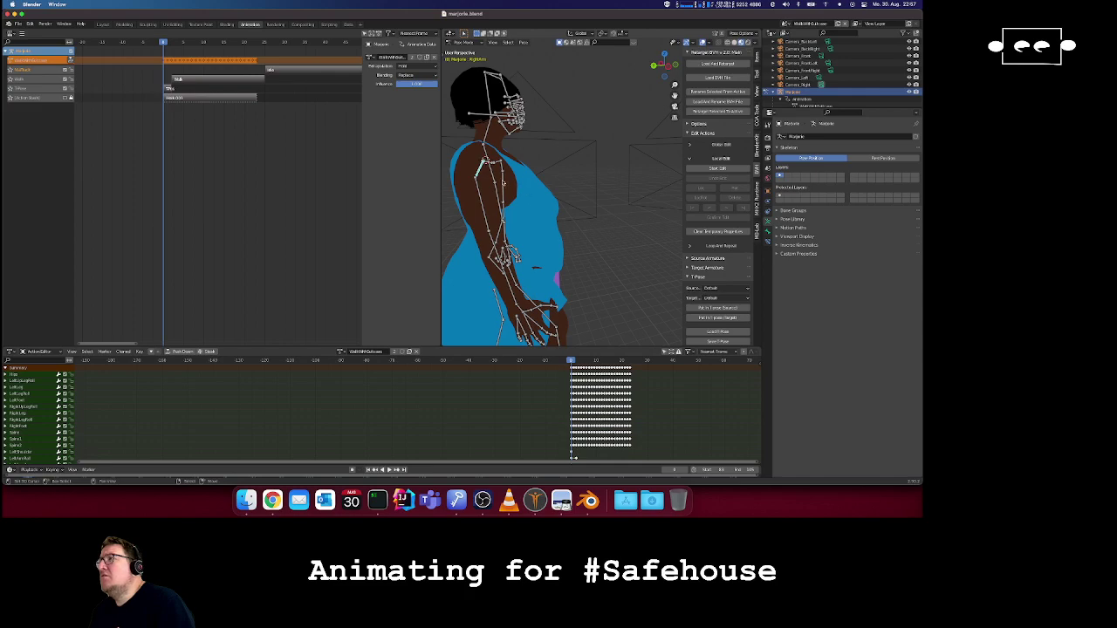
# - Select the upper arm's RightArmRoll bone, reselect RightArm, and check the whole channel list for their keys
pyautogui.click(479, 200)
pyautogui.scroll(-5, 520, 412)
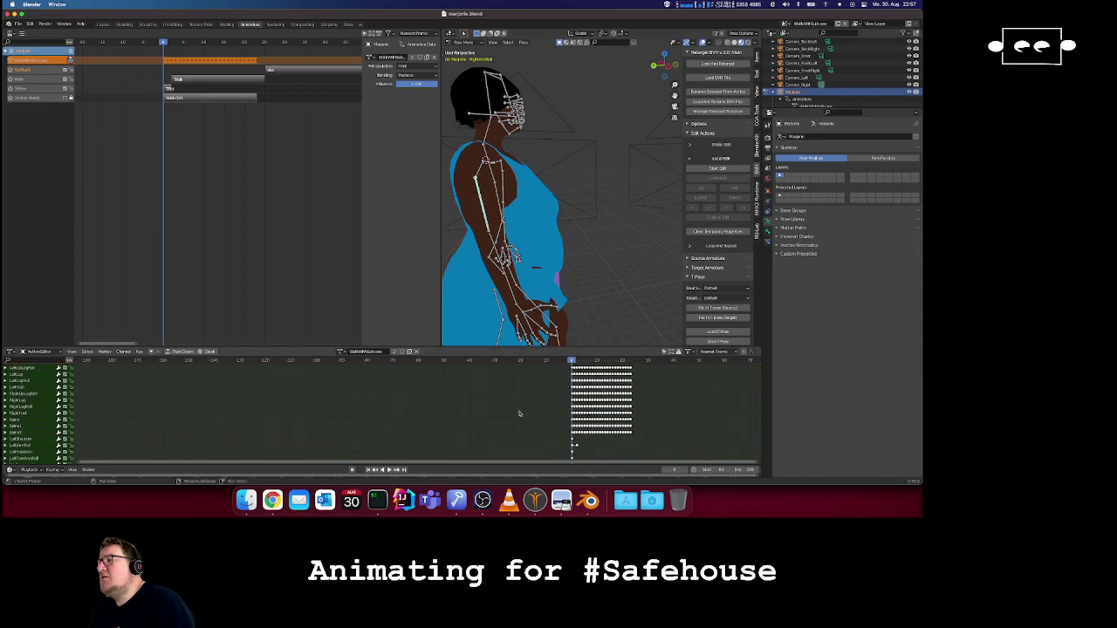
pyautogui.click(480, 169)
pyautogui.scroll(-10, 528, 454)
pyautogui.scroll(15, 529, 455)
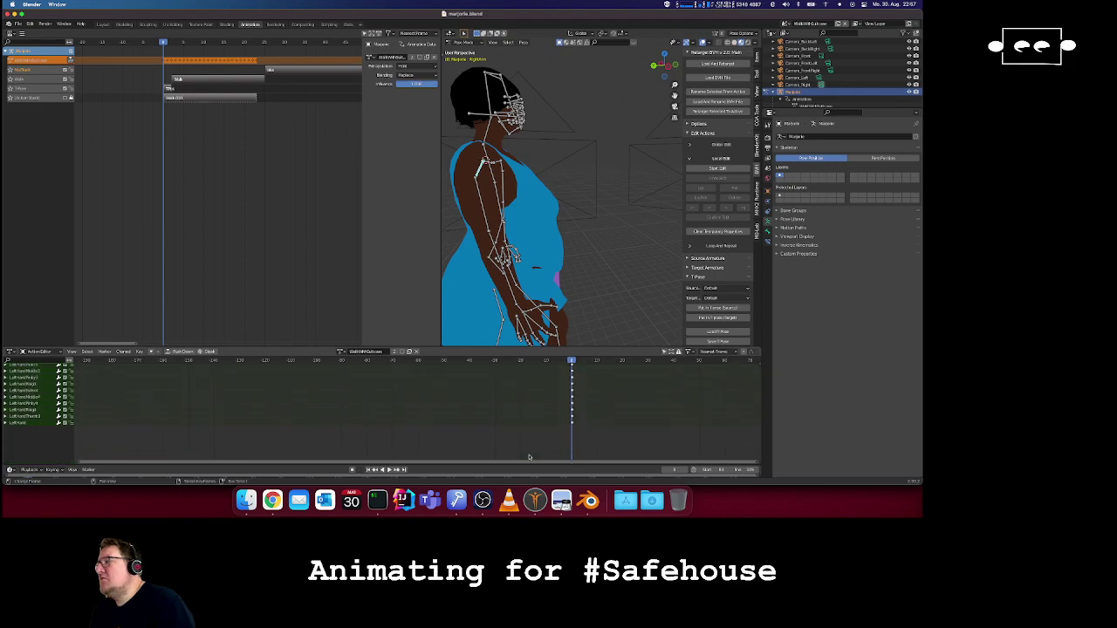
pyautogui.scroll(2, 528, 456)
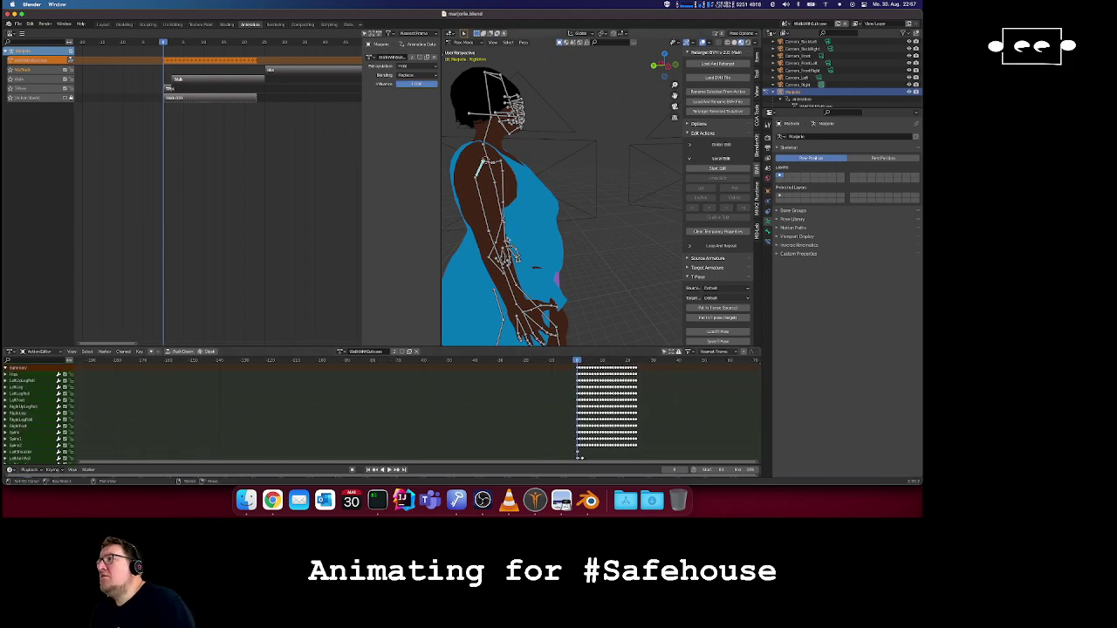
# - Select the RightShoulder bone and its keyframe at the start of the walk, and inspect its individual channels
pyautogui.click(486, 163)
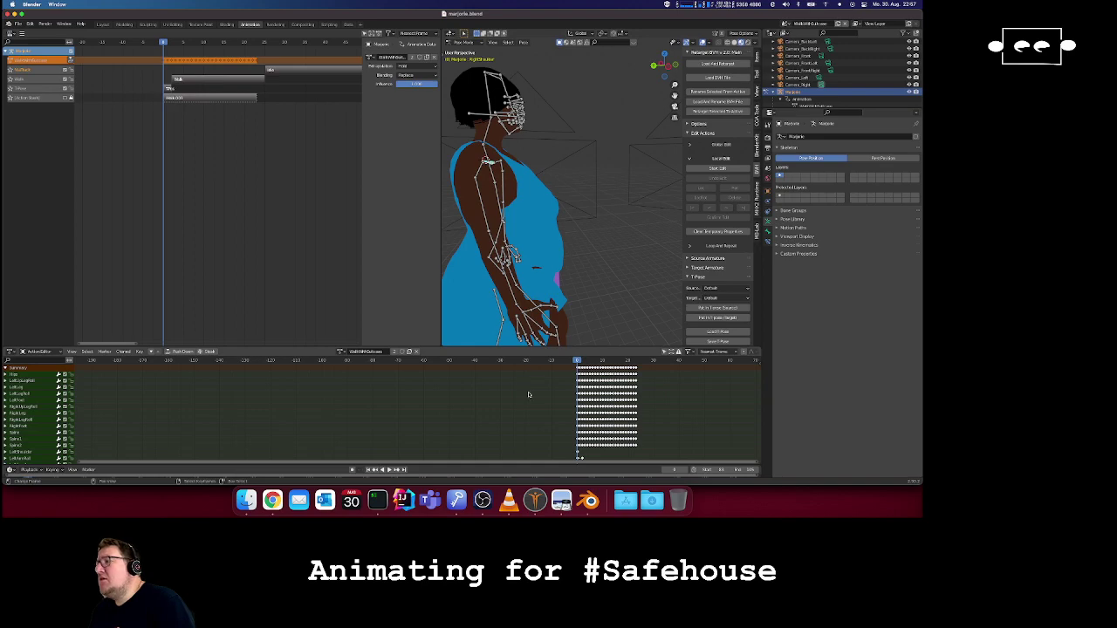
pyautogui.scroll(-2, 528, 394)
pyautogui.scroll(1, 528, 395)
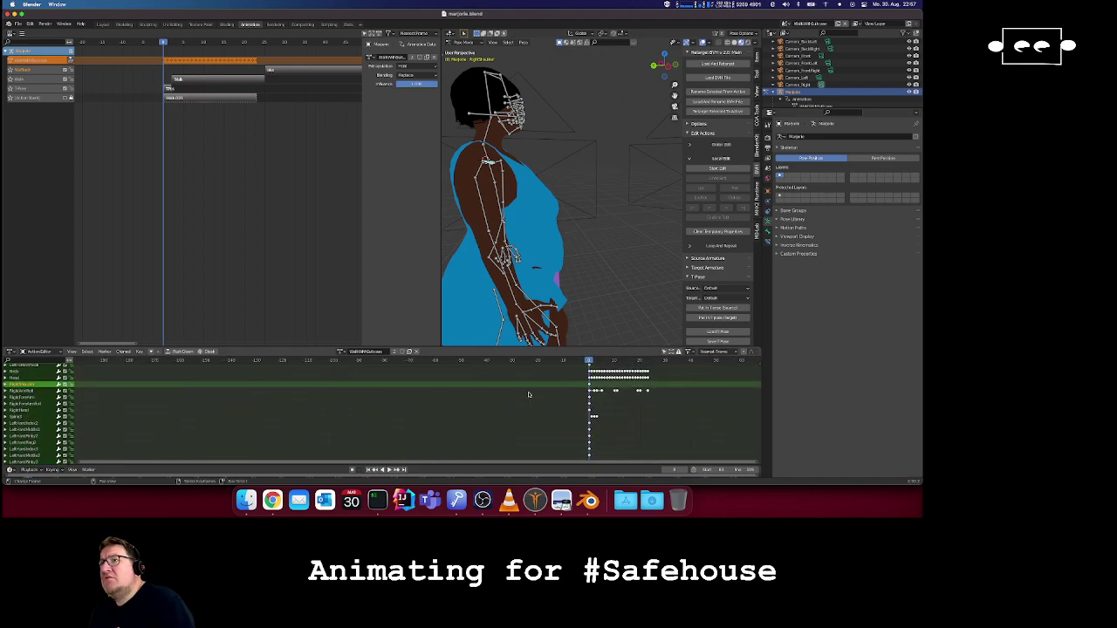
pyautogui.click(589, 385)
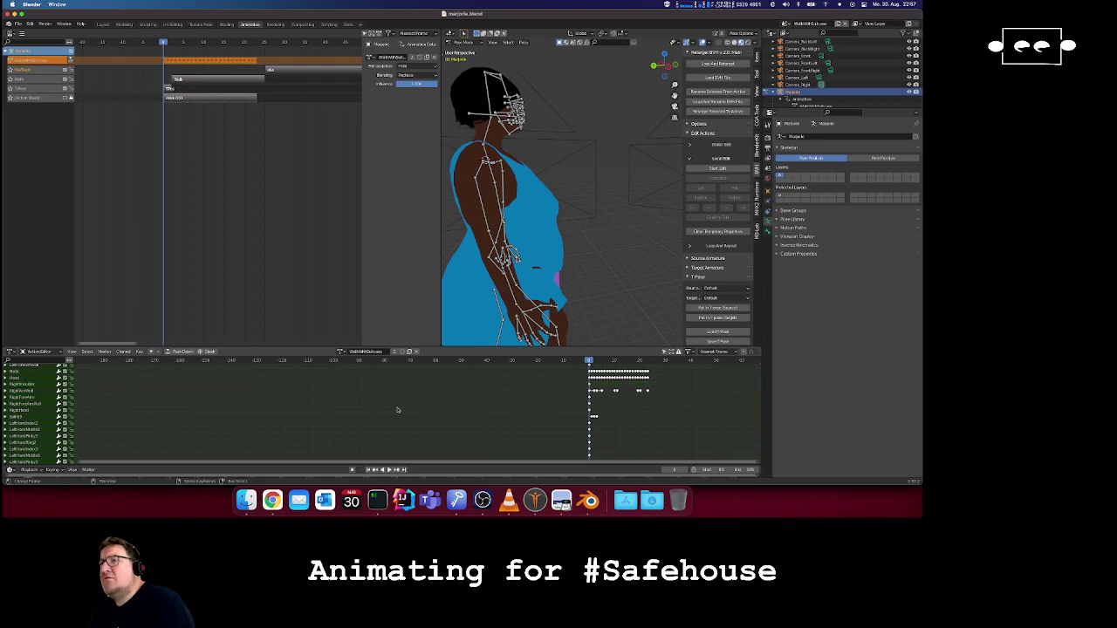
pyautogui.click(5, 385)
pyautogui.click(5, 385)
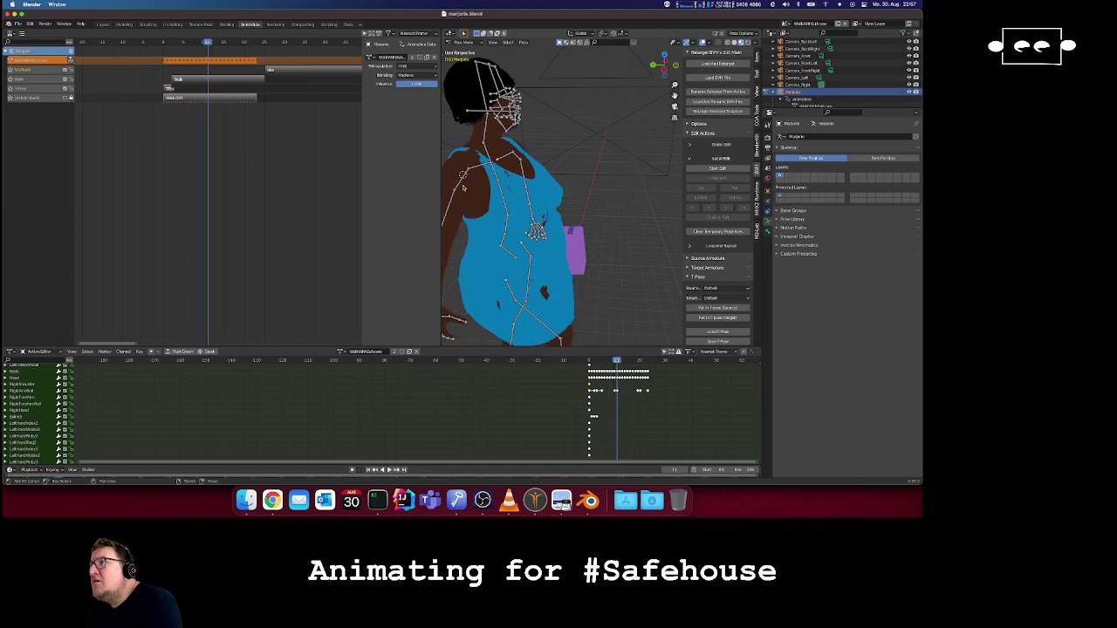
# - View the arm from the side and step backward through the walk to its start, examining the swing
pyautogui.moveTo(463, 188); pyautogui.dragTo(494, 195, button='middle')
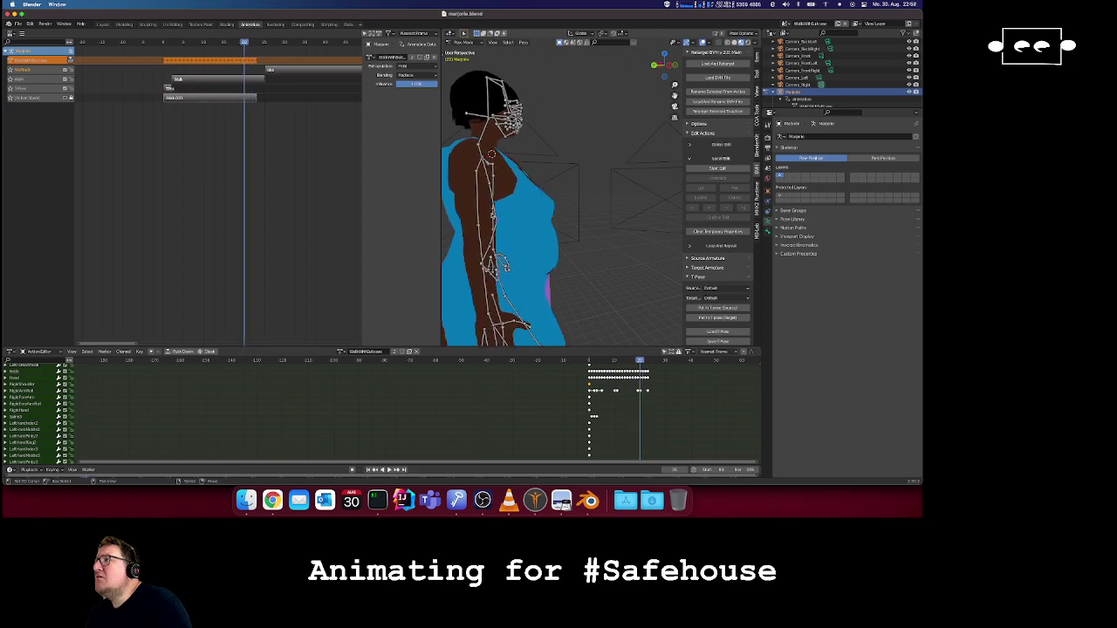
pyautogui.press('Left')
pyautogui.press('Left')
pyautogui.press('Left')
pyautogui.press('Left')
pyautogui.press('Left')
pyautogui.press('Left')
pyautogui.press('Left')
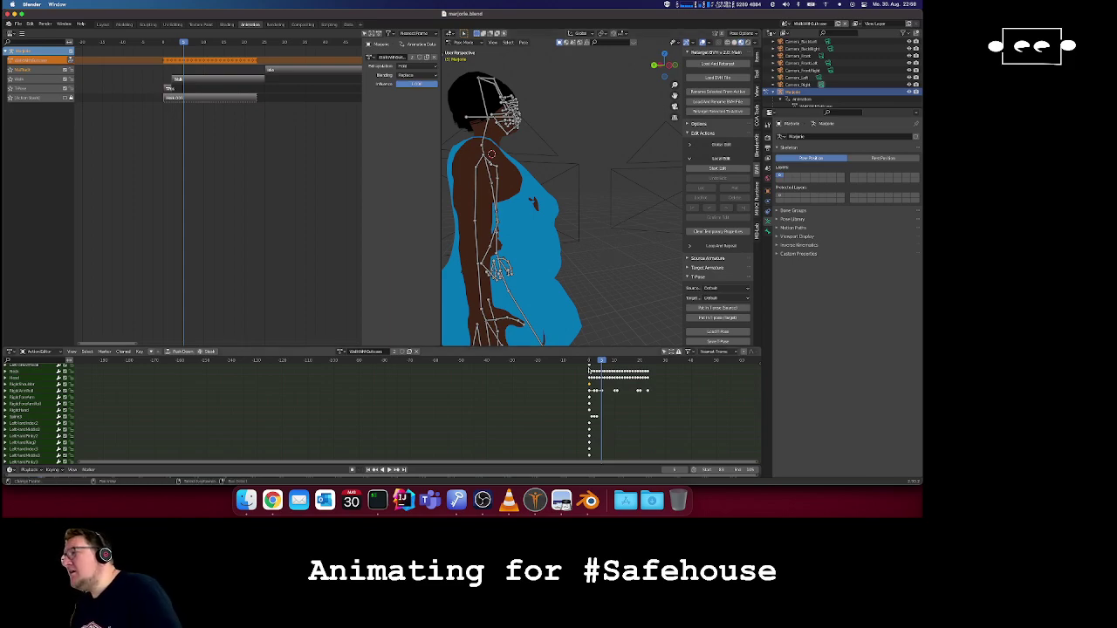
pyautogui.hotkey('shift', 'Left')
# - Compare the arm pose at the last and first frames of the walk, finishing at its start
pyautogui.click(646, 362)
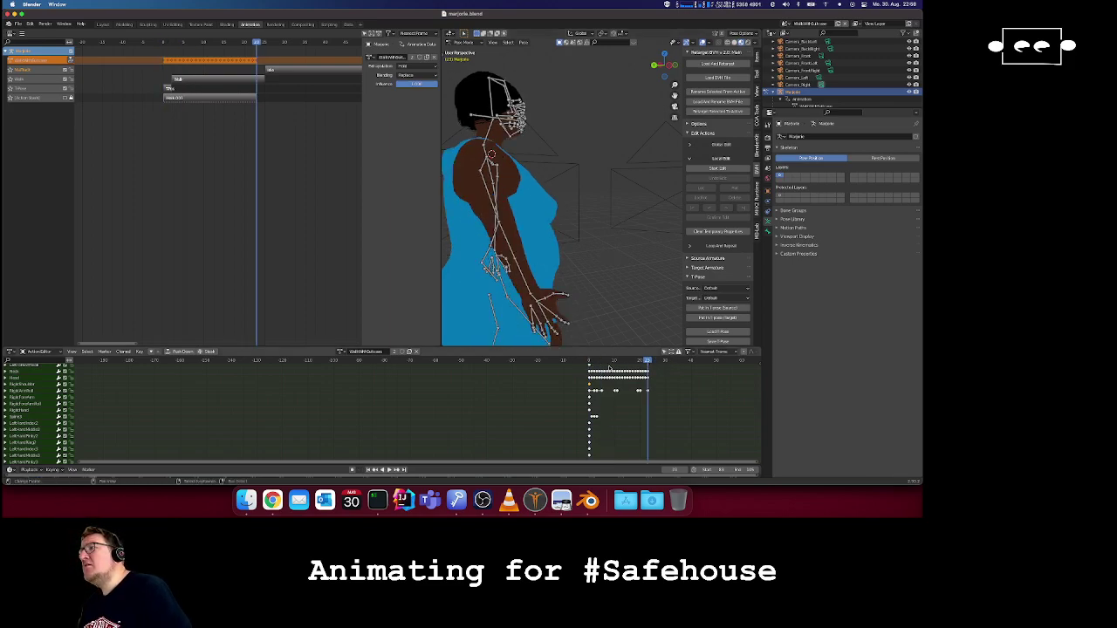
pyautogui.click(591, 361)
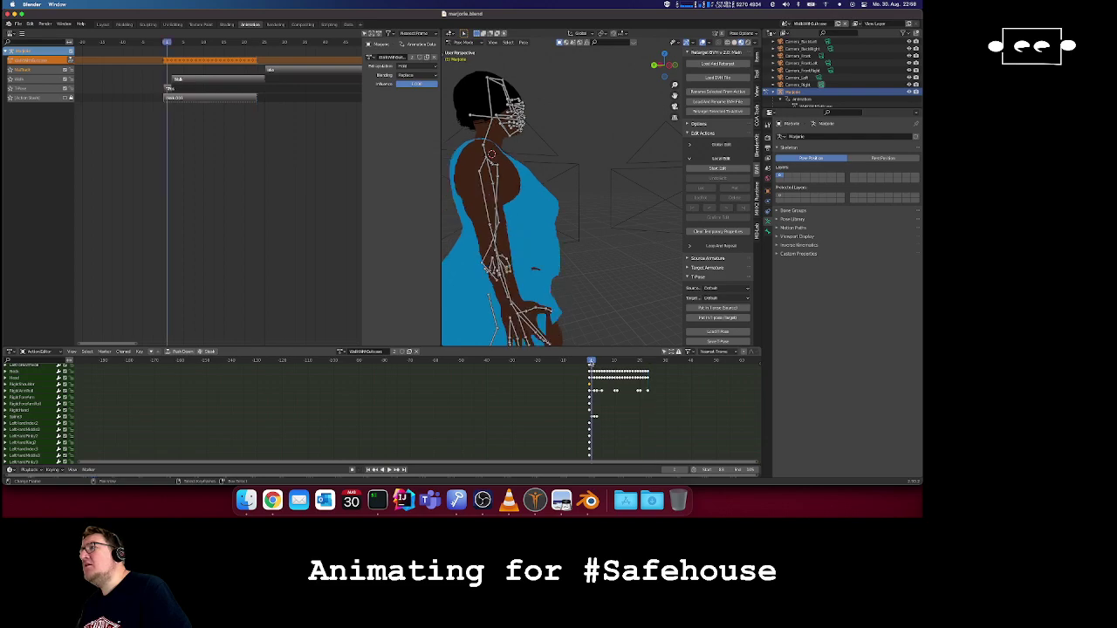
pyautogui.click(646, 361)
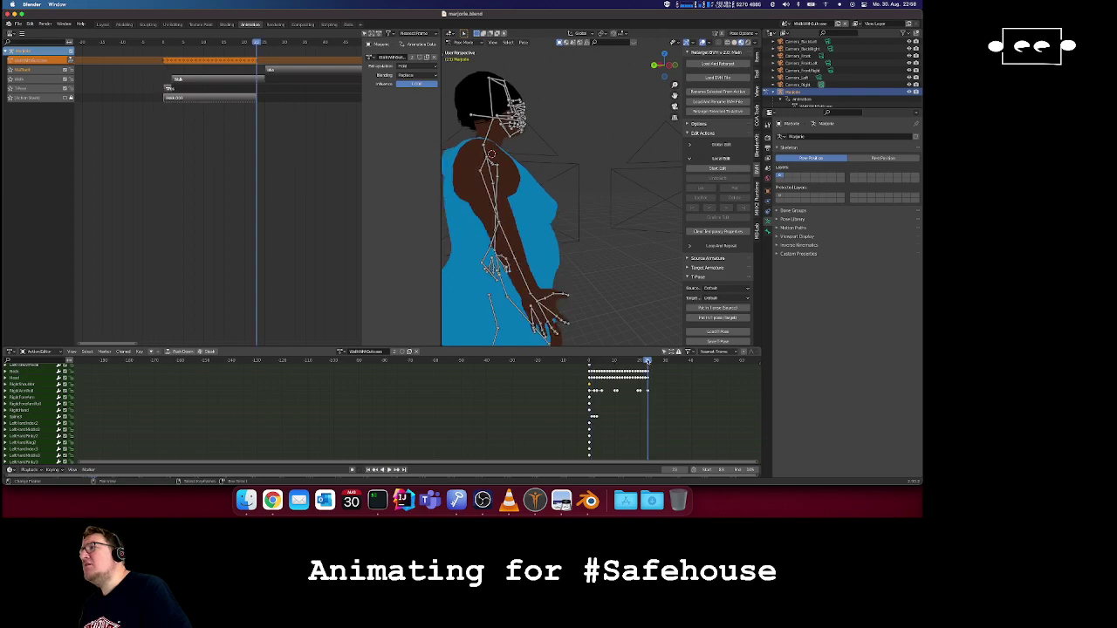
pyautogui.click(590, 361)
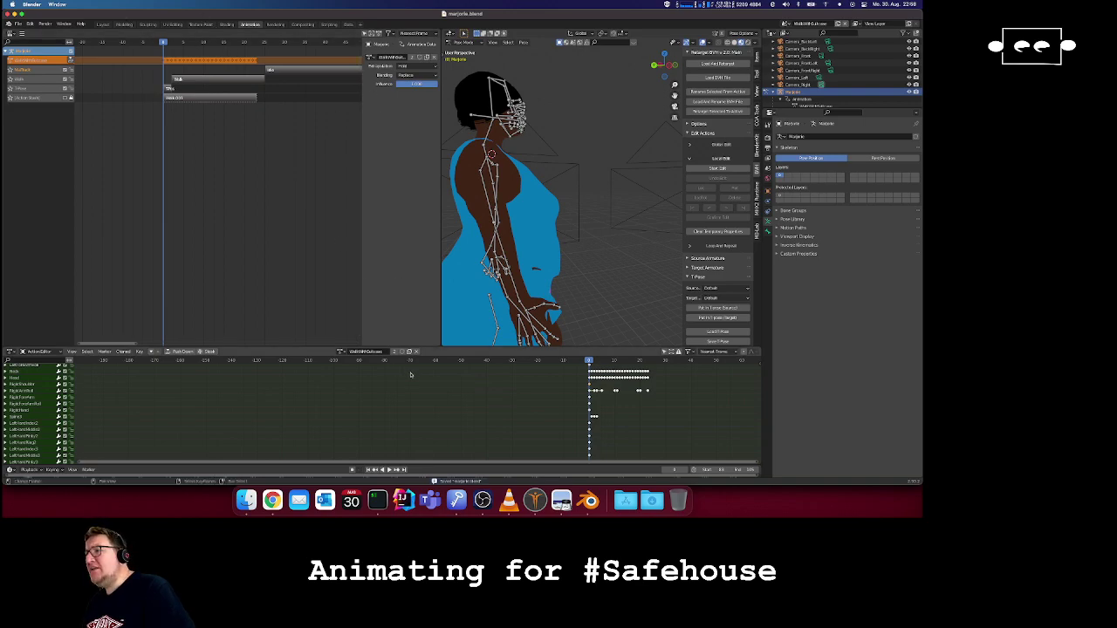
# - Select the character's dress in the Layout workspace and try to bake its cloth simulation
pyautogui.click(103, 24)
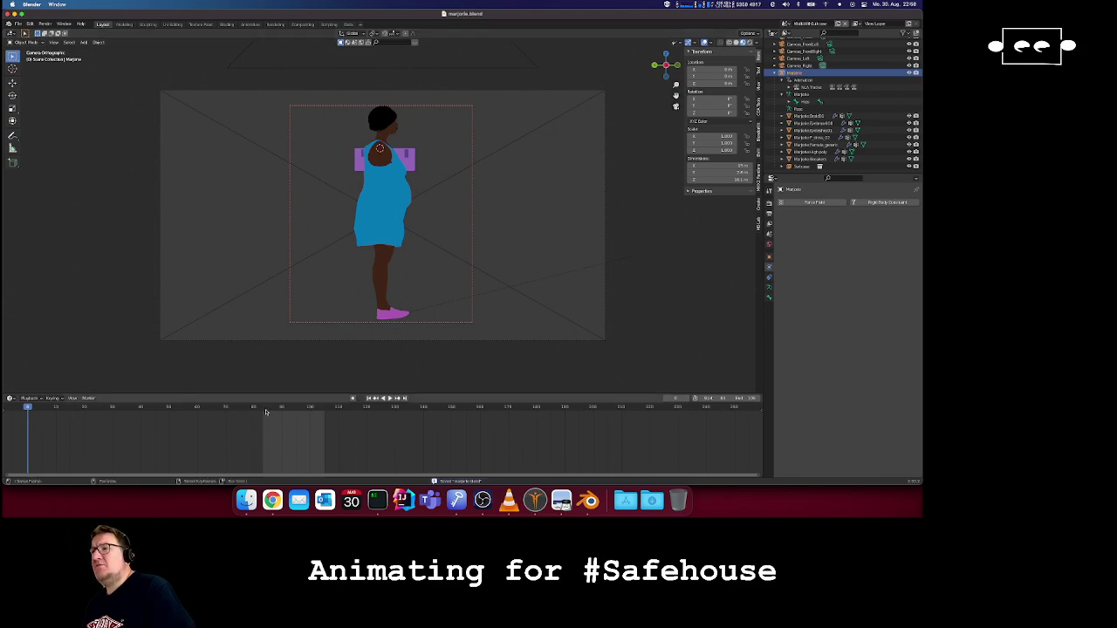
pyautogui.click(768, 278)
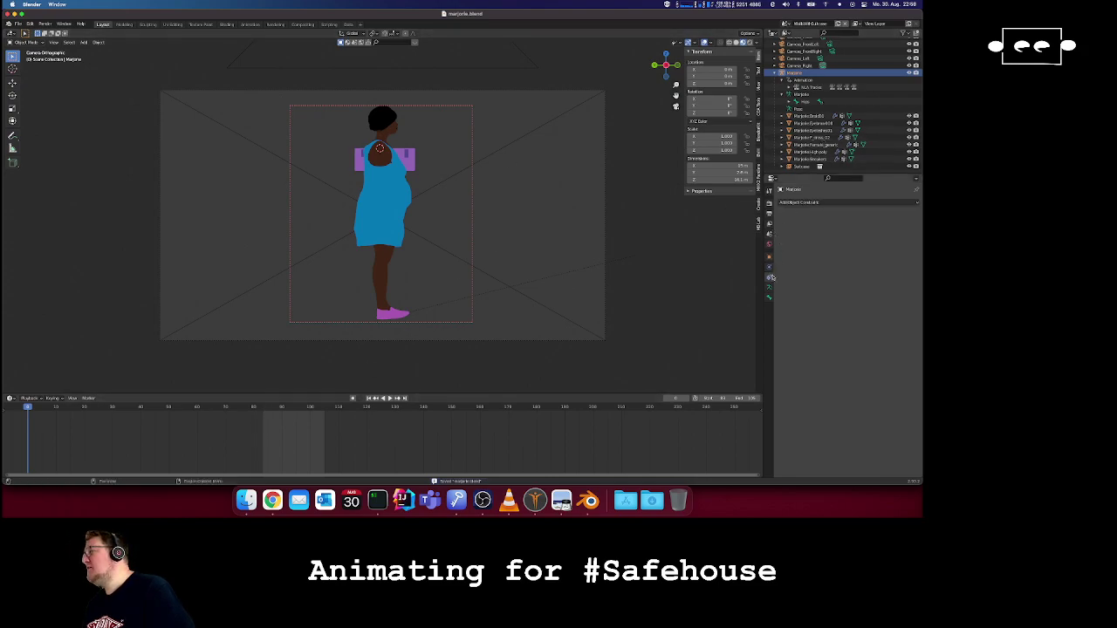
pyautogui.click(368, 233)
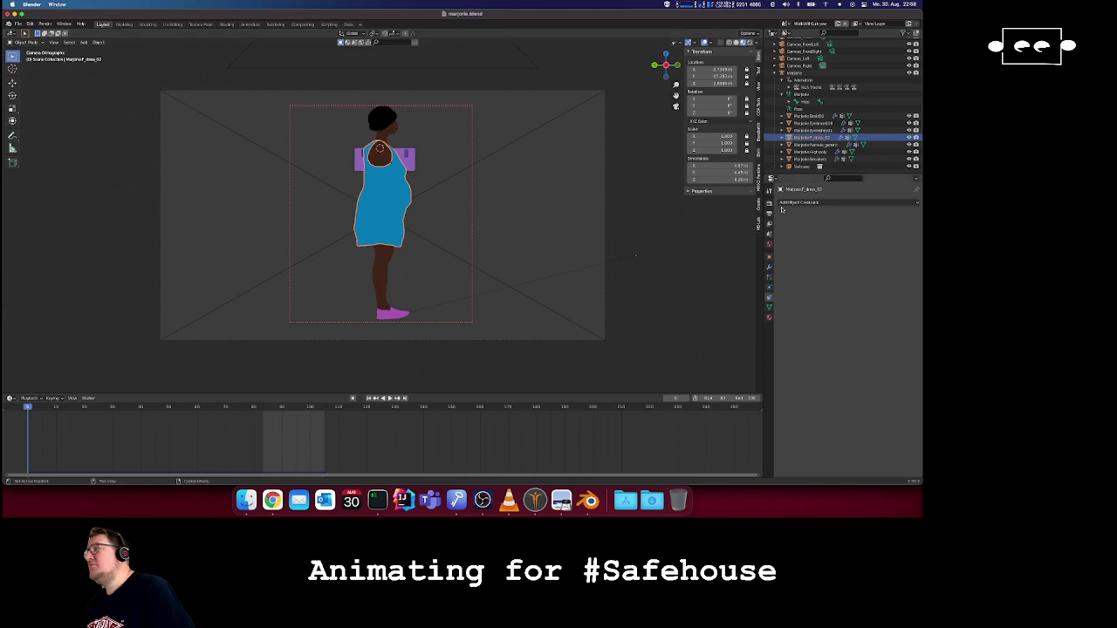
pyautogui.click(768, 297)
pyautogui.scroll(-10, 817, 294)
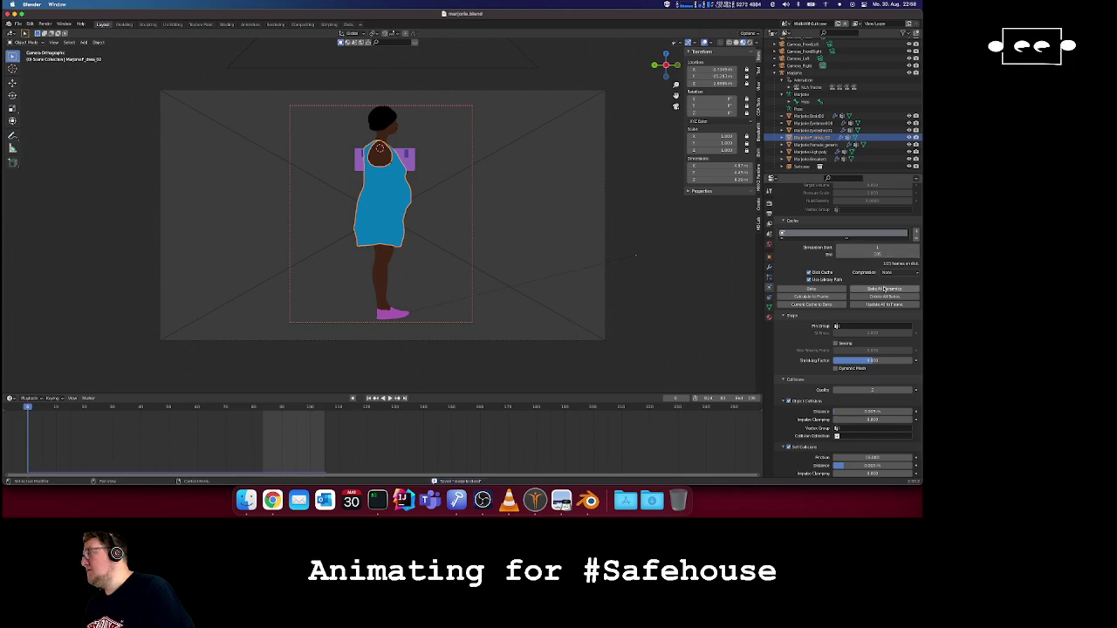
pyautogui.click(823, 290)
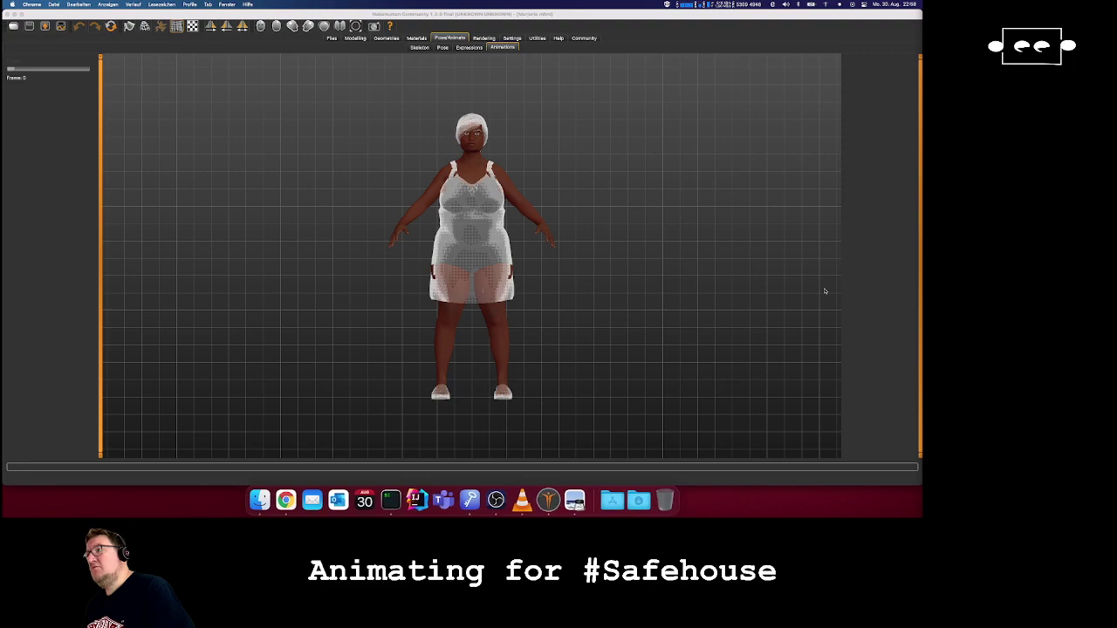
# - Relaunch Blender and ignore the crash report
pyautogui.press('super+space')
pyautogui.write('bl')
pyautogui.press('Return')
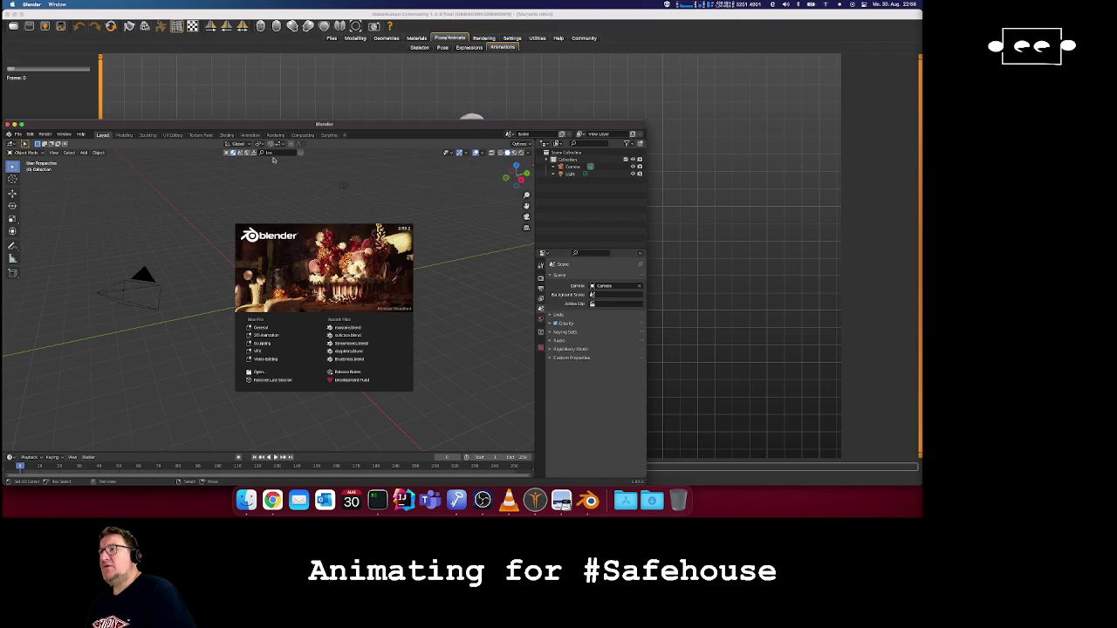
pyautogui.press('super+Tab')
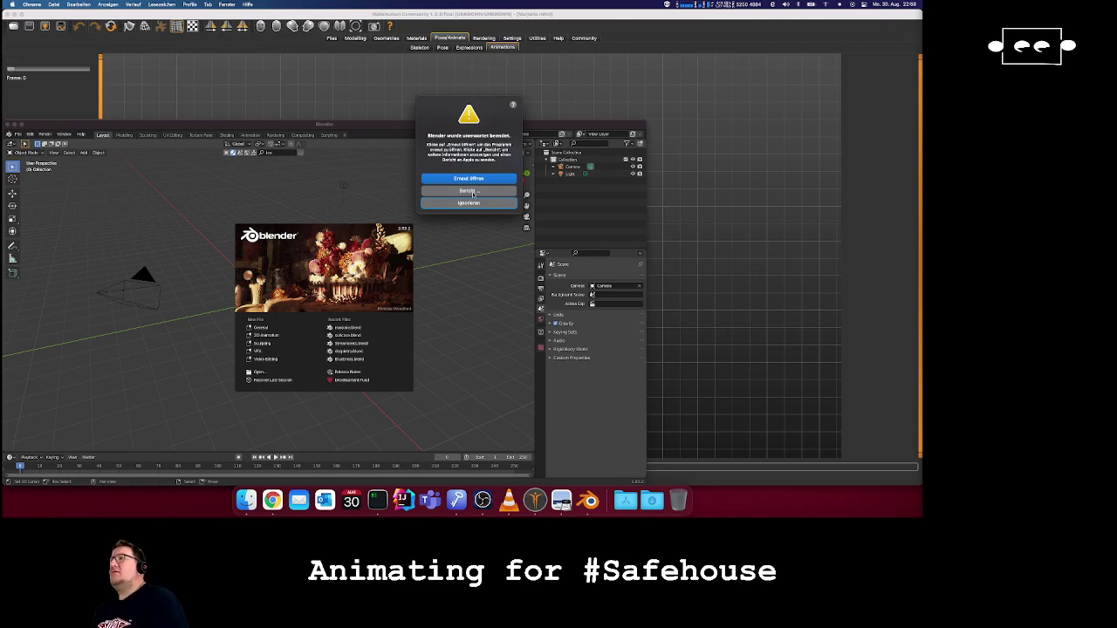
pyautogui.click(473, 202)
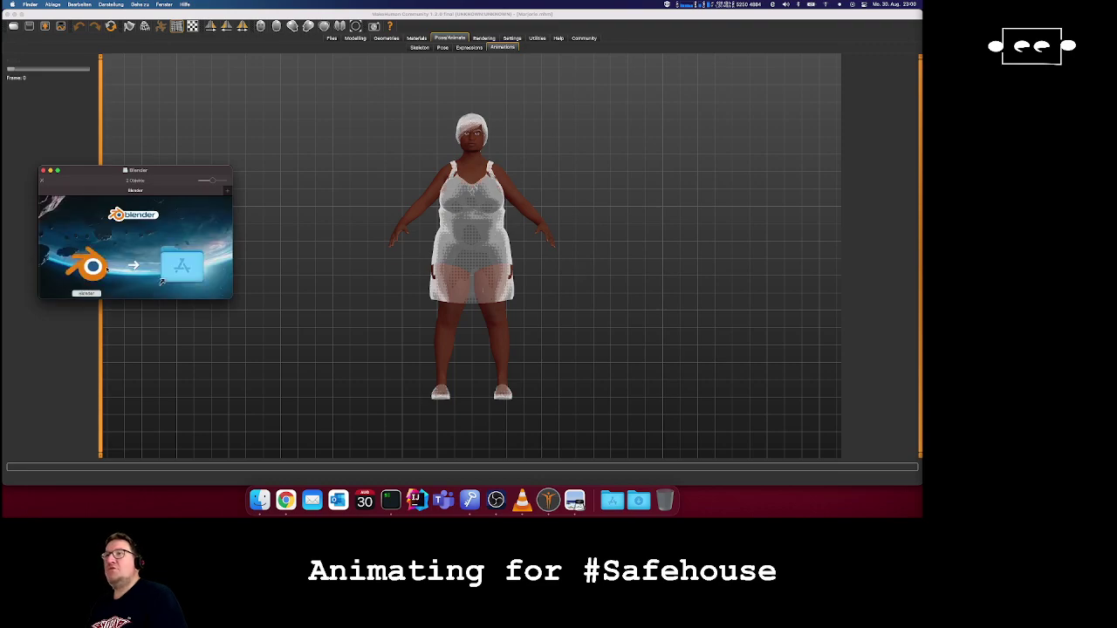
# - Install the downloaded Blender into the Applications folder, replacing the existing copy, and eject the Blender disk image
pyautogui.moveTo(87, 266); pyautogui.dragTo(190, 266)
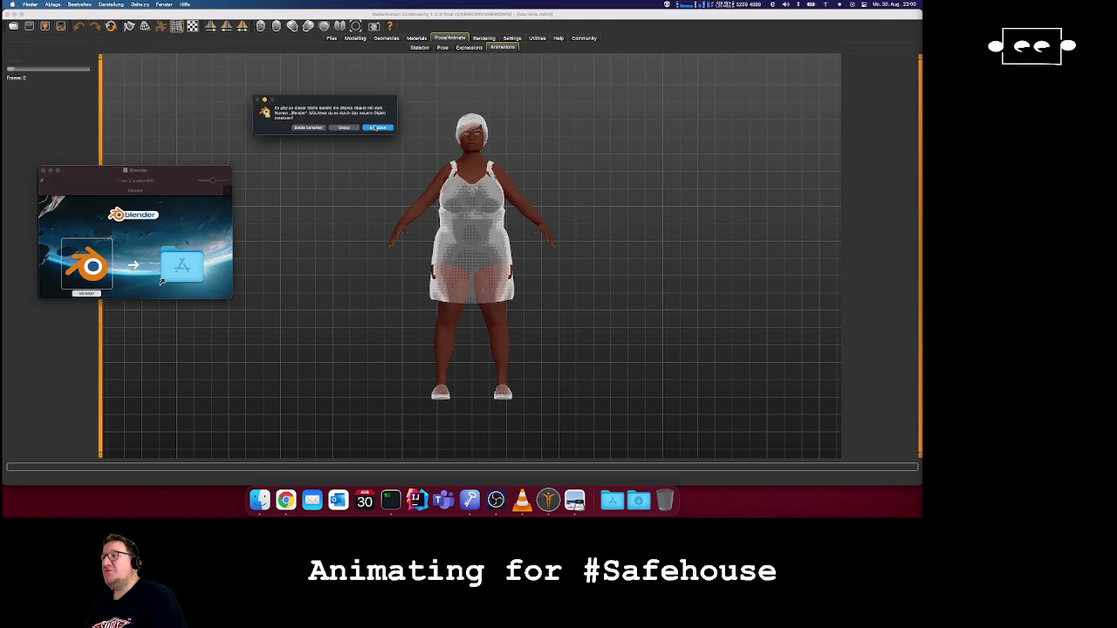
pyautogui.click(376, 127)
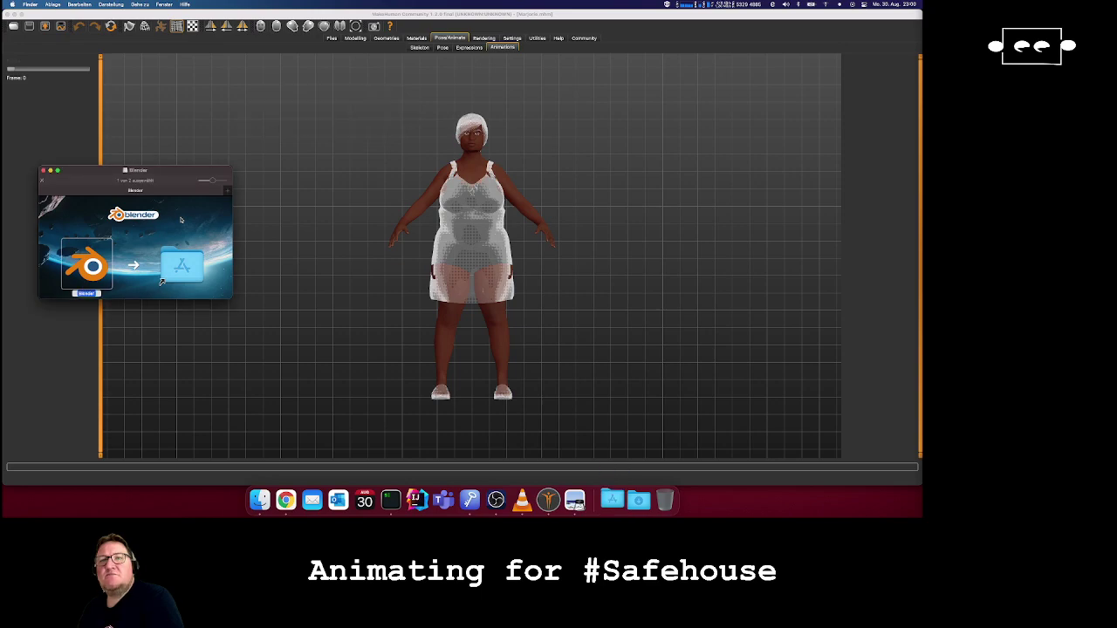
pyautogui.rightClick(180, 219)
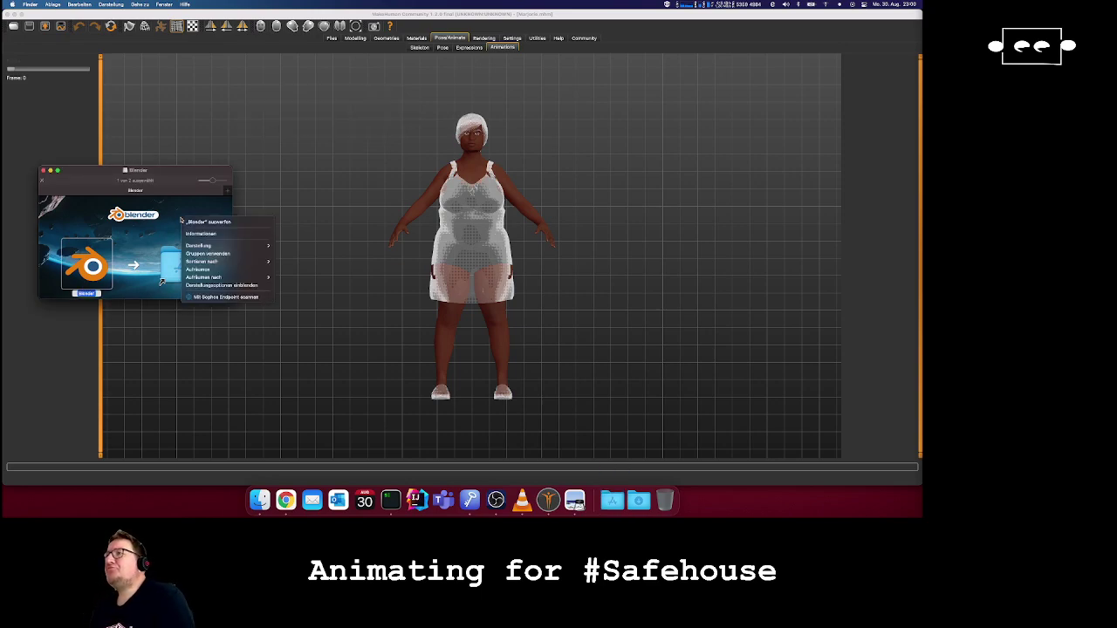
pyautogui.click(202, 222)
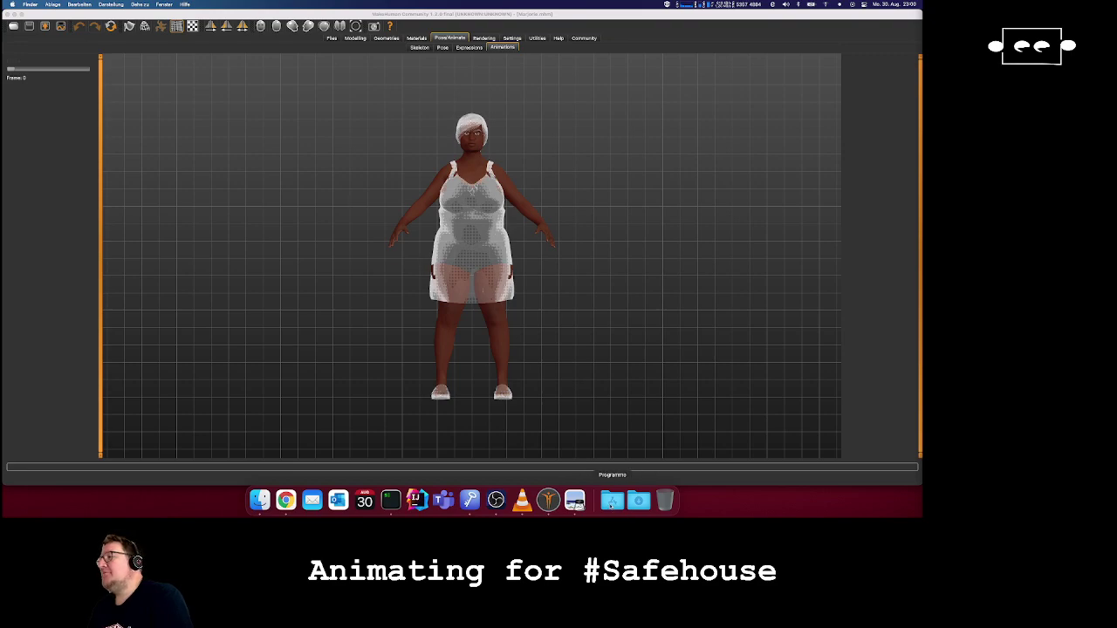
# - Launch the newly installed Blender and allow the app downloaded from the internet to open
pyautogui.click(610, 504)
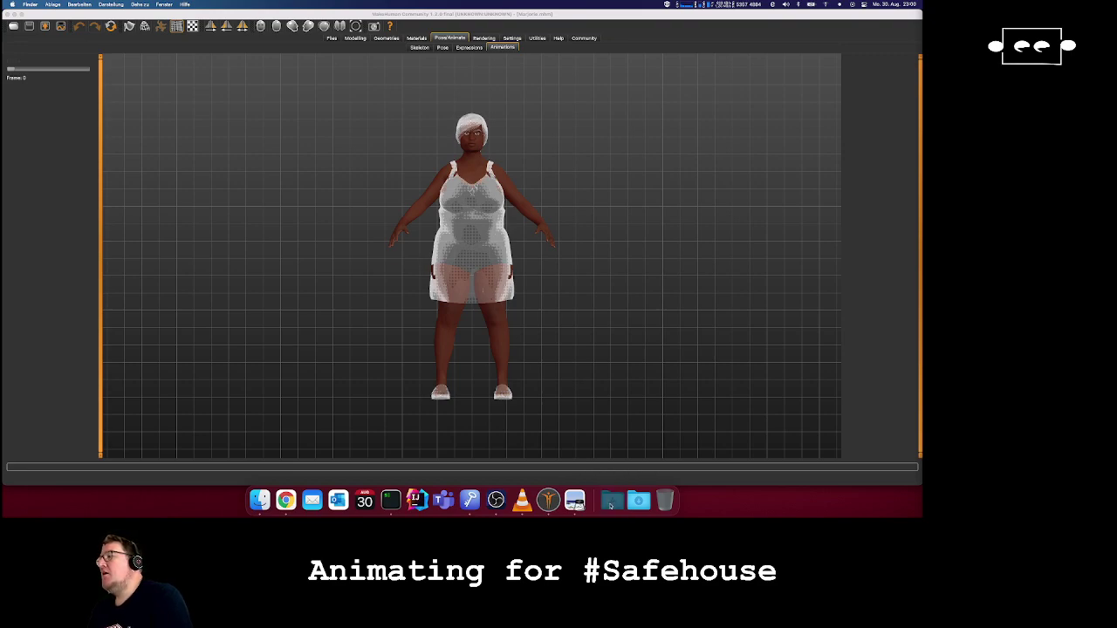
pyautogui.click(610, 505)
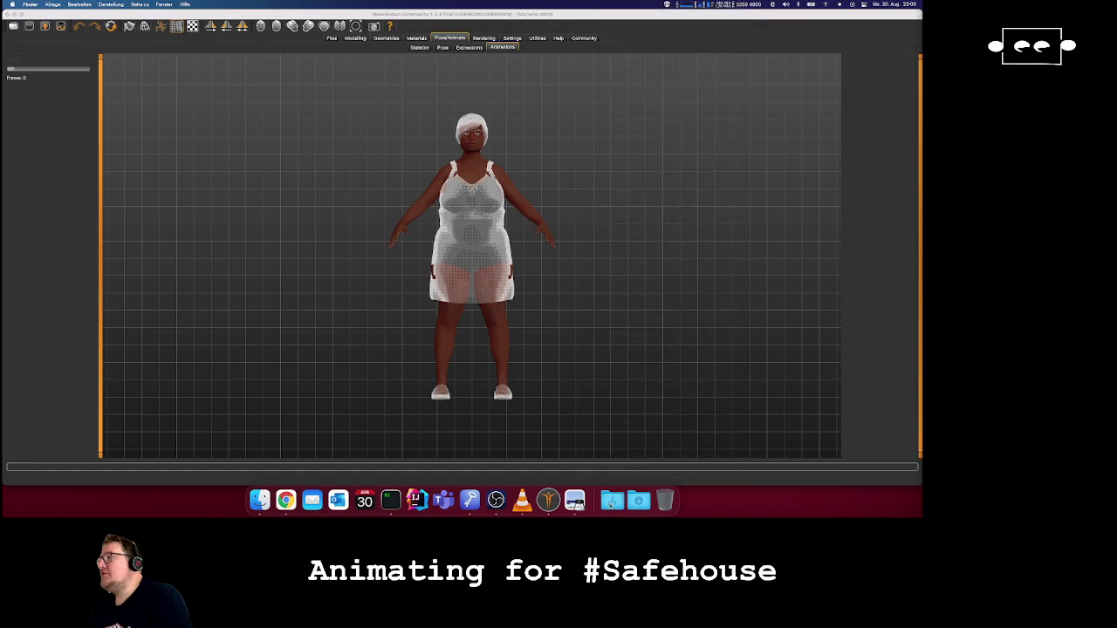
pyautogui.press('super+space')
pyautogui.write('blender')
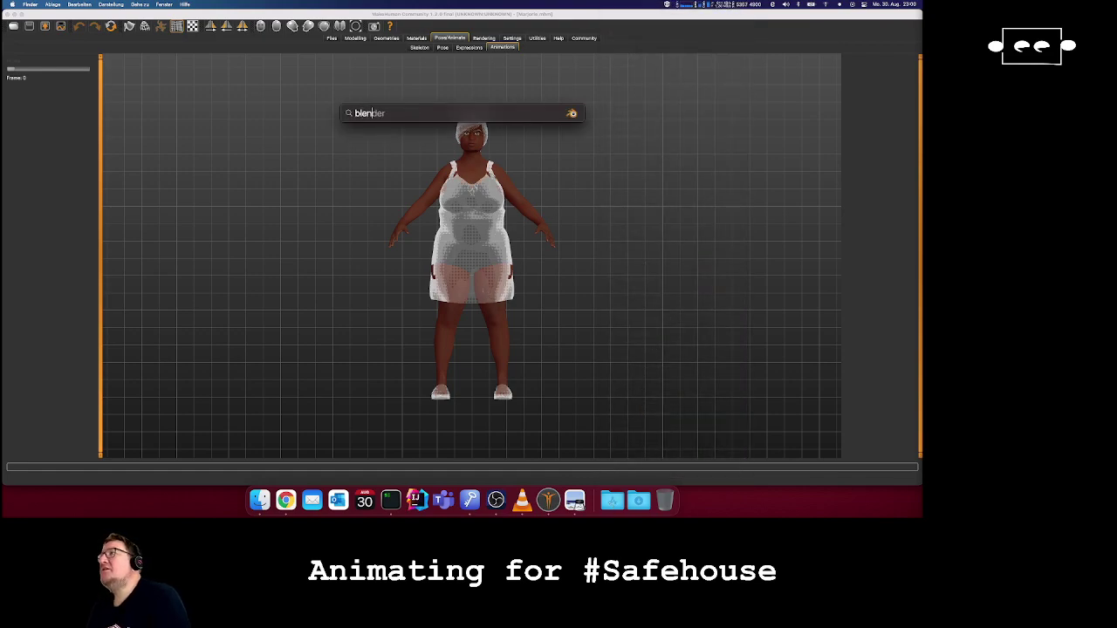
pyautogui.press('Return')
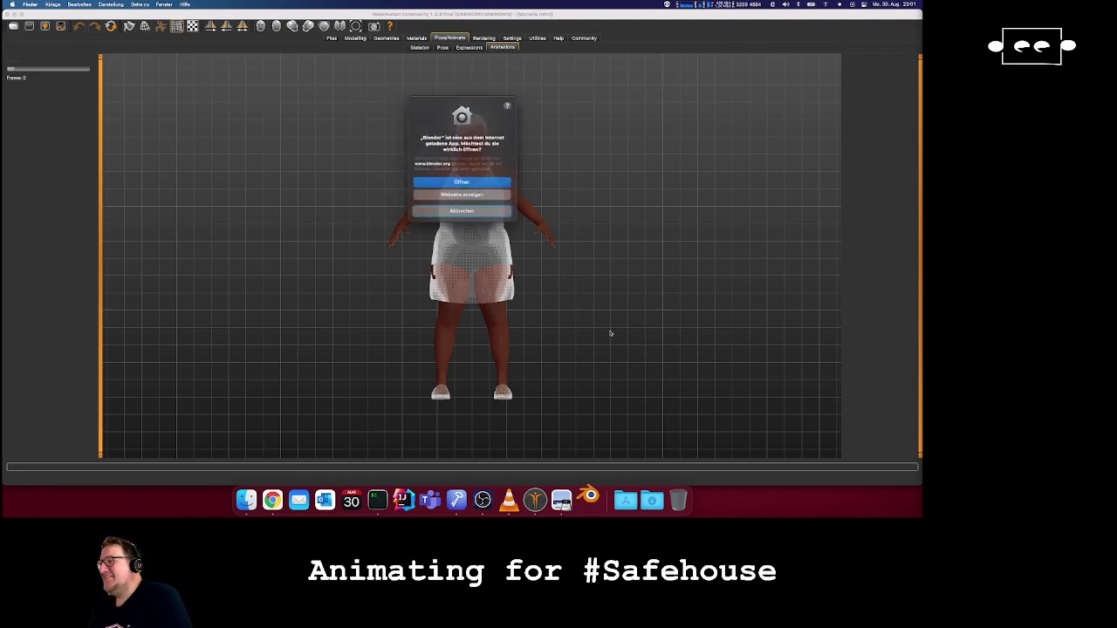
pyautogui.click(500, 182)
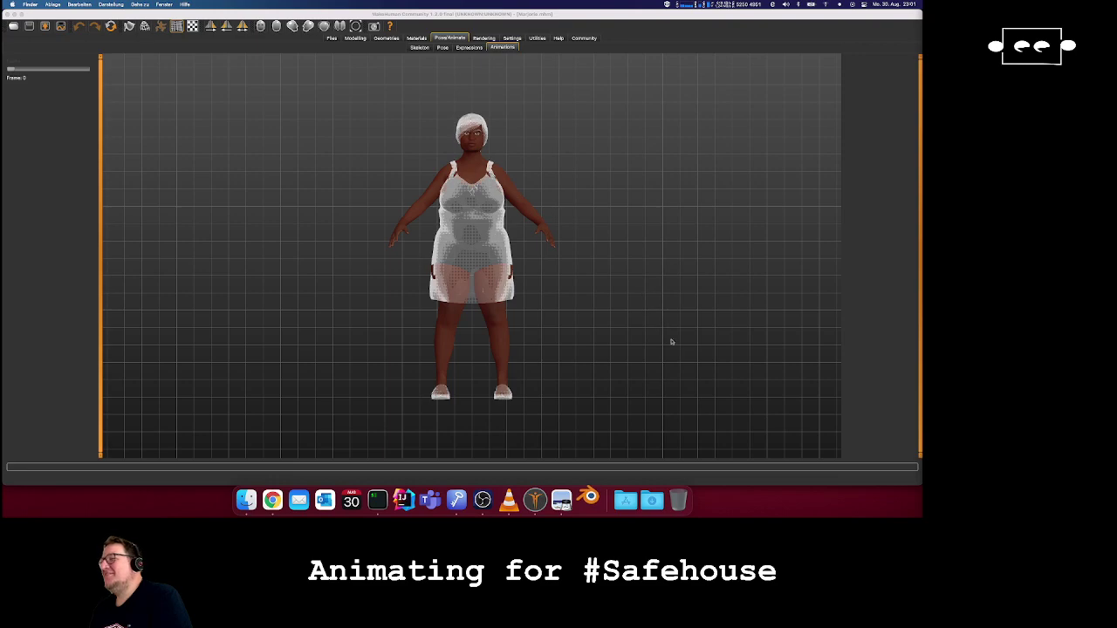
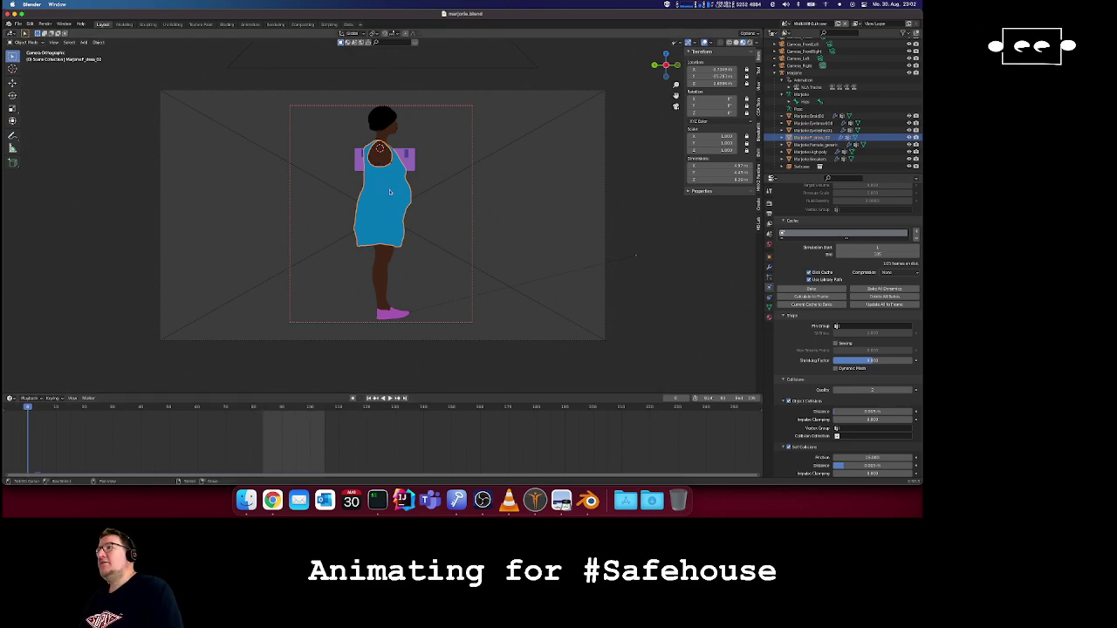
# - Bake the selected dress's cloth simulation from its physics cache settings
pyautogui.scroll(10, 837, 305)
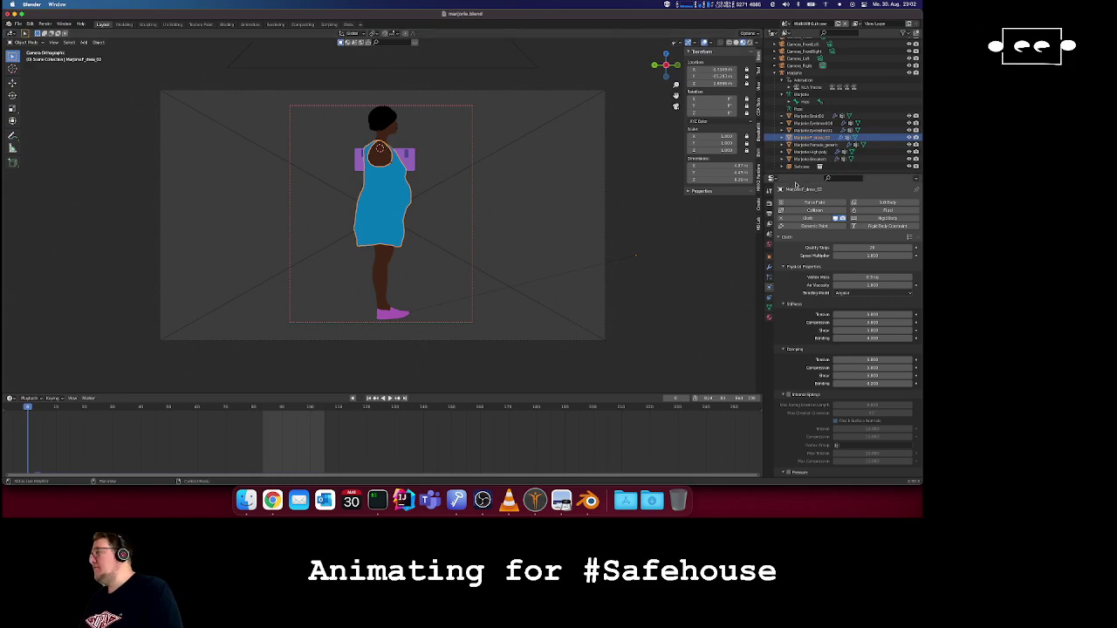
pyautogui.scroll(-10, 816, 305)
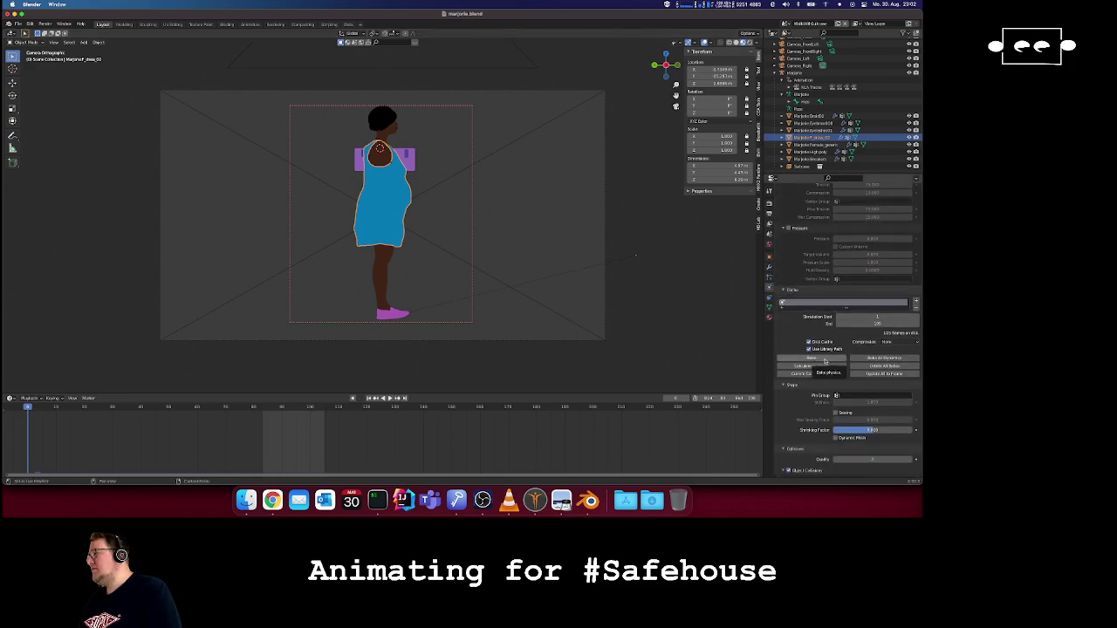
pyautogui.click(824, 360)
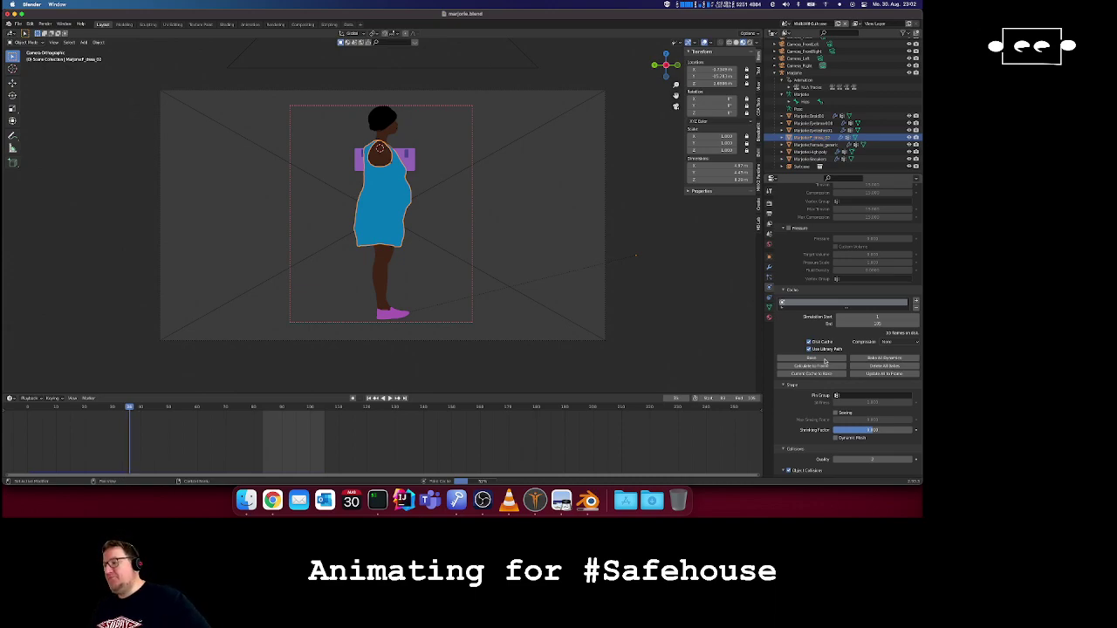
# - Switch to Godot and open a project from its project list
pyautogui.press('super+space')
pyautogui.write('godot')
pyautogui.press('Return')
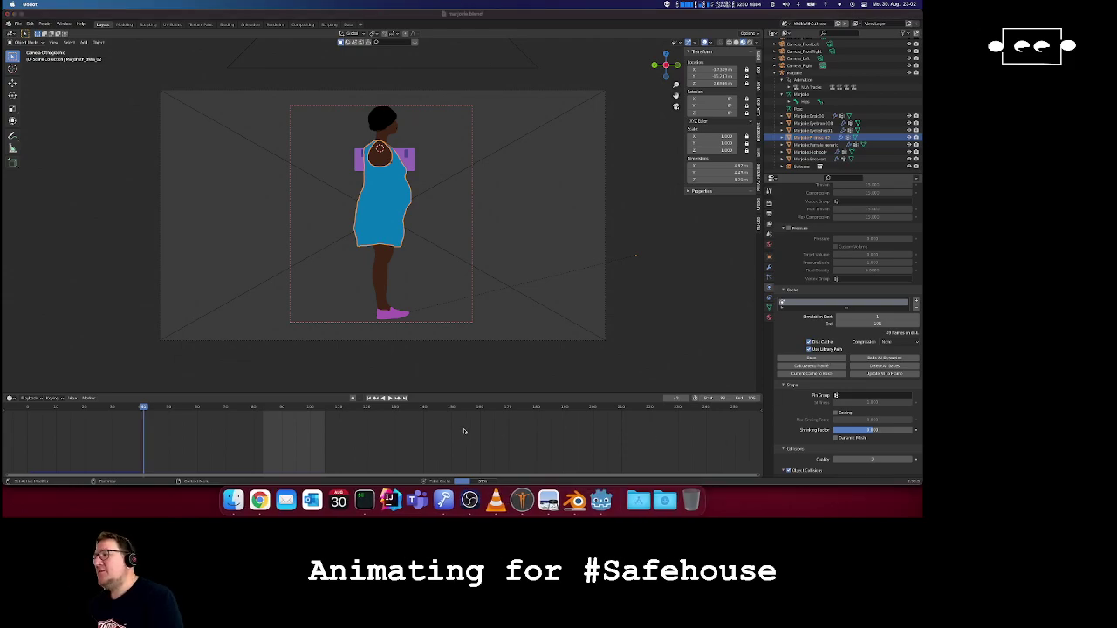
pyautogui.doubleClick(346, 125)
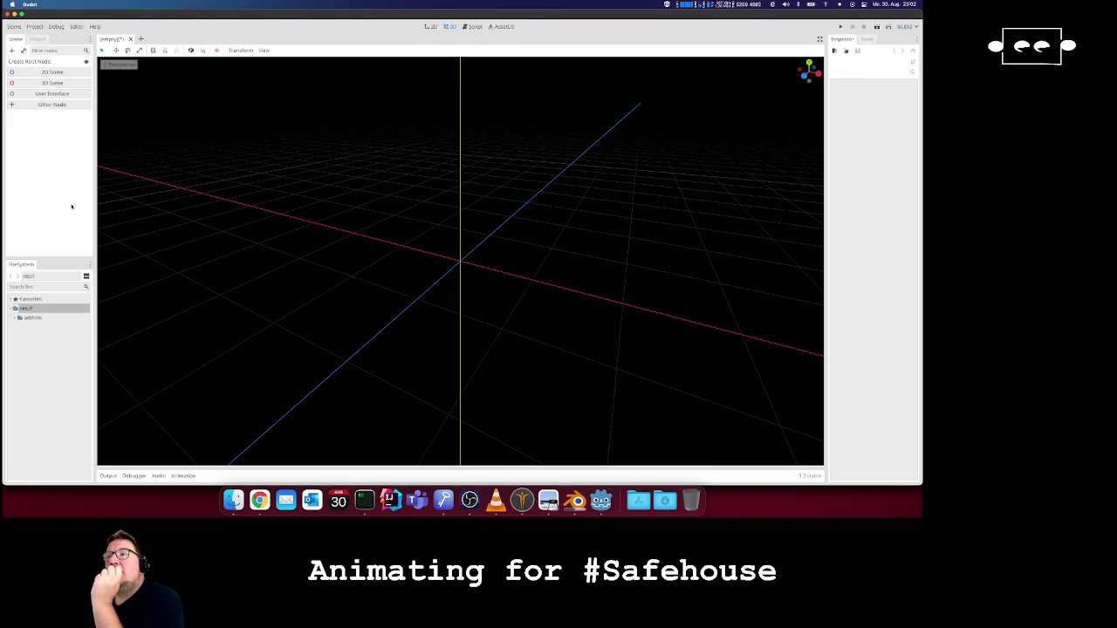
# - Look through the node types for a new root node without creating one, and quit the Godot editor
pyautogui.click(32, 105)
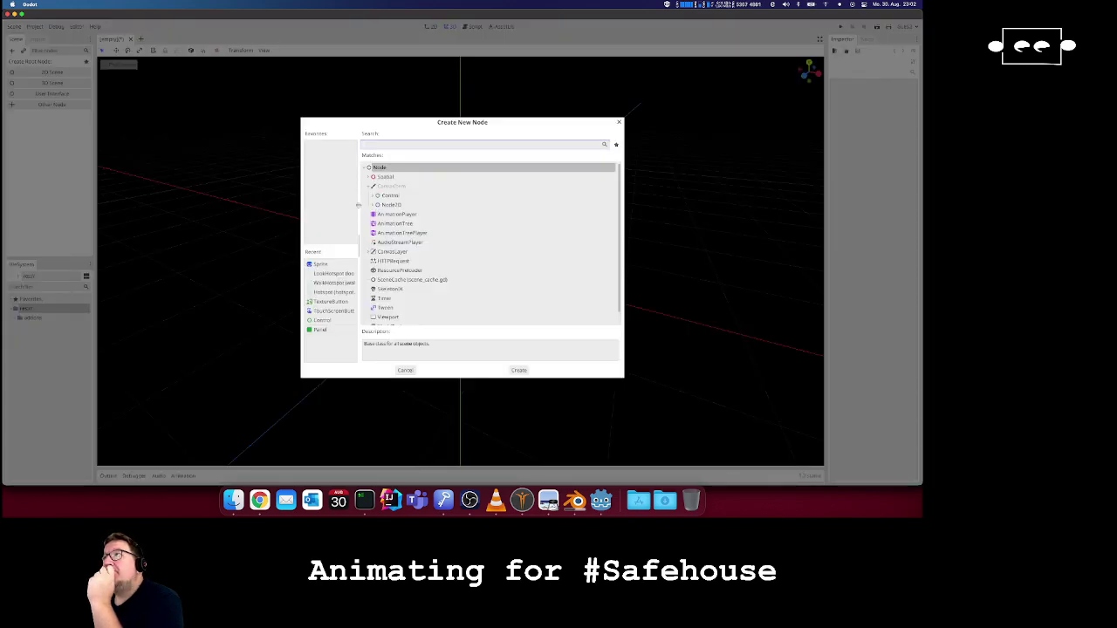
pyautogui.click(398, 371)
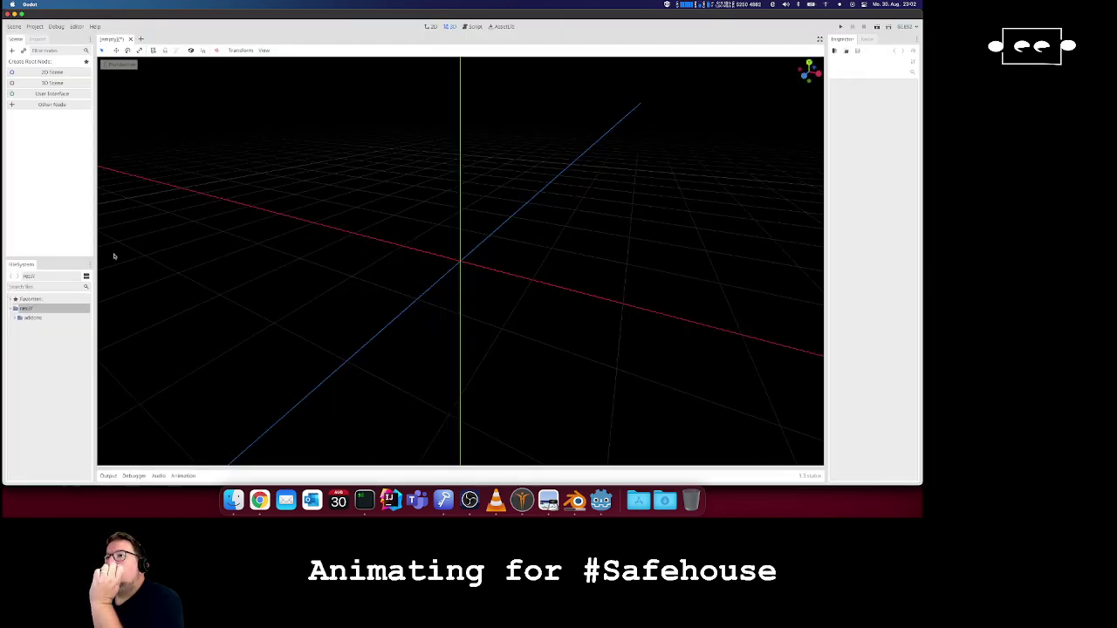
pyautogui.click(42, 105)
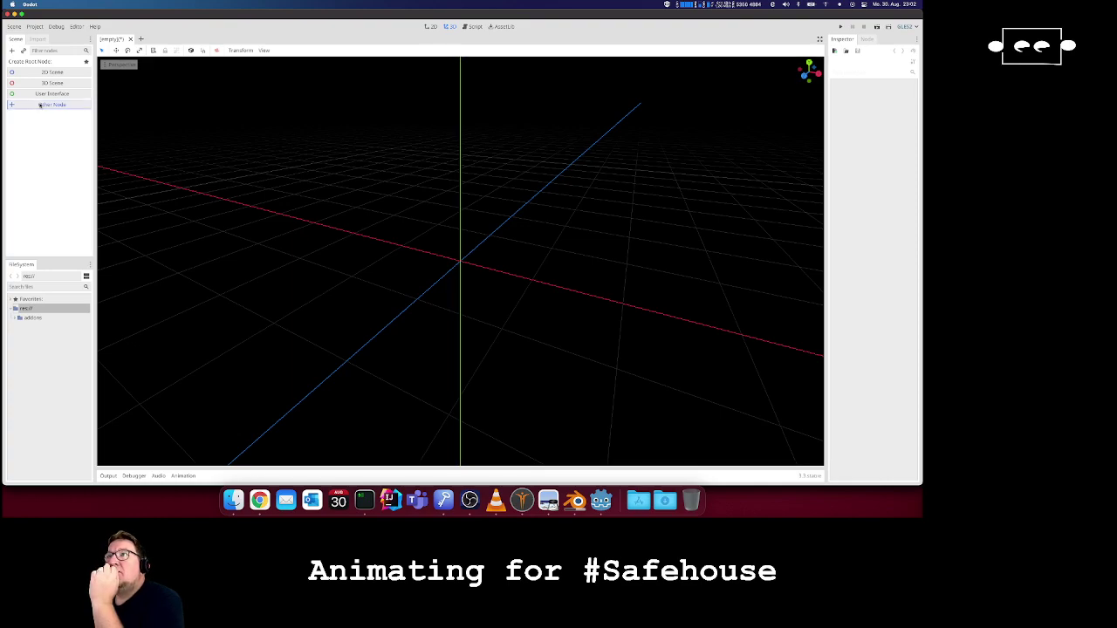
pyautogui.click(405, 370)
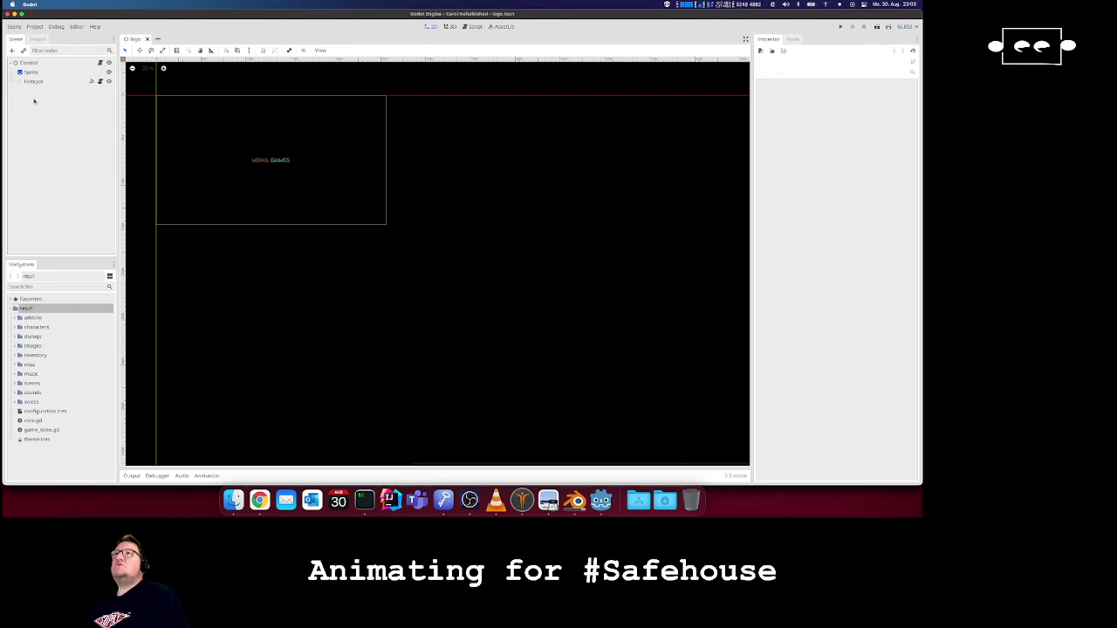
pyautogui.press('super+q')
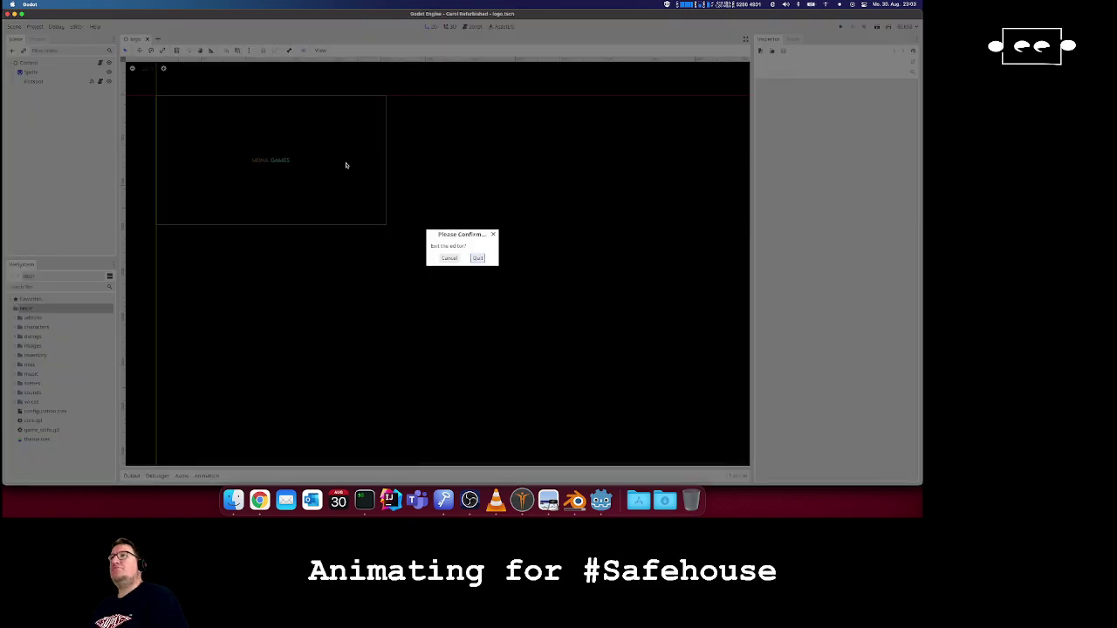
pyautogui.click(476, 259)
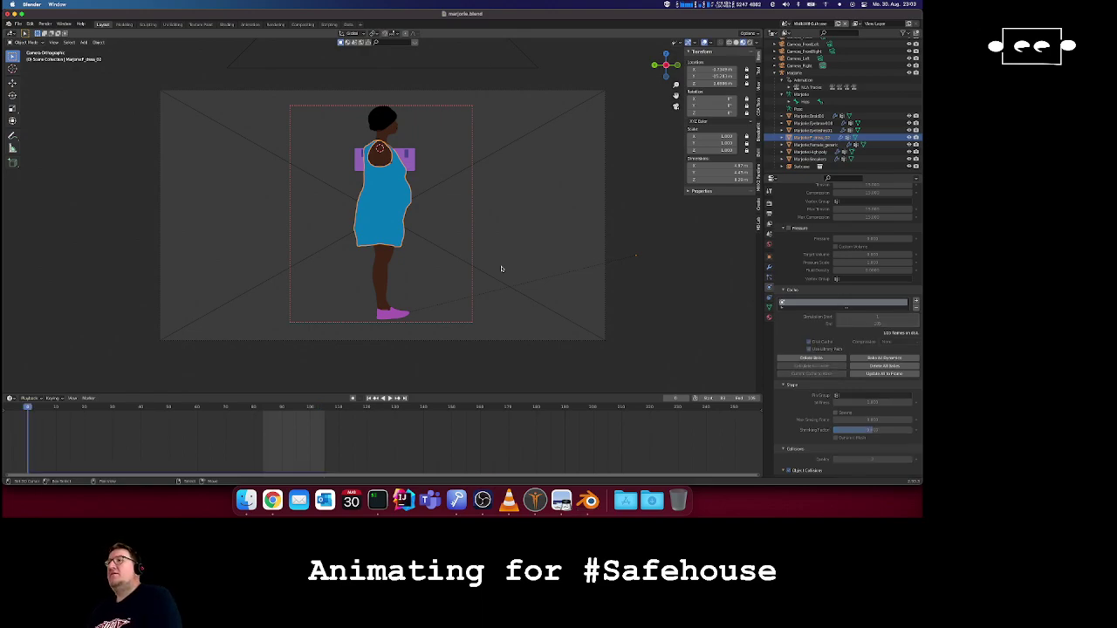
# - Play the suitcase walk from the start of its frame range in Blender to check the baked dress, and stop playback
pyautogui.click(261, 407)
pyautogui.press('space')
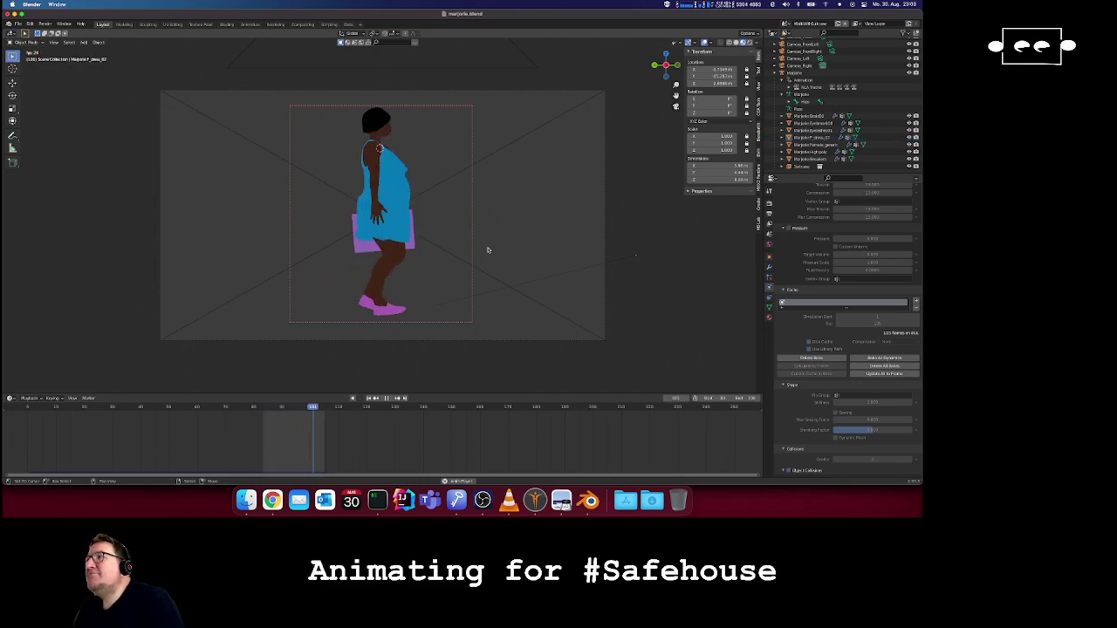
pyautogui.press('space')
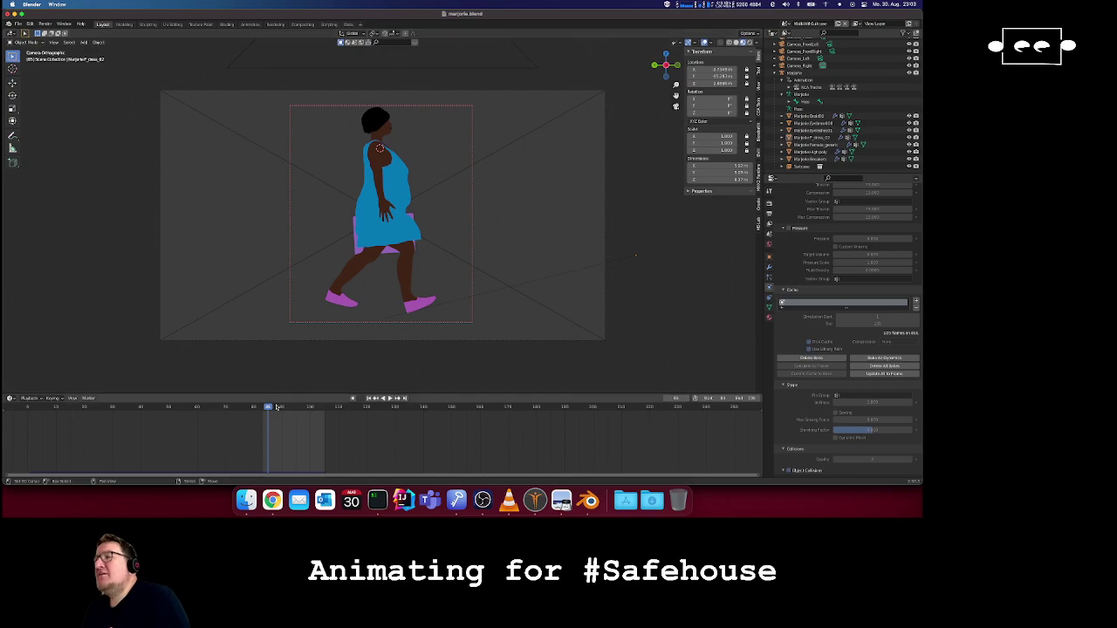
# - Step forward frame by frame from the start of the walk, examining how the dress follows the body
pyautogui.moveTo(269, 413); pyautogui.dragTo(266, 413)
pyautogui.press('Right')
pyautogui.press('Right')
pyautogui.press('Right')
pyautogui.press('Right')
pyautogui.press('Right')
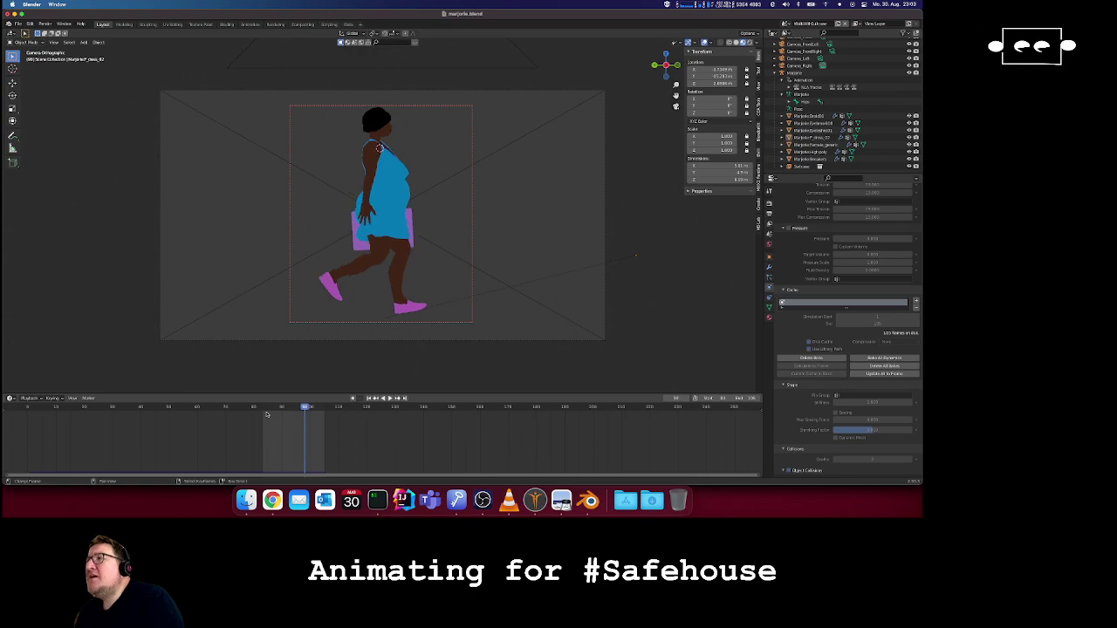
pyautogui.press('Right')
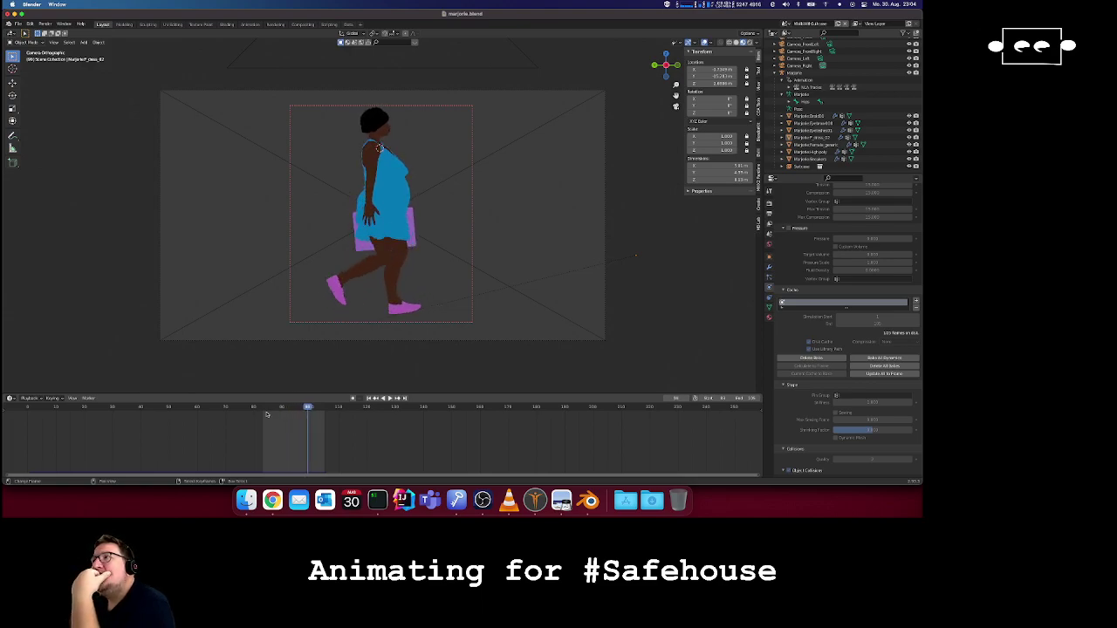
# - Step backward through the walk and back and forth around the passing pose, inspecting the dress and arm
pyautogui.press('Left')
pyautogui.press('Left')
pyautogui.press('Left')
pyautogui.press('Left')
pyautogui.press('Left')
pyautogui.press('Left')
pyautogui.press('Left')
pyautogui.press('Left')
pyautogui.press('Left')
pyautogui.press('Left')
pyautogui.press('Left')
pyautogui.press('Left')
pyautogui.press('Left')
pyautogui.press('Left')
pyautogui.press('Left')
pyautogui.press('Right')
pyautogui.press('Right')
pyautogui.press('Right')
pyautogui.press('Left')
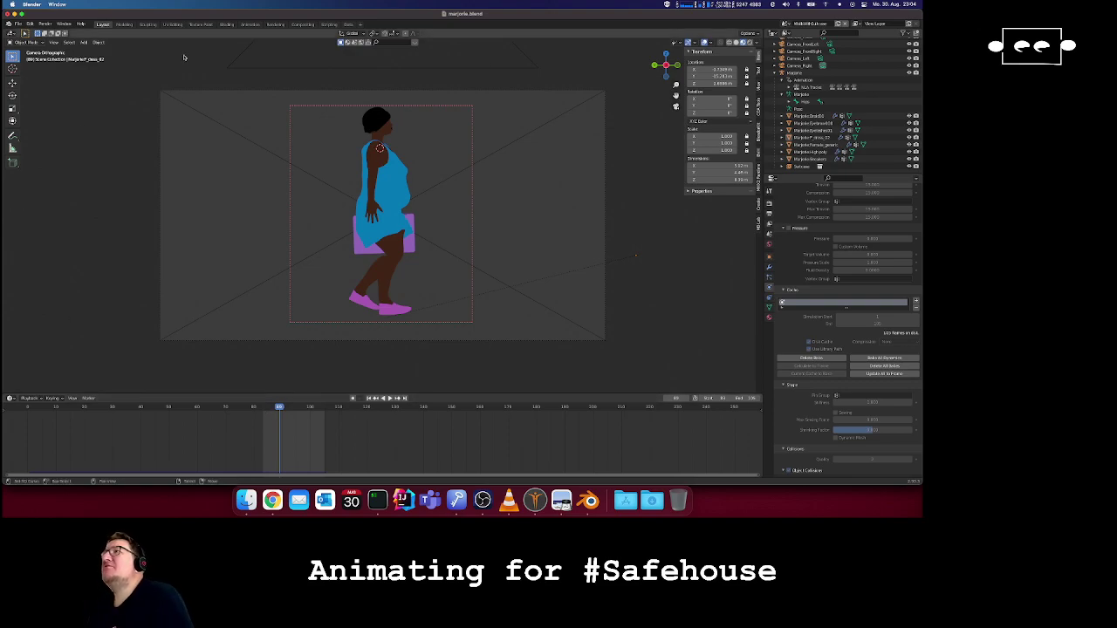
# - Switch to the Animation workspace and frame the whole dressed character from the side
pyautogui.click(251, 24)
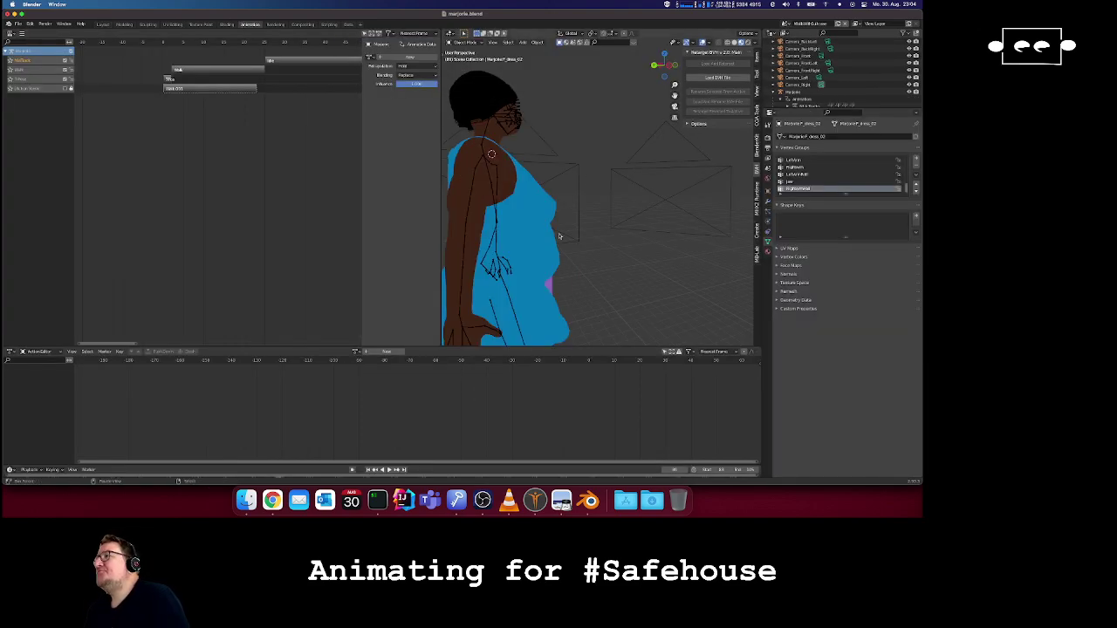
pyautogui.hscroll(5, 559, 236)
pyautogui.keyDown('ctrl'); pyautogui.scroll(5, 560, 235); pyautogui.keyUp('ctrl')
pyautogui.keyDown('ctrl'); pyautogui.scroll(-6, 559, 235); pyautogui.keyUp('ctrl')
pyautogui.keyDown('ctrl'); pyautogui.scroll(-3, 560, 235); pyautogui.keyUp('ctrl')
pyautogui.hscroll(-4, 559, 236)
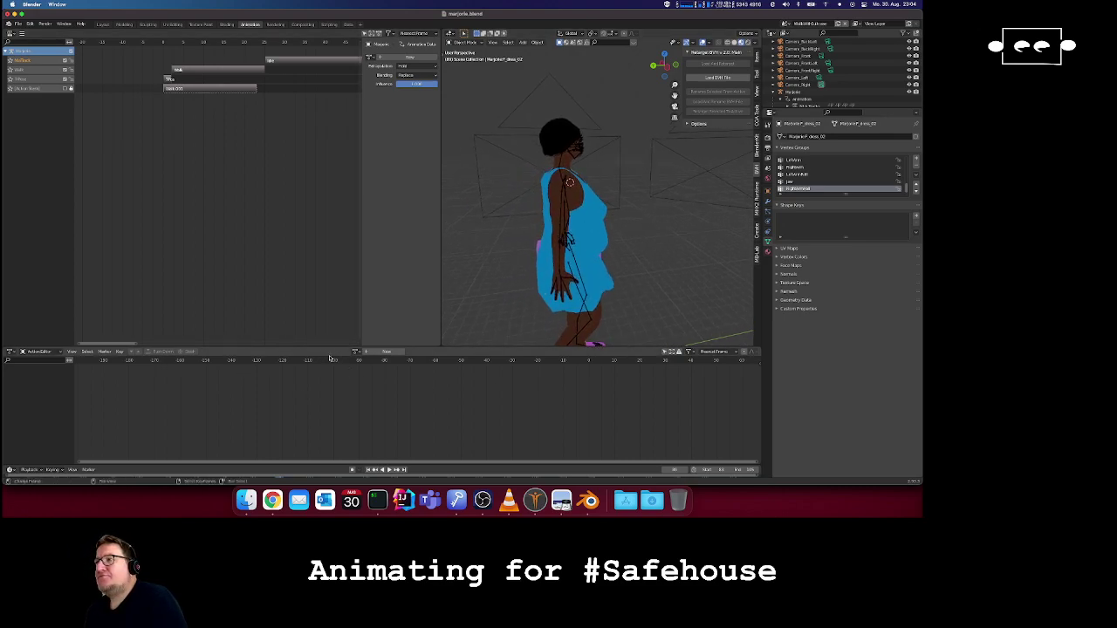
# - Assign the WalkWithSuitcase action to the dress object and play it from the start of the walk
pyautogui.click(356, 351)
pyautogui.click(381, 383)
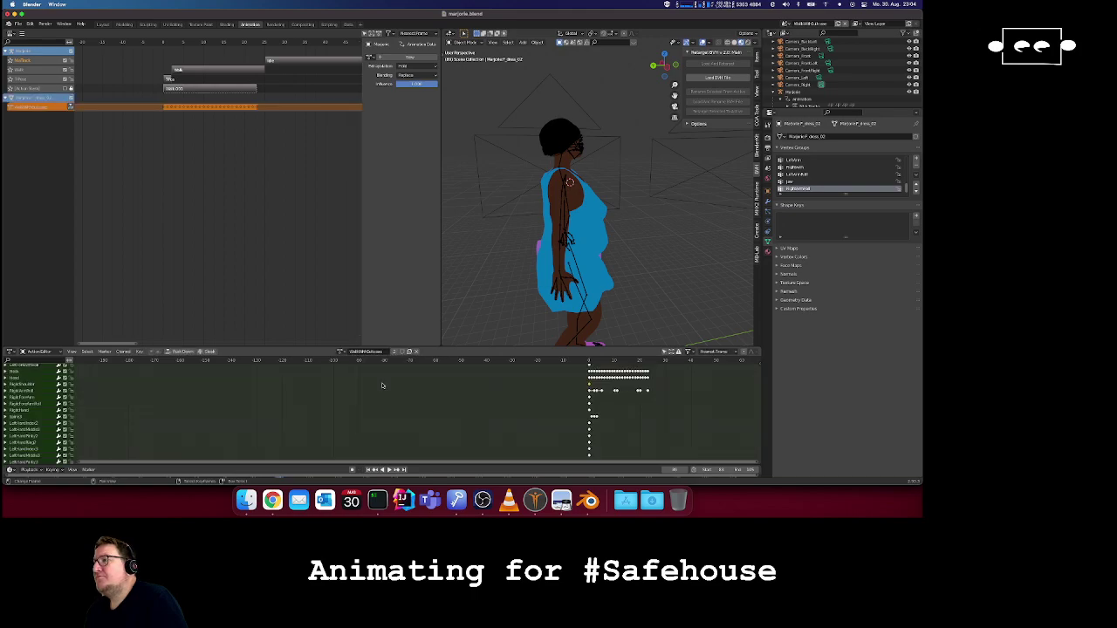
pyautogui.scroll(2, 551, 384)
pyautogui.hscroll(2, 550, 384)
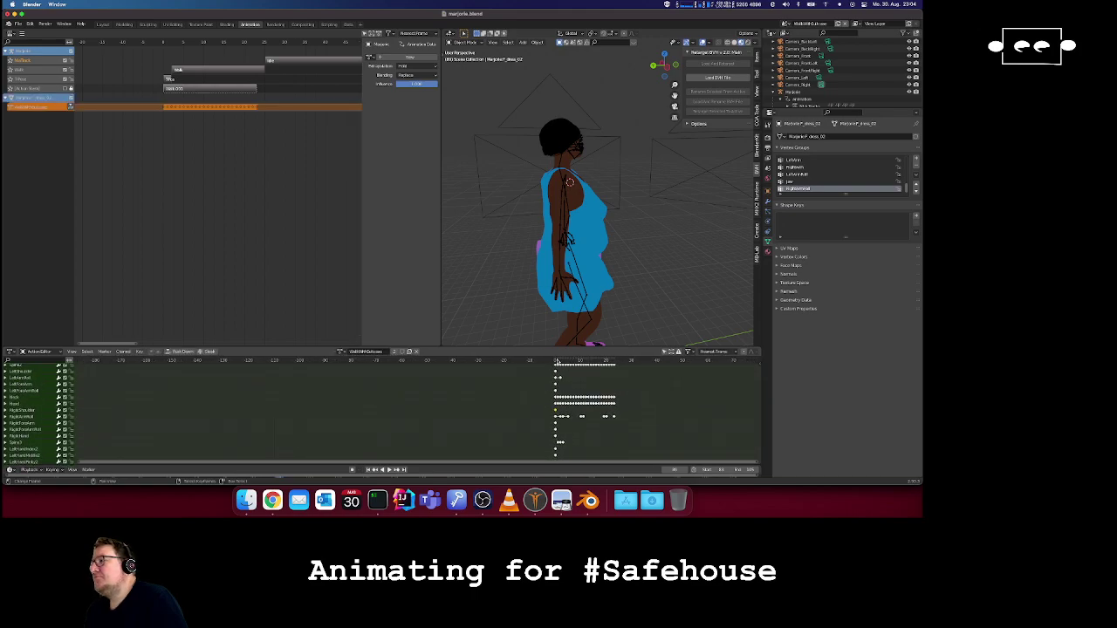
pyautogui.click(556, 360)
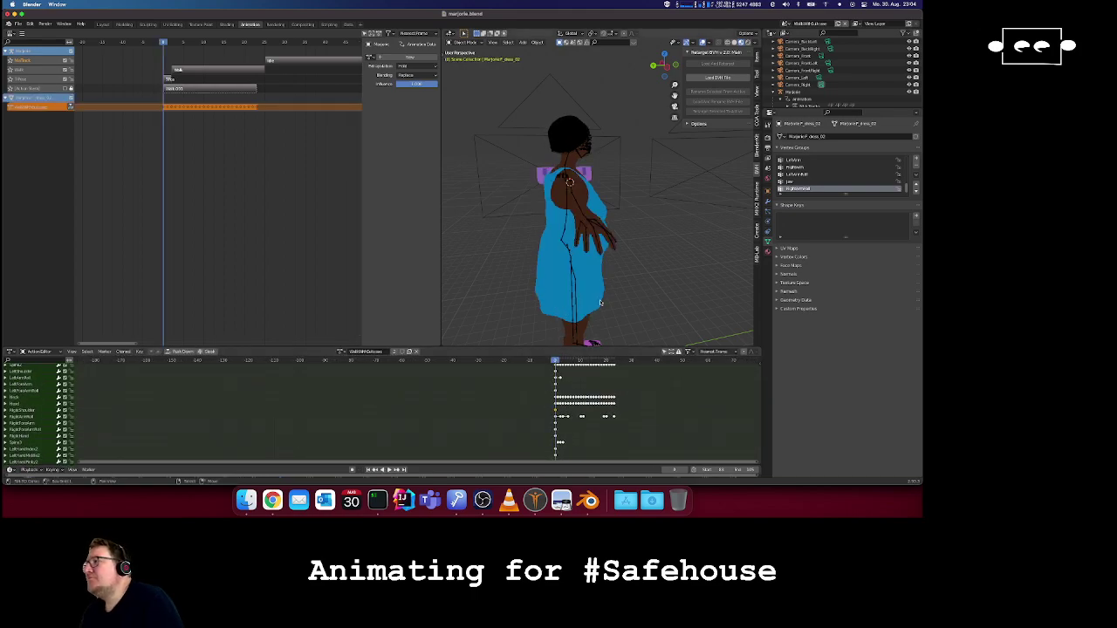
pyautogui.press('space')
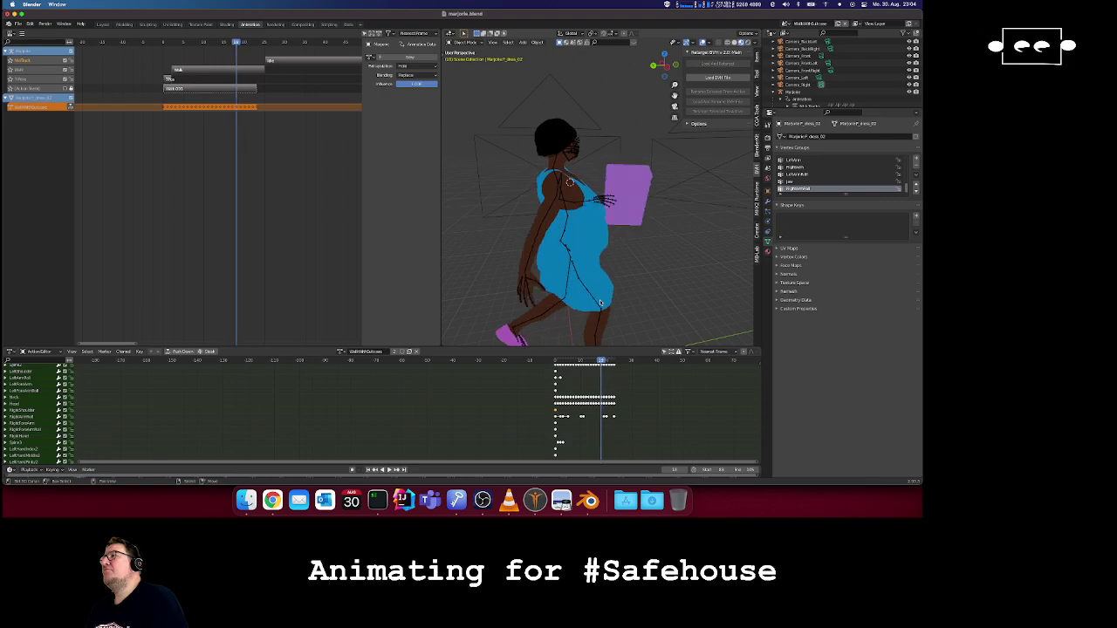
pyautogui.moveTo(600, 303); pyautogui.dragTo(595, 242, button='middle')
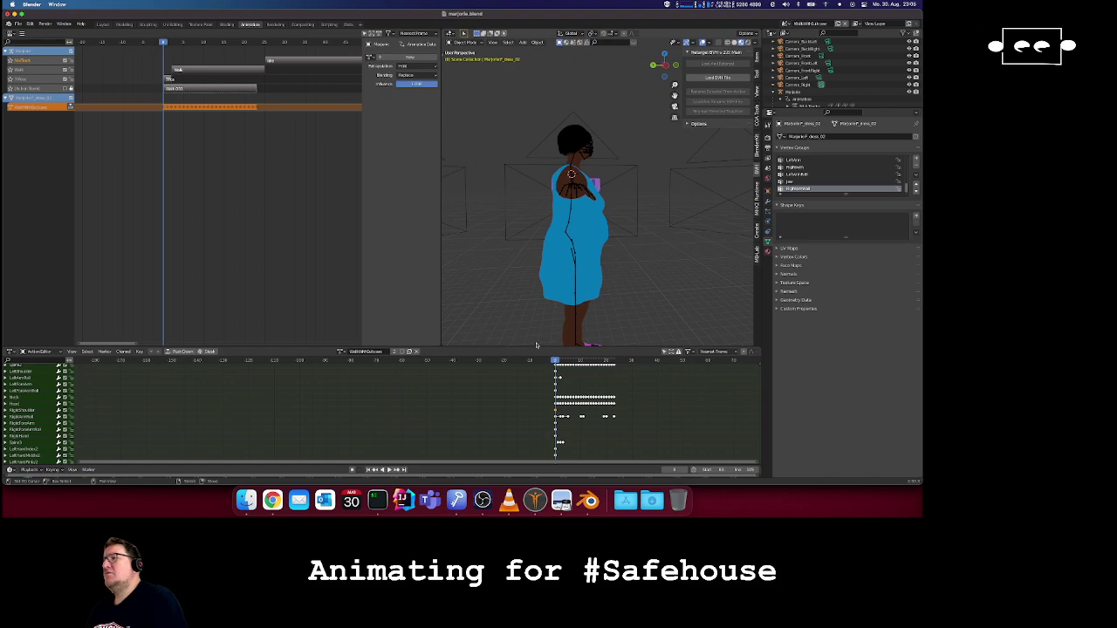
pyautogui.press('space')
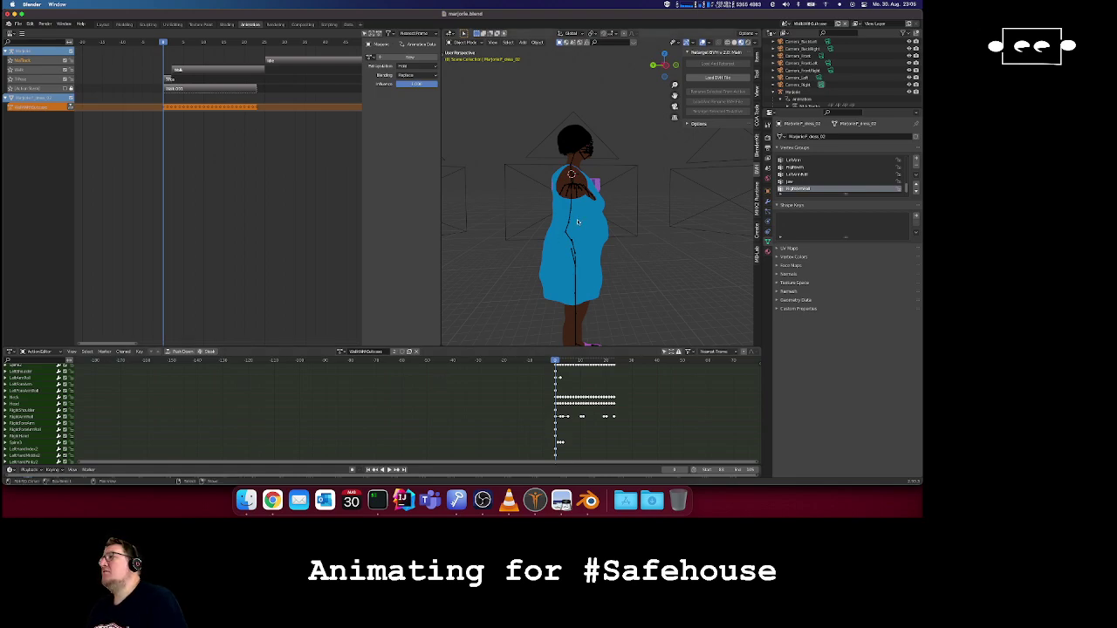
# - Unlink the WalkWithSuitcase action from the dress object
pyautogui.hscroll(5, 578, 222)
pyautogui.hscroll(5, 577, 222)
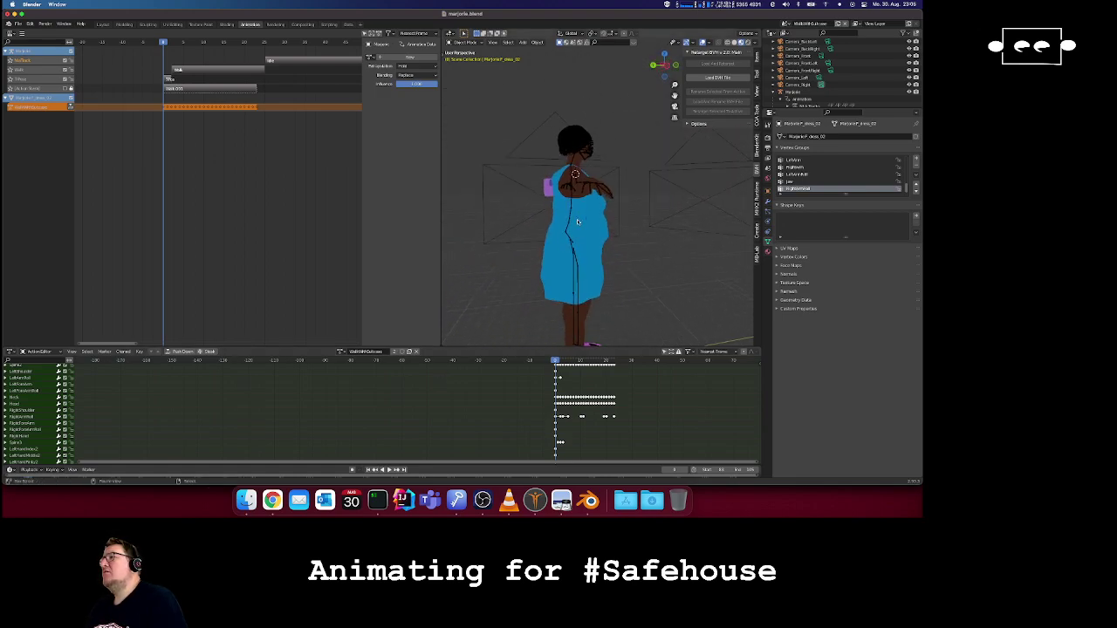
pyautogui.click(567, 223)
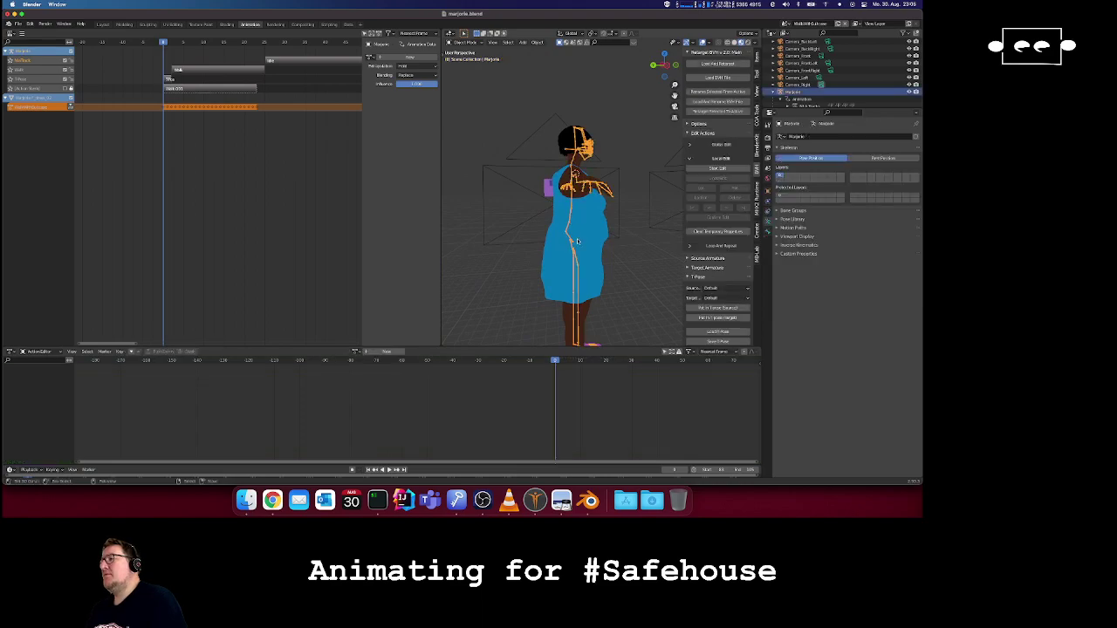
pyautogui.click(577, 241)
pyautogui.click(415, 352)
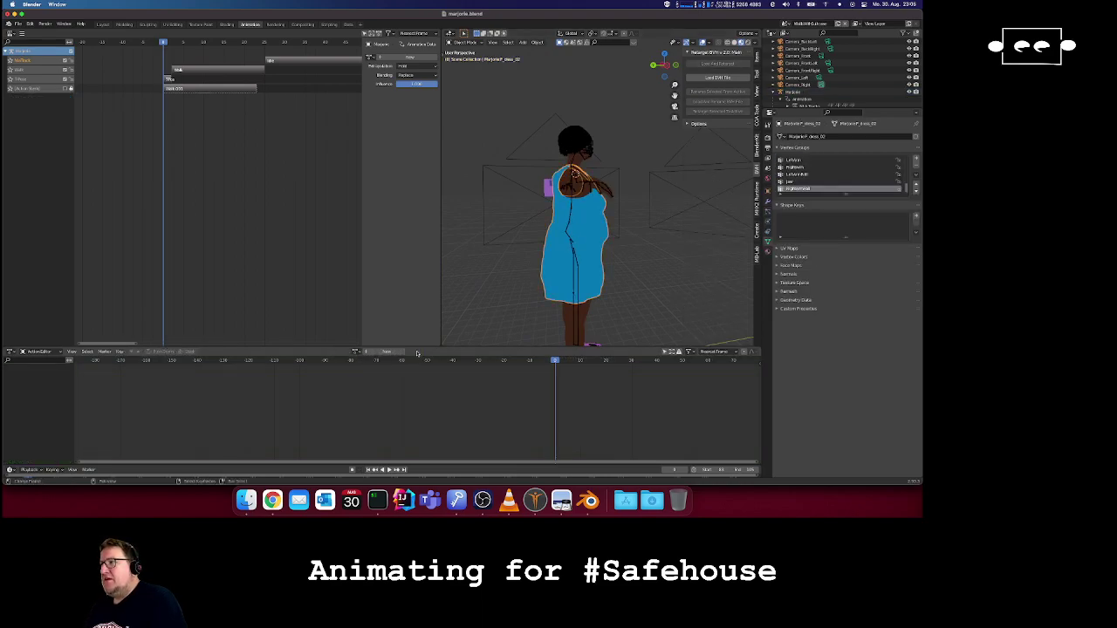
# - Assign the WalkWithSuitcase action to the character's armature and put the armature in Pose Mode
pyautogui.click(568, 223)
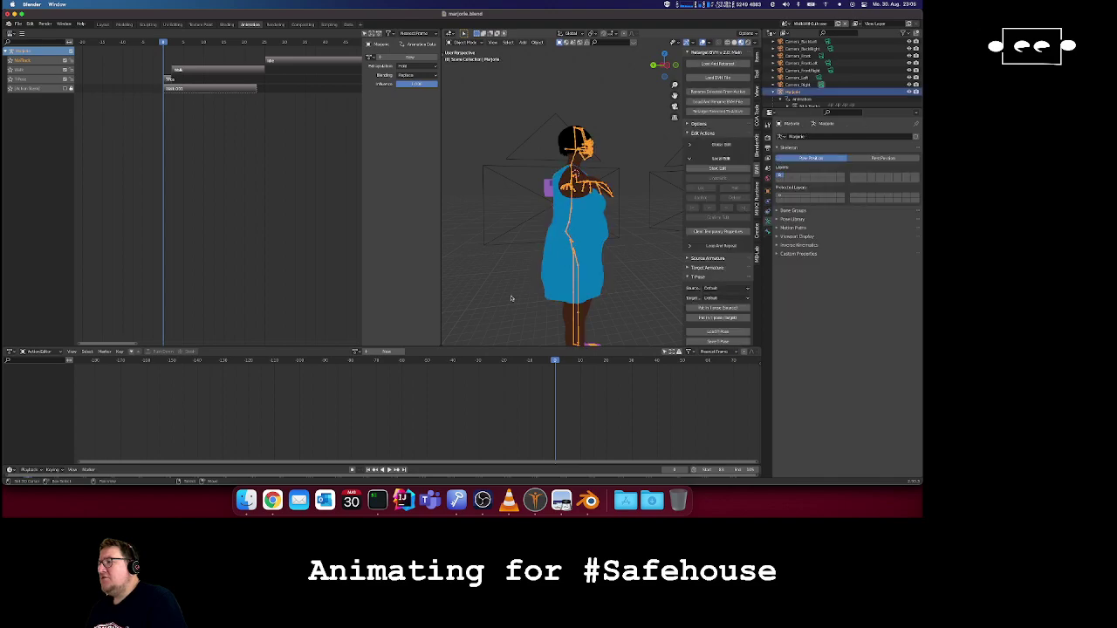
pyautogui.click(356, 352)
pyautogui.click(383, 385)
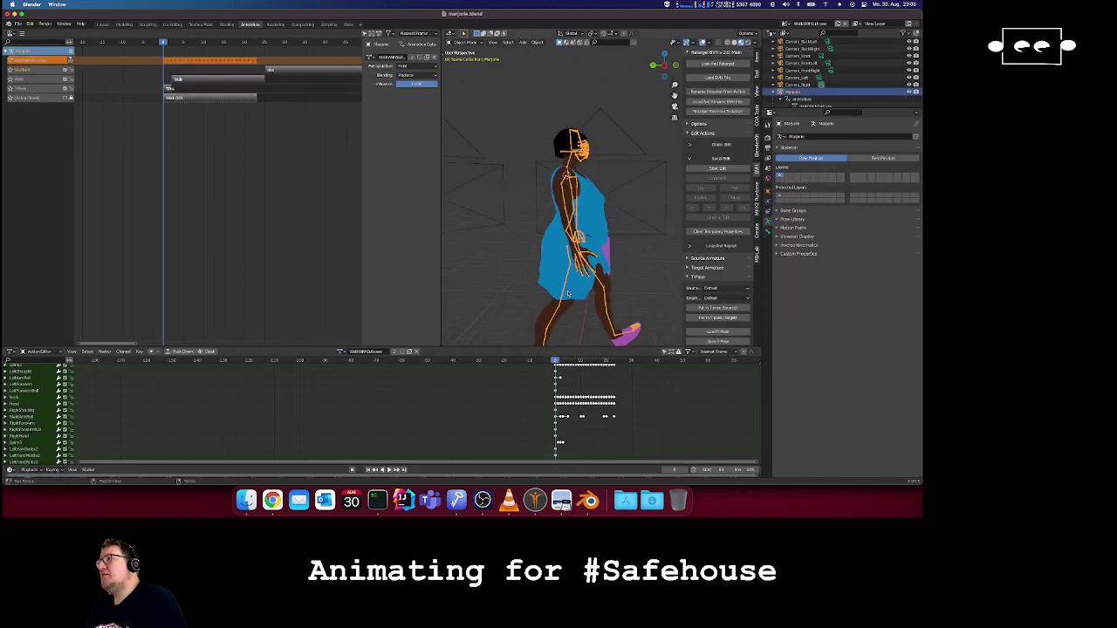
pyautogui.hotkey('ctrl', 'Tab')
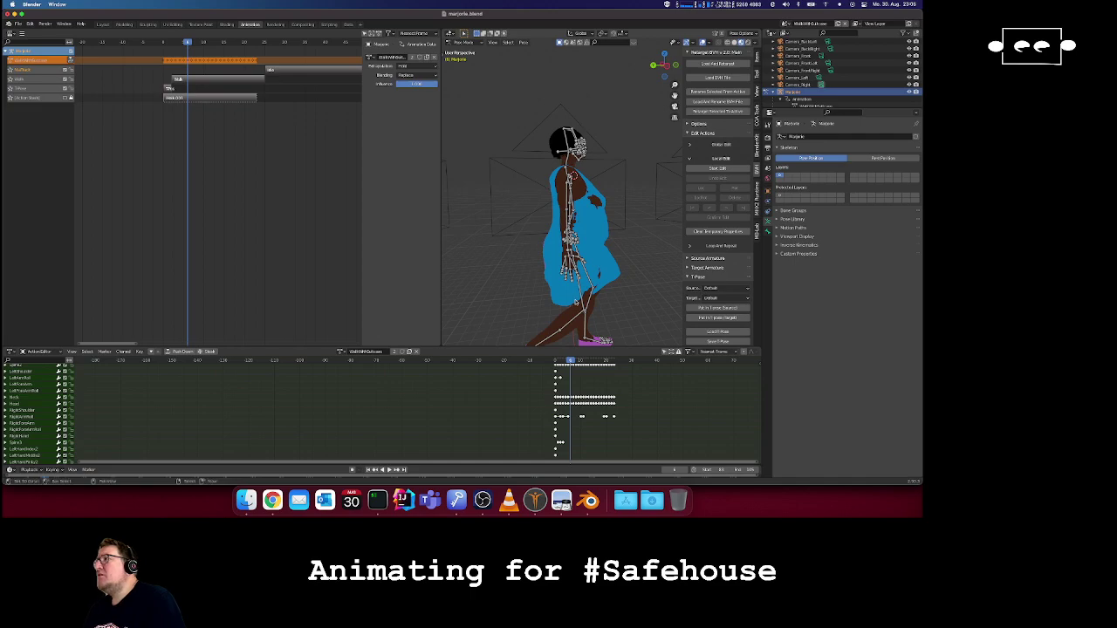
# - Switch the viewport to orthographic projection and check the first few frames of the walk from the side
pyautogui.click(674, 117)
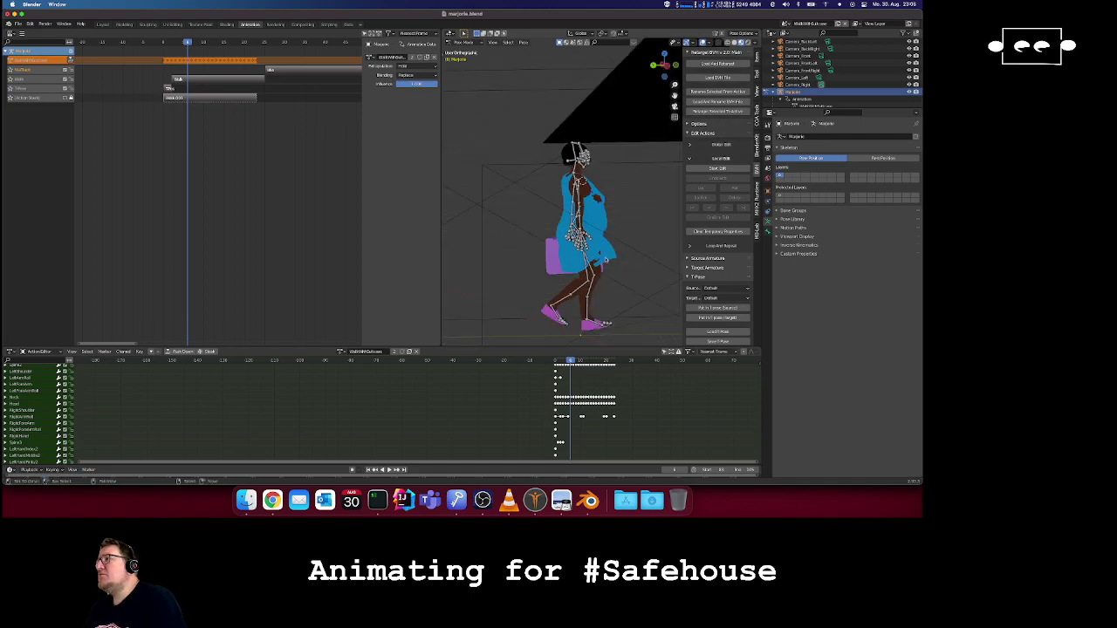
pyautogui.hscroll(5, 605, 259)
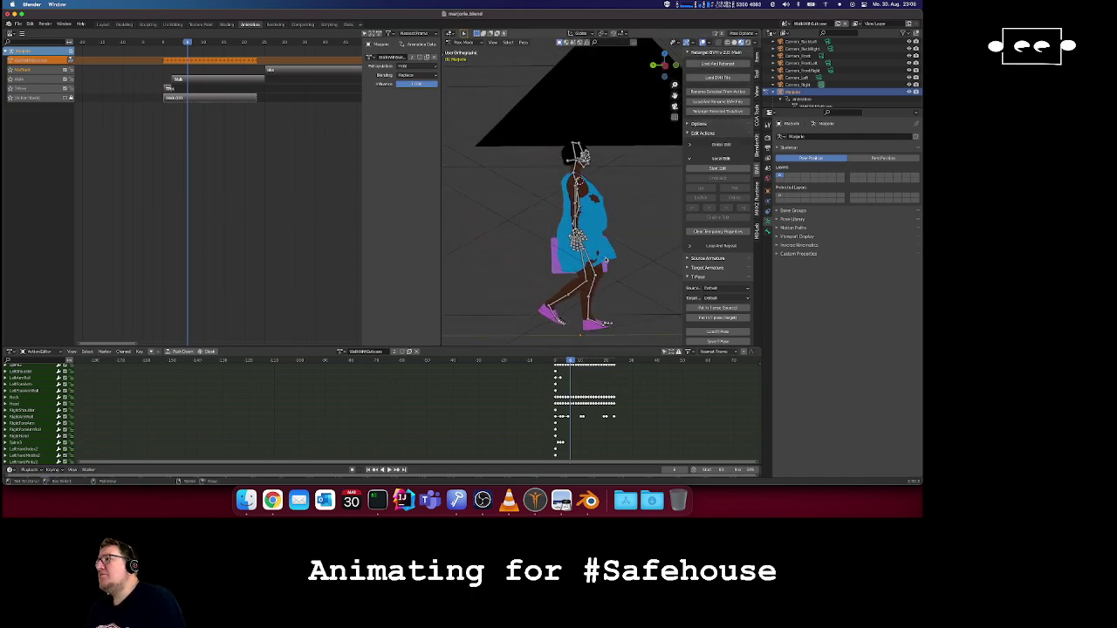
pyautogui.scroll(3, 605, 259)
pyautogui.hscroll(3, 606, 259)
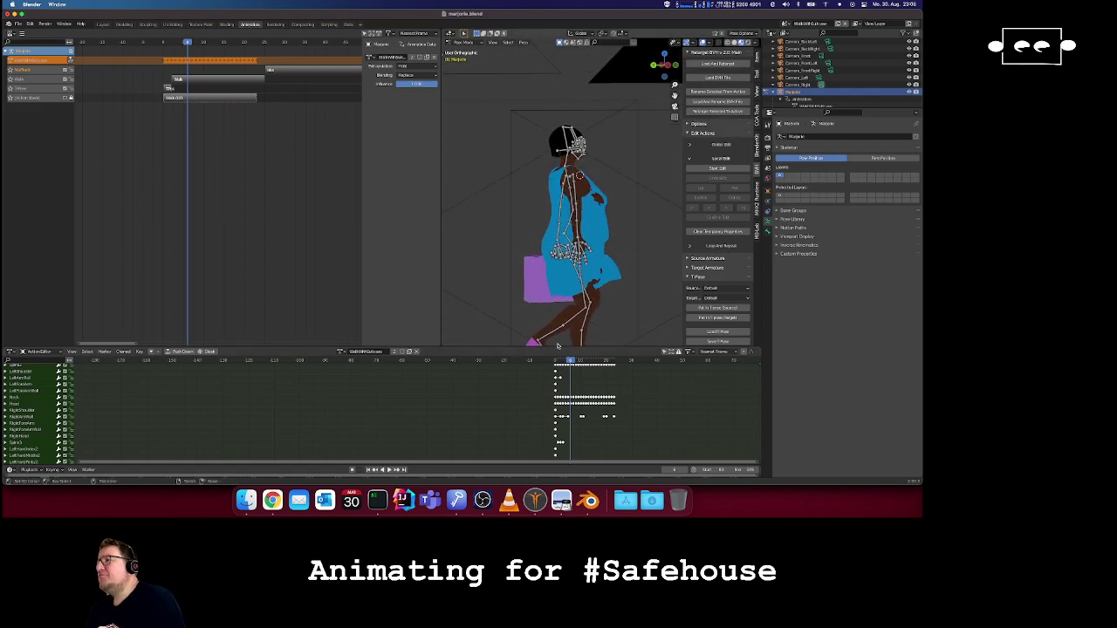
pyautogui.hotkey('shift', 'Left')
pyautogui.press('Right')
pyautogui.press('Right')
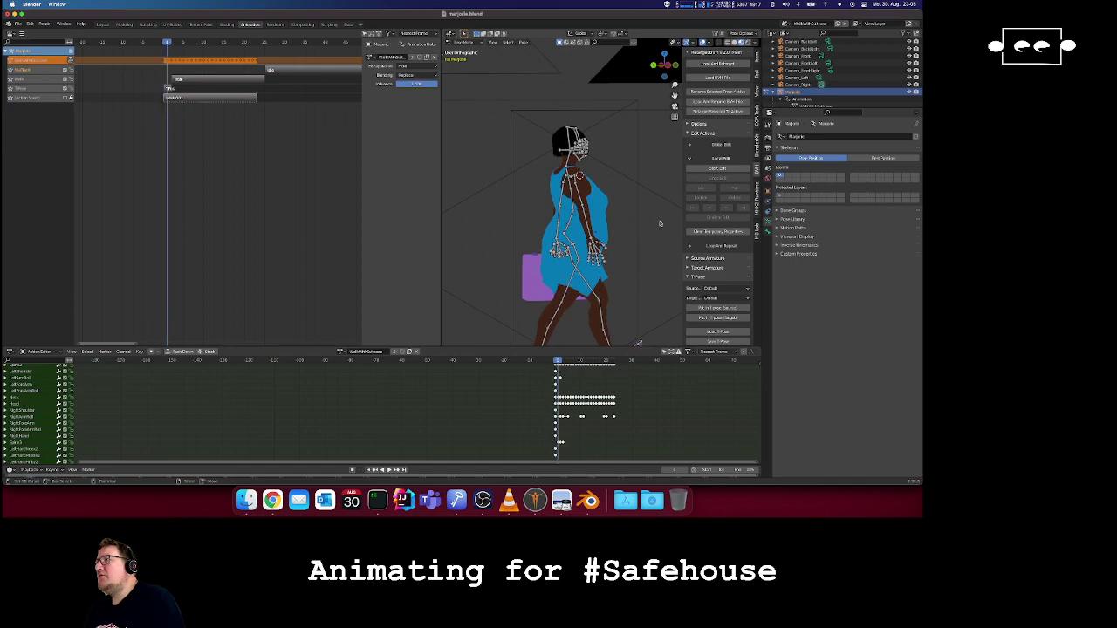
pyautogui.hscroll(3, 661, 224)
pyautogui.press('Right')
pyautogui.press('Right')
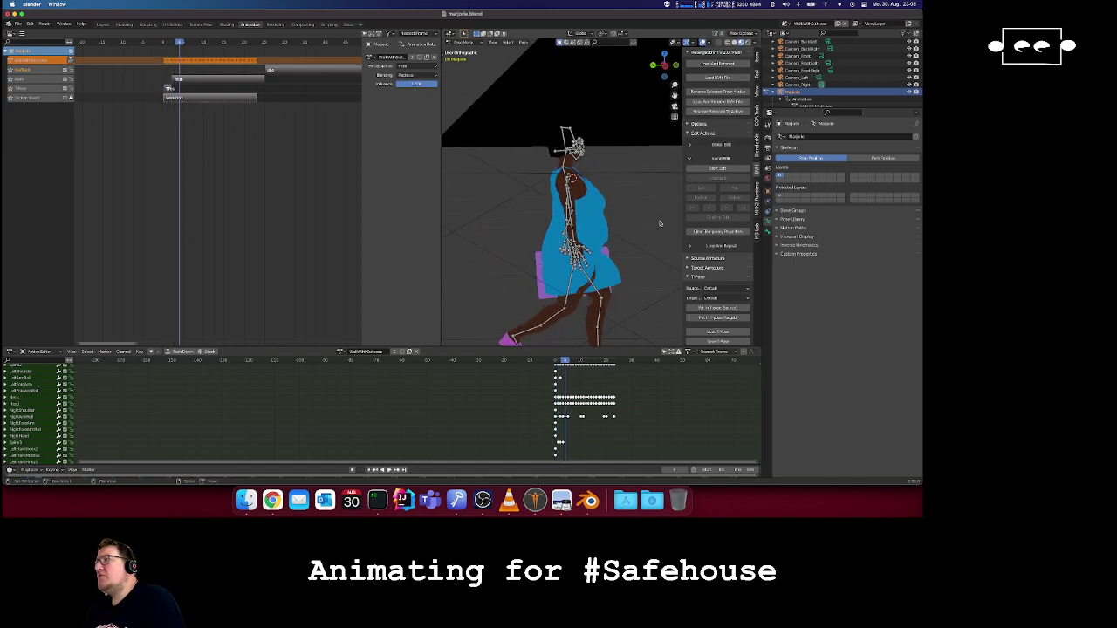
# - Step forward frame by frame through the middle of the walk, examining how the dress follows the legs
pyautogui.press('Right')
pyautogui.press('Right')
pyautogui.press('Right')
pyautogui.press('Right')
pyautogui.press('Right')
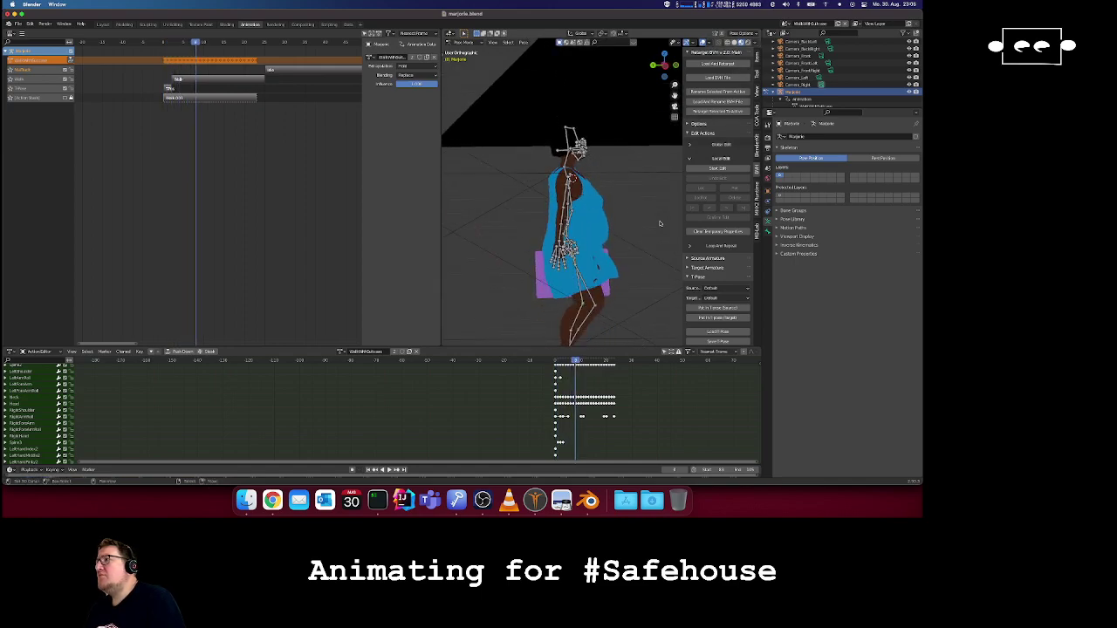
pyautogui.press('Right')
pyautogui.press('Right')
pyautogui.press('Right')
pyautogui.press('Right')
pyautogui.press('Right')
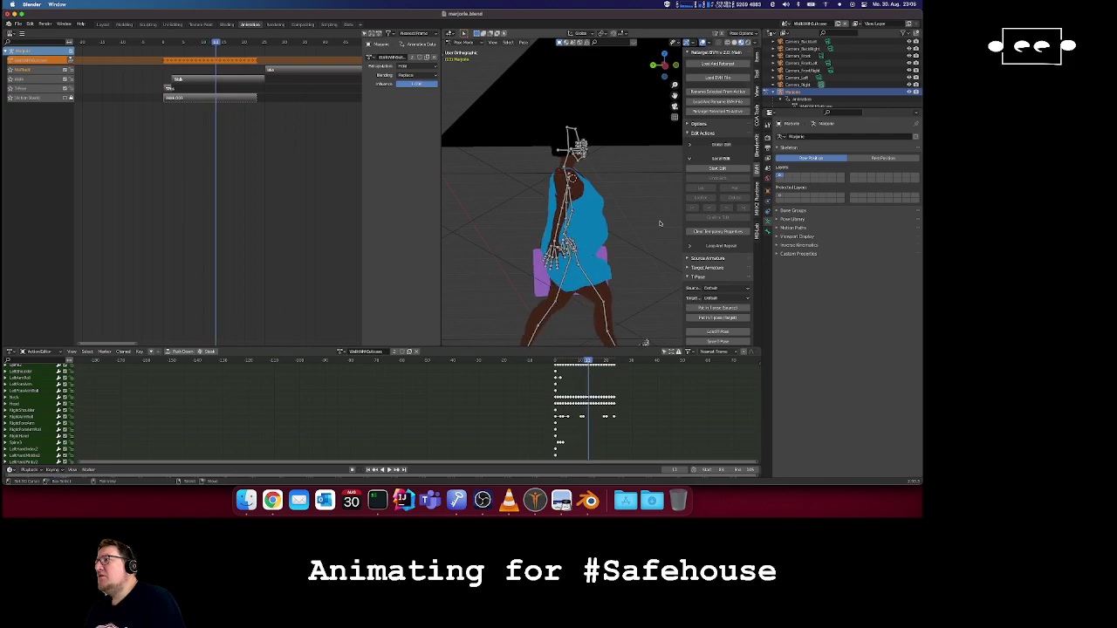
pyautogui.press('Right')
pyautogui.press('Right')
pyautogui.press('Right')
pyautogui.press('Right')
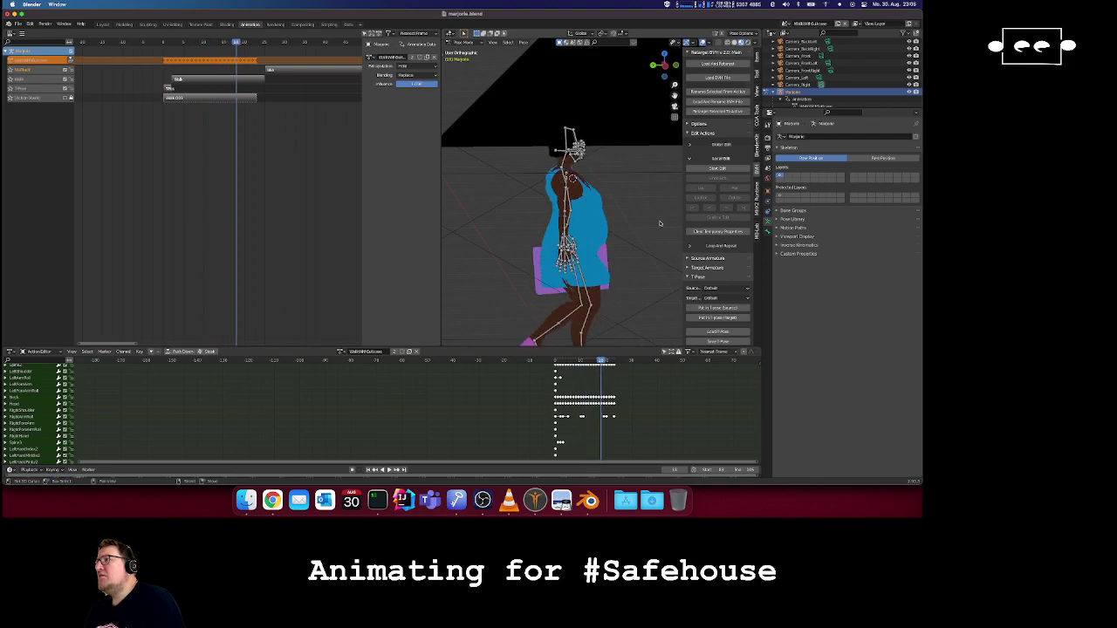
# - Step back and forth through the later frames of the walk up to its last keyframe, inspecting the dress and legs
pyautogui.press('Right')
pyautogui.press('Left')
pyautogui.press('Left')
pyautogui.press('Left')
pyautogui.press('Left')
pyautogui.press('Left')
pyautogui.press('Right')
pyautogui.press('Right')
pyautogui.press('Right')
pyautogui.press('Right')
pyautogui.press('Right')
pyautogui.press('Right')
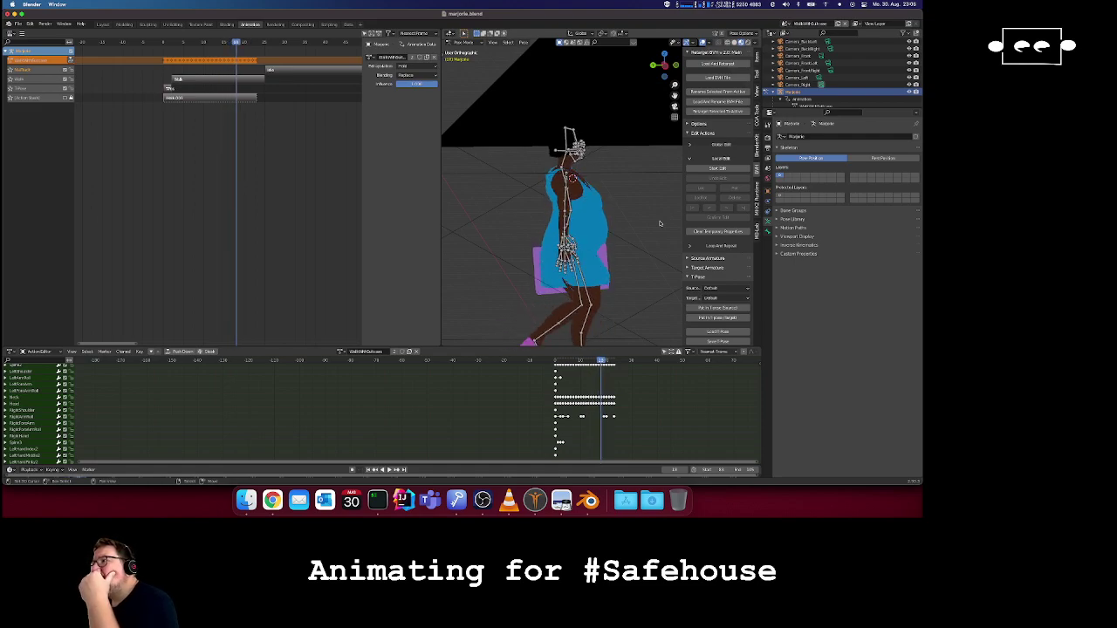
pyautogui.press('Right')
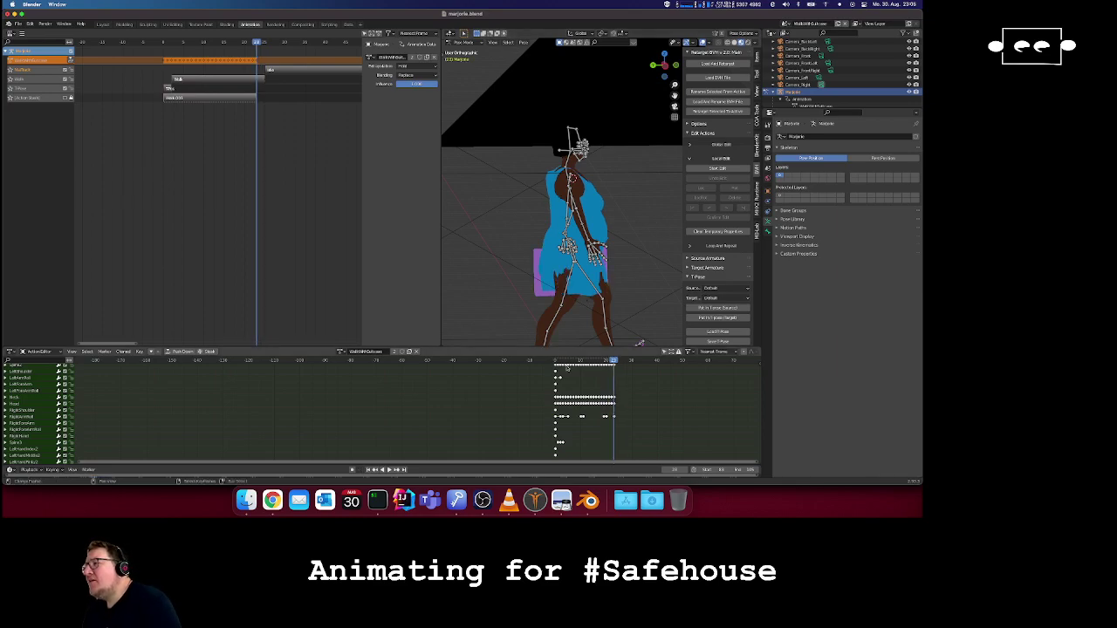
# - Jump repeatedly between the first and last keyframes of the walk to compare the two loop poses
pyautogui.click(555, 360)
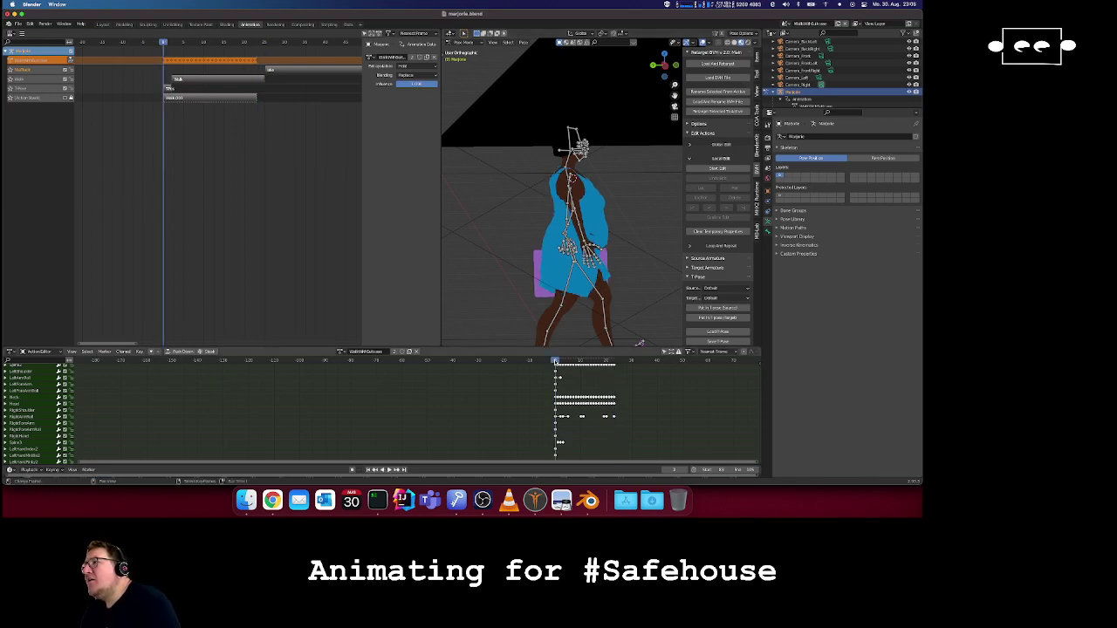
pyautogui.click(616, 361)
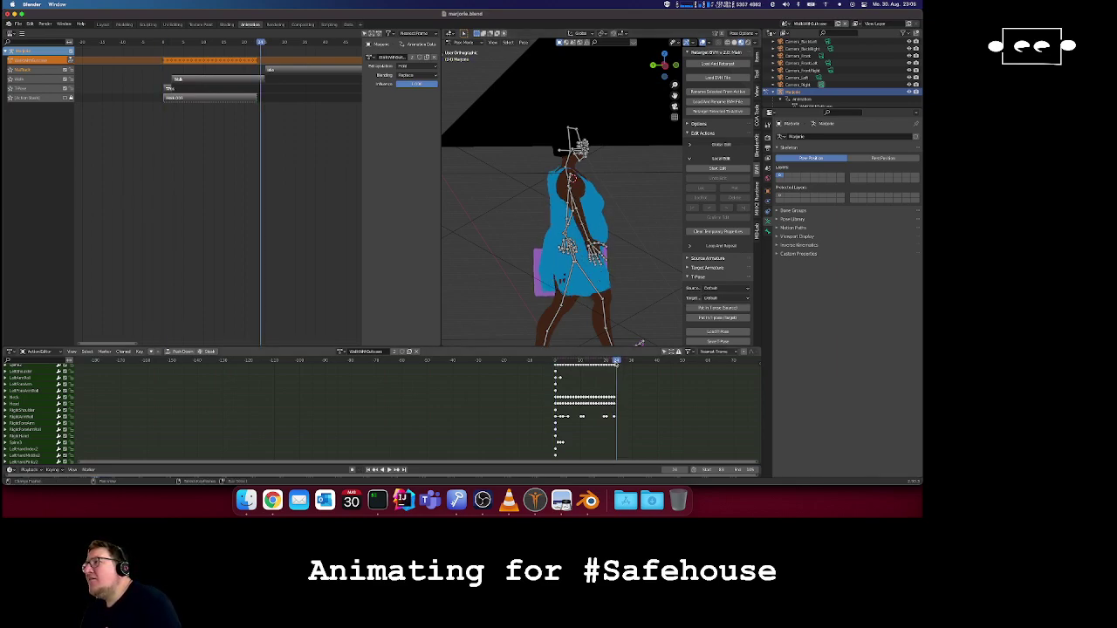
pyautogui.click(556, 361)
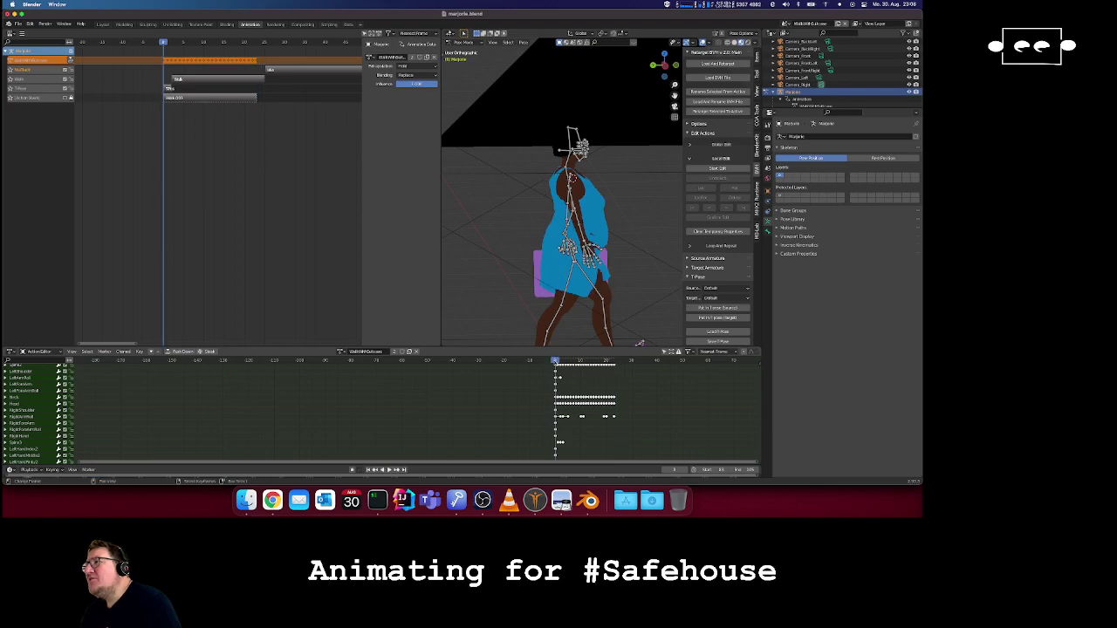
pyautogui.click(615, 361)
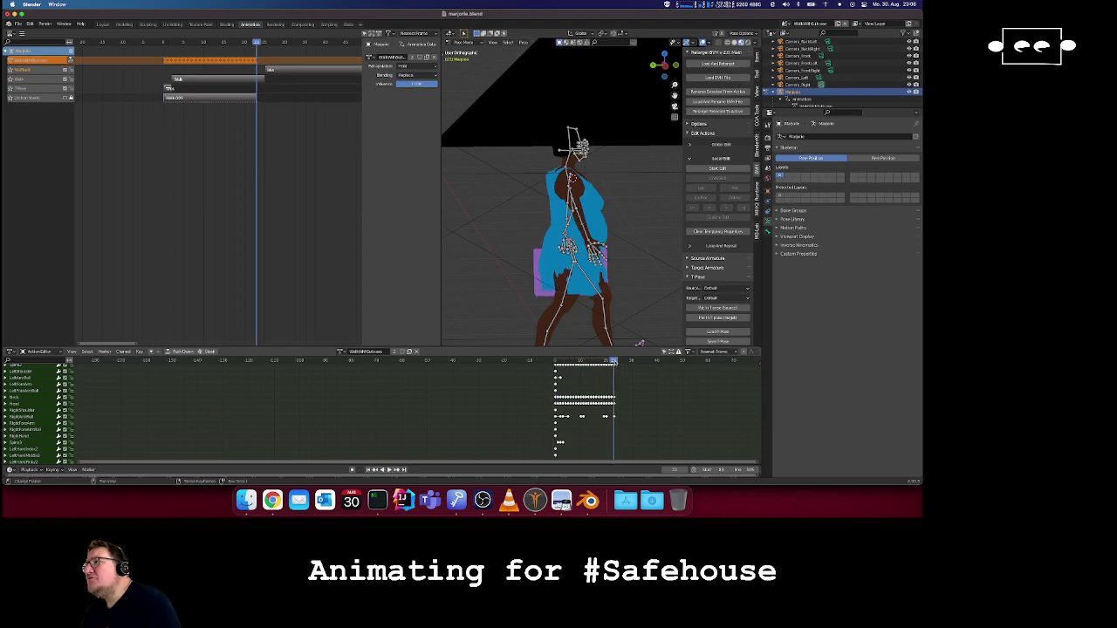
pyautogui.click(556, 361)
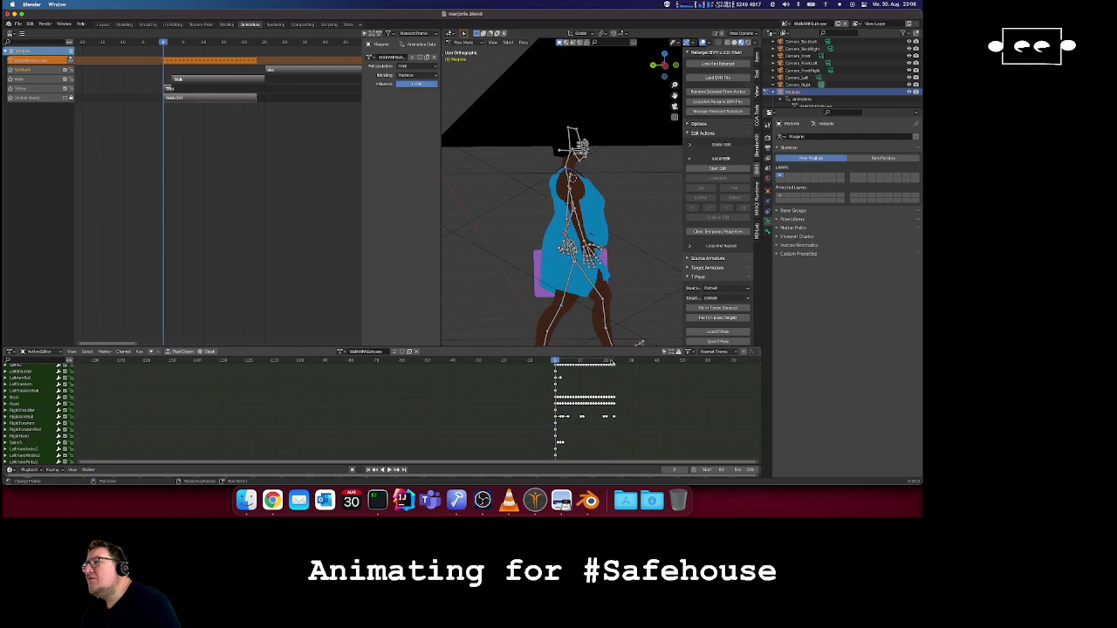
pyautogui.click(612, 361)
# - Step backward frame by frame from the end of the walk cycle, examining the body and dress motion
pyautogui.press('Left')
pyautogui.press('Left')
pyautogui.press('Left')
pyautogui.press('Left')
pyautogui.press('Left')
pyautogui.press('Left')
pyautogui.press('Left')
pyautogui.press('Left')
pyautogui.press('Left')
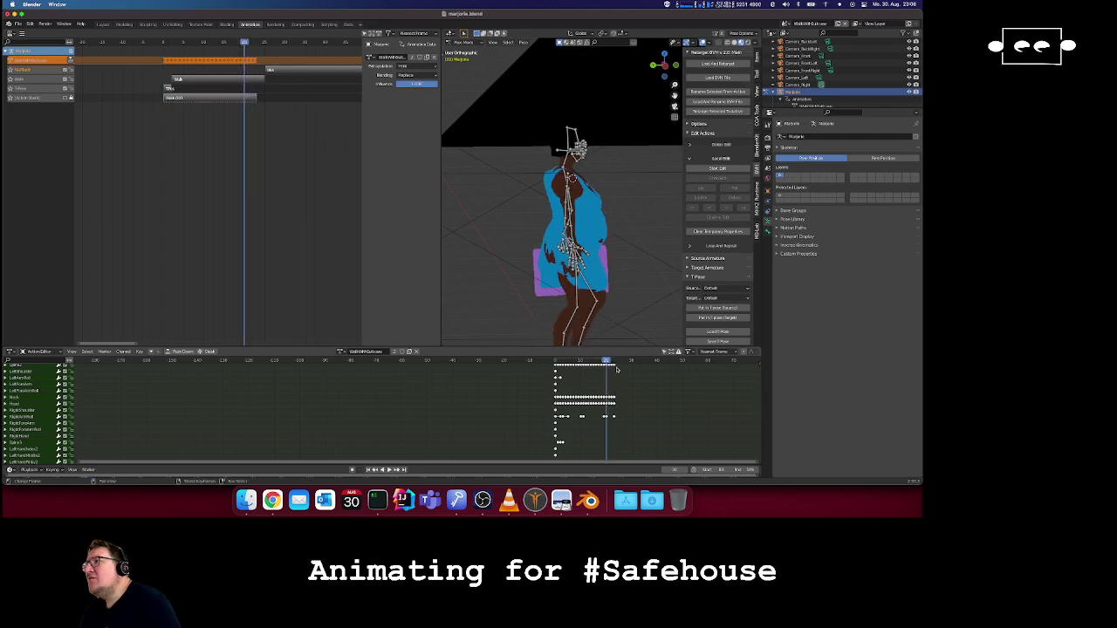
pyautogui.press('Left')
pyautogui.press('Left')
pyautogui.press('Left')
pyautogui.press('Left')
pyautogui.press('Left')
pyautogui.press('Left')
pyautogui.press('Left')
pyautogui.press('Left')
pyautogui.press('Left')
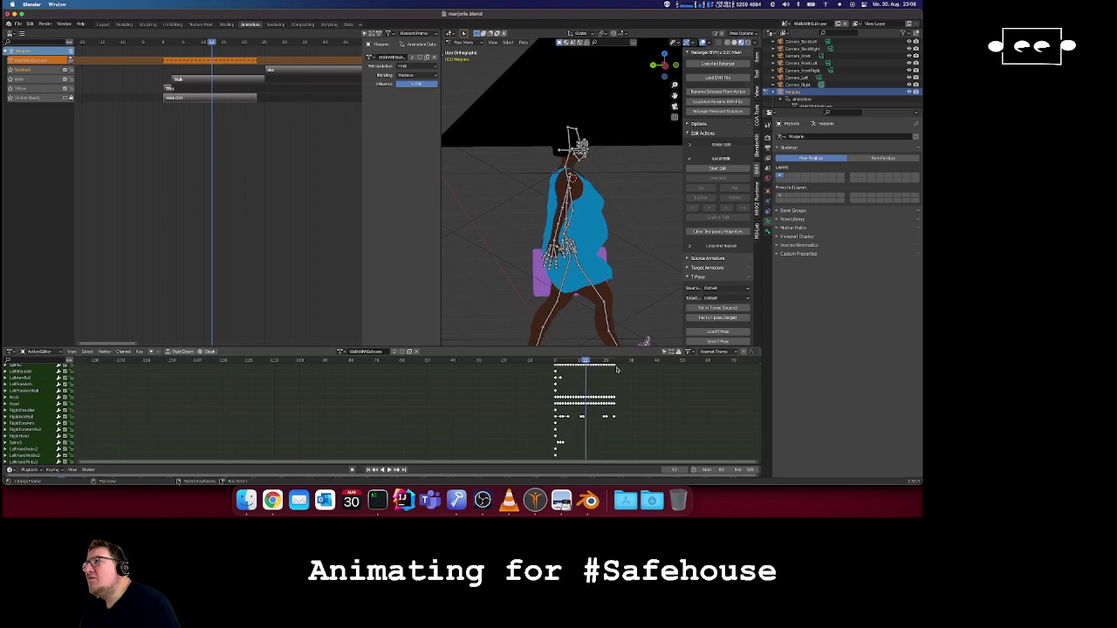
pyautogui.press('Left')
pyautogui.press('Left')
pyautogui.press('Left')
pyautogui.press('Left')
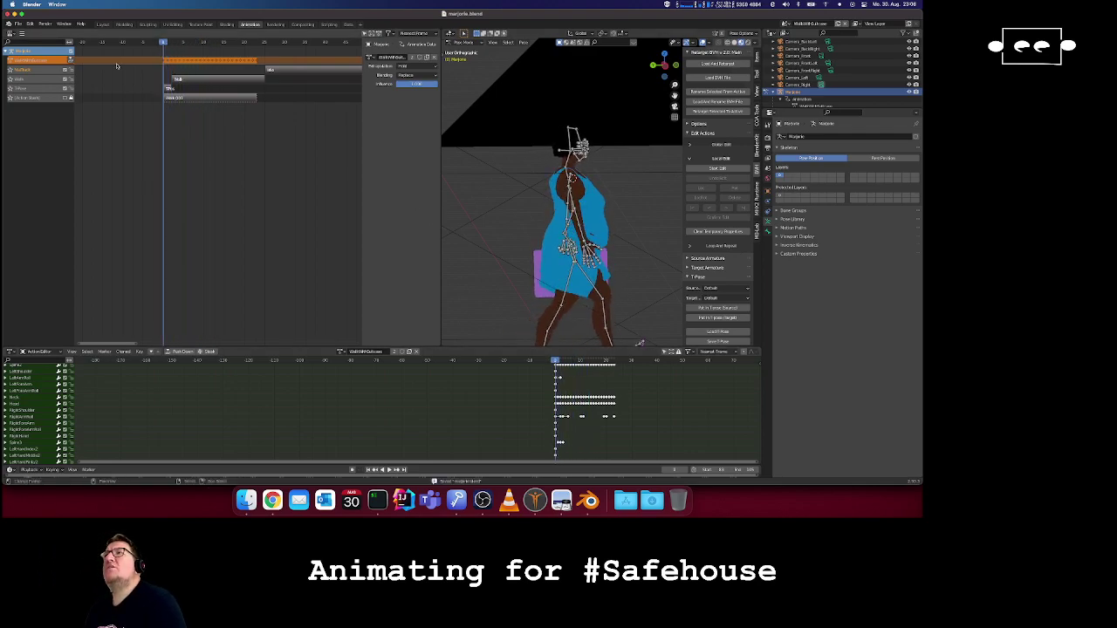
# - Unlink the WalkWithSuitcase action from the armature in the Animation workspace and return to the Layout workspace
pyautogui.click(103, 25)
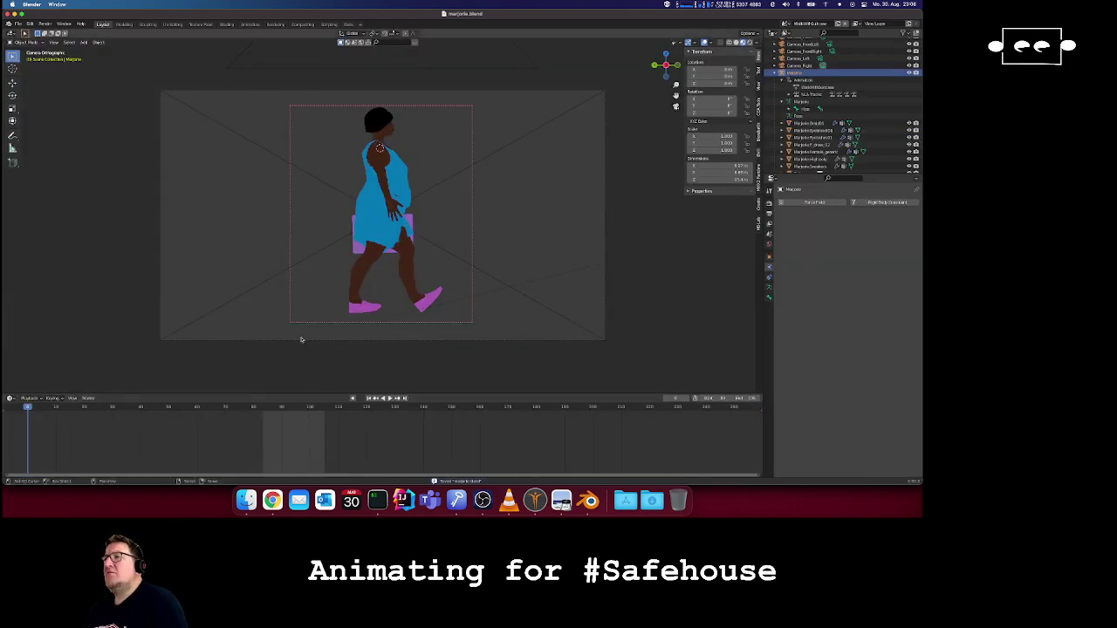
pyautogui.click(249, 24)
pyautogui.click(416, 351)
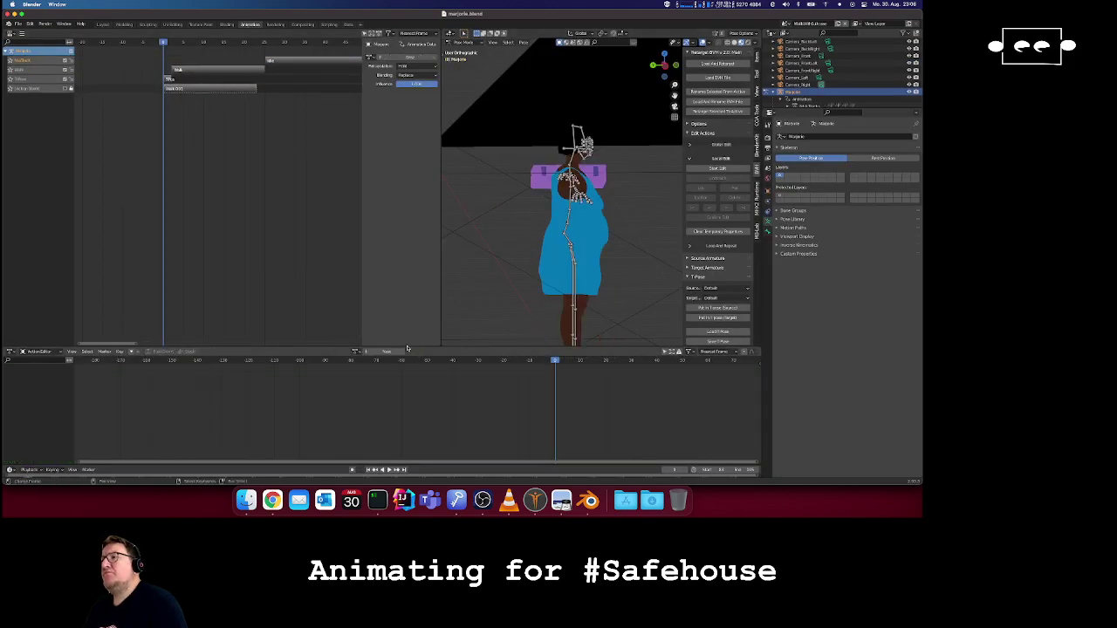
pyautogui.click(103, 23)
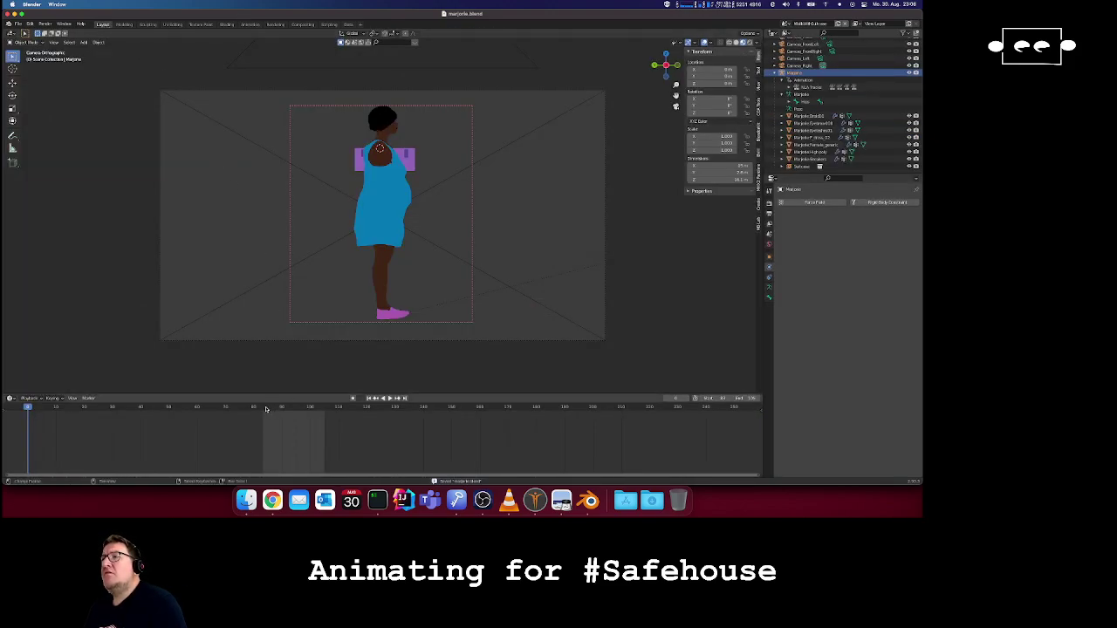
# - Play the walk from its beginning and compare the poses at the first and last frames of the playback range
pyautogui.hotkey('shift', 'Left')
pyautogui.press('space')
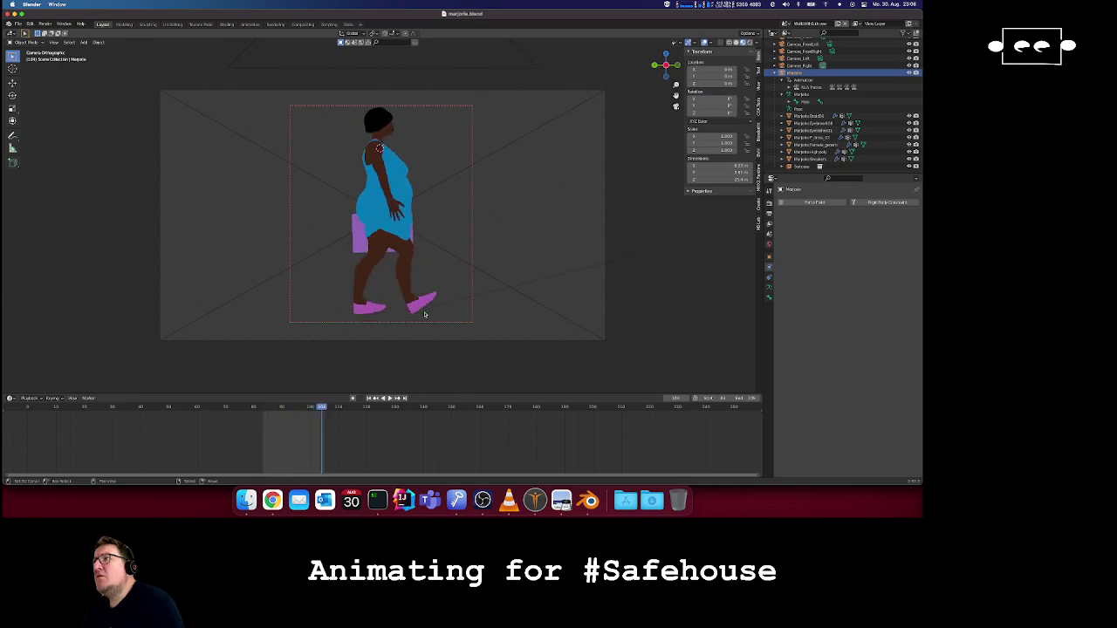
pyautogui.press('Right')
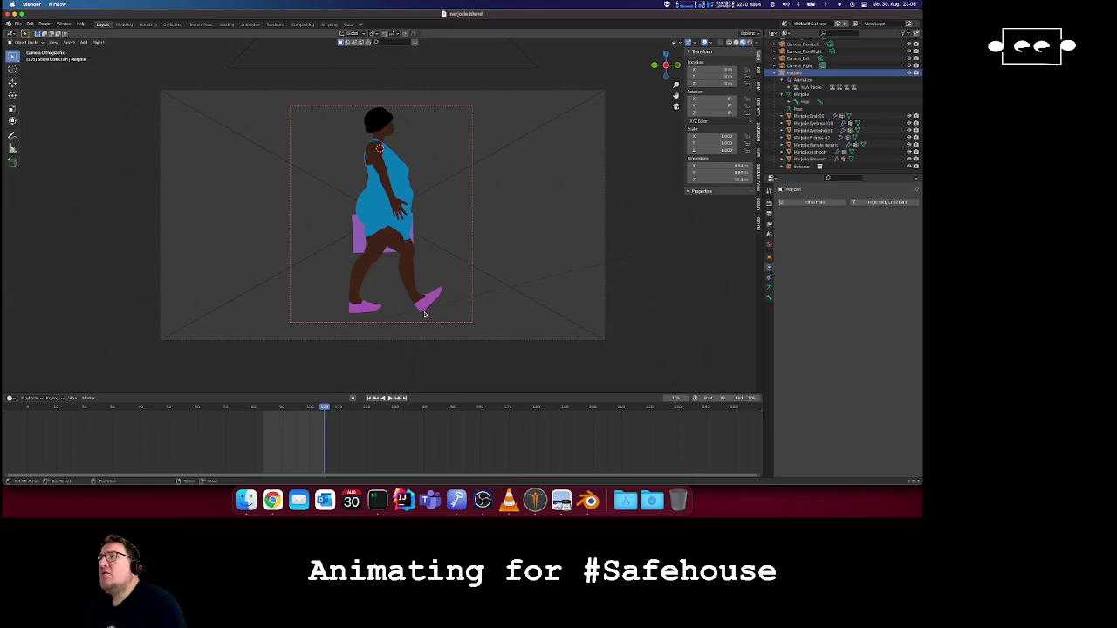
pyautogui.click(262, 408)
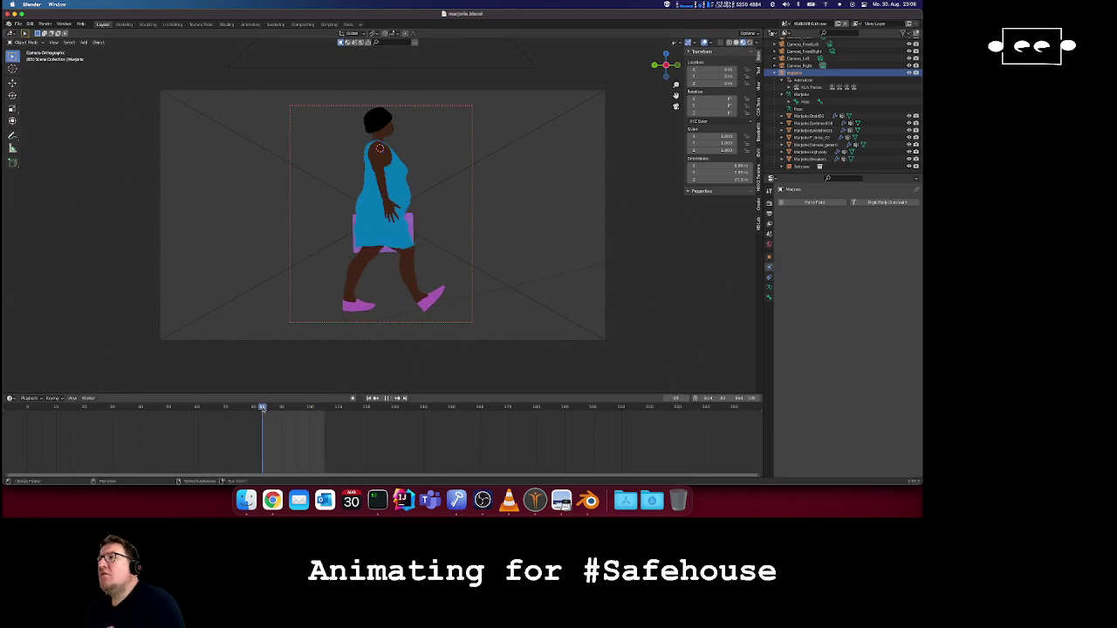
pyautogui.click(326, 406)
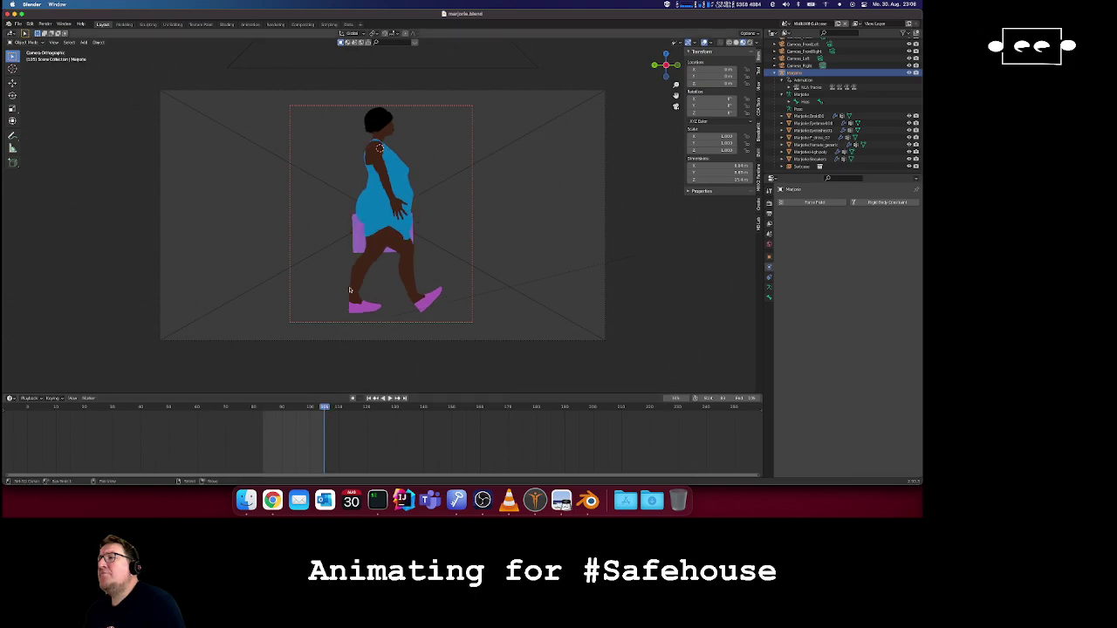
# - Step back and forth through the walk cycle while viewing the character from behind, examining the dress hem and leg motion
pyautogui.hscroll(-10, 366, 263)
pyautogui.hscroll(-10, 367, 262)
pyautogui.hscroll(15, 367, 263)
pyautogui.hscroll(-20, 366, 262)
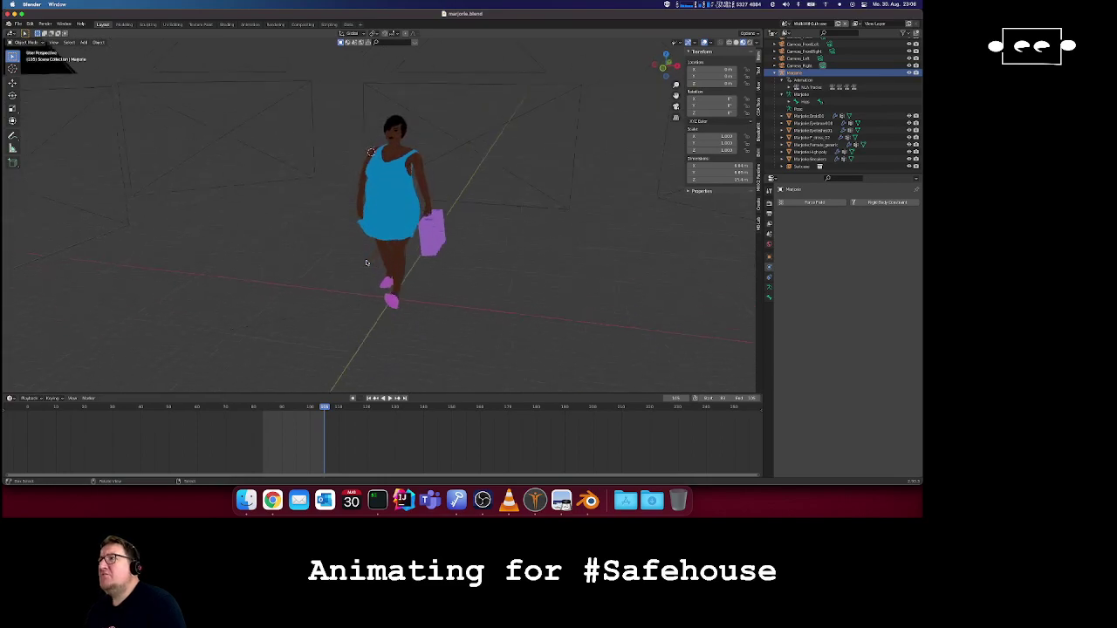
pyautogui.hscroll(-20, 366, 263)
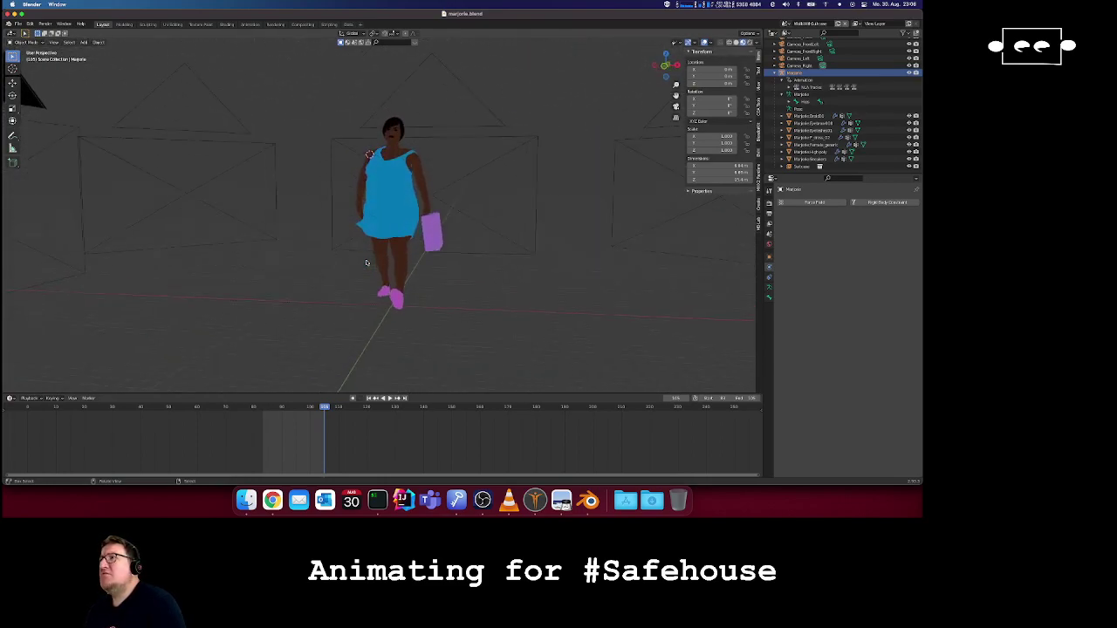
pyautogui.hscroll(-20, 366, 262)
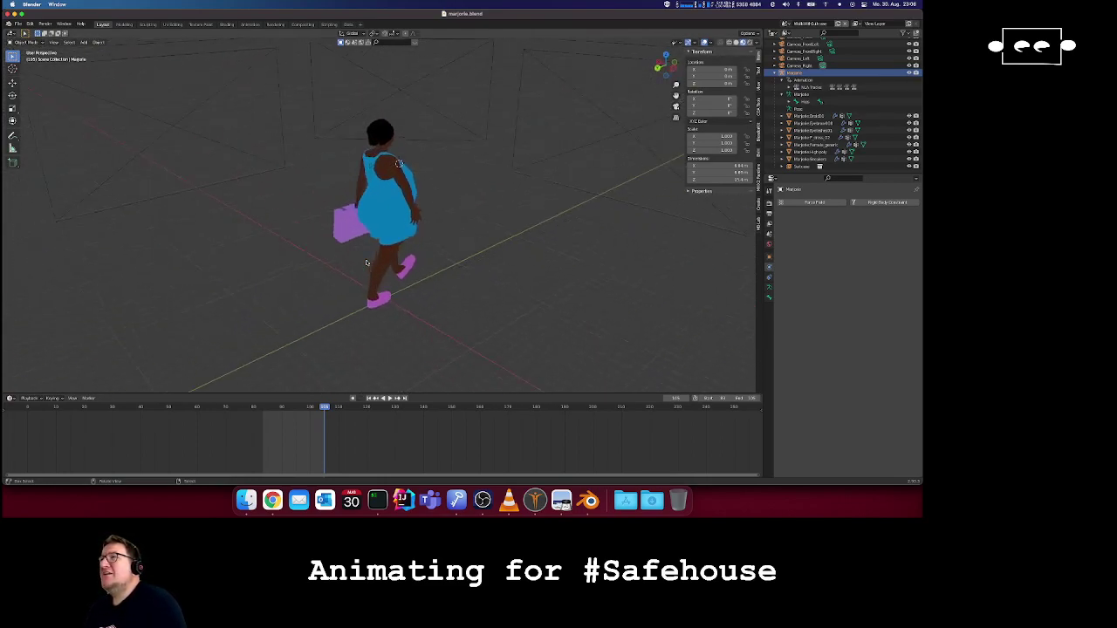
pyautogui.press('Left')
pyautogui.press('Left')
pyautogui.press('Left')
pyautogui.press('Left')
pyautogui.press('Left')
pyautogui.press('Left')
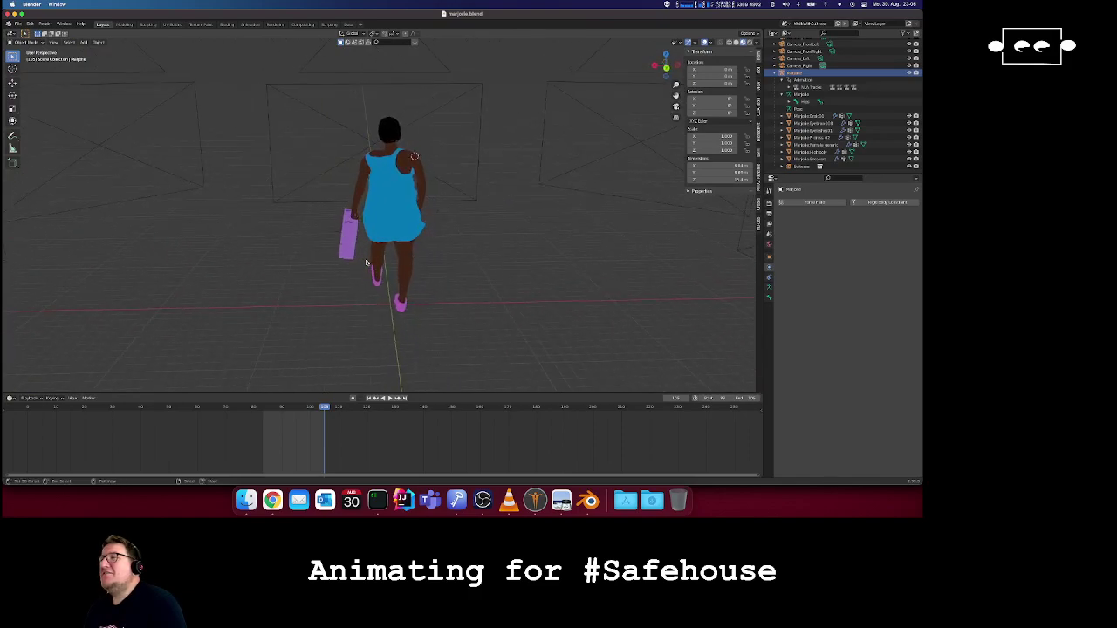
pyautogui.press('Left')
pyautogui.press('Left')
pyautogui.press('Left')
pyautogui.press('Left')
pyautogui.press('Left')
pyautogui.press('Left')
pyautogui.press('Left')
pyautogui.press('Left')
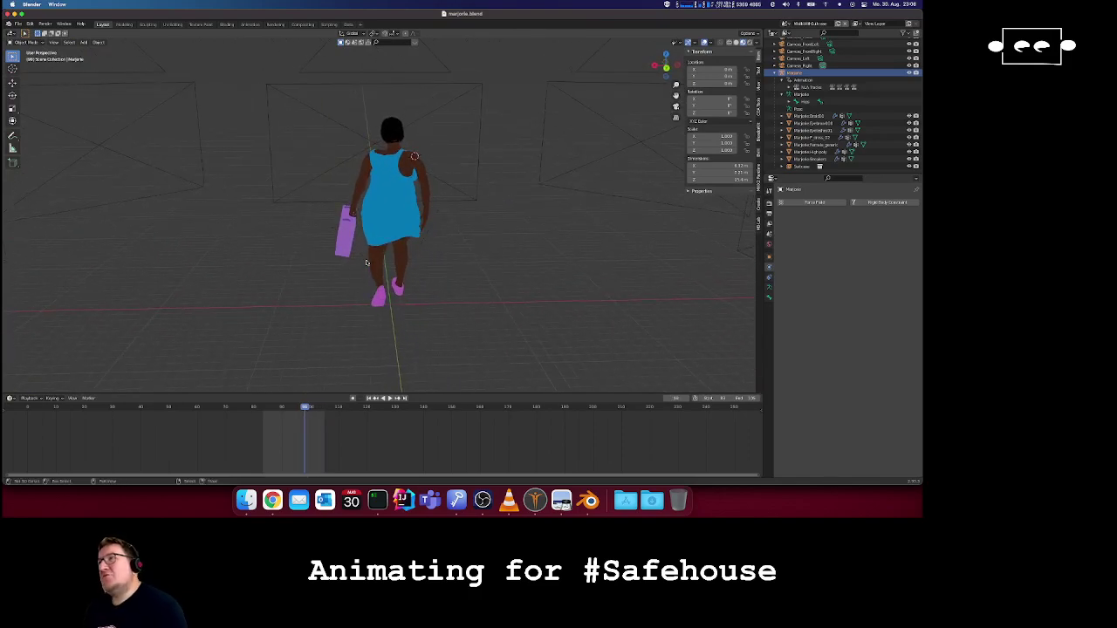
pyautogui.press('Right')
pyautogui.press('Right')
pyautogui.press('Right')
pyautogui.press('Right')
pyautogui.press('Right')
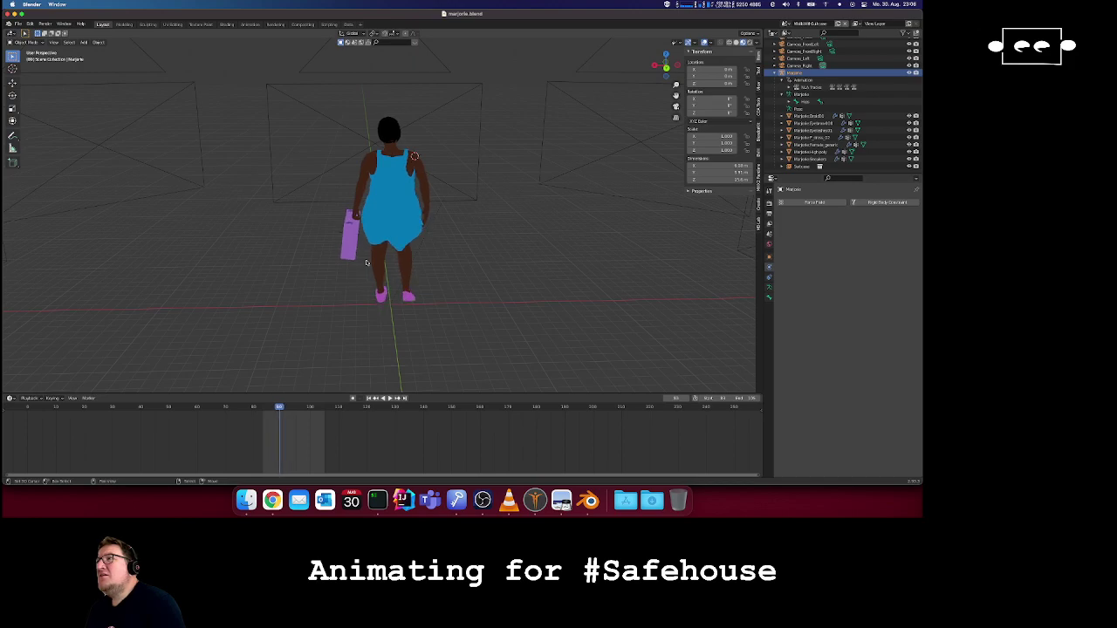
pyautogui.press('Right')
pyautogui.press('Right')
pyautogui.press('Right')
pyautogui.press('Right')
pyautogui.press('Right')
pyautogui.press('Right')
pyautogui.press('Right')
pyautogui.press('Right')
pyautogui.press('Right')
pyautogui.press('Right')
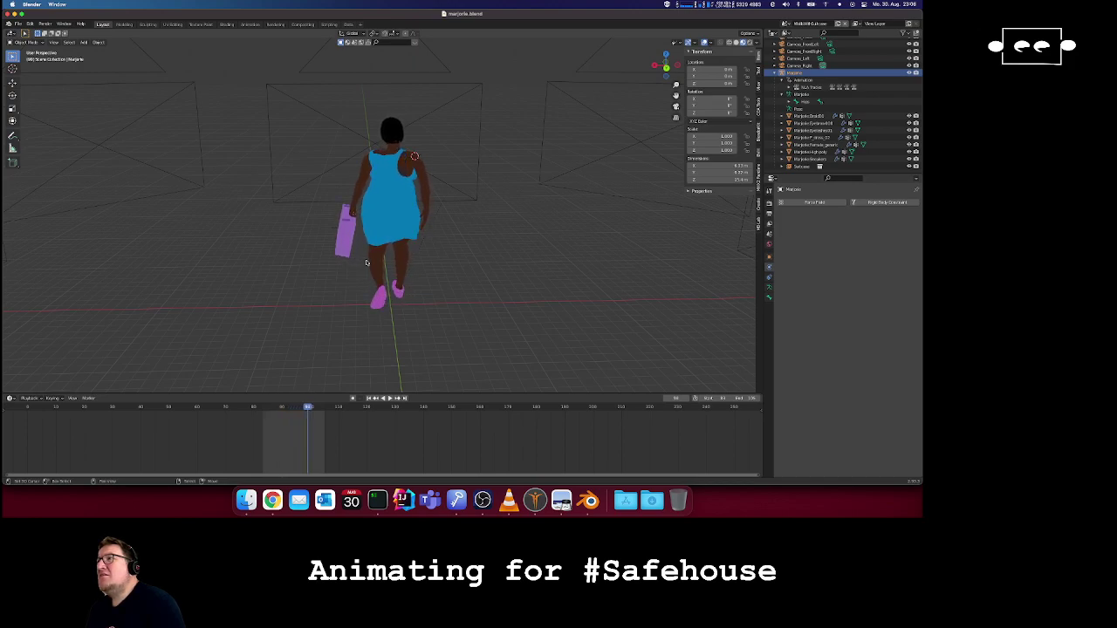
pyautogui.press('Left')
pyautogui.press('Left')
pyautogui.press('Left')
pyautogui.press('Left')
pyautogui.press('Left')
pyautogui.press('Left')
pyautogui.press('Left')
pyautogui.press('Left')
pyautogui.press('Left')
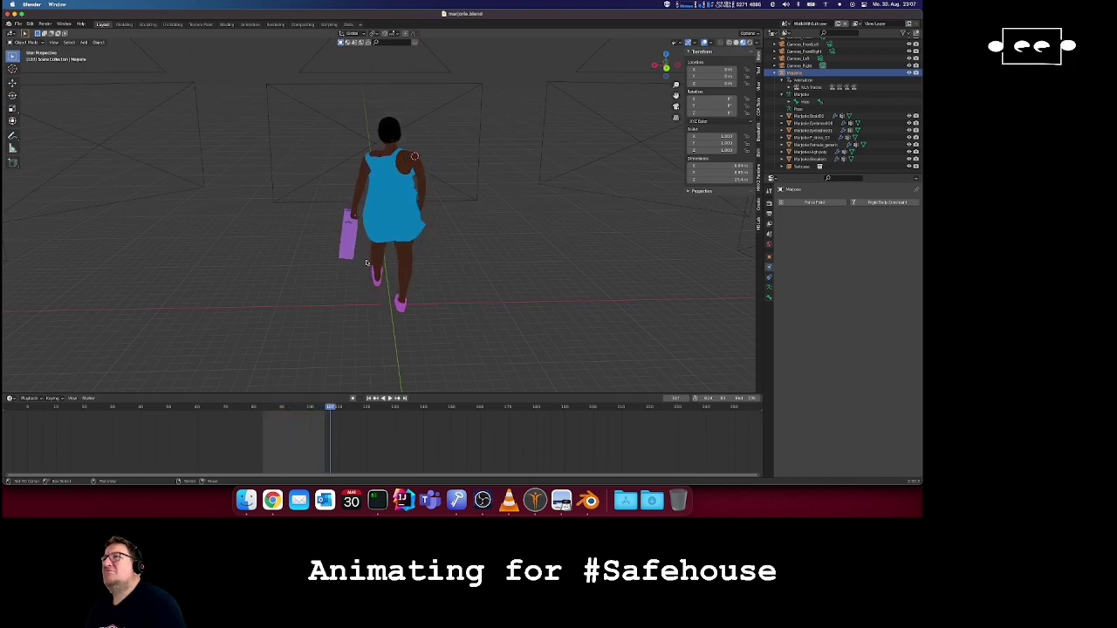
pyautogui.press('Left')
pyautogui.press('Left')
pyautogui.press('Left')
pyautogui.press('Left')
pyautogui.press('Left')
pyautogui.press('Left')
pyautogui.press('Left')
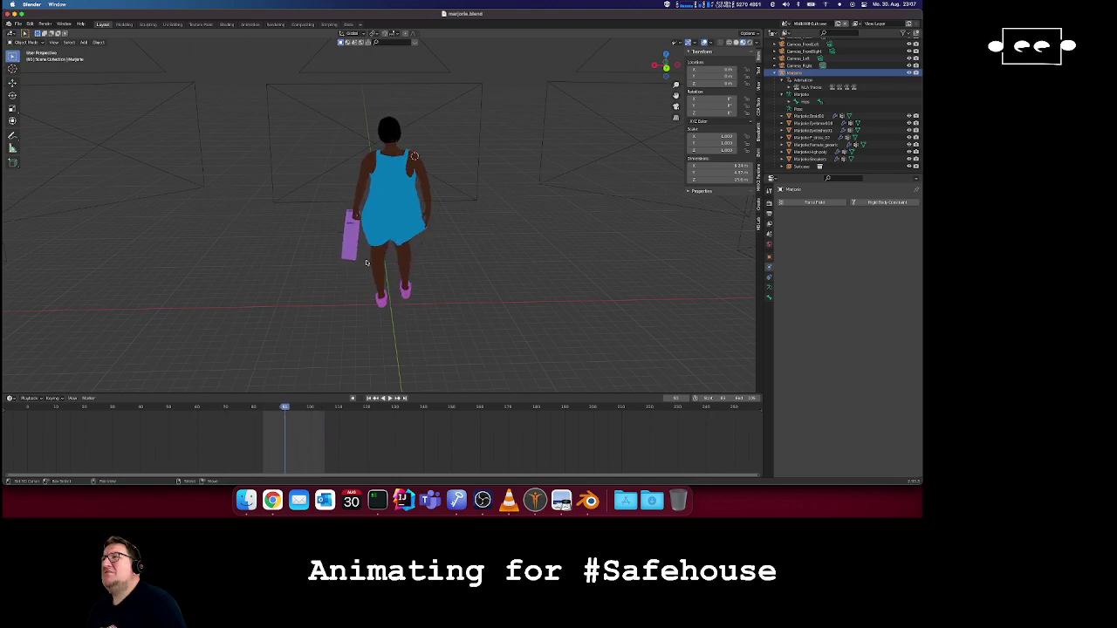
pyautogui.press('Left')
pyautogui.press('Left')
pyautogui.press('Left')
pyautogui.press('Left')
pyautogui.press('Left')
pyautogui.press('Left')
pyautogui.press('Left')
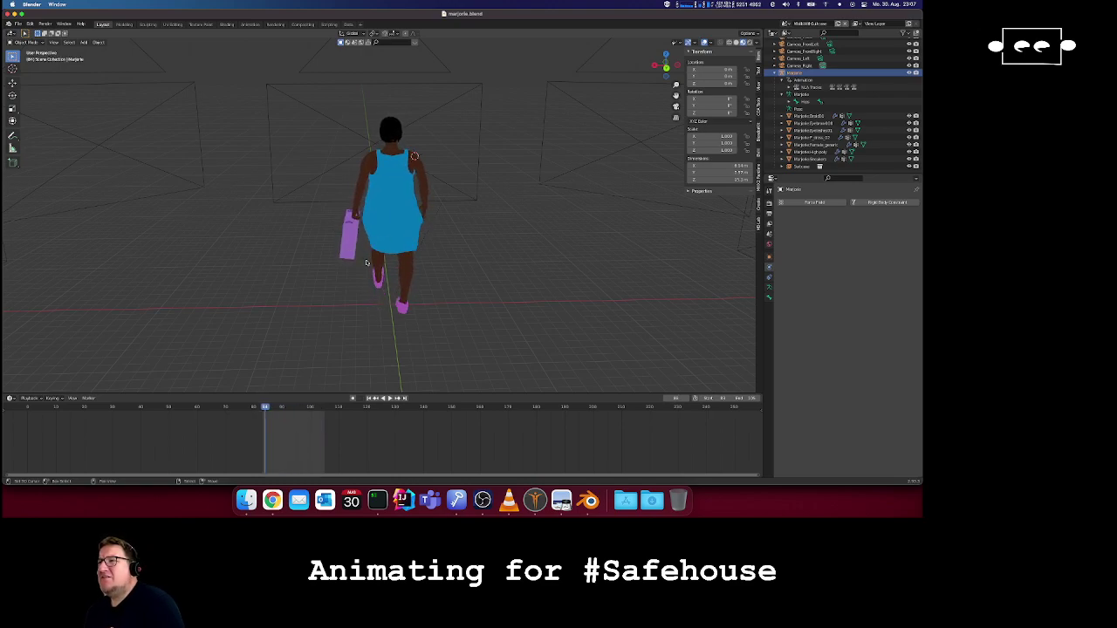
# - Step back and forth through the walk cycle while viewing the character from the front, examining how the dress follows the legs
pyautogui.keyDown('shift'); pyautogui.hscroll(-10, 366, 263); pyautogui.keyUp('shift')
pyautogui.hscroll(-10, 366, 262)
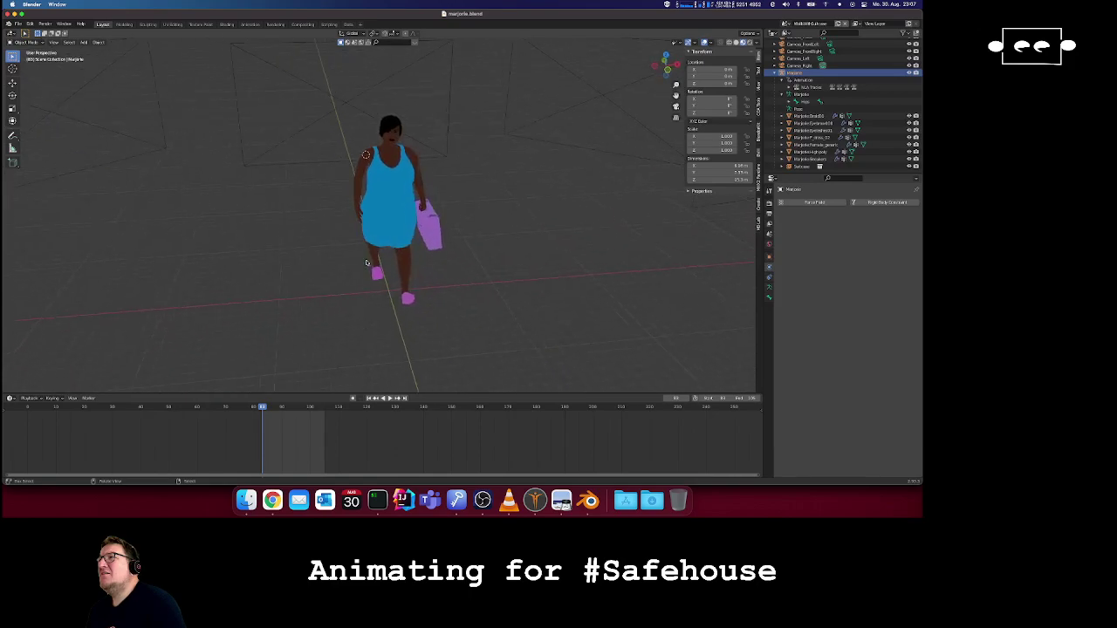
pyautogui.press('Right')
pyautogui.press('Right')
pyautogui.press('Right')
pyautogui.press('Right')
pyautogui.press('Right')
pyautogui.press('Right')
pyautogui.press('Right')
pyautogui.press('Right')
pyautogui.press('Right')
pyautogui.press('Right')
pyautogui.press('Right')
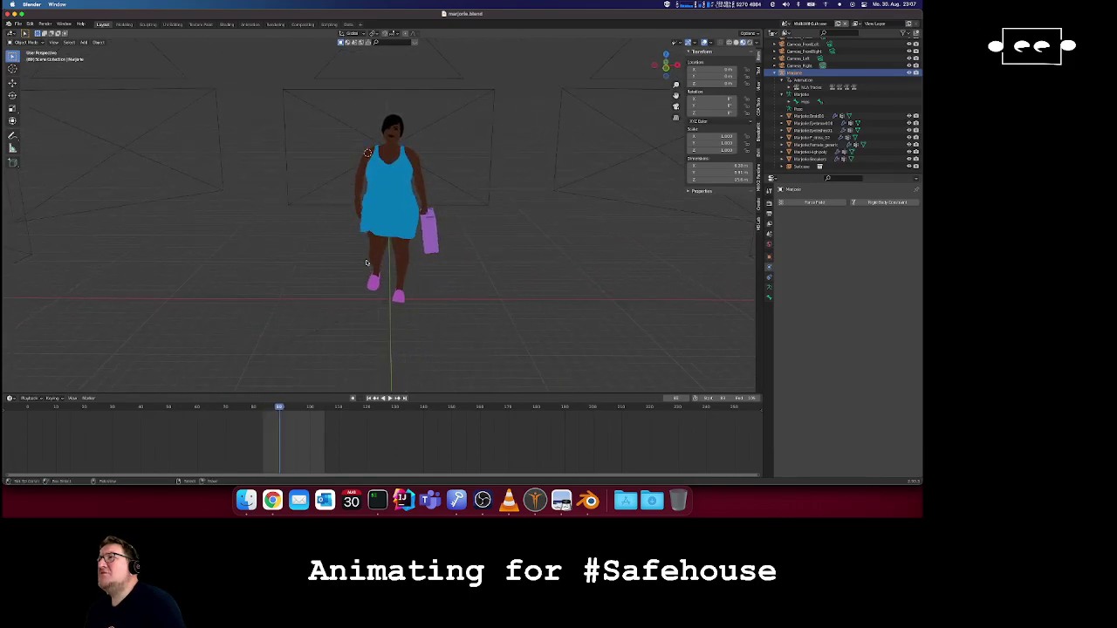
pyautogui.press('Right')
pyautogui.press('Right')
pyautogui.press('Right')
pyautogui.press('Right')
pyautogui.press('Right')
pyautogui.press('Right')
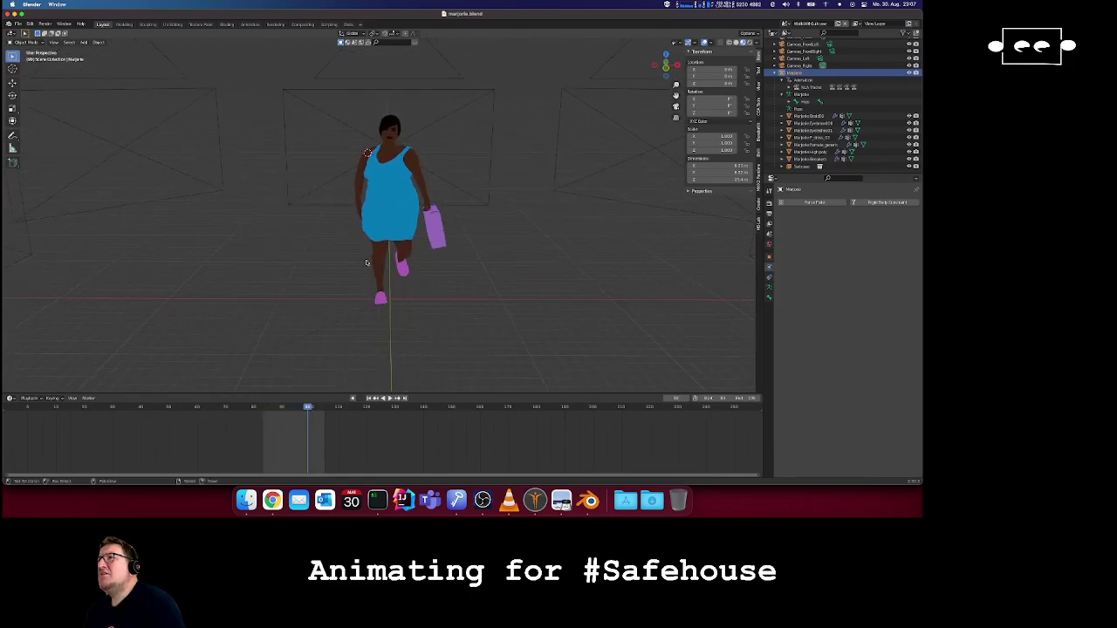
pyautogui.press('Right')
pyautogui.press('Right')
pyautogui.press('Right')
pyautogui.press('Right')
pyautogui.press('Left')
pyautogui.press('Left')
pyautogui.press('Left')
pyautogui.press('Left')
pyautogui.press('Left')
pyautogui.press('Left')
pyautogui.press('Left')
pyautogui.press('Left')
pyautogui.press('Left')
pyautogui.press('Left')
pyautogui.press('Left')
pyautogui.press('Right')
pyautogui.press('Right')
pyautogui.press('Right')
pyautogui.press('Right')
pyautogui.press('Right')
pyautogui.press('Right')
pyautogui.press('Right')
pyautogui.press('Right')
pyautogui.press('Right')
pyautogui.press('Right')
pyautogui.press('Right')
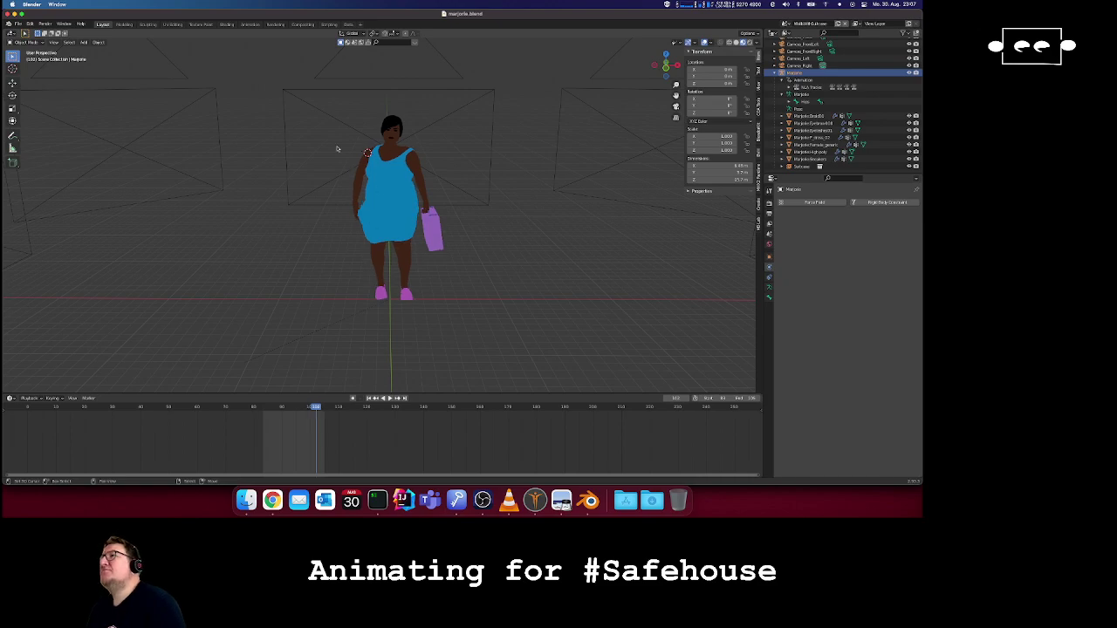
# - Switch to the Animation workspace, leave Pose Mode for Object Mode, and select the dress
pyautogui.click(250, 24)
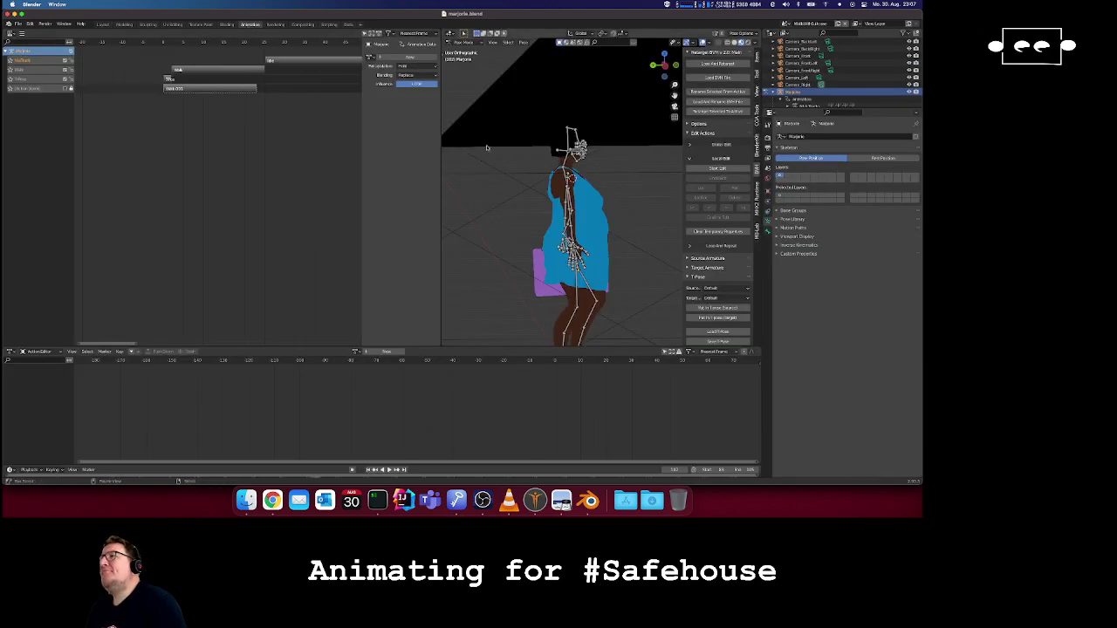
pyautogui.hscroll(-10, 558, 163)
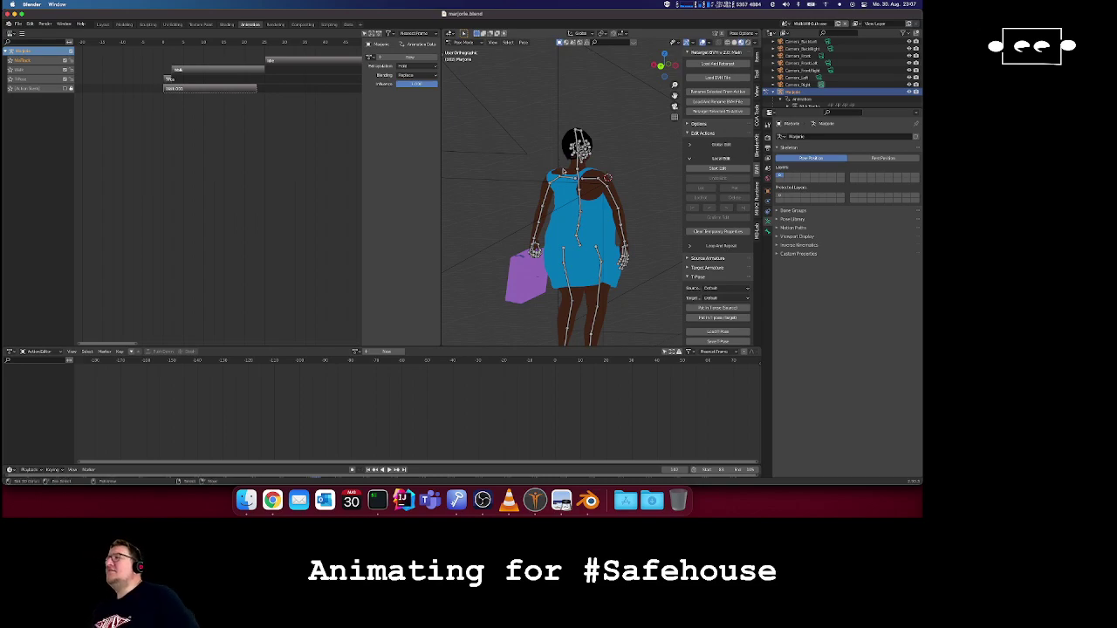
pyautogui.hscroll(-3, 567, 202)
pyautogui.scroll(-3, 572, 211)
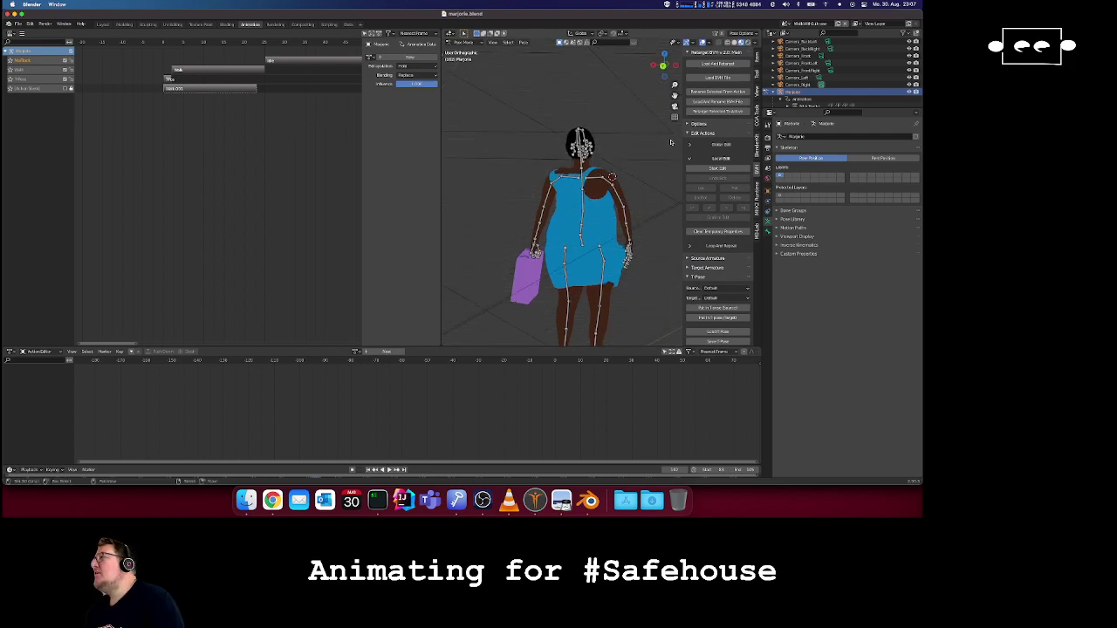
pyautogui.hotkey('ctrl', 'Tab')
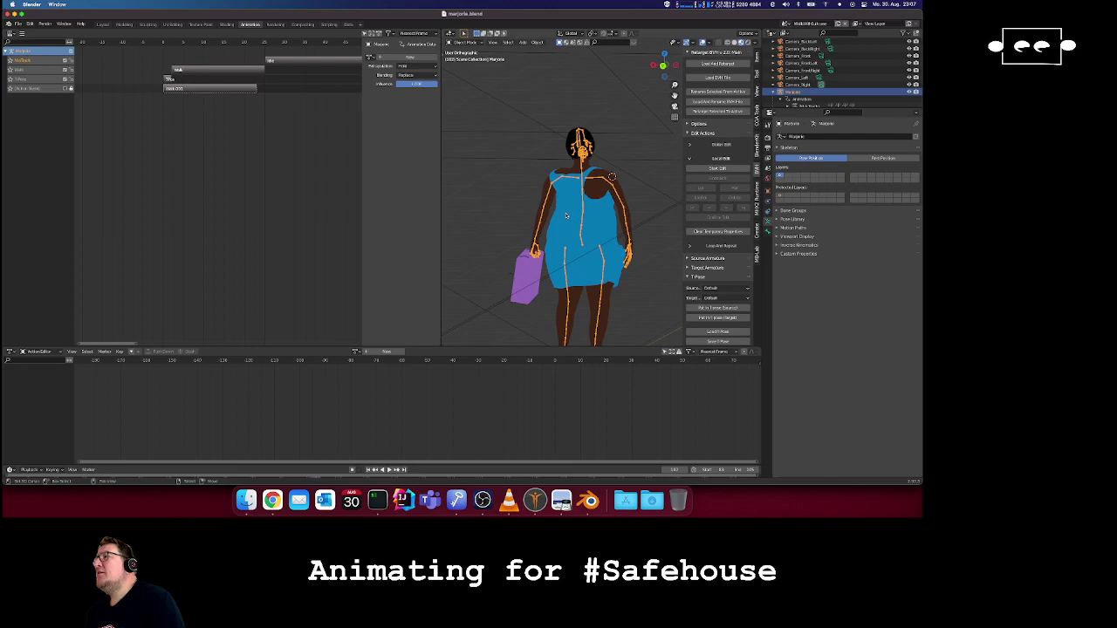
pyautogui.click(565, 214)
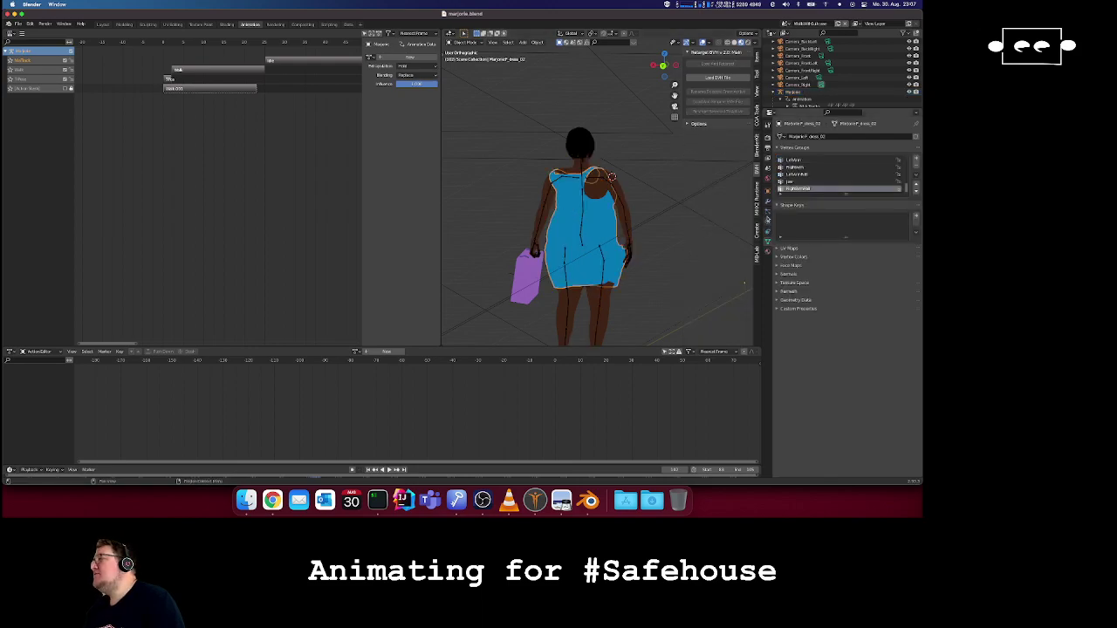
# - Examine the dress's cloth physics settings and the body's collision settings
pyautogui.click(767, 221)
pyautogui.click(768, 231)
pyautogui.click(768, 222)
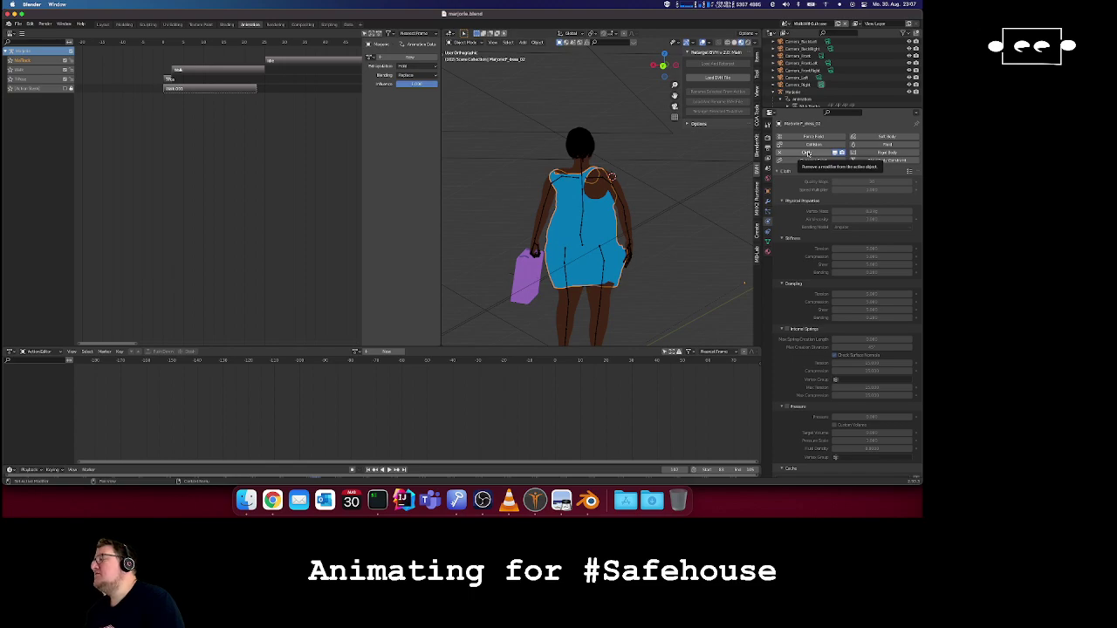
pyautogui.click(599, 187)
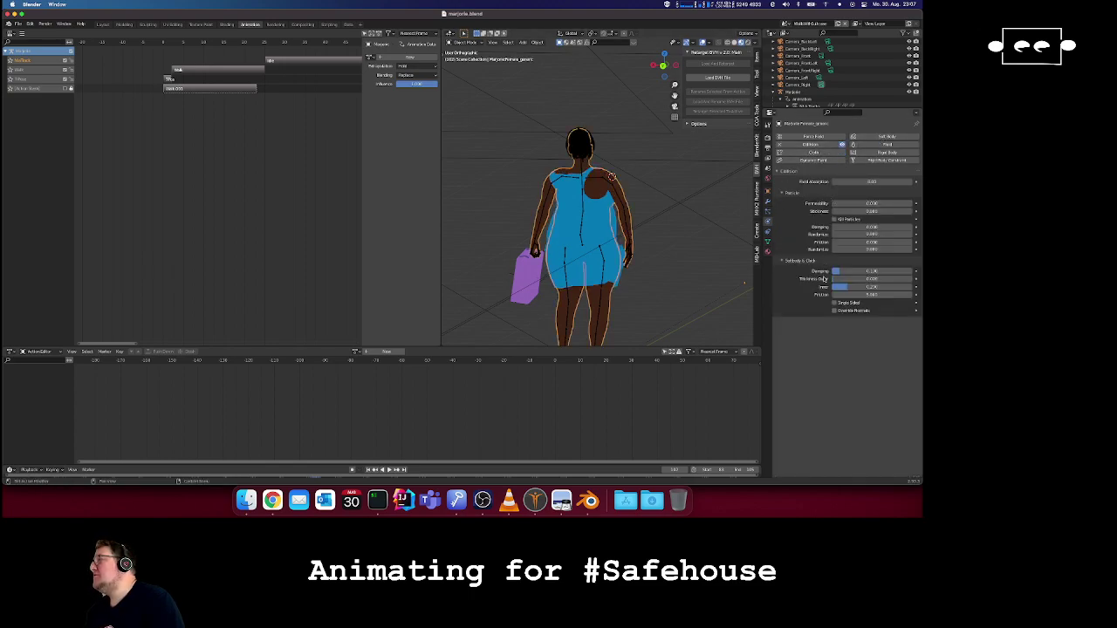
pyautogui.click(574, 220)
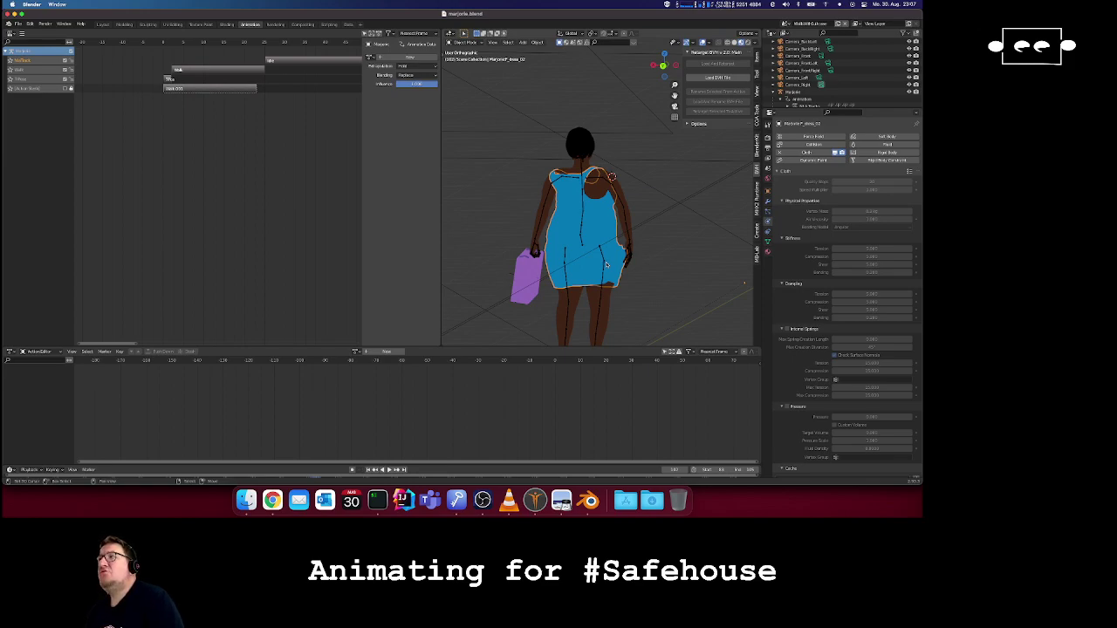
pyautogui.moveTo(606, 265); pyautogui.dragTo(621, 240, button='middle')
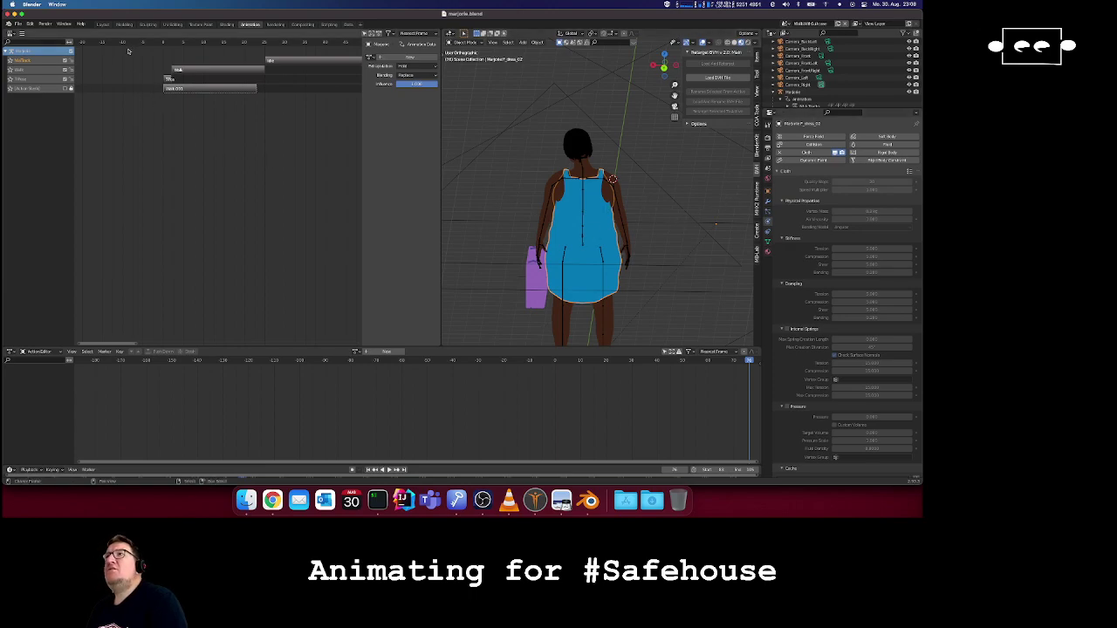
# - Return to the Layout workspace and delete all bakes in the dress's cloth cache
pyautogui.click(103, 24)
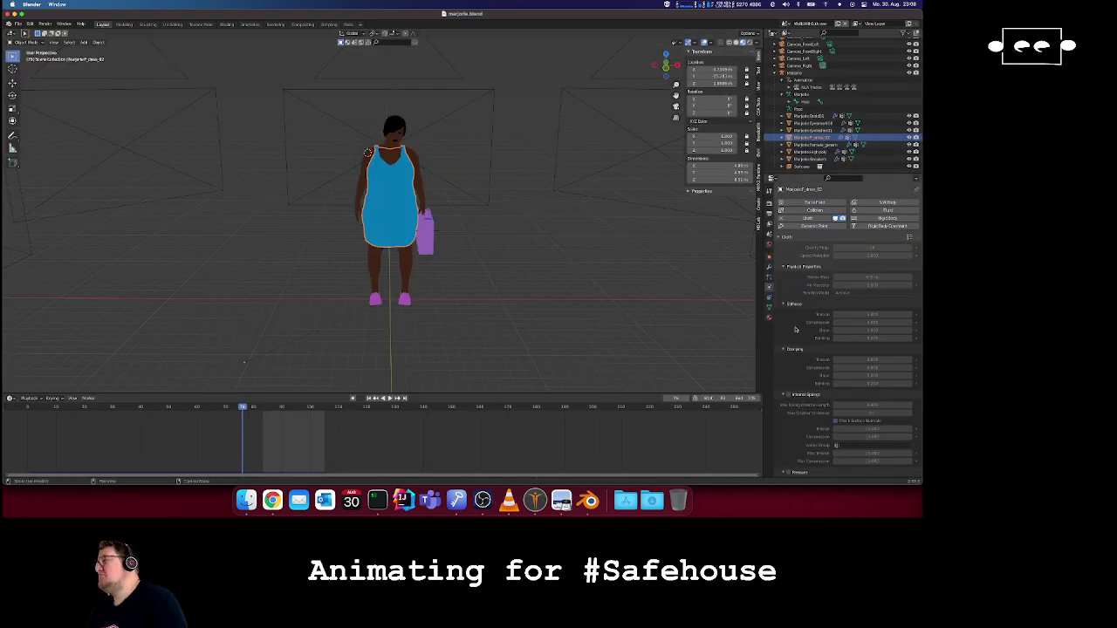
pyautogui.scroll(-5, 811, 314)
pyautogui.scroll(-3, 826, 295)
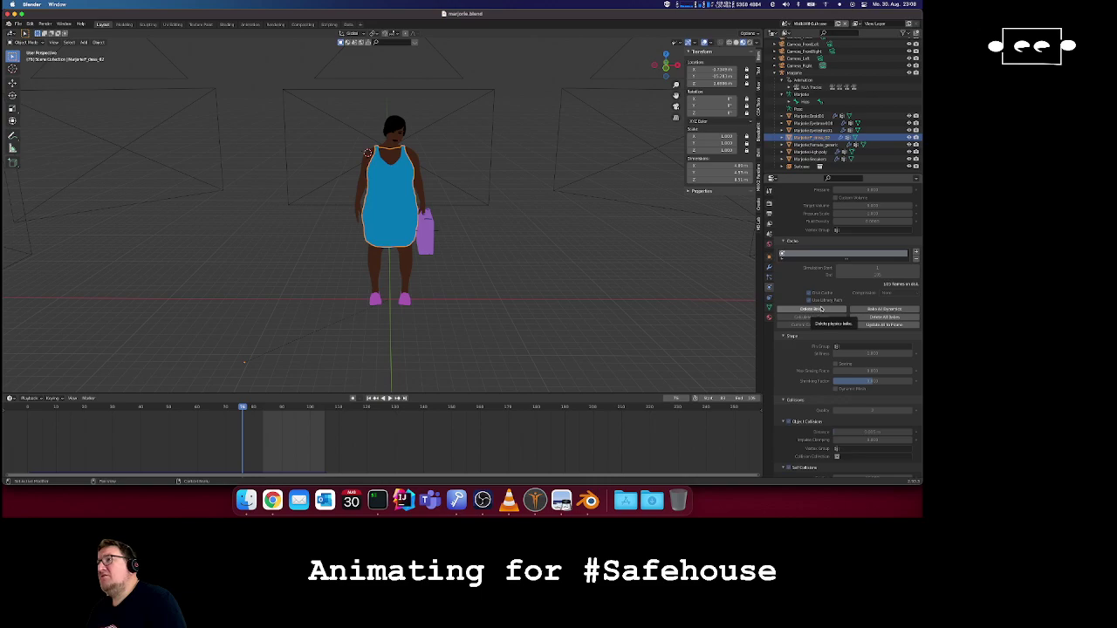
pyautogui.click(885, 318)
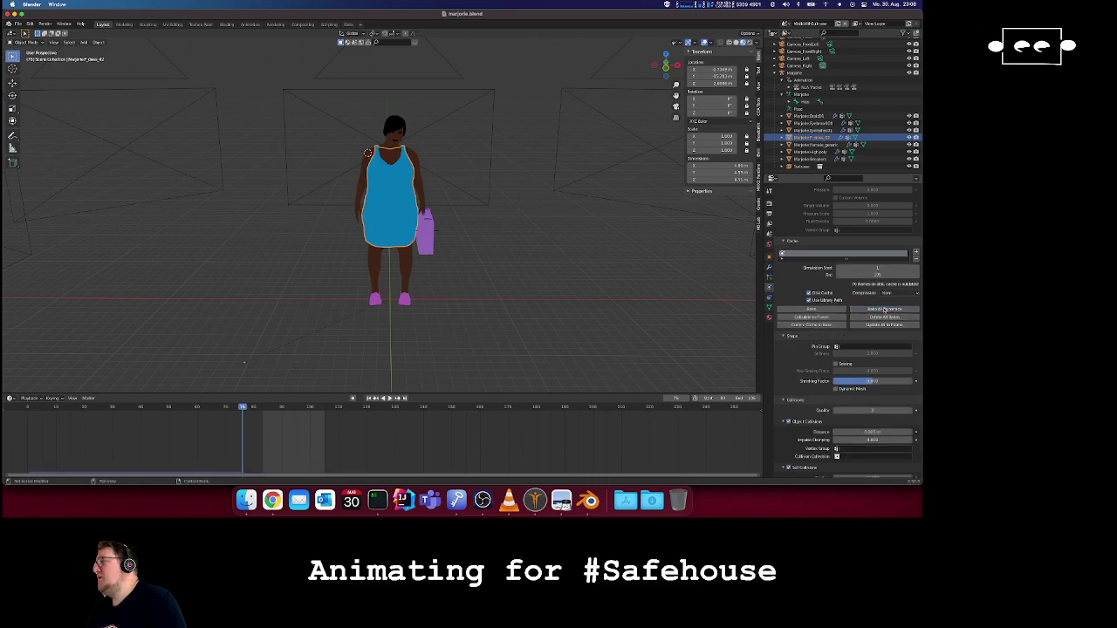
# - Relaunch Blender with marjorie.blend, bring up the dress's cloth cache settings, and ignore the system's crash report
pyautogui.press('super+q')
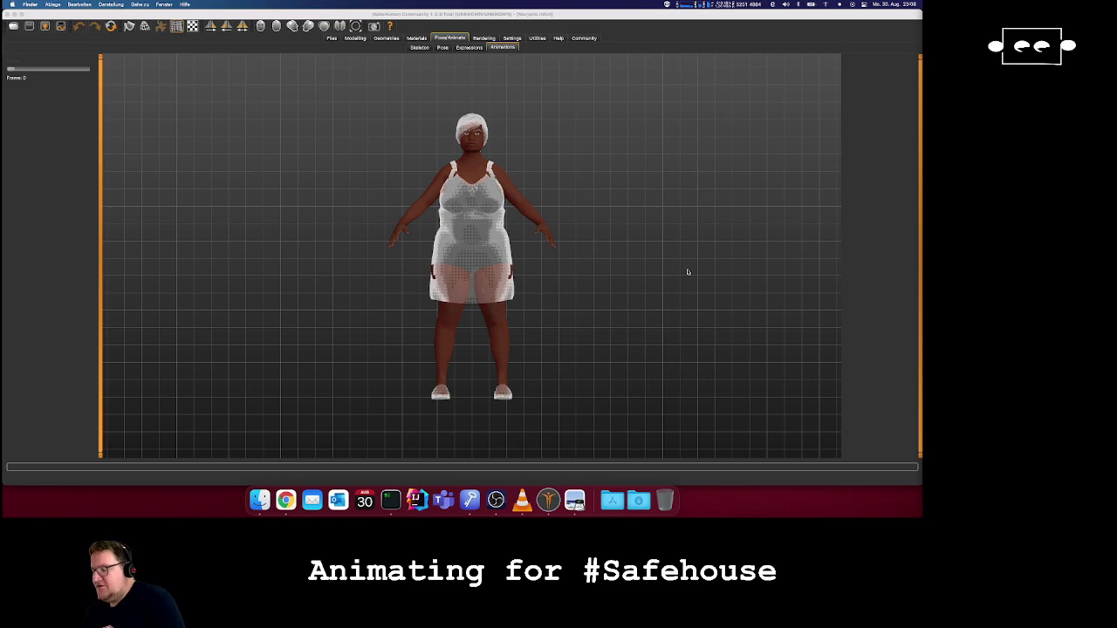
pyautogui.press('super+space')
pyautogui.write('blender')
pyautogui.press('Return')
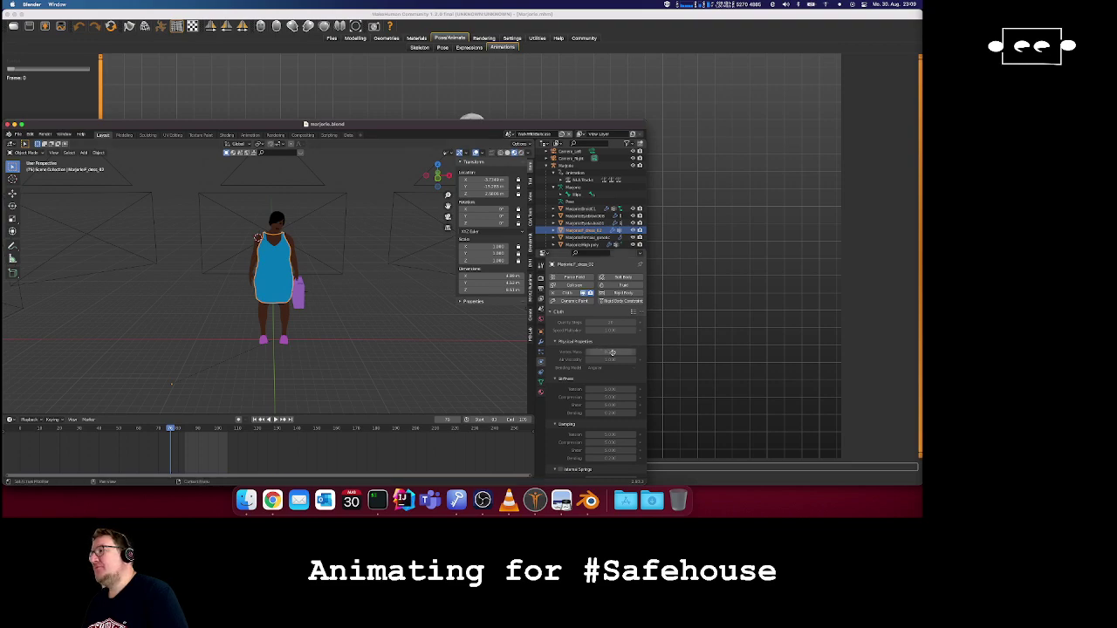
pyautogui.scroll(-10, 569, 377)
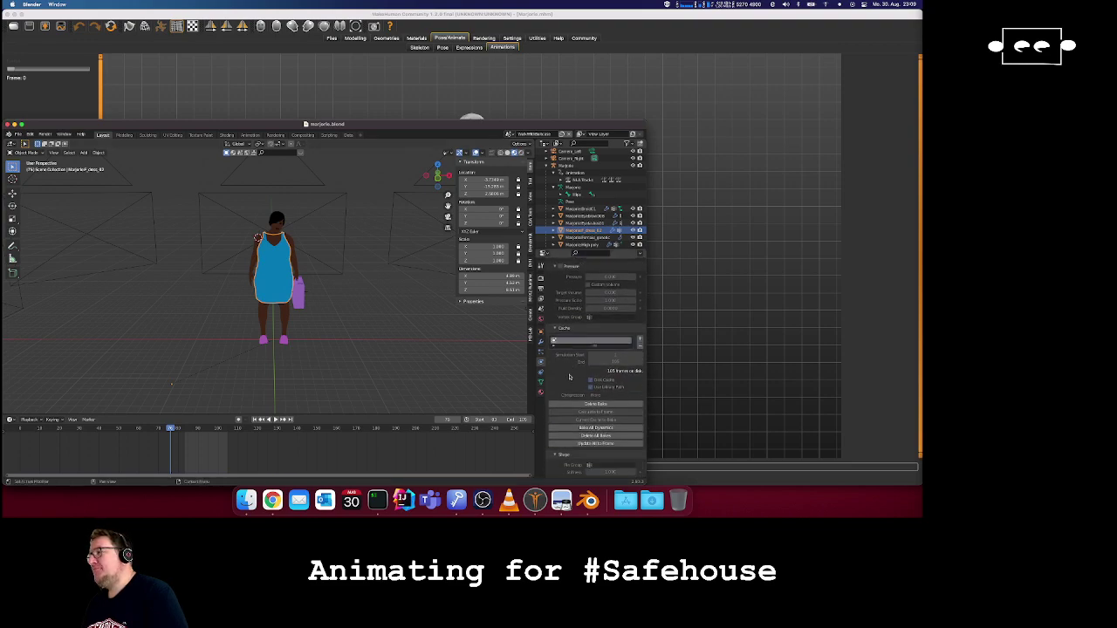
pyautogui.click(608, 389)
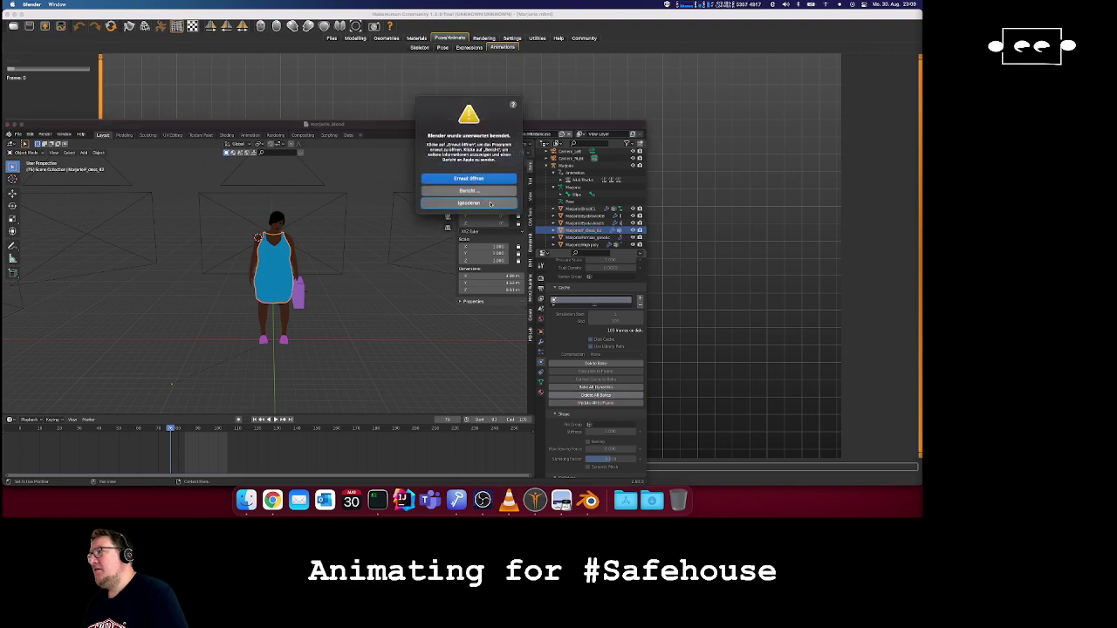
pyautogui.click(490, 202)
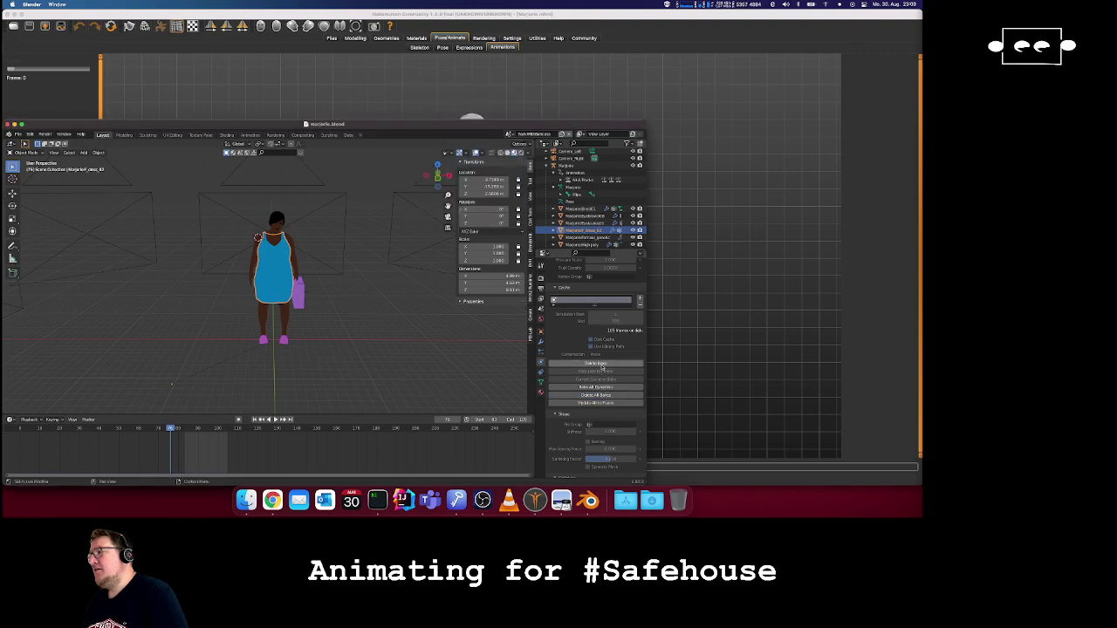
# - Delete the dress's existing cloth bake and bake the cloth simulation again
pyautogui.click(599, 365)
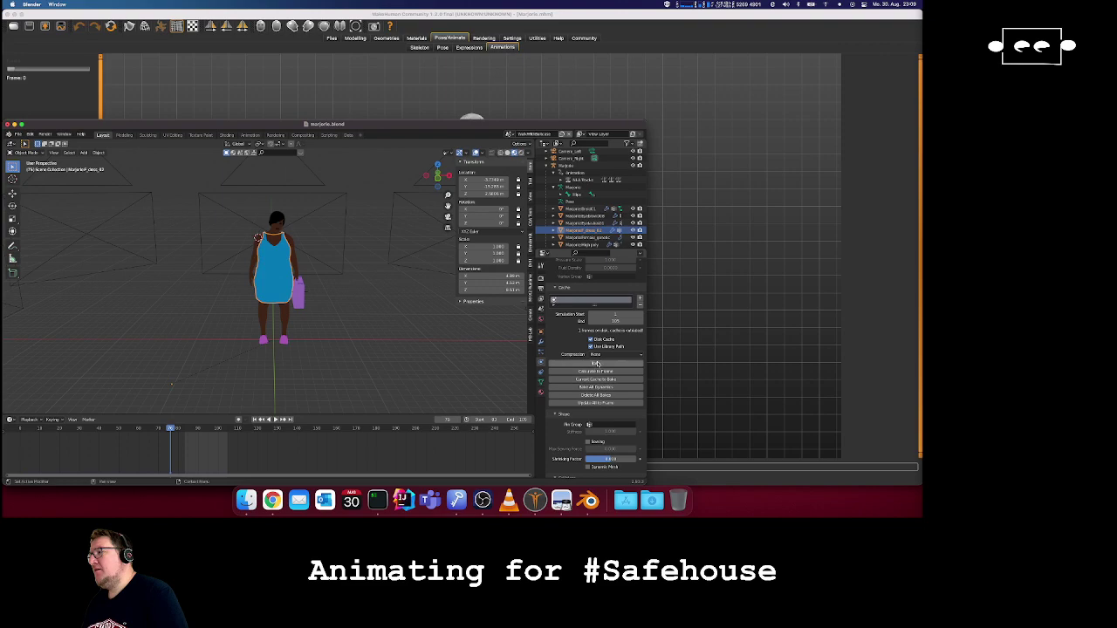
pyautogui.click(596, 364)
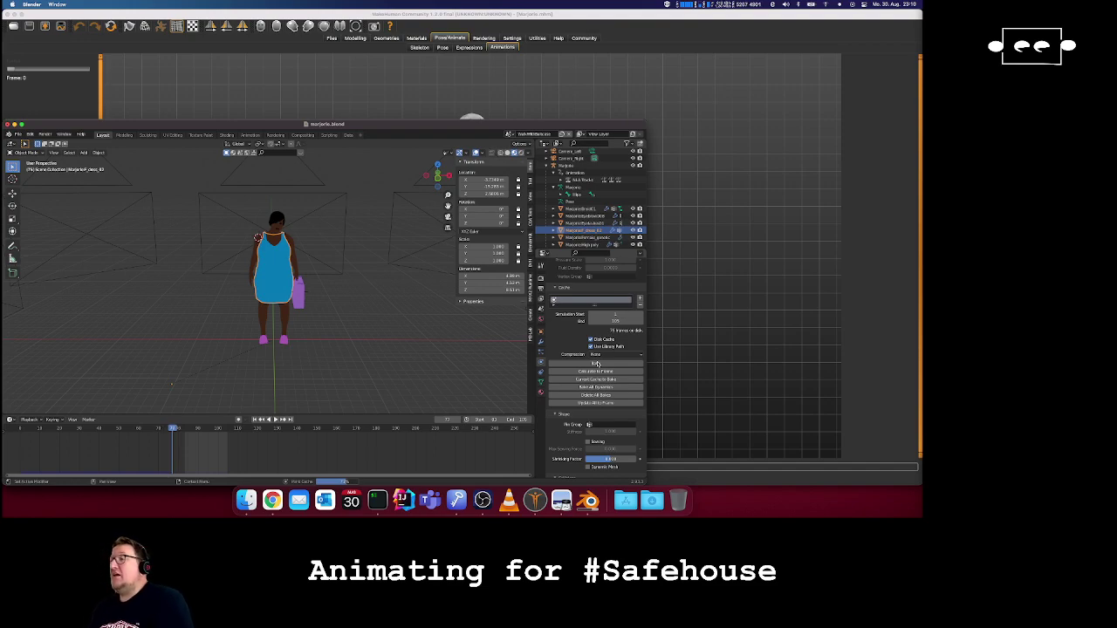
pyautogui.press('super+space')
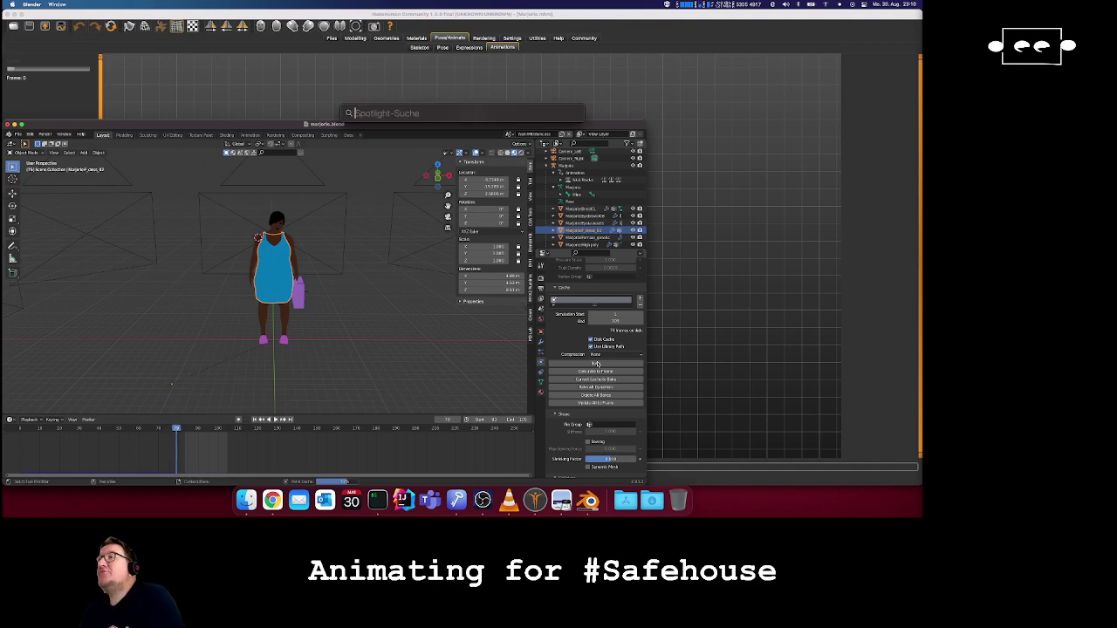
pyautogui.press('Escape')
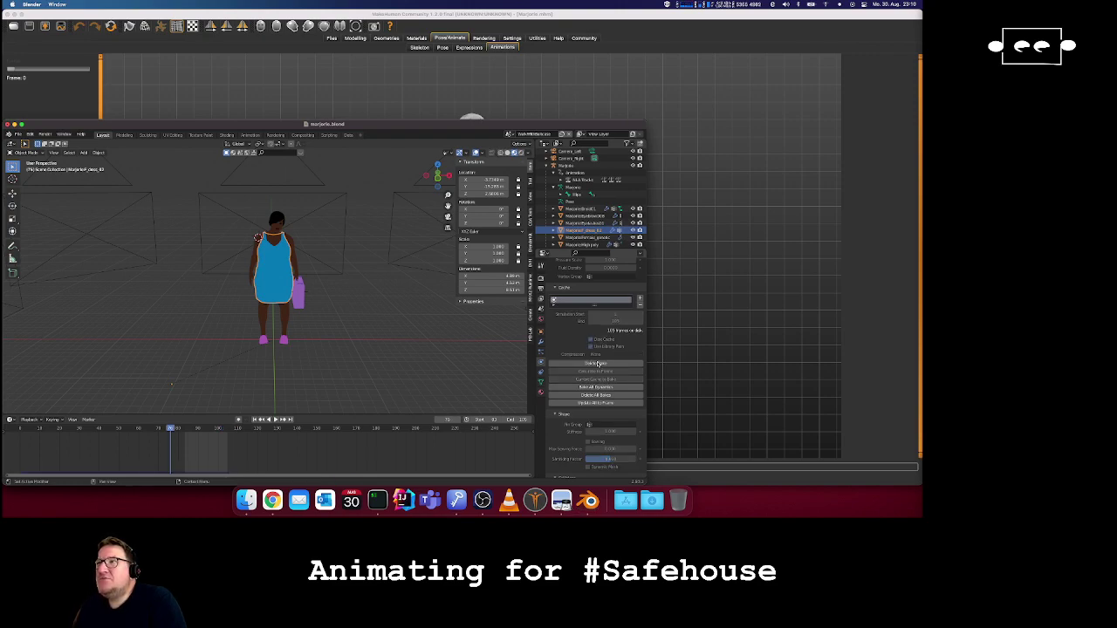
# - Step frame by frame through the walk cycle up to frame 107 and back to check the rebaked dress
pyautogui.click(184, 431)
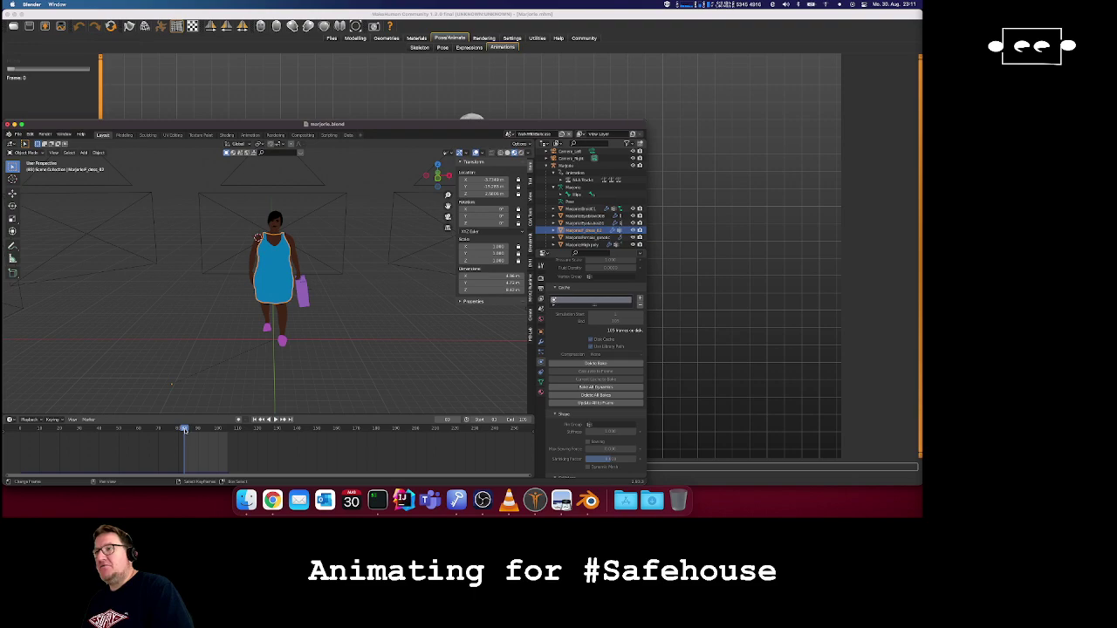
pyautogui.press('Right')
pyautogui.press('Right')
pyautogui.press('Right')
pyautogui.press('Right')
pyautogui.press('Right')
pyautogui.press('Right')
pyautogui.press('Right')
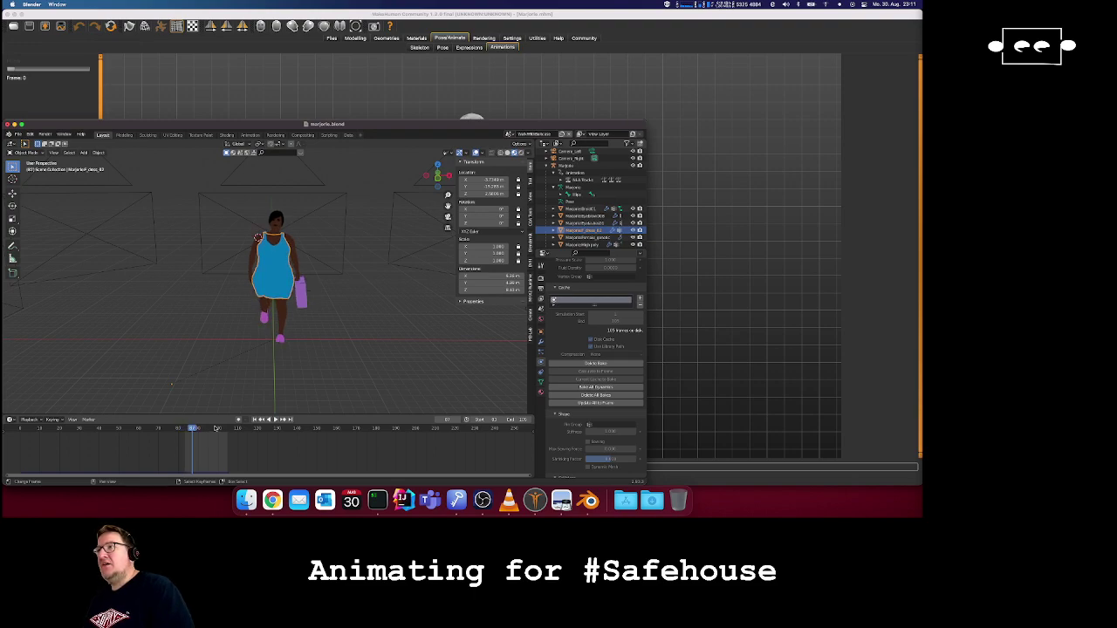
pyautogui.press('Right')
pyautogui.press('Right')
pyautogui.press('Right')
pyautogui.press('Right')
pyautogui.press('Right')
pyautogui.press('Right')
pyautogui.press('Right')
pyautogui.press('Right')
pyautogui.press('Right')
pyautogui.press('Right')
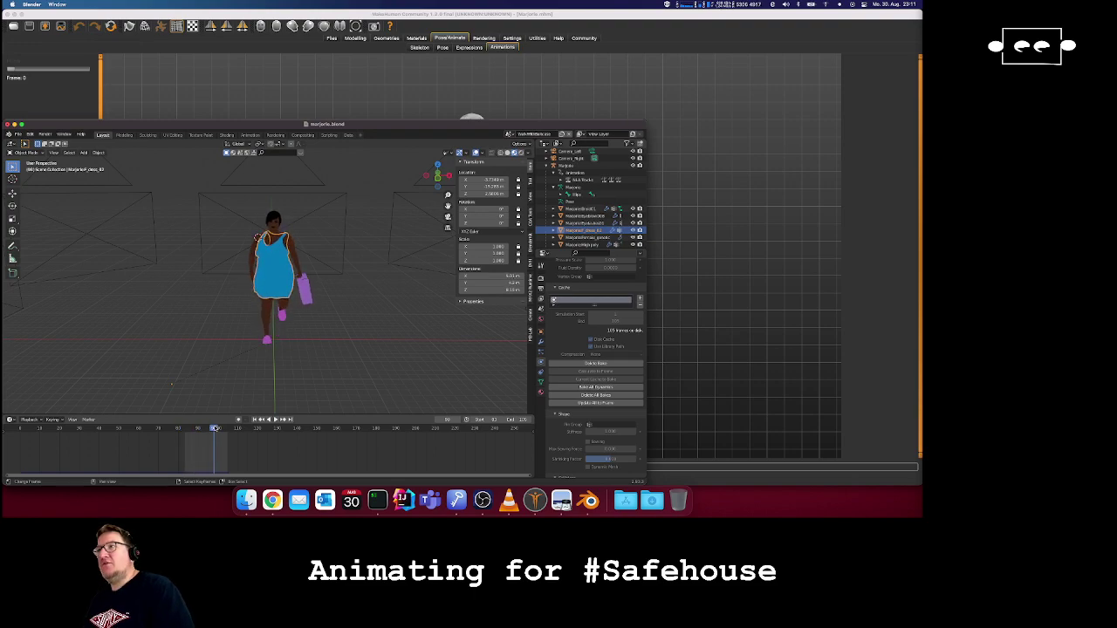
pyautogui.press('Right')
pyautogui.press('Right')
pyautogui.press('Right')
pyautogui.press('Right')
pyautogui.press('Right')
pyautogui.press('Right')
pyautogui.press('Right')
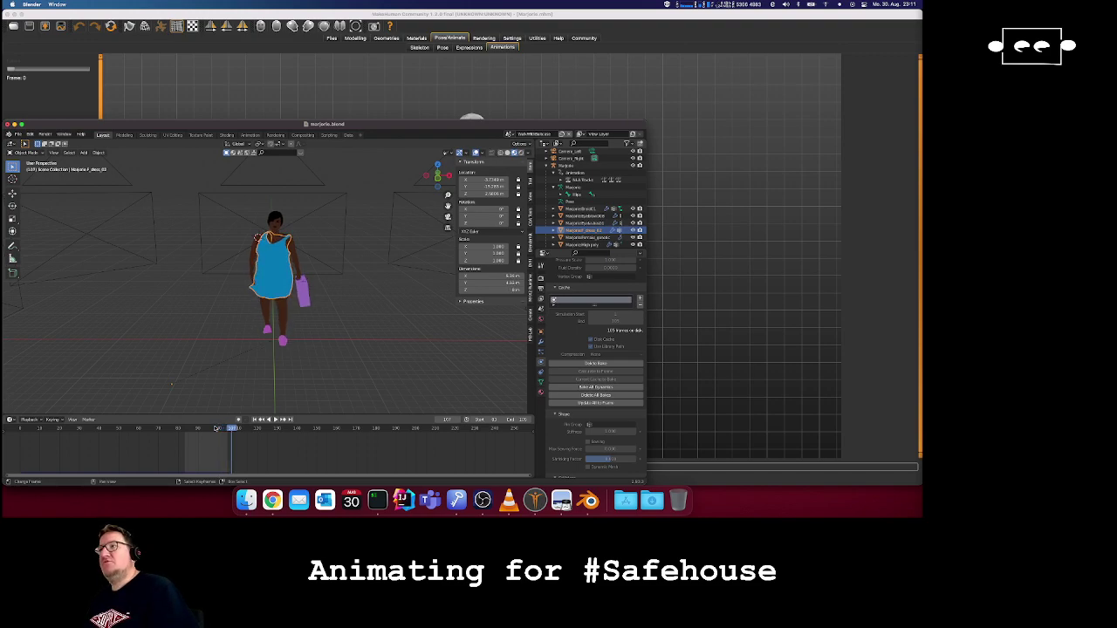
pyautogui.press('Left')
pyautogui.press('Left')
pyautogui.press('Left')
pyautogui.press('Left')
pyautogui.press('Left')
pyautogui.press('Left')
pyautogui.press('Left')
pyautogui.press('Left')
pyautogui.press('Left')
pyautogui.press('Left')
pyautogui.press('Left')
pyautogui.press('Left')
pyautogui.press('Left')
pyautogui.press('Left')
pyautogui.press('Left')
pyautogui.press('Left')
pyautogui.press('Left')
pyautogui.press('Left')
pyautogui.press('Left')
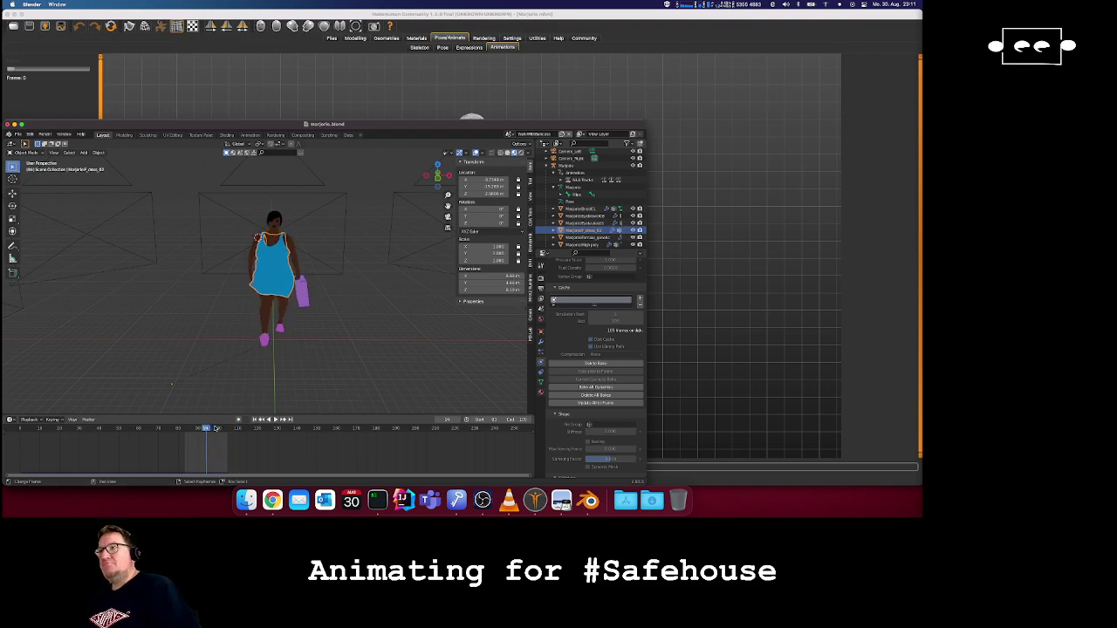
pyautogui.press('Left')
pyautogui.press('Left')
pyautogui.press('Left')
pyautogui.press('Left')
pyautogui.press('Left')
pyautogui.press('Left')
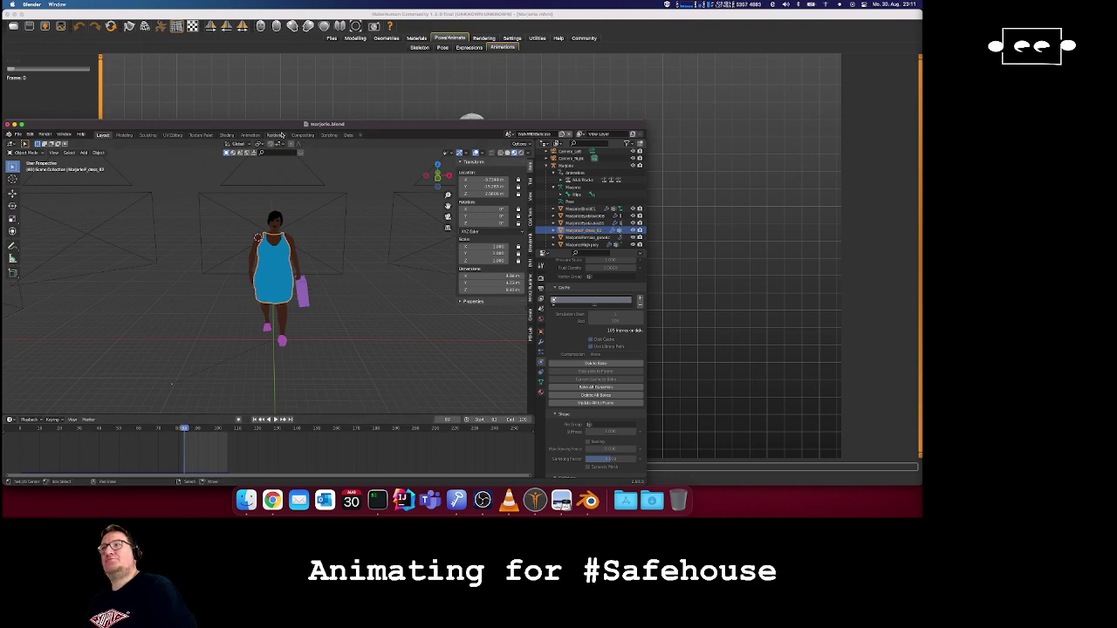
# - Switch to the Animation workspace and inspect the dress on the walking character from behind and from the sides
pyautogui.click(250, 136)
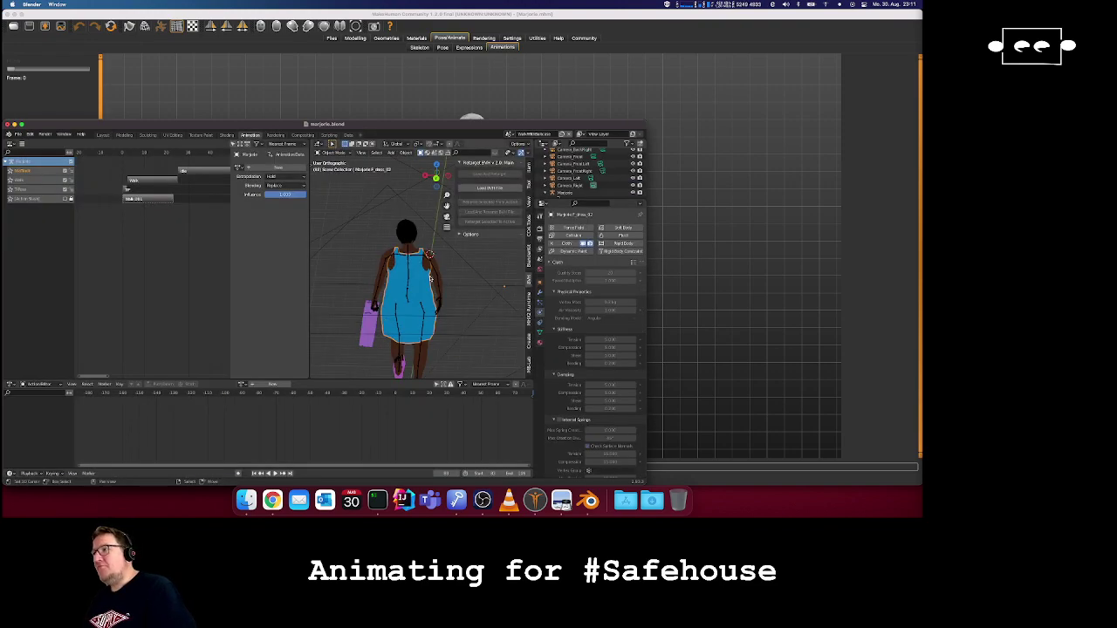
pyautogui.scroll(-5, 429, 279)
pyautogui.hscroll(-3, 429, 278)
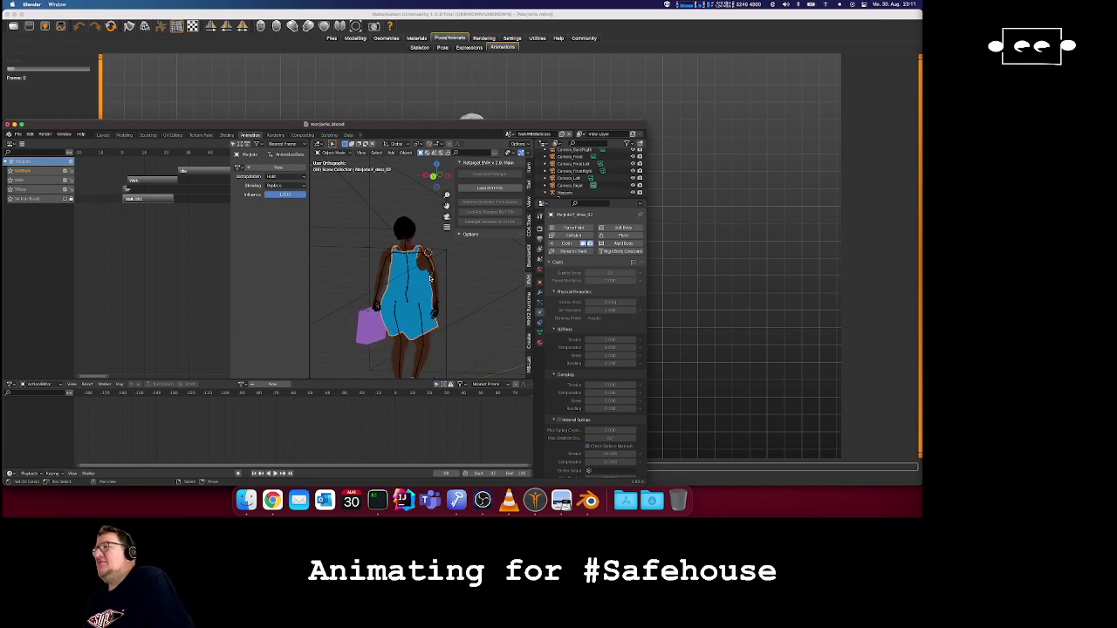
pyautogui.moveTo(430, 279); pyautogui.dragTo(433, 274, button='middle')
pyautogui.hscroll(-10, 433, 274)
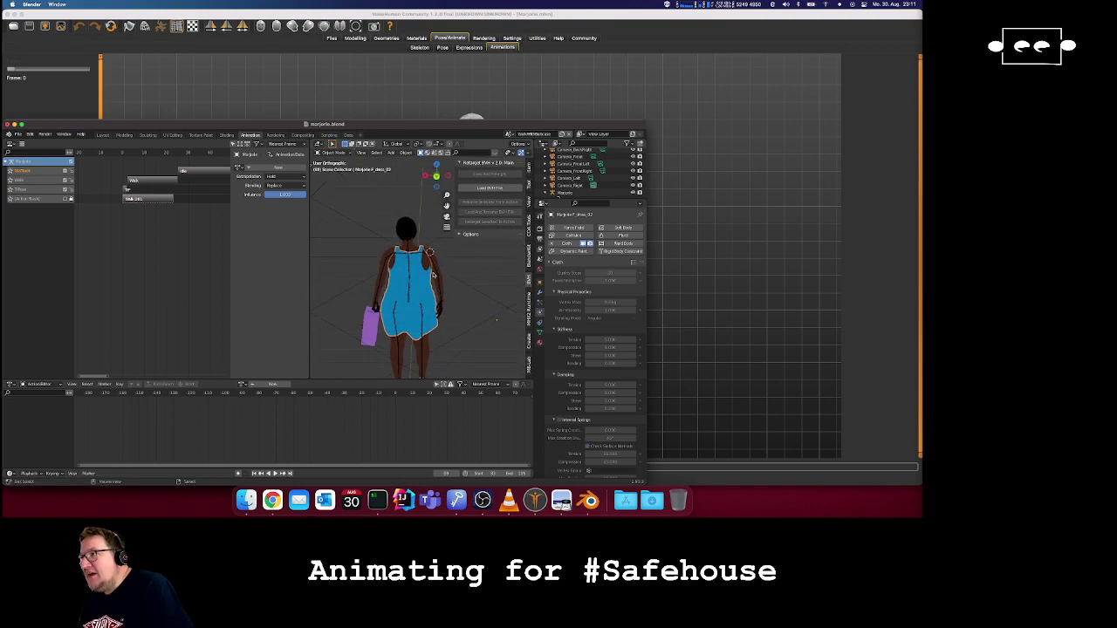
pyautogui.hscroll(10, 433, 275)
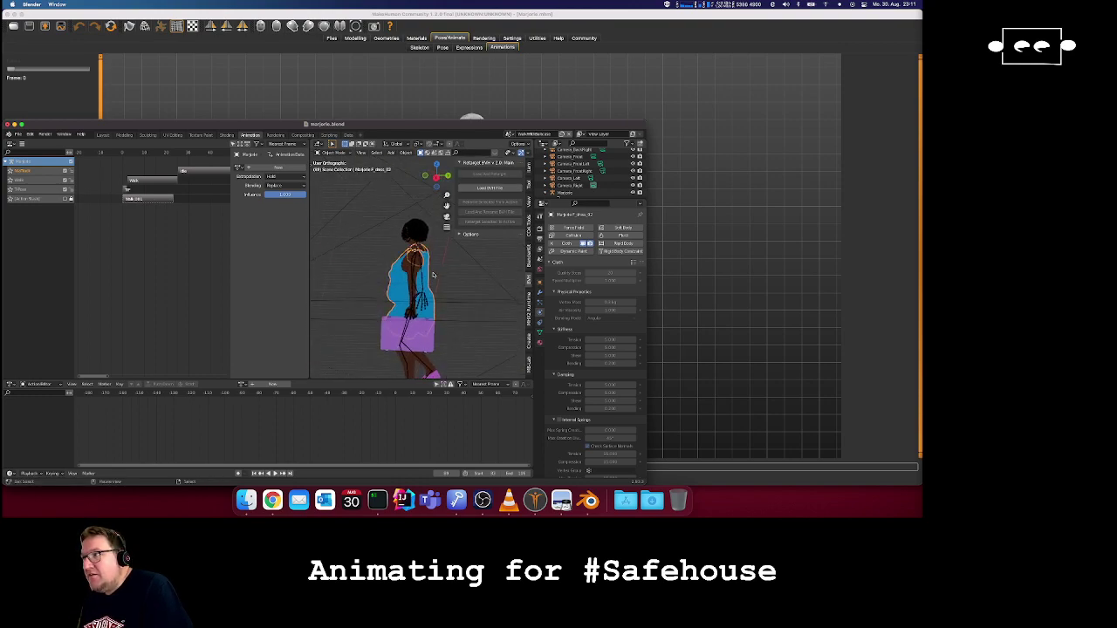
pyautogui.scroll(-3, 424, 272)
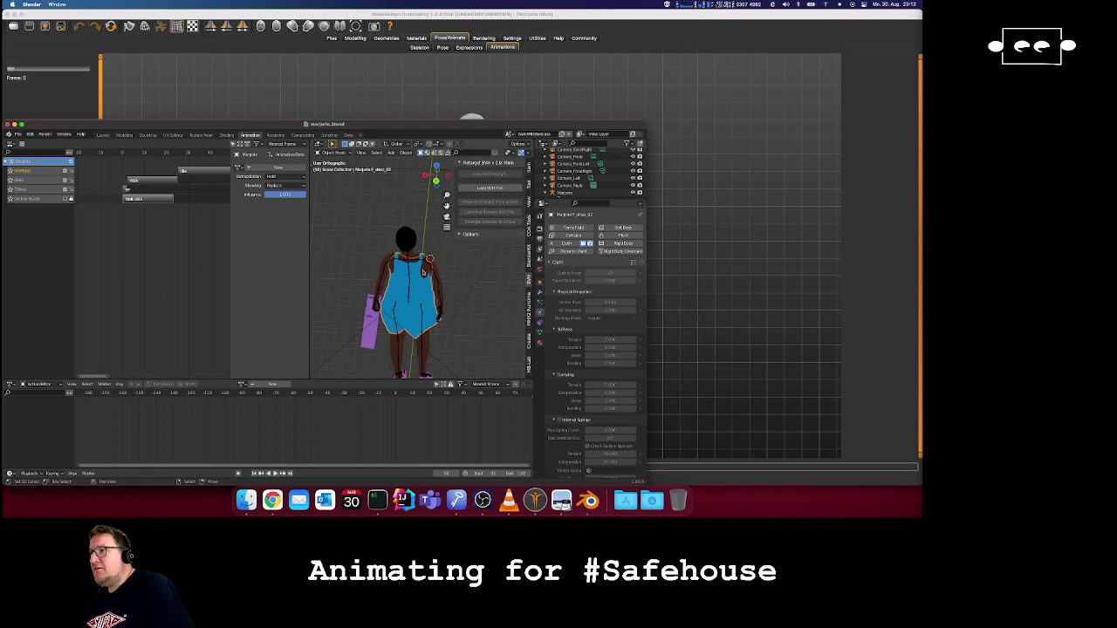
pyautogui.hscroll(-10, 423, 273)
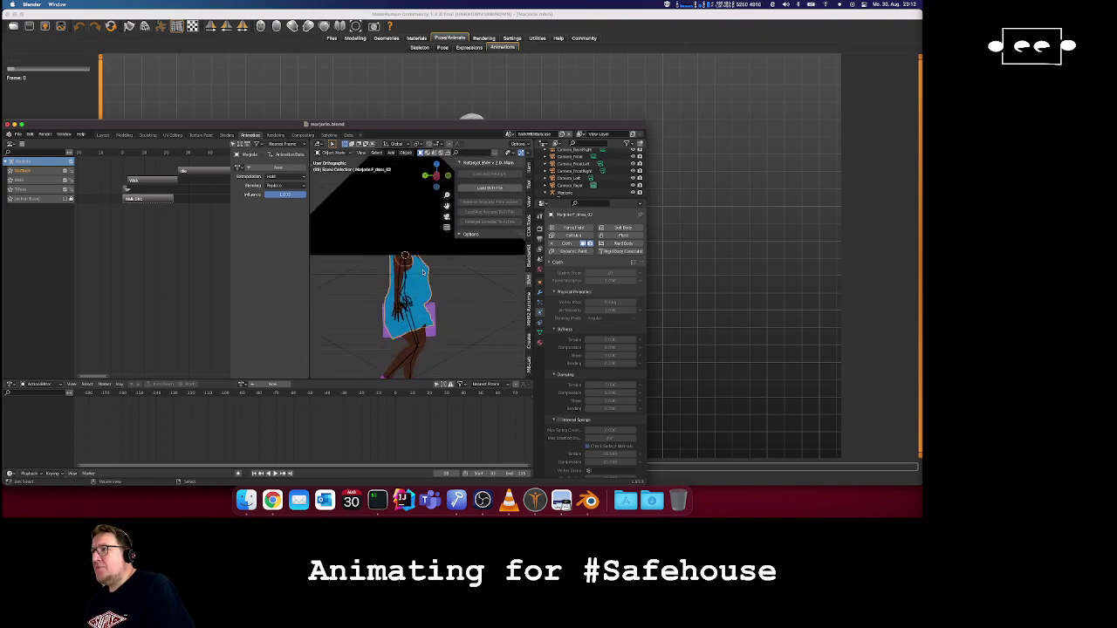
pyautogui.hscroll(-8, 422, 273)
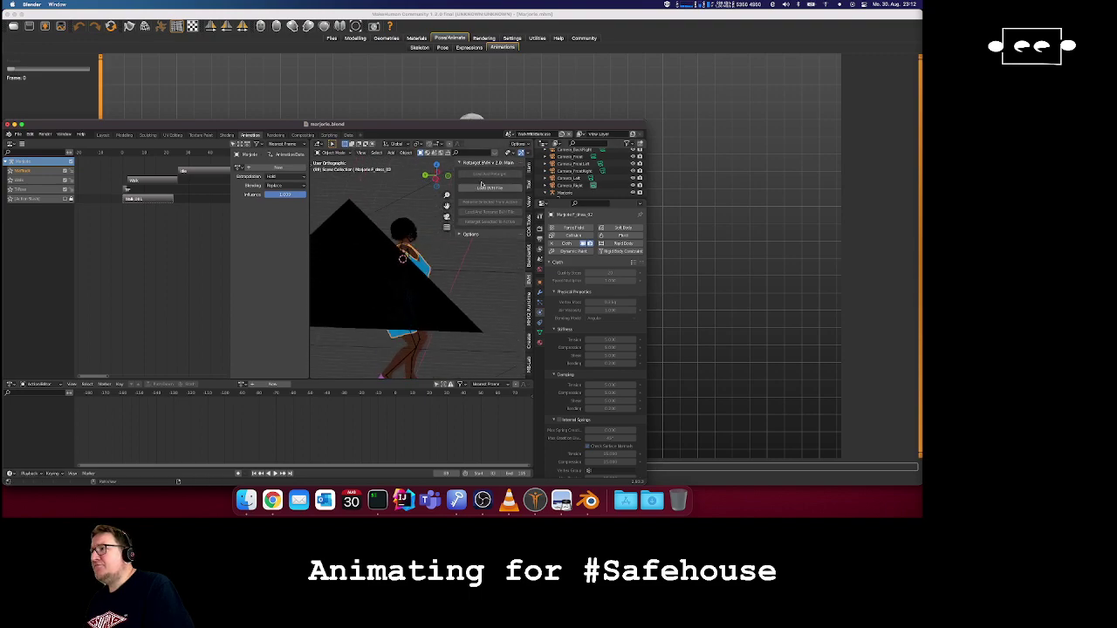
# - Switch the 3D viewport to perspective projection and view the dress from the front
pyautogui.click(447, 227)
pyautogui.hscroll(-5, 448, 277)
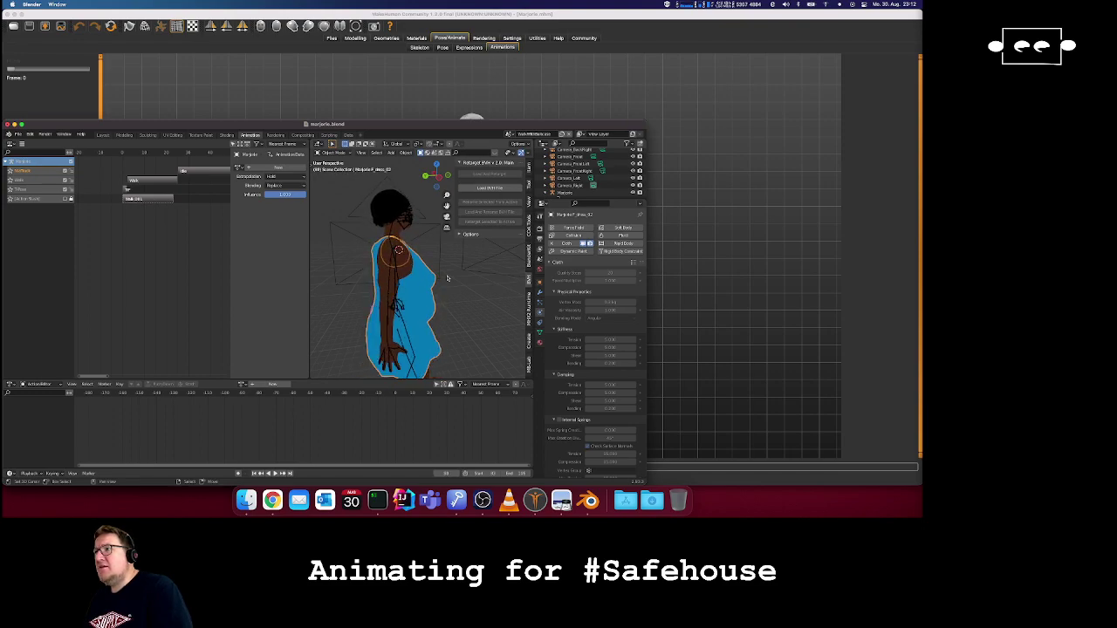
pyautogui.hscroll(10, 467, 296)
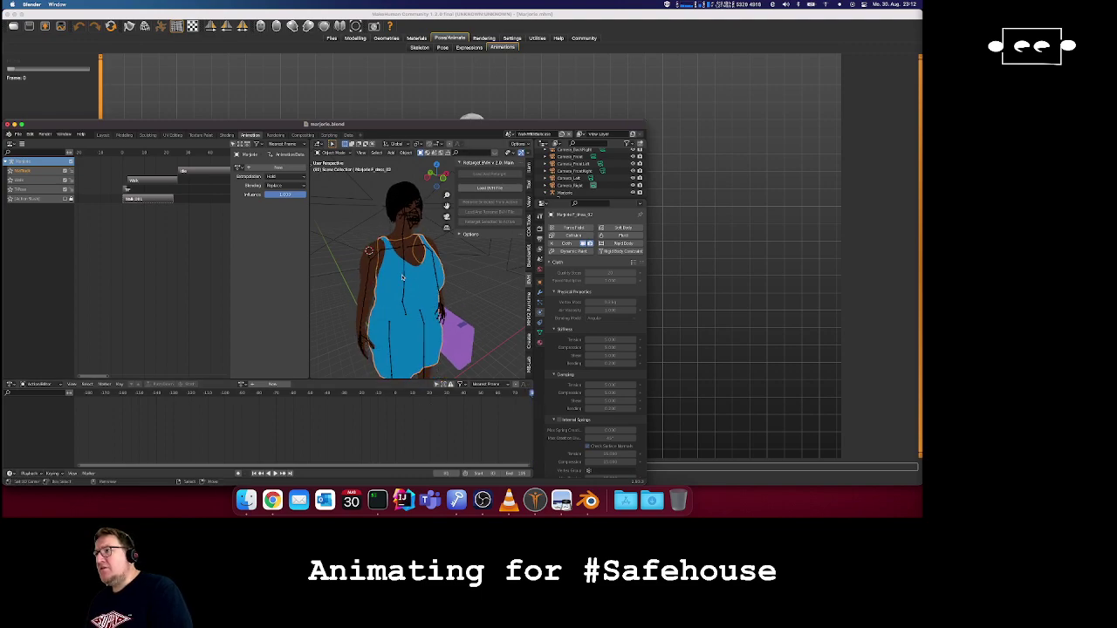
# - Select the character's armature and assign the WalkWithSuitcase action to it
pyautogui.click(403, 278)
pyautogui.click(241, 385)
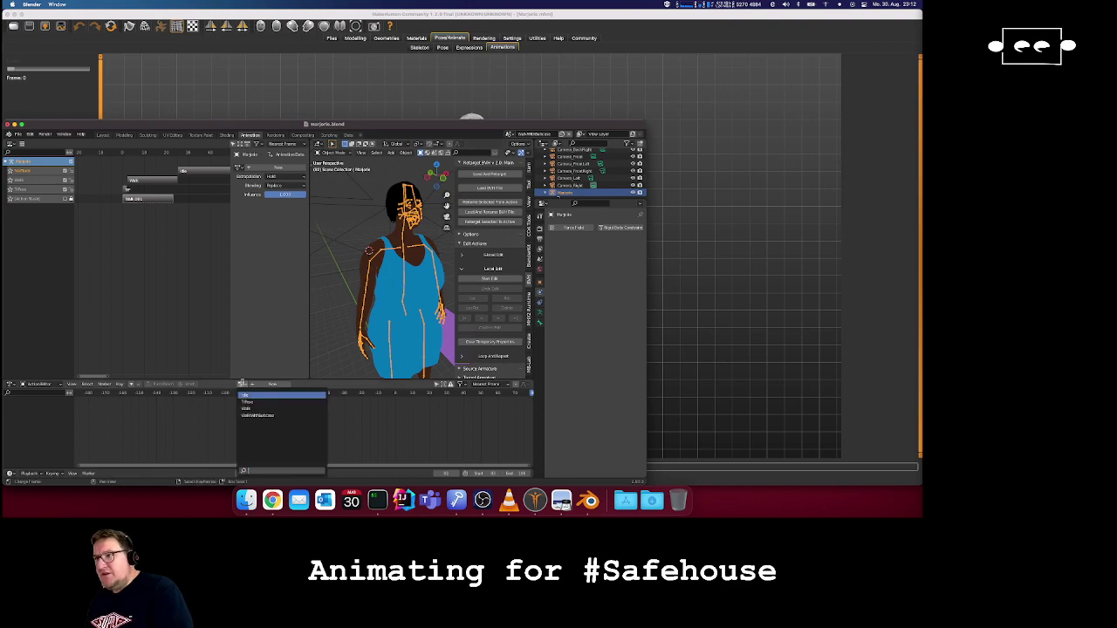
pyautogui.click(263, 416)
# - Return to the start of the WalkWithSuitcase action at frame 0
pyautogui.hscroll(-8, 409, 311)
pyautogui.press('Right')
pyautogui.press('Right')
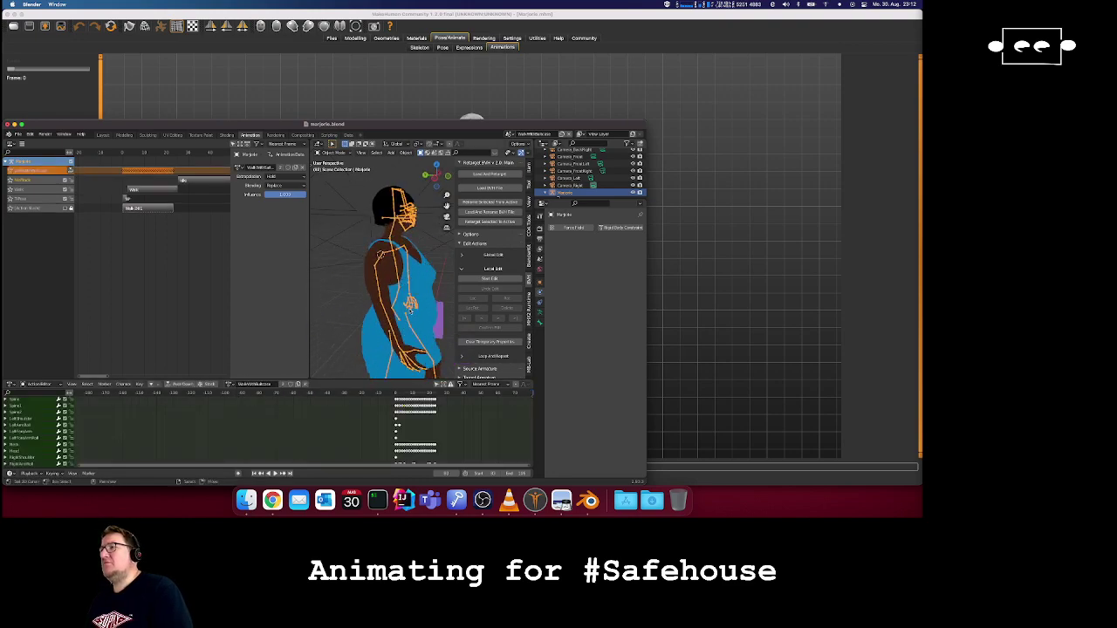
pyautogui.hotkey('shift', 'Left')
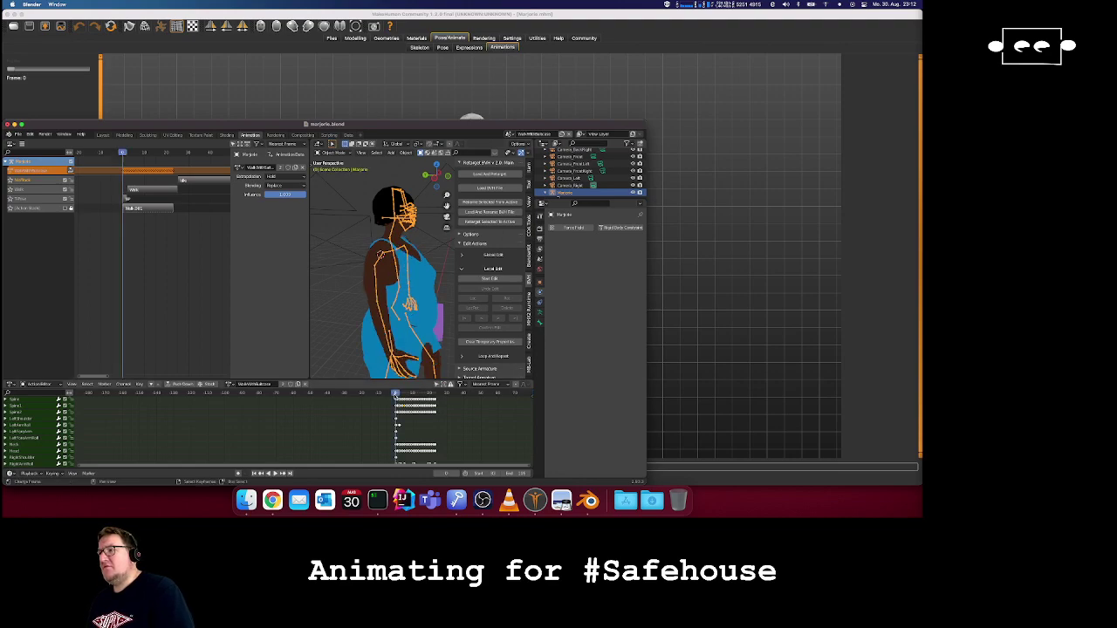
pyautogui.hscroll(8, 382, 302)
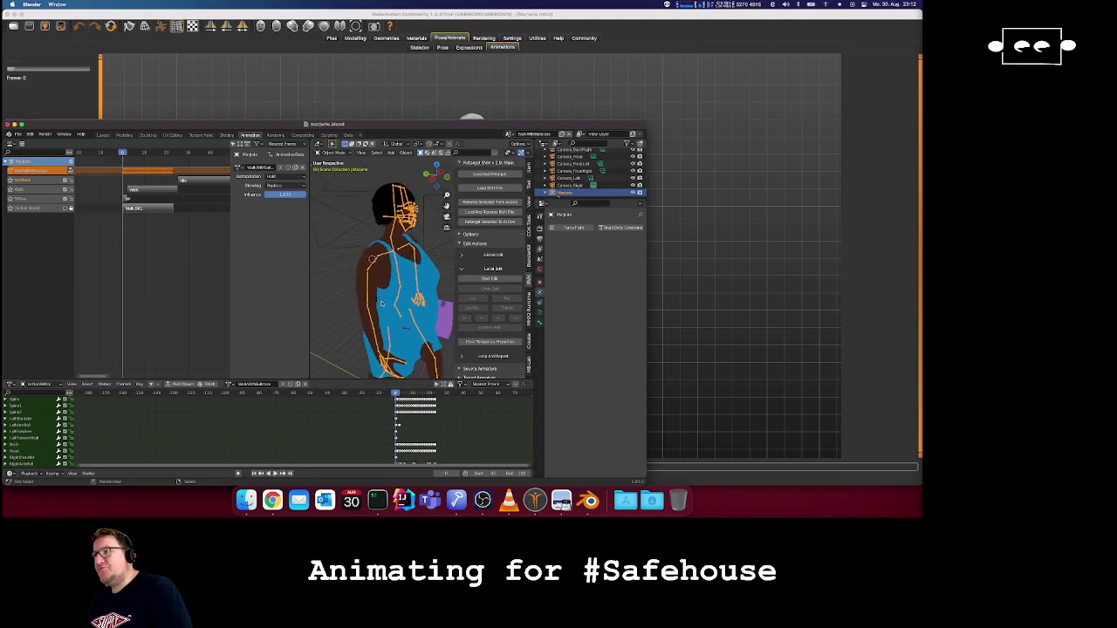
pyautogui.press('space')
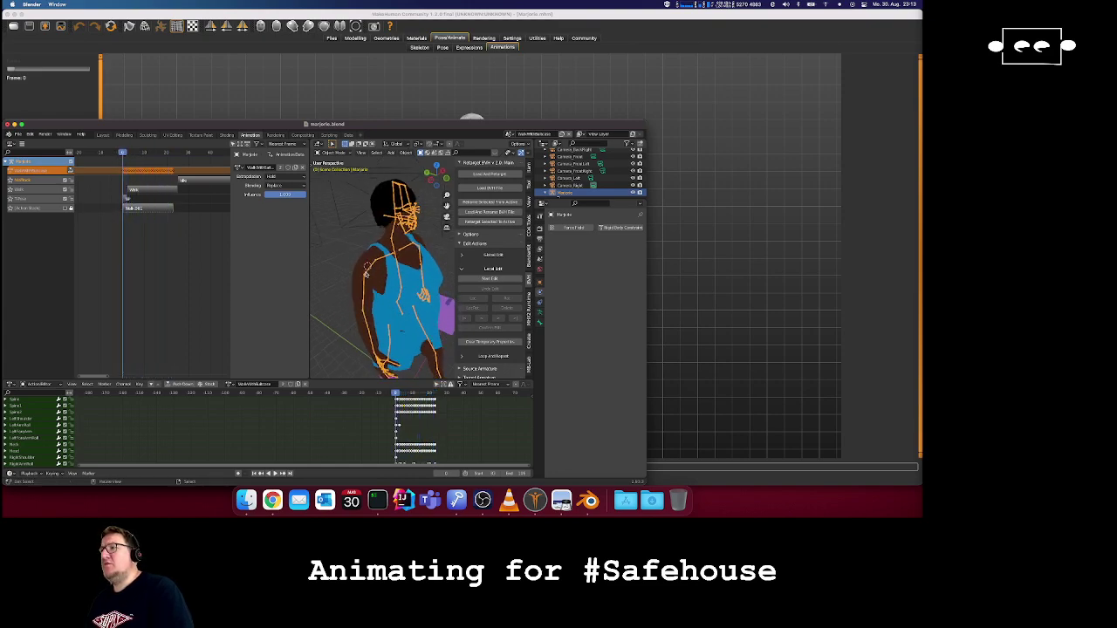
# - Enlarge the Blender window to full screen and frame the character's upper back in the viewport
pyautogui.hscroll(-5, 365, 275)
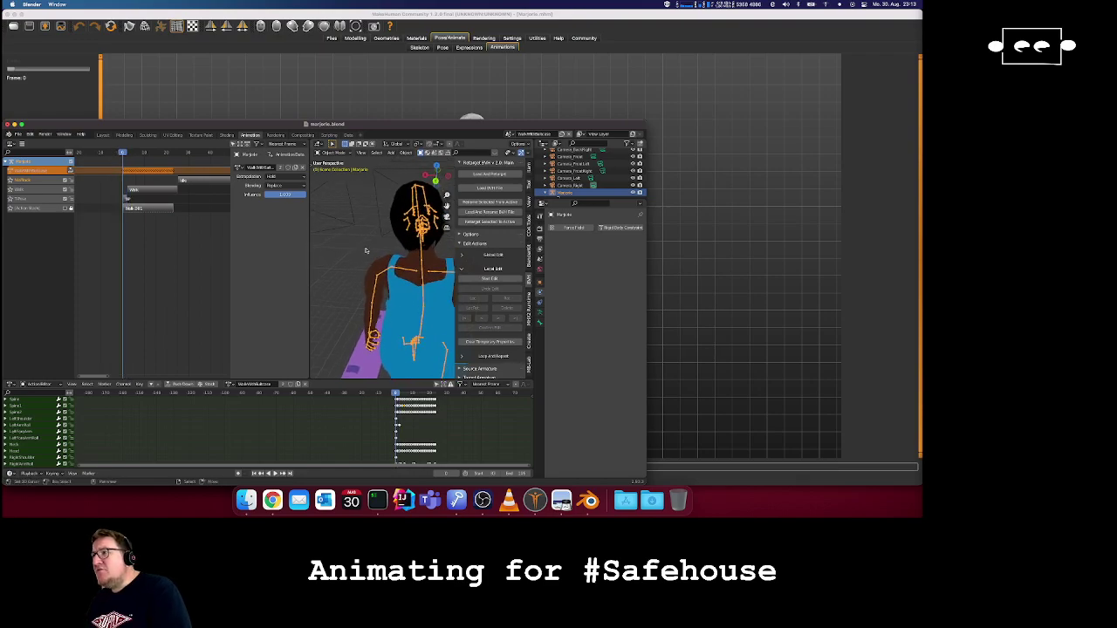
pyautogui.scroll(3, 365, 251)
pyautogui.hscroll(2, 366, 250)
pyautogui.hotkey('ctrl', 'alt', 'Return')
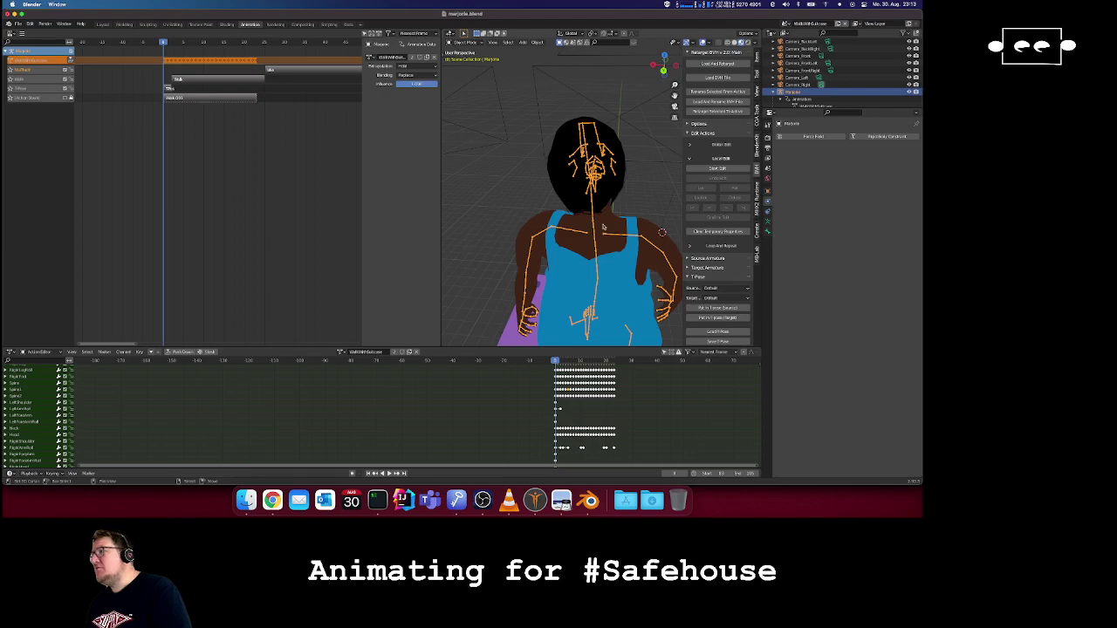
pyautogui.scroll(-2, 603, 227)
pyautogui.scroll(5, 603, 227)
pyautogui.scroll(-5, 603, 227)
pyautogui.keyDown('shift'); pyautogui.scroll(2, 603, 227); pyautogui.keyUp('shift')
pyautogui.keyDown('shift'); pyautogui.scroll(-4, 603, 227); pyautogui.keyUp('shift')
# - Step back and forth through the first few frames to examine where the body pokes through the dress's back
pyautogui.press('Right')
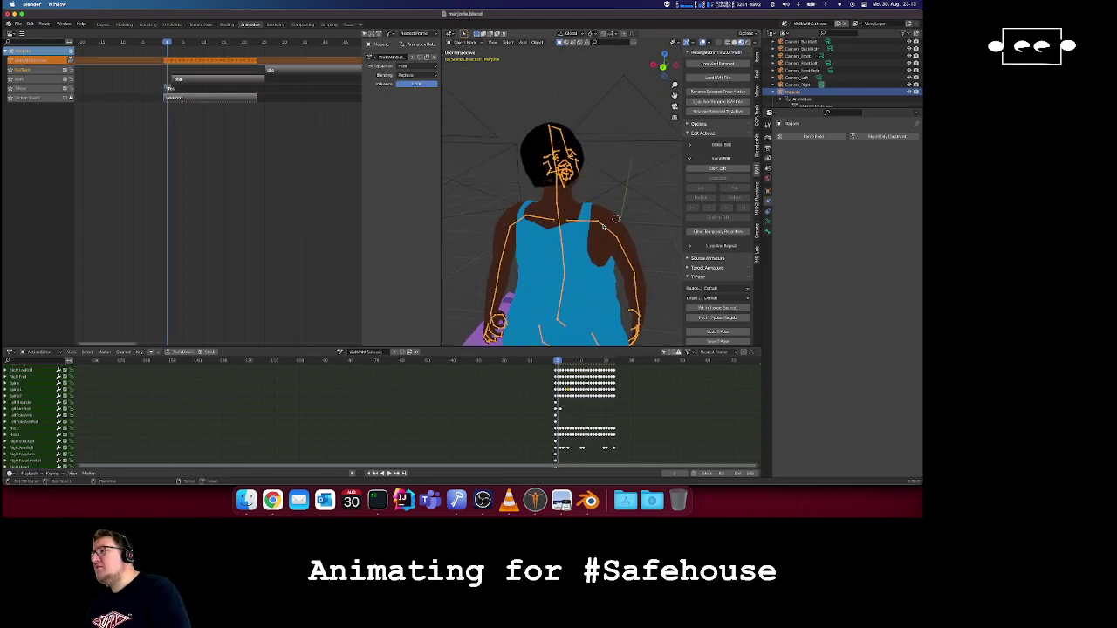
pyautogui.press('Right')
pyautogui.press('Left')
pyautogui.press('Right')
pyautogui.press('Right')
pyautogui.press('Right')
pyautogui.press('Right')
pyautogui.press('Right')
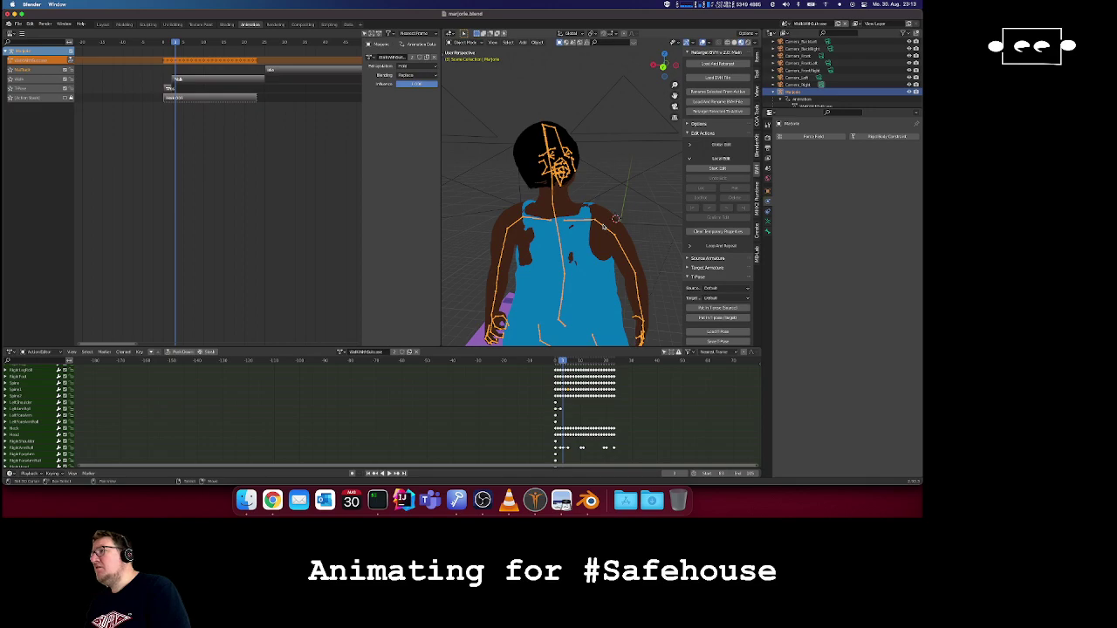
pyautogui.press('Left')
pyautogui.press('Left')
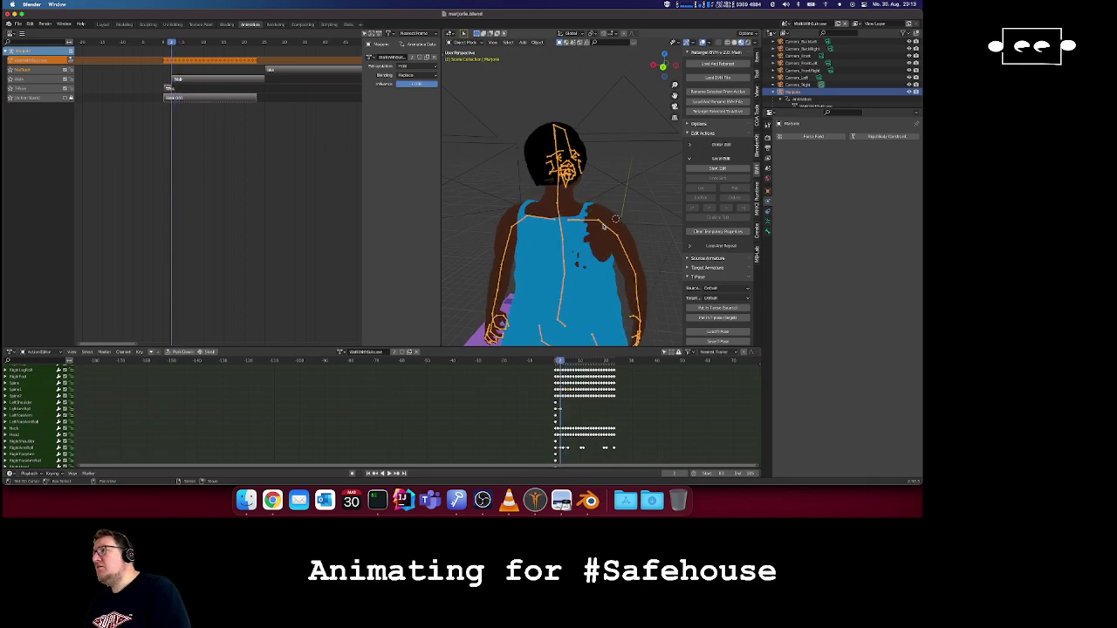
pyautogui.press('Right')
pyautogui.press('Left')
pyautogui.press('Right')
pyautogui.press('Left')
pyautogui.press('Right')
pyautogui.press('Left')
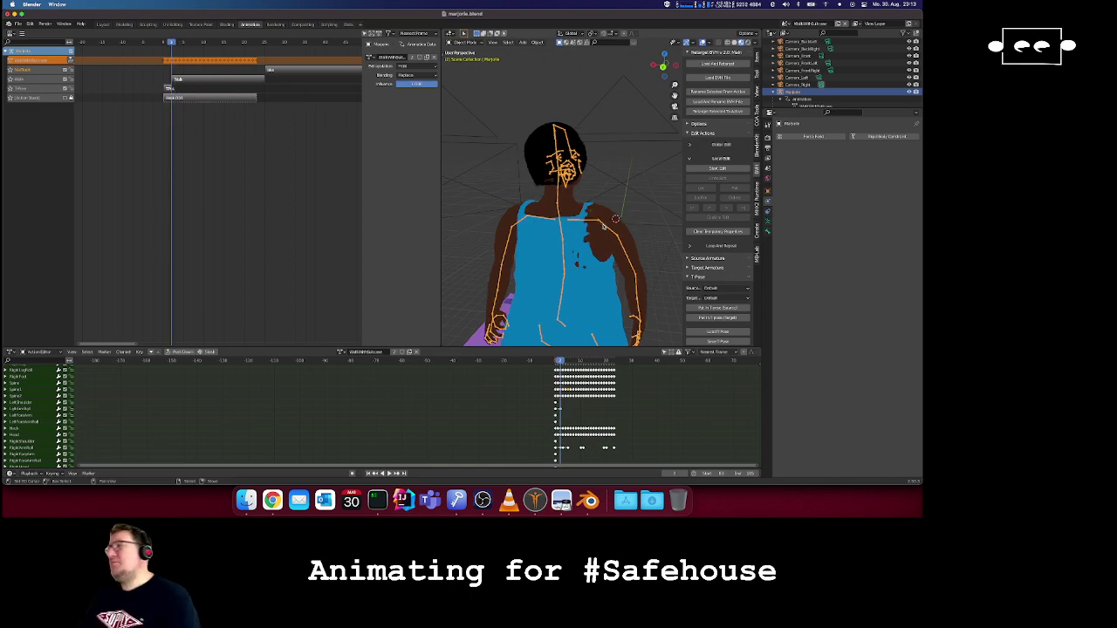
pyautogui.press('Right')
pyautogui.press('Left')
pyautogui.press('Right')
pyautogui.press('Left')
pyautogui.press('Left')
pyautogui.press('Right')
pyautogui.press('Right')
pyautogui.press('Right')
pyautogui.press('Right')
pyautogui.press('Left')
pyautogui.press('Right')
pyautogui.press('Left')
pyautogui.press('Left')
pyautogui.press('Left')
pyautogui.press('Left')
pyautogui.press('Right')
pyautogui.press('Right')
pyautogui.press('Right')
pyautogui.press('Right')
pyautogui.press('Left')
pyautogui.press('Right')
pyautogui.press('Left')
pyautogui.press('Right')
pyautogui.press('Left')
pyautogui.press('Right')
pyautogui.press('Left')
pyautogui.press('Right')
pyautogui.press('Left')
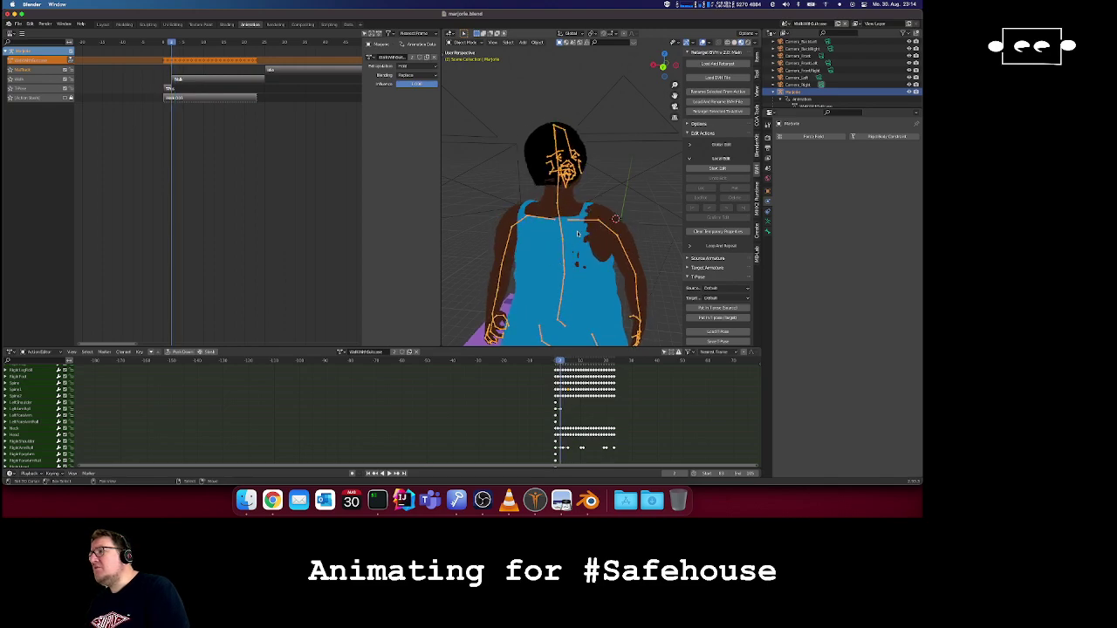
# - Put the armature in Pose Mode and select the upper spine bone
pyautogui.hotkey('ctrl', 'Tab')
pyautogui.rightClick(563, 262)
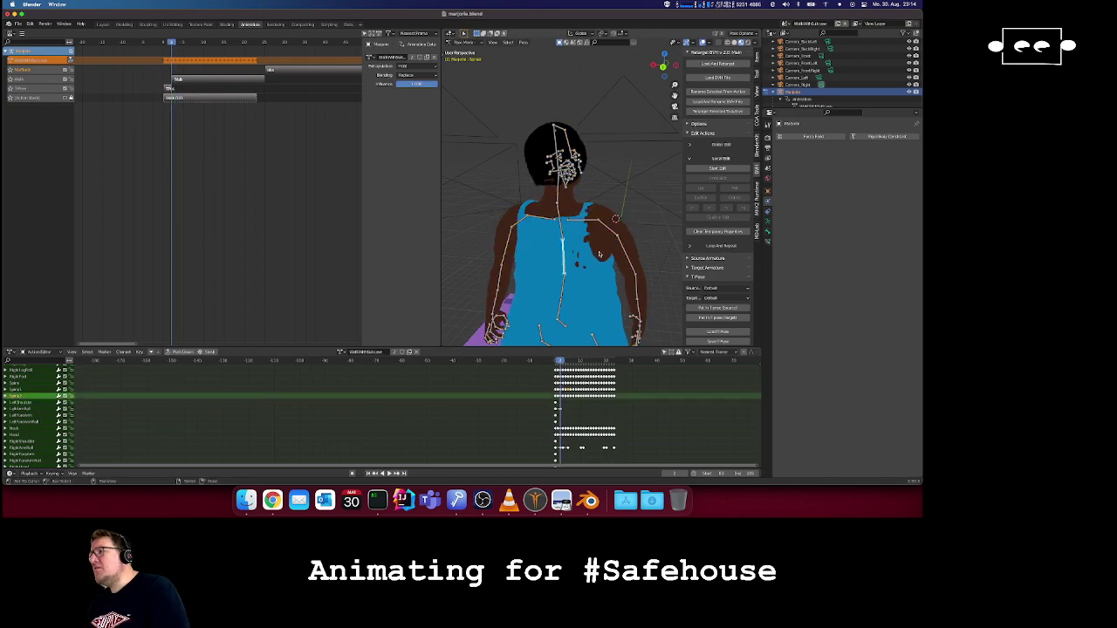
# - Compare the upper spine bone's motion between neighbouring frames around frames 2 and 3 of the walk
pyautogui.press('Right')
pyautogui.press('Left')
pyautogui.press('Right')
pyautogui.press('Left')
pyautogui.press('Right')
pyautogui.press('Left')
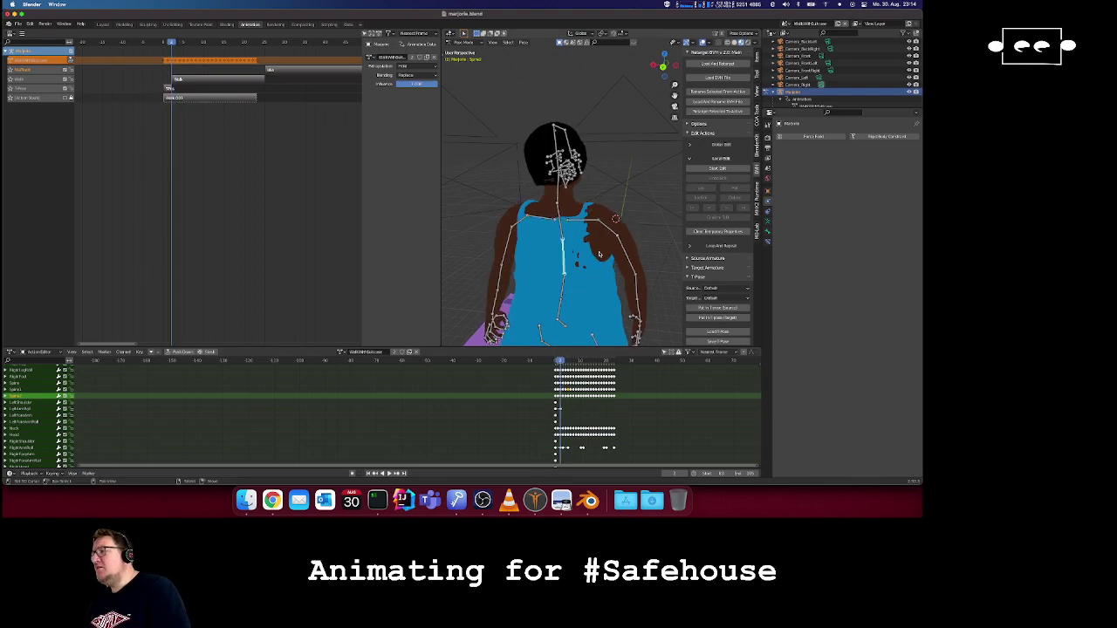
pyautogui.press('Right')
pyautogui.press('Left')
pyautogui.press('Right')
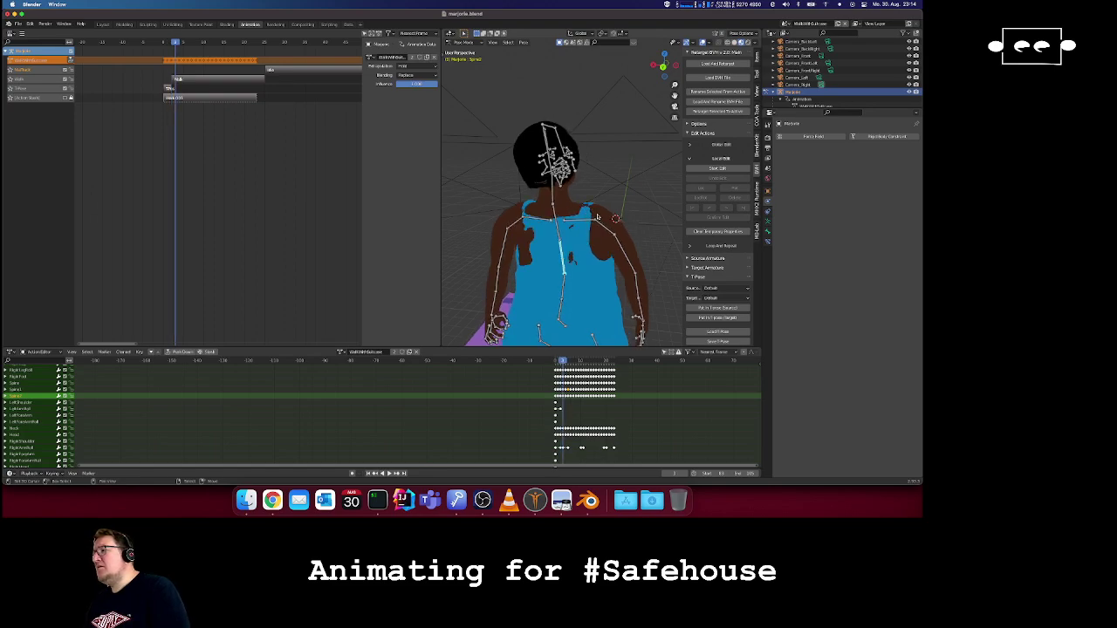
pyautogui.press('Left')
pyautogui.press('Left')
pyautogui.press('Right')
pyautogui.press('Right')
pyautogui.press('Right')
pyautogui.press('Right')
pyautogui.press('Left')
pyautogui.press('Left')
pyautogui.press('Left')
pyautogui.press('Right')
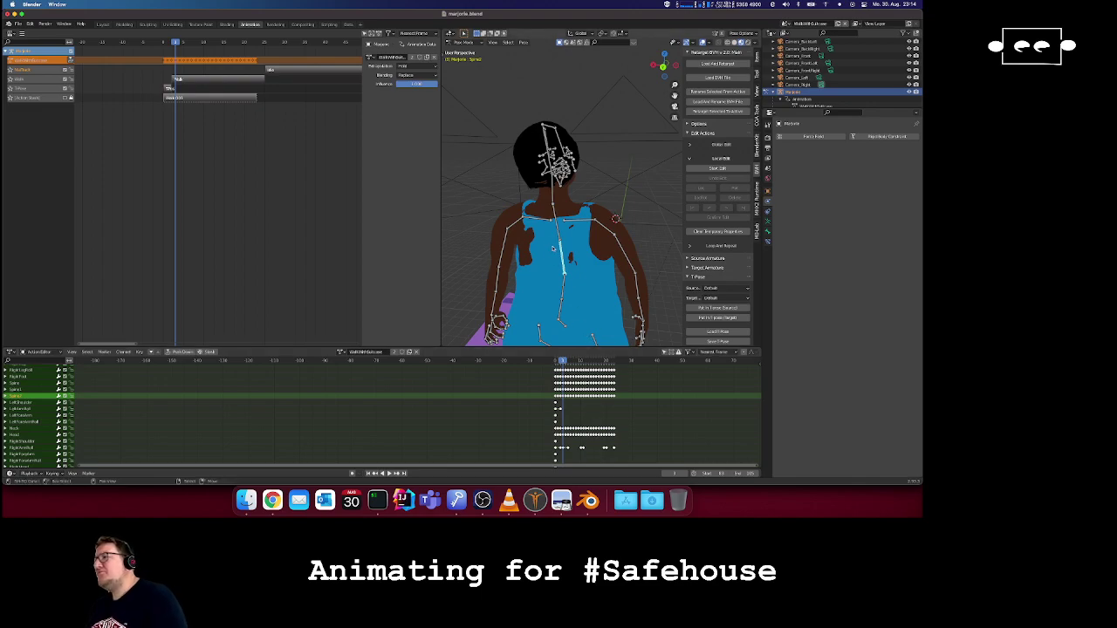
# - Step forward and back through the first half of the walk to examine the upper spine's sway and the body poking through the dress
pyautogui.press('Left')
pyautogui.press('Right')
pyautogui.press('Right')
pyautogui.press('Right')
pyautogui.press('Right')
pyautogui.press('Right')
pyautogui.press('Right')
pyautogui.press('Right')
pyautogui.press('Right')
pyautogui.press('Right')
pyautogui.press('Right')
pyautogui.press('Right')
pyautogui.press('Right')
pyautogui.press('Right')
pyautogui.press('Right')
pyautogui.press('Left')
pyautogui.press('Left')
pyautogui.press('Left')
pyautogui.press('Left')
pyautogui.press('Left')
pyautogui.press('Left')
pyautogui.press('Left')
pyautogui.press('Left')
pyautogui.press('Left')
pyautogui.press('Left')
pyautogui.press('Left')
pyautogui.press('Left')
pyautogui.press('Left')
pyautogui.press('Left')
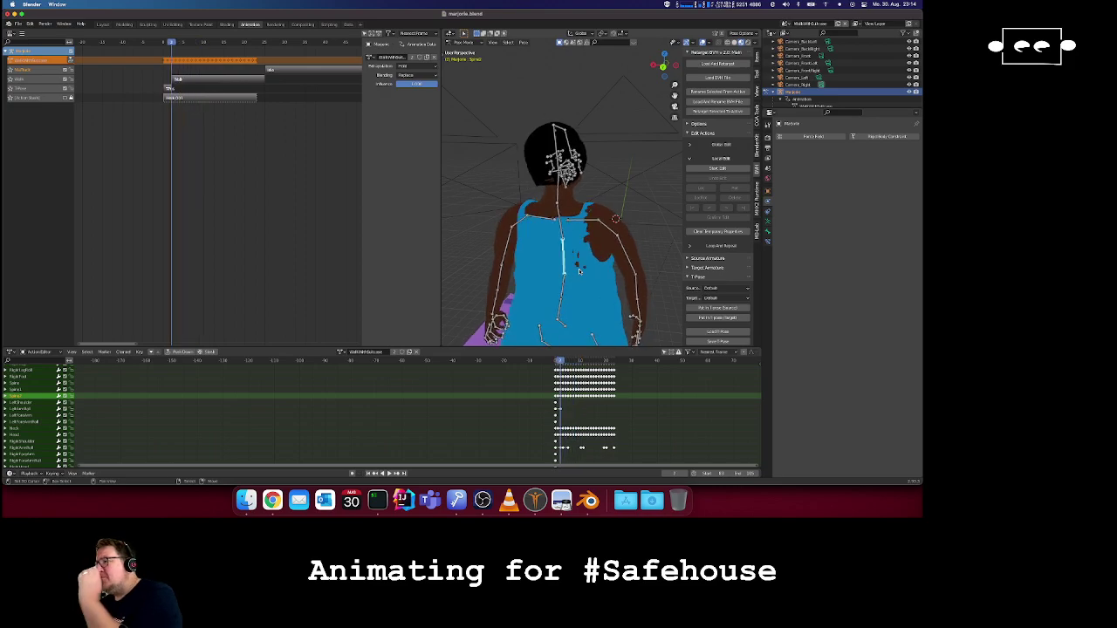
# - Rotate the upper spine bone into a more upright pose at frame 3 and insert a rotation keyframe
pyautogui.press('Right')
pyautogui.press('r')
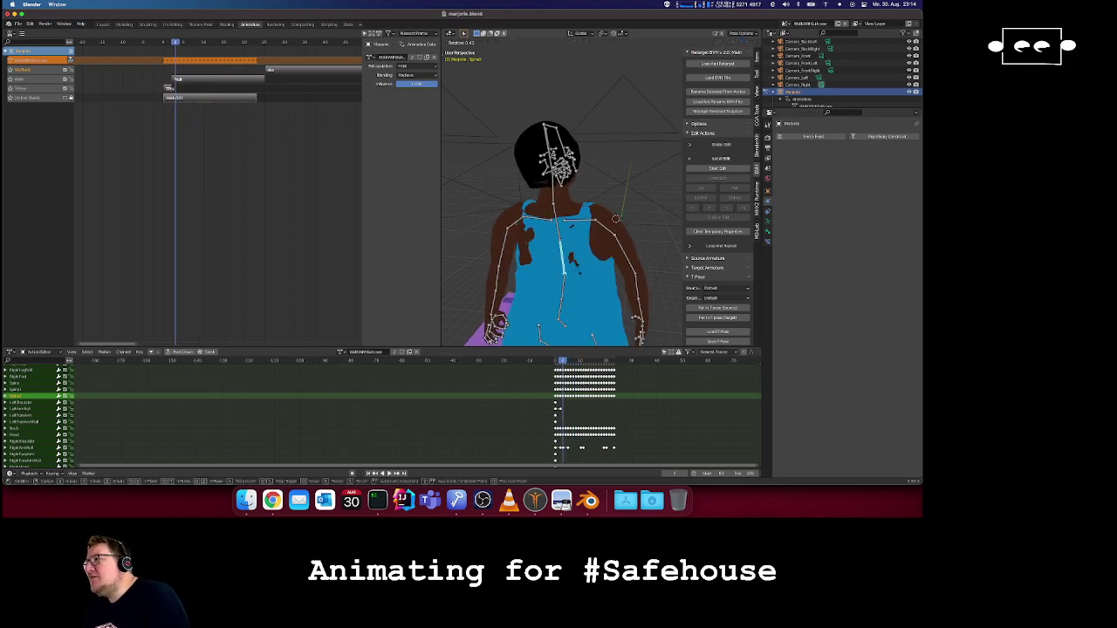
pyautogui.click(577, 270)
pyautogui.press('i')
pyautogui.click(579, 272)
pyautogui.press('i')
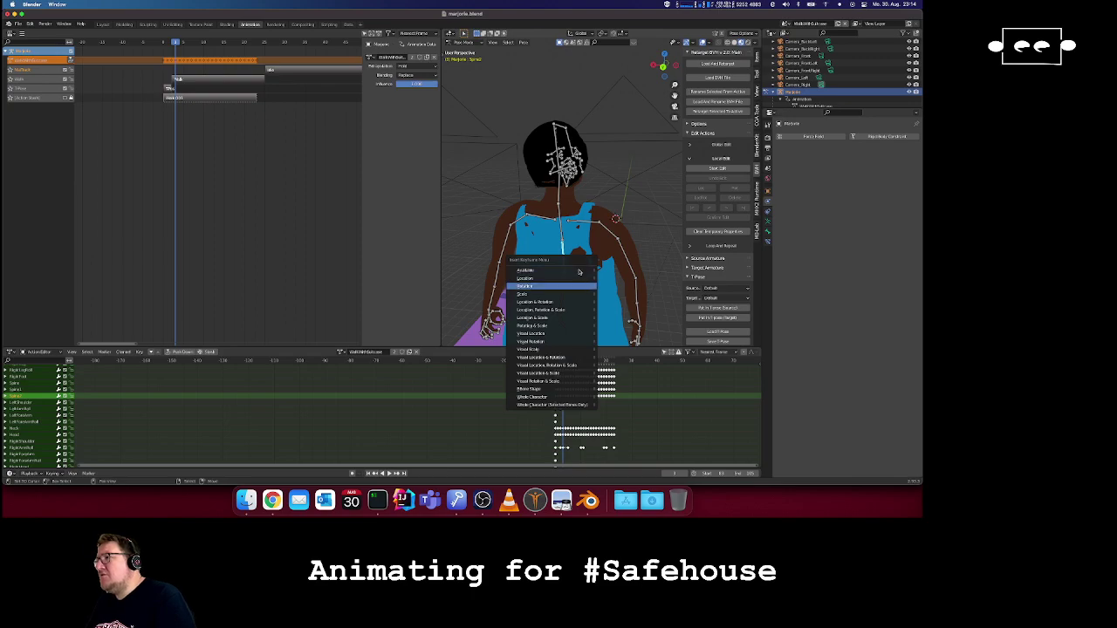
pyautogui.click(579, 281)
pyautogui.press('Left')
pyautogui.press('Right')
# - Straighten the upper spine bone at frame 4 and key its rotation
pyautogui.press('Right')
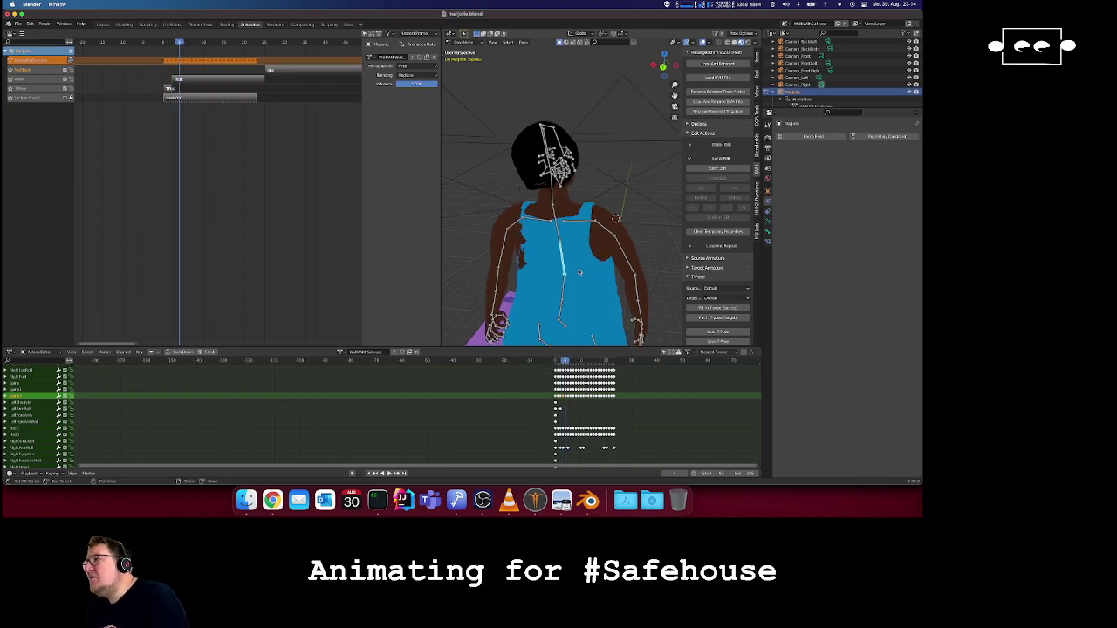
pyautogui.press('r')
pyautogui.click(578, 270)
pyautogui.press('i')
pyautogui.click(579, 274)
# - Rotate the upper spine bone to a straighter pose at frame 5 and keyframe the rotation
pyautogui.press('Right')
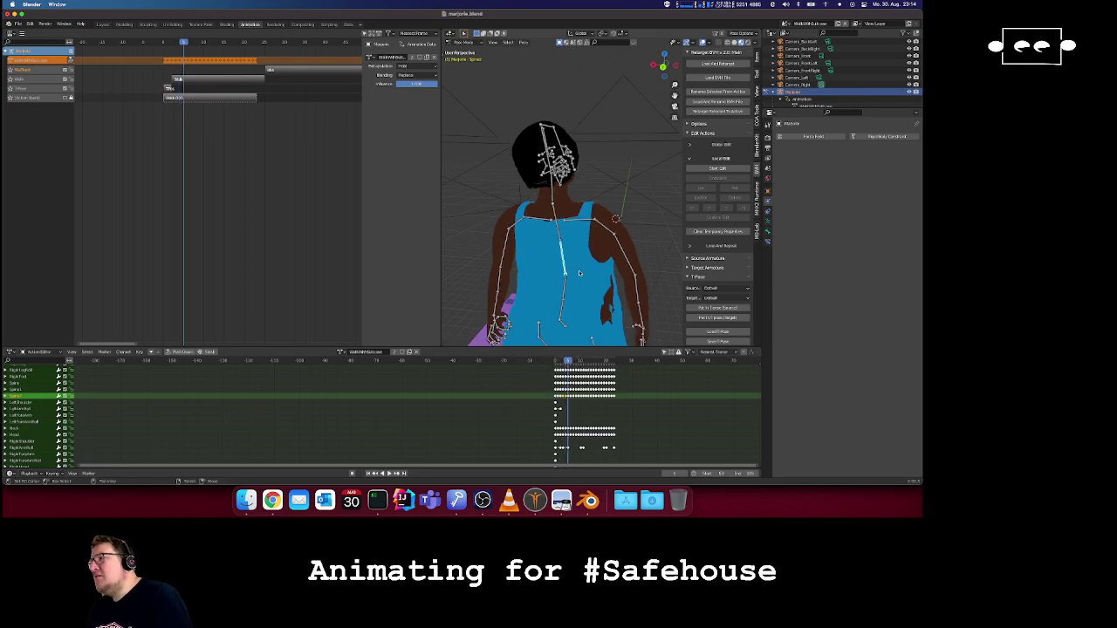
pyautogui.press('i')
pyautogui.click(578, 273)
pyautogui.press('r')
pyautogui.click(579, 274)
# - Rotate the upper spine bone upright at frame 6 and insert a rotation keyframe
pyautogui.press('Right')
pyautogui.press('Right')
pyautogui.press('Left')
pyautogui.press('r')
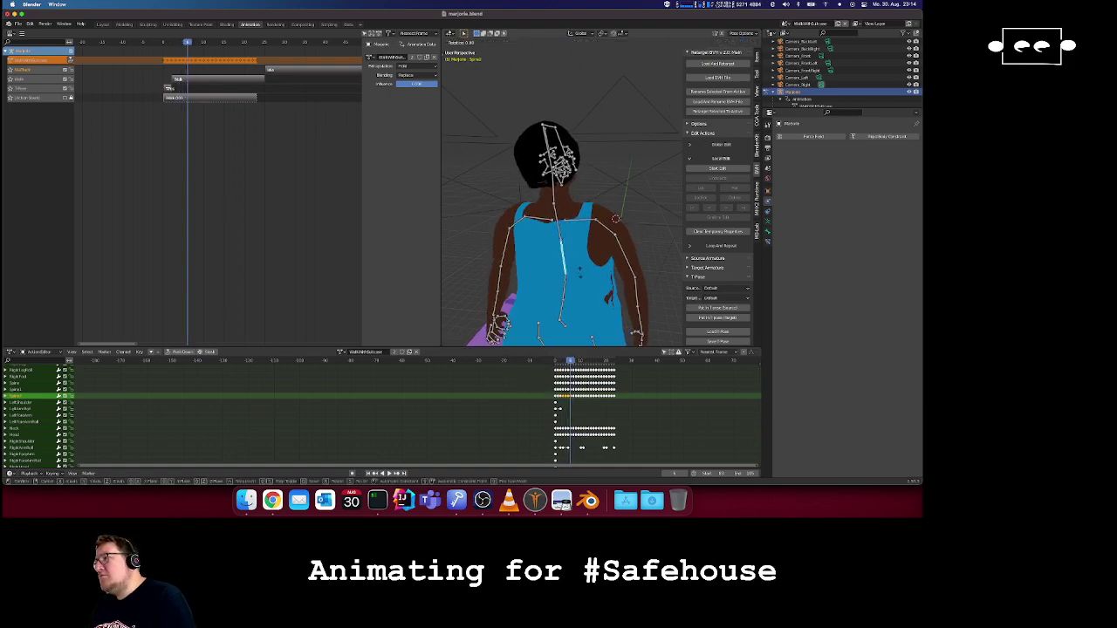
pyautogui.click(579, 275)
pyautogui.press('i')
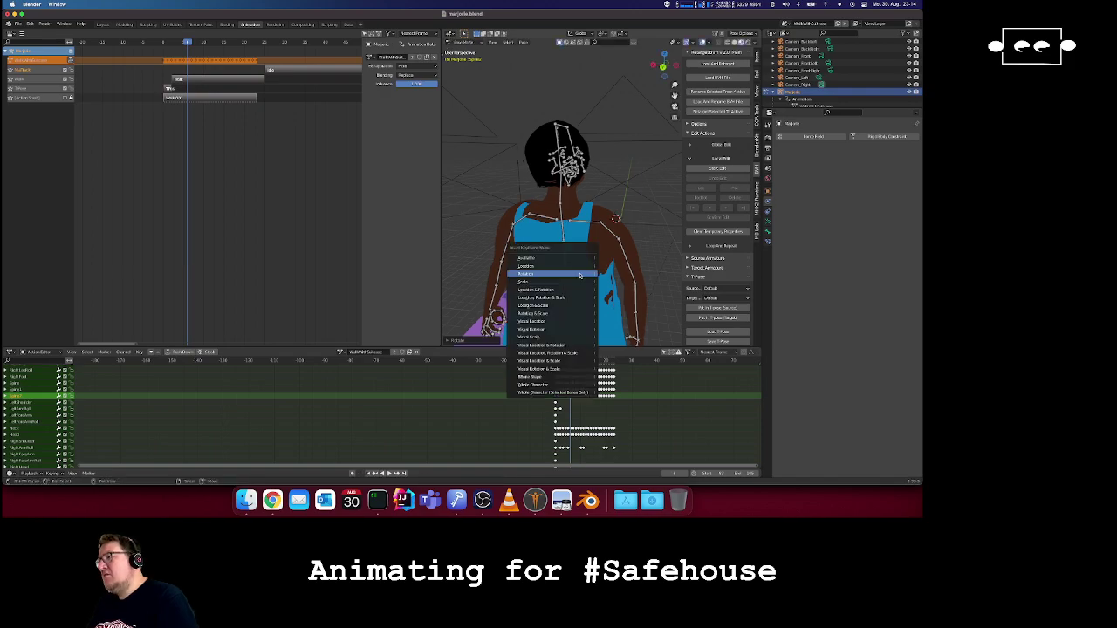
pyautogui.click(580, 276)
# - Step back and forth around frame 6 to compare the corrected spine poses with the neighbouring frames
pyautogui.press('Left')
pyautogui.press('Left')
pyautogui.press('Right')
pyautogui.press('Right')
pyautogui.press('Right')
pyautogui.press('Right')
pyautogui.press('Right')
pyautogui.press('Left')
pyautogui.press('Left')
pyautogui.press('Left')
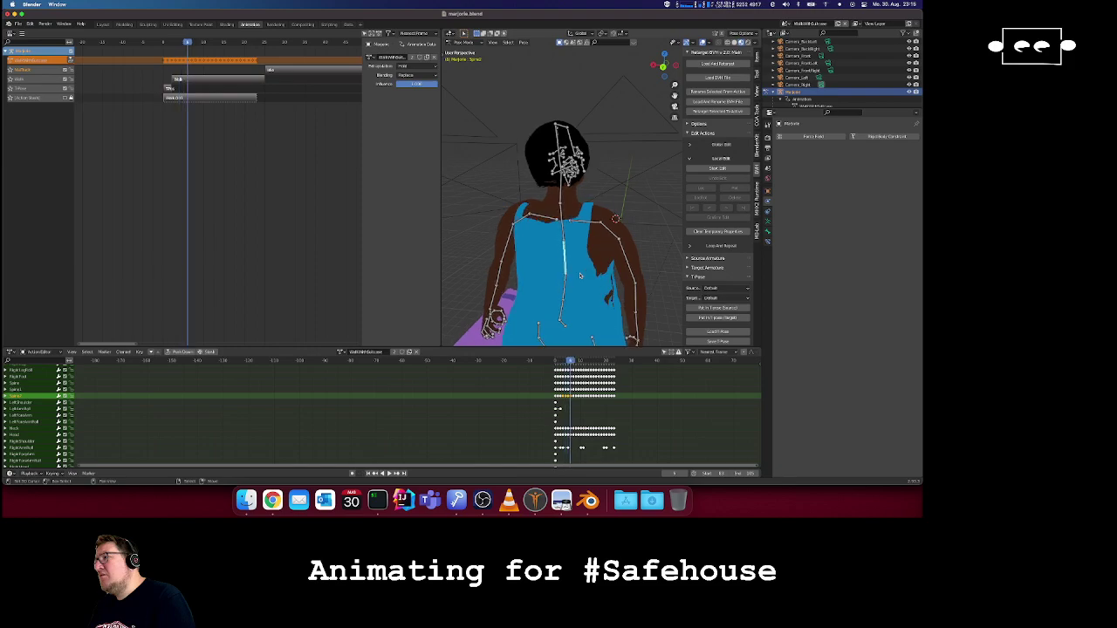
# - Straighten the upper spine bone at frames 7 and 8, keying its rotation on each
pyautogui.press('Right')
pyautogui.press('r')
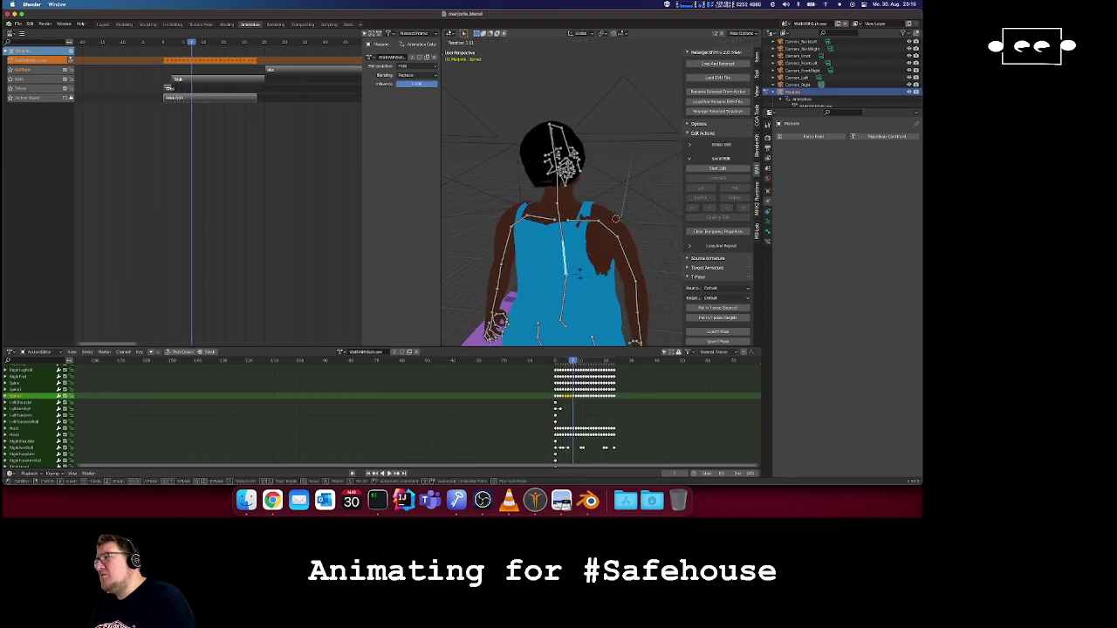
pyautogui.click(579, 276)
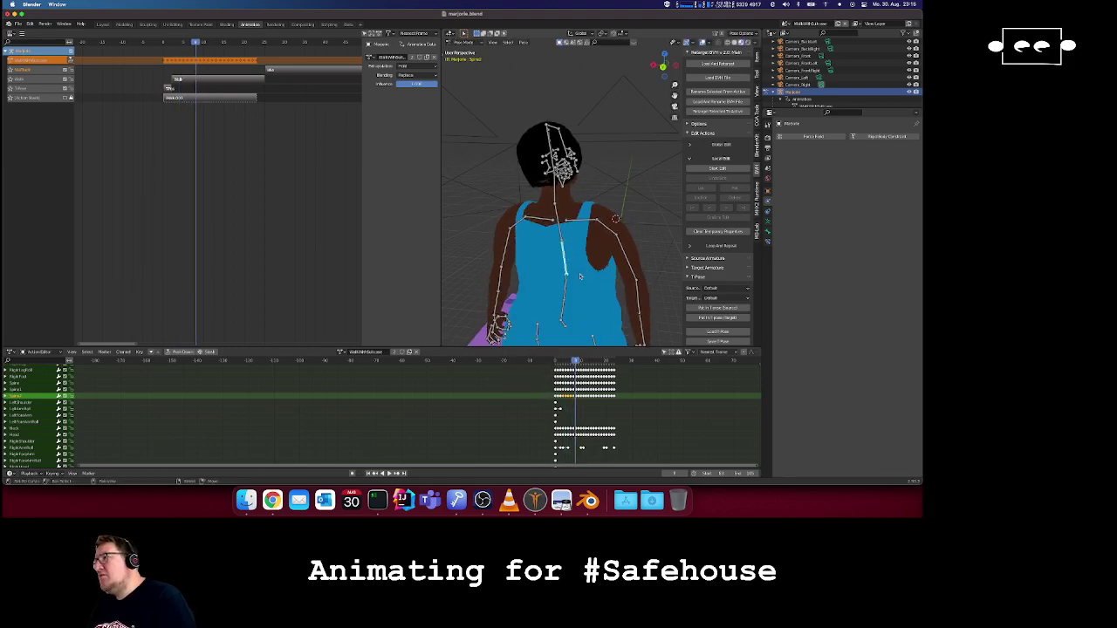
pyautogui.press('r')
pyautogui.click(580, 275)
pyautogui.press('i')
pyautogui.click(580, 276)
# - Rotate the upper spine bone upright at frames 9 and 10 and keyframe the rotation on each
pyautogui.press('Right')
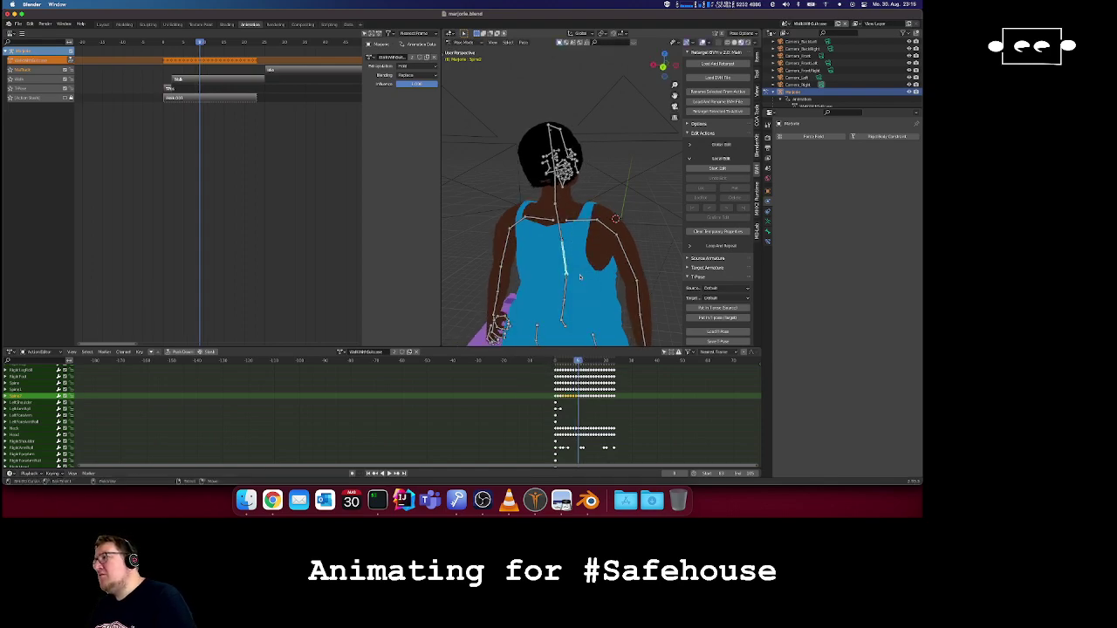
pyautogui.press('r')
pyautogui.click(579, 276)
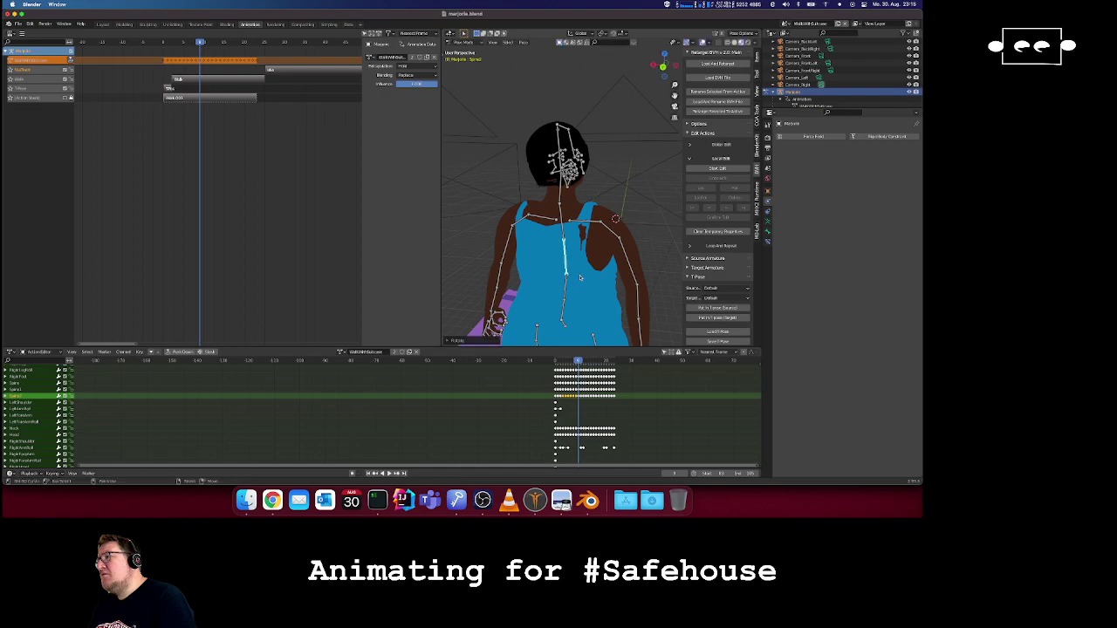
pyautogui.press('Right')
pyautogui.press('r')
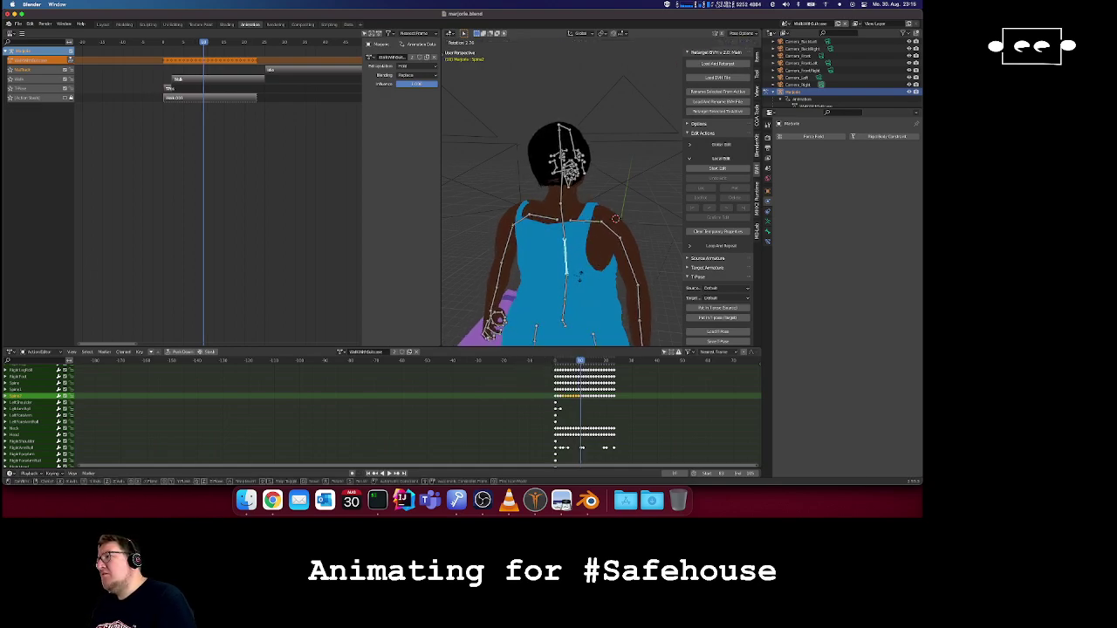
pyautogui.click(580, 277)
pyautogui.press('i')
pyautogui.click(580, 278)
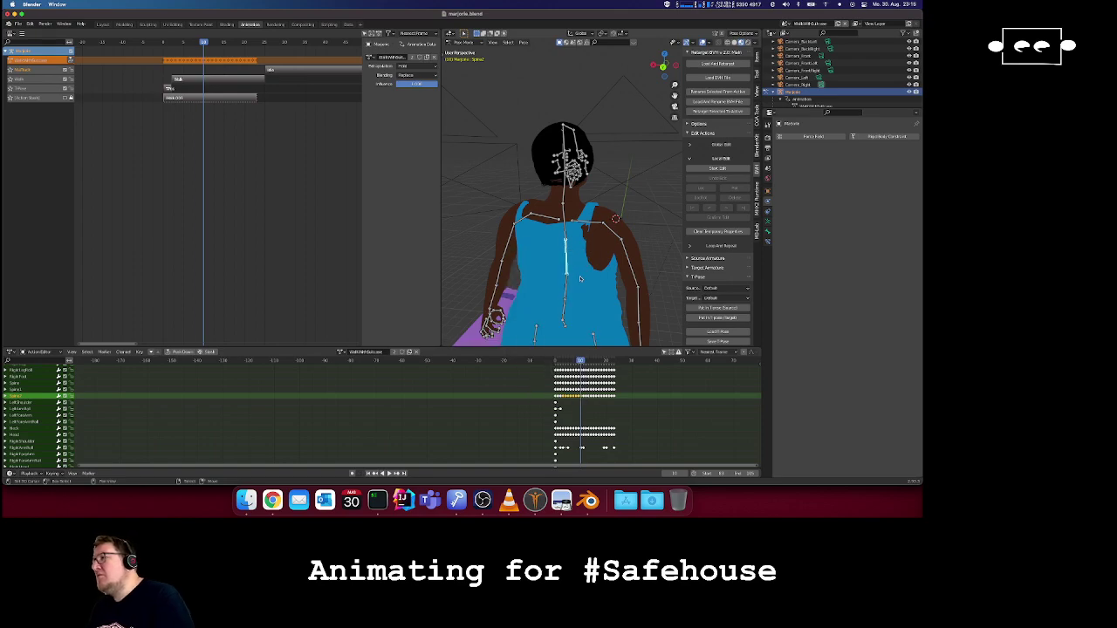
# - Step repeatedly through the first 15 frames to examine how smoothly the corrected upper spine moves and where the body still pokes through
pyautogui.press('Left')
pyautogui.press('Left')
pyautogui.press('Left')
pyautogui.press('Left')
pyautogui.press('Left')
pyautogui.press('Left')
pyautogui.press('Left')
pyautogui.press('Left')
pyautogui.press('Left')
pyautogui.press('Right')
pyautogui.press('Right')
pyautogui.press('Right')
pyautogui.press('Right')
pyautogui.press('Right')
pyautogui.press('Right')
pyautogui.press('Right')
pyautogui.press('Right')
pyautogui.press('Right')
pyautogui.press('Right')
pyautogui.press('Right')
pyautogui.press('Right')
pyautogui.press('Right')
pyautogui.press('Right')
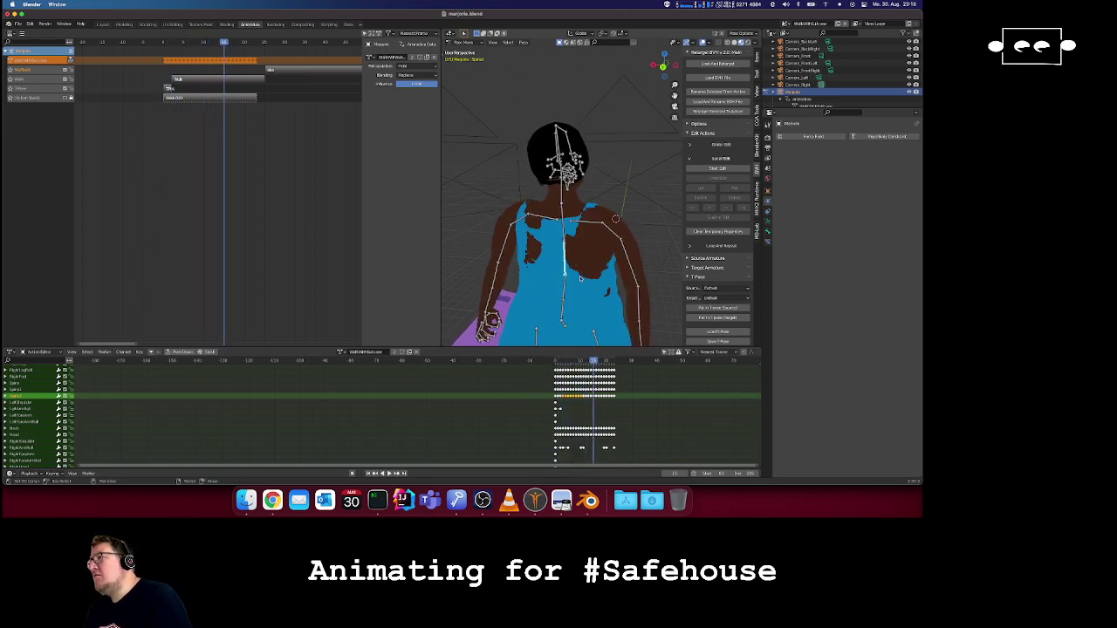
pyautogui.press('Left')
pyautogui.press('Left')
pyautogui.press('Left')
pyautogui.press('Left')
pyautogui.press('Right')
pyautogui.press('Right')
pyautogui.press('Right')
pyautogui.press('Left')
pyautogui.press('Left')
pyautogui.press('Left')
pyautogui.press('Left')
pyautogui.press('Left')
pyautogui.press('Left')
pyautogui.press('Left')
pyautogui.press('Left')
pyautogui.press('Left')
pyautogui.press('Right')
pyautogui.press('Left')
pyautogui.press('Left')
pyautogui.press('Left')
pyautogui.press('Left')
pyautogui.press('Left')
pyautogui.press('Left')
pyautogui.press('Left')
pyautogui.press('Left')
pyautogui.press('Right')
pyautogui.press('Right')
pyautogui.press('Right')
pyautogui.press('Right')
pyautogui.press('Right')
pyautogui.press('Right')
pyautogui.press('Right')
pyautogui.press('Right')
pyautogui.press('Right')
pyautogui.press('Right')
pyautogui.press('Right')
pyautogui.press('Right')
pyautogui.press('Right')
pyautogui.press('Left')
# - Straighten and key the upper spine bone at frame 11, comparing the pose with the preceding frames
pyautogui.press('Right')
pyautogui.press('r')
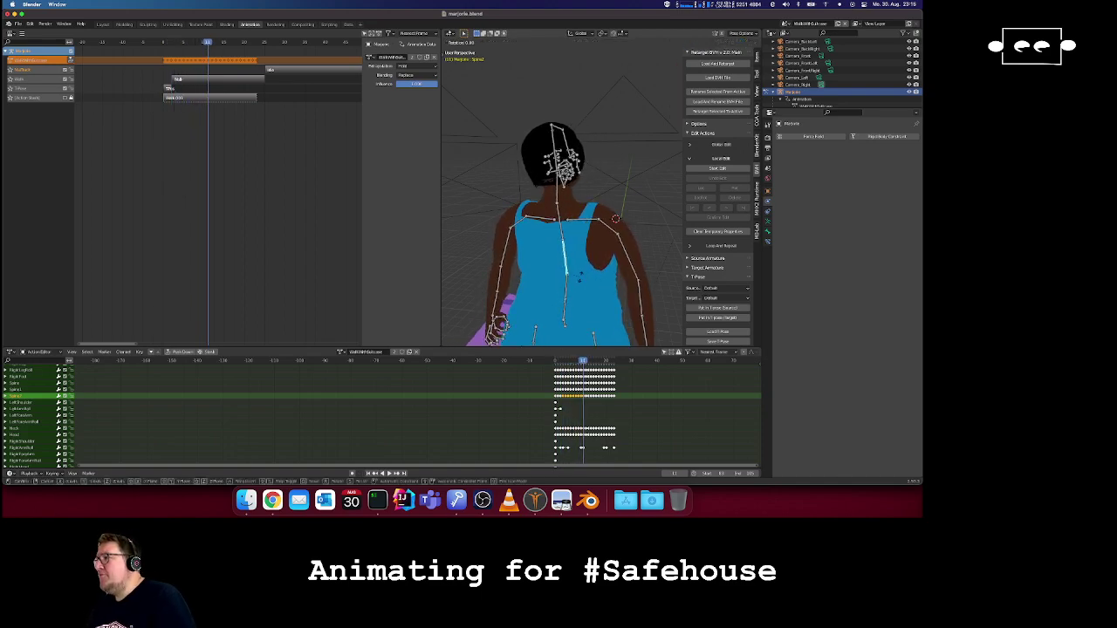
pyautogui.click(579, 278)
pyautogui.press('Left')
pyautogui.press('Left')
pyautogui.press('Left')
pyautogui.press('Left')
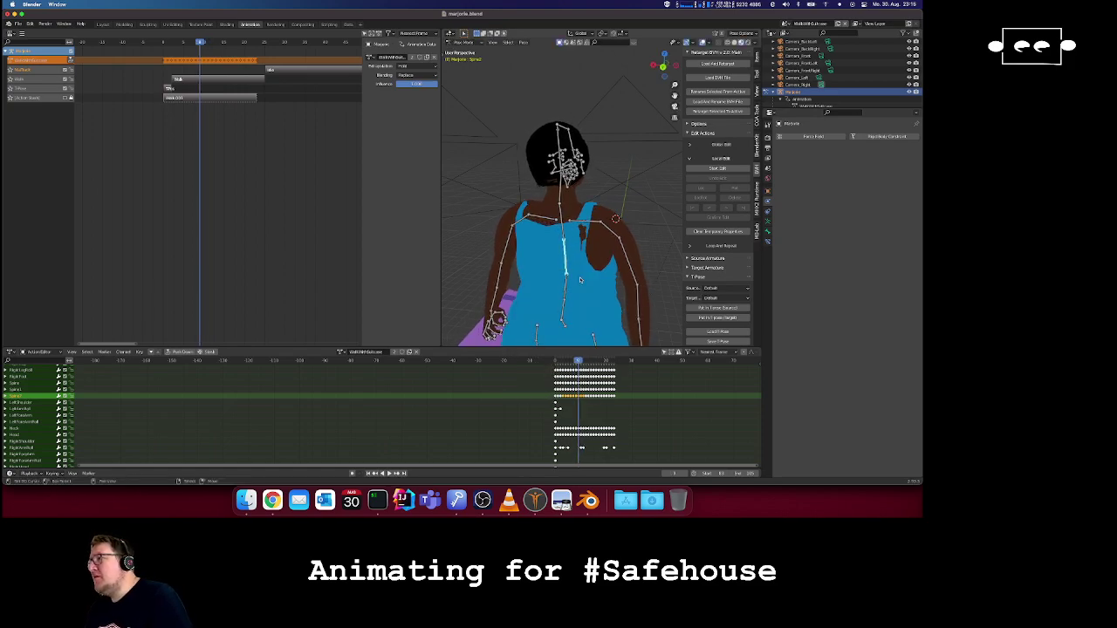
# - Compare the frames around frame 12, rotate the upper spine bone upright at frame 12 and keyframe the pose
pyautogui.press('Right')
pyautogui.press('Right')
pyautogui.press('Right')
pyautogui.press('Right')
pyautogui.press('Right')
pyautogui.press('Right')
pyautogui.press('Right')
pyautogui.press('Left')
pyautogui.press('Left')
pyautogui.press('Left')
pyautogui.press('Left')
pyautogui.press('Right')
pyautogui.press('Right')
pyautogui.press('Right')
pyautogui.press('Left')
pyautogui.press('Left')
pyautogui.press('Right')
pyautogui.press('r')
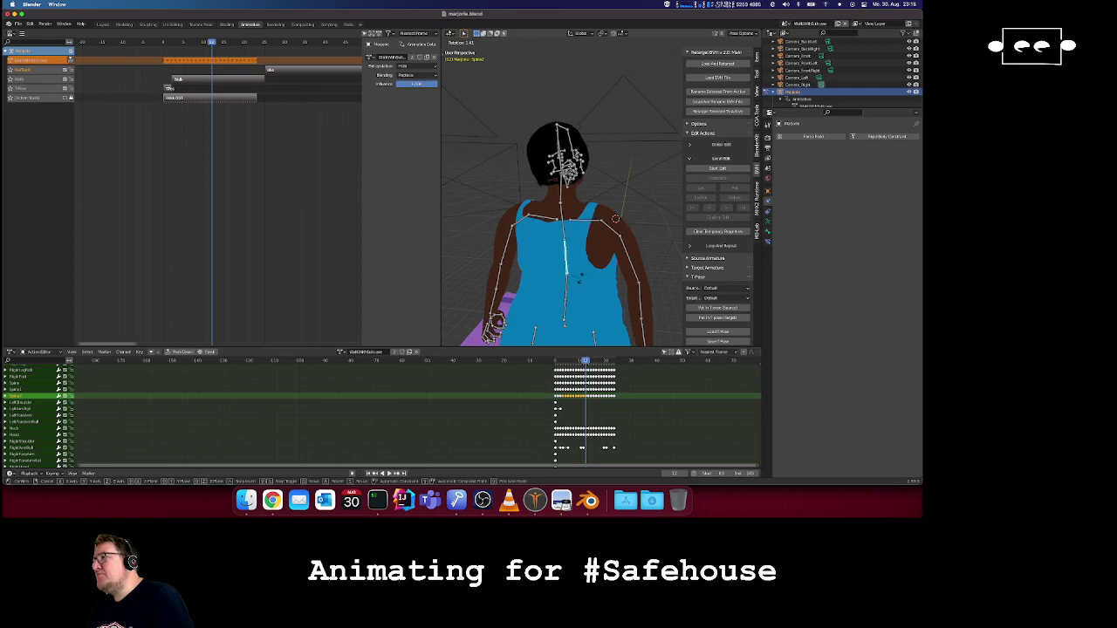
pyautogui.click(580, 280)
pyautogui.press('i')
pyautogui.click(580, 281)
# - Step back and forth through the frames up to frame 13 to examine how smoothly the corrected upper spine moves
pyautogui.press('Left')
pyautogui.press('Left')
pyautogui.press('Left')
pyautogui.press('Right')
pyautogui.press('Right')
pyautogui.press('Right')
pyautogui.press('Right')
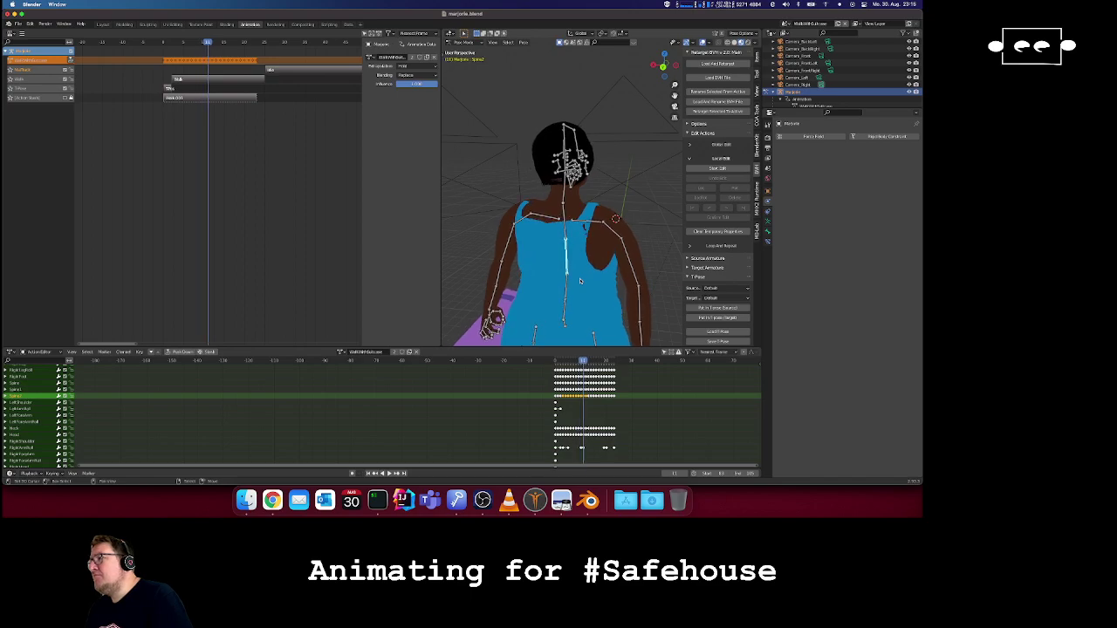
pyautogui.press('Left')
pyautogui.press('Left')
pyautogui.press('Left')
pyautogui.press('Left')
pyautogui.press('Left')
pyautogui.press('Left')
pyautogui.press('Left')
pyautogui.press('Left')
pyautogui.press('Right')
pyautogui.press('Right')
pyautogui.press('Right')
pyautogui.press('Right')
pyautogui.press('Right')
pyautogui.press('Right')
pyautogui.press('Right')
pyautogui.press('Right')
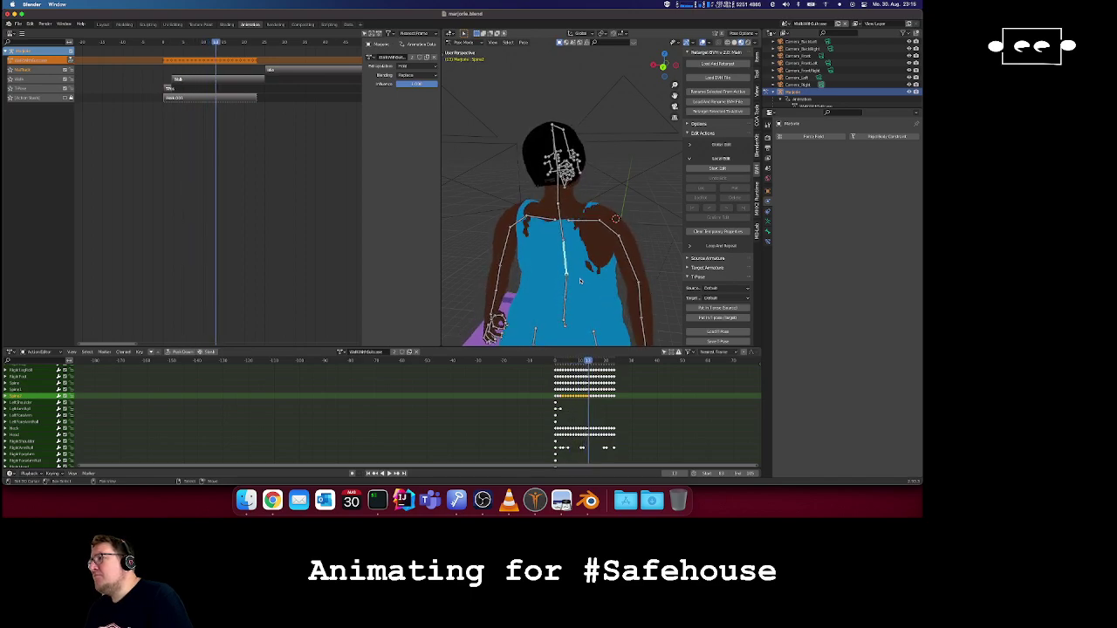
# - Straighten the upper spine bone at frame 13 and advance to frame 14
pyautogui.press('r')
pyautogui.click(578, 280)
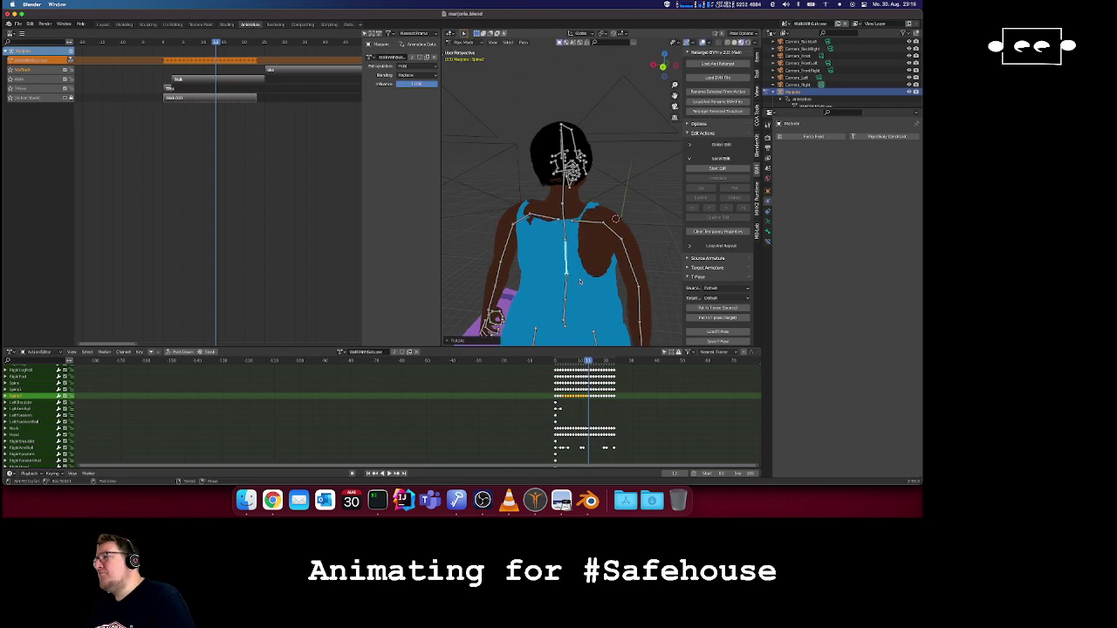
pyautogui.press('Right')
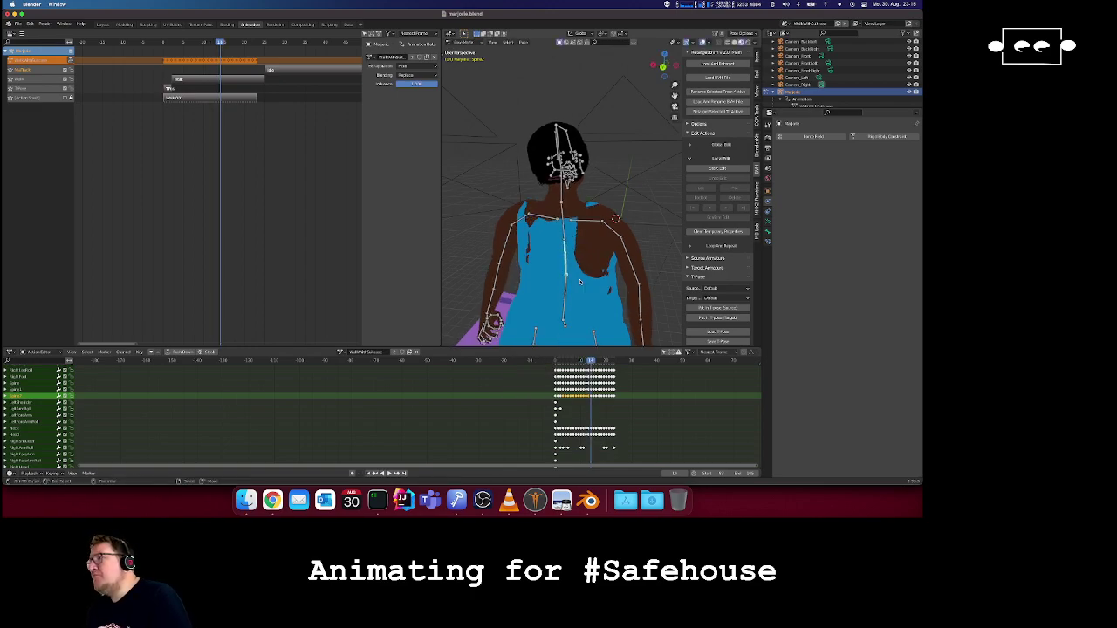
# - Unlink the edited walk action from the armature and switch to the Layout workspace
pyautogui.press('space')
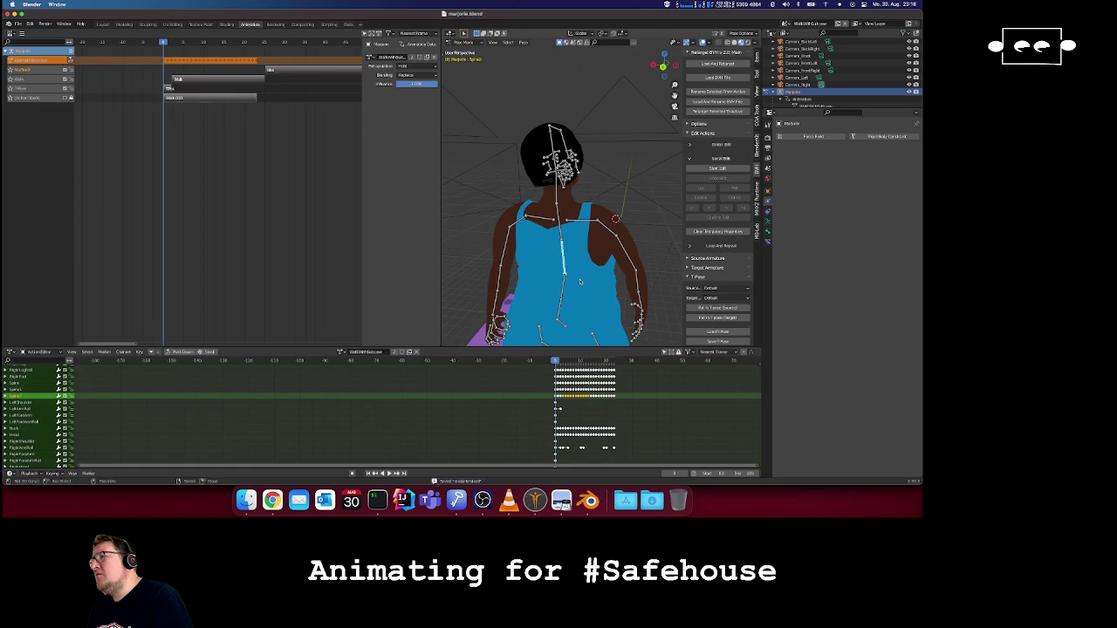
pyautogui.click(417, 352)
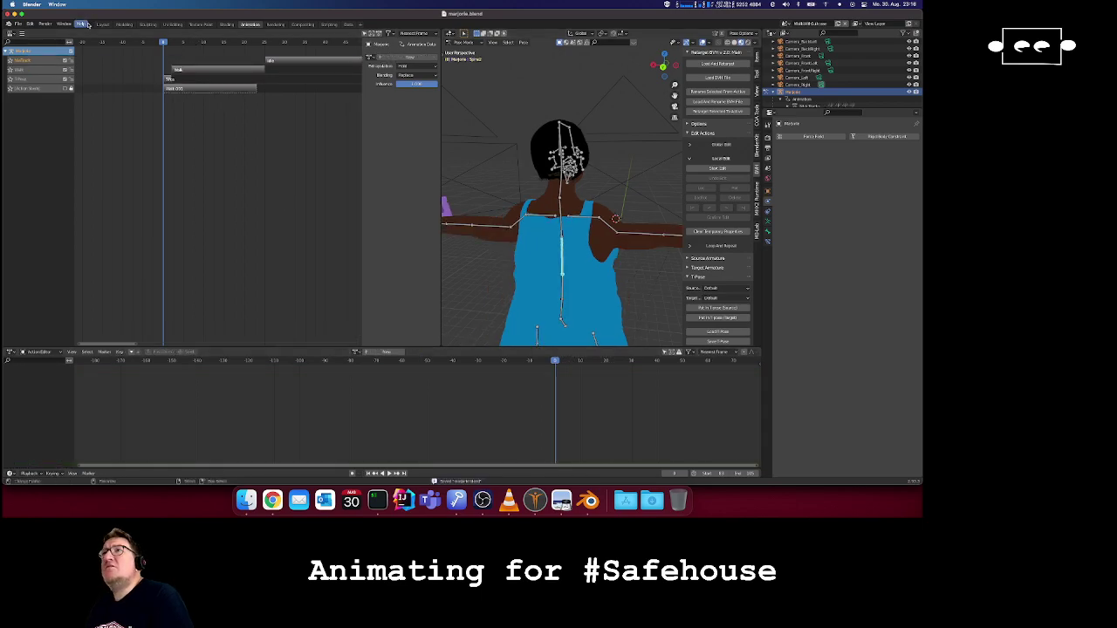
pyautogui.click(103, 25)
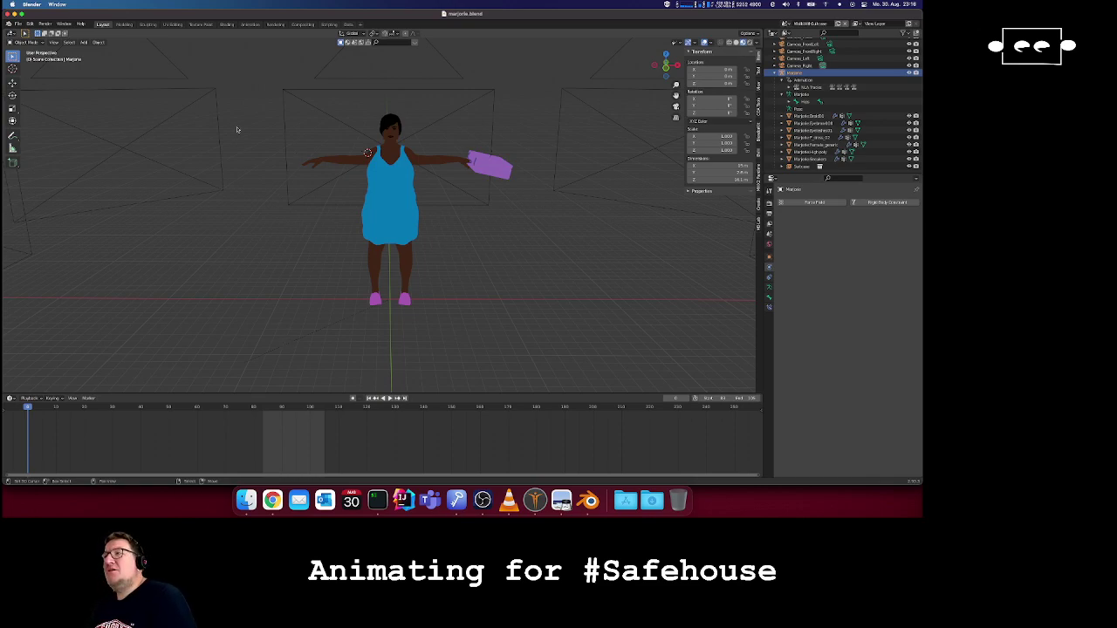
# - Go to frame 83 and view the character through Camera_Right
pyautogui.click(264, 412)
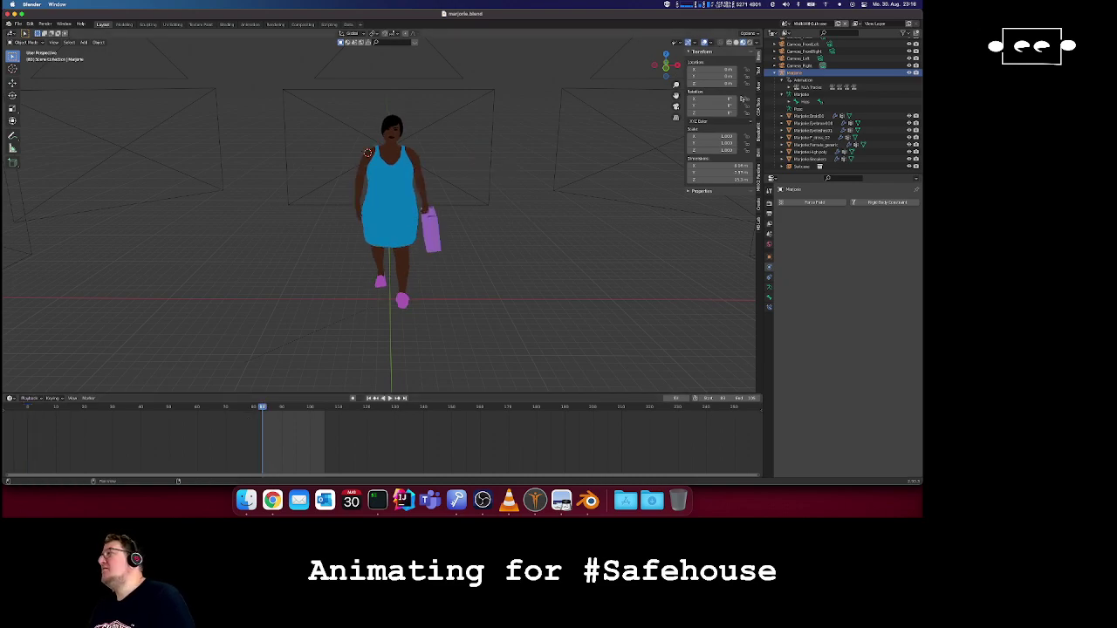
pyautogui.scroll(2, 827, 82)
pyautogui.click(826, 79)
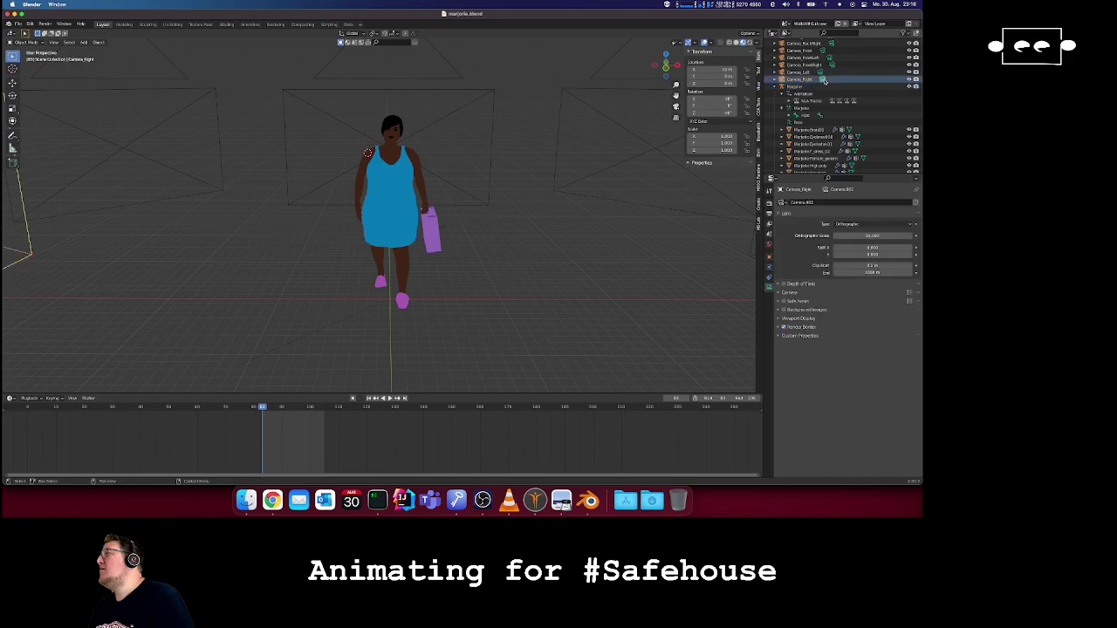
pyautogui.click(676, 106)
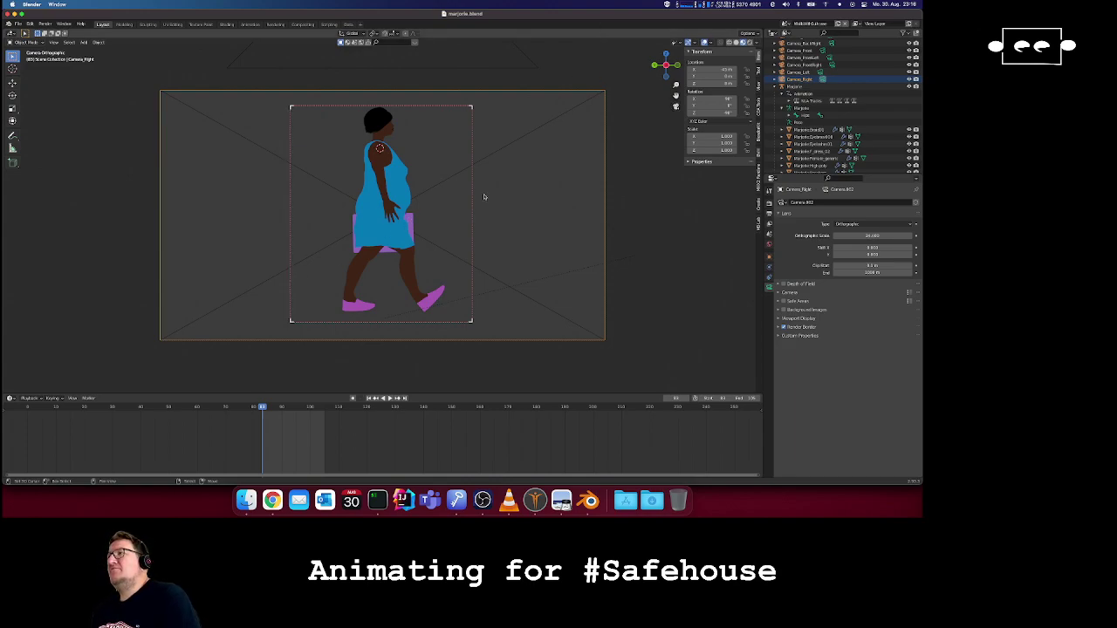
# - Play the walk from the side and compare the poses at frames 105 and 83
pyautogui.press('space')
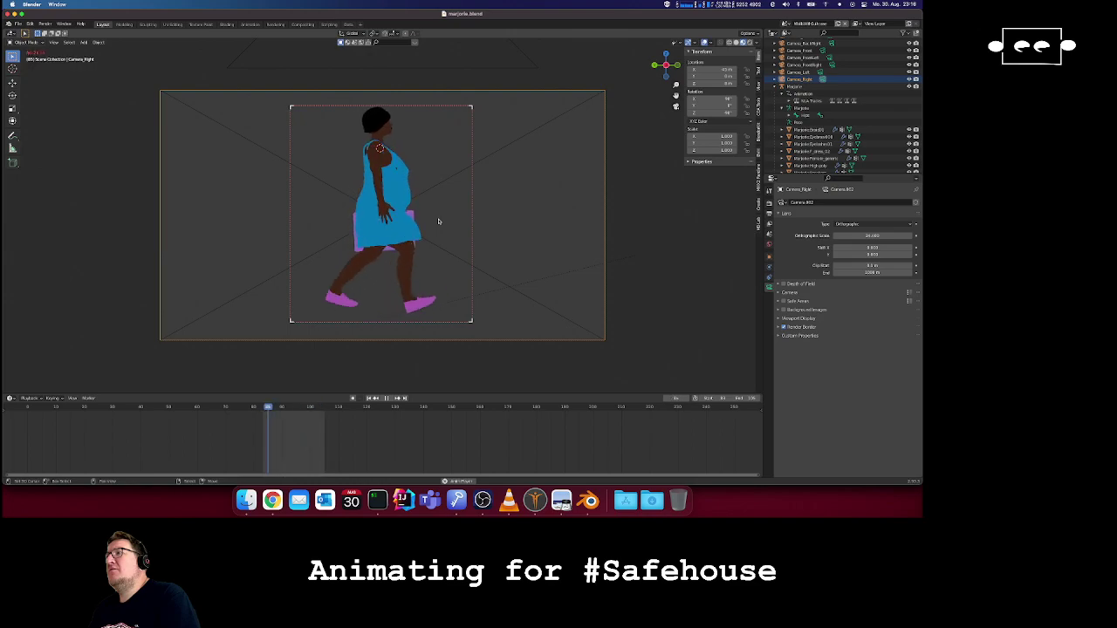
pyautogui.press('space')
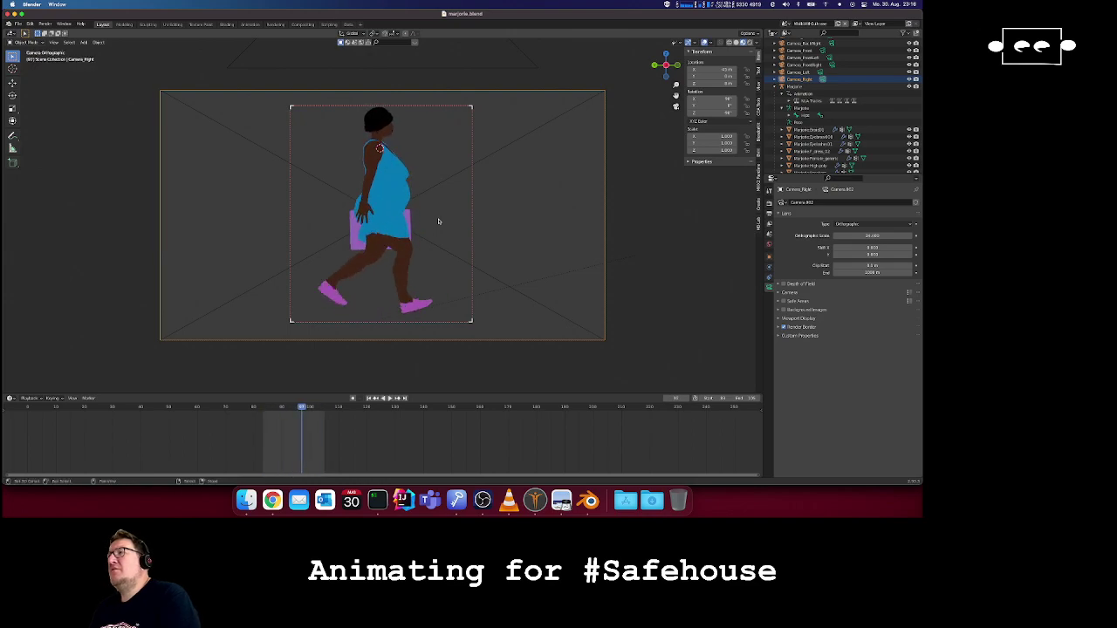
pyautogui.click(323, 410)
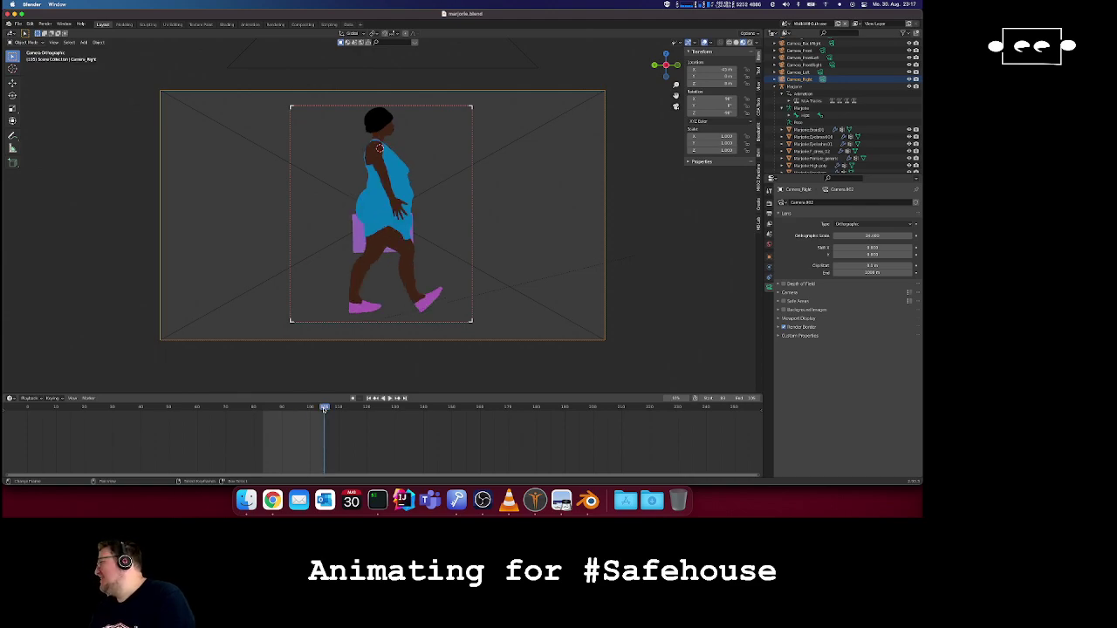
pyautogui.click(262, 408)
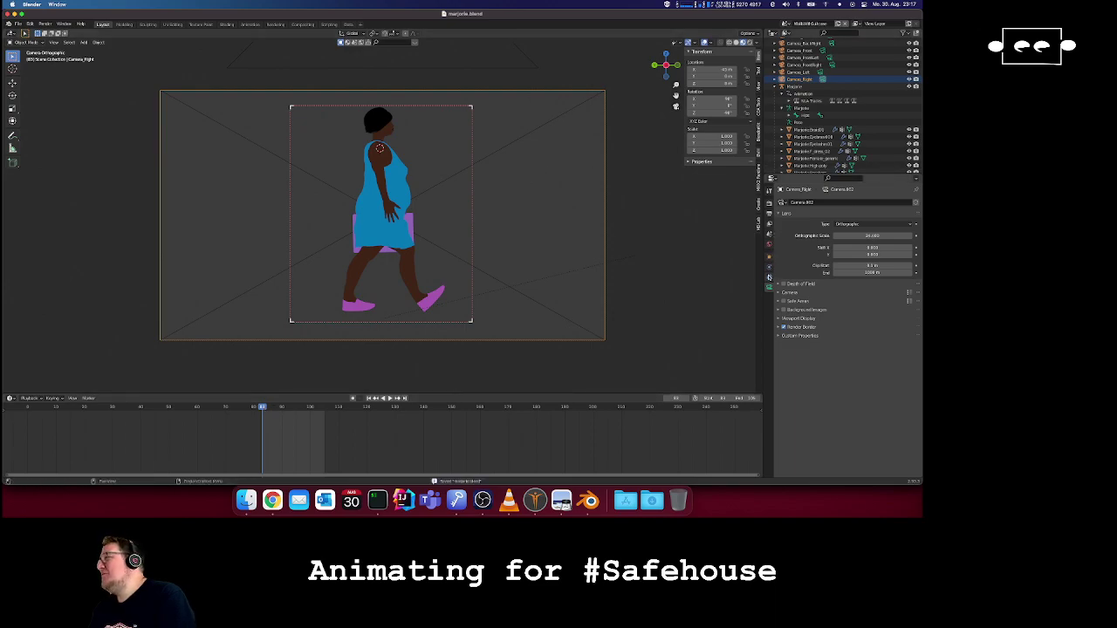
# - Try to delete the dress's cloth simulation bake and bake it again
pyautogui.click(397, 192)
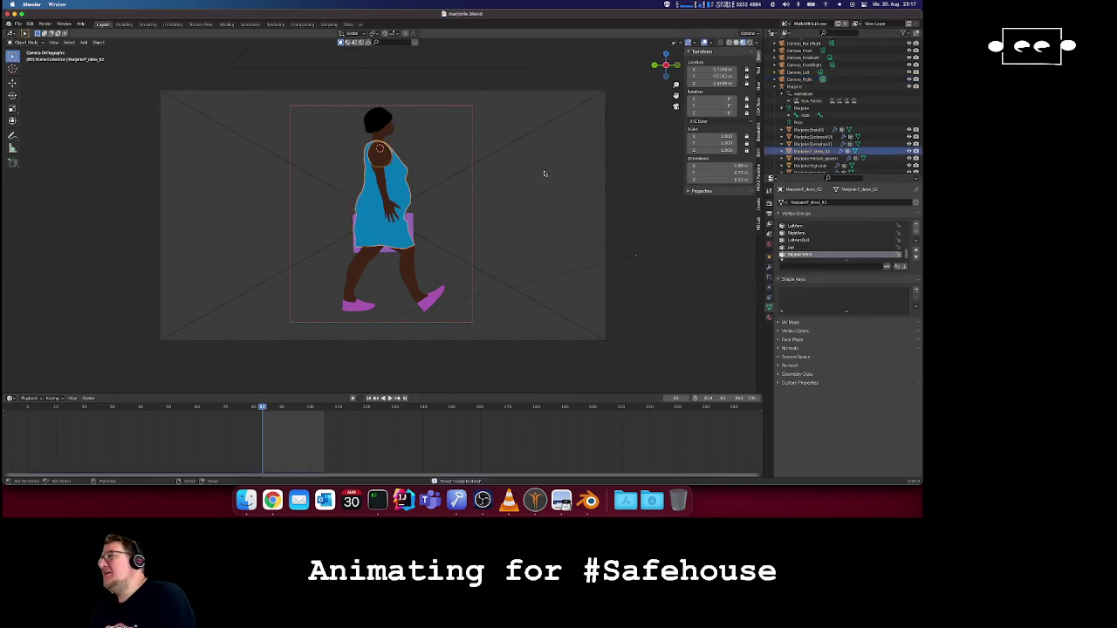
pyautogui.click(769, 297)
pyautogui.click(768, 288)
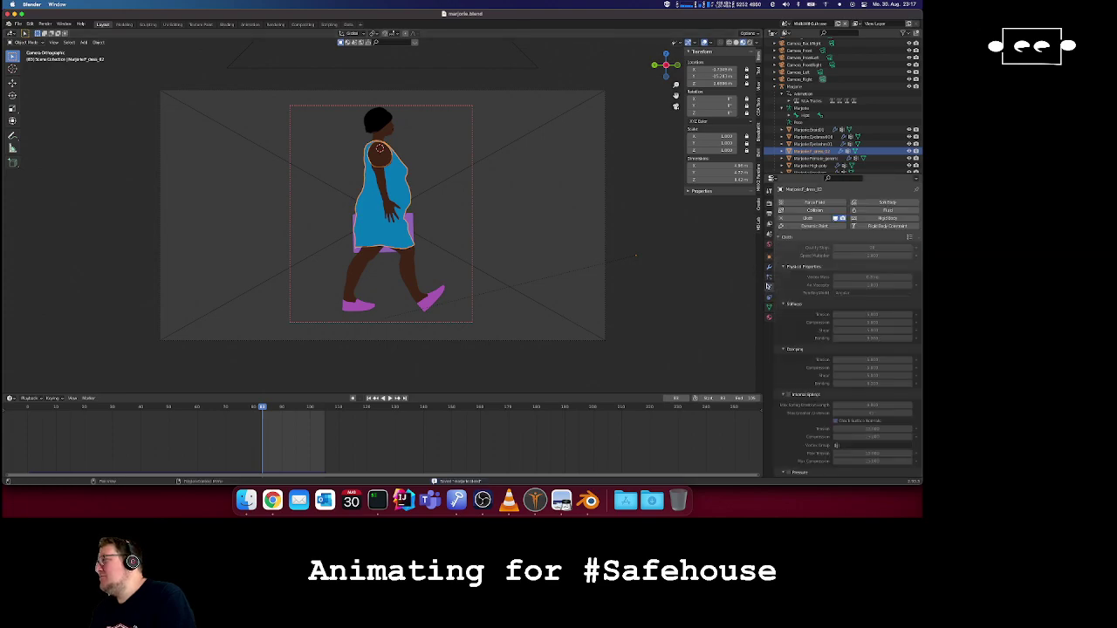
pyautogui.scroll(-10, 829, 374)
pyautogui.scroll(-1, 829, 374)
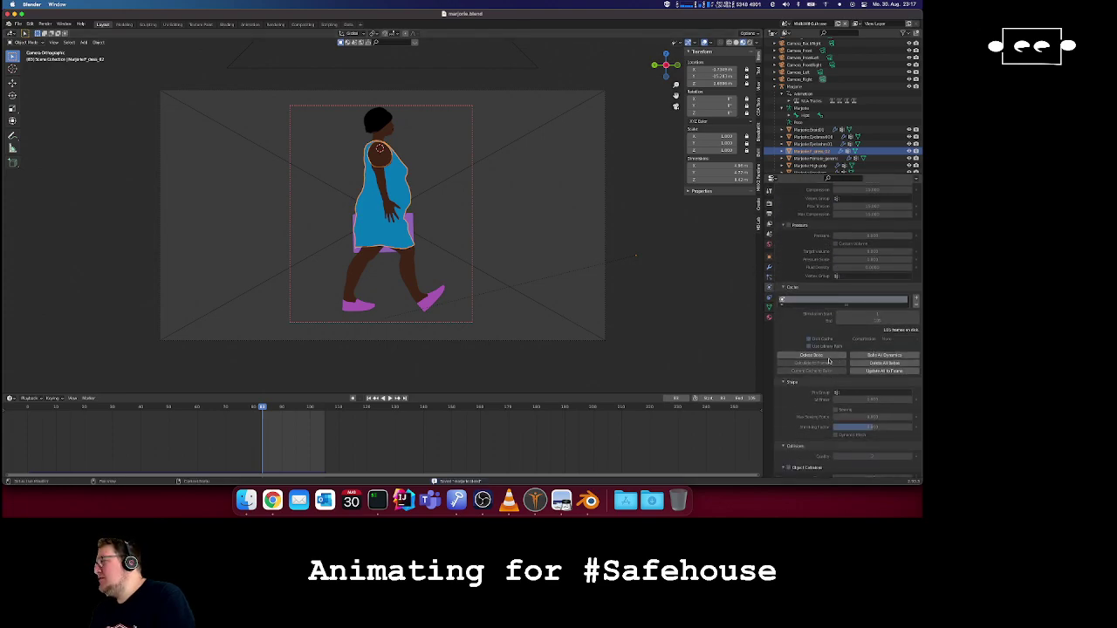
pyautogui.click(826, 356)
pyautogui.click(819, 356)
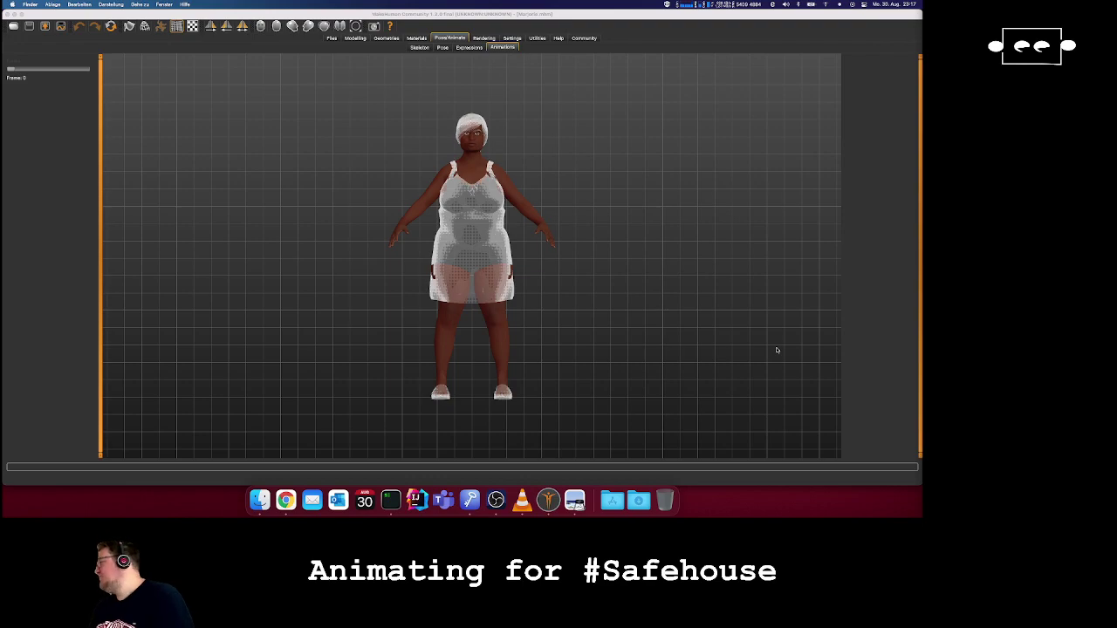
# - Relaunch Blender with marjorie.blend and ignore the crash report
pyautogui.press('super+space')
pyautogui.write('blender')
pyautogui.press('Return')
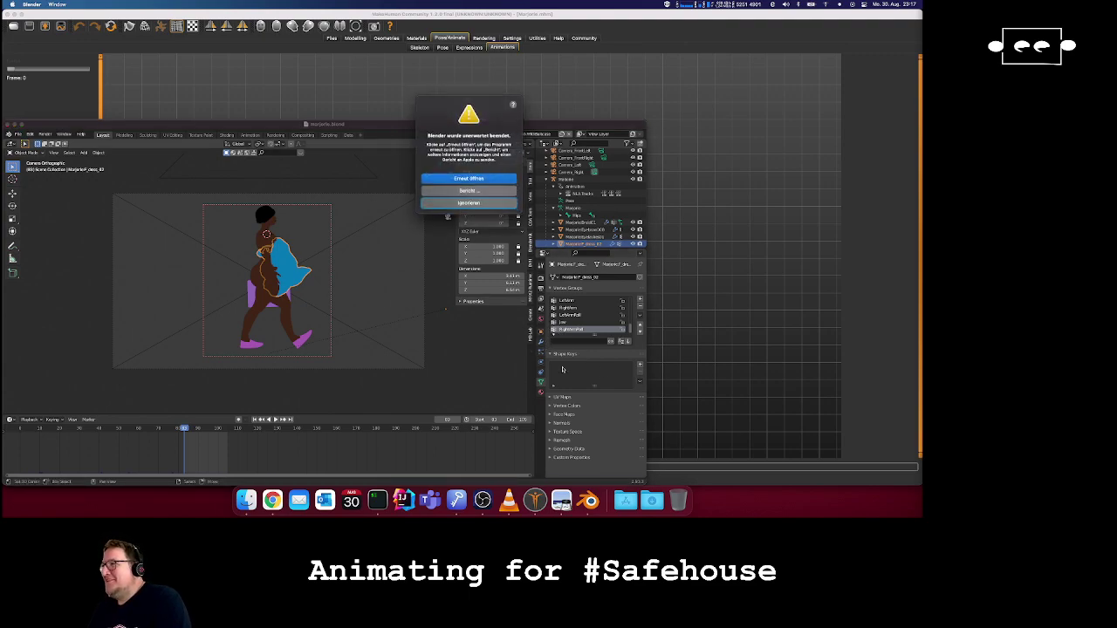
pyautogui.click(475, 203)
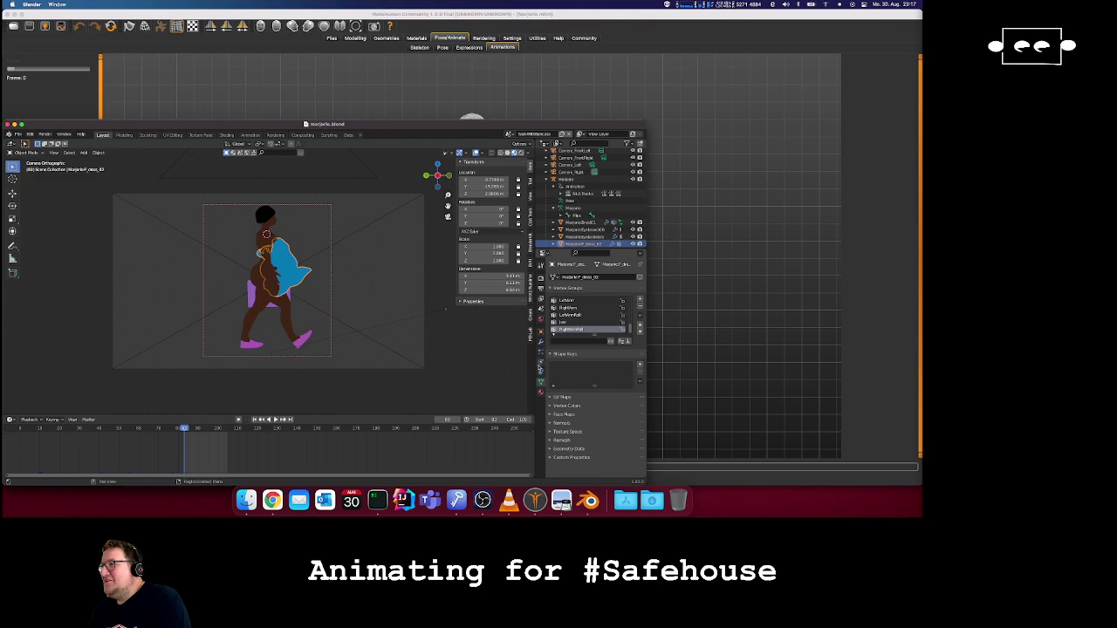
# - Delete the dress's old cloth bake, bake the simulation again and save the file
pyautogui.click(541, 351)
pyautogui.click(541, 341)
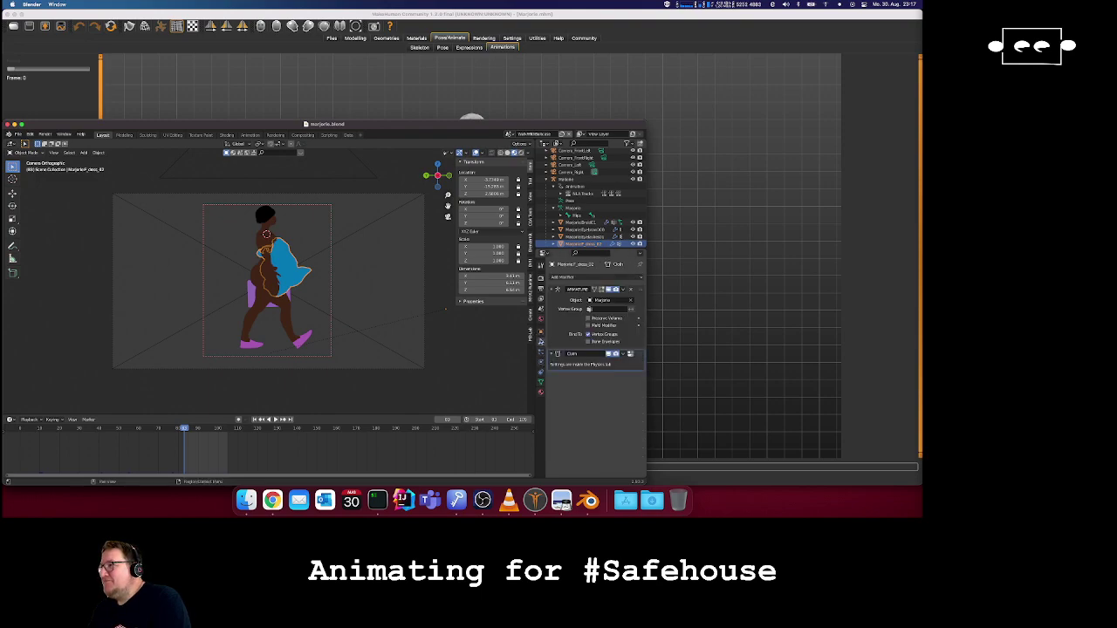
pyautogui.click(541, 361)
pyautogui.scroll(-3, 574, 373)
pyautogui.scroll(-5, 574, 374)
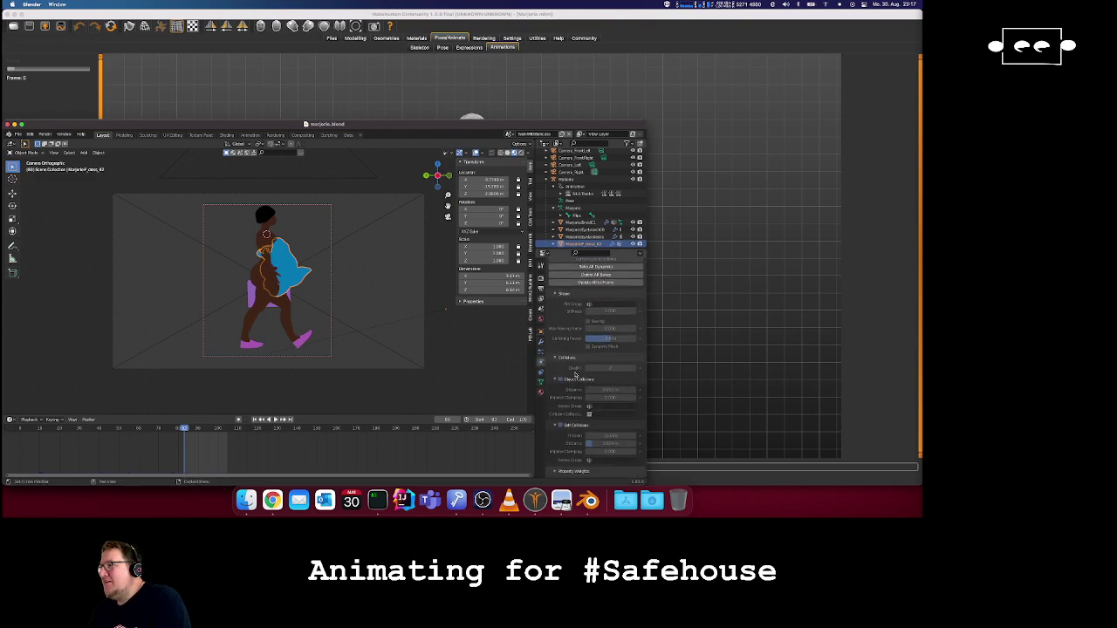
pyautogui.scroll(-5, 600, 323)
pyautogui.click(600, 321)
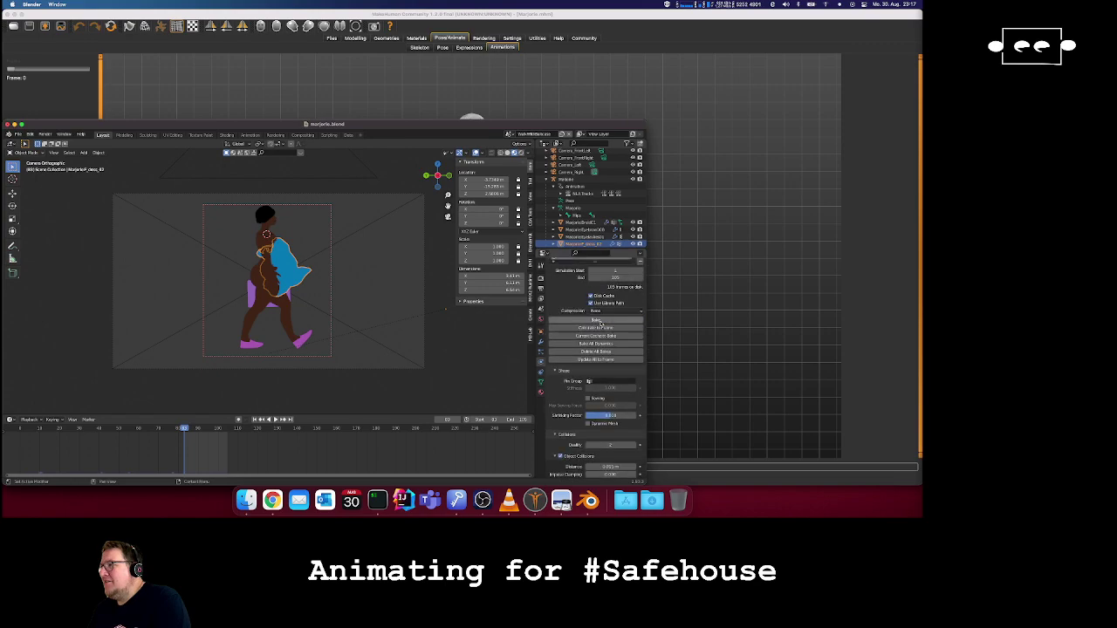
pyautogui.click(597, 321)
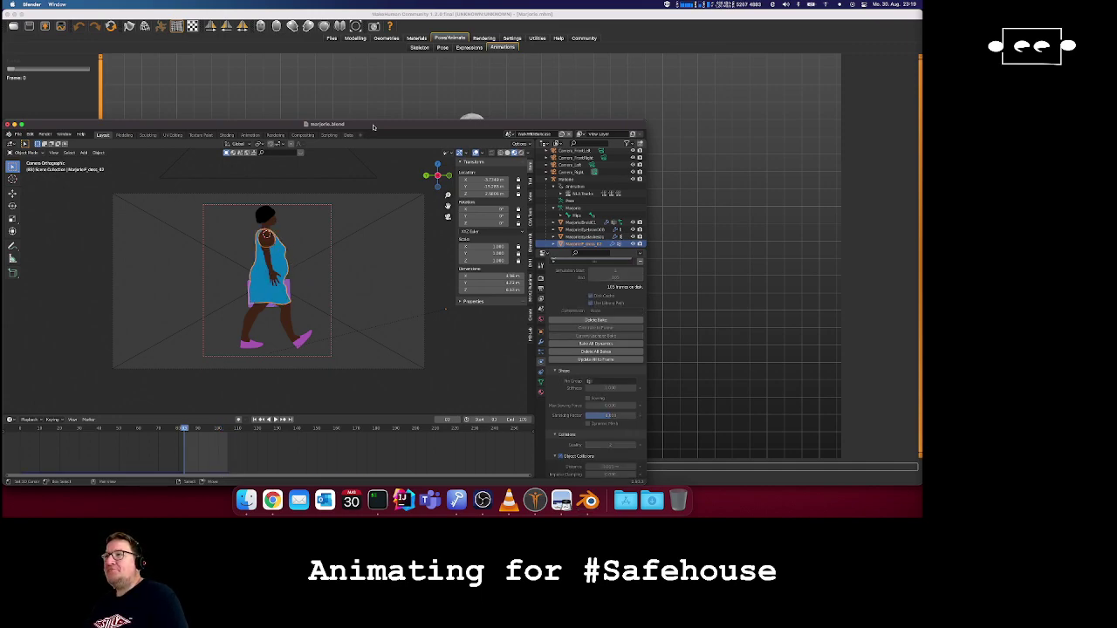
pyautogui.press('super+s')
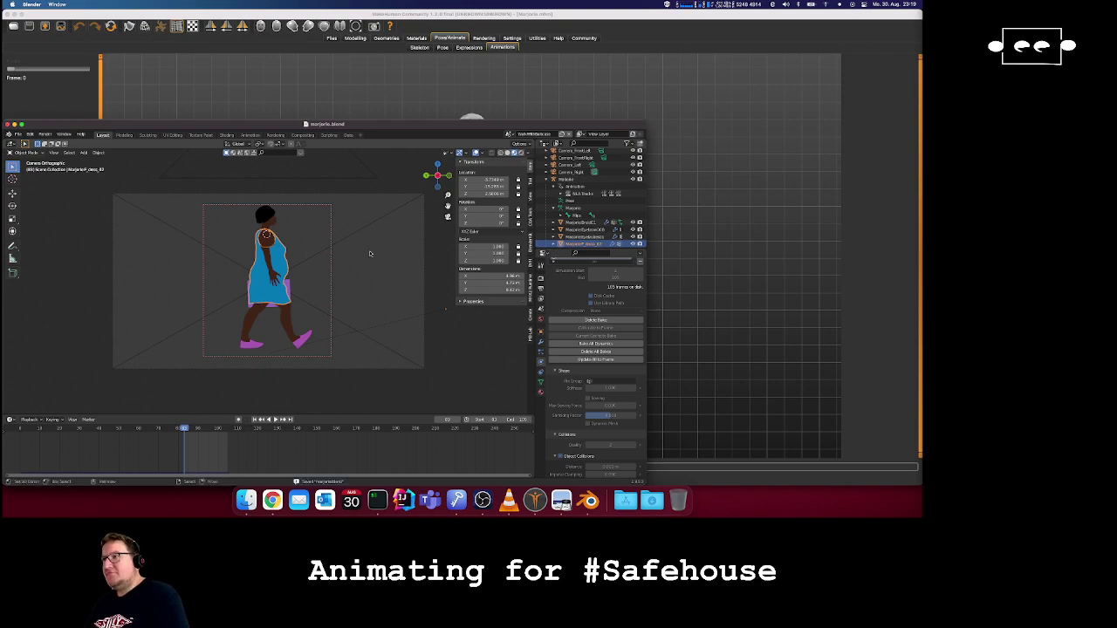
# - Play the baked walk in the Layout and Animation workspaces and examine how the dress moves around the body
pyautogui.press('space')
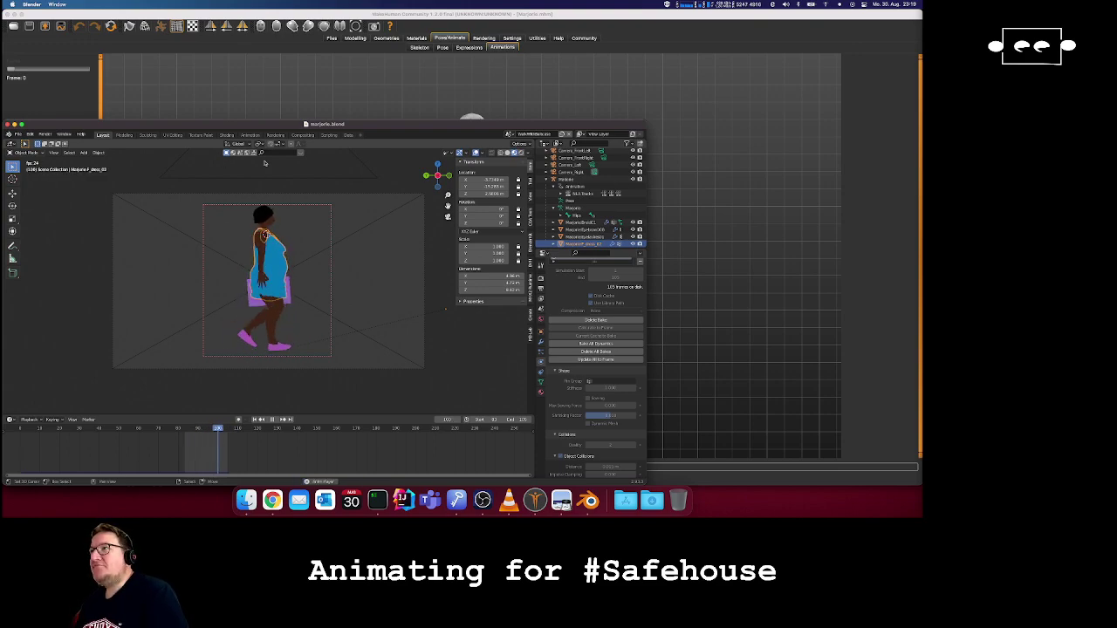
pyautogui.click(250, 136)
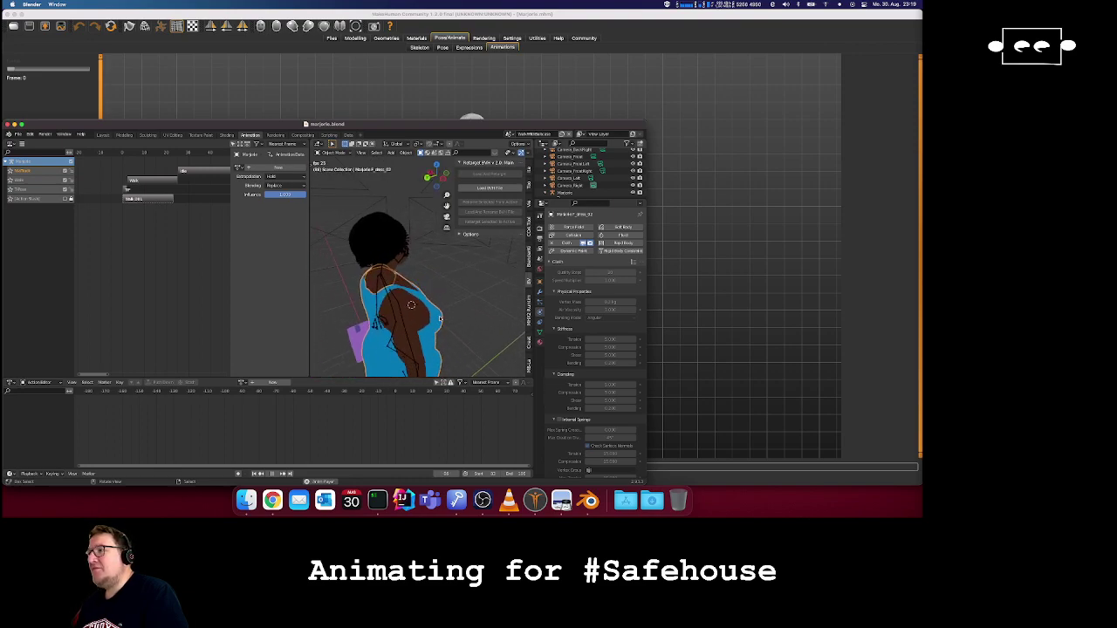
pyautogui.press('space')
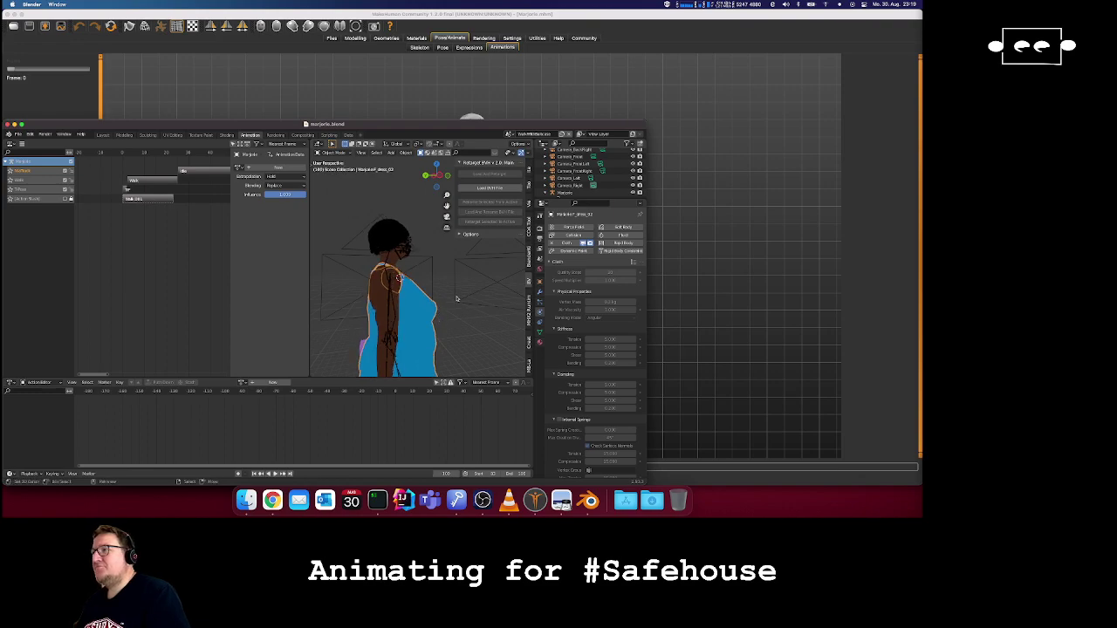
pyautogui.press('space')
pyautogui.press('space')
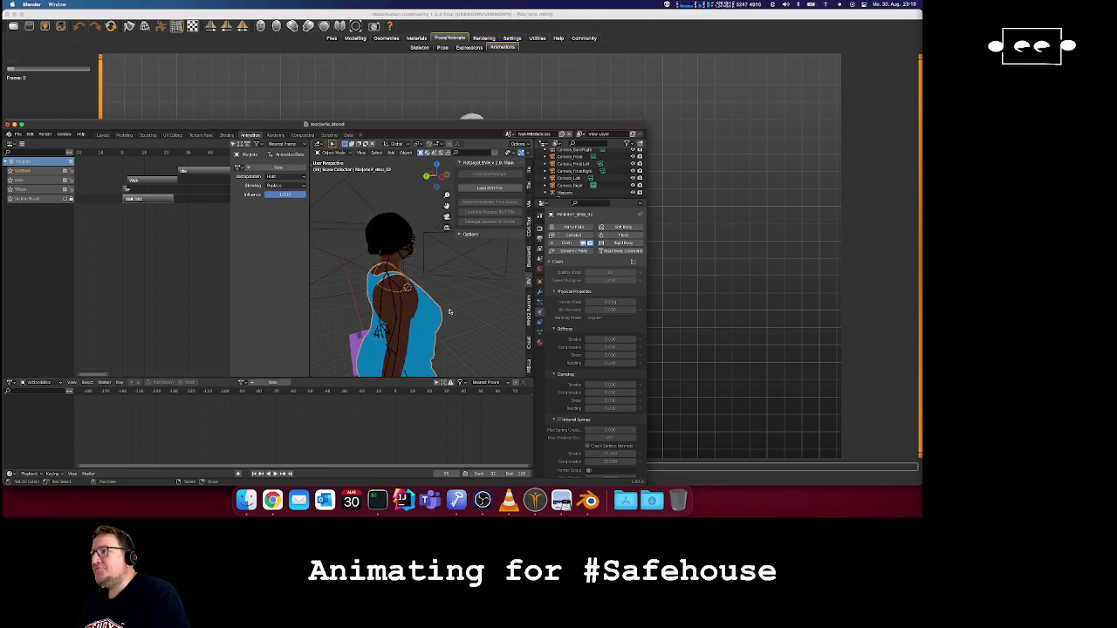
pyautogui.press('Right')
pyautogui.press('Right')
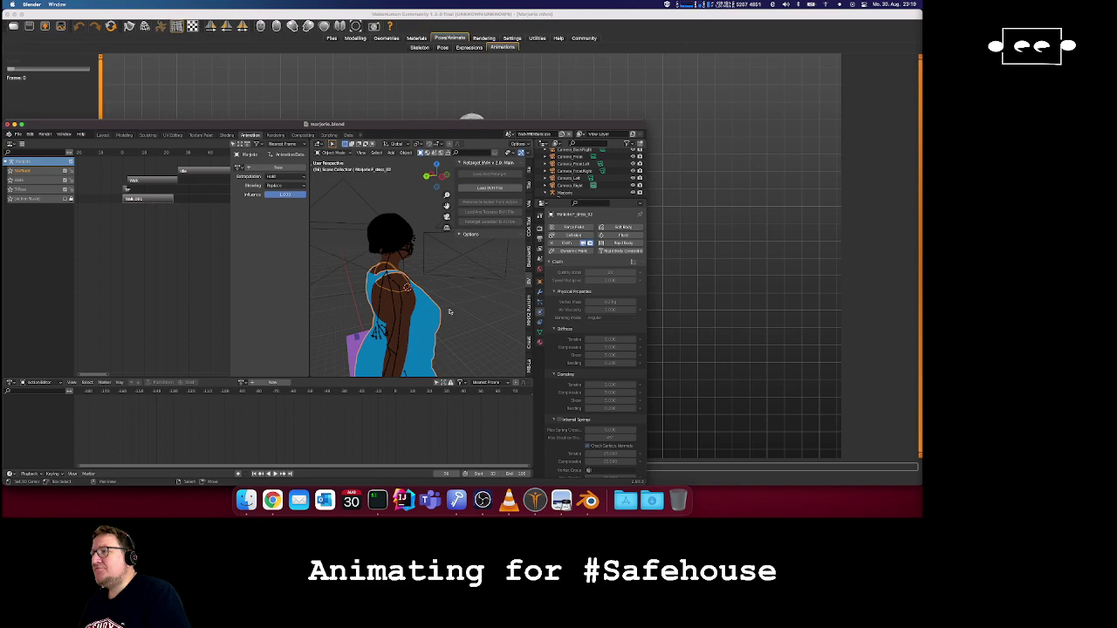
pyautogui.keyDown('shift'); pyautogui.scroll(4, 450, 312); pyautogui.keyUp('shift')
pyautogui.hscroll(-3, 450, 311)
pyautogui.hscroll(3, 450, 312)
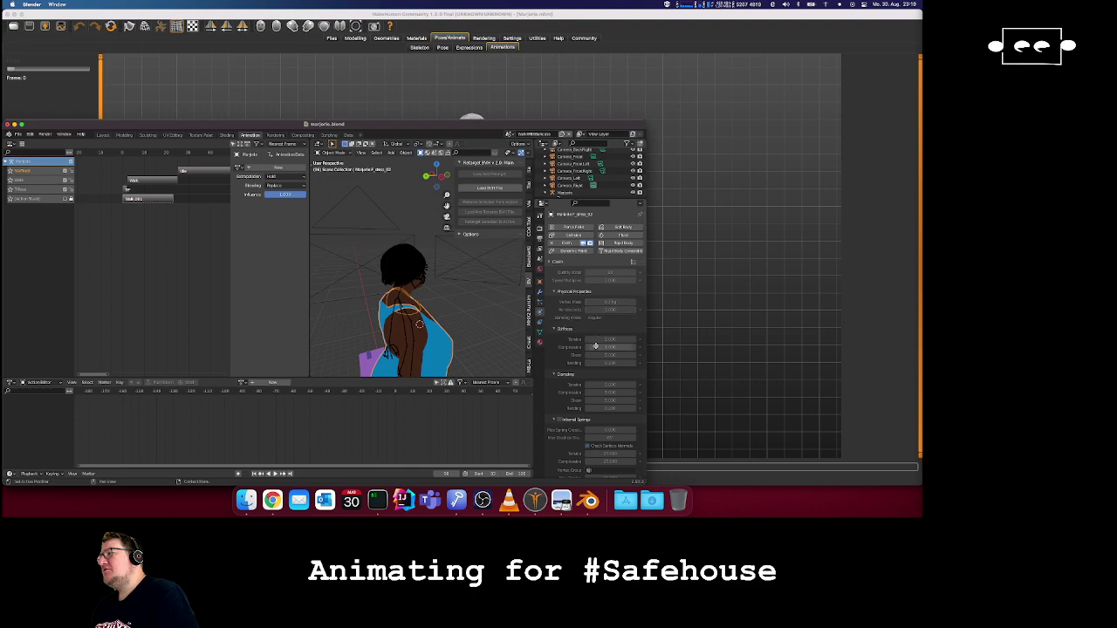
pyautogui.click(620, 302)
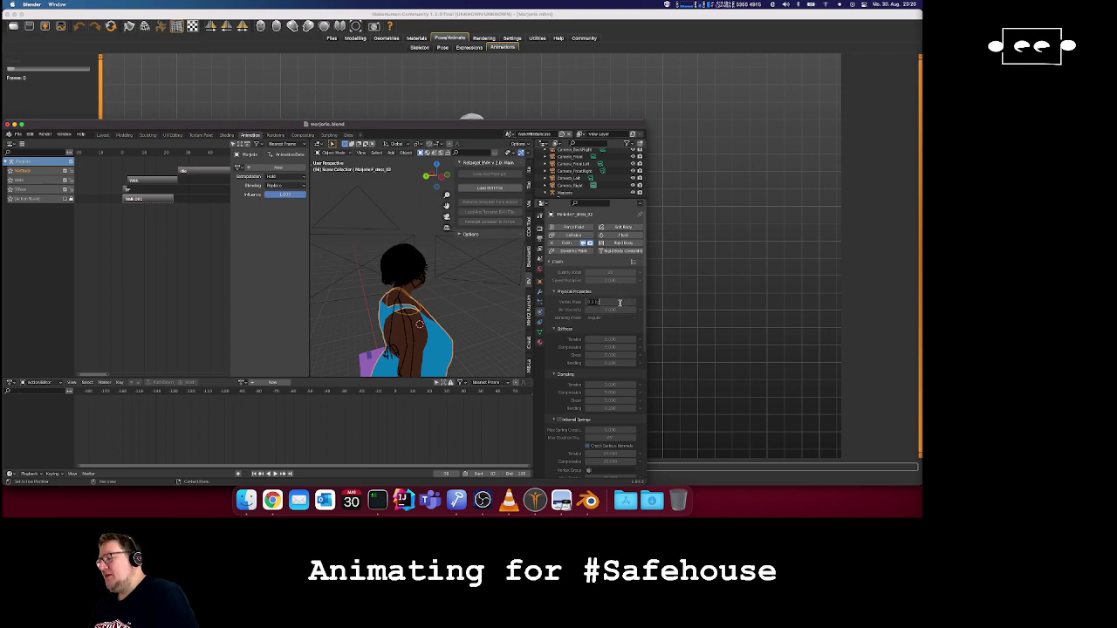
pyautogui.press('BackSpace')
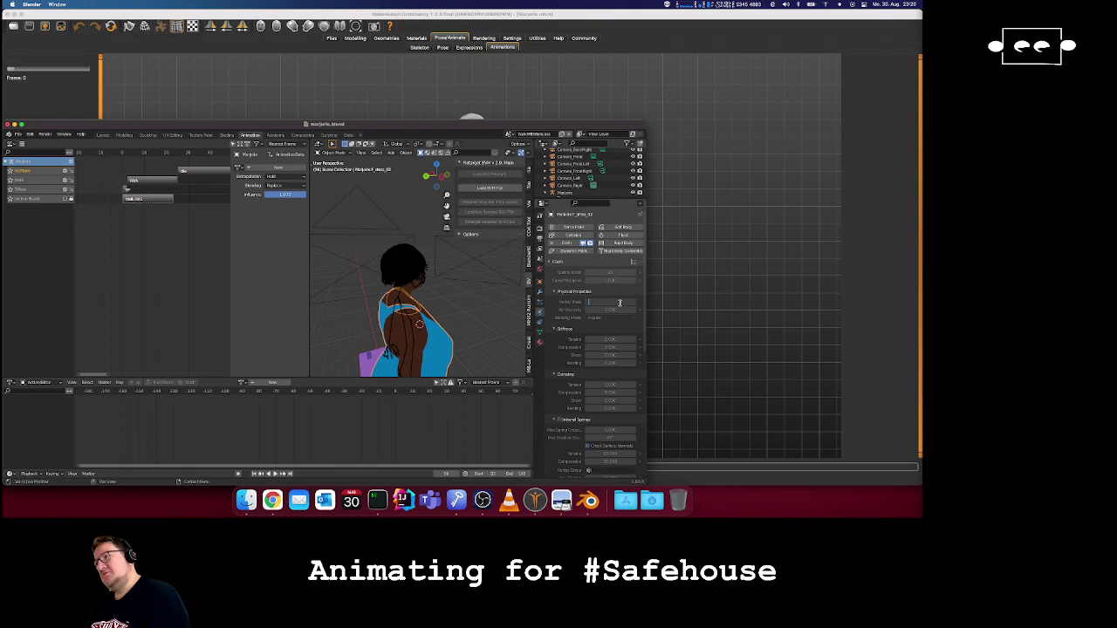
pyautogui.press('Return')
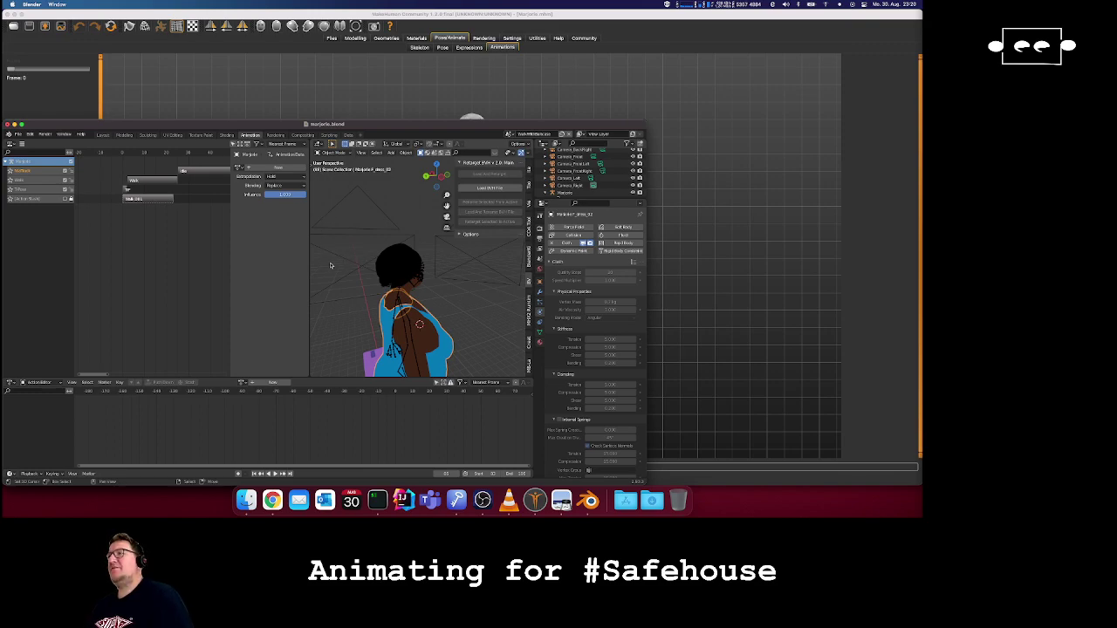
# - Delete the dress's cloth bake in the Layout workspace, save the file and try to bake the simulation again
pyautogui.click(103, 136)
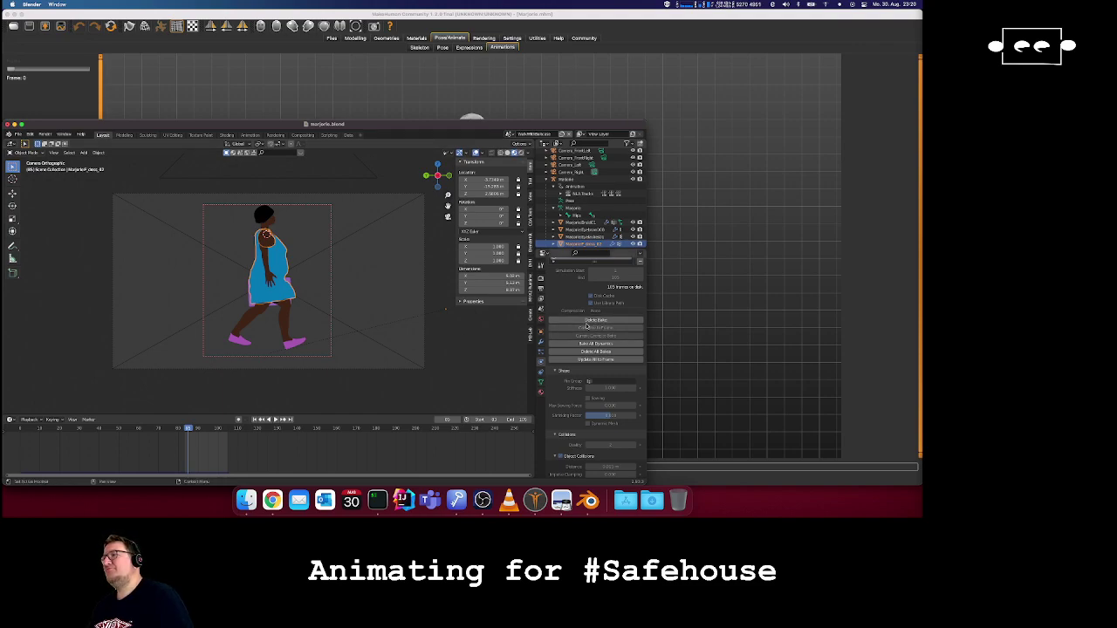
pyautogui.click(600, 321)
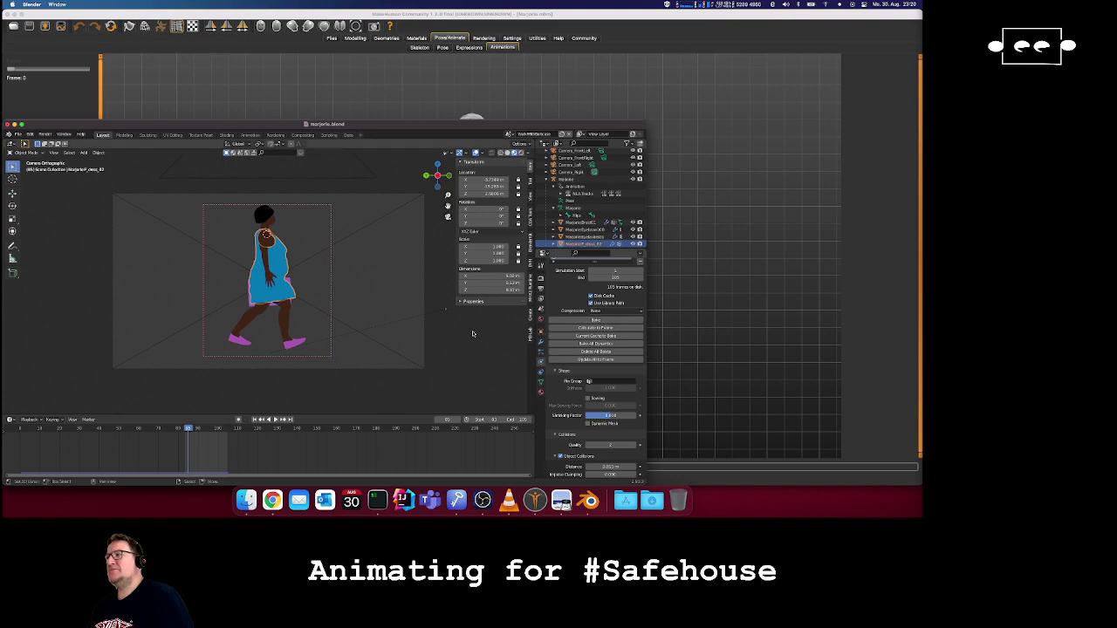
pyautogui.press('super+s')
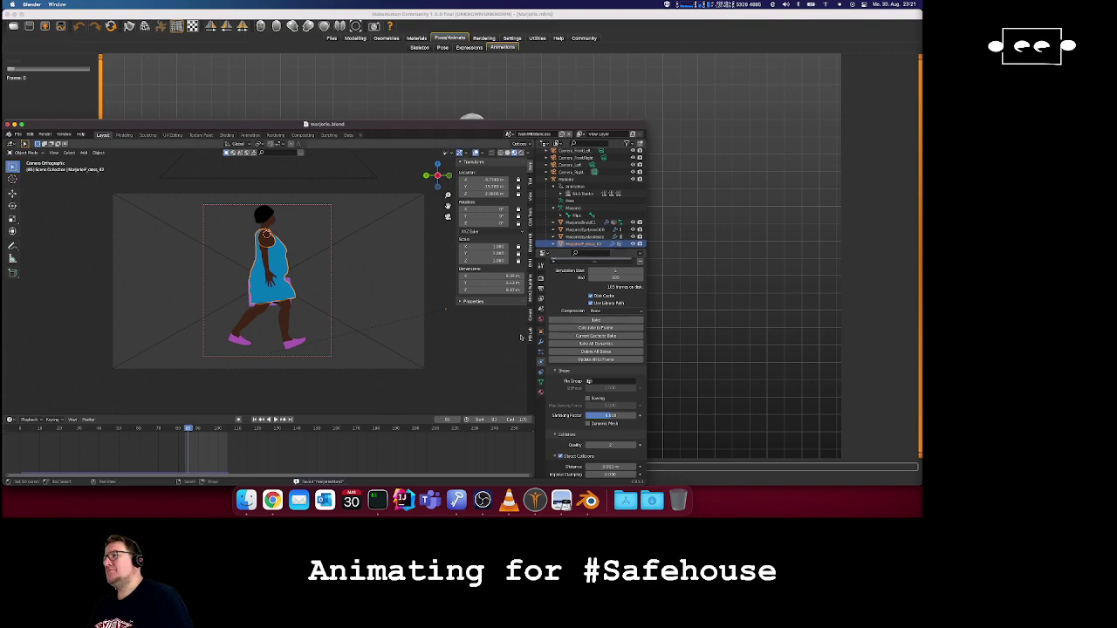
pyautogui.click(595, 321)
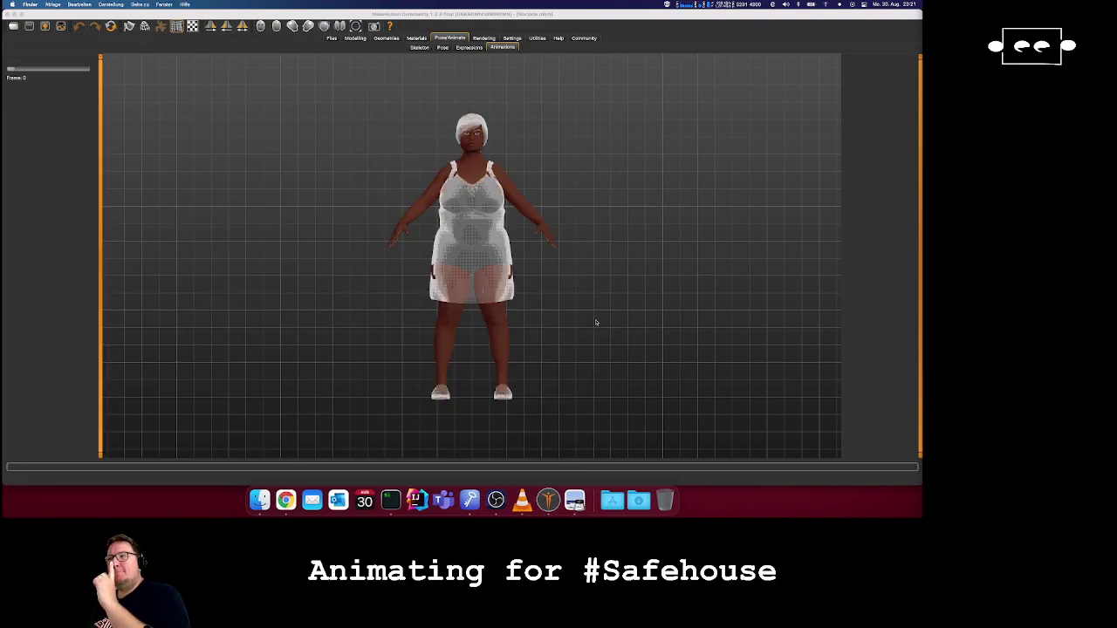
# - Relaunch Blender, open the recent marjorie.blend file and ignore the crash report
pyautogui.press('super+space')
pyautogui.write('ble')
pyautogui.press('Return')
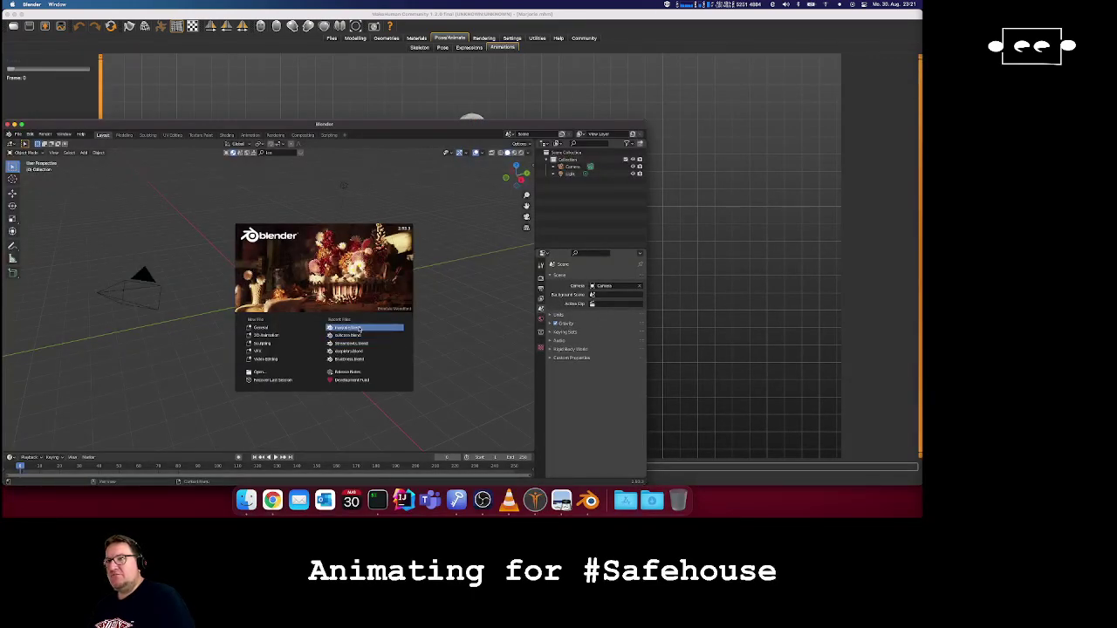
pyautogui.click(359, 328)
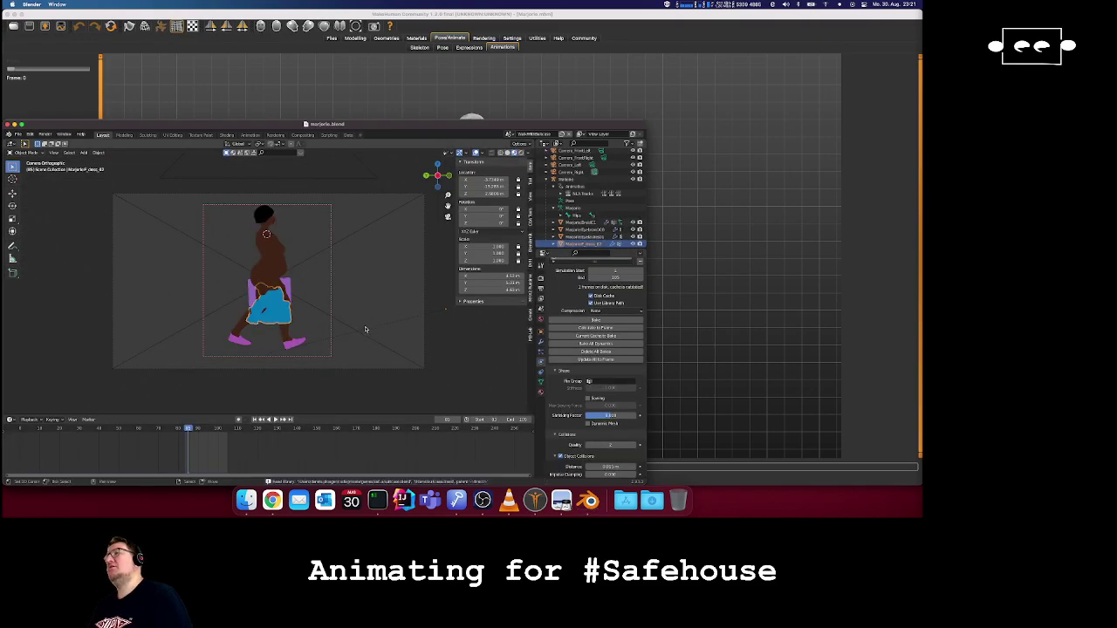
pyautogui.click(480, 195)
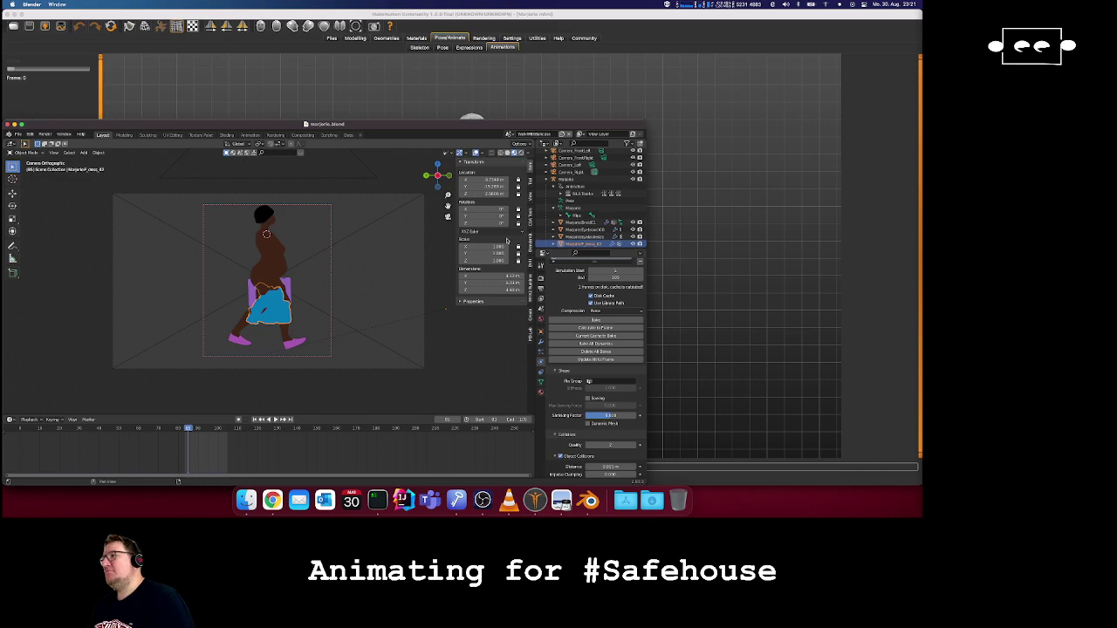
# - Delete all bakes and bake the dress's cloth simulation again
pyautogui.click(606, 353)
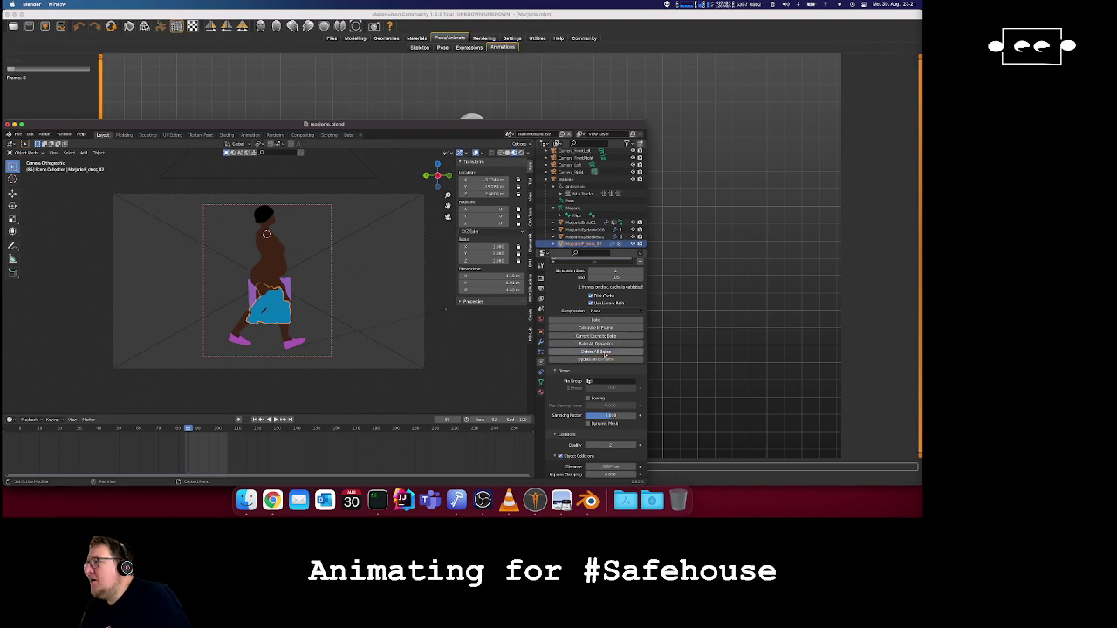
pyautogui.click(616, 321)
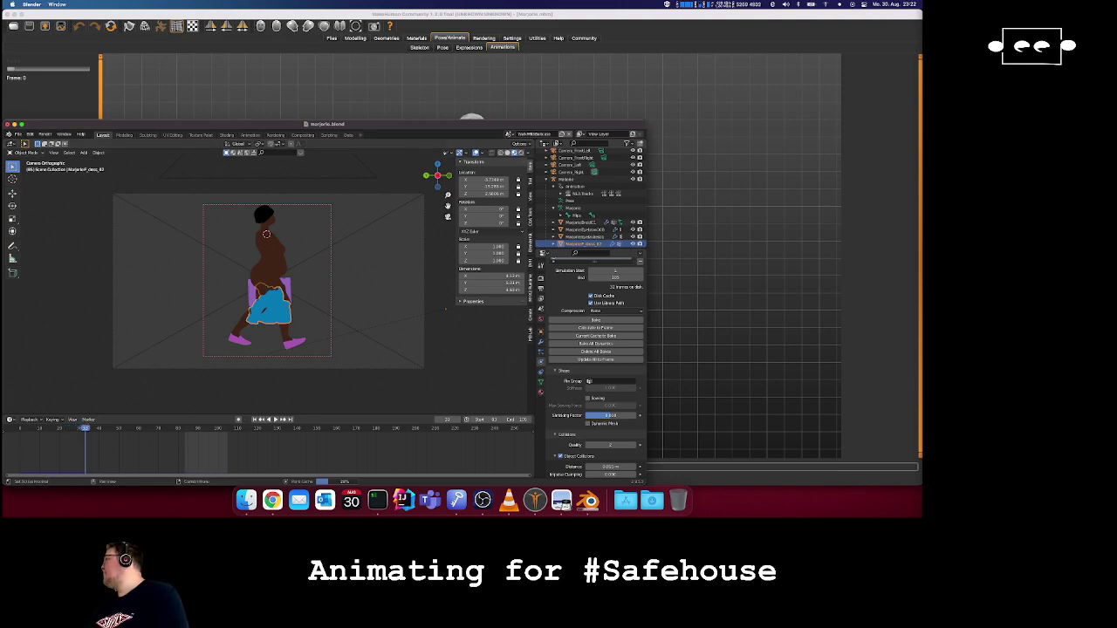
pyautogui.press('super+Tab')
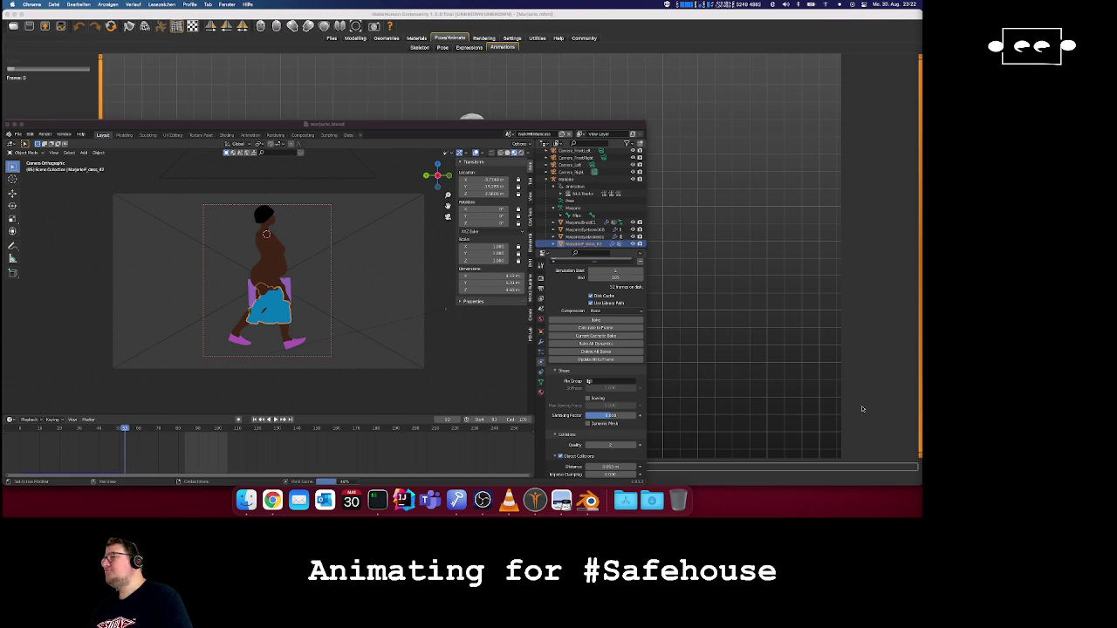
pyautogui.click(509, 500)
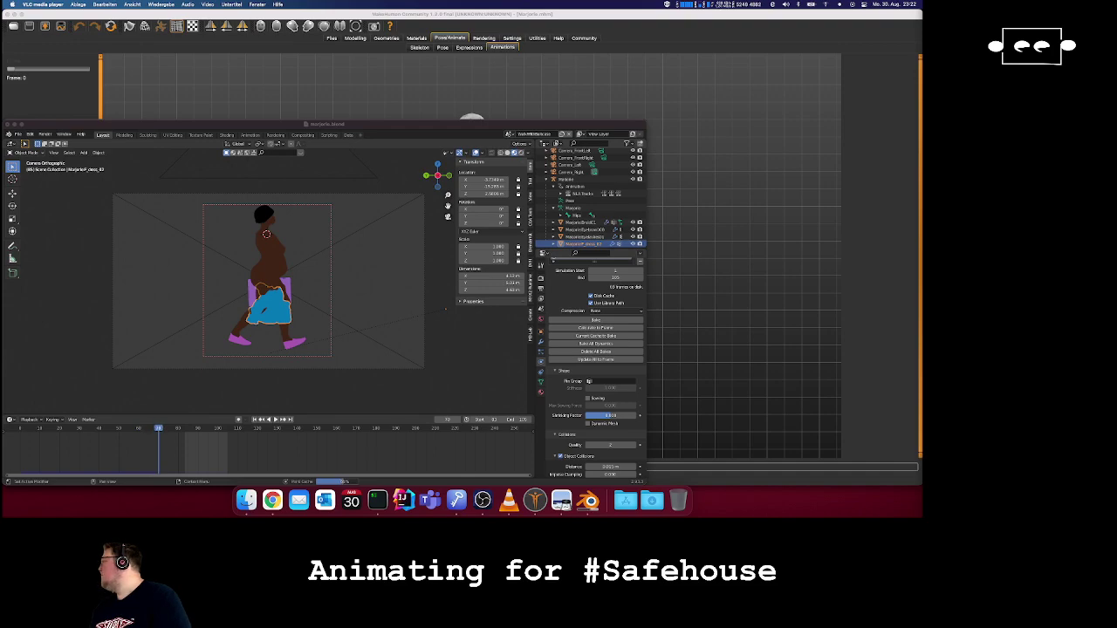
pyautogui.press('super+Tab')
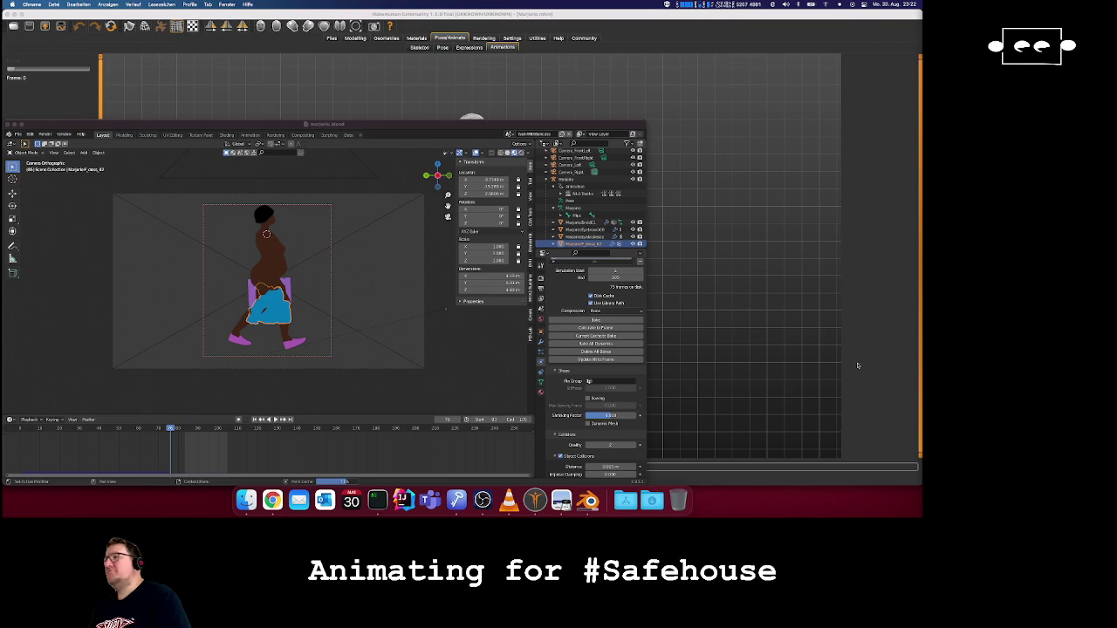
# - Maximize the Blender window and play the baked walk from frame 83 in the camera view
pyautogui.click(378, 128)
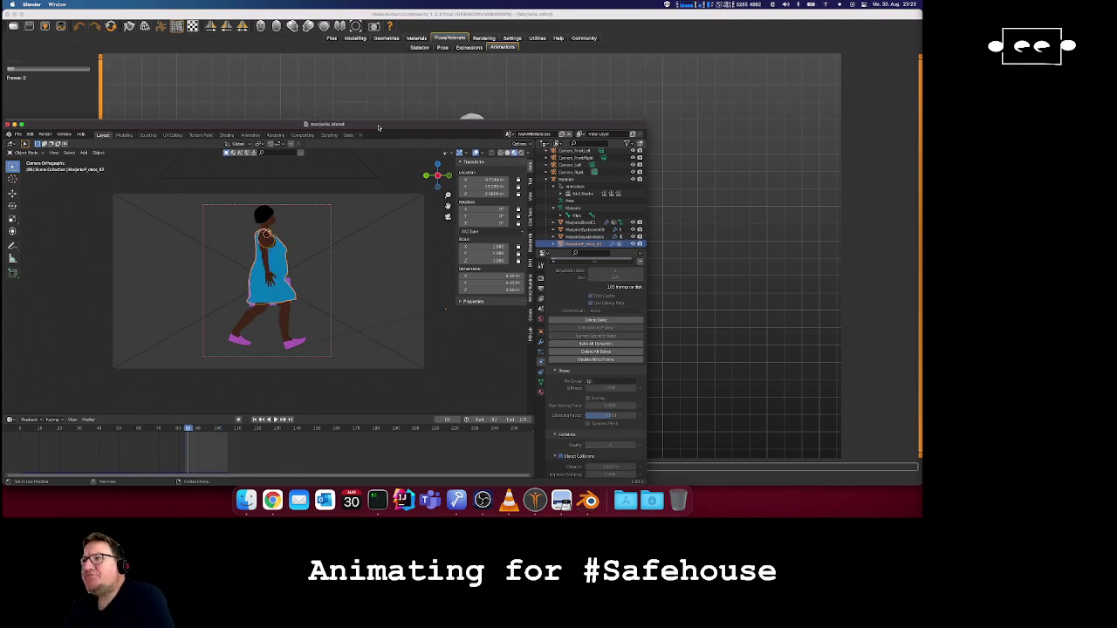
pyautogui.doubleClick(378, 127)
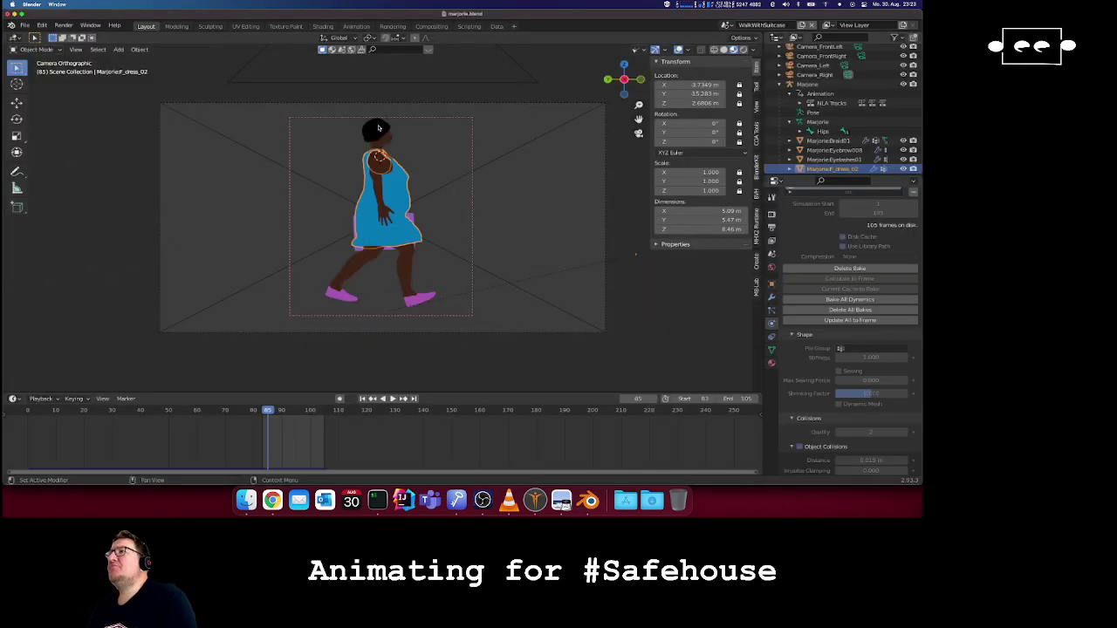
pyautogui.click(262, 408)
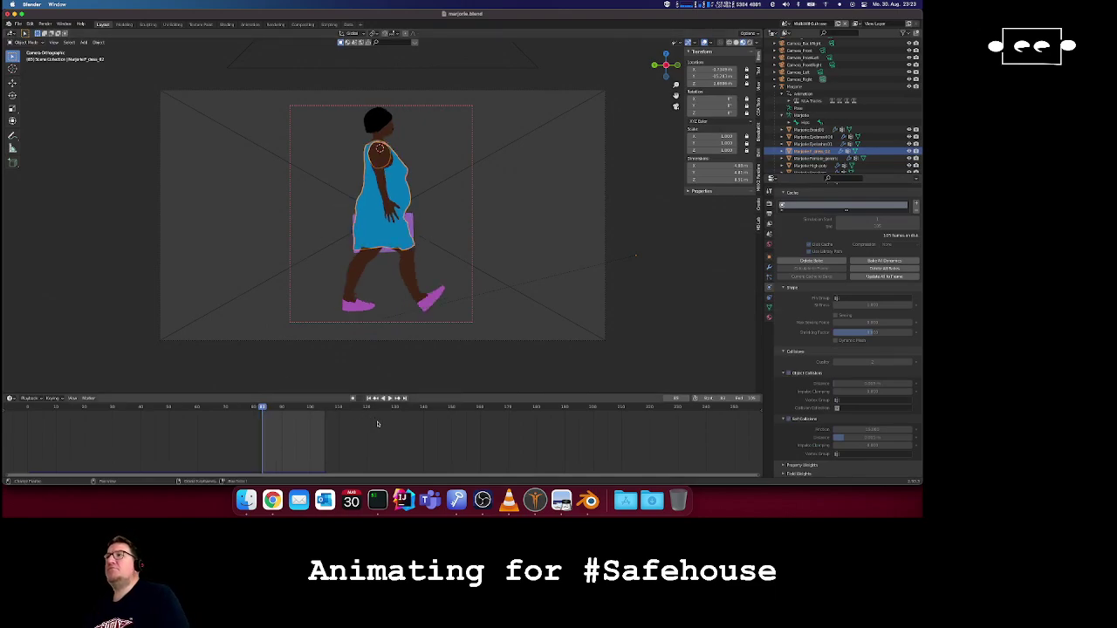
pyautogui.press('space')
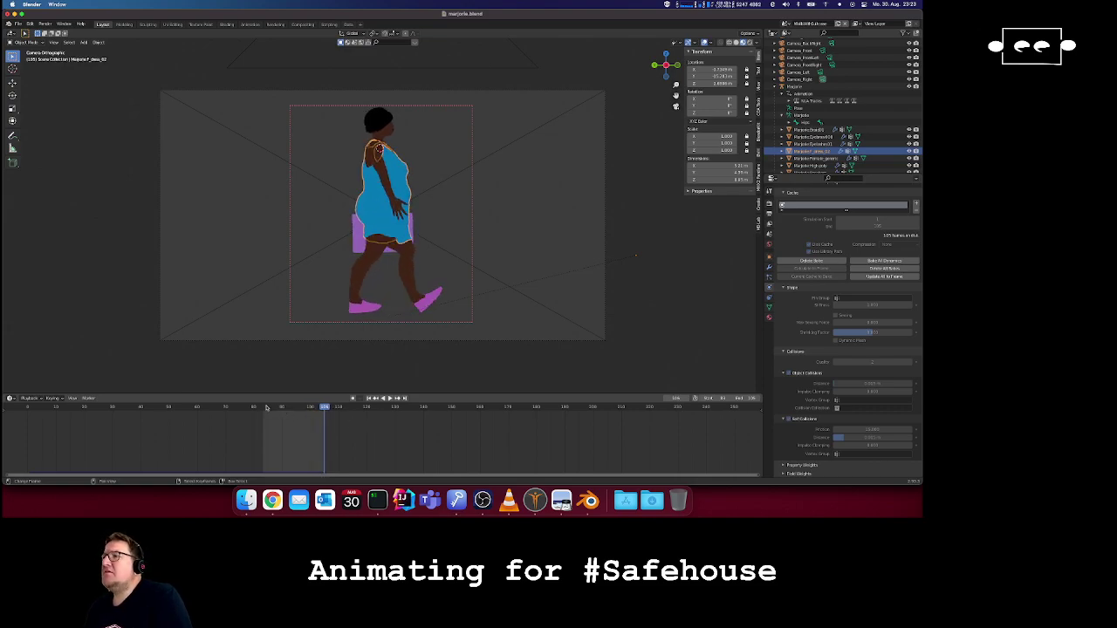
pyautogui.press('space')
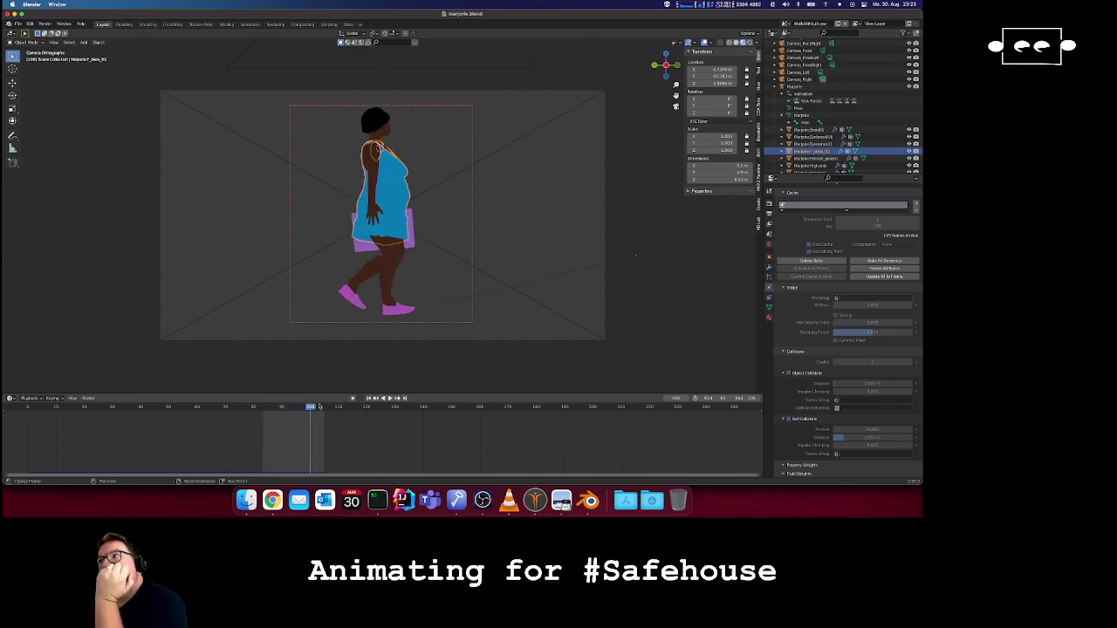
# - Step back through the walk frame by frame to frame 83 and examine how the dress sits on the body
pyautogui.press('Right')
pyautogui.press('Left')
pyautogui.press('Left')
pyautogui.press('Left')
pyautogui.press('Left')
pyautogui.press('Left')
pyautogui.press('Left')
pyautogui.press('Left')
pyautogui.press('Left')
pyautogui.press('Left')
pyautogui.press('Left')
pyautogui.press('Left')
pyautogui.press('Left')
pyautogui.press('Left')
pyautogui.press('Left')
pyautogui.press('Left')
pyautogui.press('Left')
pyautogui.press('Left')
pyautogui.press('Left')
pyautogui.press('Left')
pyautogui.press('Left')
pyautogui.press('Left')
pyautogui.press('Left')
pyautogui.press('Left')
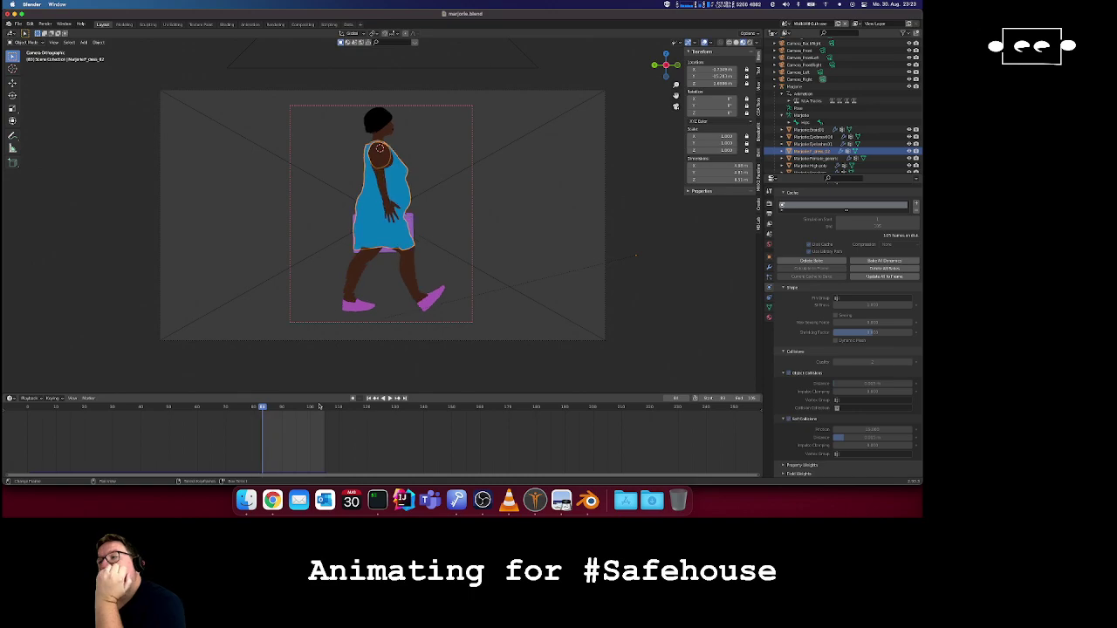
# - Orbit behind the character and step forward and back through the walk to check the dress against the body
pyautogui.moveTo(349, 179); pyautogui.dragTo(416, 213, button='middle')
pyautogui.press('Right')
pyautogui.press('Right')
pyautogui.press('Right')
pyautogui.press('Right')
pyautogui.press('Right')
pyautogui.press('Right')
pyautogui.press('Right')
pyautogui.press('Right')
pyautogui.press('Right')
pyautogui.press('Right')
pyautogui.press('Right')
pyautogui.press('Right')
pyautogui.press('Right')
pyautogui.press('Right')
pyautogui.press('Right')
pyautogui.press('Right')
pyautogui.press('Right')
pyautogui.press('Right')
pyautogui.press('Right')
pyautogui.press('Right')
pyautogui.press('Right')
pyautogui.press('Right')
pyautogui.press('Right')
pyautogui.press('Right')
pyautogui.press('Right')
pyautogui.press('Left')
pyautogui.press('Left')
pyautogui.press('Left')
pyautogui.press('Left')
pyautogui.press('Left')
pyautogui.press('Left')
pyautogui.press('Left')
pyautogui.press('Left')
pyautogui.press('Left')
pyautogui.press('Left')
pyautogui.press('Left')
pyautogui.press('Left')
pyautogui.press('Left')
pyautogui.press('Left')
pyautogui.press('Left')
pyautogui.press('Left')
pyautogui.press('Left')
pyautogui.press('Left')
pyautogui.press('Left')
pyautogui.press('Left')
pyautogui.press('Left')
pyautogui.press('Left')
pyautogui.press('Left')
pyautogui.press('Left')
pyautogui.press('Left')
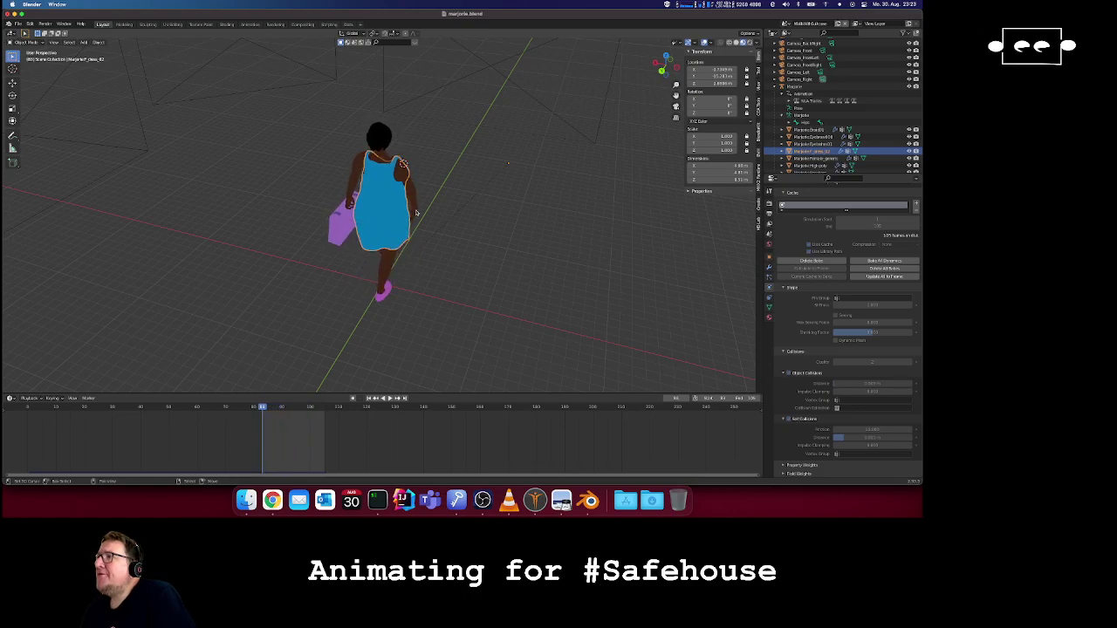
# - Delete the dress's cloth bake and set its Shear stiffness to 10
pyautogui.click(833, 261)
pyautogui.scroll(15, 837, 266)
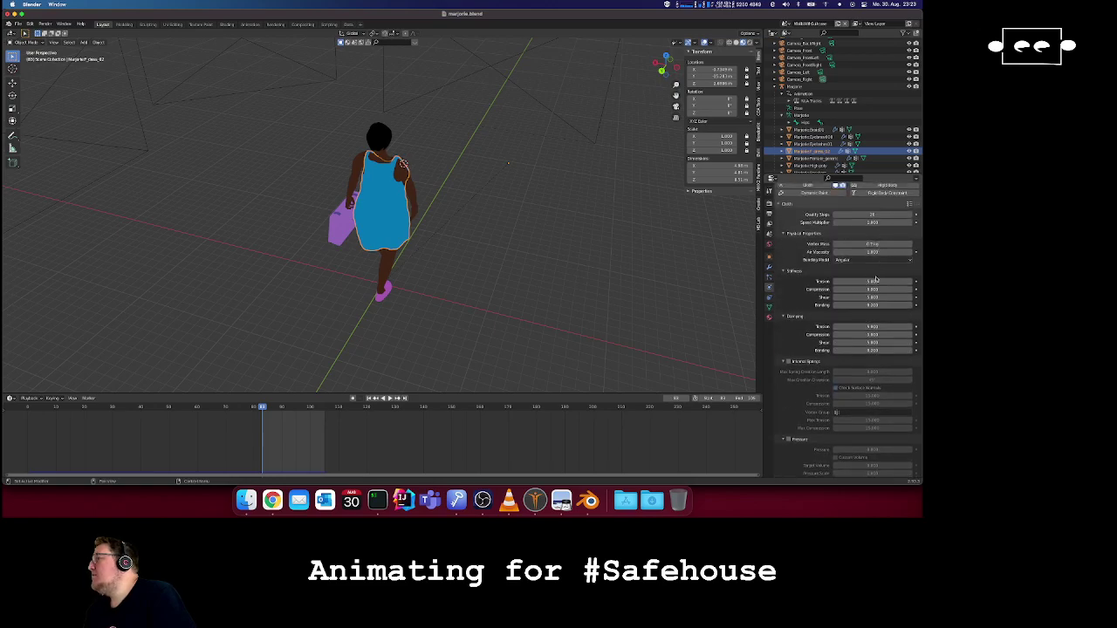
pyautogui.scroll(3, 874, 279)
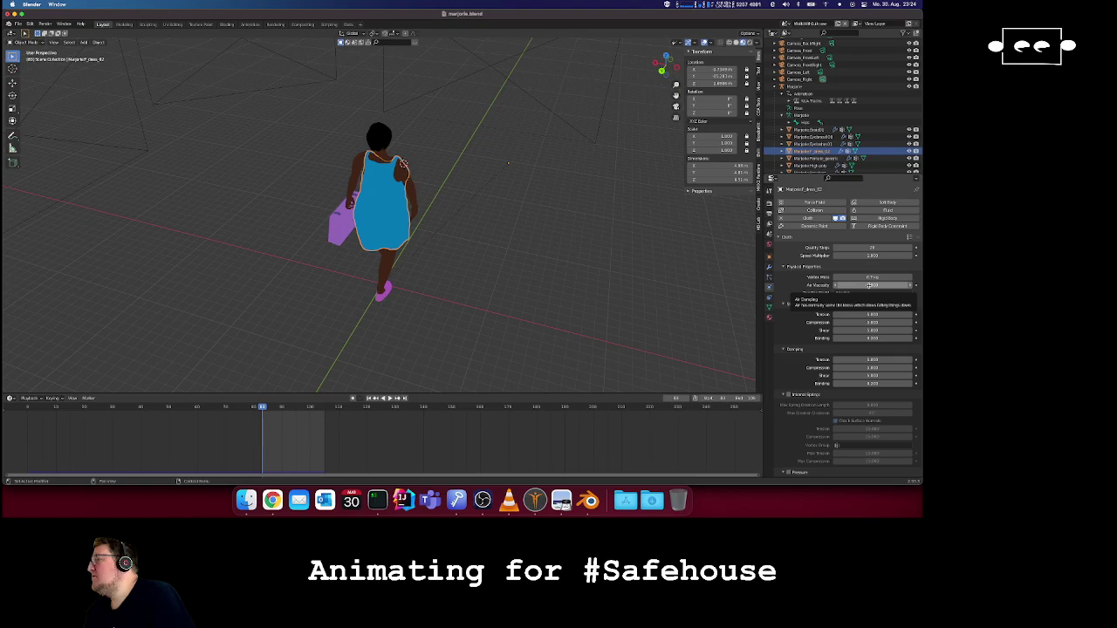
pyautogui.click(858, 330)
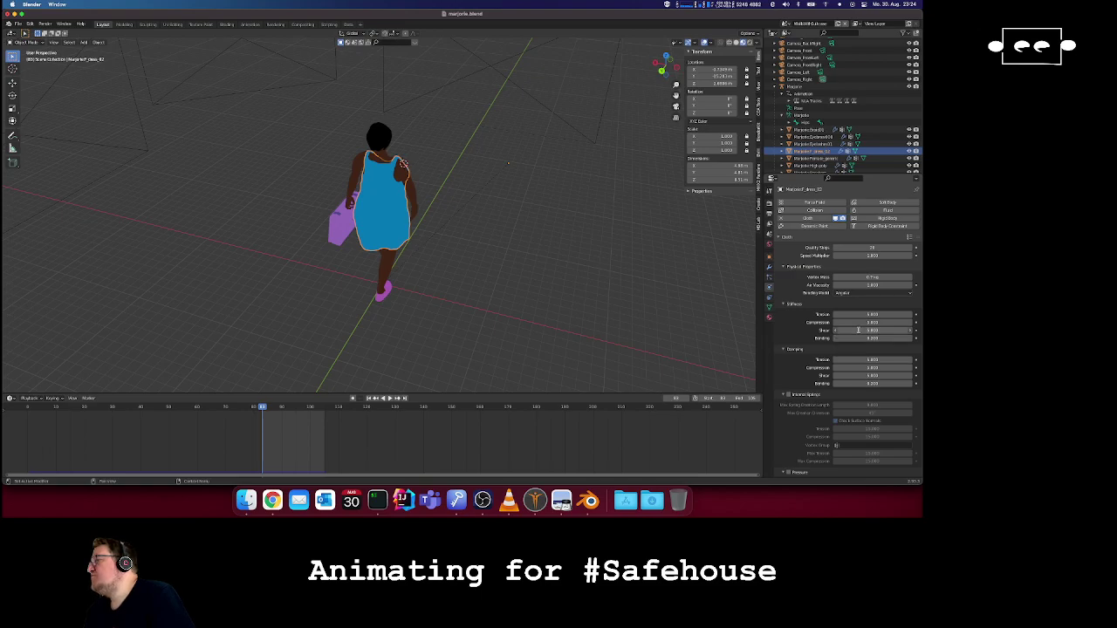
pyautogui.write('10')
pyautogui.press('Return')
# - Play the walk with the stiffer dress, save the file and return to the start of the timeline
pyautogui.press('space')
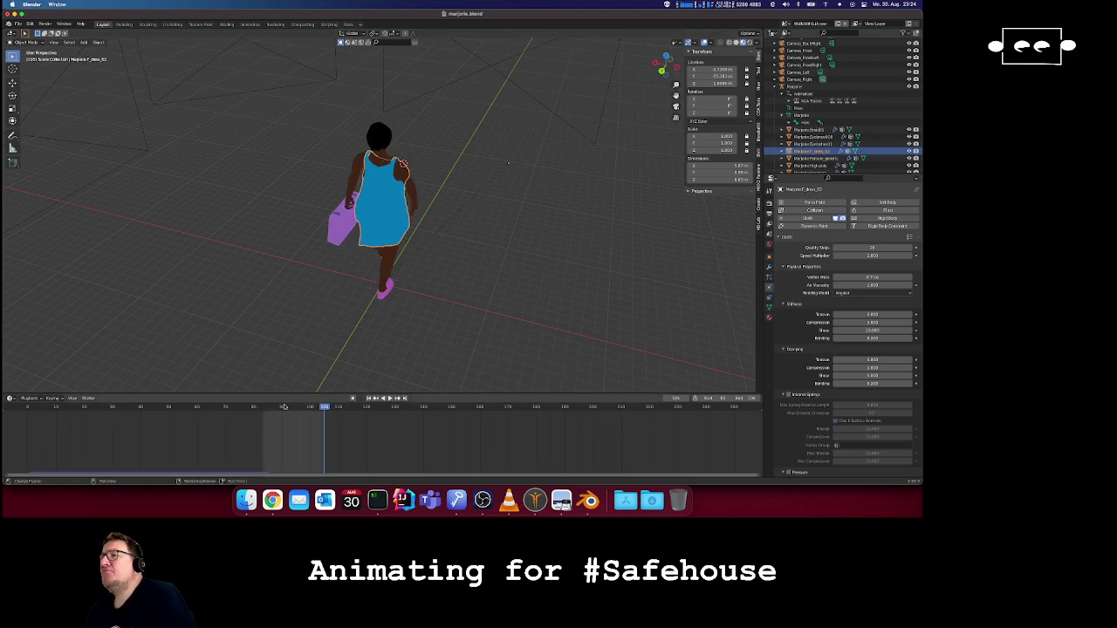
pyautogui.click(263, 408)
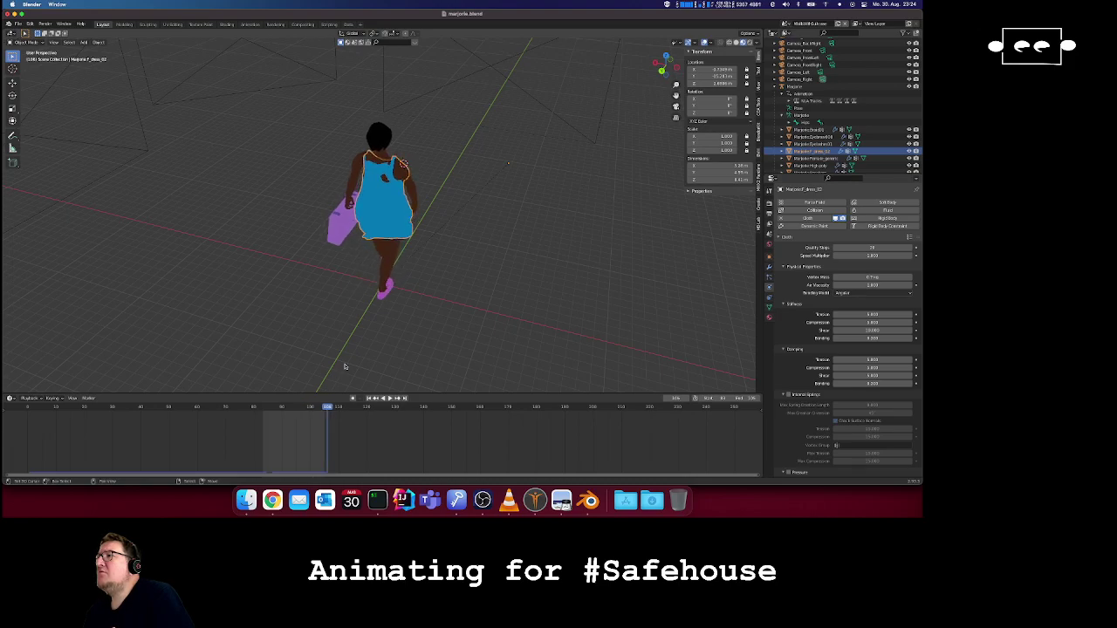
pyautogui.click(262, 407)
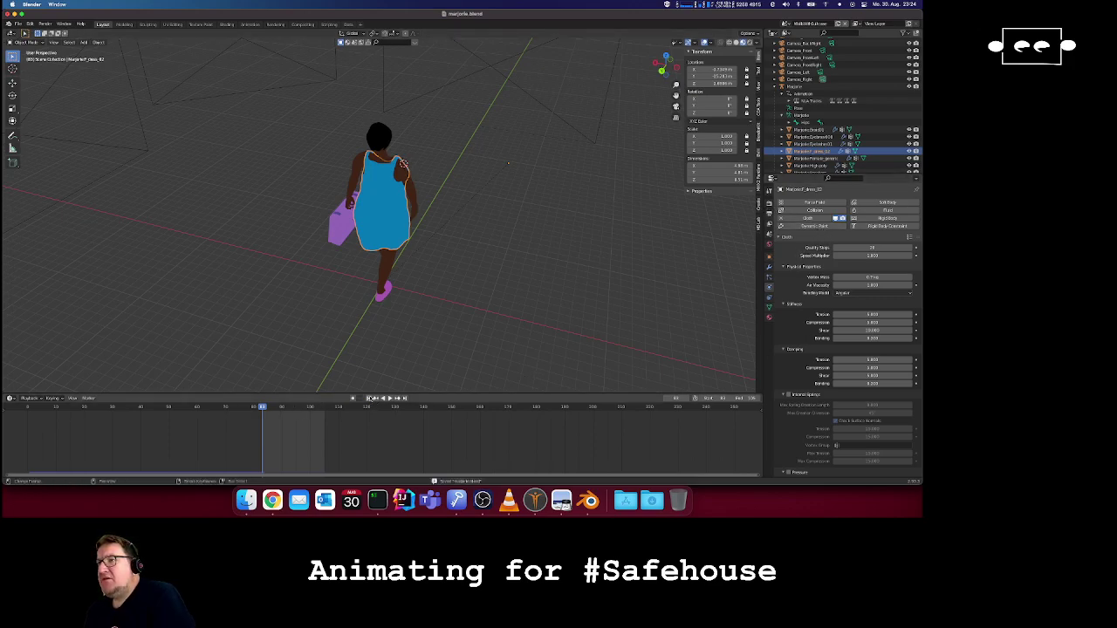
pyautogui.click(370, 400)
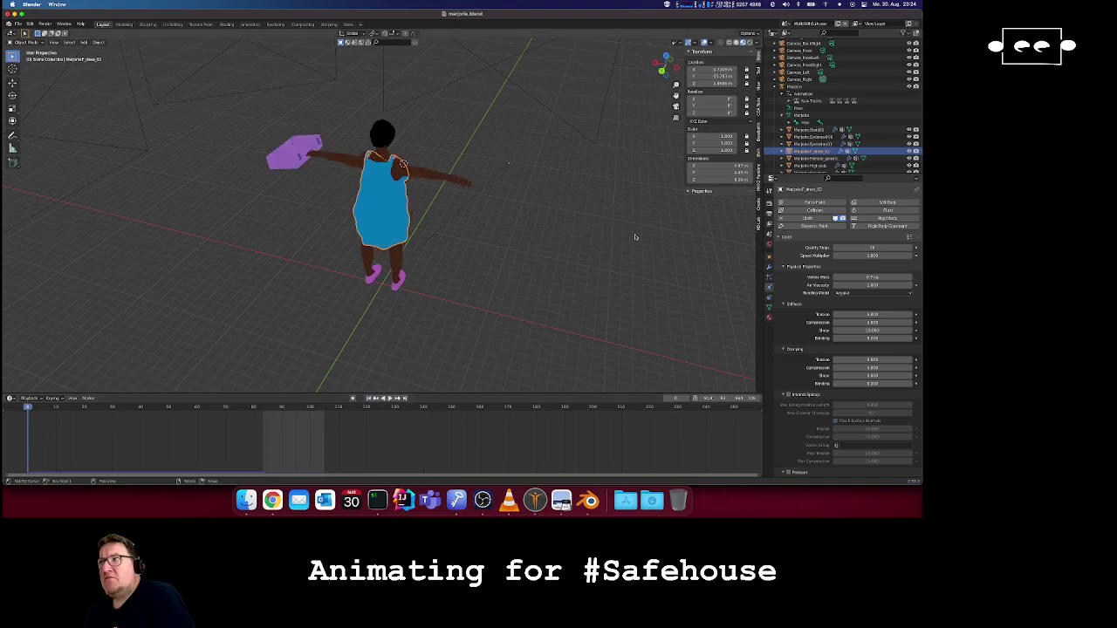
pyautogui.scroll(-8, 805, 297)
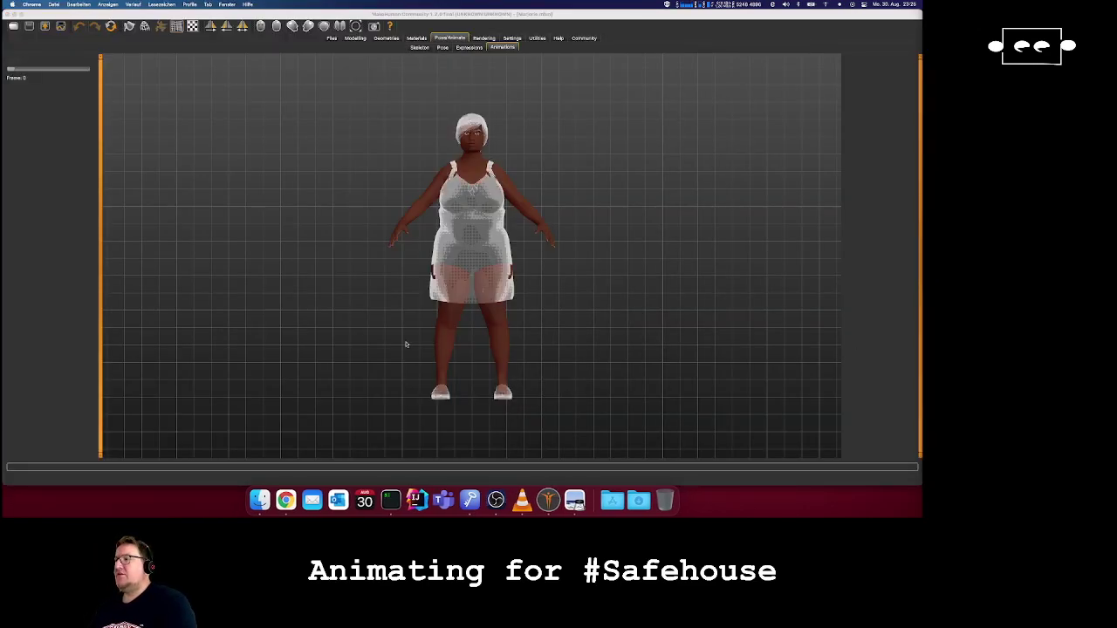
# - Launch Blender again, dismiss the crash report by ignoring it and reopen marjorie.blend
pyautogui.press('super+space')
pyautogui.write('bl')
pyautogui.press('Return')
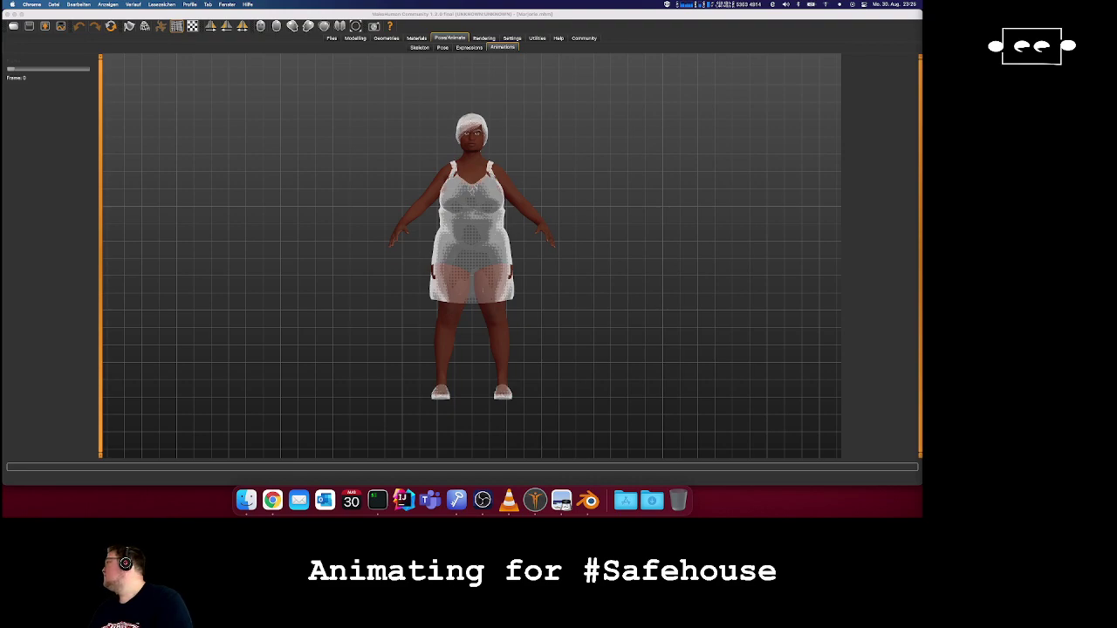
pyautogui.press('super+Tab')
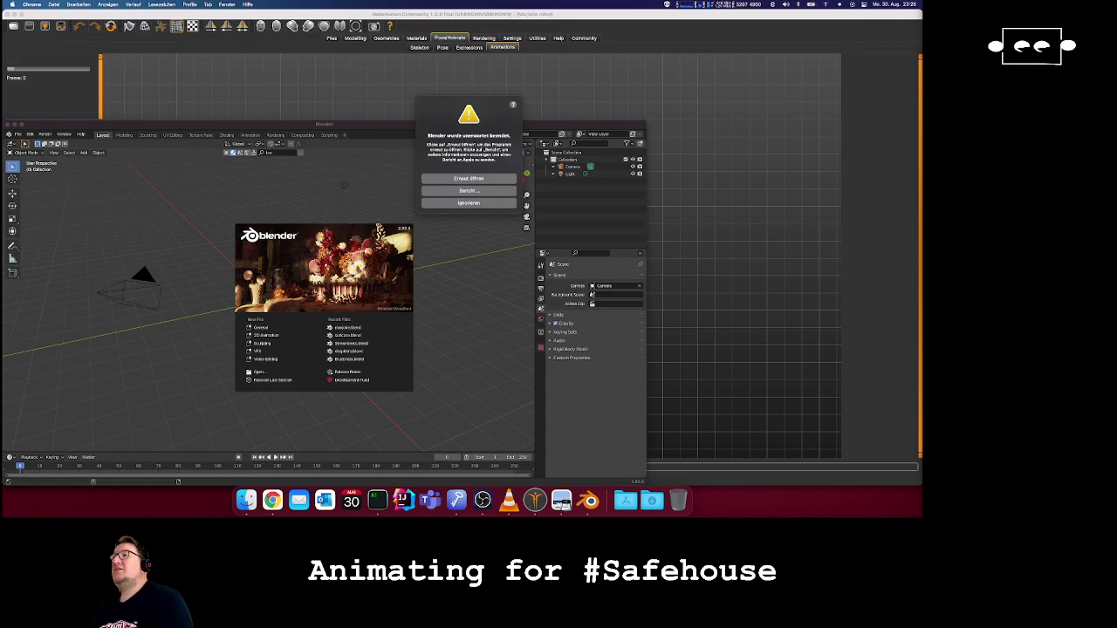
pyautogui.click(491, 204)
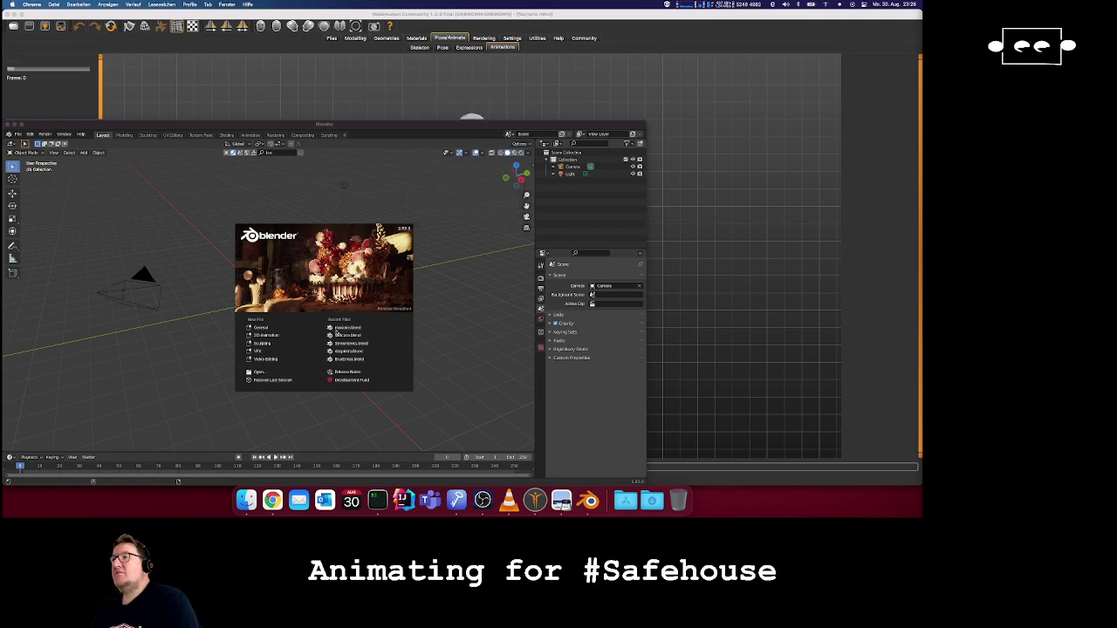
pyautogui.click(337, 330)
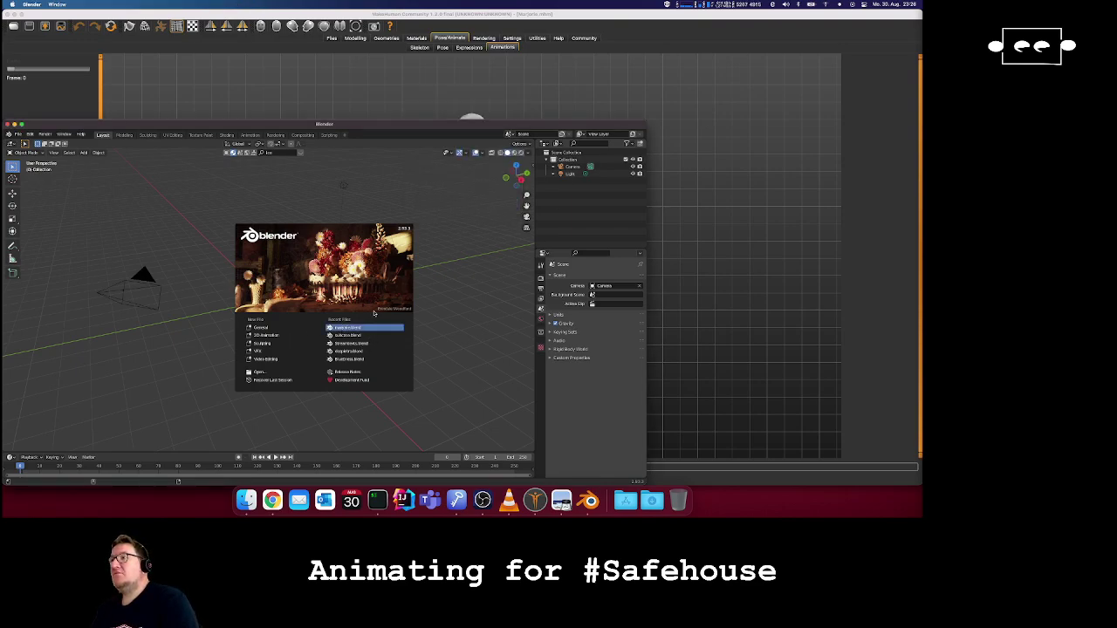
pyautogui.click(355, 329)
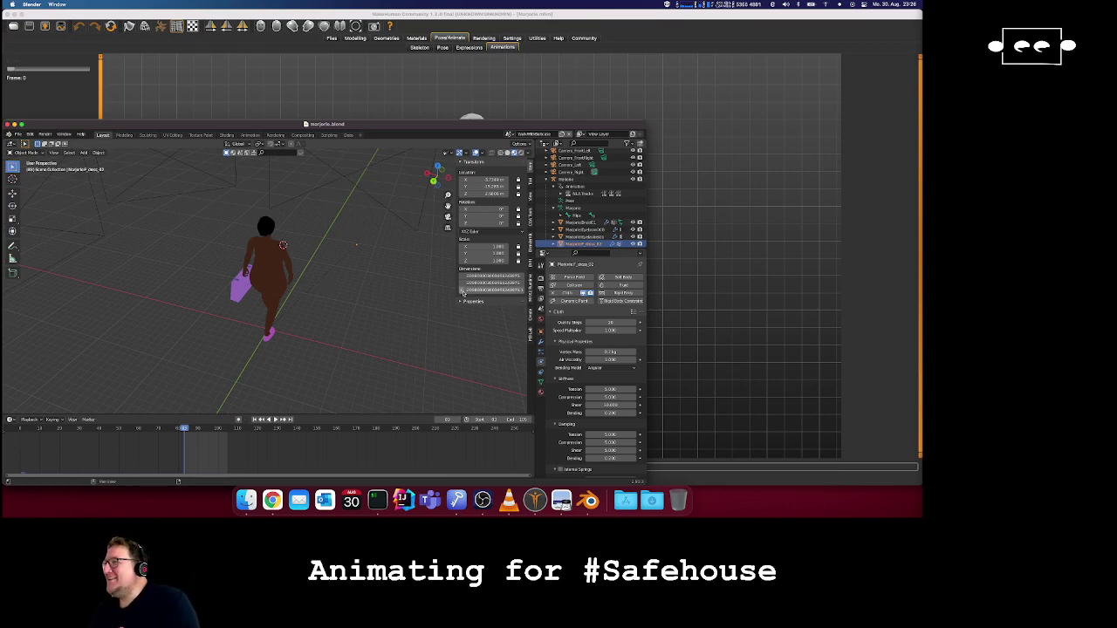
# - Bake the dress's cloth simulation with the increased shear stiffness
pyautogui.scroll(-8, 569, 345)
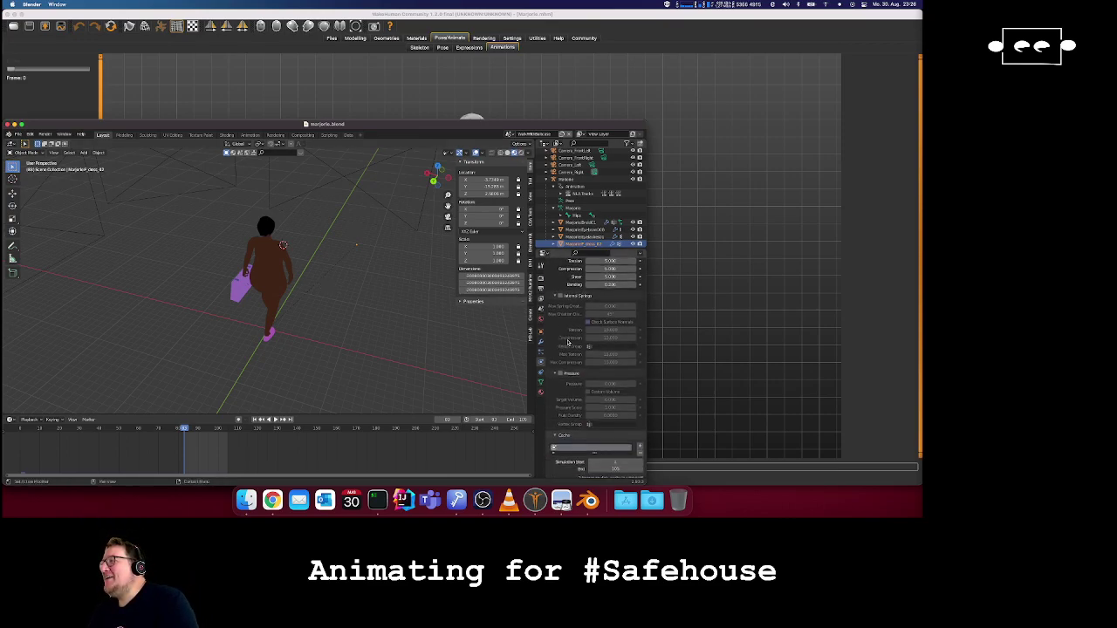
pyautogui.scroll(-3, 569, 344)
pyautogui.hotkey('shift', 'Left')
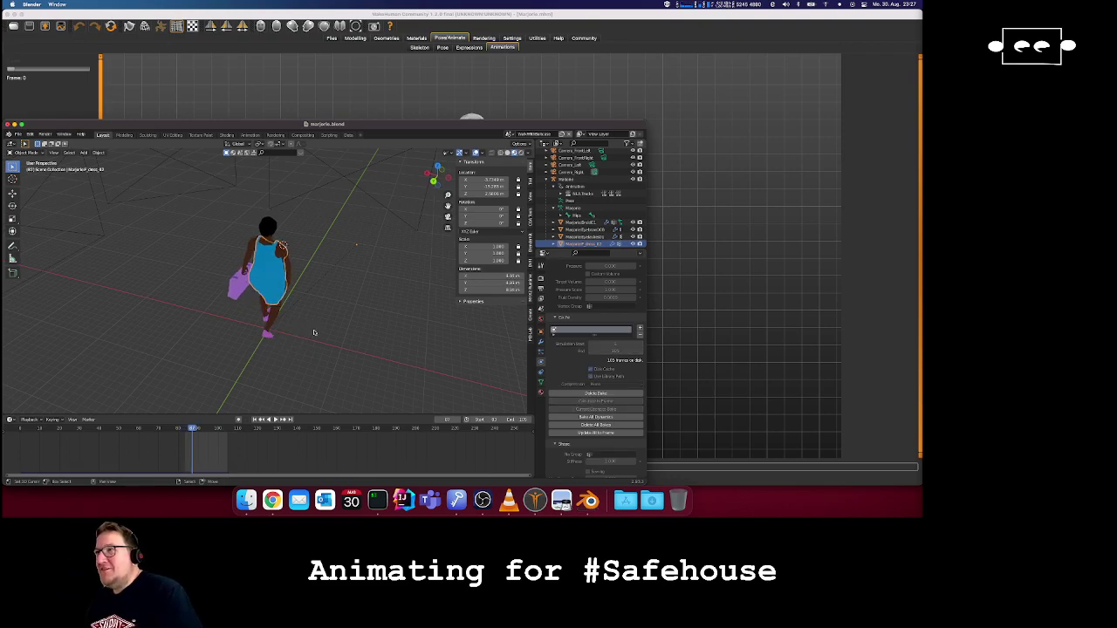
# - Step frame by frame through the rebaked walk cycle to examine how the dress moves around the body
pyautogui.press('Right')
pyautogui.press('Right')
pyautogui.press('Right')
pyautogui.press('Right')
pyautogui.press('Right')
pyautogui.press('Right')
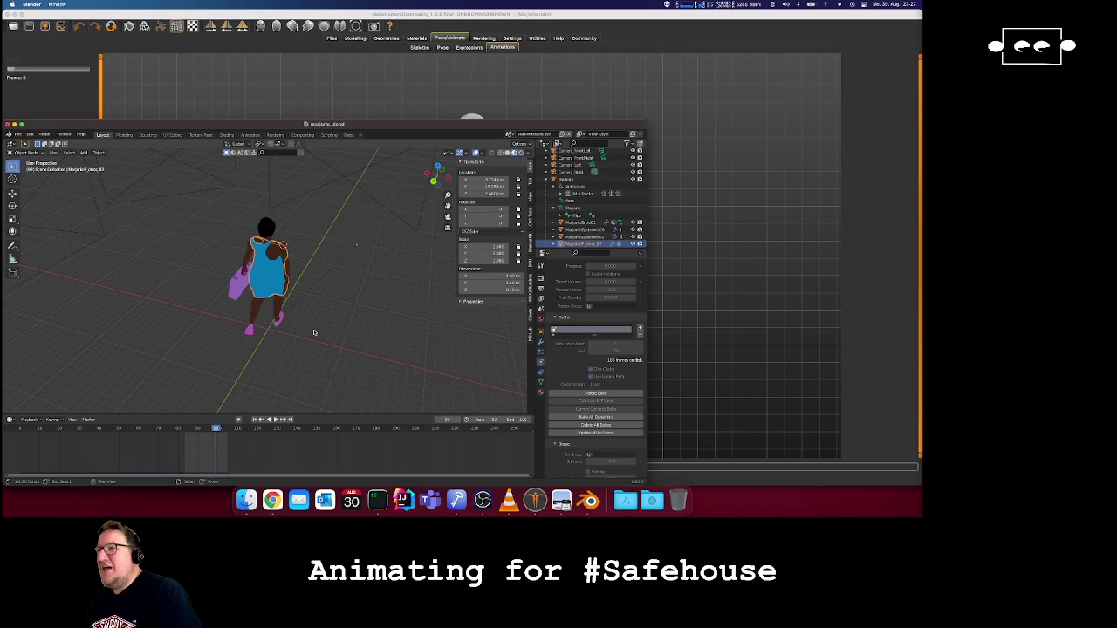
pyautogui.press('Left')
pyautogui.press('Left')
pyautogui.press('Left')
pyautogui.press('Left')
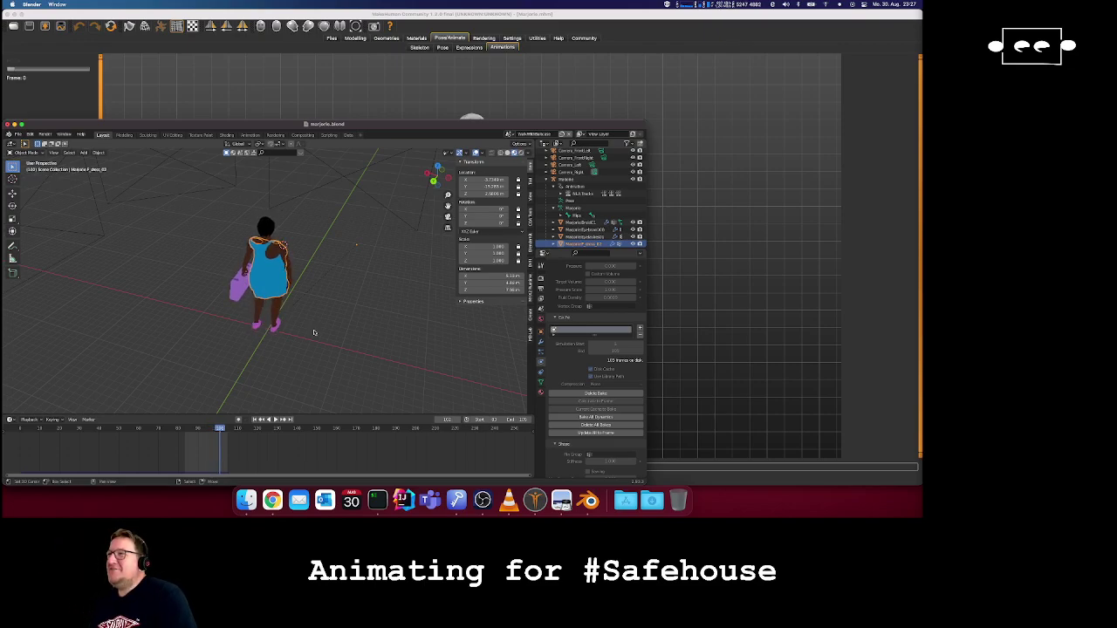
pyautogui.press('Left')
pyautogui.press('Left')
pyautogui.press('Left')
pyautogui.press('Left')
pyautogui.press('Left')
pyautogui.press('Left')
pyautogui.press('Left')
pyautogui.press('Left')
pyautogui.press('Left')
pyautogui.press('Left')
pyautogui.press('Left')
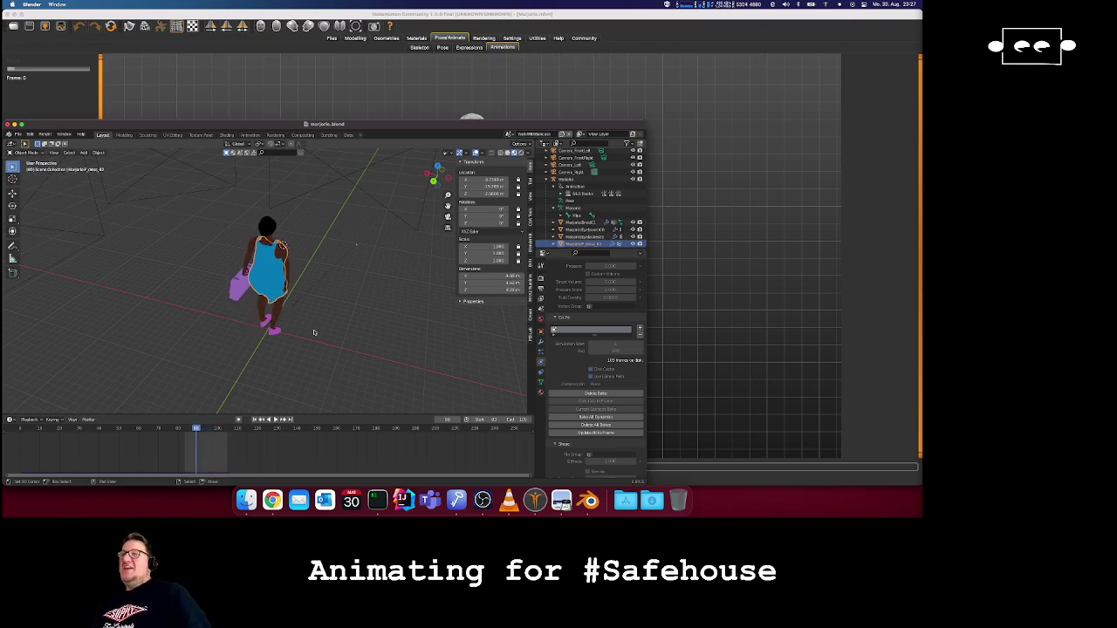
pyautogui.press('Left')
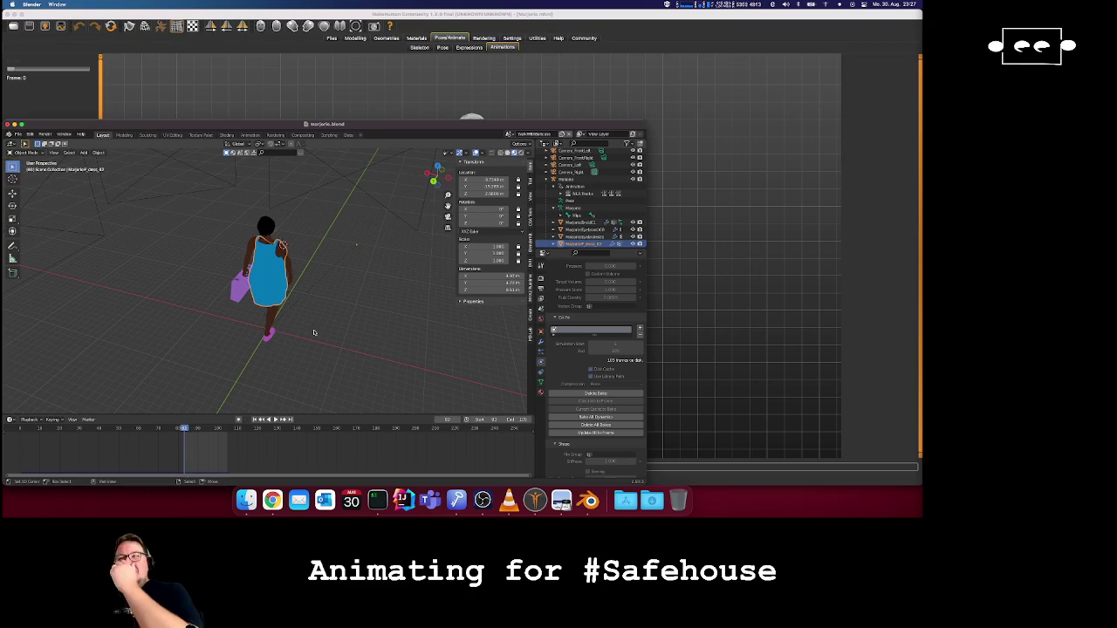
# - Enlarge the Blender window to fill the screen and play the walk with the character seen from the side
pyautogui.doubleClick(331, 124)
pyautogui.keyDown('shift'); pyautogui.scroll(5, 329, 185); pyautogui.keyUp('shift')
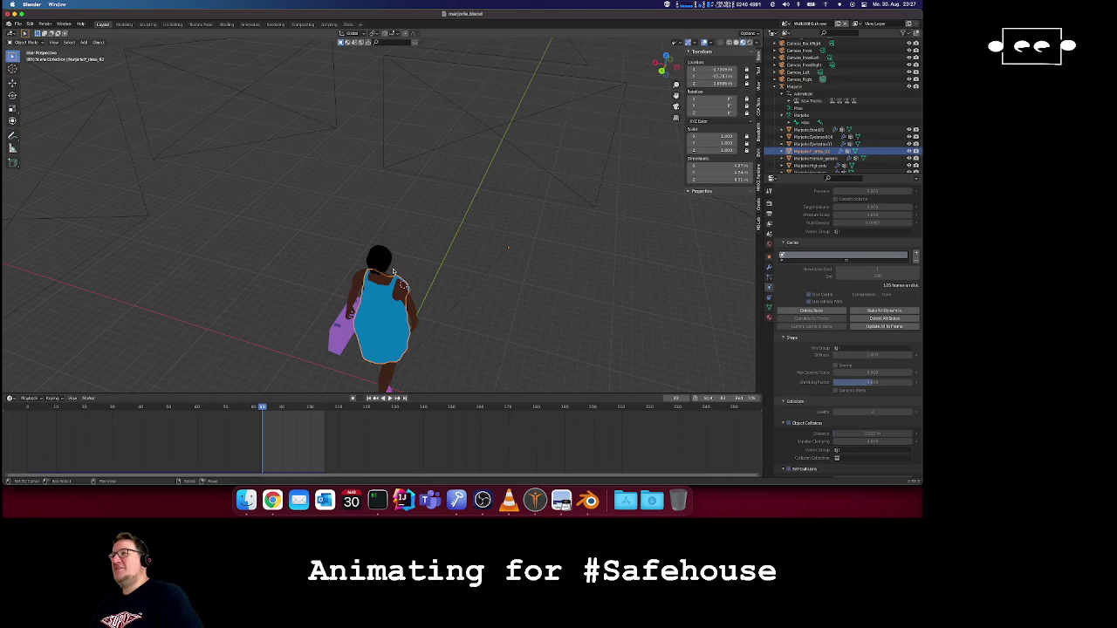
pyautogui.scroll(10, 396, 275)
pyautogui.scroll(-10, 392, 271)
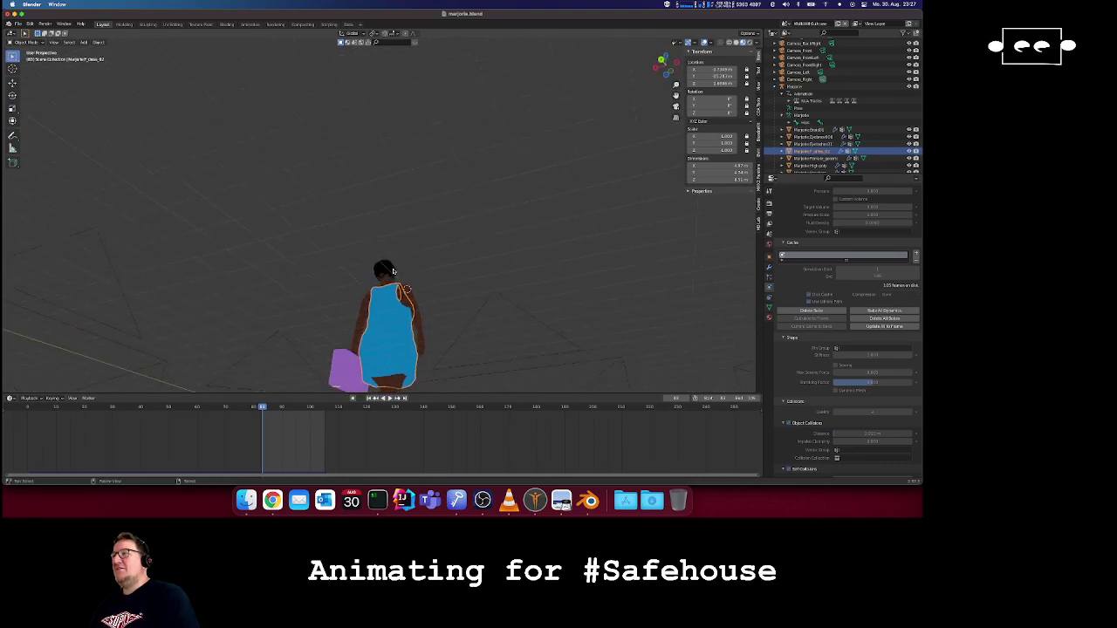
pyautogui.keyDown('shift'); pyautogui.scroll(-5, 418, 301); pyautogui.keyUp('shift')
pyautogui.hscroll(10, 419, 302)
pyautogui.hscroll(-10, 418, 302)
pyautogui.hscroll(-10, 419, 302)
pyautogui.hscroll(15, 419, 302)
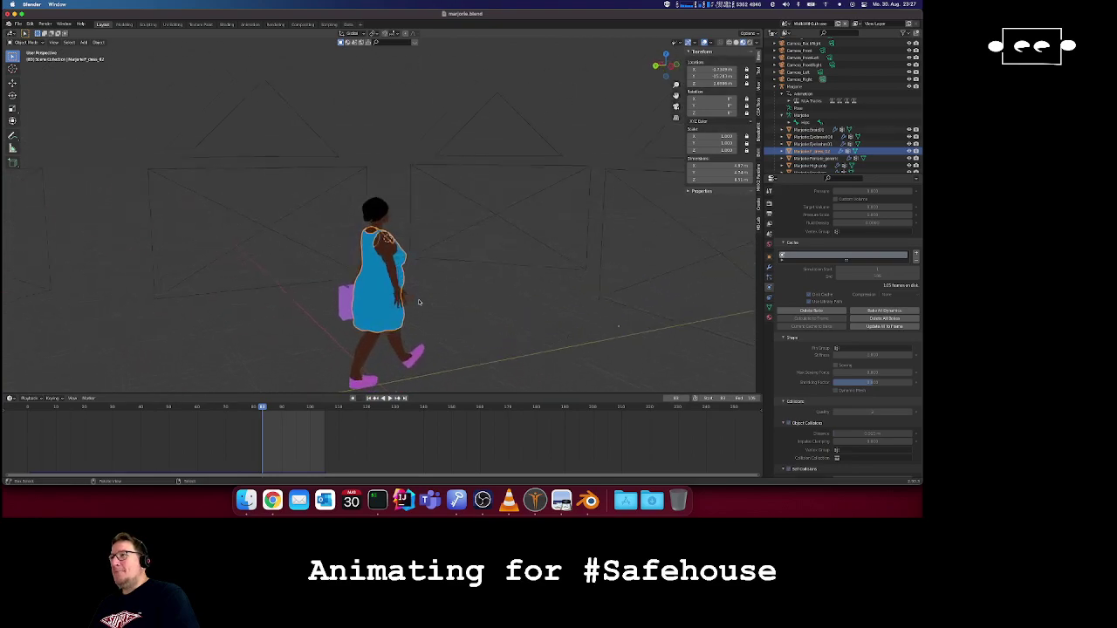
pyautogui.press('space')
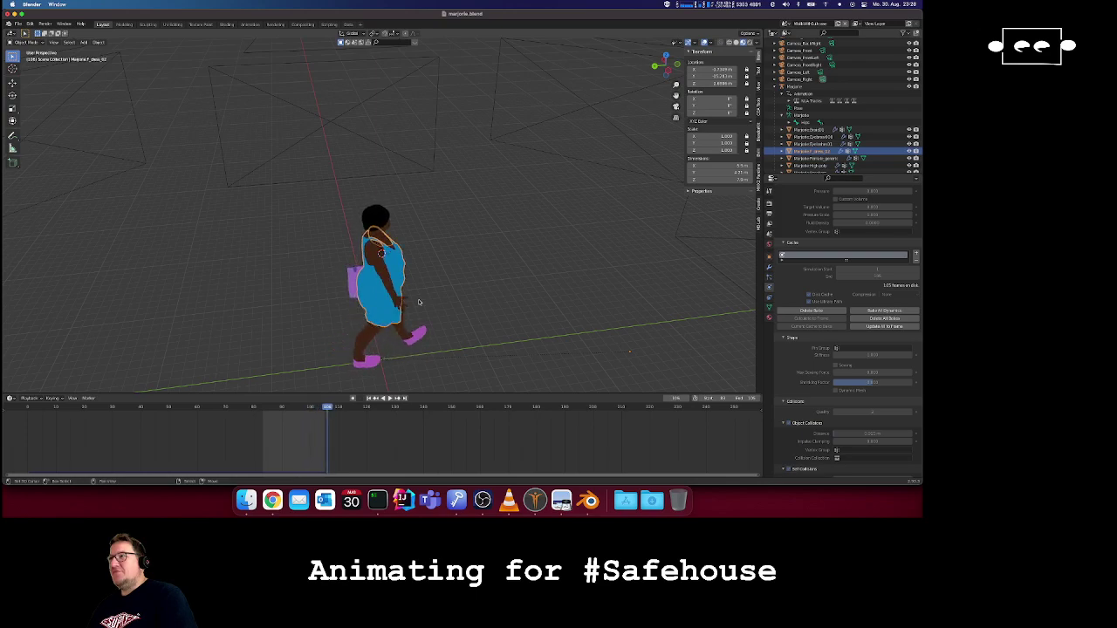
# - Step back from the end of the walk cycle to its start, examining the dress from the side and from behind
pyautogui.press('Left')
pyautogui.press('Left')
pyautogui.press('Left')
pyautogui.press('Left')
pyautogui.press('Left')
pyautogui.press('Left')
pyautogui.press('Left')
pyautogui.press('Left')
pyautogui.press('Left')
pyautogui.press('Left')
pyautogui.press('Left')
pyautogui.press('Left')
pyautogui.press('Left')
pyautogui.press('Left')
pyautogui.press('Left')
pyautogui.press('Left')
pyautogui.press('Left')
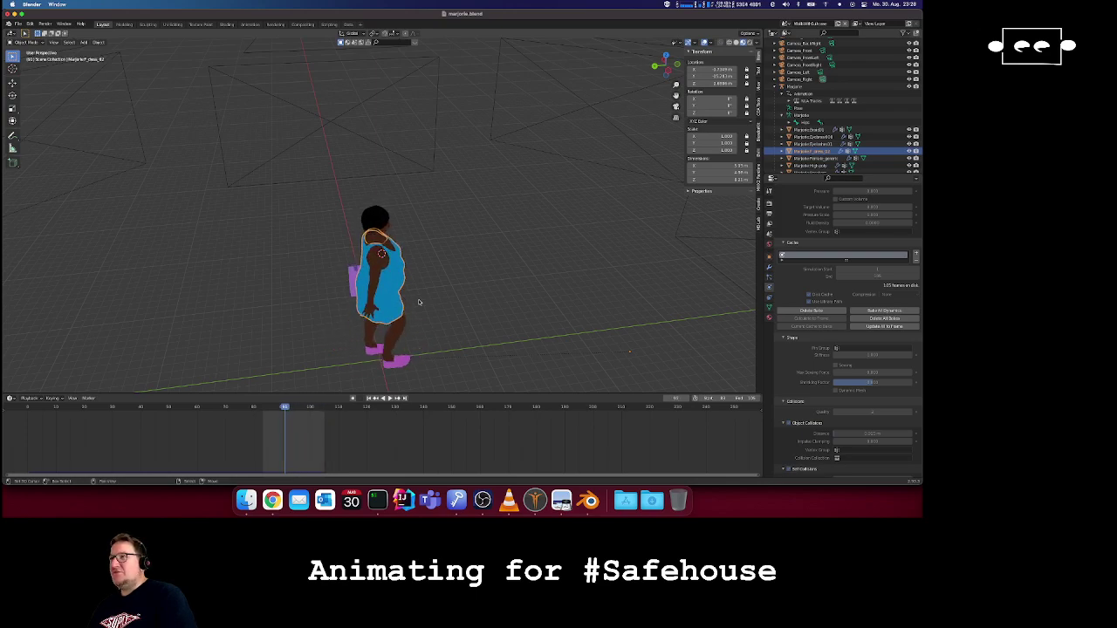
pyautogui.press('Left')
pyautogui.press('Left')
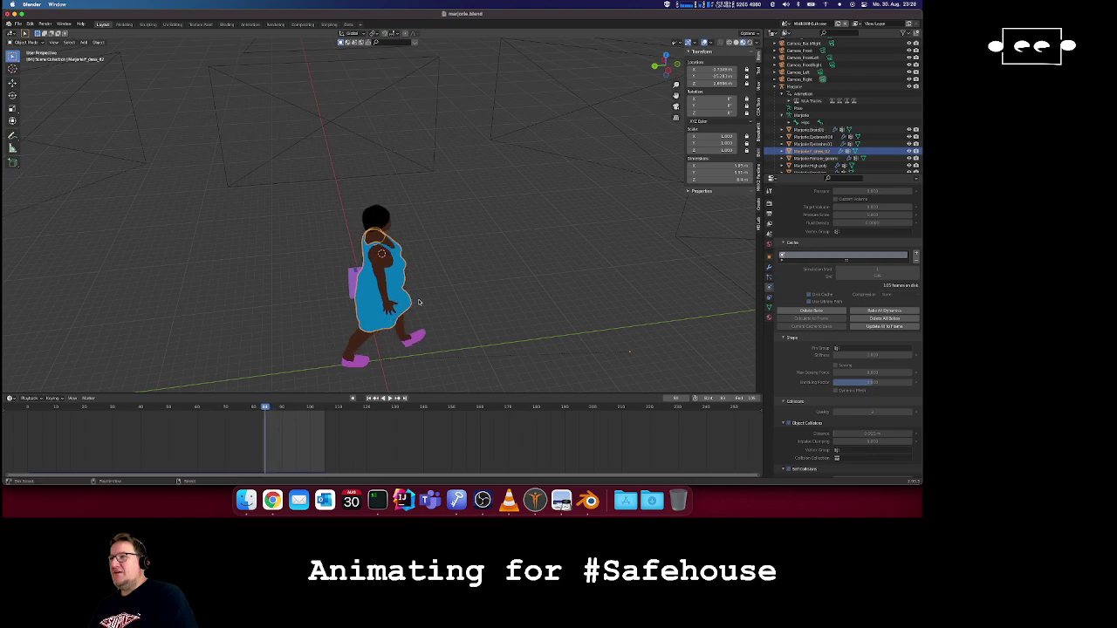
pyautogui.hscroll(-10, 419, 302)
pyautogui.hscroll(5, 419, 302)
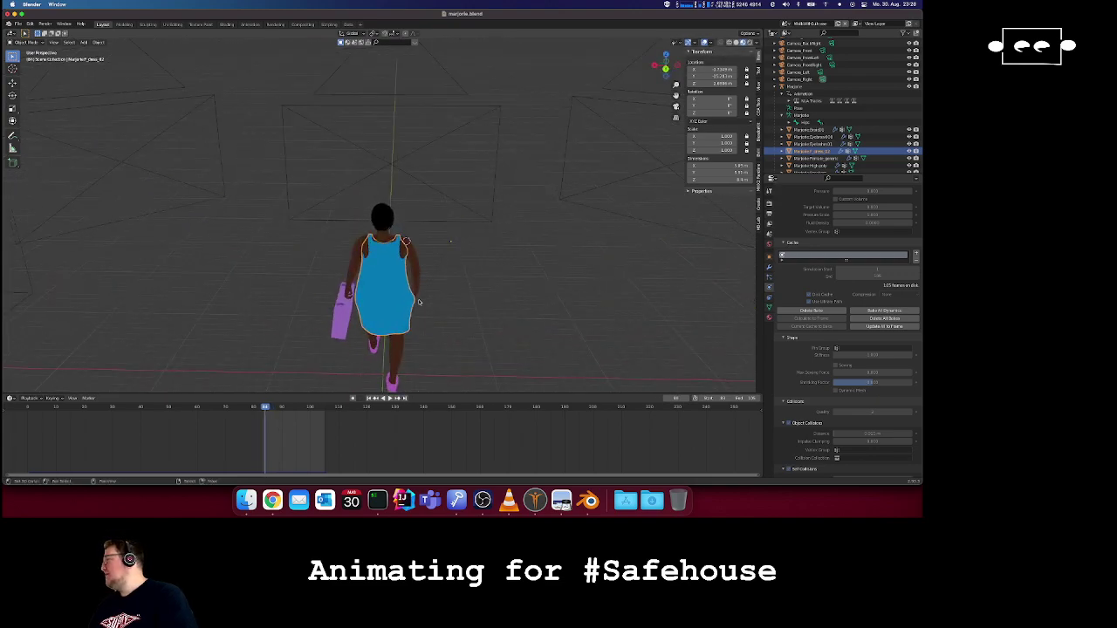